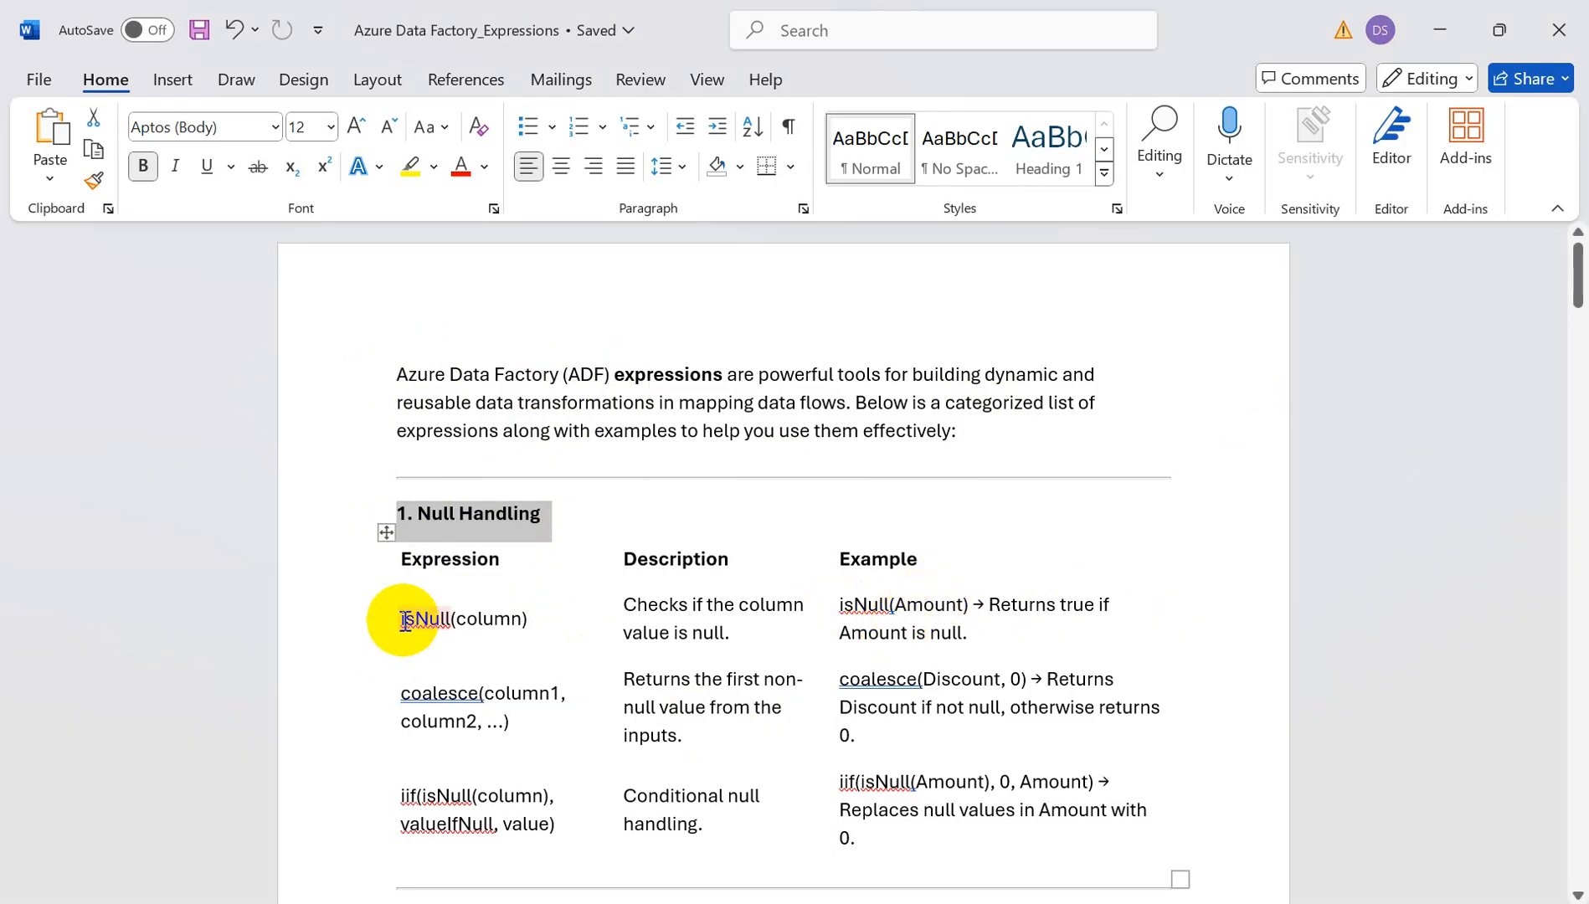
# Read the isNull, coalesce and iif expressions with their examples in the Null Handling section.
pyautogui.moveTo(404, 620); pyautogui.dragTo(545, 609)
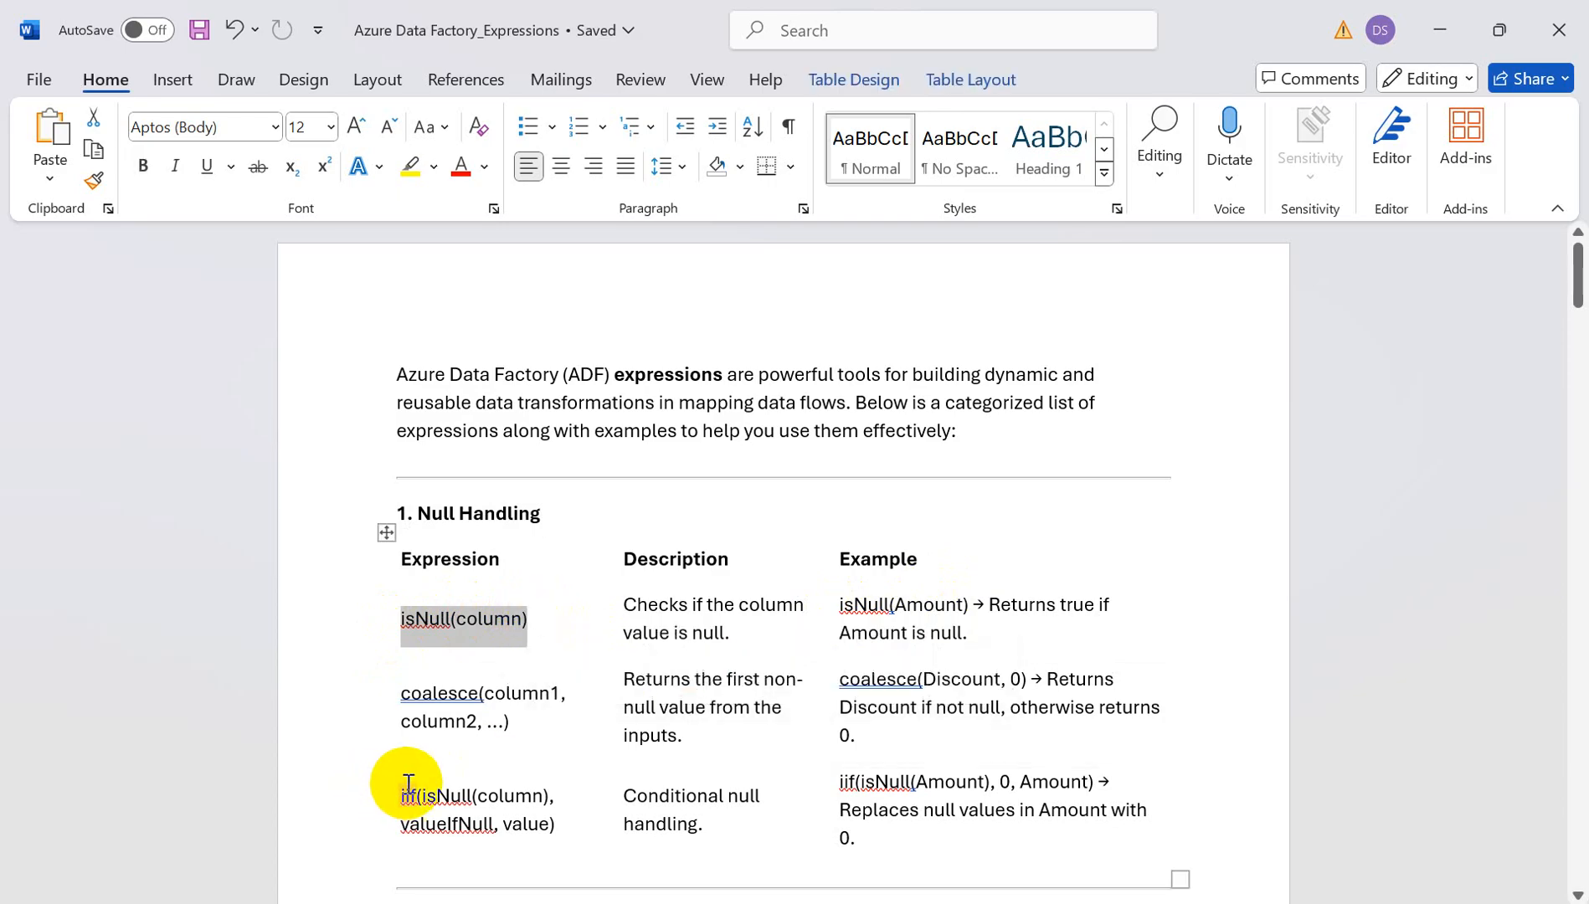
pyautogui.moveTo(390, 782)
pyautogui.mouseDown()
pyautogui.moveTo(527, 803)
pyautogui.moveTo(537, 823)
pyautogui.moveTo(397, 806)
pyautogui.mouseUp()
pyautogui.click(574, 615)
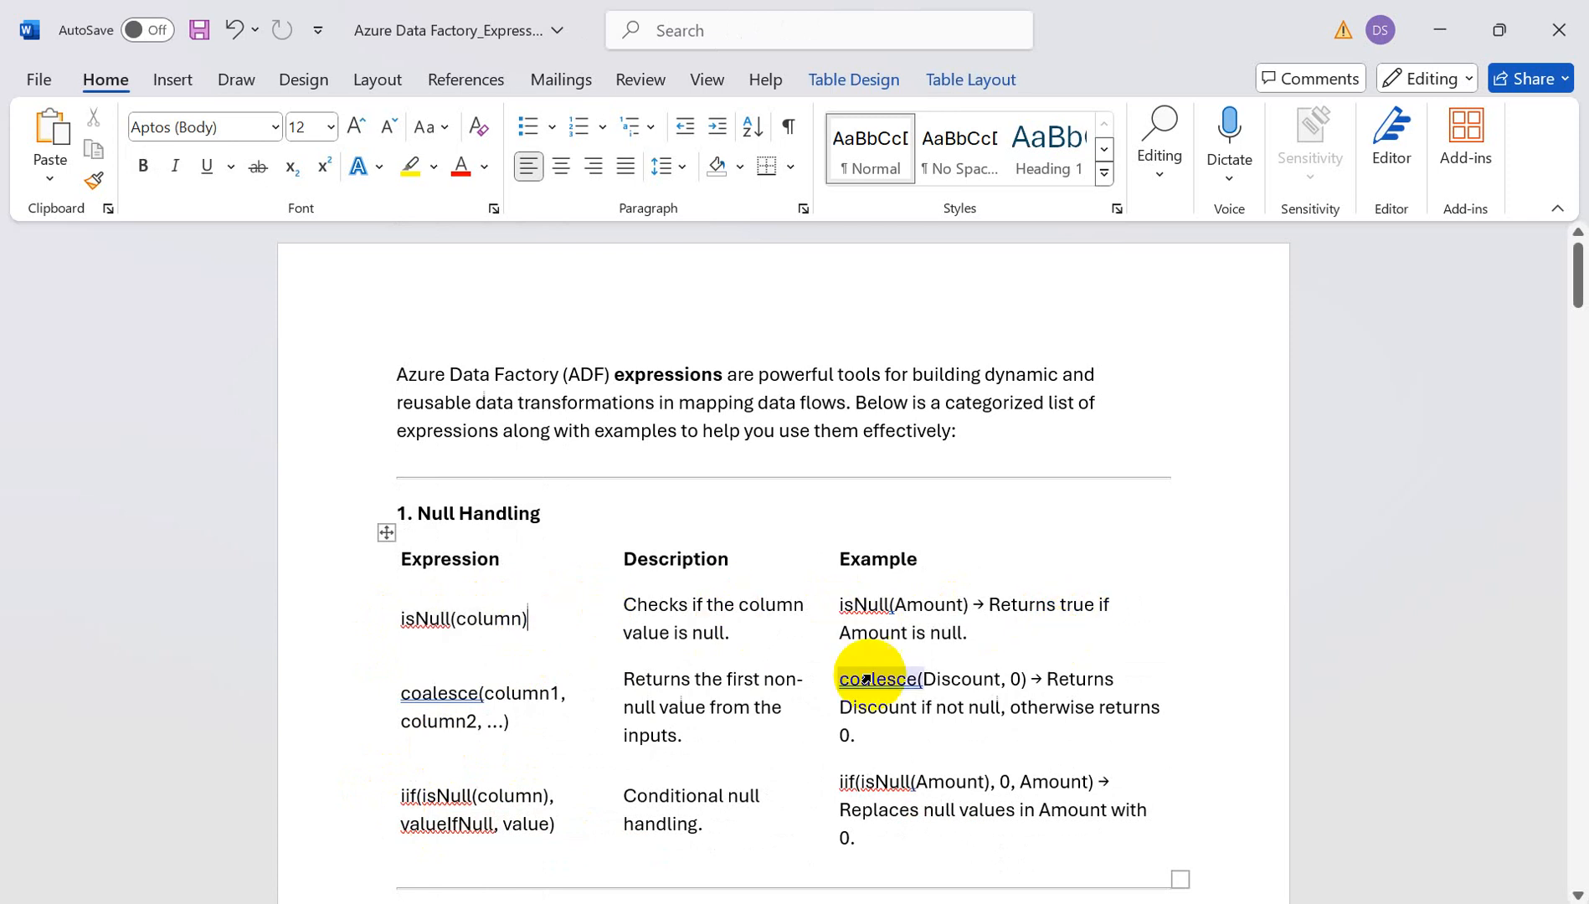
pyautogui.scroll(-2, 670, 611)
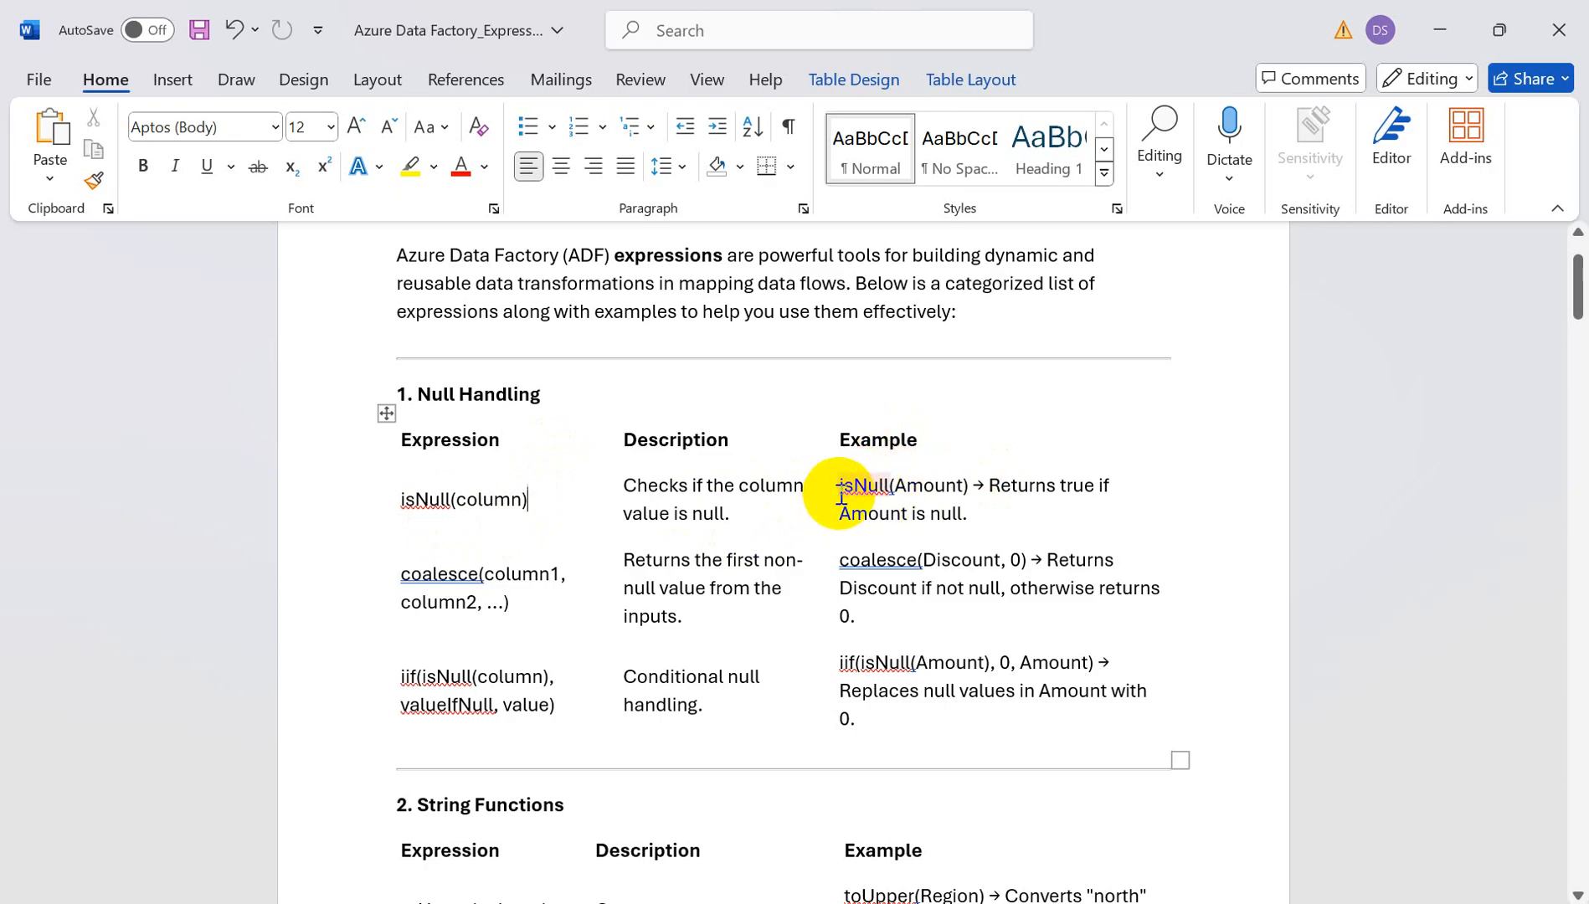
pyautogui.moveTo(841, 494); pyautogui.dragTo(886, 494)
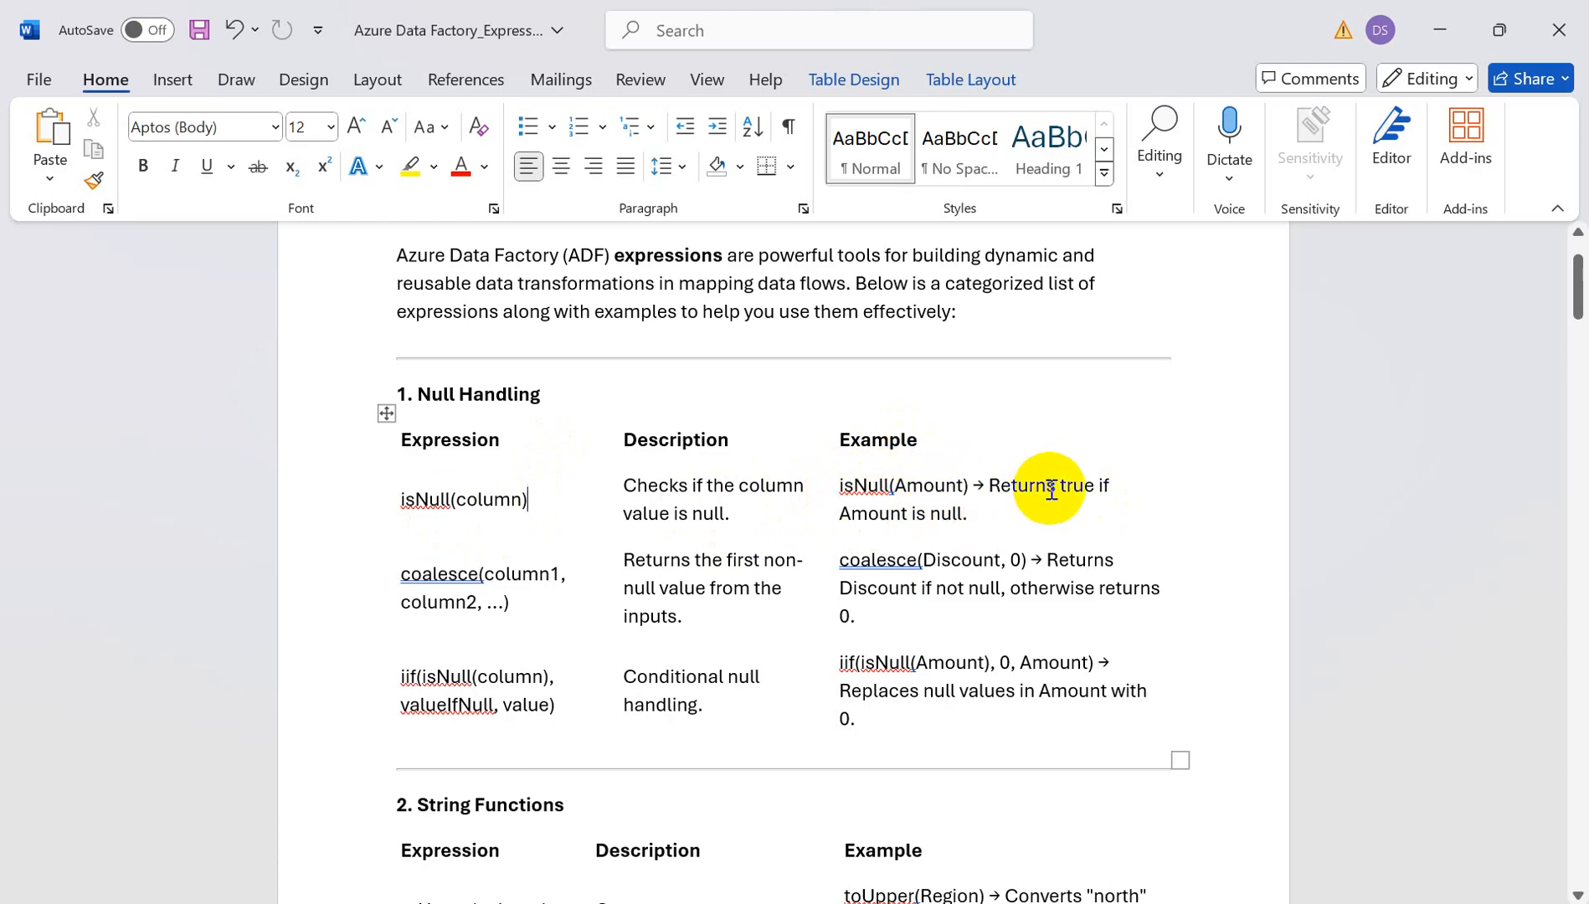
pyautogui.moveTo(486, 575); pyautogui.dragTo(407, 578)
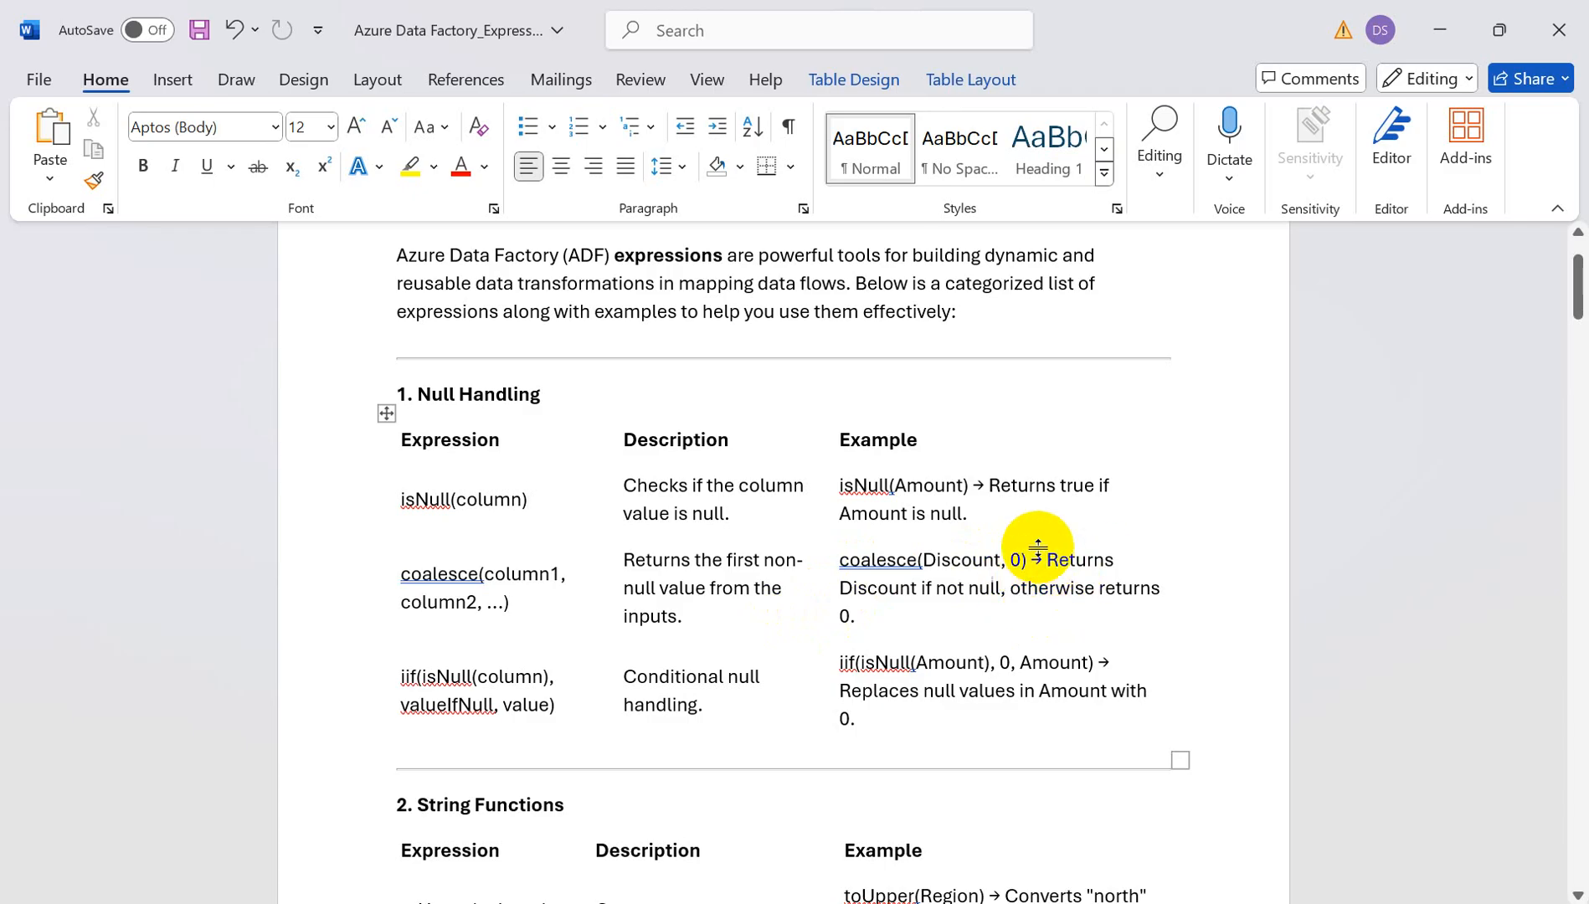
pyautogui.scroll(-5, 1037, 552)
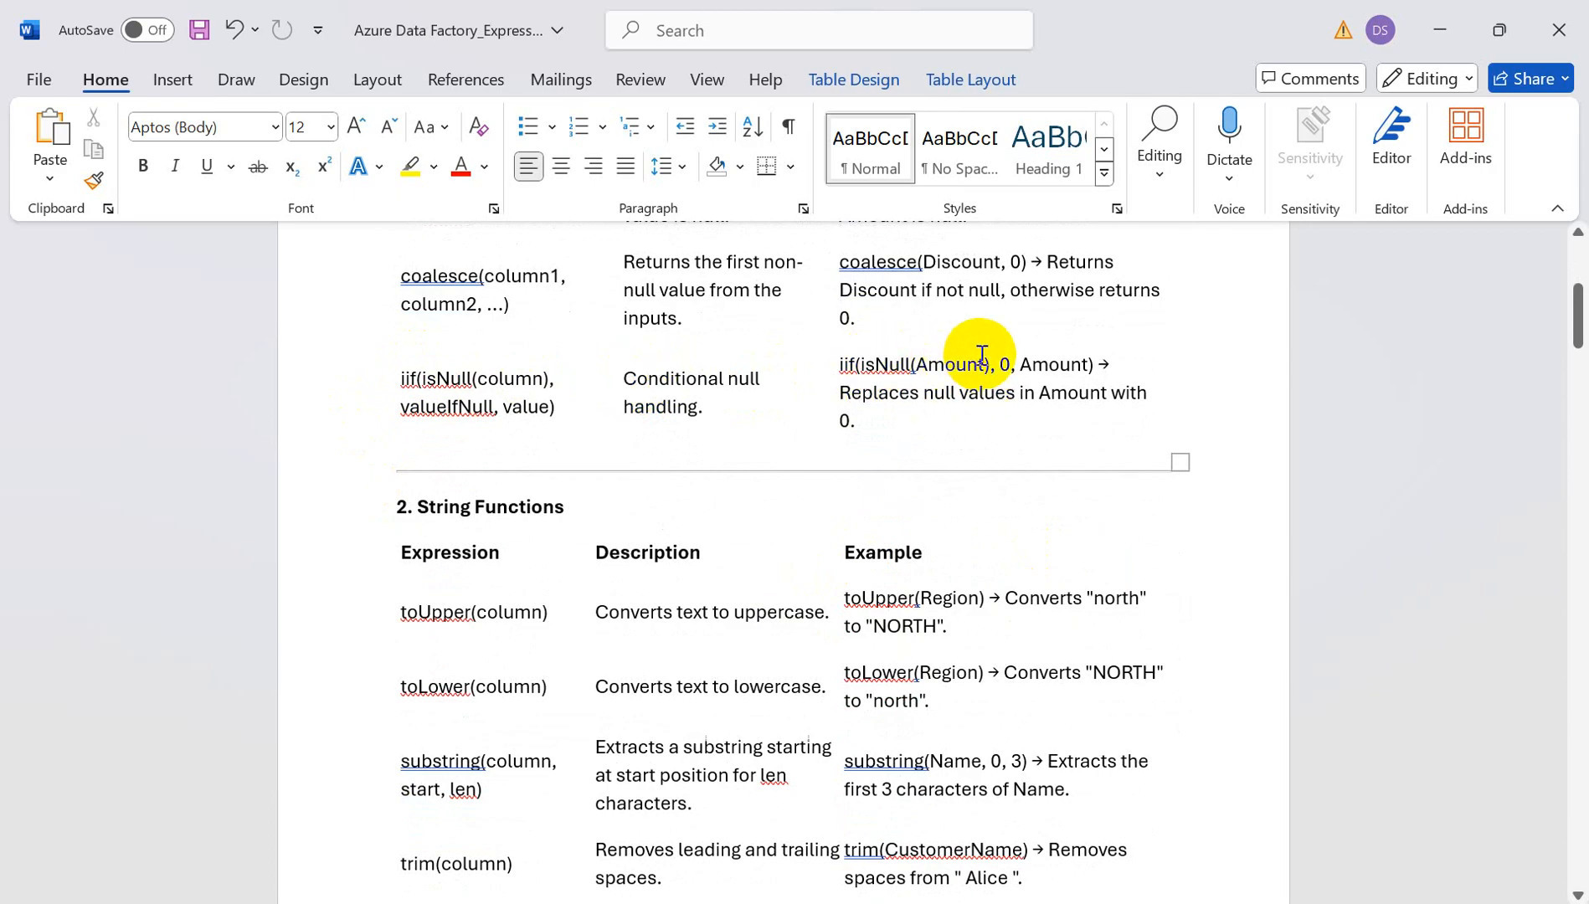
pyautogui.moveTo(988, 366); pyautogui.dragTo(887, 366)
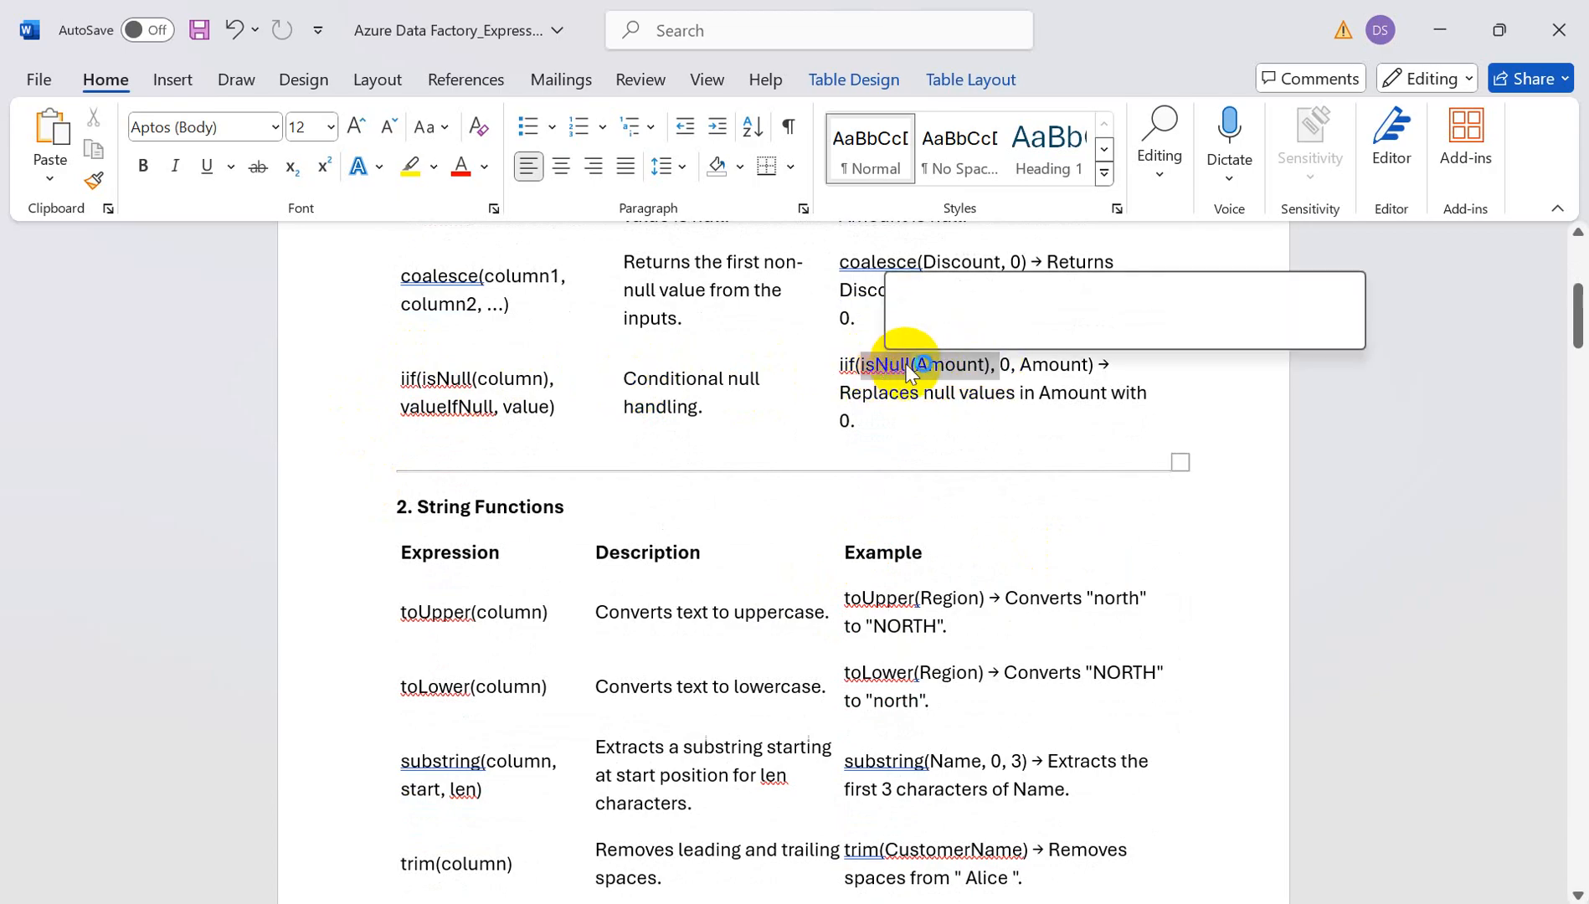
pyautogui.click(1011, 368)
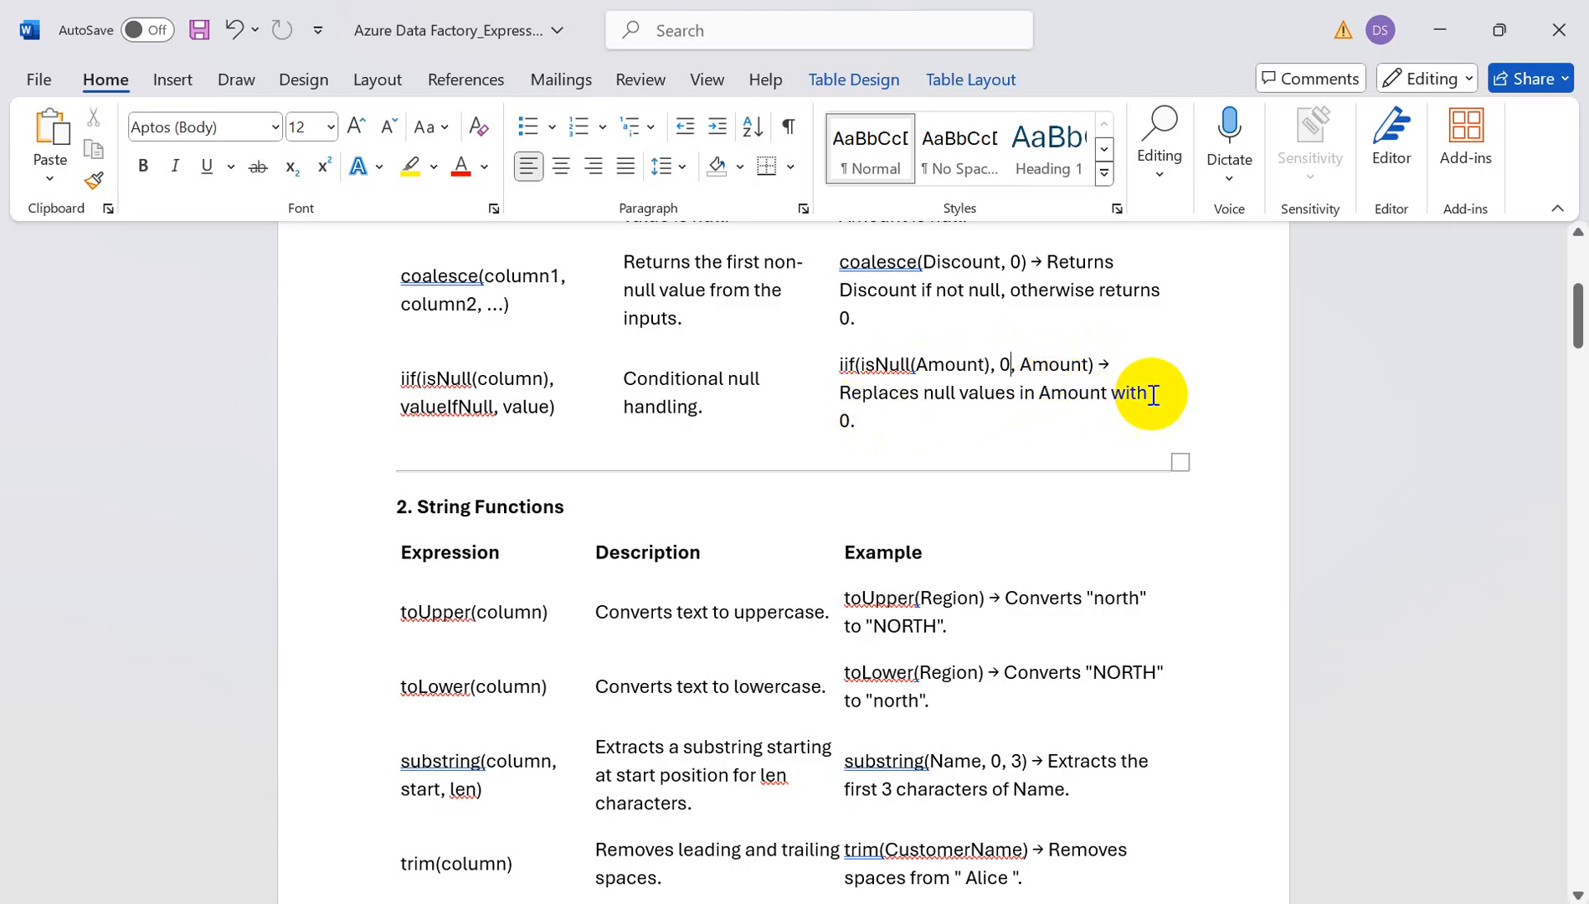
# Review the String Functions table, covering the toUpper, toLower and substring expressions and their descriptions.
pyautogui.scroll(-3, 1080, 411)
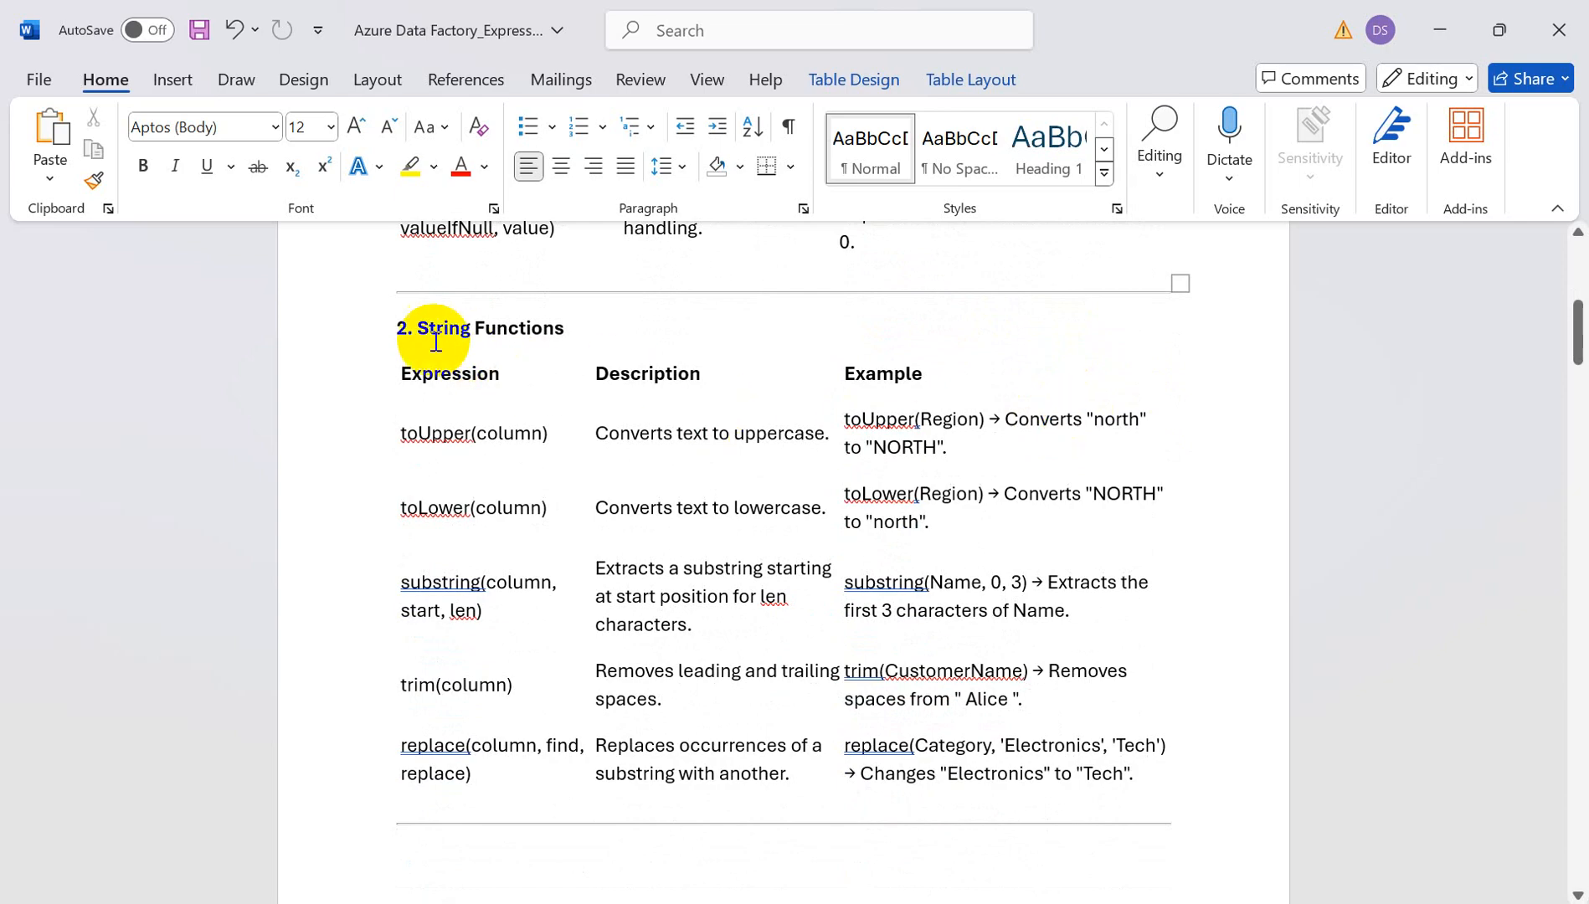
pyautogui.moveTo(408, 329); pyautogui.dragTo(551, 337)
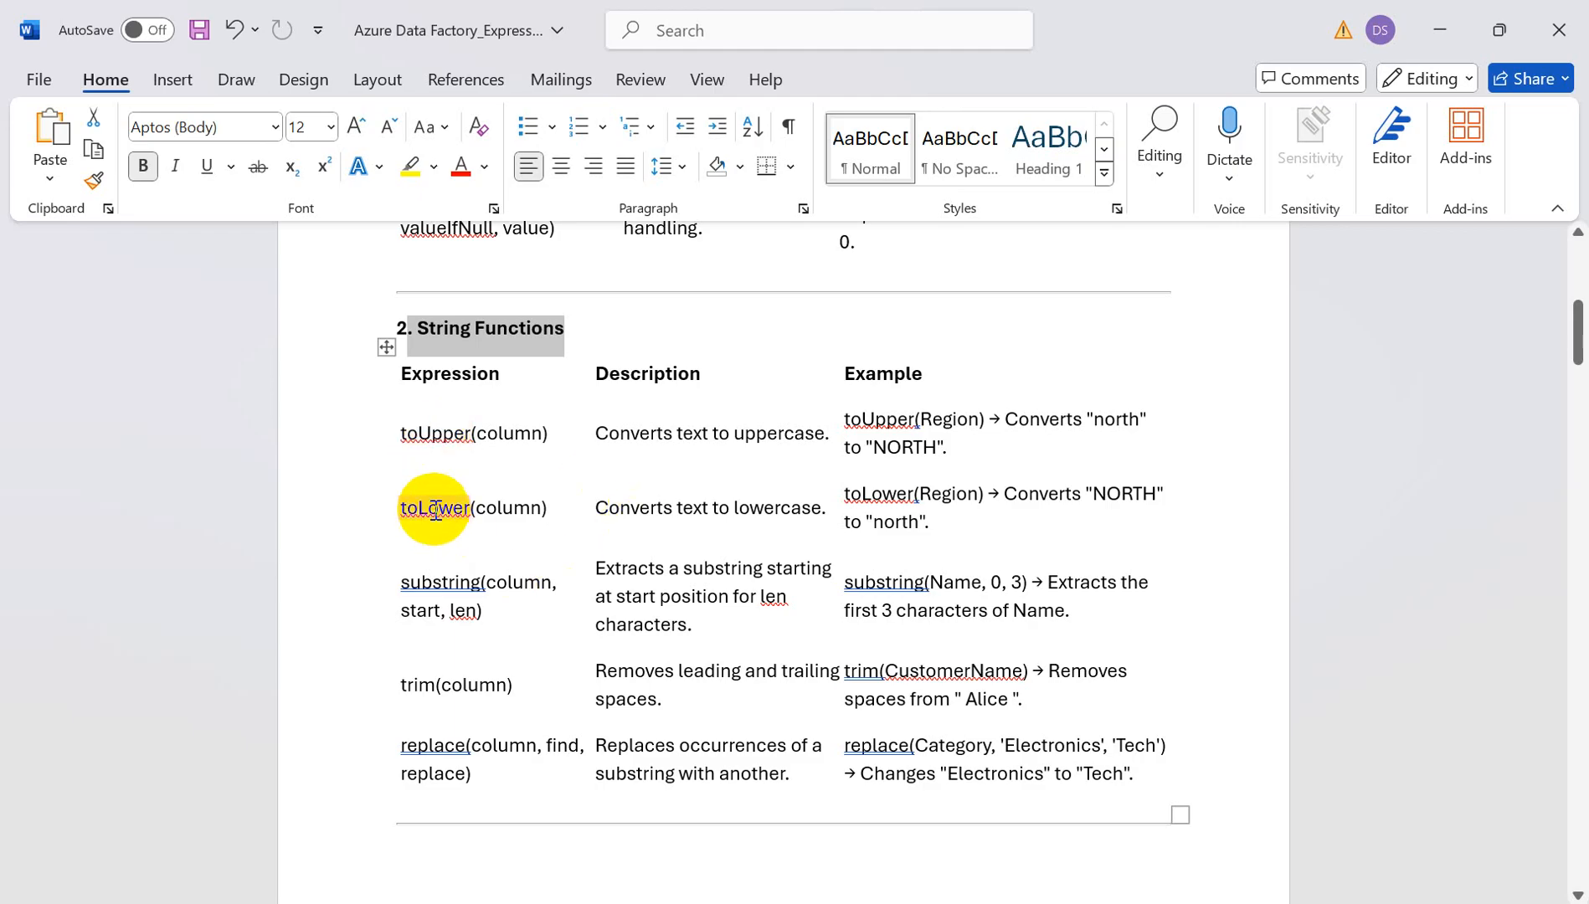
pyautogui.moveTo(630, 437); pyautogui.dragTo(774, 508)
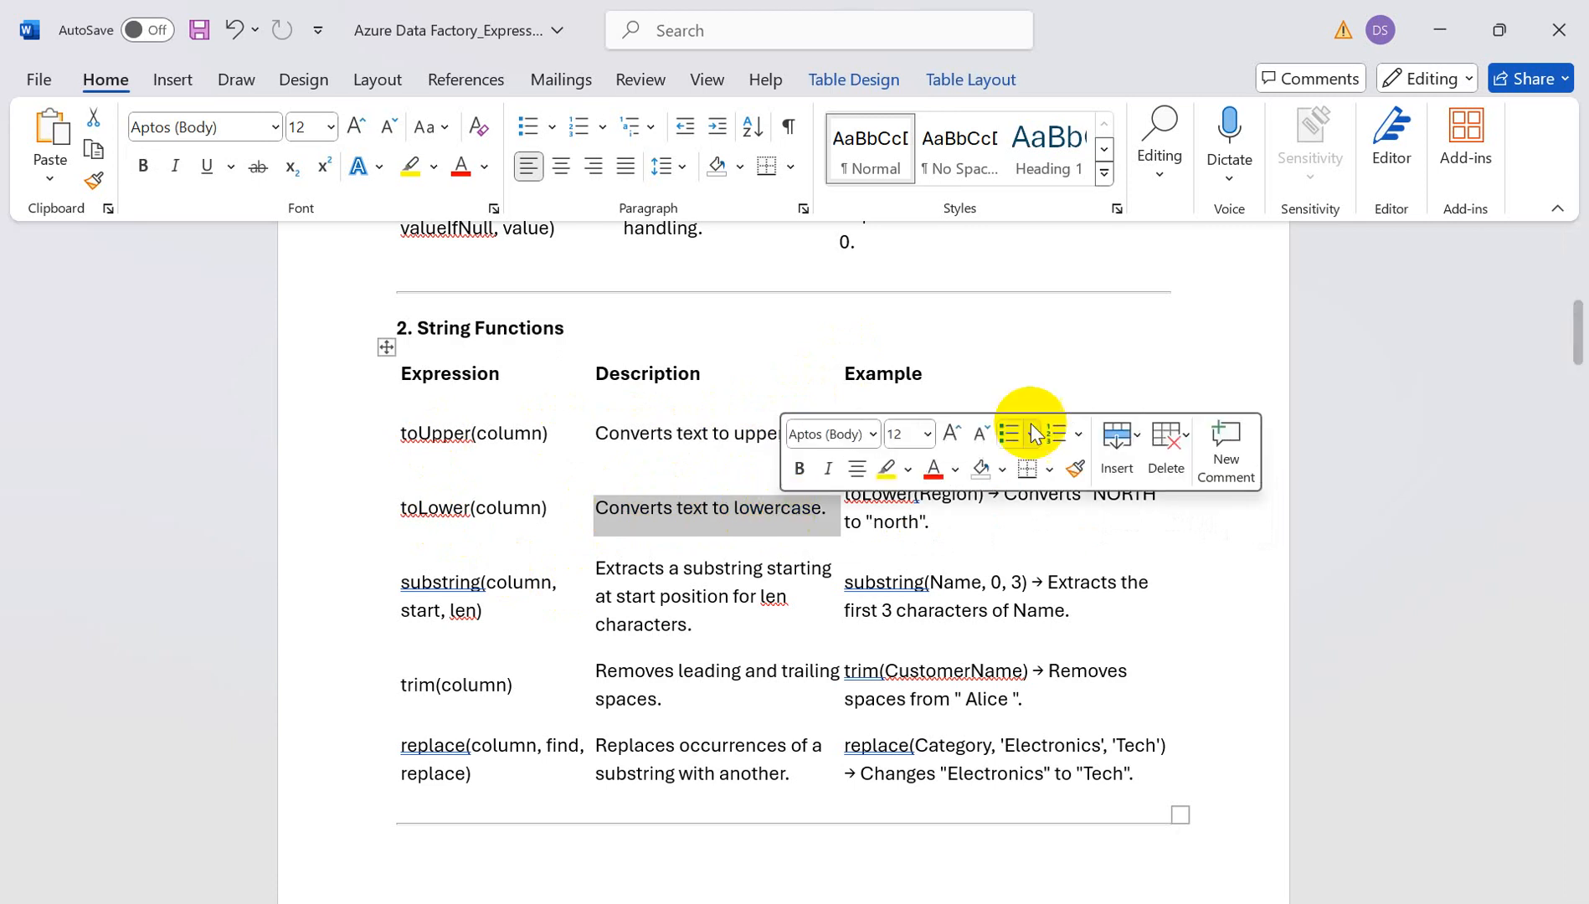
pyautogui.scroll(-1, 628, 593)
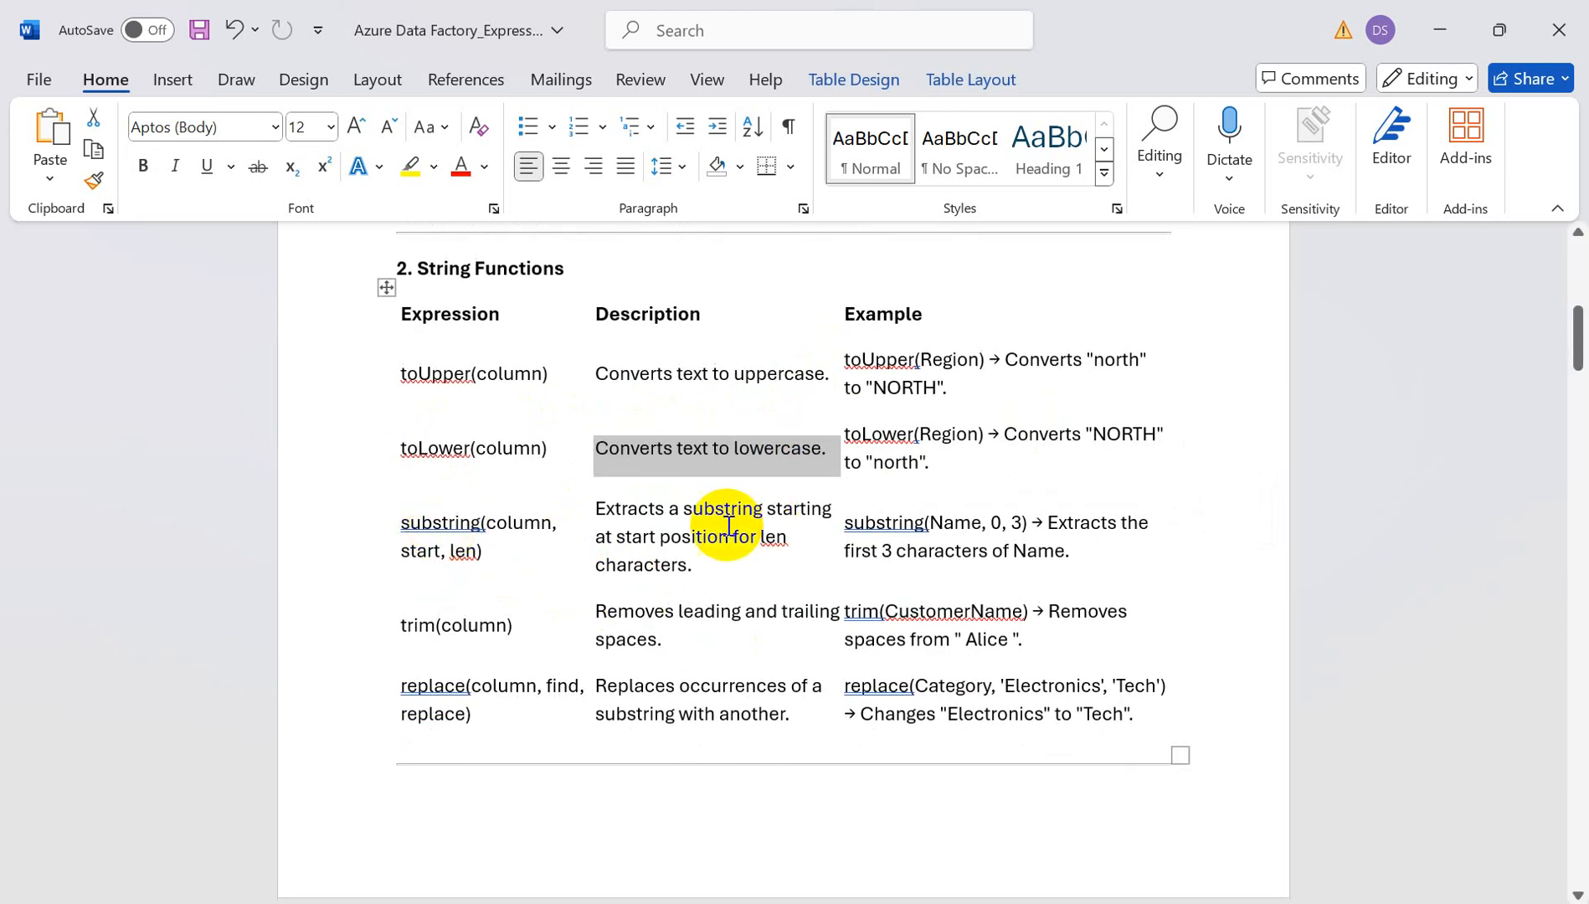
pyautogui.moveTo(596, 513); pyautogui.dragTo(654, 508)
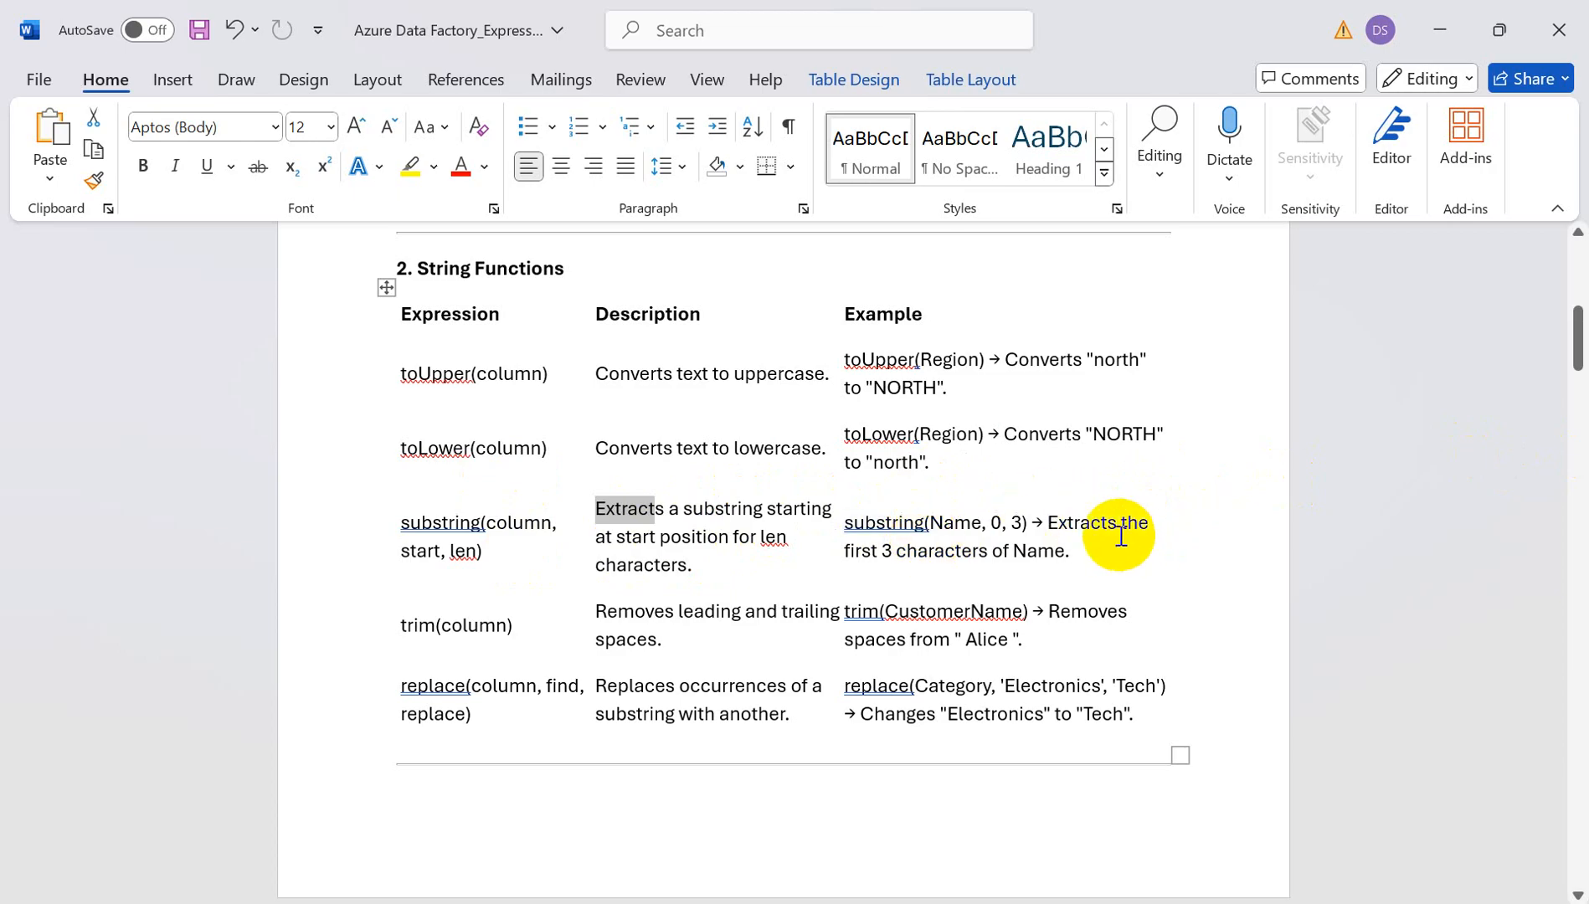
pyautogui.scroll(-1, 1121, 536)
pyautogui.scroll(-10, 1121, 536)
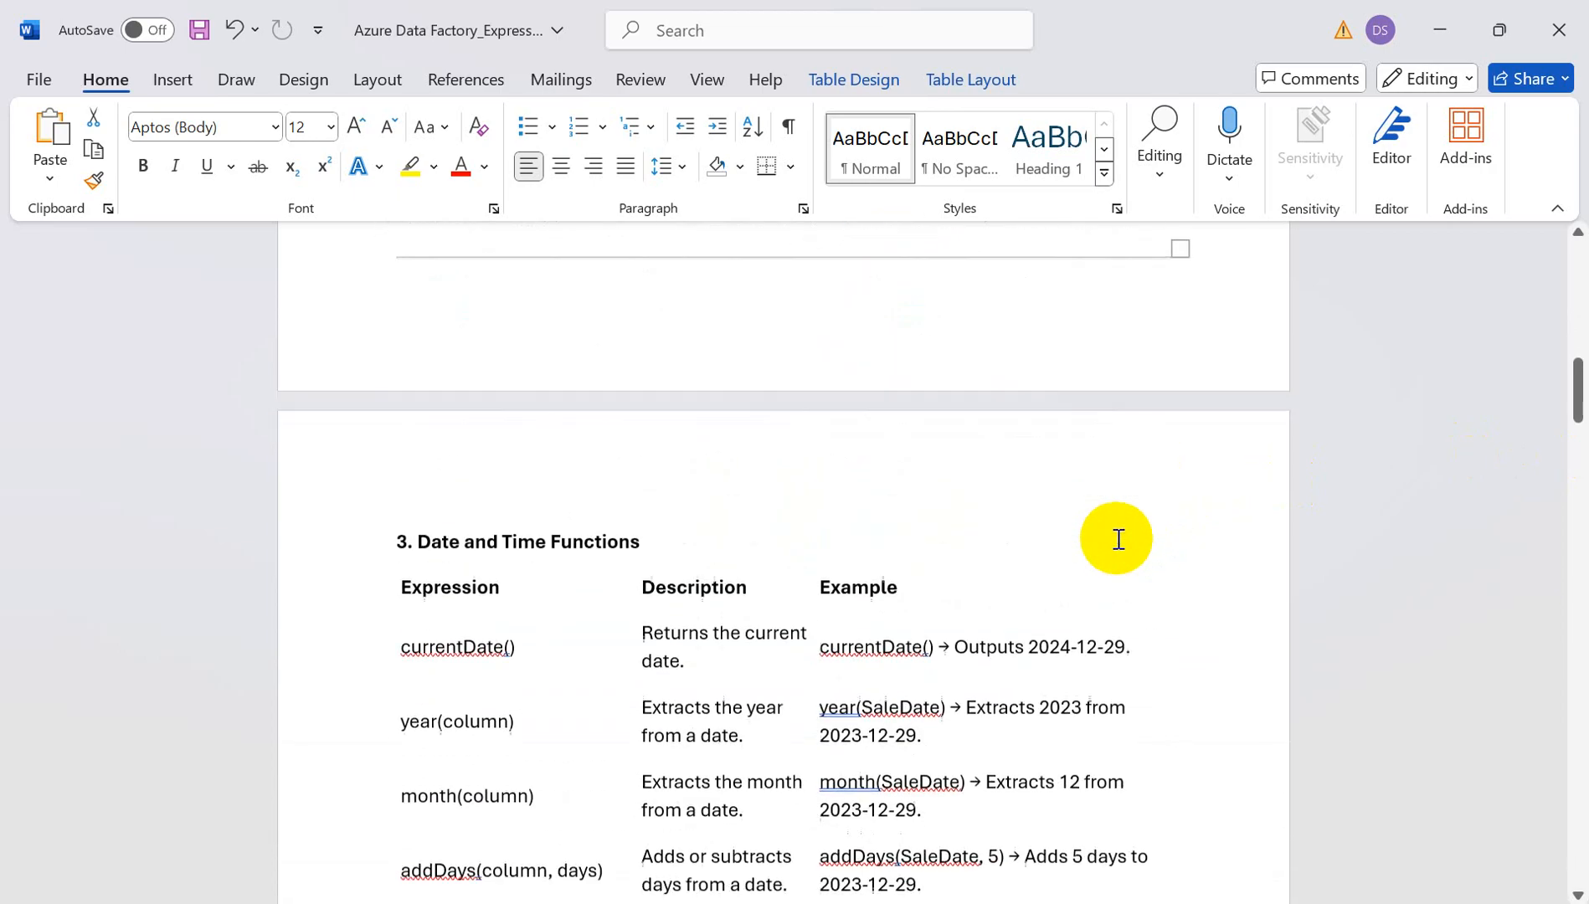
pyautogui.scroll(15, 1121, 541)
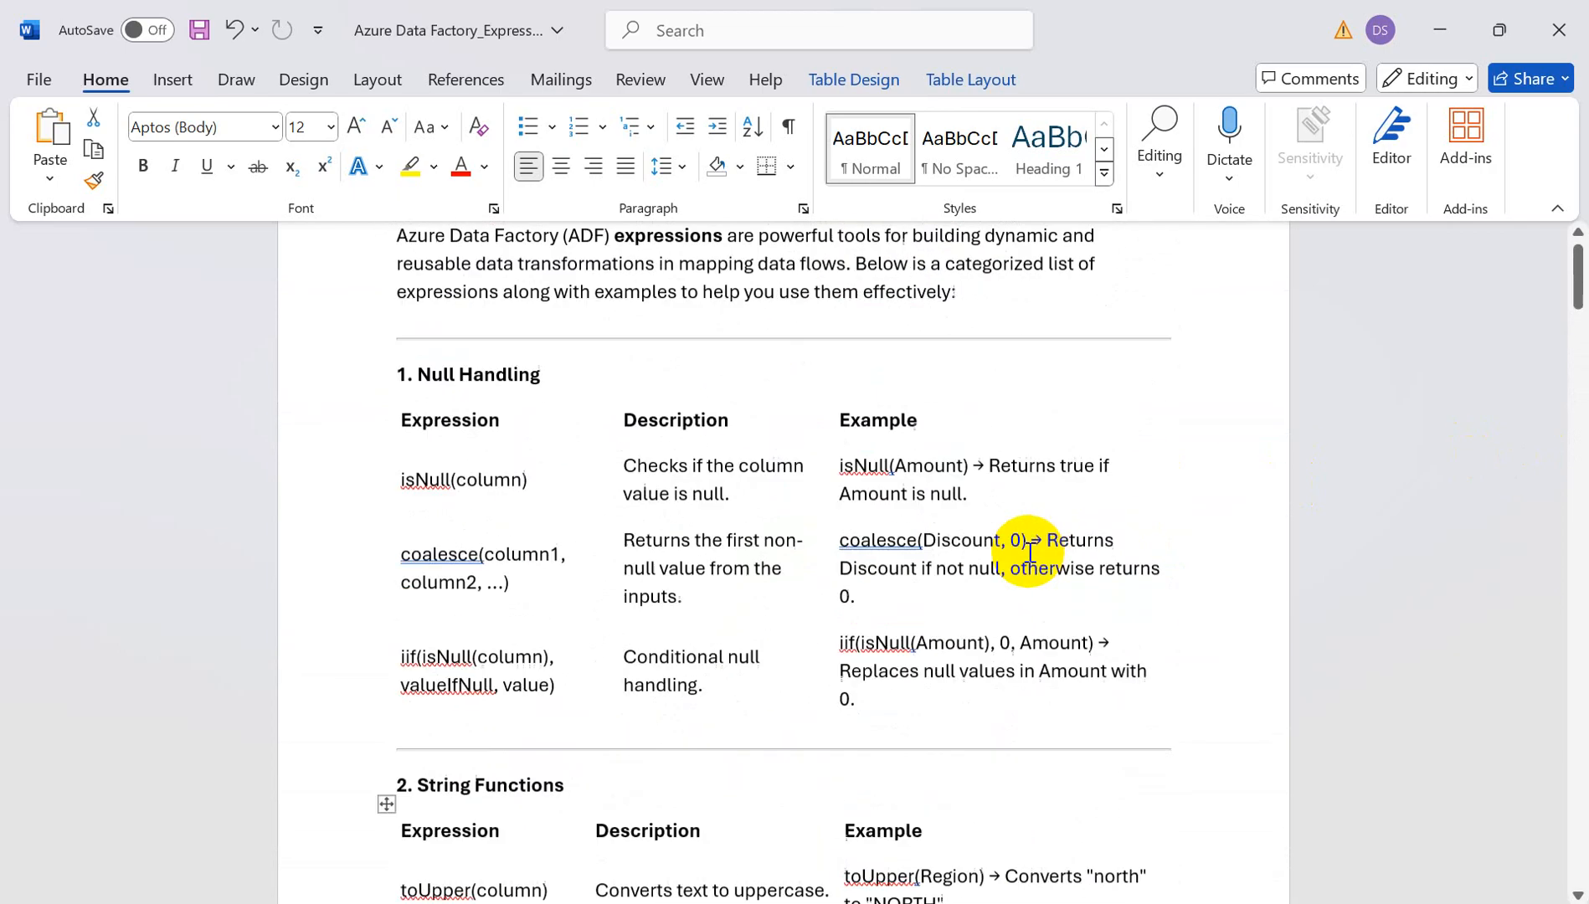
# Switch to Azure Data Factory in the browser, open the df_raw_sales data flow and enlarge its canvas area.
pyautogui.click(1065, 903)
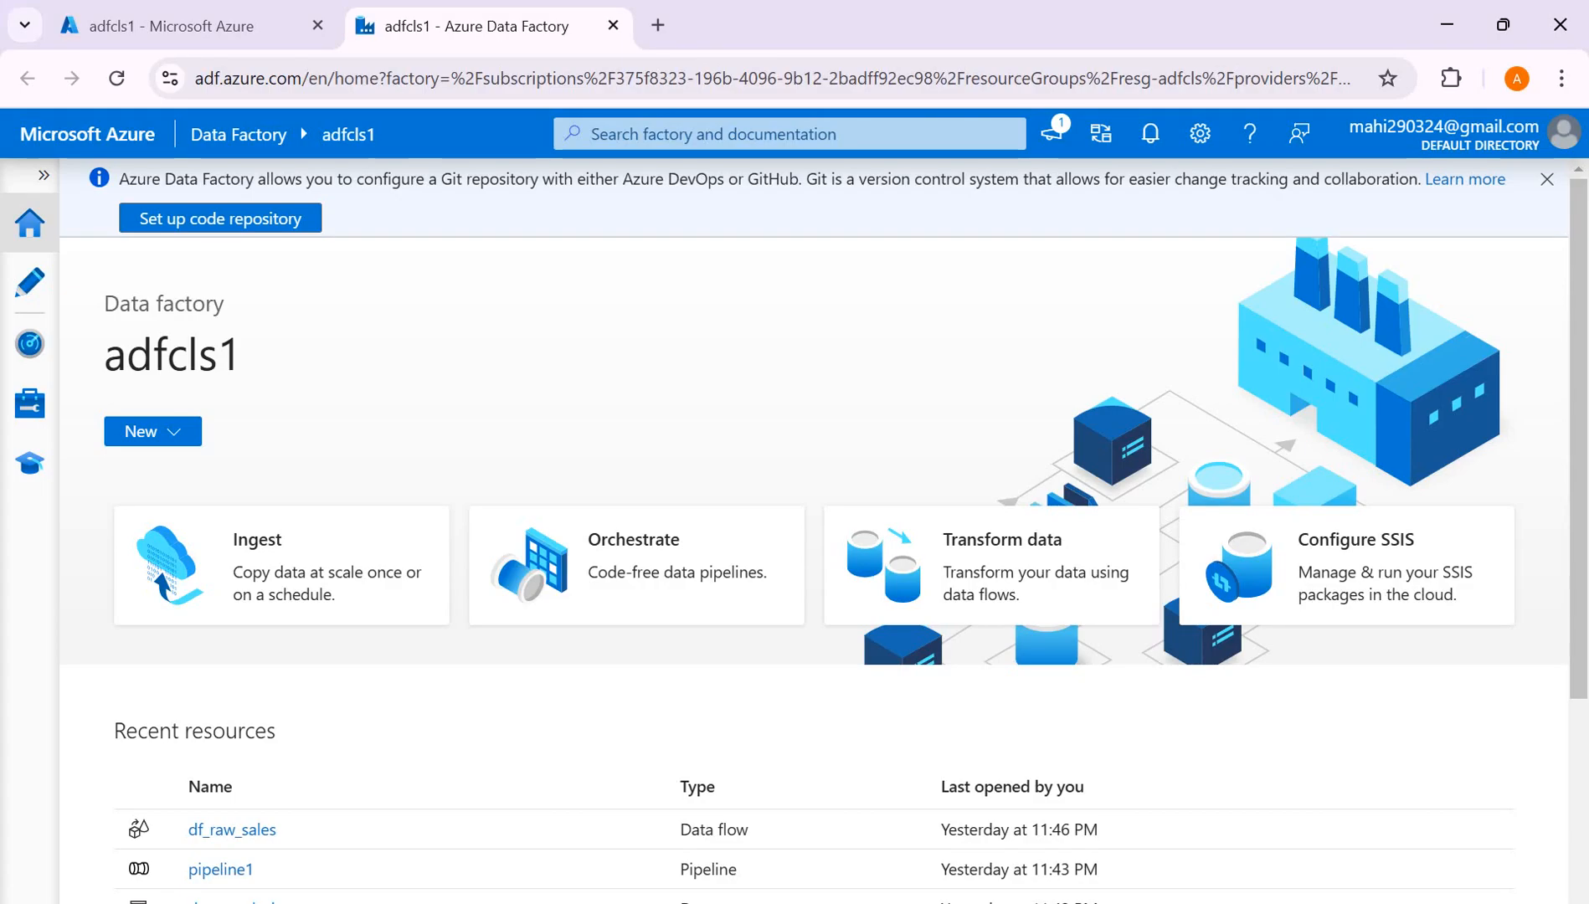
pyautogui.click(10, 298)
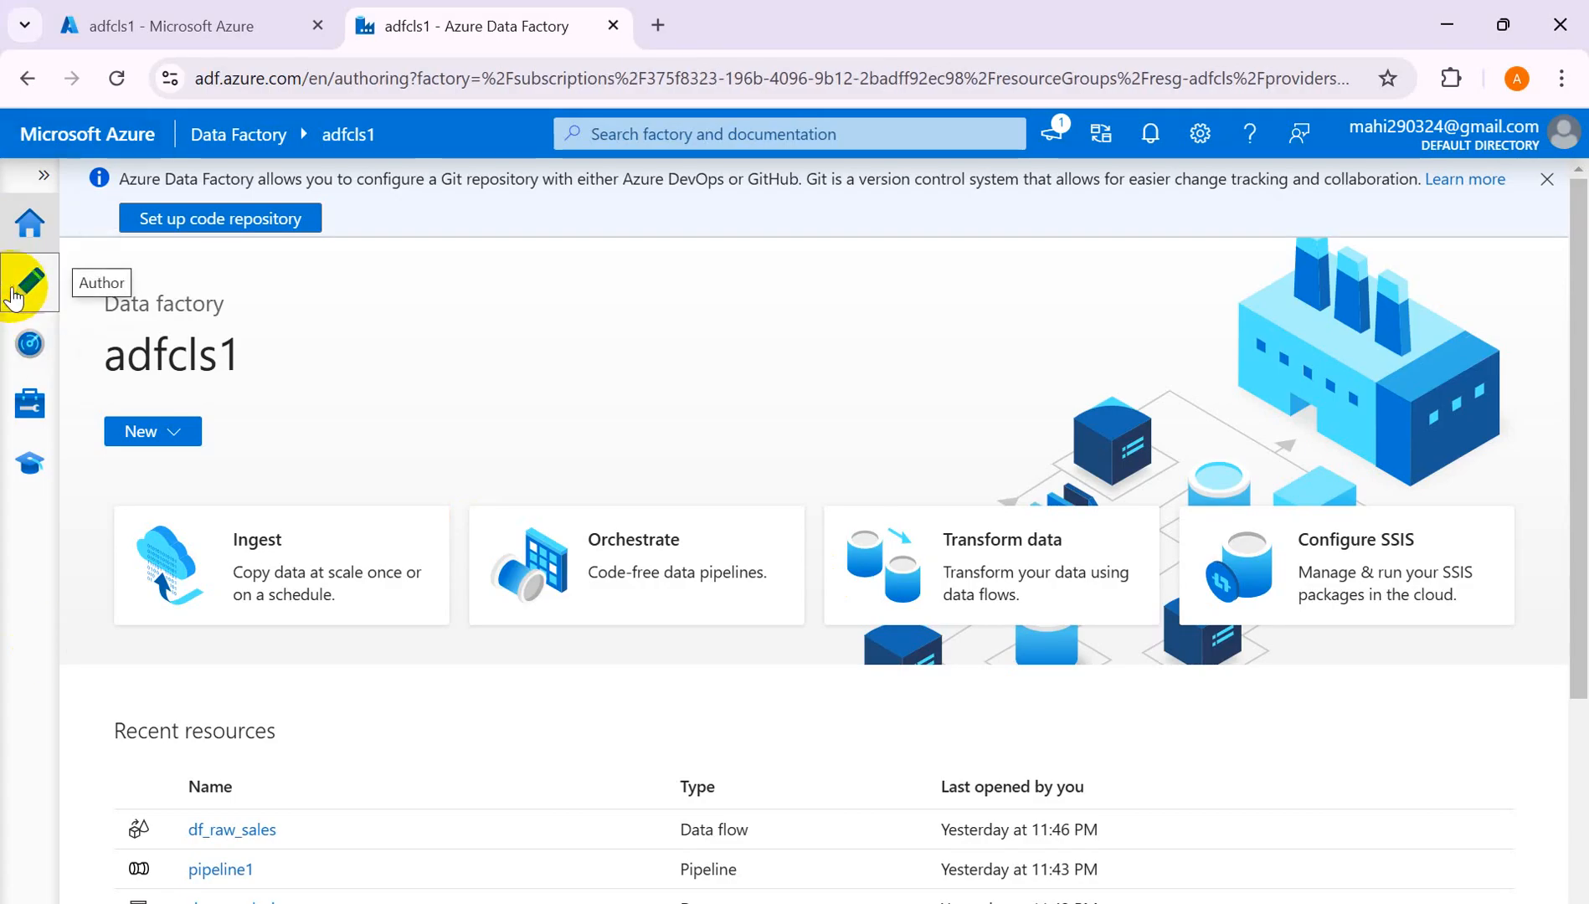
pyautogui.click(33, 223)
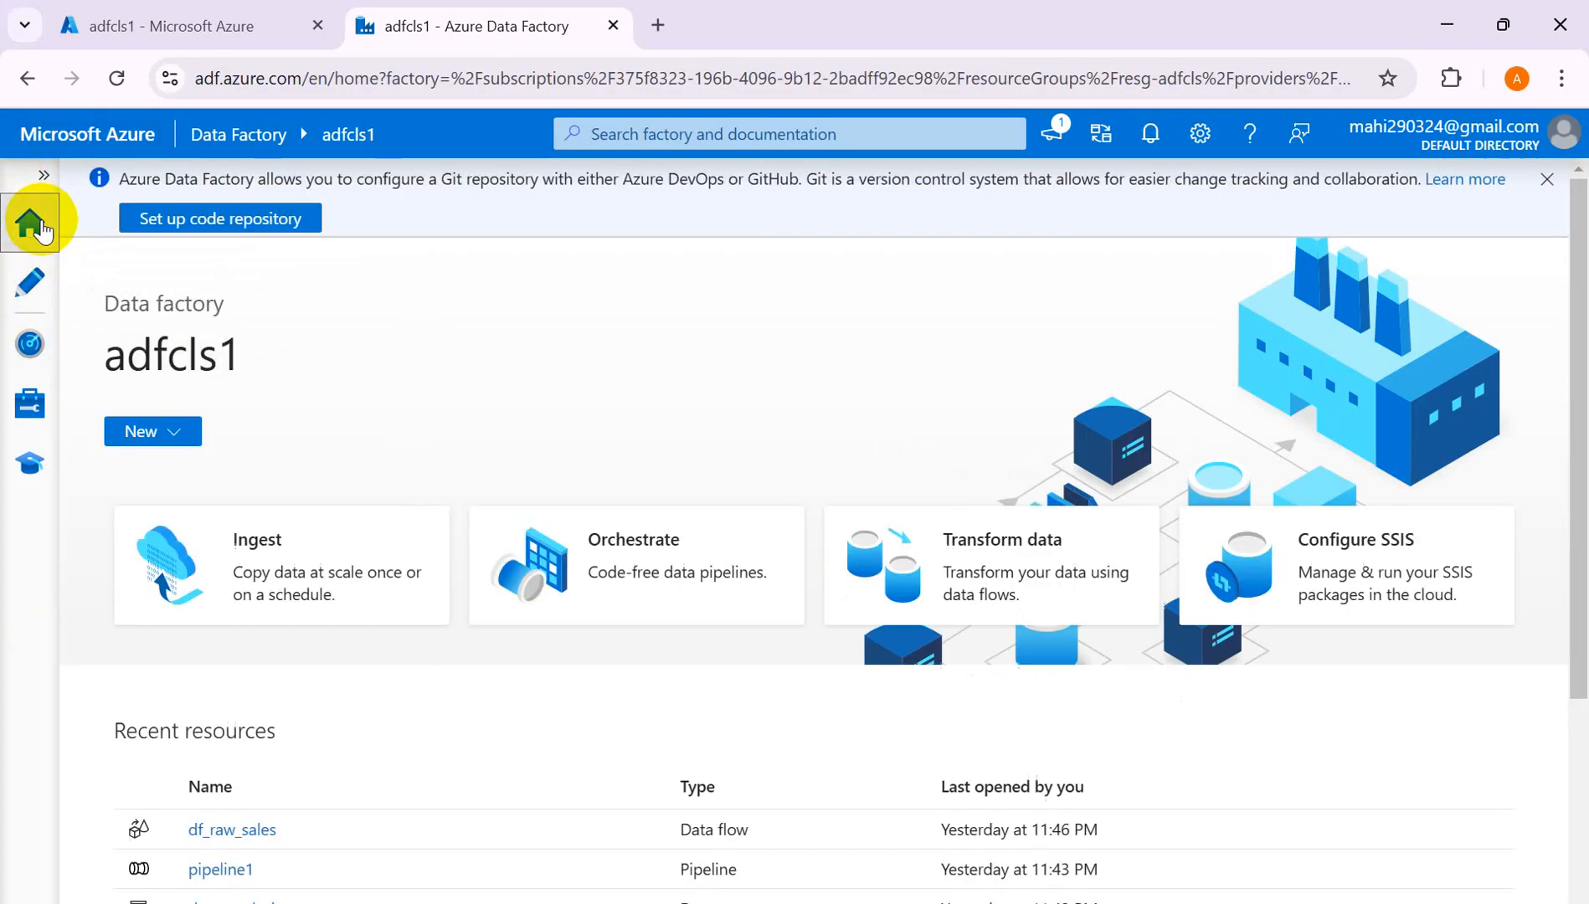
pyautogui.click(255, 838)
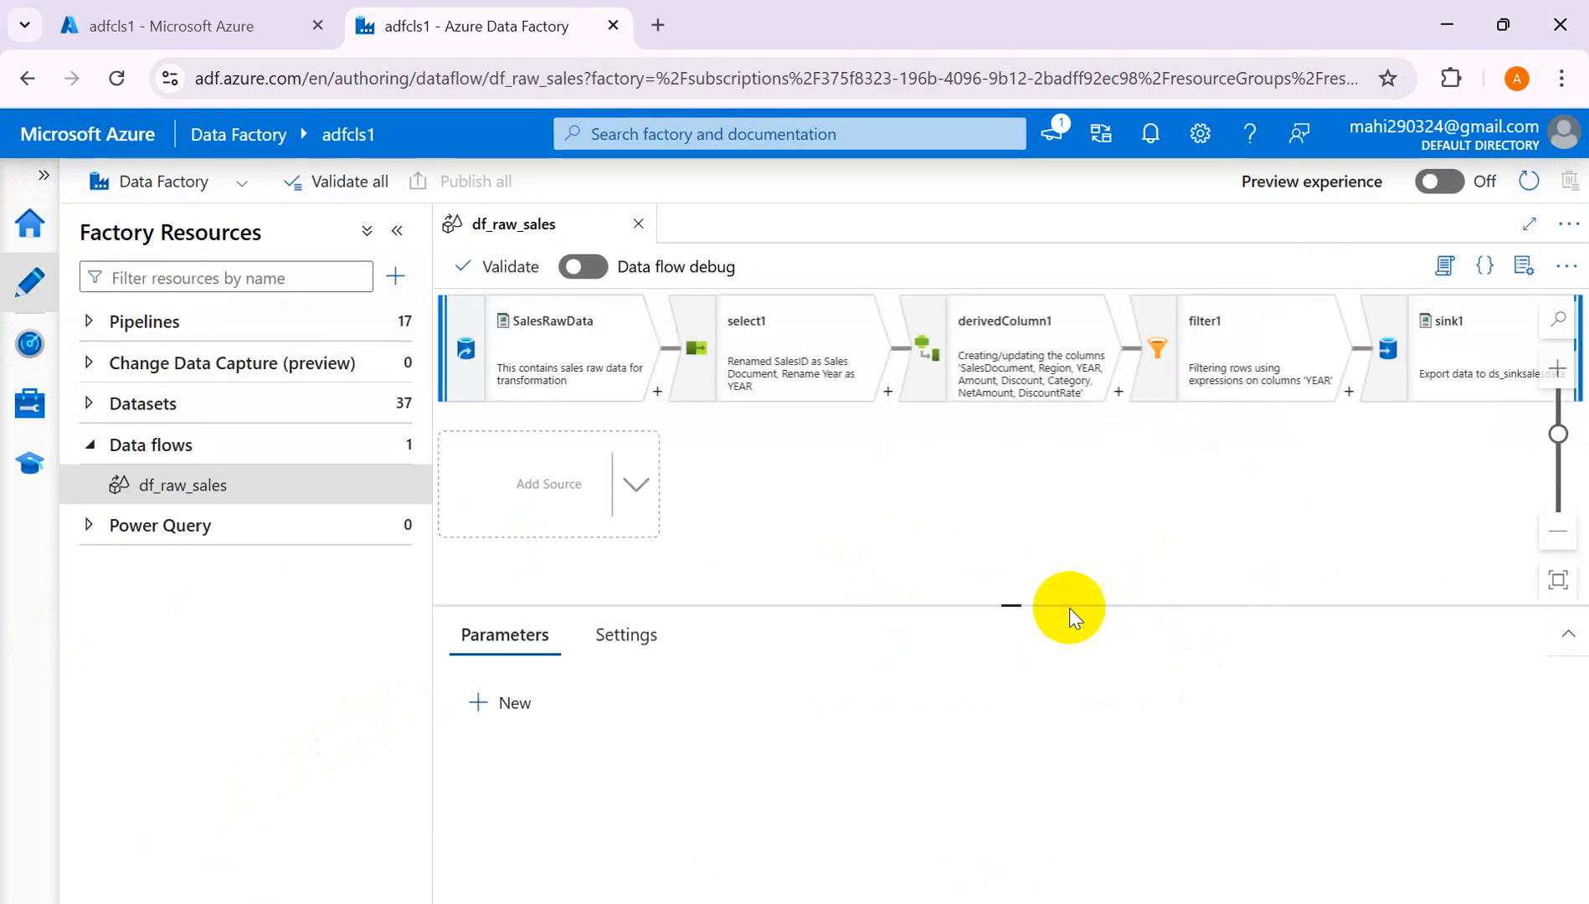
pyautogui.moveTo(1023, 609); pyautogui.dragTo(1018, 692)
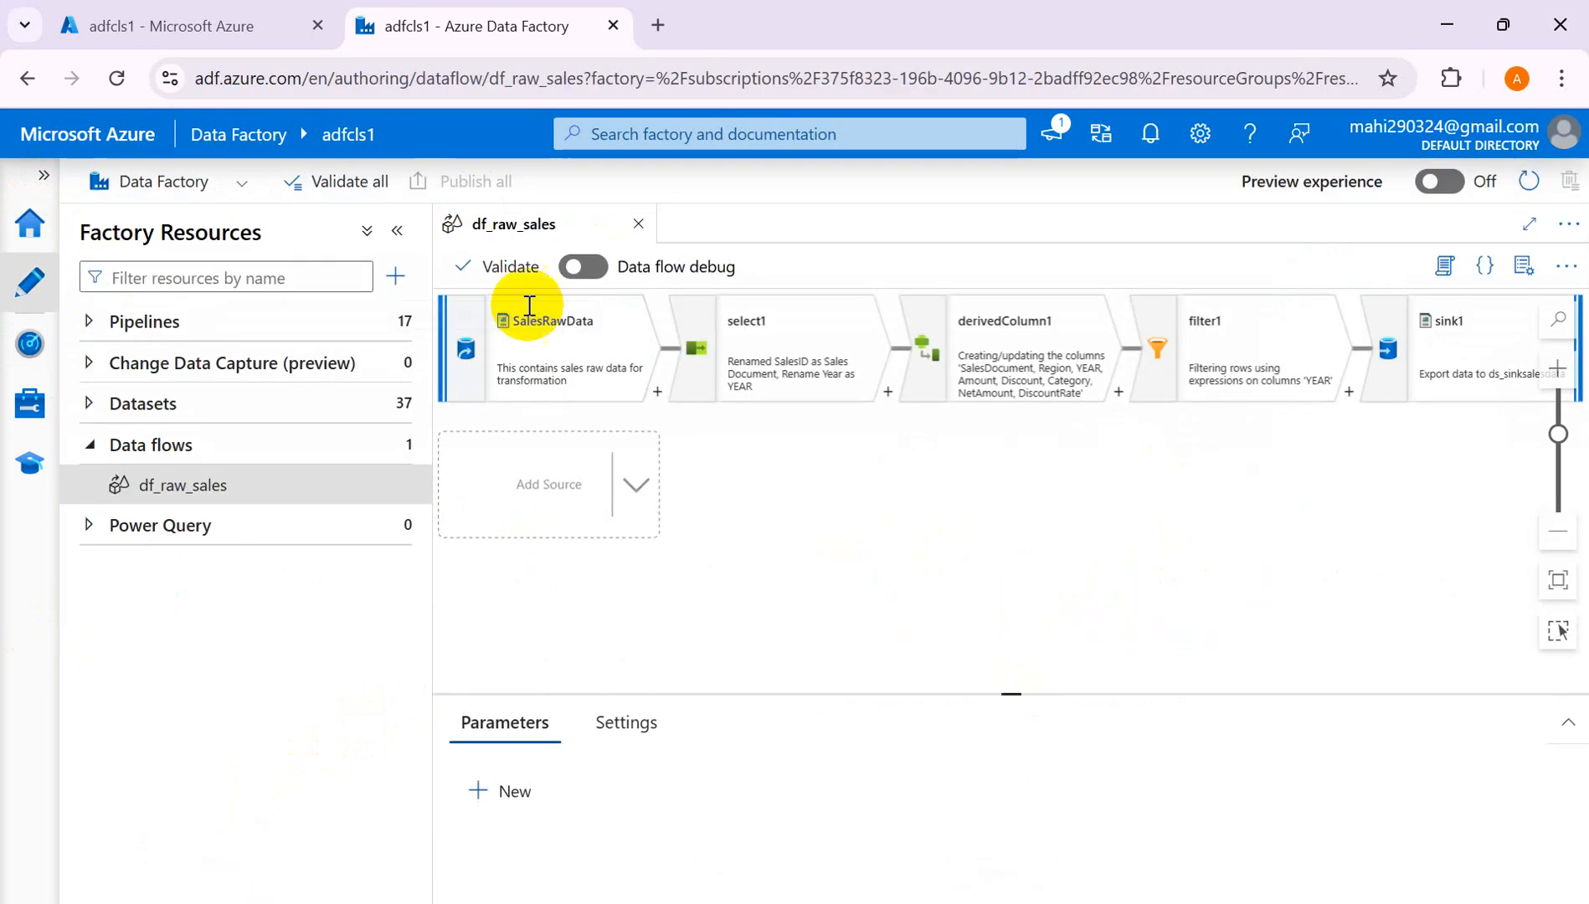
# Select the SalesRawData source and turn on data flow debug with AutoResolveIntegrationRuntime and a 1 hour time to live.
pyautogui.click(582, 352)
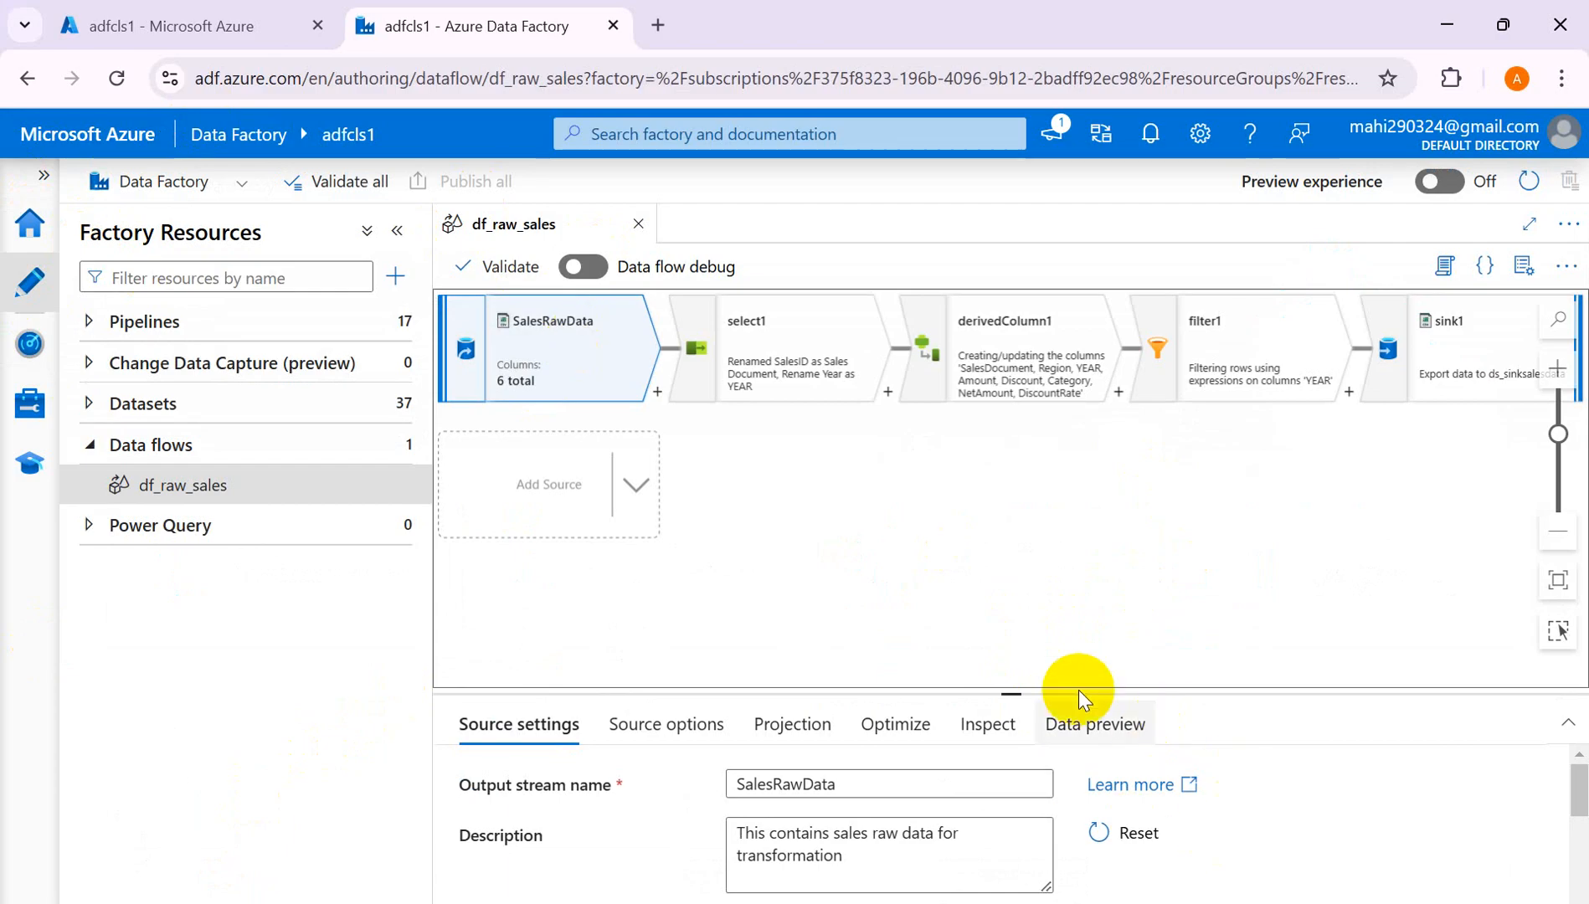
pyautogui.click(586, 268)
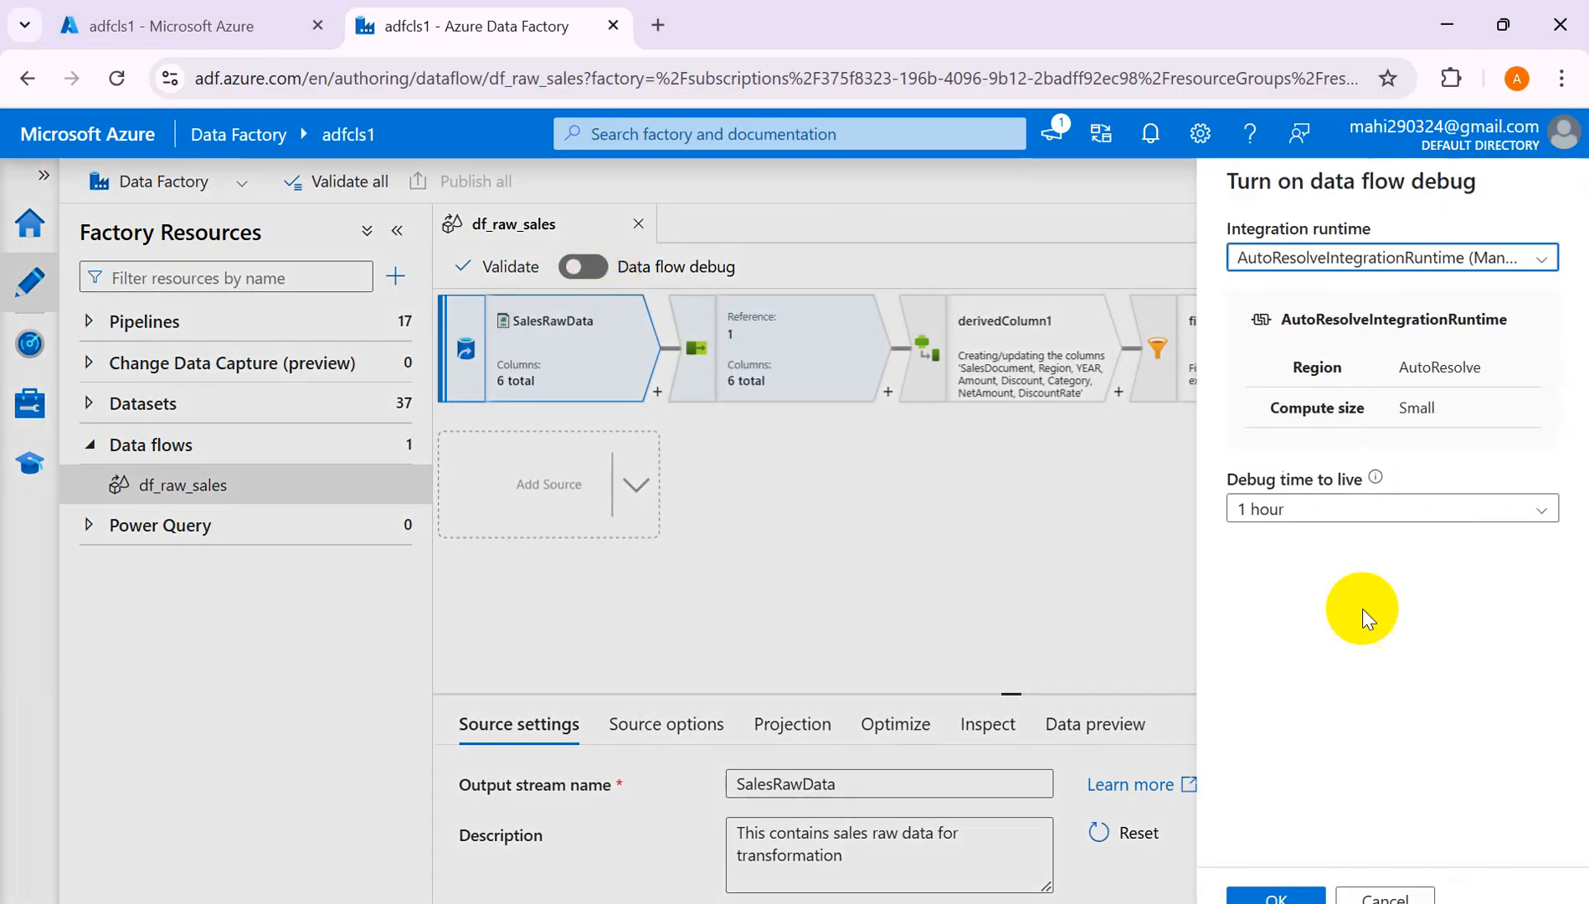
pyautogui.click(1290, 898)
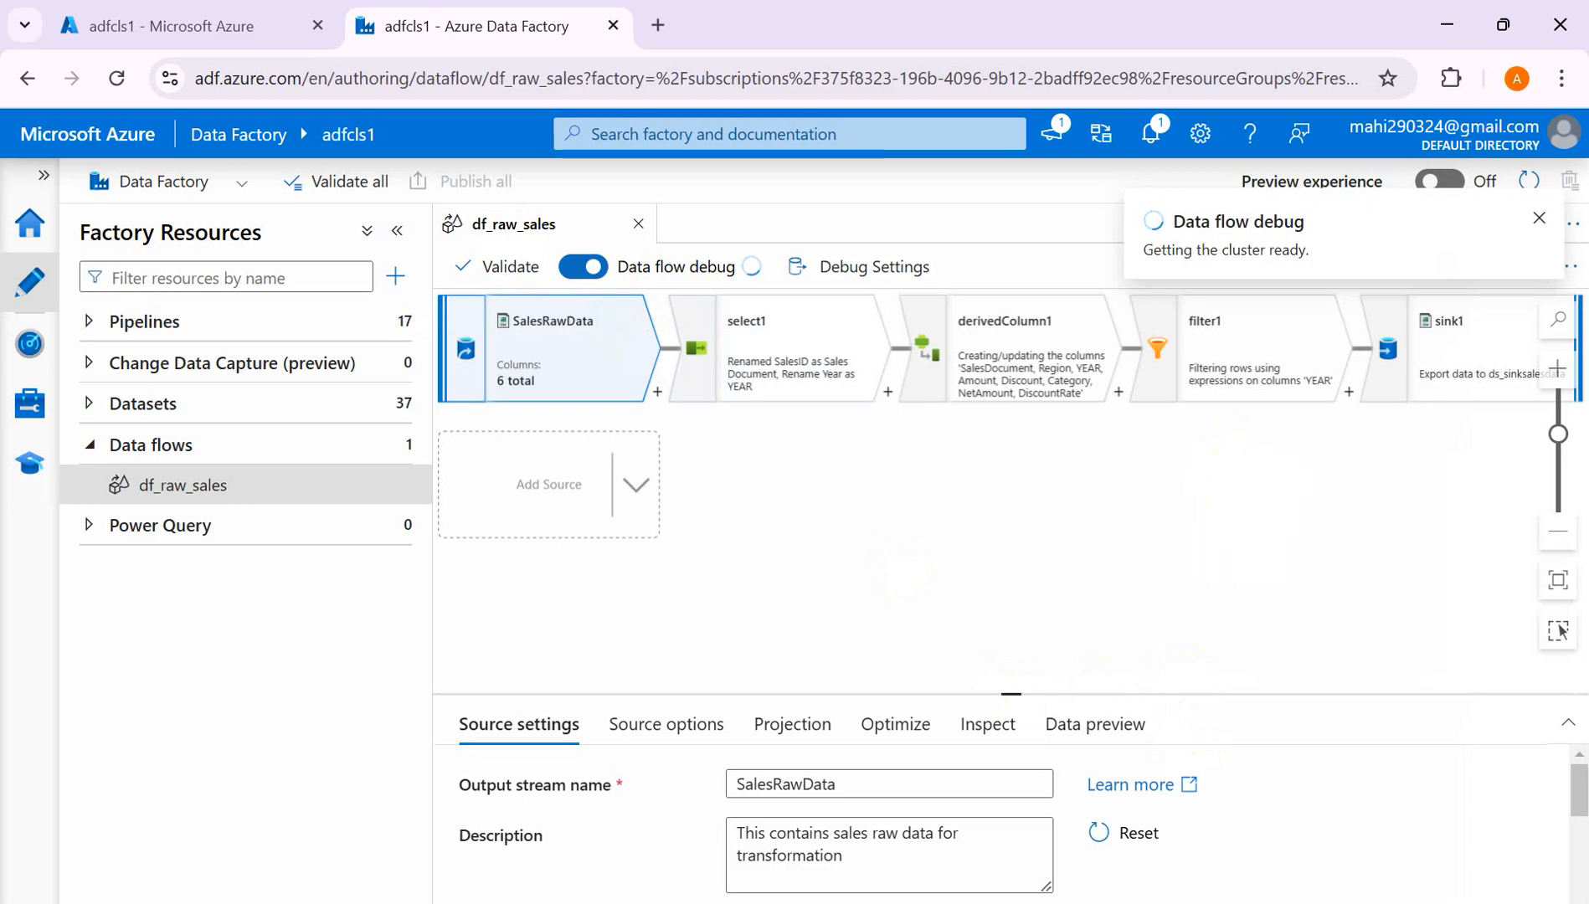
# Open portal.azure.com in a new browser tab and examine the rows of SalesRawData.csv in the dataflow container.
pyautogui.moveTo(955, 903)
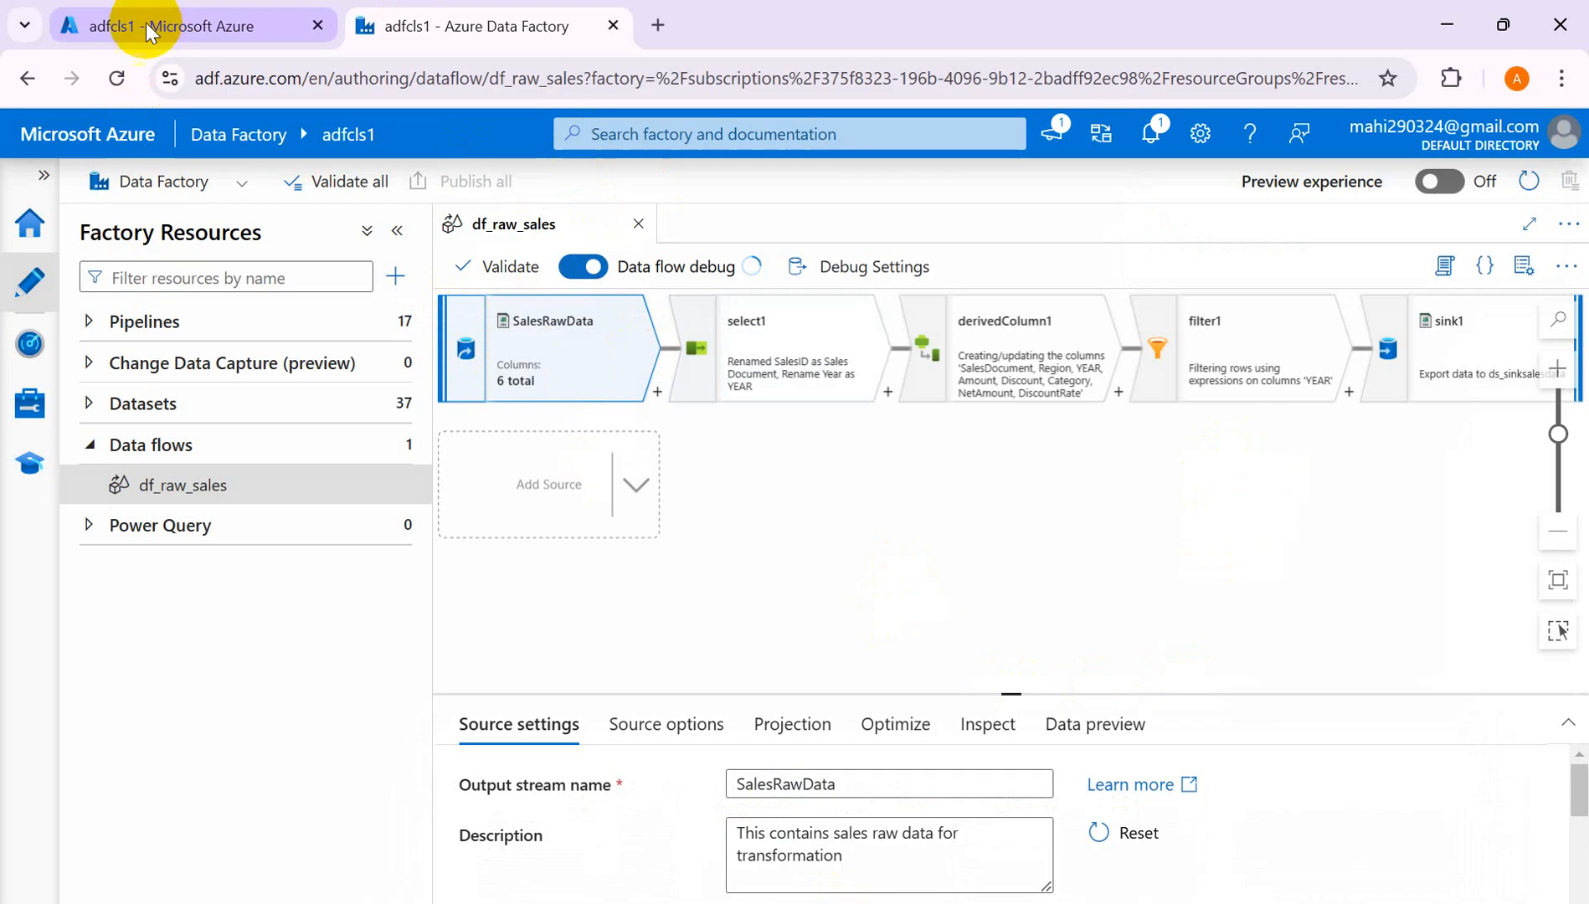
pyautogui.click(657, 26)
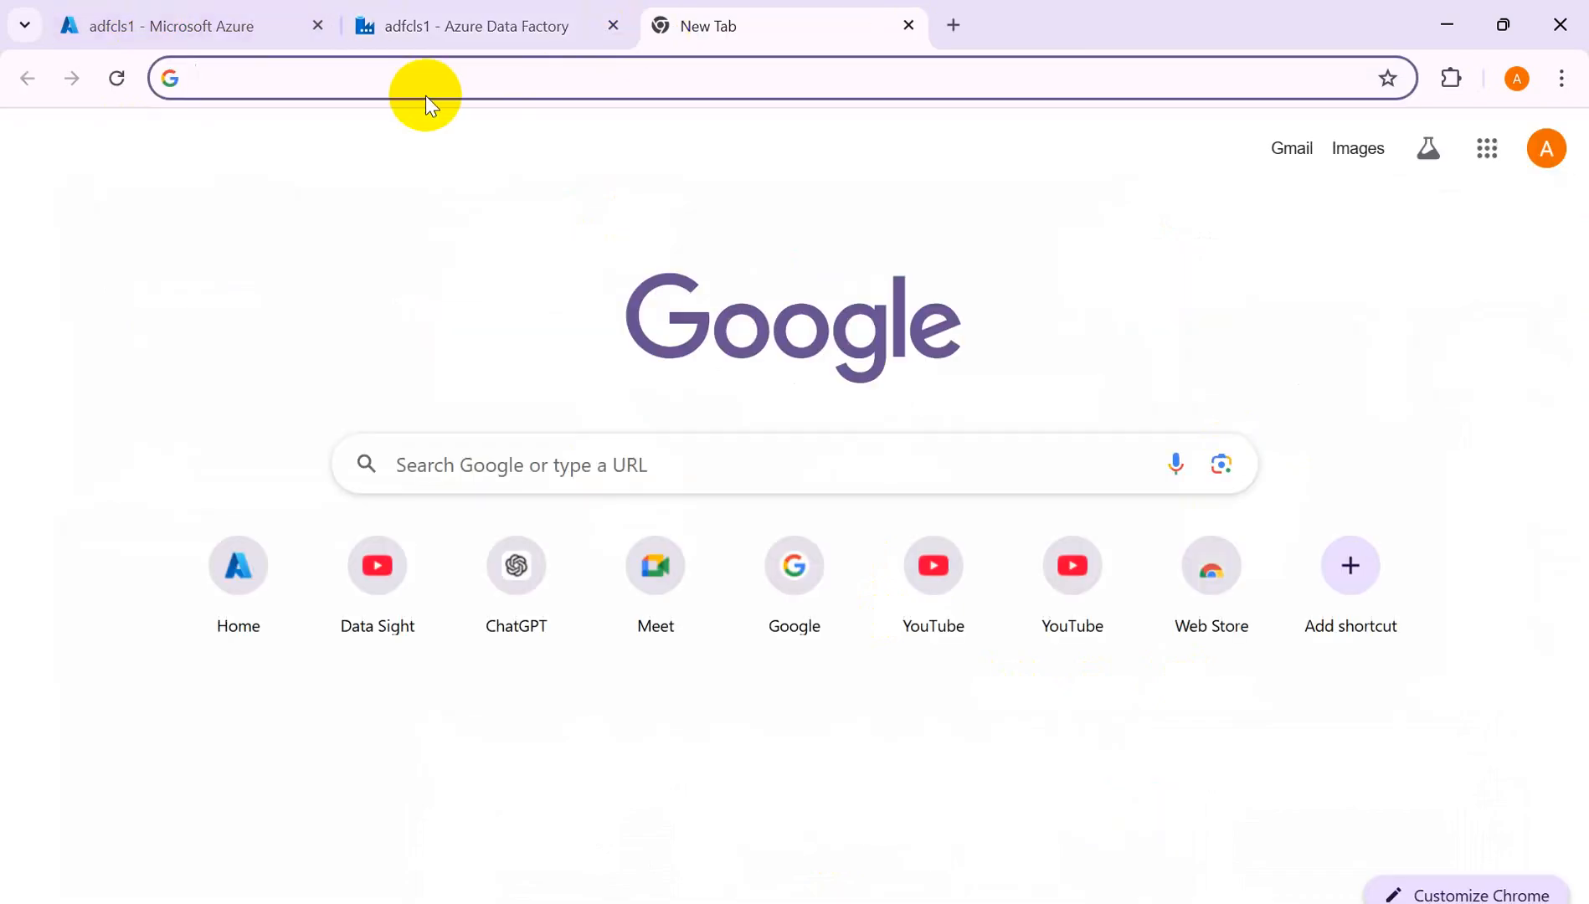
pyautogui.write('portal.azure.com')
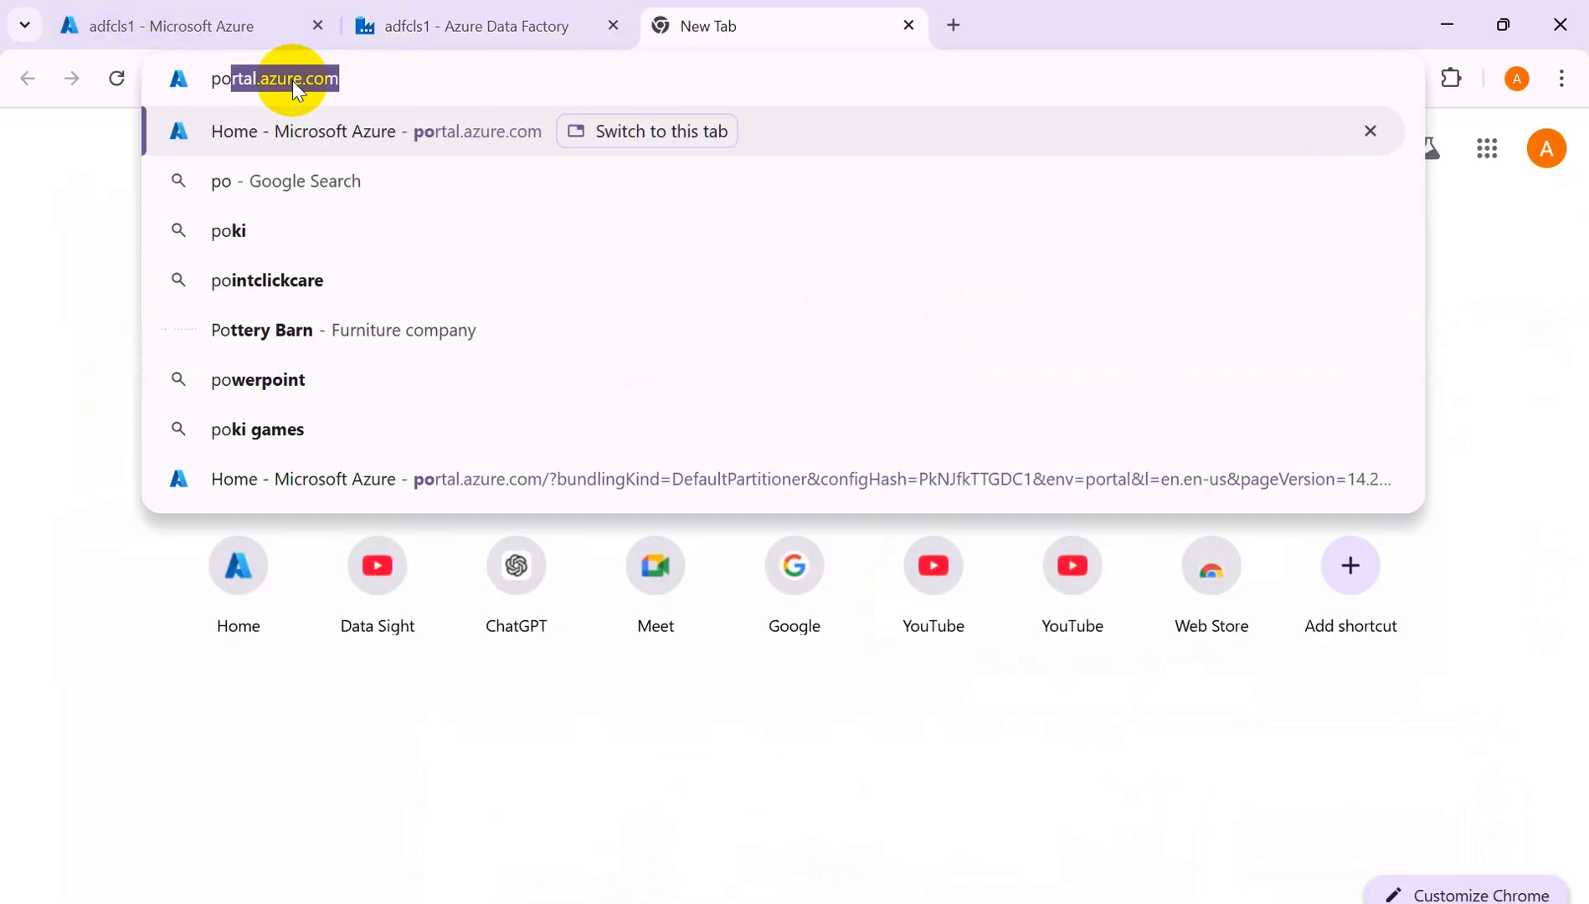
pyautogui.press('Return')
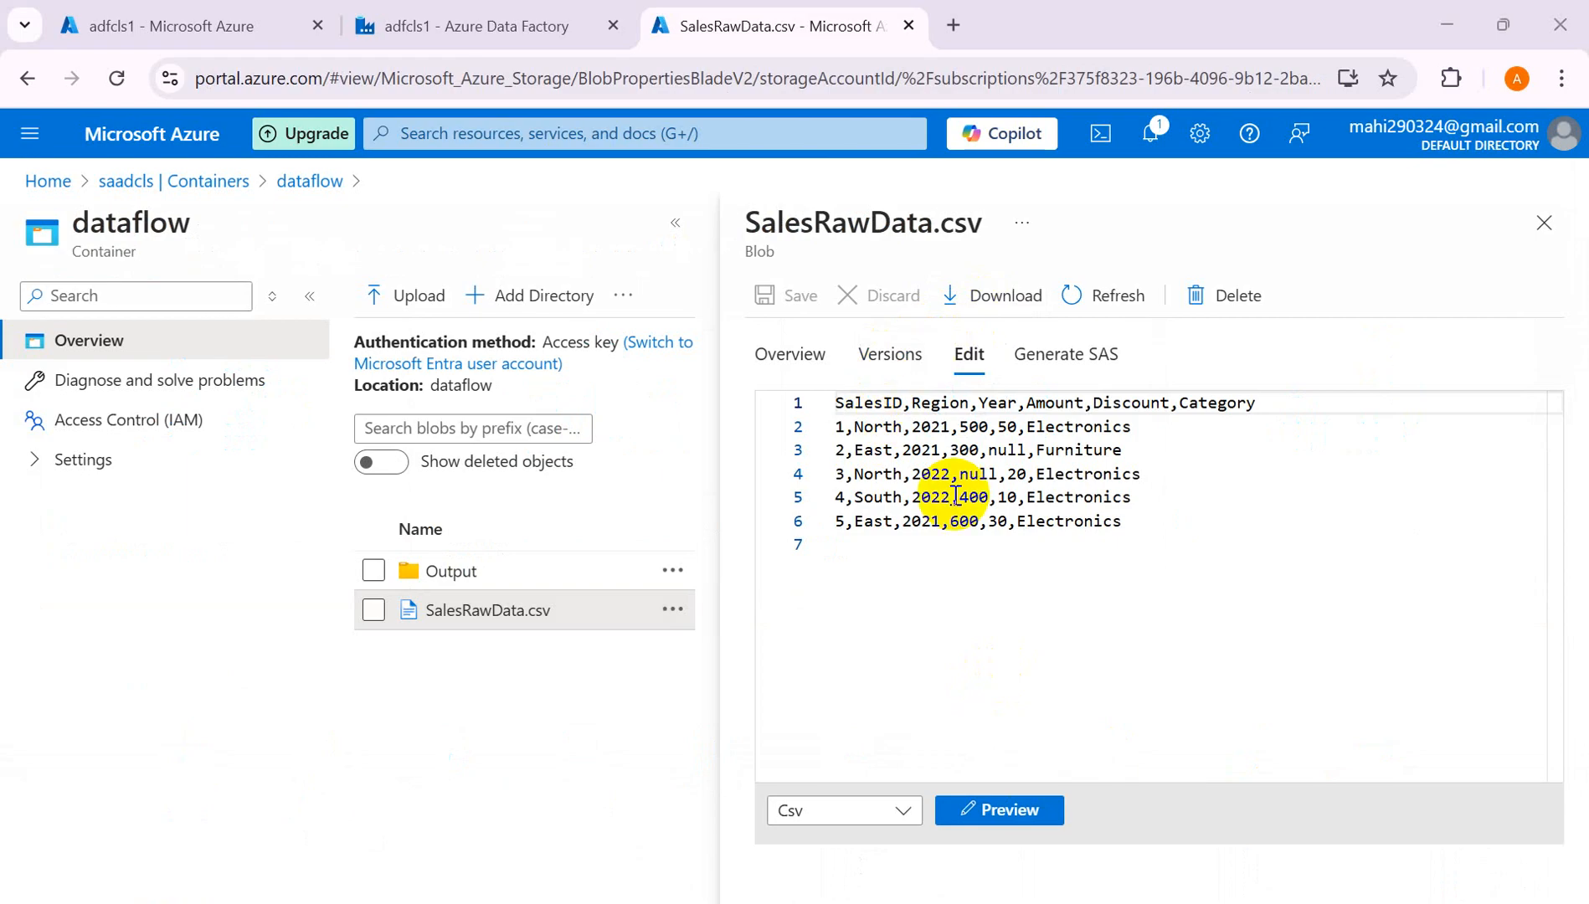
pyautogui.doubleClick(940, 405)
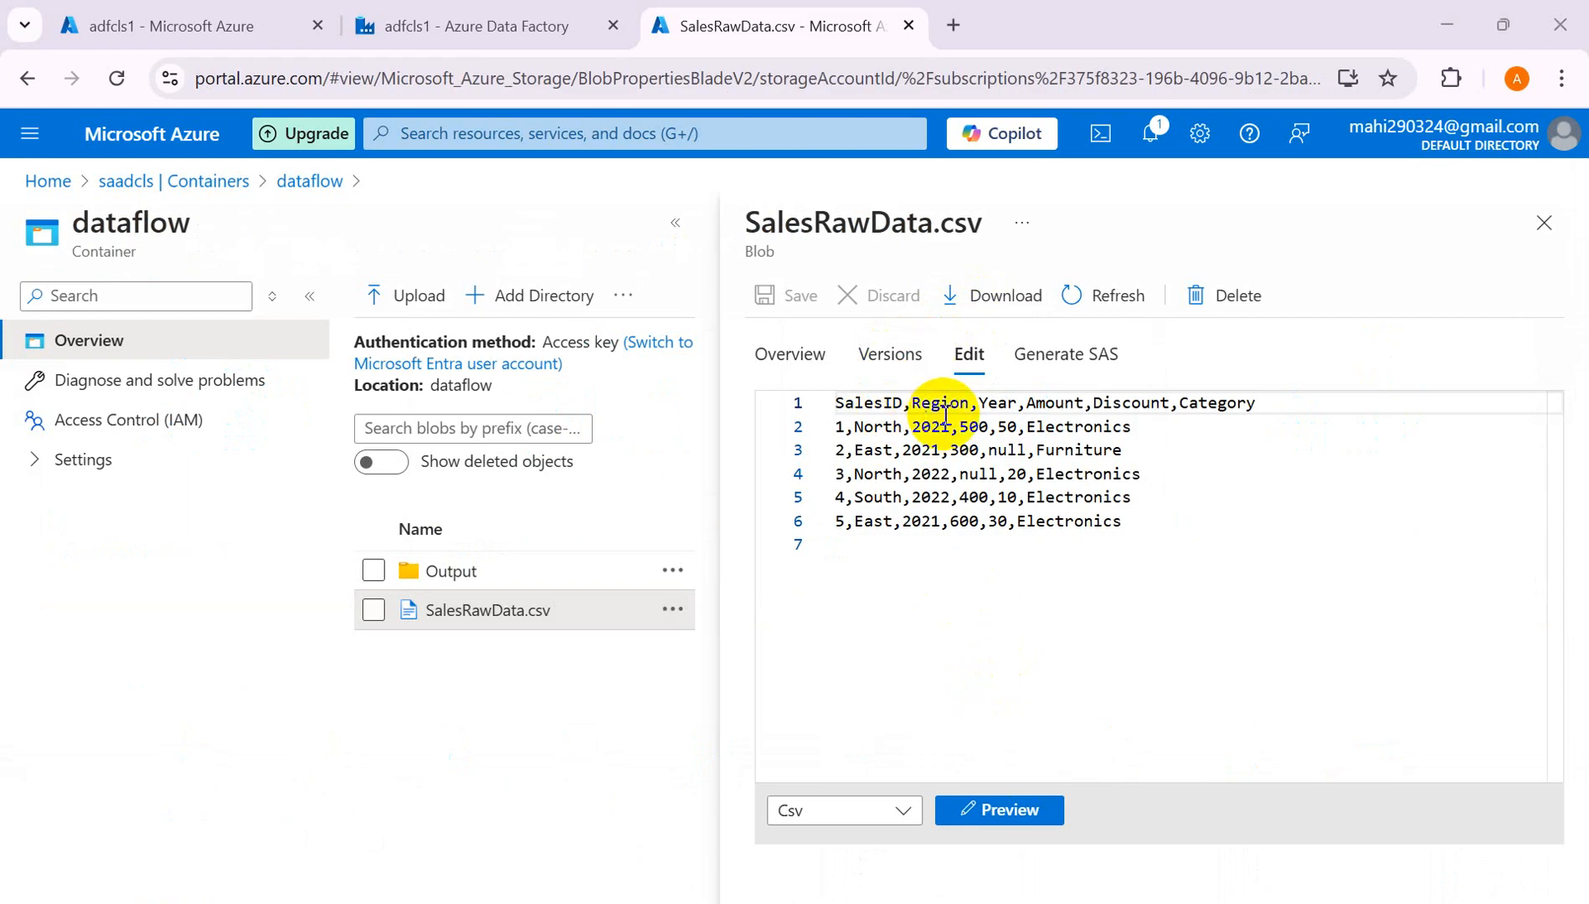
pyautogui.moveTo(1123, 525); pyautogui.dragTo(798, 410)
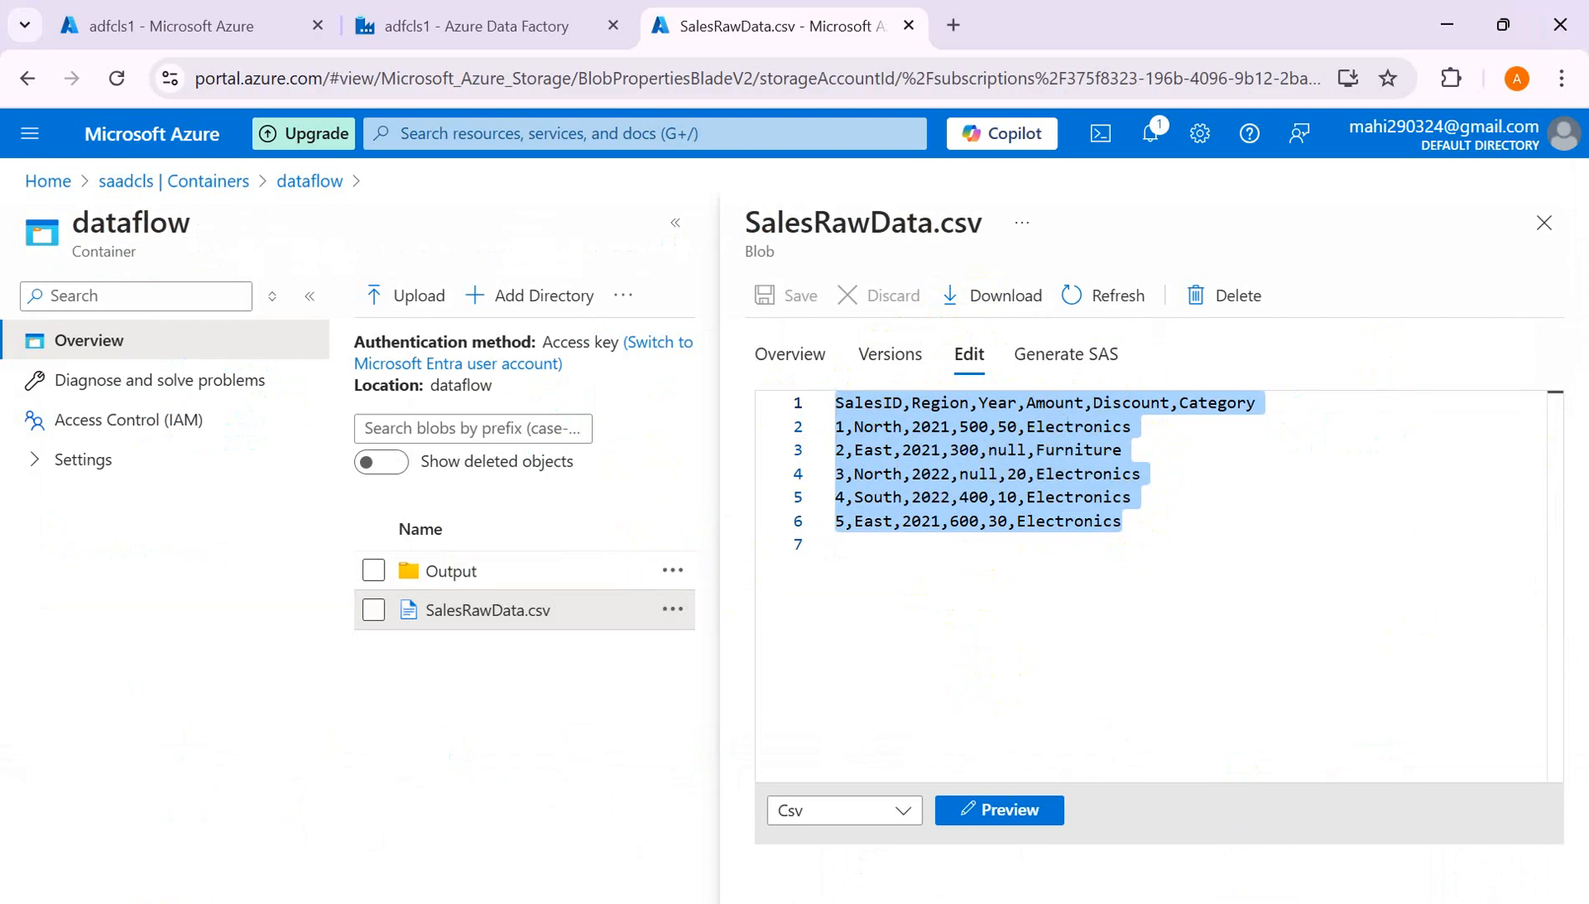
# Check the isNull(column) expression in the Word expressions document, then return to the df_raw_sales data flow in Azure Data Factory.
pyautogui.click(846, 902)
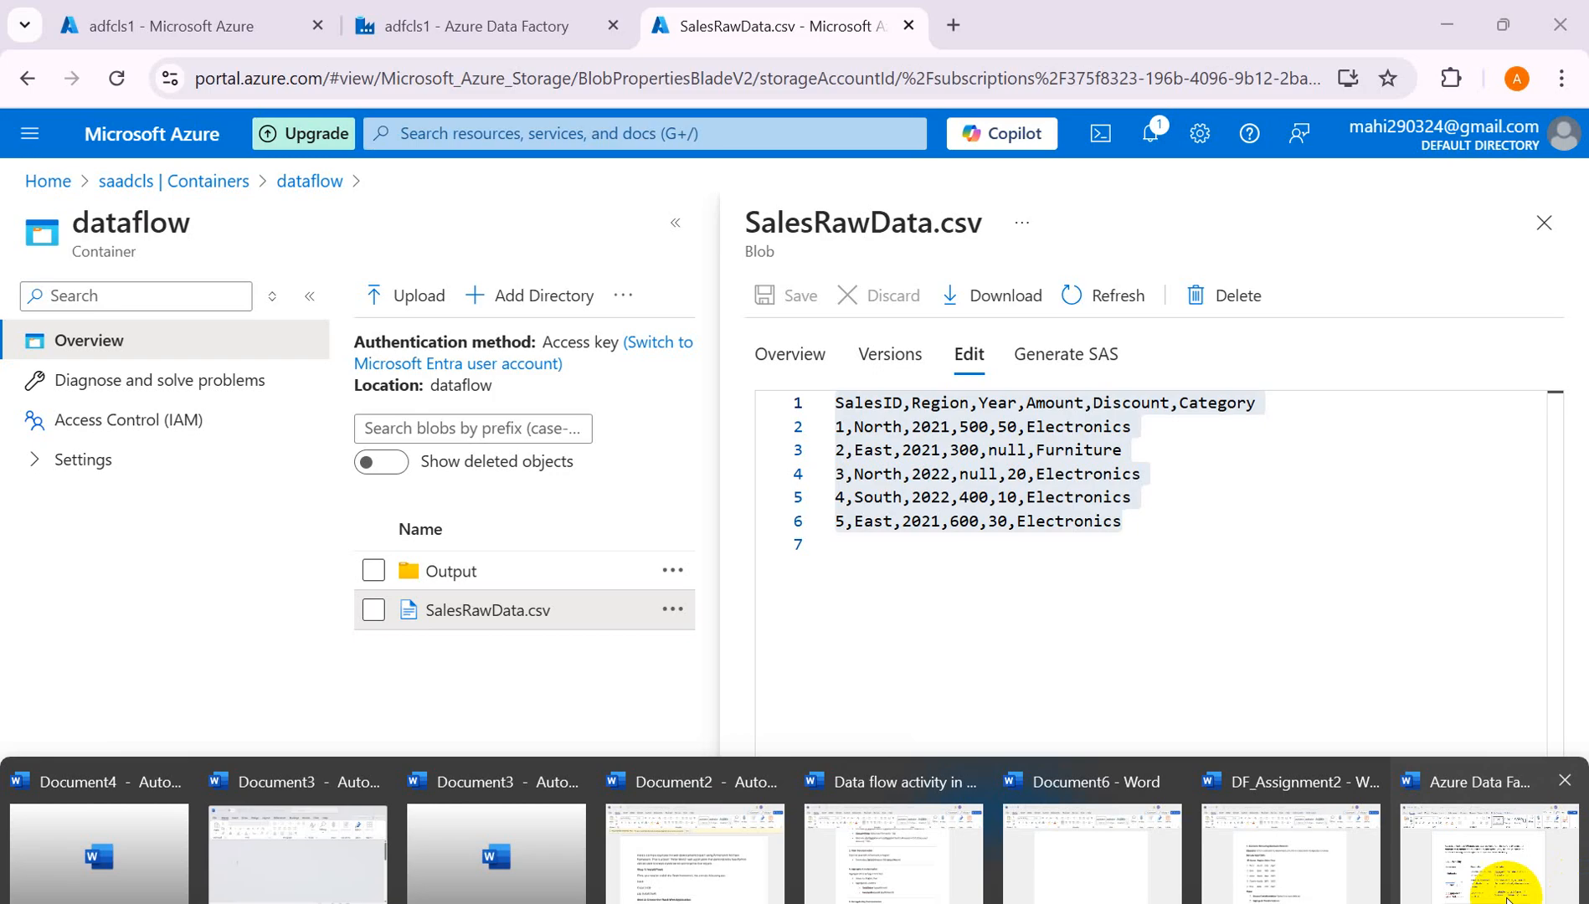
pyautogui.click(1505, 883)
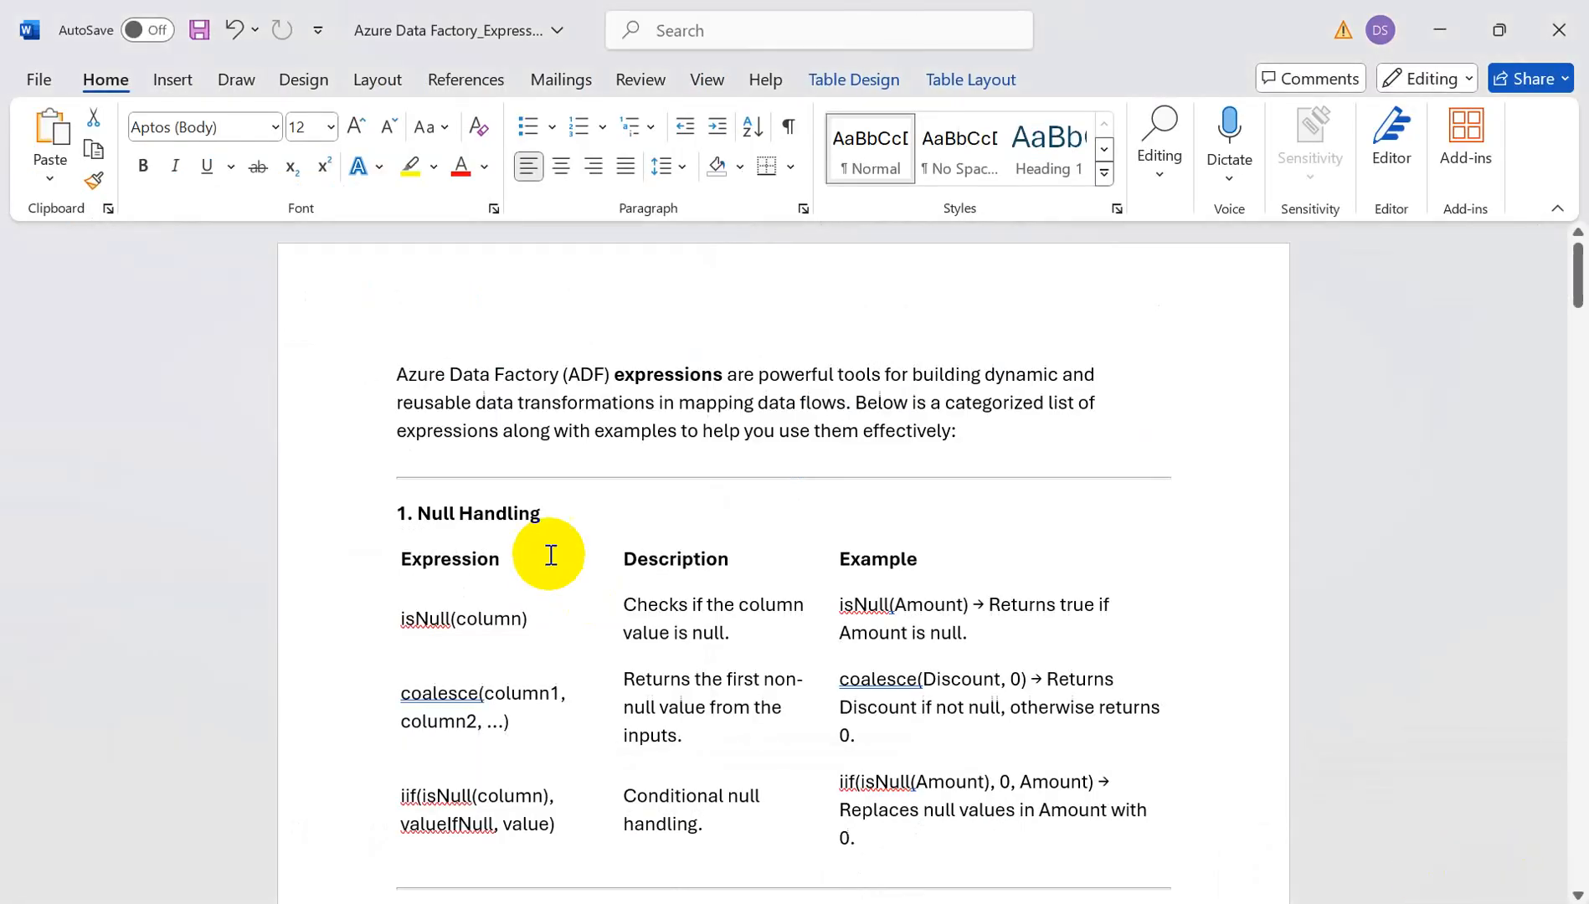
pyautogui.moveTo(539, 620); pyautogui.dragTo(406, 616)
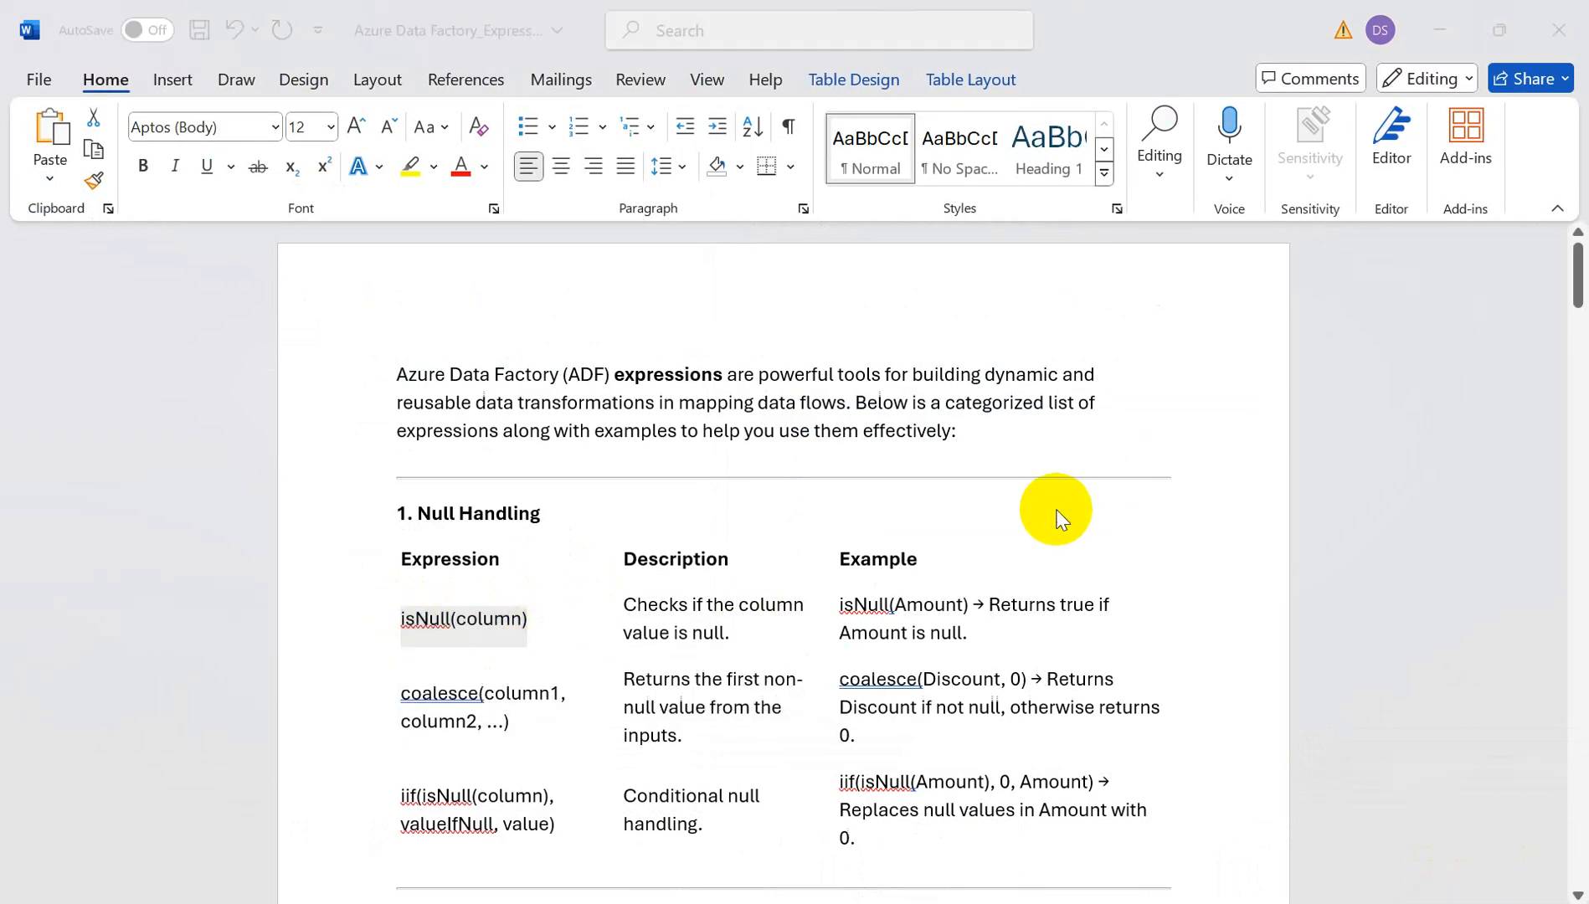
pyautogui.hotkey('alt', 'Tab')
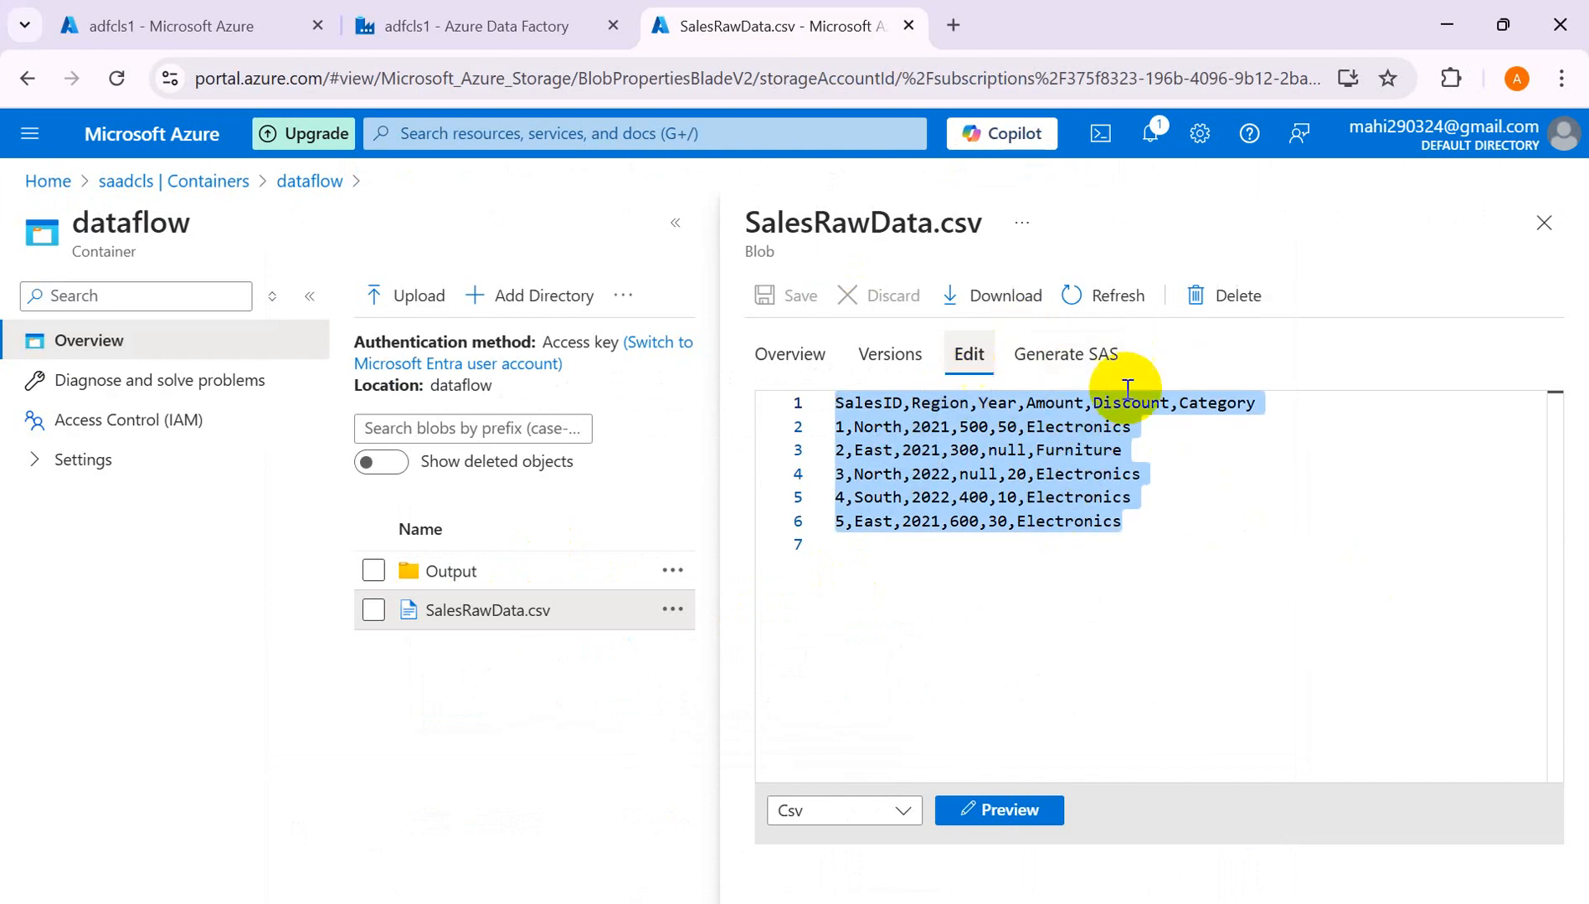
pyautogui.moveTo(955, 903)
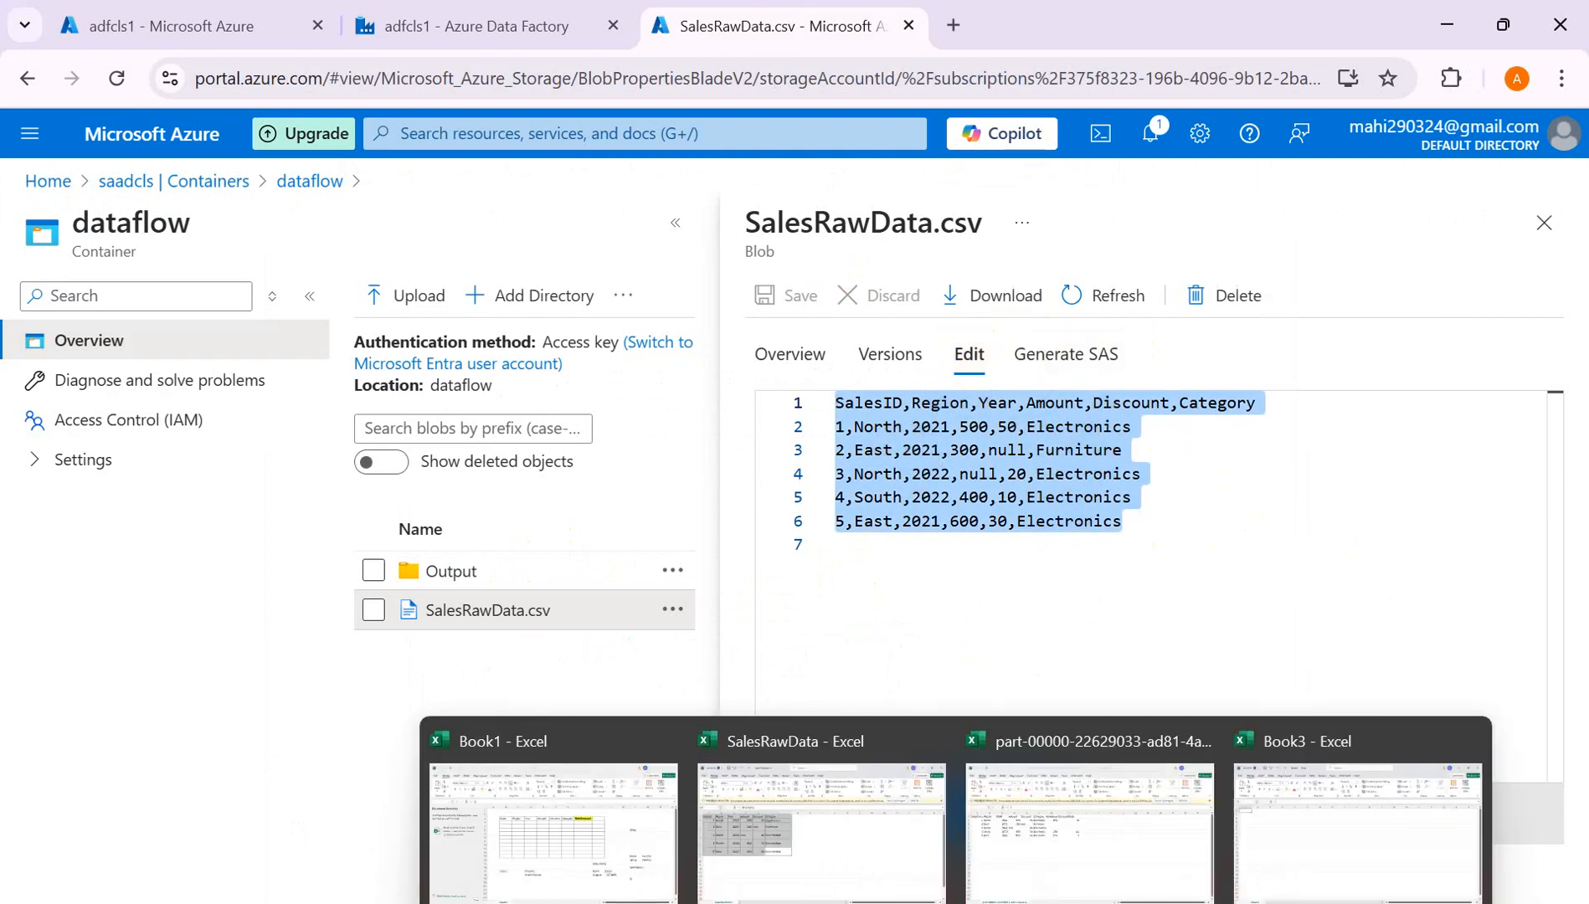
pyautogui.click(448, 28)
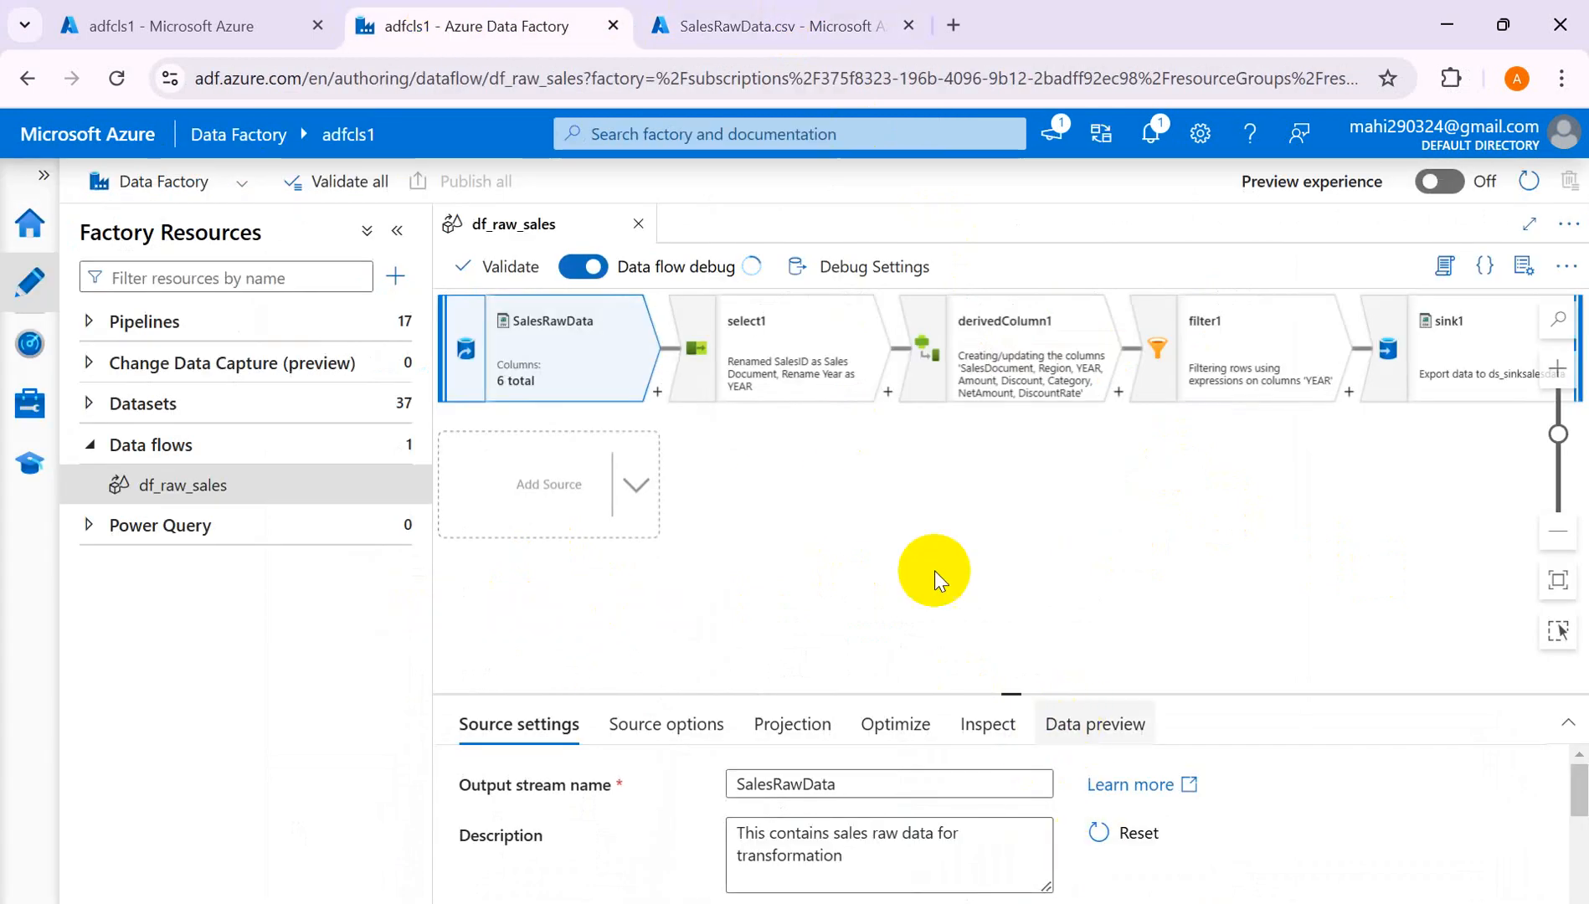
# Check the data preview of SalesRawData, and create a new data flow with a source added to it.
pyautogui.click(1055, 730)
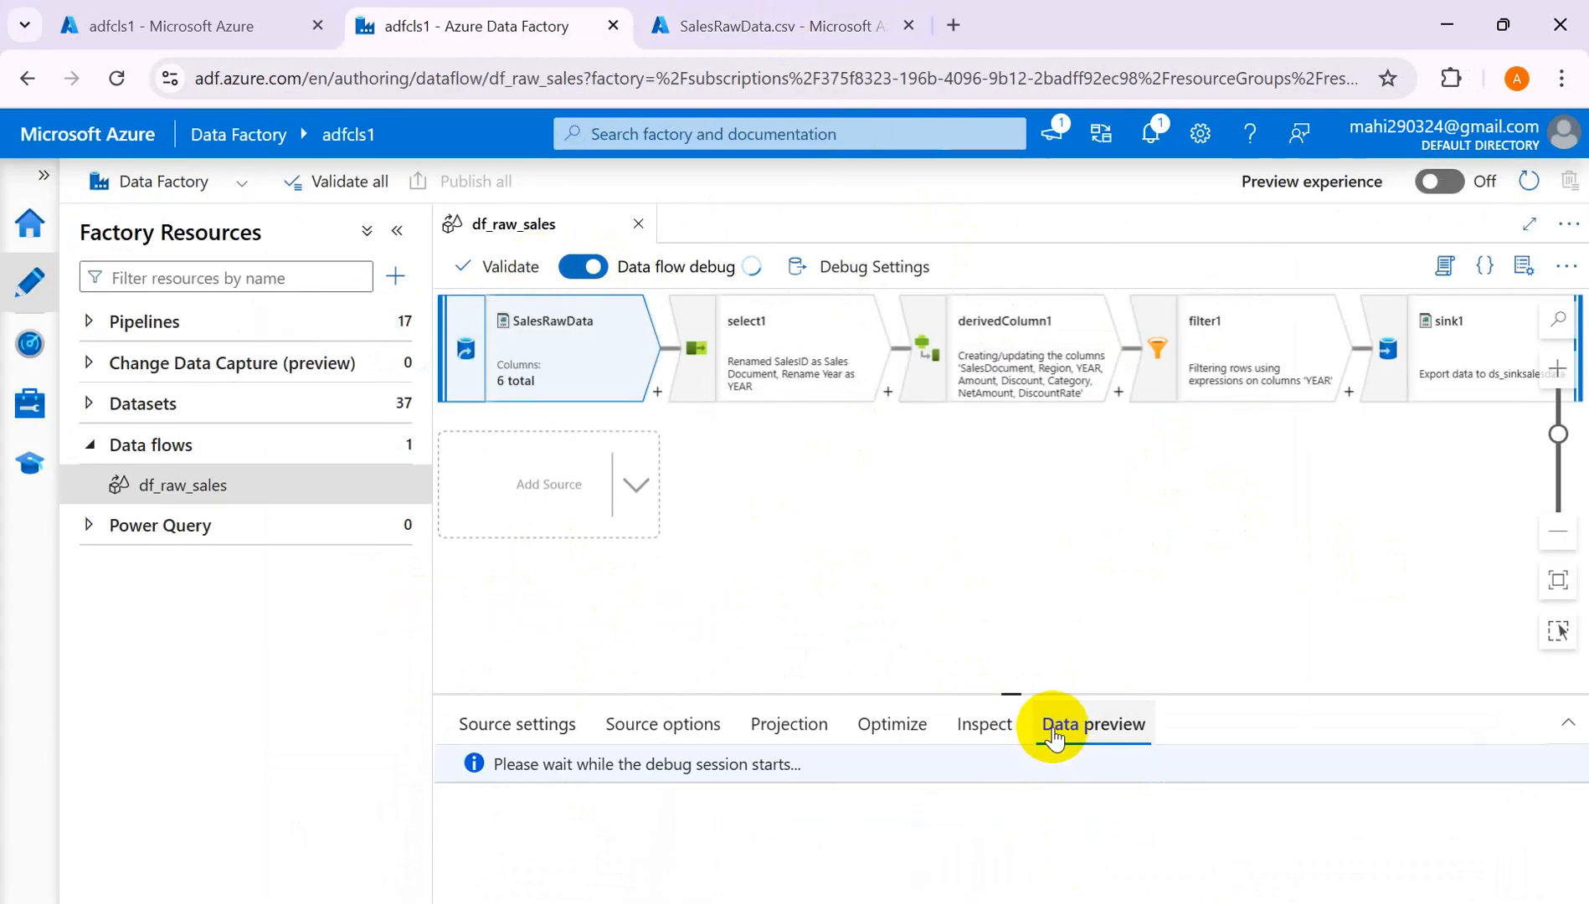
pyautogui.moveTo(1005, 694); pyautogui.dragTo(1036, 589)
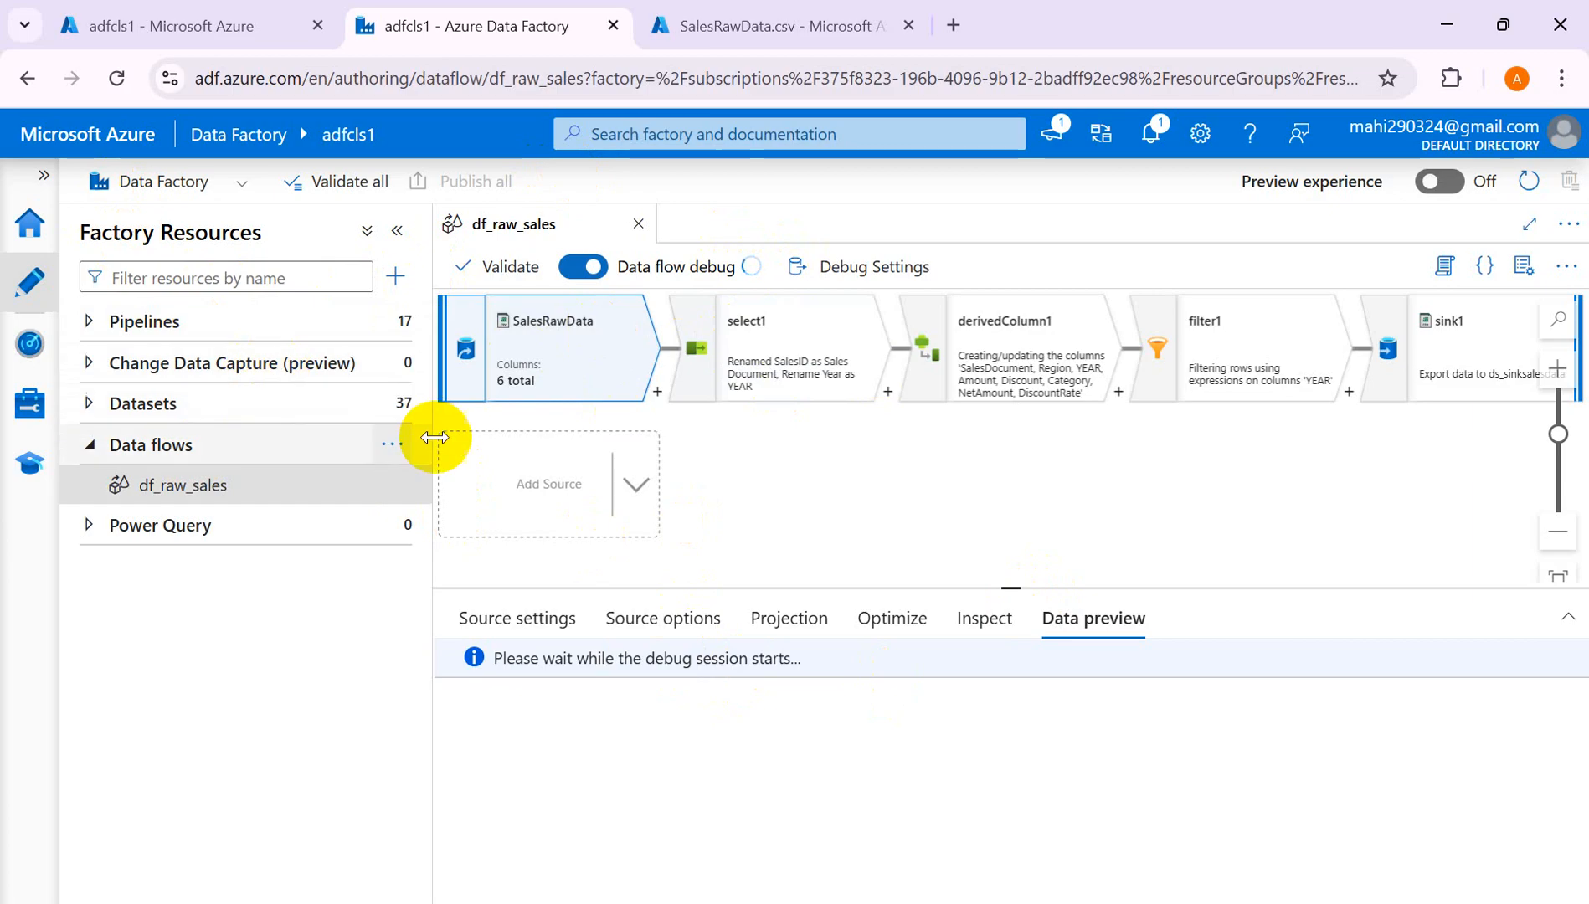
pyautogui.click(395, 446)
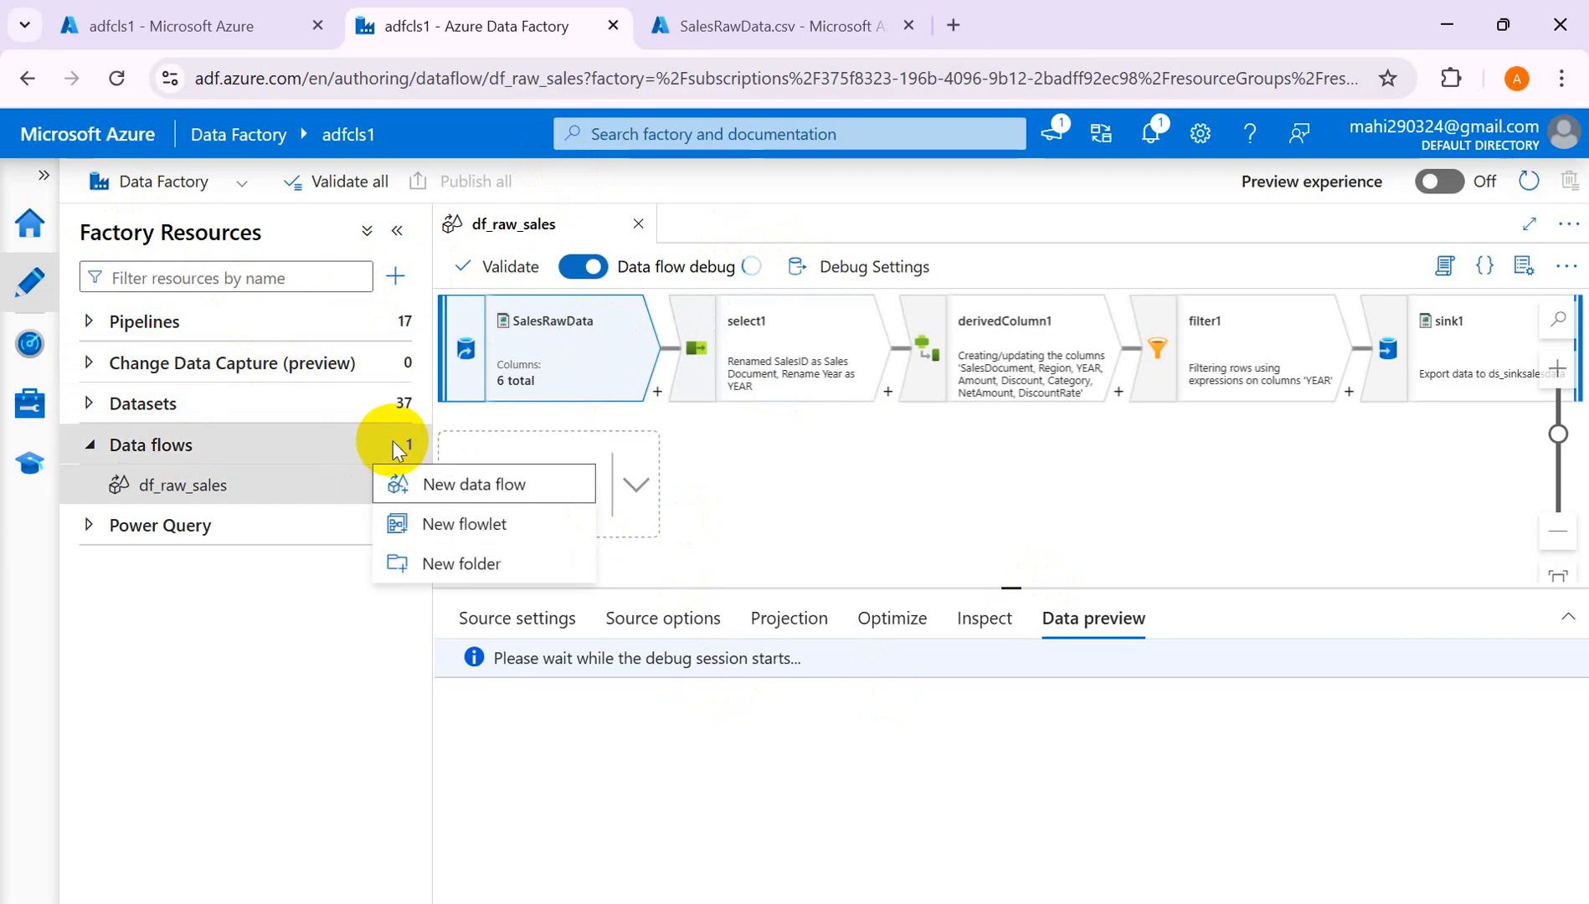
pyautogui.click(435, 494)
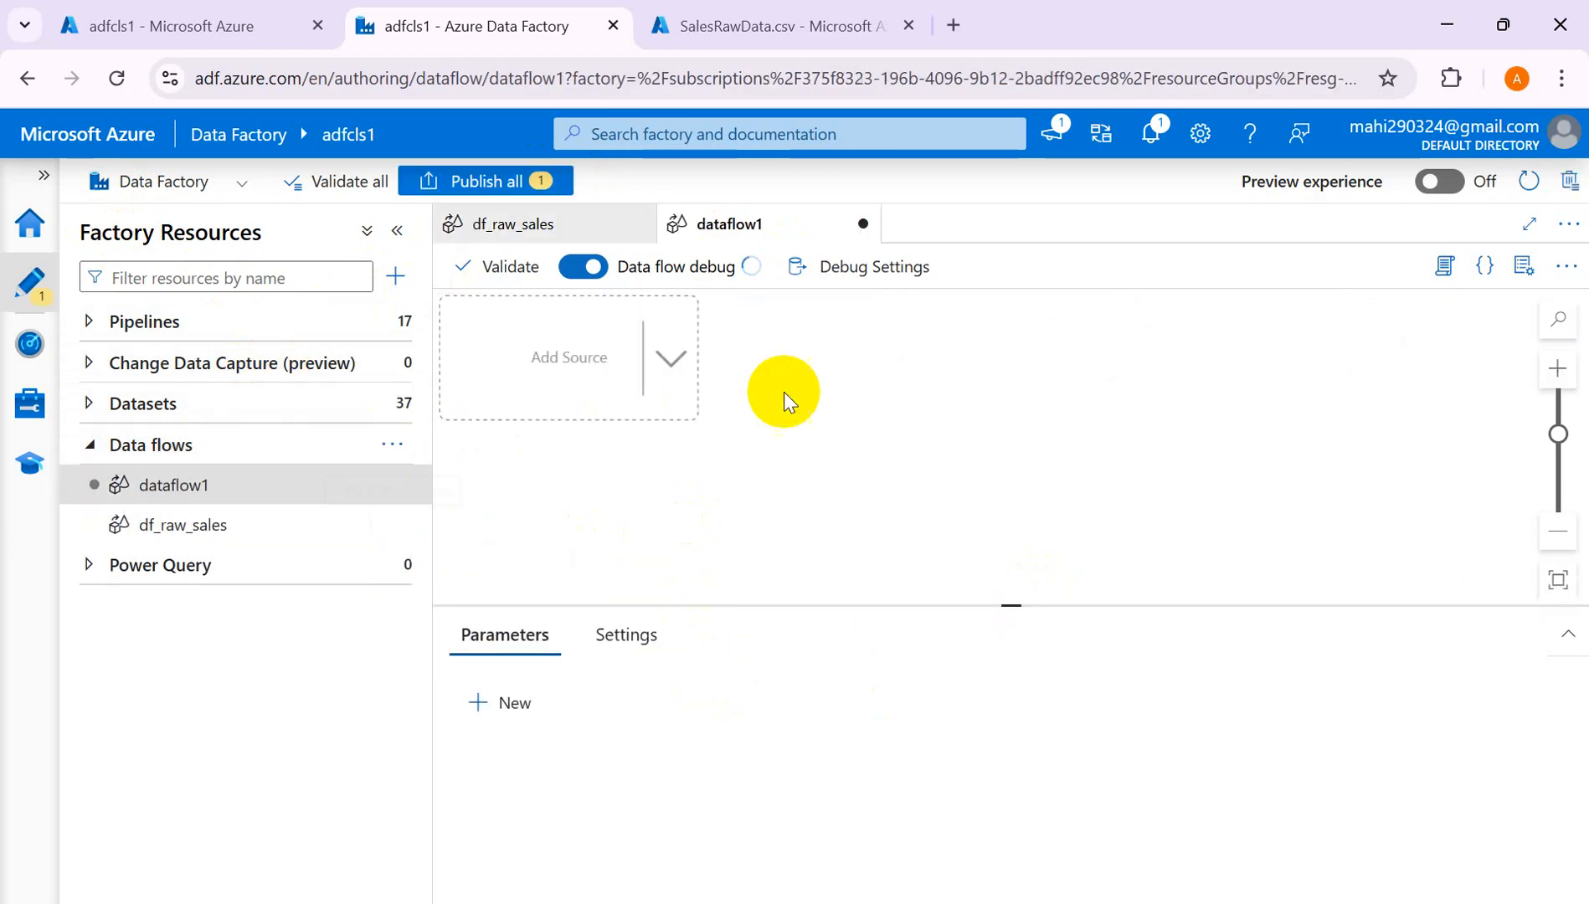
pyautogui.click(590, 373)
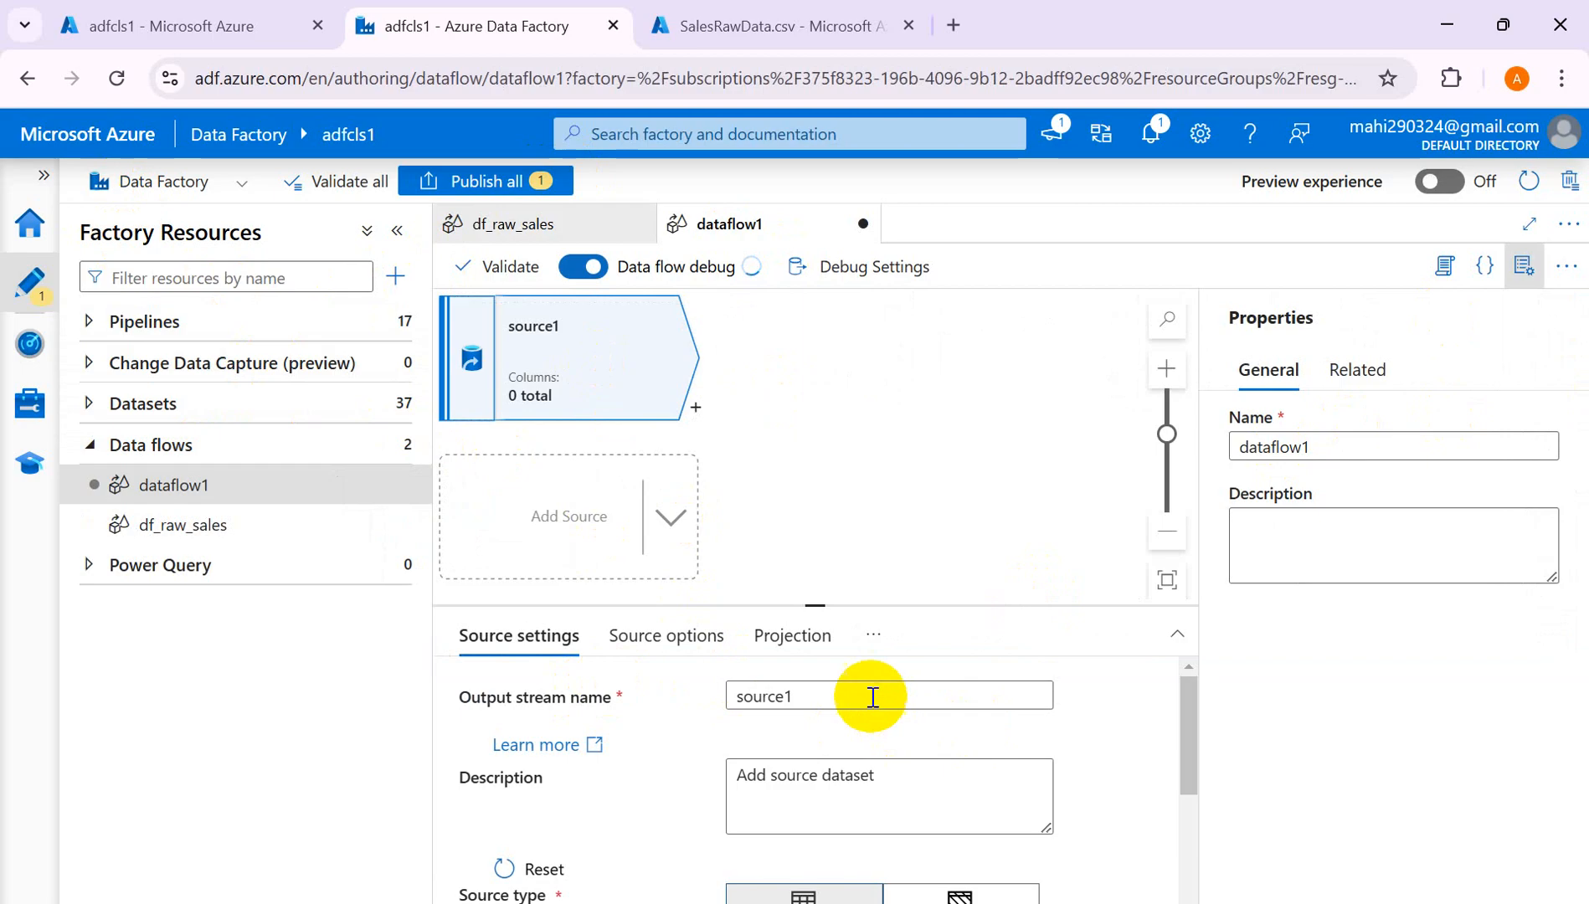
# Look up the dataset used by SalesRawData in df_raw_sales, and set ds_rawsalesinput as the dataset of source1 in dataflow1.
pyautogui.click(208, 534)
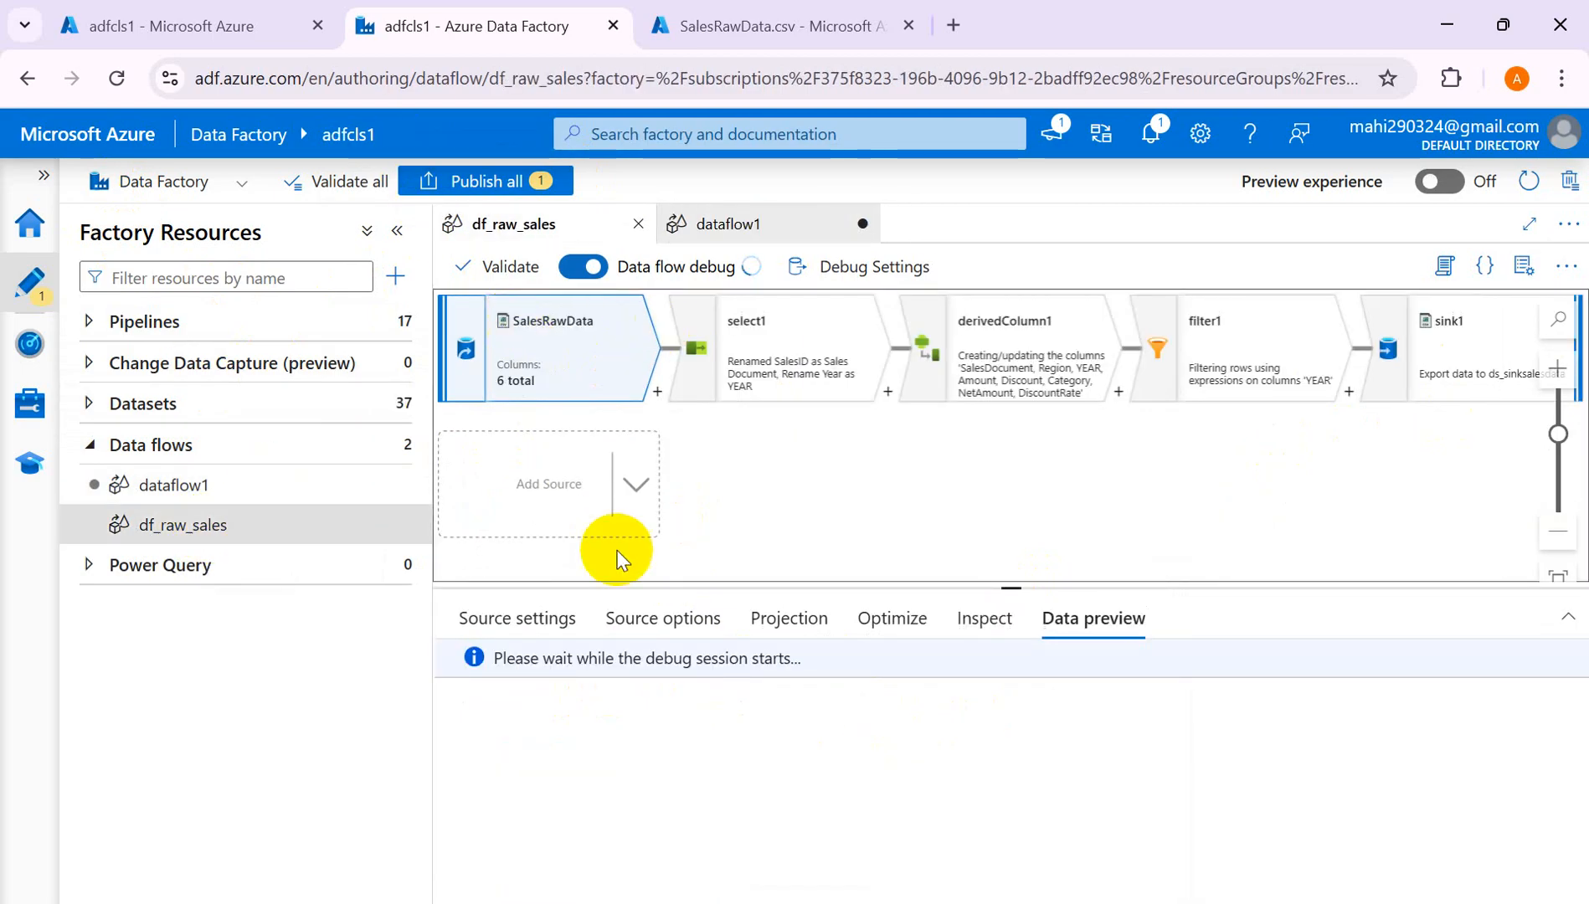
pyautogui.click(523, 618)
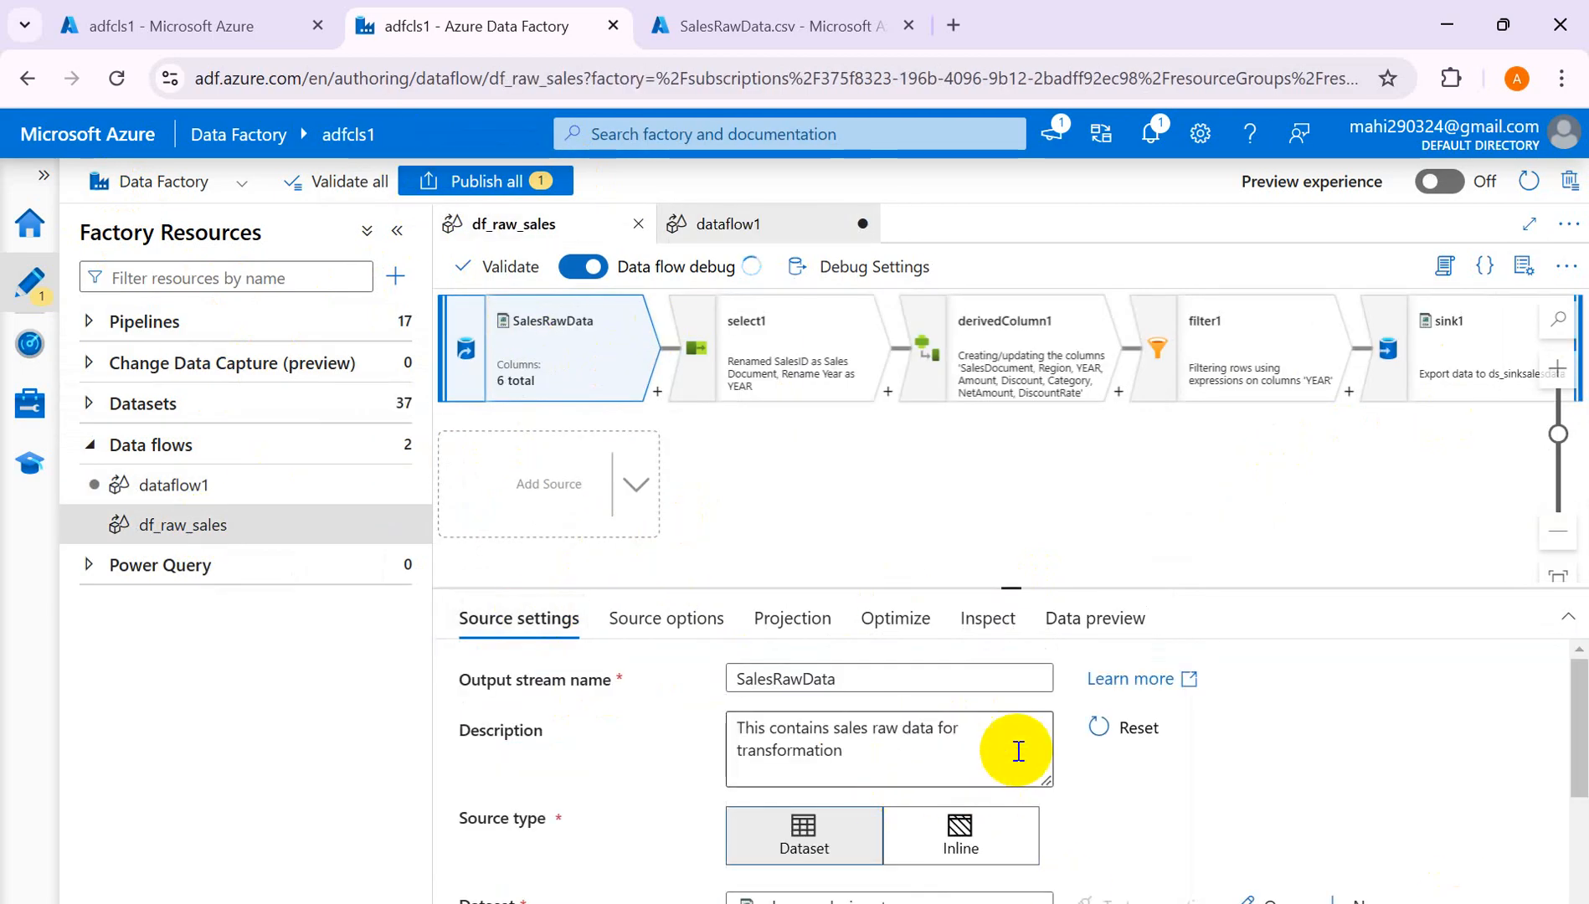
pyautogui.scroll(-2, 1017, 752)
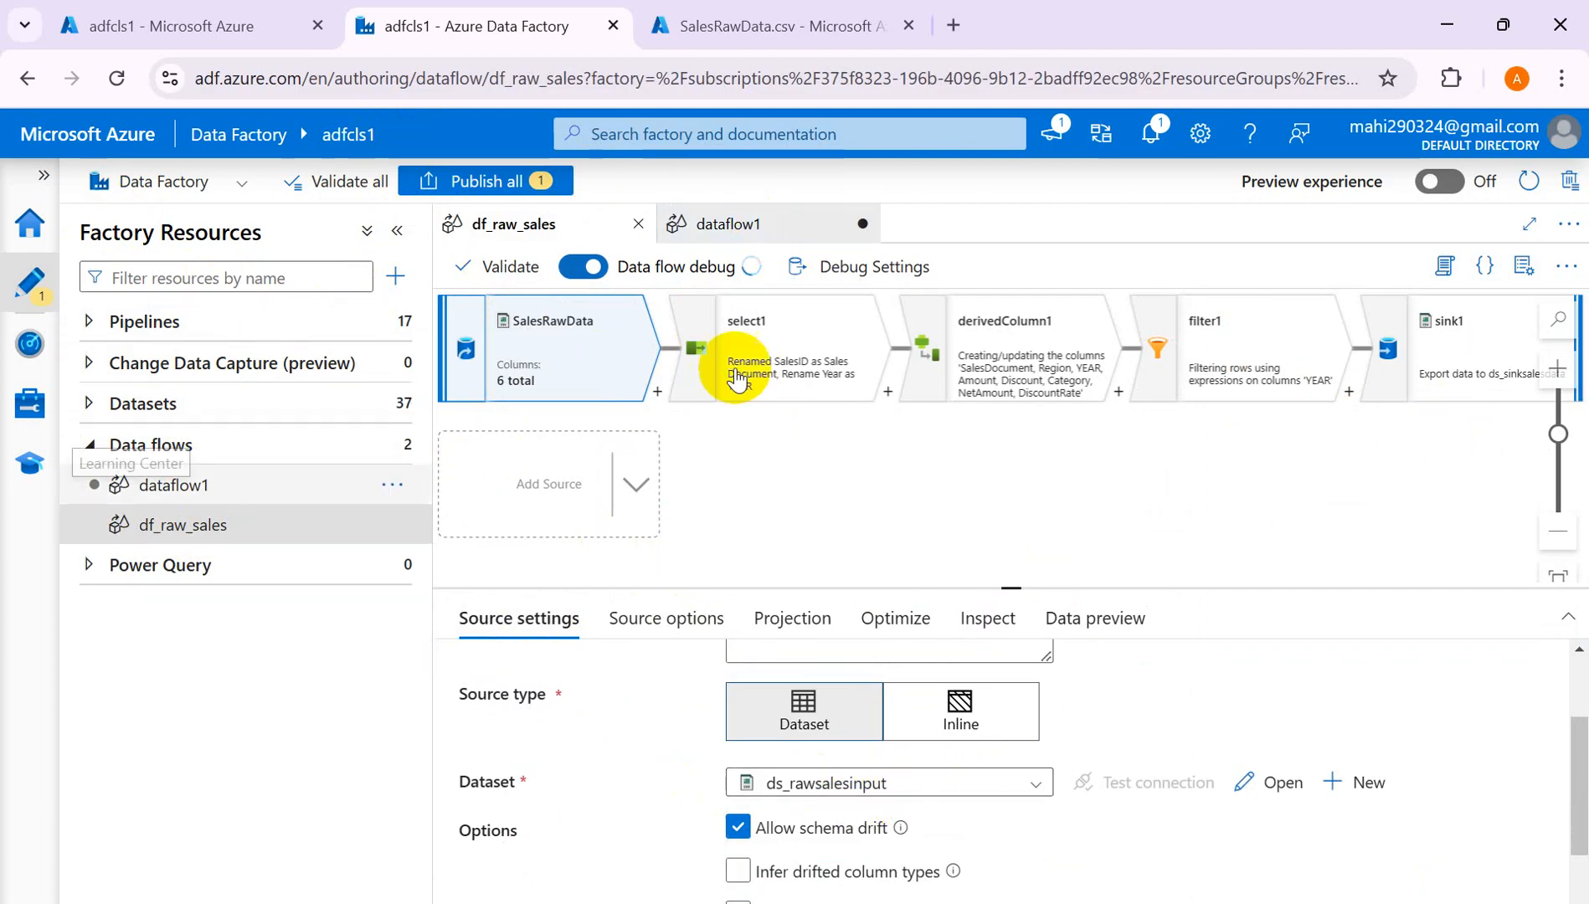
pyautogui.click(735, 223)
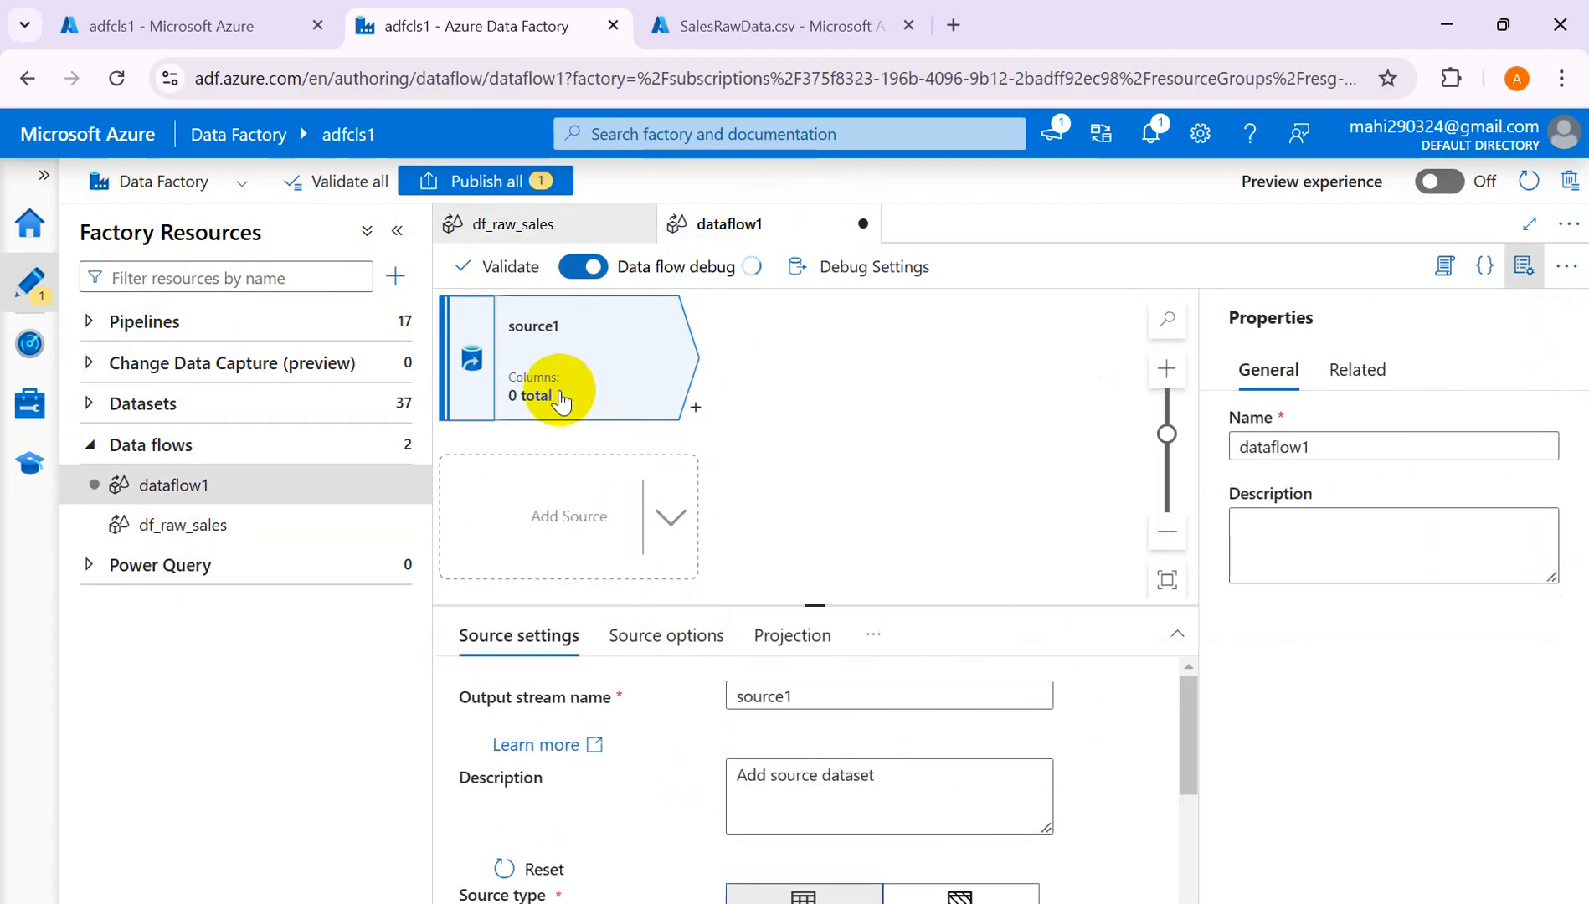
pyautogui.scroll(-3, 972, 743)
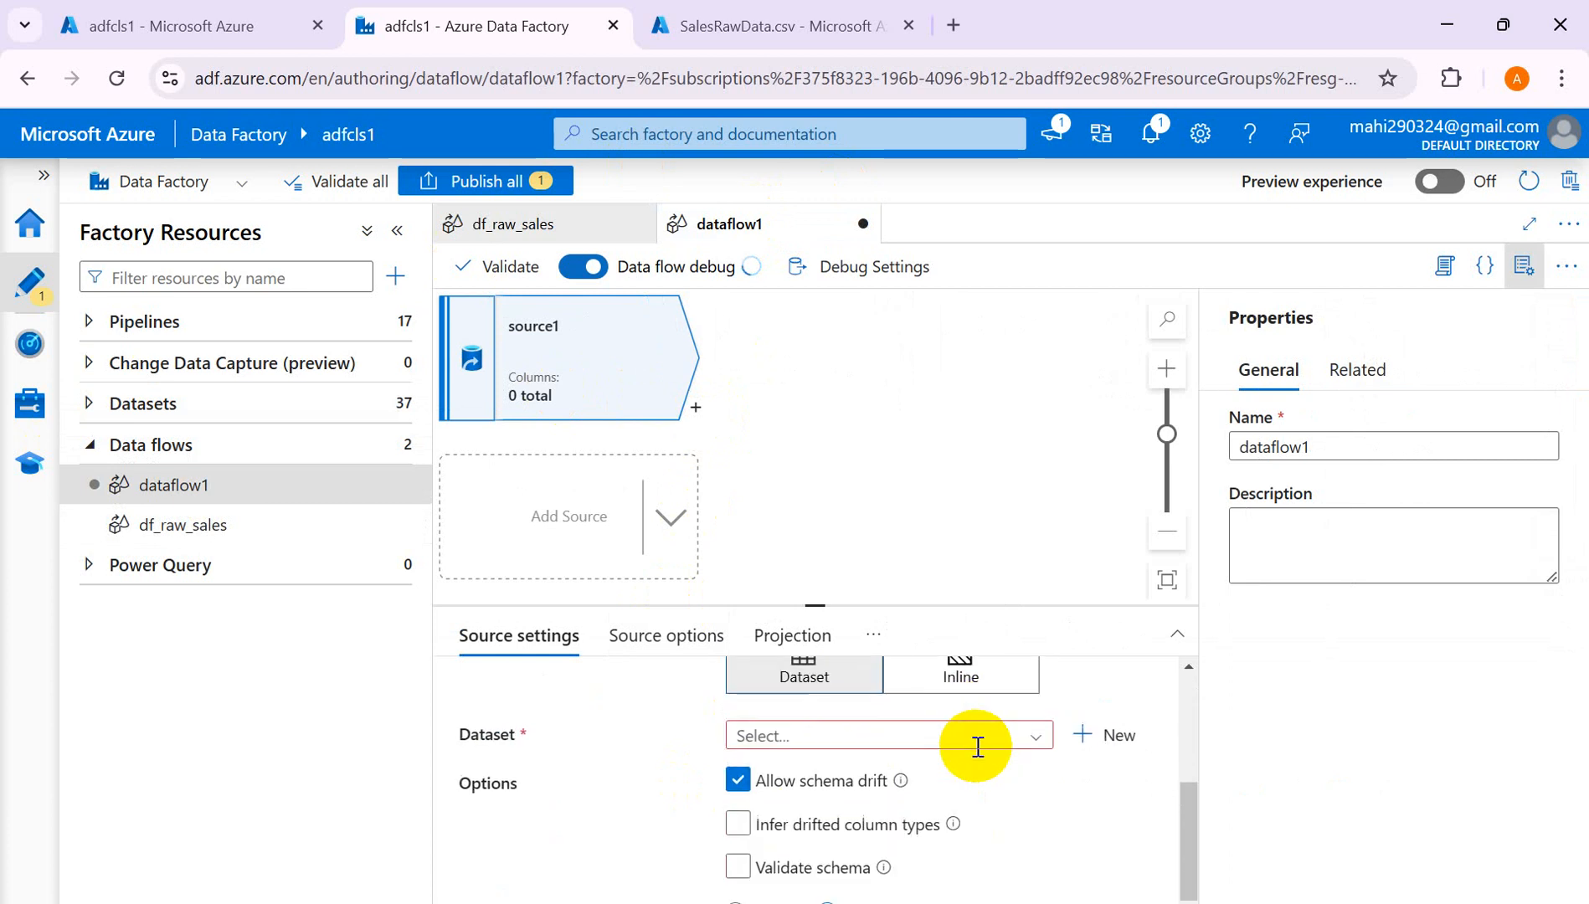
pyautogui.click(1037, 737)
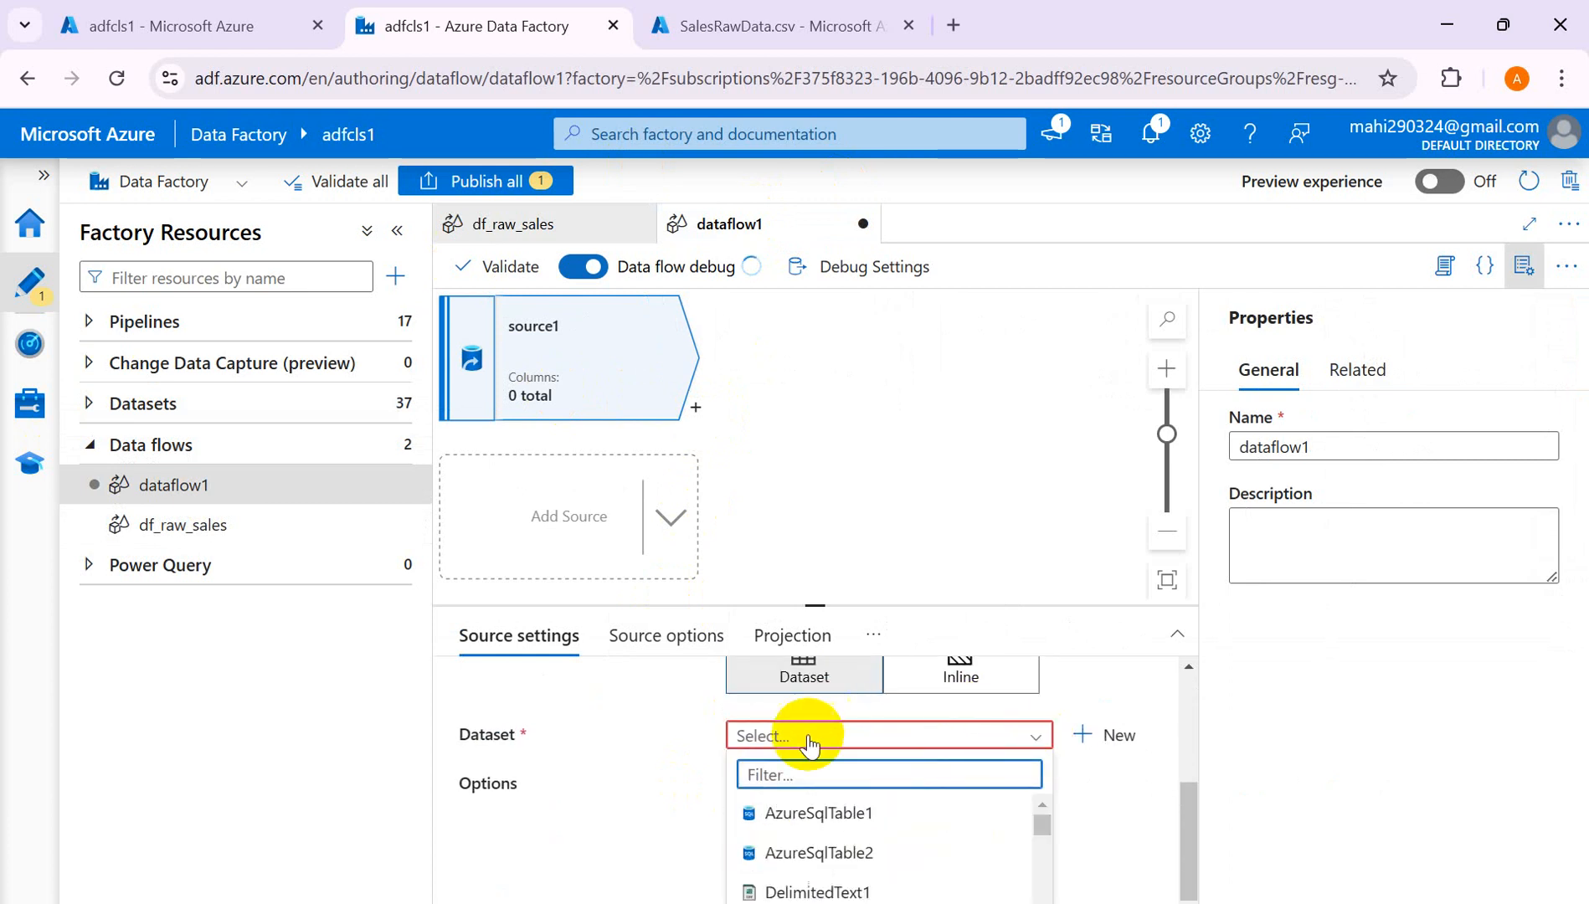
pyautogui.write('ds')
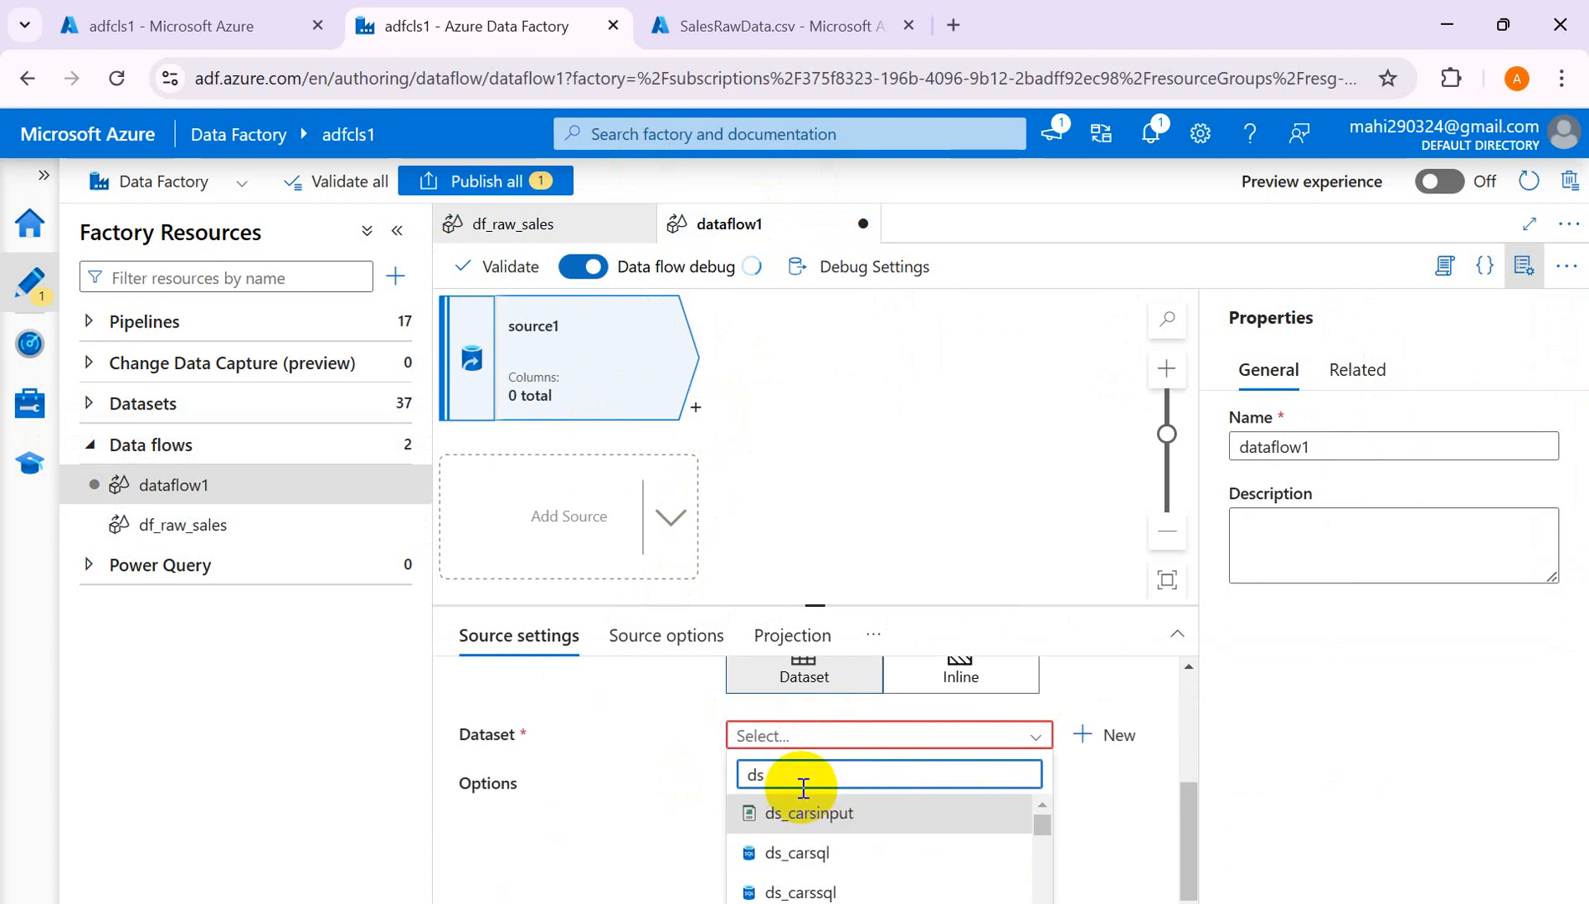
pyautogui.write('_ra')
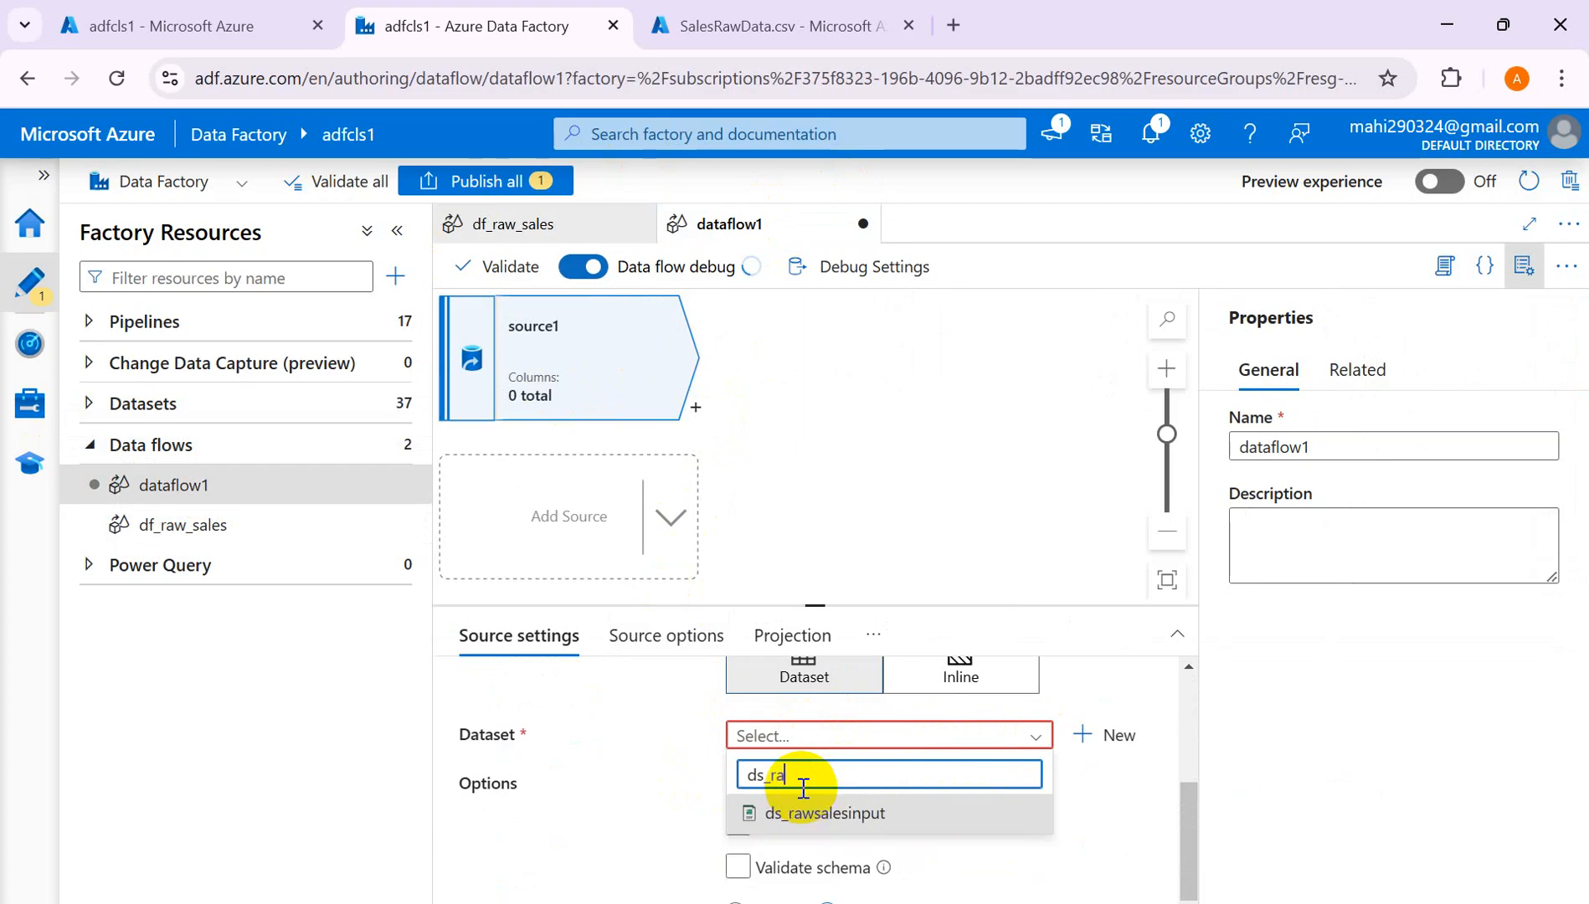
pyautogui.click(827, 812)
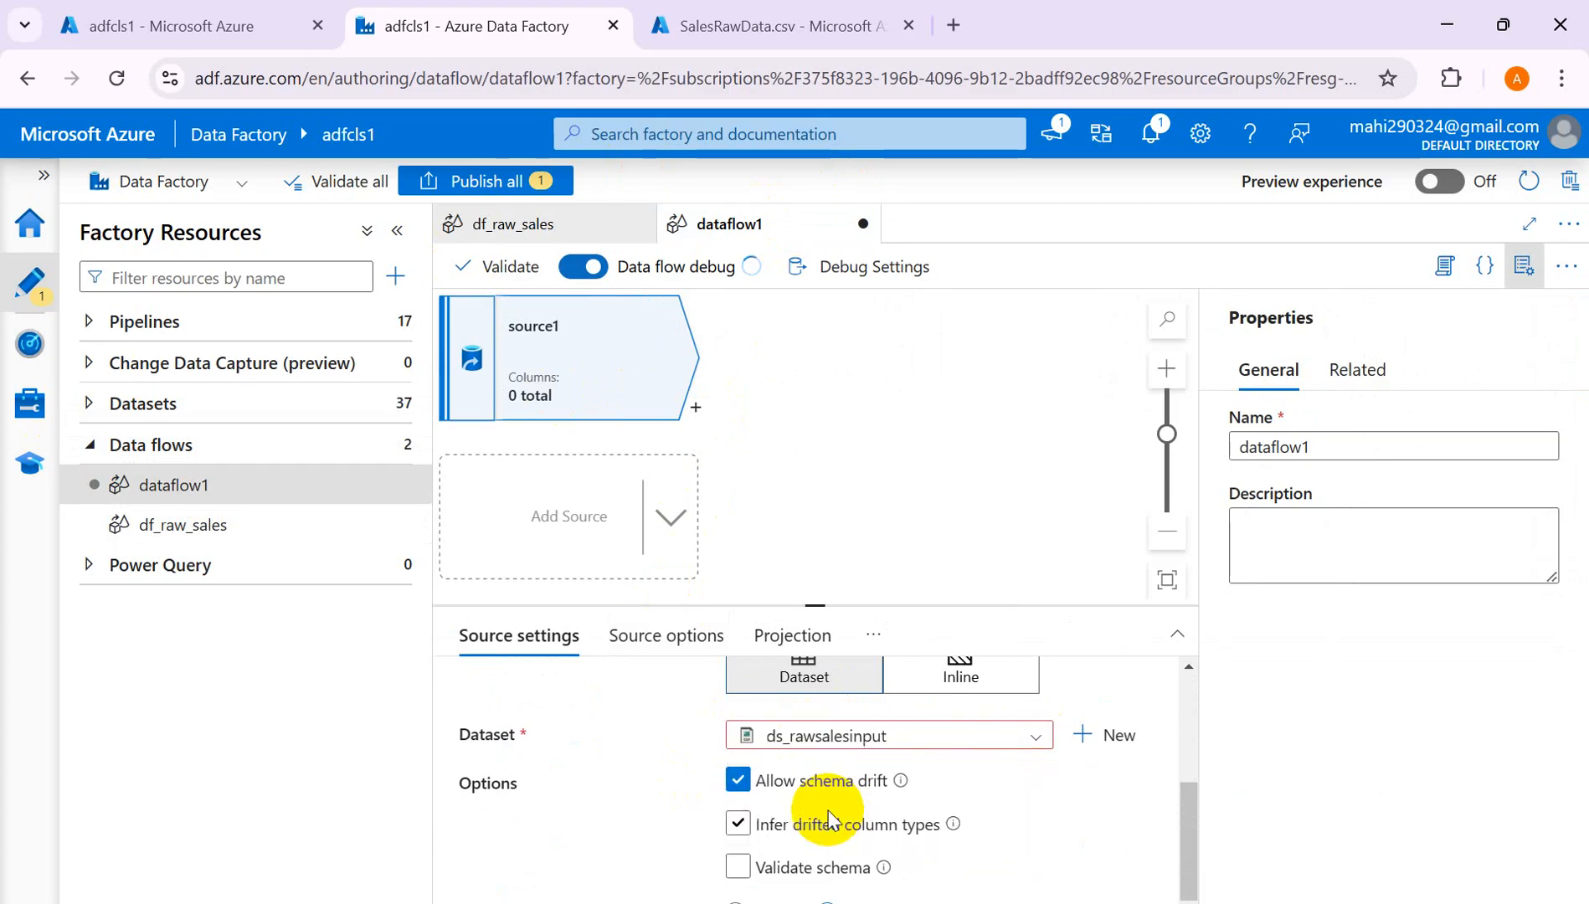
pyautogui.scroll(-2, 1103, 793)
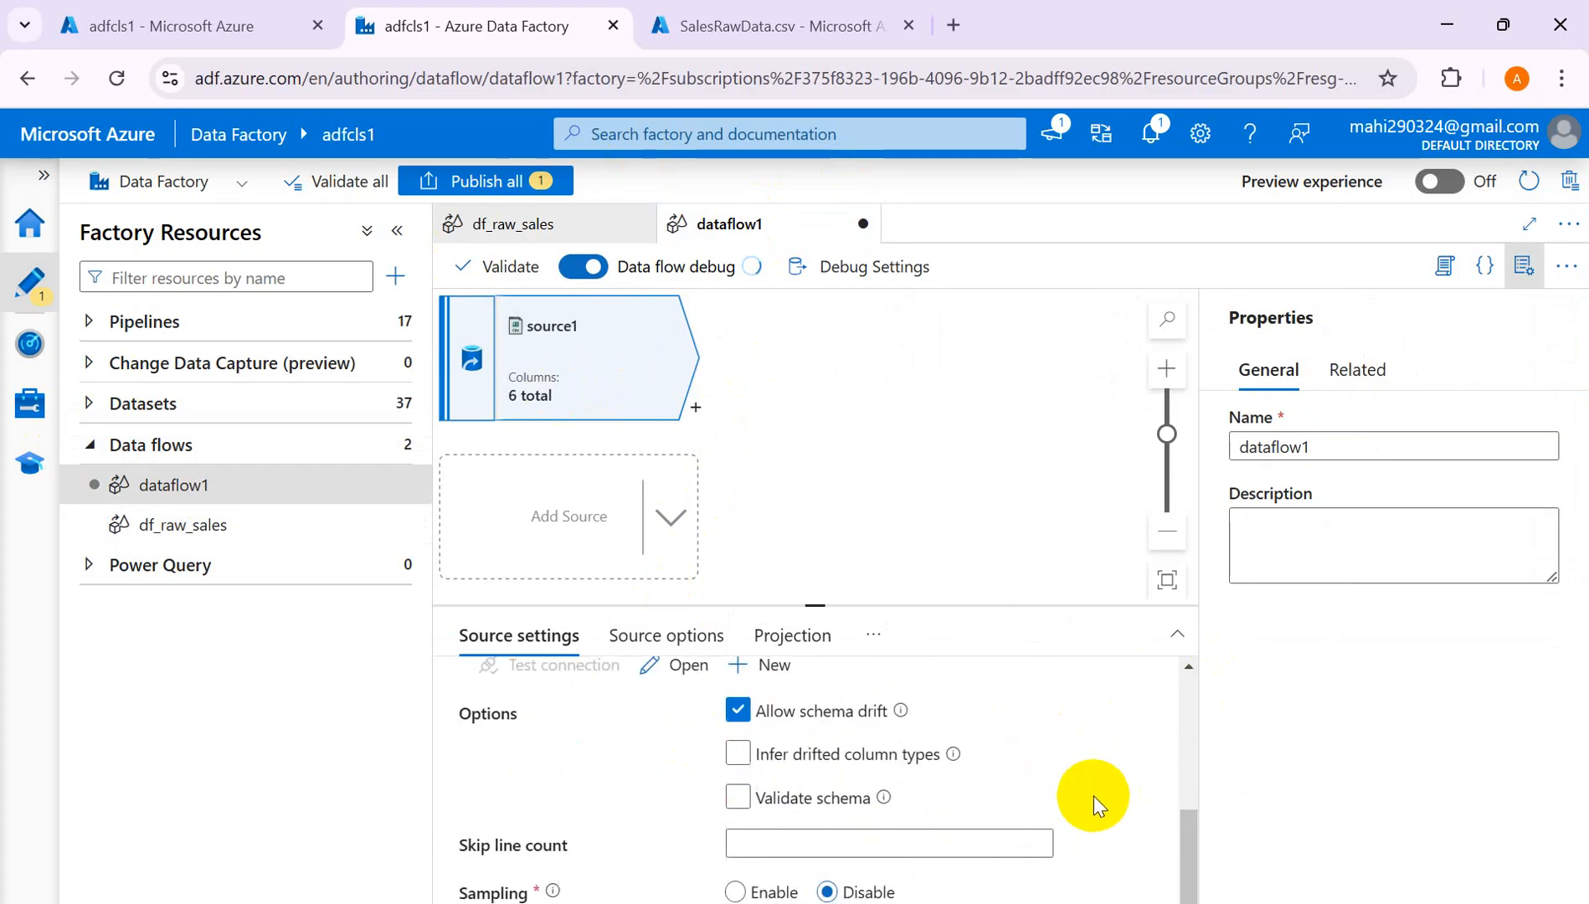
pyautogui.scroll(5, 730, 817)
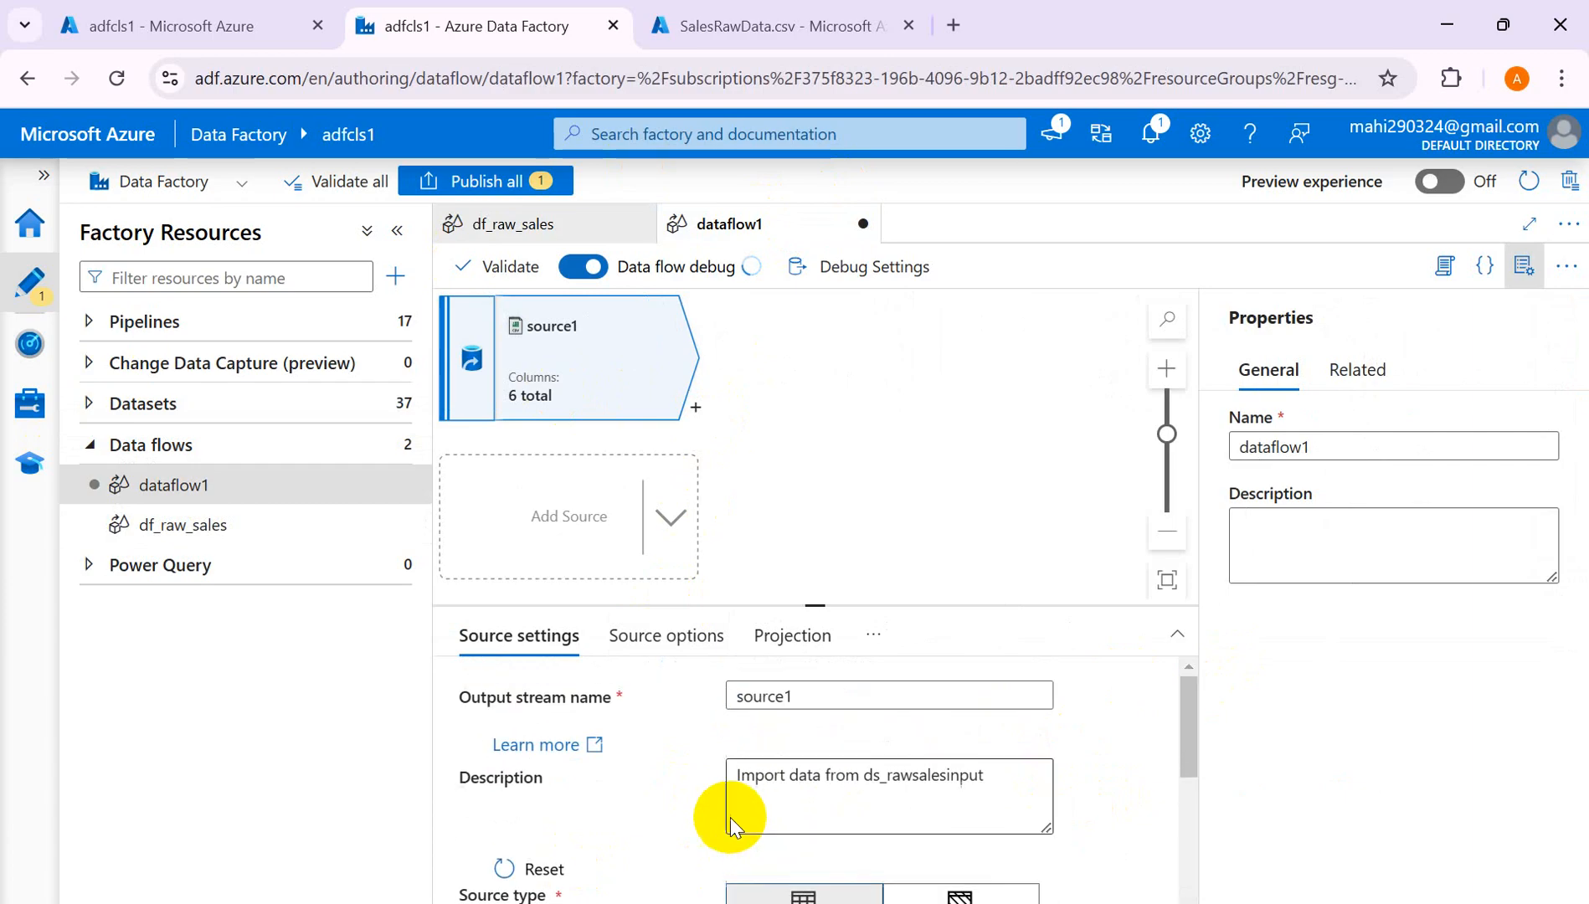
# Review the source options and projection of source1, and rename the data flow as dataflow_testExpression.
pyautogui.click(657, 640)
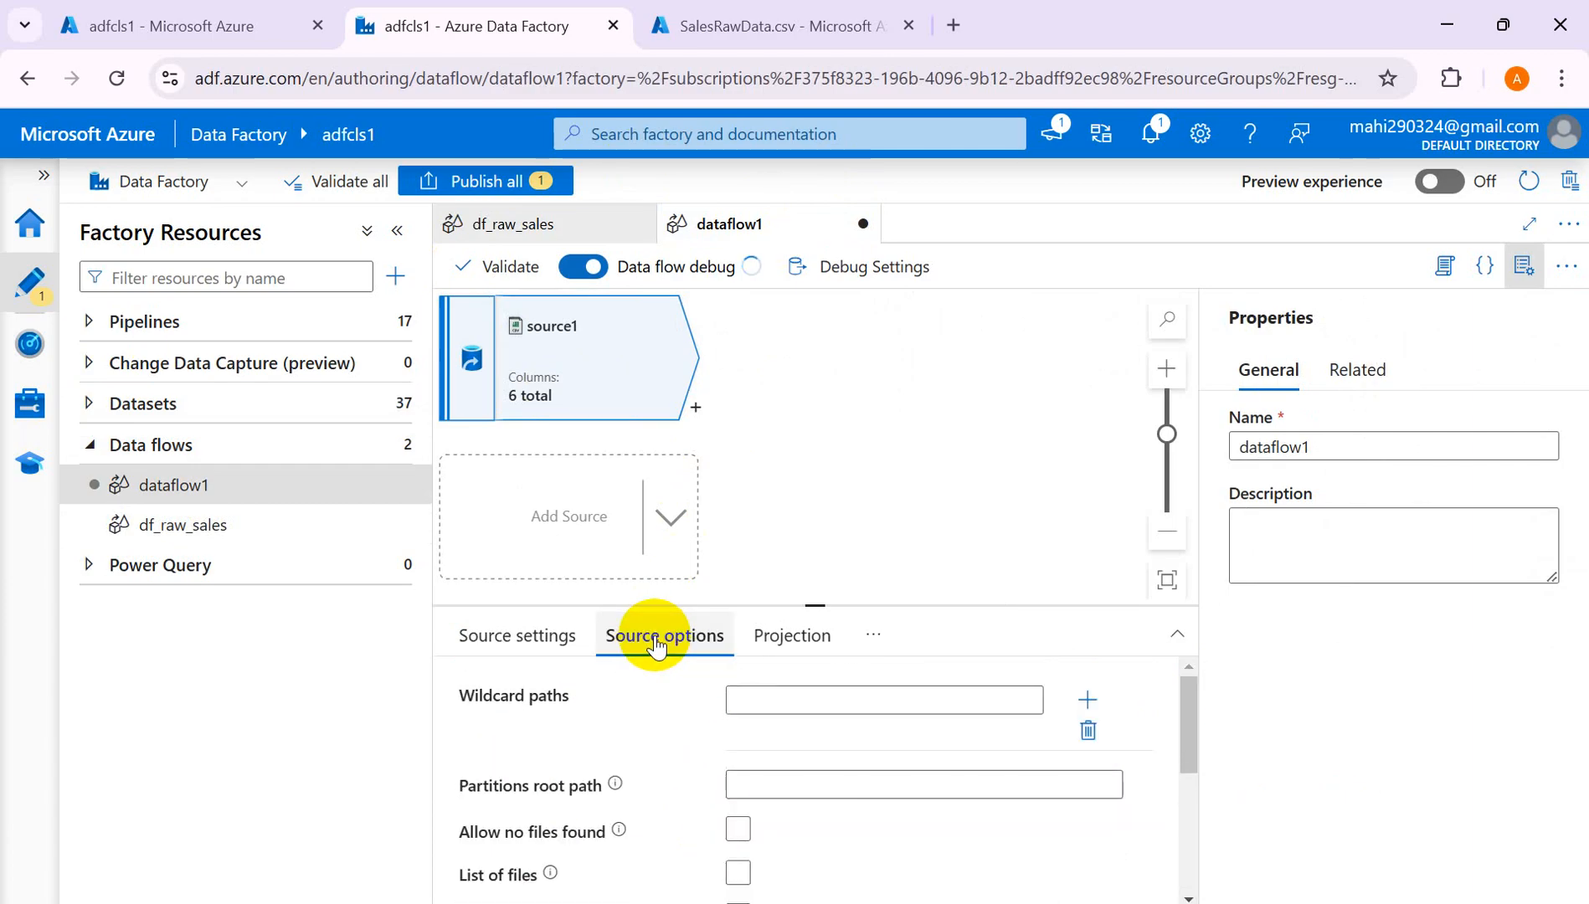
pyautogui.scroll(-4, 788, 675)
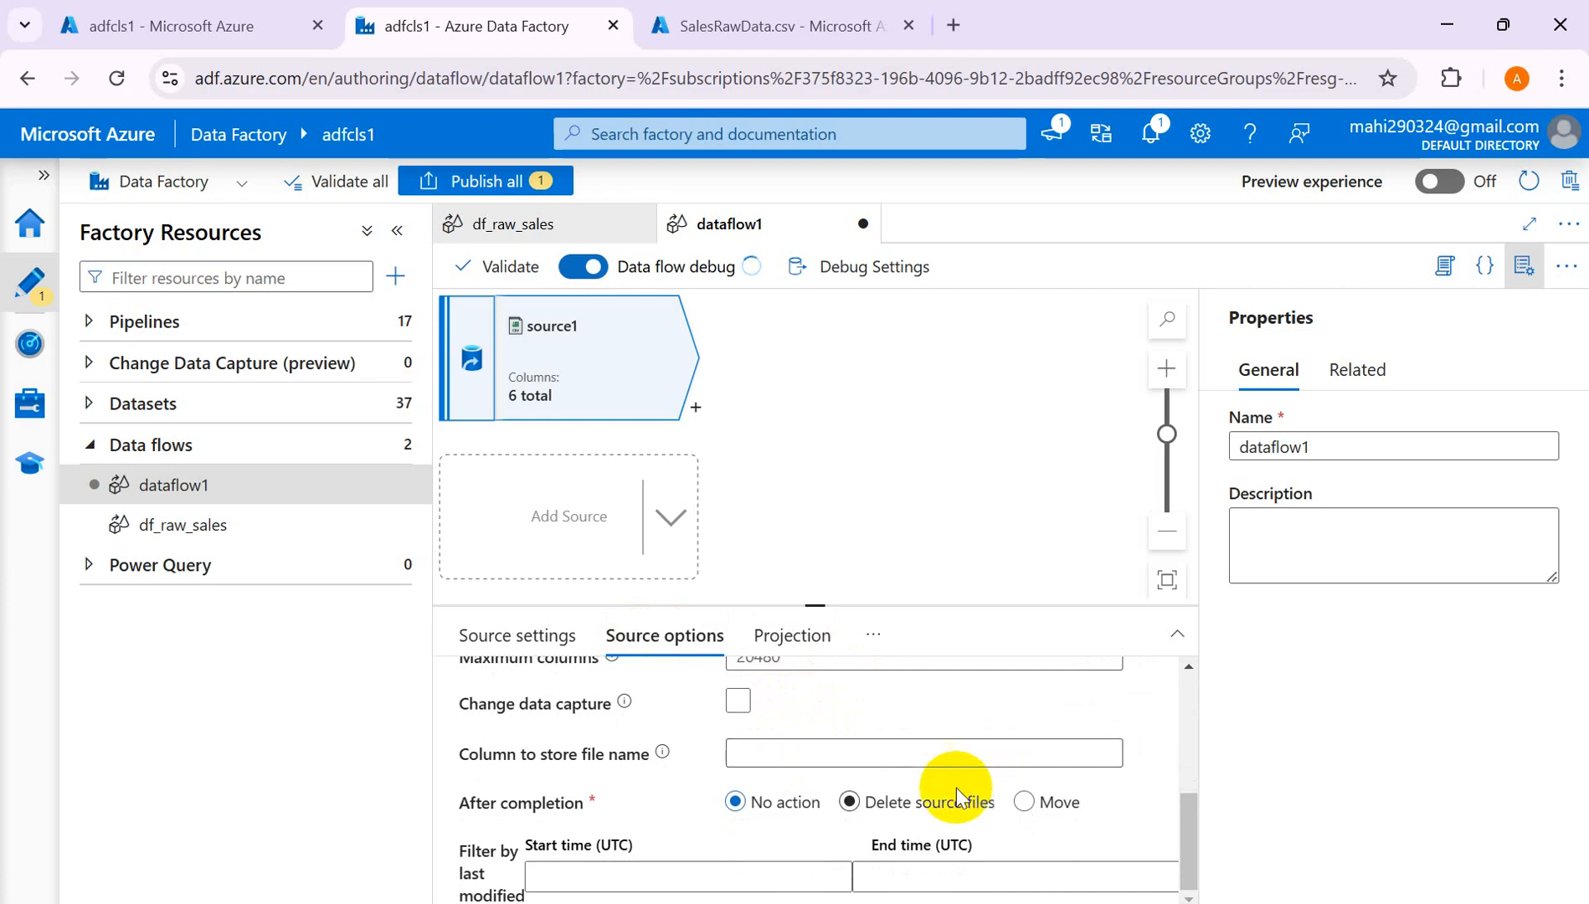
pyautogui.click(809, 638)
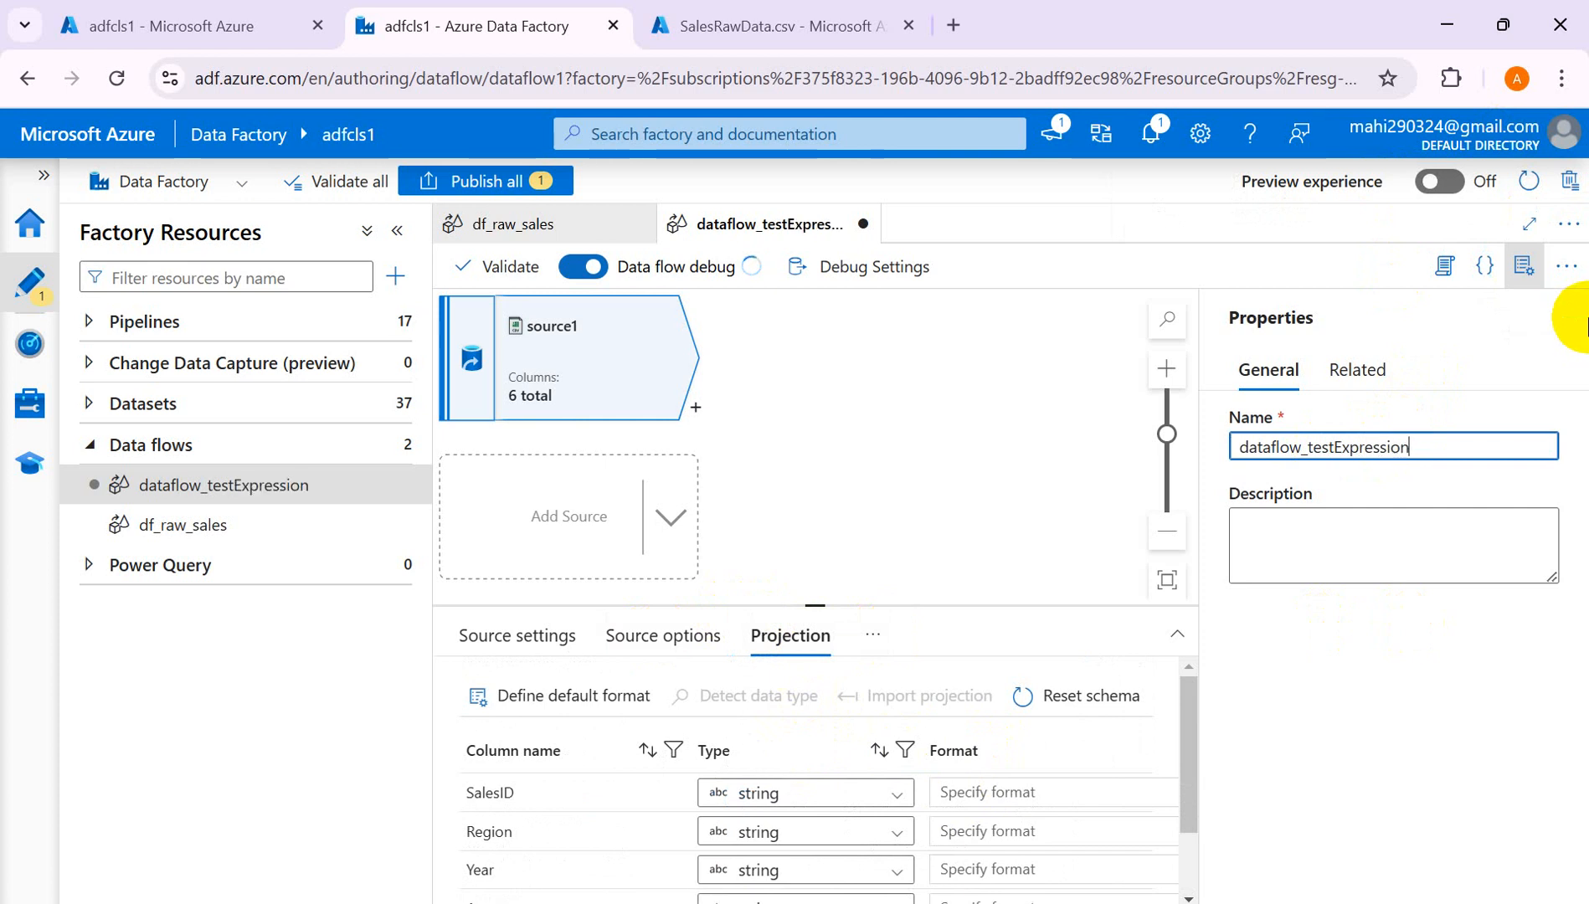
pyautogui.click(1524, 266)
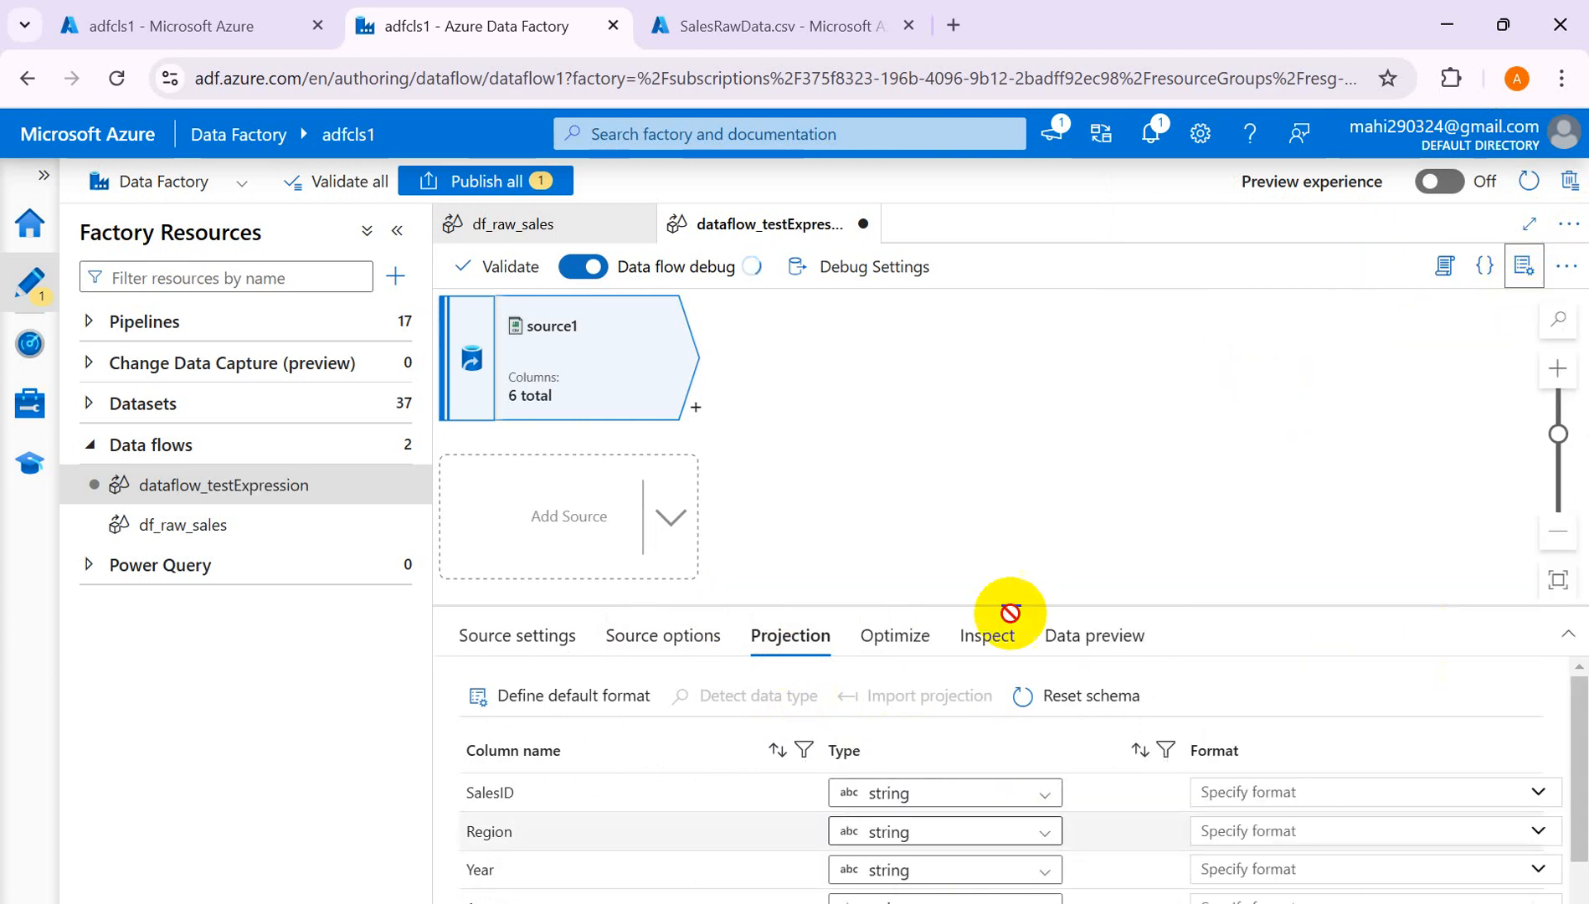
# Review source1's column types in the projection, its partition option, inspect view and data preview.
pyautogui.scroll(-1, 986, 844)
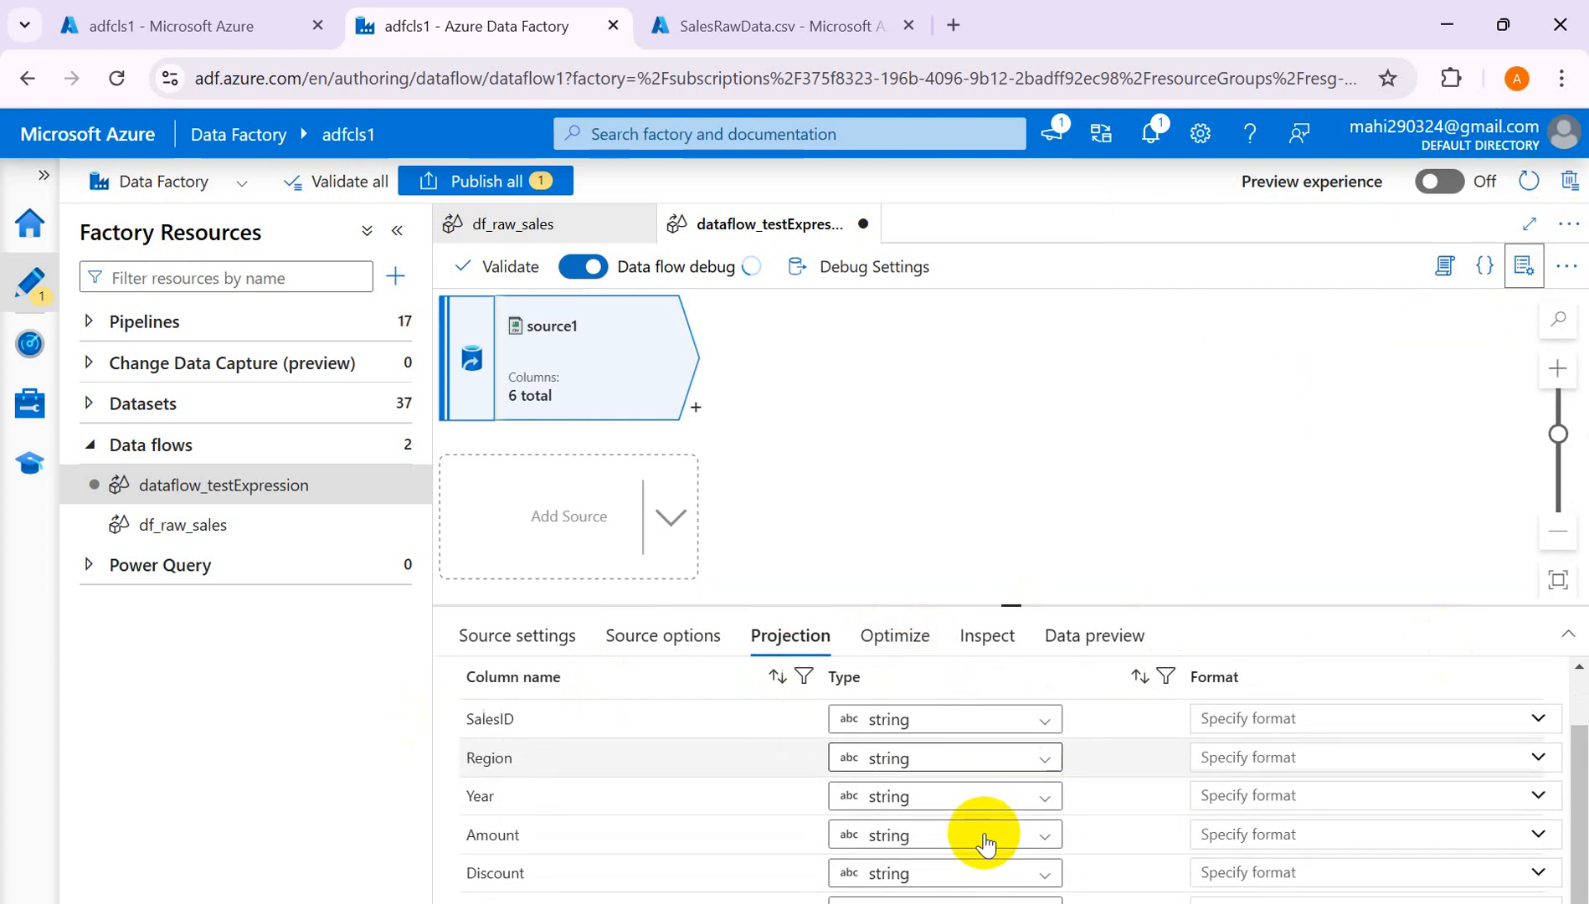
pyautogui.click(892, 635)
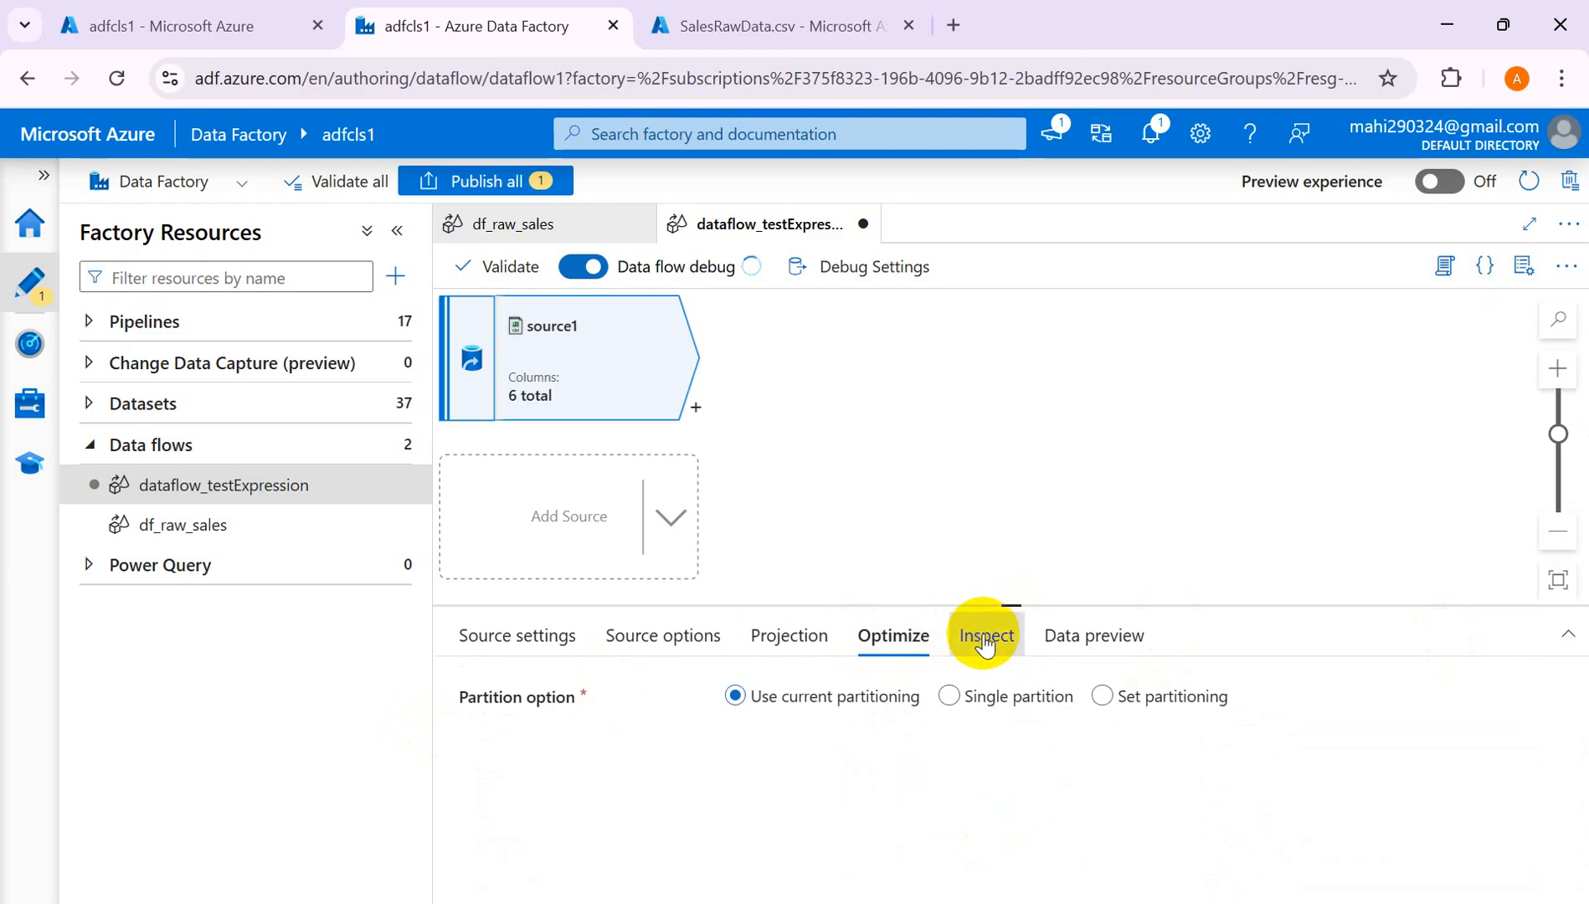
pyautogui.click(986, 645)
pyautogui.click(1075, 643)
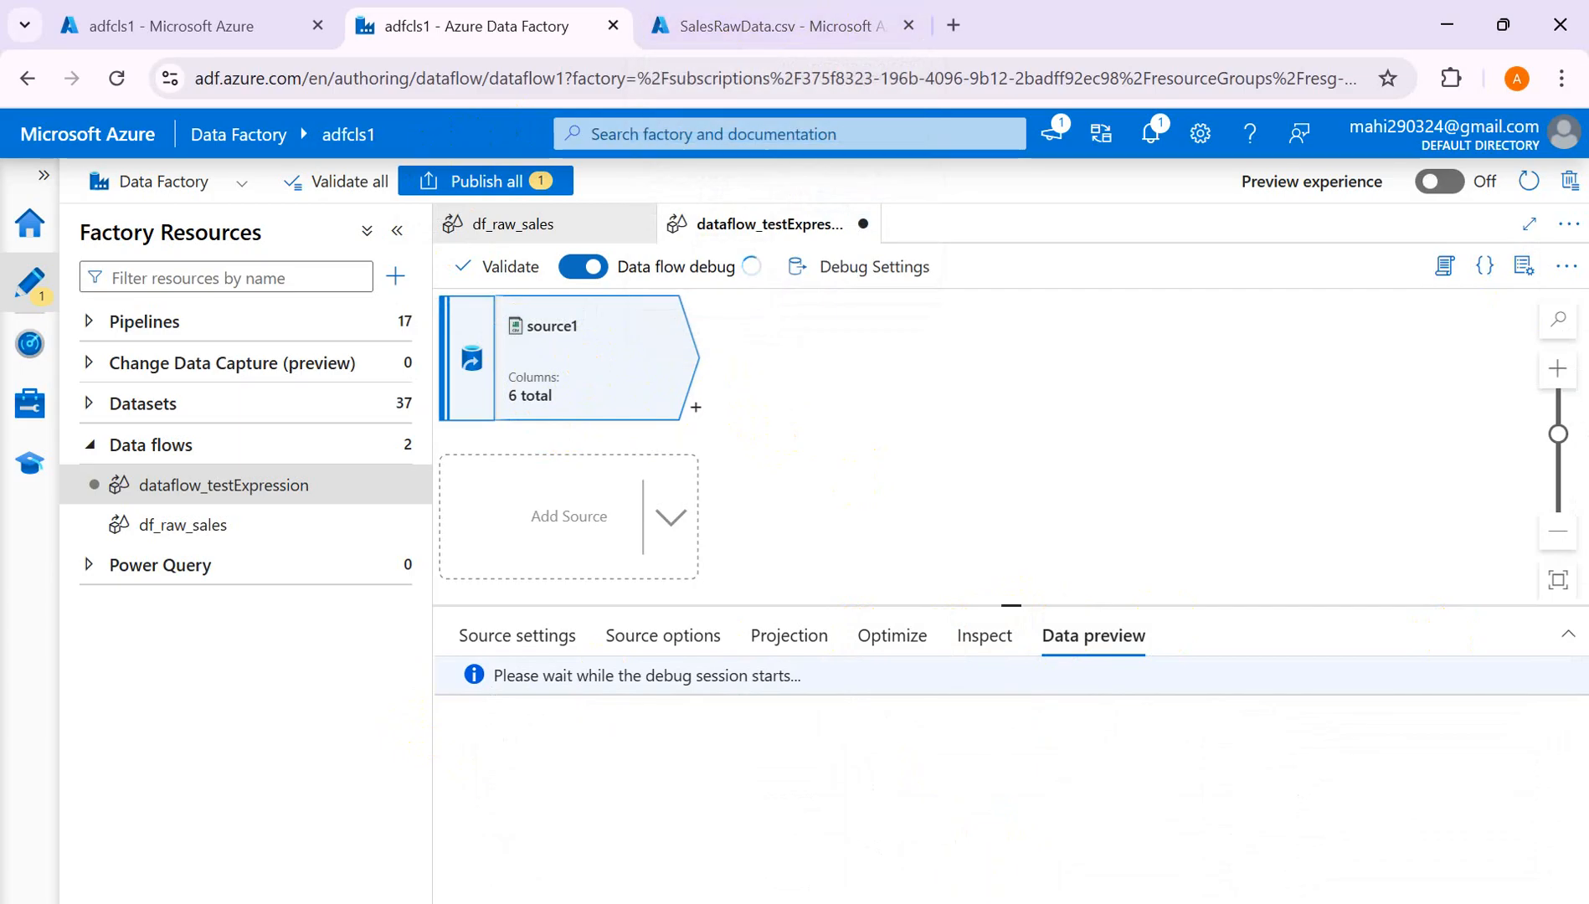
pyautogui.click(696, 407)
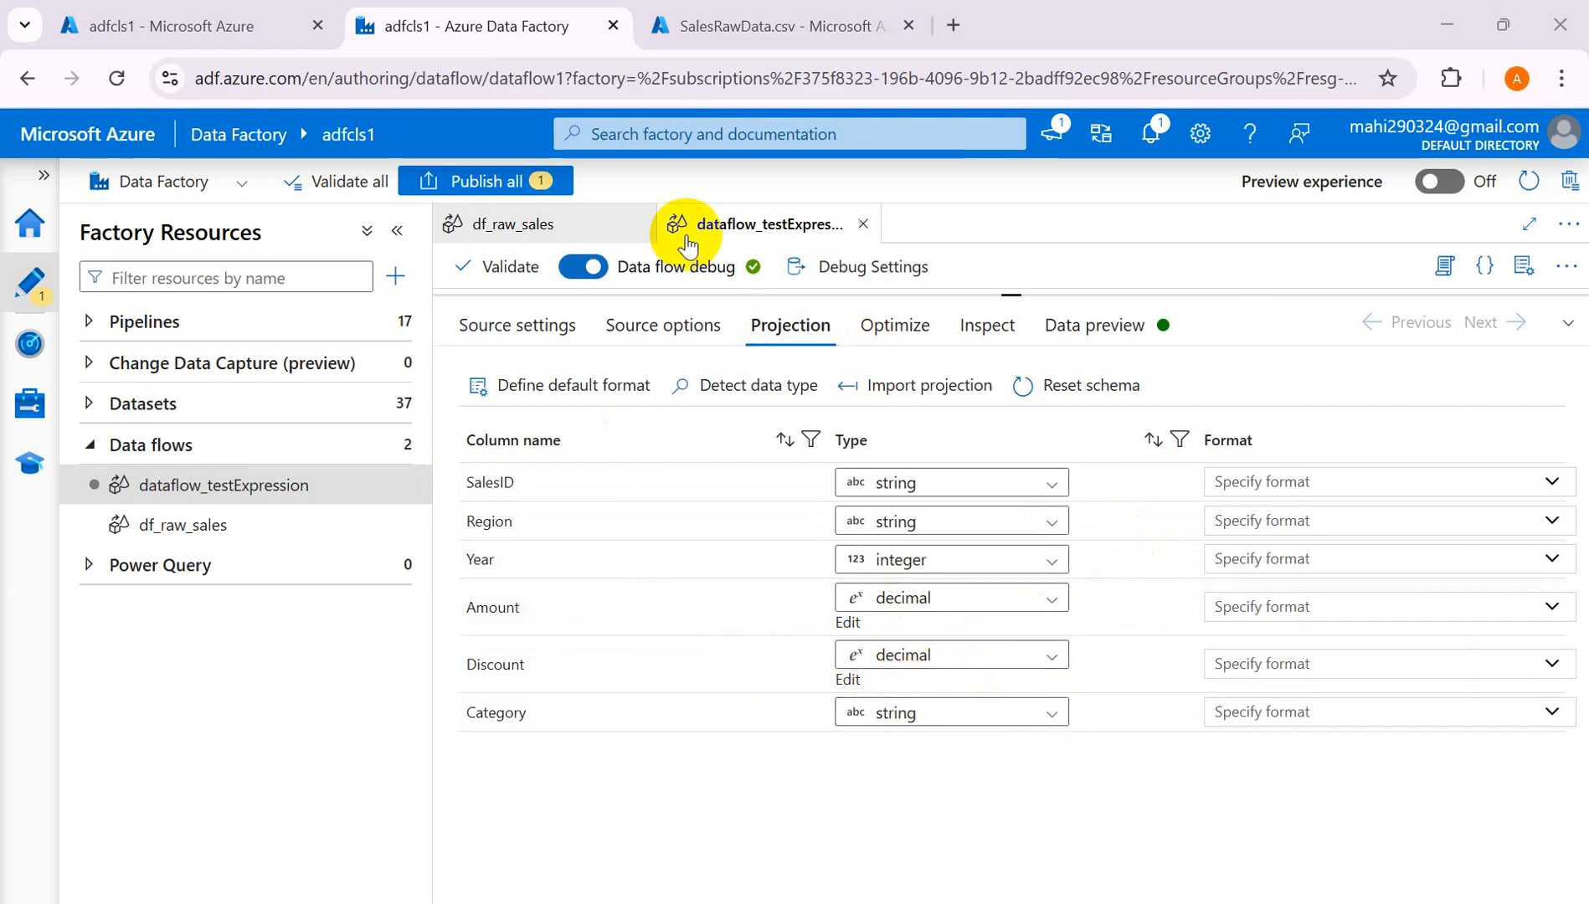
# Fetch the data preview of source1 and enlarge the preview area by shrinking the canvas and the resources pane.
pyautogui.click(1567, 322)
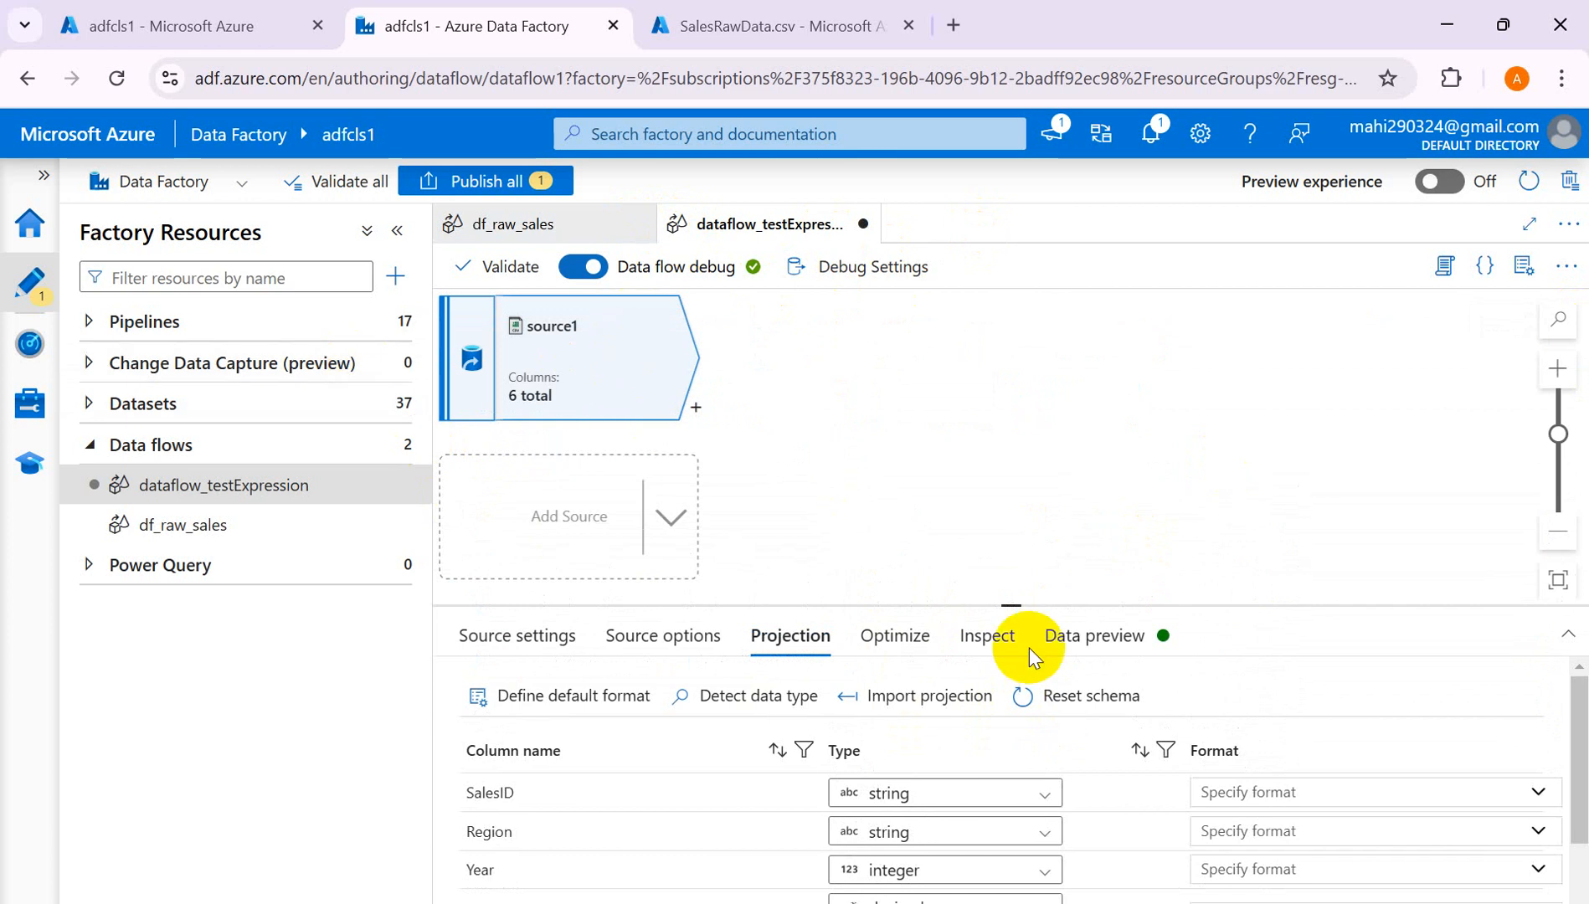
pyautogui.click(1090, 633)
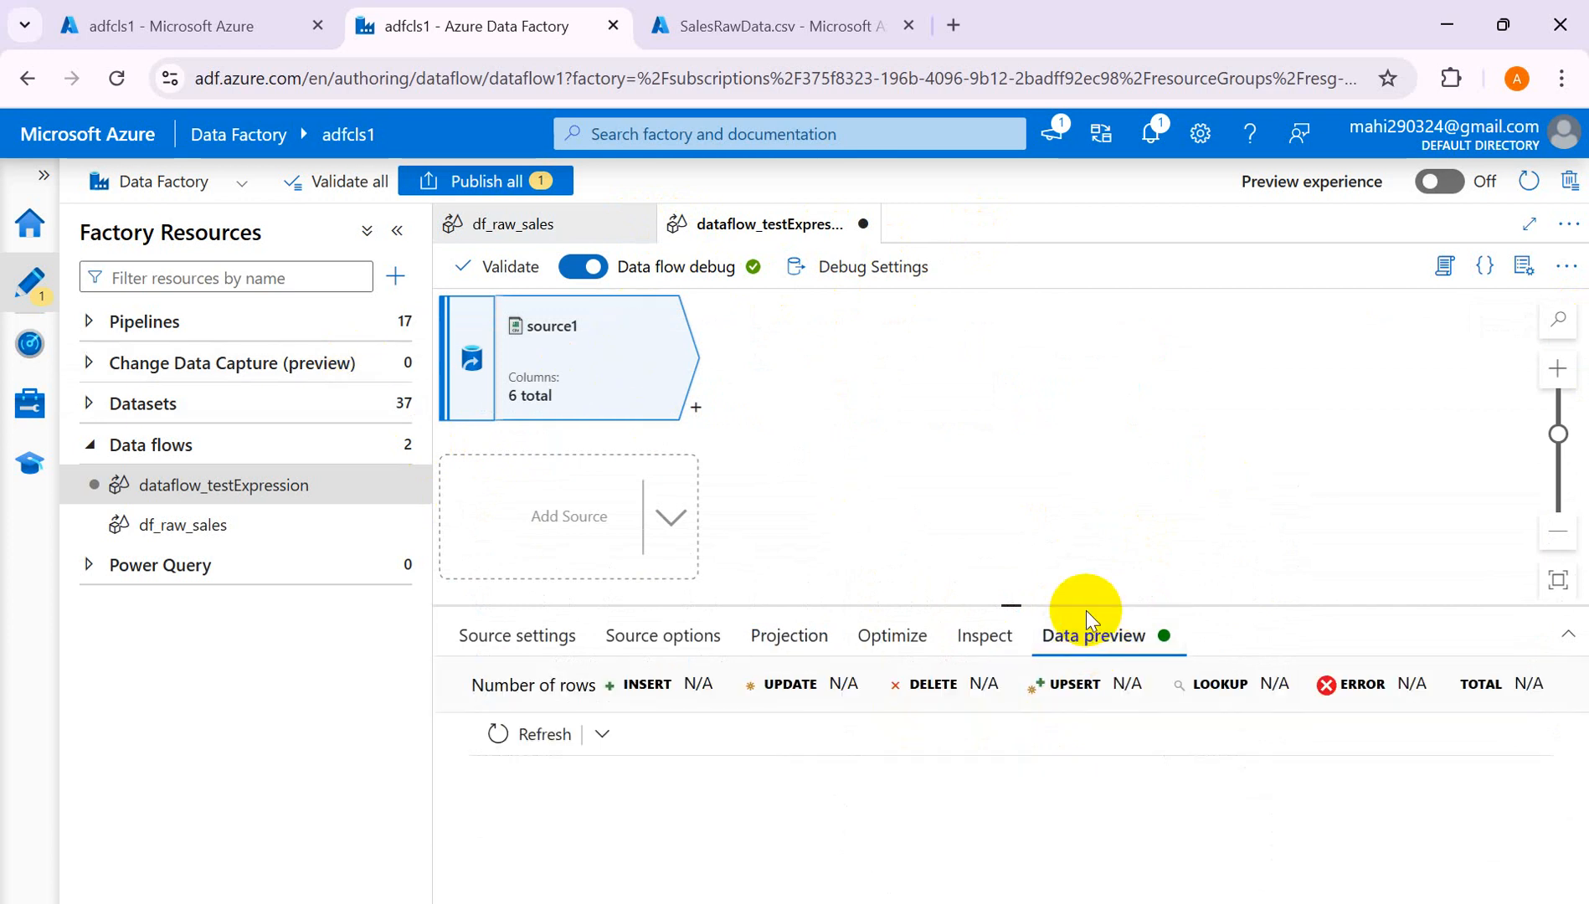
pyautogui.click(549, 738)
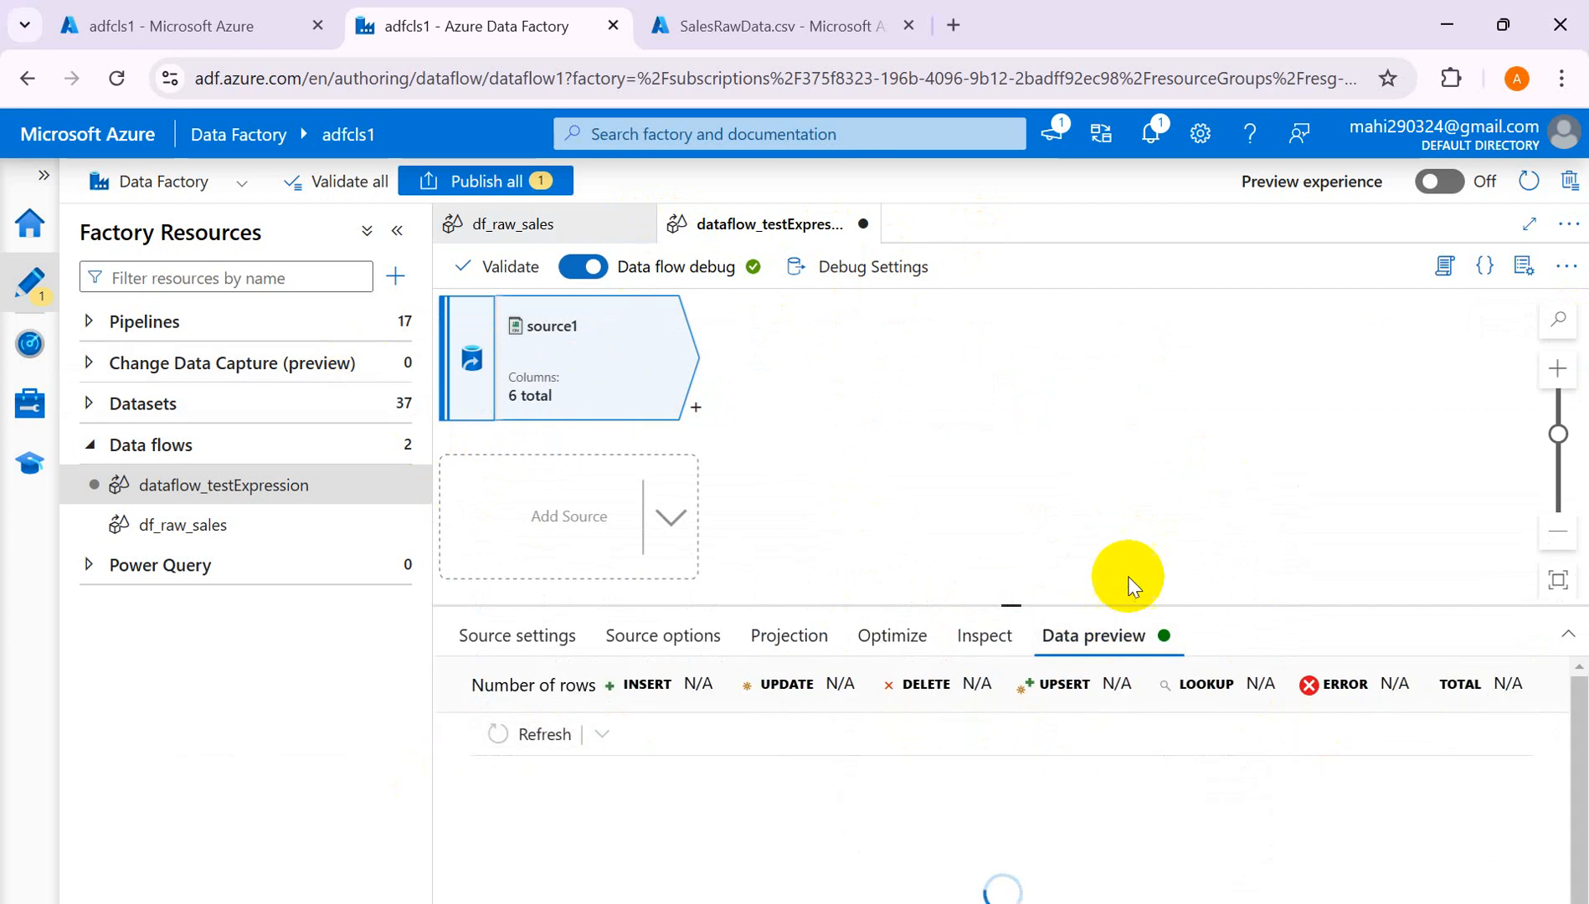
pyautogui.moveTo(1014, 608); pyautogui.dragTo(1017, 475)
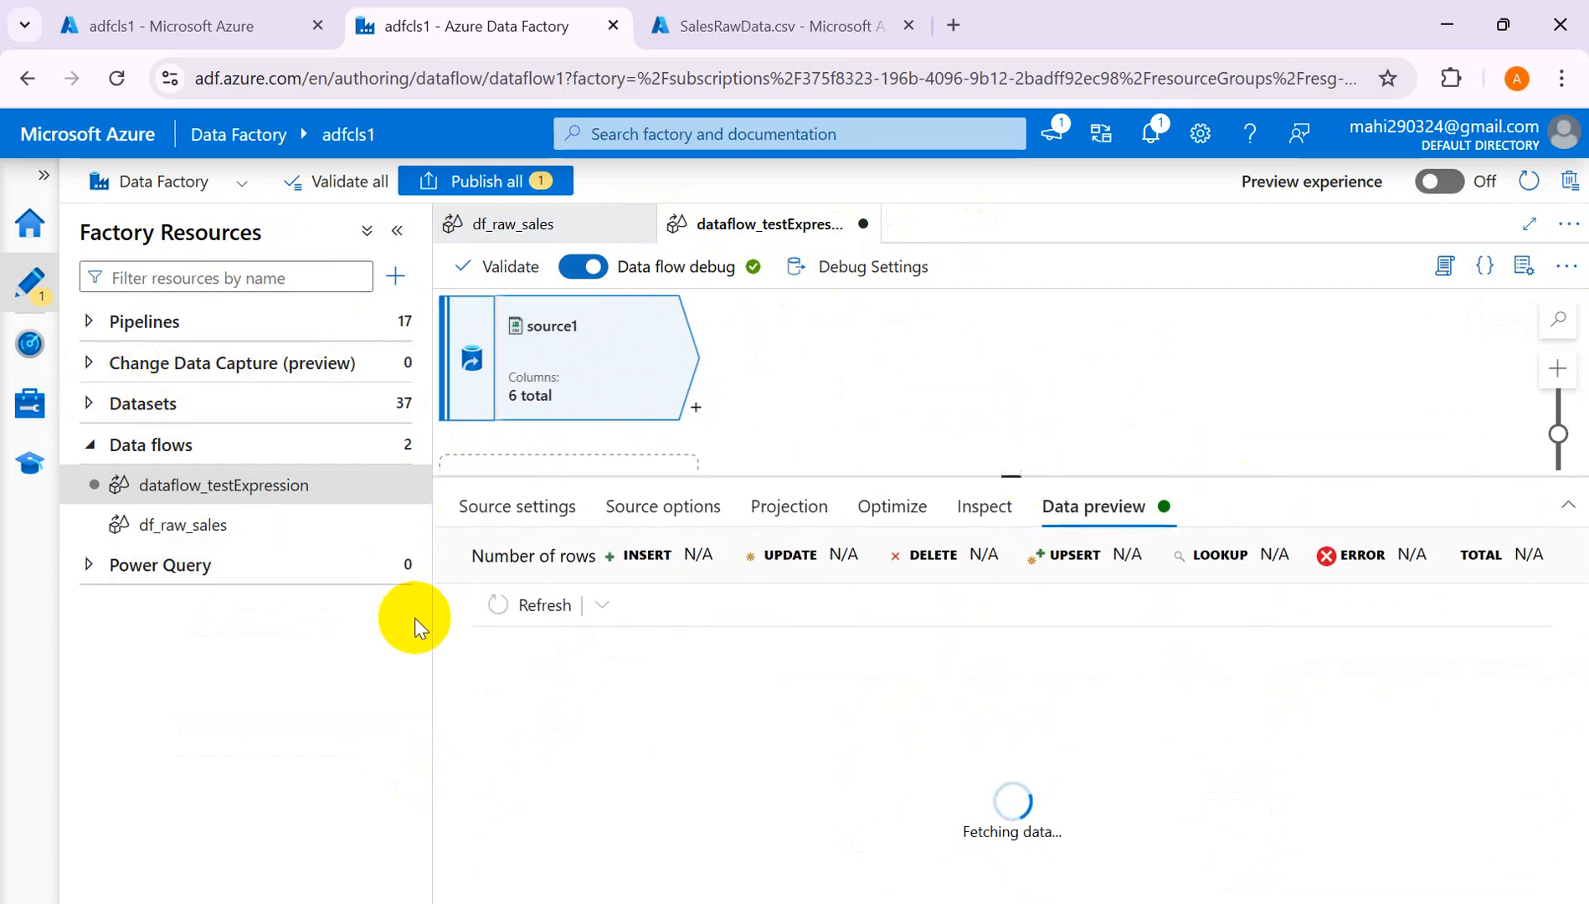
pyautogui.moveTo(432, 625); pyautogui.dragTo(168, 645)
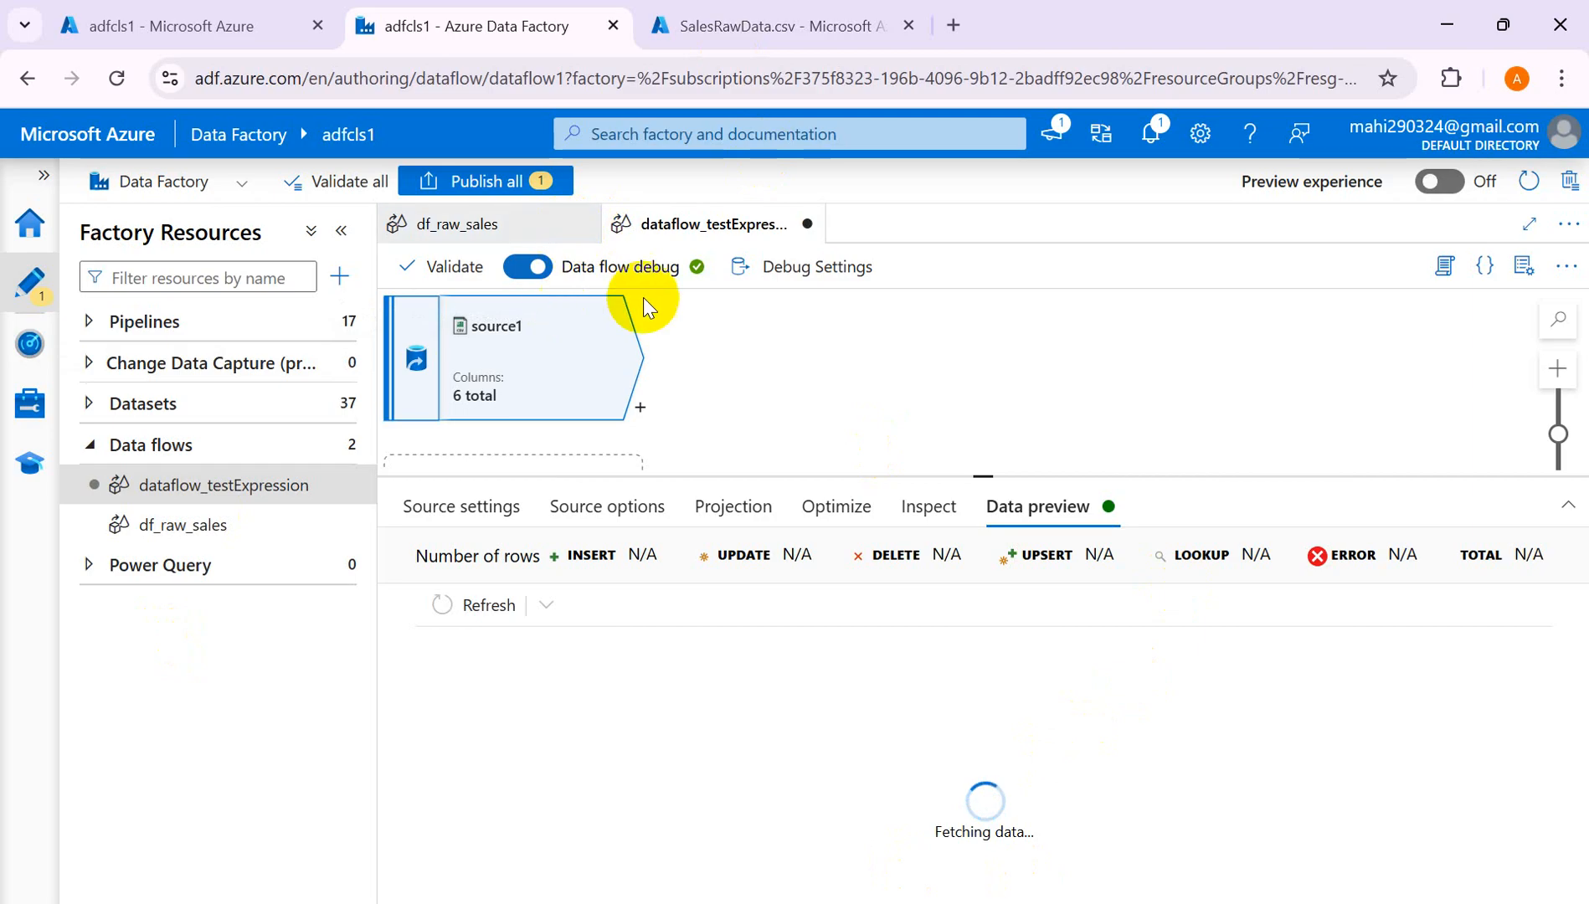
# Add a Derived Column transformation after source1.
pyautogui.click(641, 410)
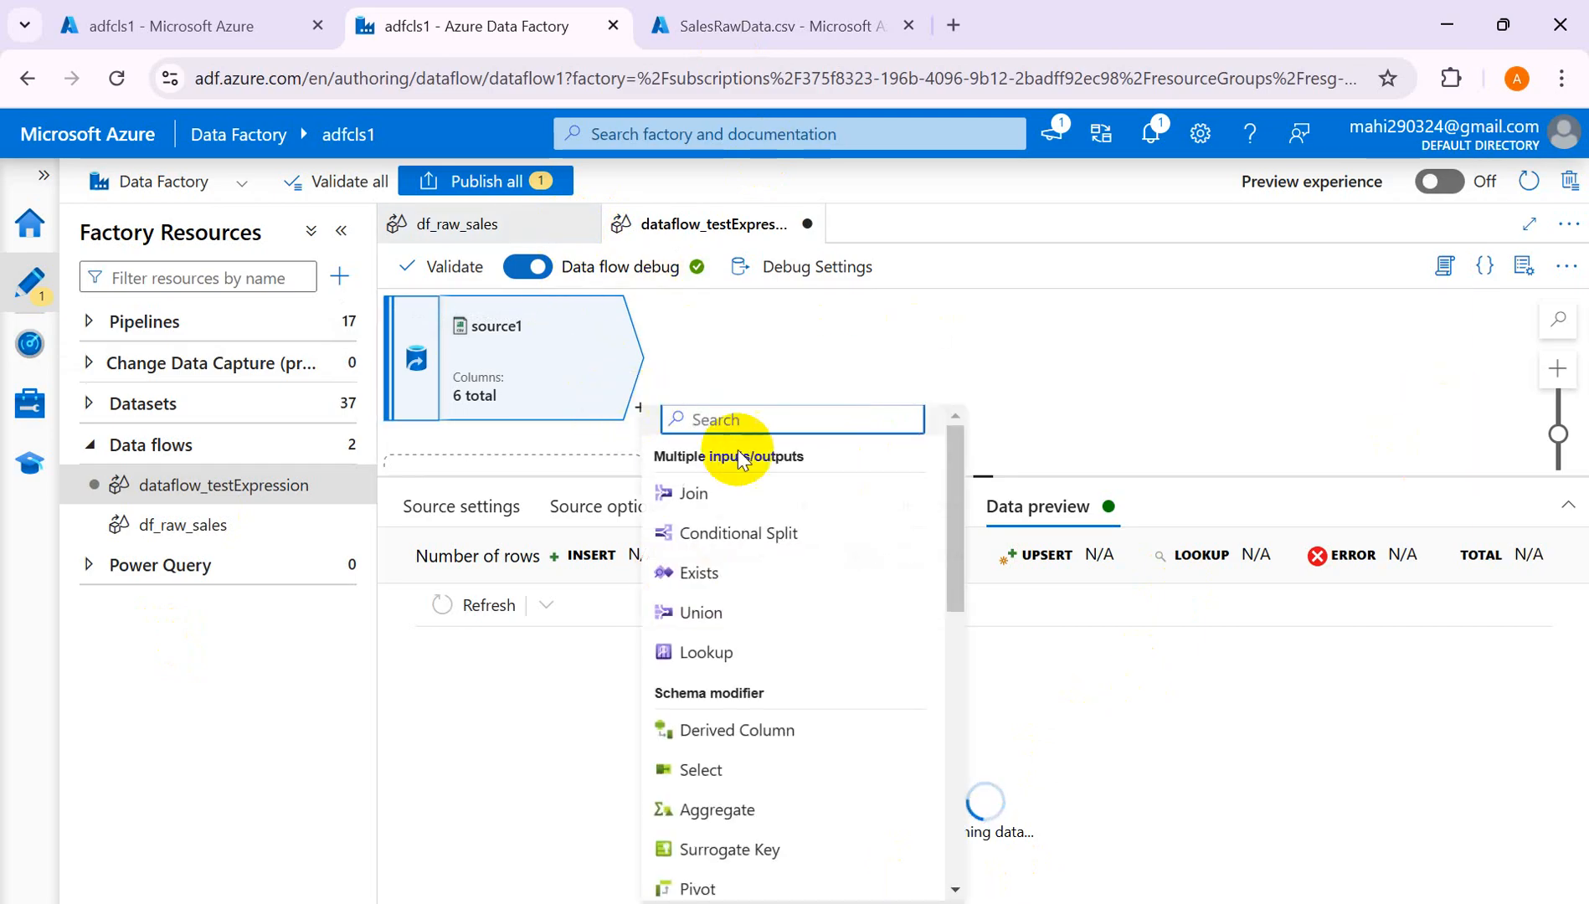
pyautogui.click(712, 730)
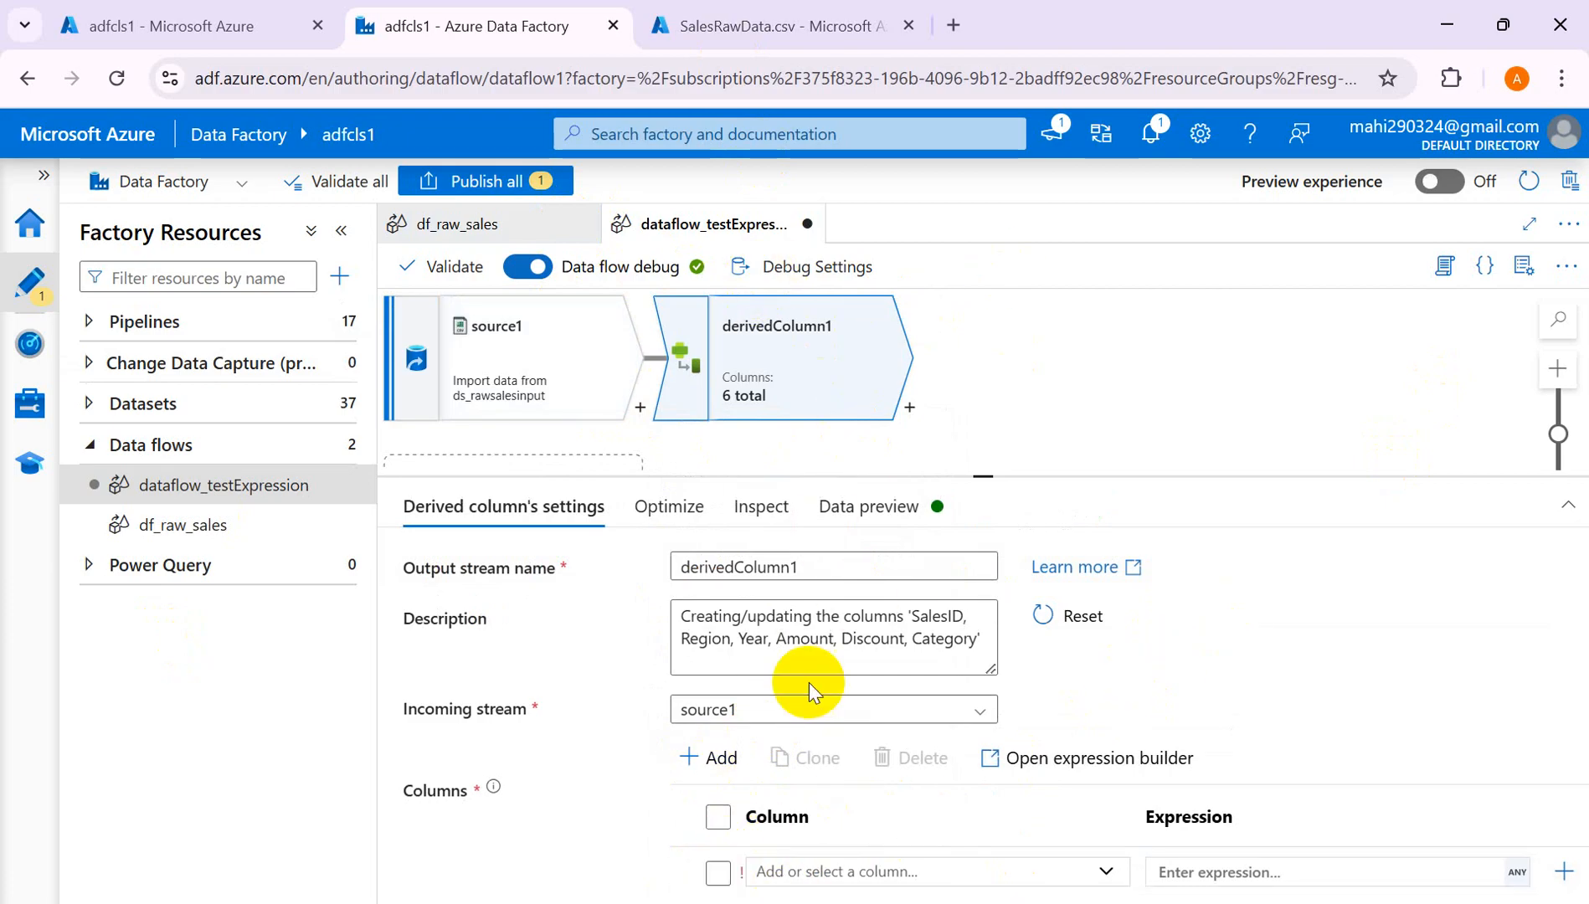
# Consult the isNull(column) entry in the Word expression notes and name the new derived column CheckAmount.
pyautogui.hotkey('alt', 'Tab')
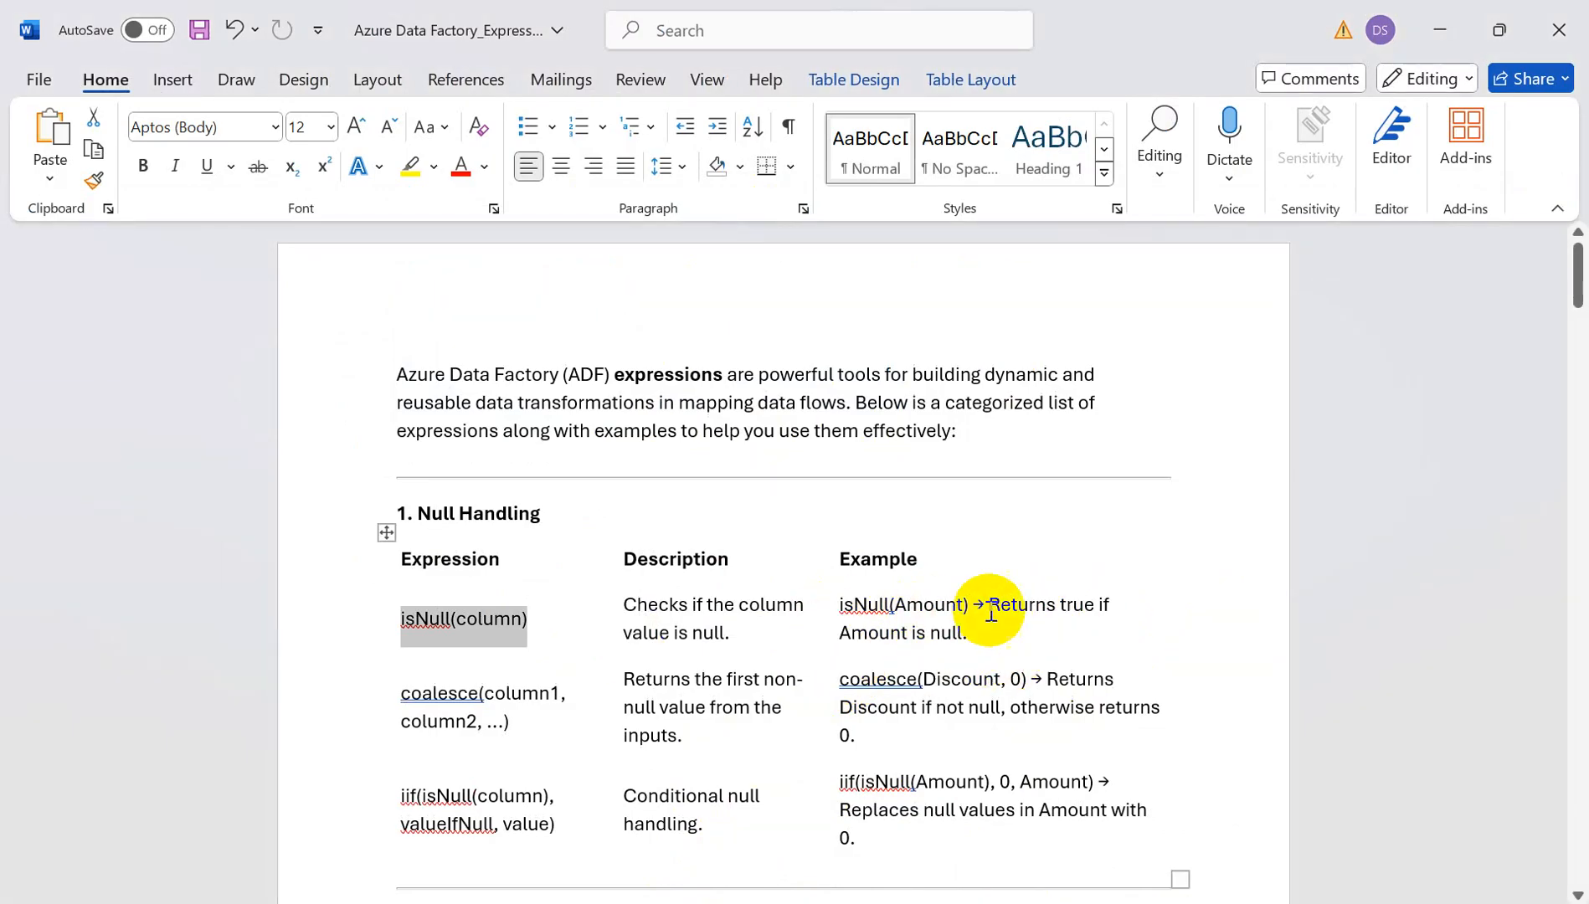
pyautogui.hotkey('alt', 'Tab')
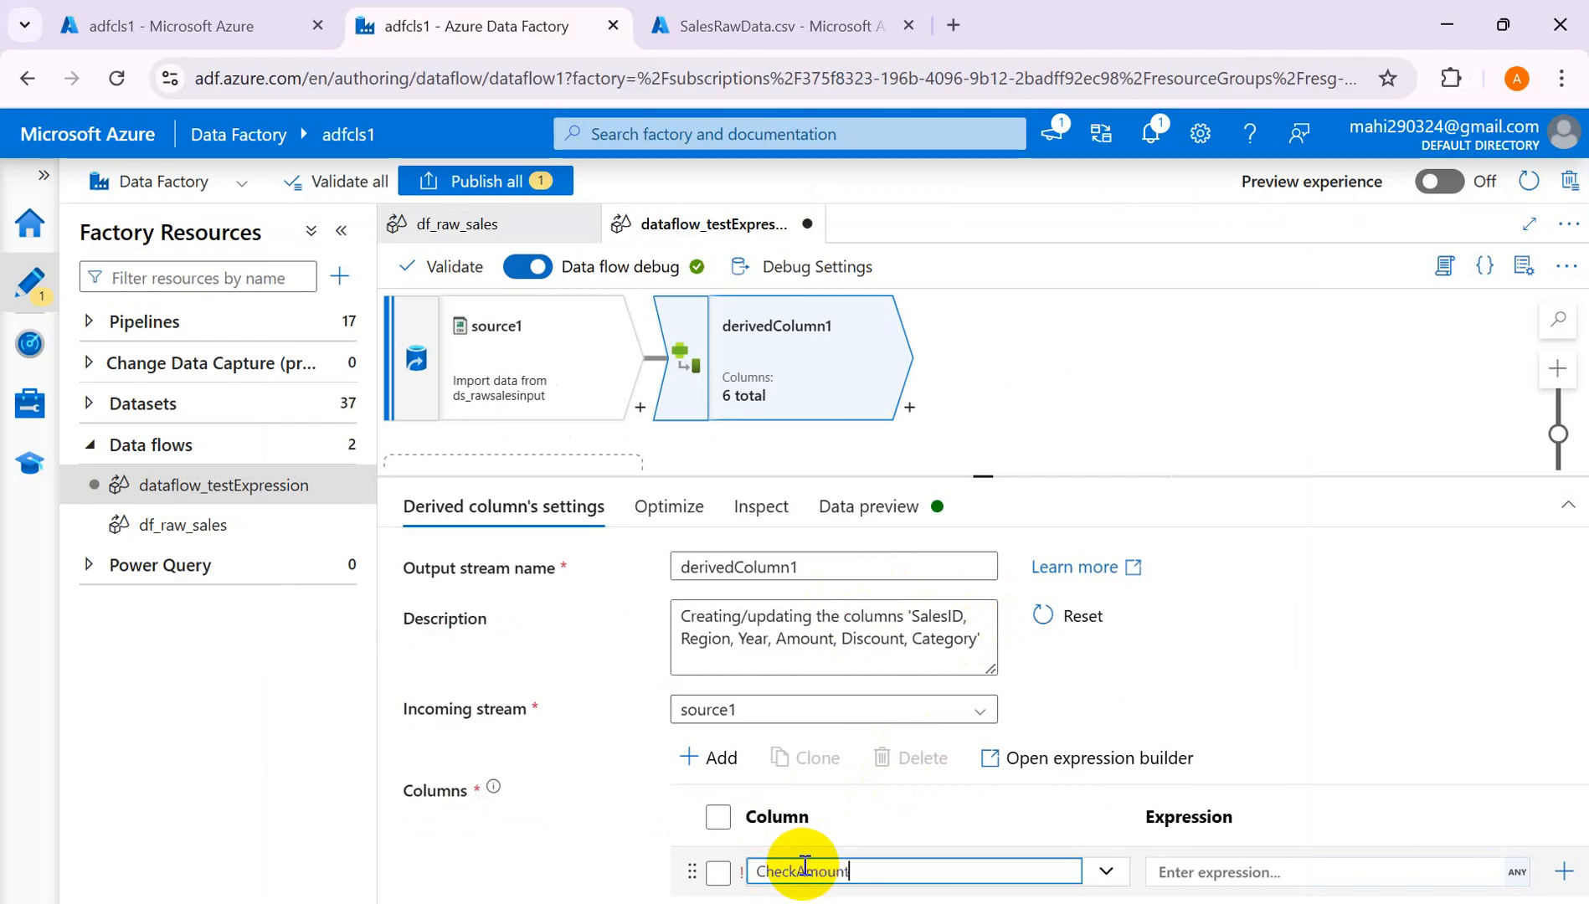
pyautogui.click(1205, 872)
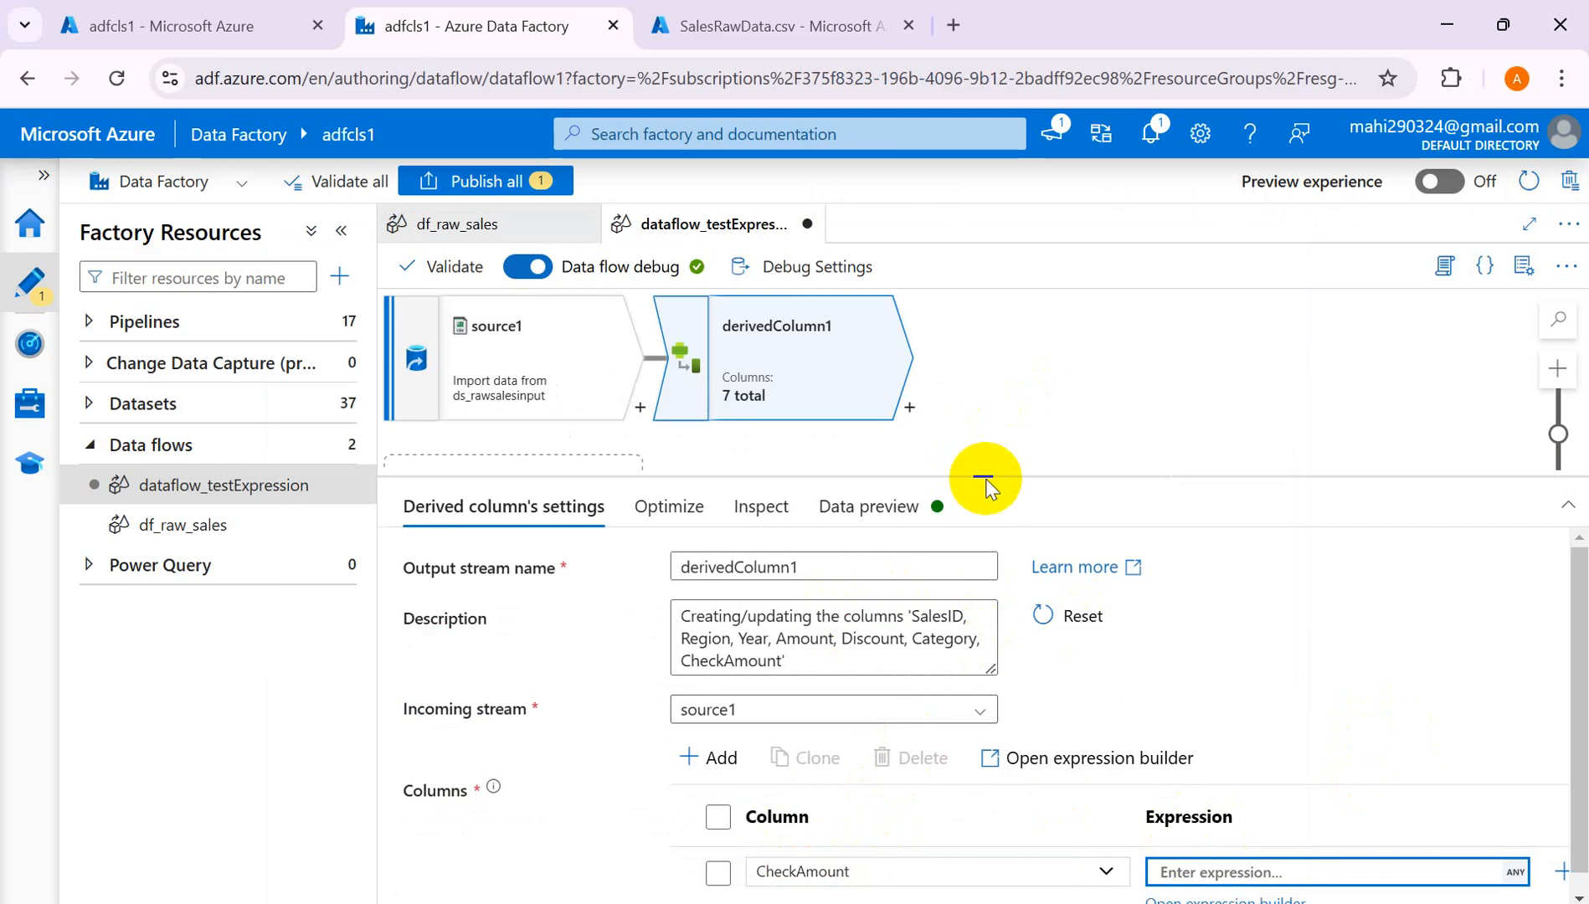
# Examine the Amount and Discount columns in source1's data preview for null values and return to derivedColumn1.
pyautogui.click(842, 506)
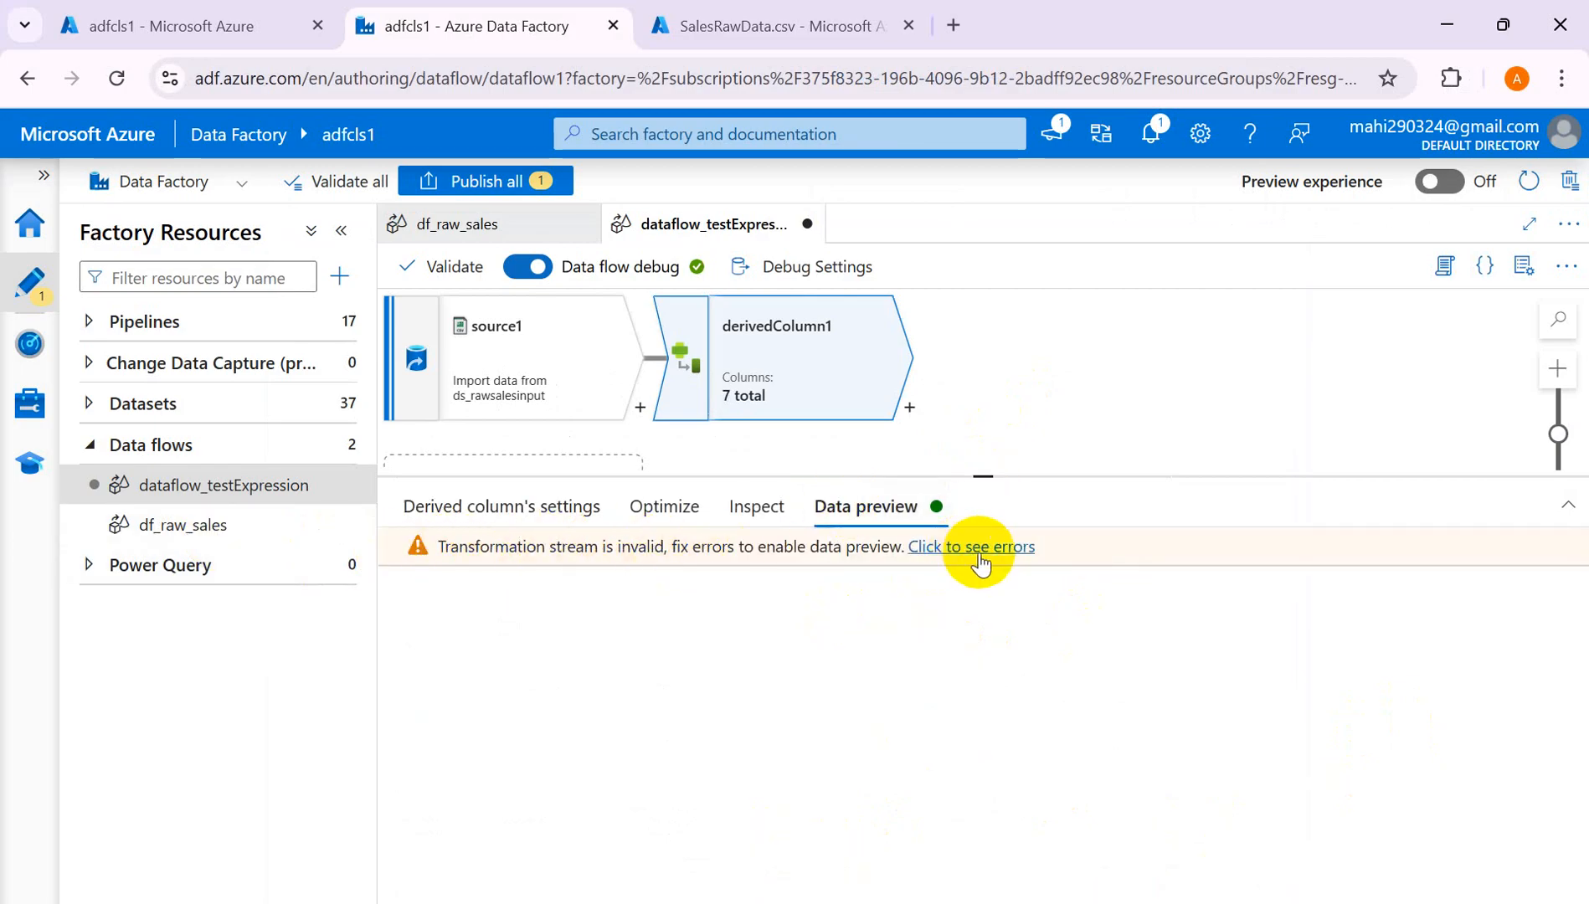
pyautogui.click(550, 365)
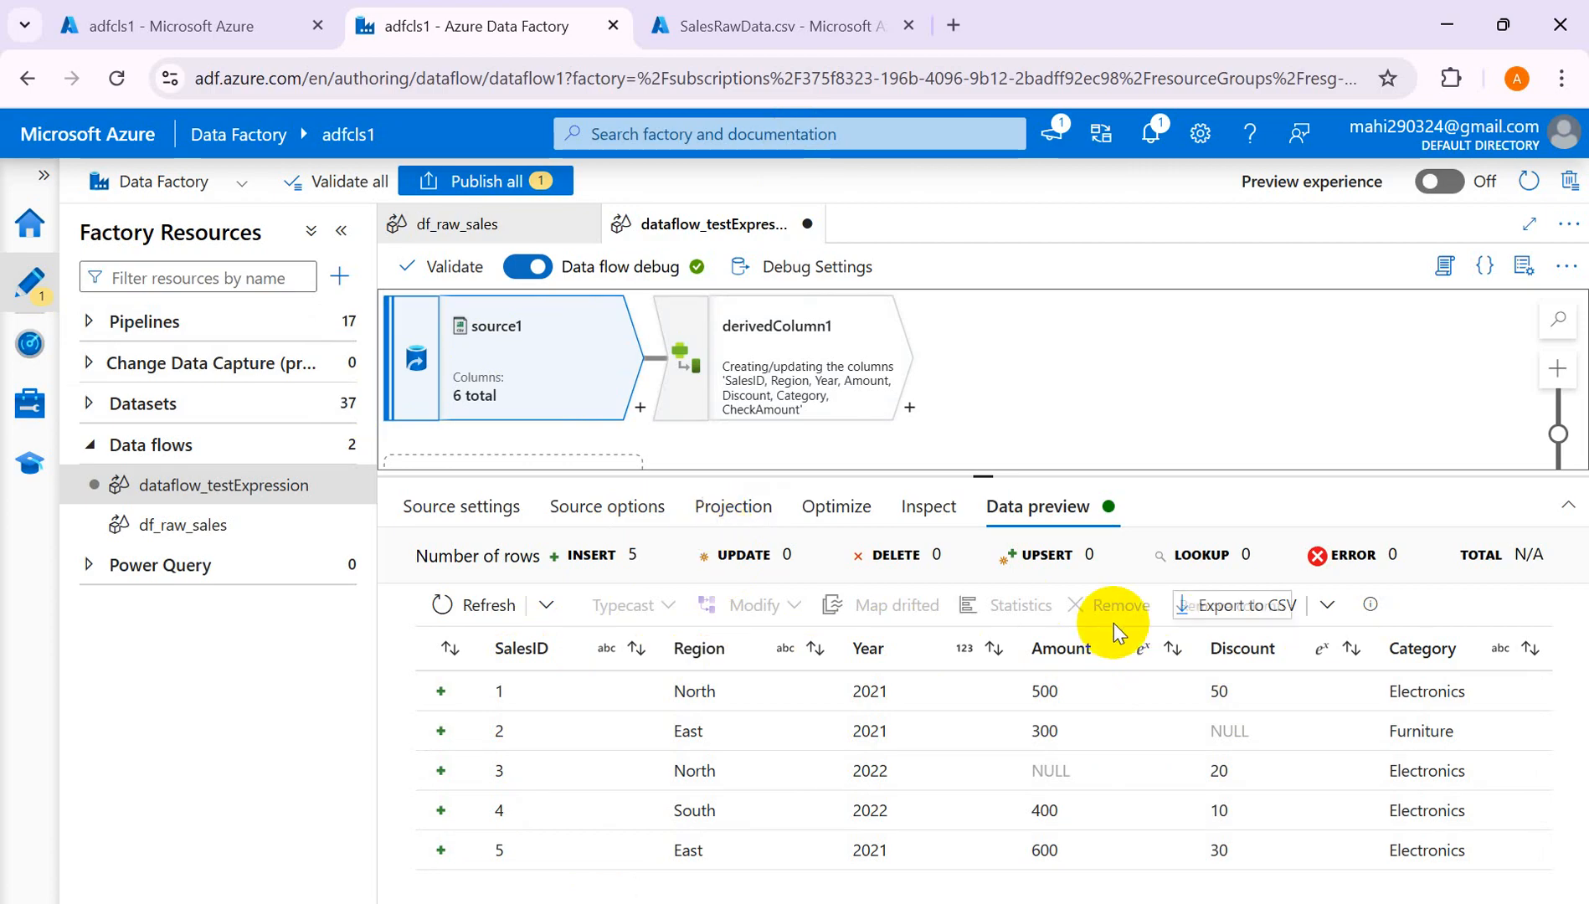
pyautogui.click(1295, 649)
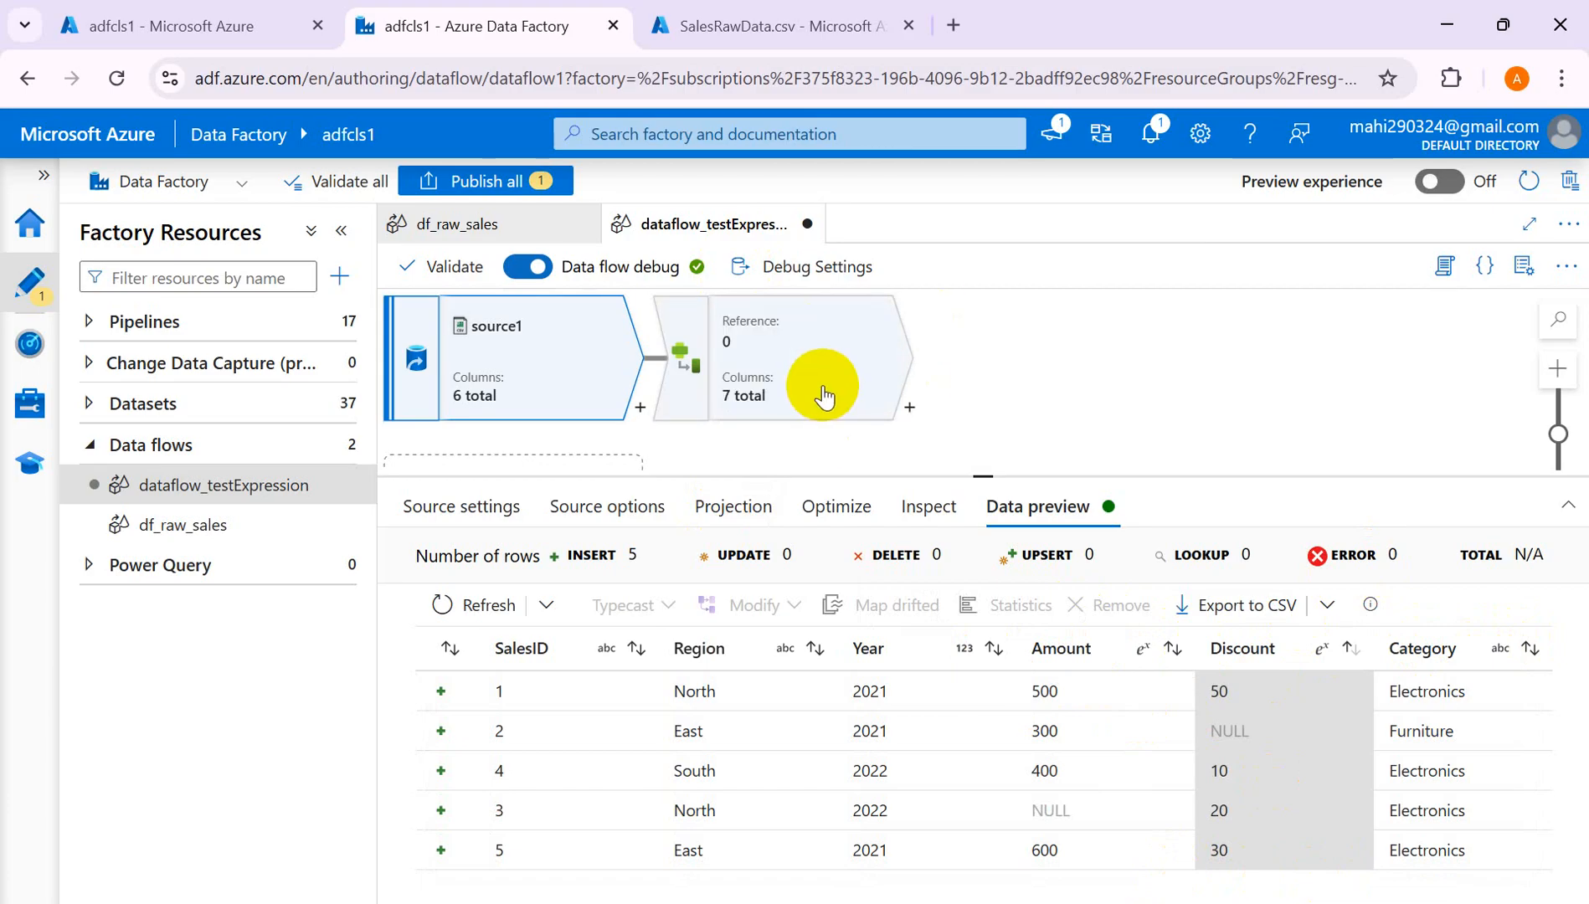
pyautogui.moveTo(811, 390); pyautogui.dragTo(805, 392)
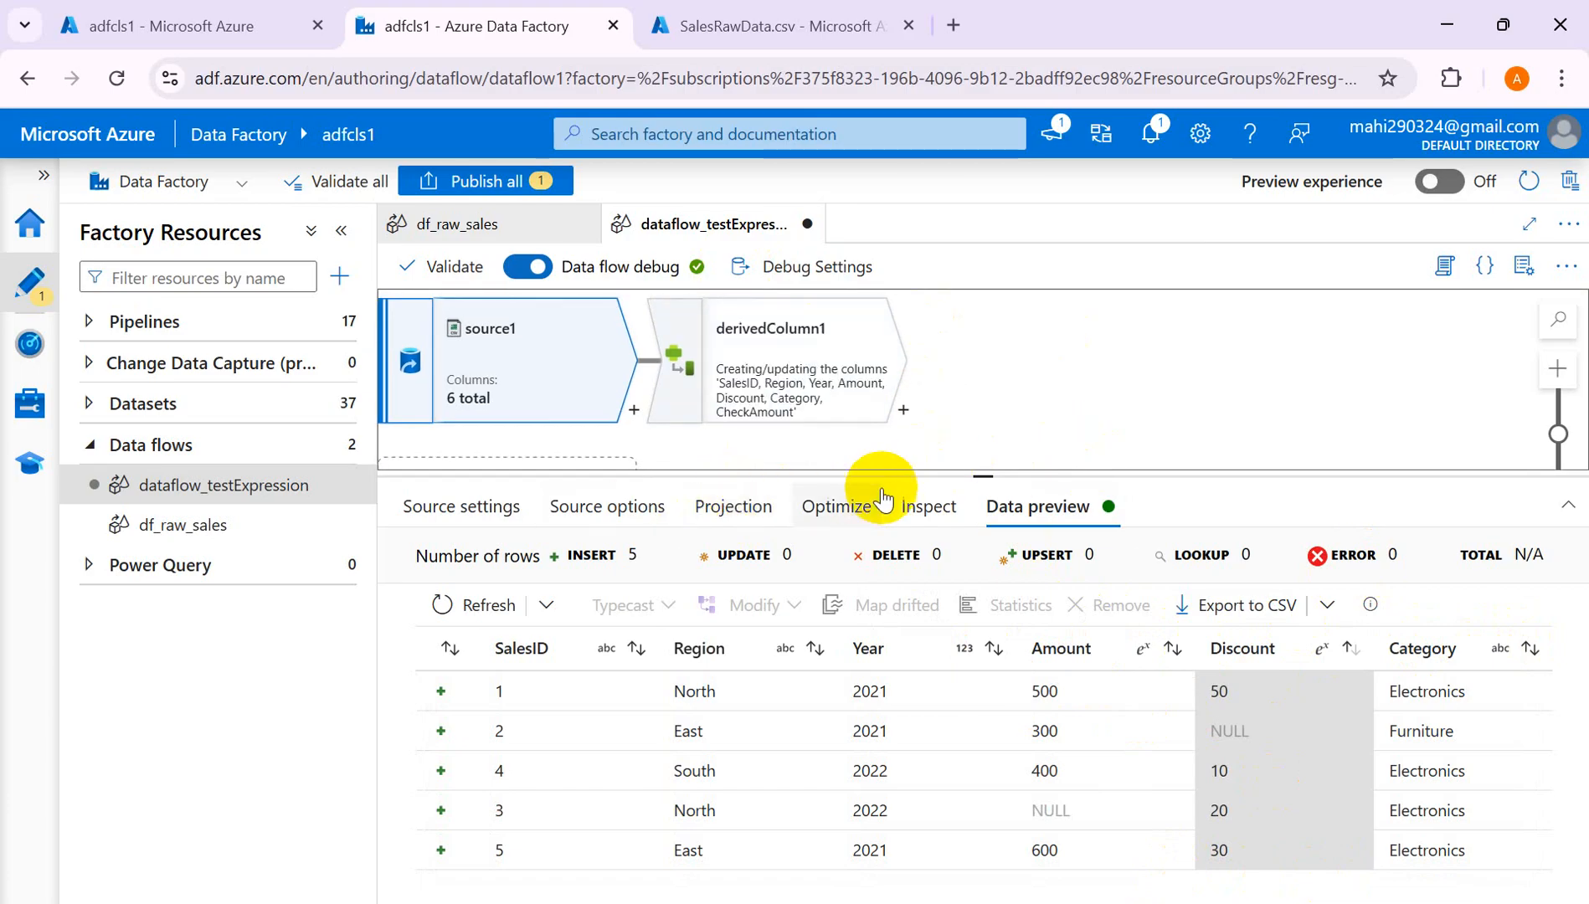
pyautogui.click(745, 346)
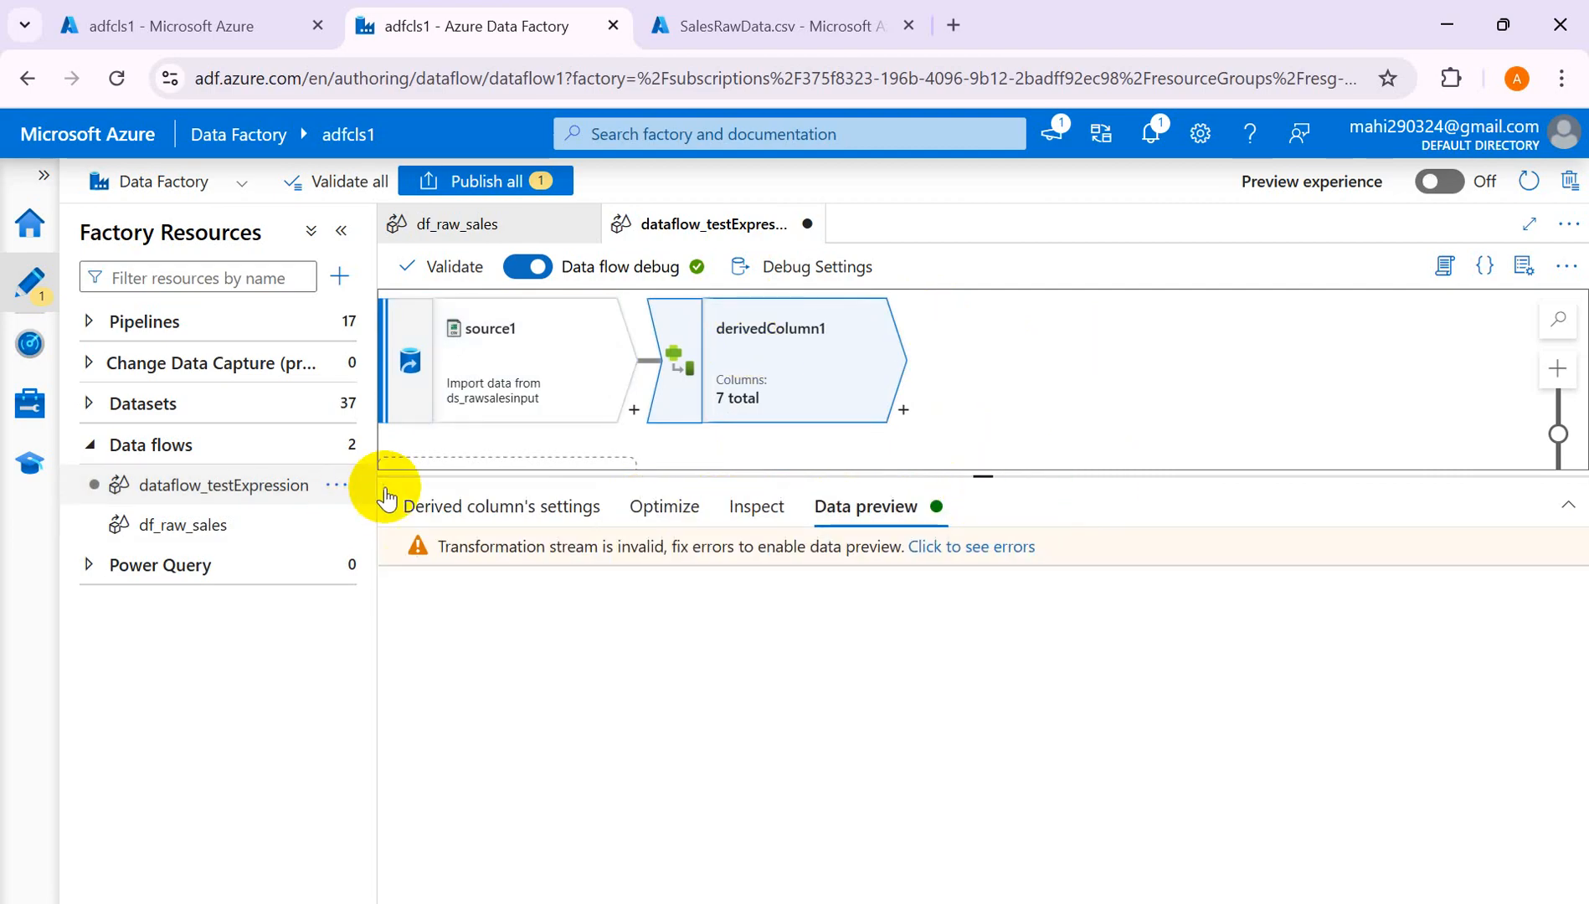
# Set the CheckAmount expression to isNull(Amount) in the expression builder and refresh its data preview.
pyautogui.click(433, 509)
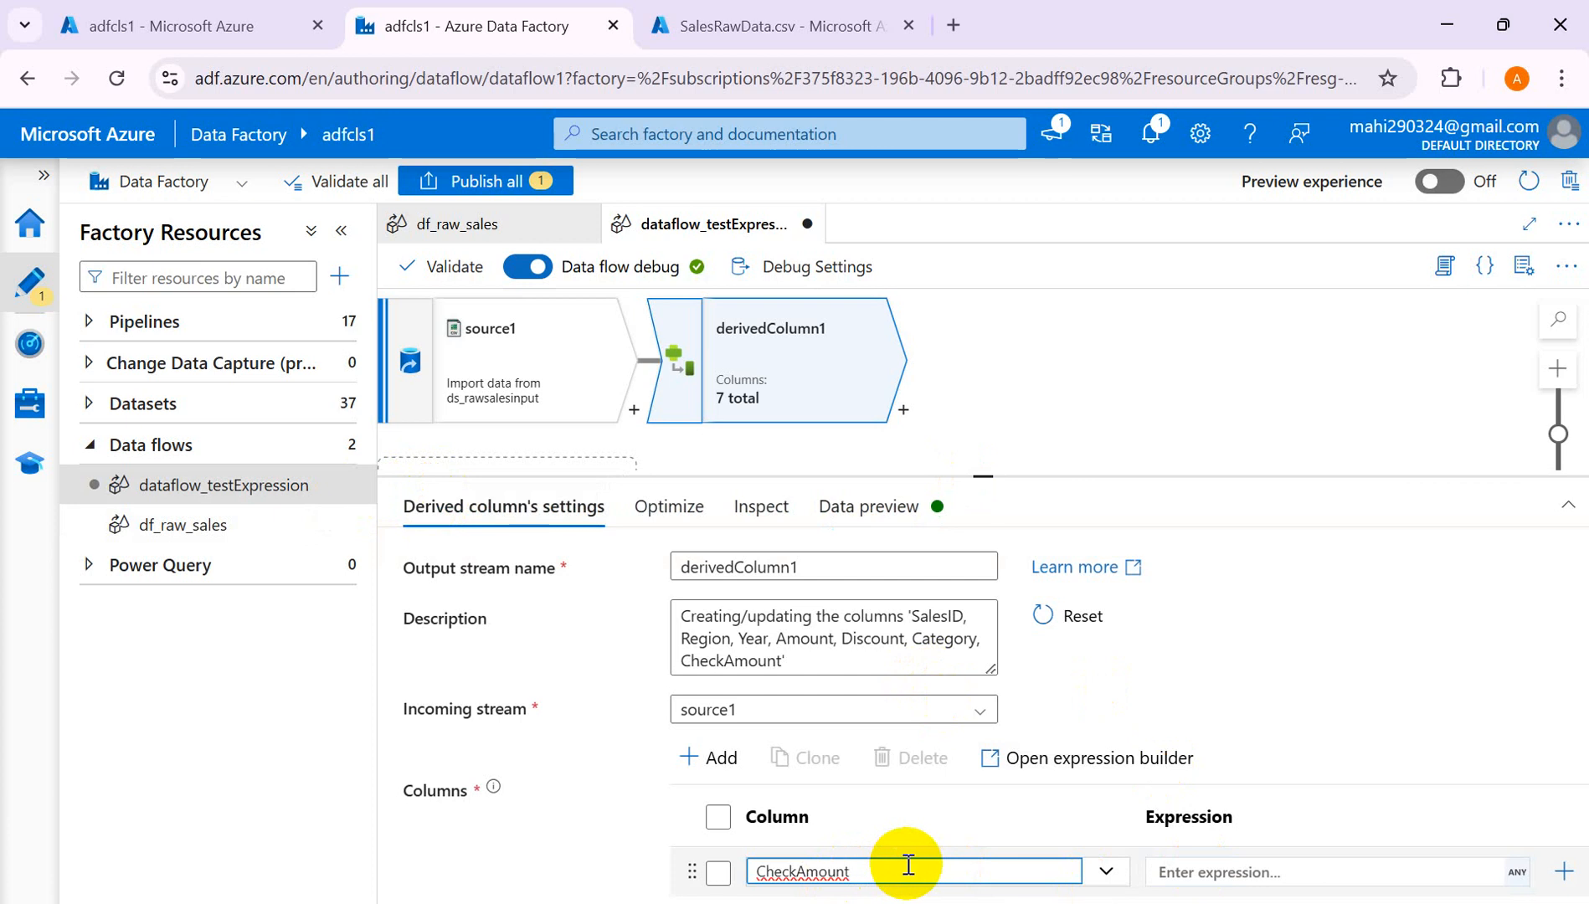
pyautogui.click(1313, 863)
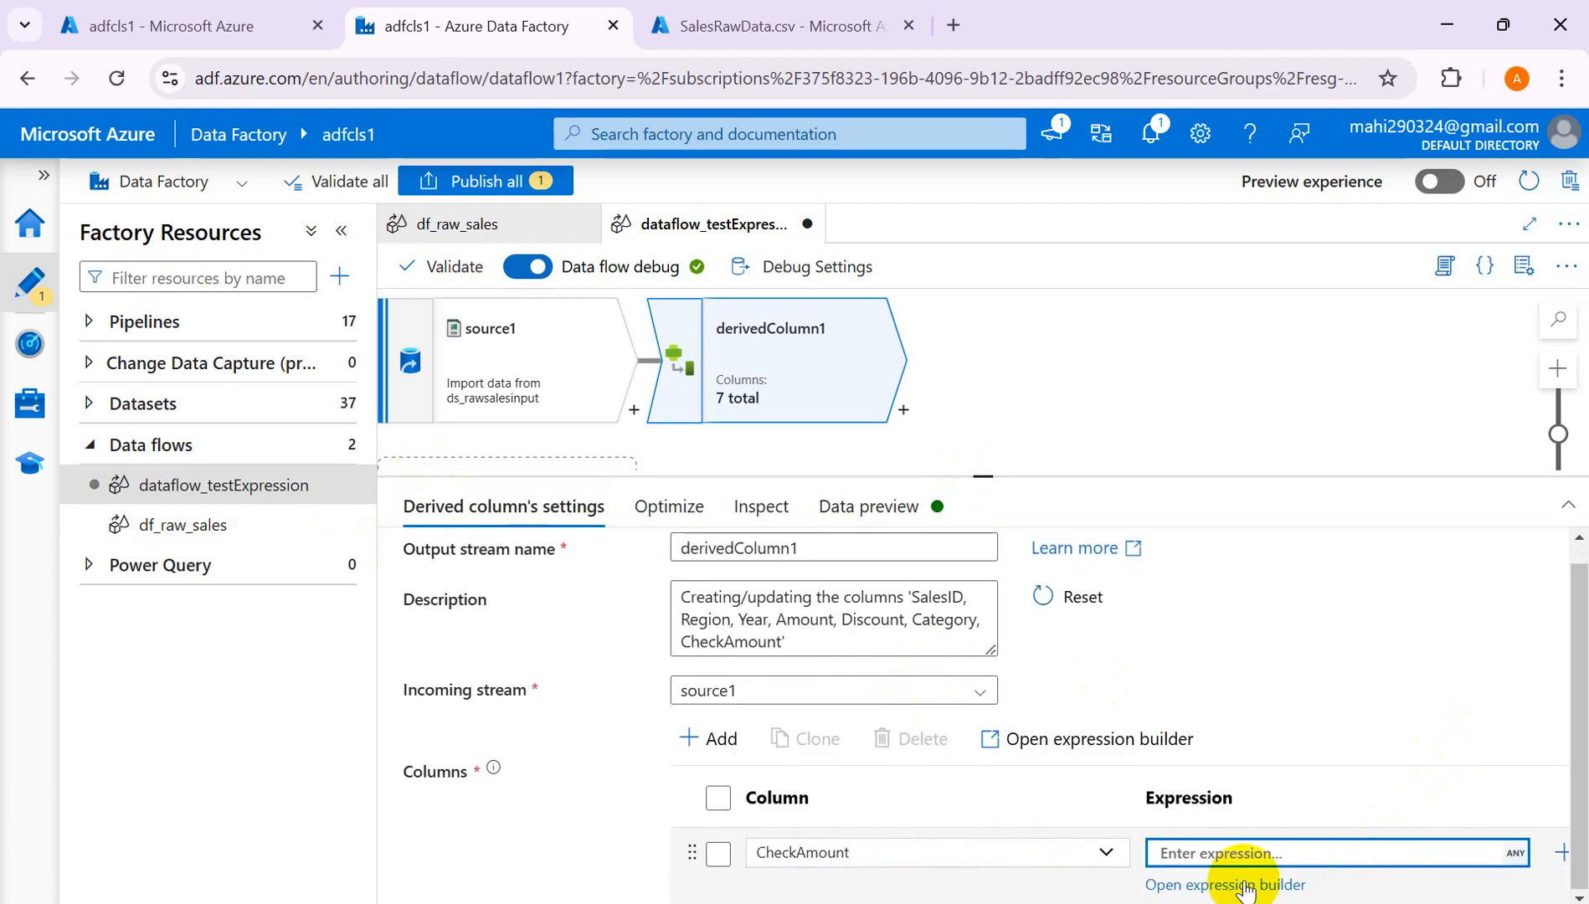
pyautogui.click(1245, 886)
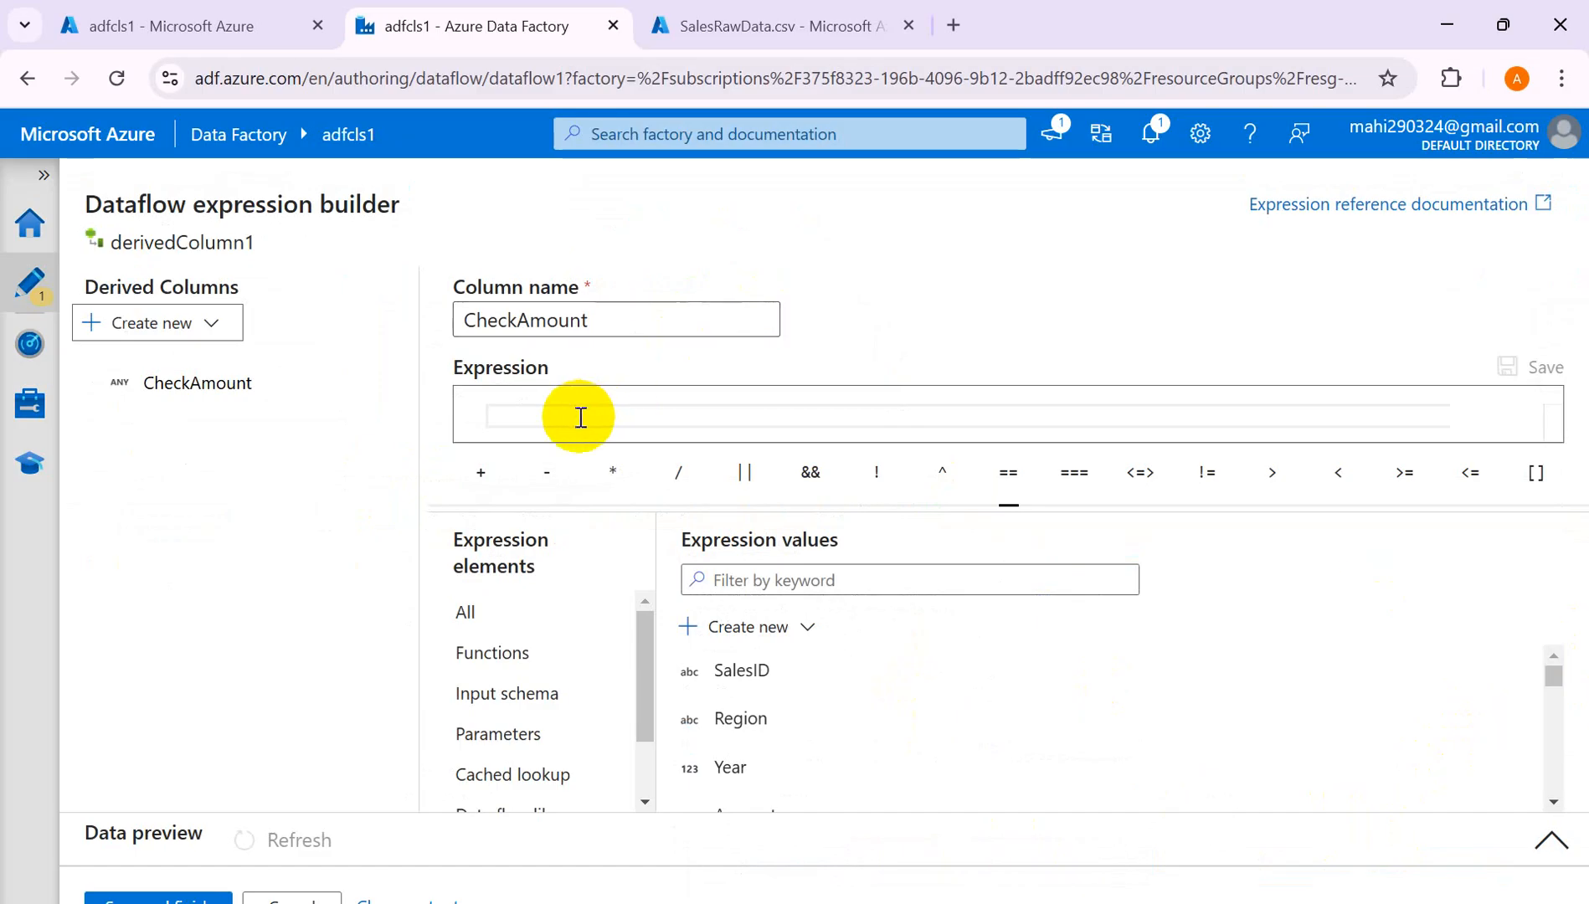
pyautogui.write('is')
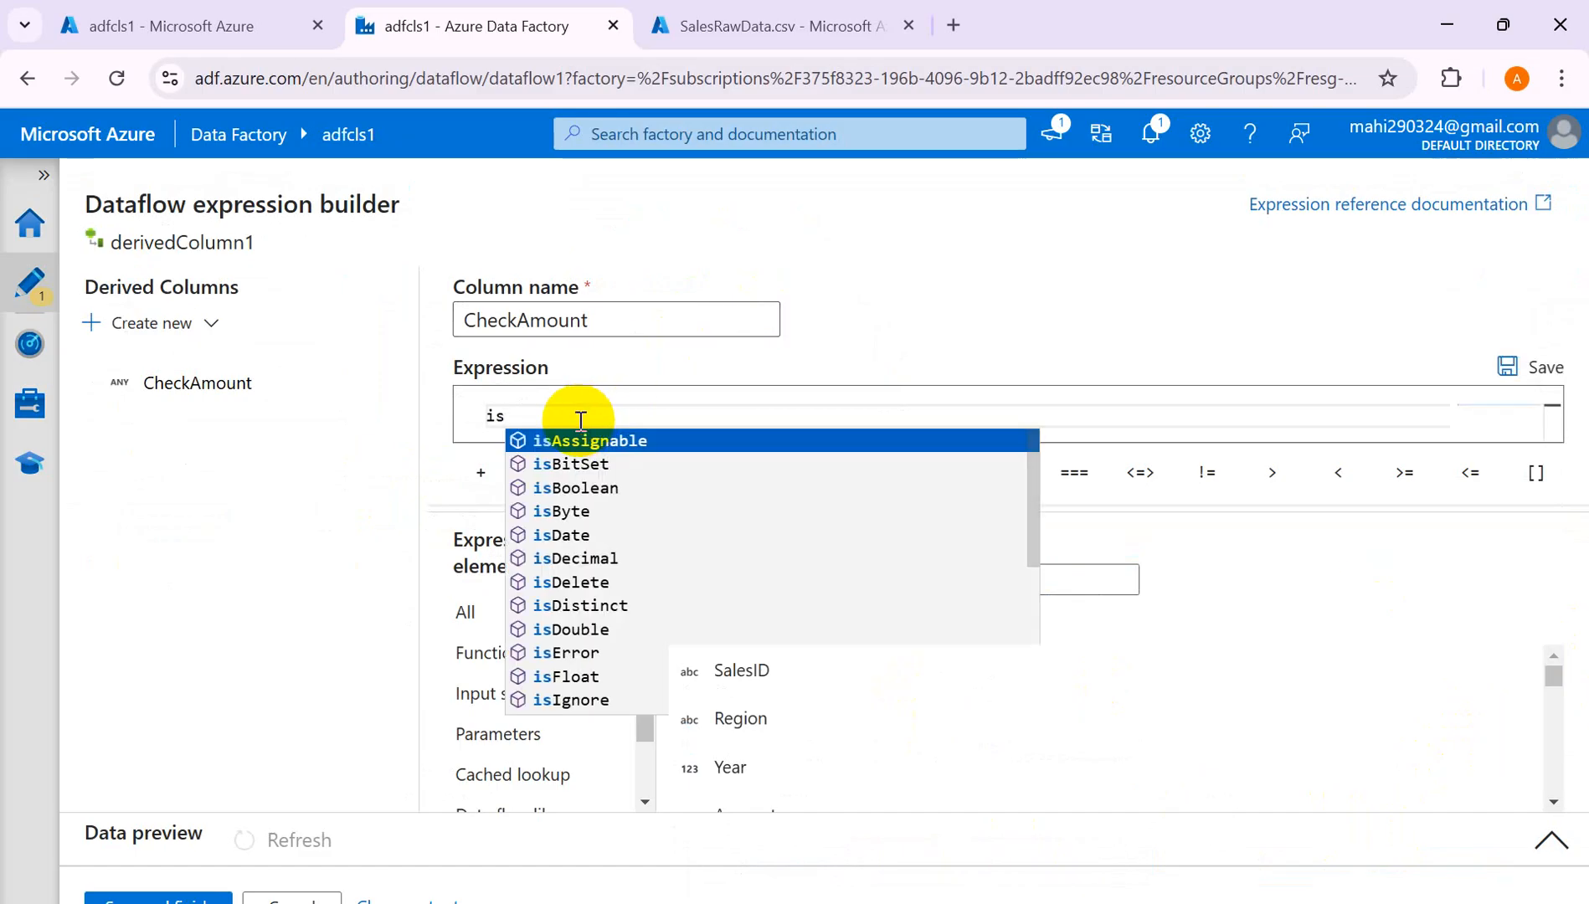
pyautogui.write('null')
pyautogui.press('Return')
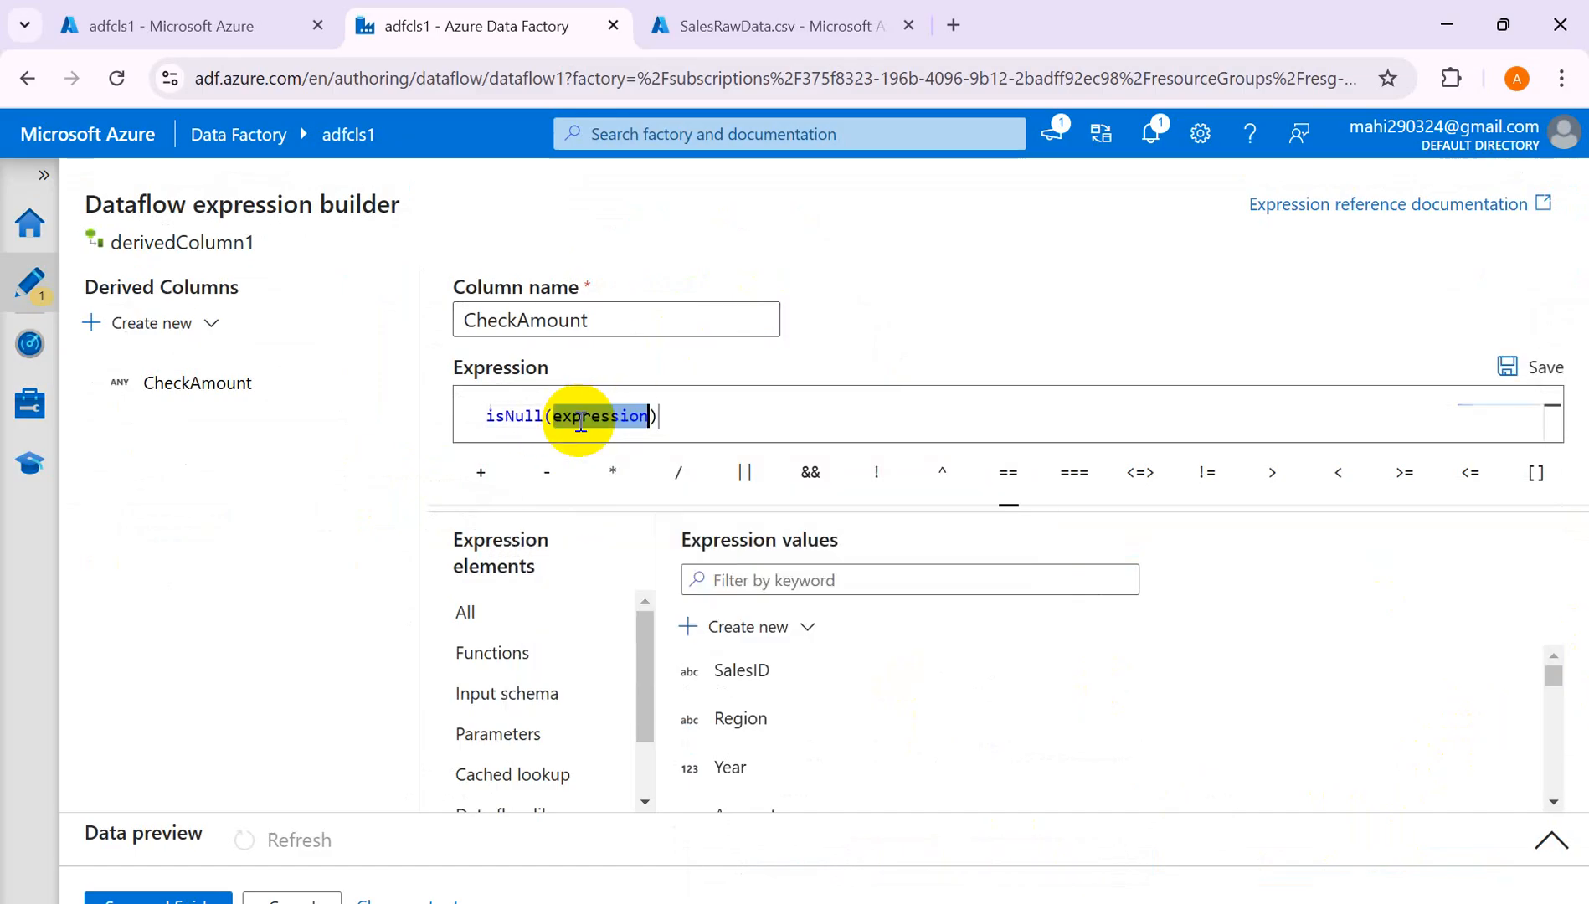
pyautogui.press('BackSpace')
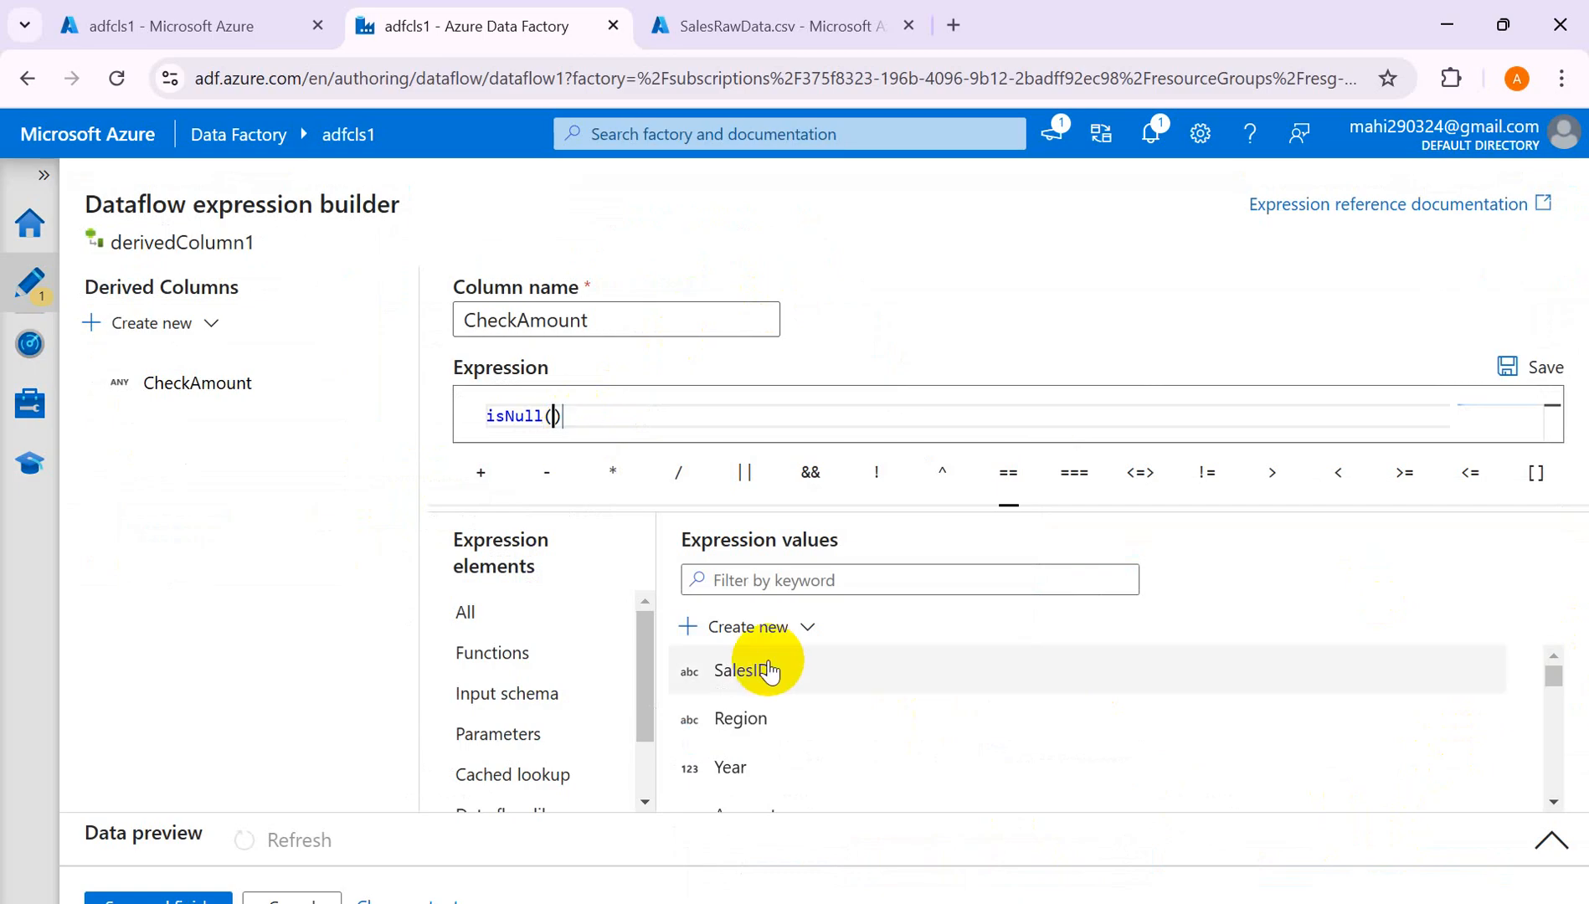
pyautogui.scroll(-2, 800, 744)
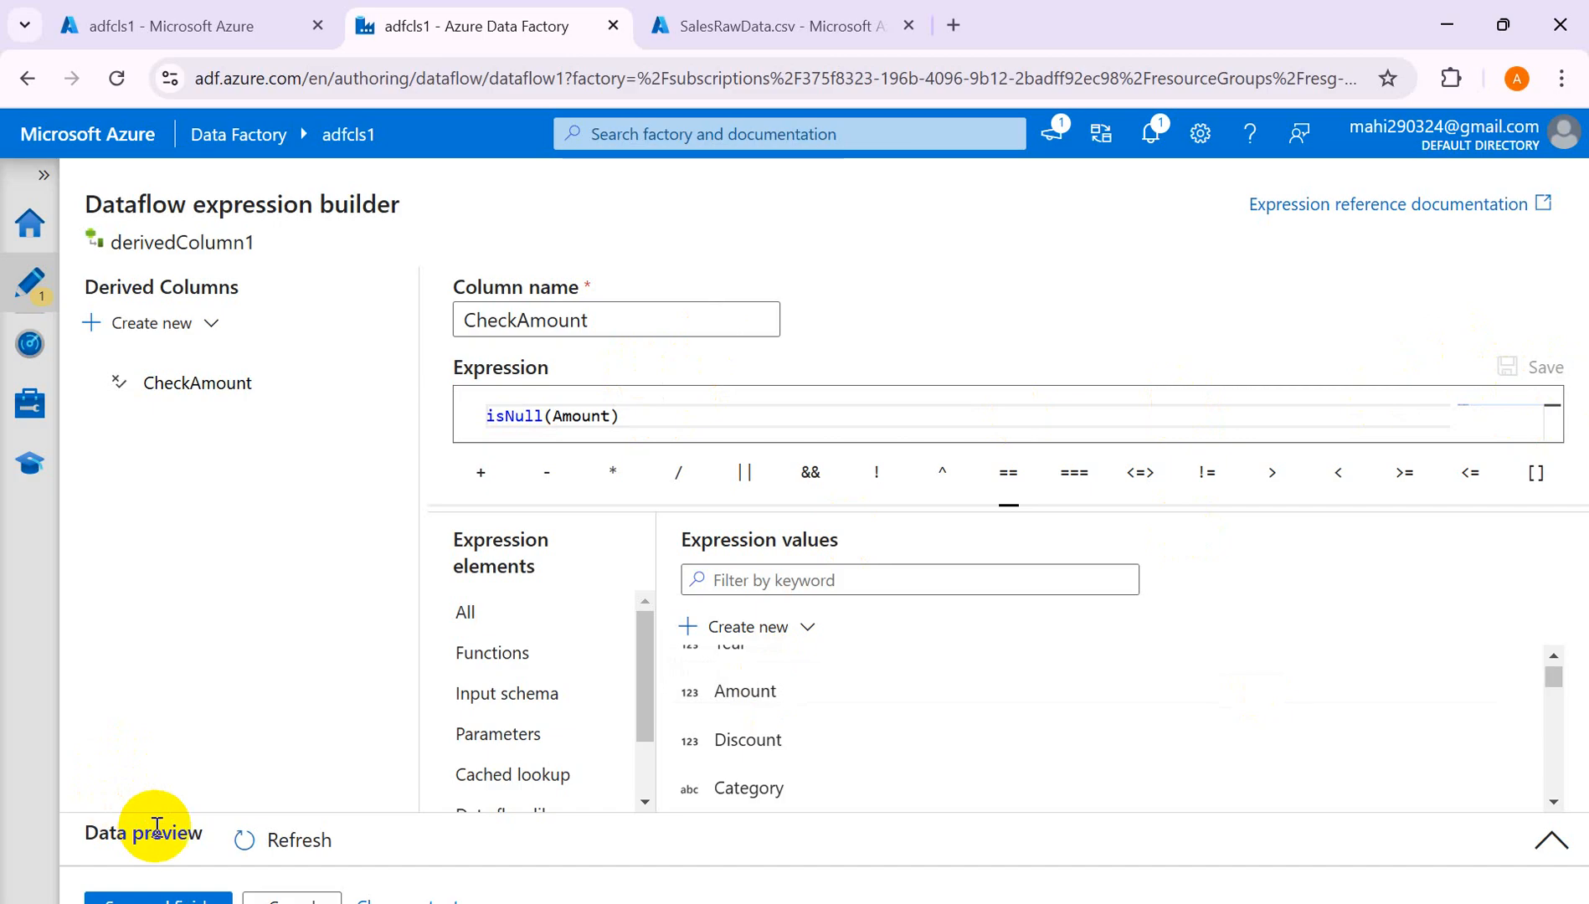
pyautogui.click(283, 840)
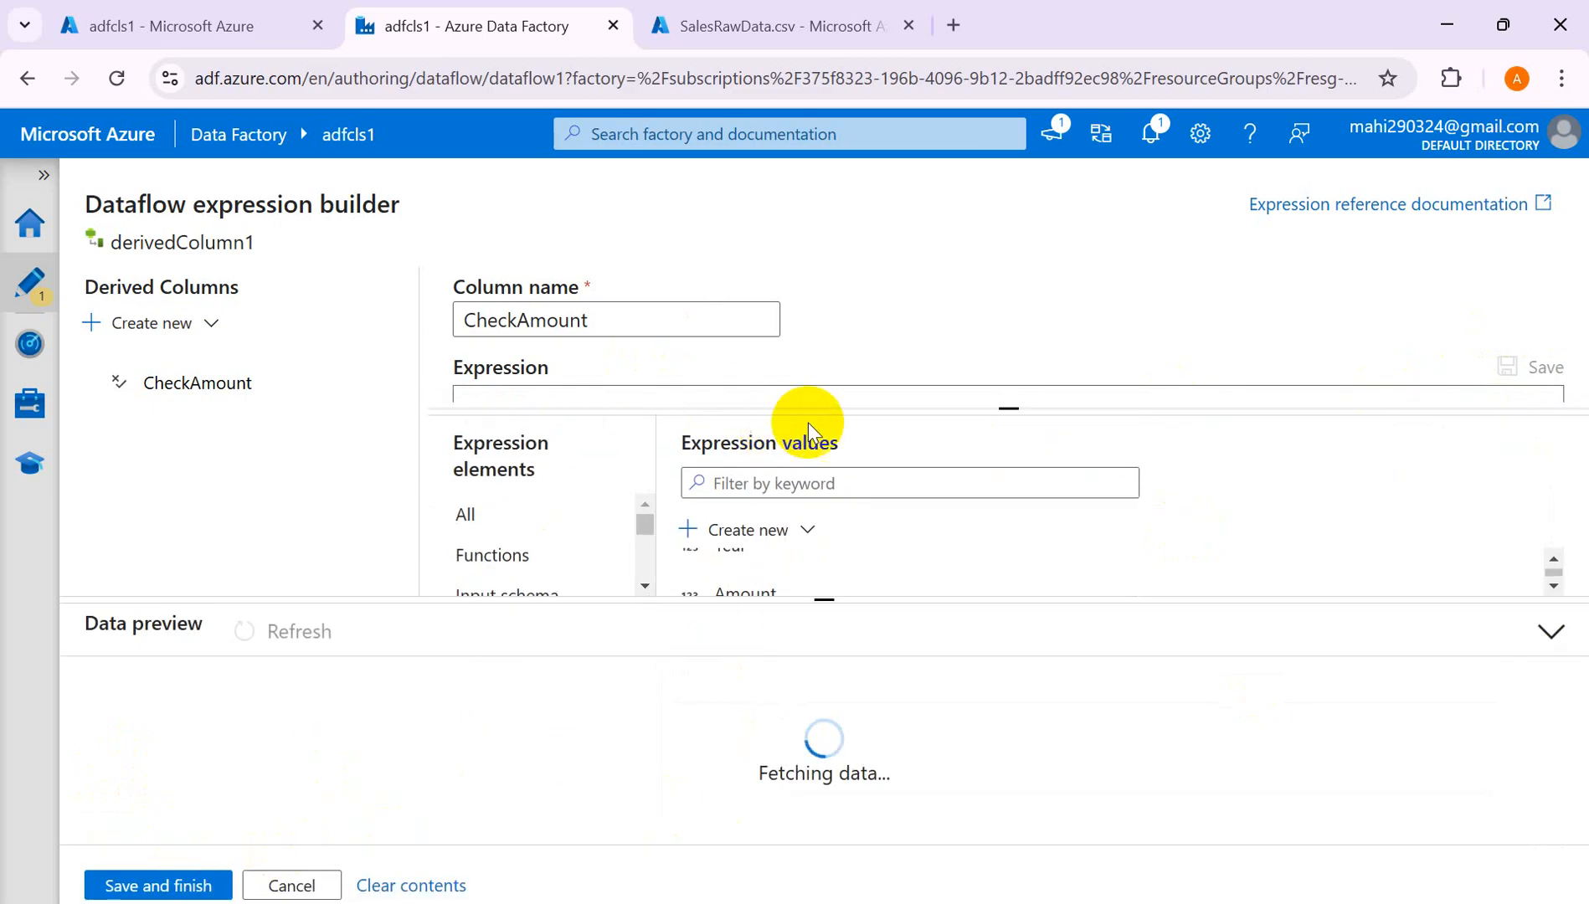
# Switch to the SalesRawData workbook in Excel, check the row with the null Amount, and return to the expression builder.
pyautogui.moveTo(956, 903)
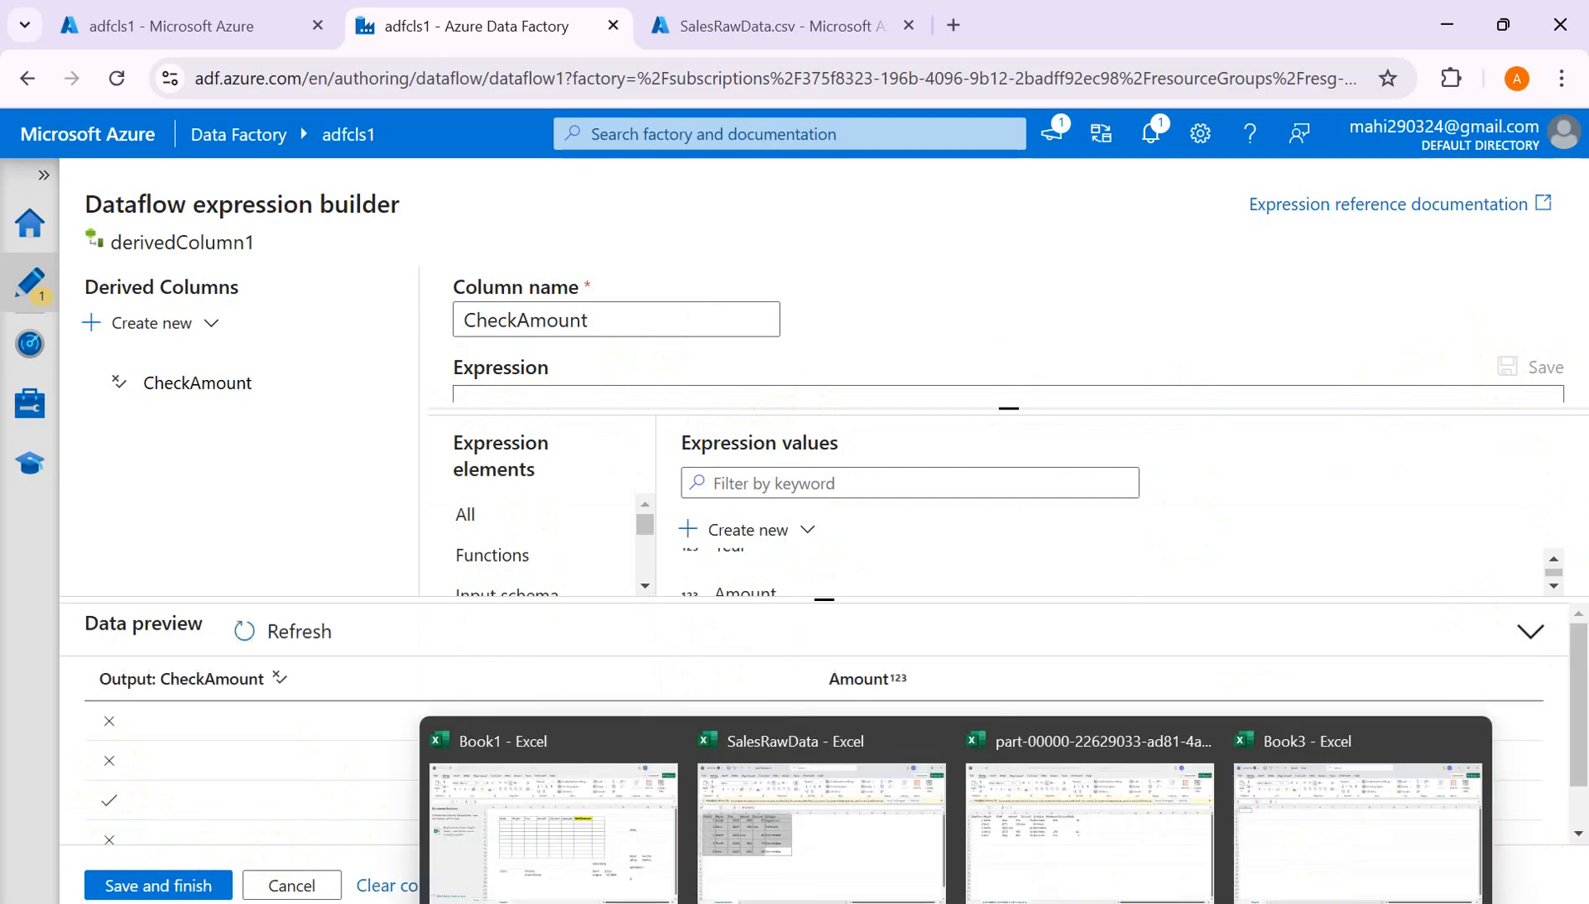
pyautogui.click(916, 833)
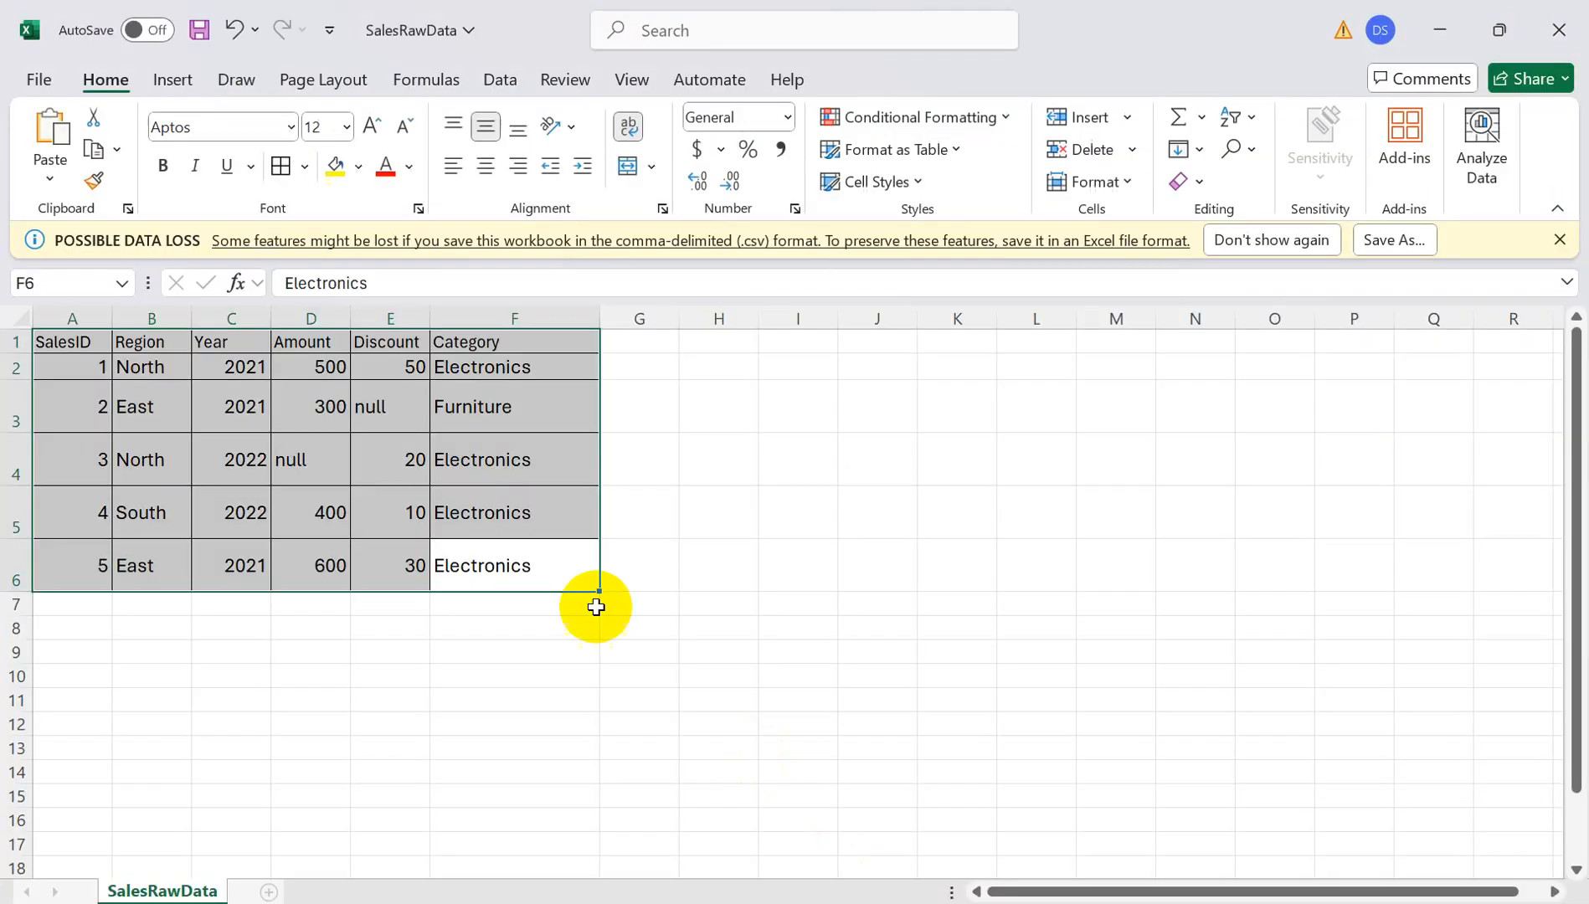
pyautogui.click(789, 414)
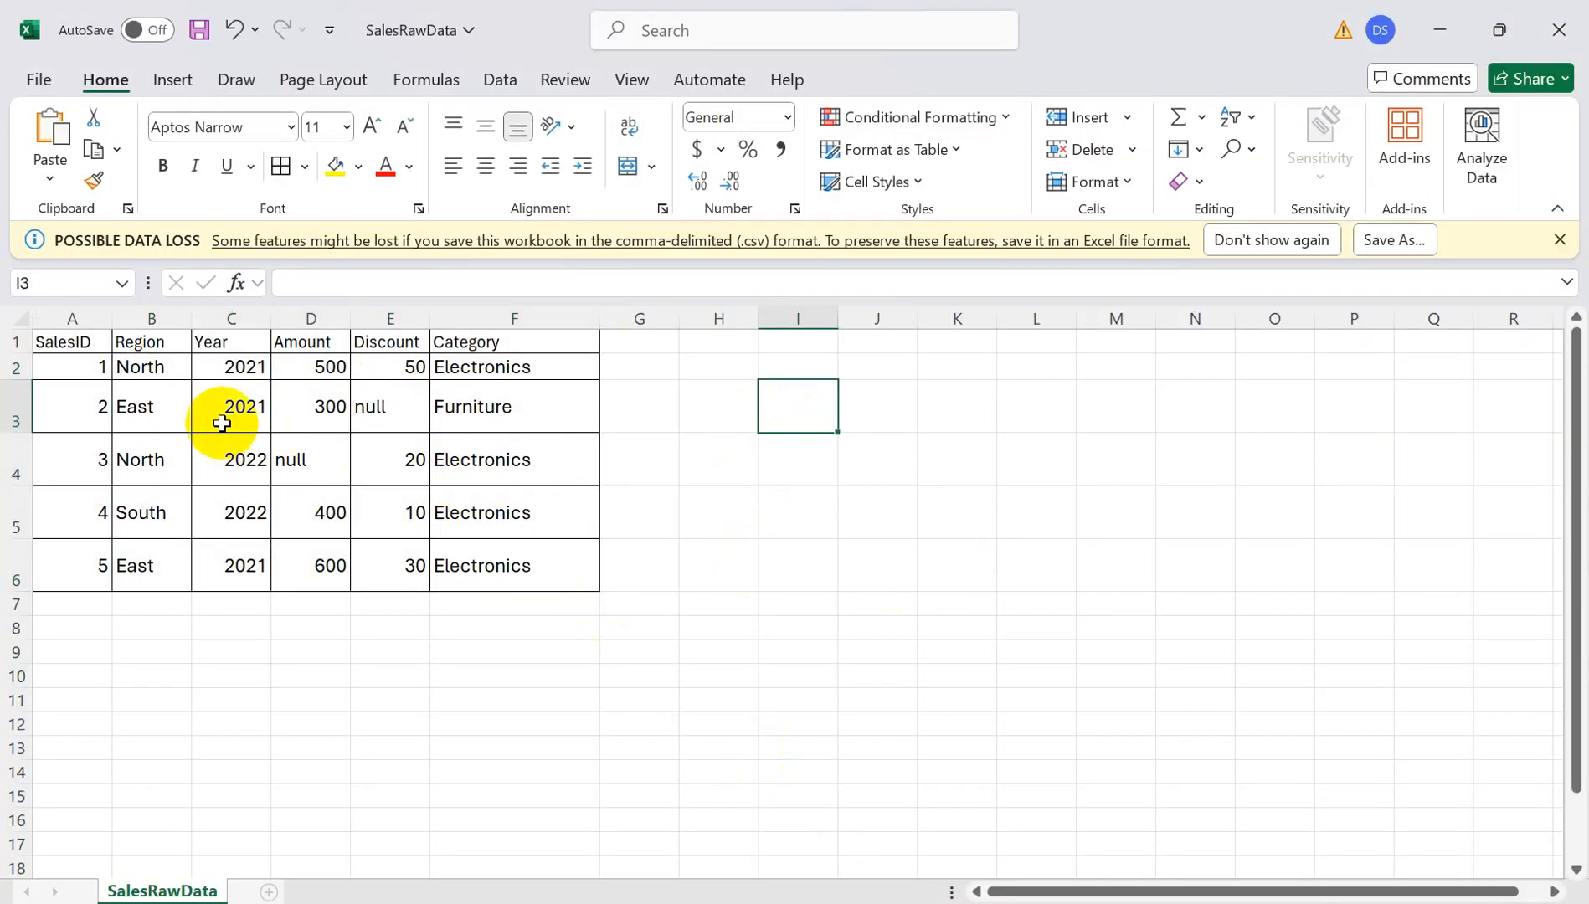
pyautogui.click(302, 452)
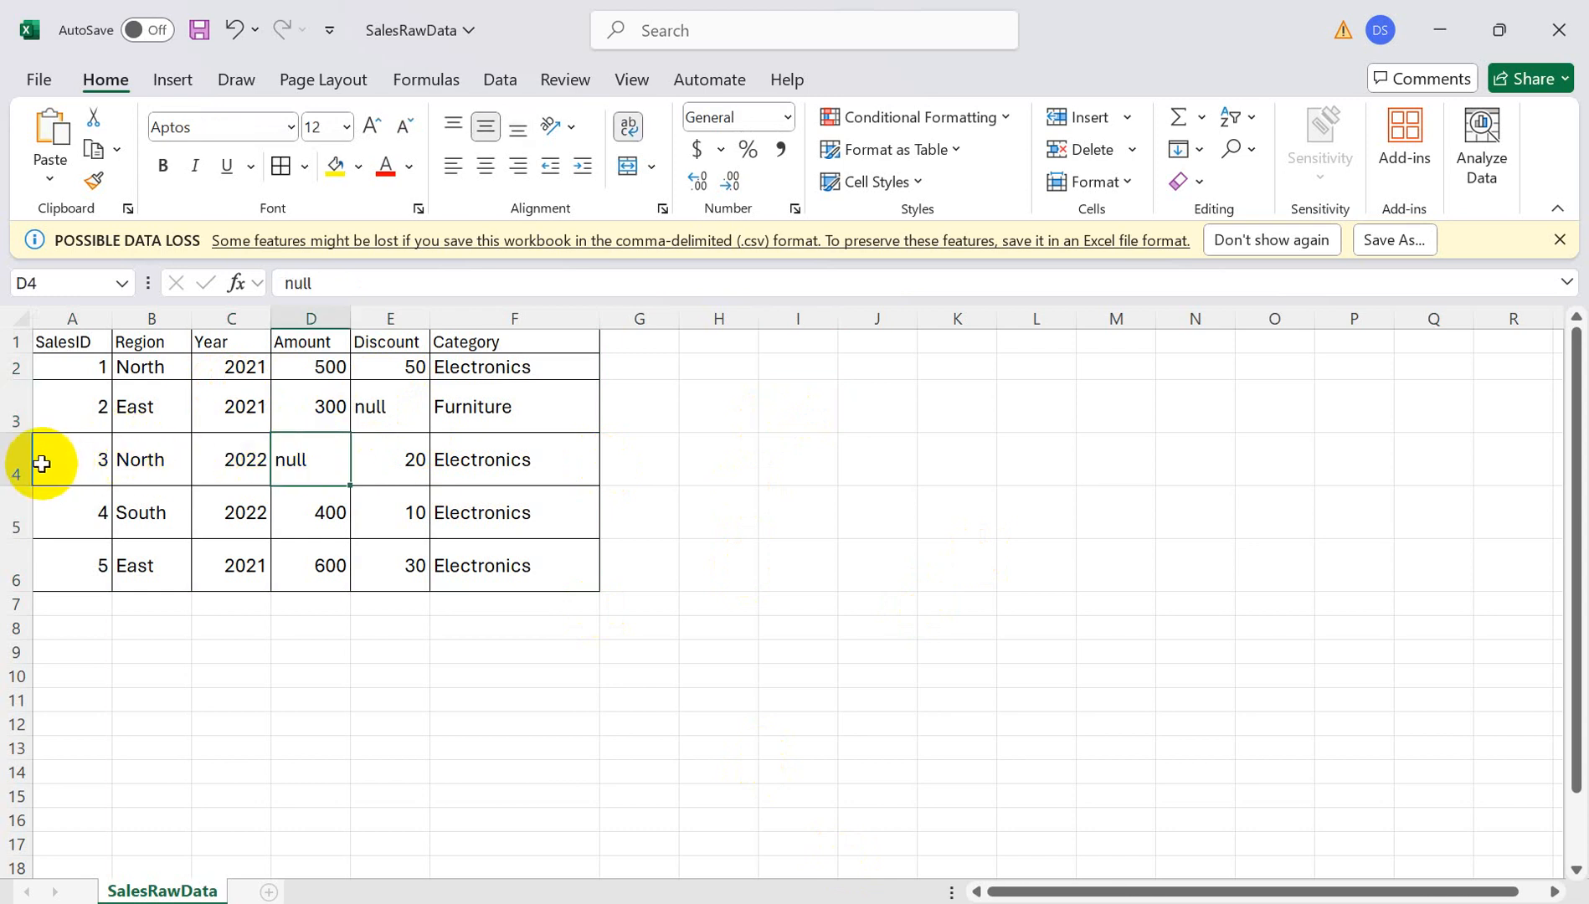
pyautogui.click(14, 462)
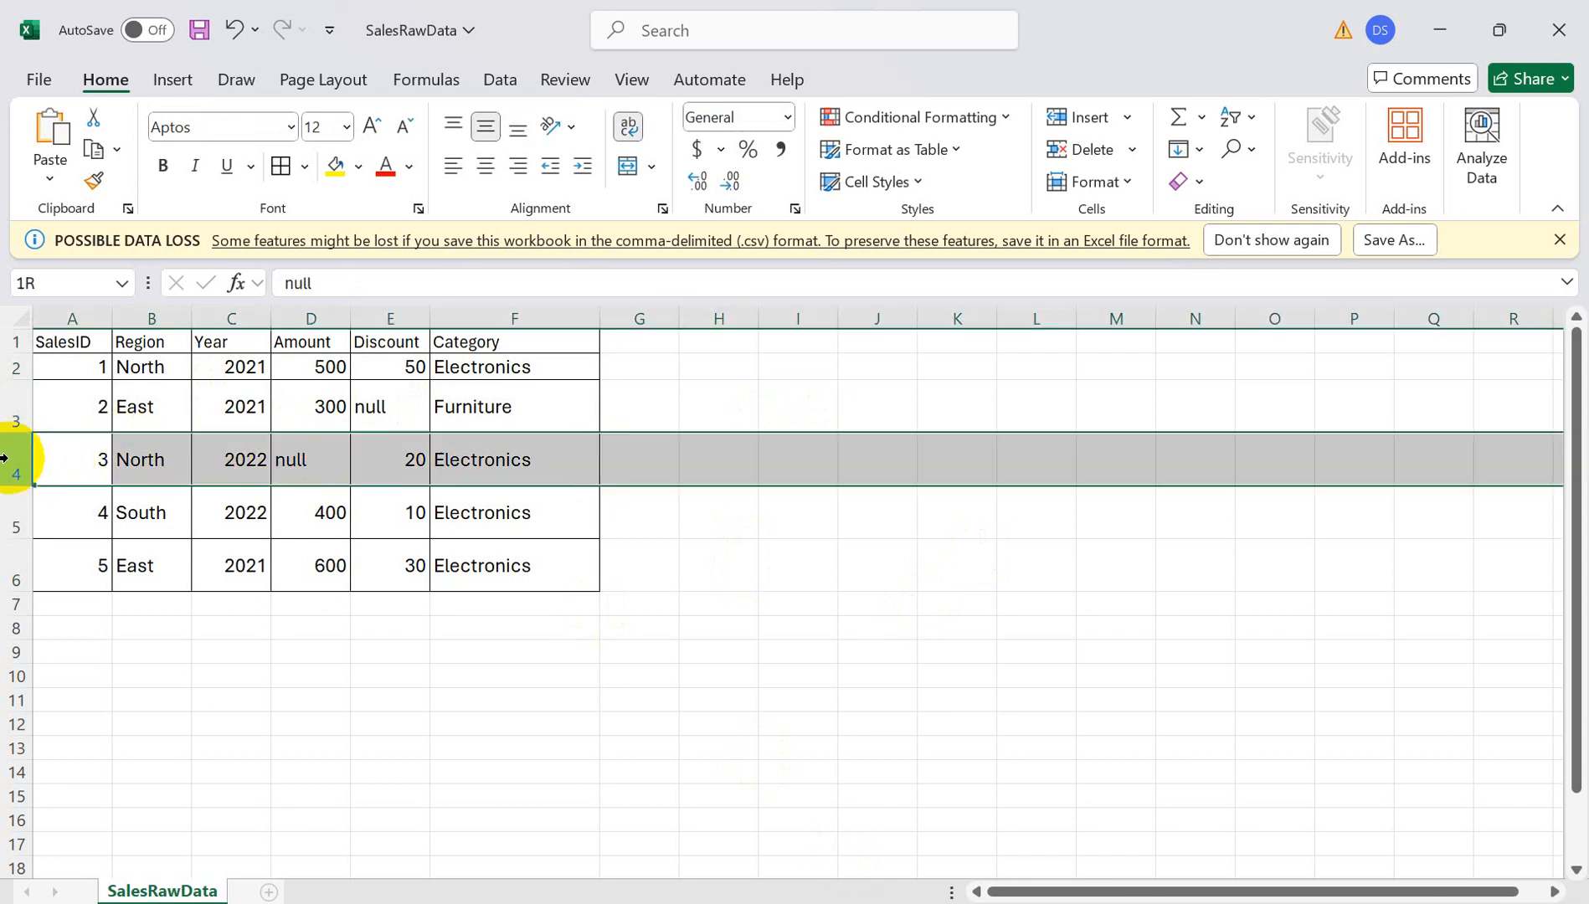
pyautogui.click(1553, 10)
pyautogui.moveTo(753, 828)
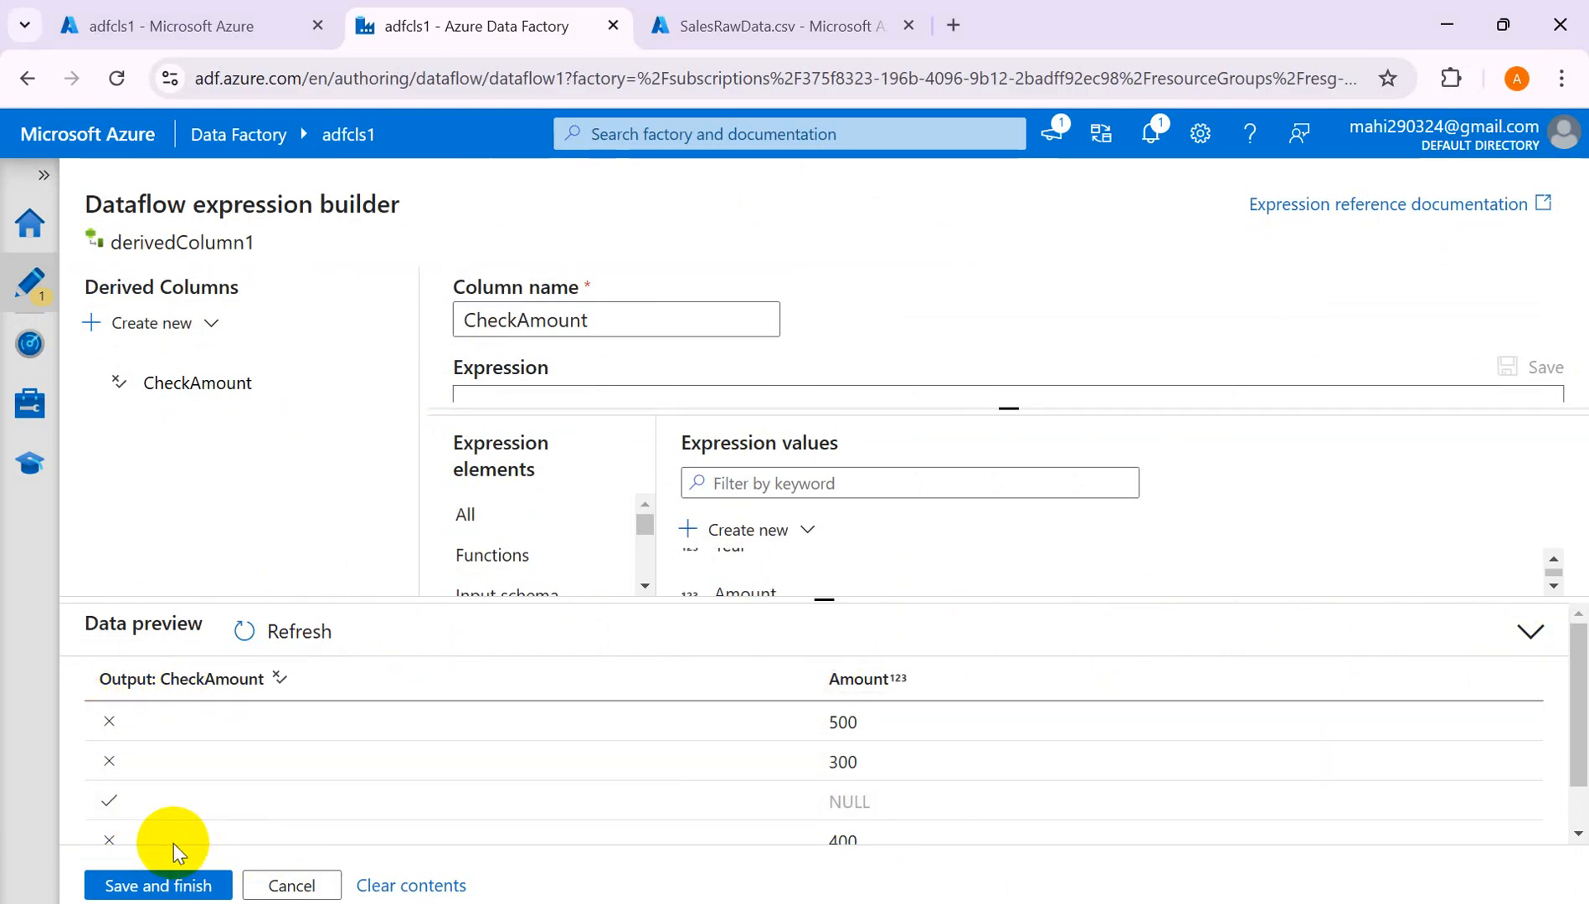
# Save the CheckAmount expression and refresh derivedColumn1's data preview.
pyautogui.click(163, 888)
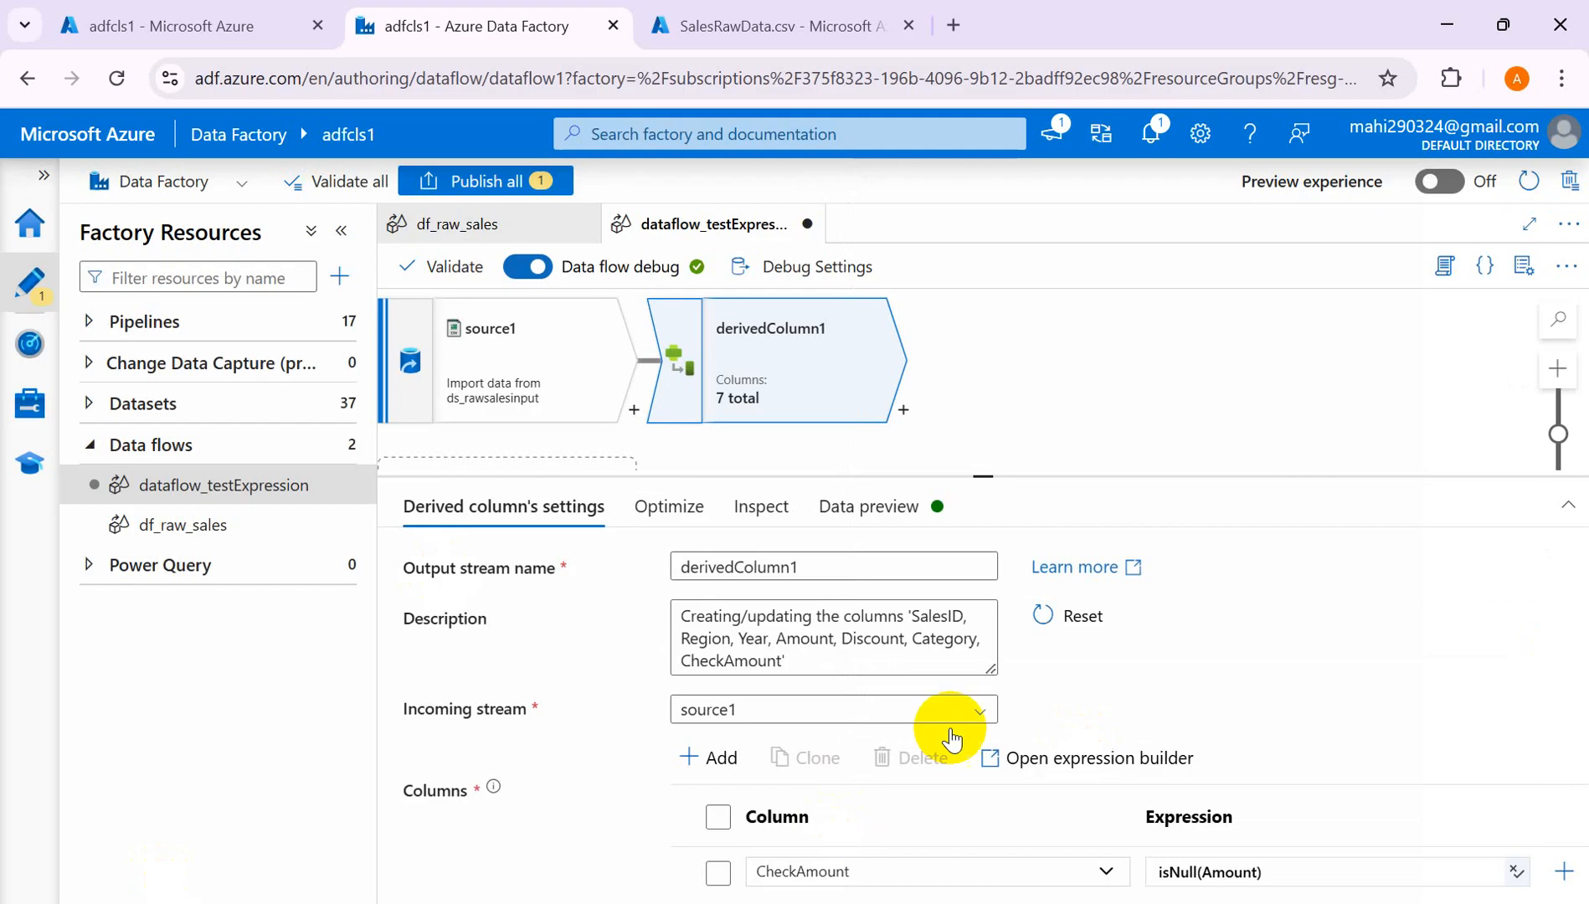
pyautogui.click(921, 495)
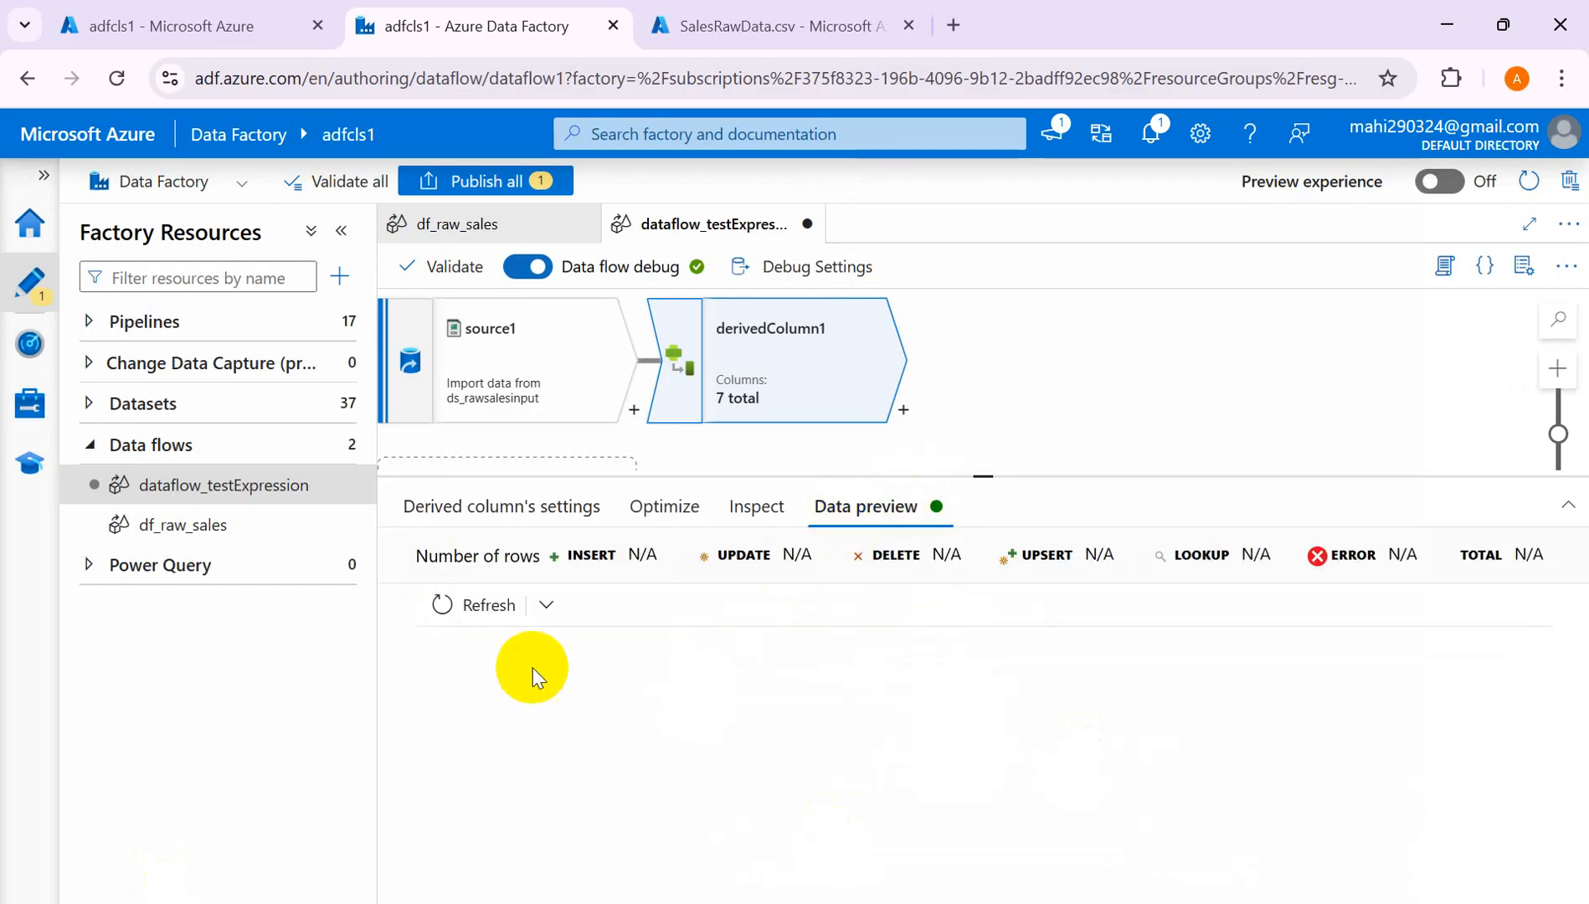
pyautogui.click(479, 607)
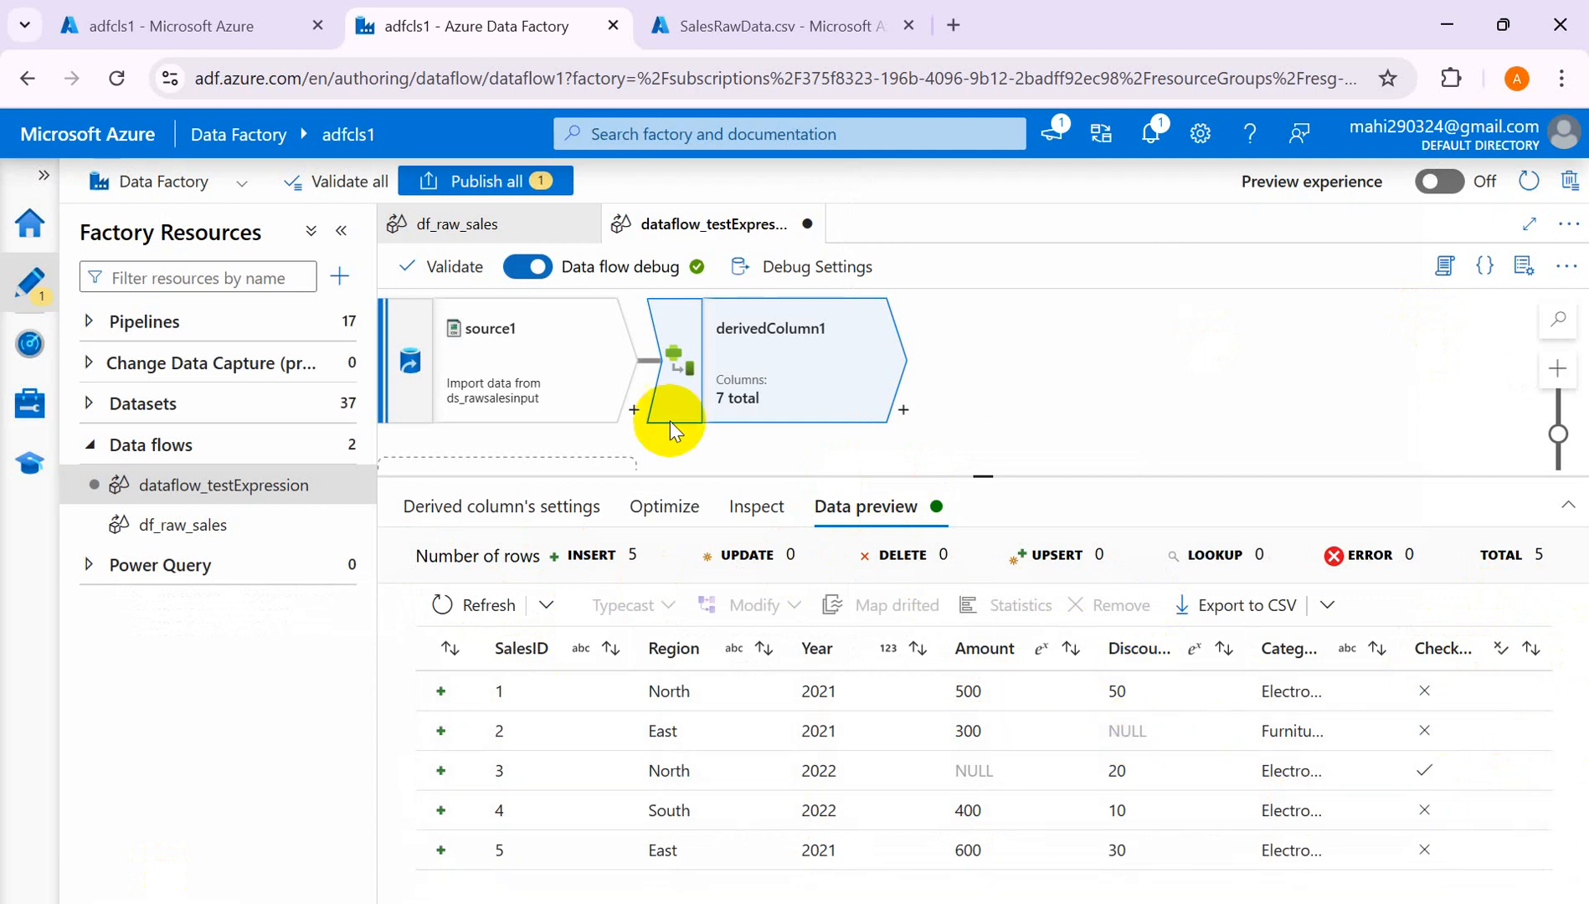
# Enlarge the data flow canvas and fit the whole flow in view.
pyautogui.click(336, 233)
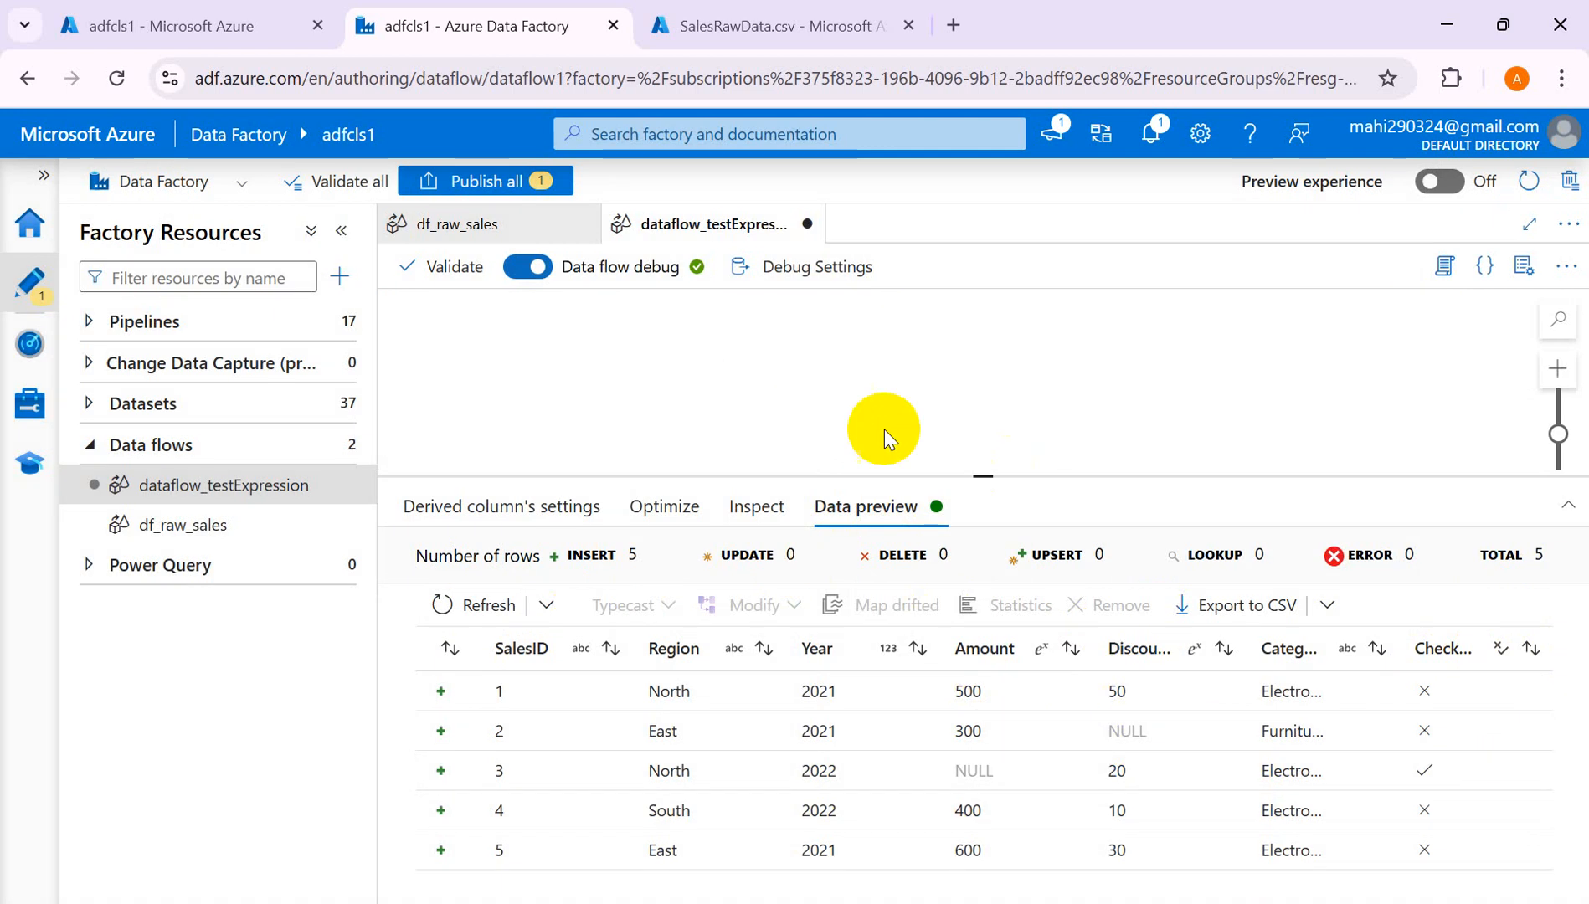
pyautogui.click(923, 407)
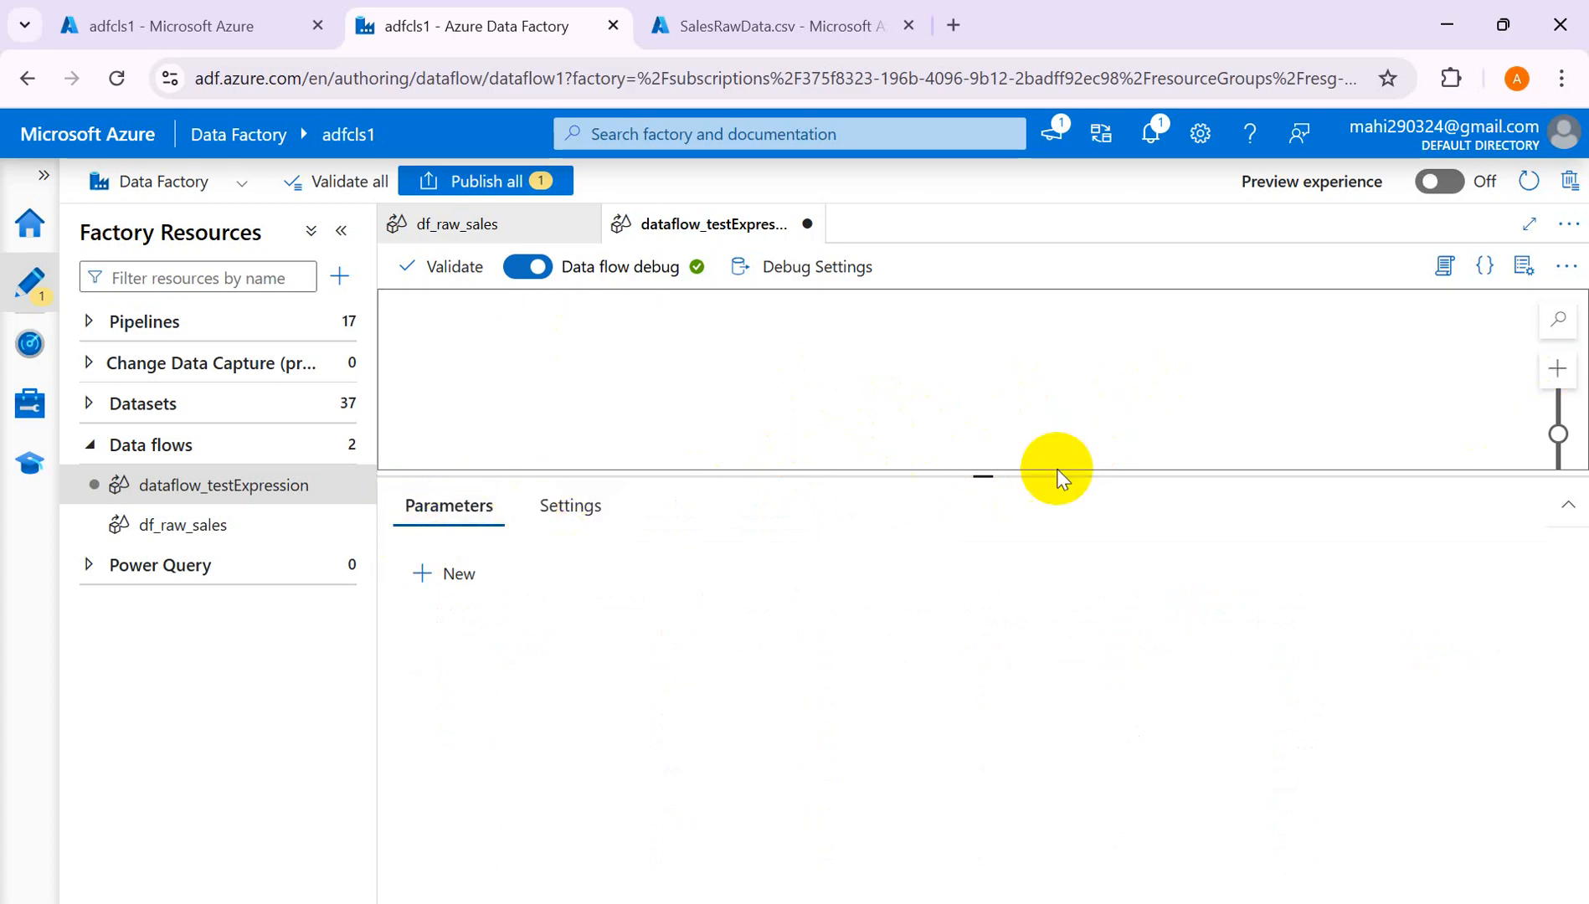
pyautogui.click(1566, 517)
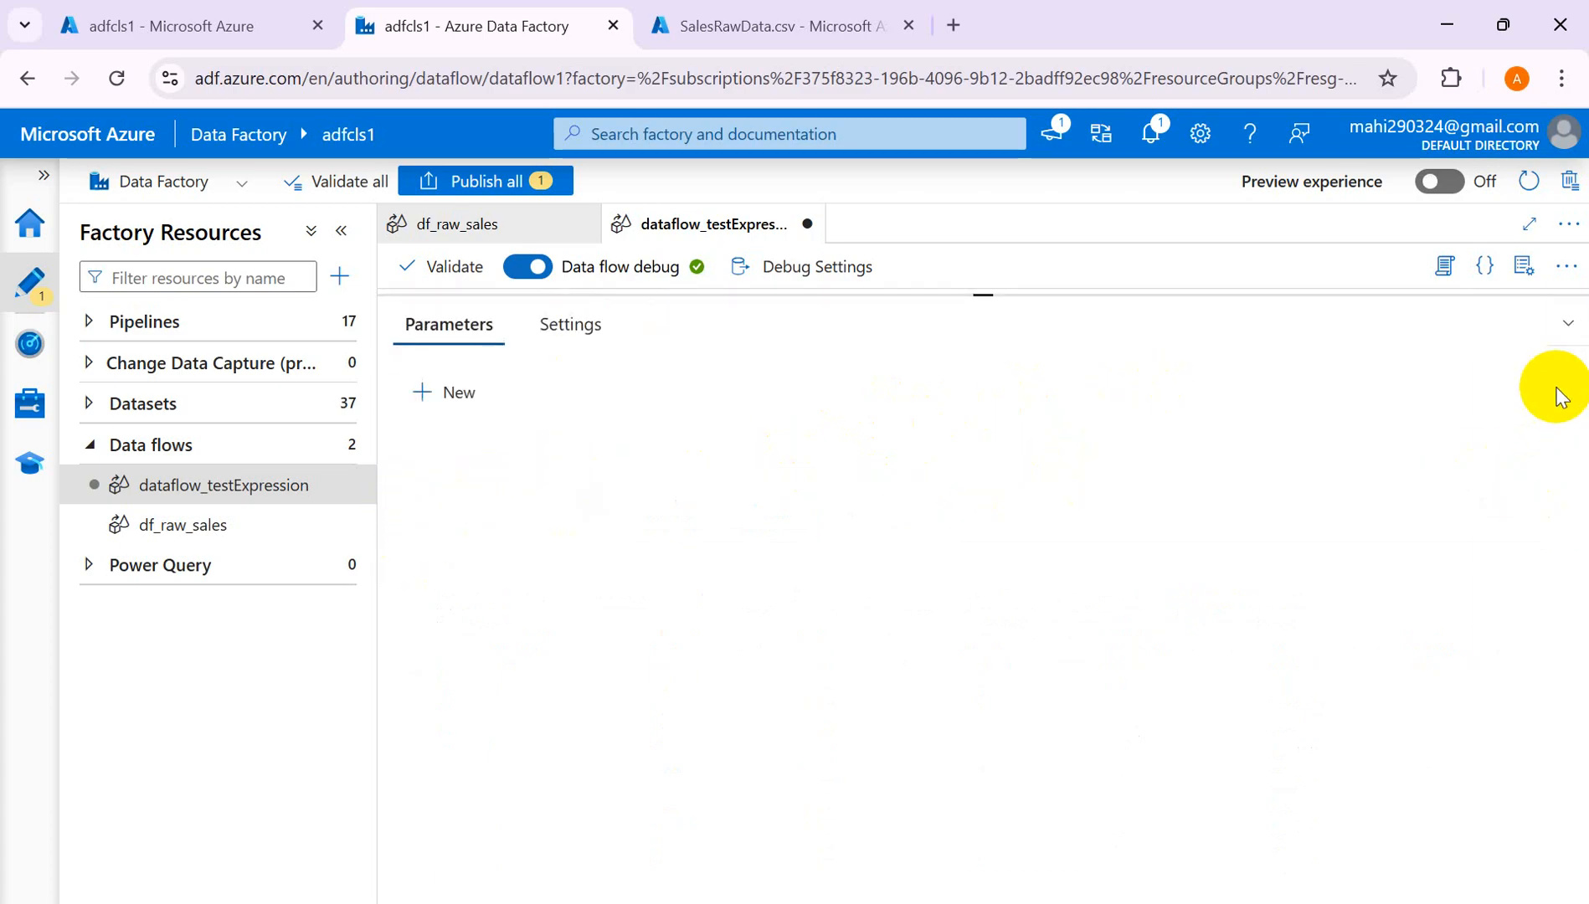
pyautogui.click(1571, 323)
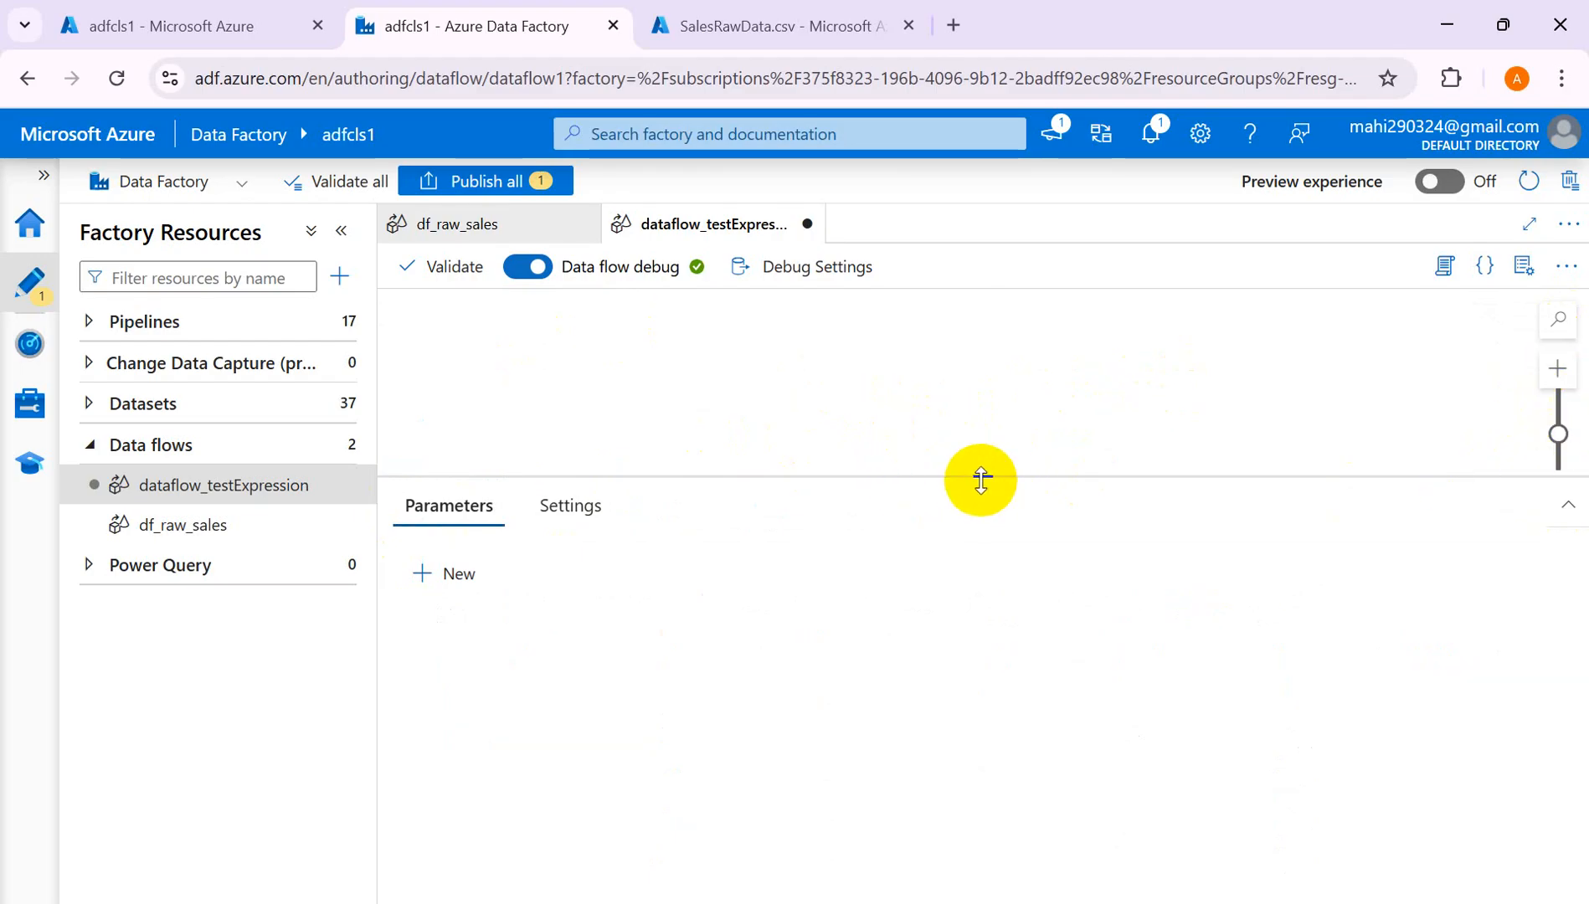
pyautogui.moveTo(980, 480); pyautogui.dragTo(981, 683)
pyautogui.click(1556, 582)
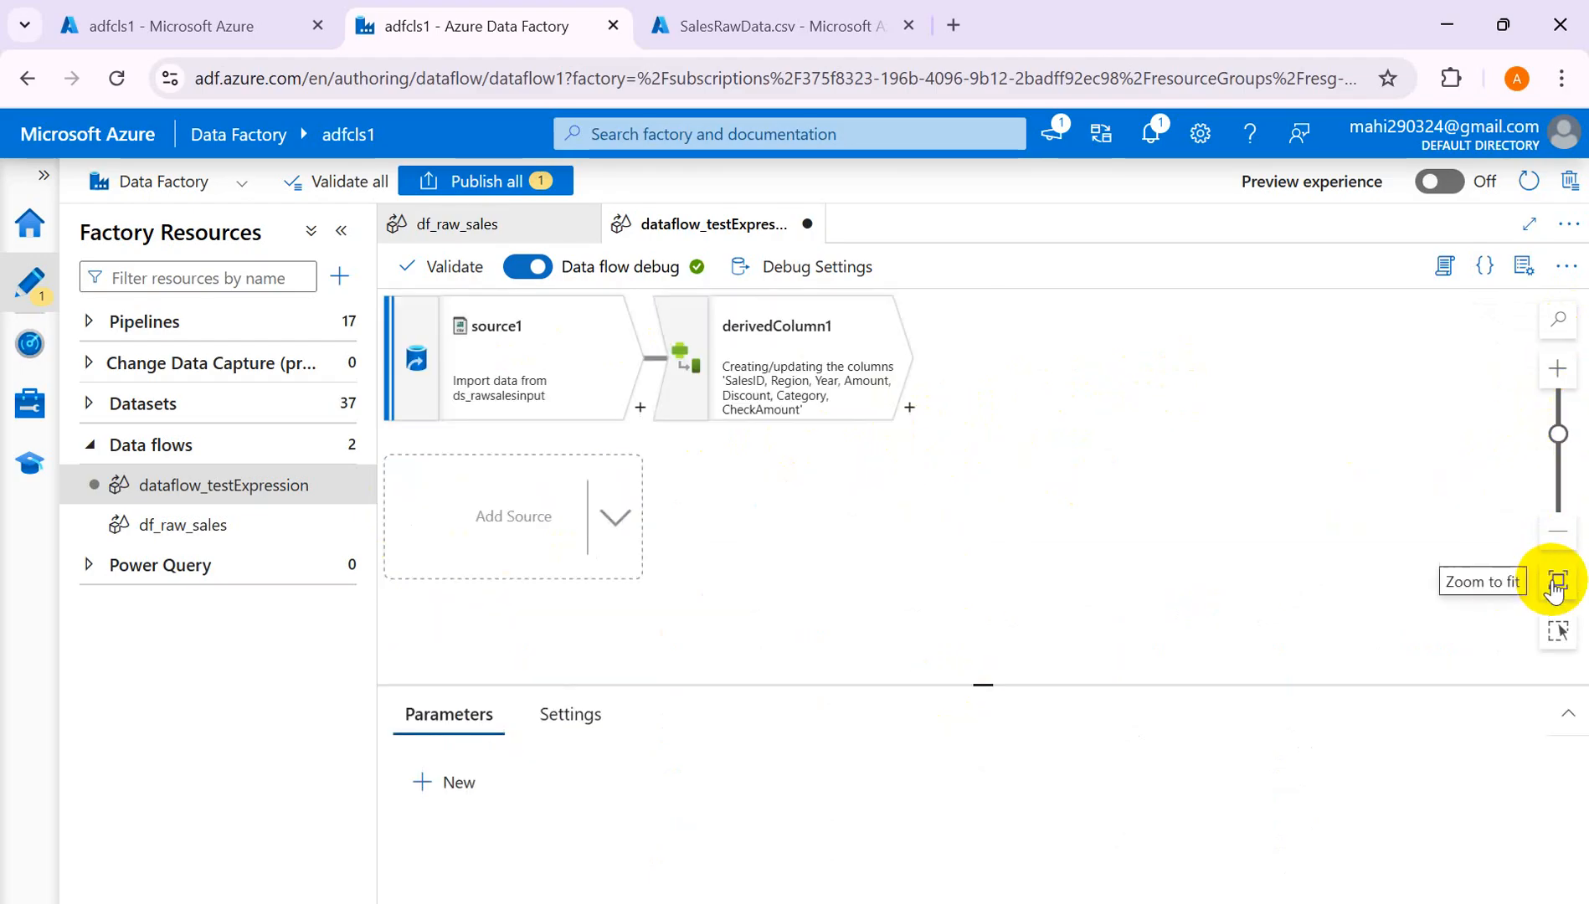
# Open derivedColumn1's CheckAmount expression in the expression builder from the derived column's settings.
pyautogui.moveTo(854, 362)
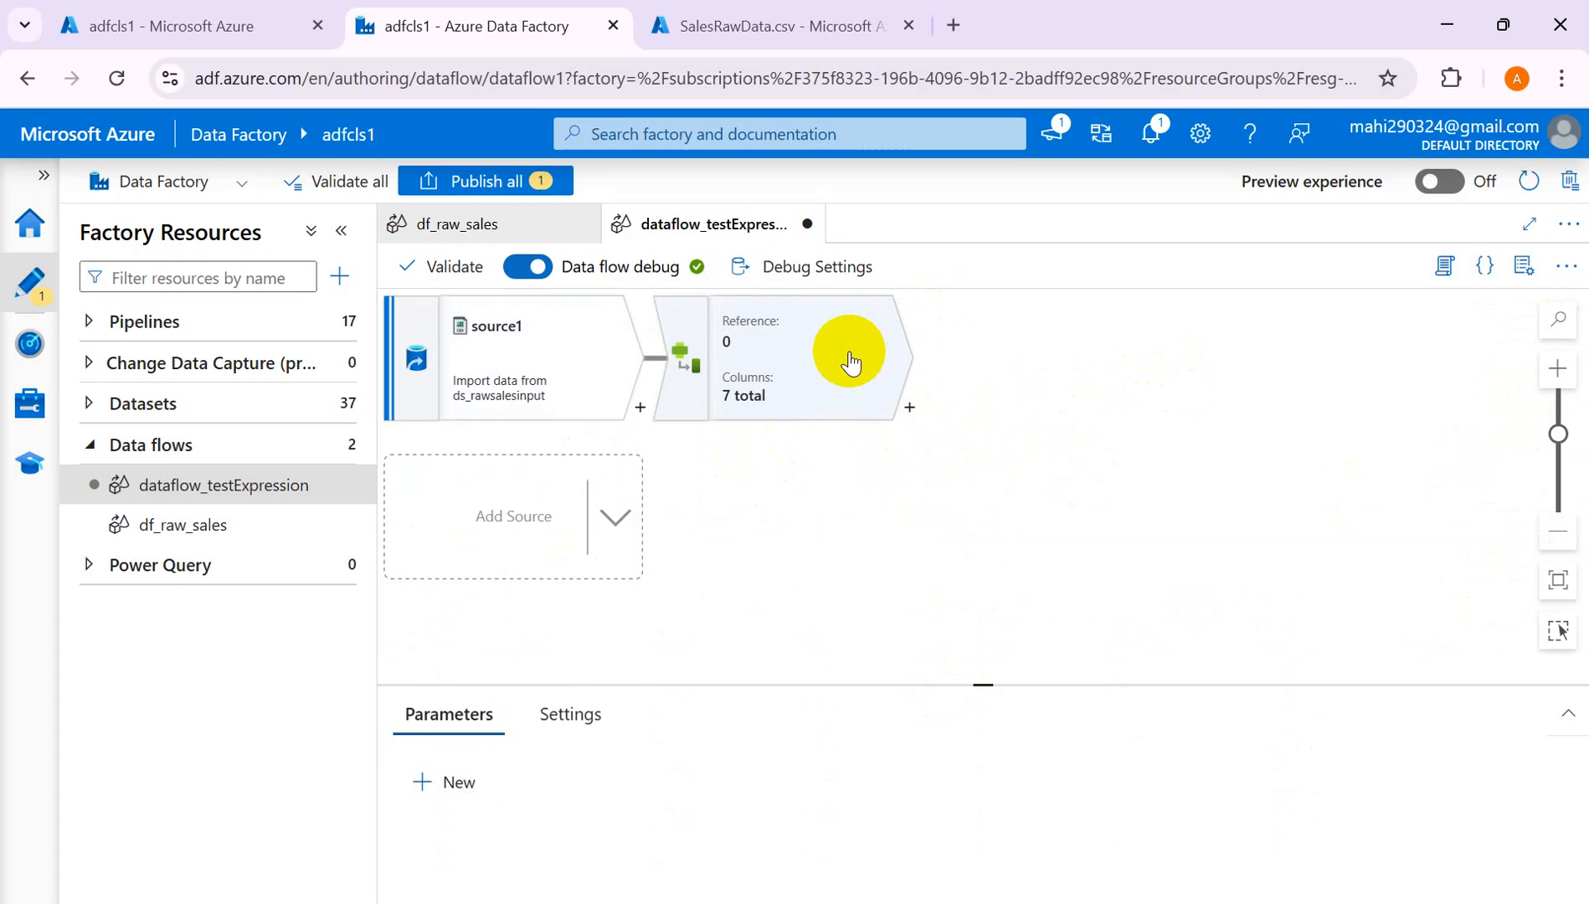
pyautogui.click(852, 360)
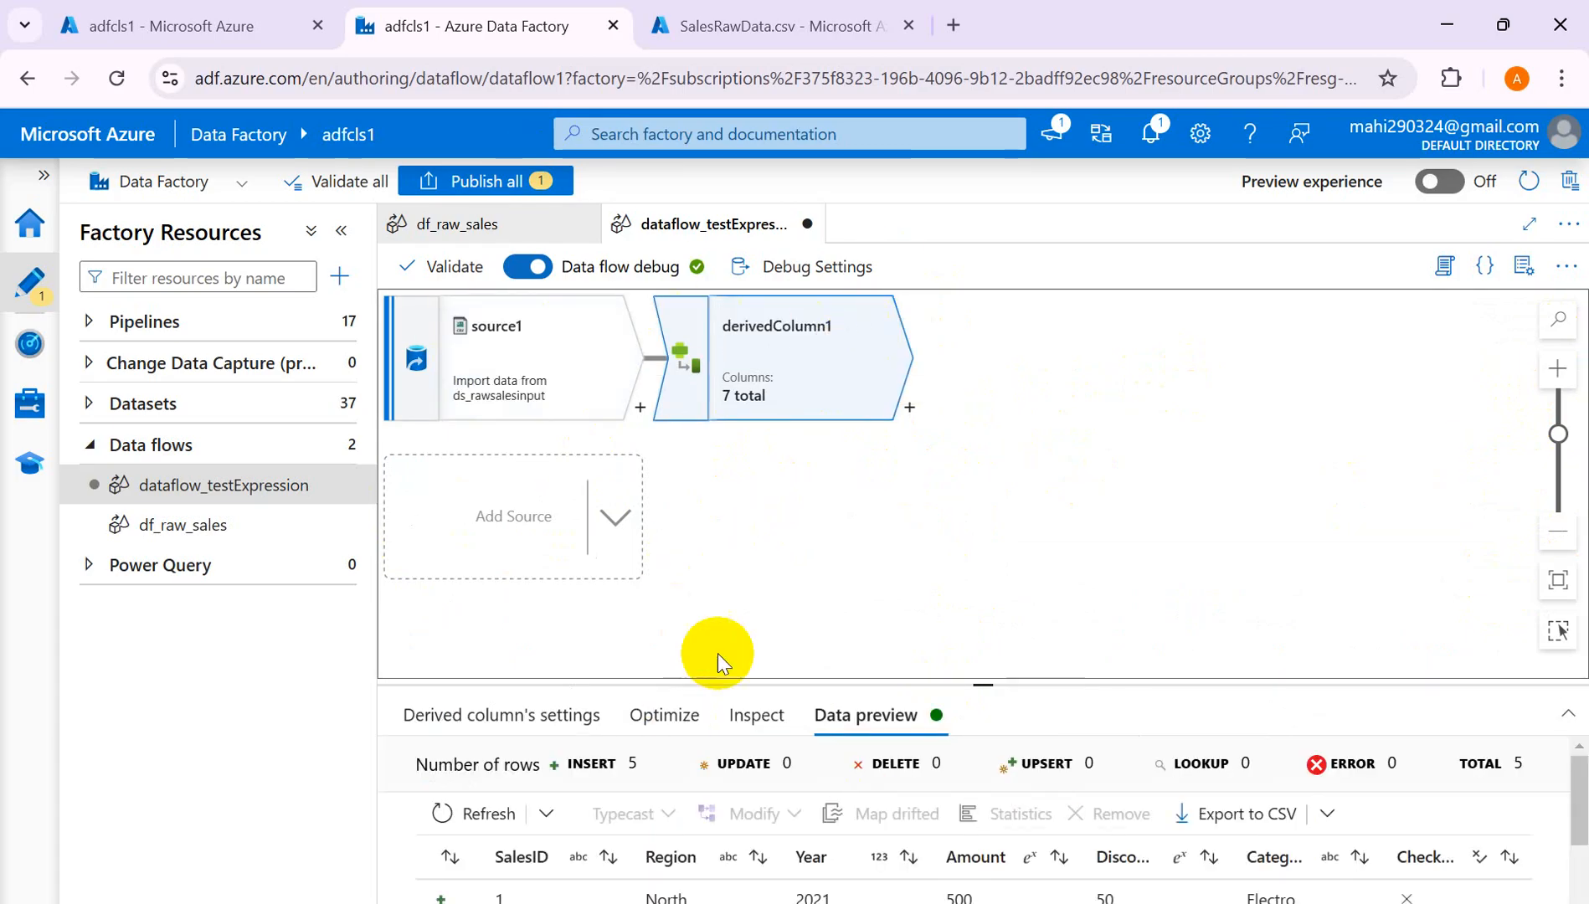
pyautogui.click(531, 713)
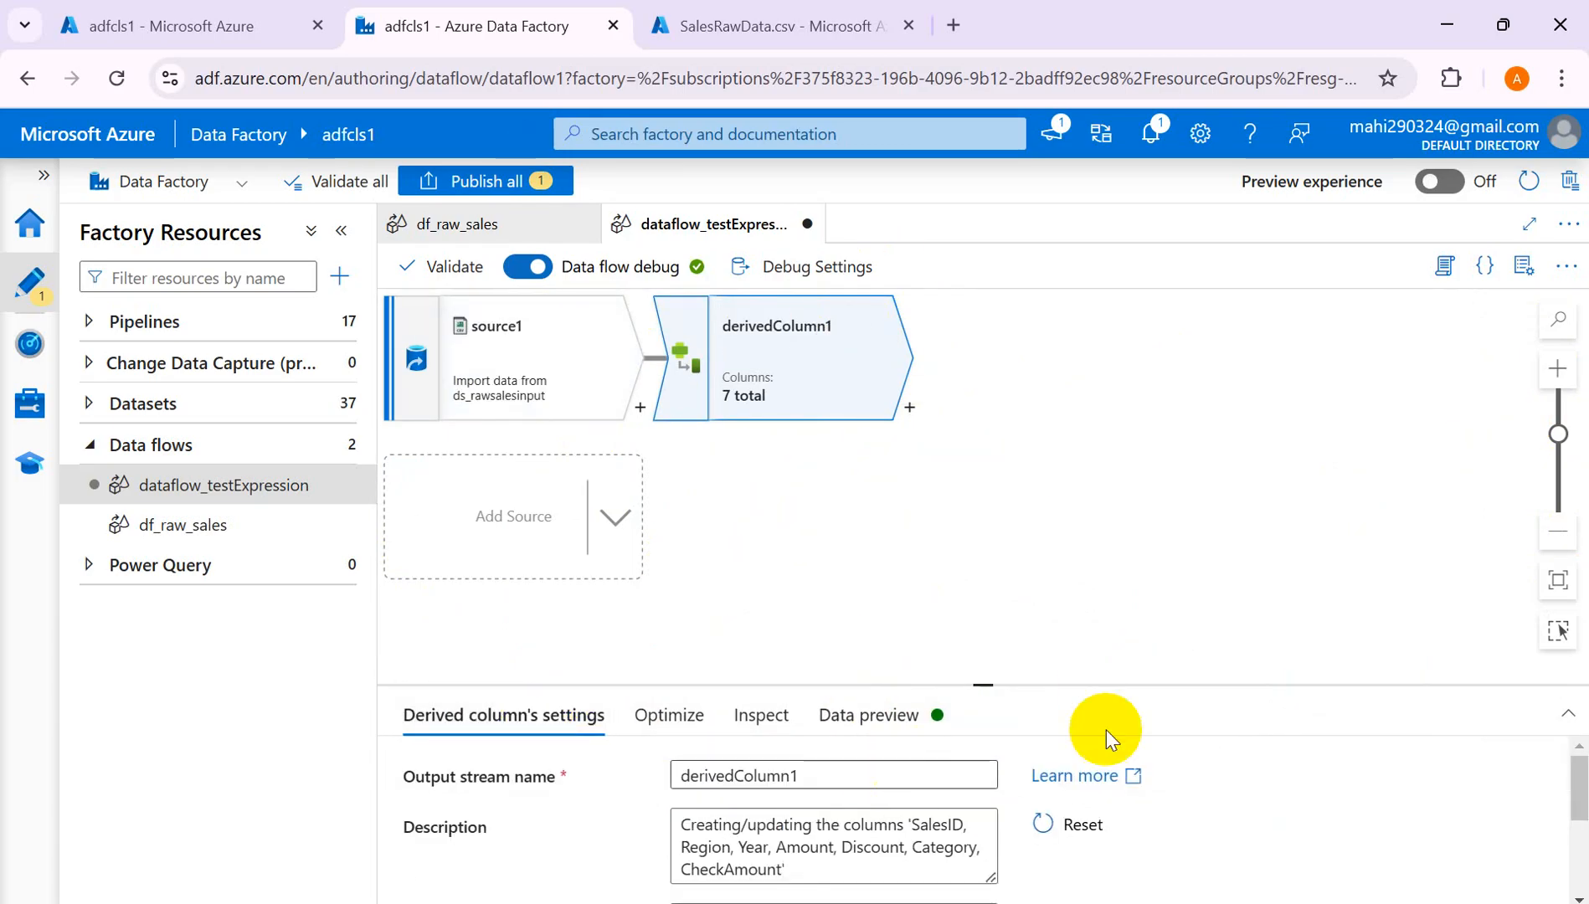
pyautogui.scroll(-3, 1106, 730)
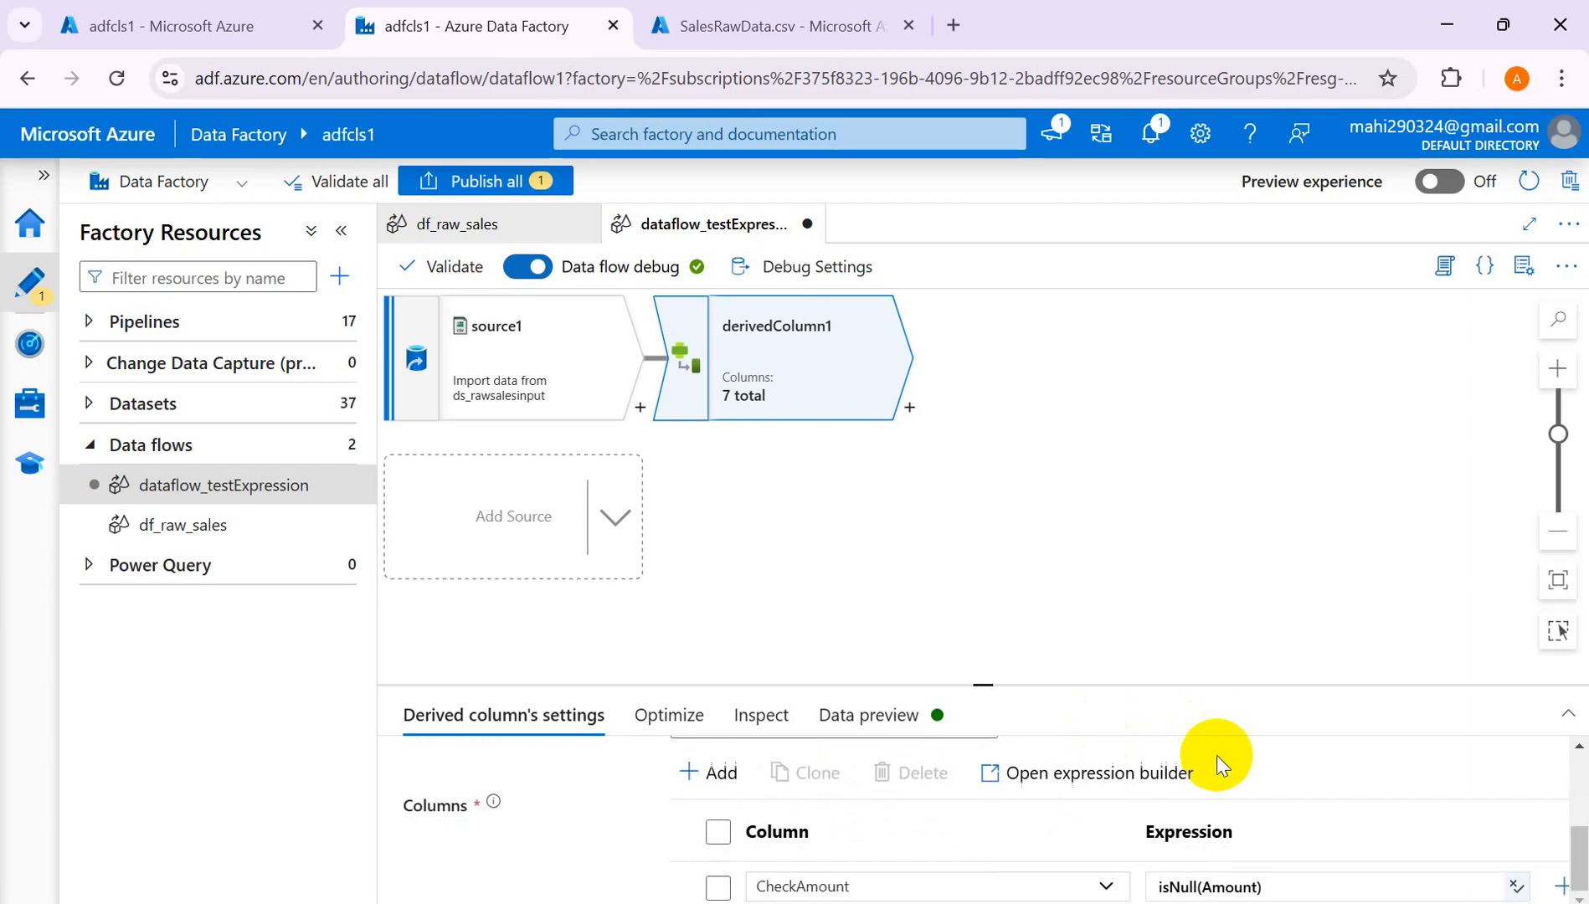
pyautogui.click(1281, 888)
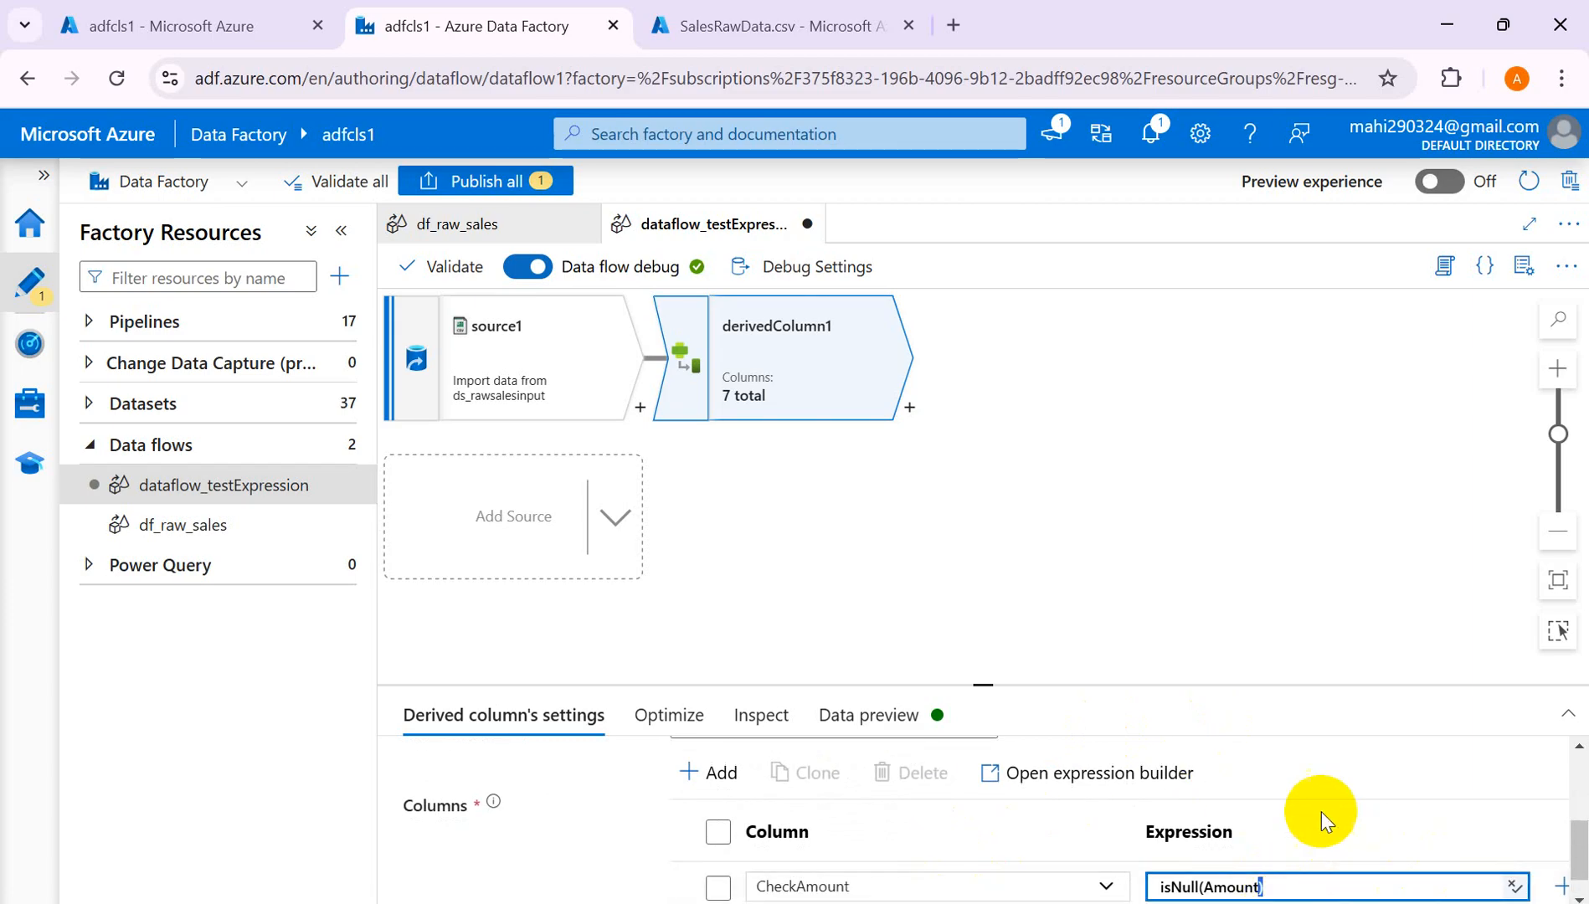
pyautogui.moveTo(983, 680); pyautogui.dragTo(1047, 536)
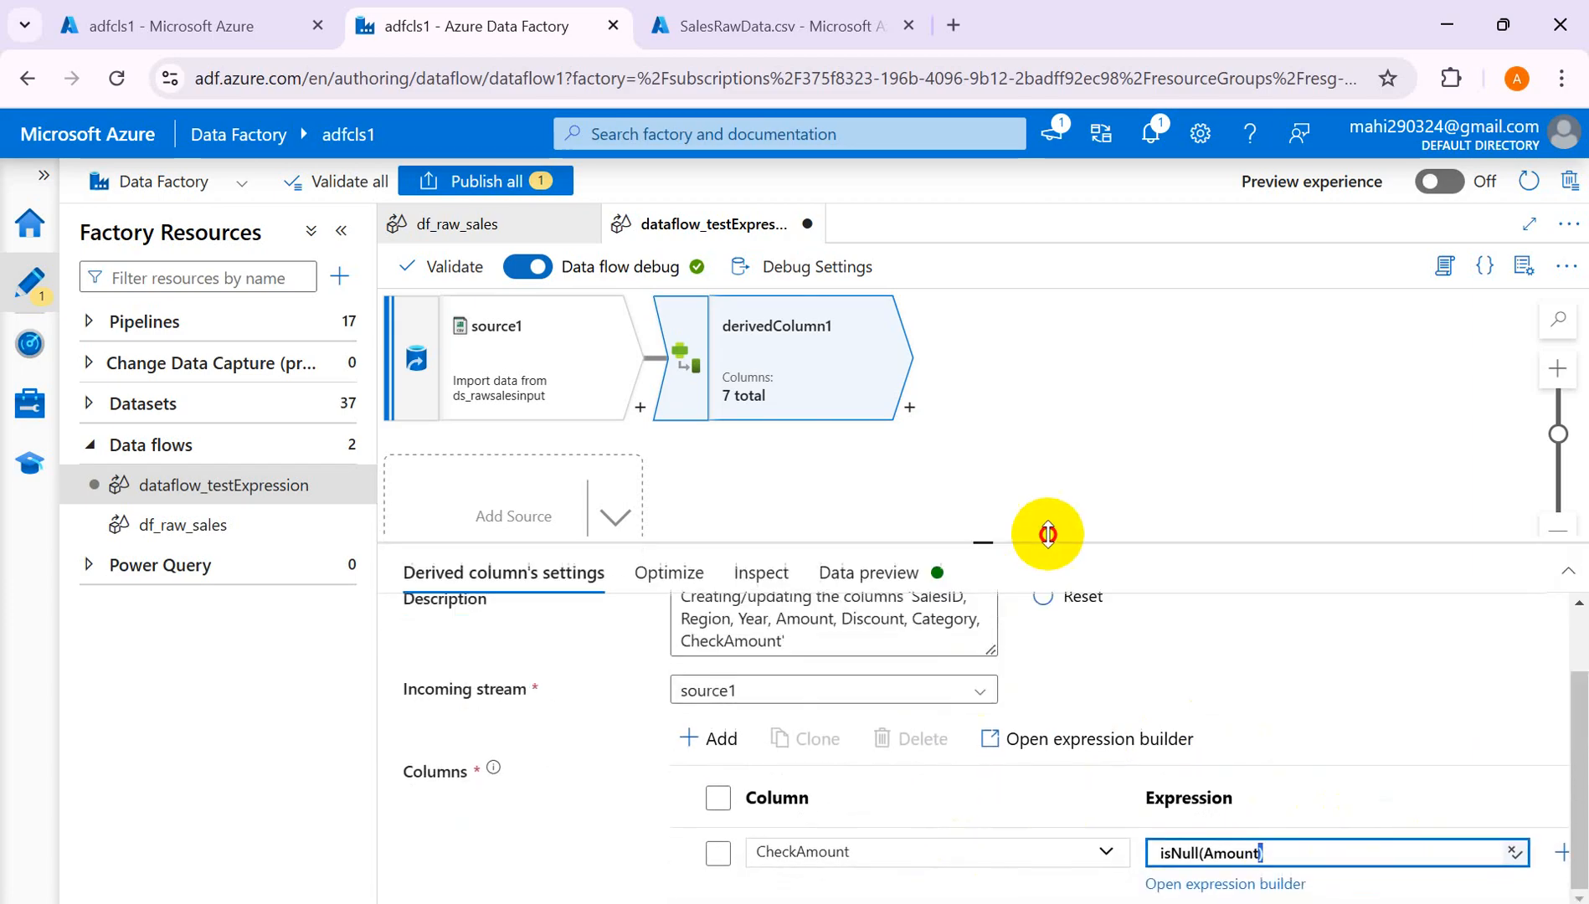
pyautogui.click(1189, 888)
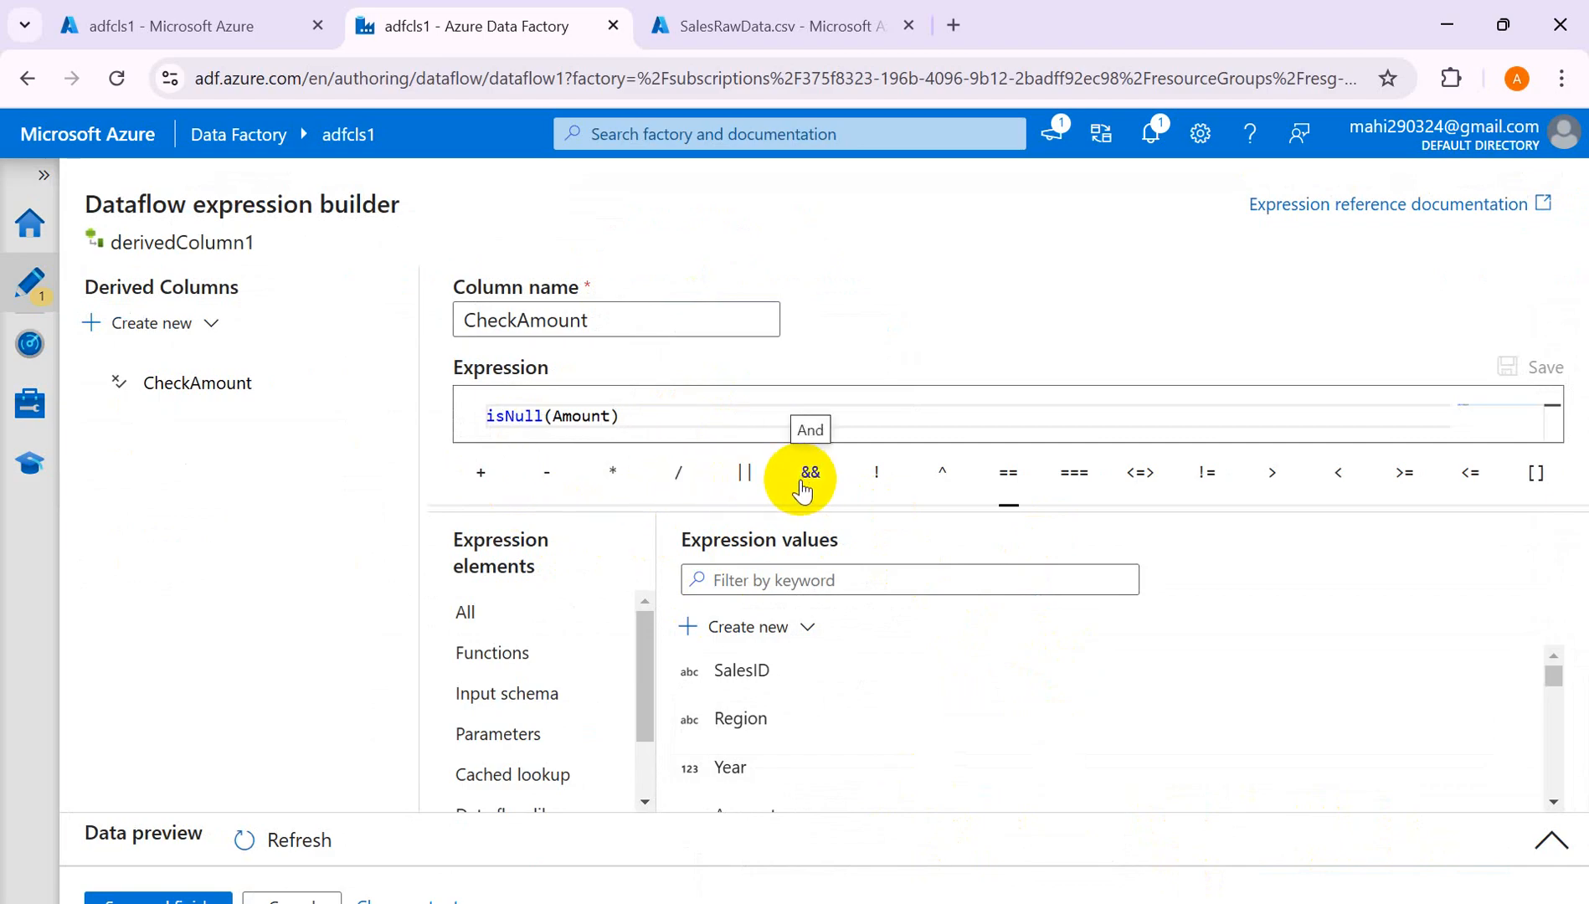
# Extend the CheckAmount expression to isNull(Amount)||isNull(Discount) and save it.
pyautogui.click(742, 482)
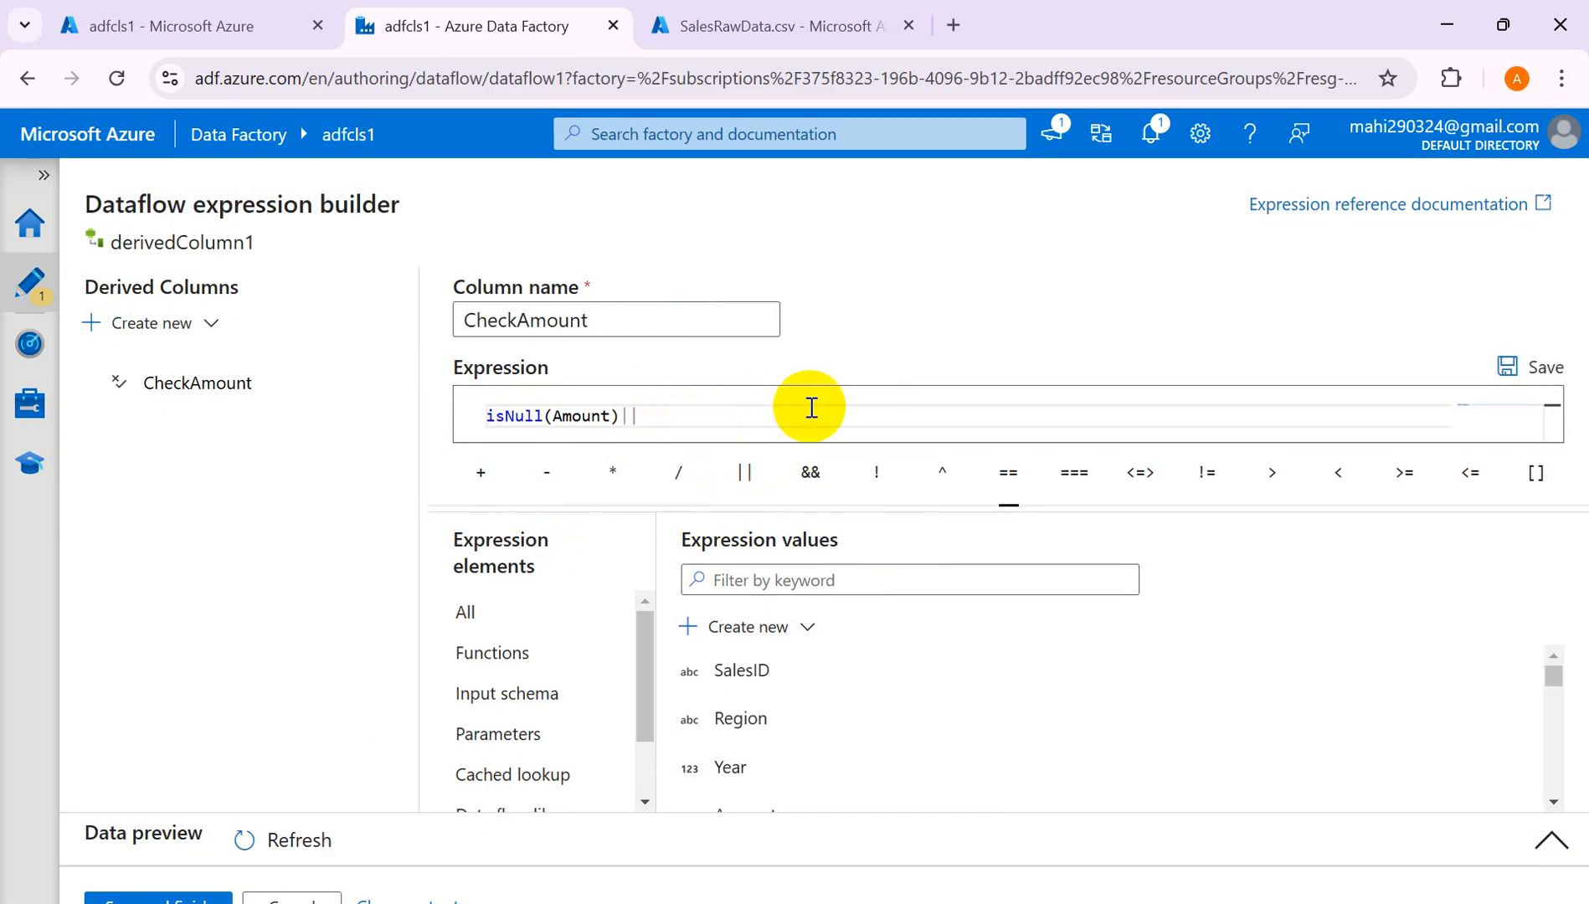
pyautogui.write('isnu')
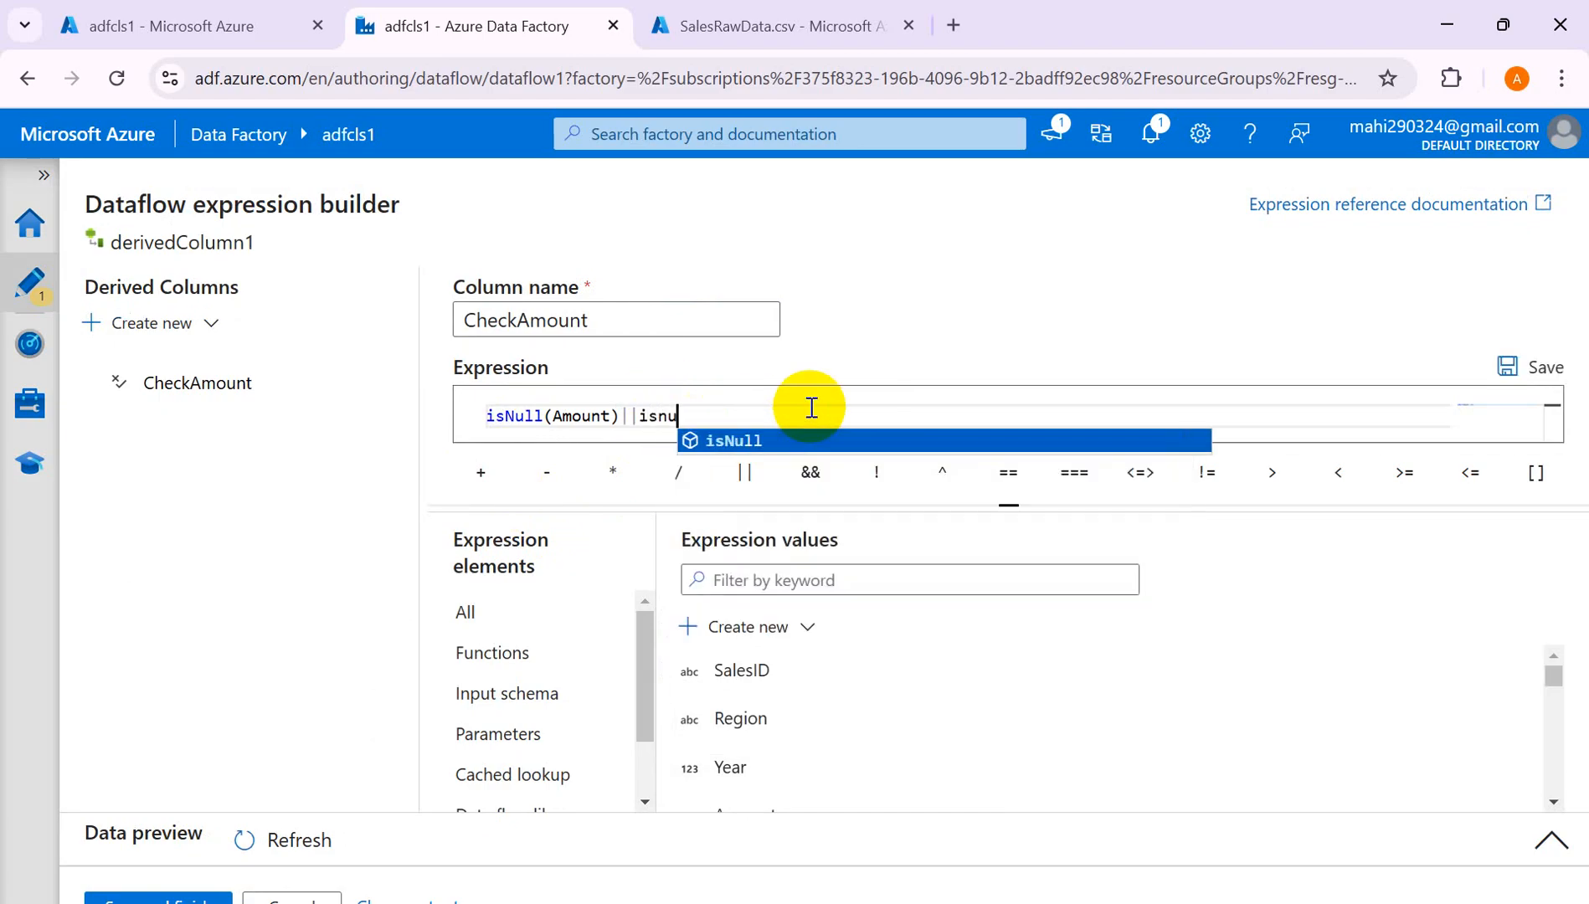
pyautogui.write('ll')
pyautogui.press('Return')
pyautogui.press('BackSpace')
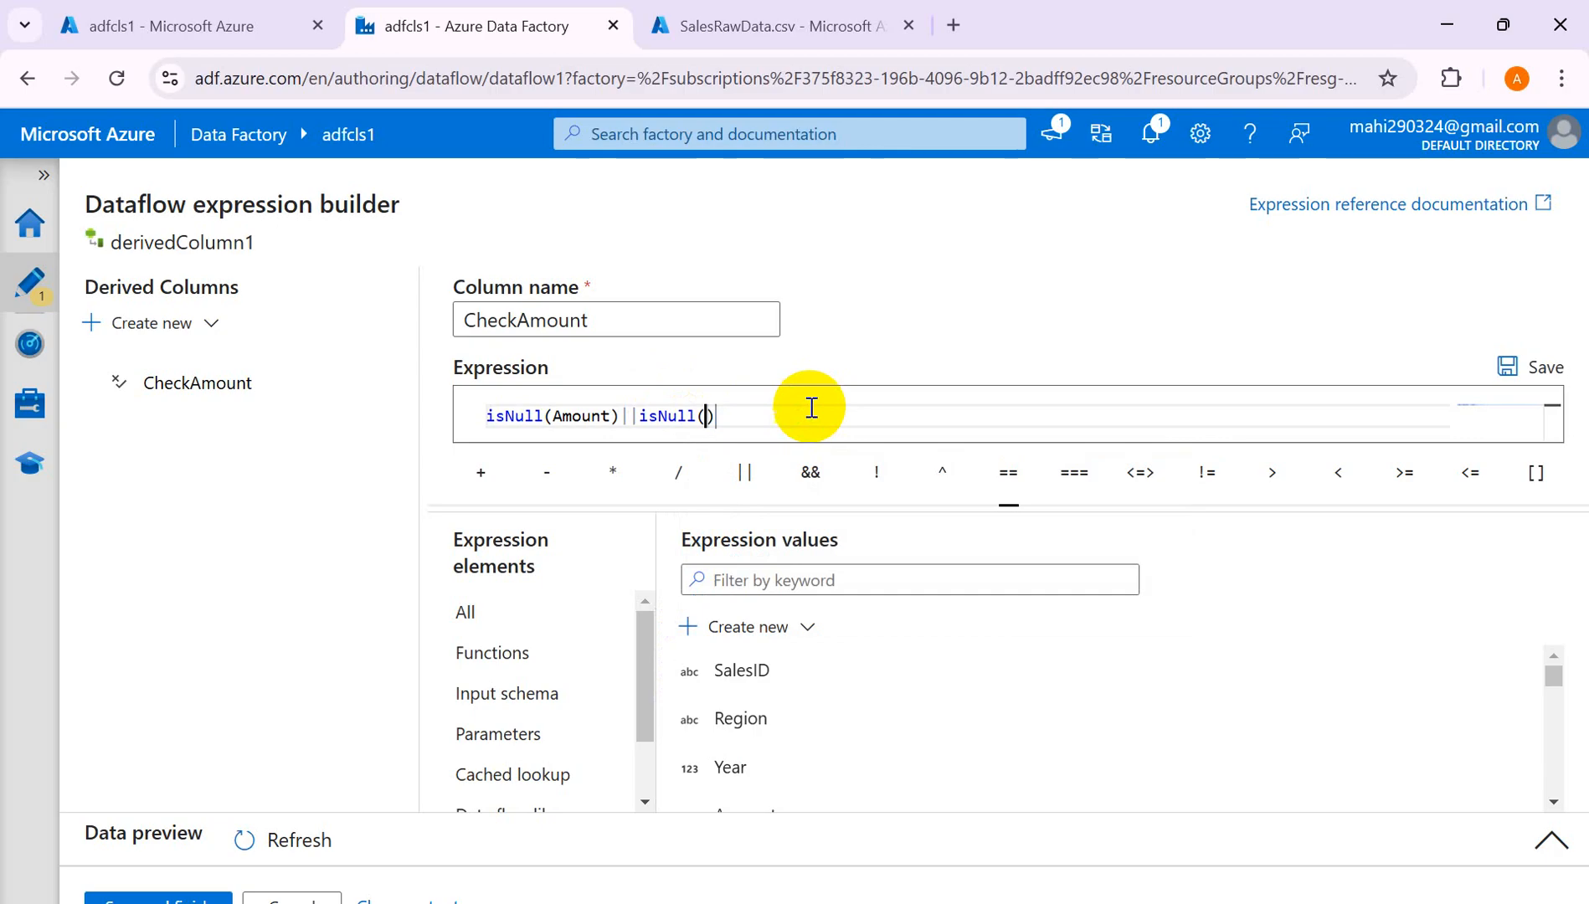
pyautogui.scroll(-4, 898, 781)
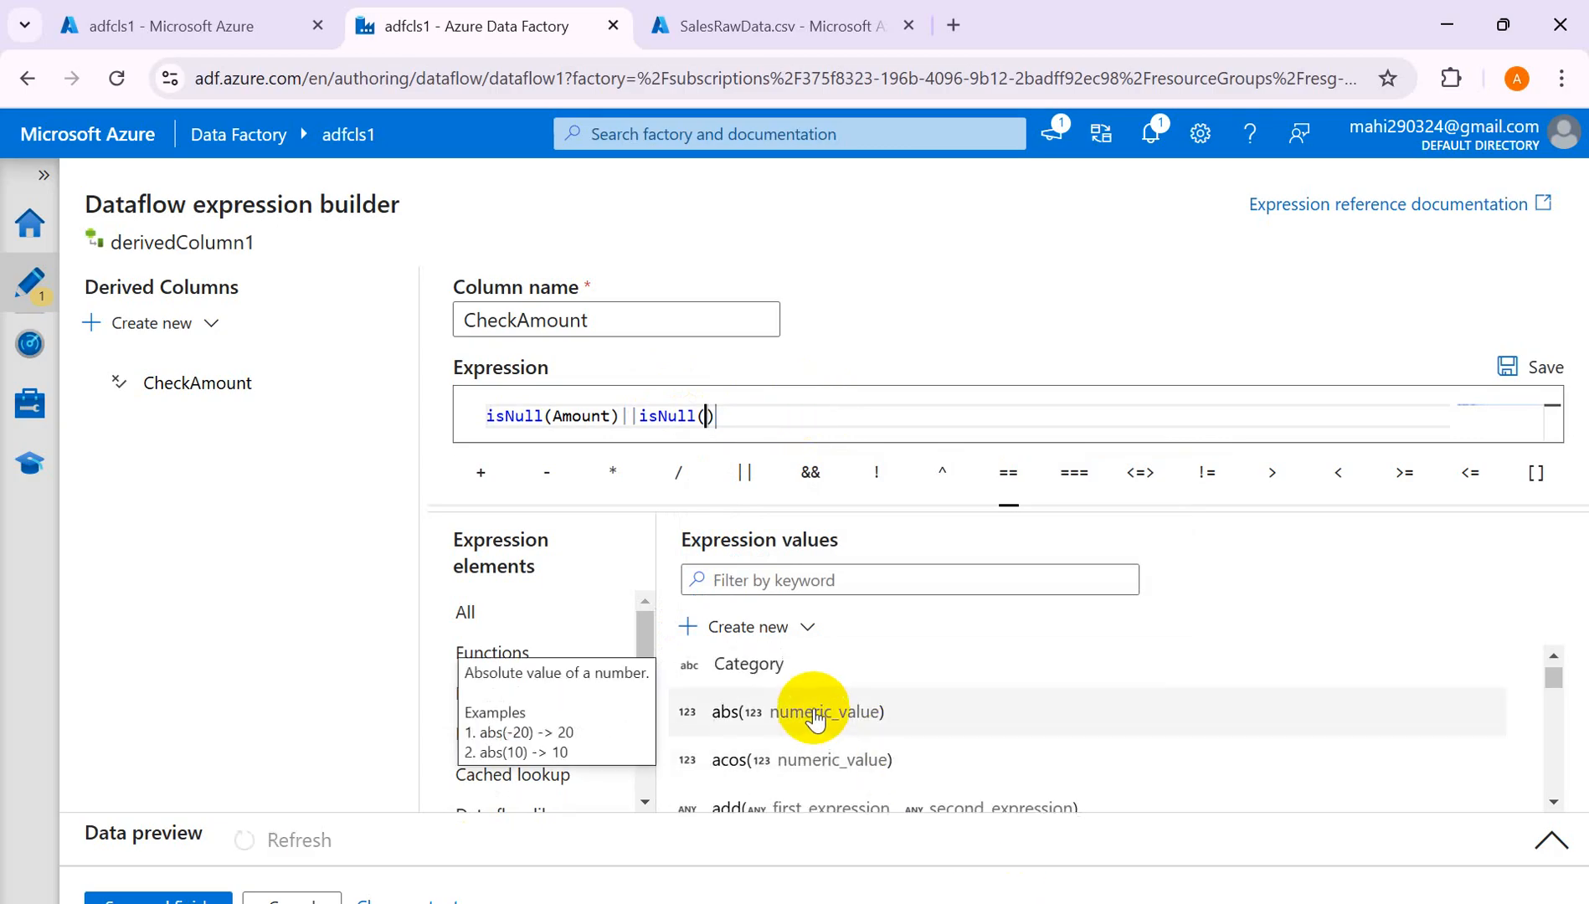
pyautogui.scroll(2, 814, 722)
pyautogui.click(762, 741)
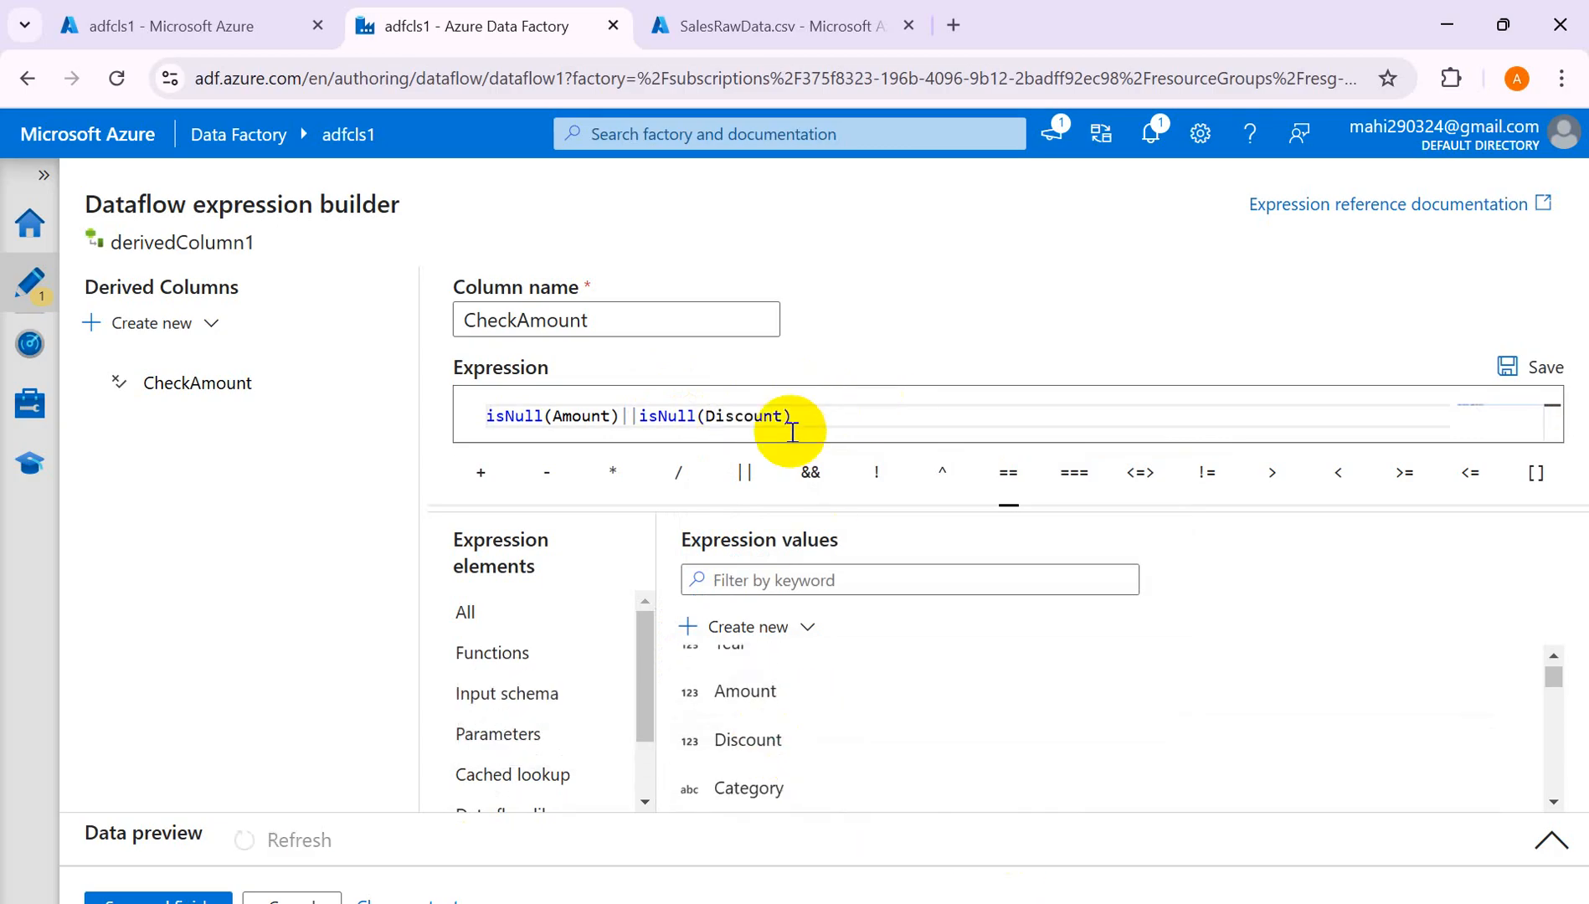
pyautogui.click(1512, 367)
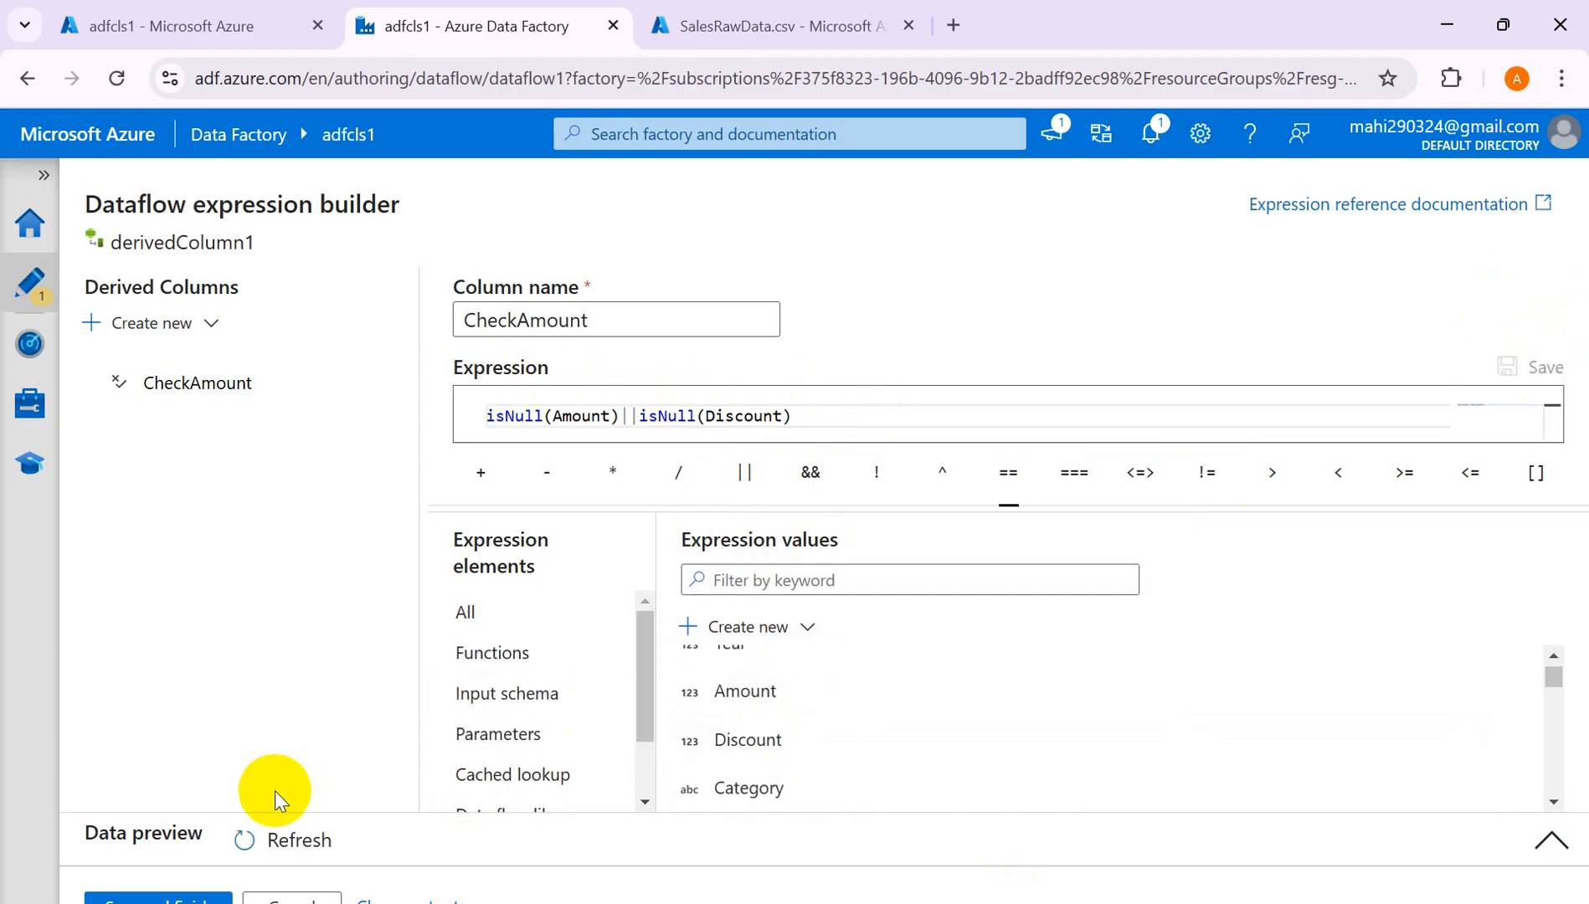
# Refresh the expression's data preview and compare the CheckAmount output with the Amount and Discount values in each row.
pyautogui.click(276, 847)
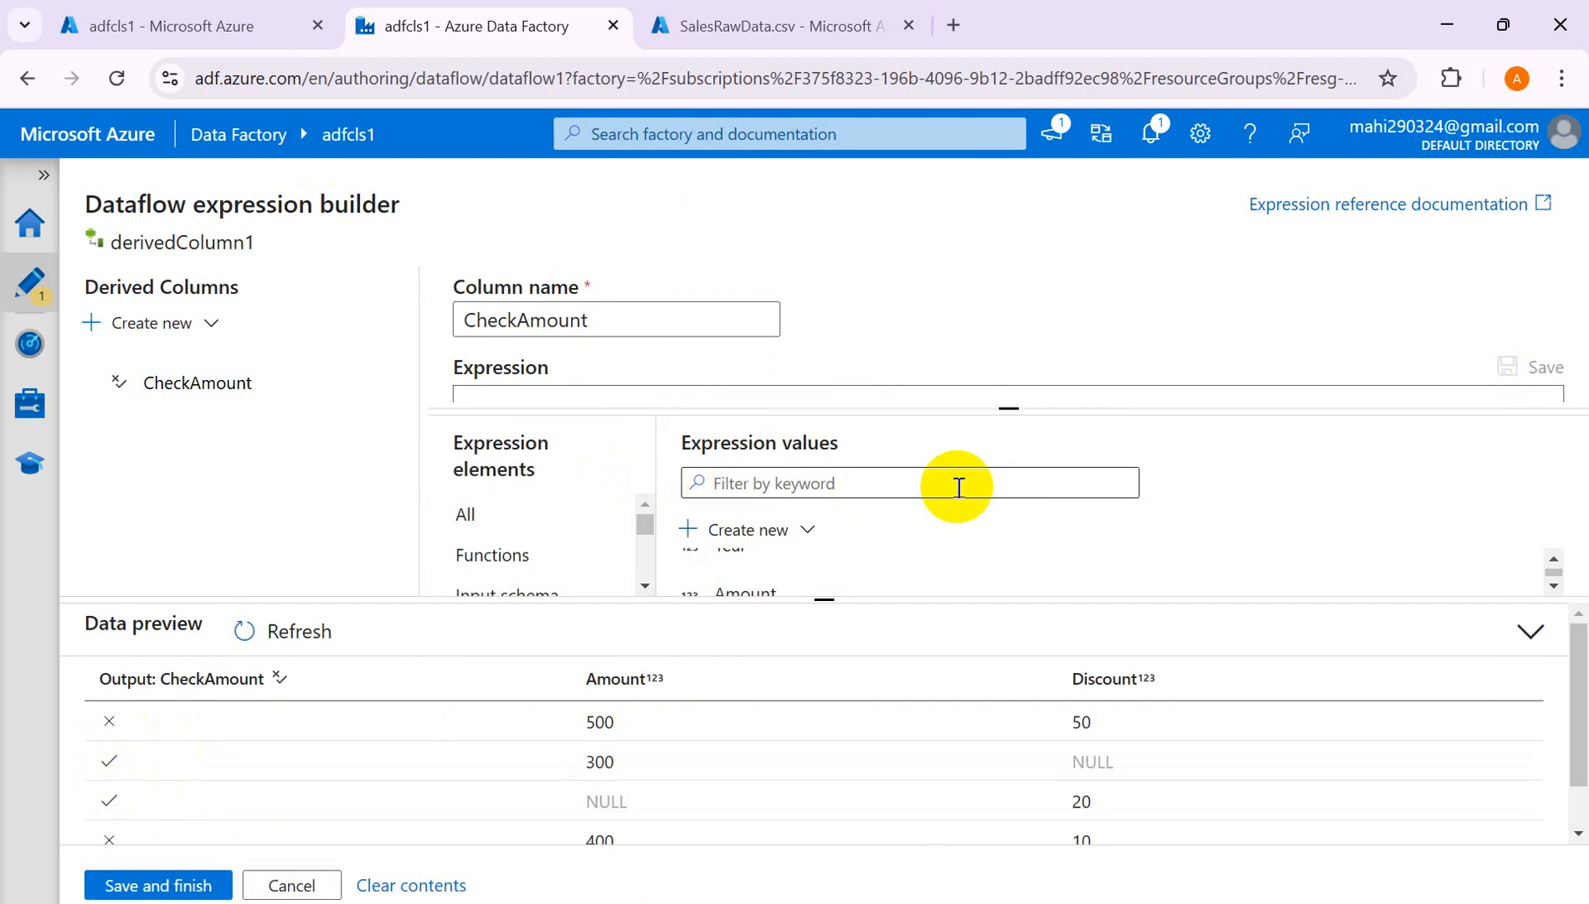
pyautogui.moveTo(1007, 409); pyautogui.dragTo(1007, 518)
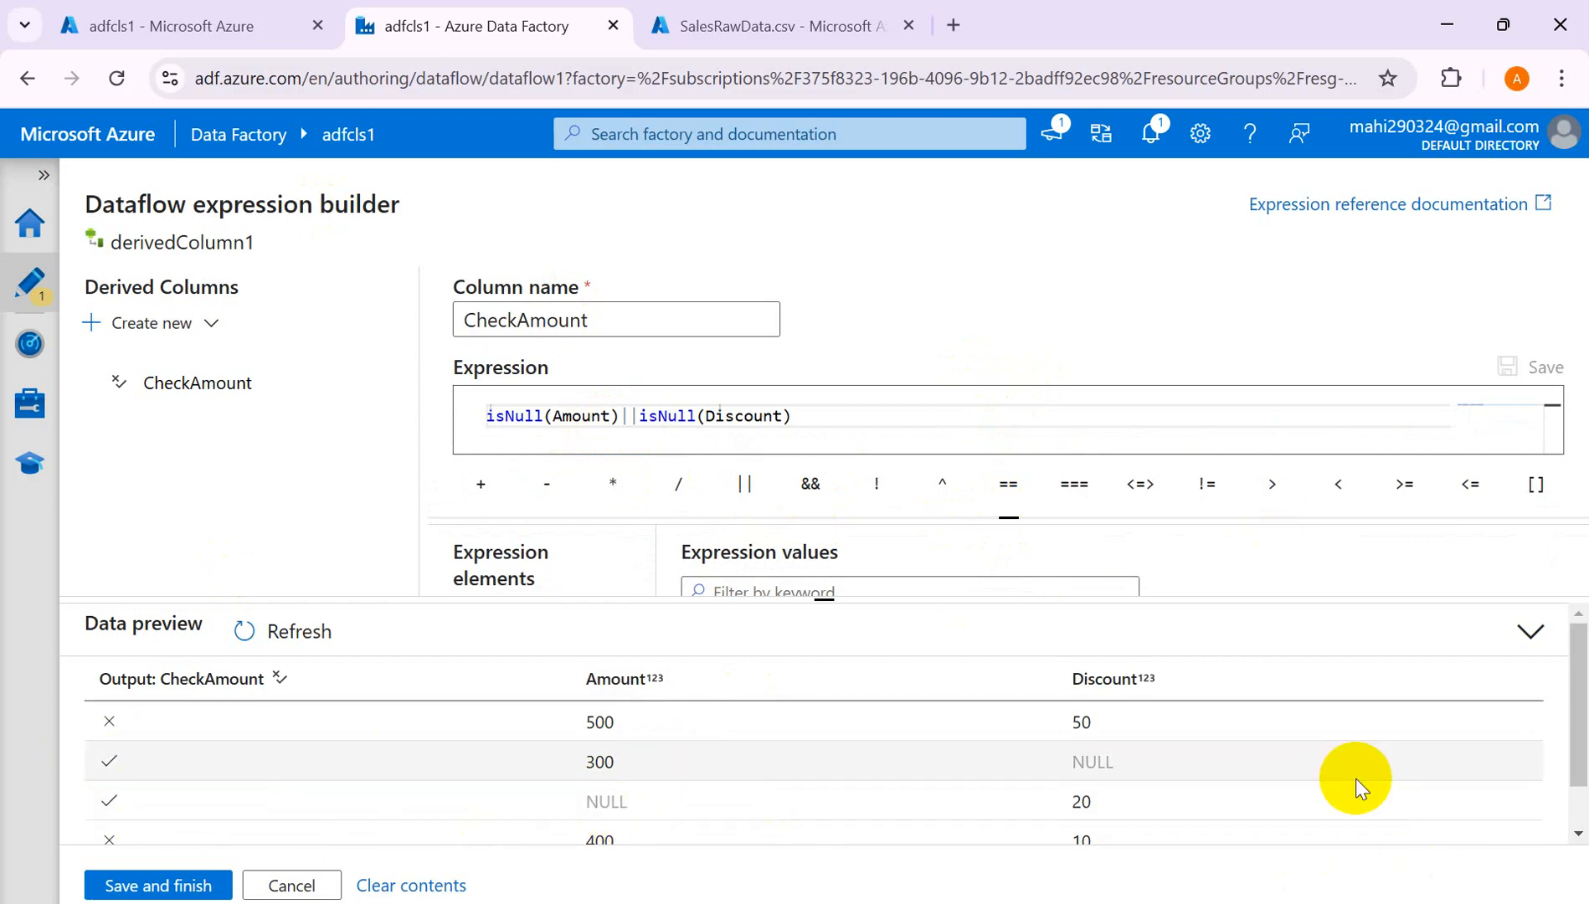
pyautogui.scroll(-1, 1219, 789)
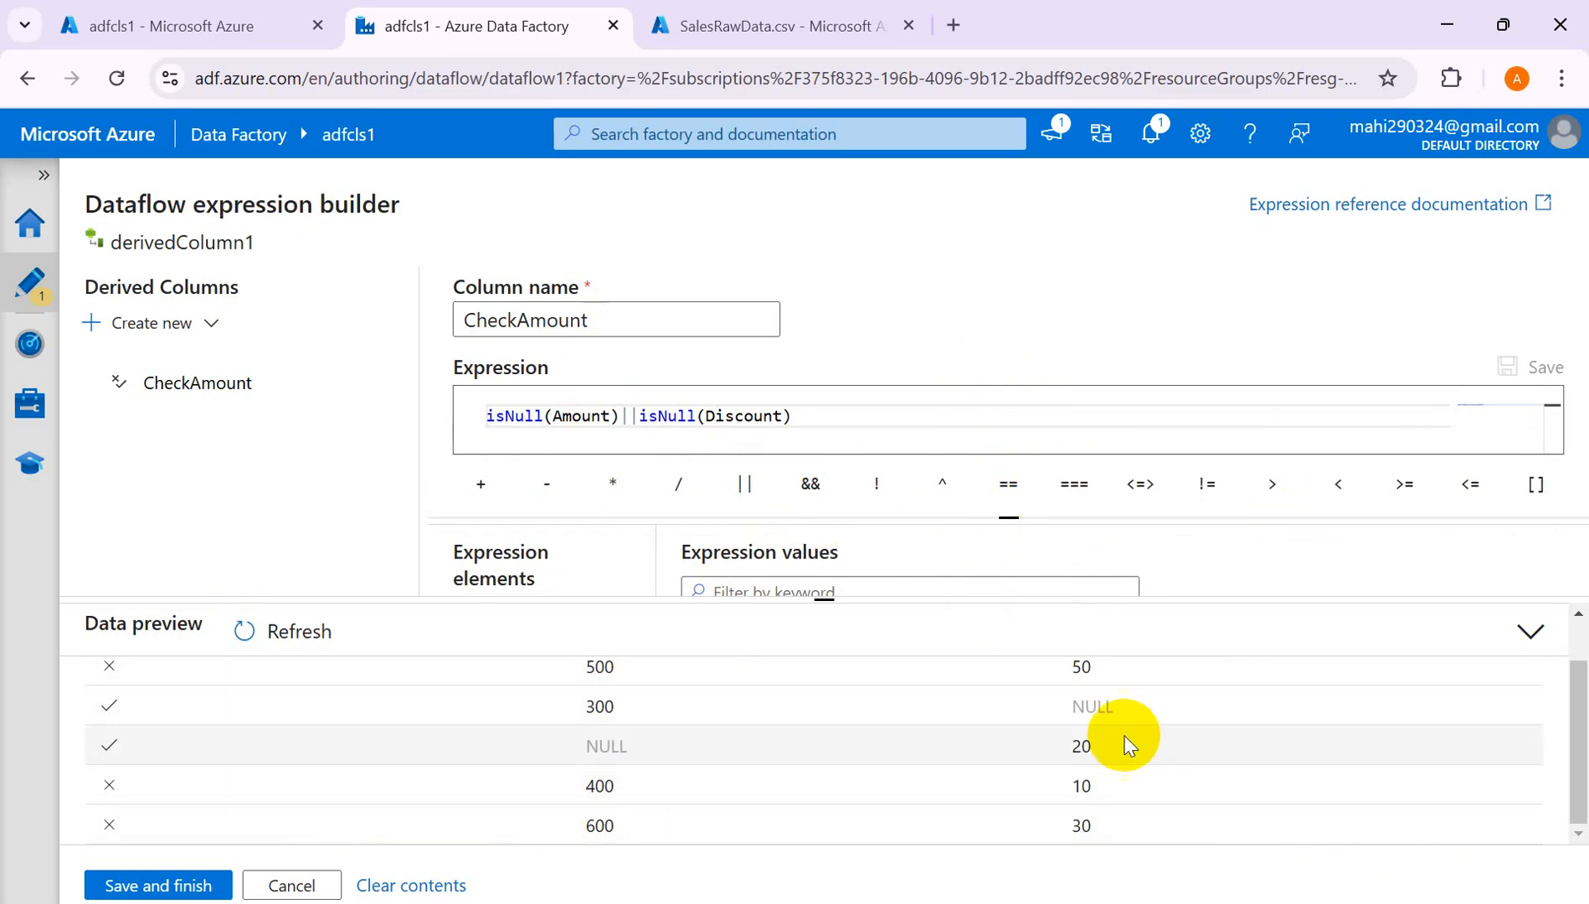
pyautogui.scroll(1, 1063, 777)
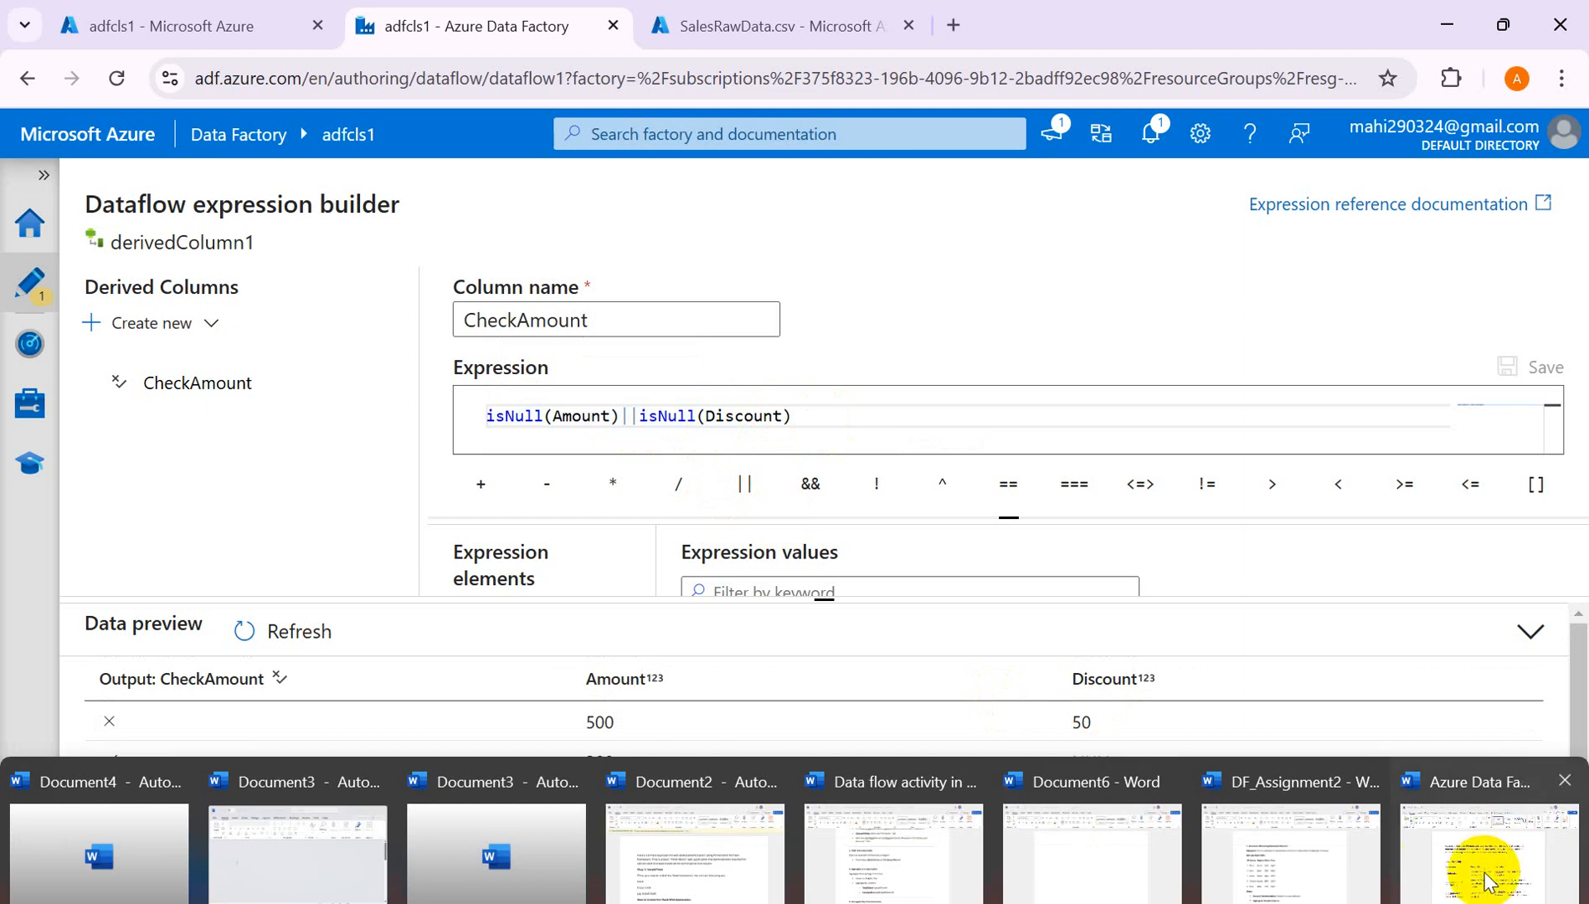
# Switch to the Azure Data Factory expressions document in Word, review the coalesce syntax and example, and return to the expression builder.
pyautogui.click(1483, 871)
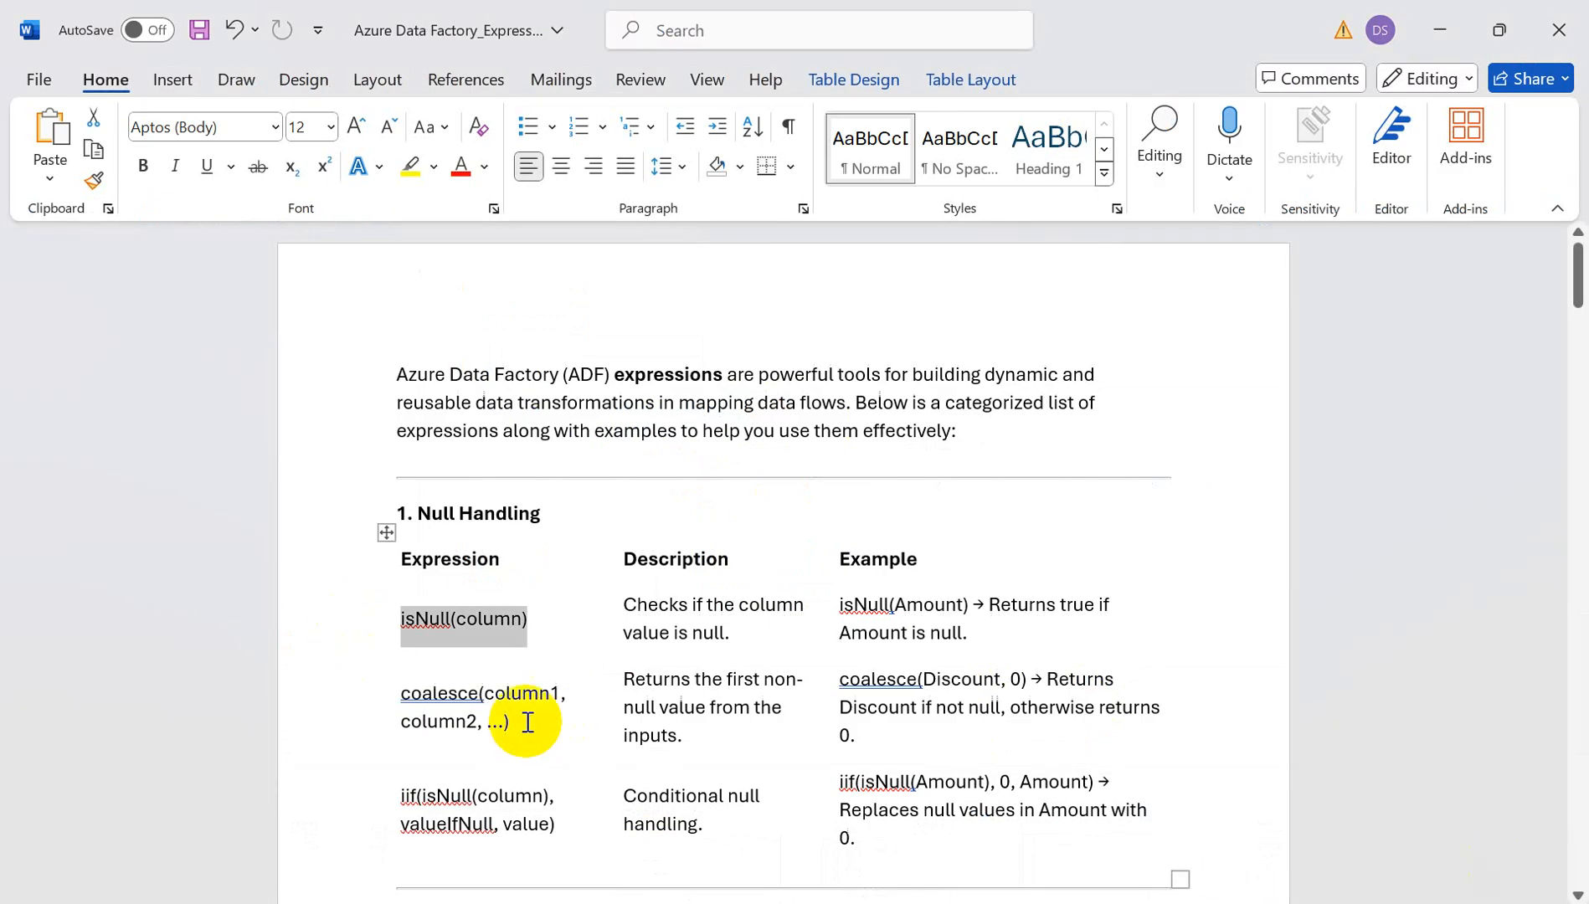
pyautogui.doubleClick(417, 697)
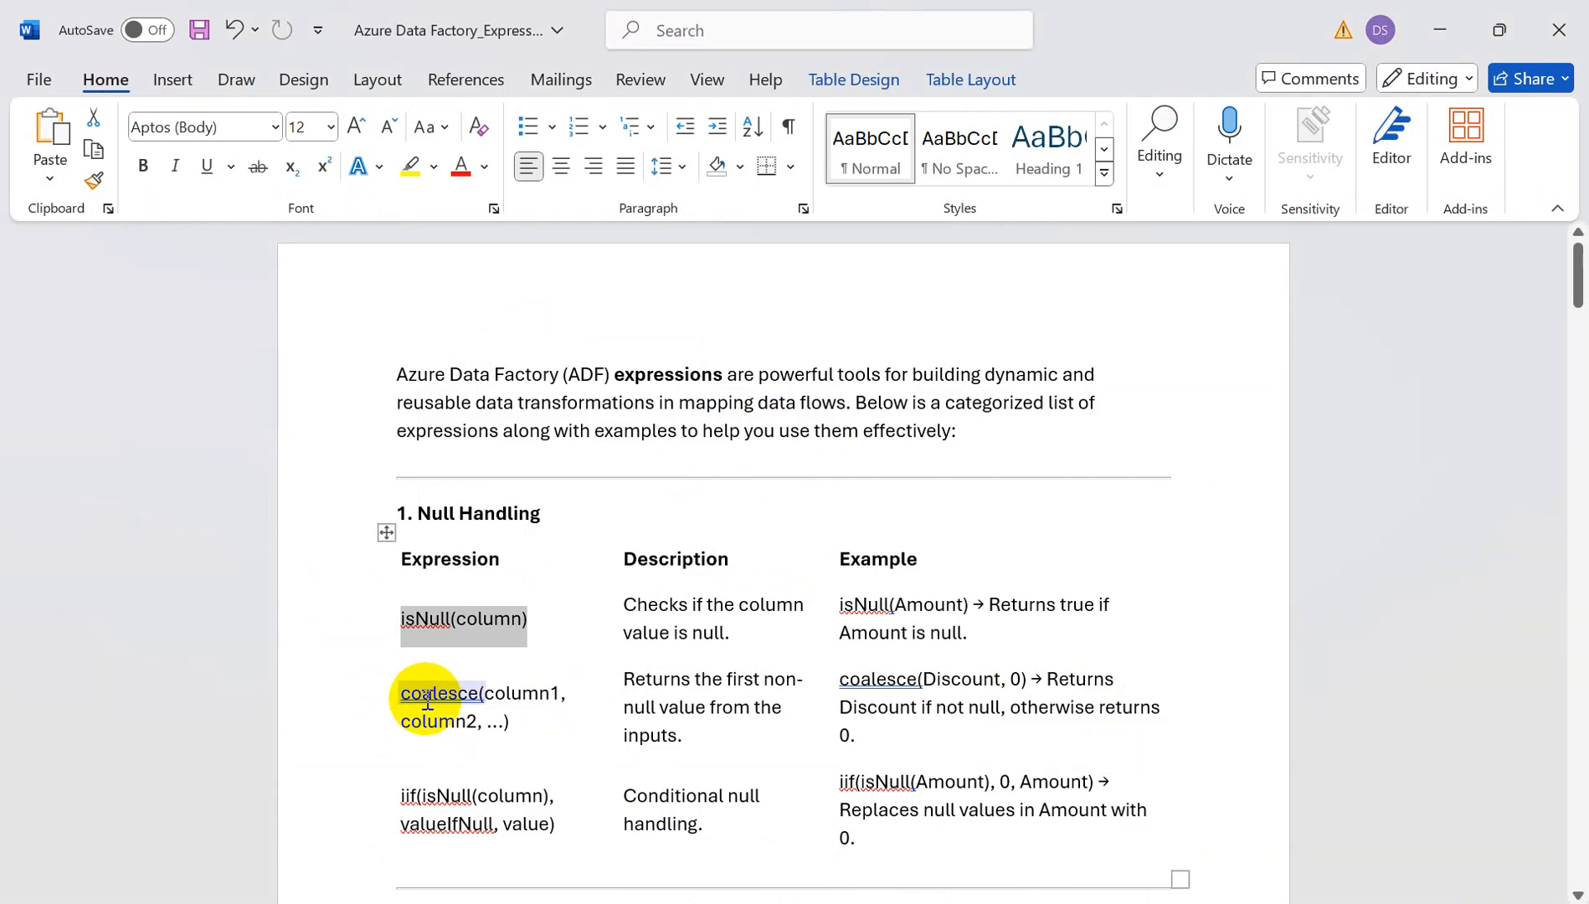
pyautogui.click(1032, 678)
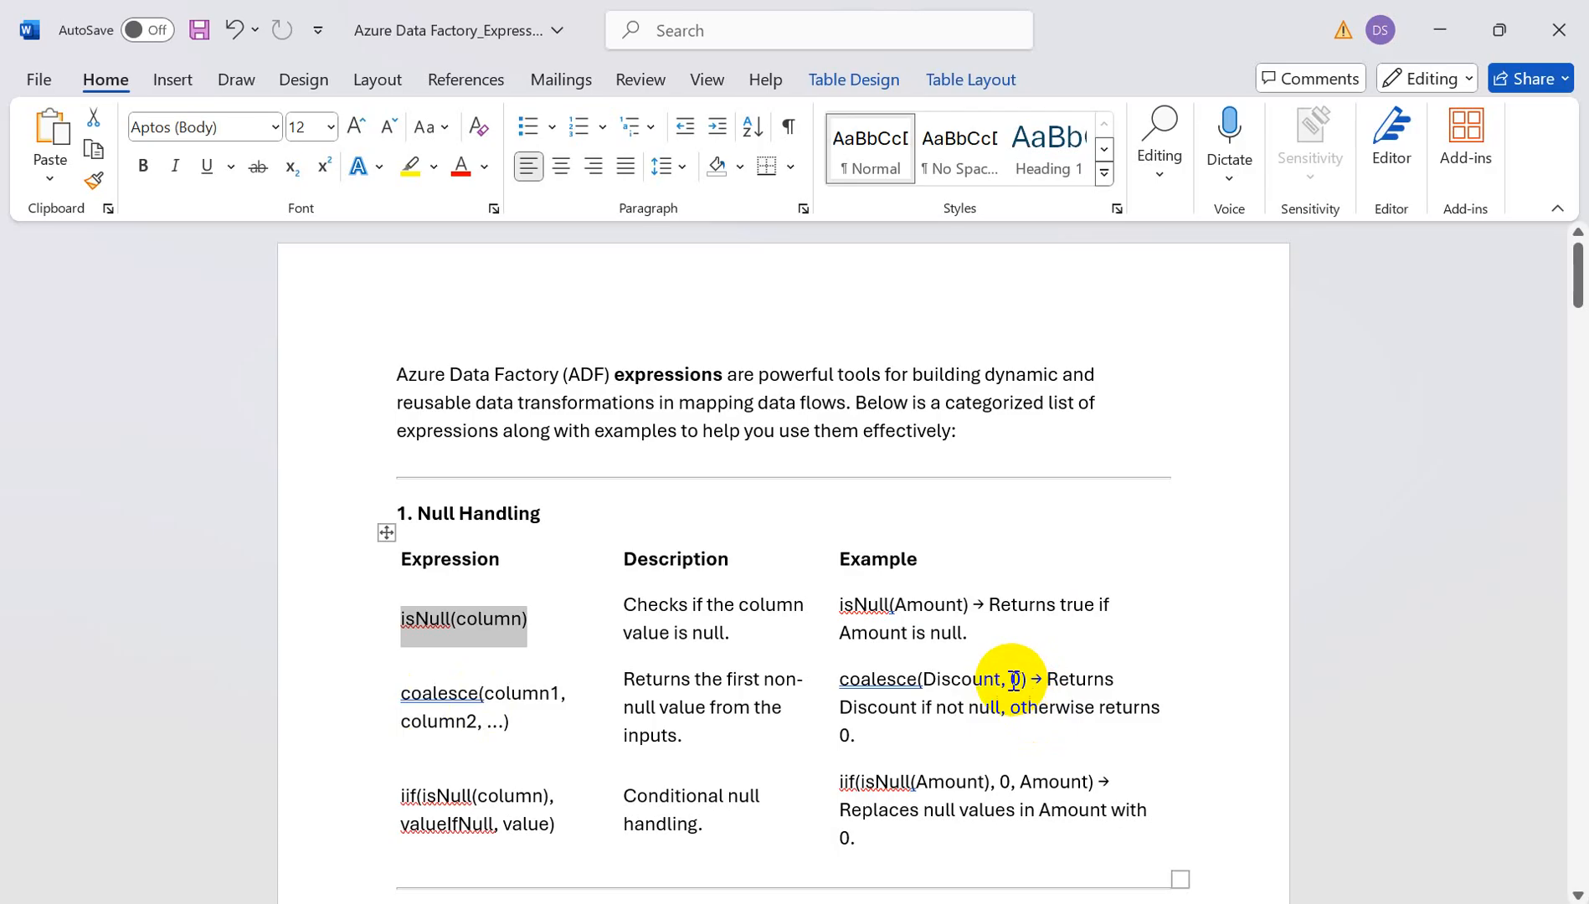
pyautogui.moveTo(519, 730); pyautogui.dragTo(382, 691)
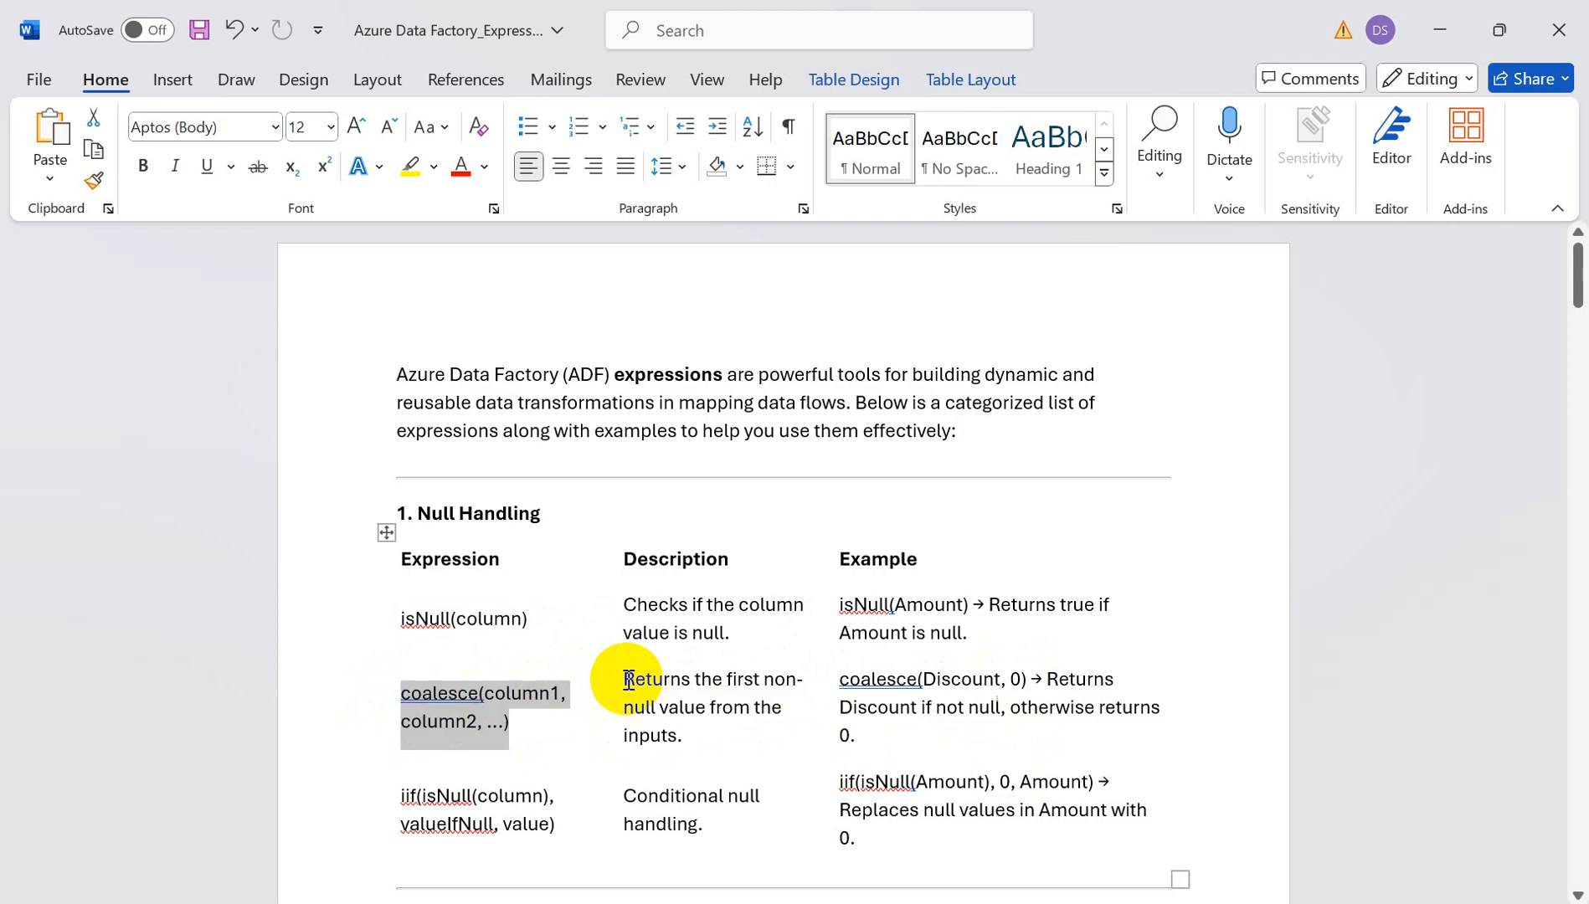
pyautogui.click(628, 680)
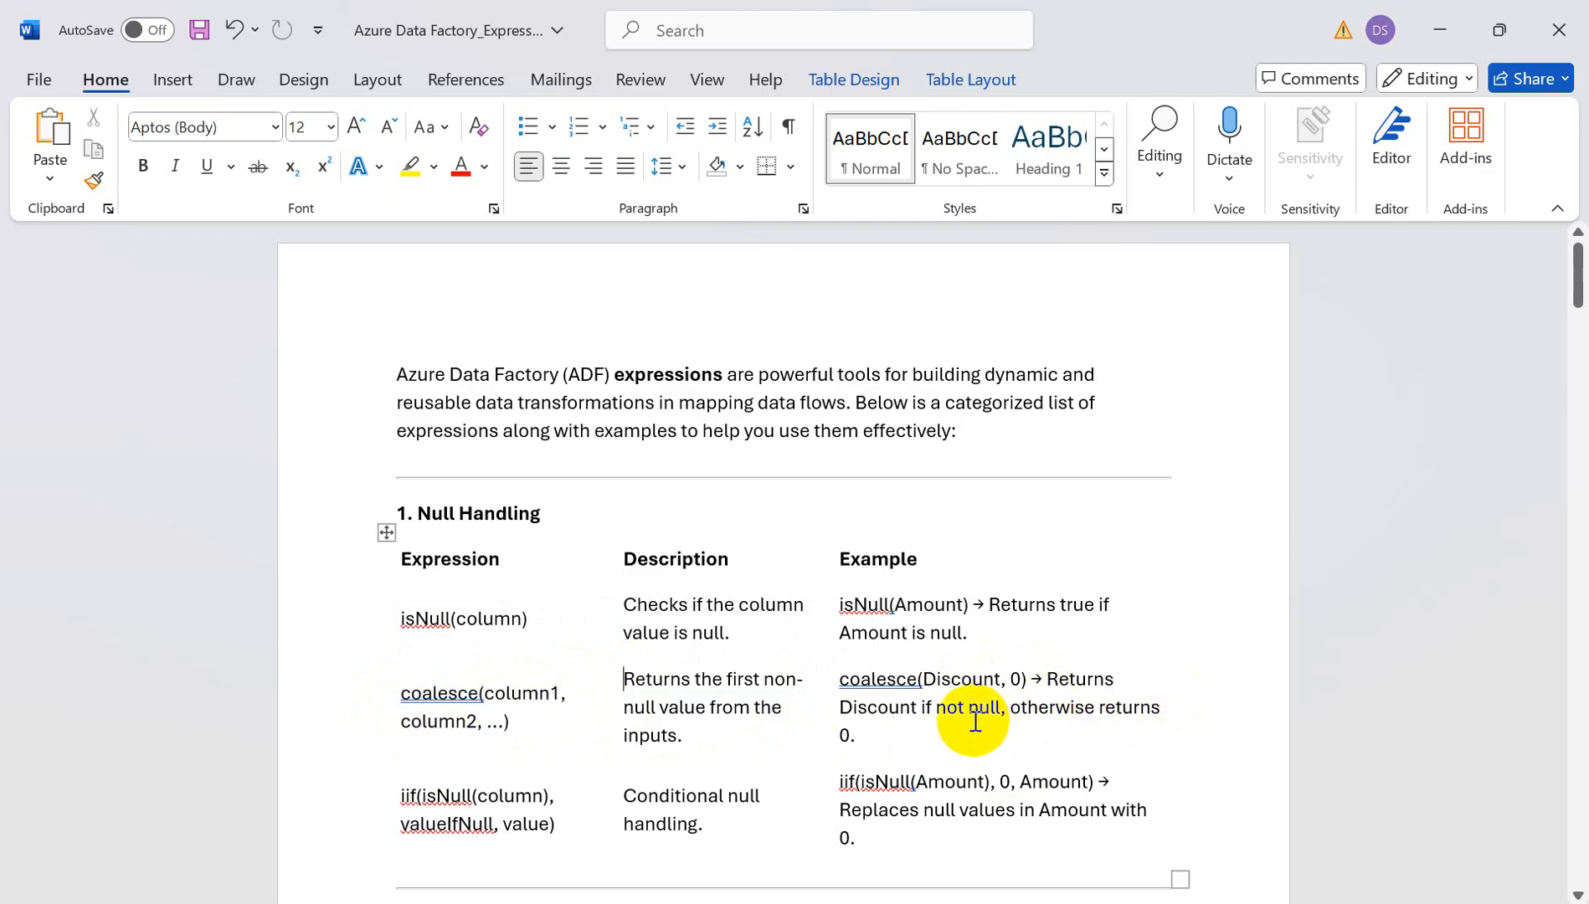
pyautogui.hotkey('alt', 'Tab')
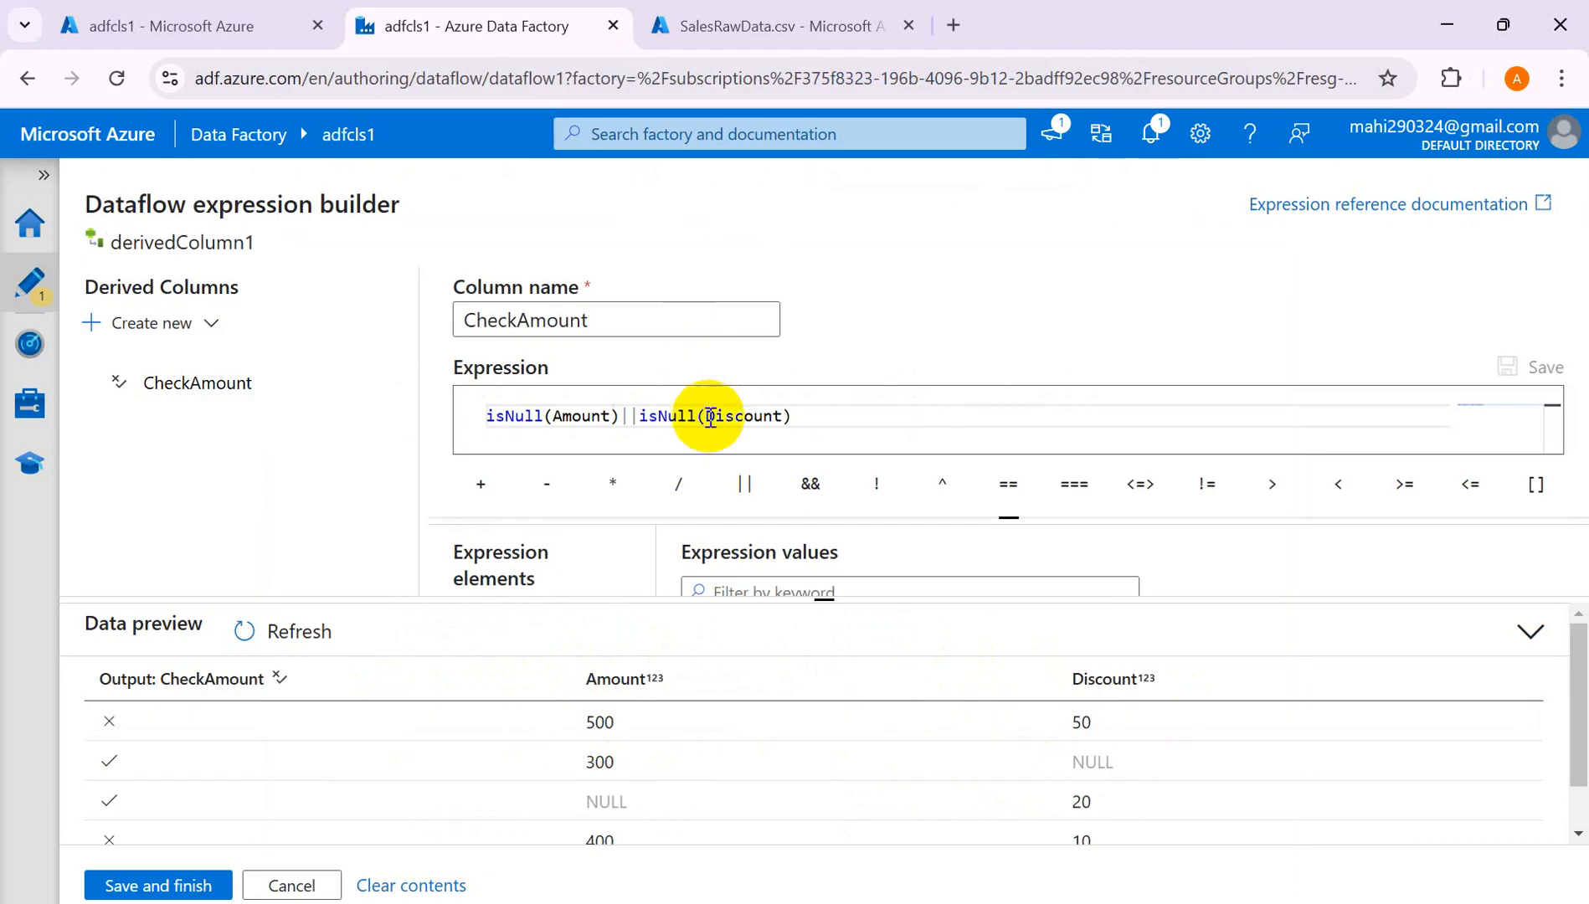
# Clear the CheckAmount expression and rename the derived column to NewAmount.
pyautogui.moveTo(831, 427); pyautogui.dragTo(409, 430)
pyautogui.press('BackSpace')
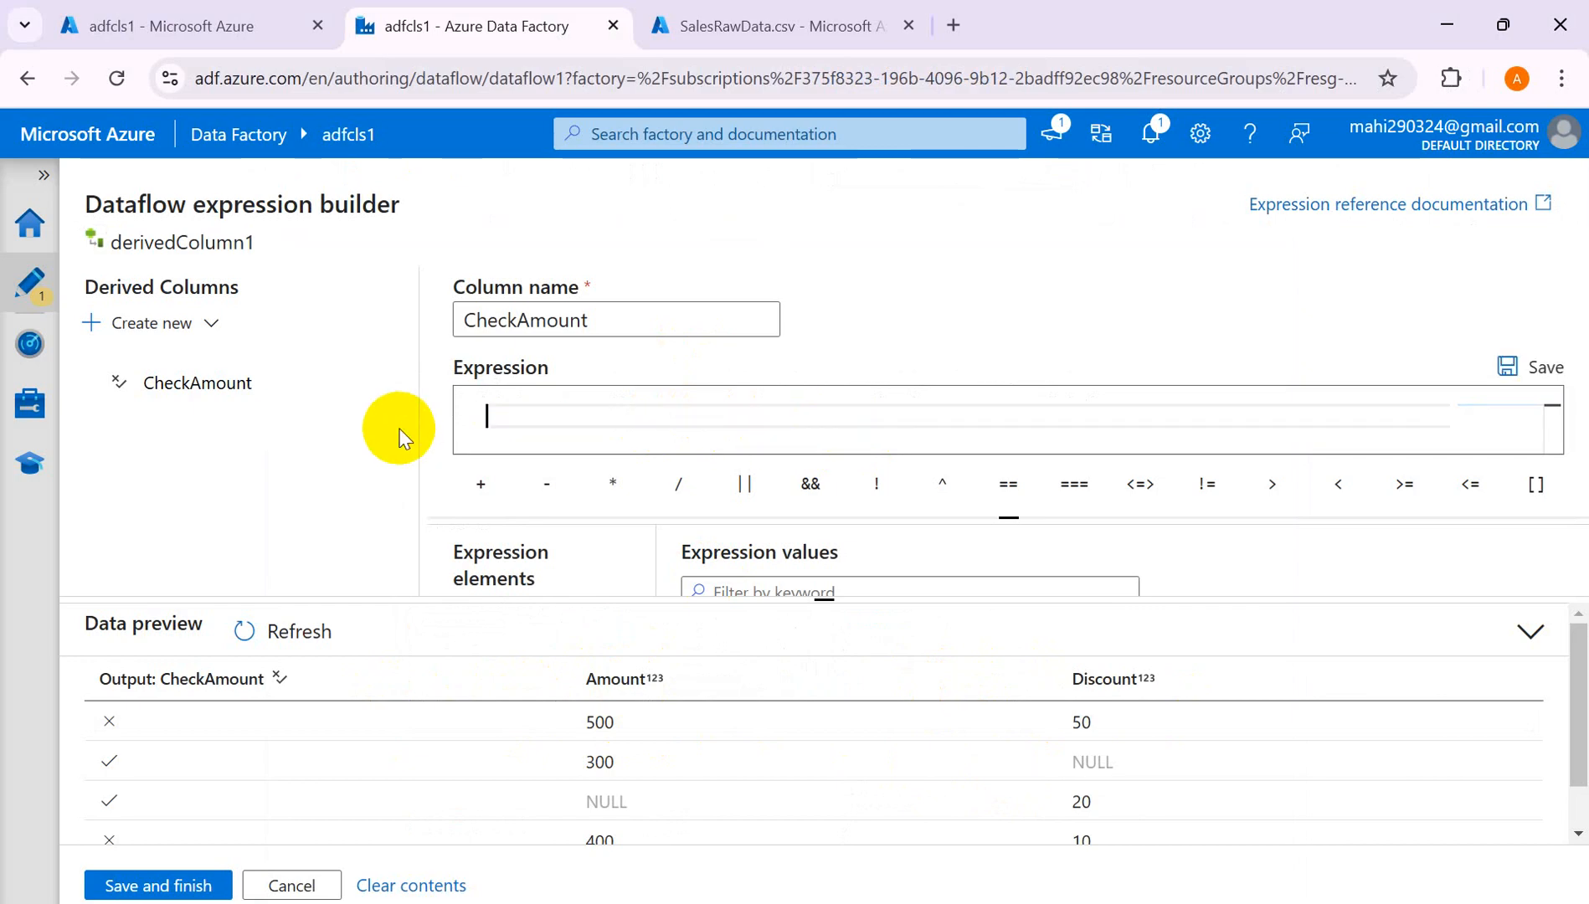
pyautogui.click(604, 322)
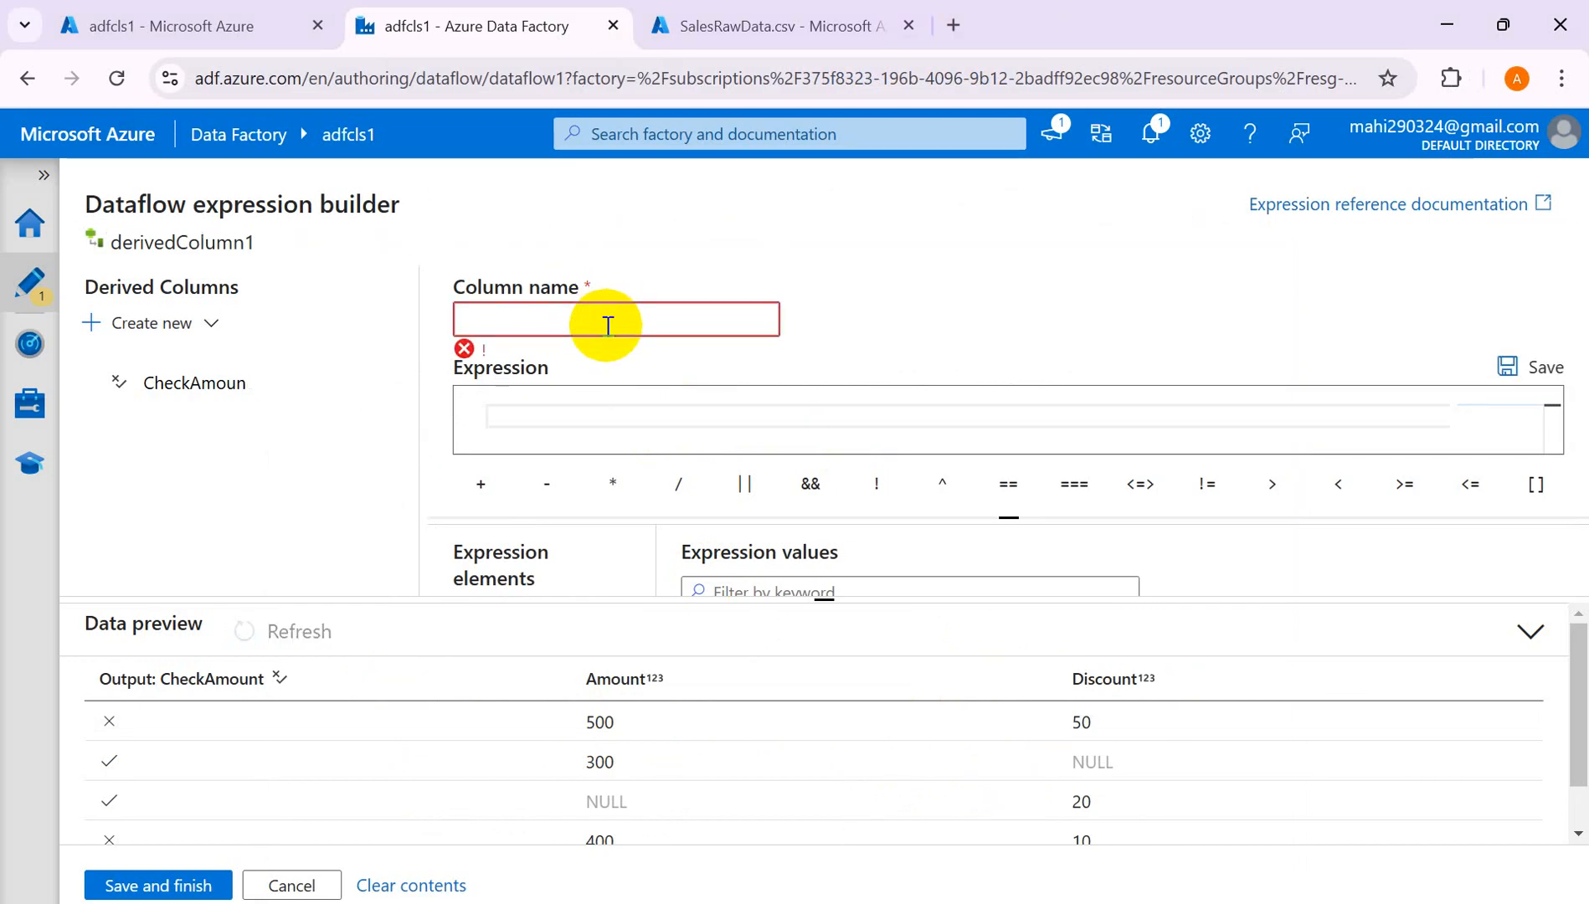
pyautogui.write('NewAmount')
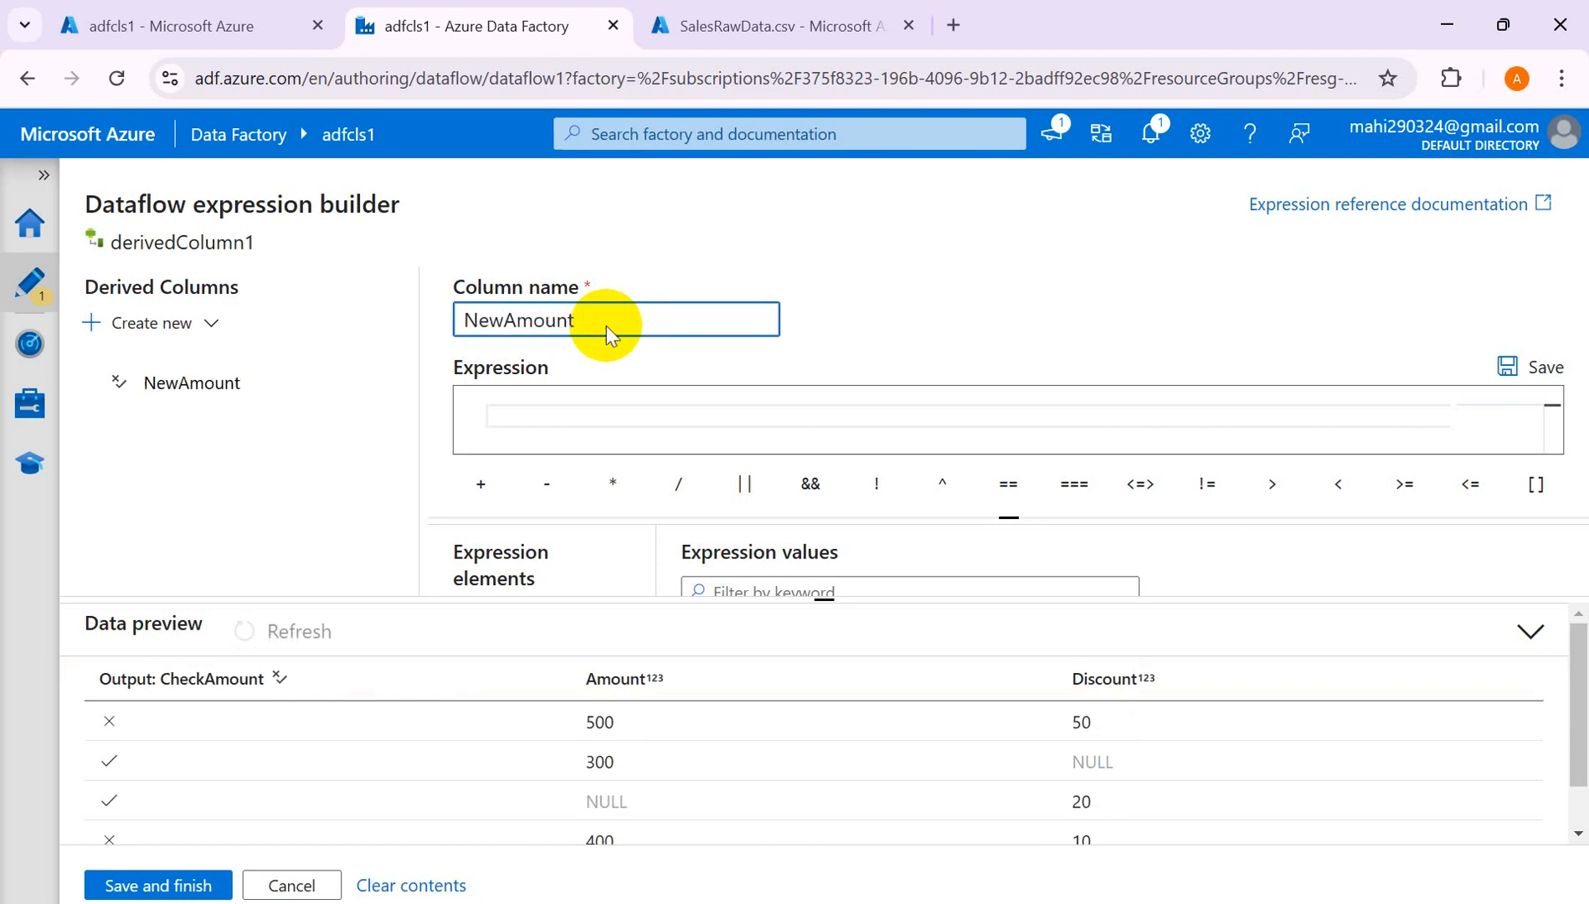
# Set the NewAmount expression to coalesce(Amount,0), save it, and refresh its data preview.
pyautogui.click(614, 415)
pyautogui.write('co')
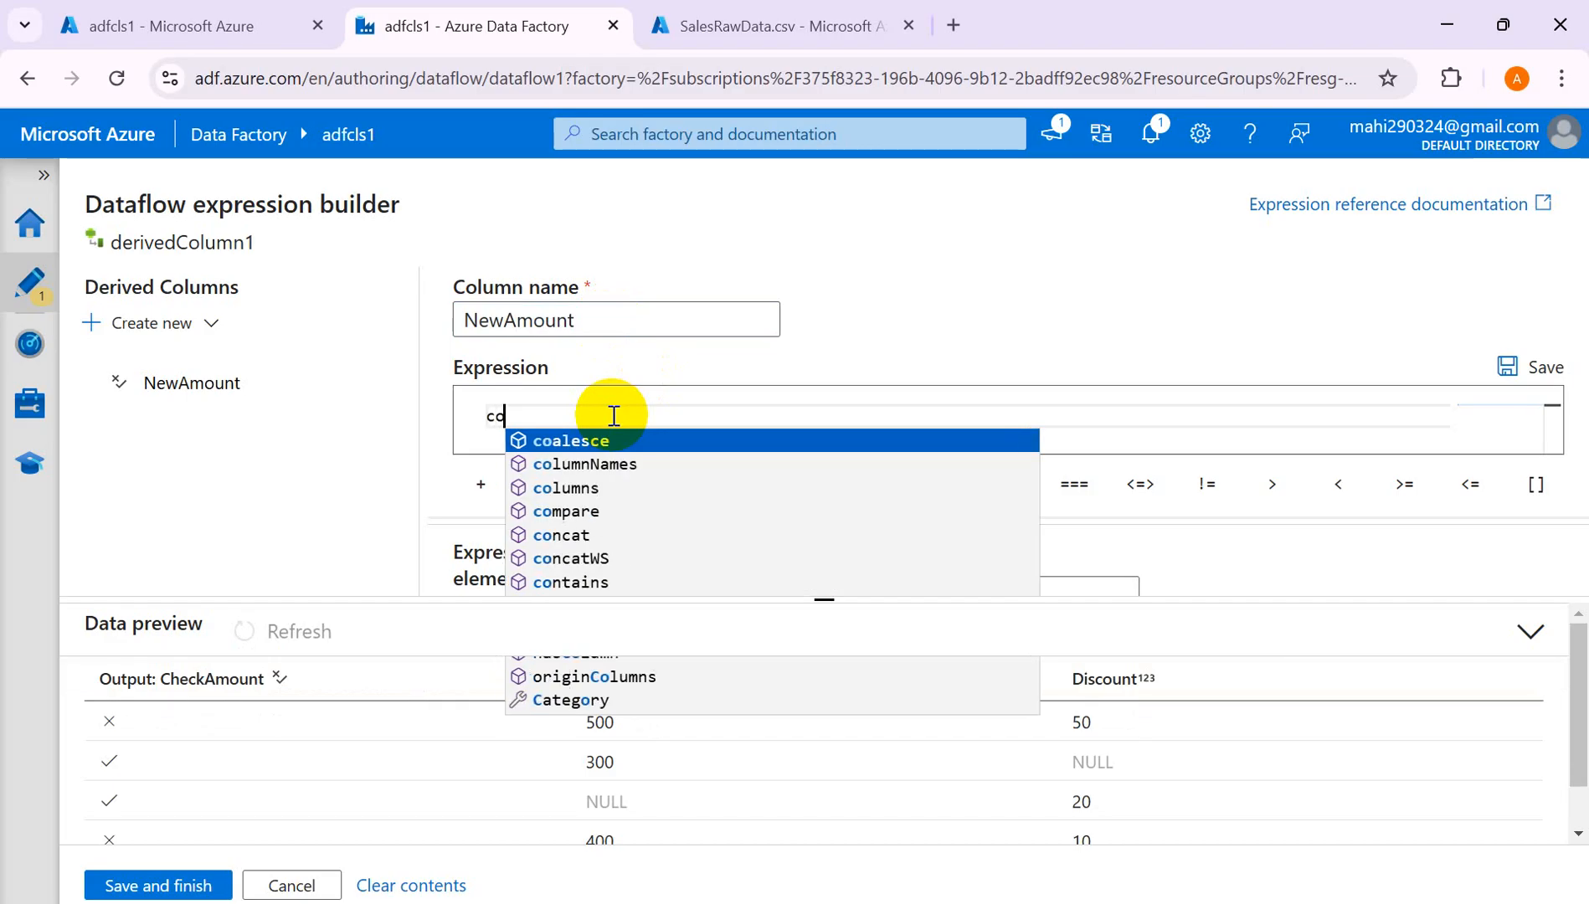
pyautogui.press('Return')
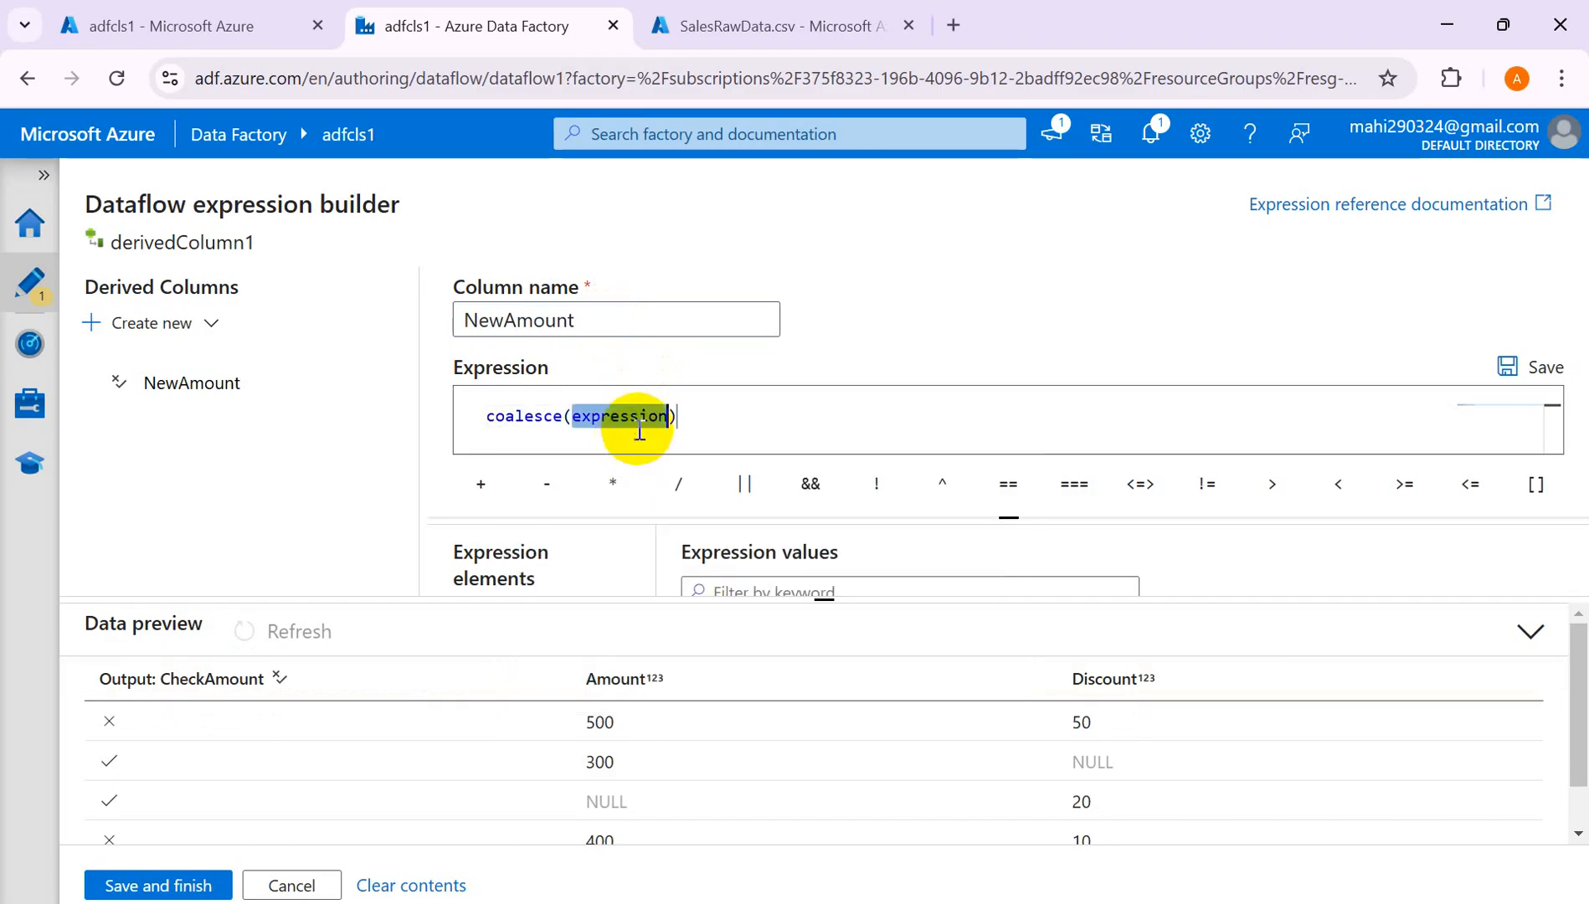
pyautogui.press('BackSpace')
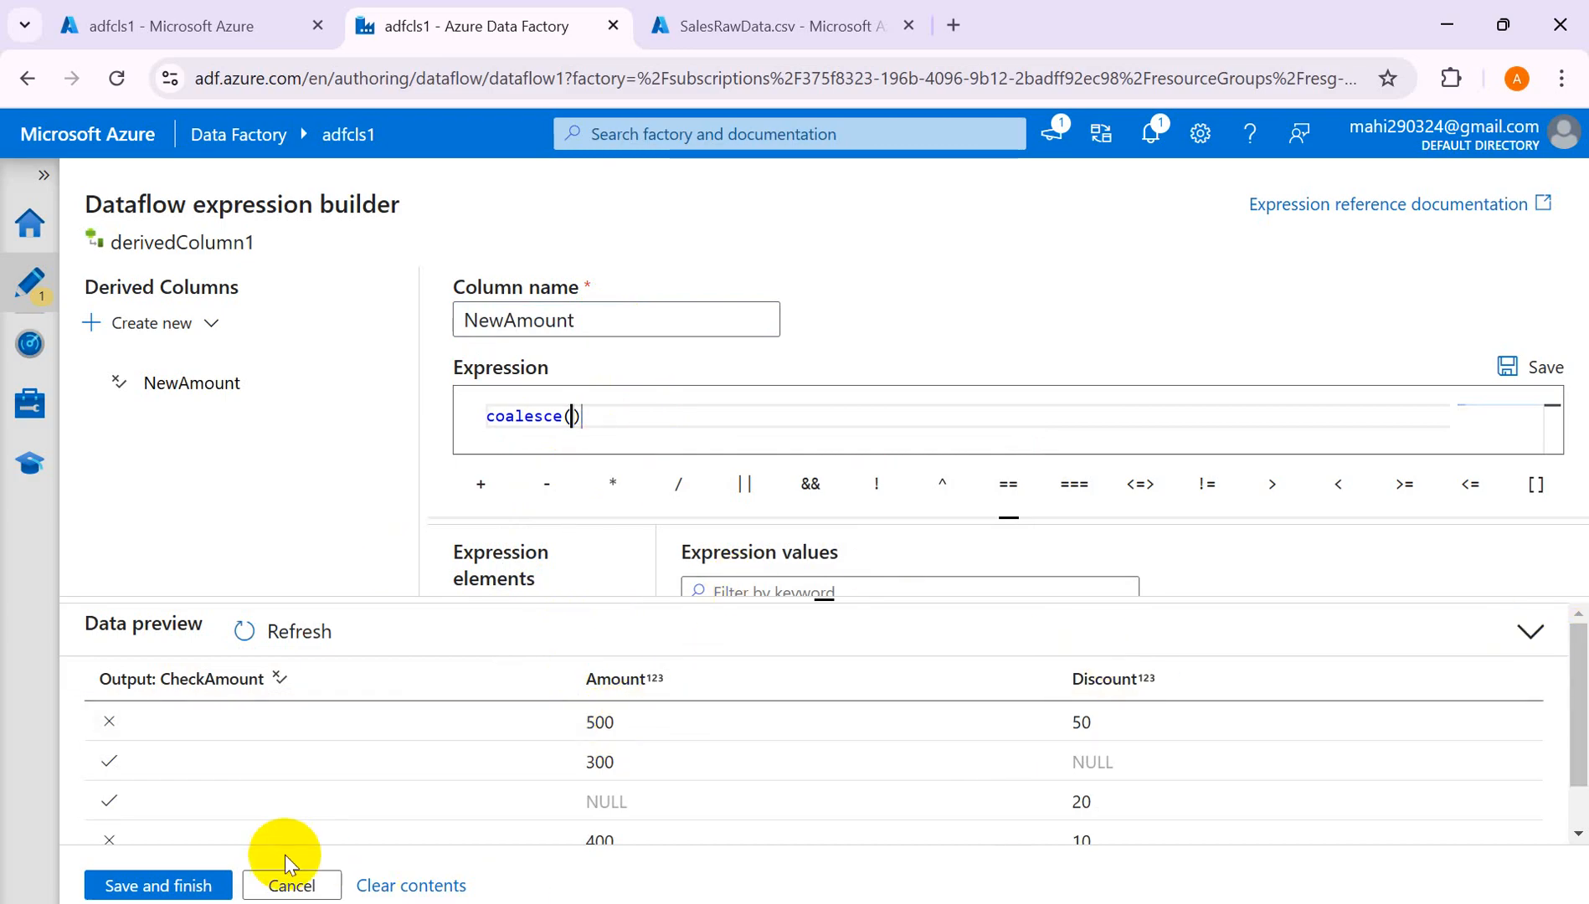
pyautogui.click(295, 886)
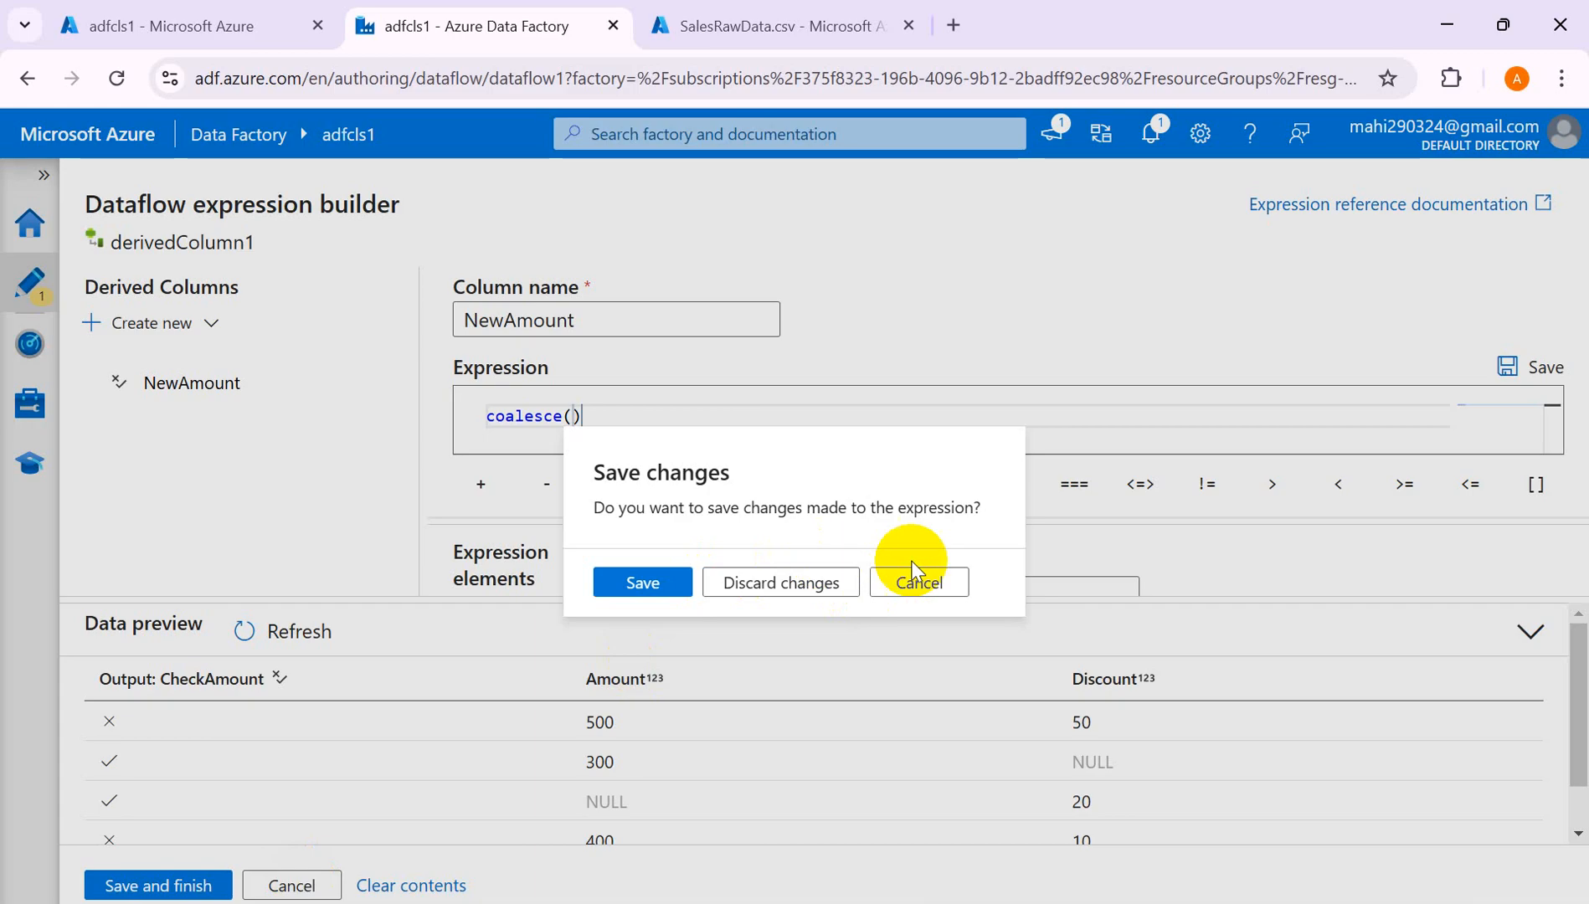
pyautogui.click(909, 589)
pyautogui.click(1531, 634)
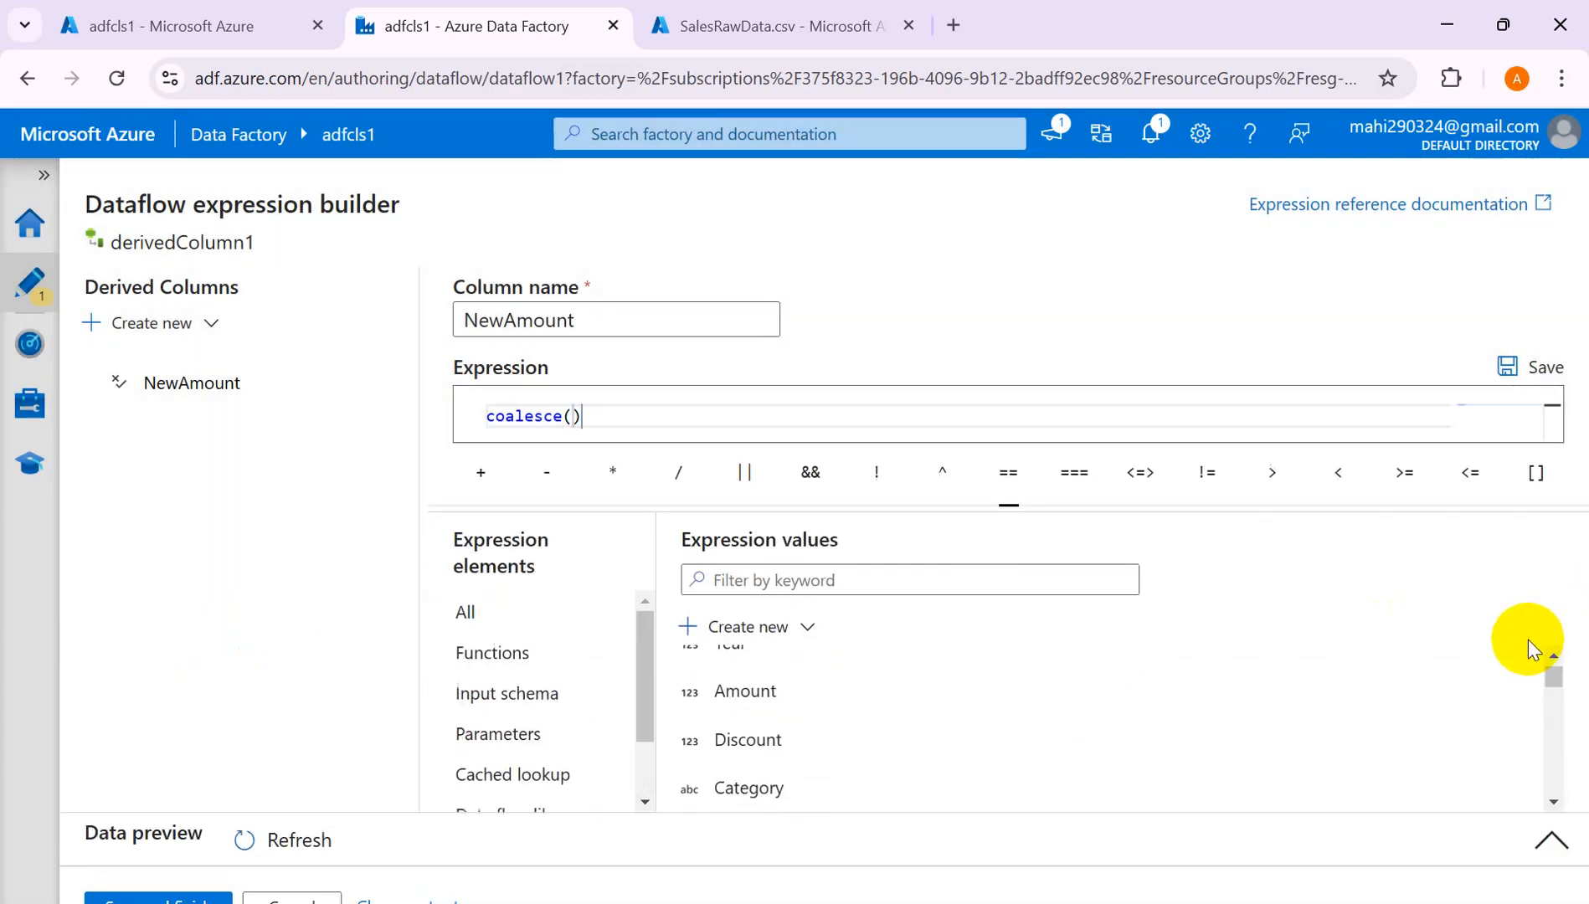
pyautogui.click(772, 706)
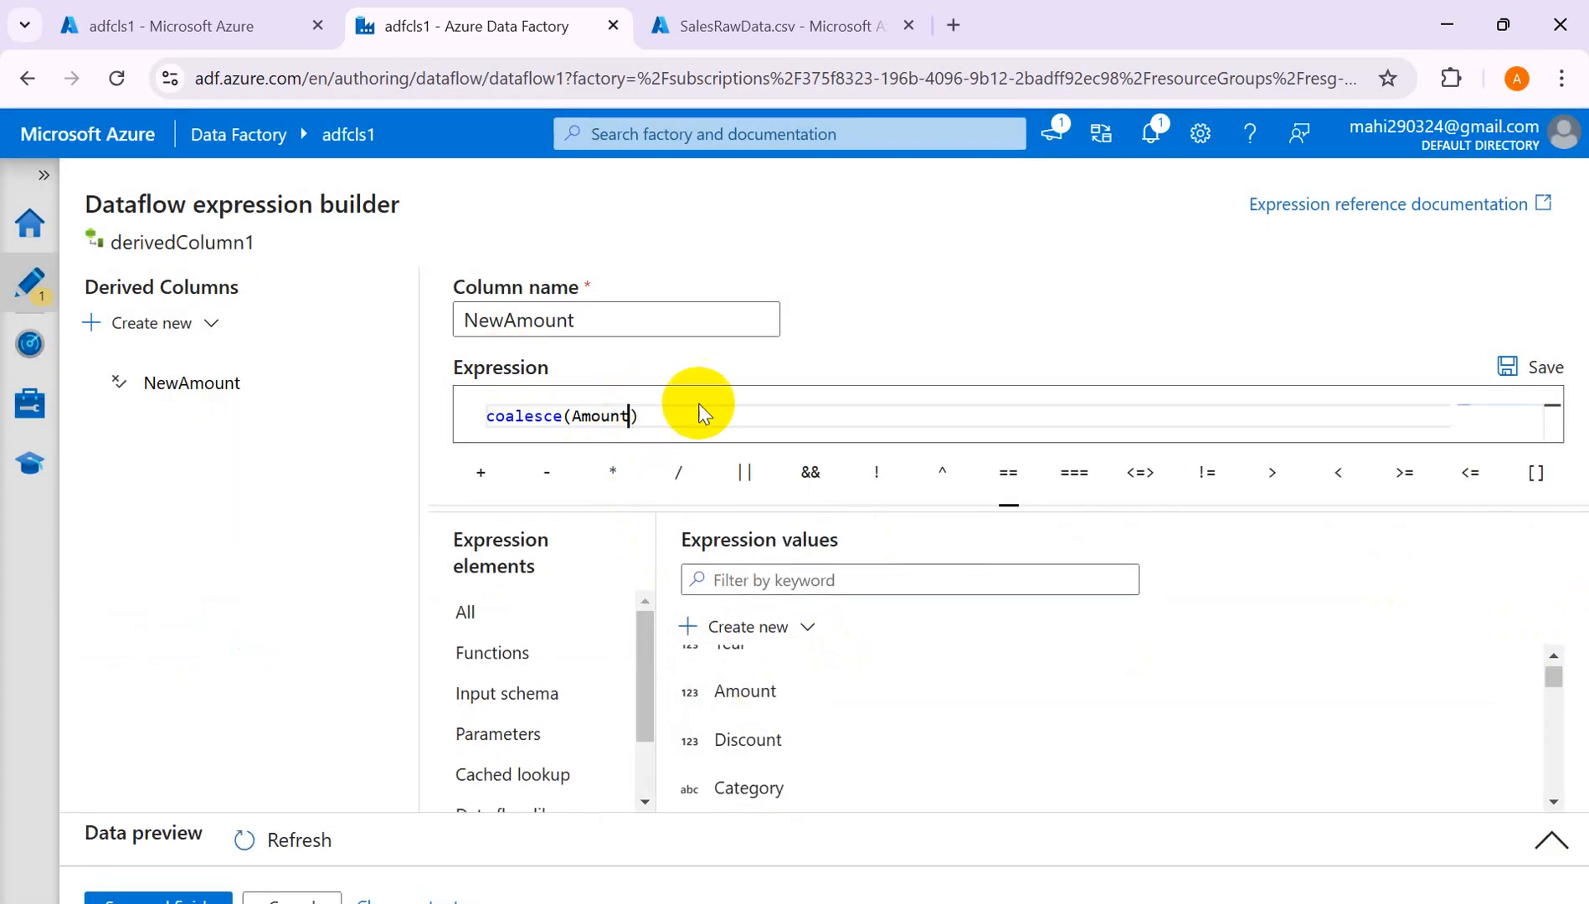
pyautogui.write(',0')
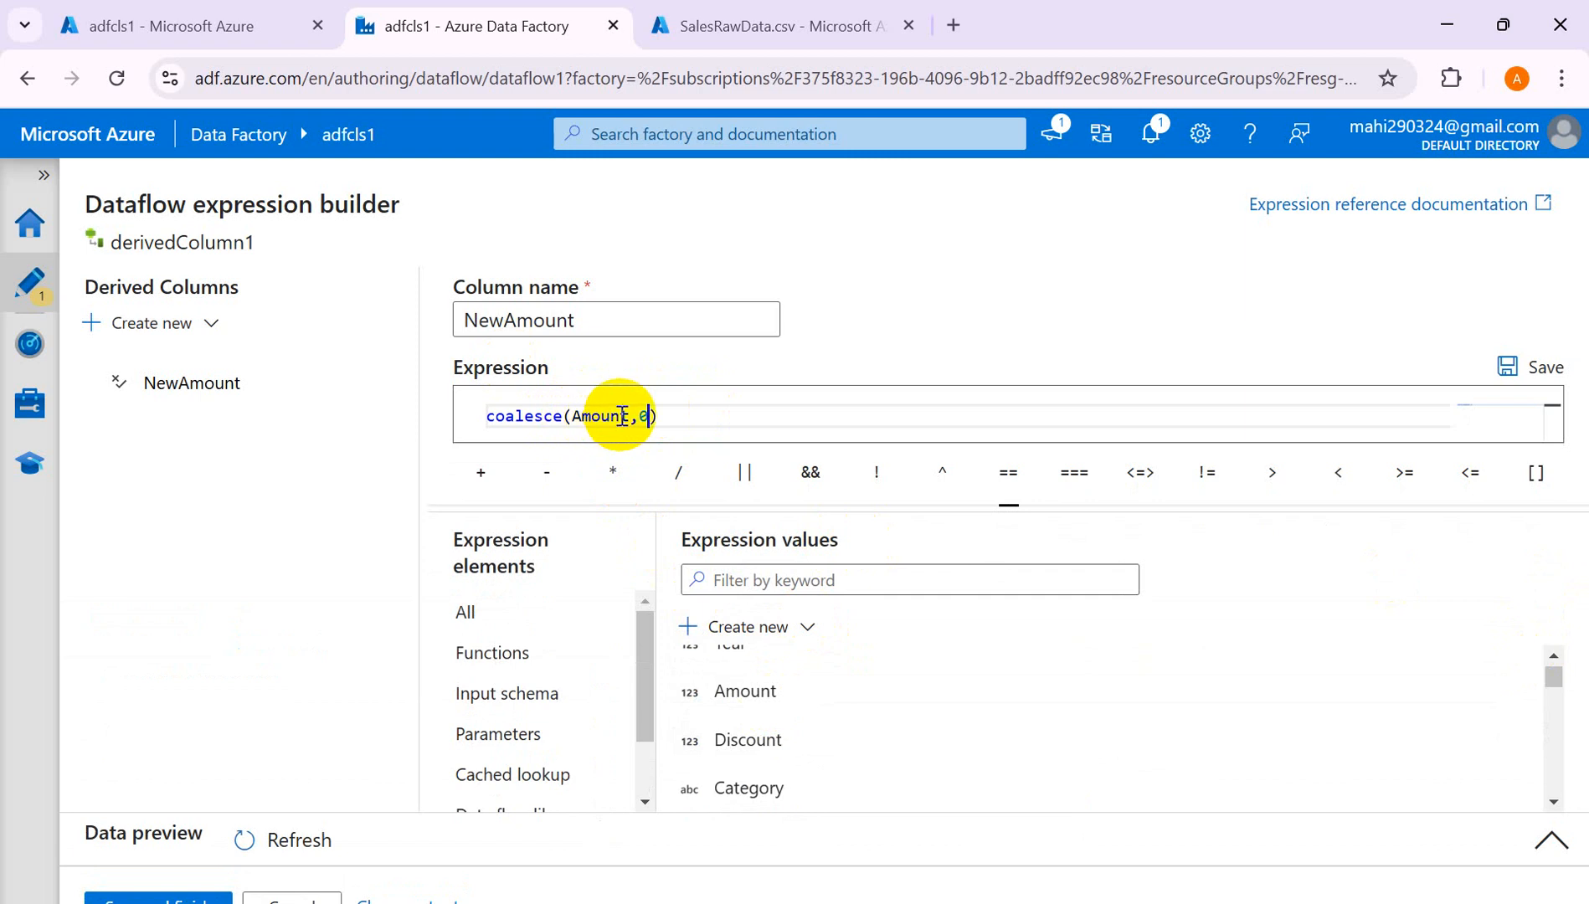
pyautogui.click(1520, 369)
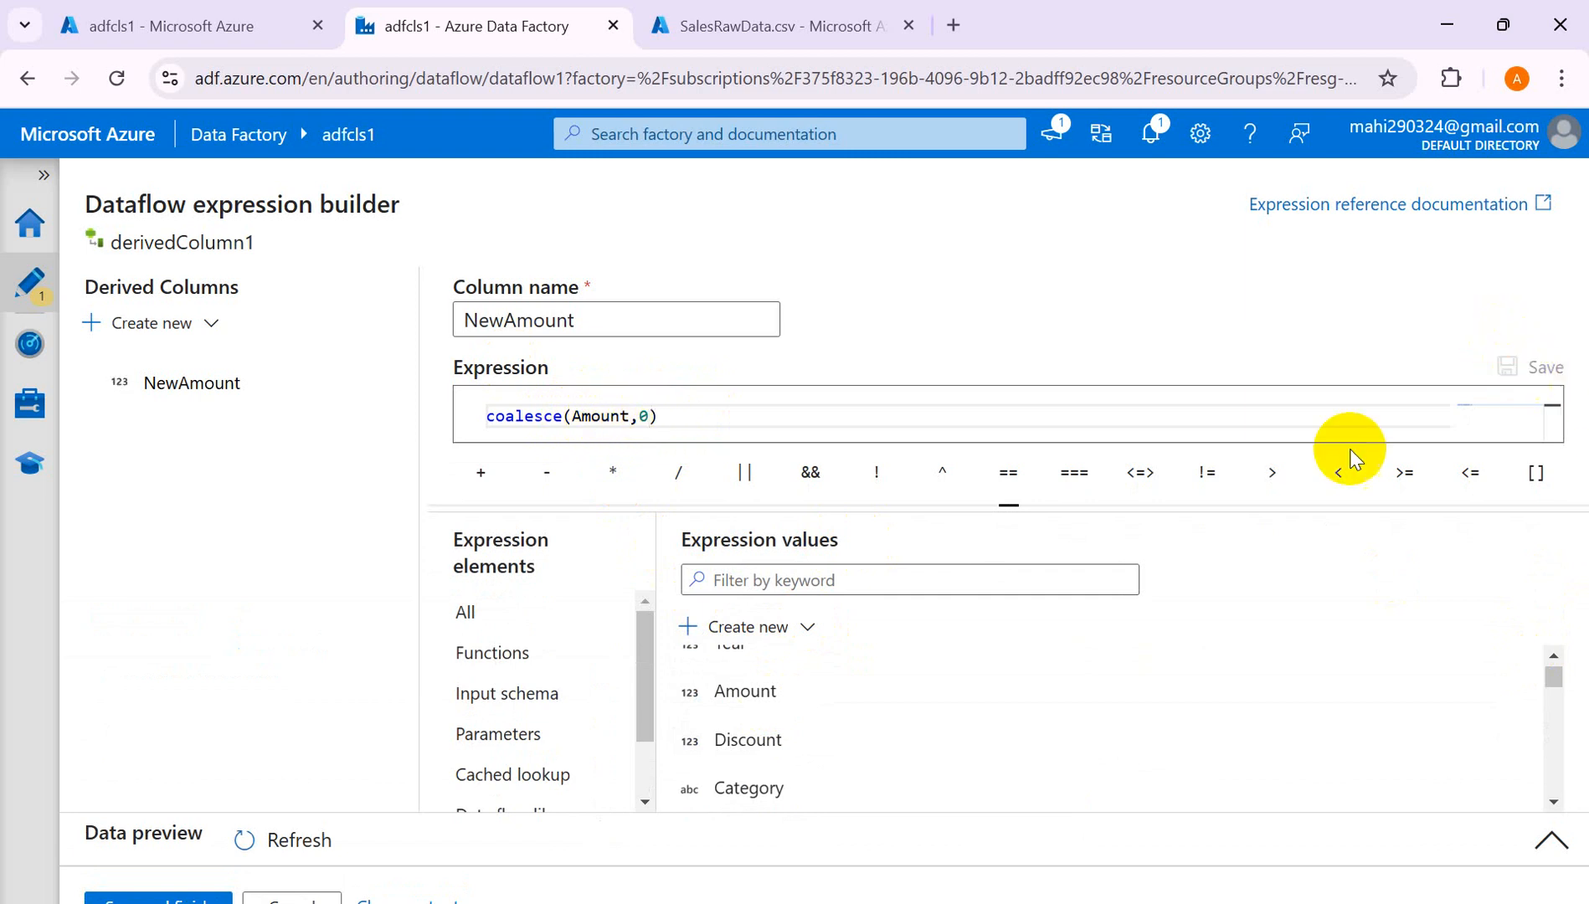
pyautogui.click(253, 840)
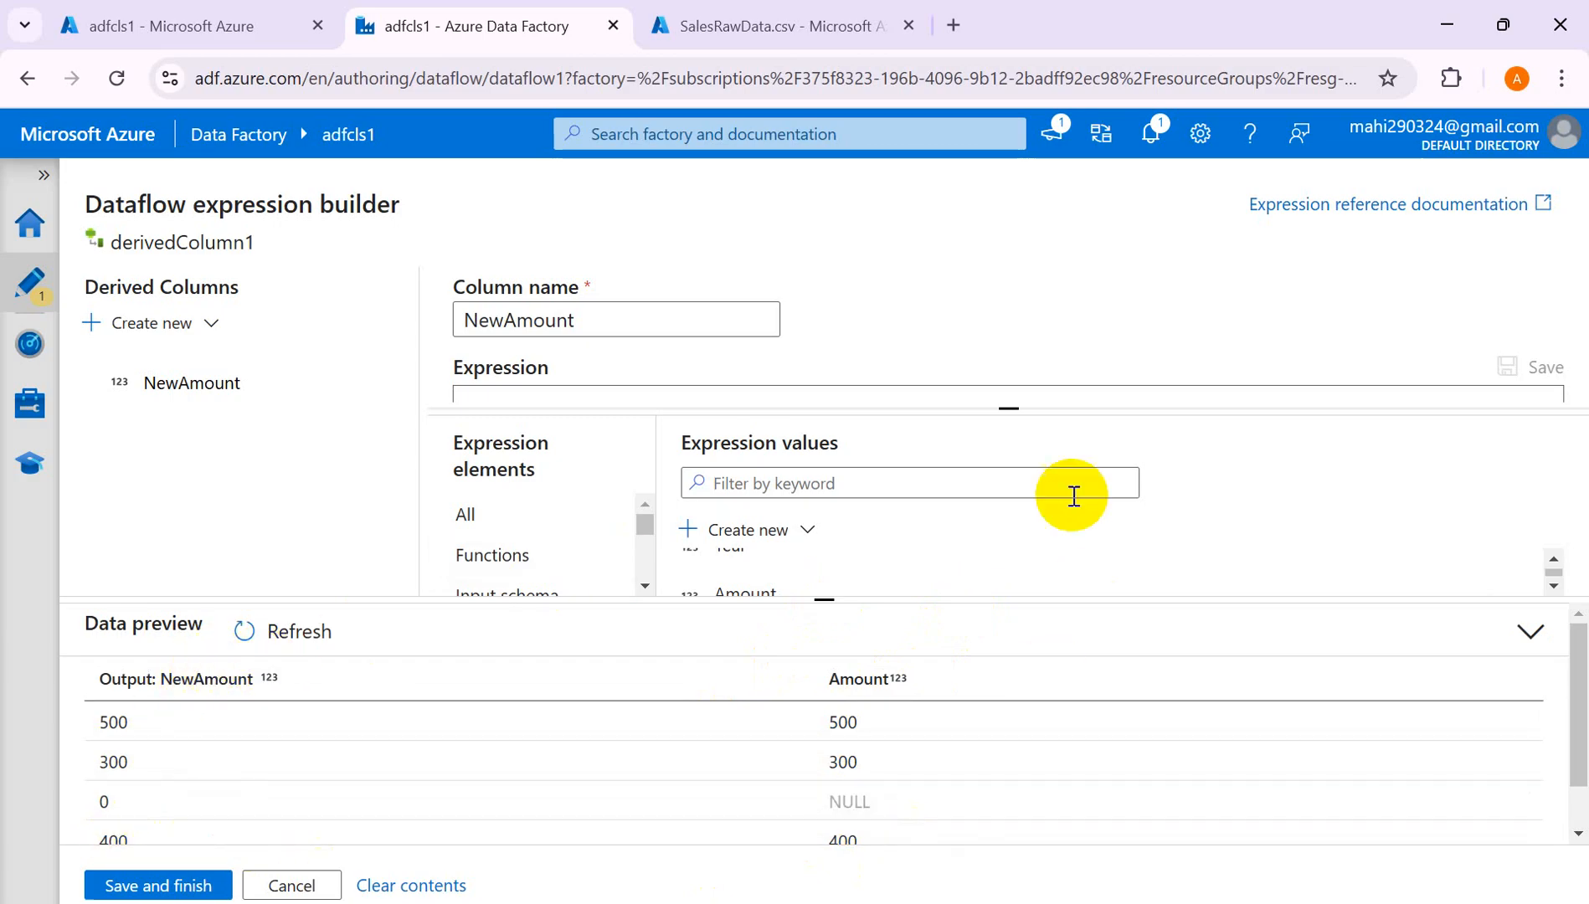
pyautogui.moveTo(824, 599); pyautogui.dragTo(752, 829)
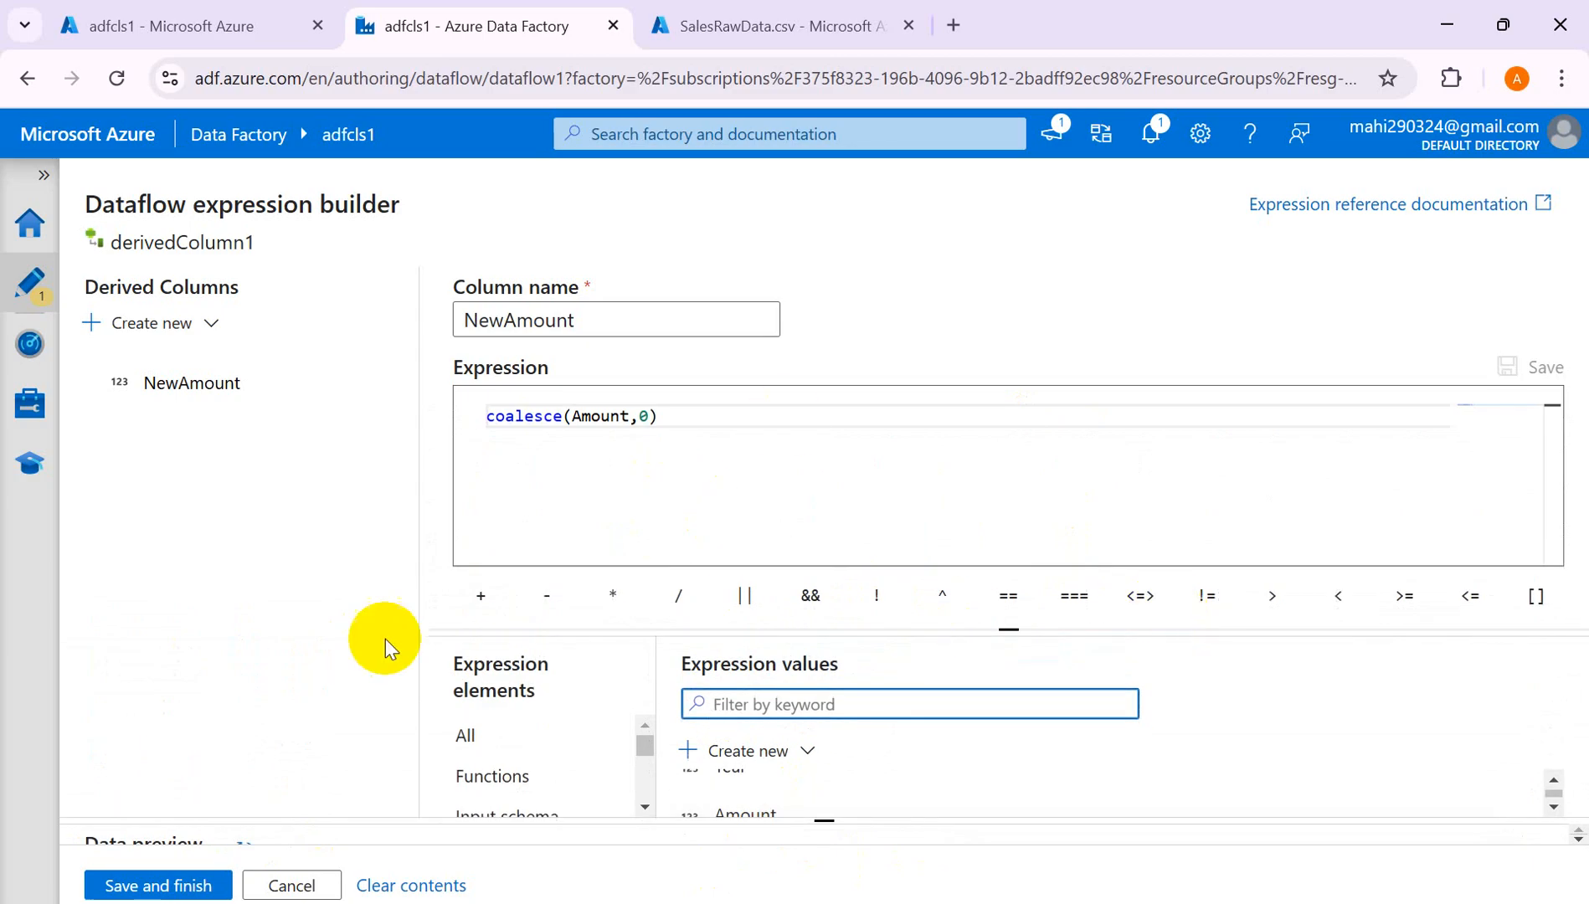
pyautogui.click(717, 426)
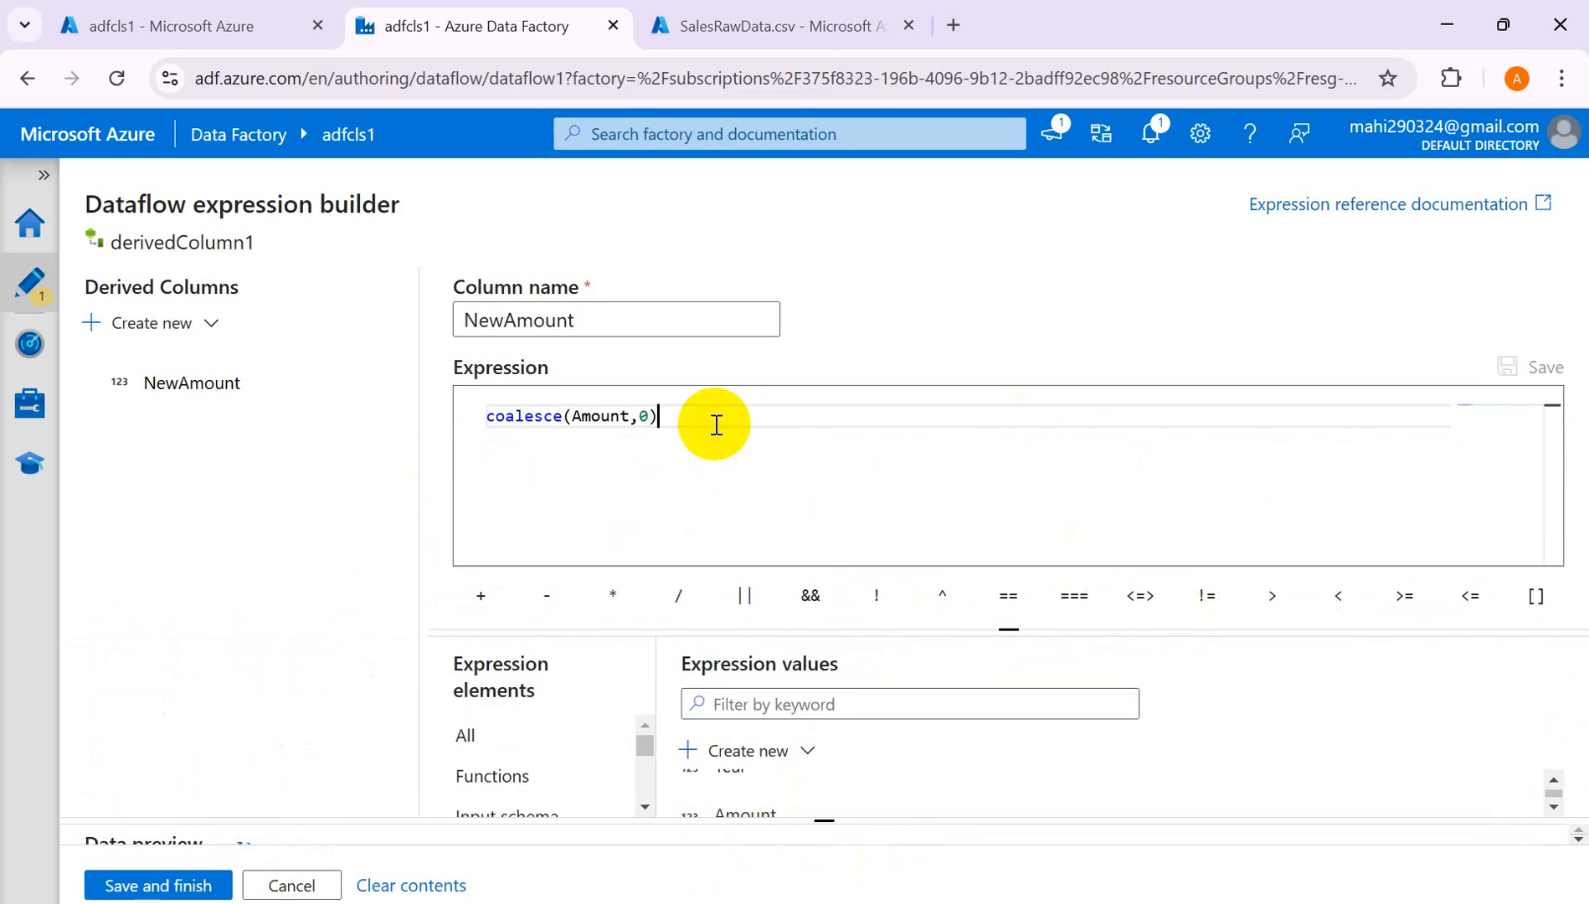
pyautogui.click(745, 596)
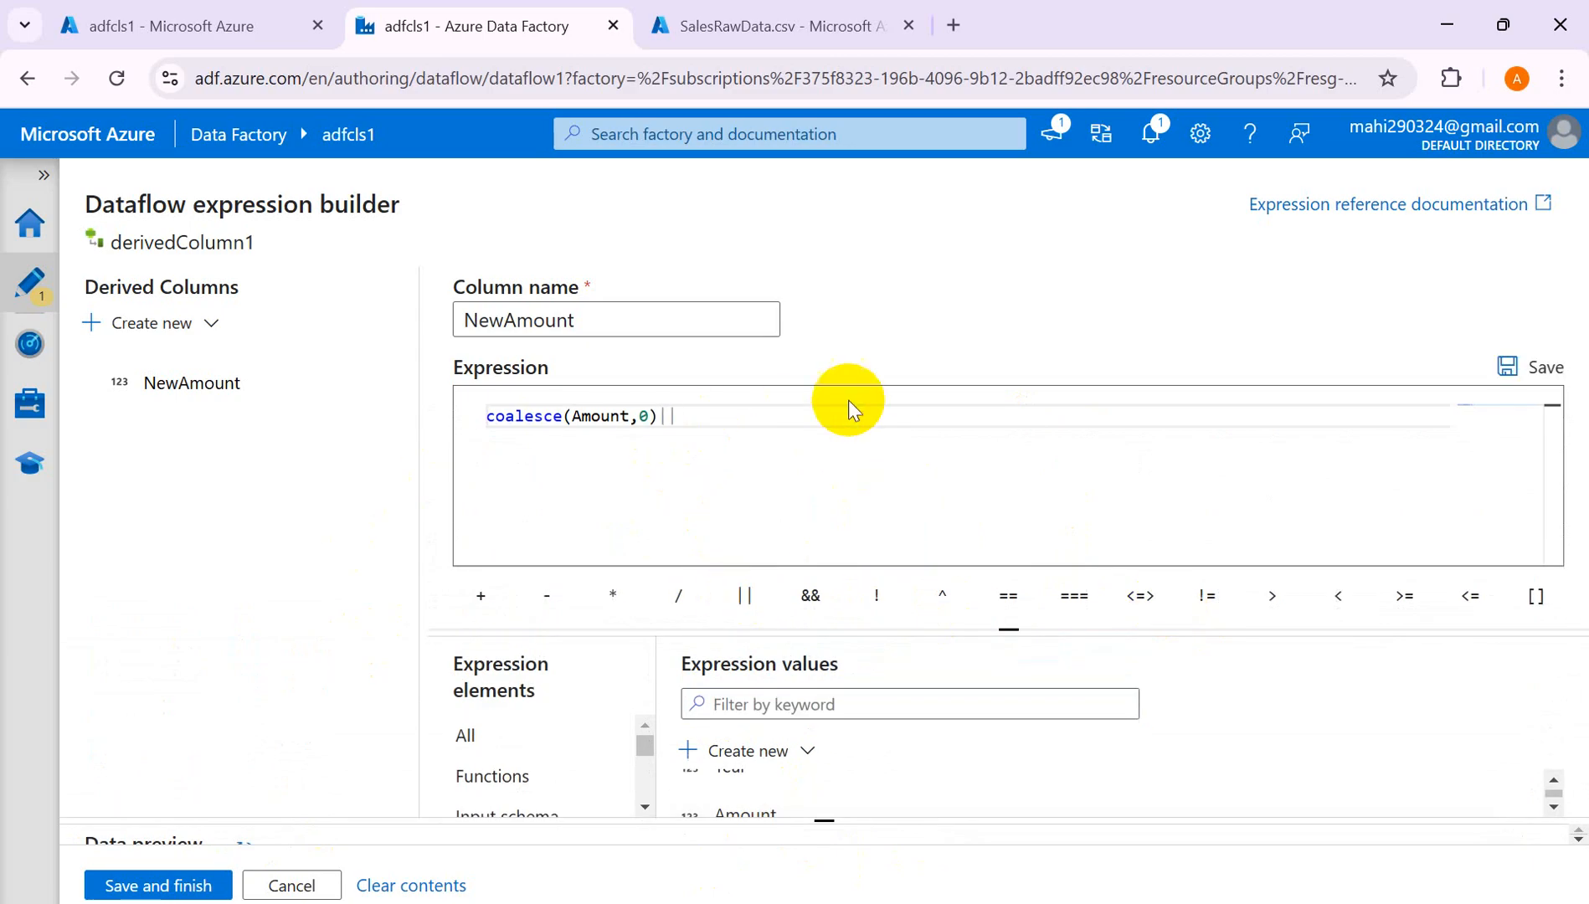
pyautogui.write('co')
pyautogui.press('Return')
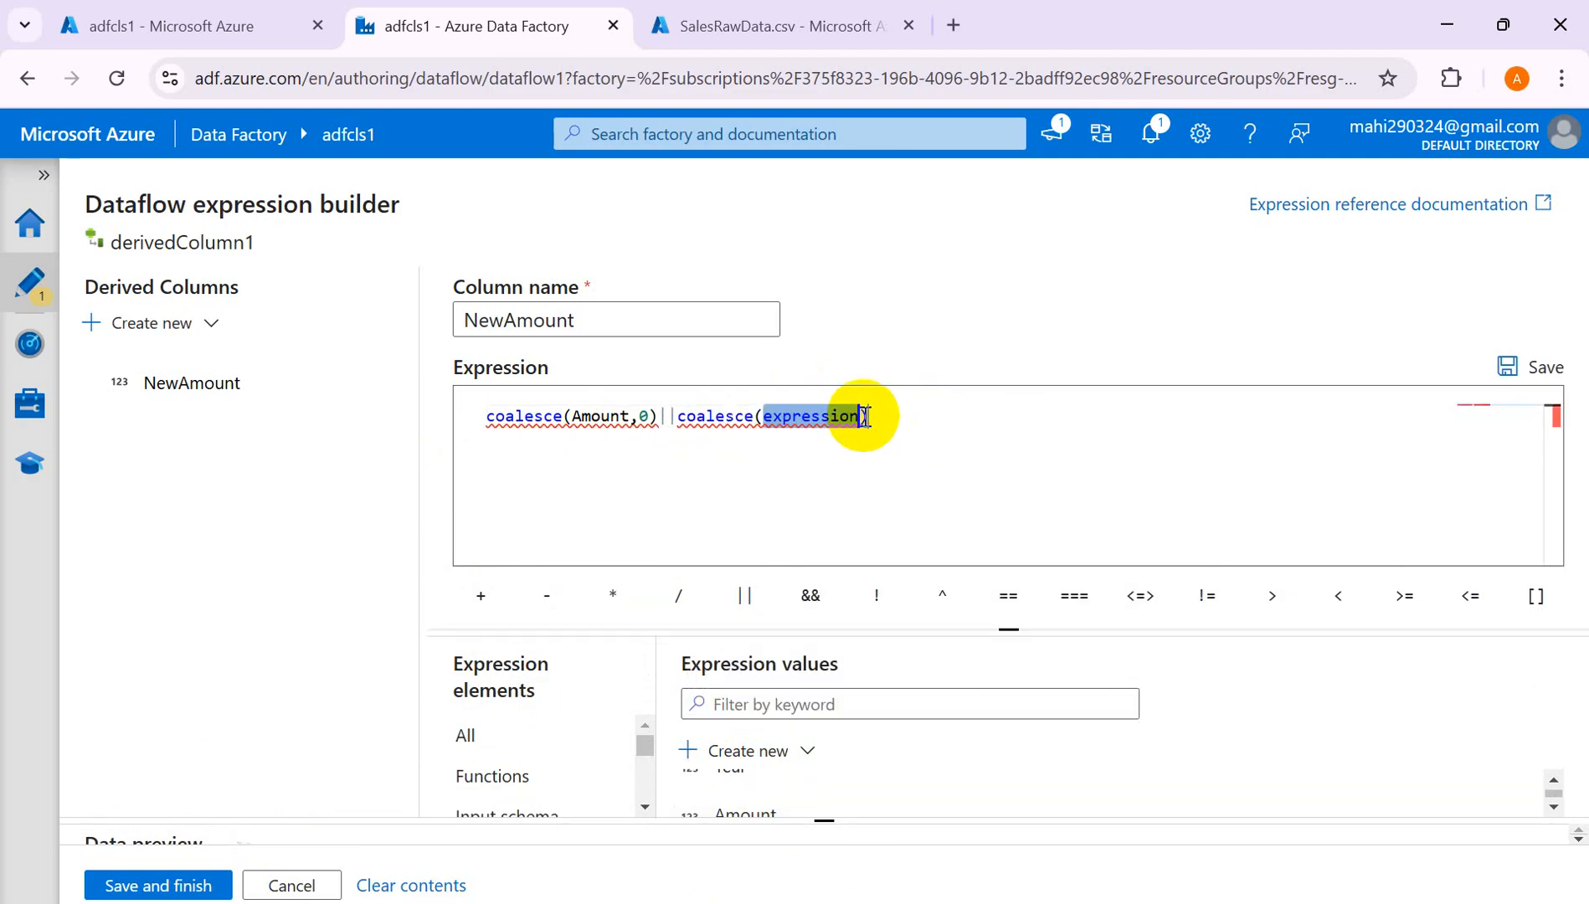
pyautogui.press('BackSpace')
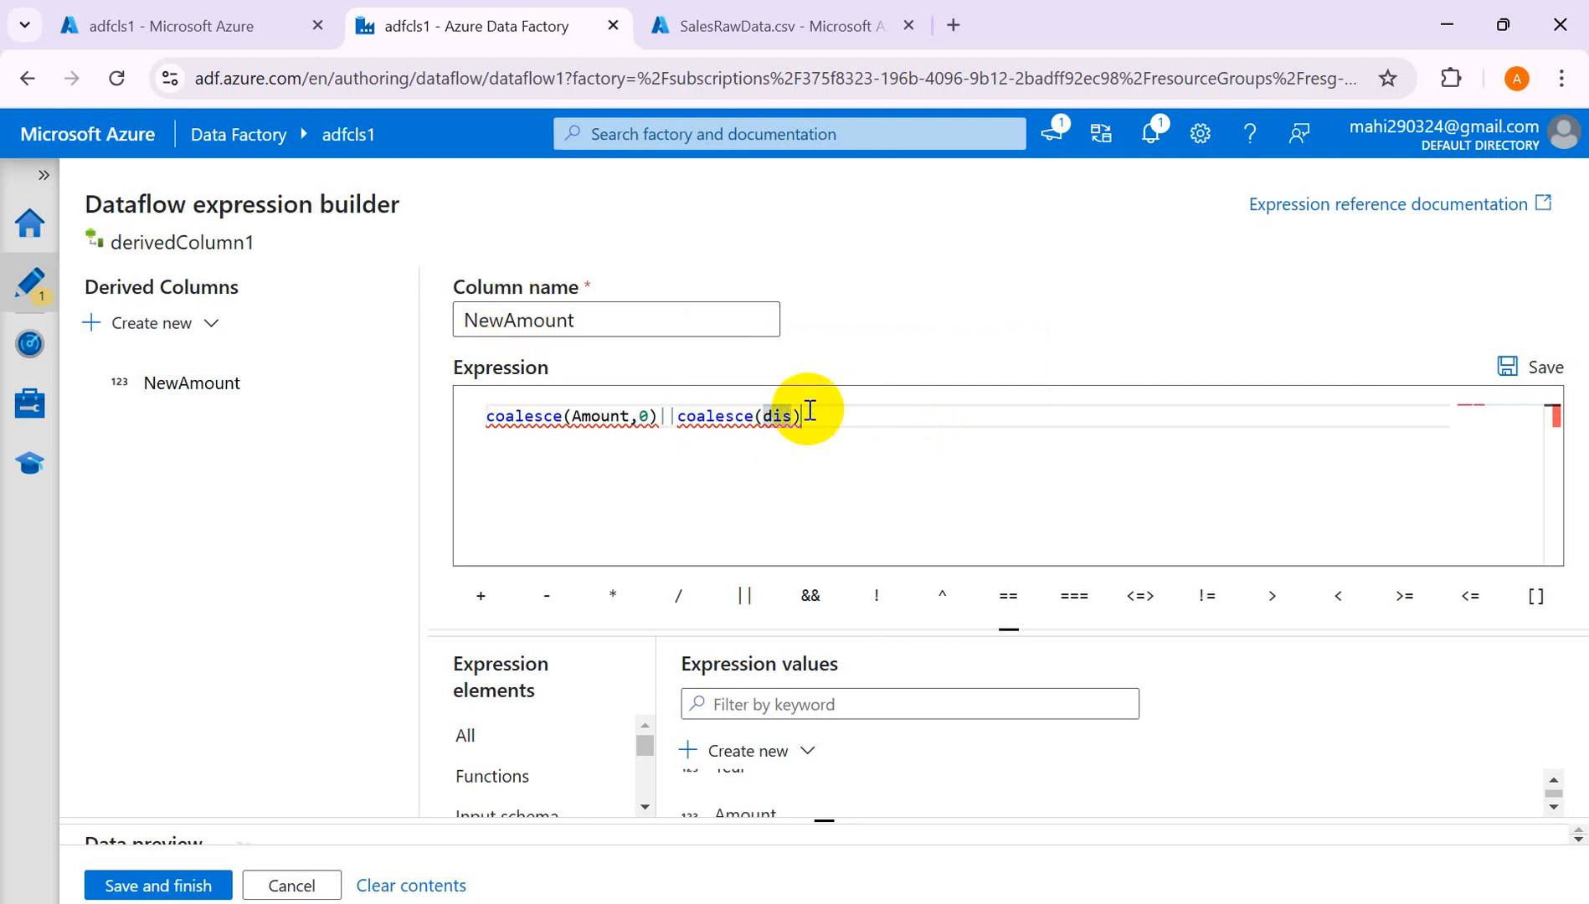
pyautogui.moveTo(803, 416); pyautogui.dragTo(678, 421)
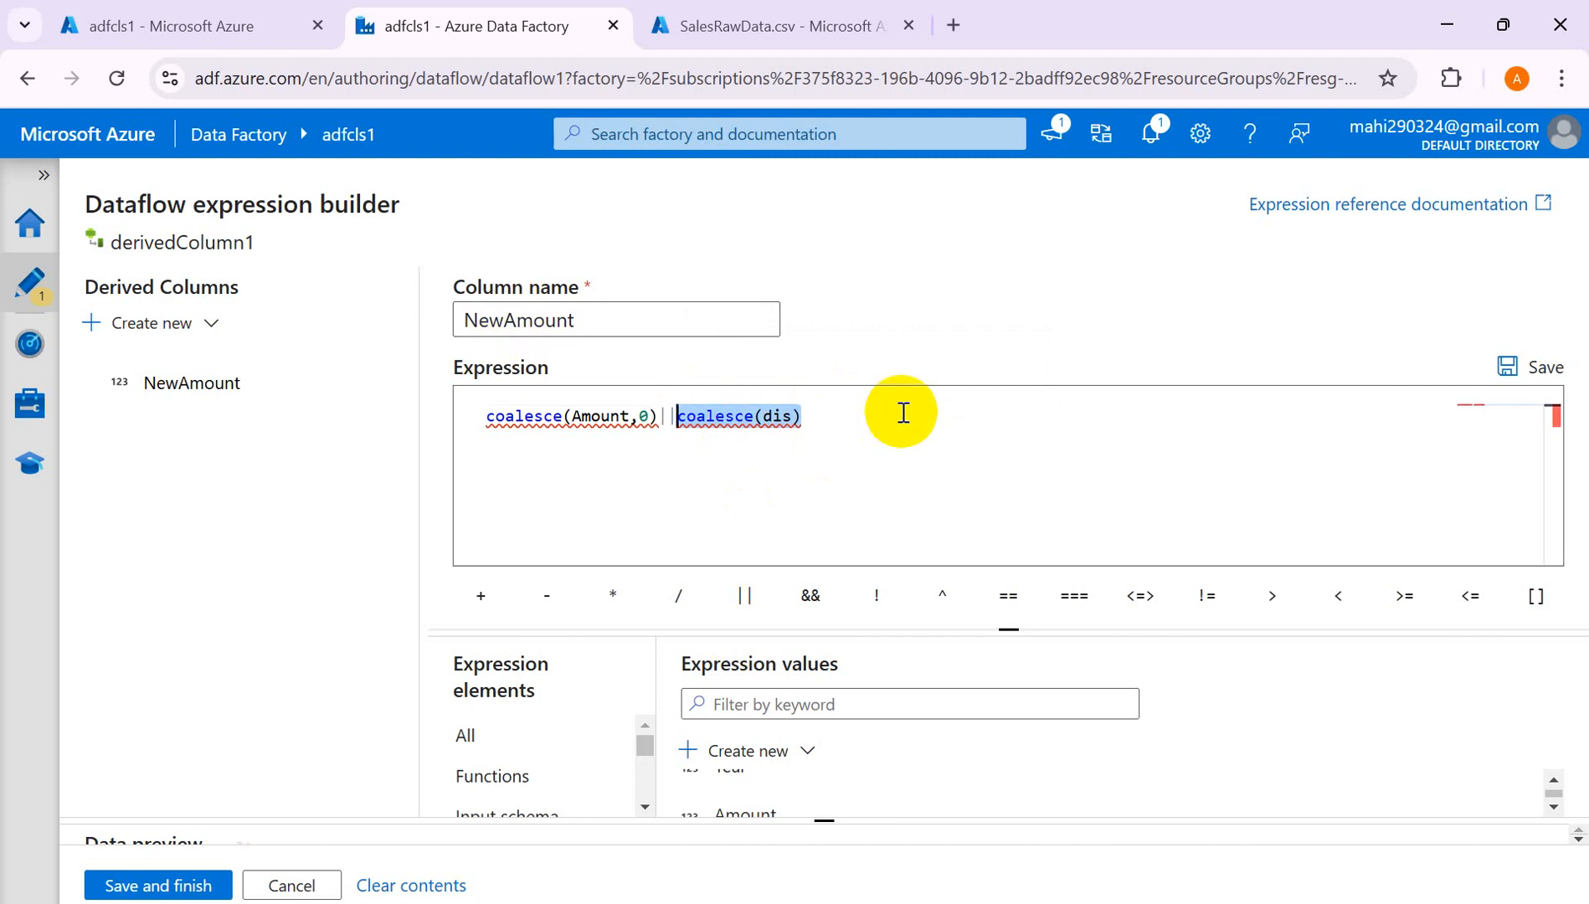
pyautogui.press('BackSpace')
pyautogui.press('BackSpace')
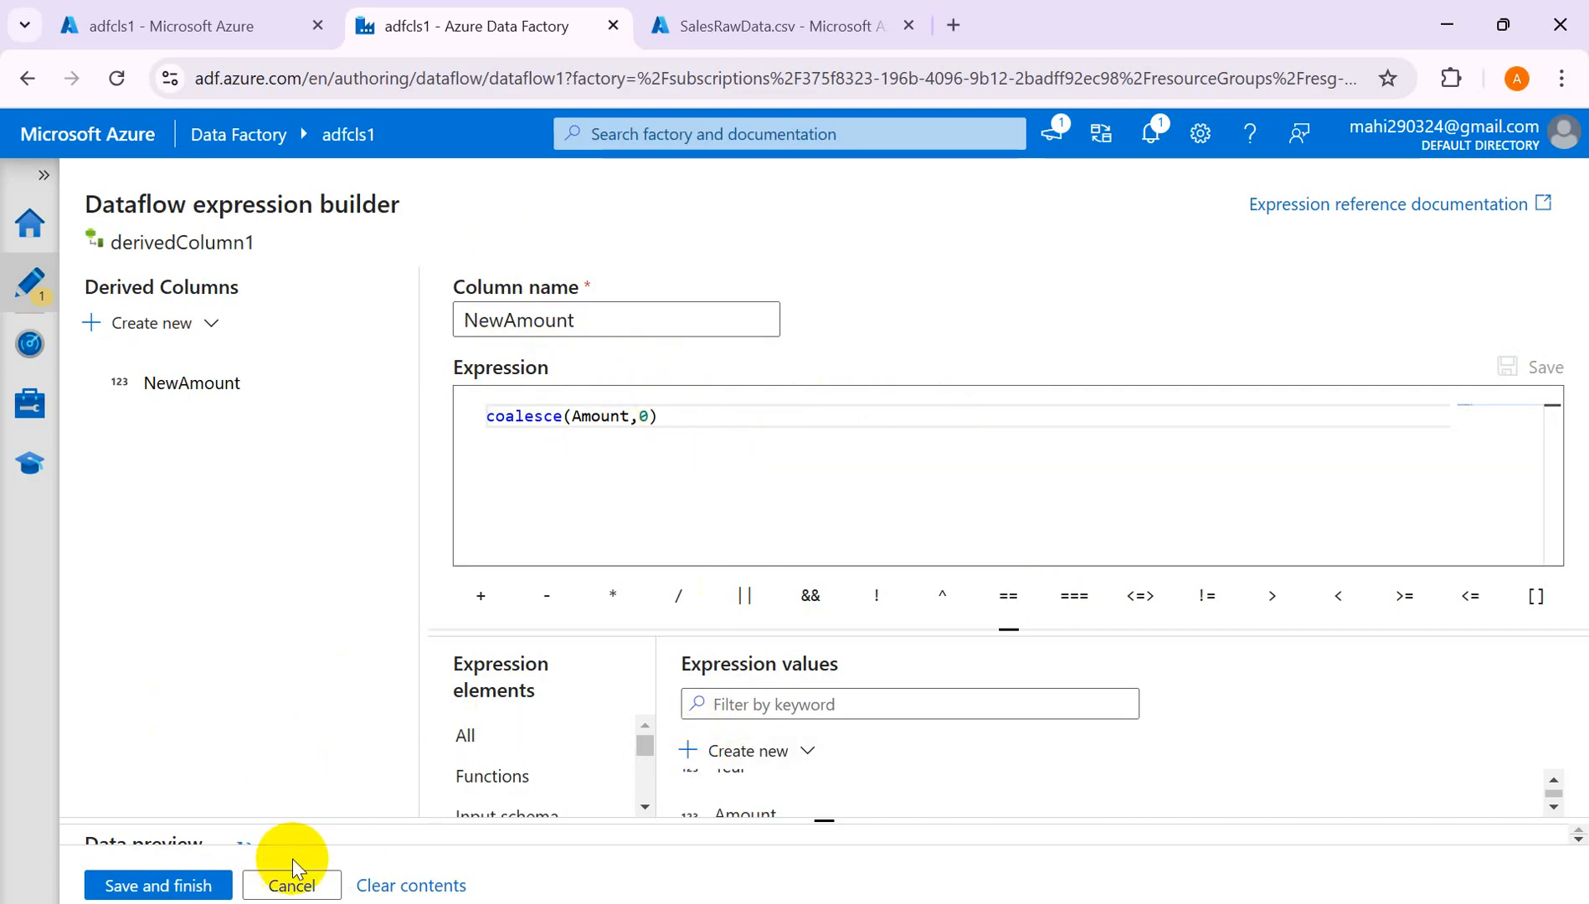
# Save and finish the NewAmount expression, and review the iif(isNull(column), valueIfNull, value) row in the Word expressions document.
pyautogui.click(159, 886)
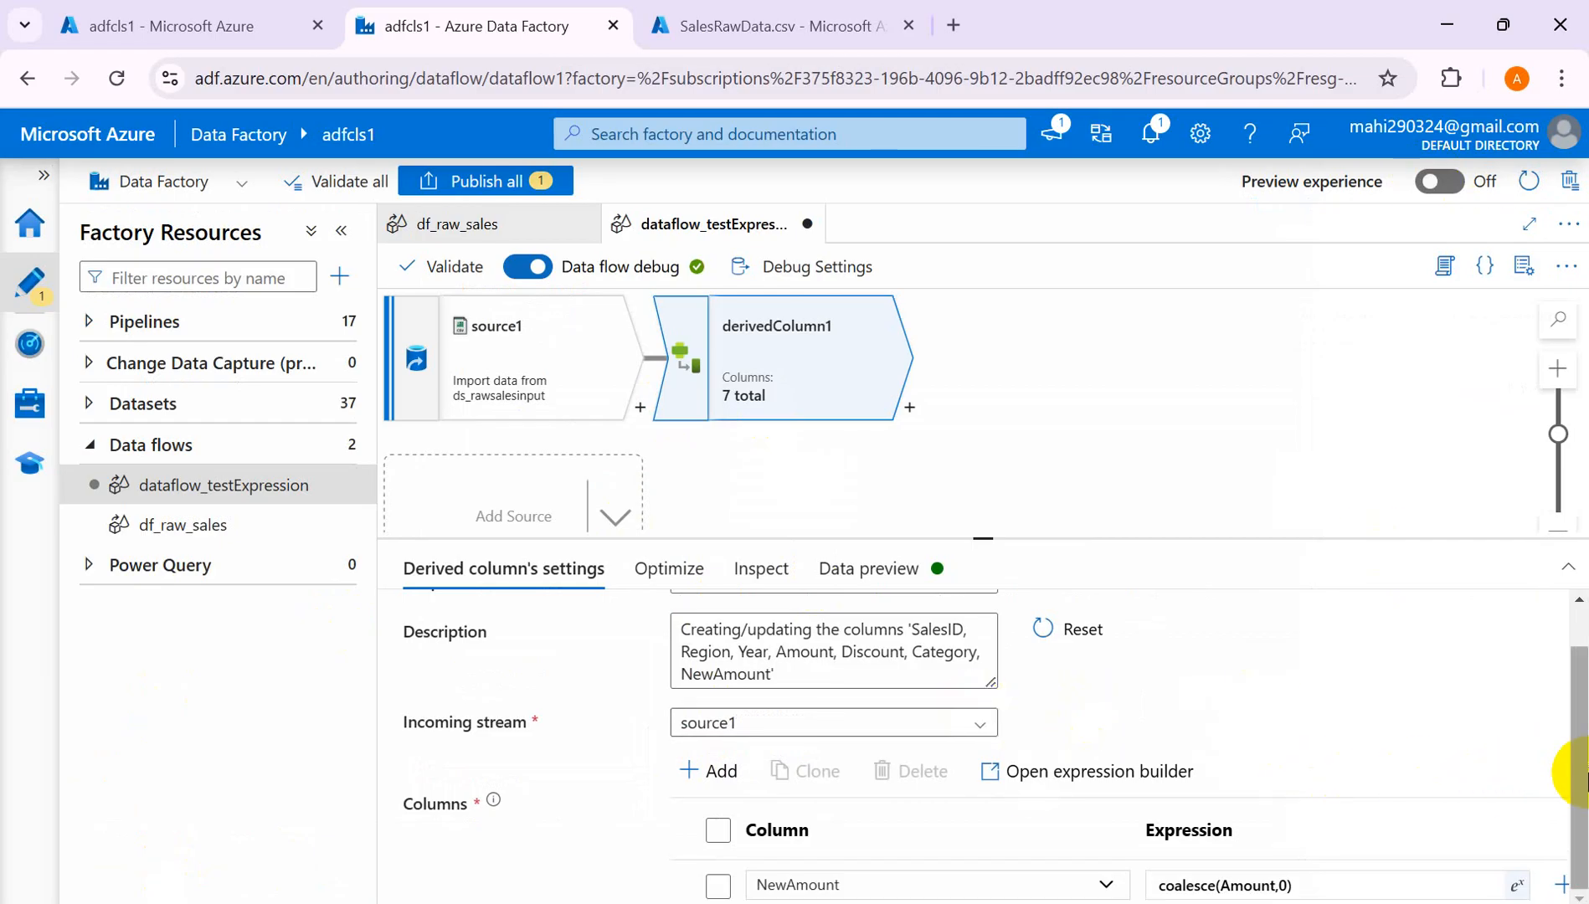
pyautogui.hotkey('alt', 'Tab')
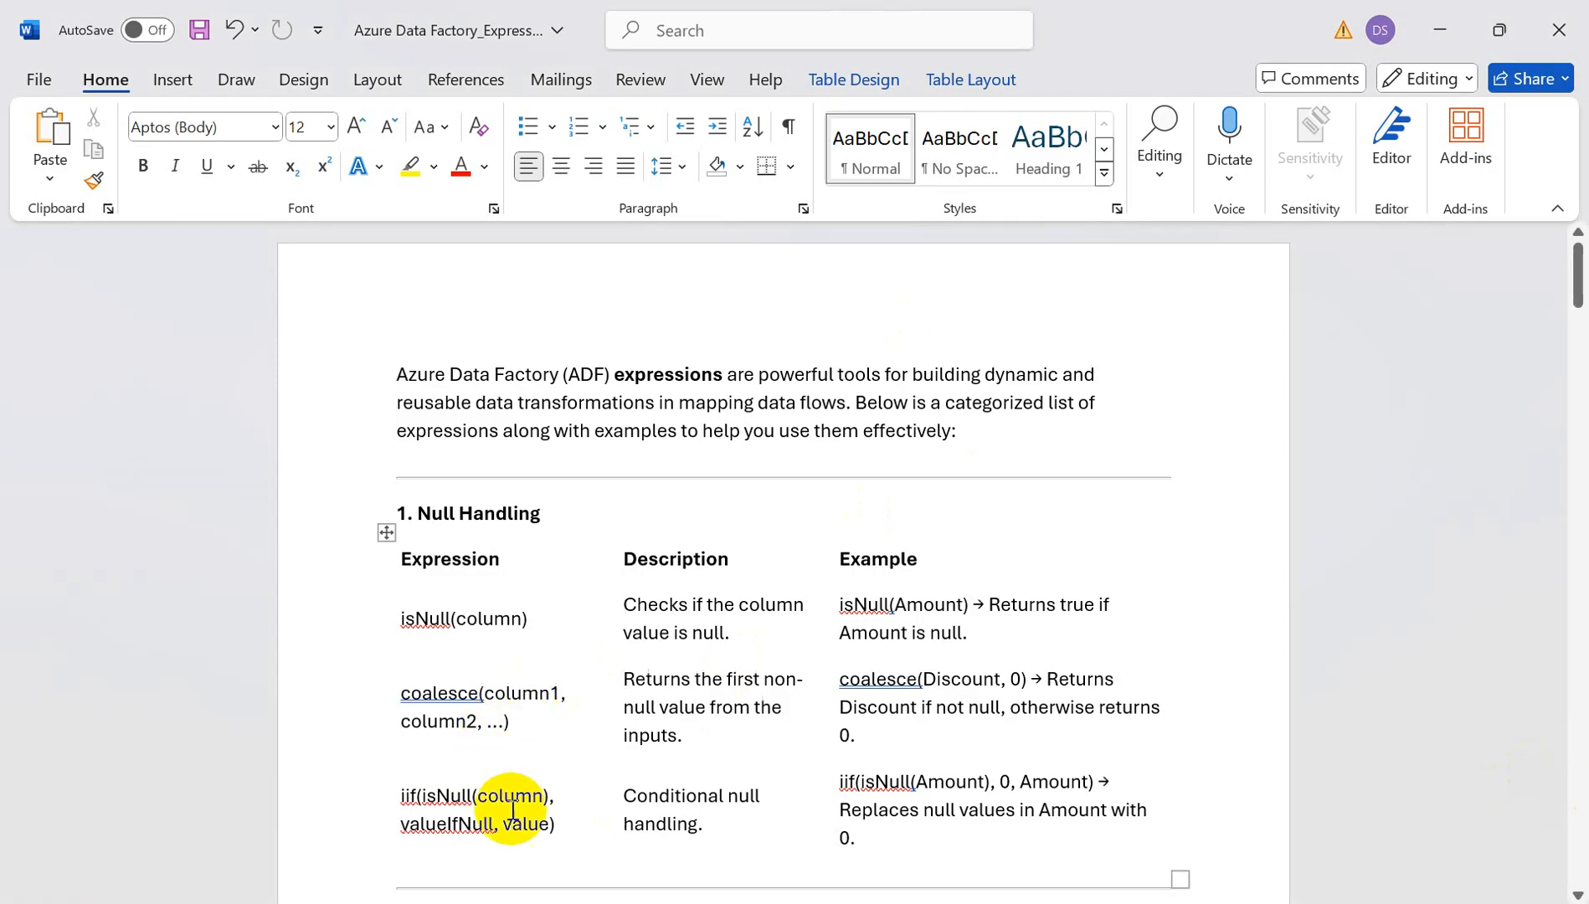
pyautogui.click(383, 802)
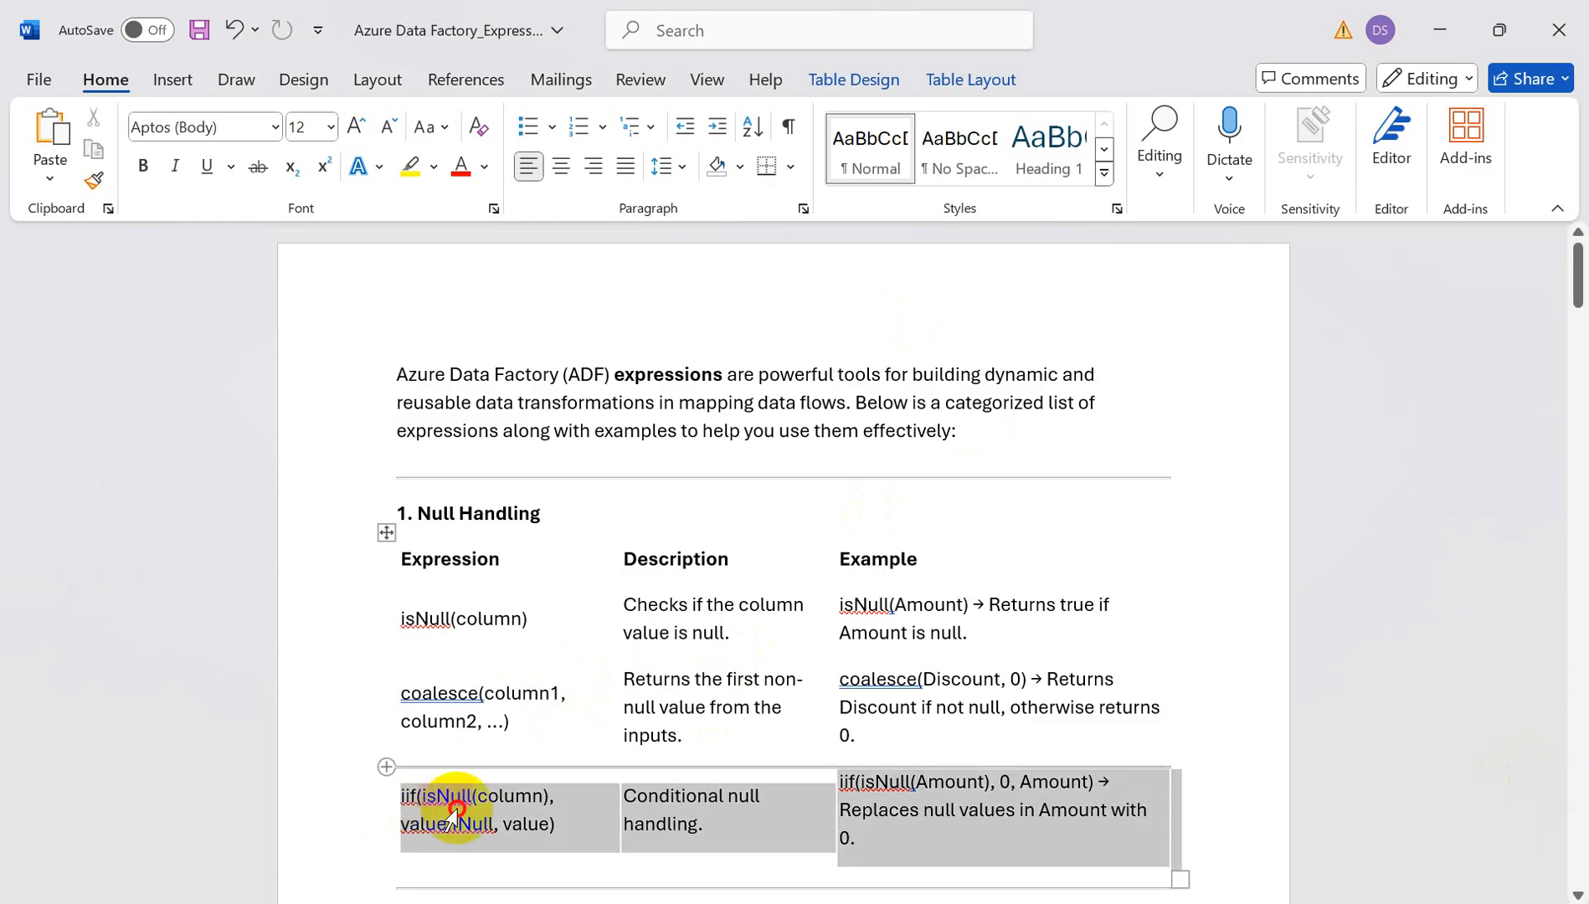
pyautogui.click(553, 836)
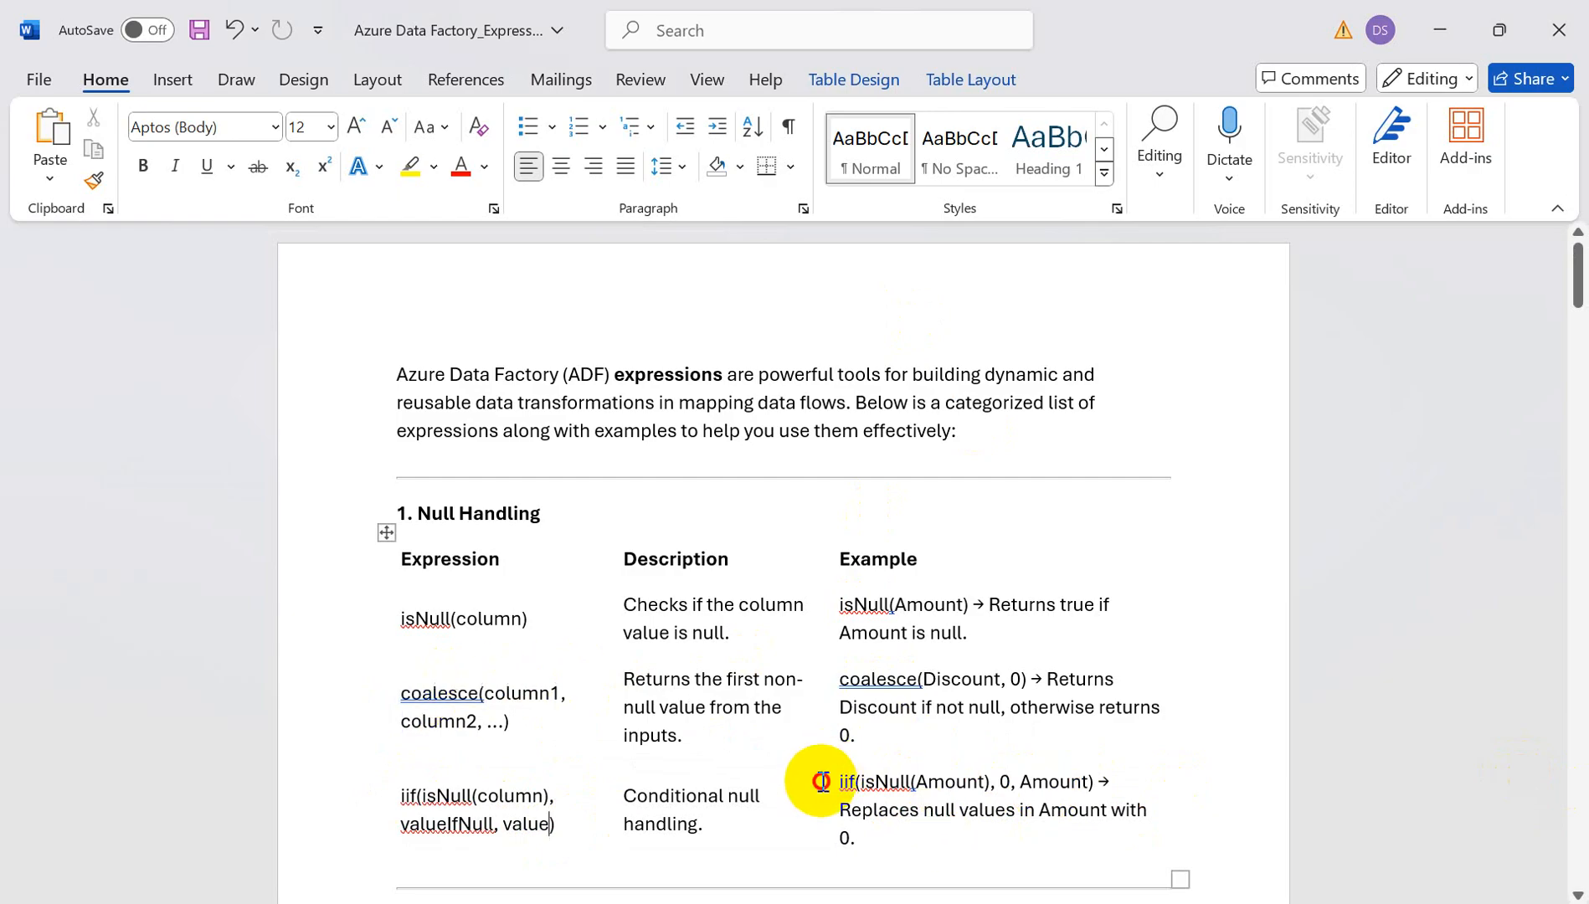
pyautogui.moveTo(822, 782); pyautogui.dragTo(997, 811)
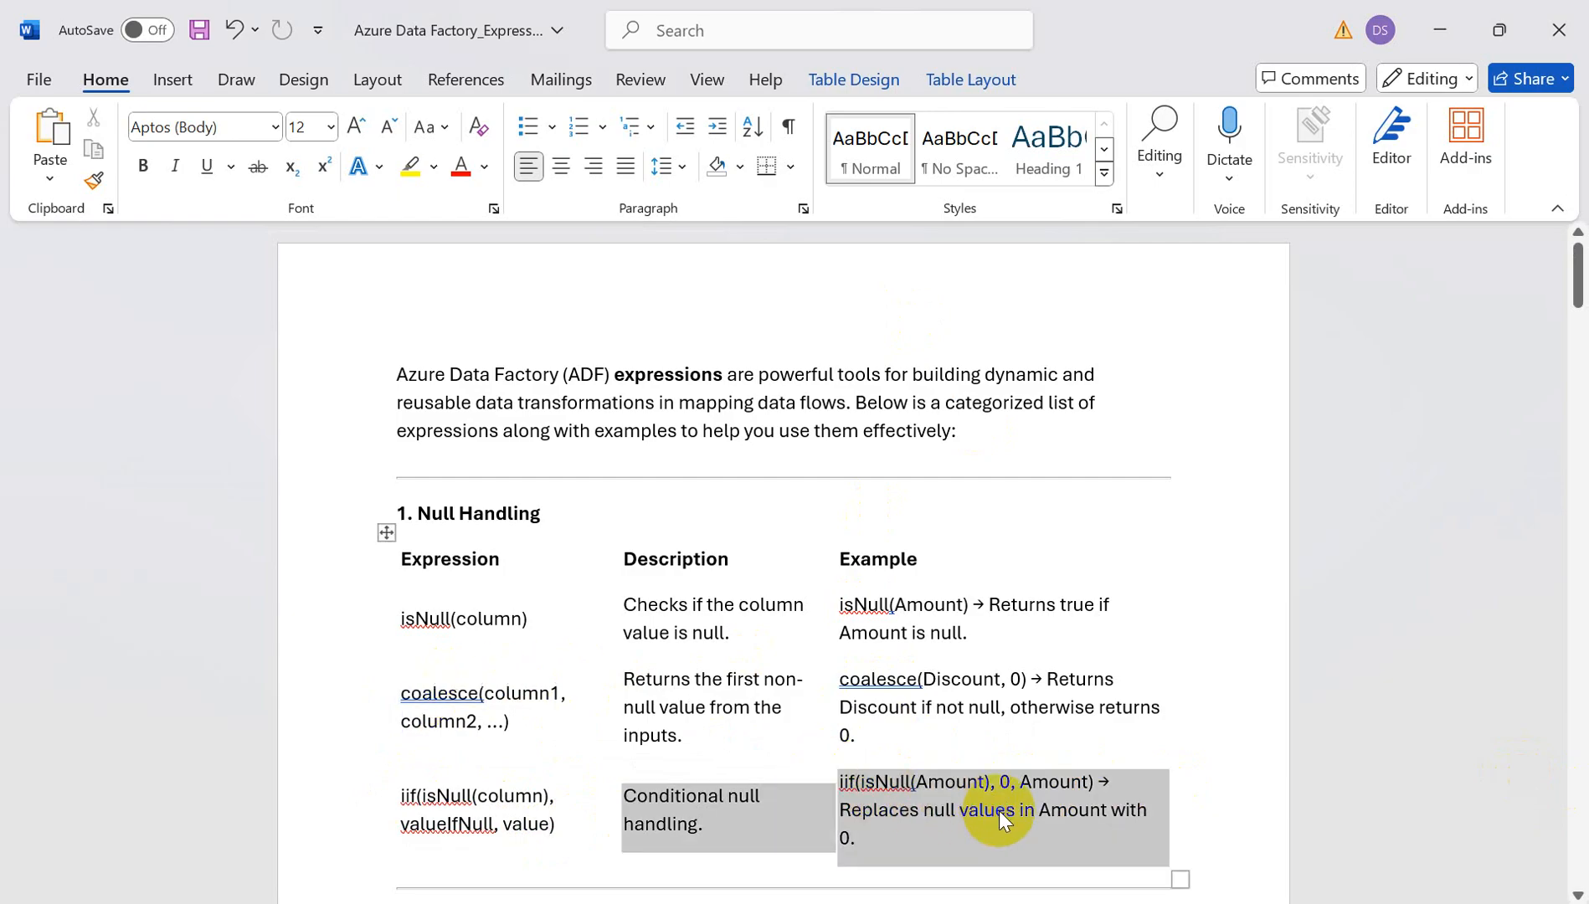
pyautogui.click(1021, 851)
pyautogui.hotkey('alt', 'Tab')
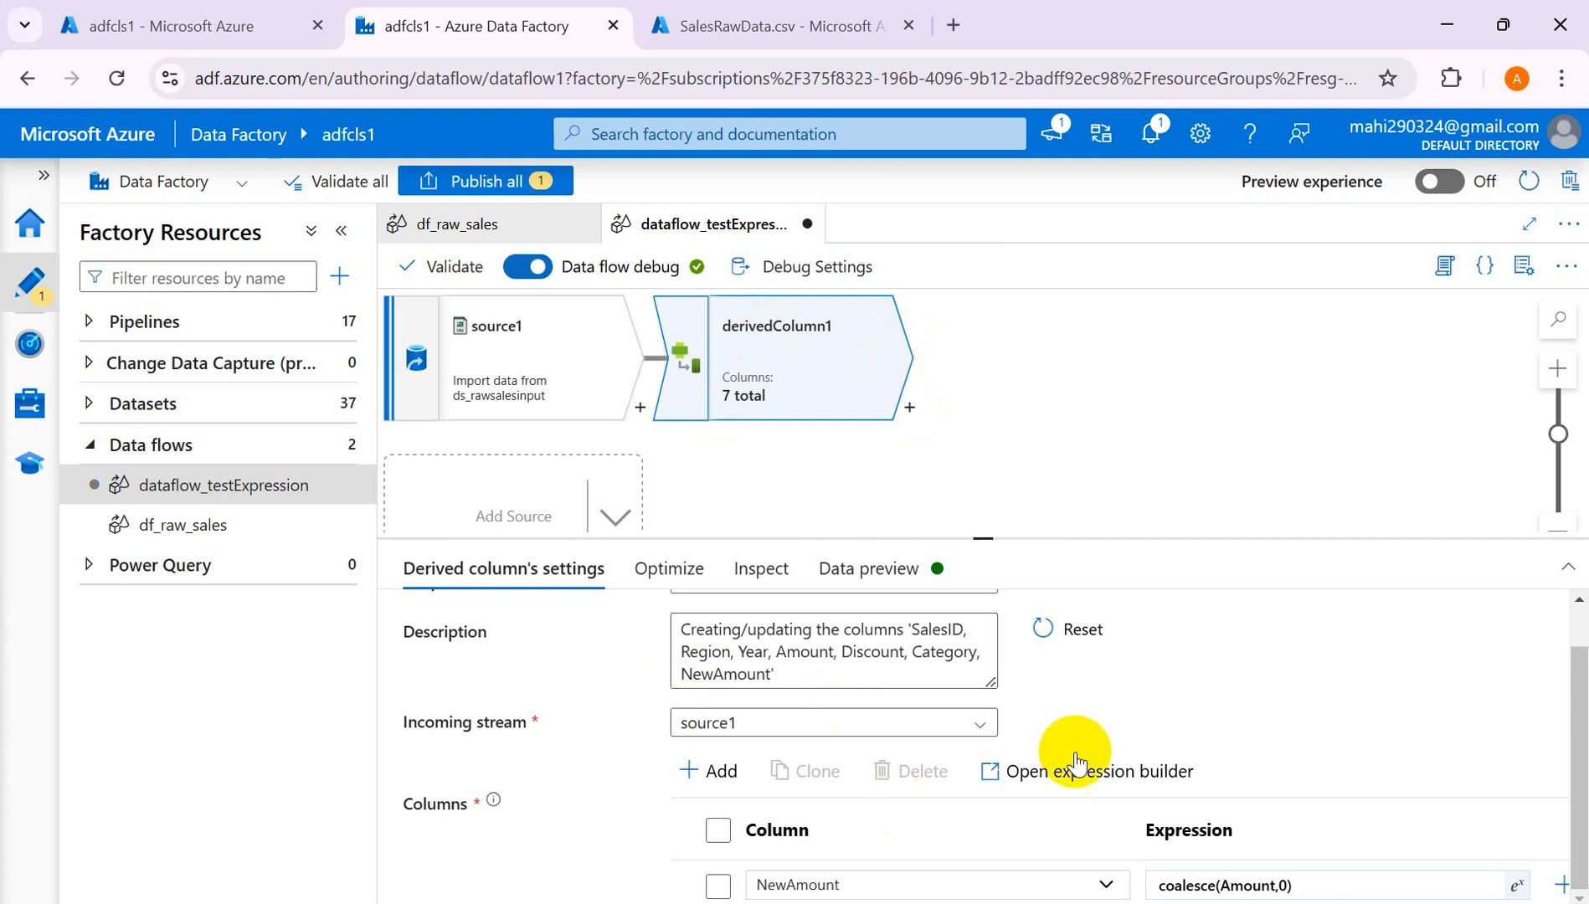
# Reopen the NewAmount column in the expression builder in Azure Data Factory and clear its coalesce expression.
pyautogui.click(1349, 885)
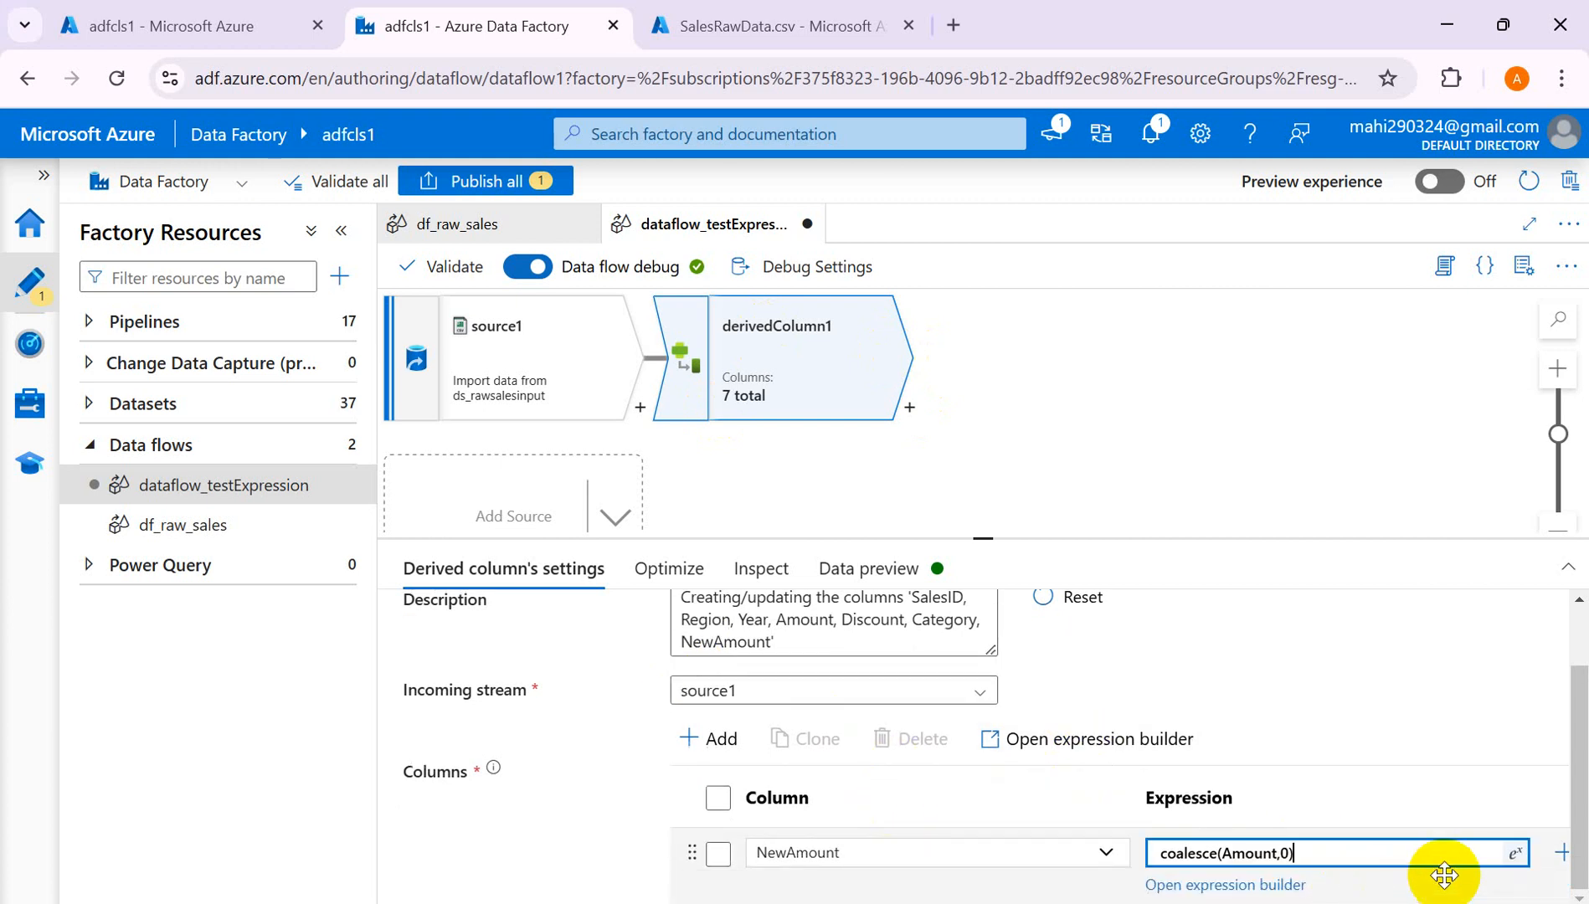
pyautogui.click(1216, 886)
pyautogui.click(684, 402)
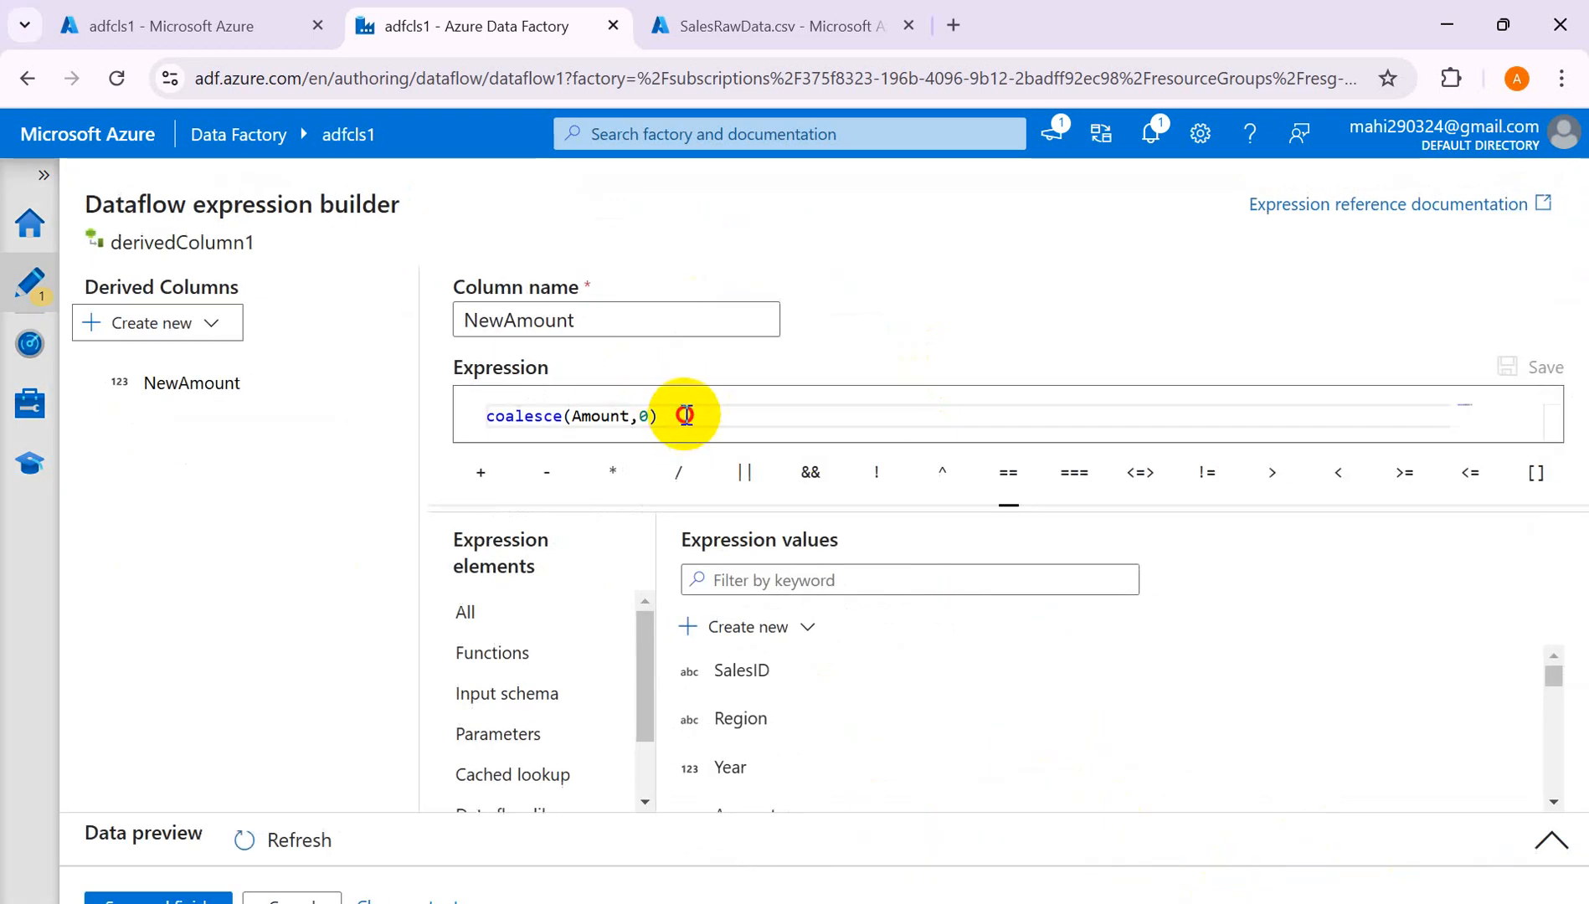
pyautogui.press('BackSpace')
pyautogui.press('BackSpace')
pyautogui.press('BackSpace')
pyautogui.press('BackSpace')
pyautogui.press('BackSpace')
pyautogui.press('BackSpace')
pyautogui.press('BackSpace')
pyautogui.press('BackSpace')
pyautogui.press('BackSpace')
pyautogui.press('BackSpace')
pyautogui.press('BackSpace')
pyautogui.press('BackSpace')
pyautogui.press('BackSpace')
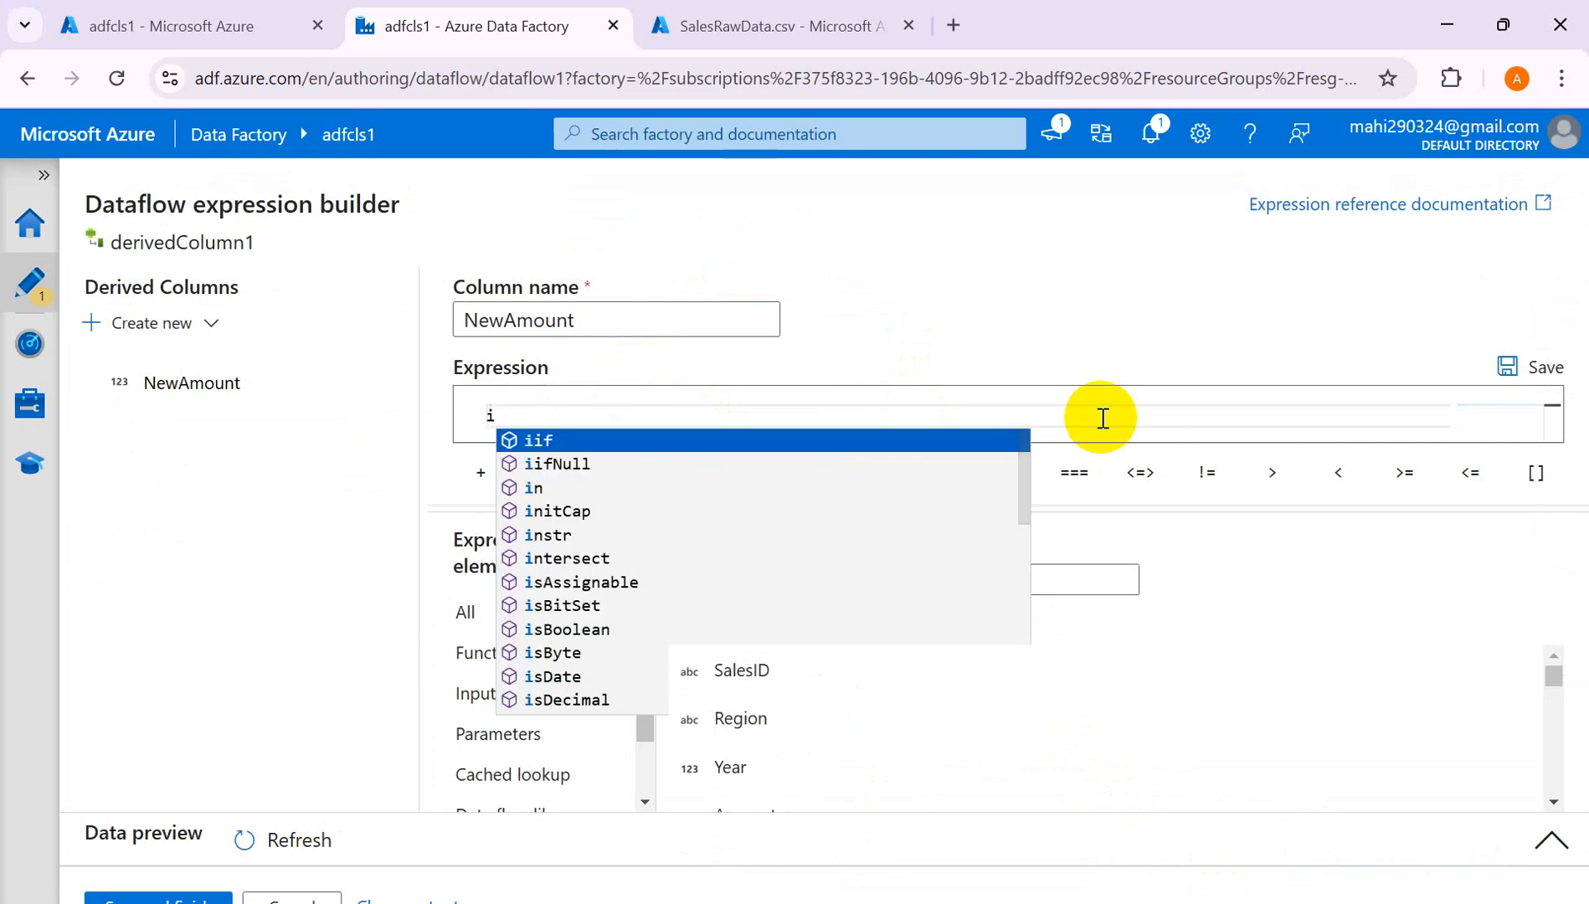
pyautogui.press('Return')
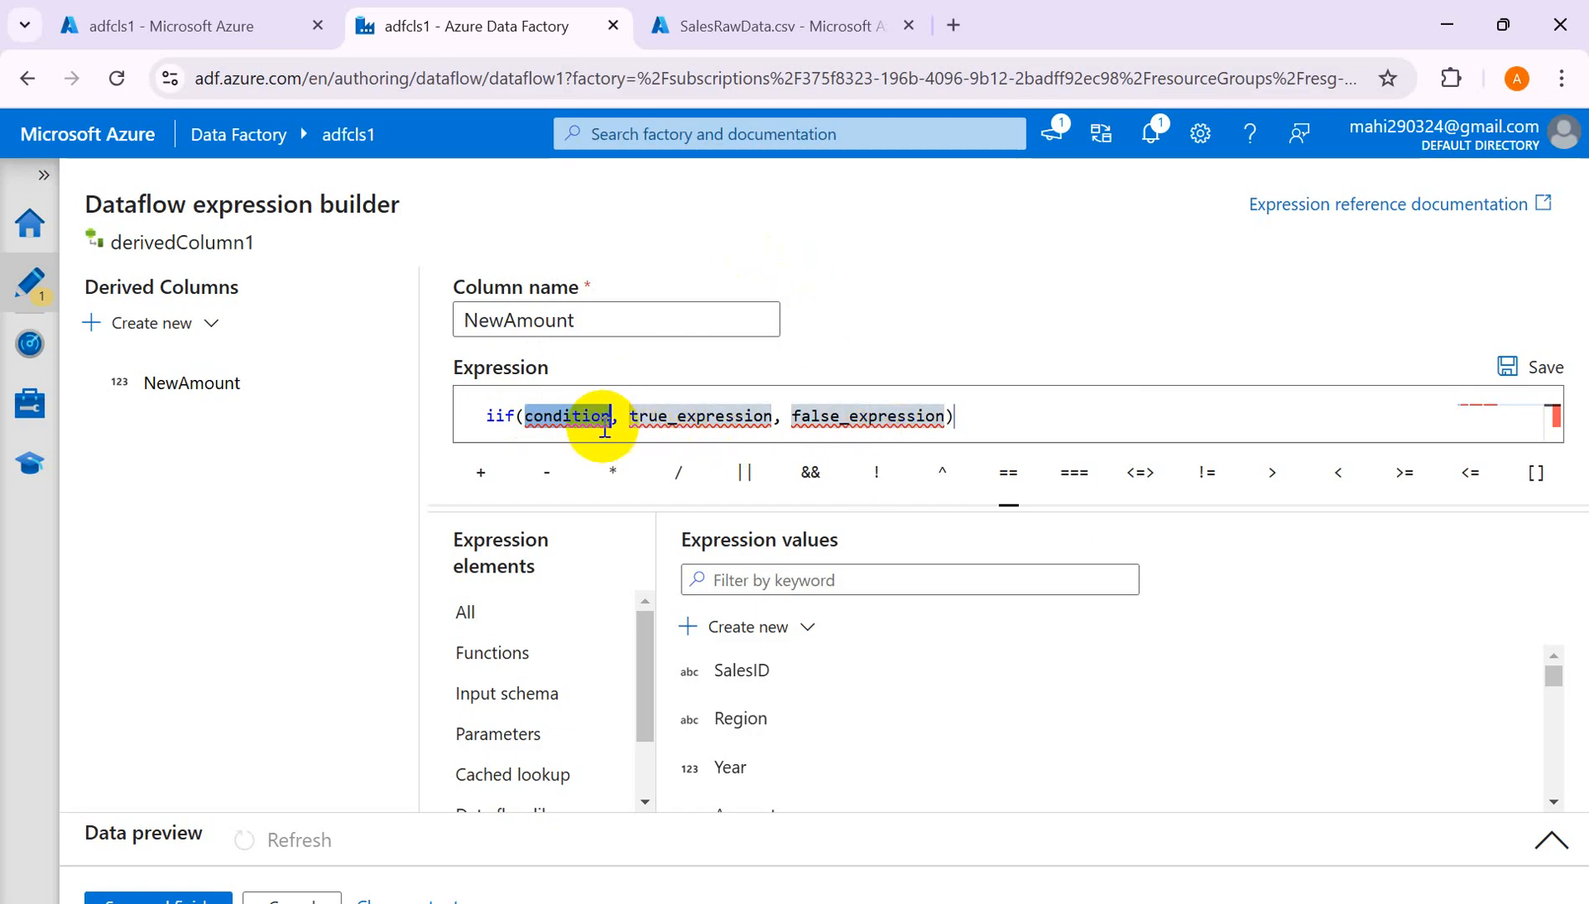
pyautogui.press('BackSpace')
pyautogui.press('BackSpace')
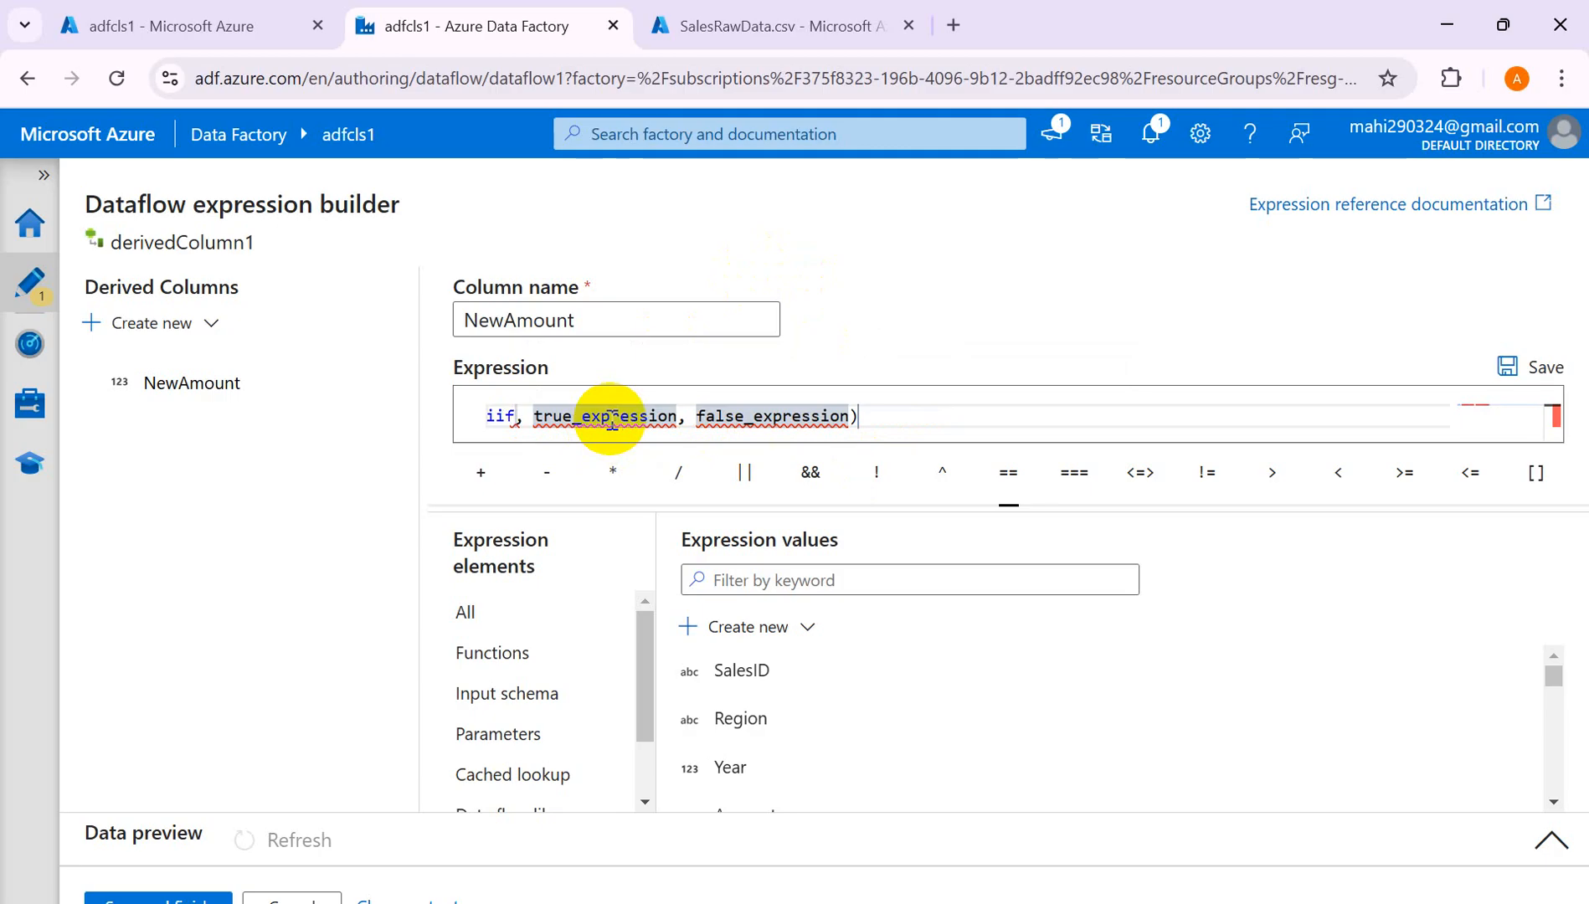
pyautogui.write('(')
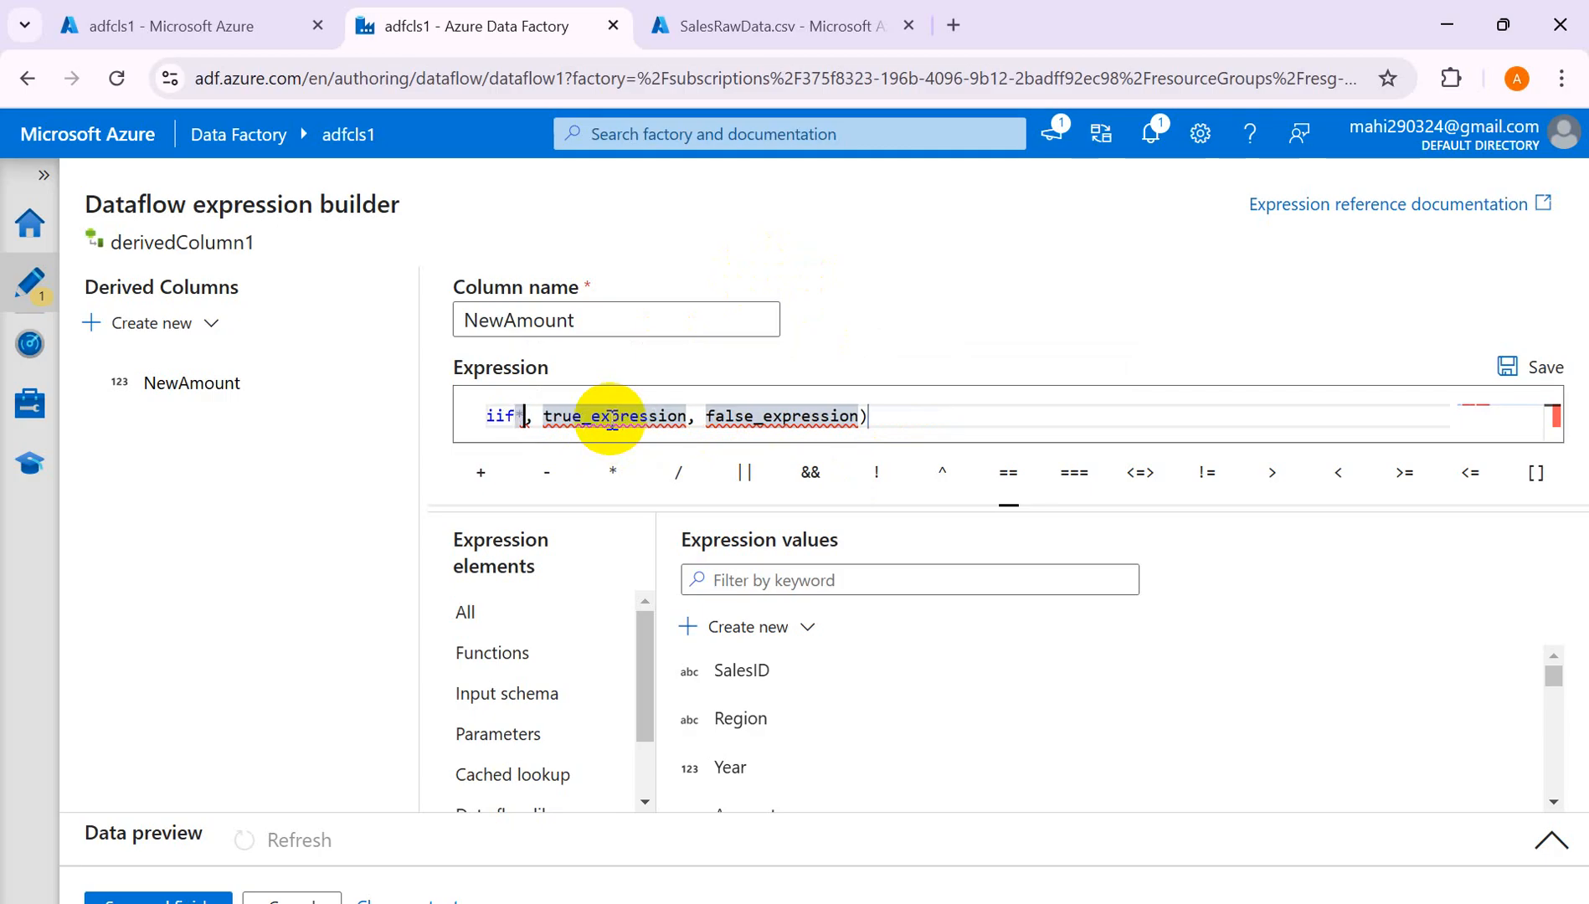
pyautogui.press('BackSpace')
pyautogui.write('(')
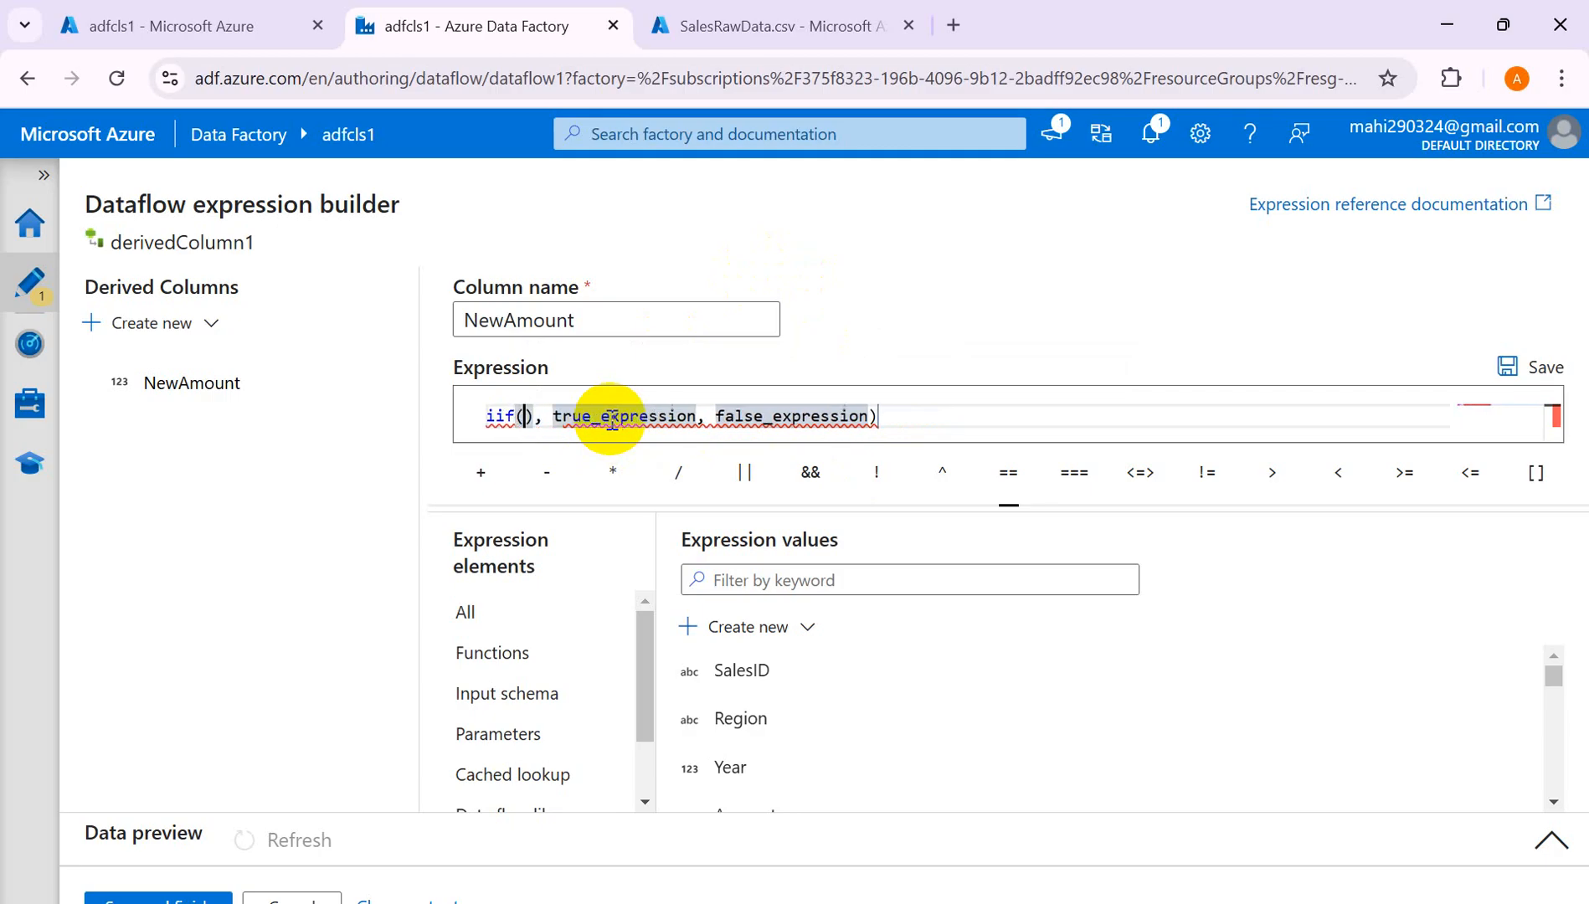
pyautogui.moveTo(909, 410); pyautogui.dragTo(201, 416)
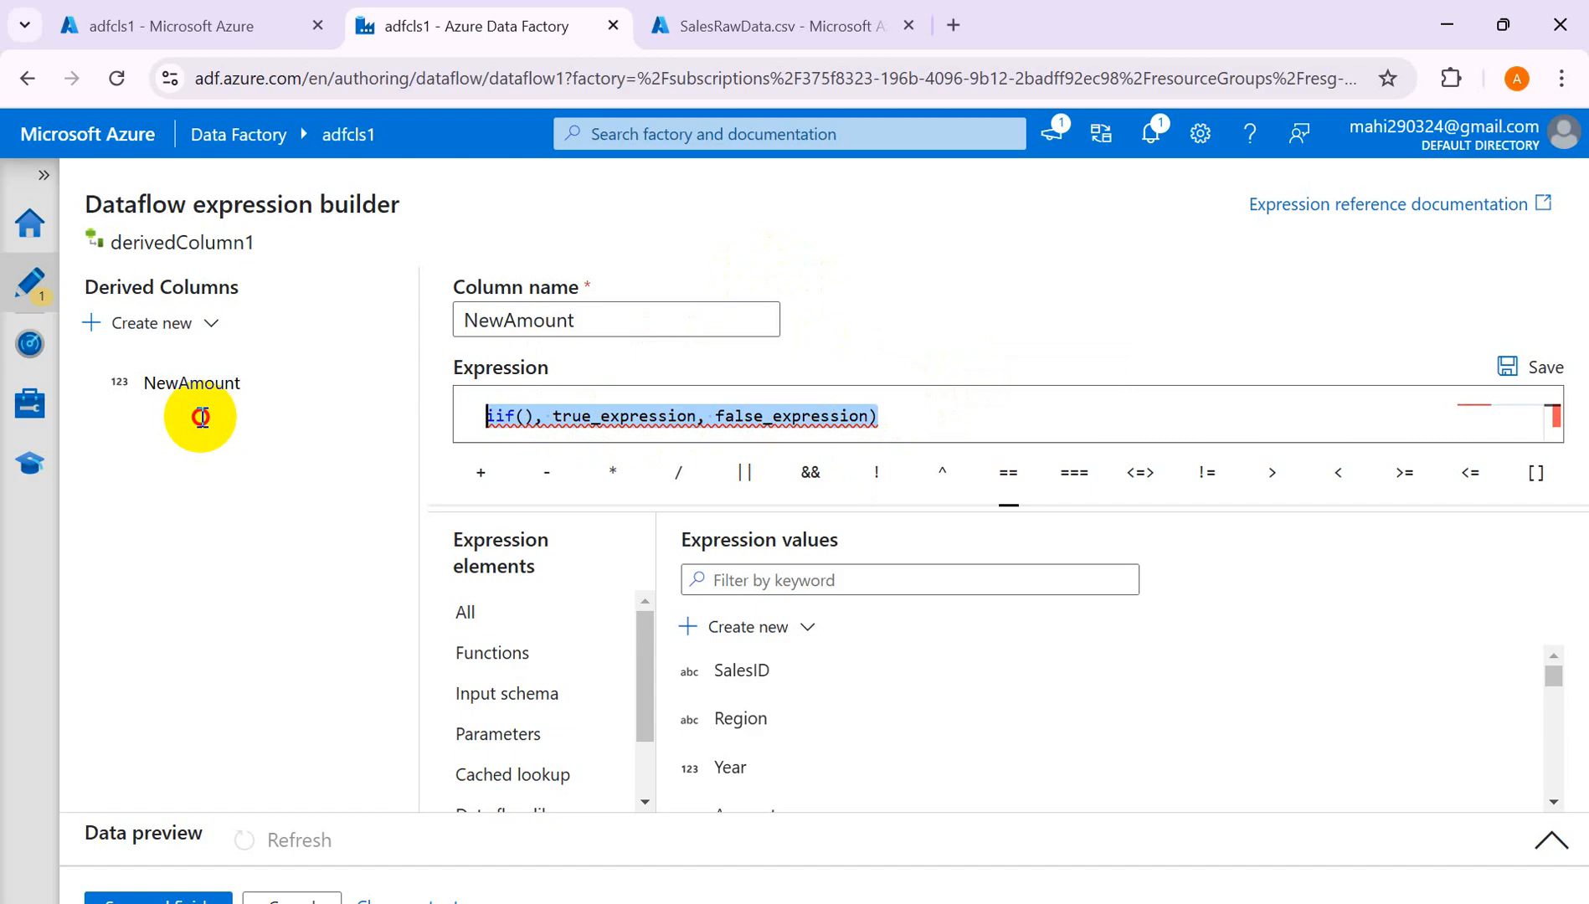
pyautogui.press('BackSpace')
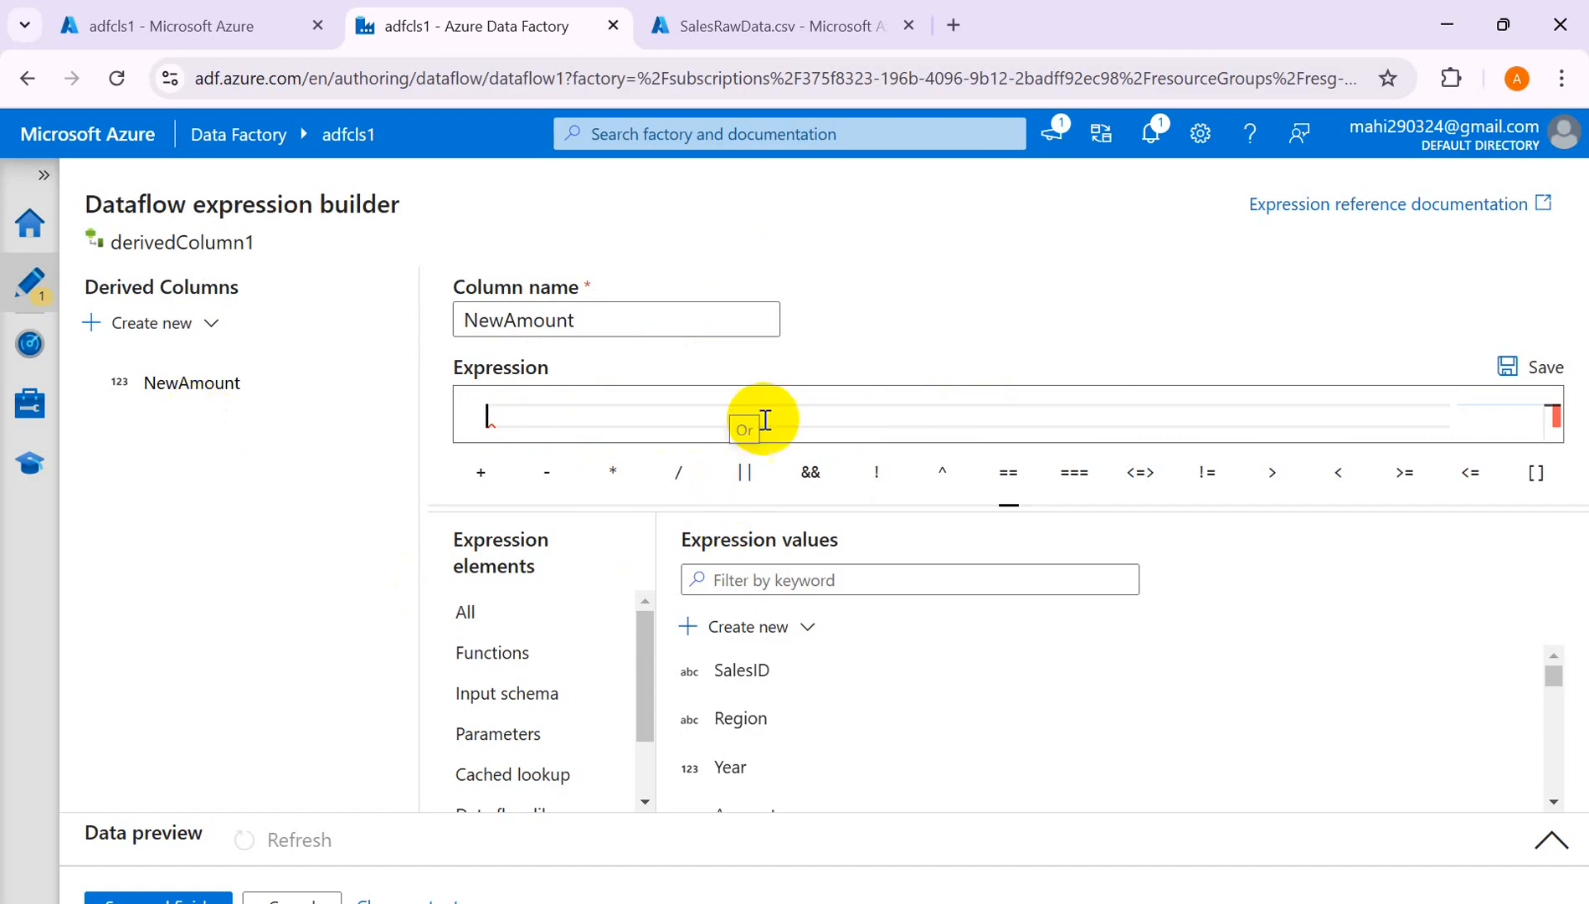
pyautogui.click(763, 587)
pyautogui.write('i')
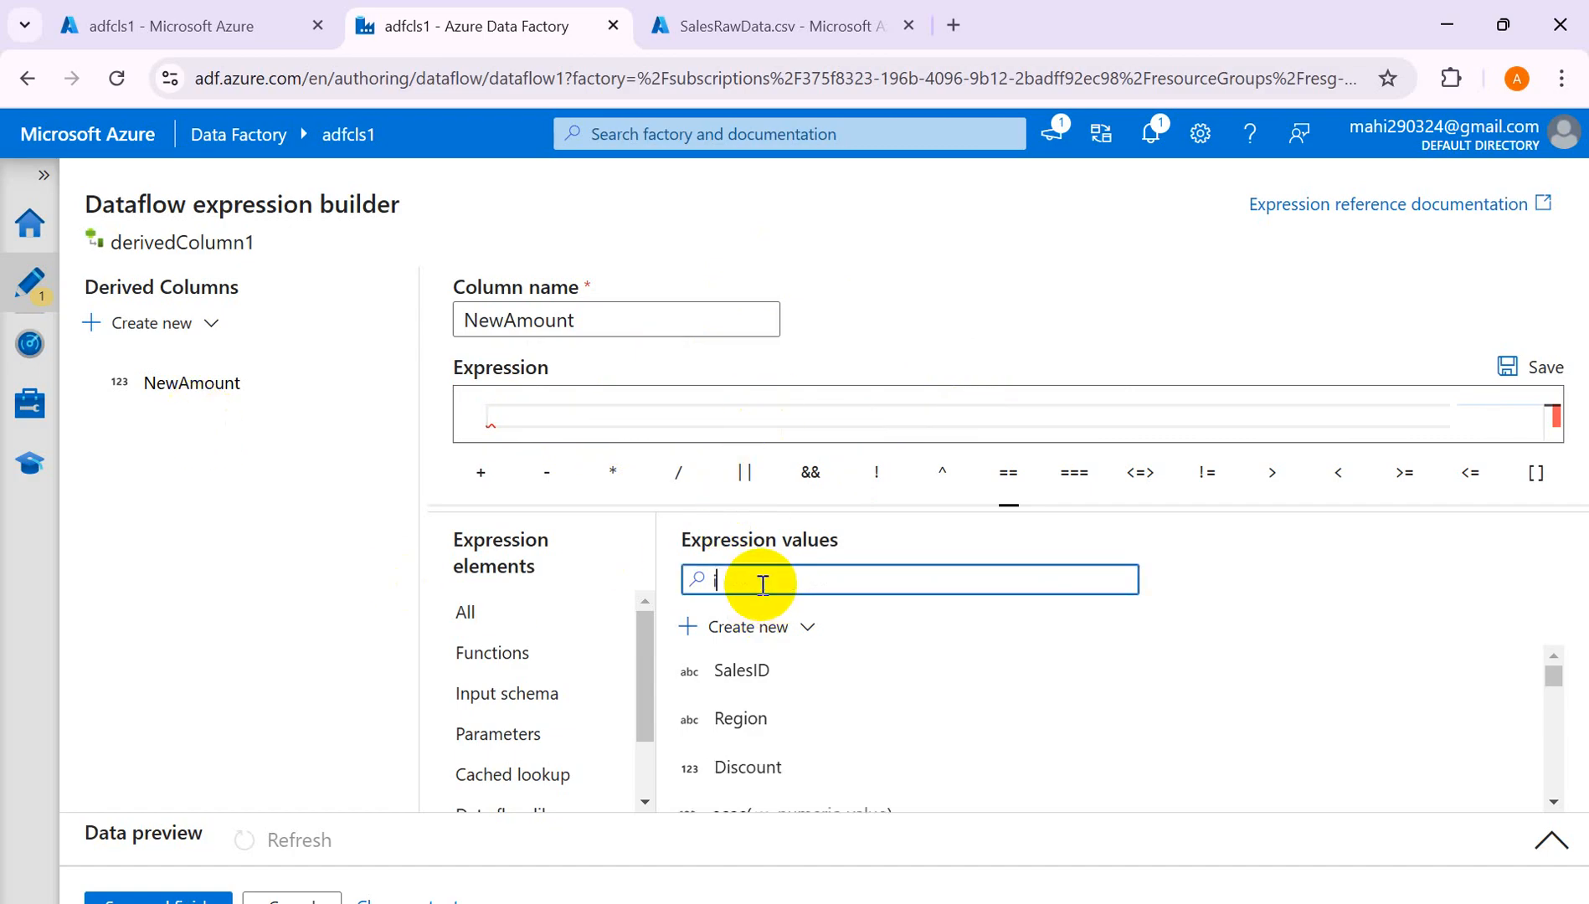
pyautogui.write('if')
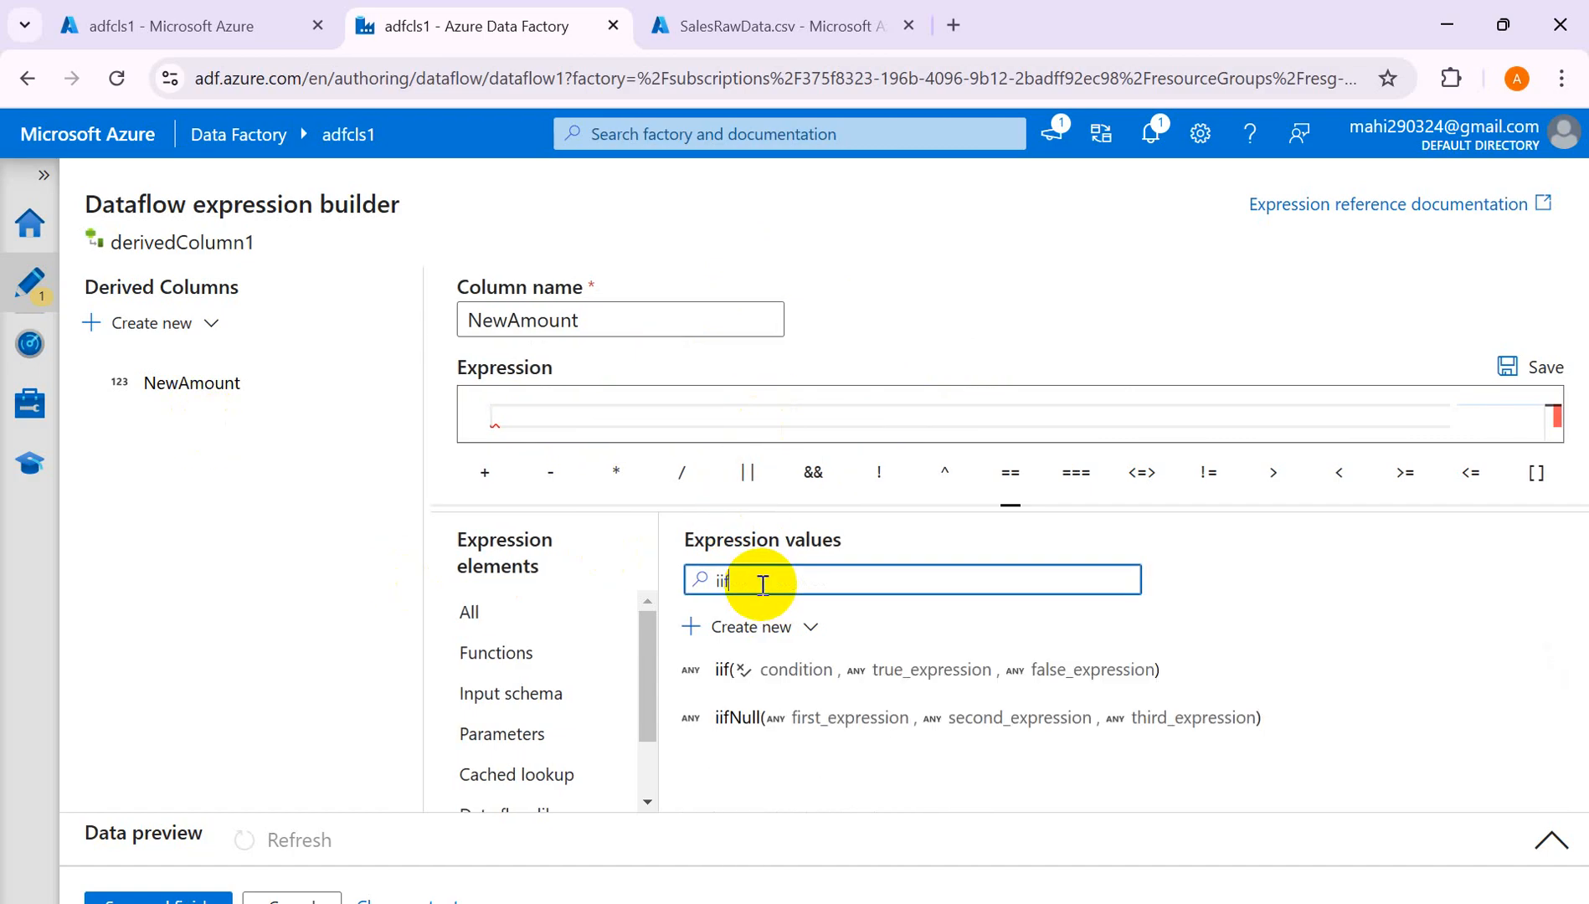
pyautogui.click(895, 670)
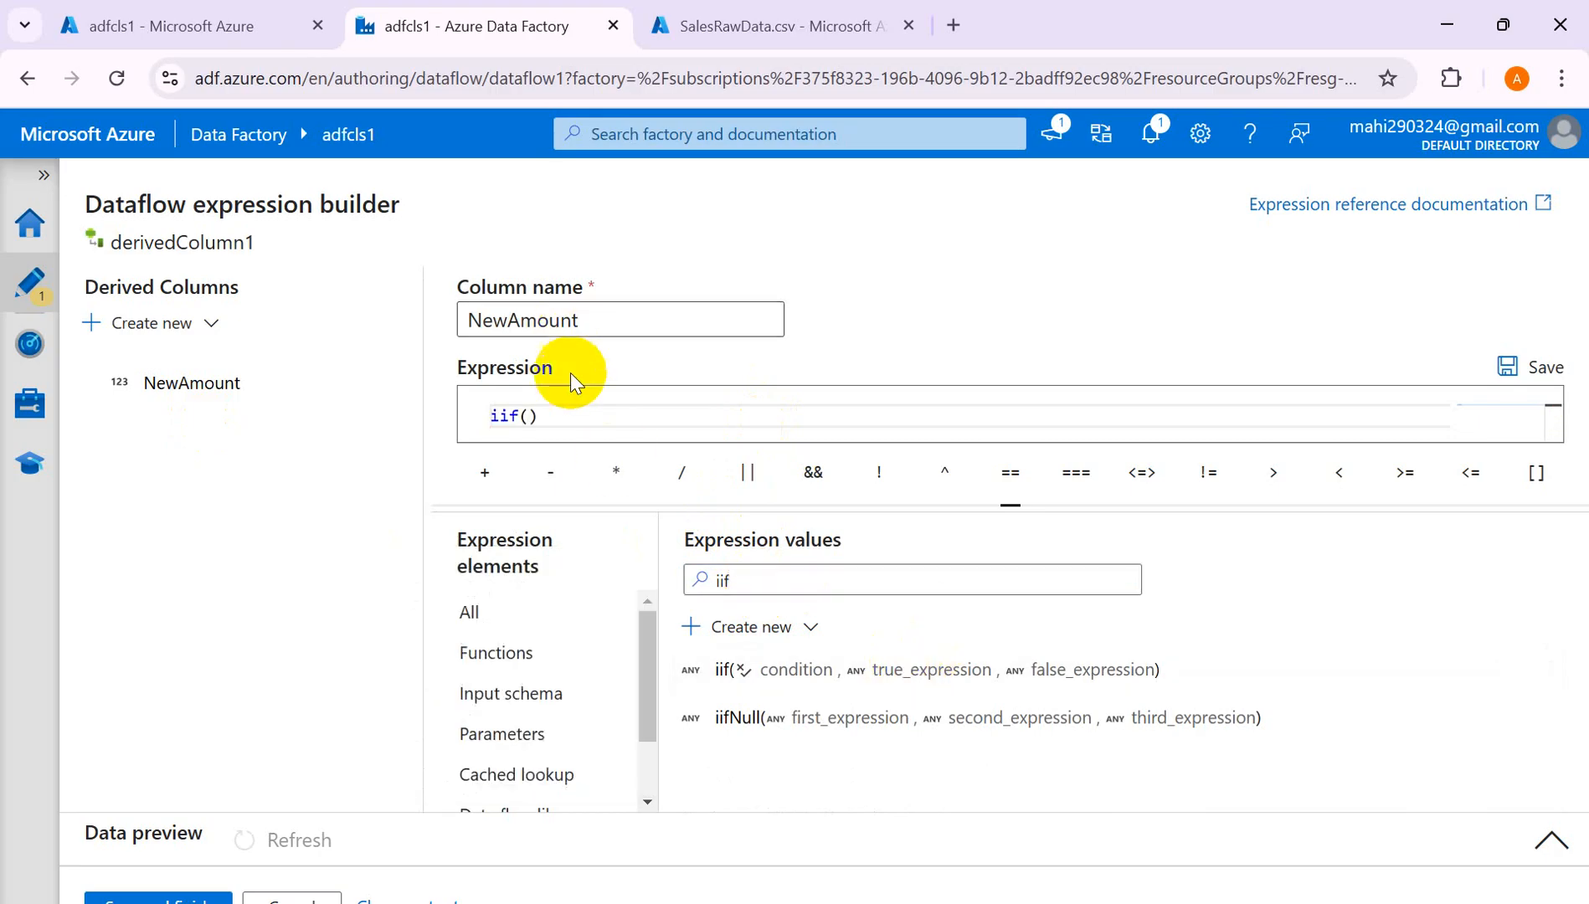
pyautogui.moveTo(529, 411)
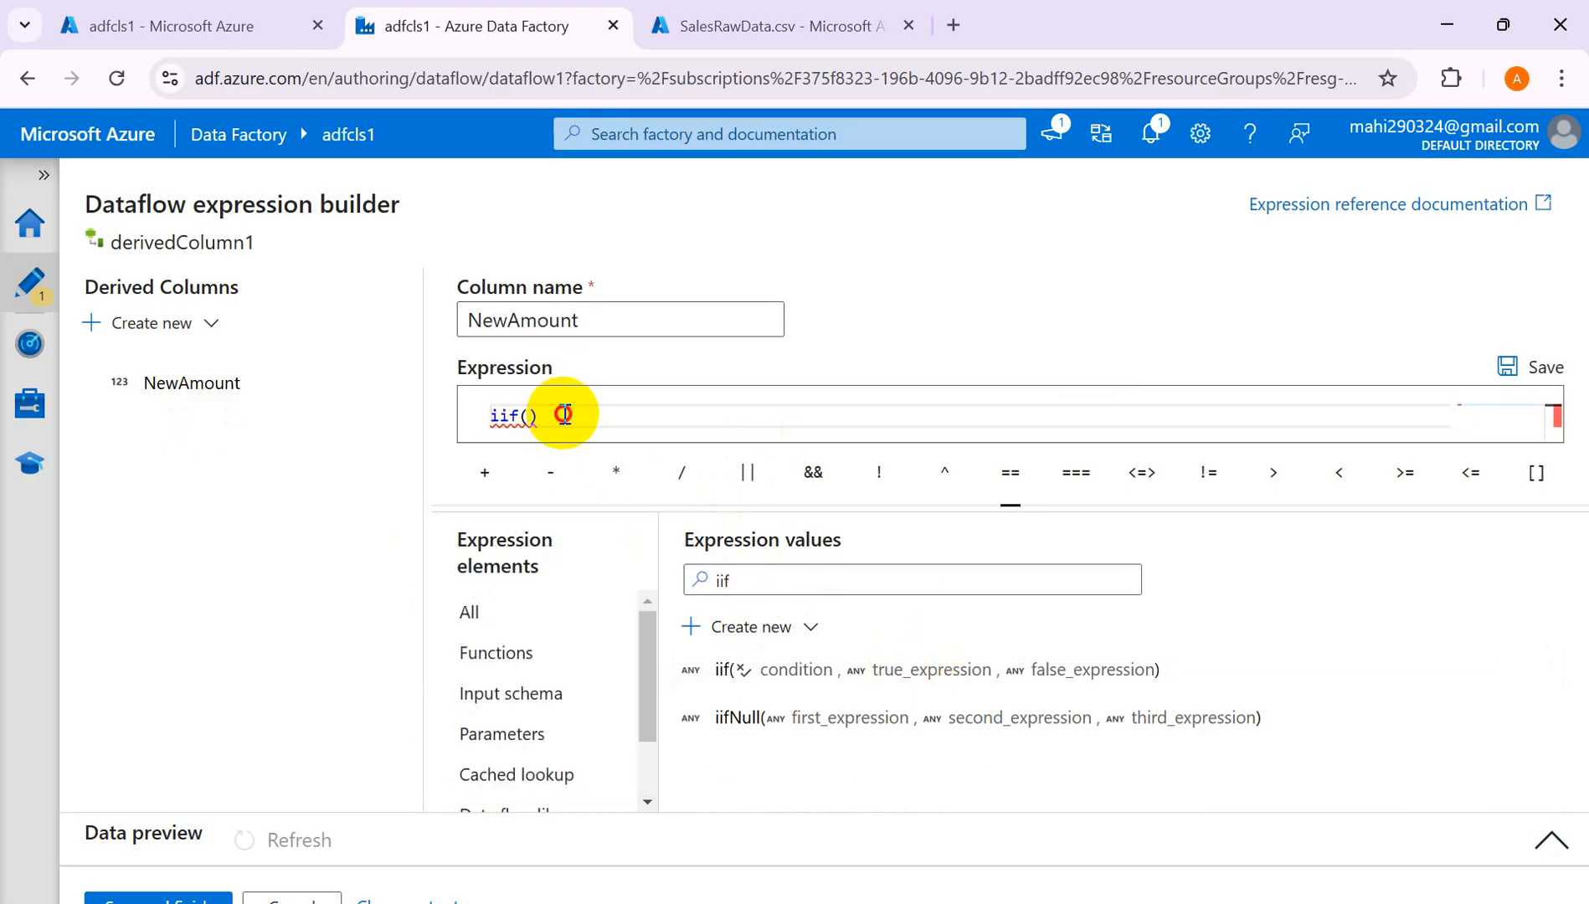
pyautogui.moveTo(549, 414); pyautogui.dragTo(463, 429)
pyautogui.press('BackSpace')
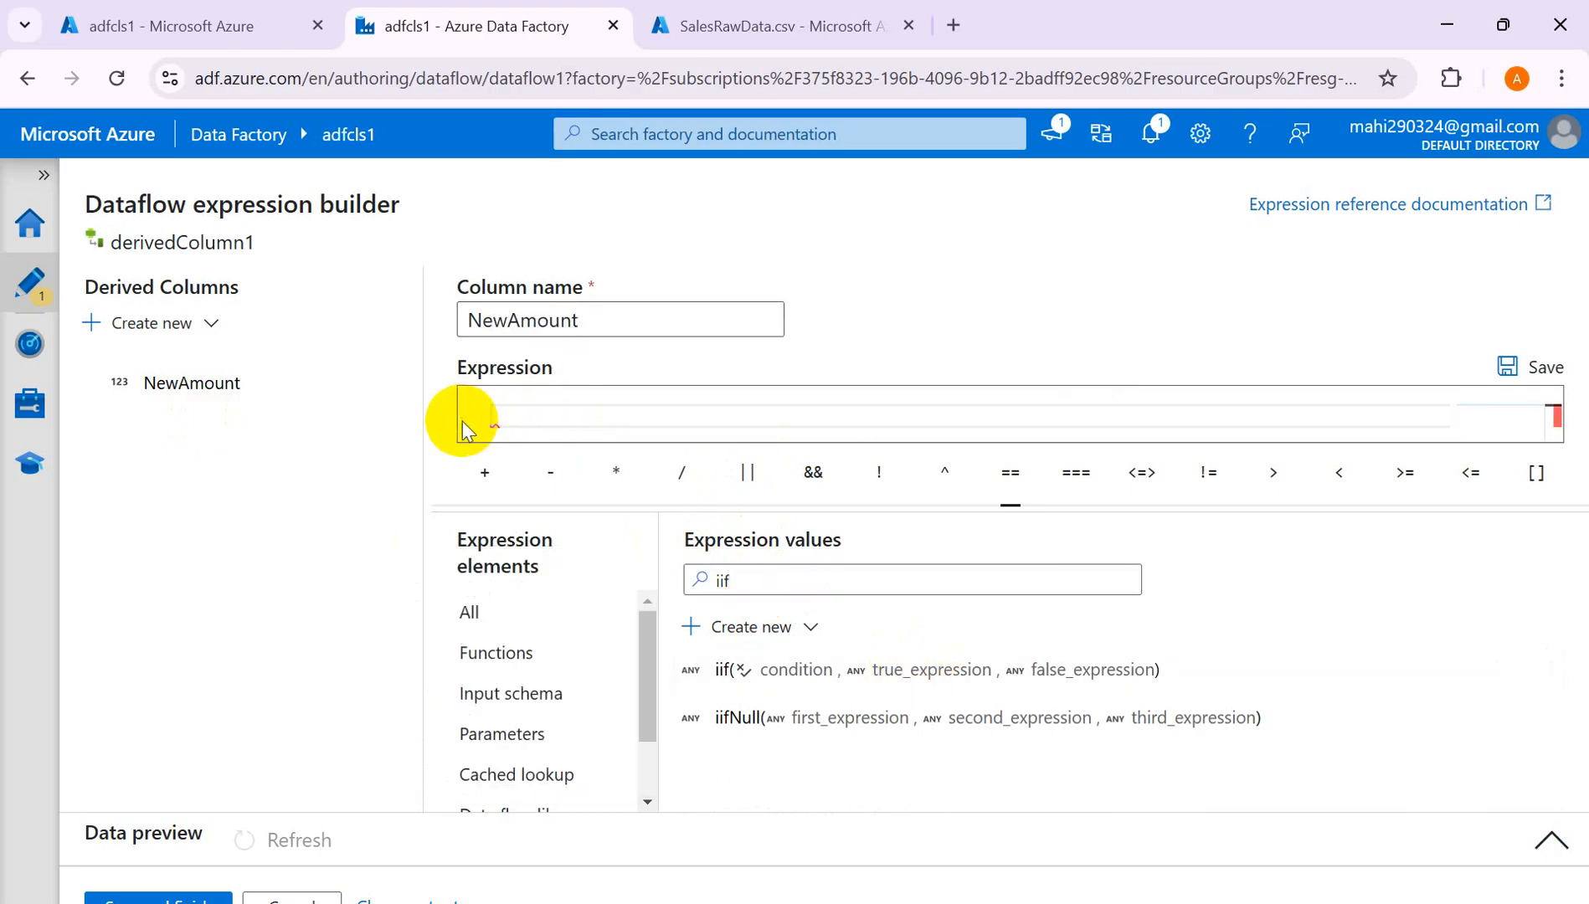
# Insert the iif function into the NewAmount expression with isnull() as its condition.
pyautogui.write('i')
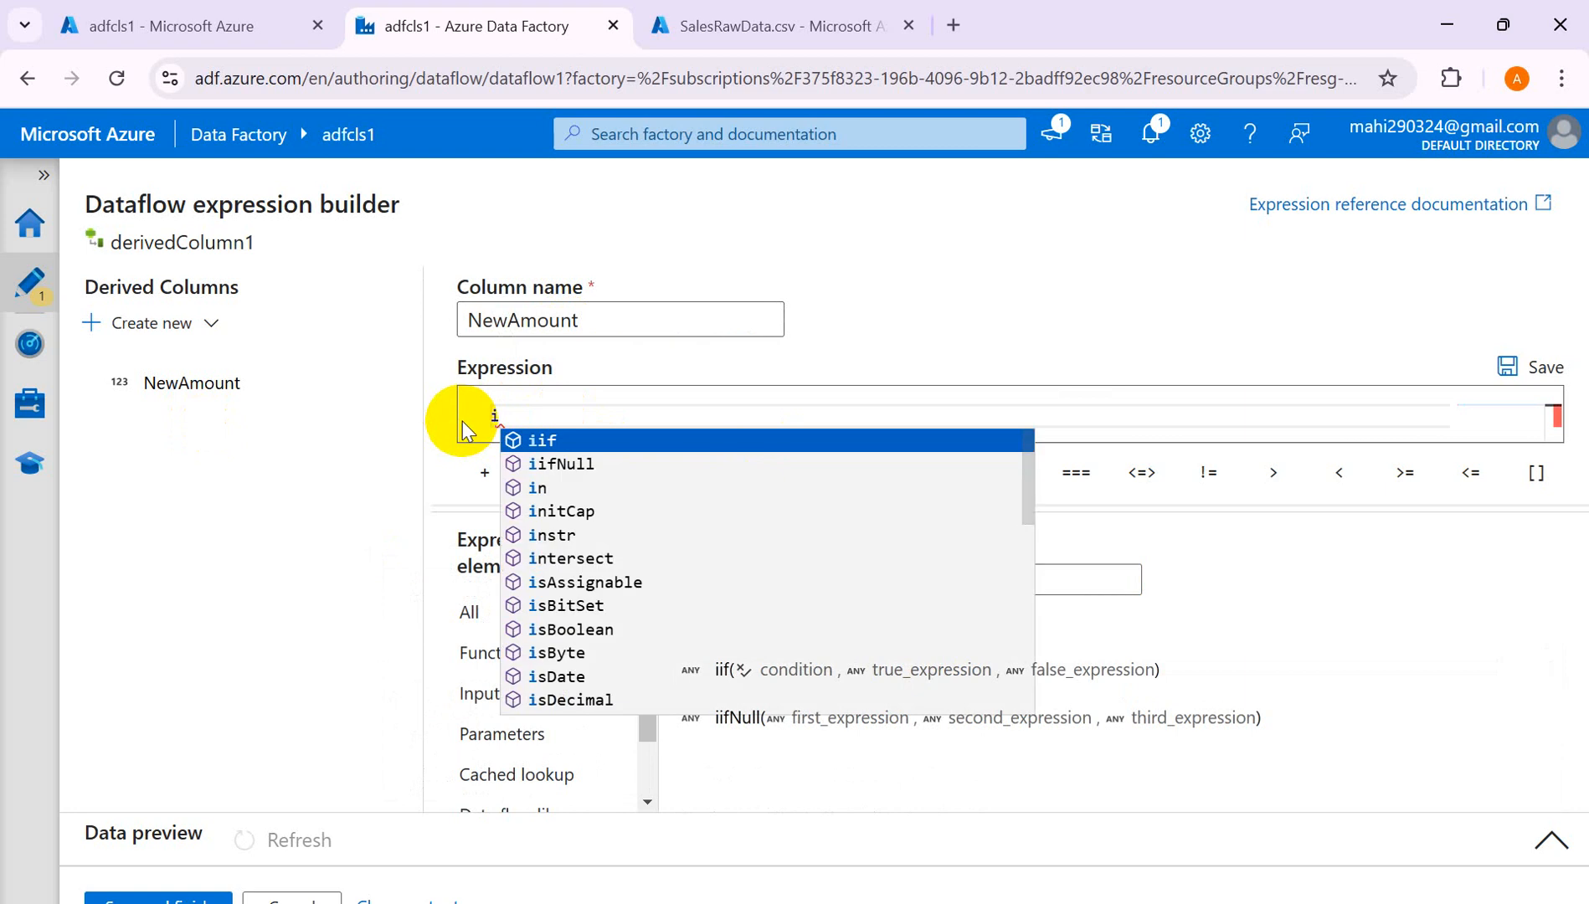
pyautogui.click(534, 438)
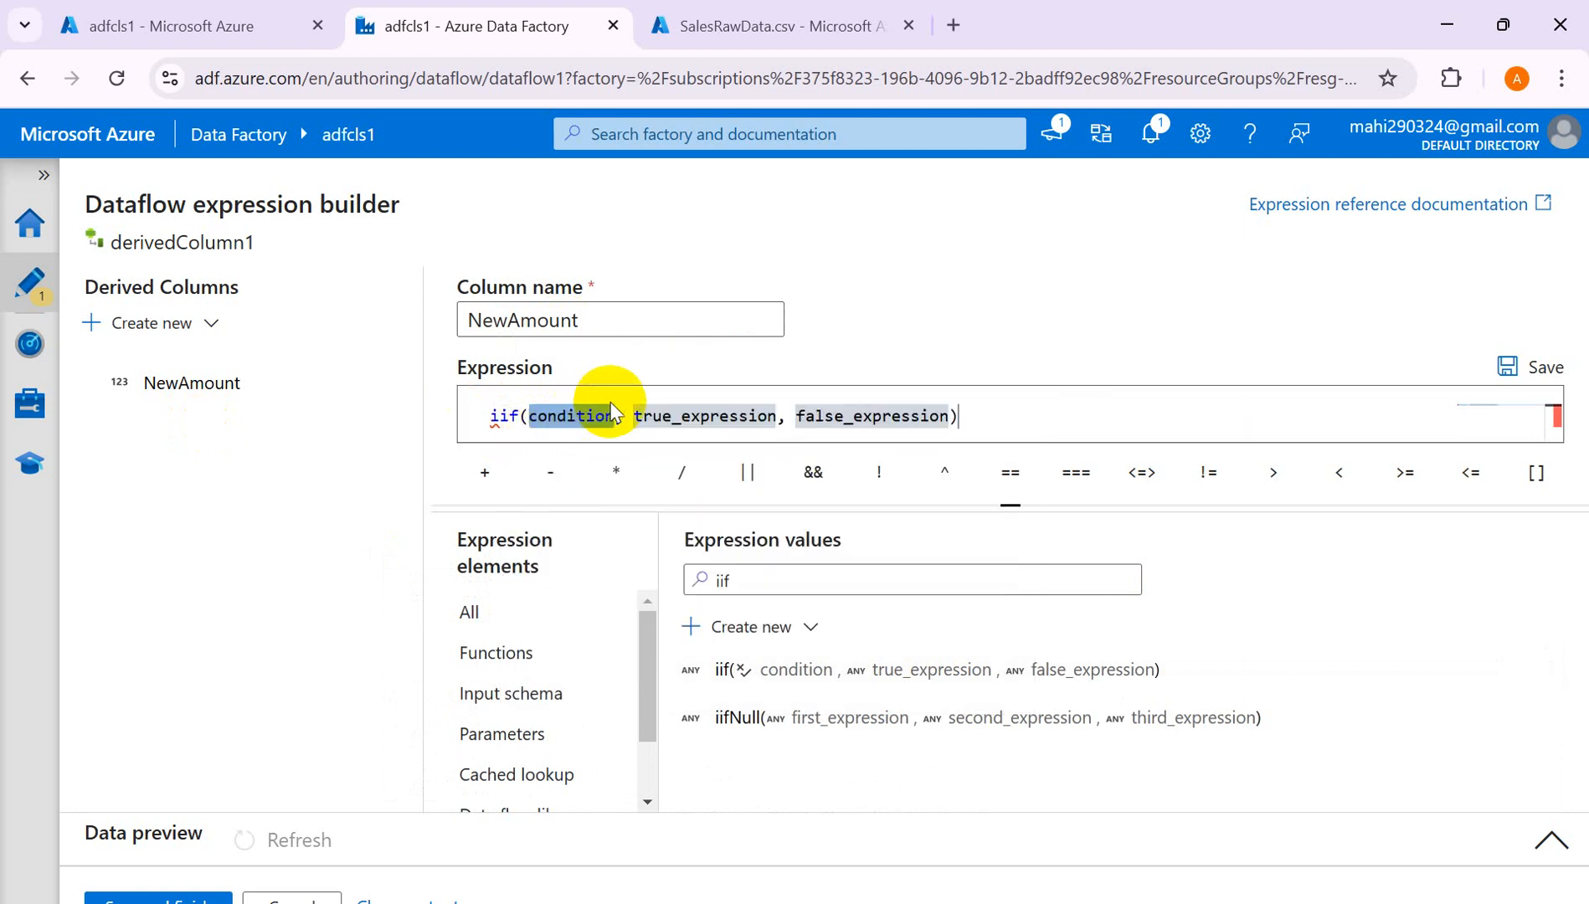
pyautogui.press('BackSpace')
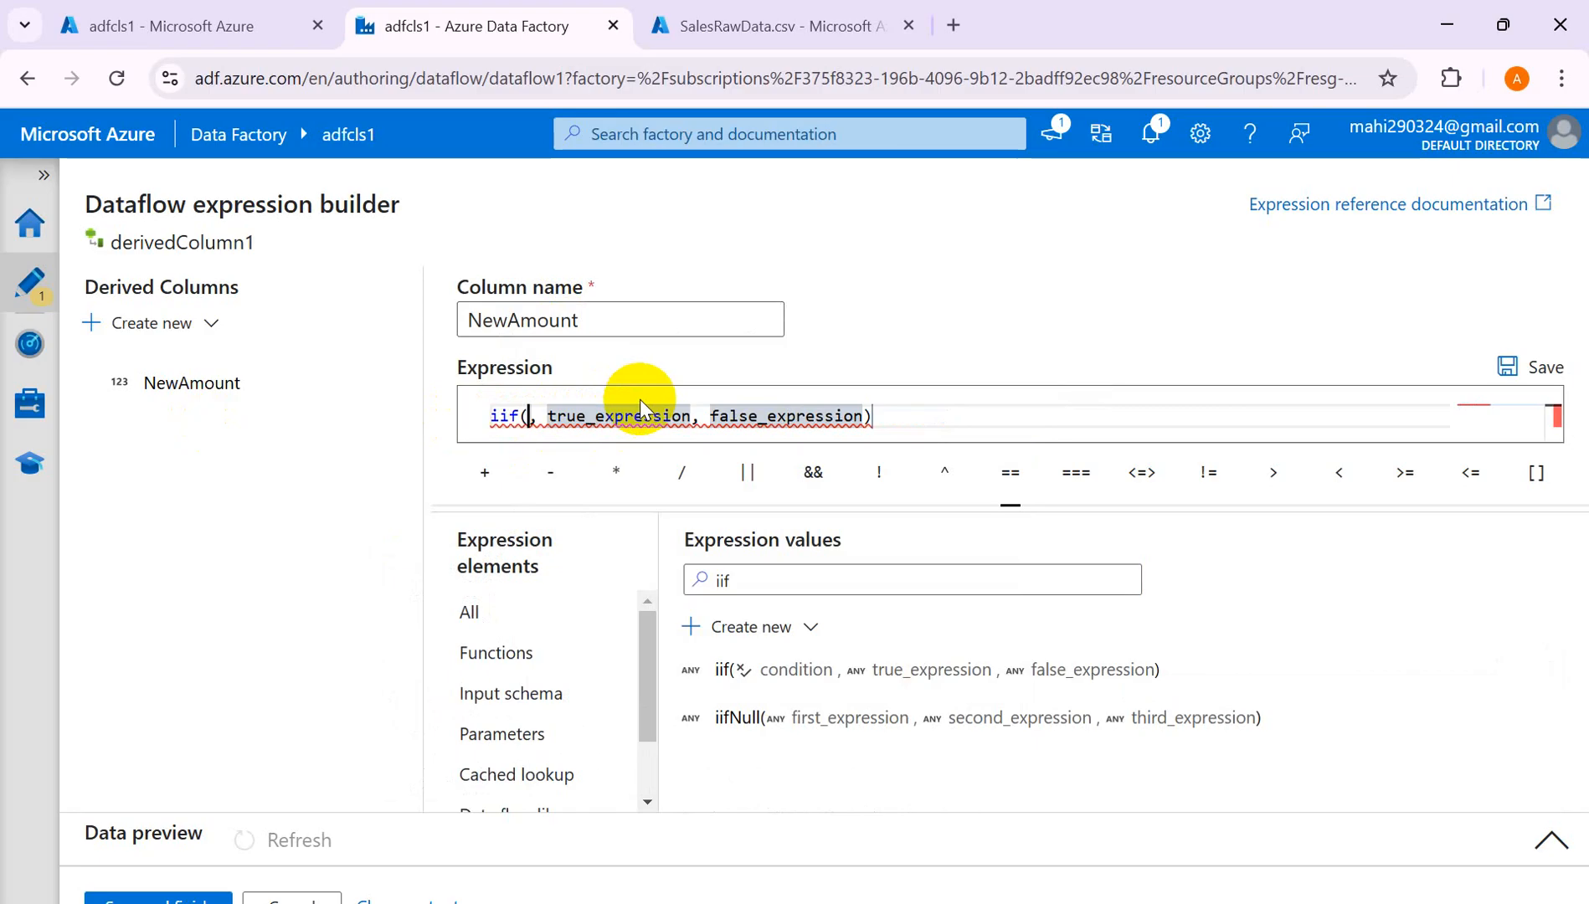
pyautogui.write('isnull')
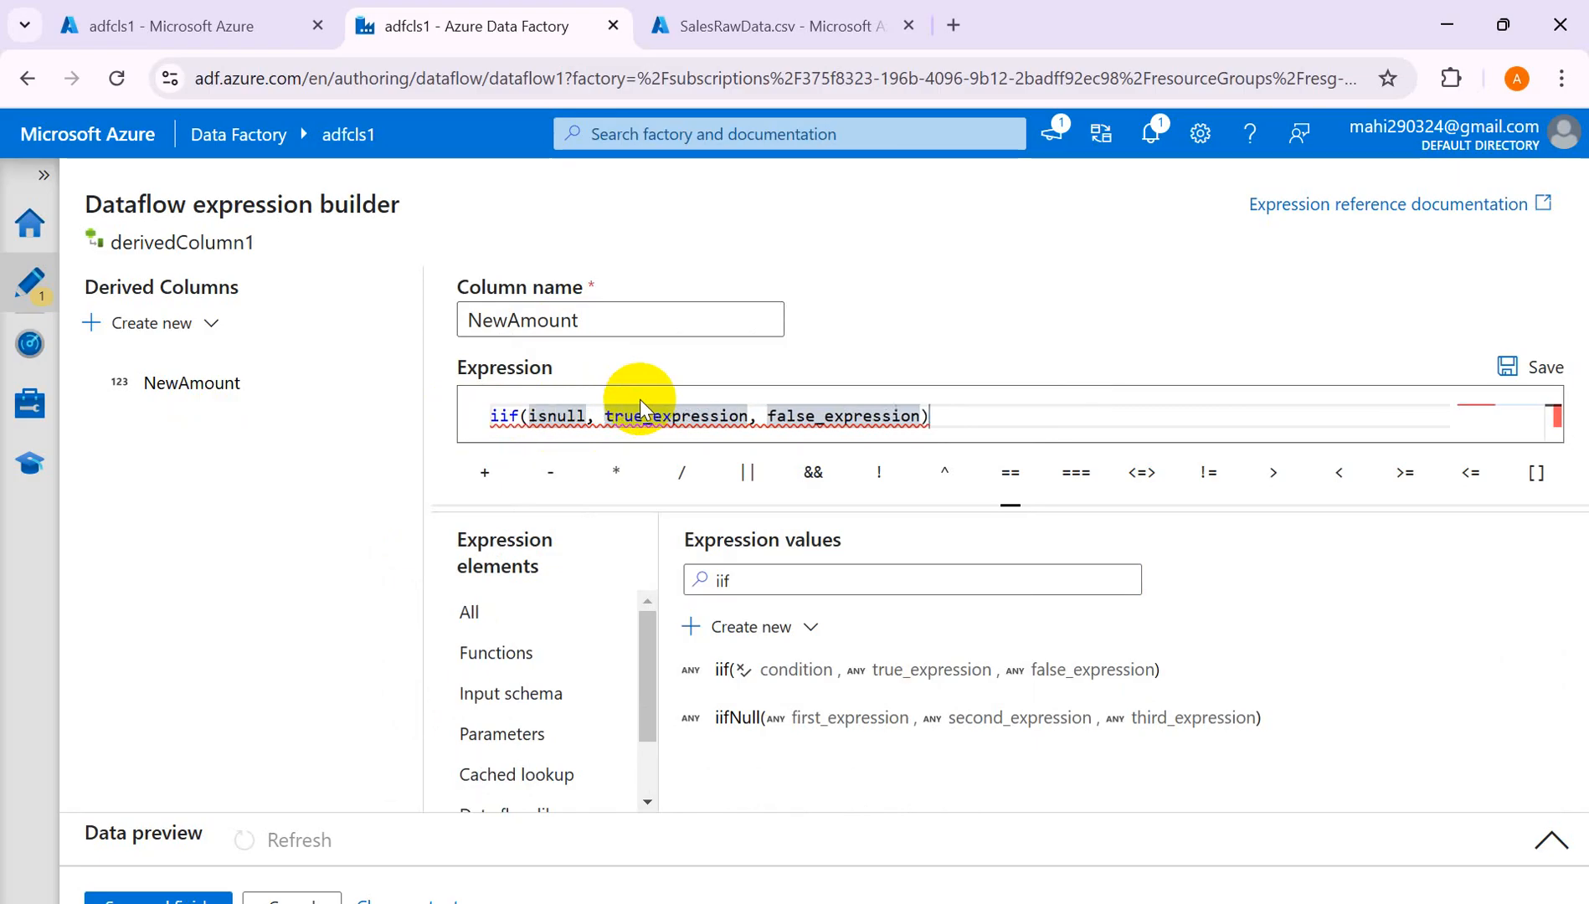
pyautogui.write('(')
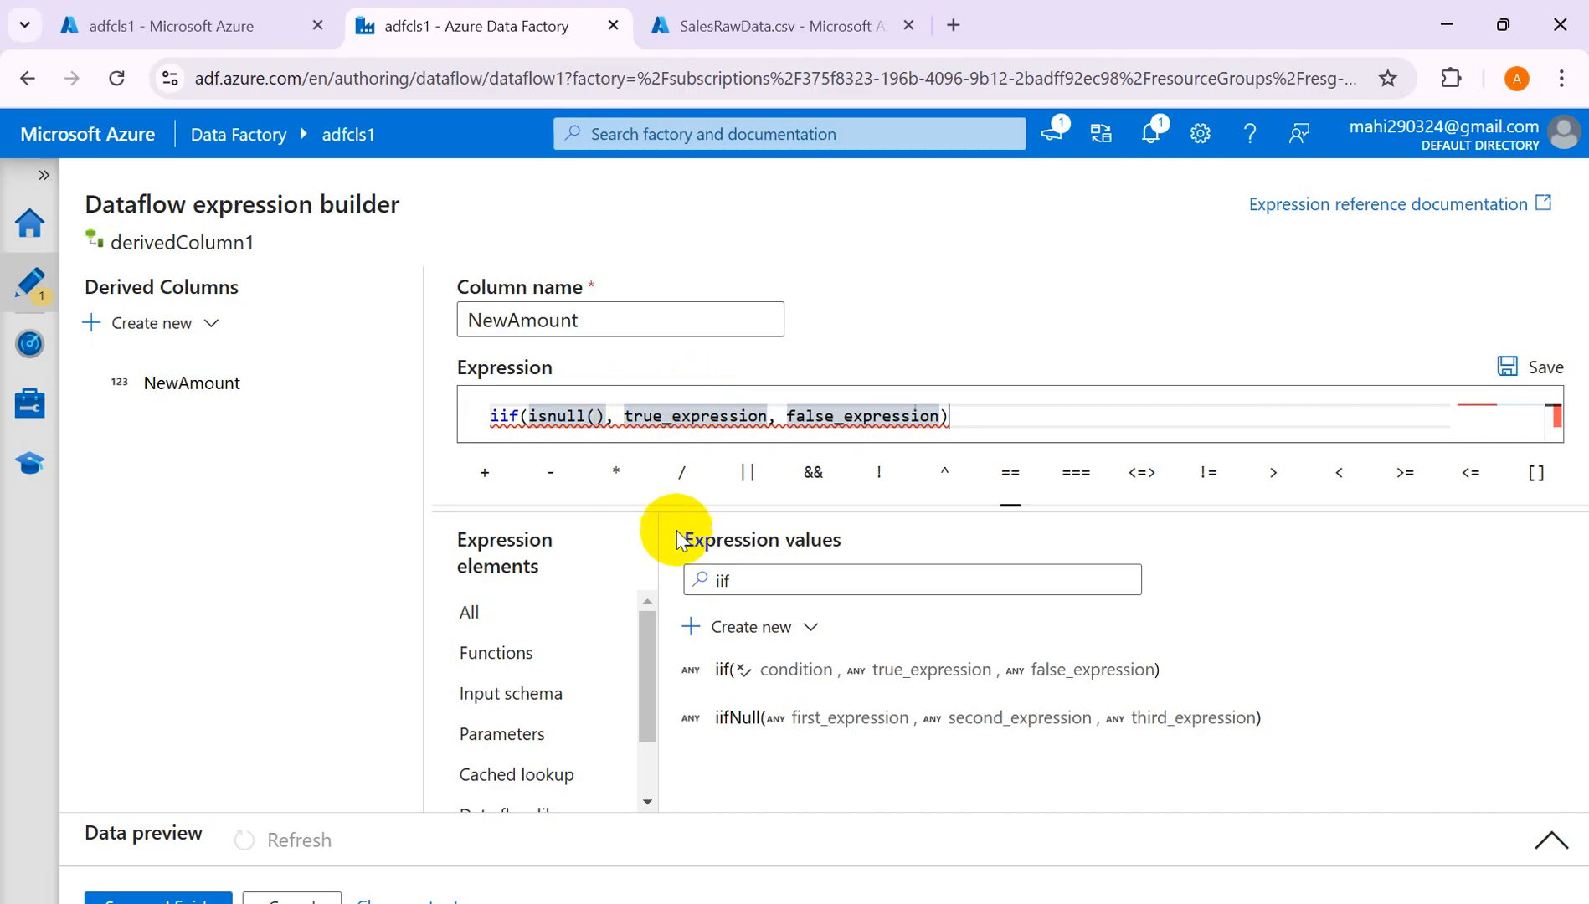
# Clear the iif filter from the expression values and insert the Amount column as the isnull argument.
pyautogui.click(743, 580)
pyautogui.press('BackSpace')
pyautogui.press('BackSpace')
pyautogui.press('BackSpace')
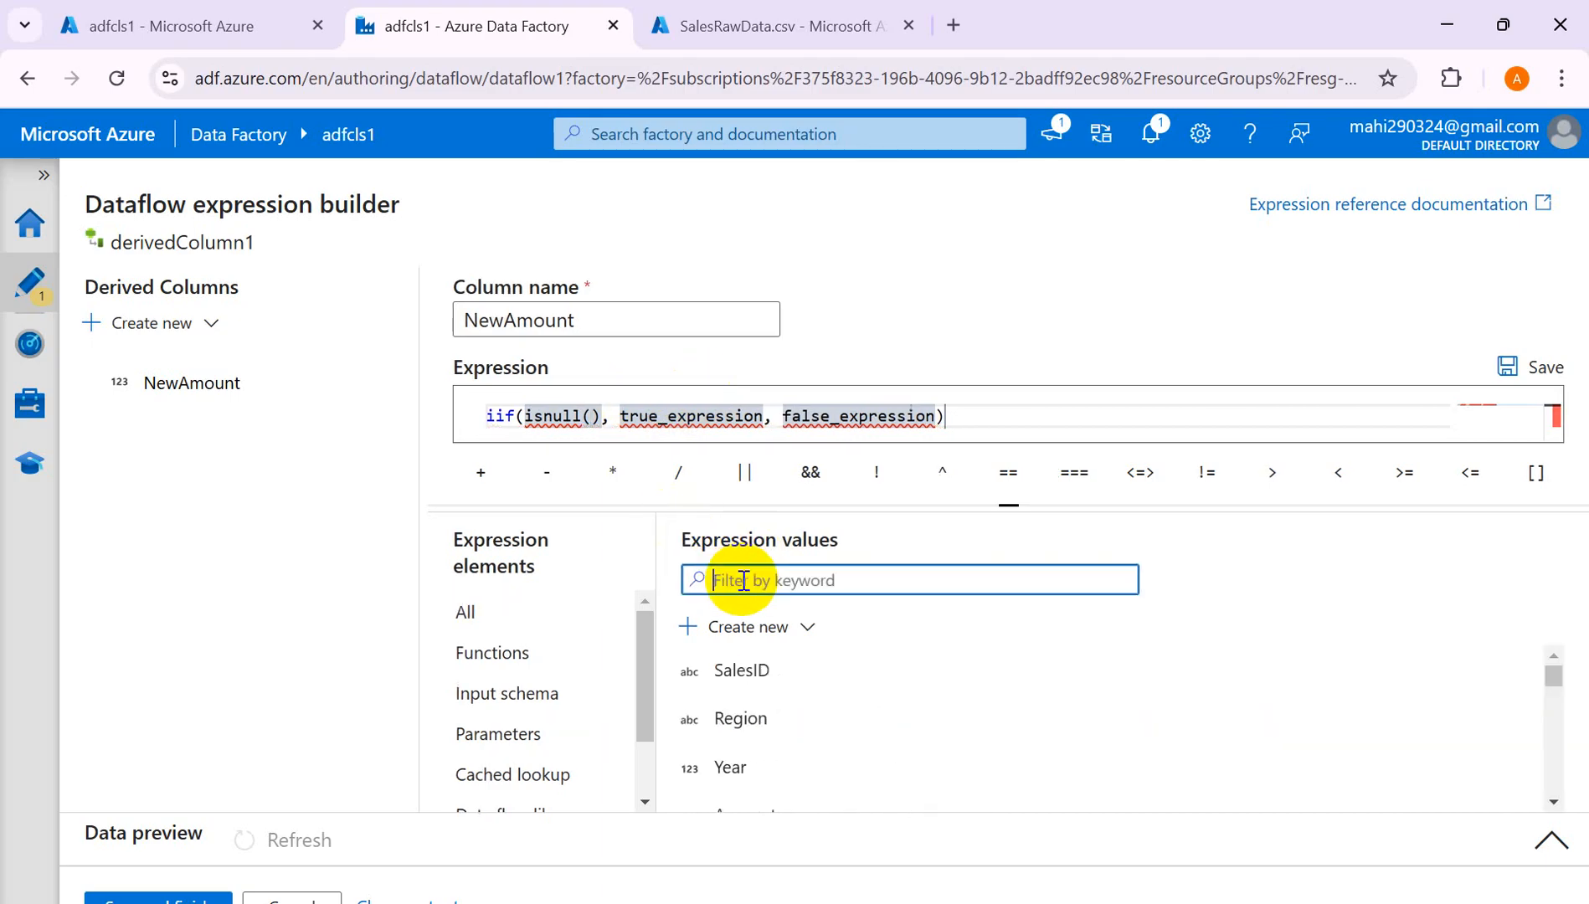
pyautogui.scroll(-2, 803, 756)
pyautogui.click(753, 695)
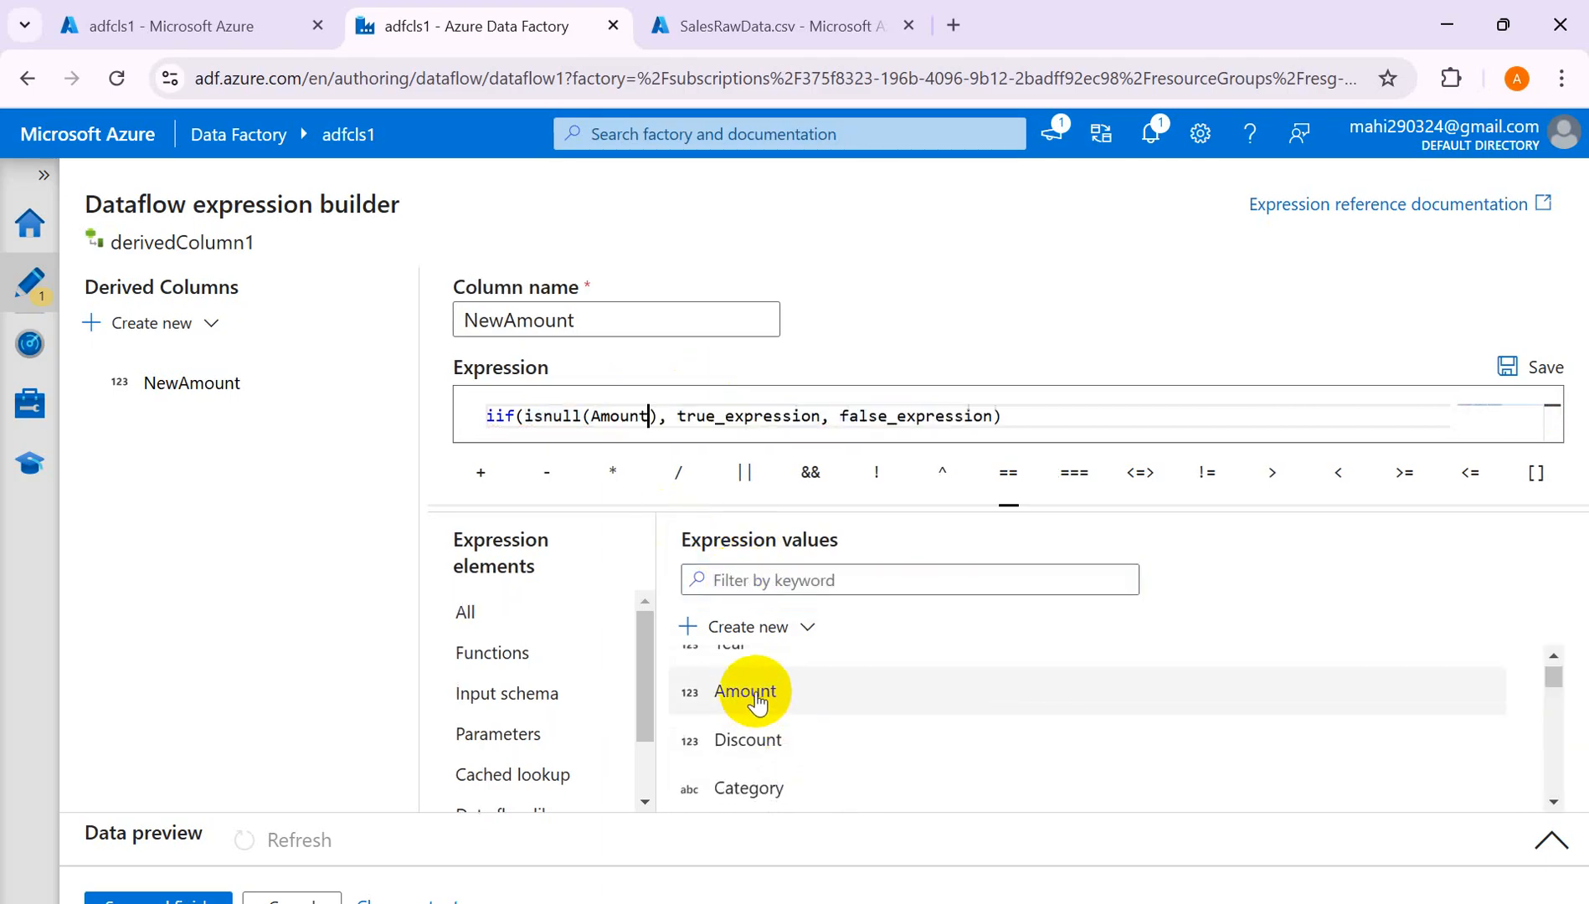
# Replace the true_expression placeholder in the iif expression with 0.
pyautogui.doubleClick(811, 417)
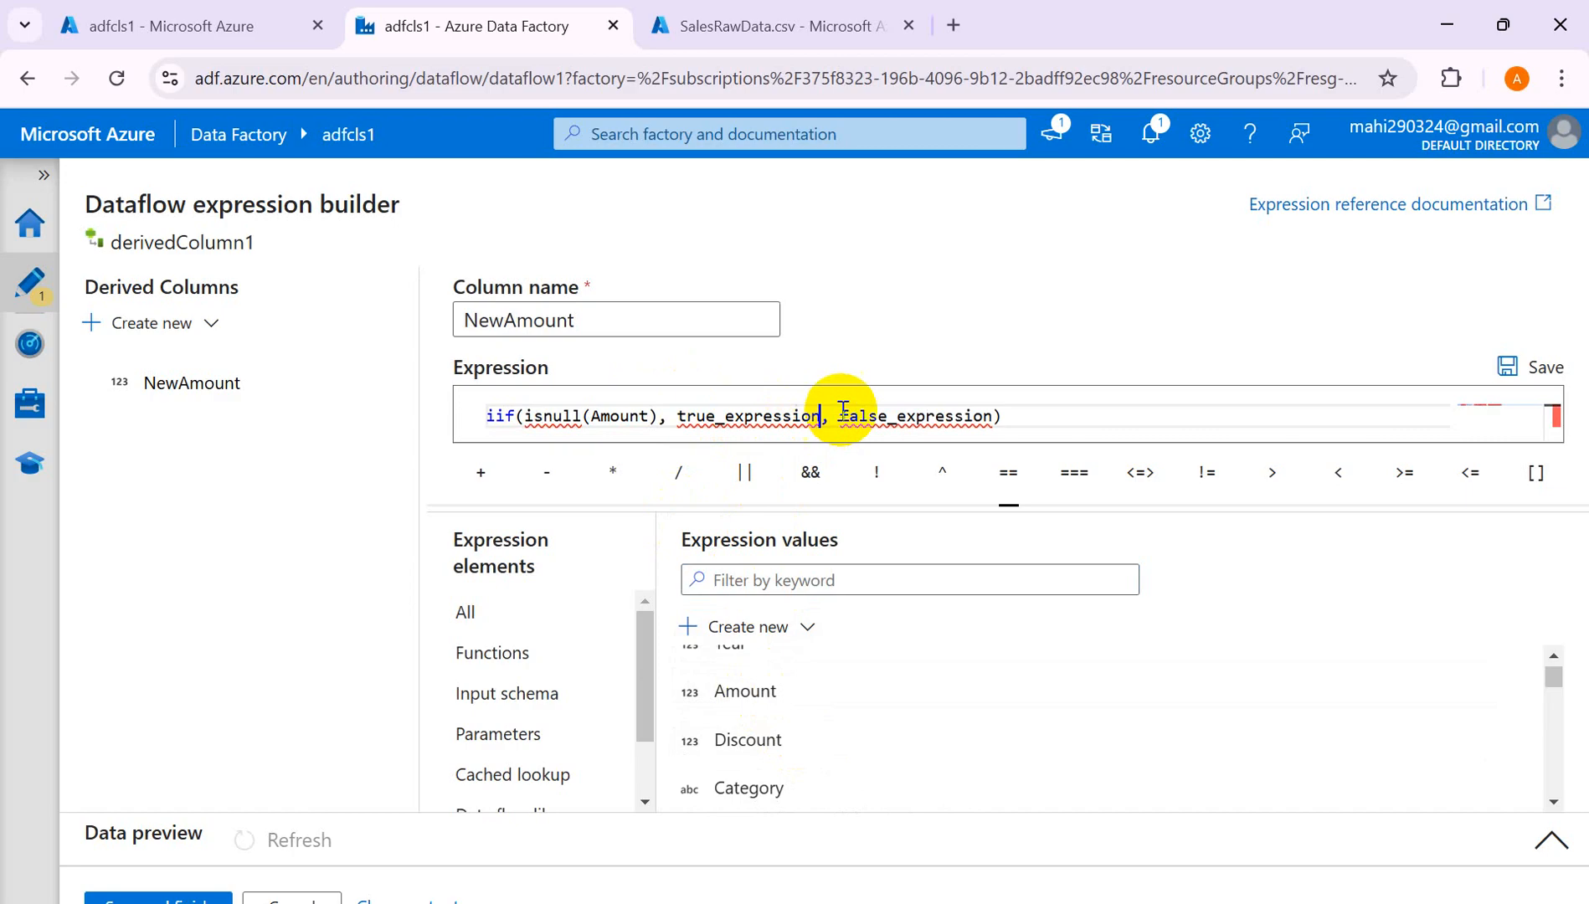
pyautogui.press('BackSpace')
pyautogui.press('BackSpace')
pyautogui.press('BackSpace')
pyautogui.press('BackSpace')
pyautogui.press('BackSpace')
pyautogui.press('BackSpace')
pyautogui.press('BackSpace')
pyautogui.press('BackSpace')
pyautogui.press('BackSpace')
pyautogui.press('BackSpace')
pyautogui.press('BackSpace')
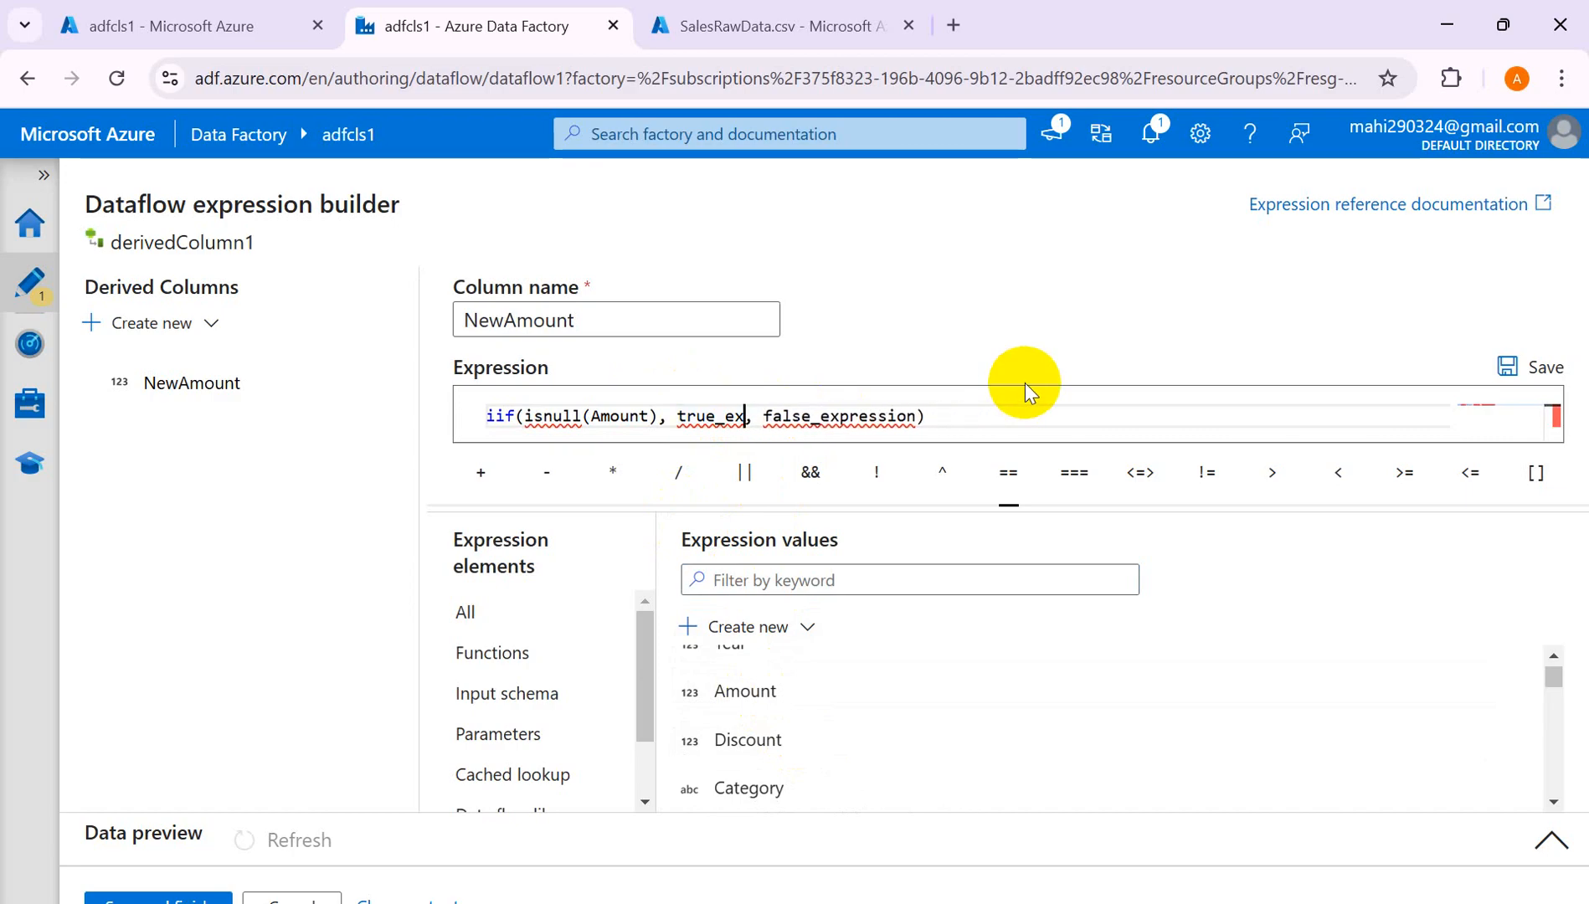
pyautogui.press('BackSpace')
pyautogui.press('BackSpace')
pyautogui.press('BackSpace')
pyautogui.press('BackSpace')
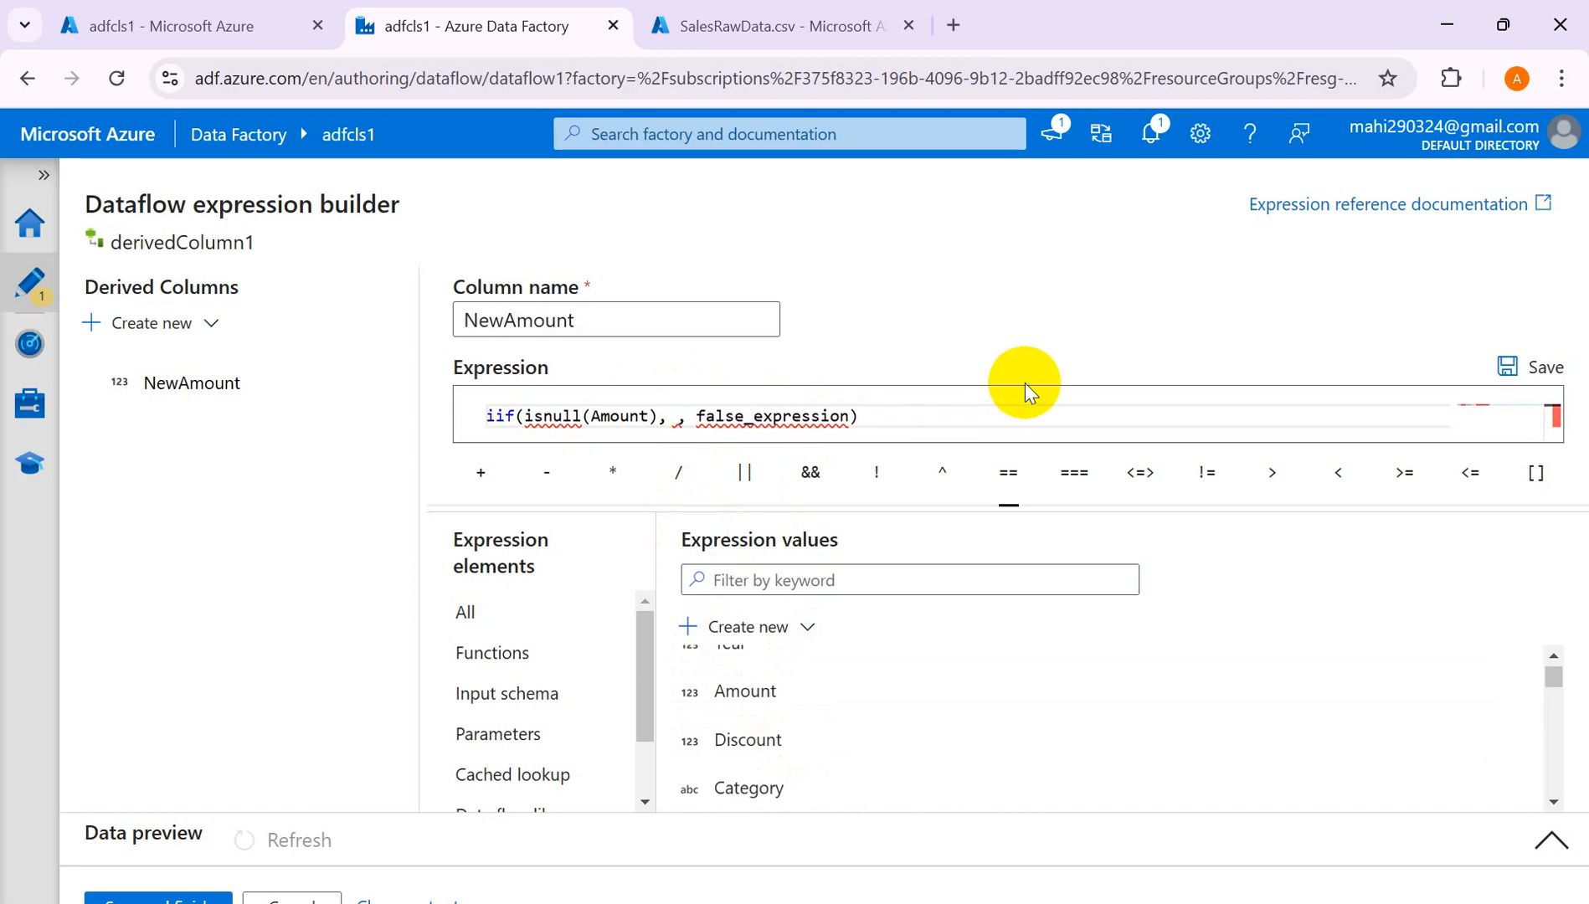
pyautogui.write('0')
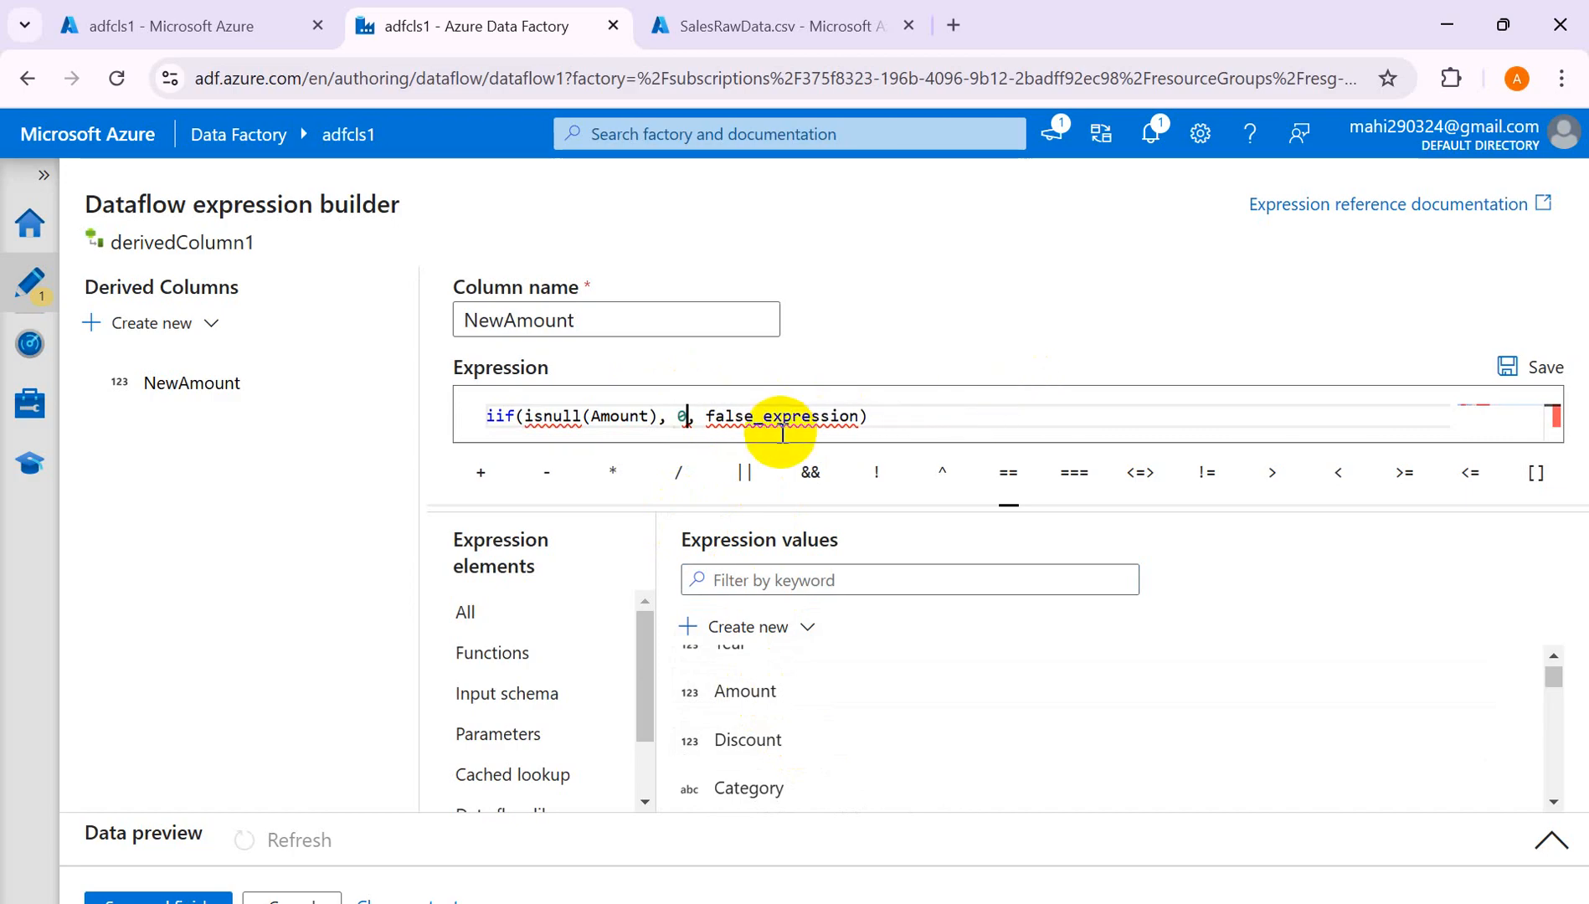
# Replace the false_expression placeholder in the iif expression with the Amount column and save the expression.
pyautogui.moveTo(860, 415); pyautogui.dragTo(955, 374)
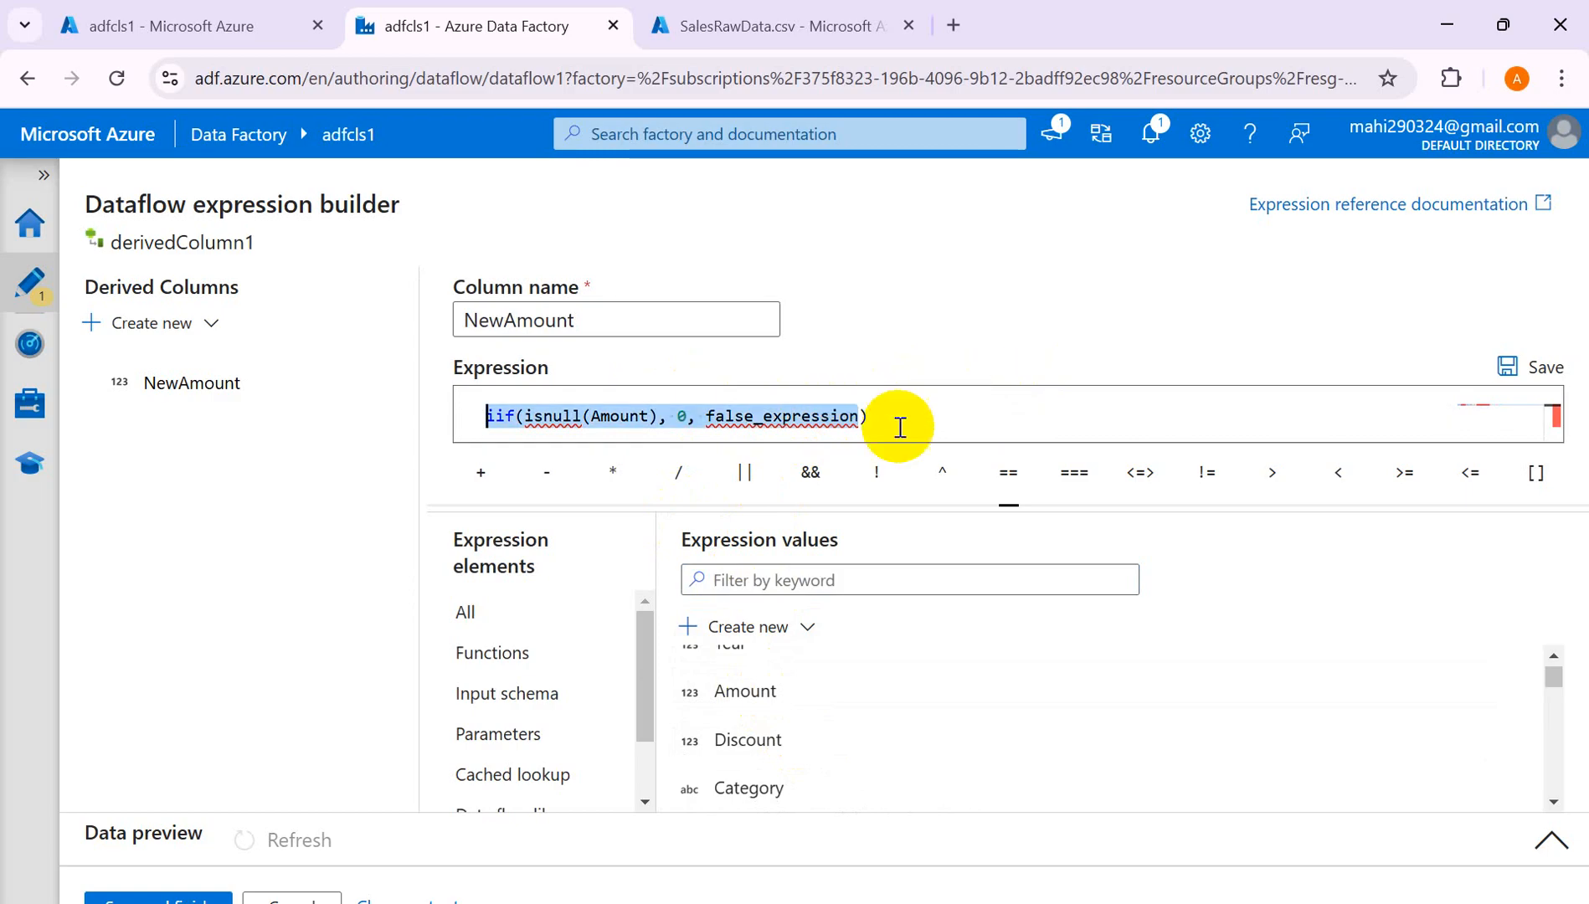
pyautogui.click(709, 416)
pyautogui.moveTo(711, 417); pyautogui.dragTo(861, 418)
pyautogui.press('BackSpace')
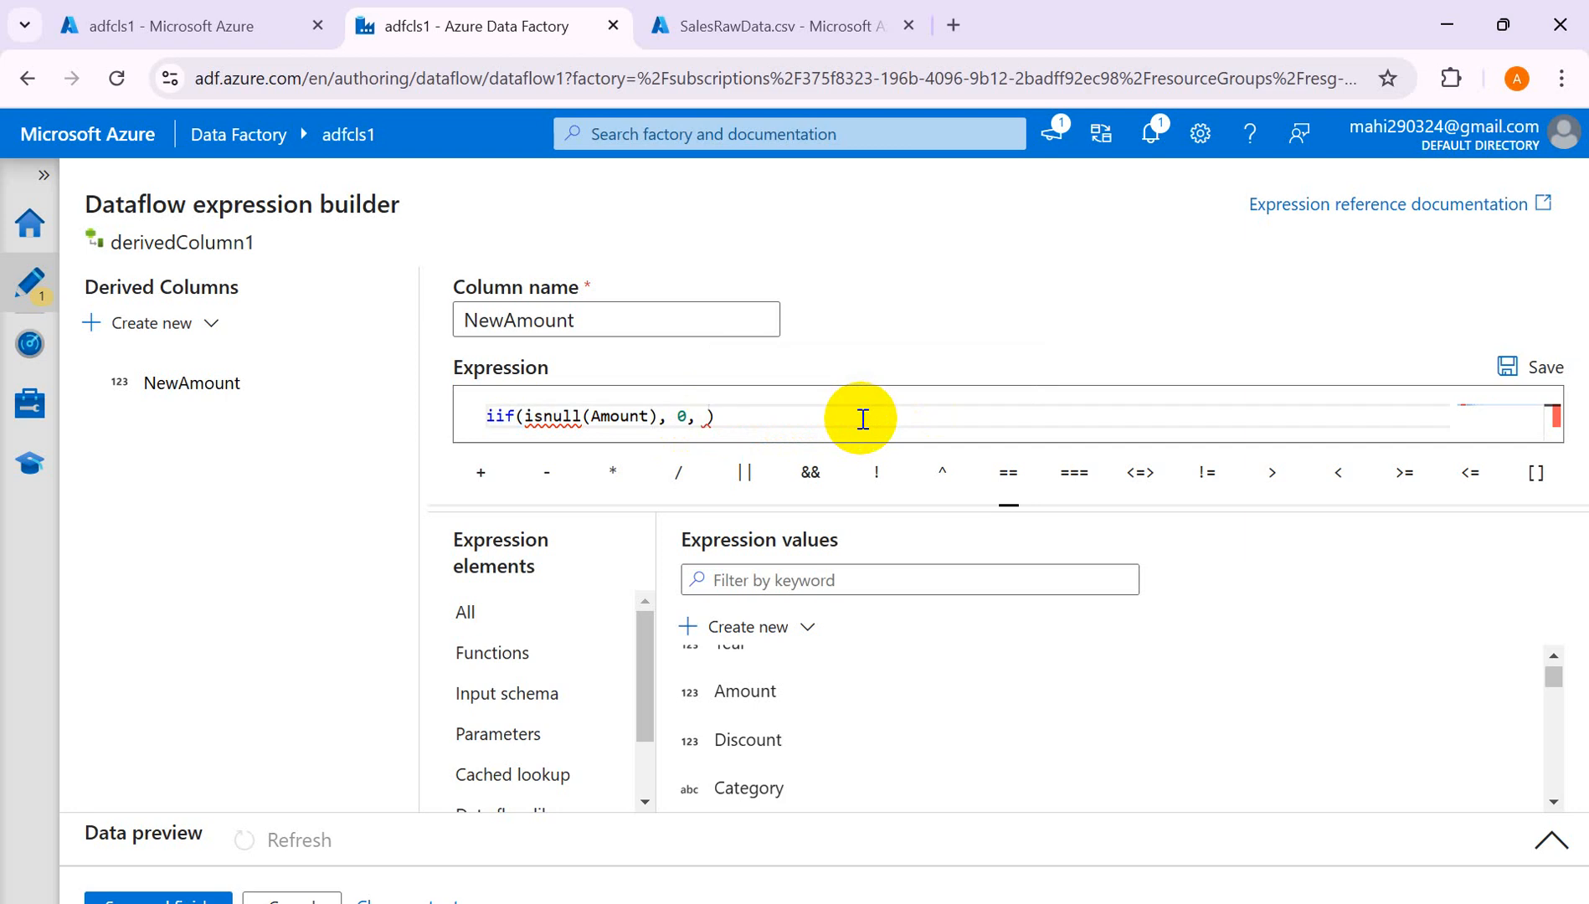
pyautogui.click(809, 695)
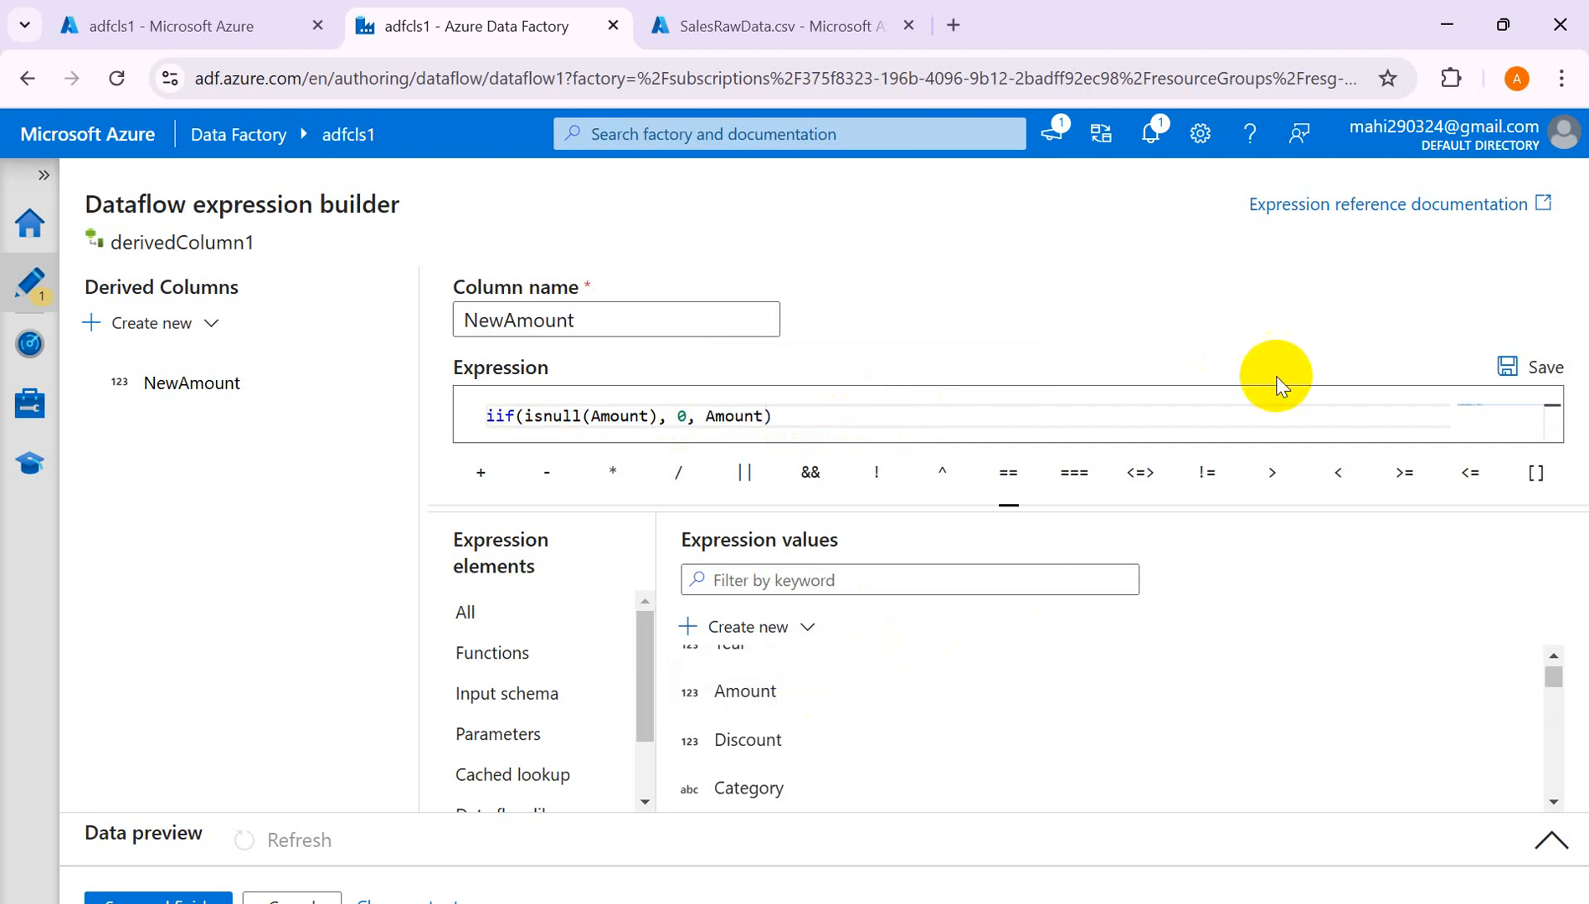
pyautogui.click(1539, 367)
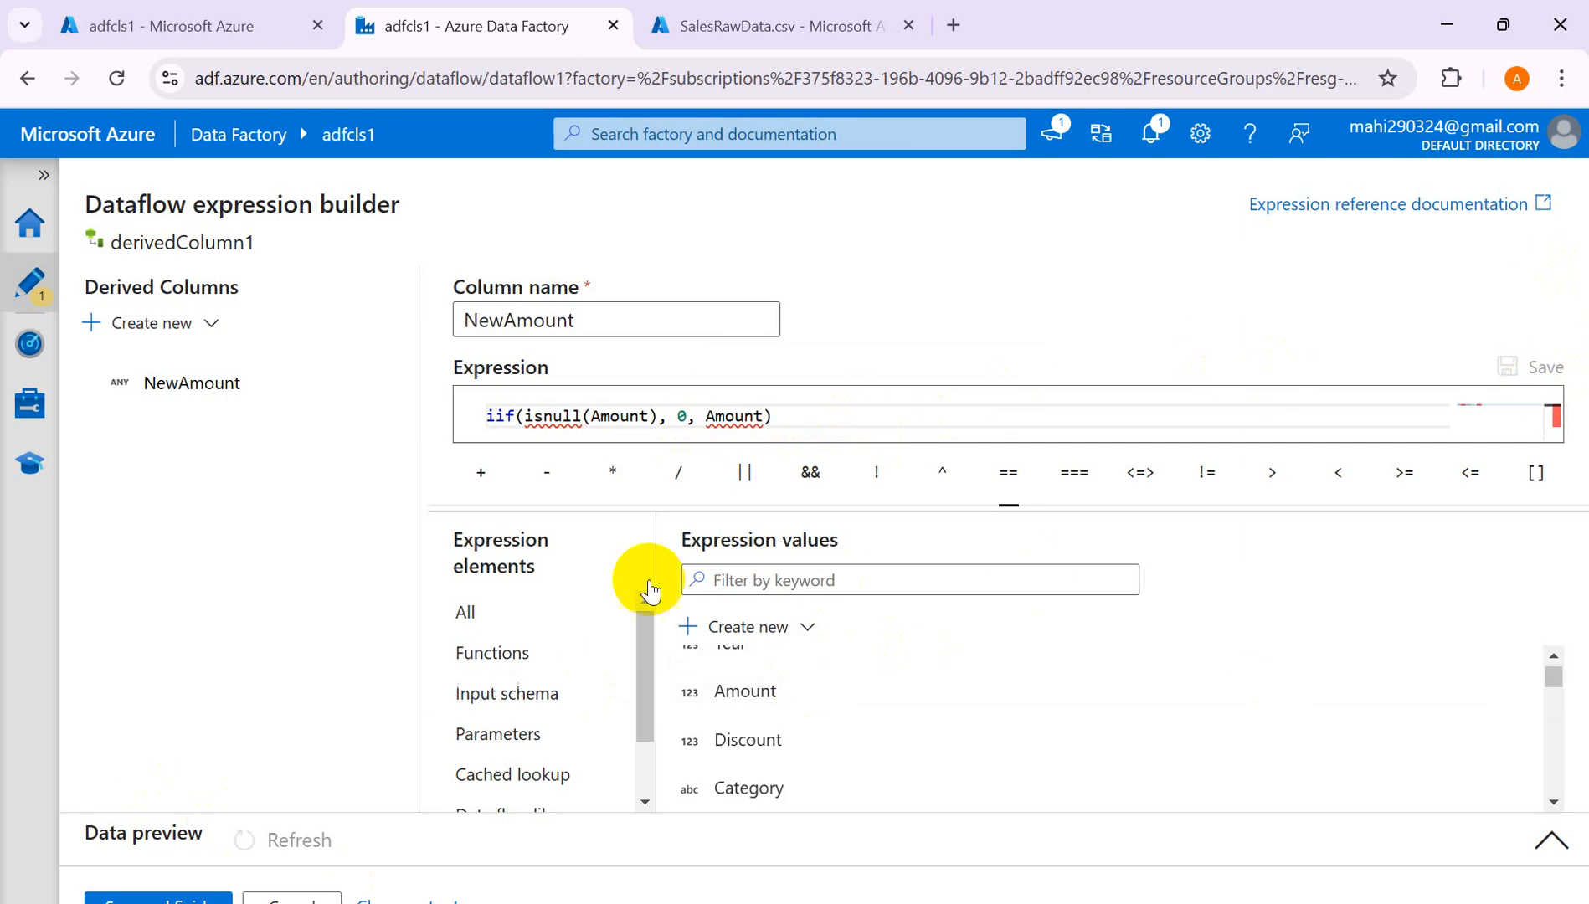
# Examine the problem flagged on isnull, checking the iif(isNull(Amount), 0, Amount) example in the Word expressions document and enlarging the expression area in Azure Data Factory.
pyautogui.moveTo(581, 426)
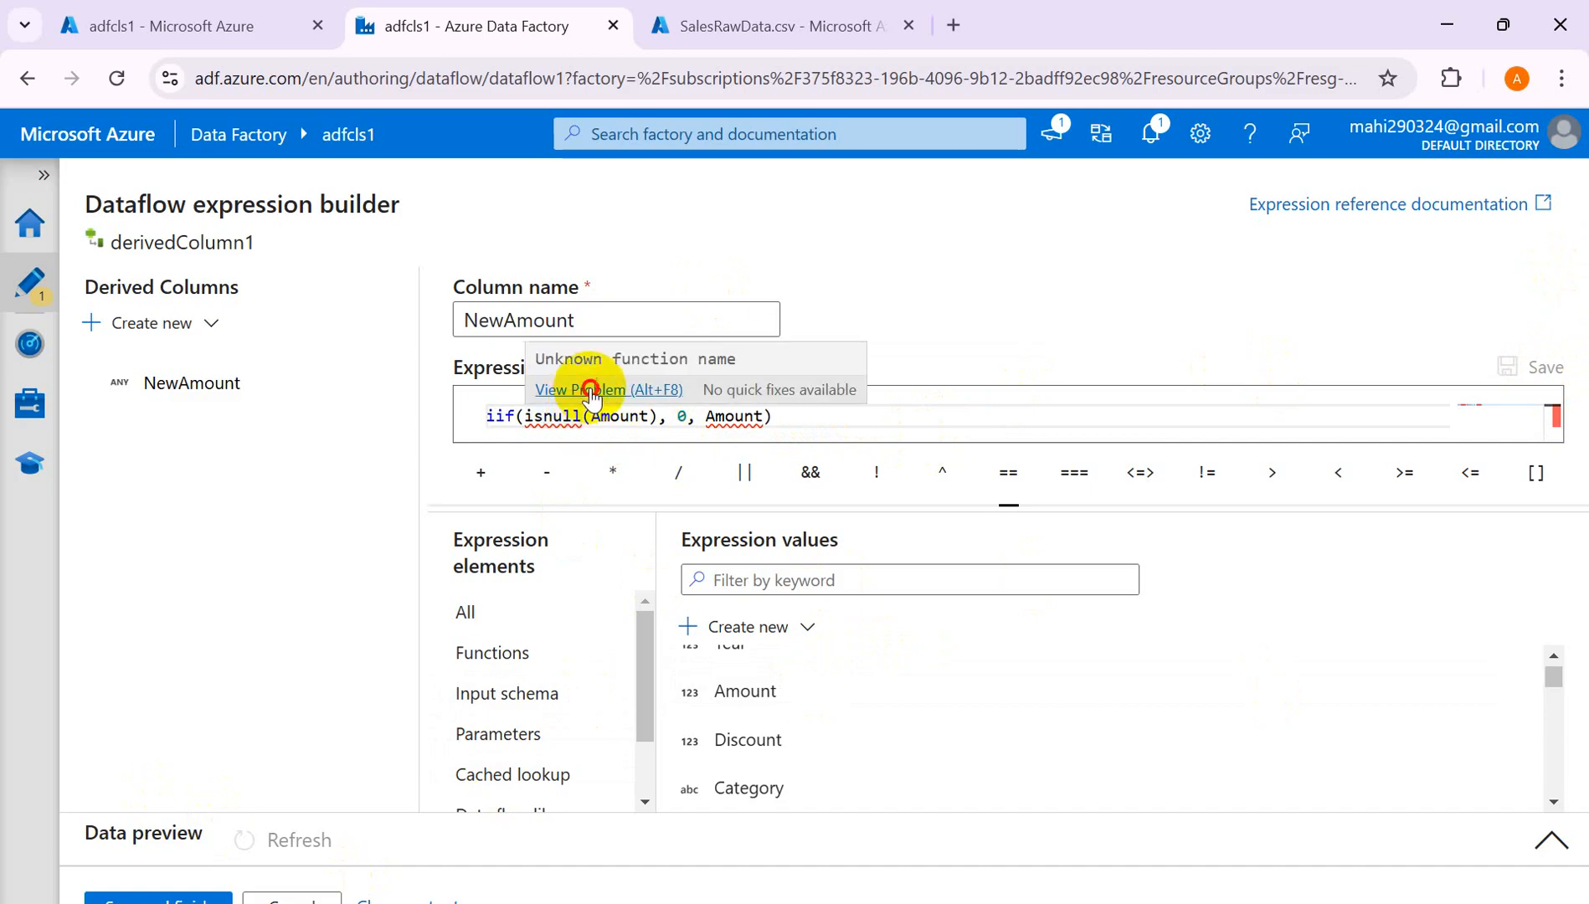
pyautogui.click(590, 390)
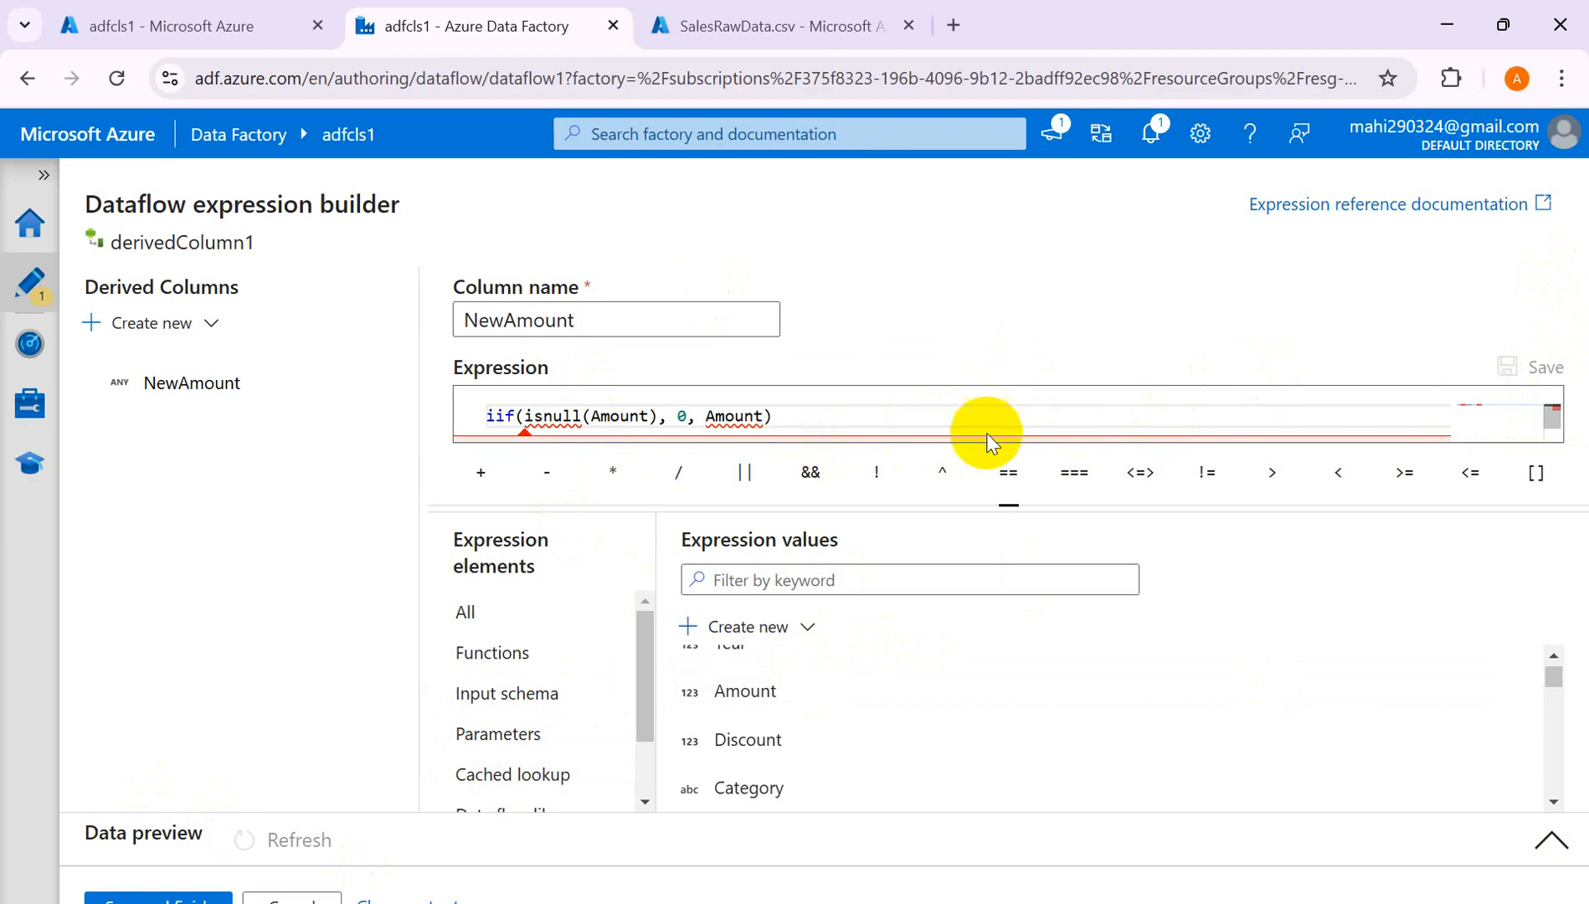
pyautogui.moveTo(994, 440); pyautogui.dragTo(986, 505)
pyautogui.click(1088, 325)
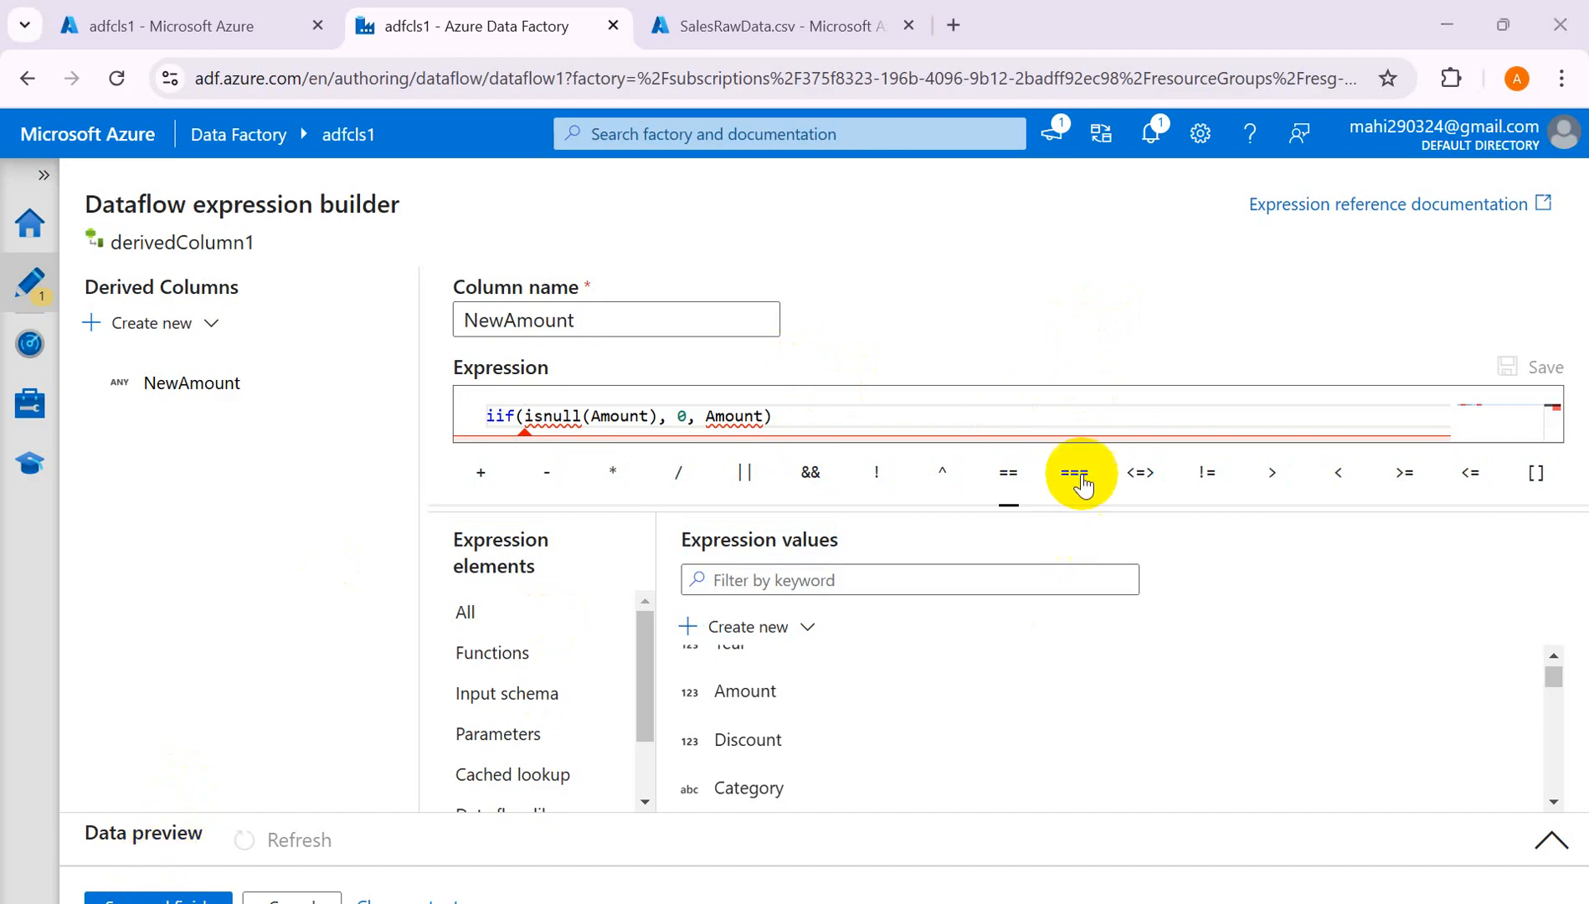
pyautogui.hotkey('alt', 'Tab')
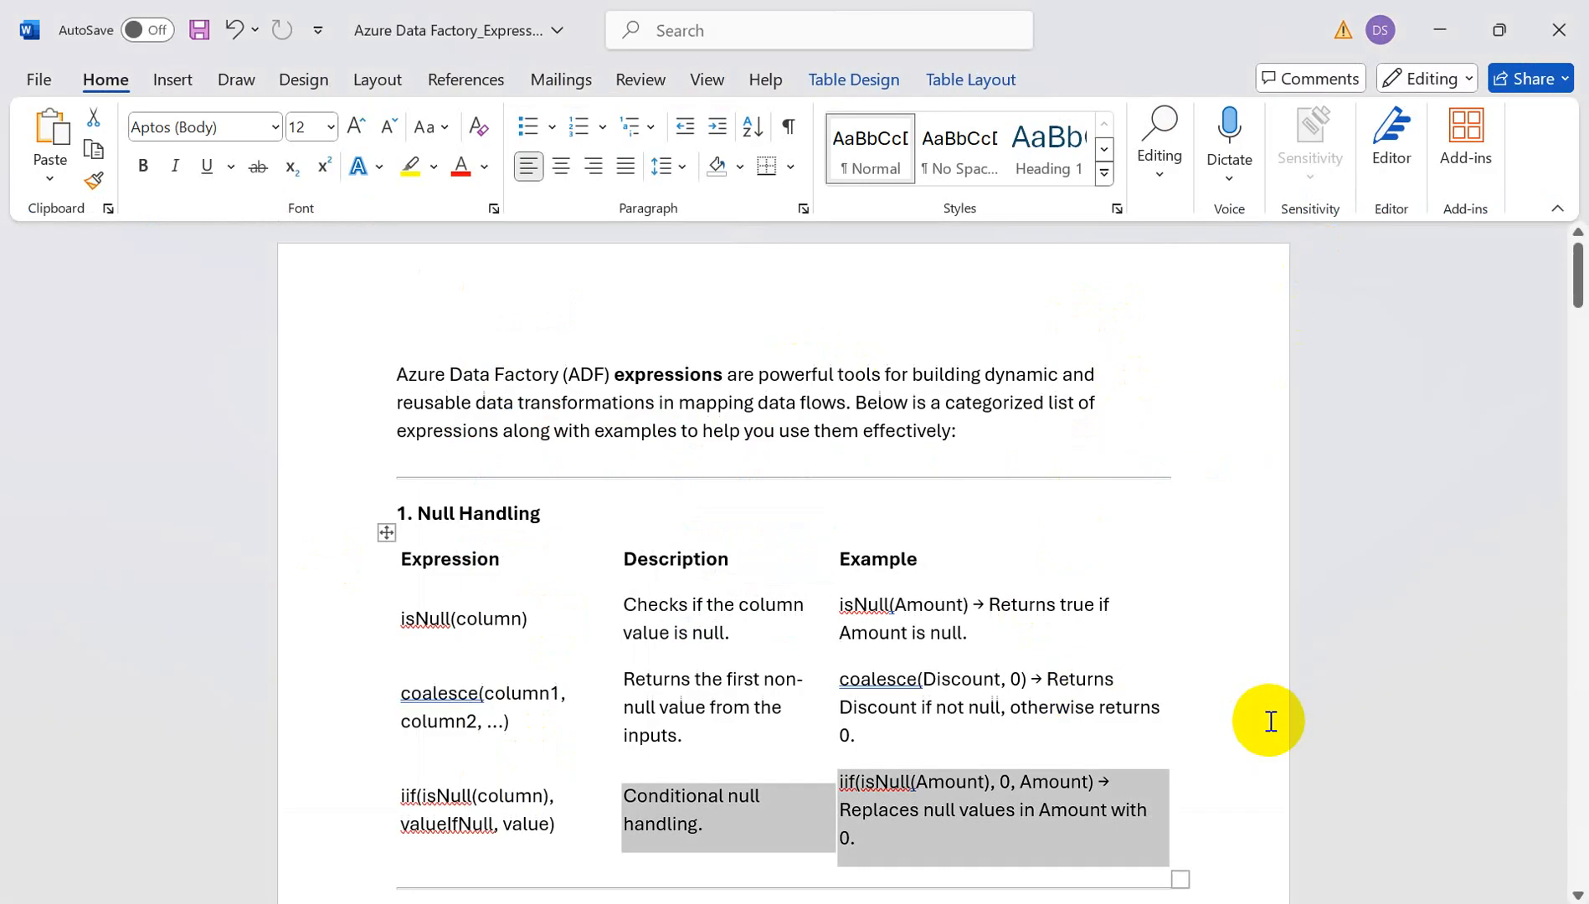
pyautogui.scroll(-1, 1271, 721)
pyautogui.hotkey('alt', 'Tab')
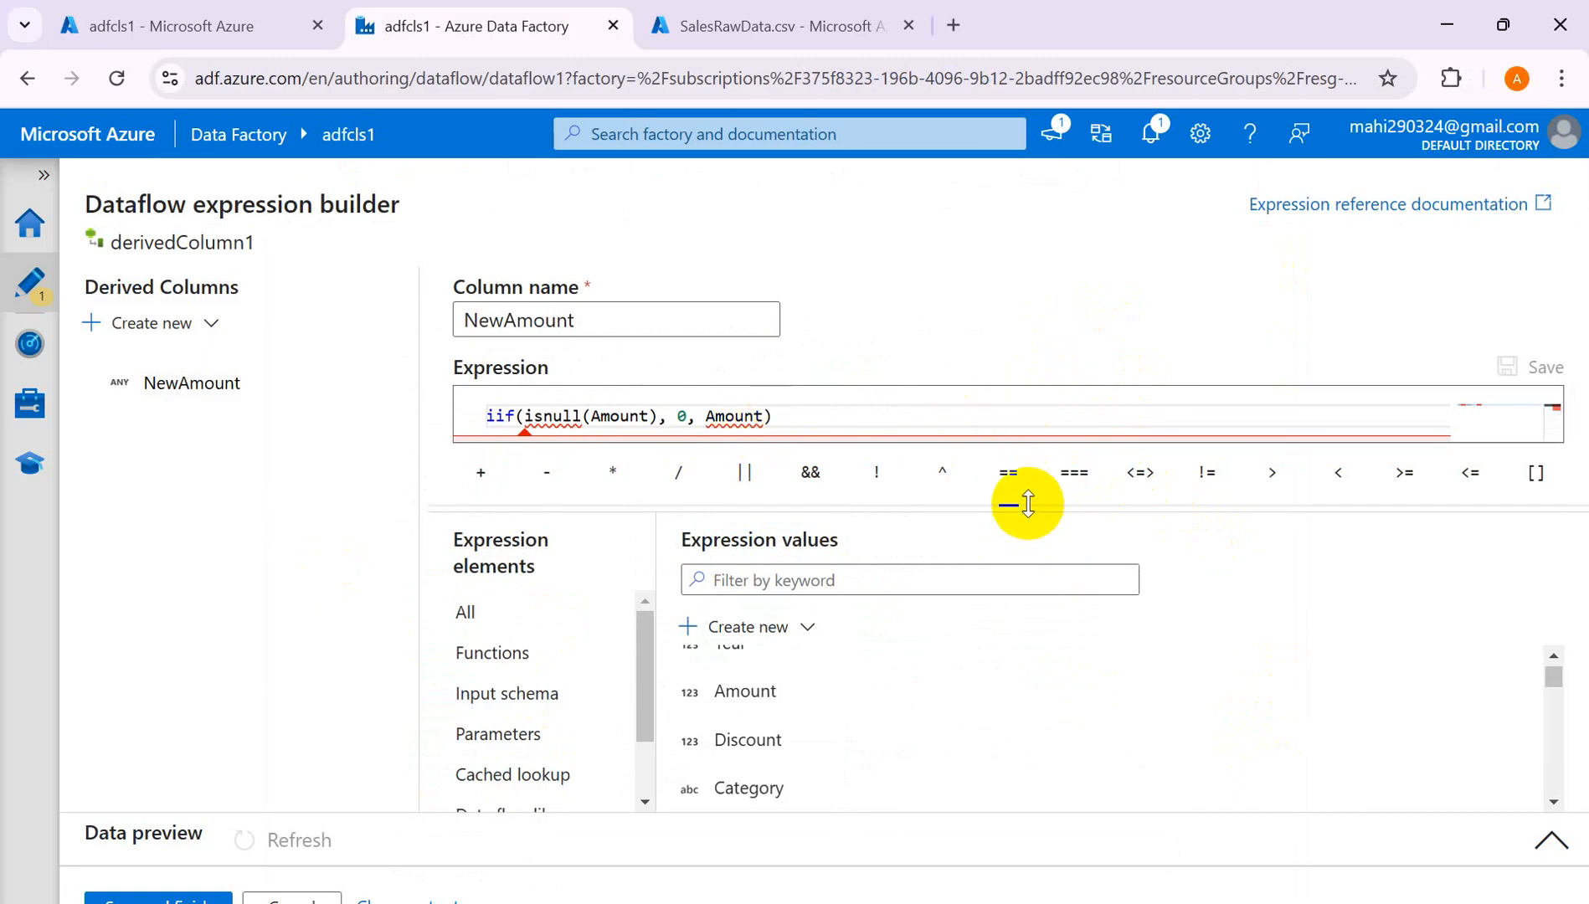
pyautogui.moveTo(1013, 506); pyautogui.dragTo(1009, 706)
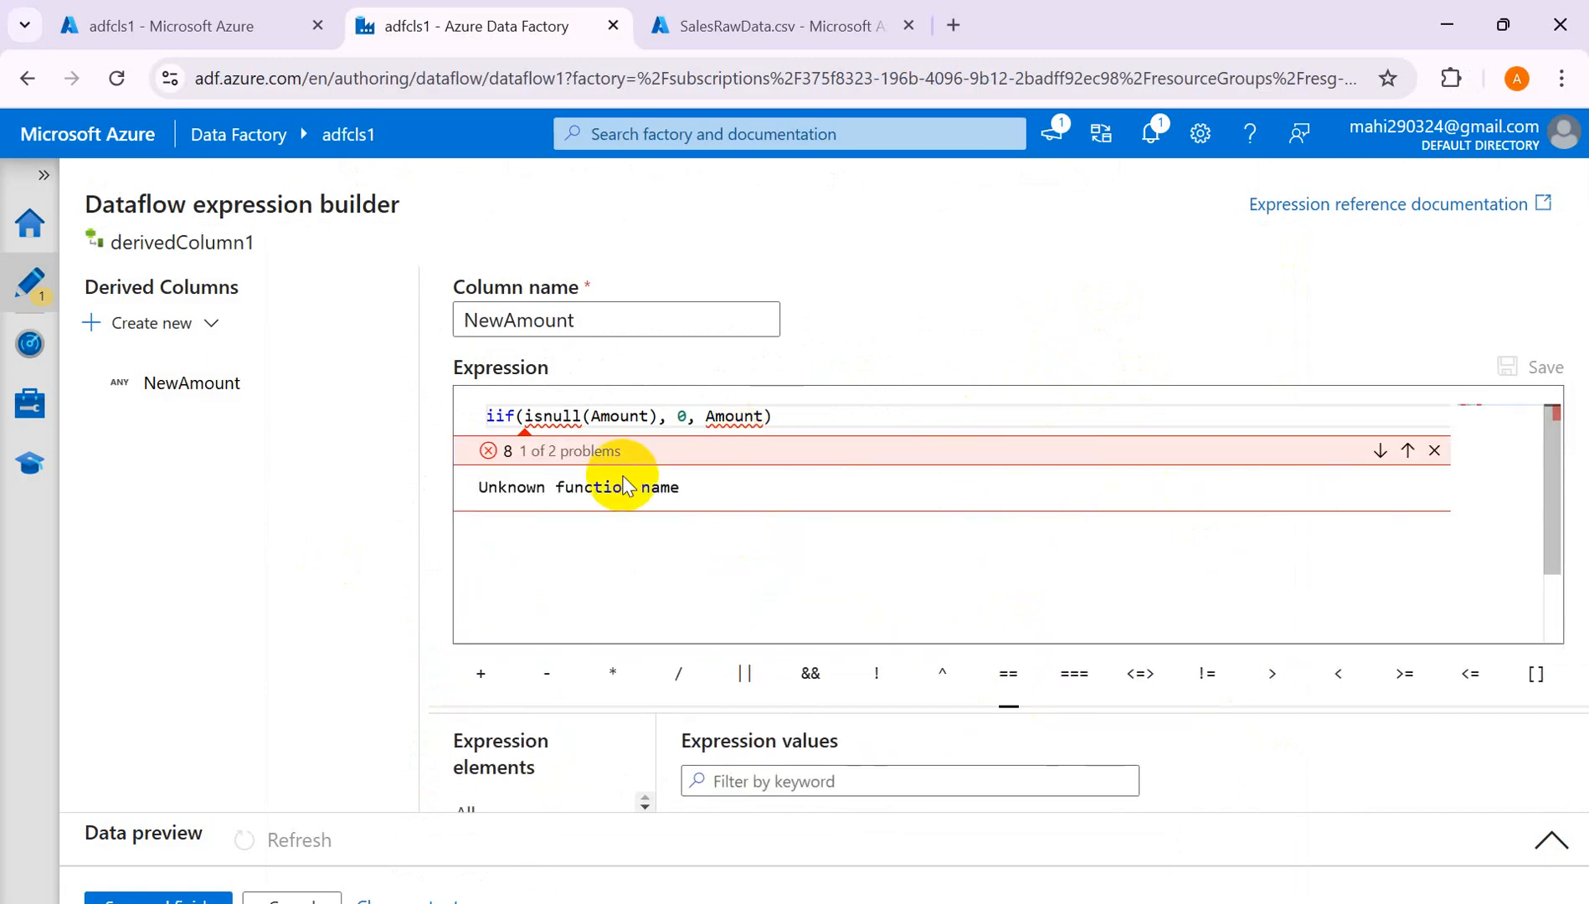
# Delete the isnull(Amount) condition from the iif expression, keeping the 0 and Amount arguments.
pyautogui.click(554, 417)
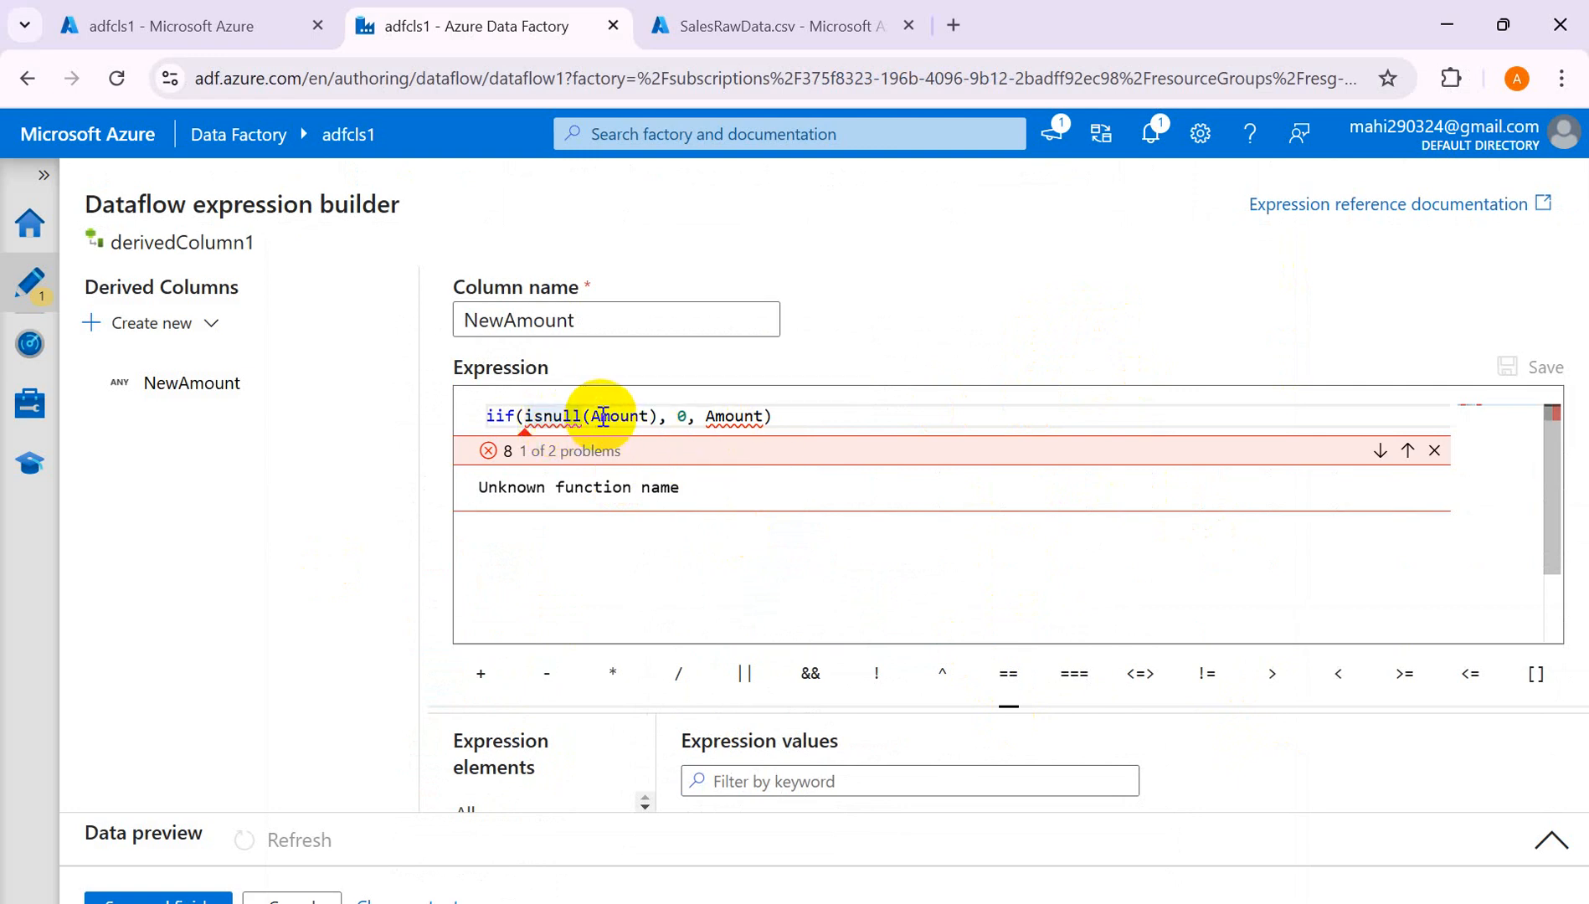
pyautogui.click(589, 416)
pyautogui.click(657, 416)
pyautogui.press('BackSpace')
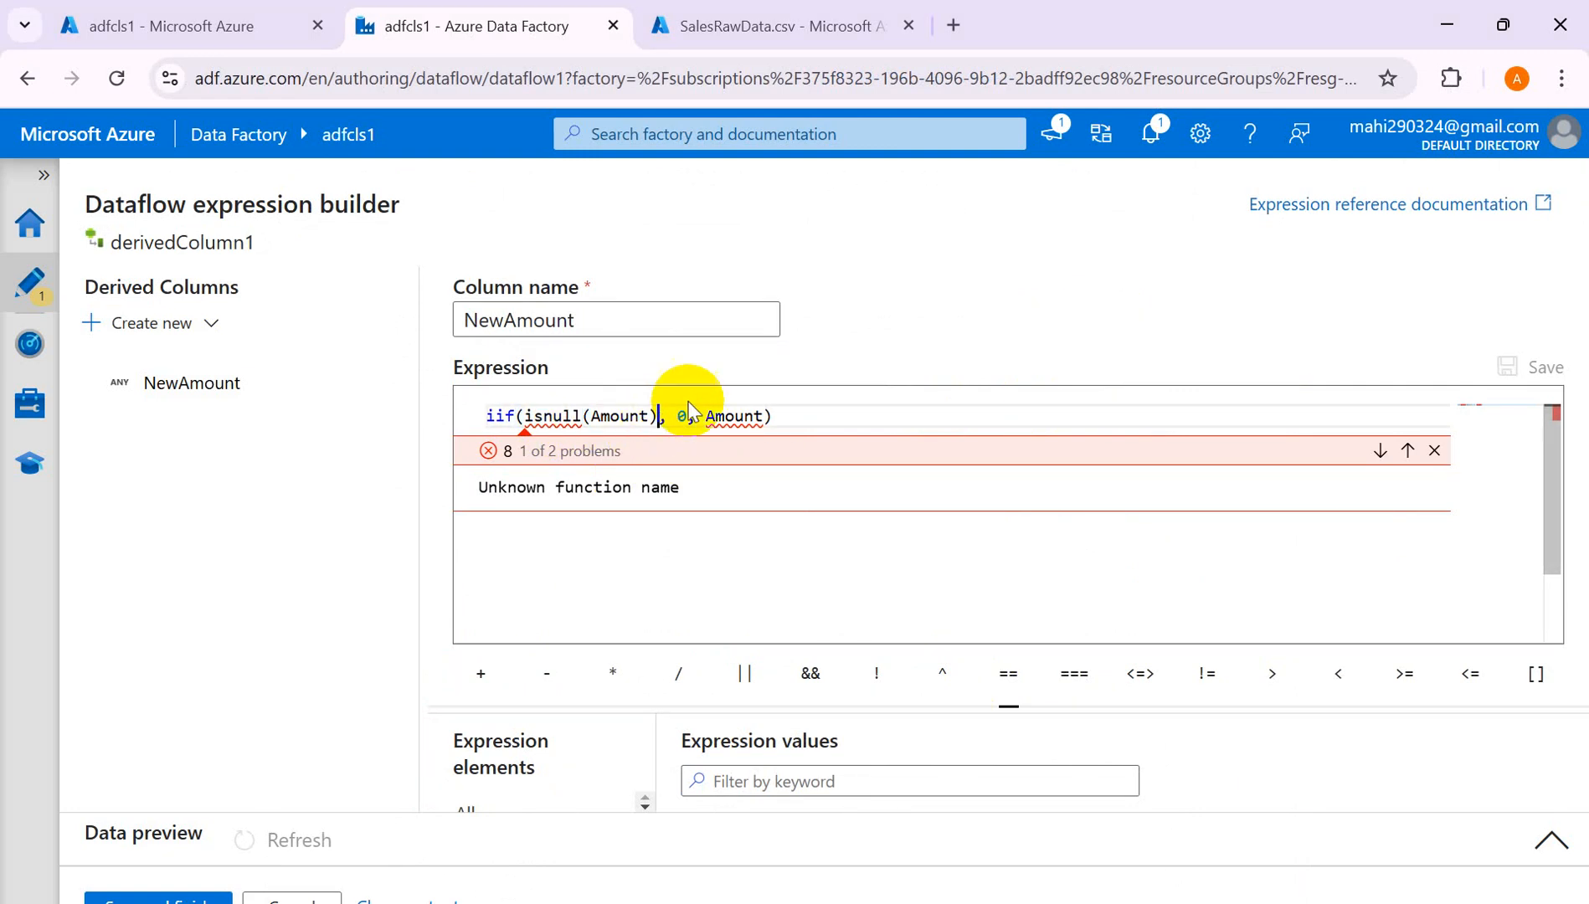
pyautogui.press('BackSpace')
pyautogui.press('BackSpace')
pyautogui.press('BackSpace')
pyautogui.press('BackSpace')
pyautogui.press('BackSpace')
pyautogui.press('BackSpace')
pyautogui.press('BackSpace')
pyautogui.press('BackSpace')
pyautogui.press('BackSpace')
pyautogui.press('BackSpace')
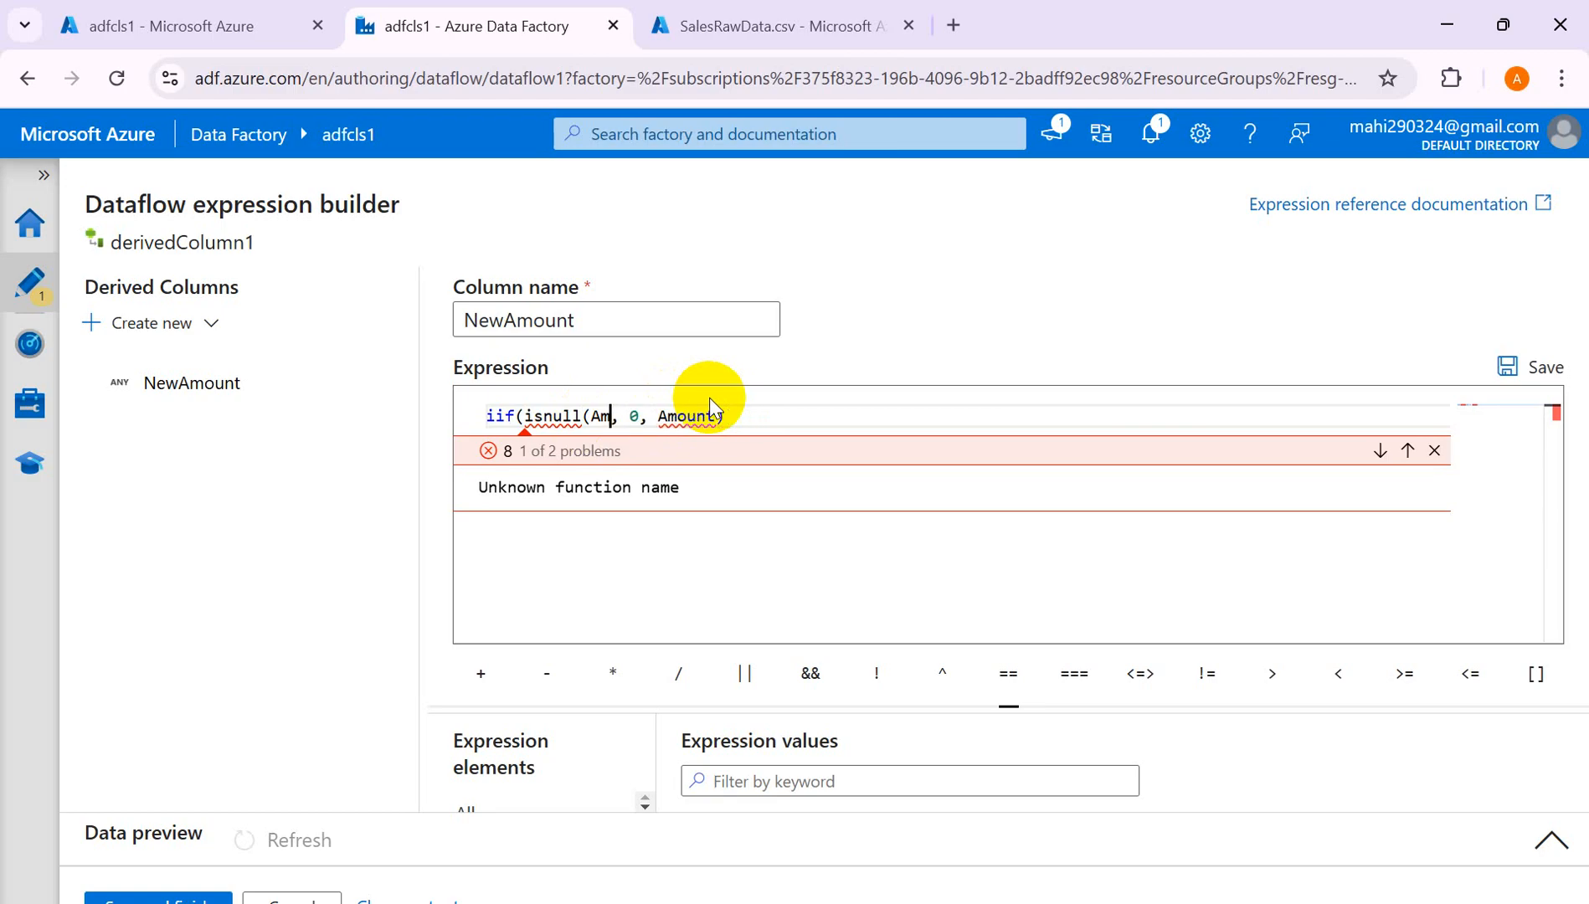
pyautogui.press('BackSpace')
pyautogui.press('BackSpace')
pyautogui.press('BackSpace')
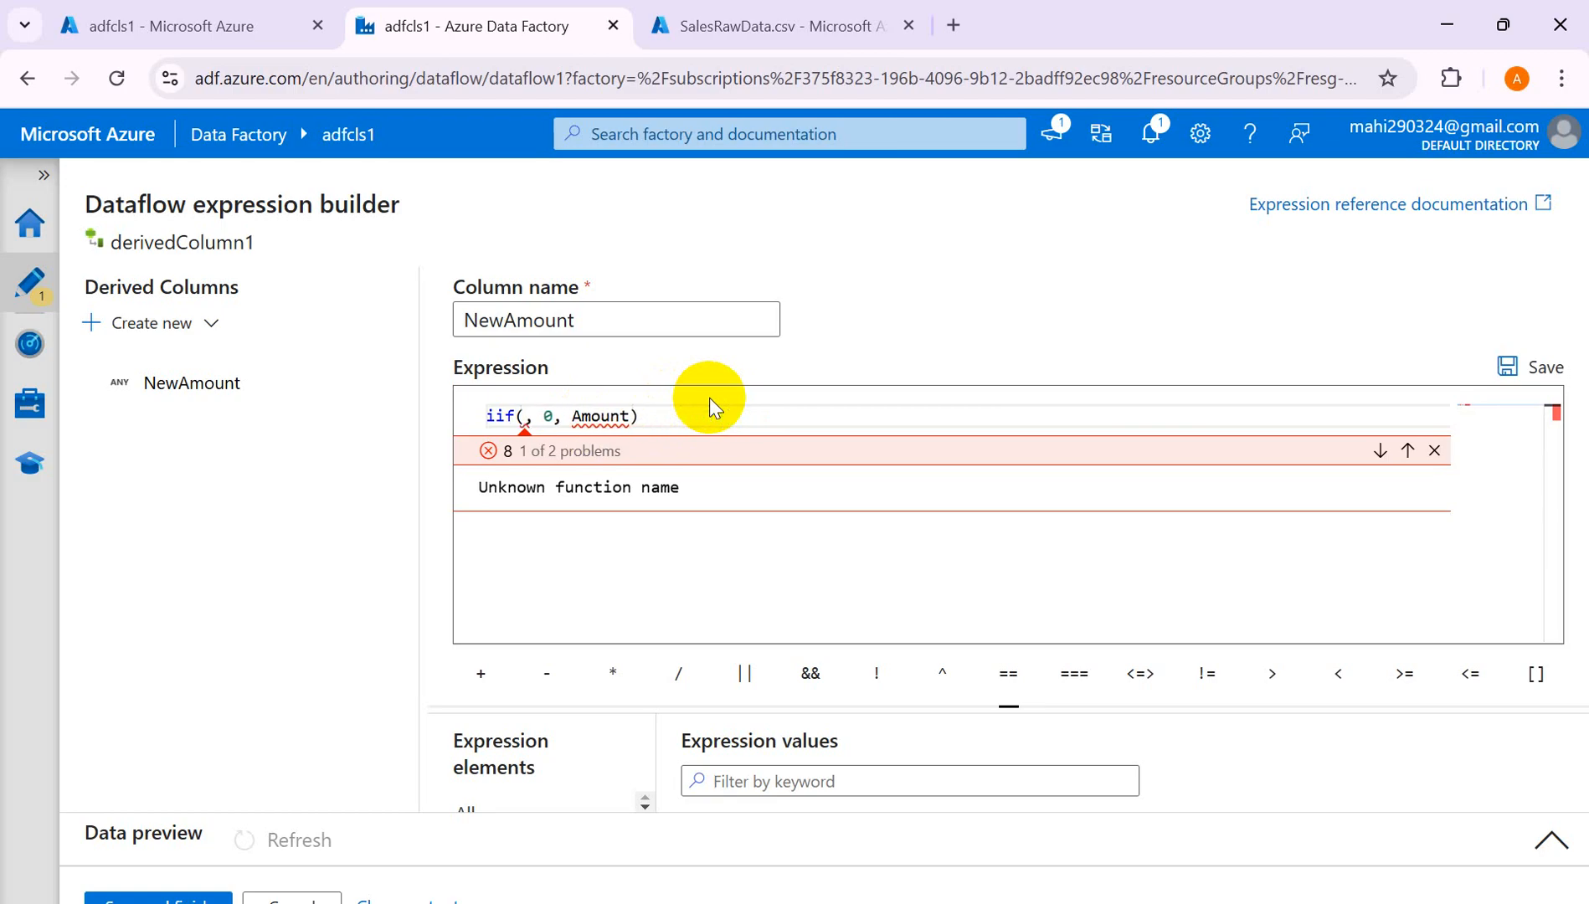
# Insert the suggested isNull function as the iif condition, with the Amount column as its argument.
pyautogui.write('I')
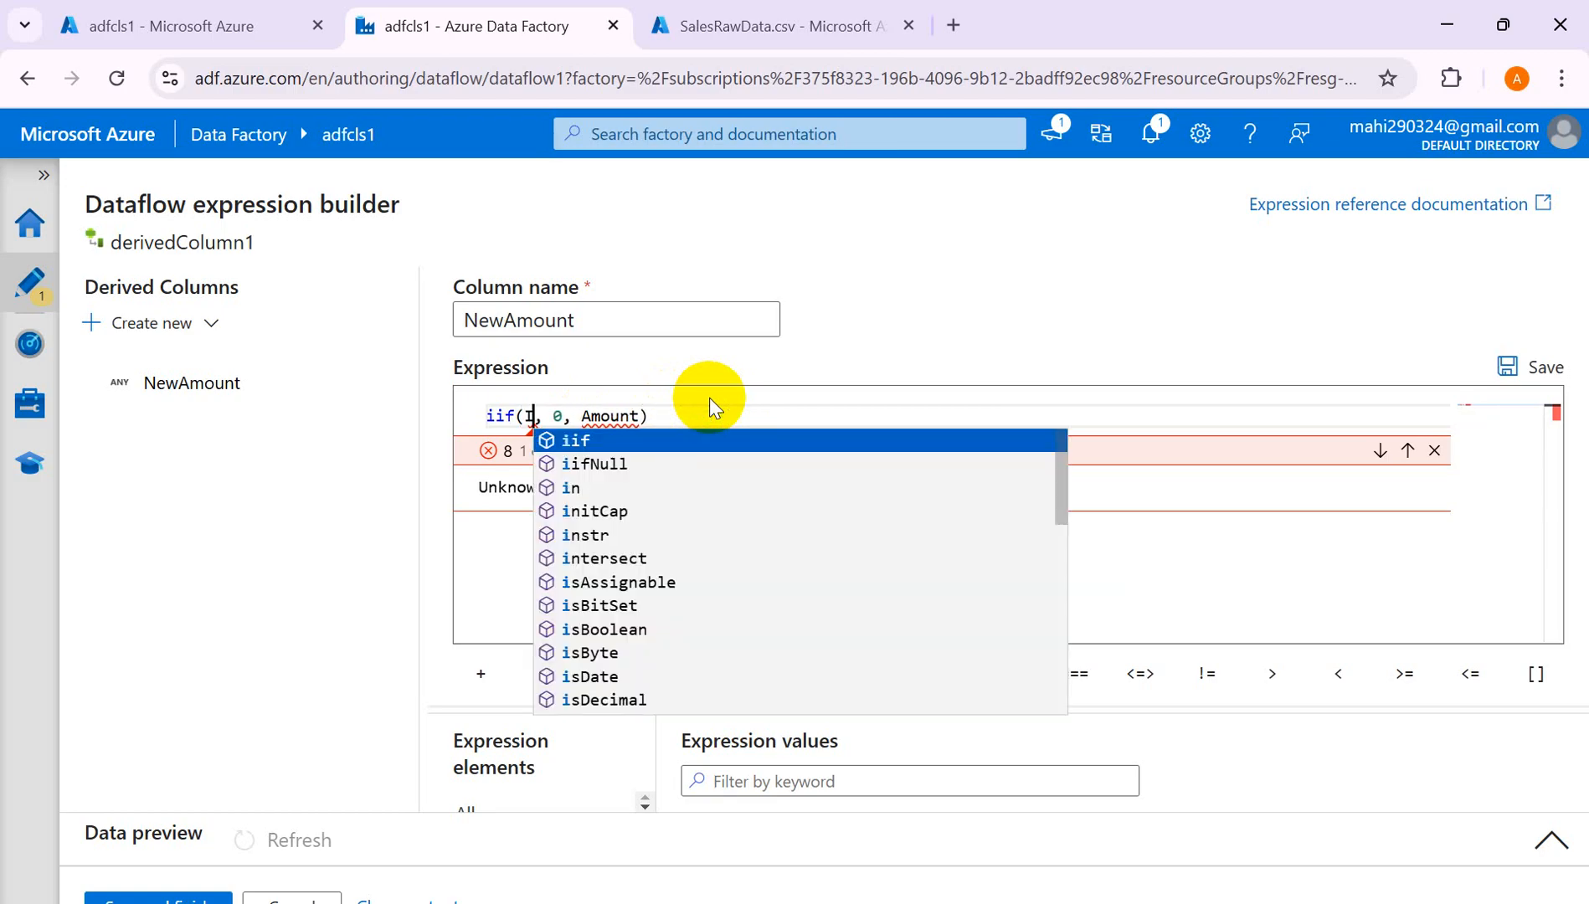
pyautogui.scroll(-5, 636, 611)
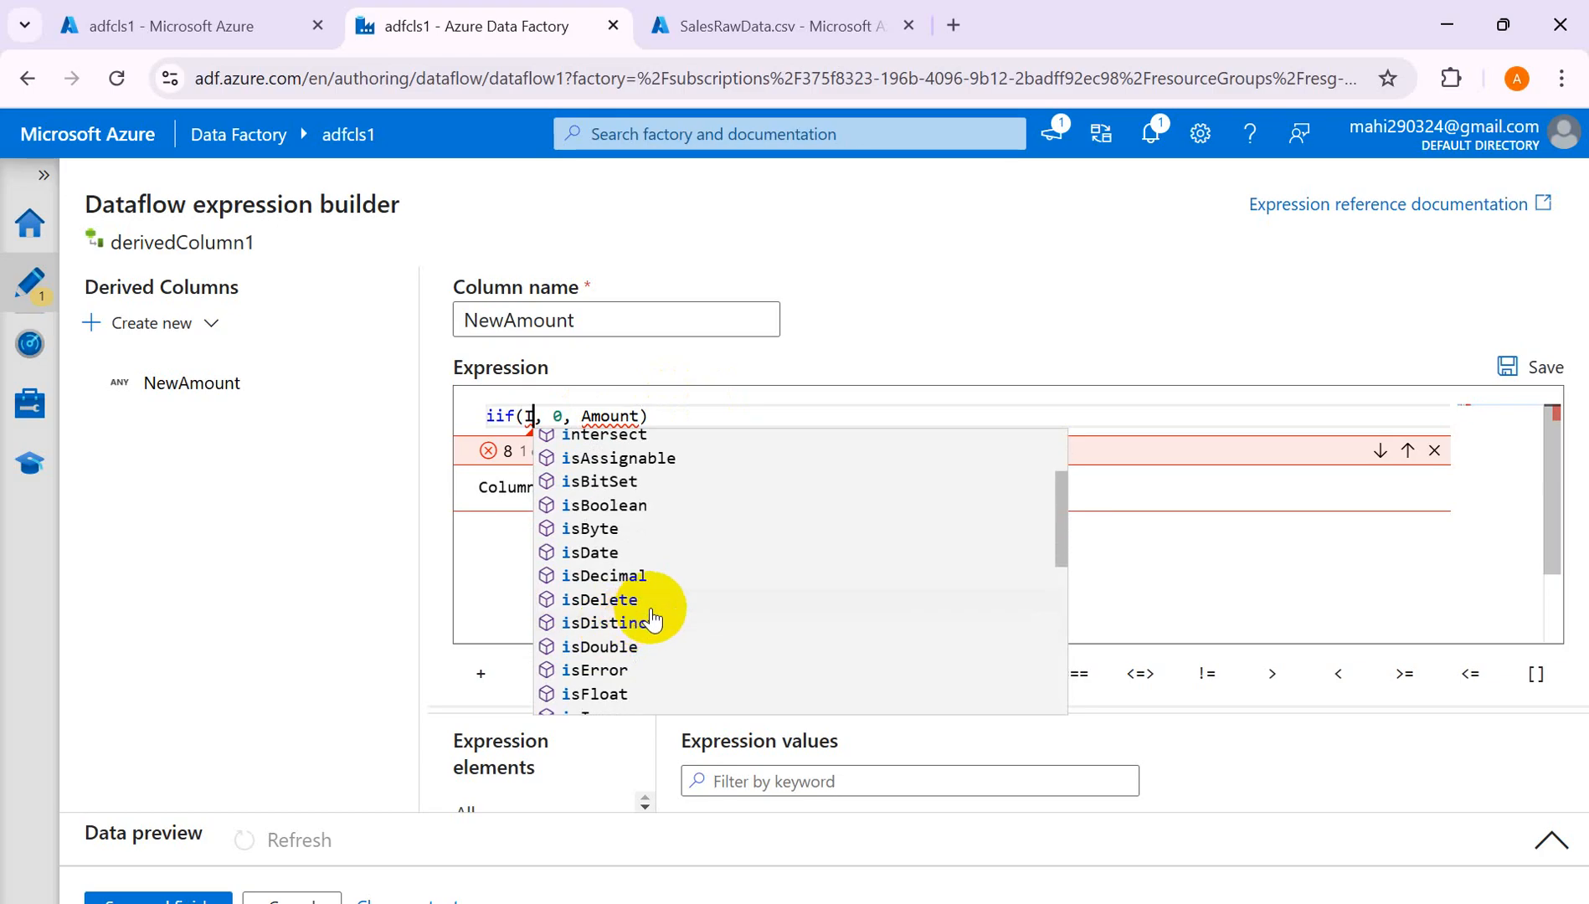
pyautogui.scroll(-1, 670, 645)
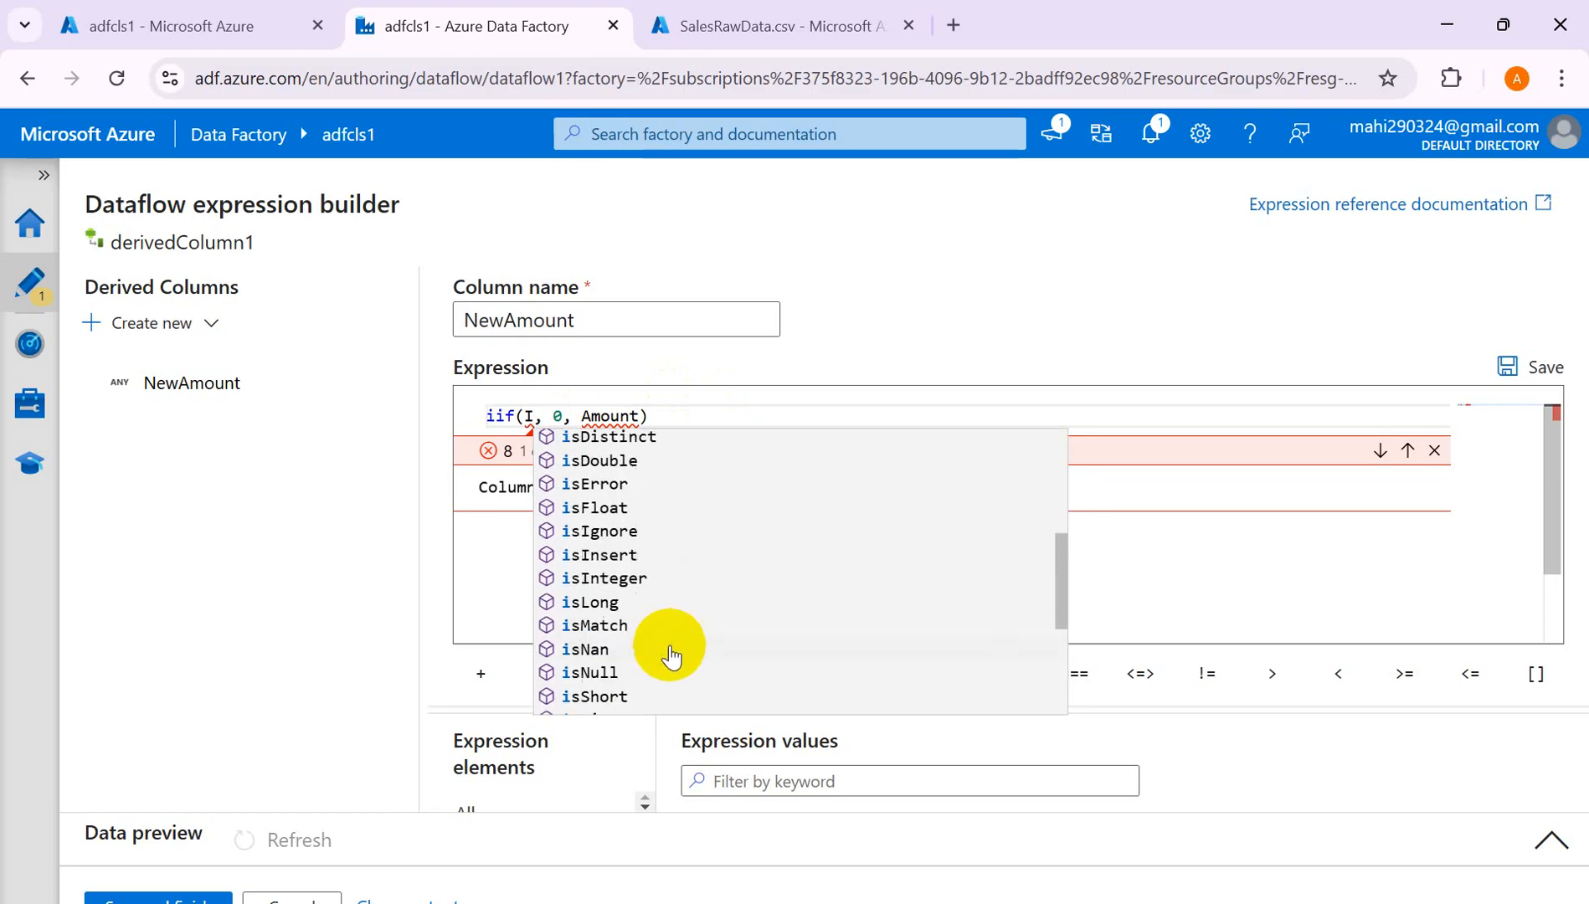
pyautogui.click(595, 664)
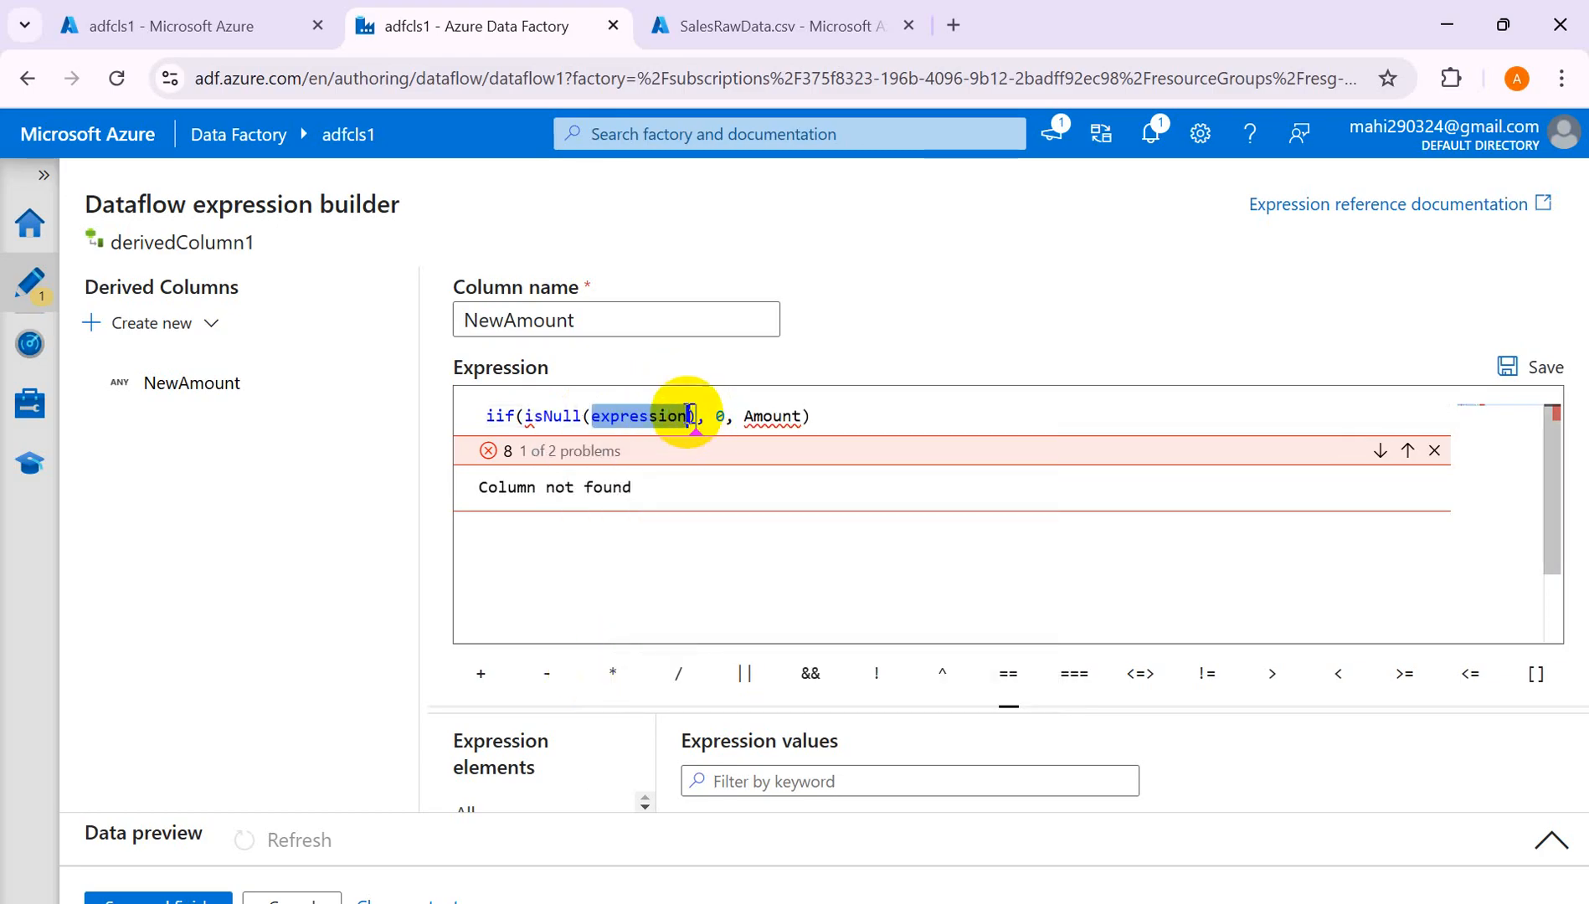
pyautogui.press('BackSpace')
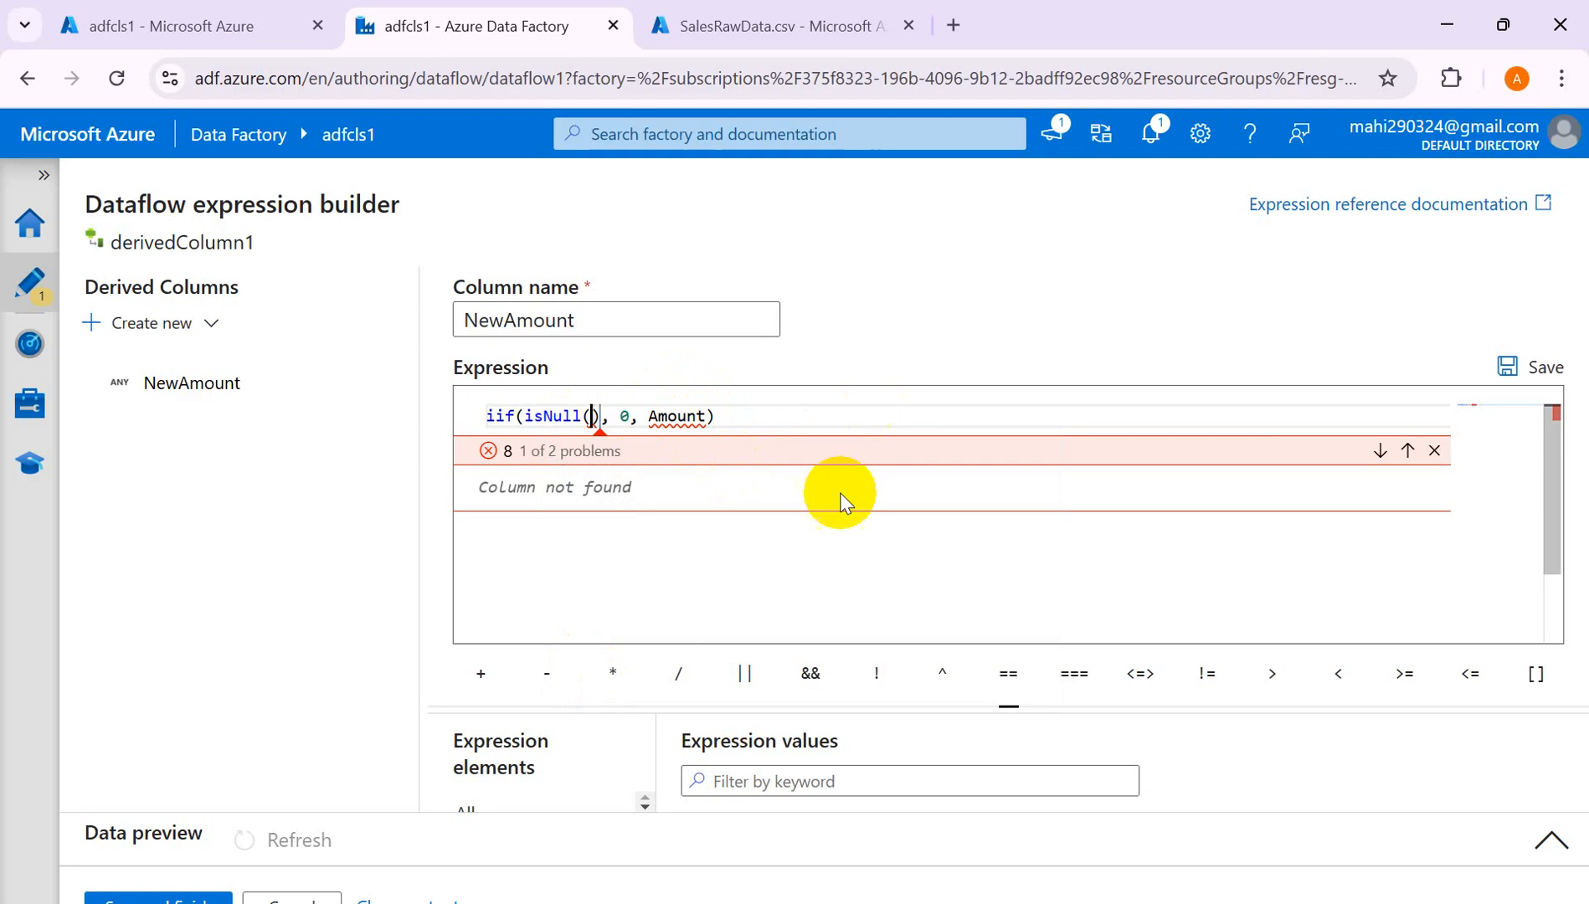
pyautogui.click(719, 779)
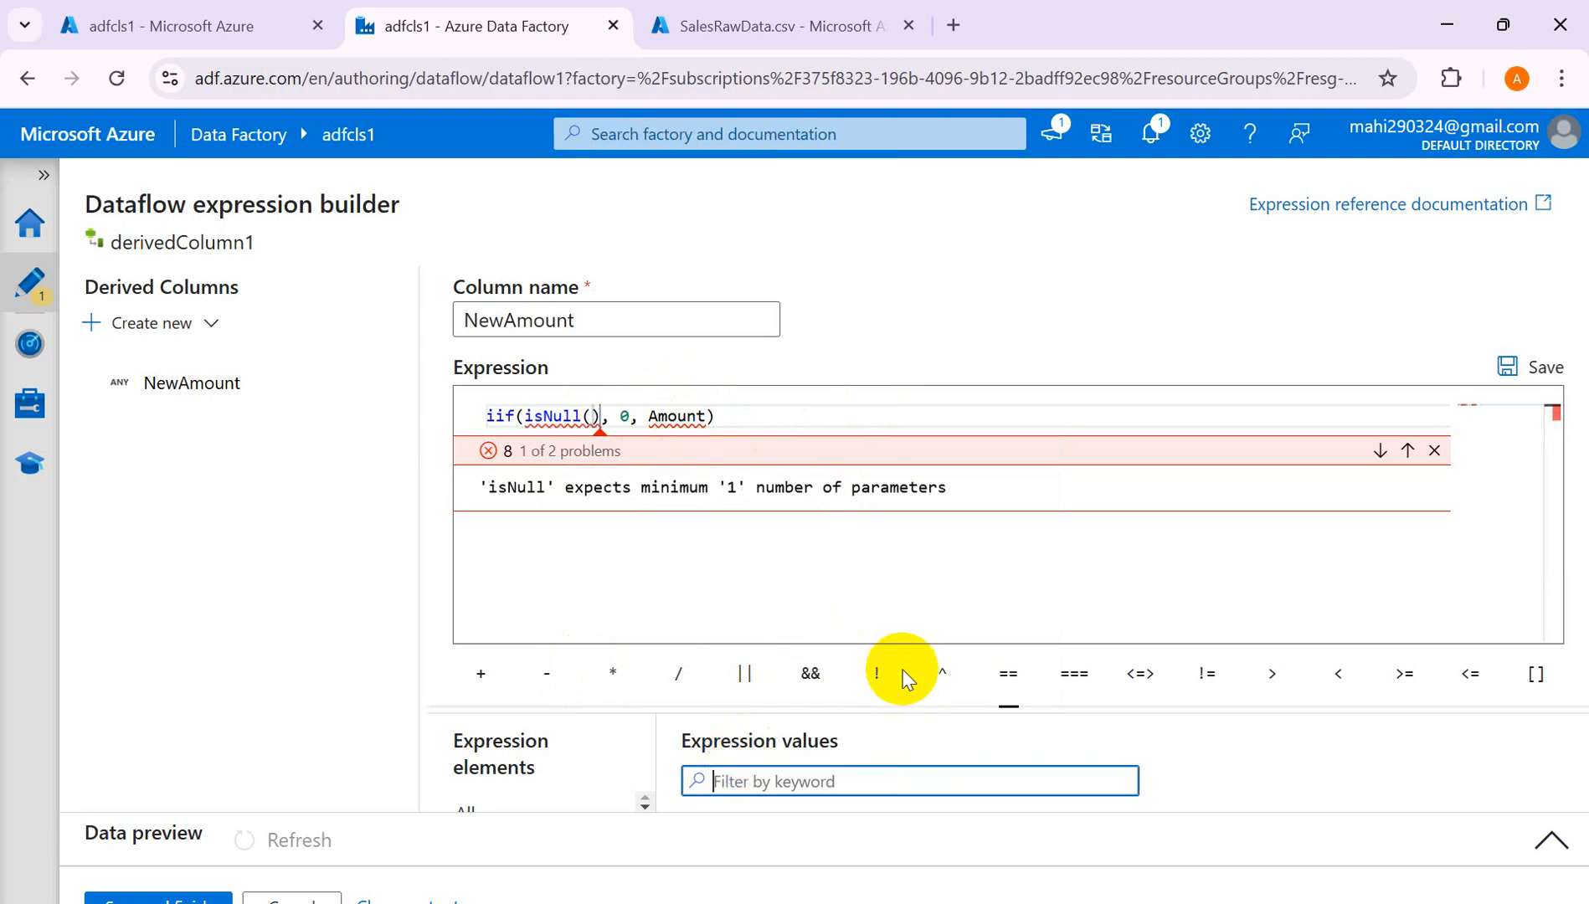
pyautogui.moveTo(1008, 706); pyautogui.dragTo(1019, 566)
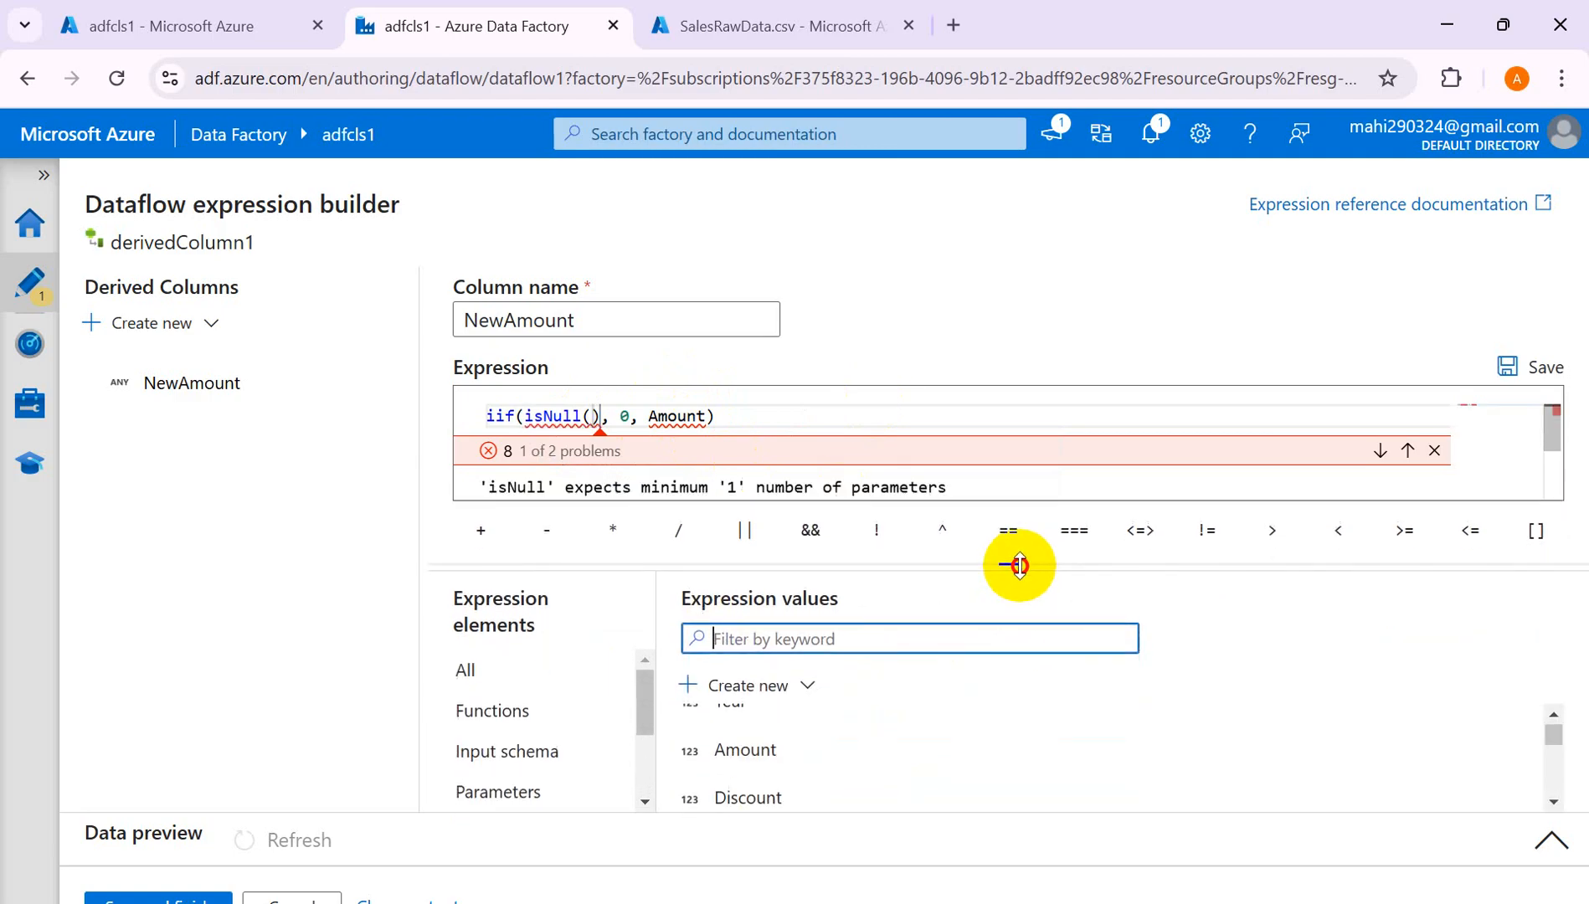
pyautogui.click(750, 750)
# Delete the last Amount argument of the iif expression and reinsert the Amount column from the expression values.
pyautogui.click(762, 418)
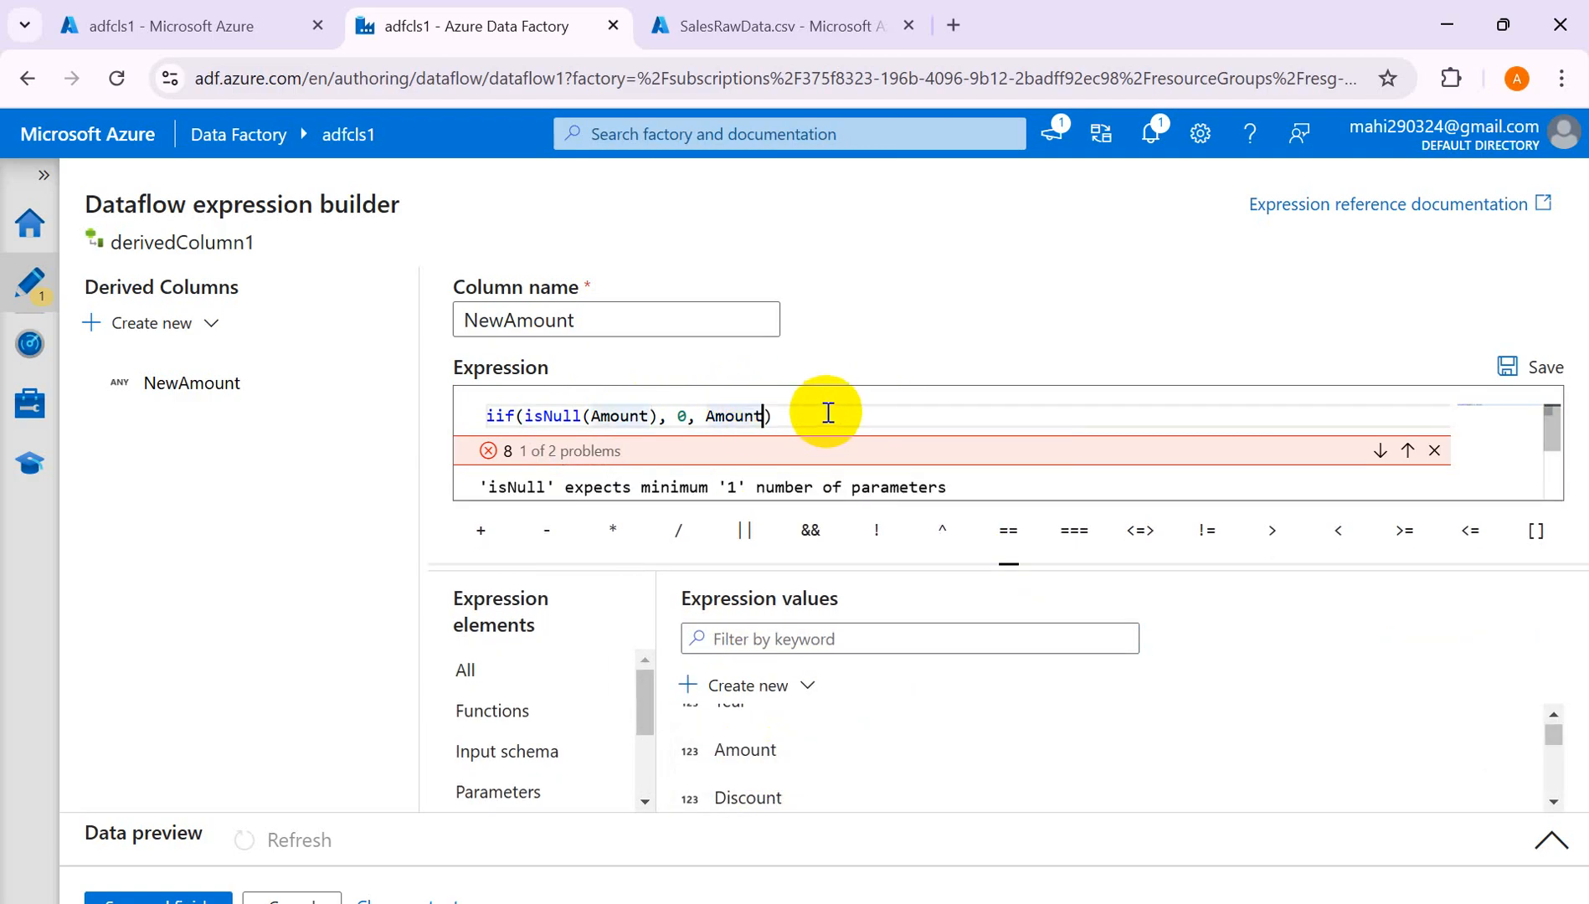
pyautogui.press('BackSpace')
pyautogui.press('BackSpace')
pyautogui.press('BackSpace')
pyautogui.press('BackSpace')
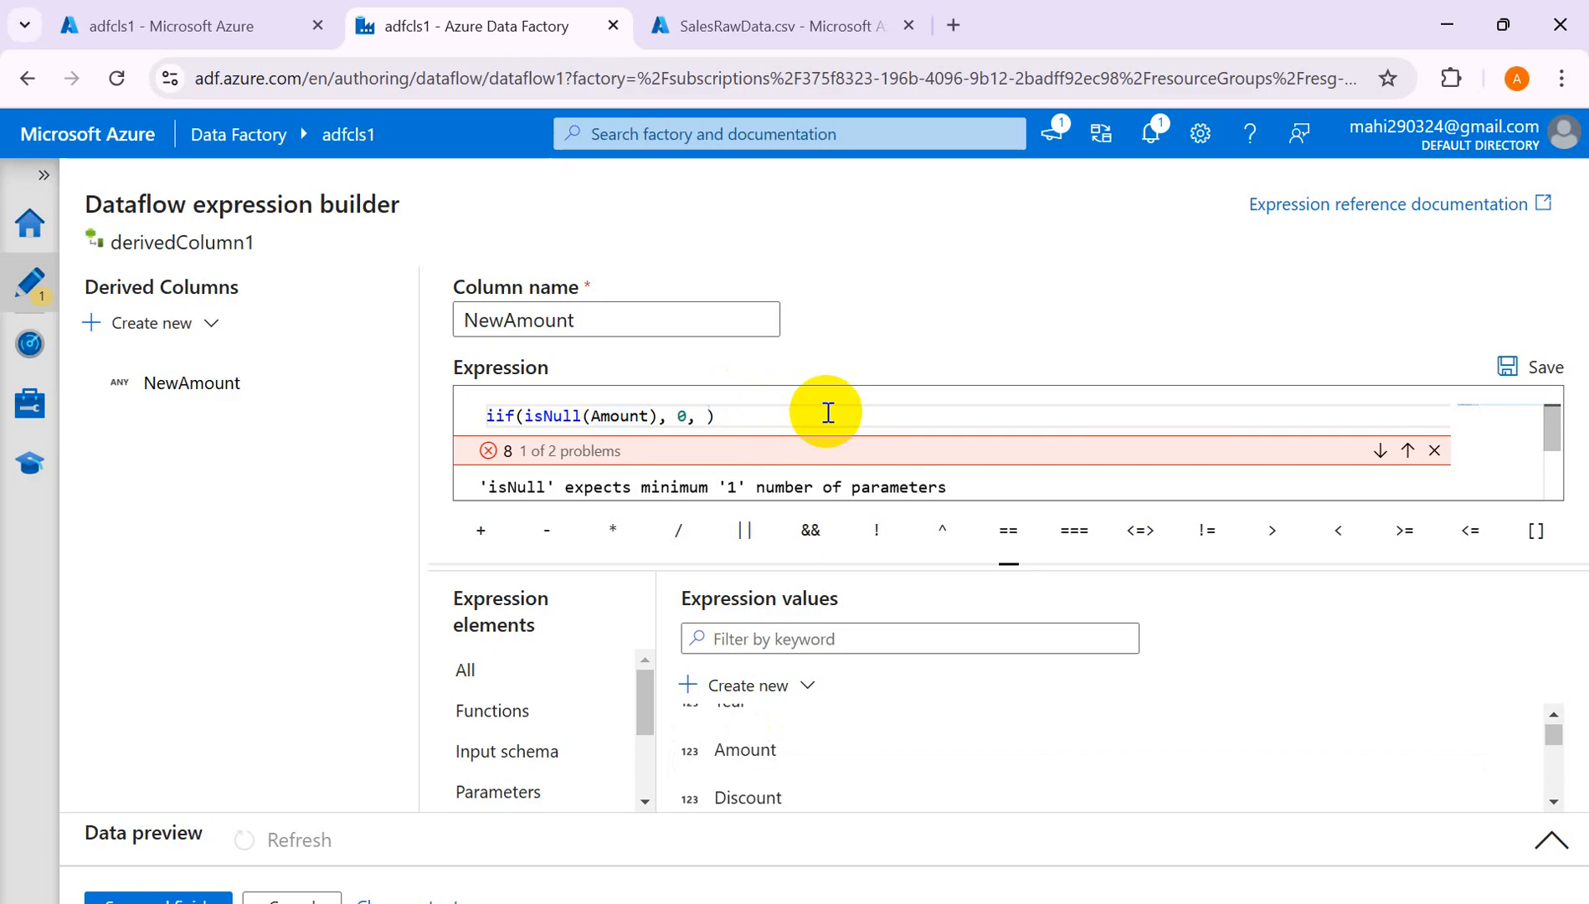
pyautogui.click(745, 751)
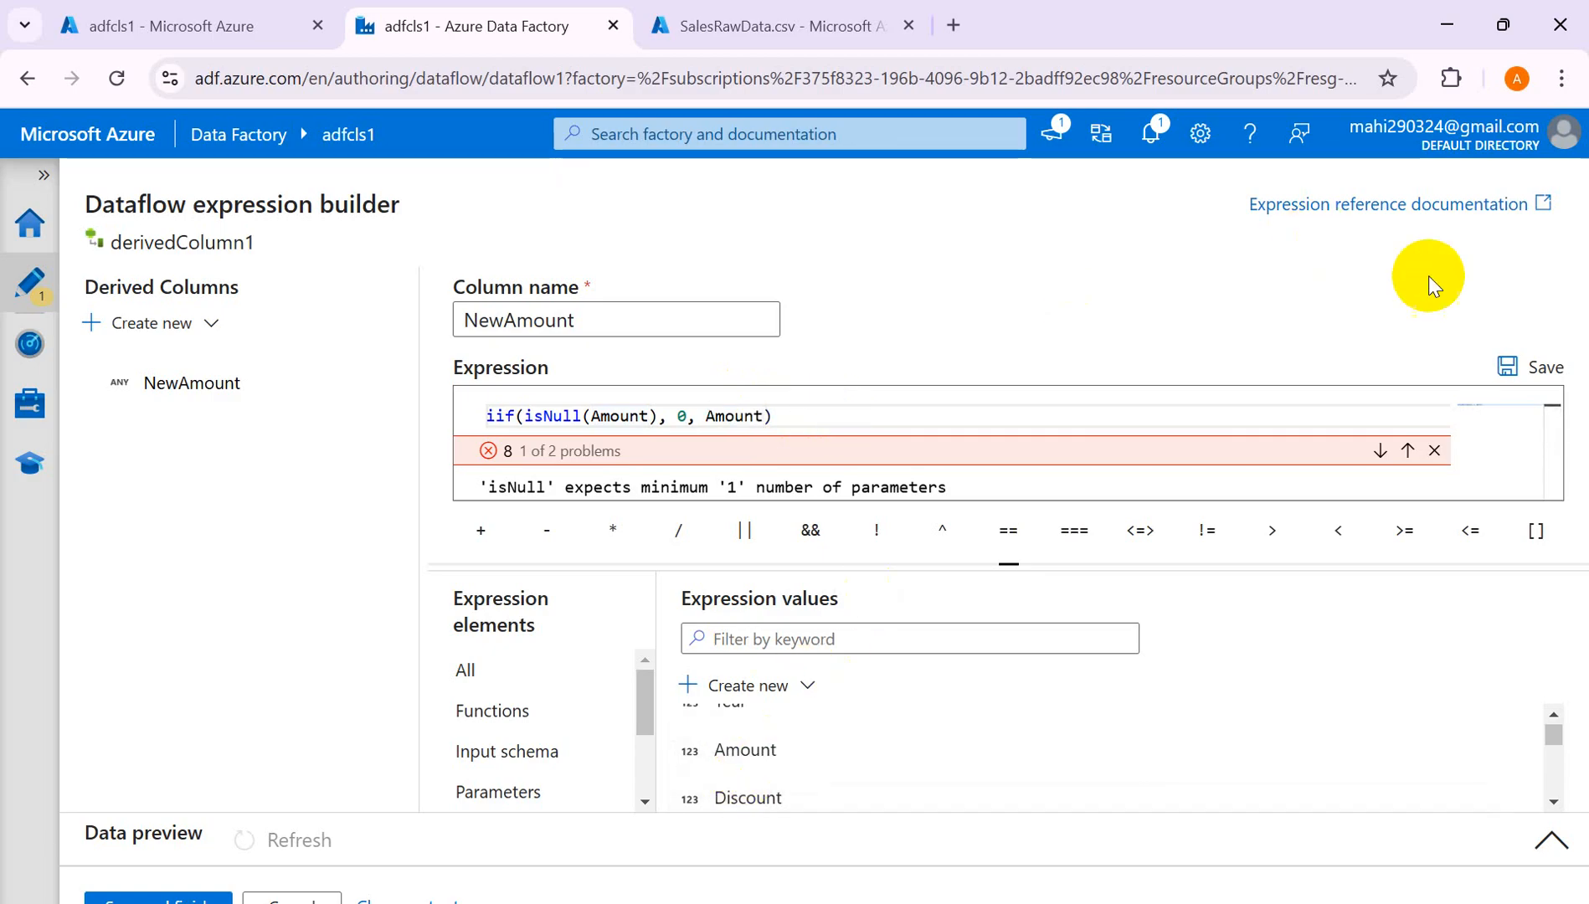
# Save the expression and examine the problem flagged on its last Amount argument.
pyautogui.click(1512, 365)
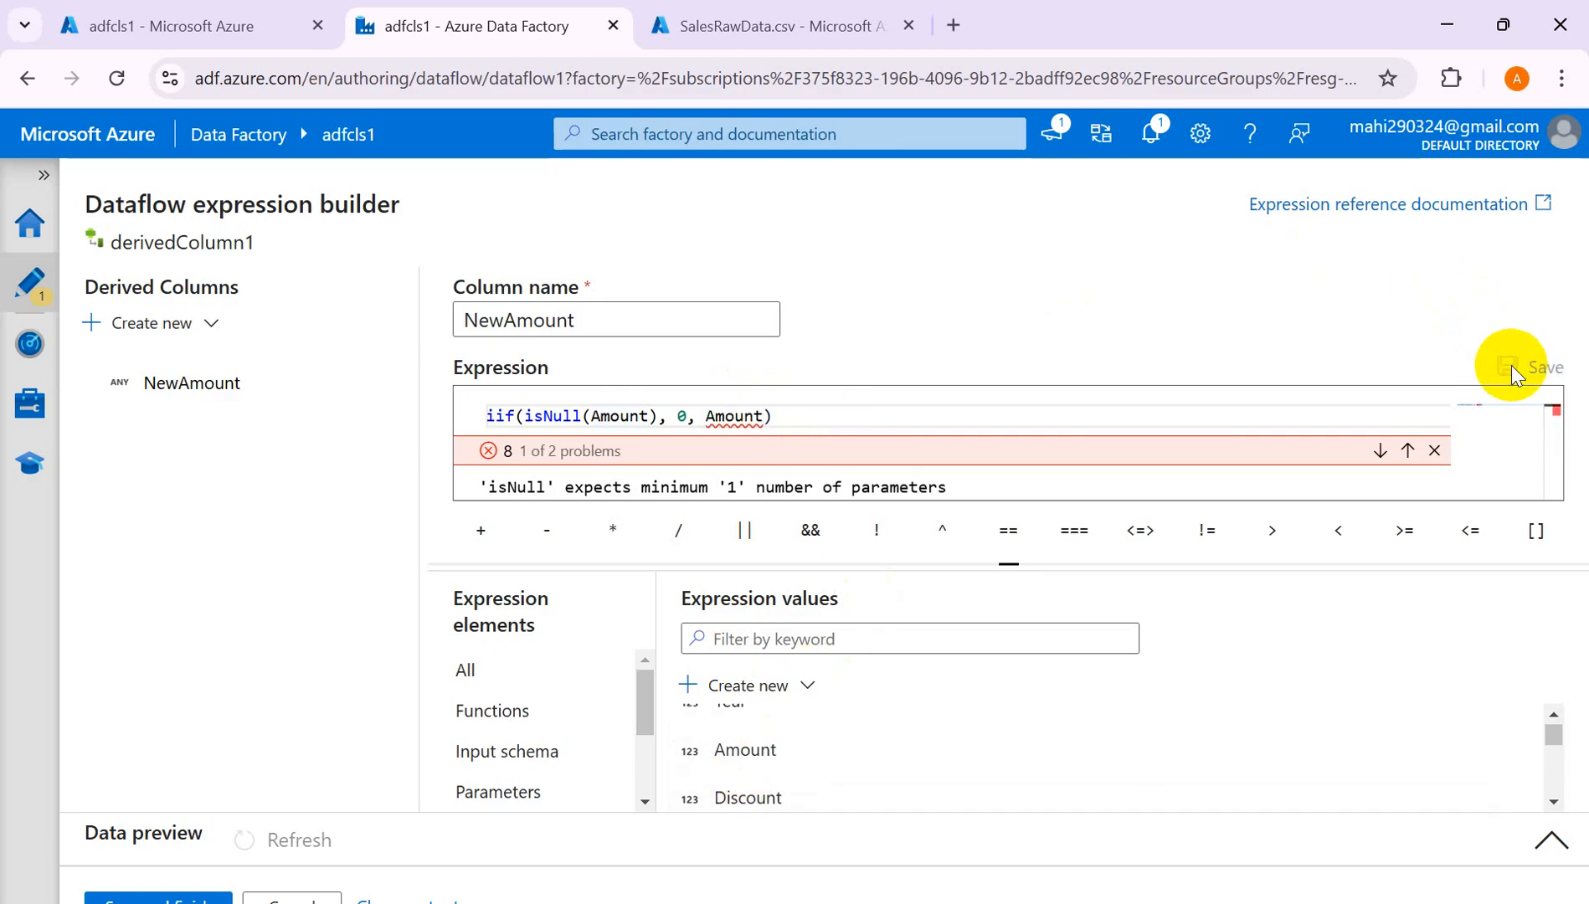
pyautogui.click(763, 412)
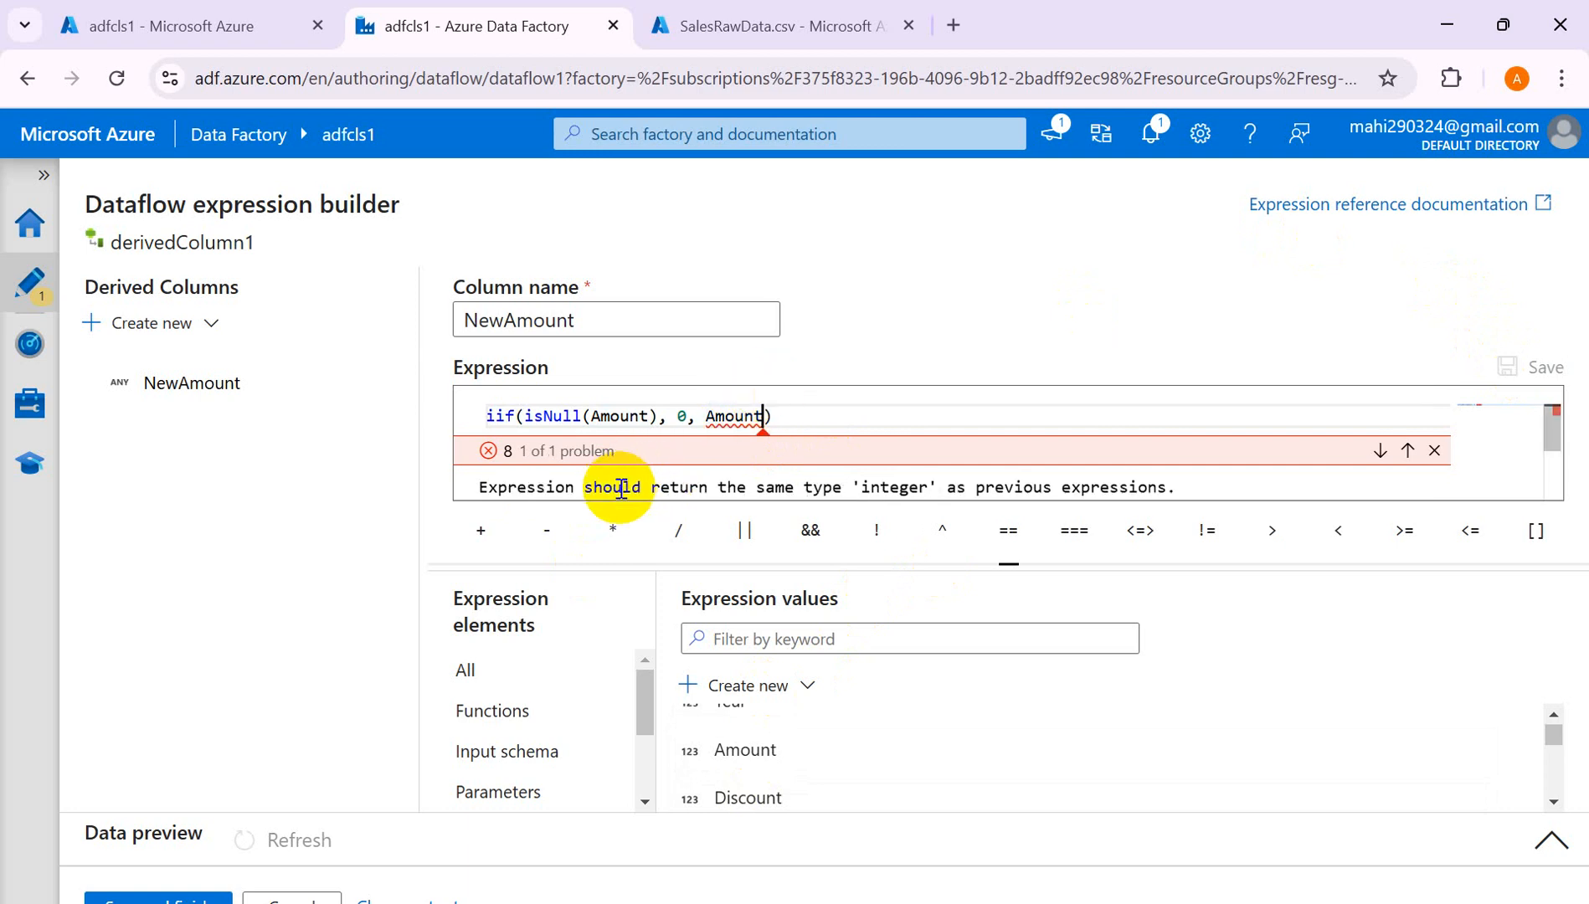
pyautogui.moveTo(622, 490); pyautogui.dragTo(848, 488)
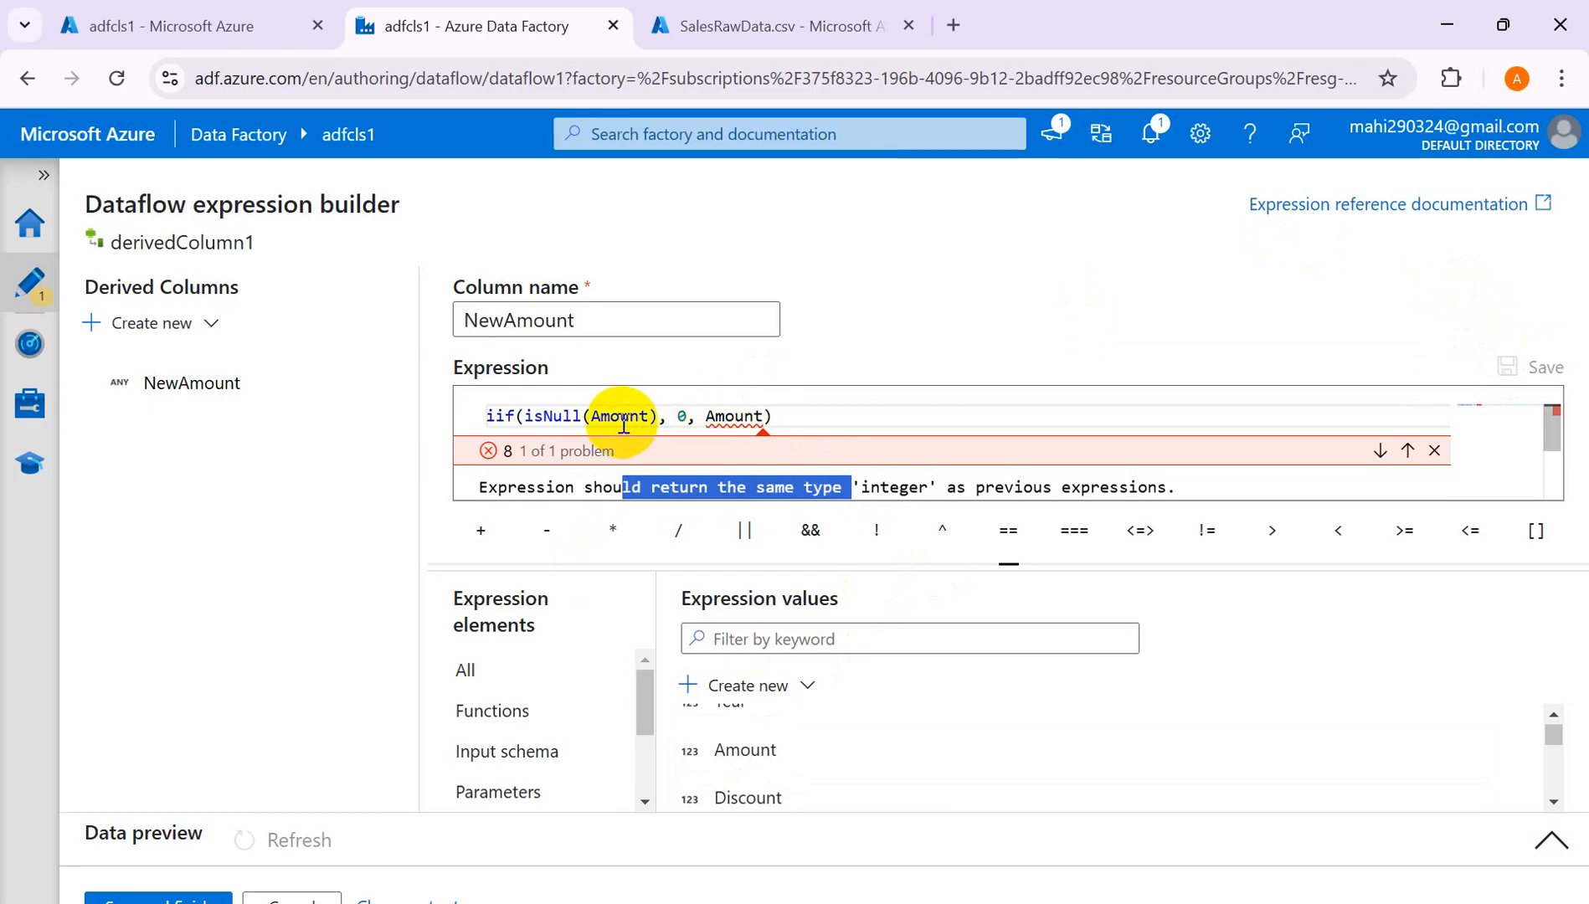
pyautogui.click(709, 416)
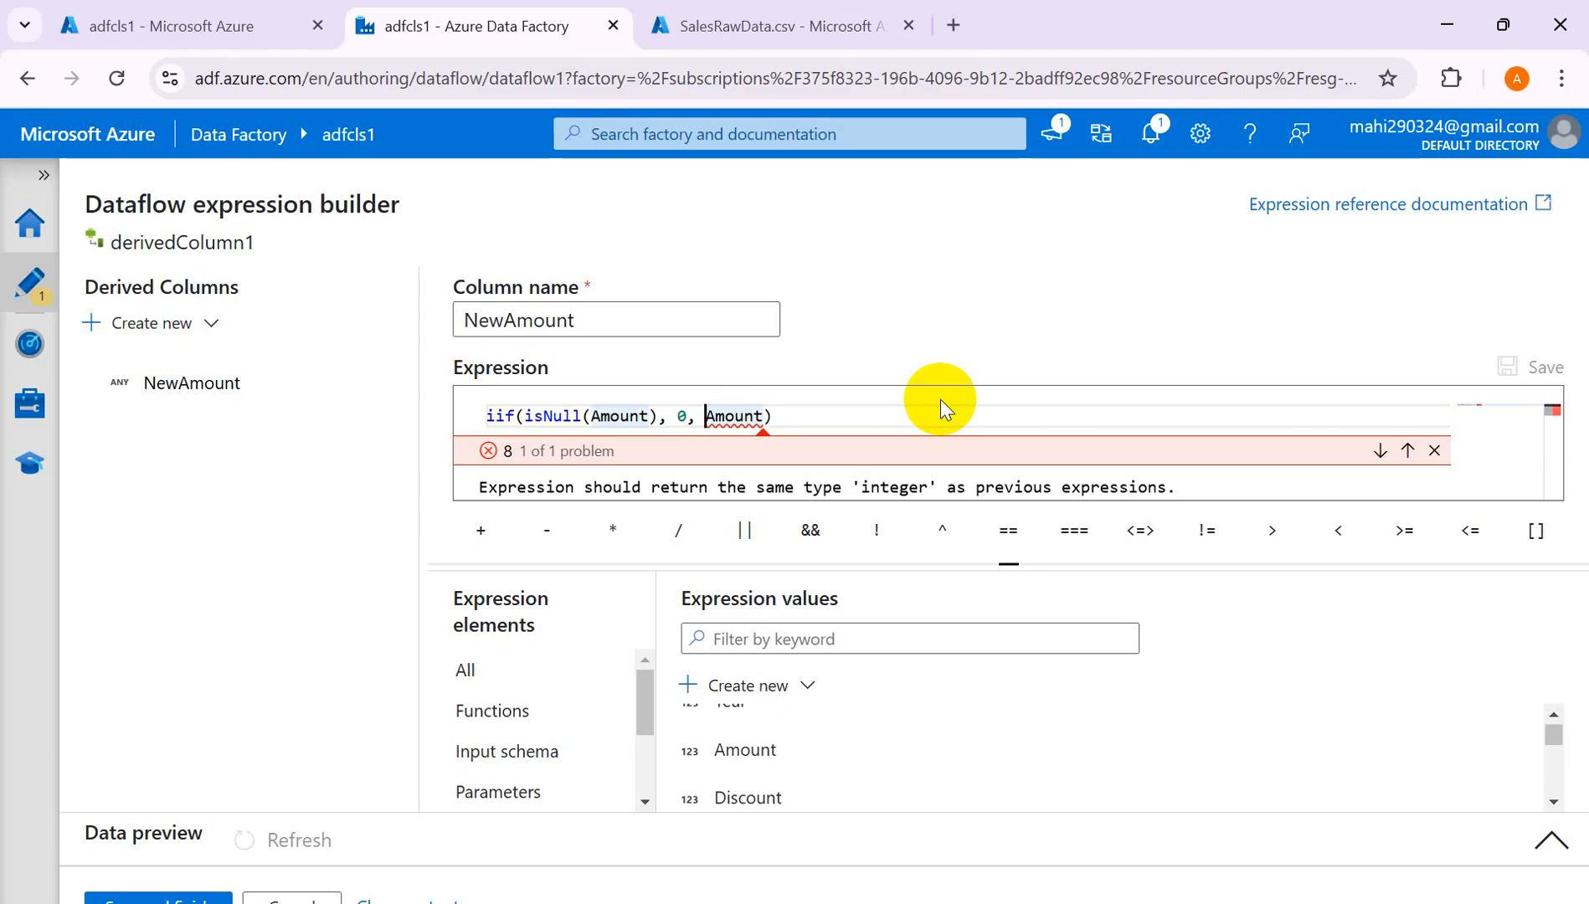
pyautogui.write('toin')
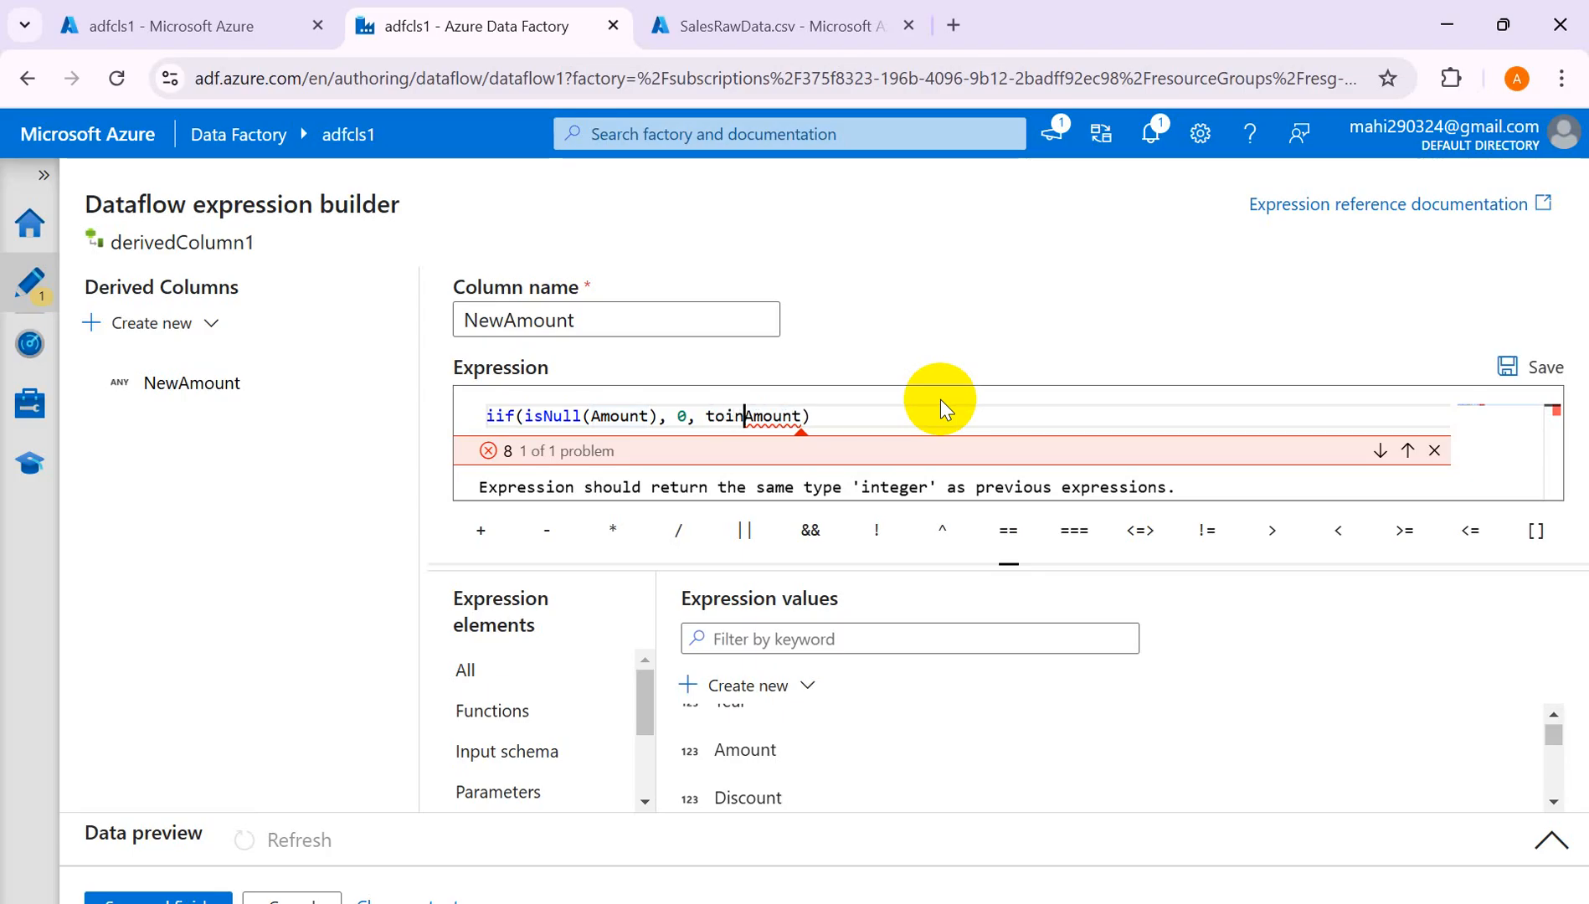
pyautogui.press('BackSpace')
pyautogui.press('BackSpace')
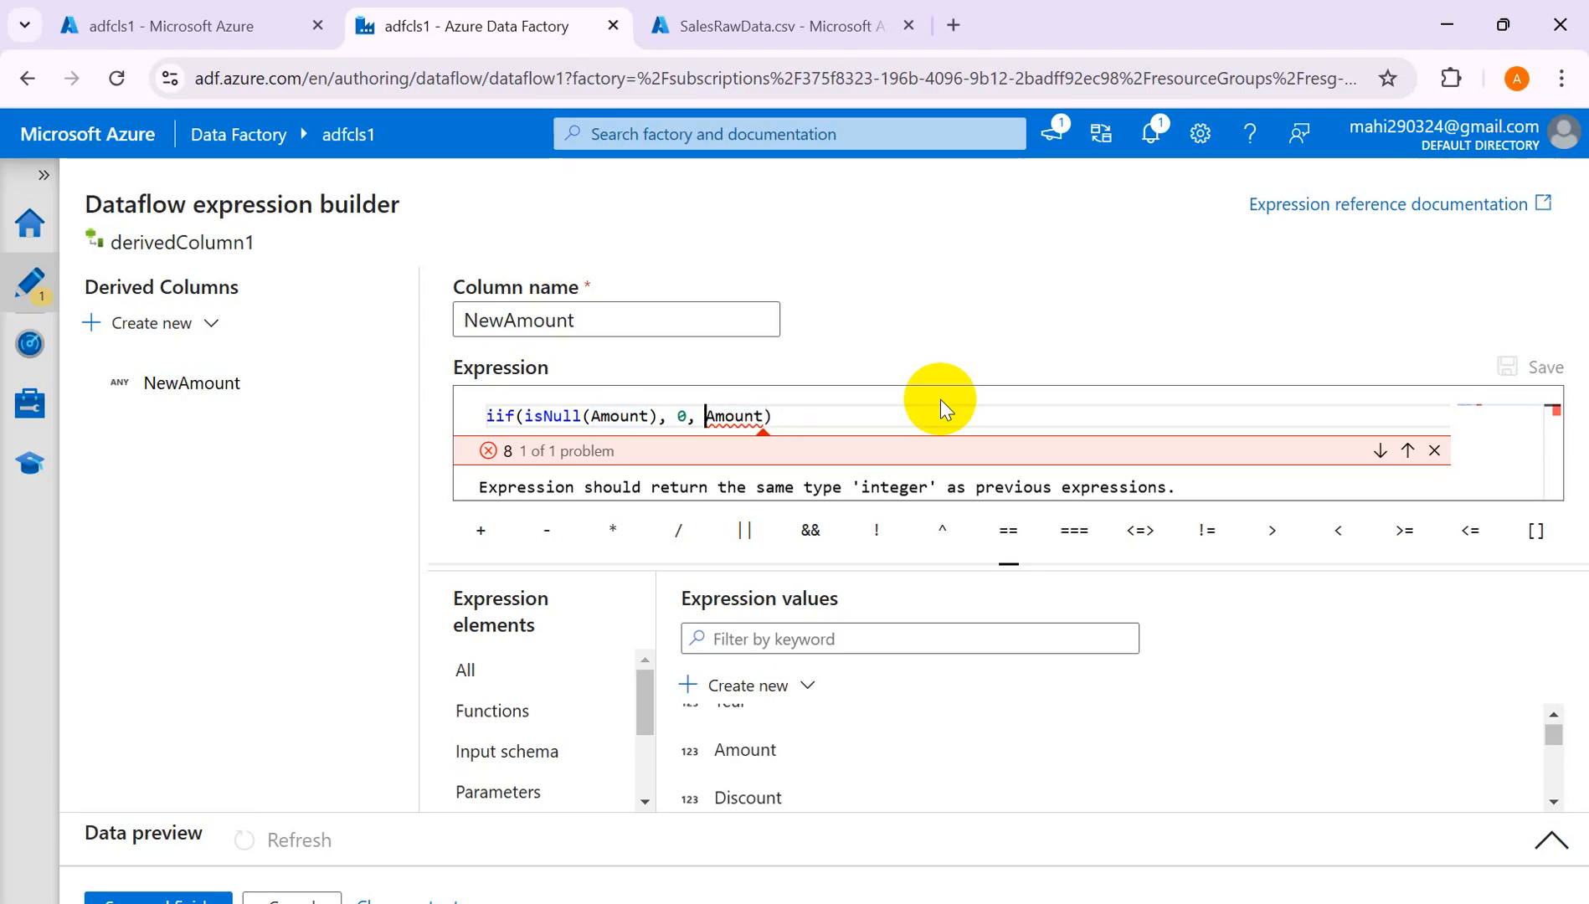
# Filter the functions by "Toin" and insert the toInteger function before the last Amount argument of the iif expression.
pyautogui.click(851, 638)
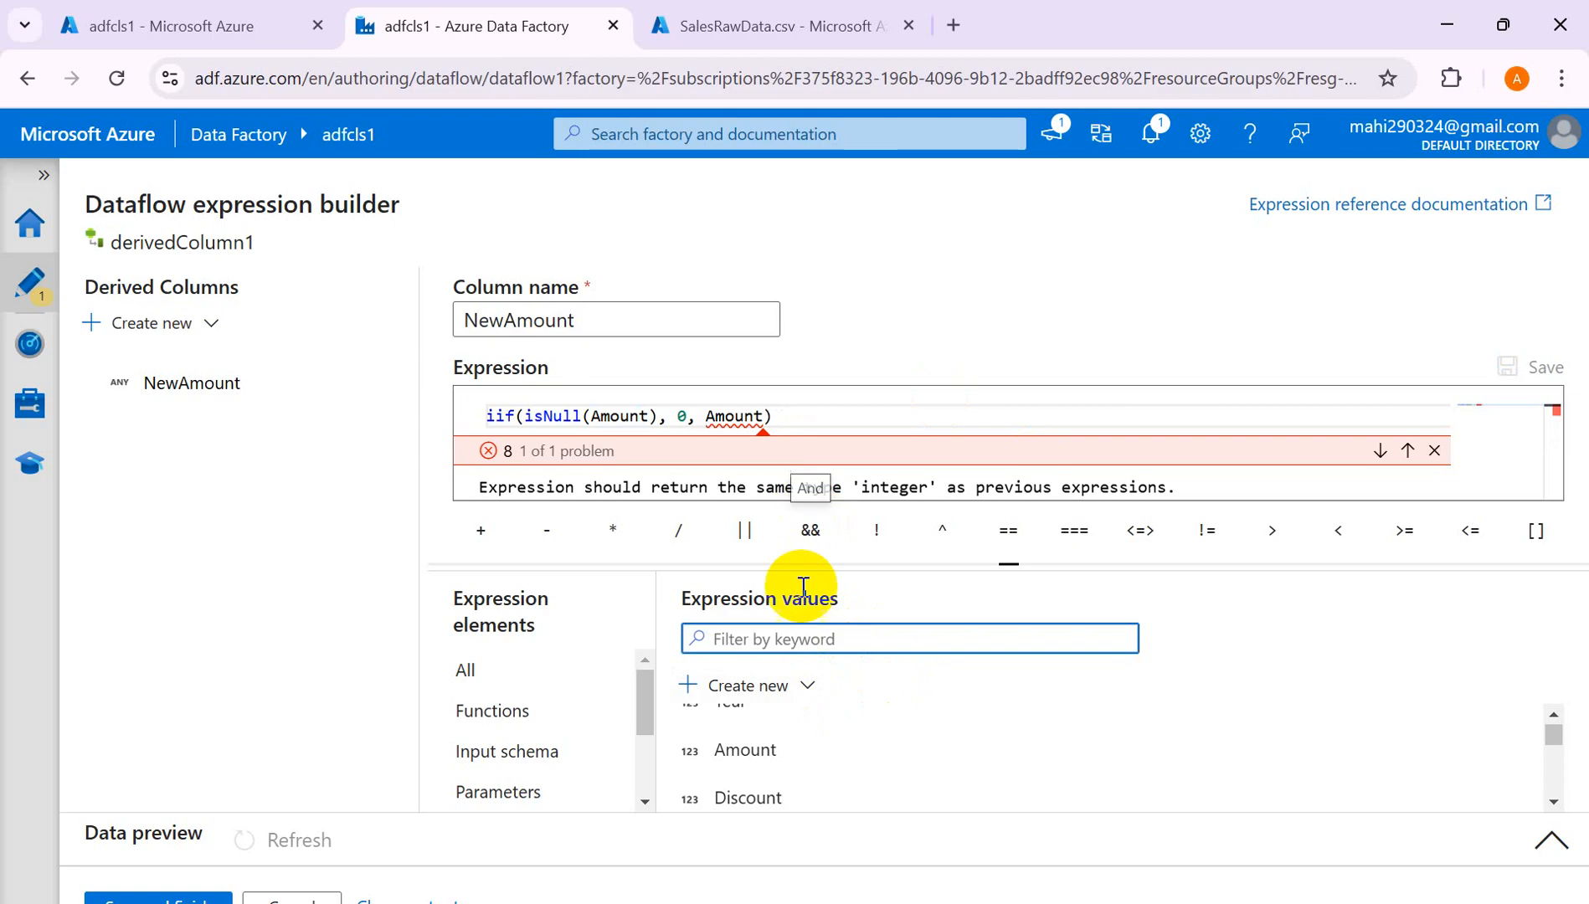
pyautogui.click(552, 697)
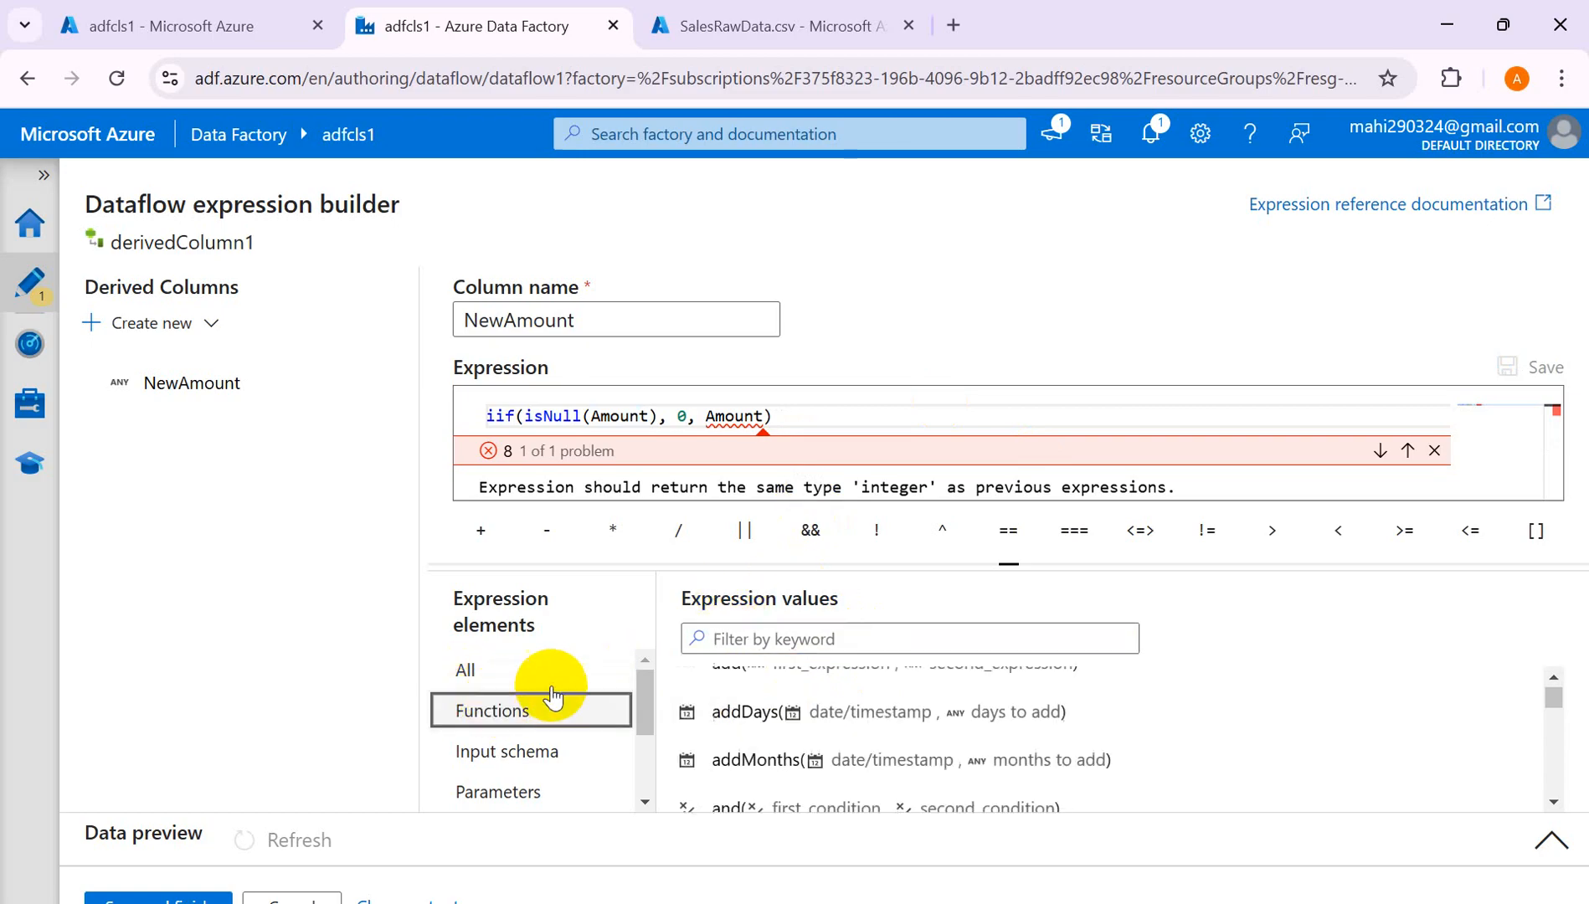
pyautogui.click(847, 639)
pyautogui.write('to')
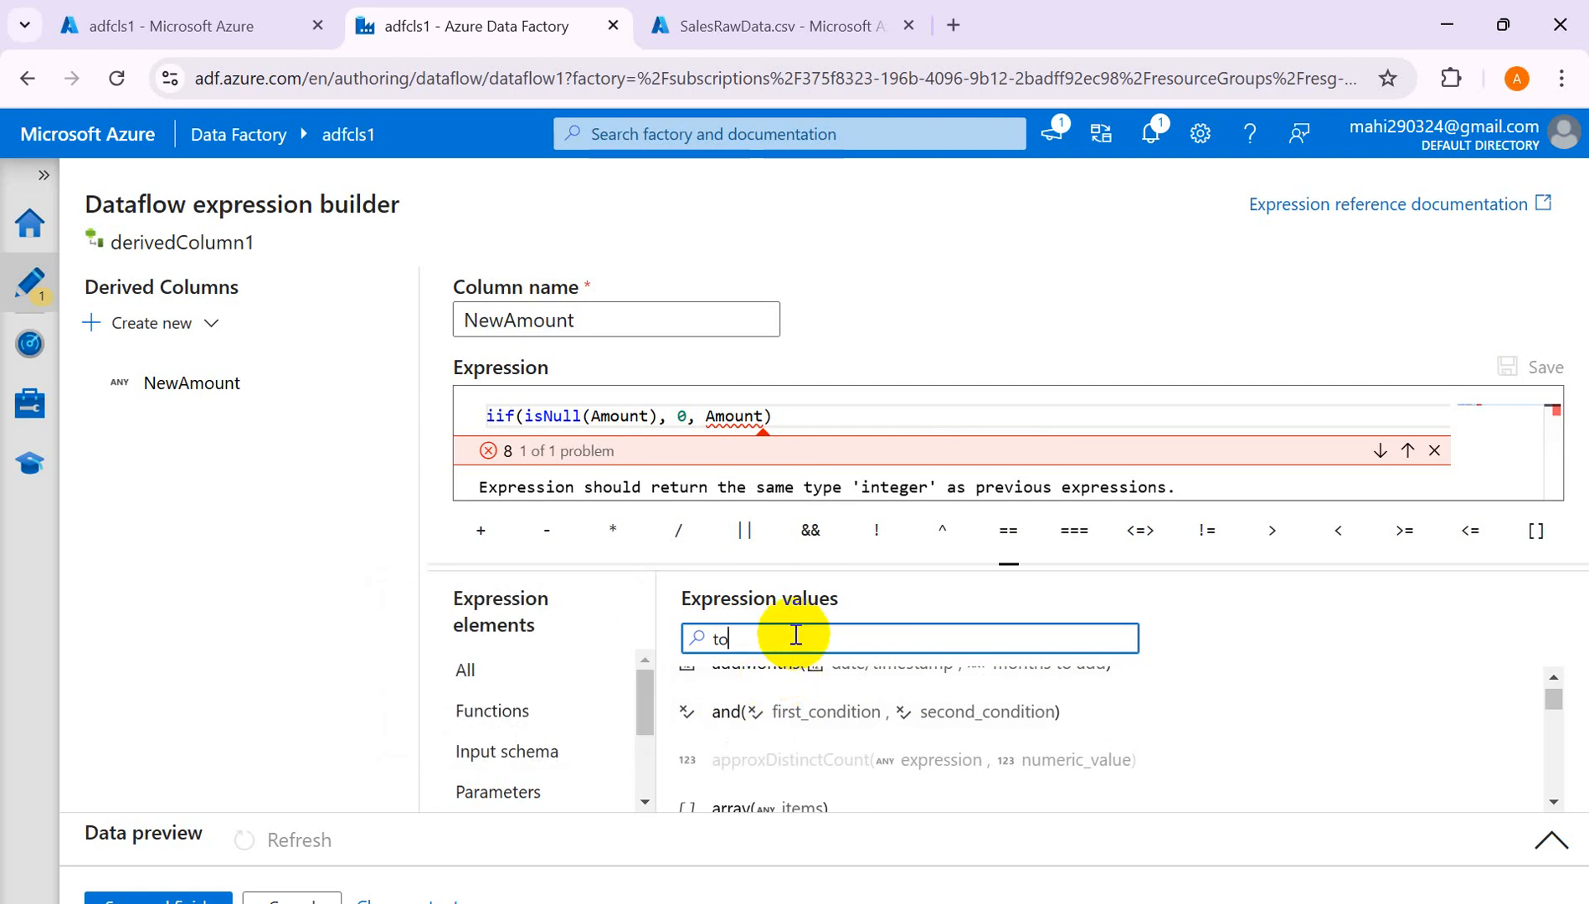
pyautogui.press('BackSpace')
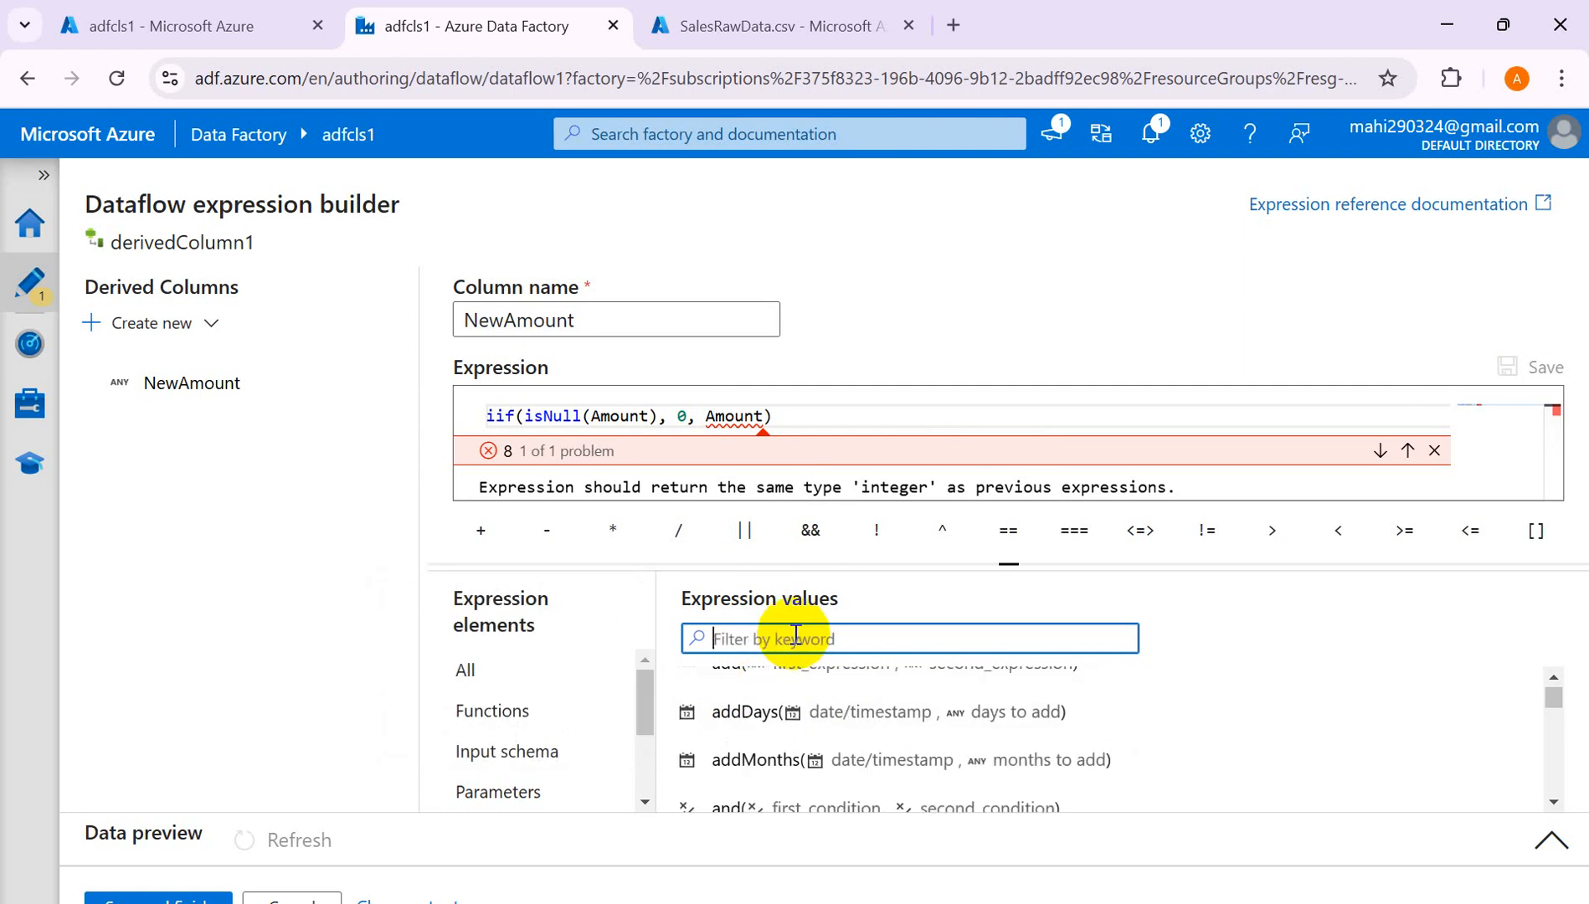
pyautogui.write('To')
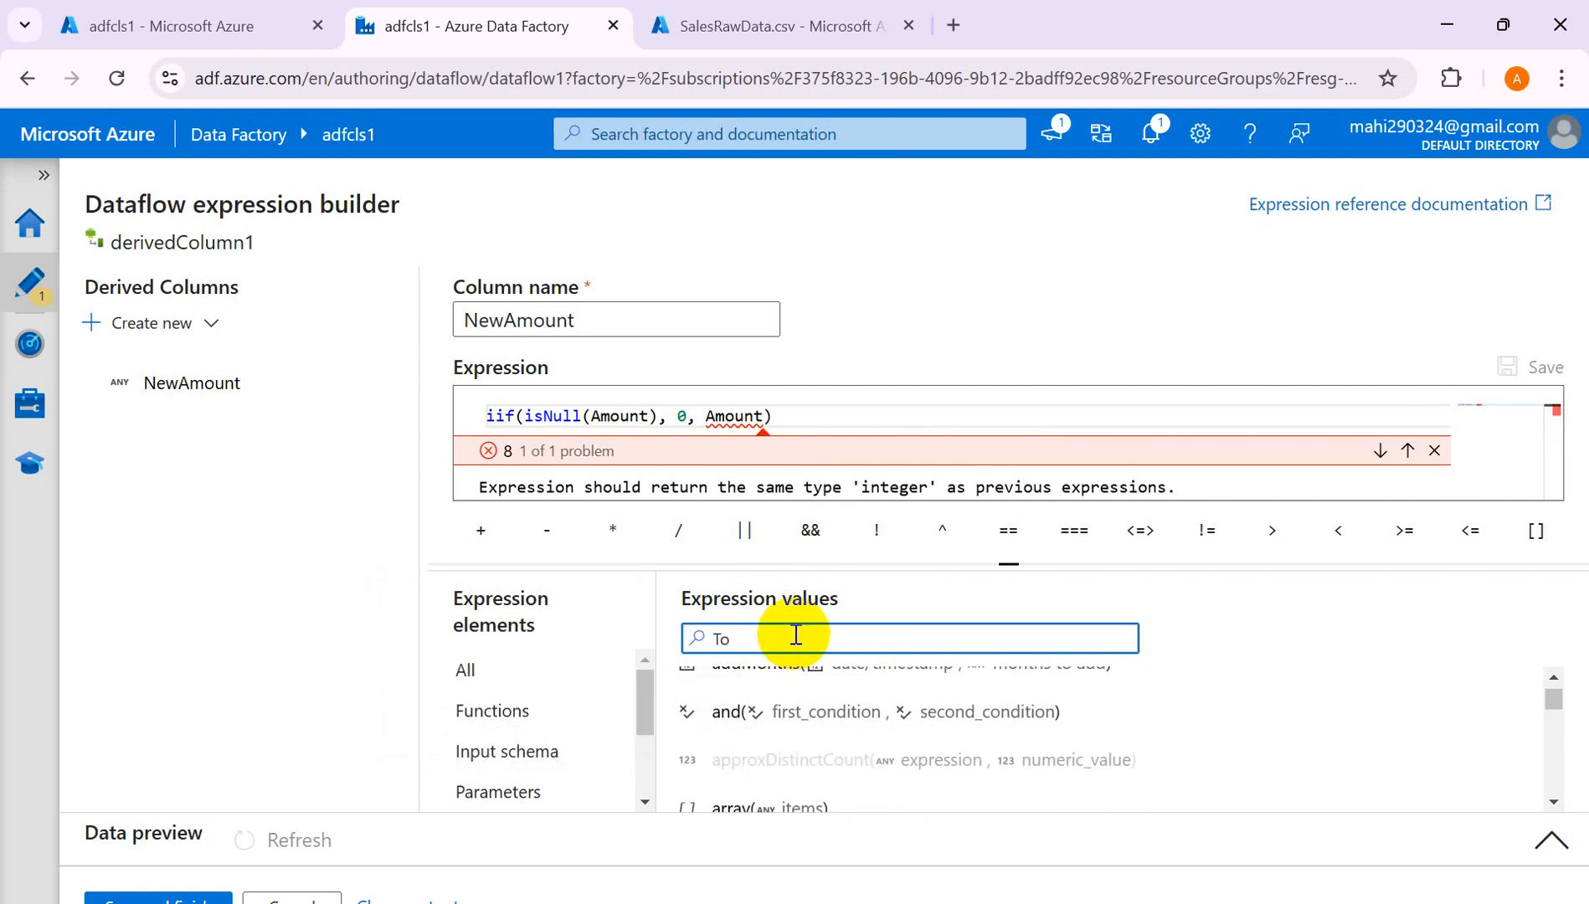
pyautogui.write('in')
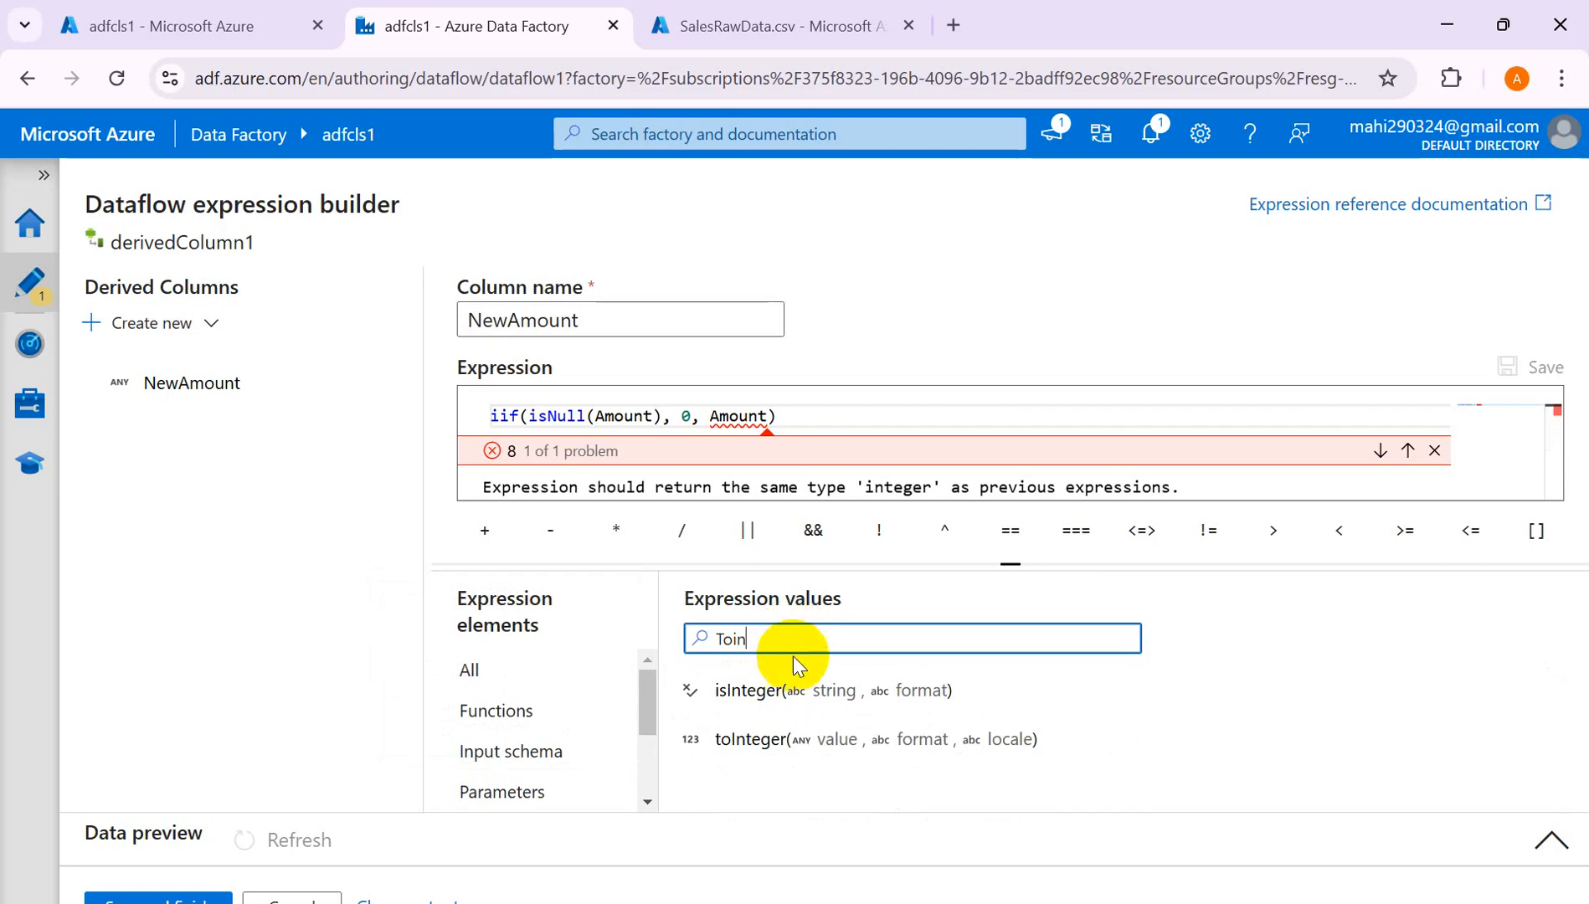
pyautogui.click(802, 739)
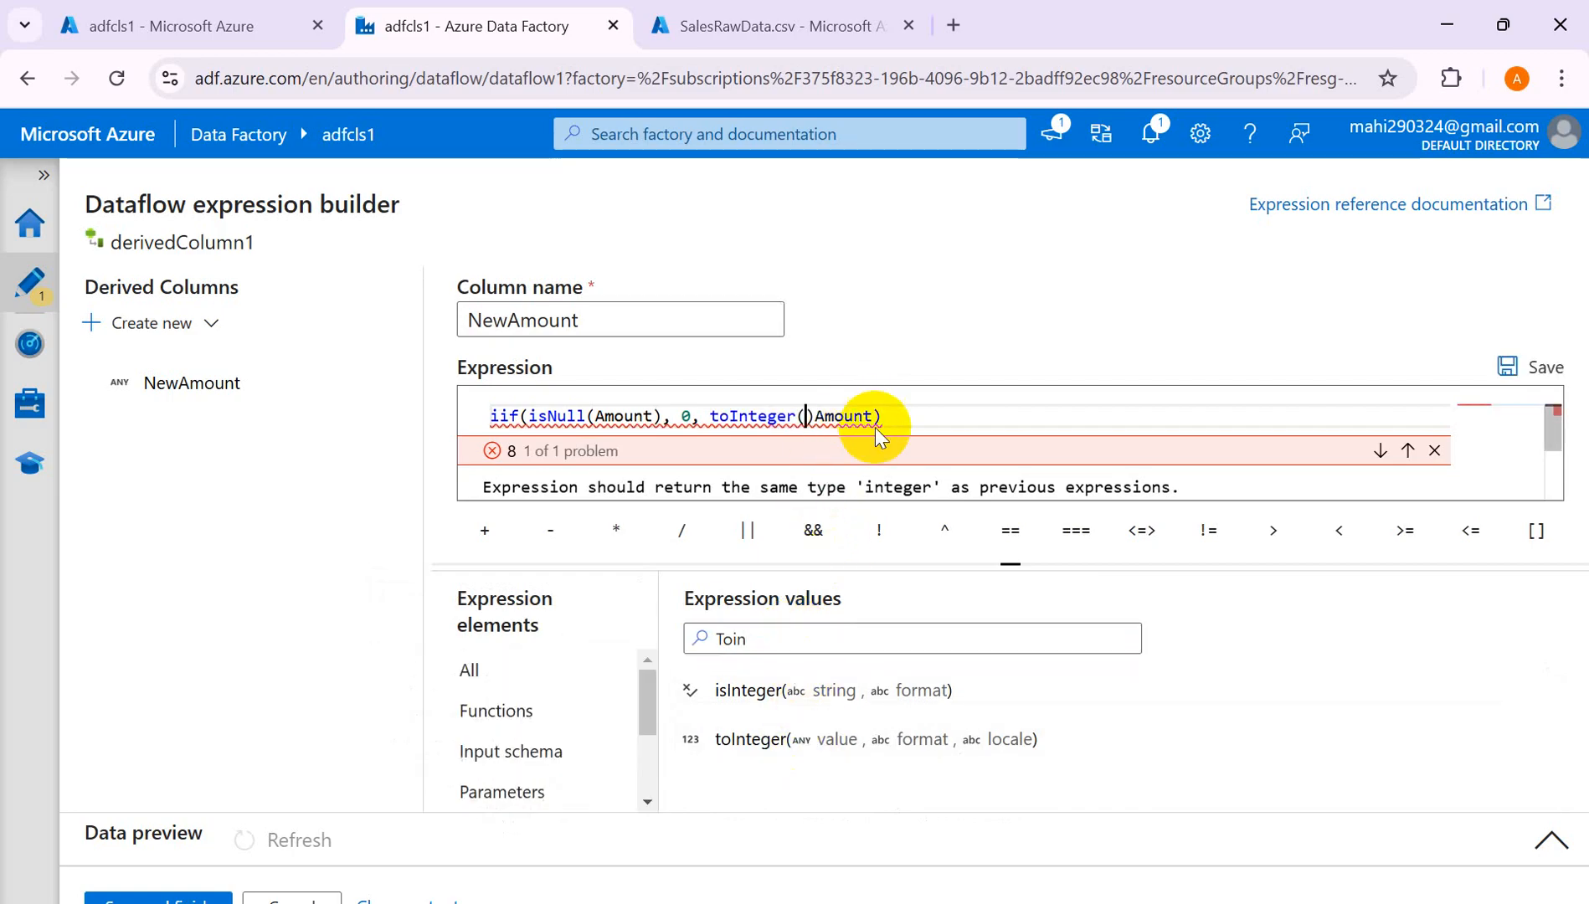
# Move the last Amount argument inside the toInteger parentheses and save the expression.
pyautogui.moveTo(871, 416); pyautogui.dragTo(806, 425)
pyautogui.click(907, 423)
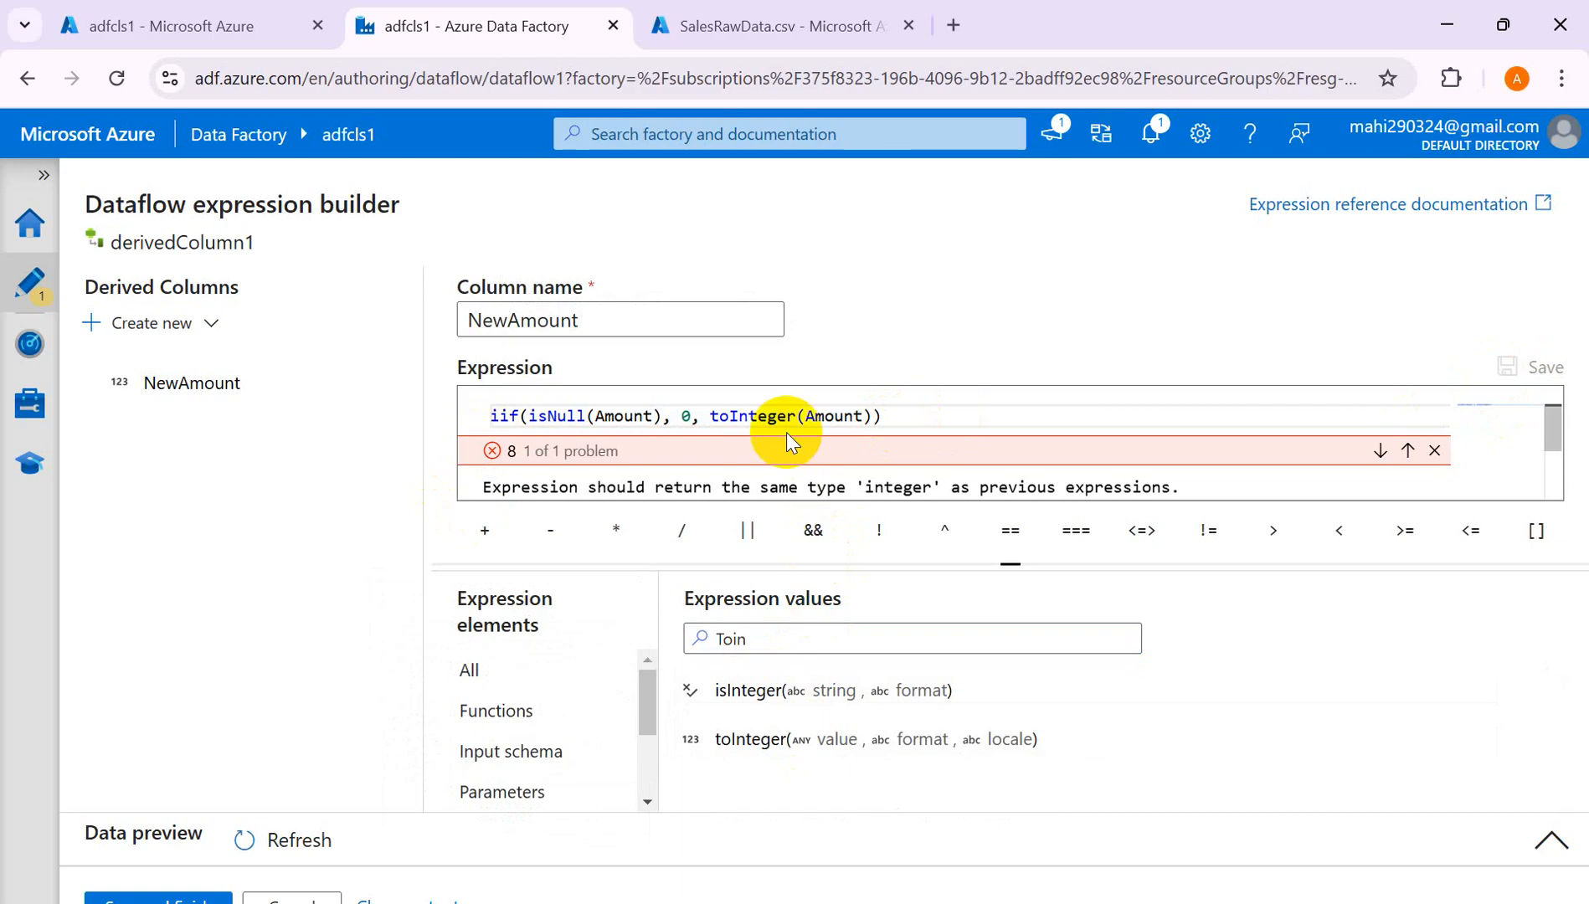
# Refresh the data preview to check NewAmount against Amount, and clear the function filter.
pyautogui.moveTo(999, 568); pyautogui.dragTo(1004, 641)
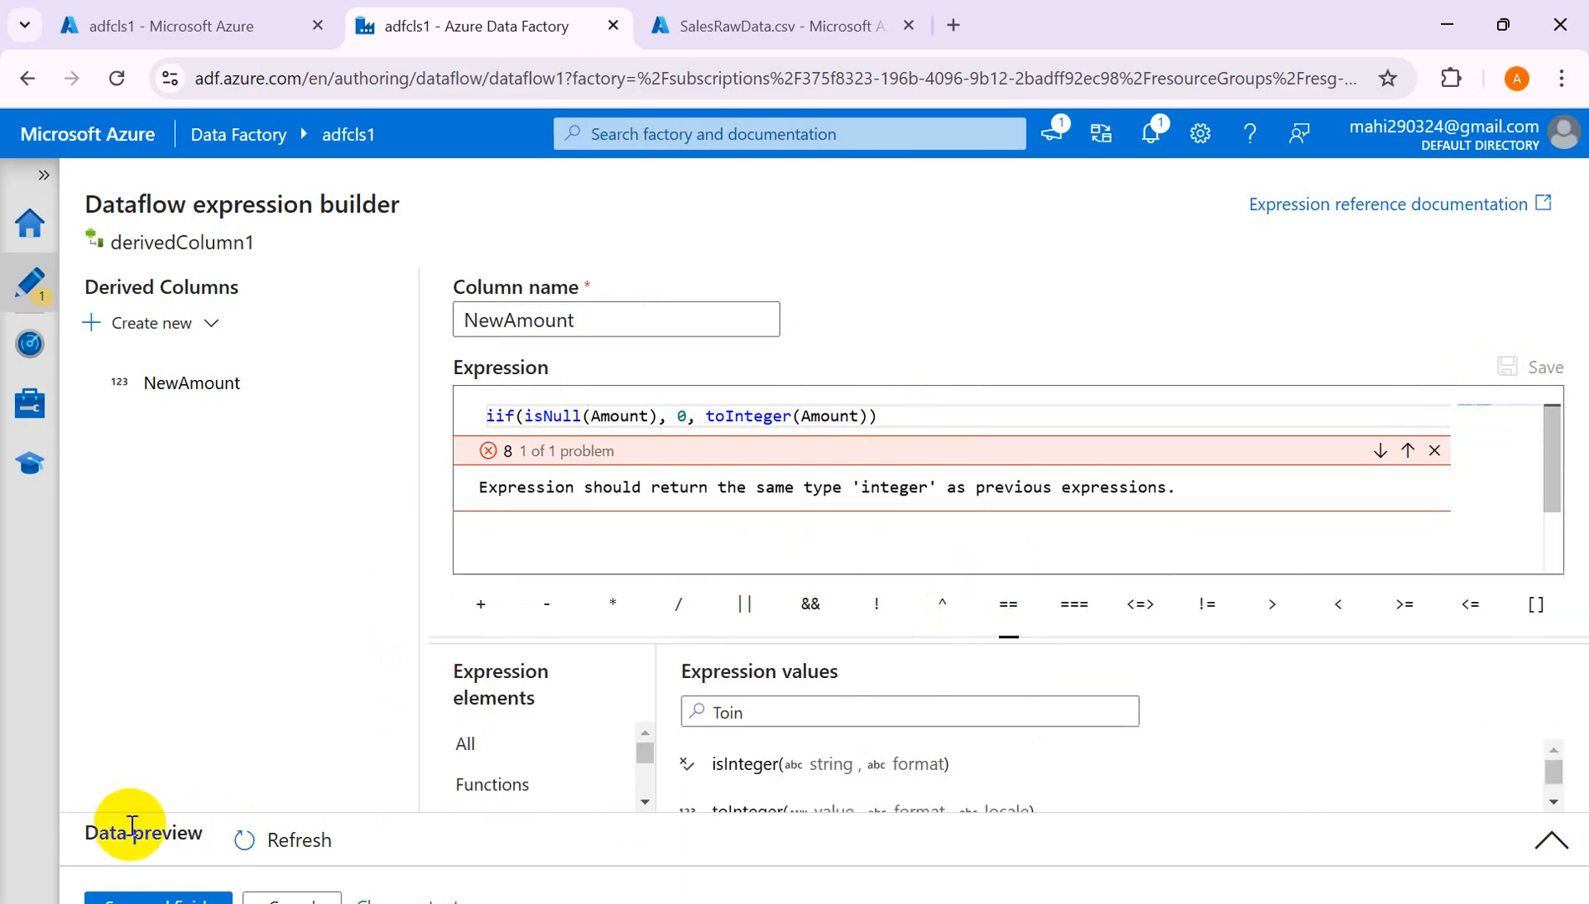
pyautogui.click(270, 846)
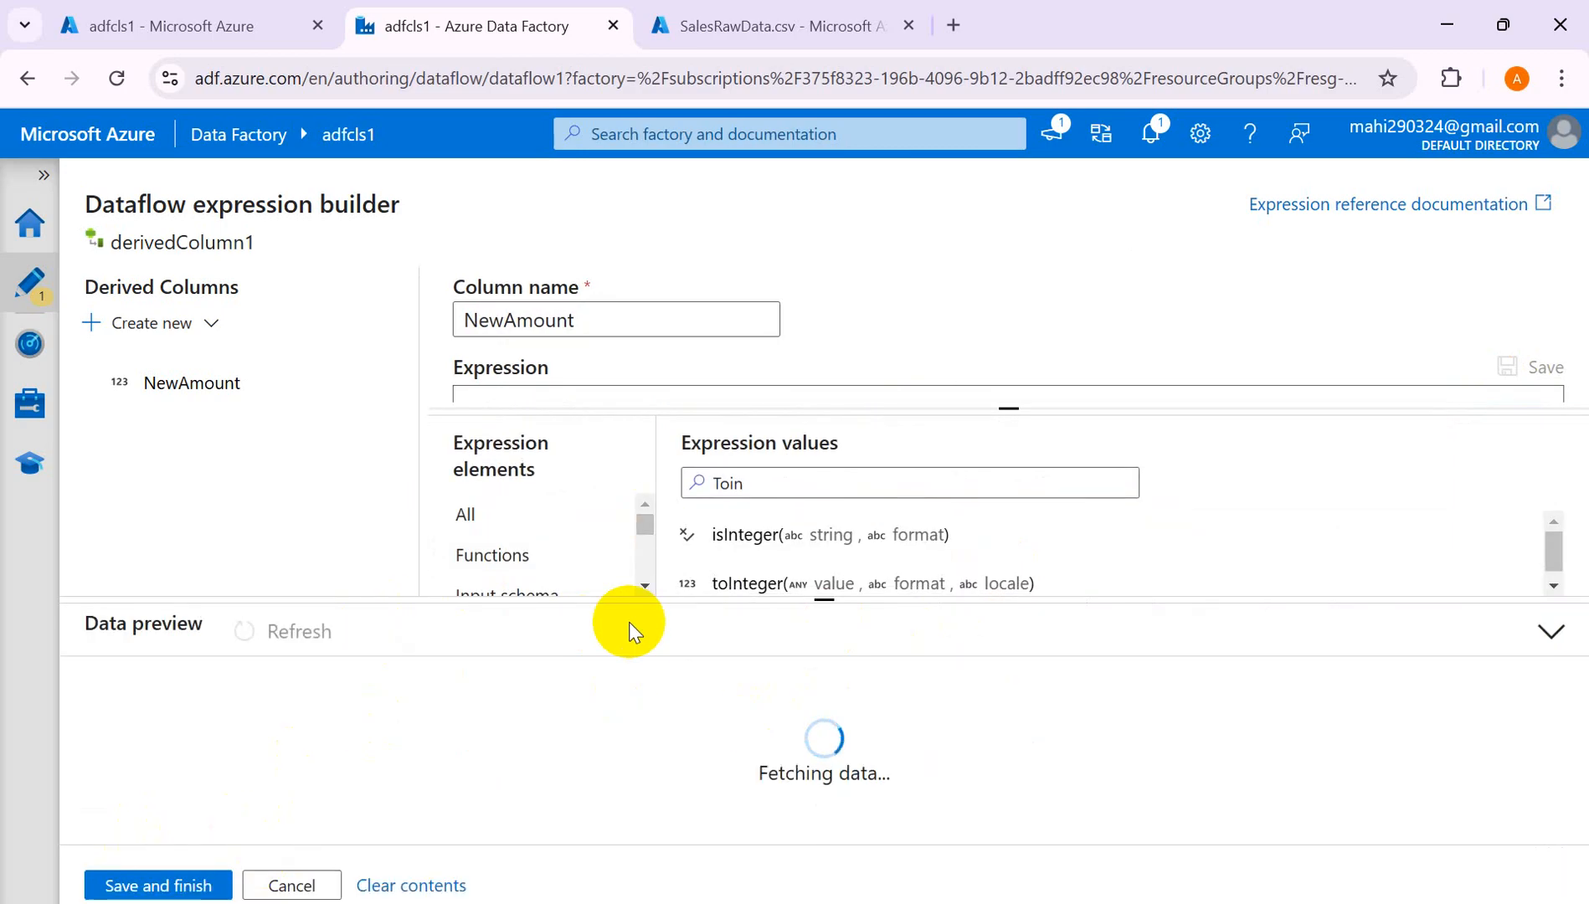
pyautogui.moveTo(763, 489); pyautogui.dragTo(691, 491)
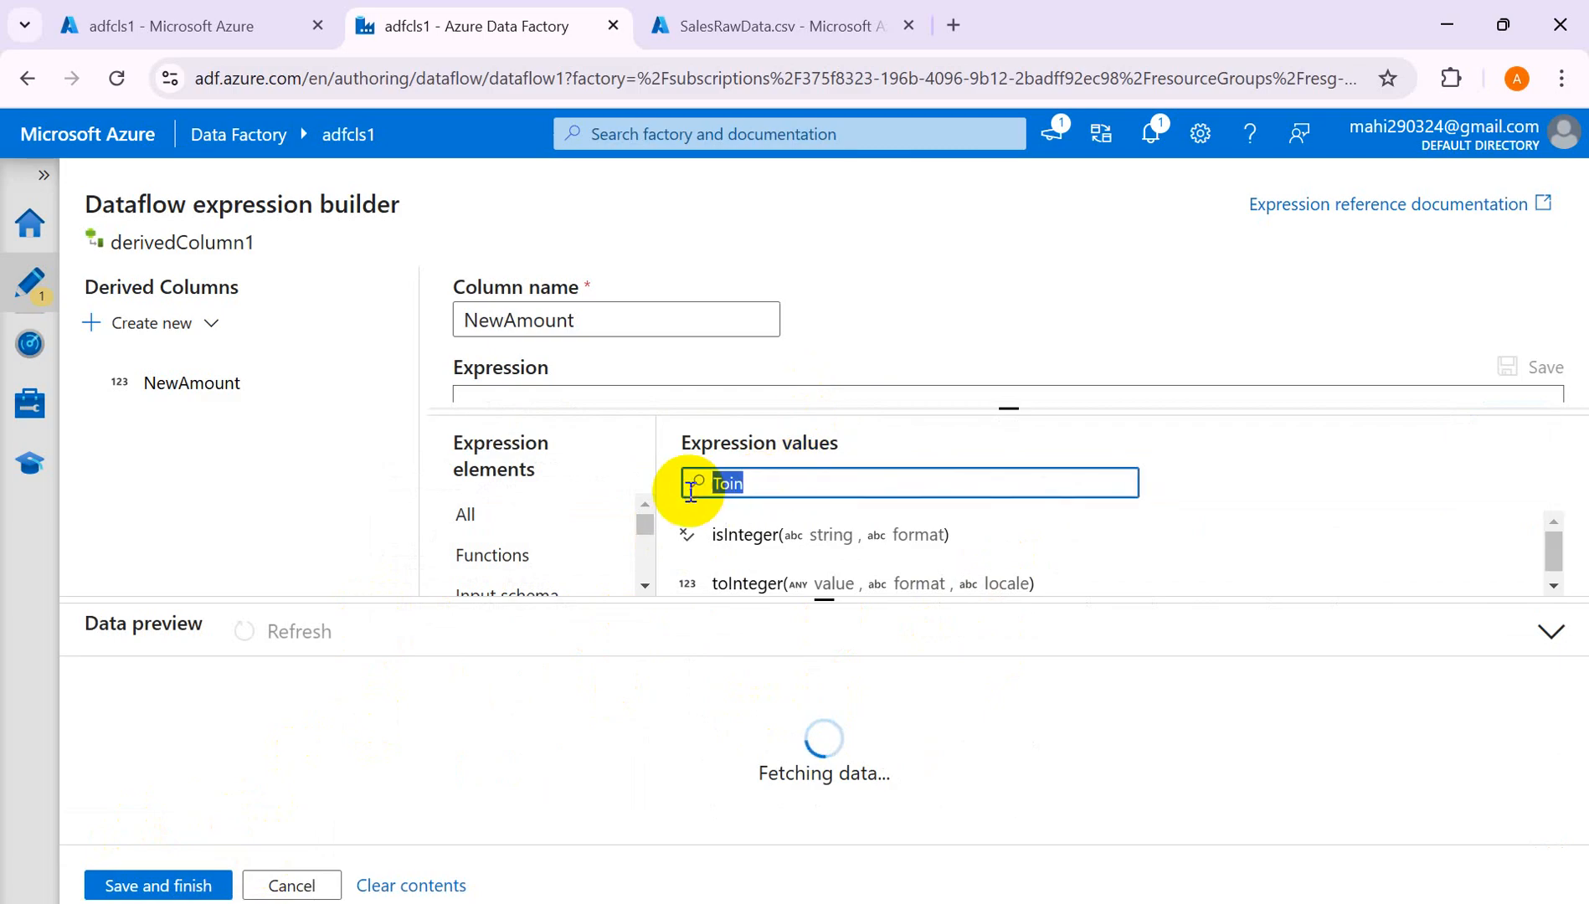
pyautogui.press('BackSpace')
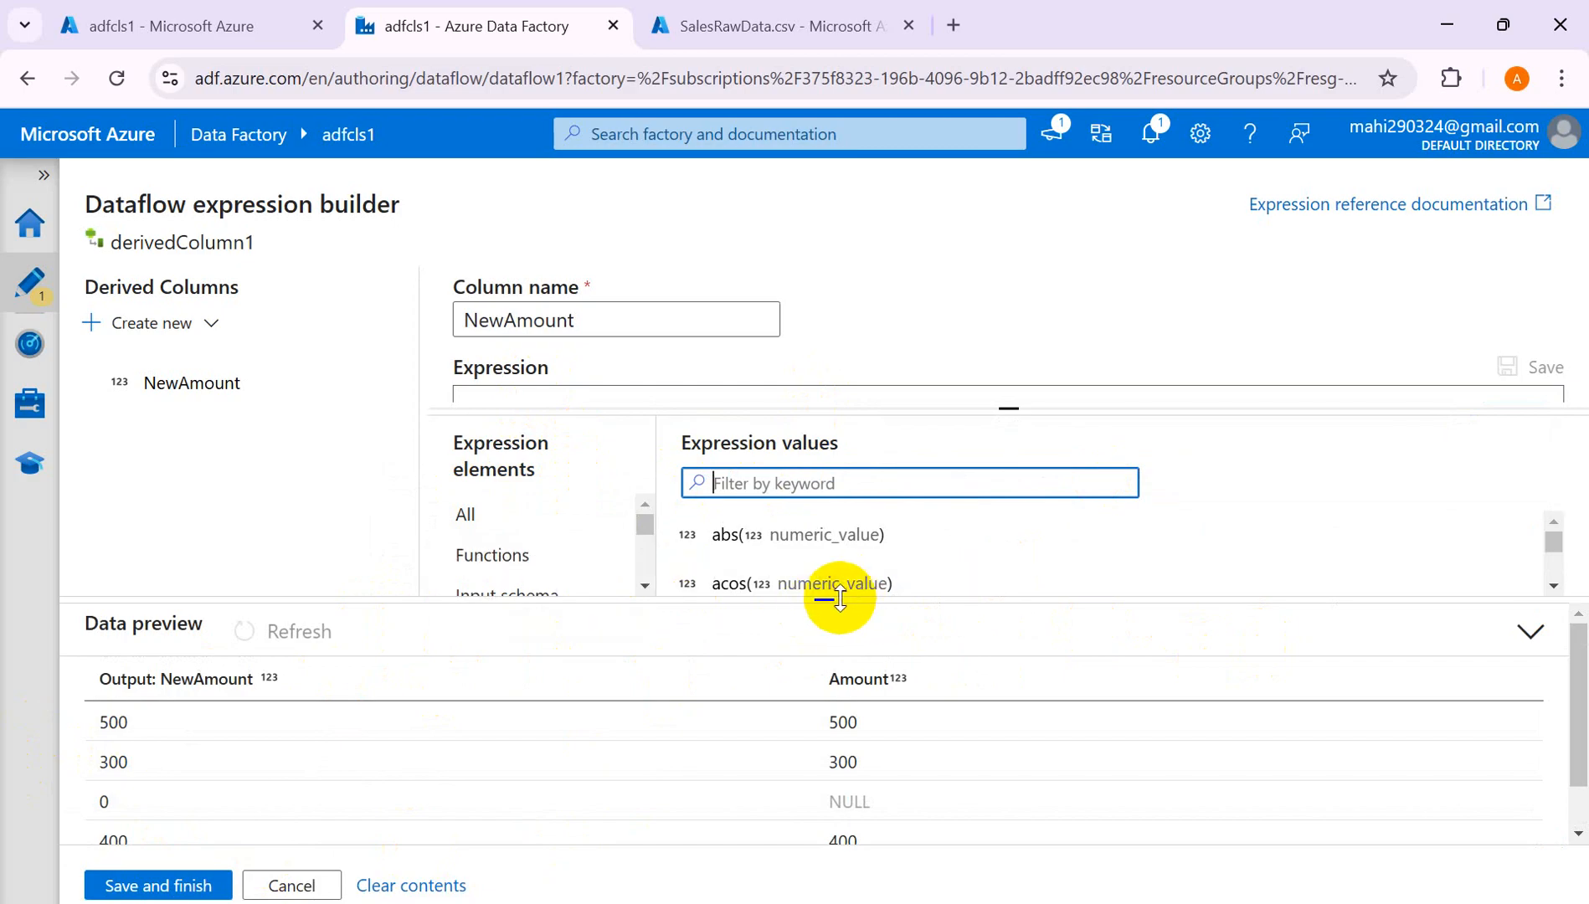
pyautogui.moveTo(829, 597); pyautogui.dragTo(824, 779)
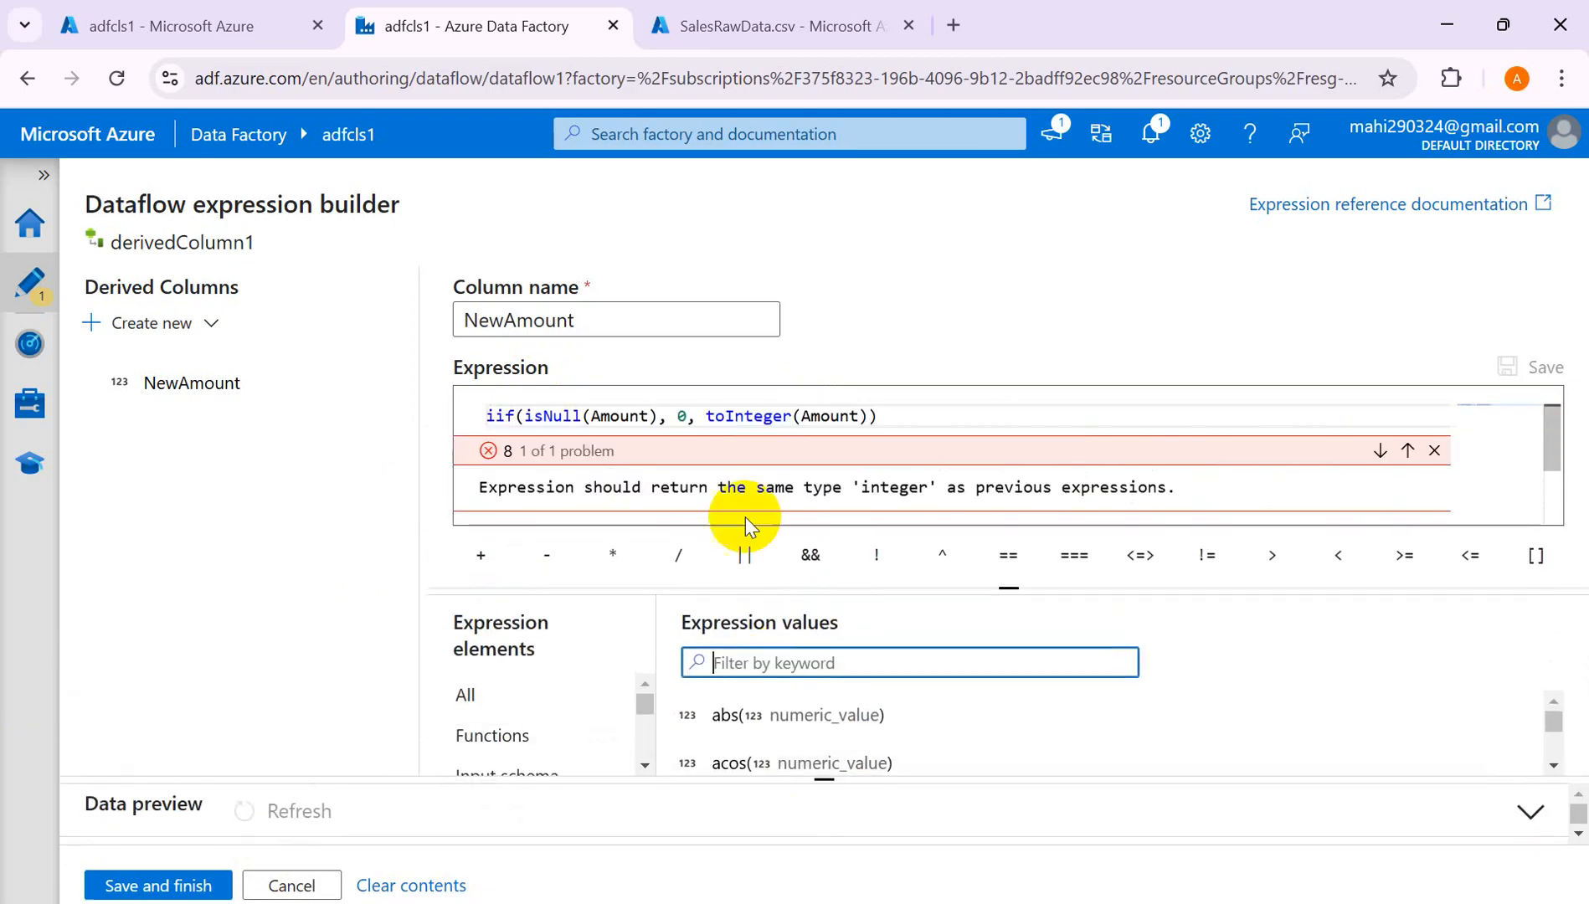
pyautogui.moveTo(621, 496); pyautogui.dragTo(833, 500)
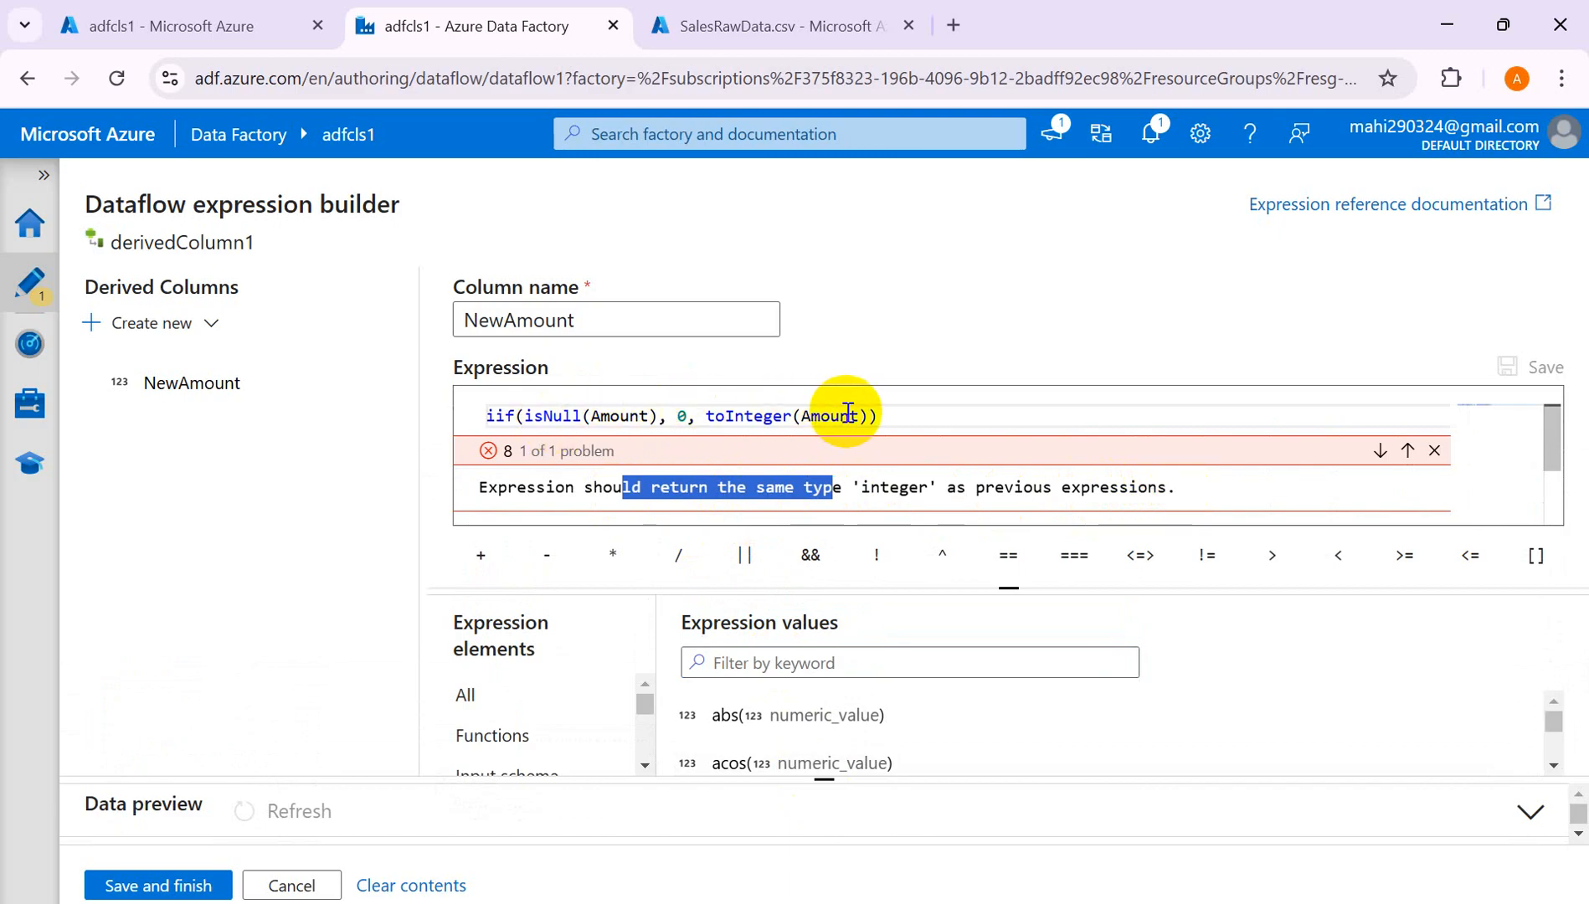
# Replace the 0 argument of the iif expression with the suggested toDecimal function.
pyautogui.click(690, 426)
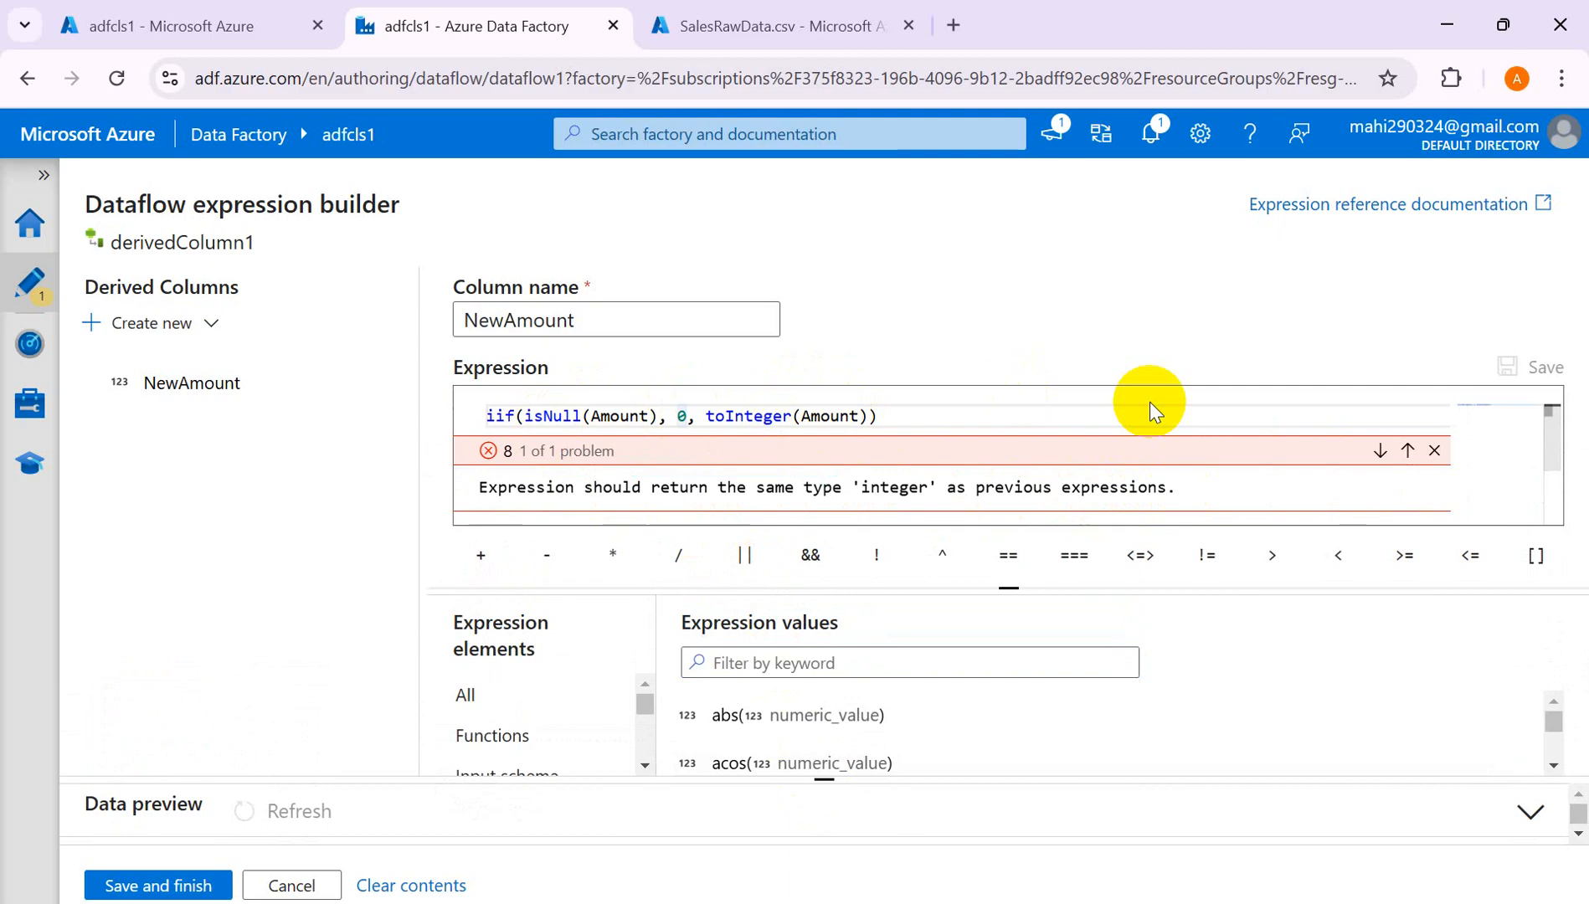
pyautogui.press('BackSpace')
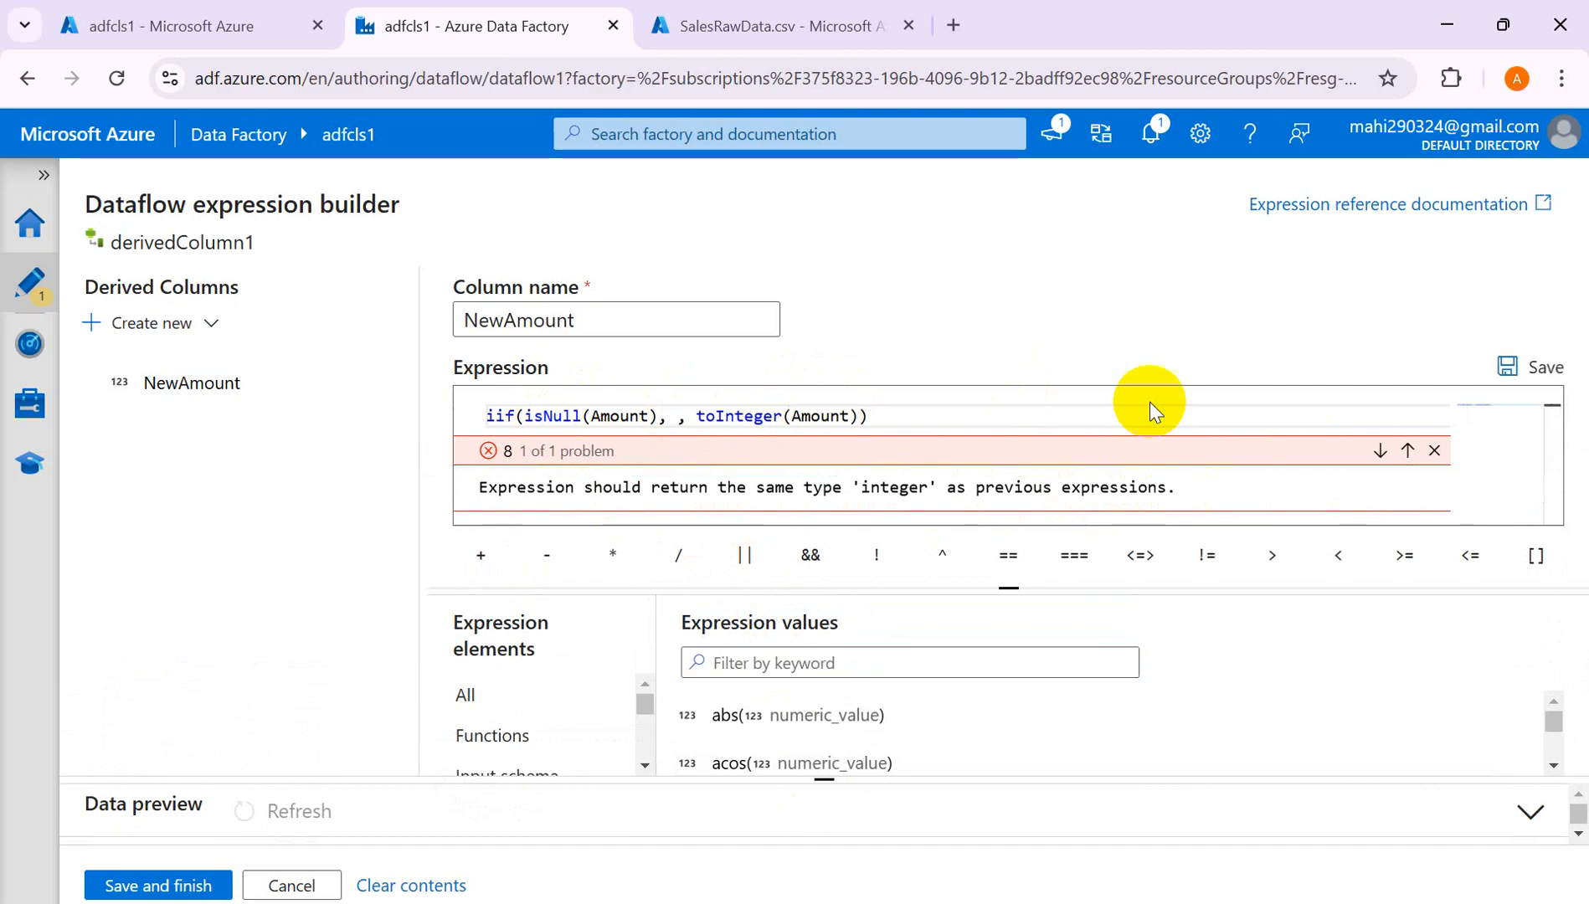
pyautogui.write('to')
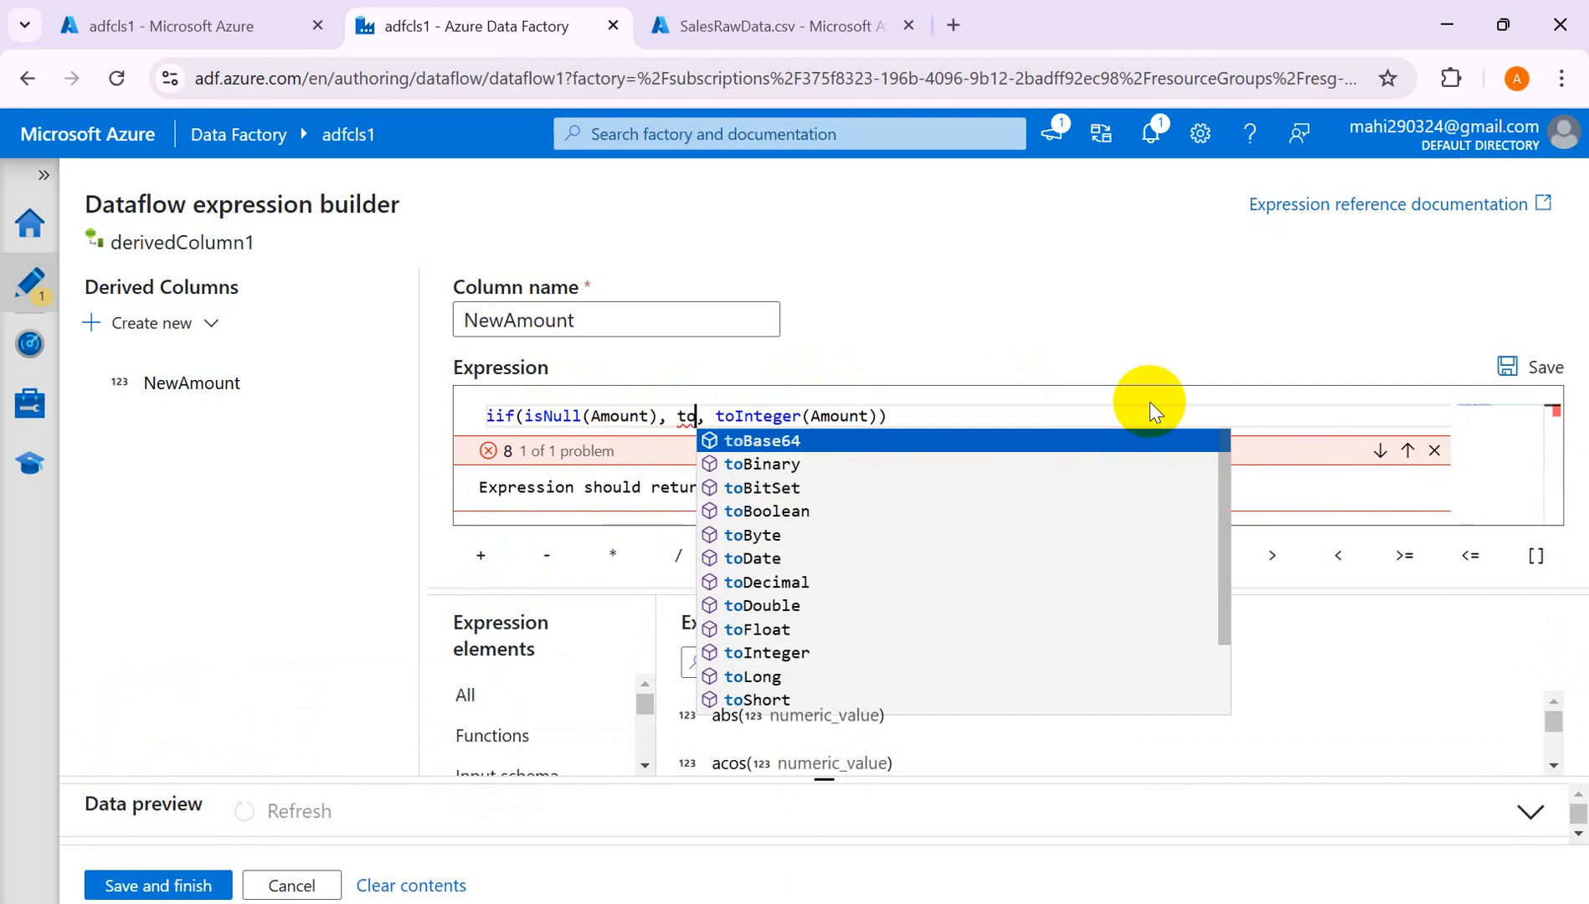
pyautogui.click(796, 583)
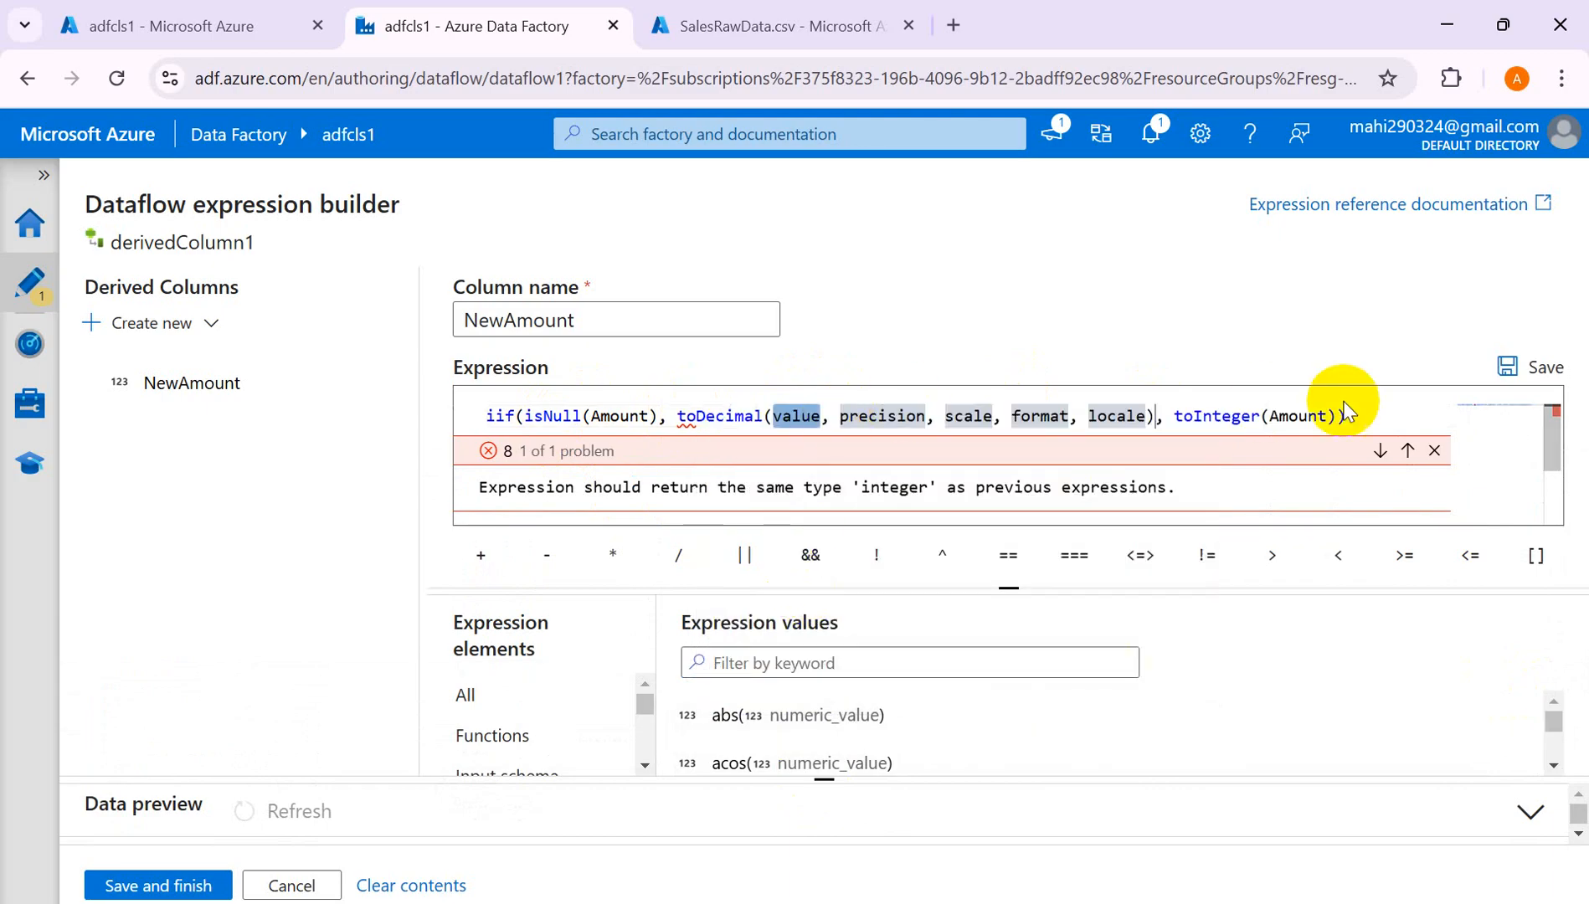
# Delete all placeholder arguments of the toDecimal function and enter 0 as its only value.
pyautogui.click(1152, 418)
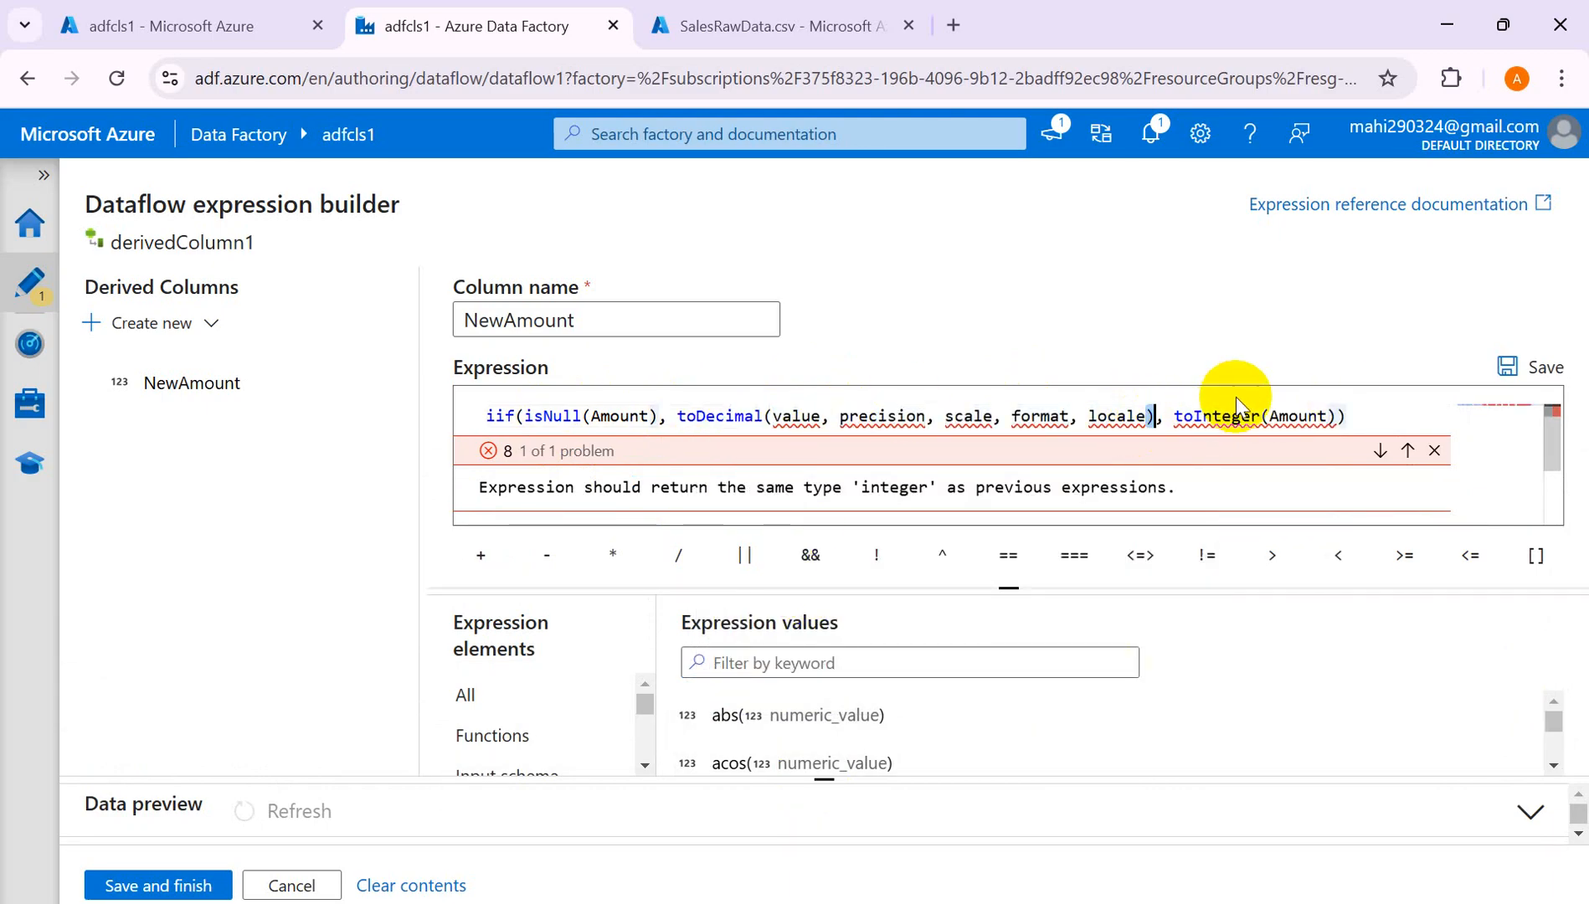
pyautogui.press('BackSpace')
pyautogui.press('BackSpace')
pyautogui.press('BackSpace')
pyautogui.press('BackSpace')
pyautogui.press('BackSpace')
pyautogui.press('BackSpace')
pyautogui.press('BackSpace')
pyautogui.press('BackSpace')
pyautogui.press('BackSpace')
pyautogui.press('BackSpace')
pyautogui.press('BackSpace')
pyautogui.press('BackSpace')
pyautogui.press('BackSpace')
pyautogui.press('BackSpace')
pyautogui.press('BackSpace')
pyautogui.press('BackSpace')
pyautogui.press('BackSpace')
pyautogui.press('BackSpace')
pyautogui.press('BackSpace')
pyautogui.press('BackSpace')
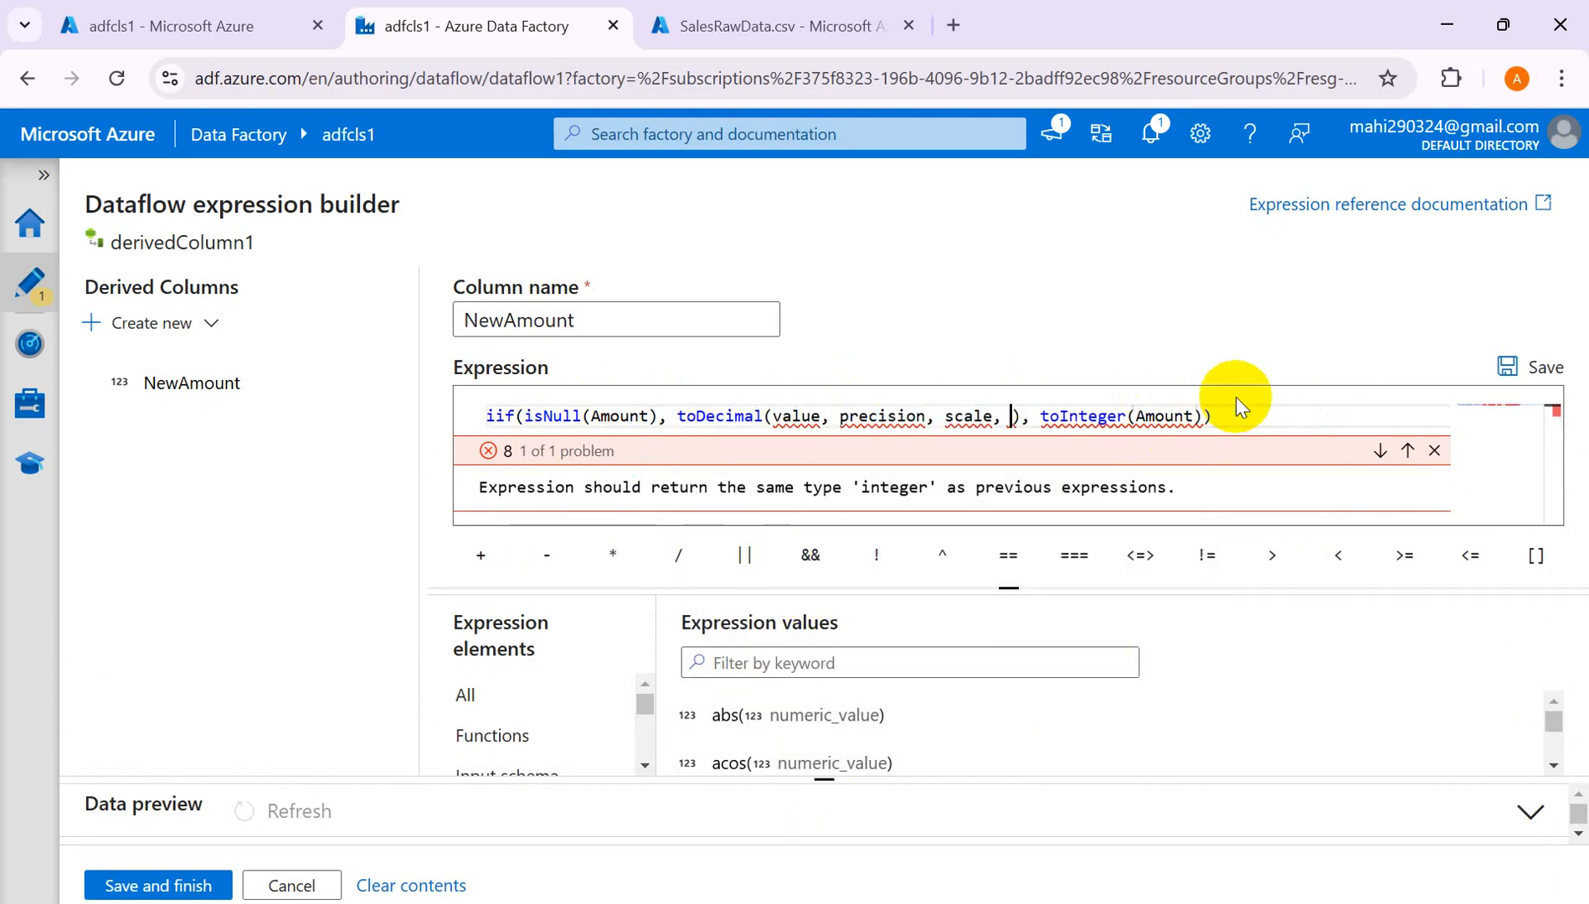
pyautogui.press('BackSpace')
pyautogui.press('BackSpace')
pyautogui.press('BackSpace')
pyautogui.press('BackSpace')
pyautogui.press('BackSpace')
pyautogui.press('BackSpace')
pyautogui.press('BackSpace')
pyautogui.press('BackSpace')
pyautogui.press('BackSpace')
pyautogui.press('BackSpace')
pyautogui.press('BackSpace')
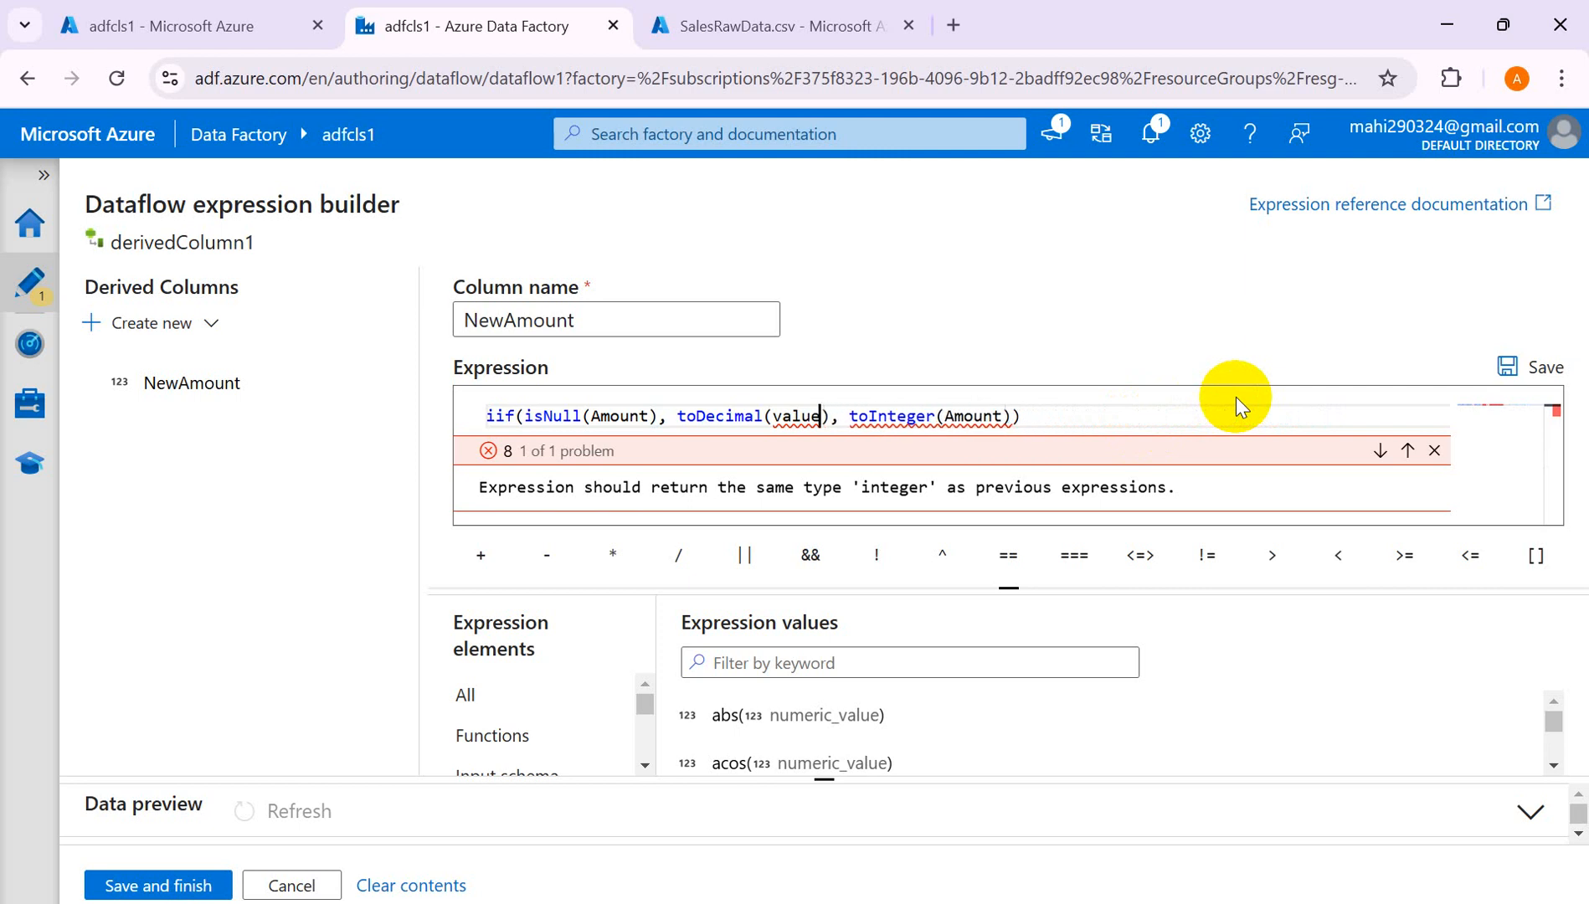
pyautogui.press('BackSpace')
pyautogui.press('BackSpace')
pyautogui.press('BackSpace')
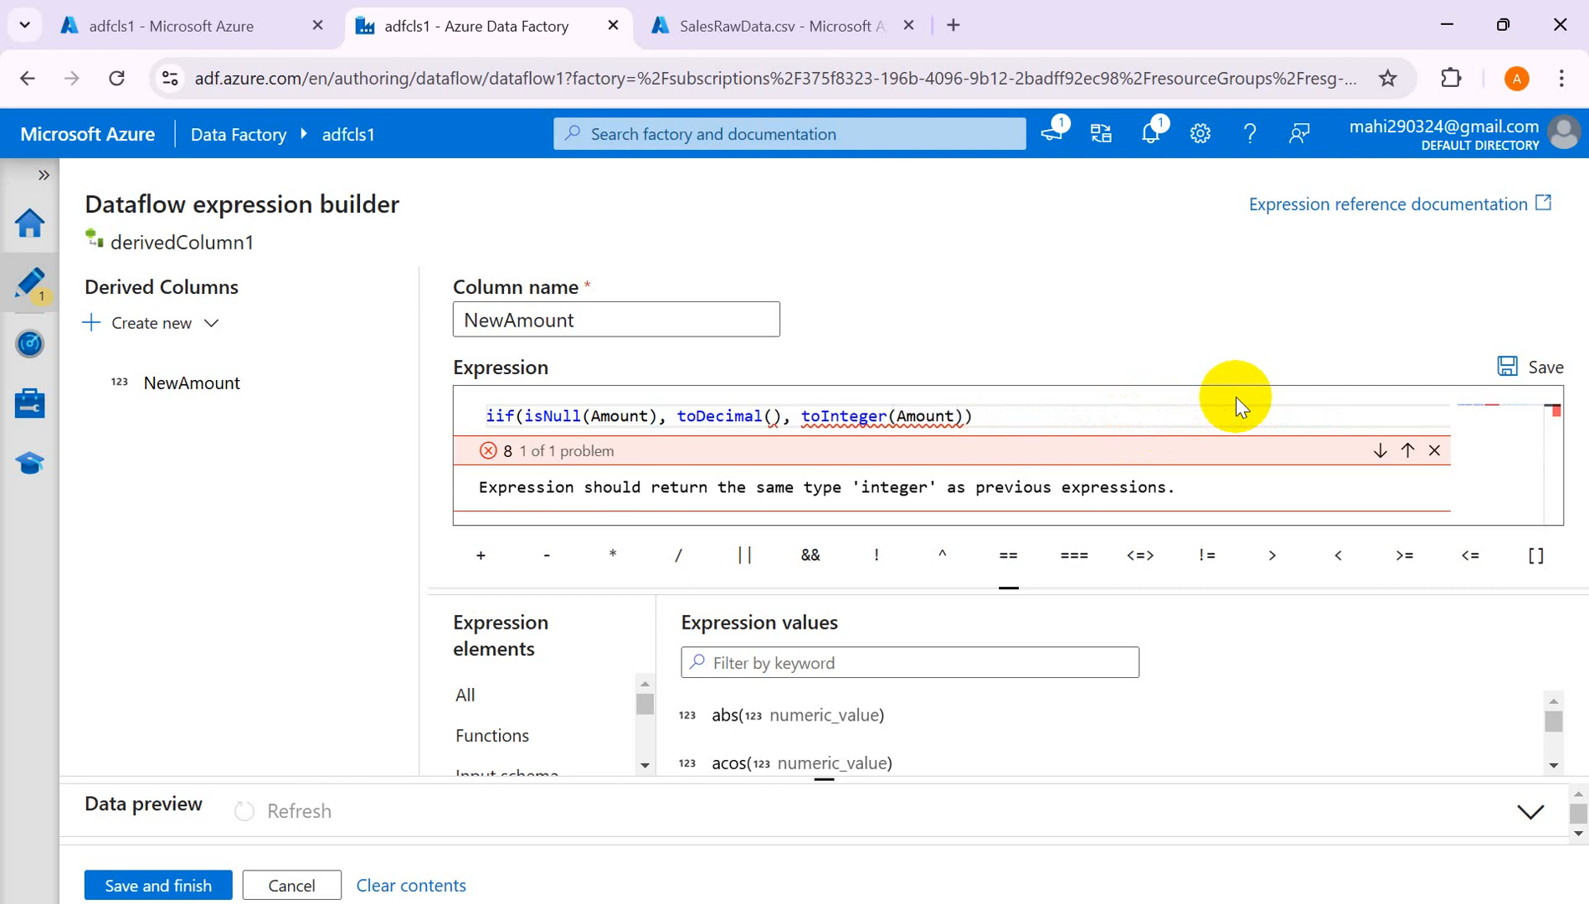
pyautogui.write('0')
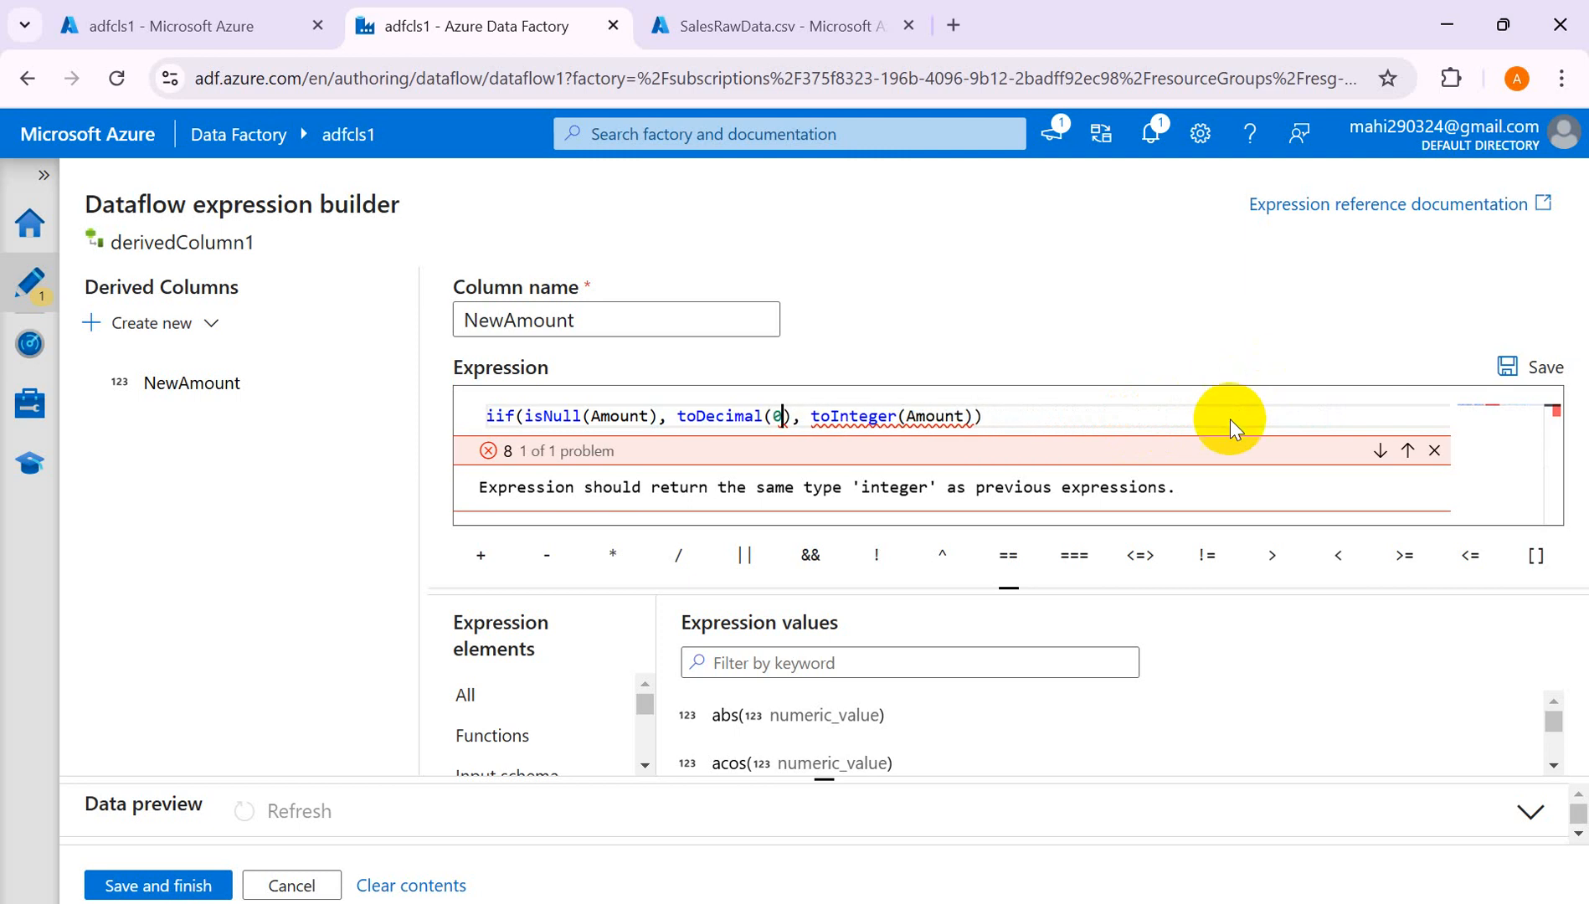
# Remove the toInteger wrapper from the last Amount argument and save the expression as iif(isNull(Amount), toDecimal(0),Amount).
pyautogui.click(970, 416)
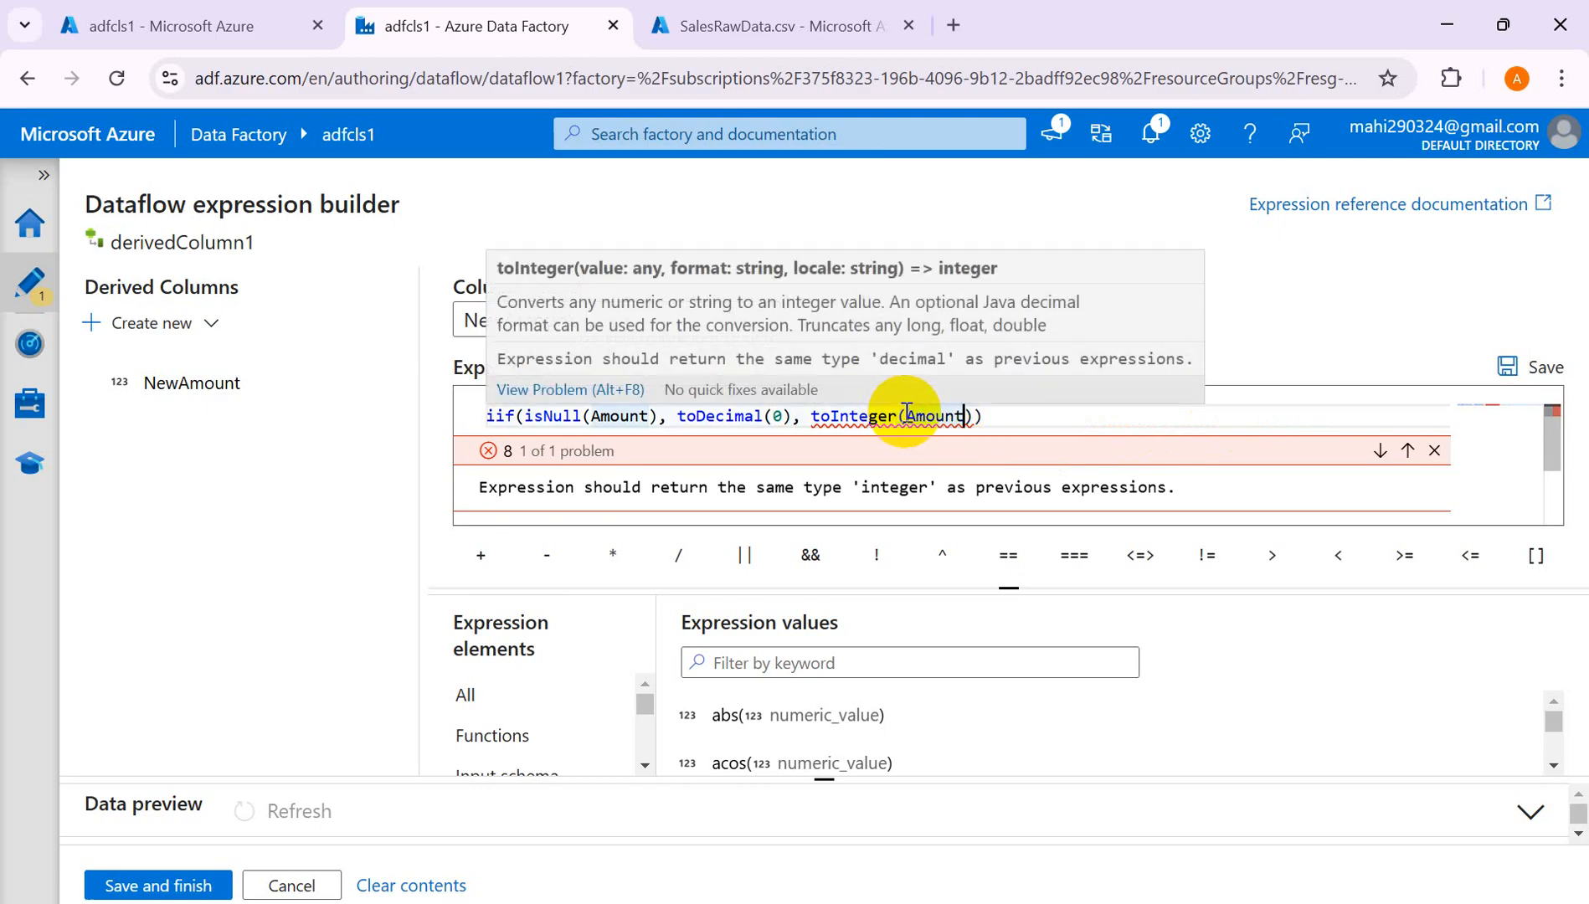
pyautogui.press('Right')
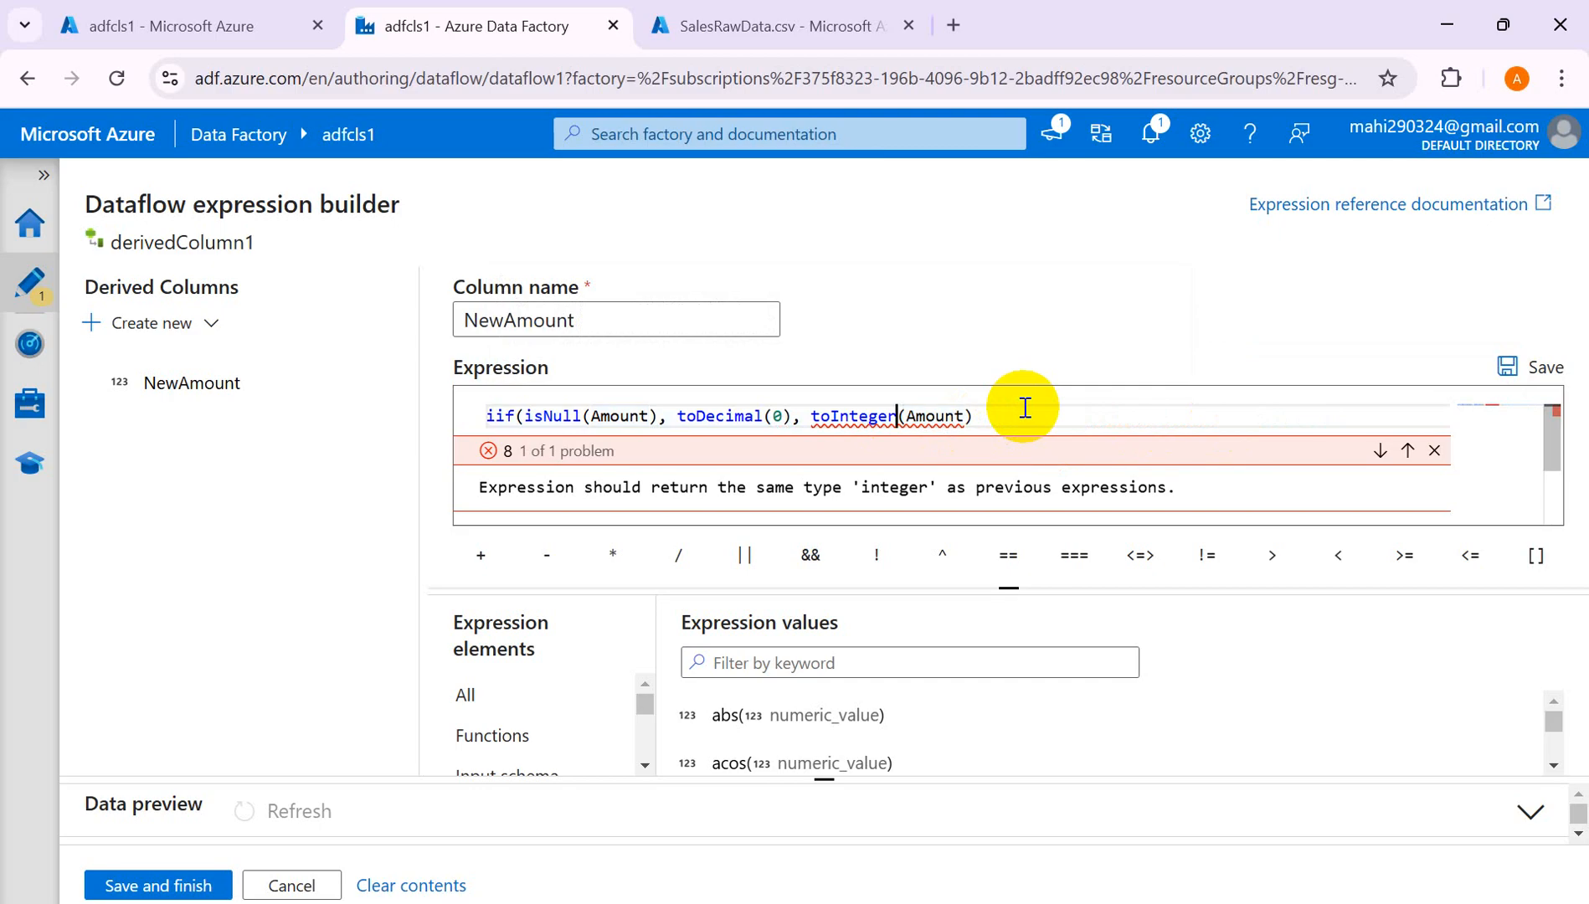
pyautogui.press('BackSpace')
pyautogui.press('BackSpace')
pyautogui.press('BackSpace')
pyautogui.press('BackSpace')
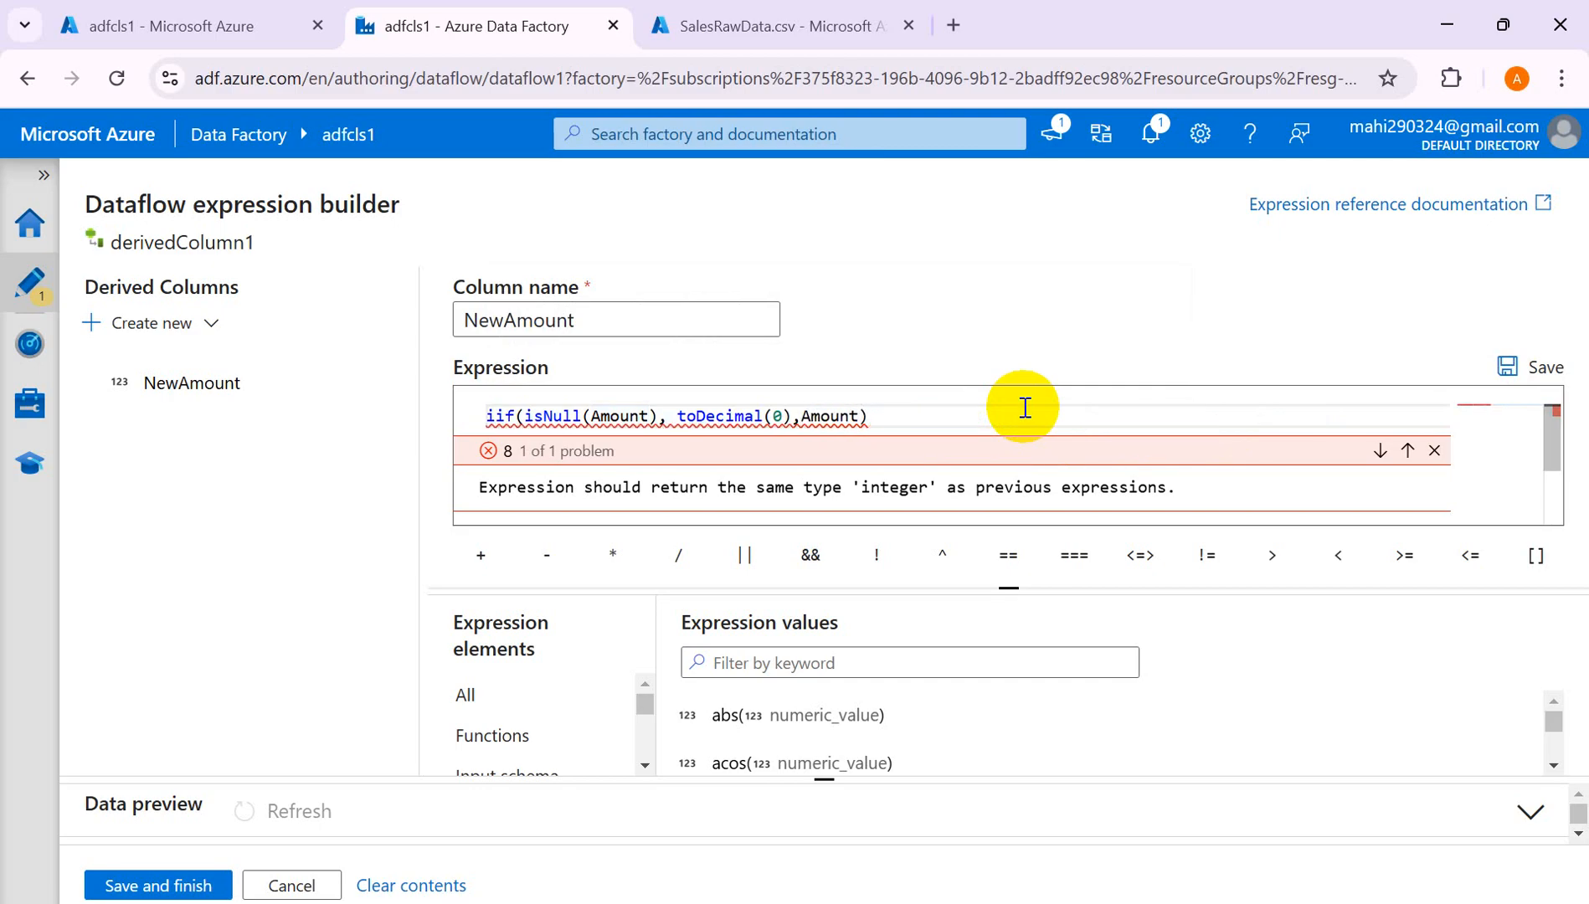
pyautogui.click(1523, 368)
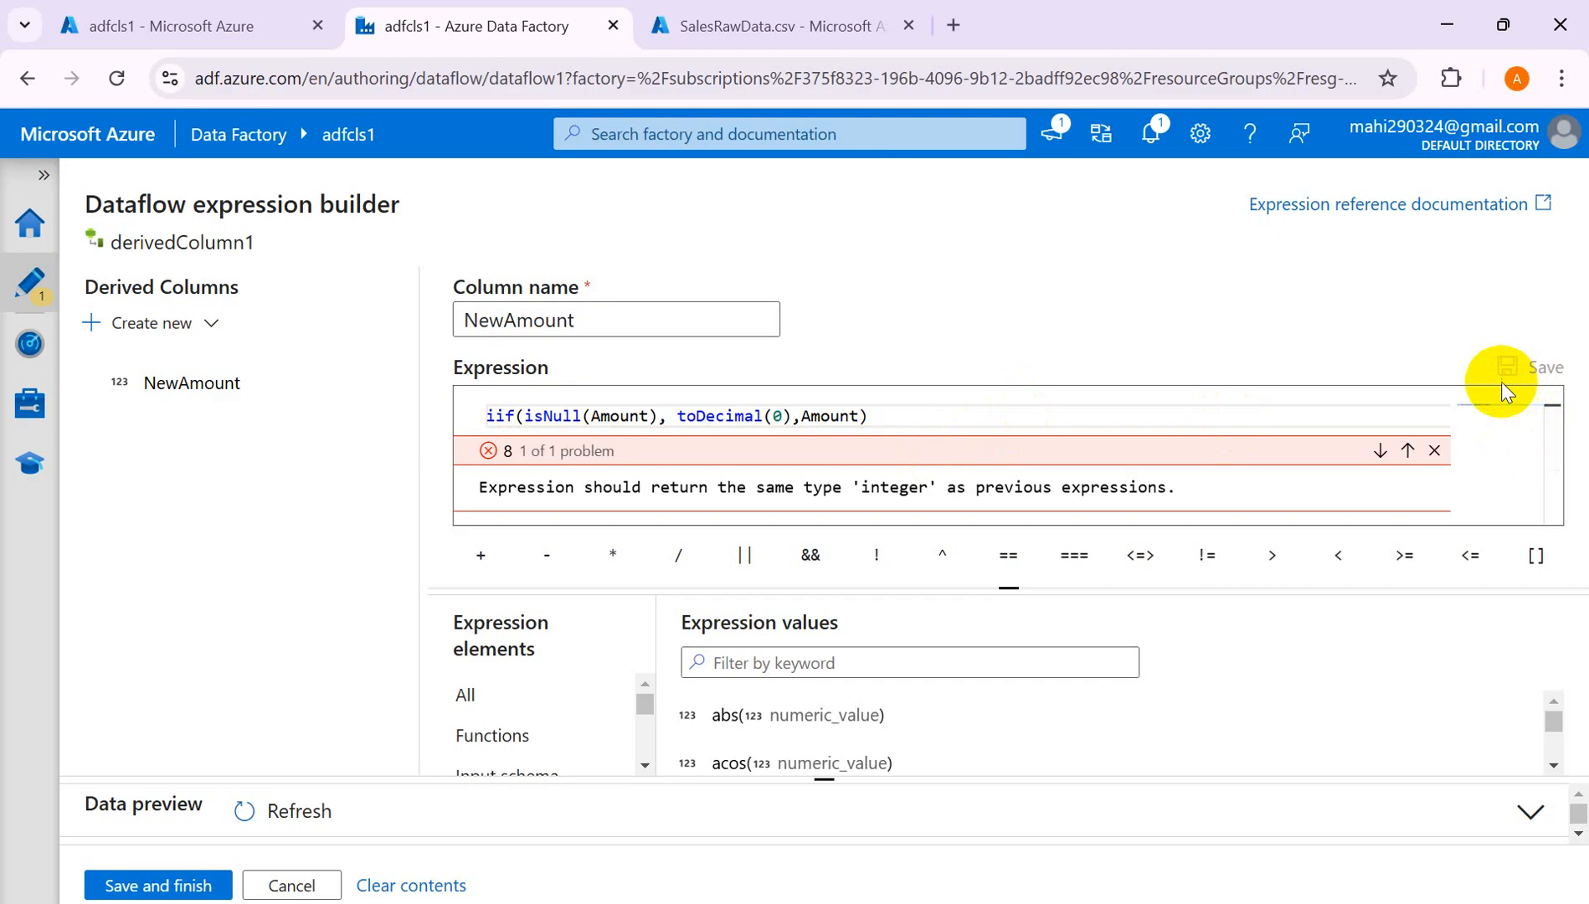
# Refresh the expression's data preview and compare the NewAmount output with the Amount values row by row.
pyautogui.click(284, 813)
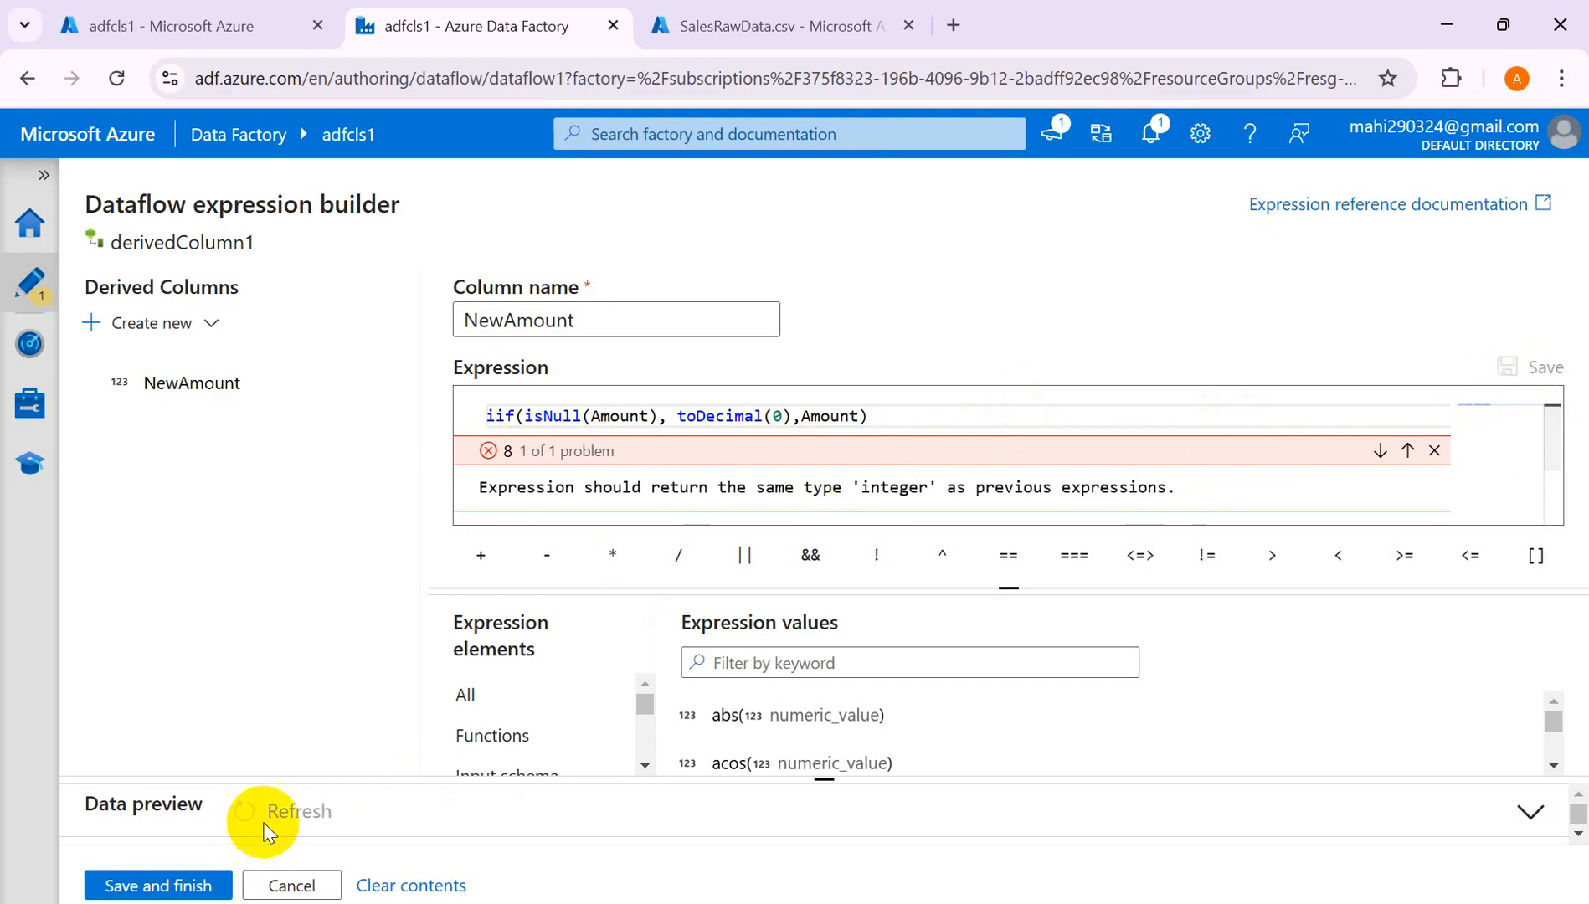
pyautogui.moveTo(823, 780); pyautogui.dragTo(840, 557)
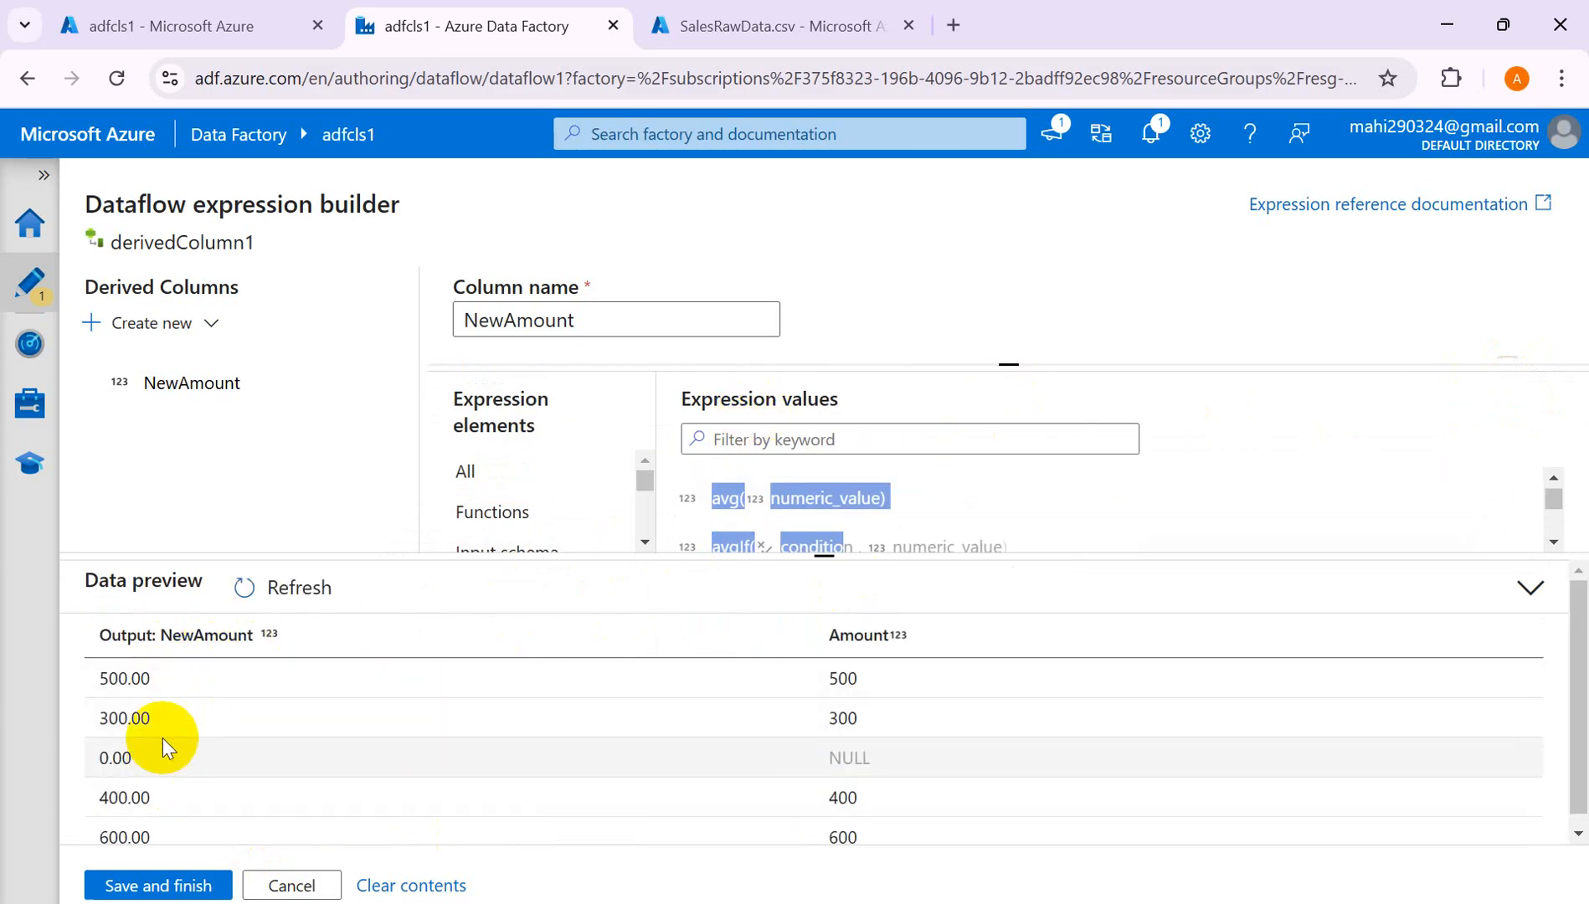
pyautogui.scroll(-1, 163, 737)
pyautogui.scroll(1, 169, 753)
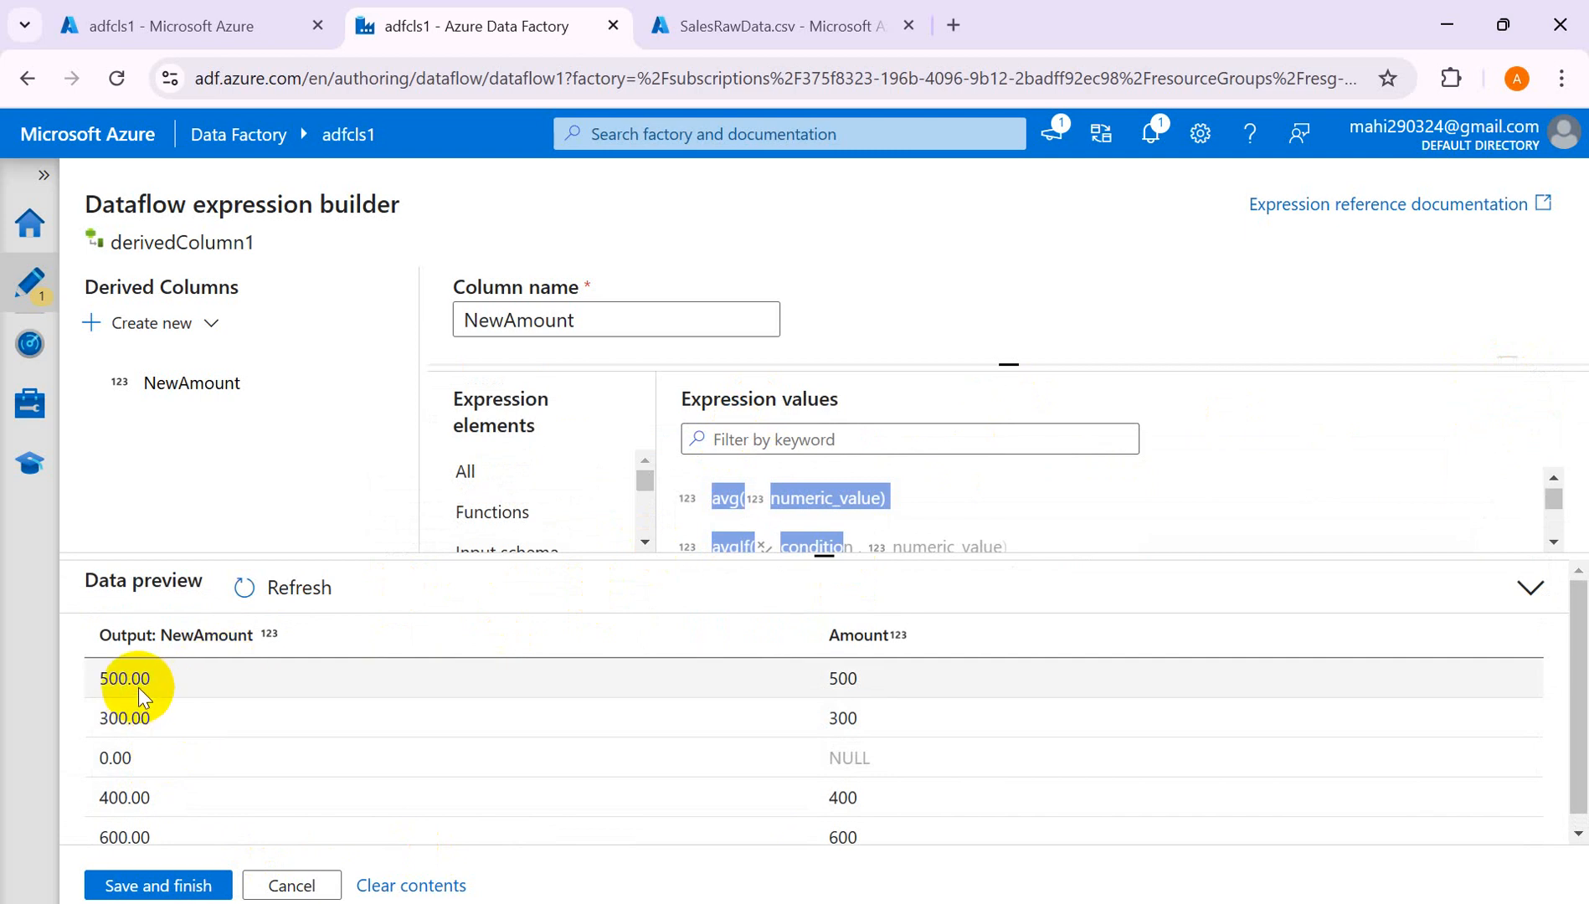
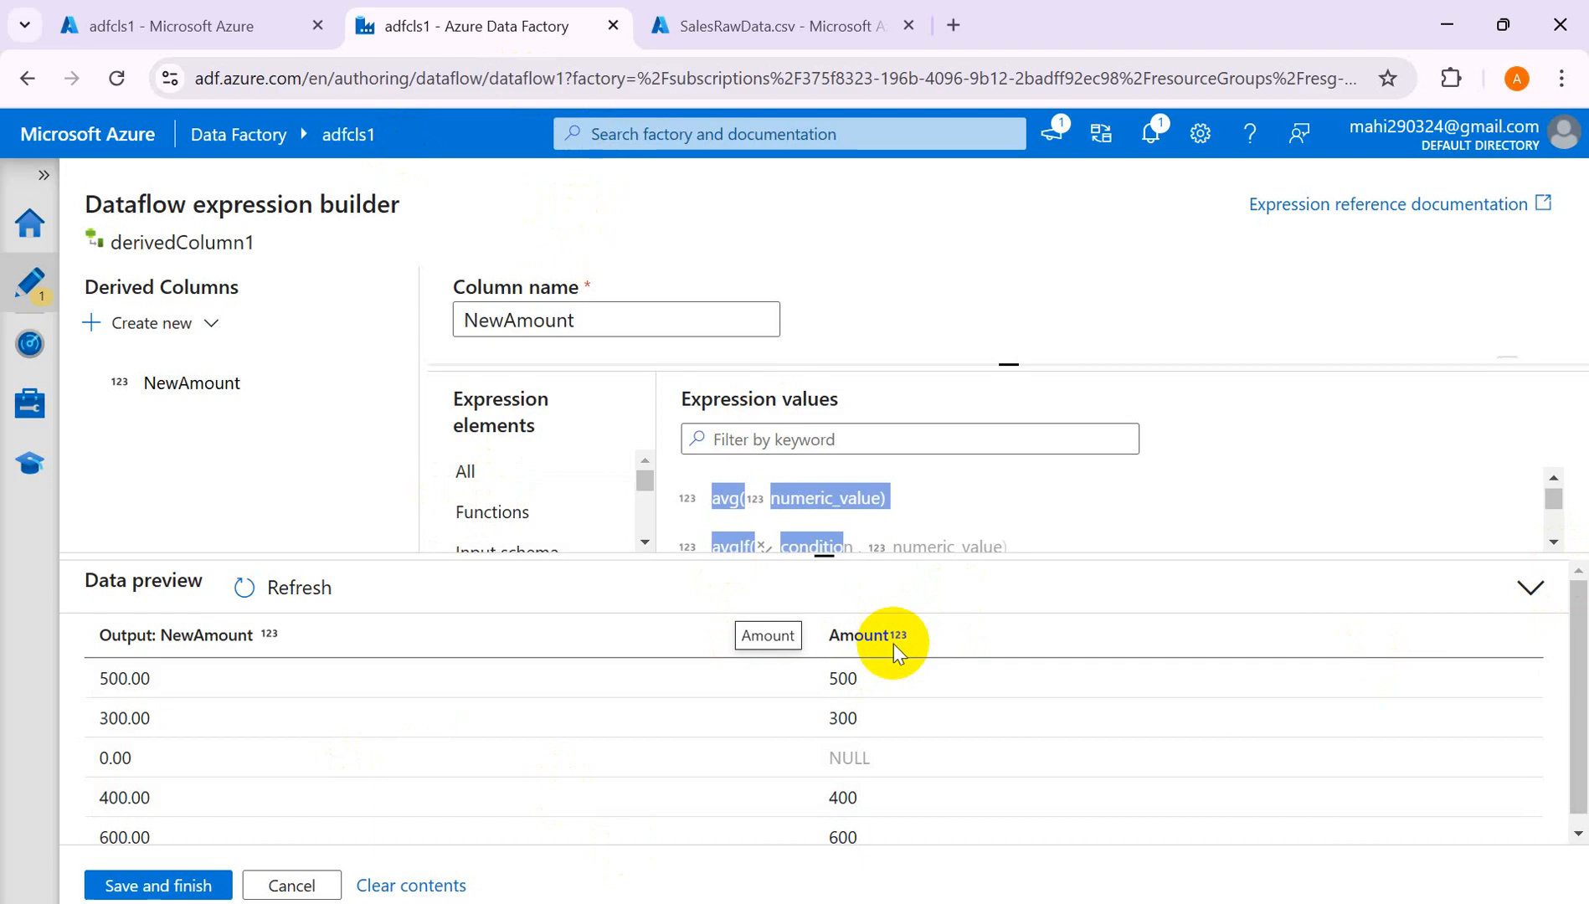
# Leave the expression builder and view the data preview of the derivedColumn1 transformation.
pyautogui.click(292, 885)
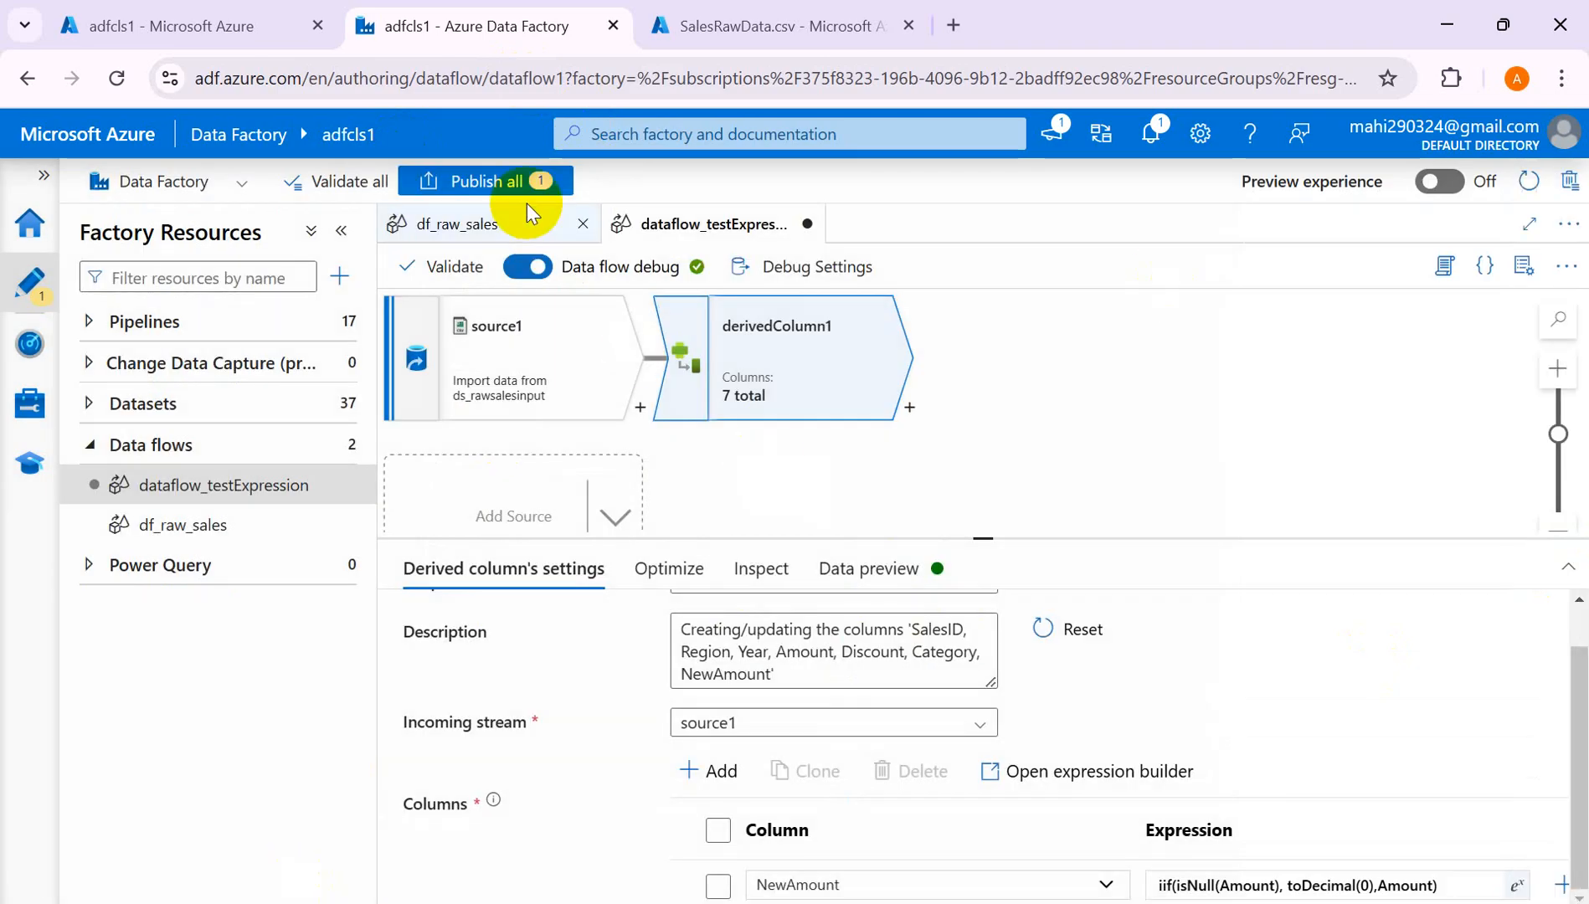
pyautogui.click(866, 570)
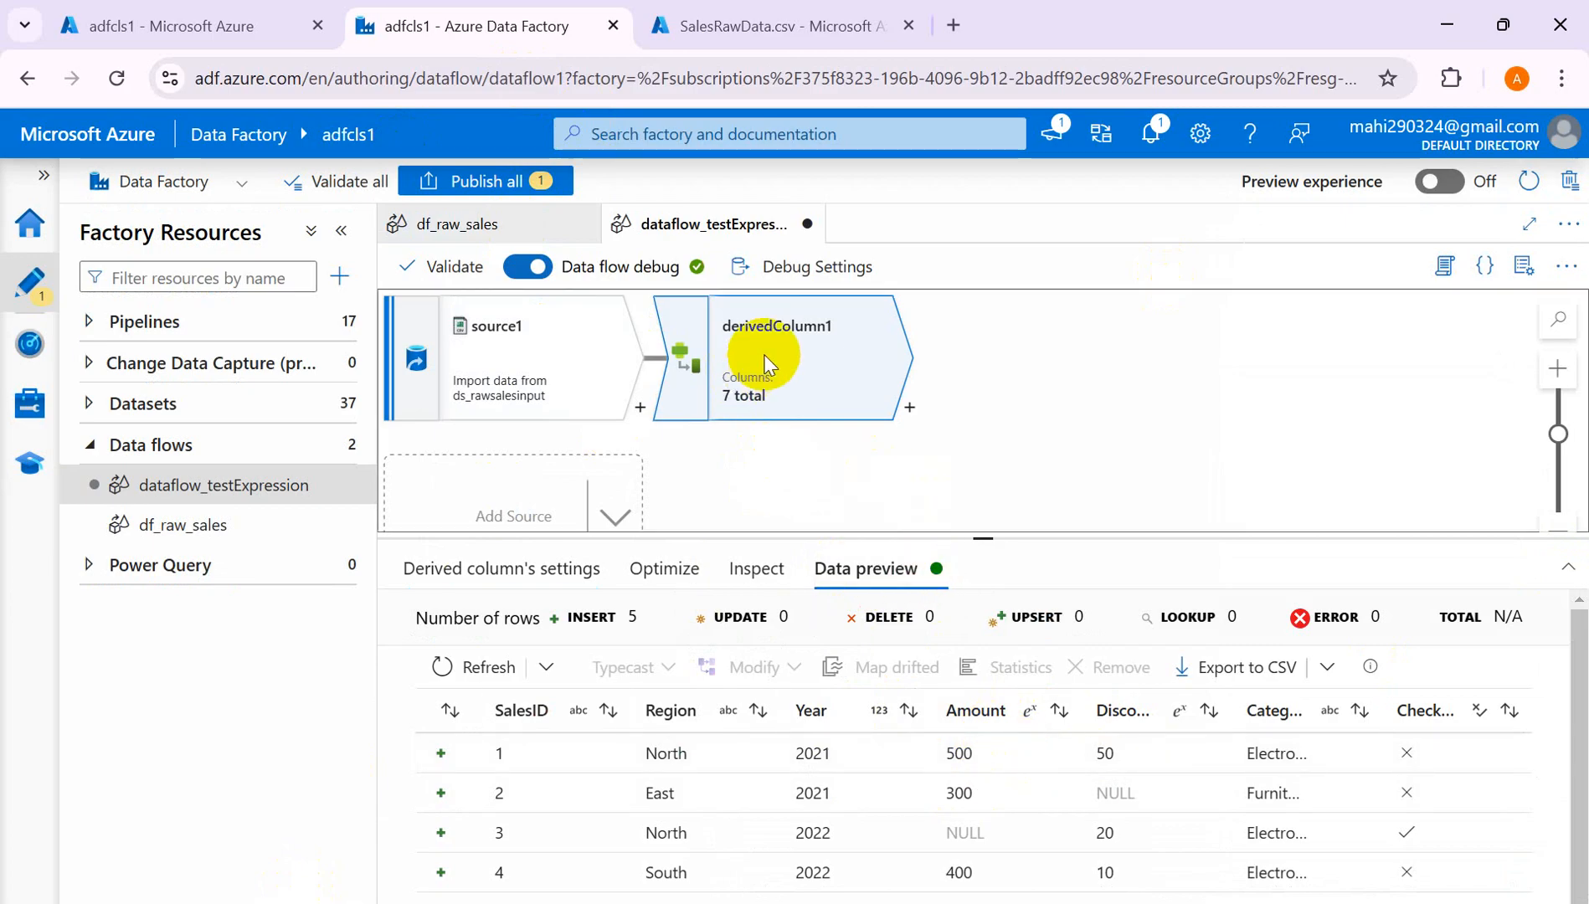
# Switch to the Word document of Azure Data Factory expressions and highlight the Null Handling heading.
pyautogui.hotkey('alt', 'Tab')
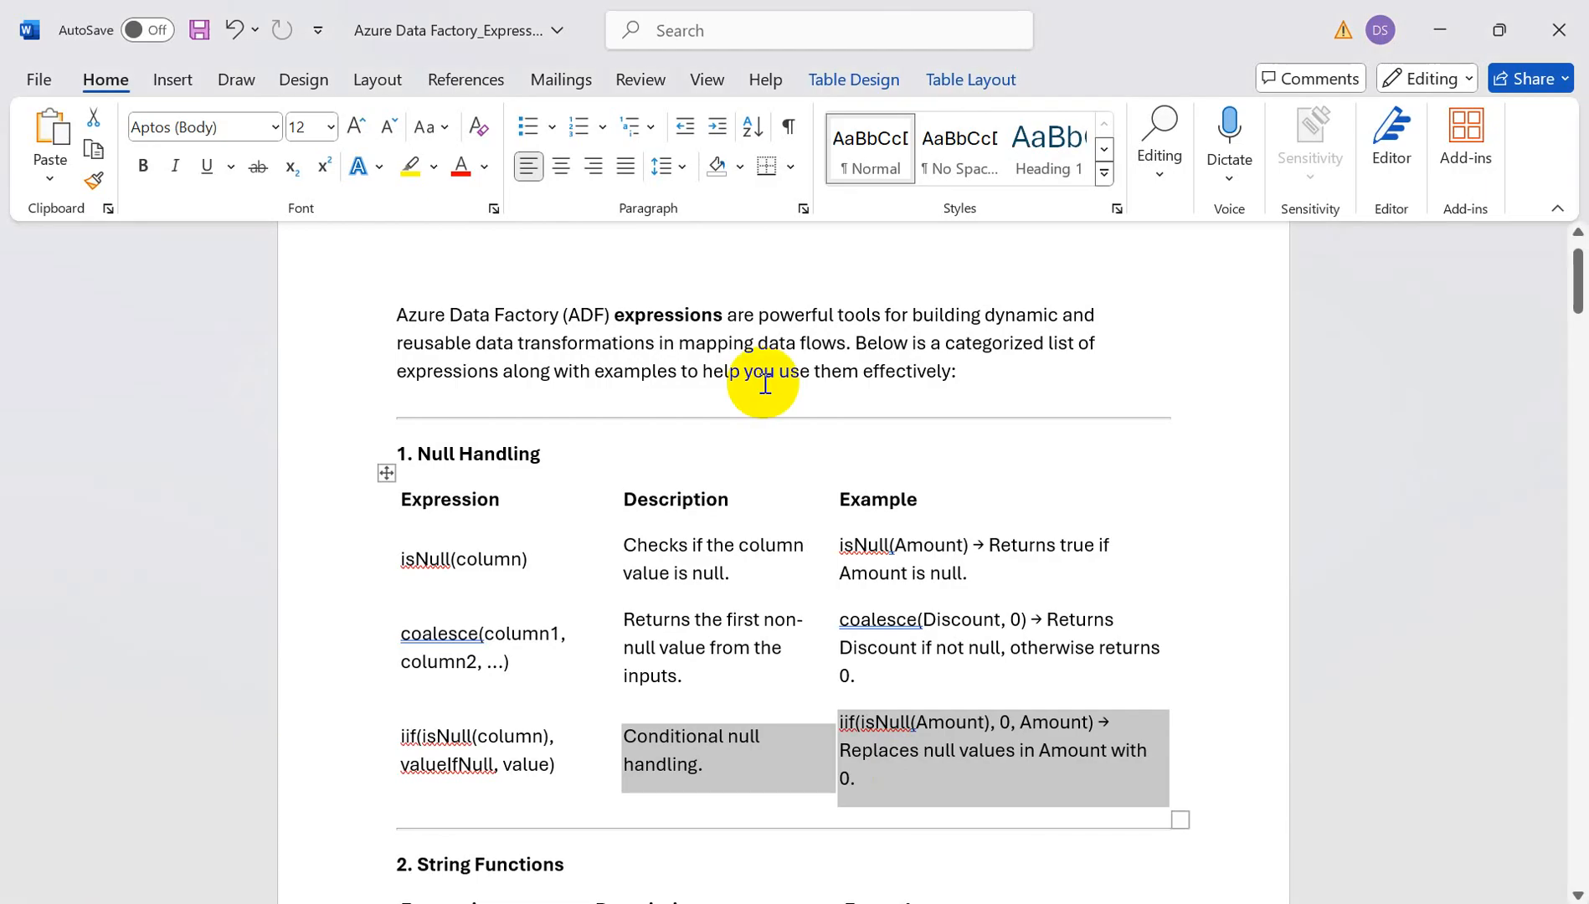
pyautogui.click(454, 458)
pyautogui.moveTo(454, 458); pyautogui.dragTo(568, 454)
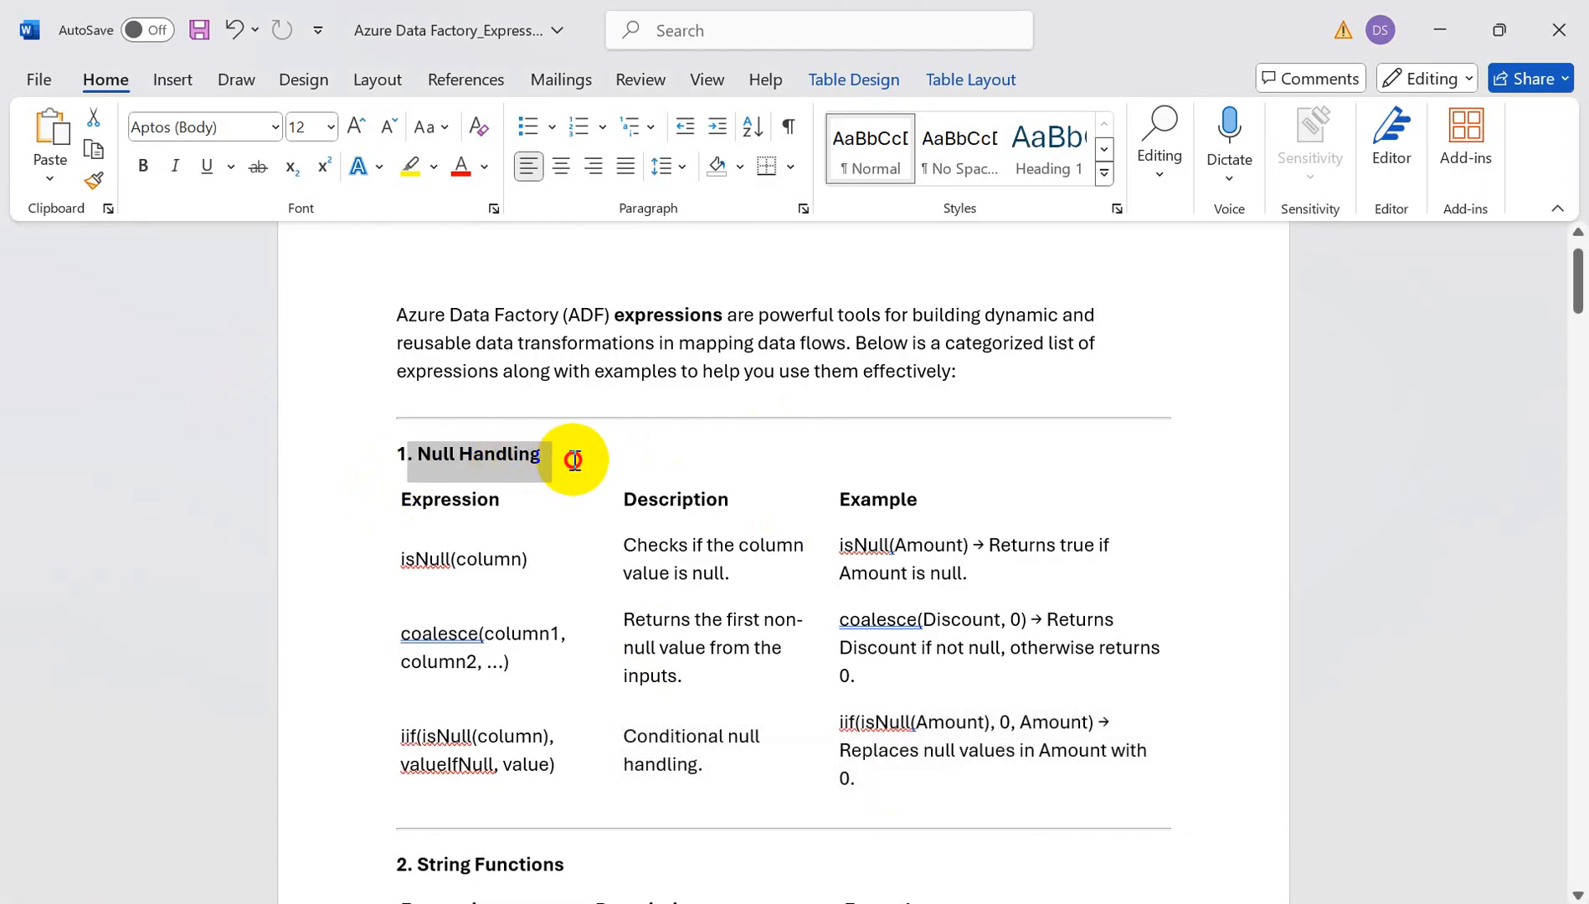
# Highlight the String Functions heading in the document and review the expressions and examples in its table.
pyautogui.scroll(-3, 1076, 794)
pyautogui.scroll(-4, 1047, 695)
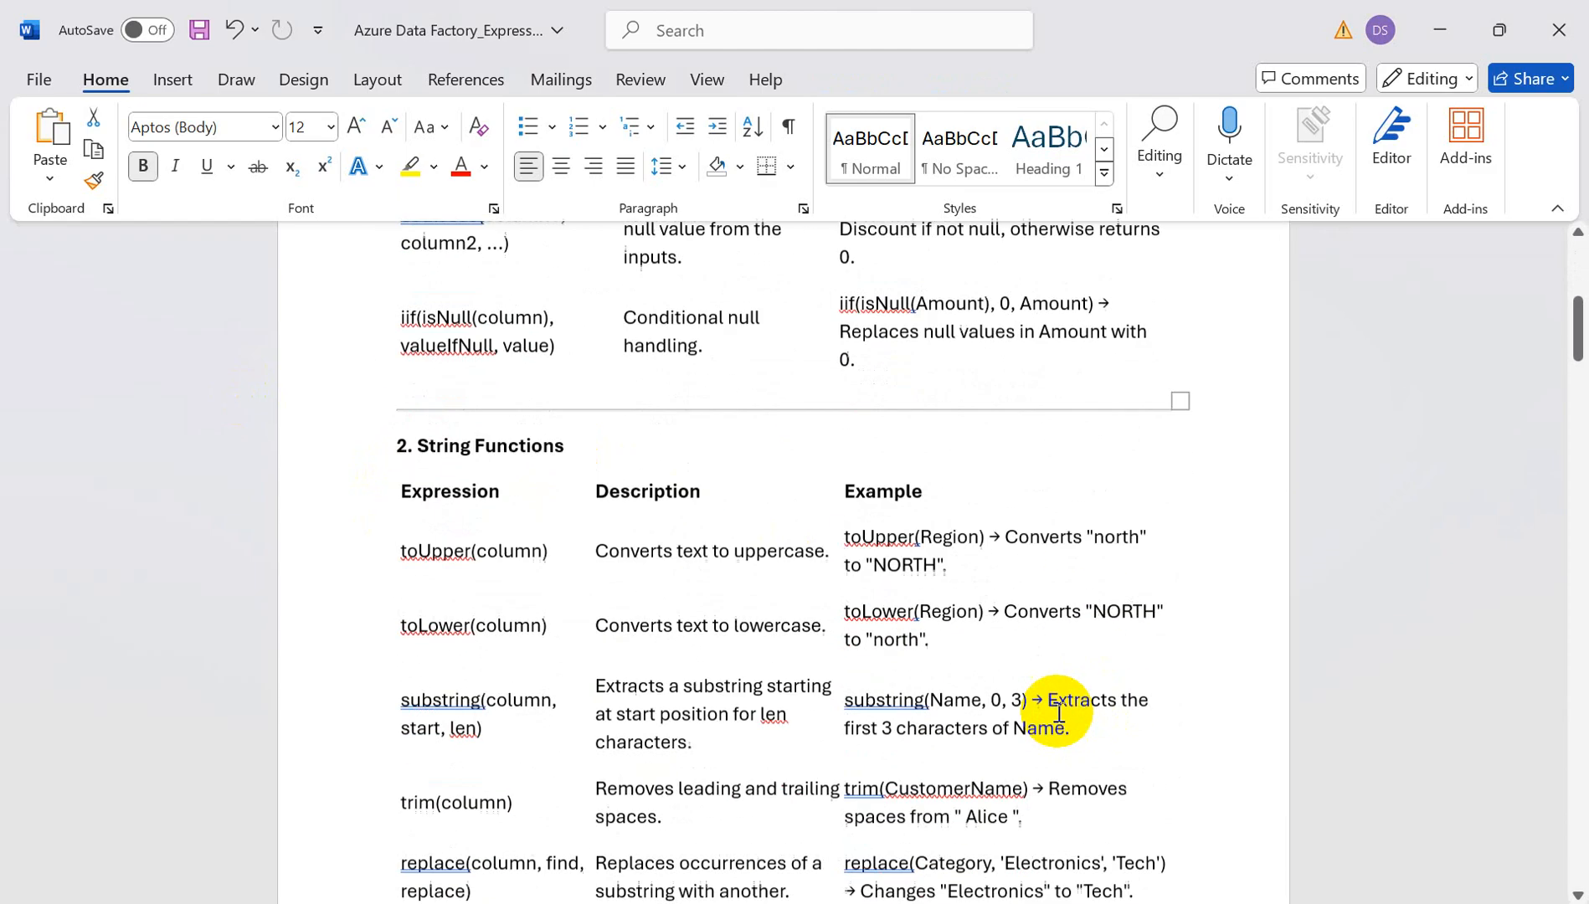
pyautogui.moveTo(428, 329); pyautogui.dragTo(607, 335)
pyautogui.moveTo(394, 432)
pyautogui.mouseDown()
pyautogui.moveTo(482, 448)
pyautogui.moveTo(370, 453)
pyautogui.mouseUp()
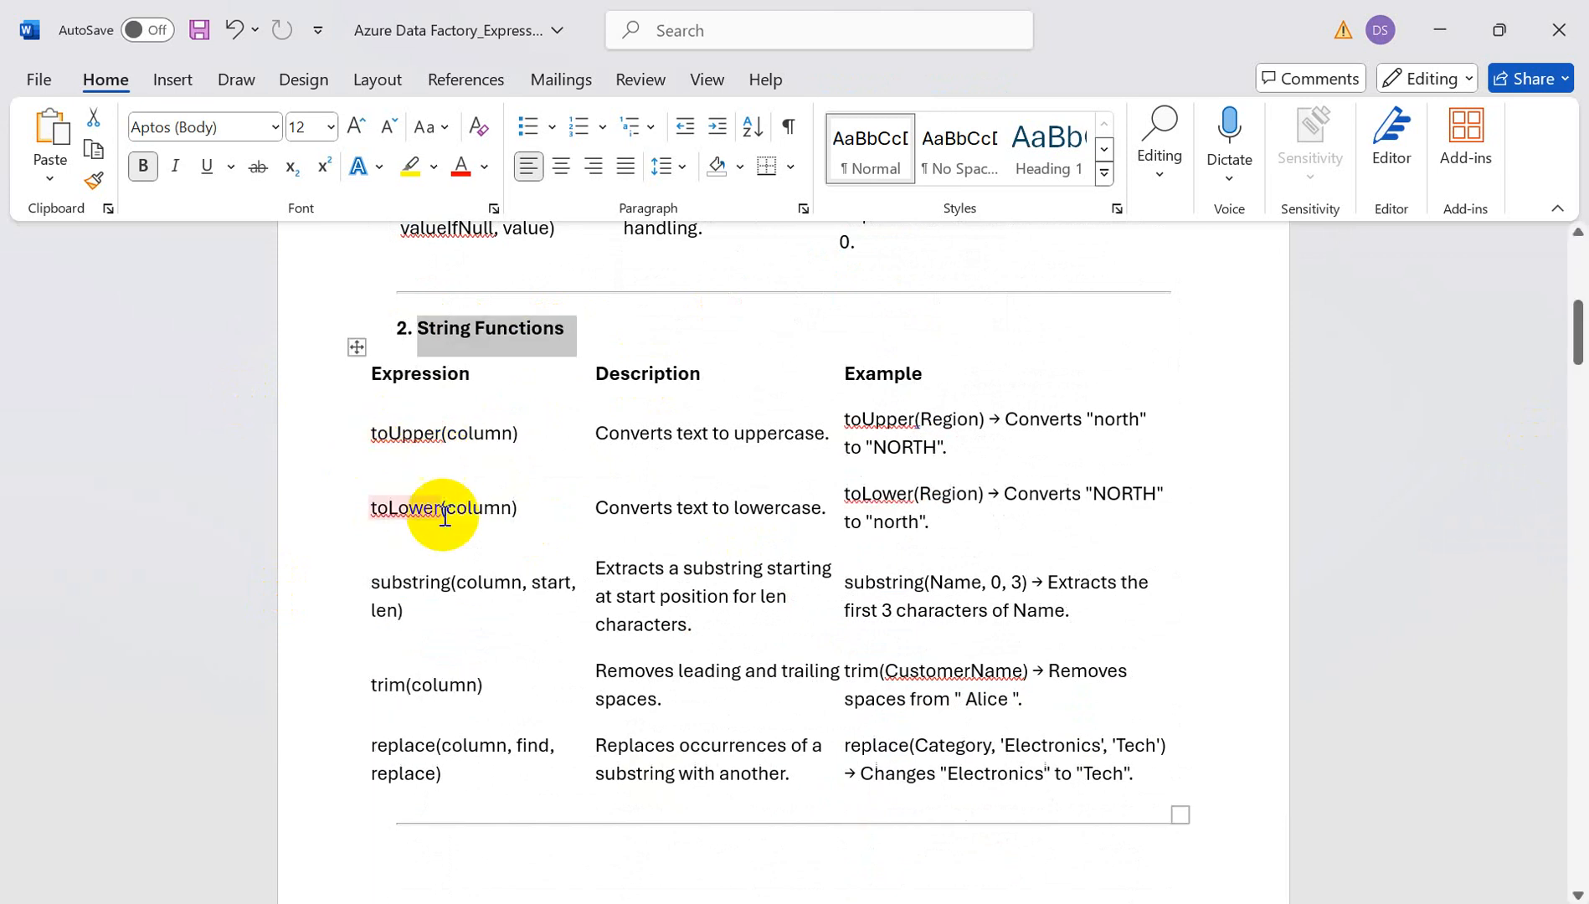
pyautogui.scroll(-3, 685, 756)
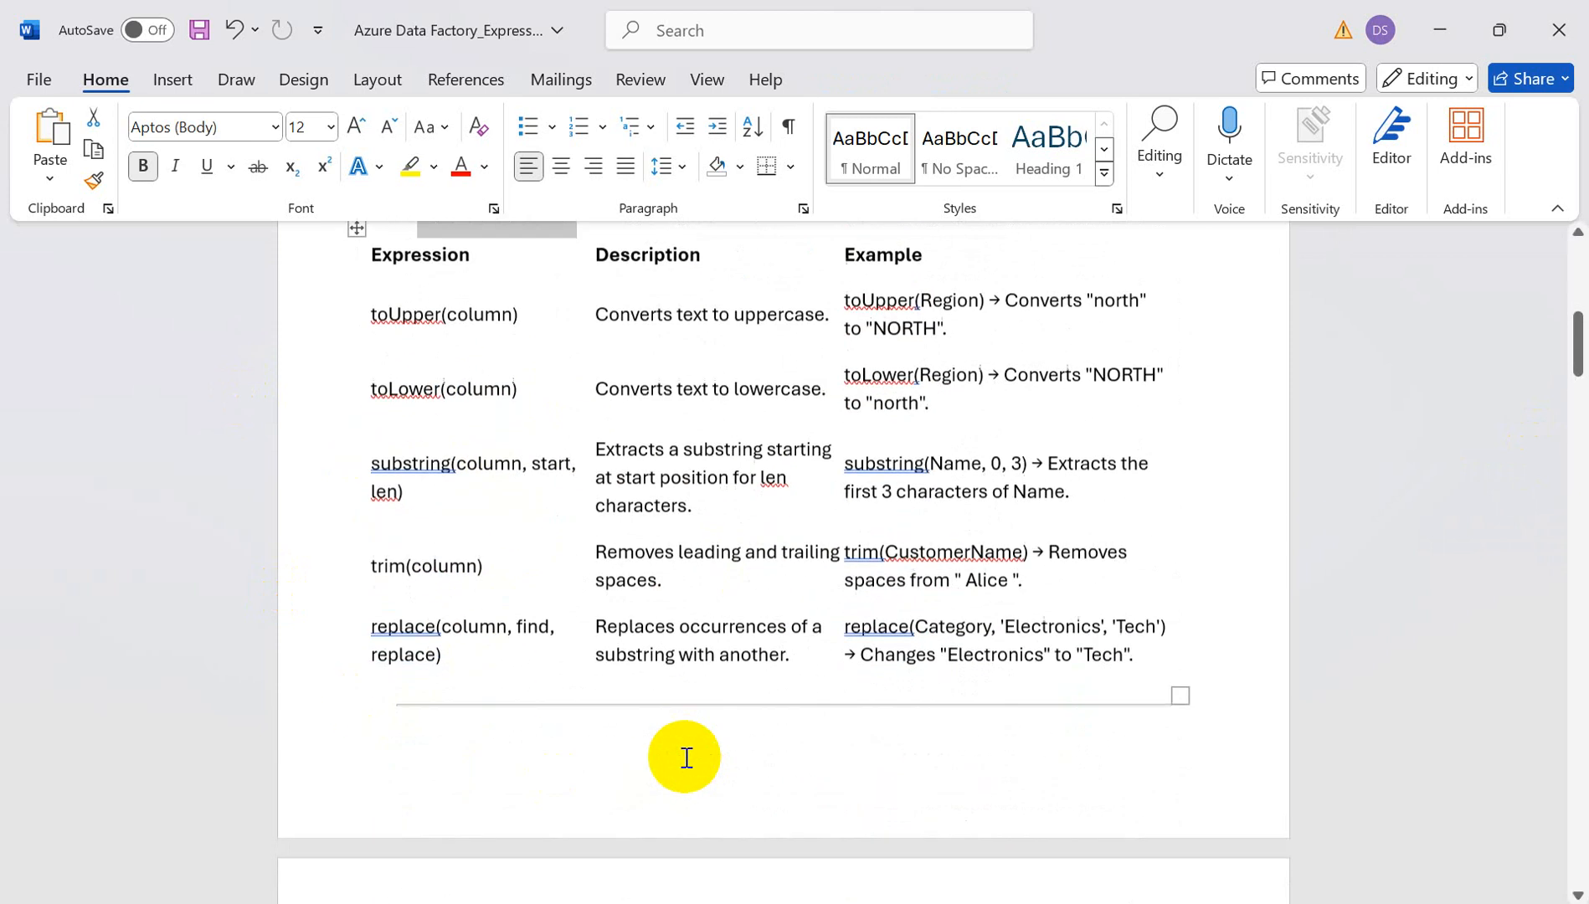
pyautogui.scroll(3, 685, 755)
# Switch back to Azure Data Factory and add a new column in the derivedColumn1 settings.
pyautogui.hotkey('alt', 'Tab')
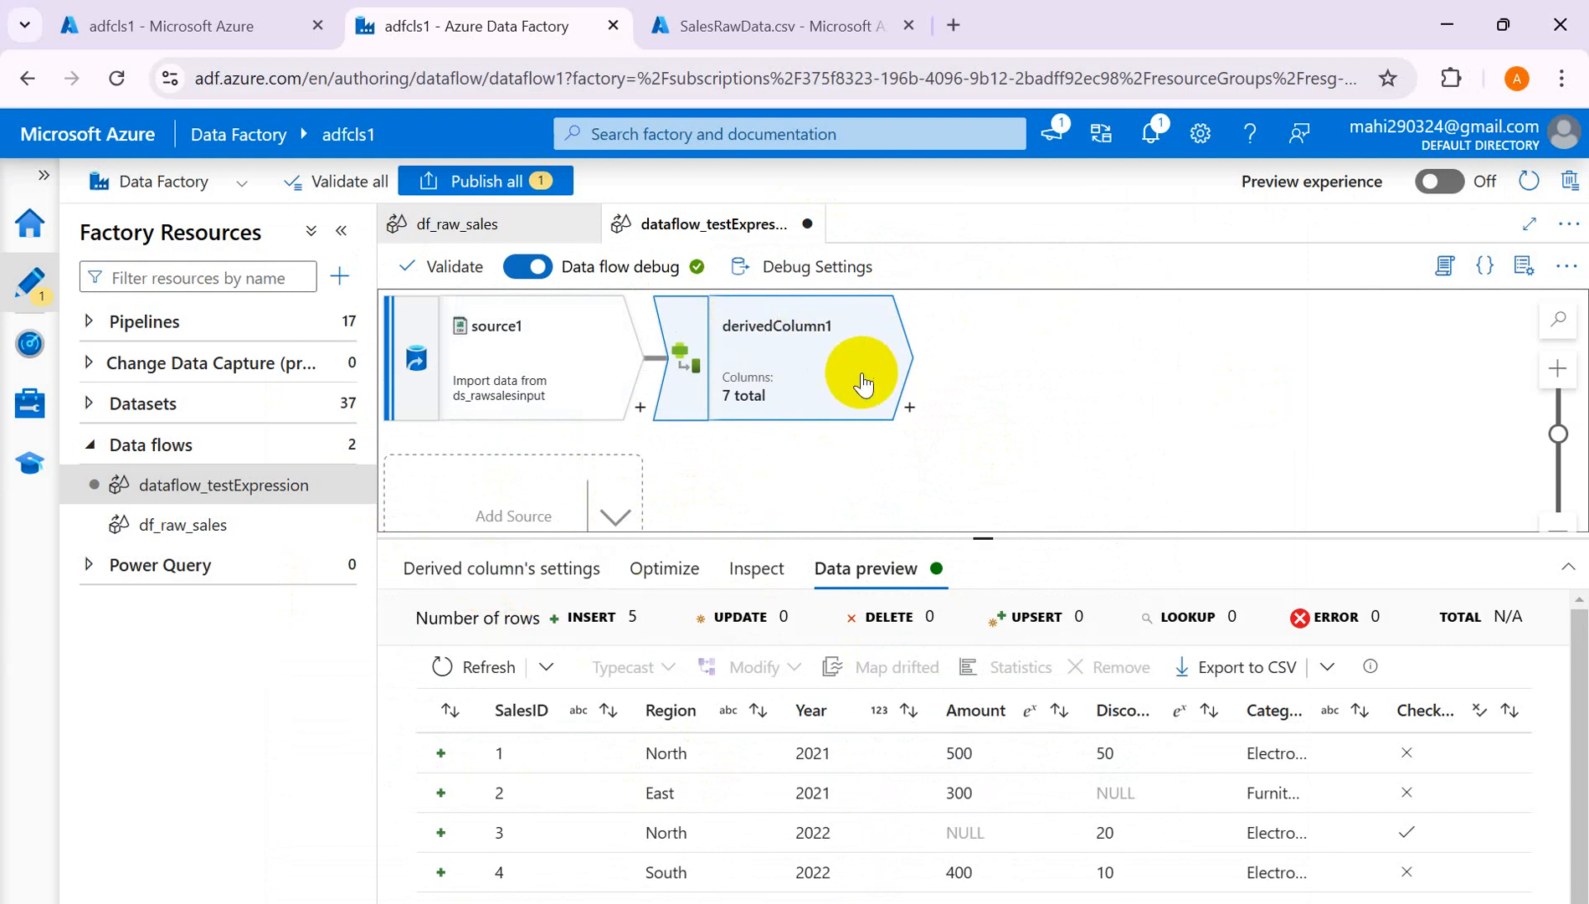
pyautogui.click(512, 569)
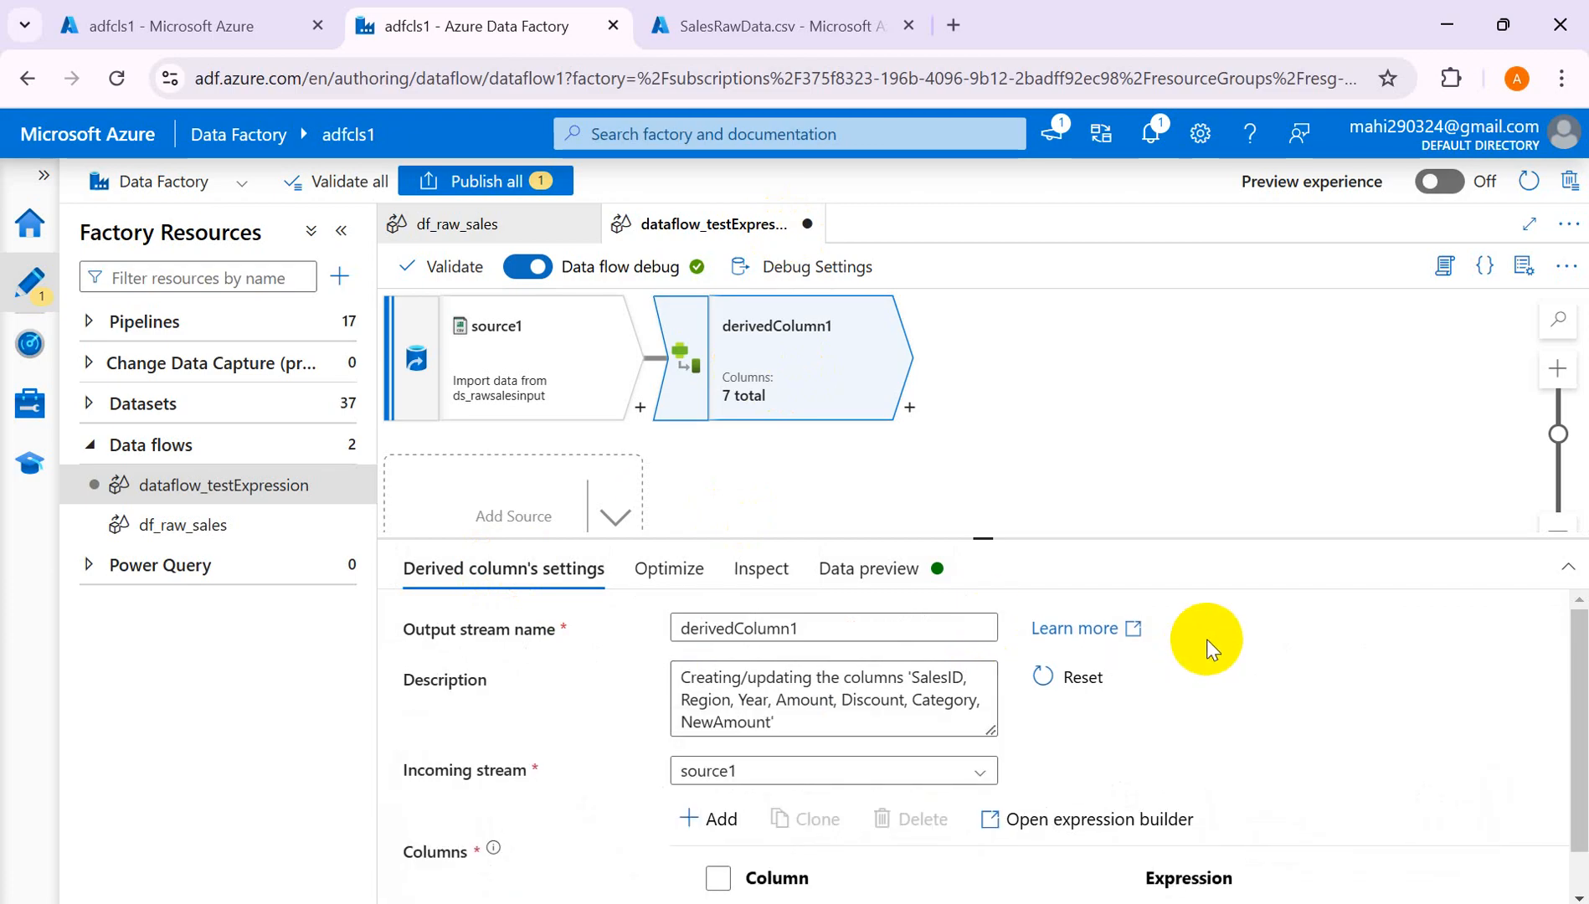
pyautogui.scroll(-1, 1204, 649)
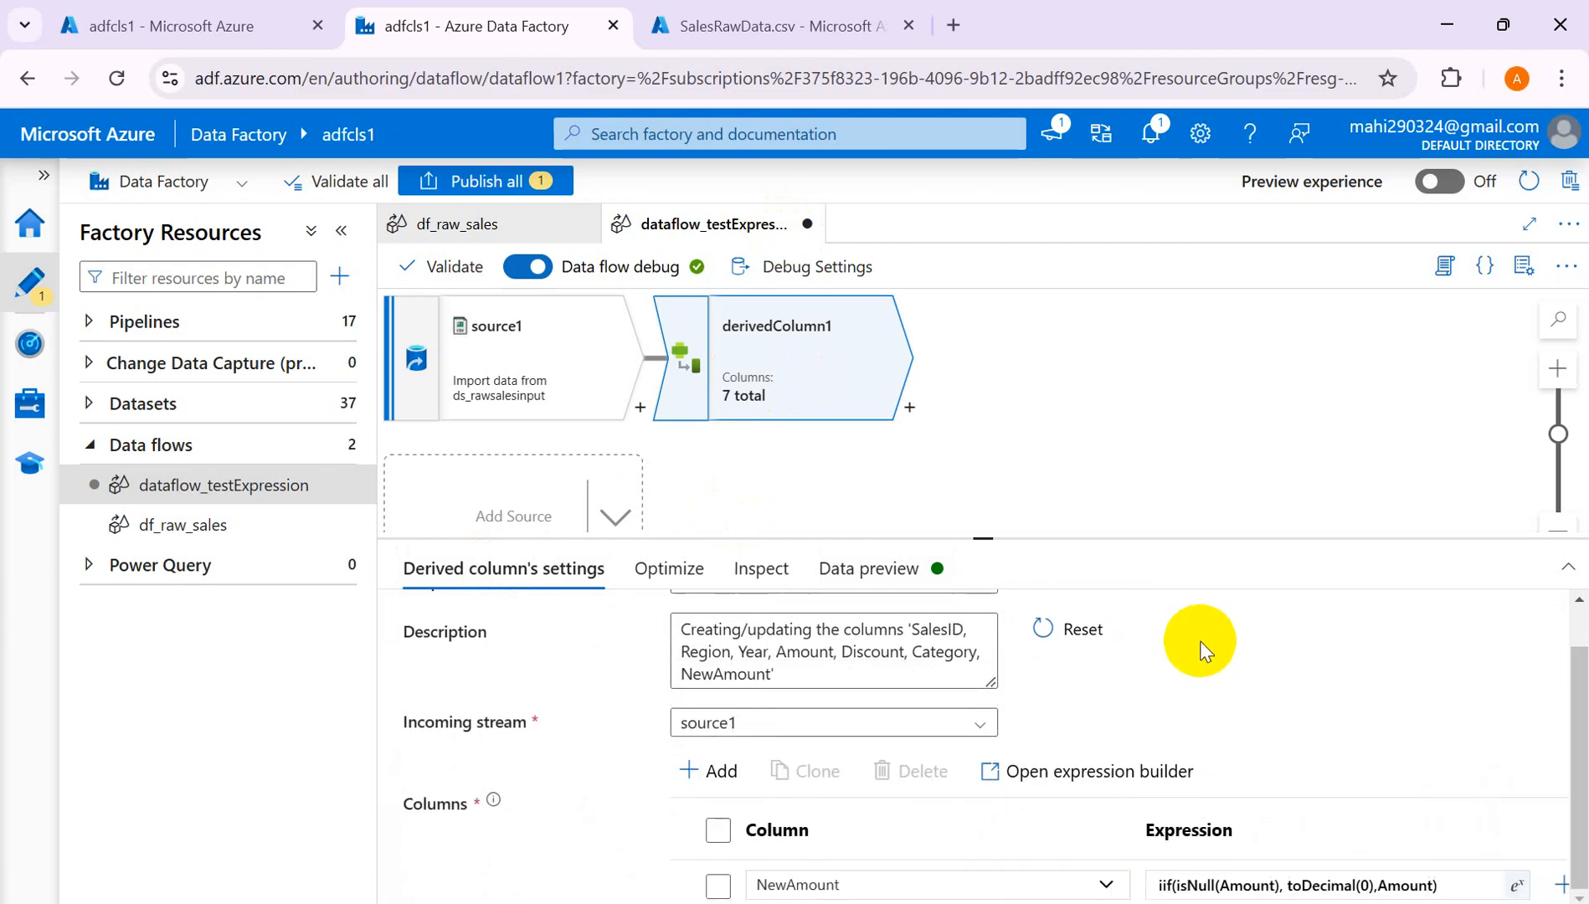
pyautogui.click(700, 769)
pyautogui.click(731, 804)
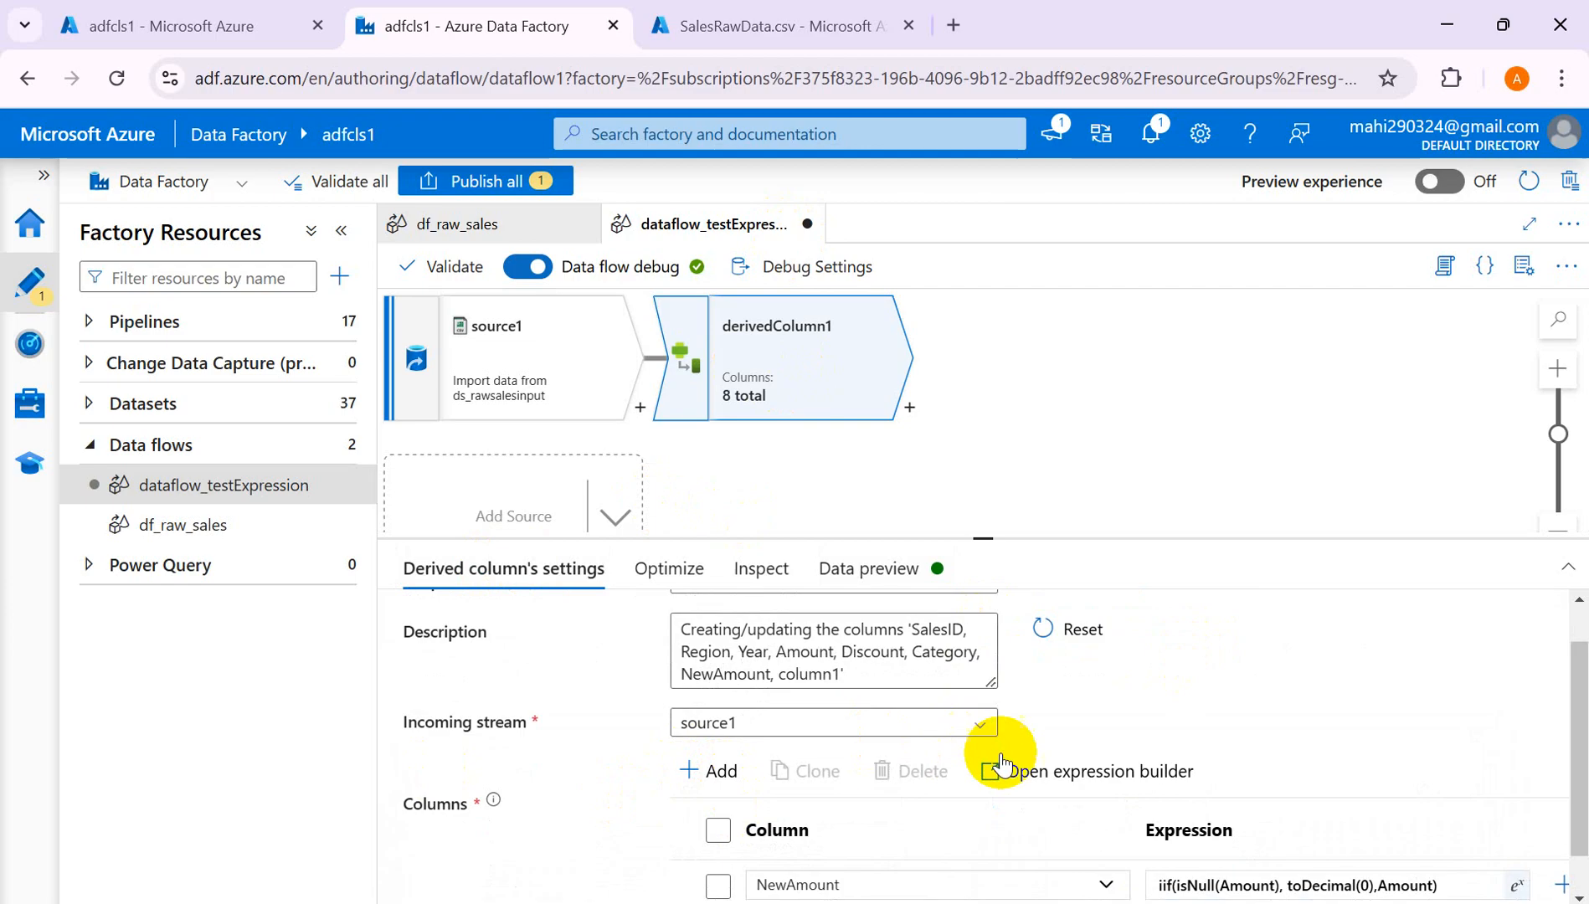
# Switch to the SalesRawData workbook in Excel and check the Region column of the source data.
pyautogui.moveTo(956, 903)
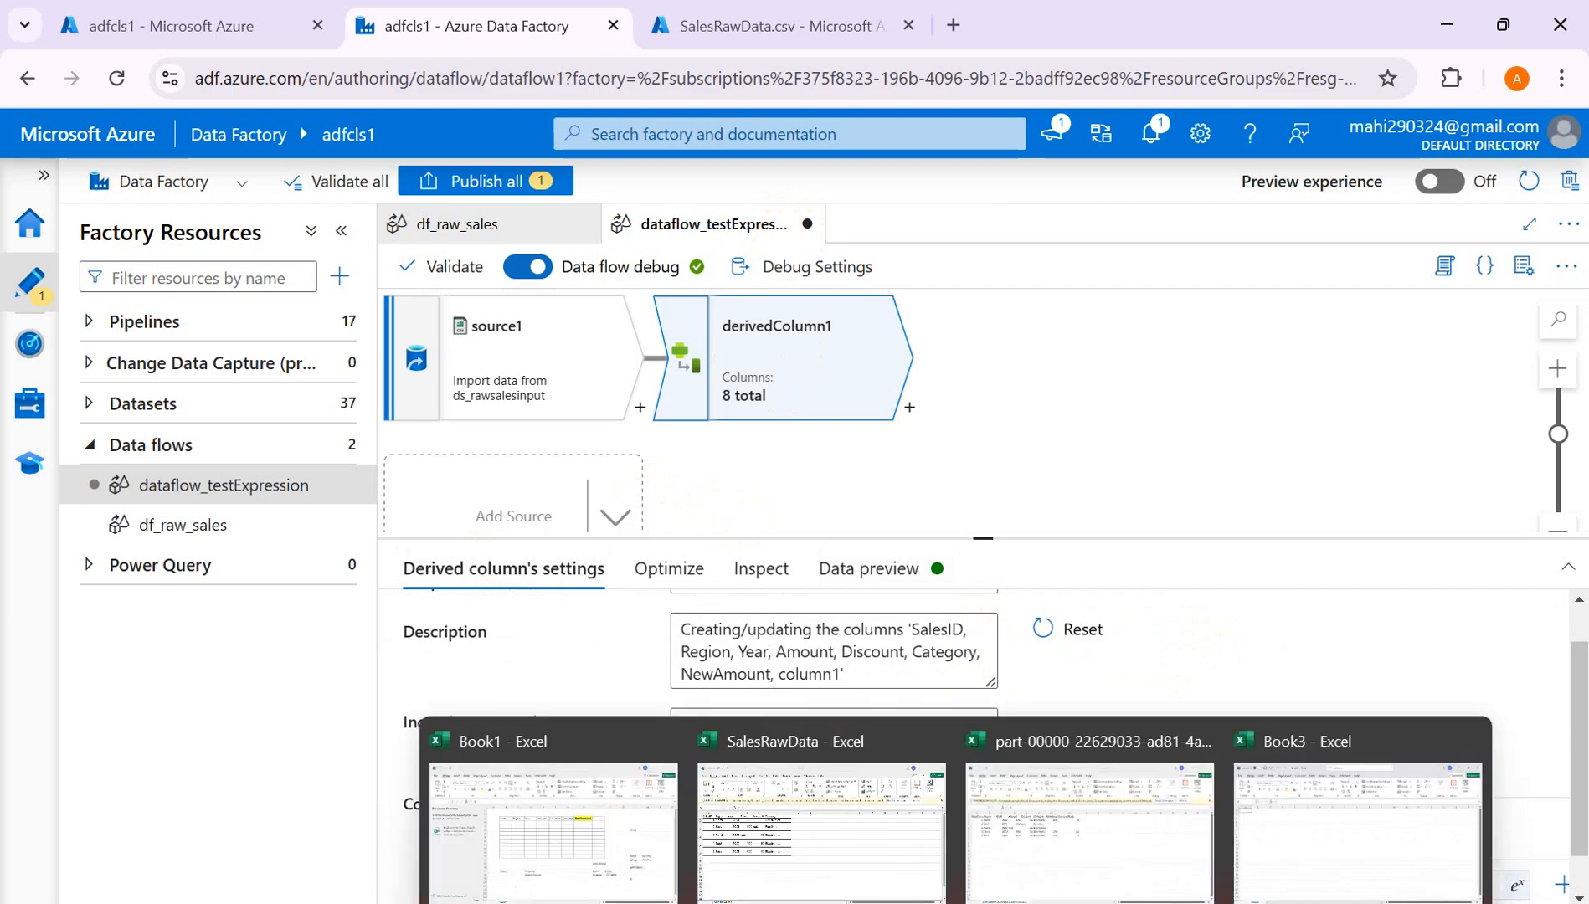
pyautogui.click(822, 832)
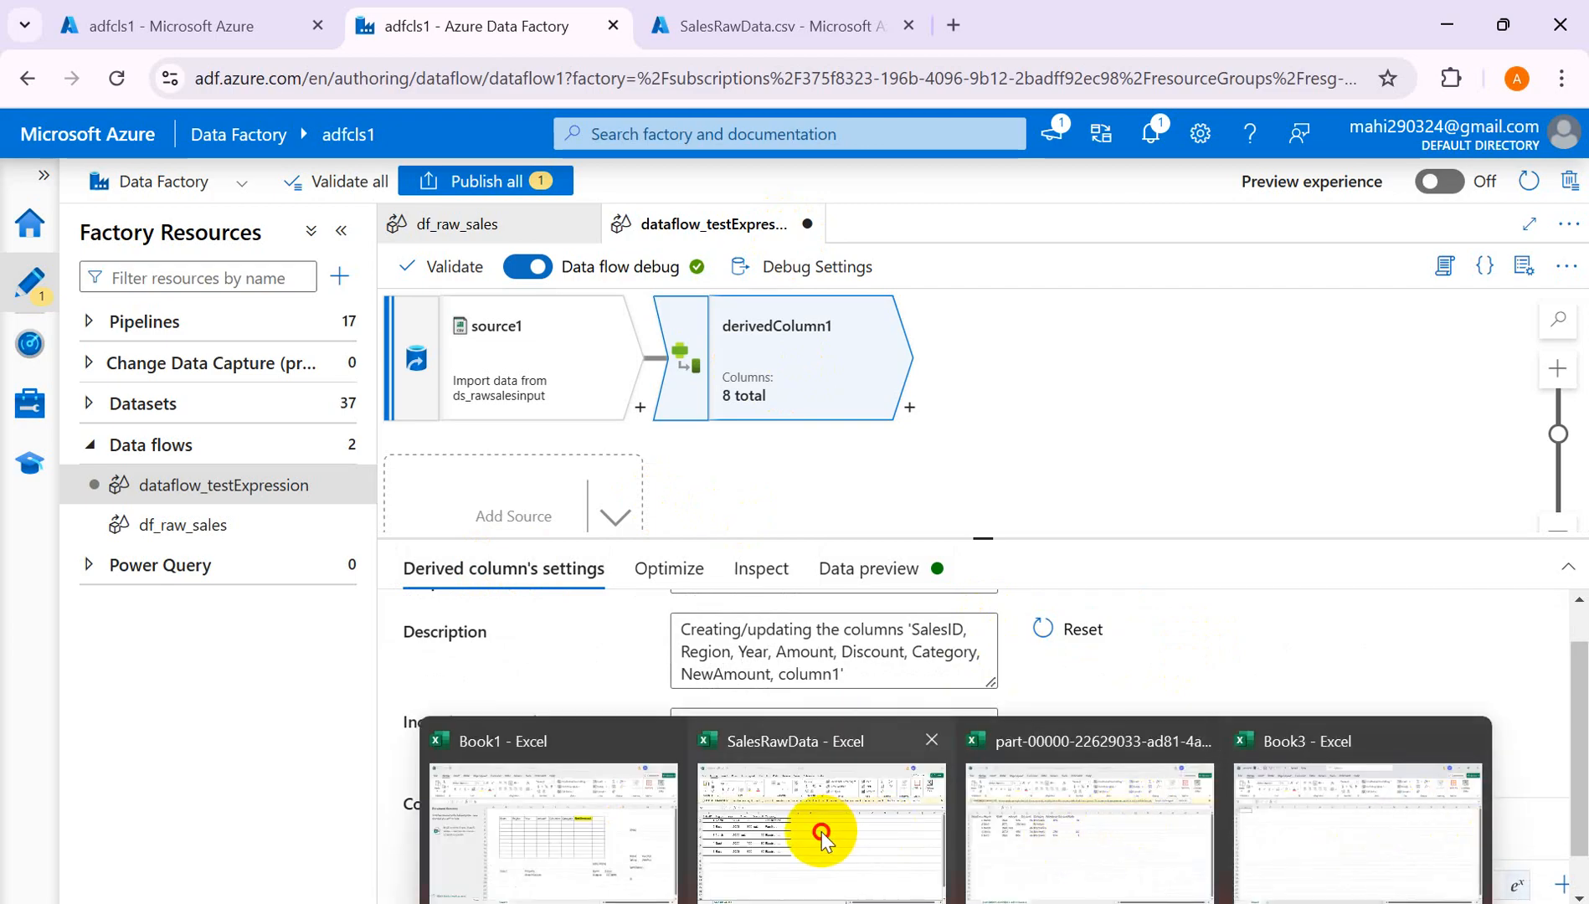
pyautogui.click(767, 670)
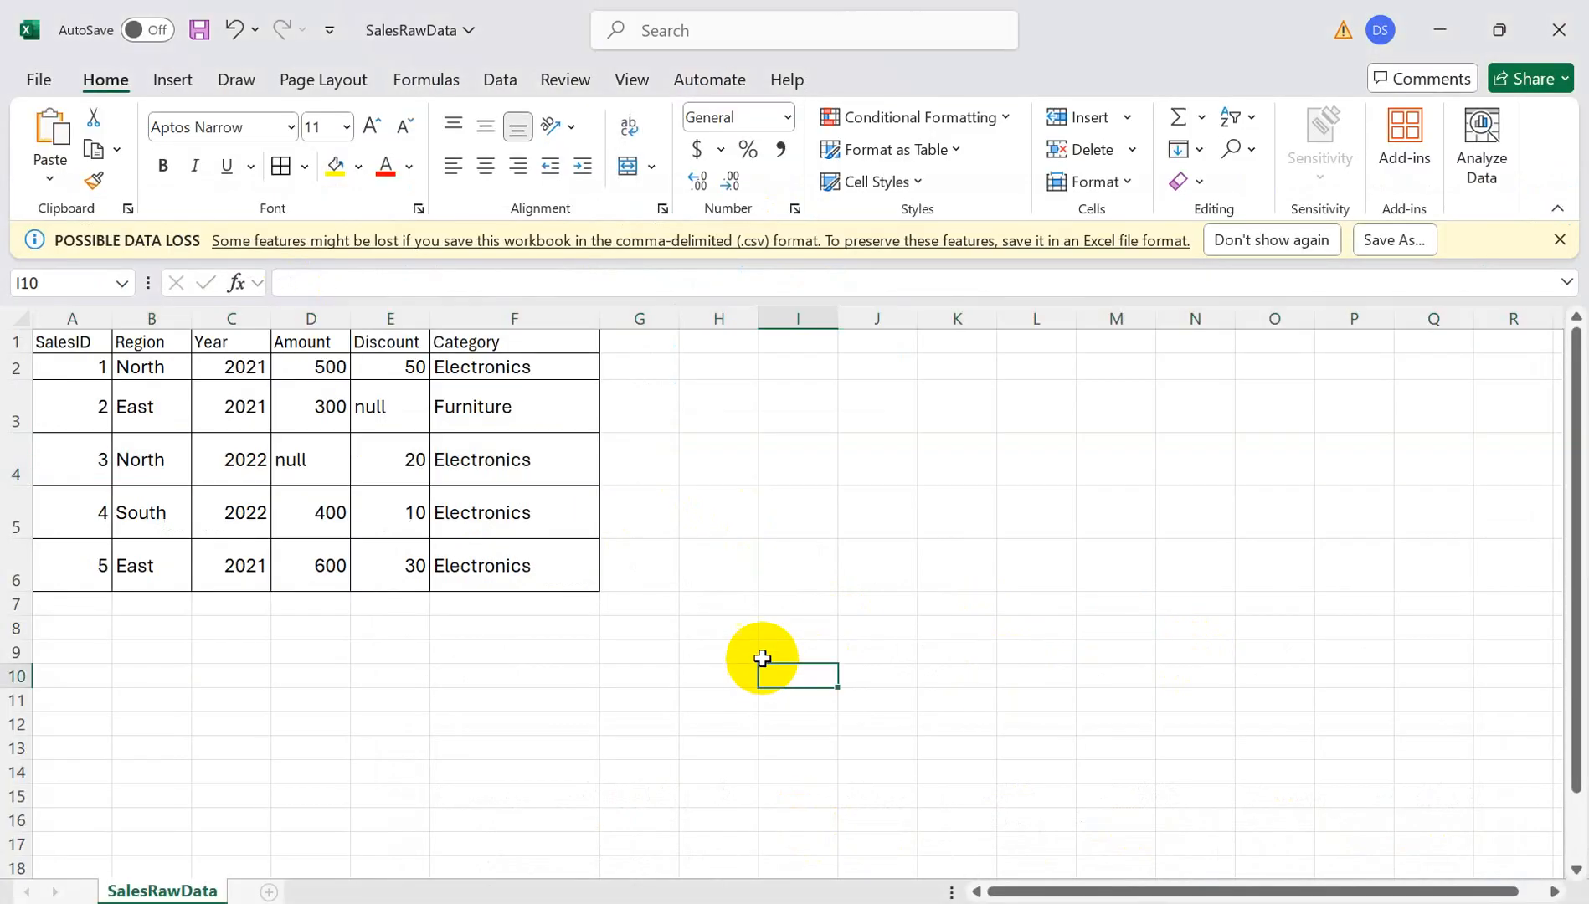
pyautogui.click(445, 358)
pyautogui.click(150, 338)
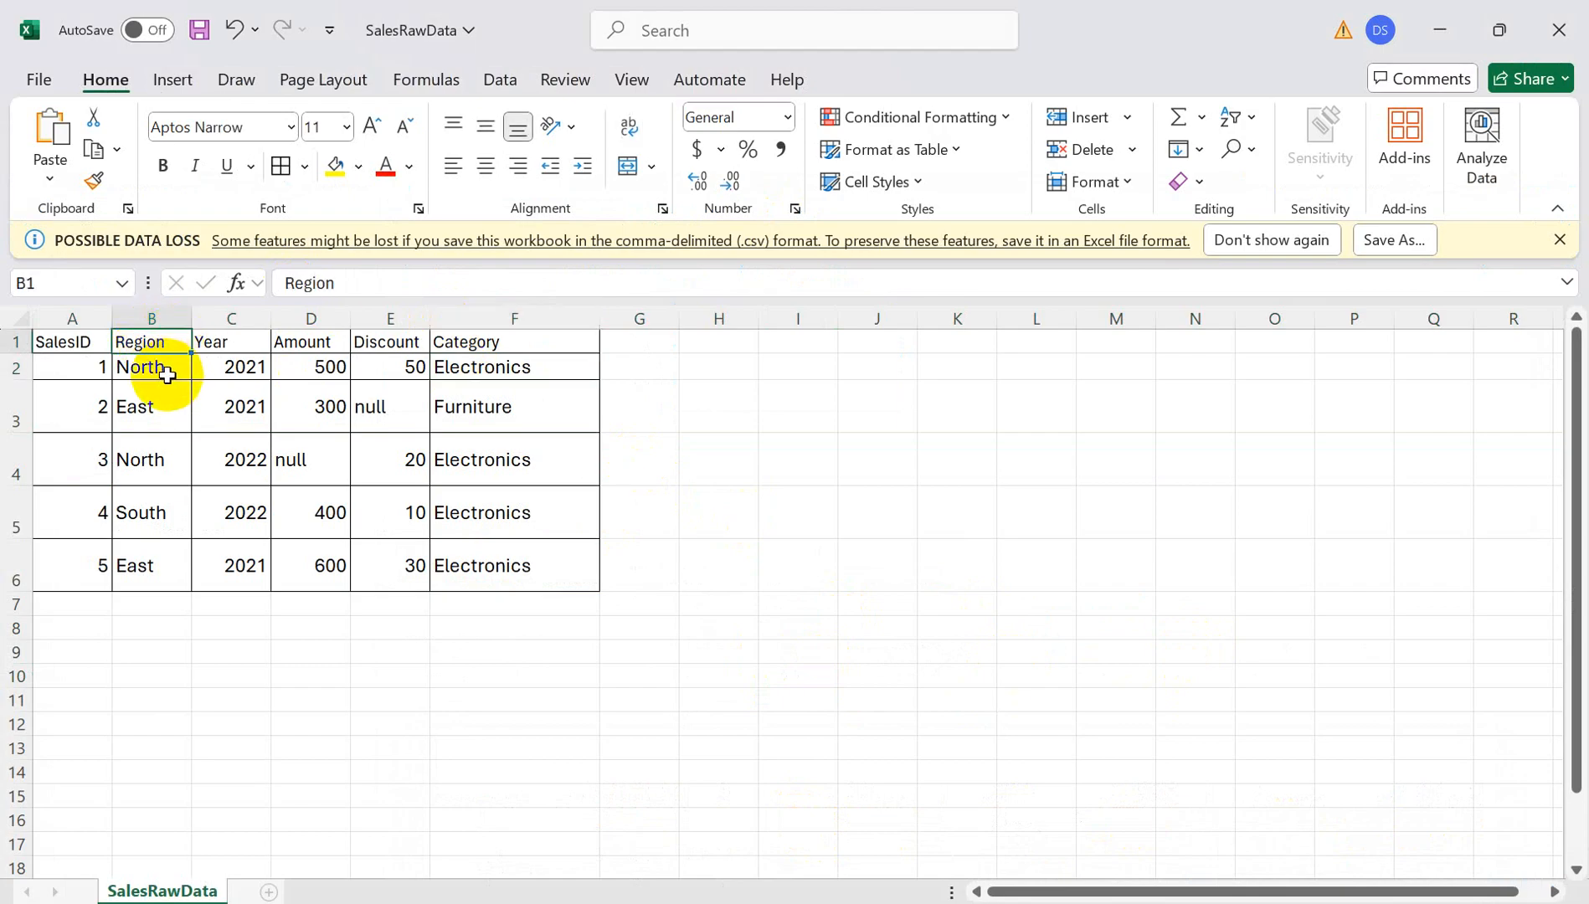
# Return to Azure Data Factory and name the added derived column NewRegion.
pyautogui.hotkey('alt', 'Tab')
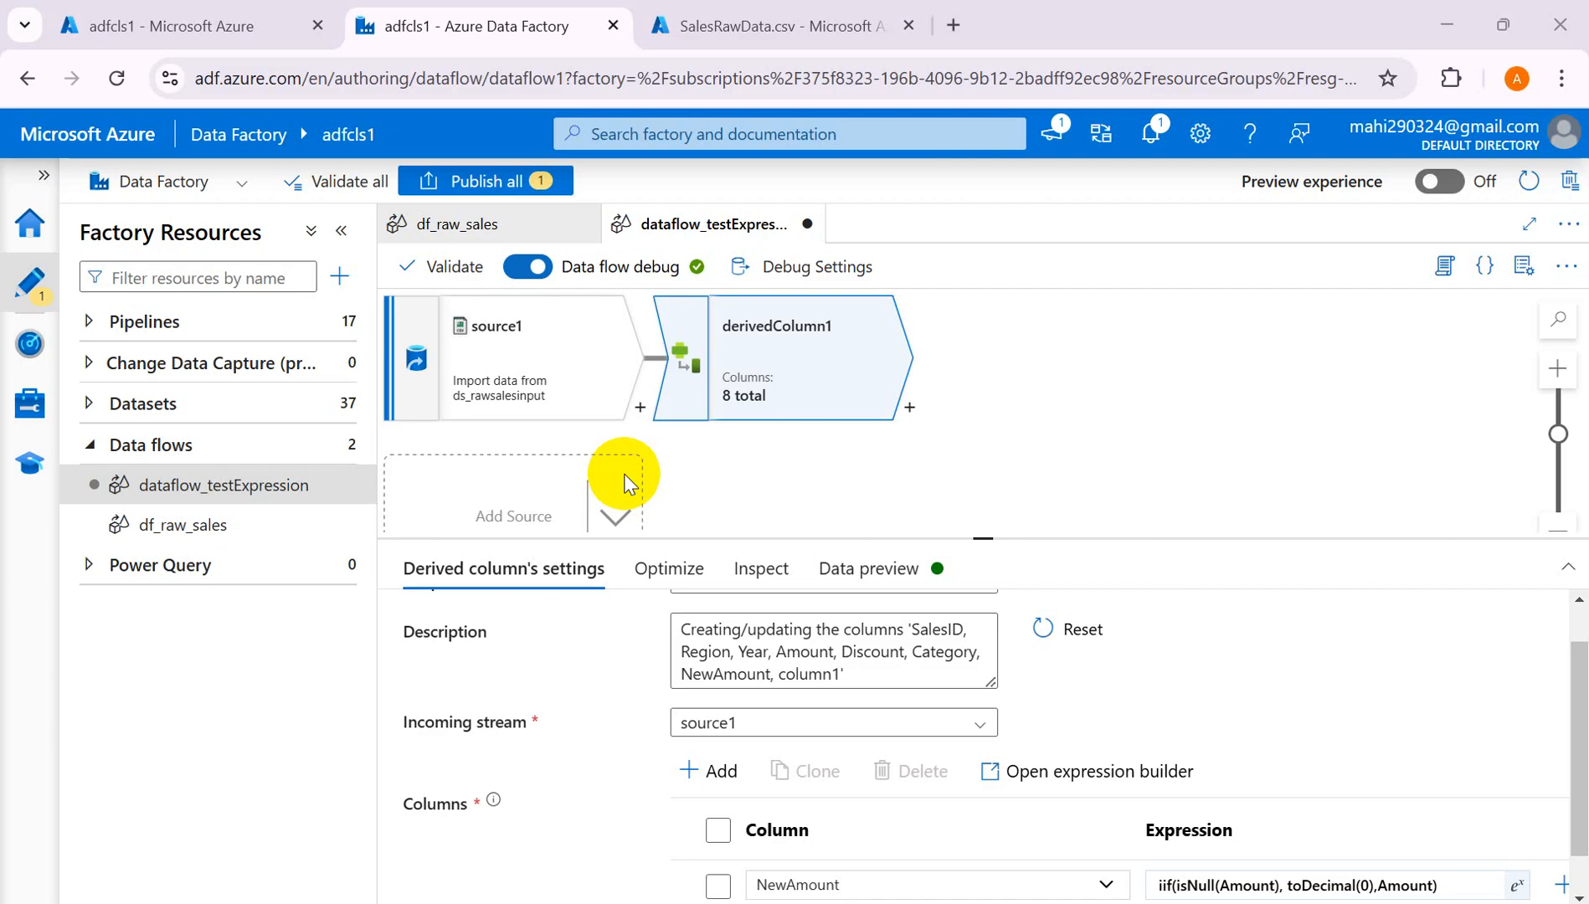
pyautogui.click(748, 750)
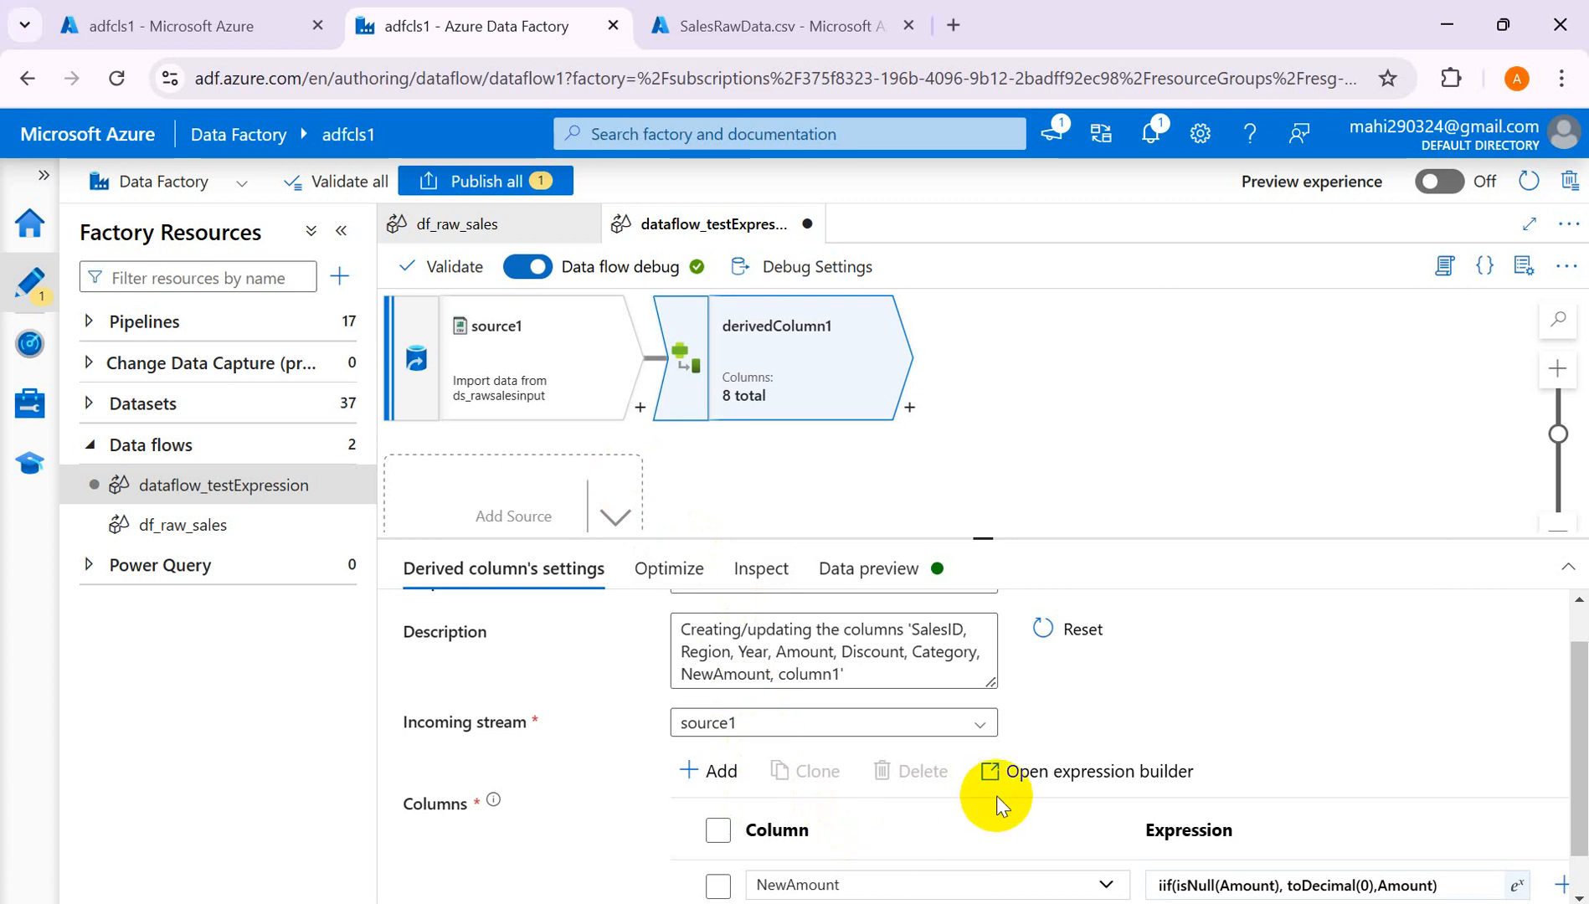
pyautogui.click(850, 887)
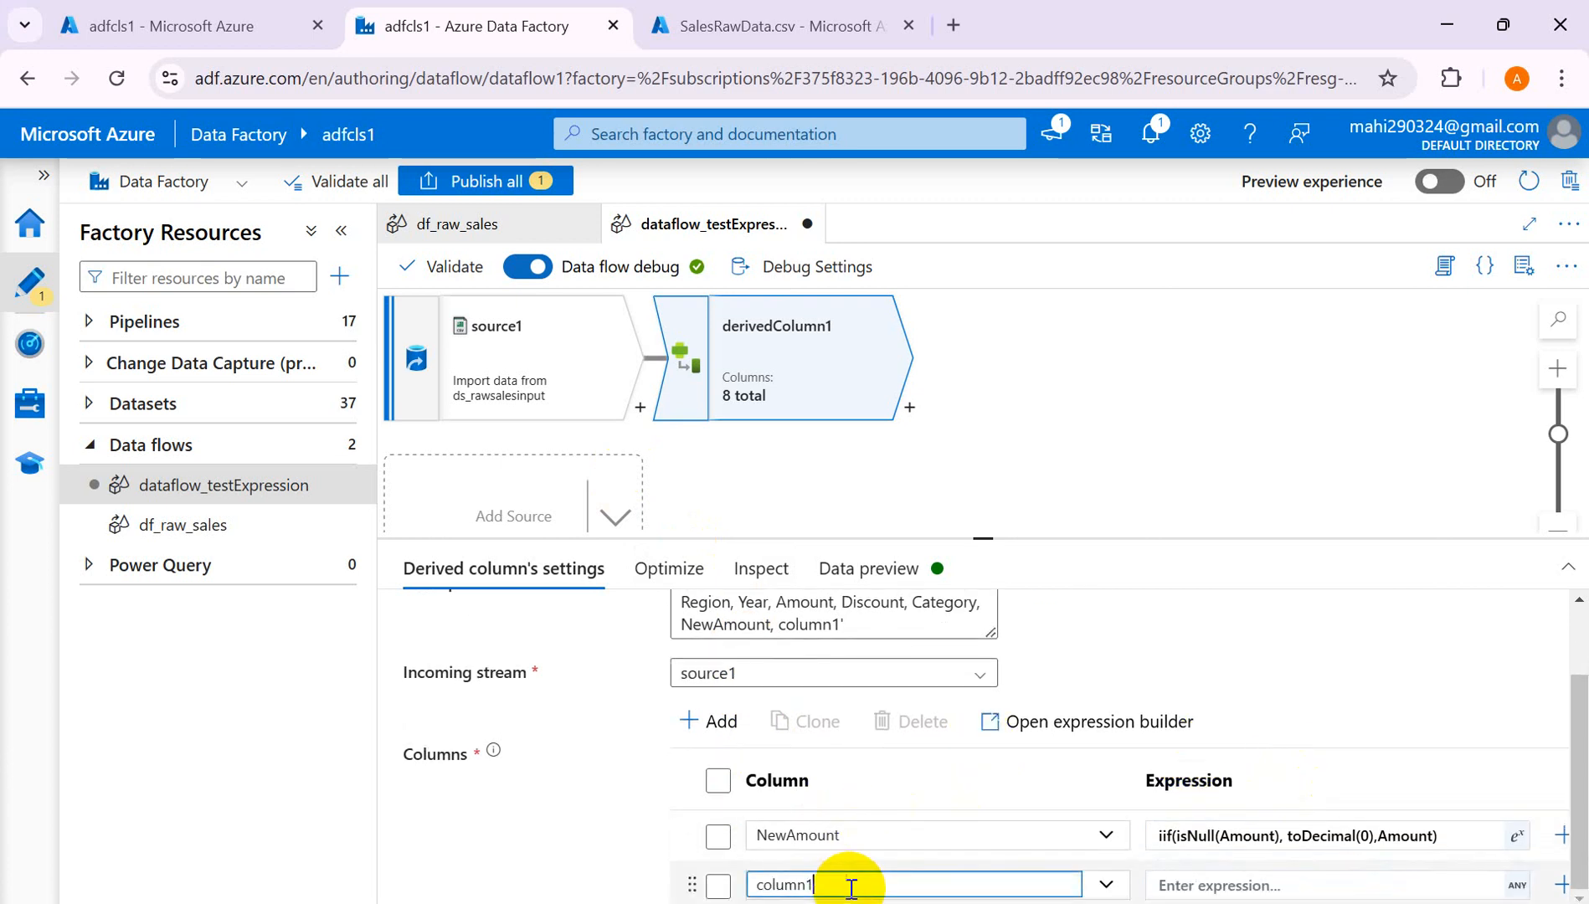
pyautogui.press('BackSpace')
pyautogui.write('NewRegion')
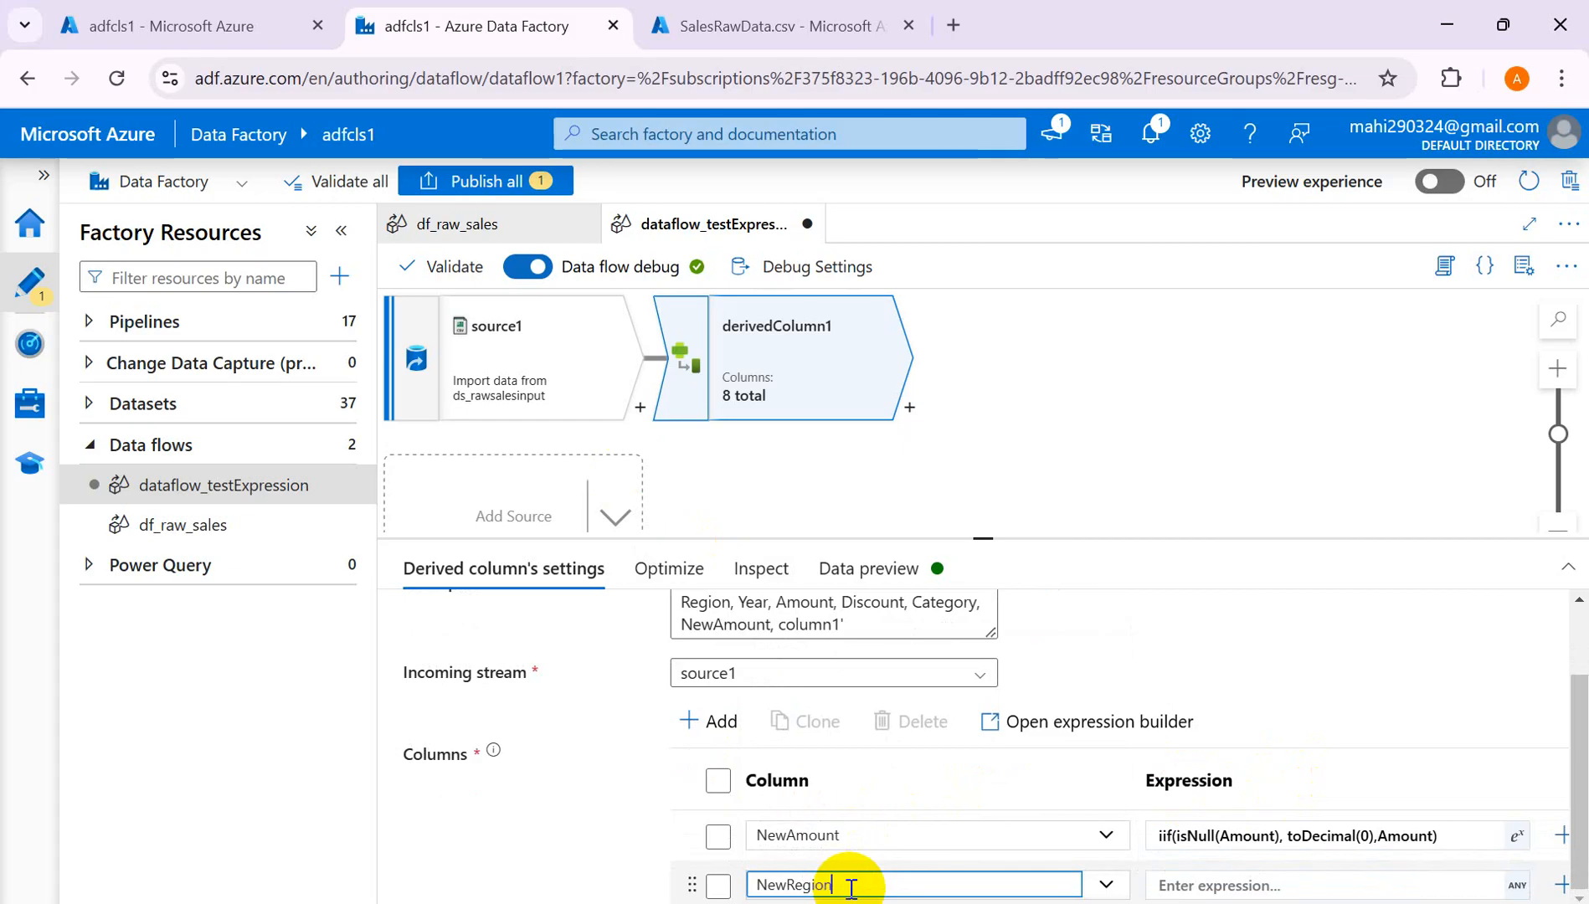
# Enlarge the derived column settings area and open the expression builder for the NewRegion column.
pyautogui.click(1290, 889)
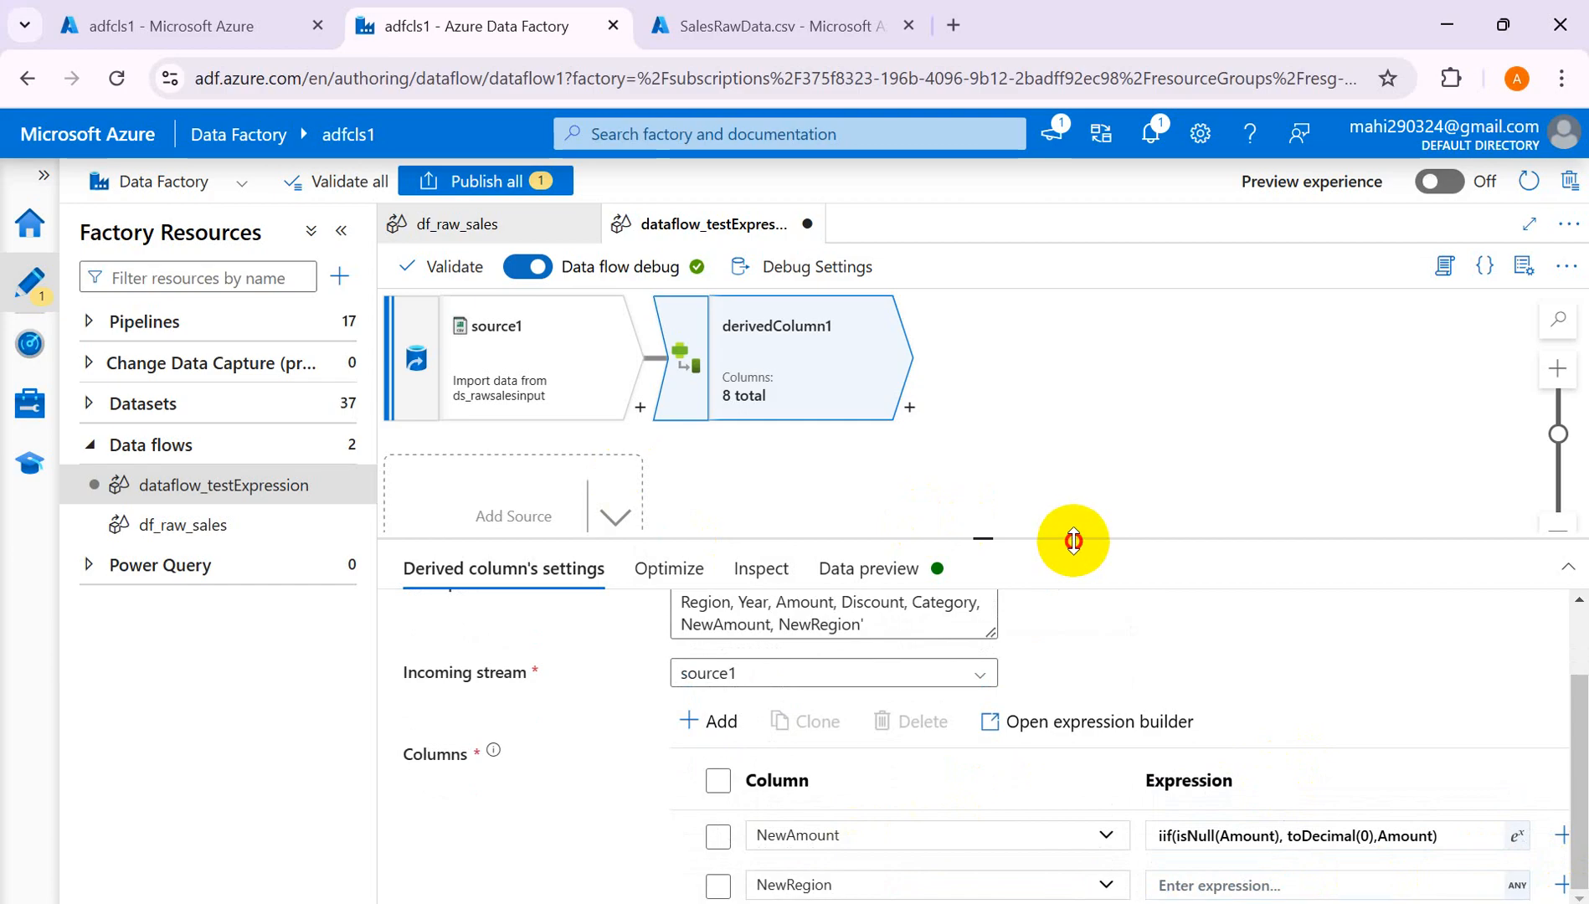
pyautogui.moveTo(1072, 540); pyautogui.dragTo(1110, 450)
pyautogui.click(1457, 884)
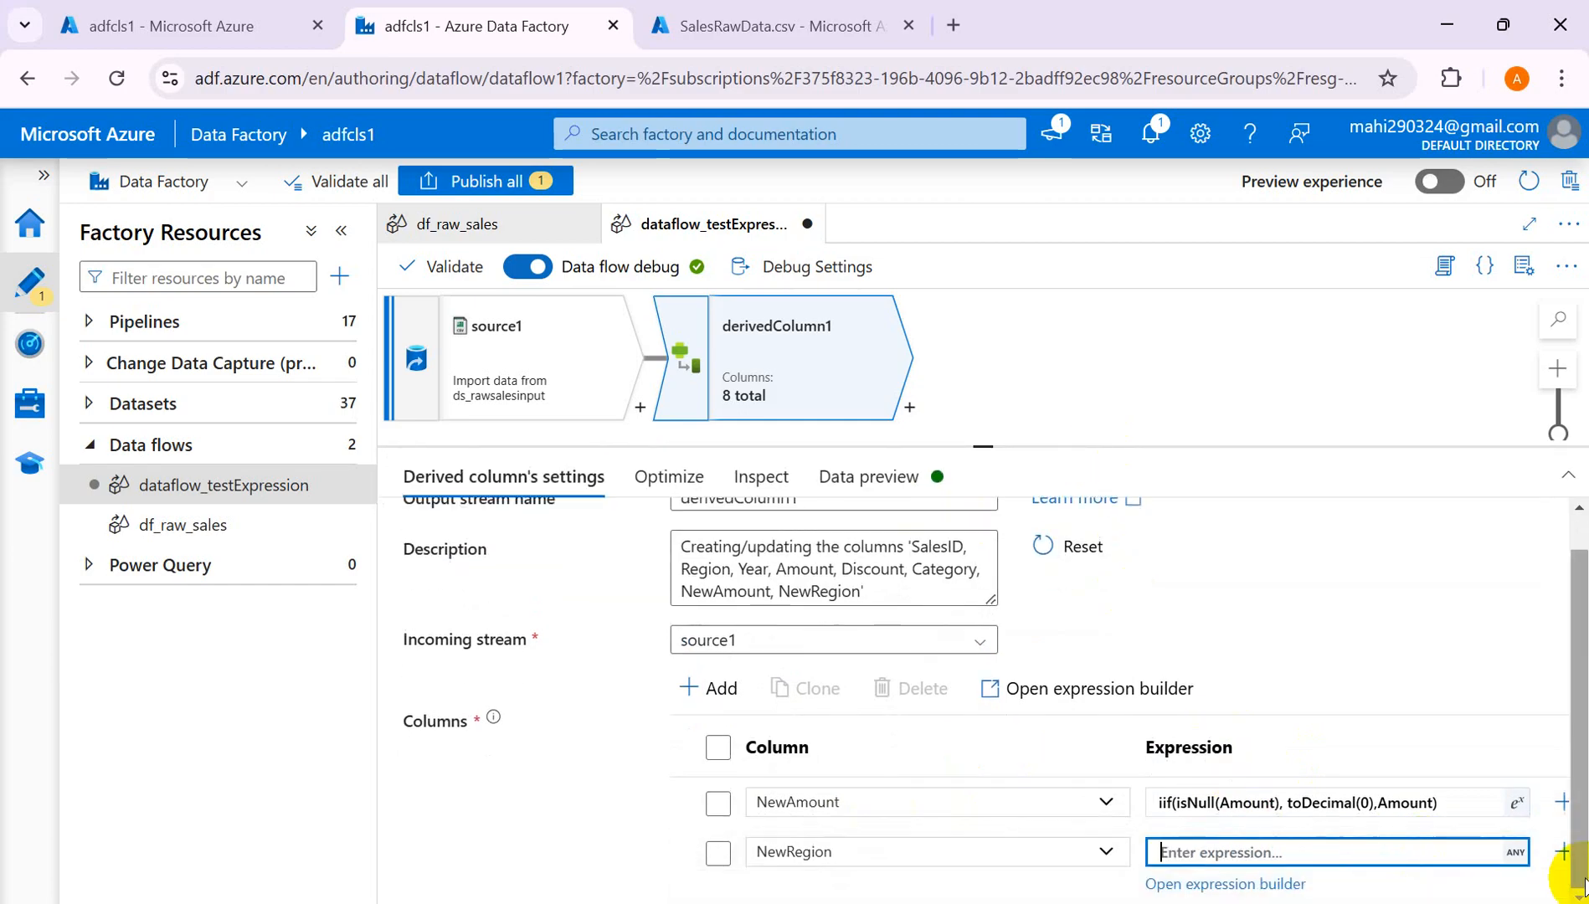
pyautogui.click(1281, 885)
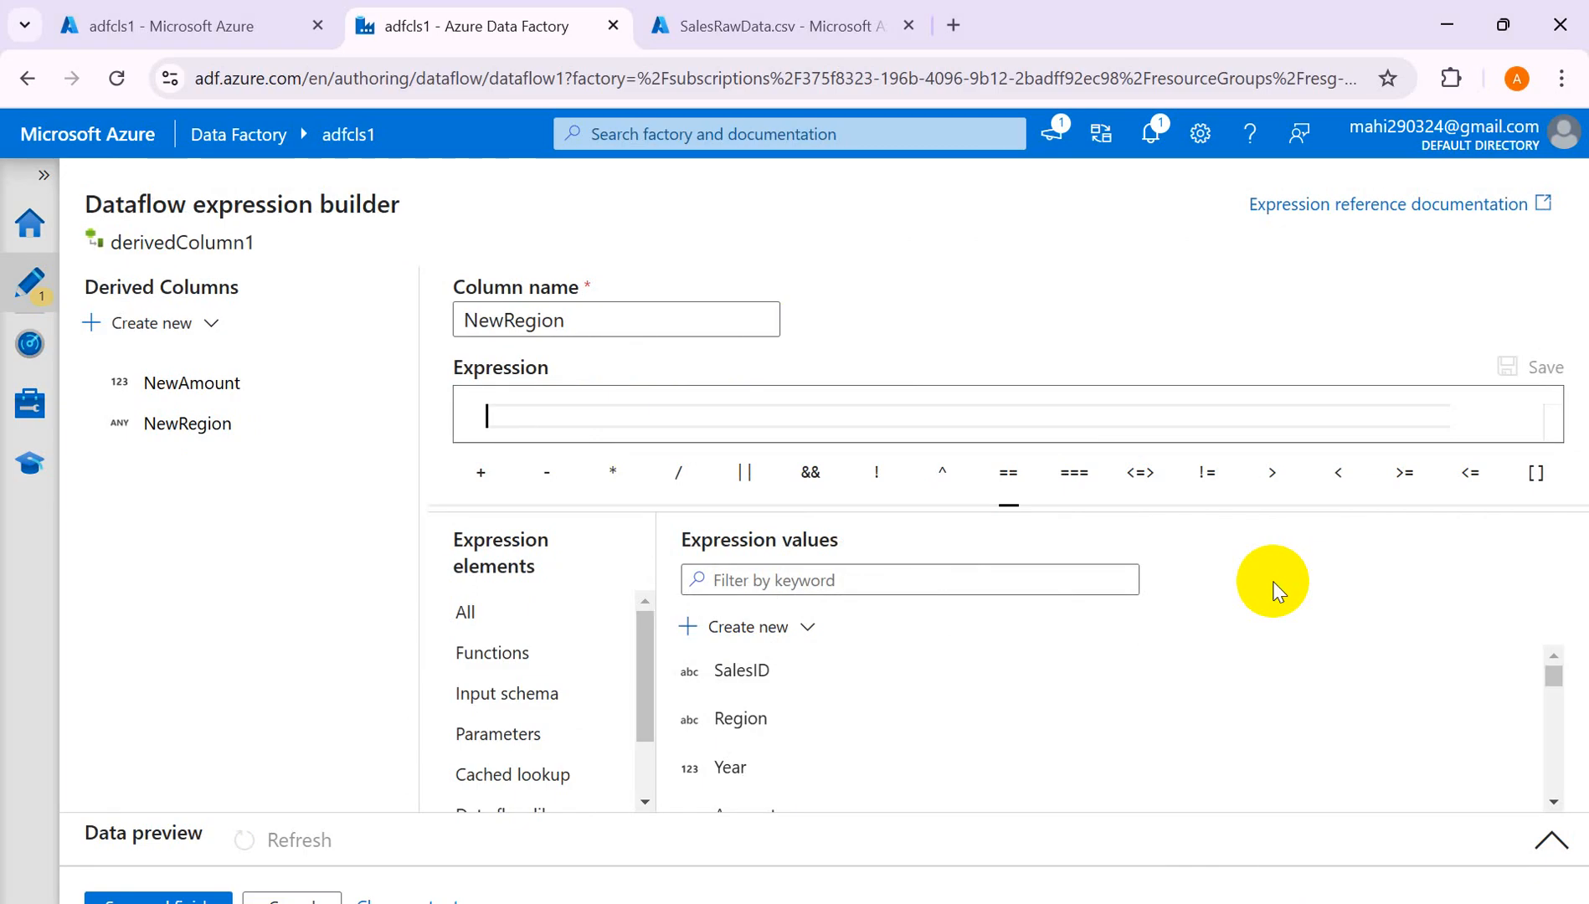
# Search the expression functions for toU and clear the filter again.
pyautogui.click(494, 652)
pyautogui.click(813, 578)
pyautogui.write('t')
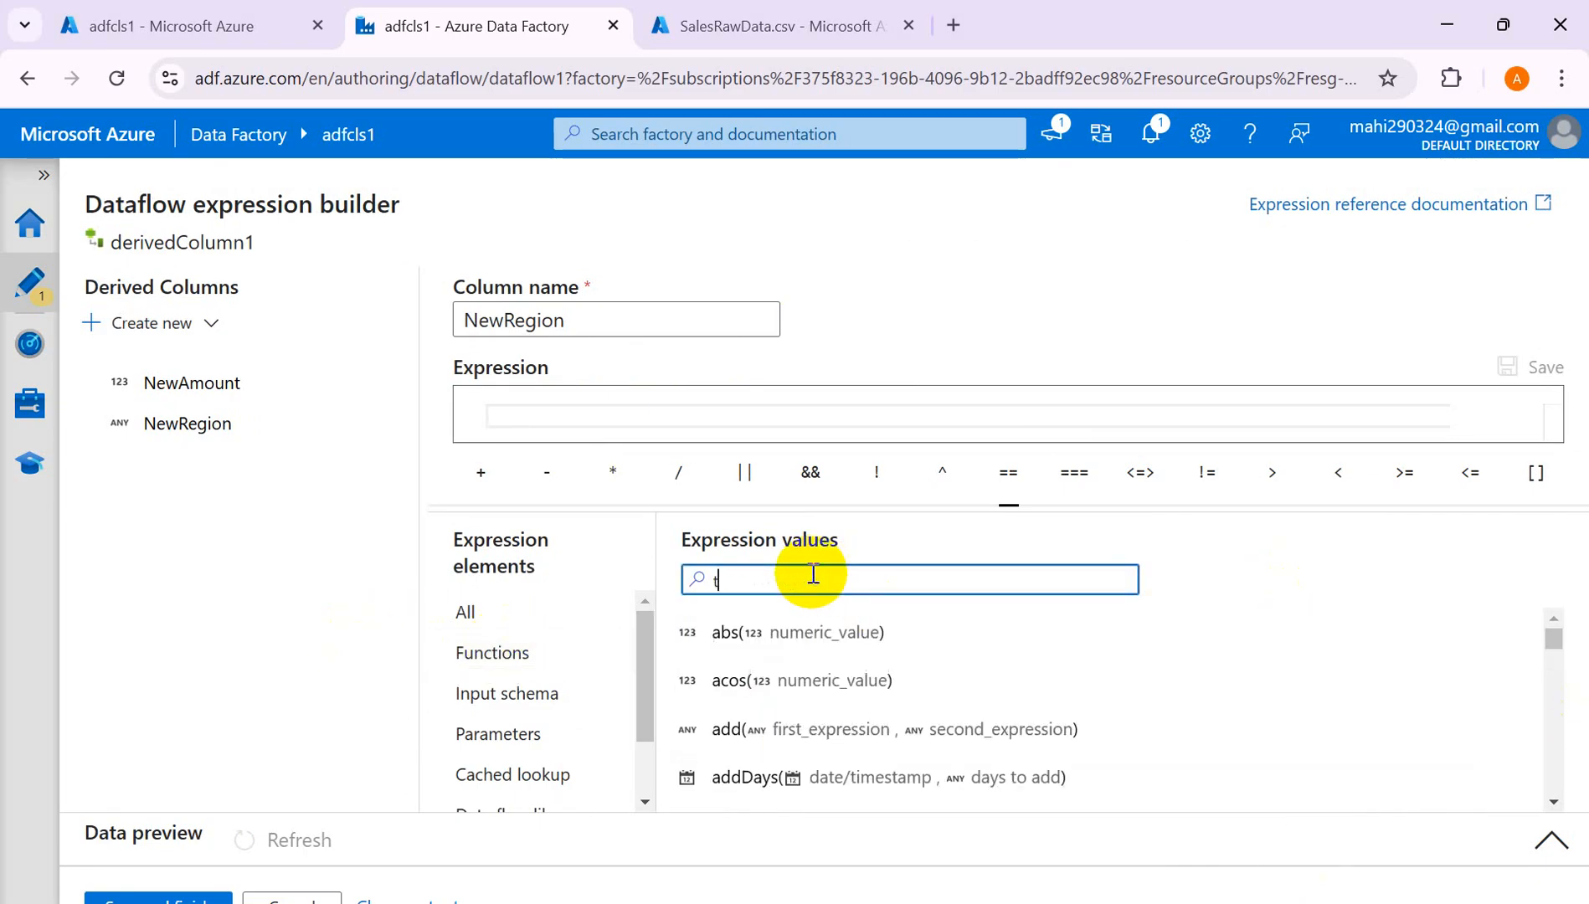
pyautogui.write('oU')
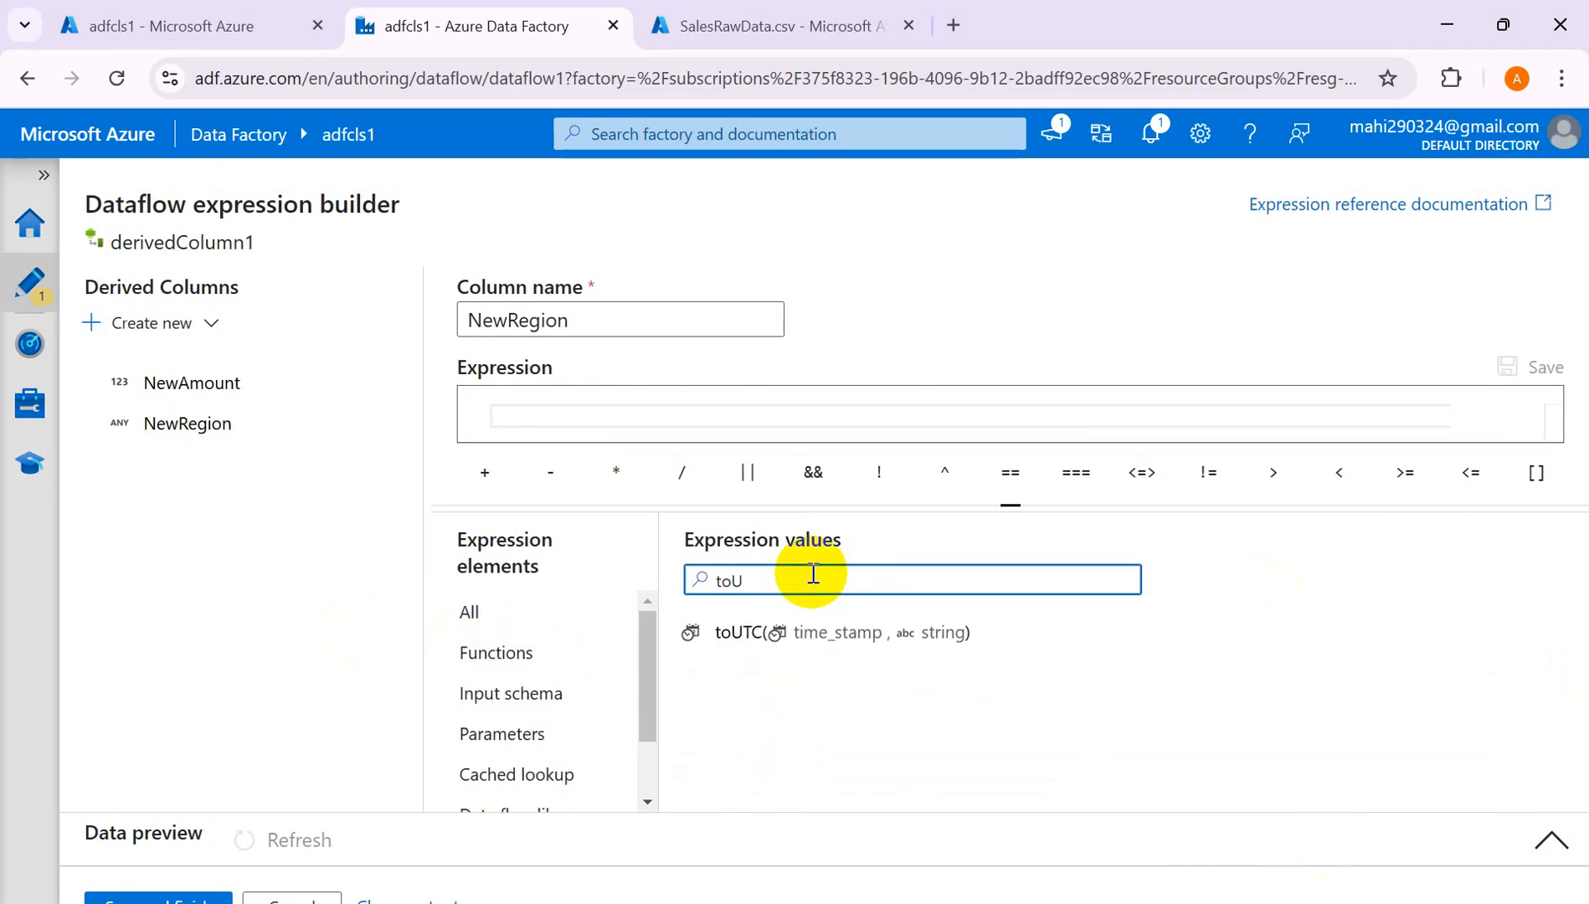
pyautogui.press('BackSpace')
pyautogui.press('BackSpace')
pyautogui.press('BackSpace')
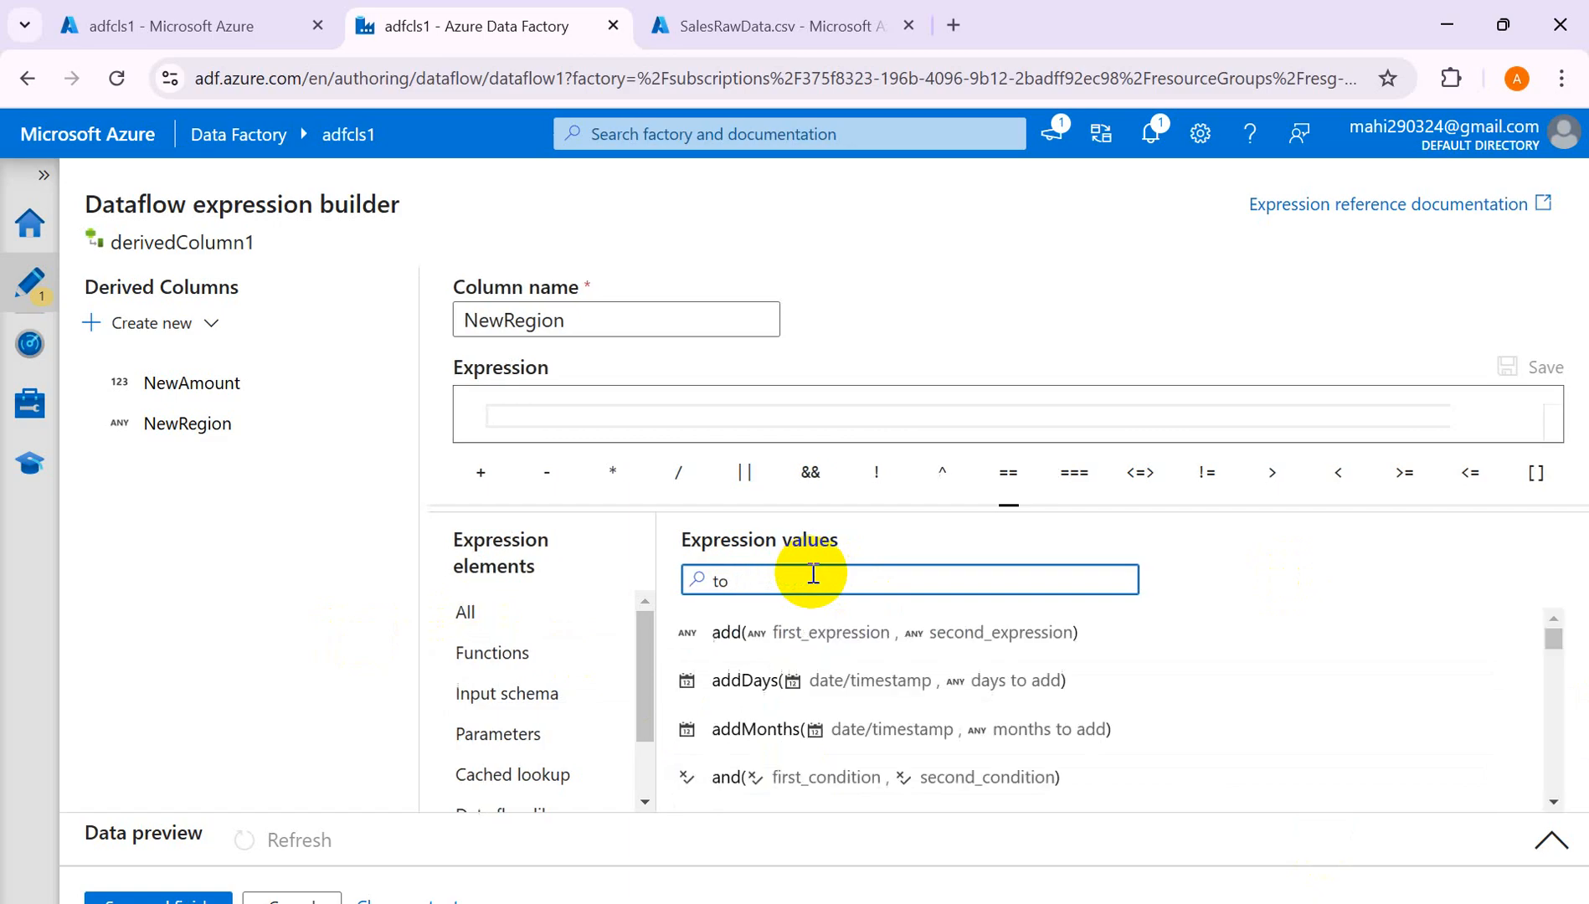
pyautogui.write('oU')
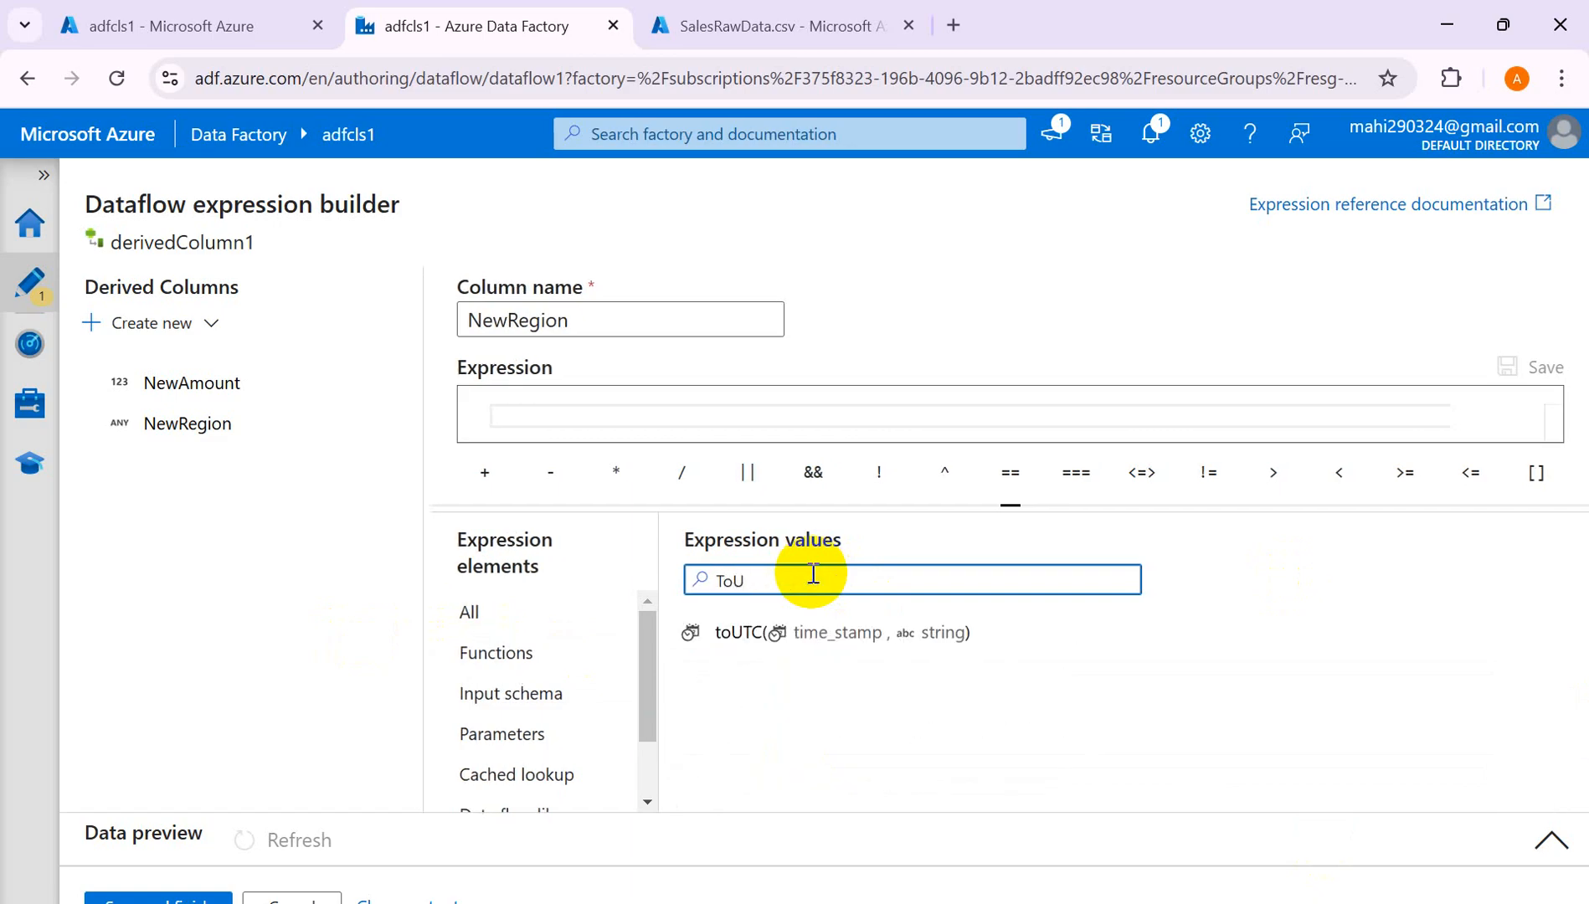
pyautogui.press('BackSpace')
pyautogui.press('BackSpace')
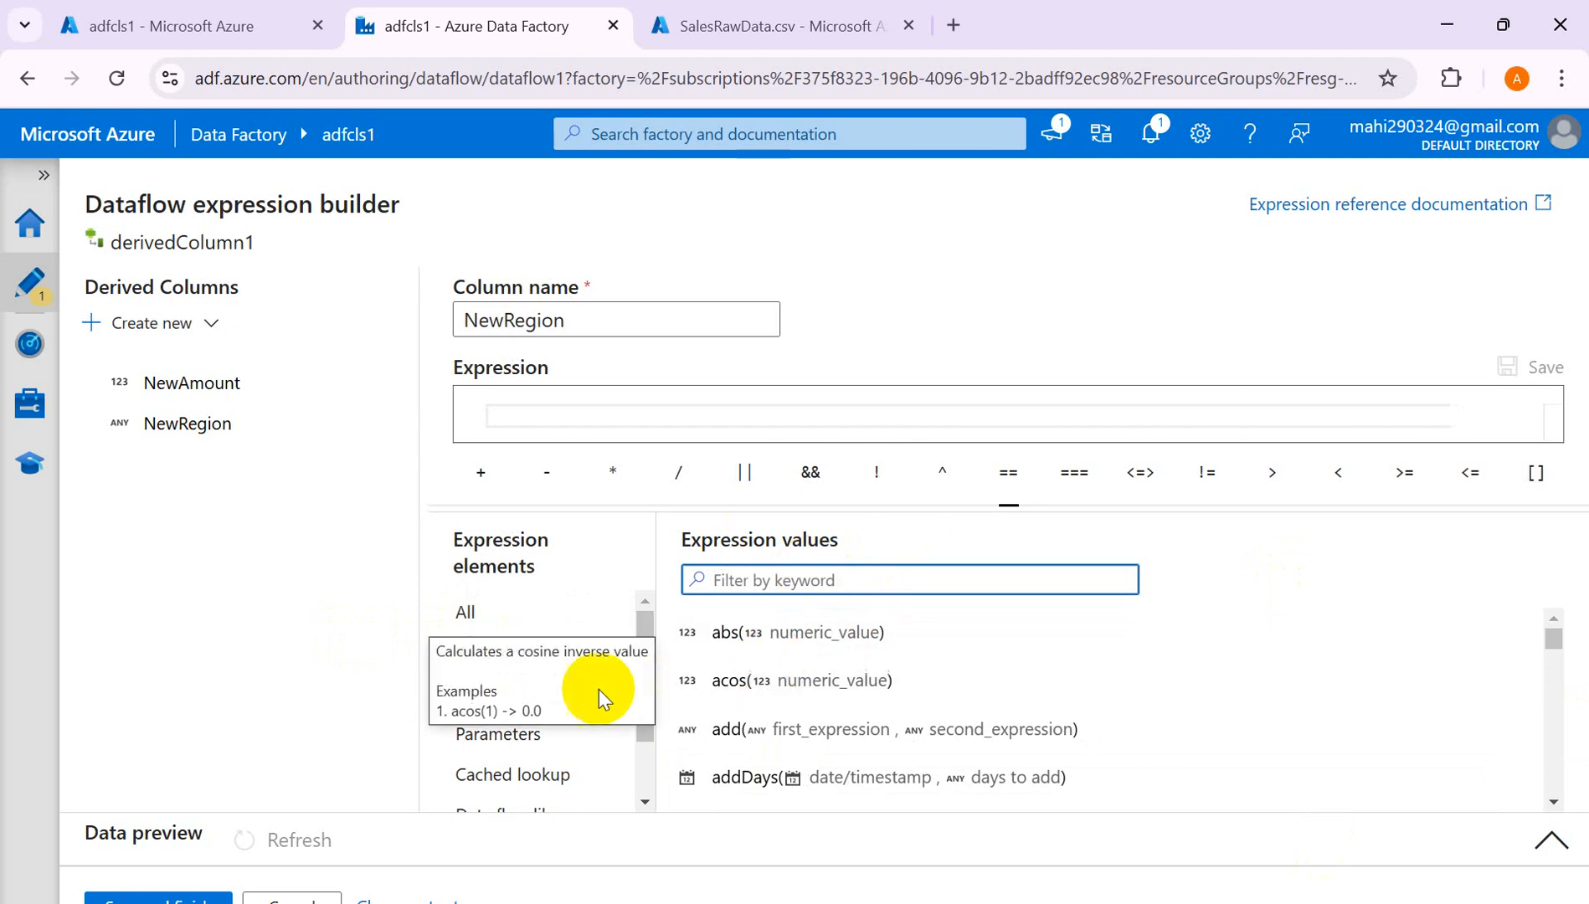
# Filter the functions by Uppe and insert the upper() function into the NewRegion expression.
pyautogui.click(537, 659)
pyautogui.scroll(-7, 1018, 706)
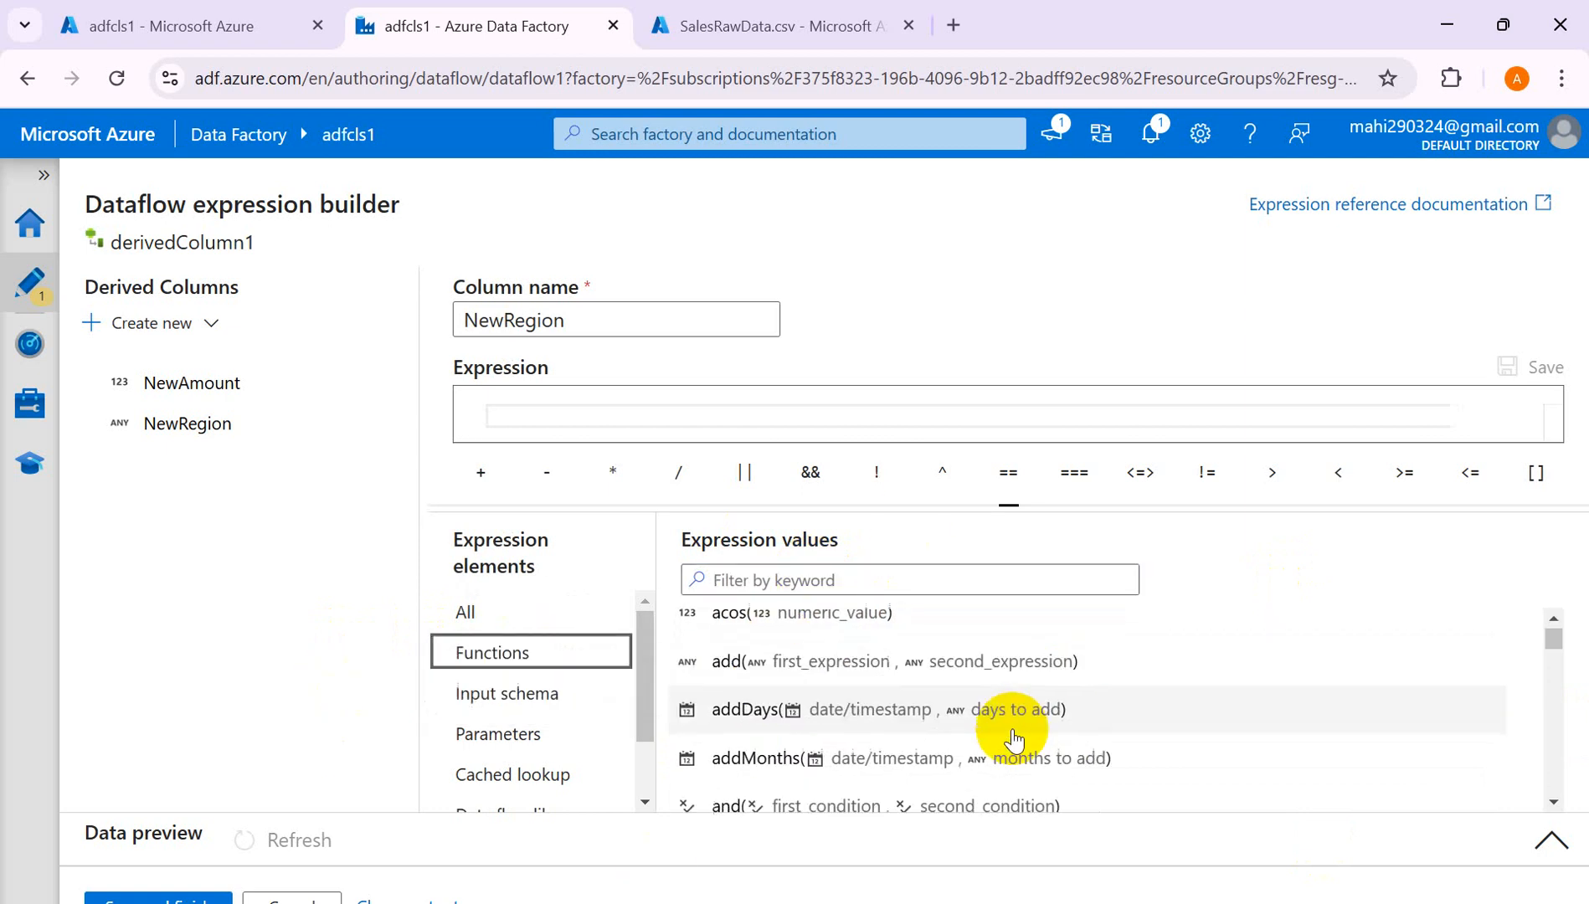
pyautogui.scroll(-15, 1034, 758)
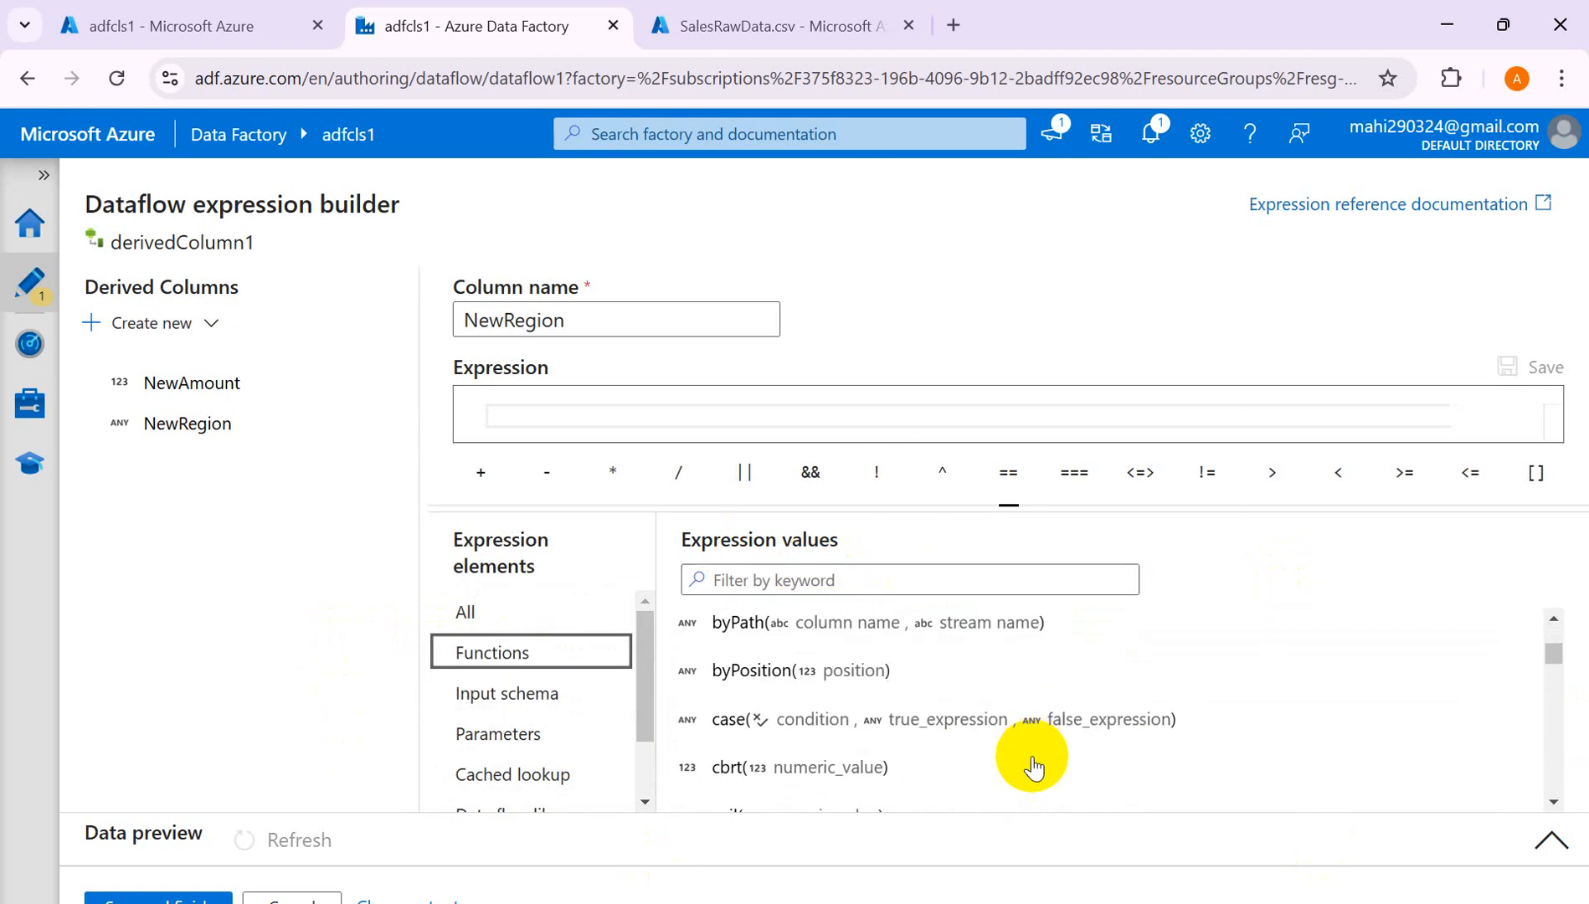
pyautogui.scroll(-5, 1031, 772)
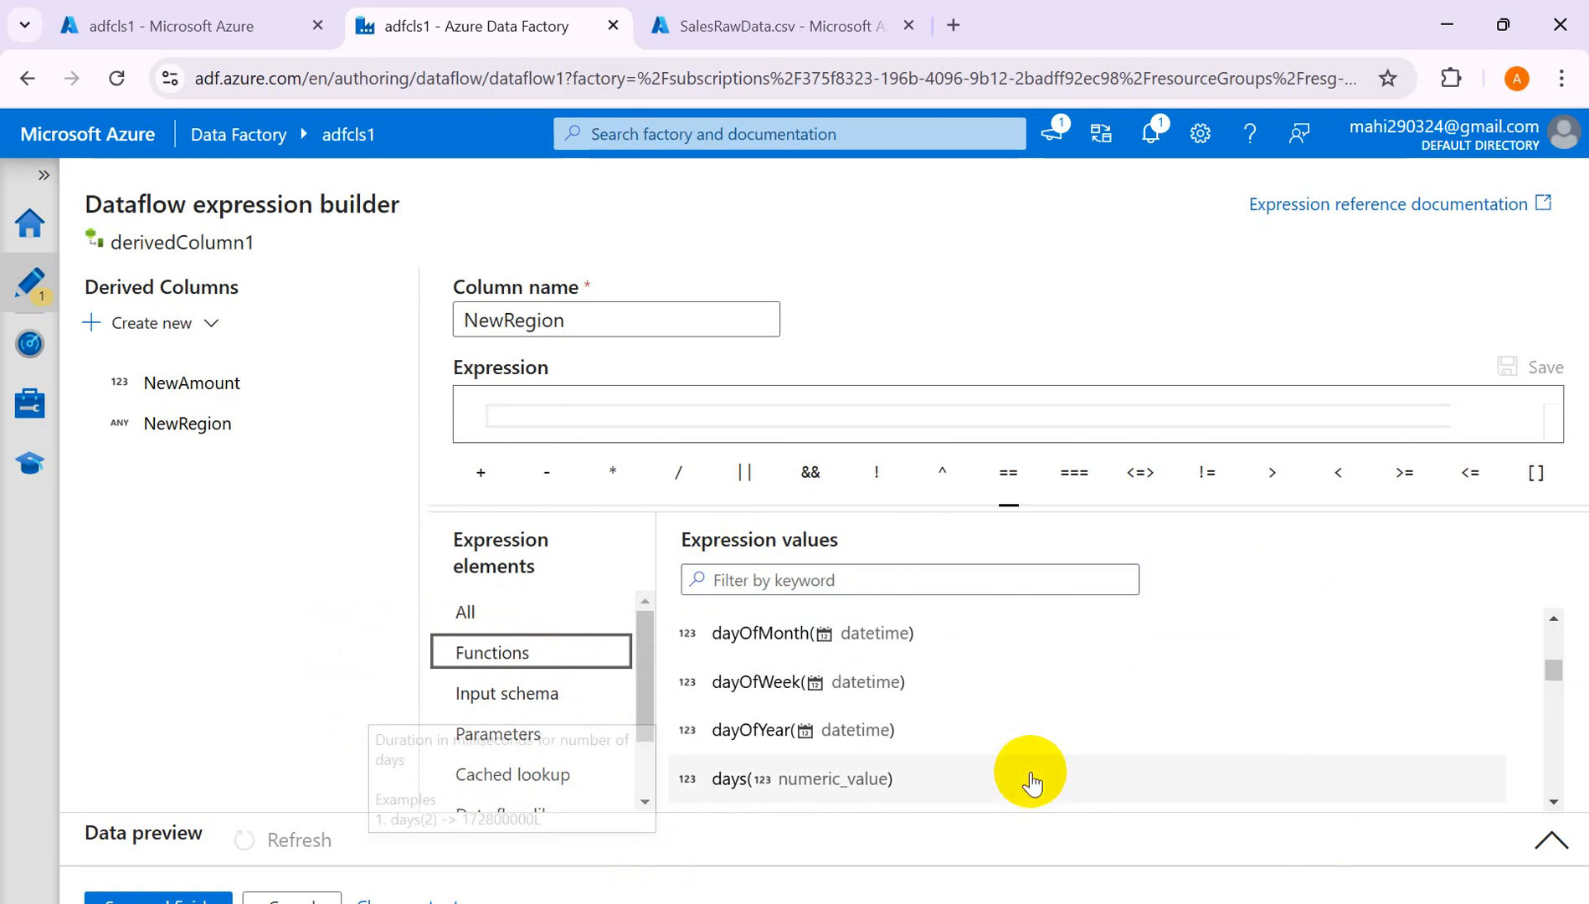
pyautogui.scroll(-3, 1031, 772)
pyautogui.click(831, 580)
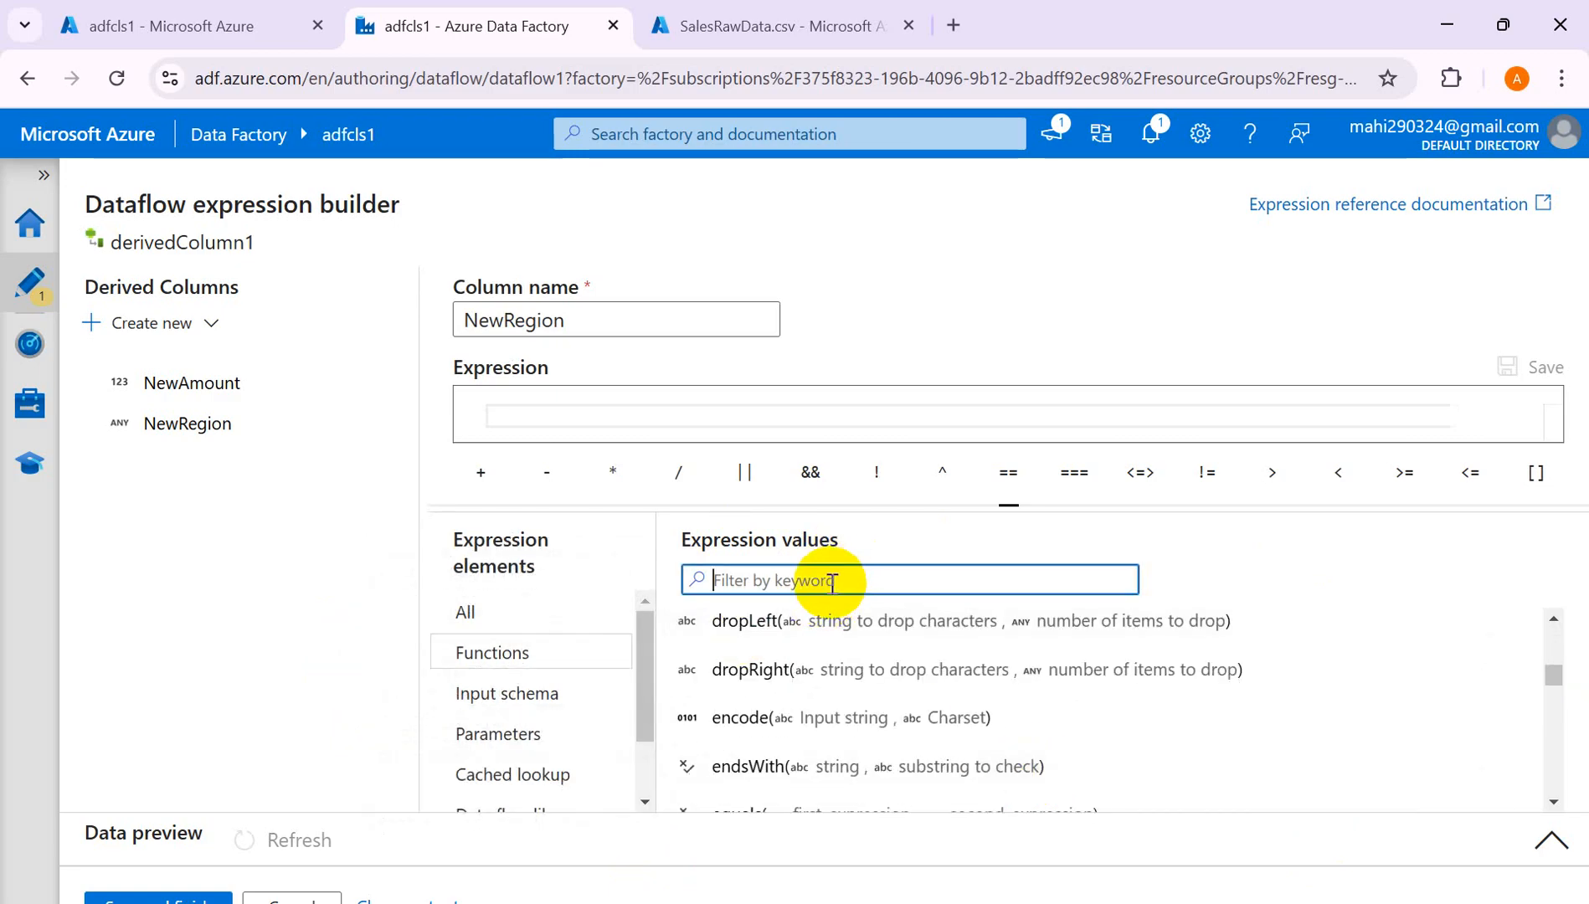
pyautogui.write('Up')
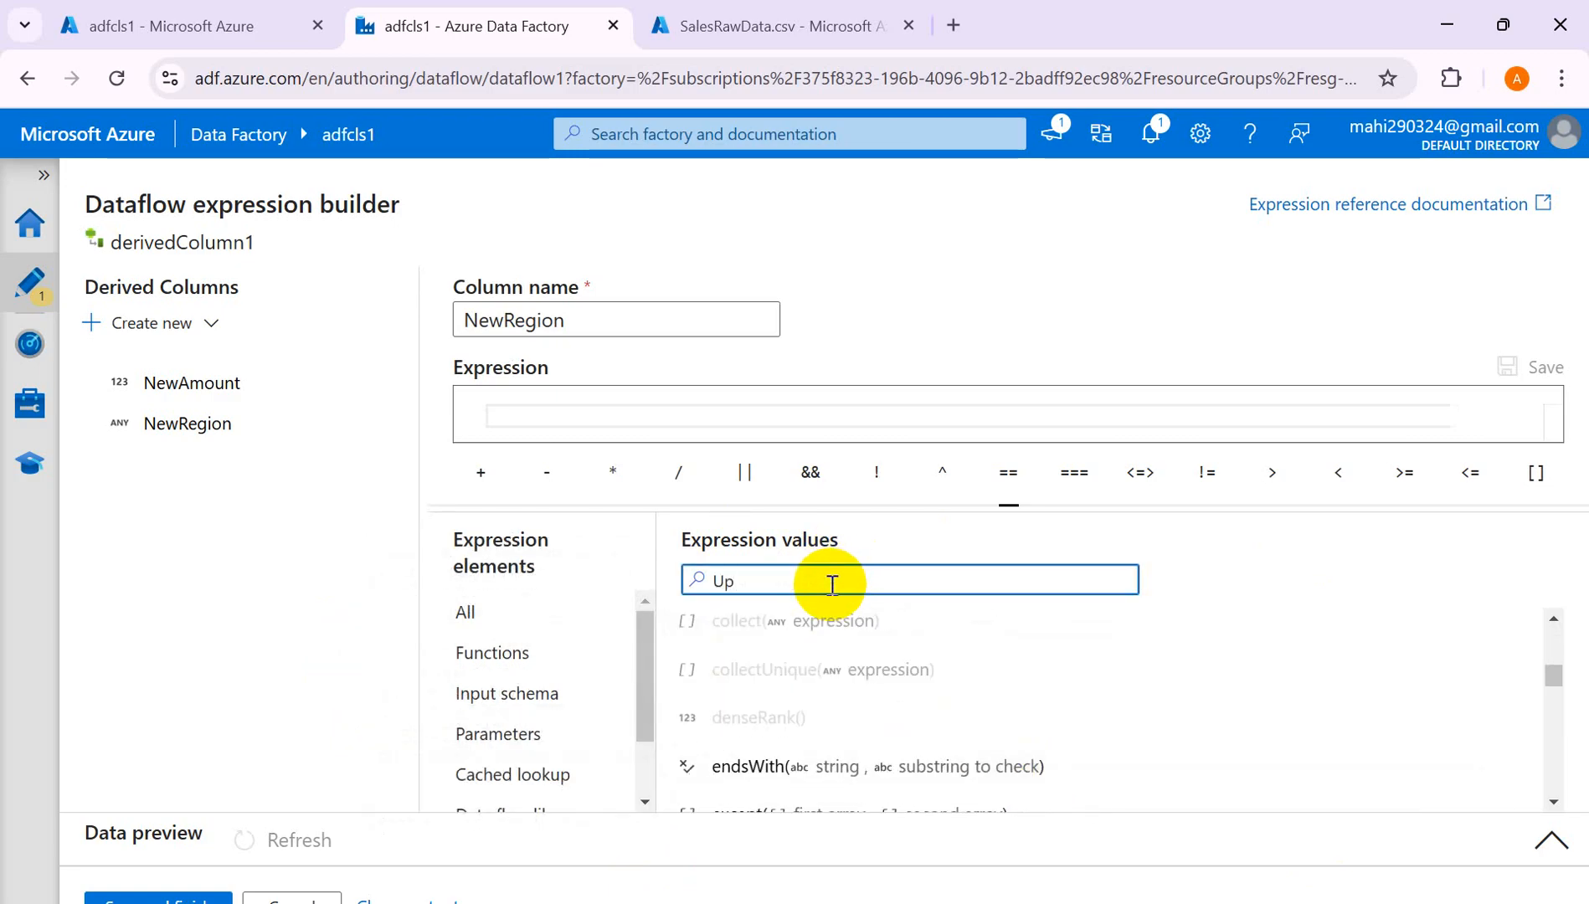
pyautogui.write('pe')
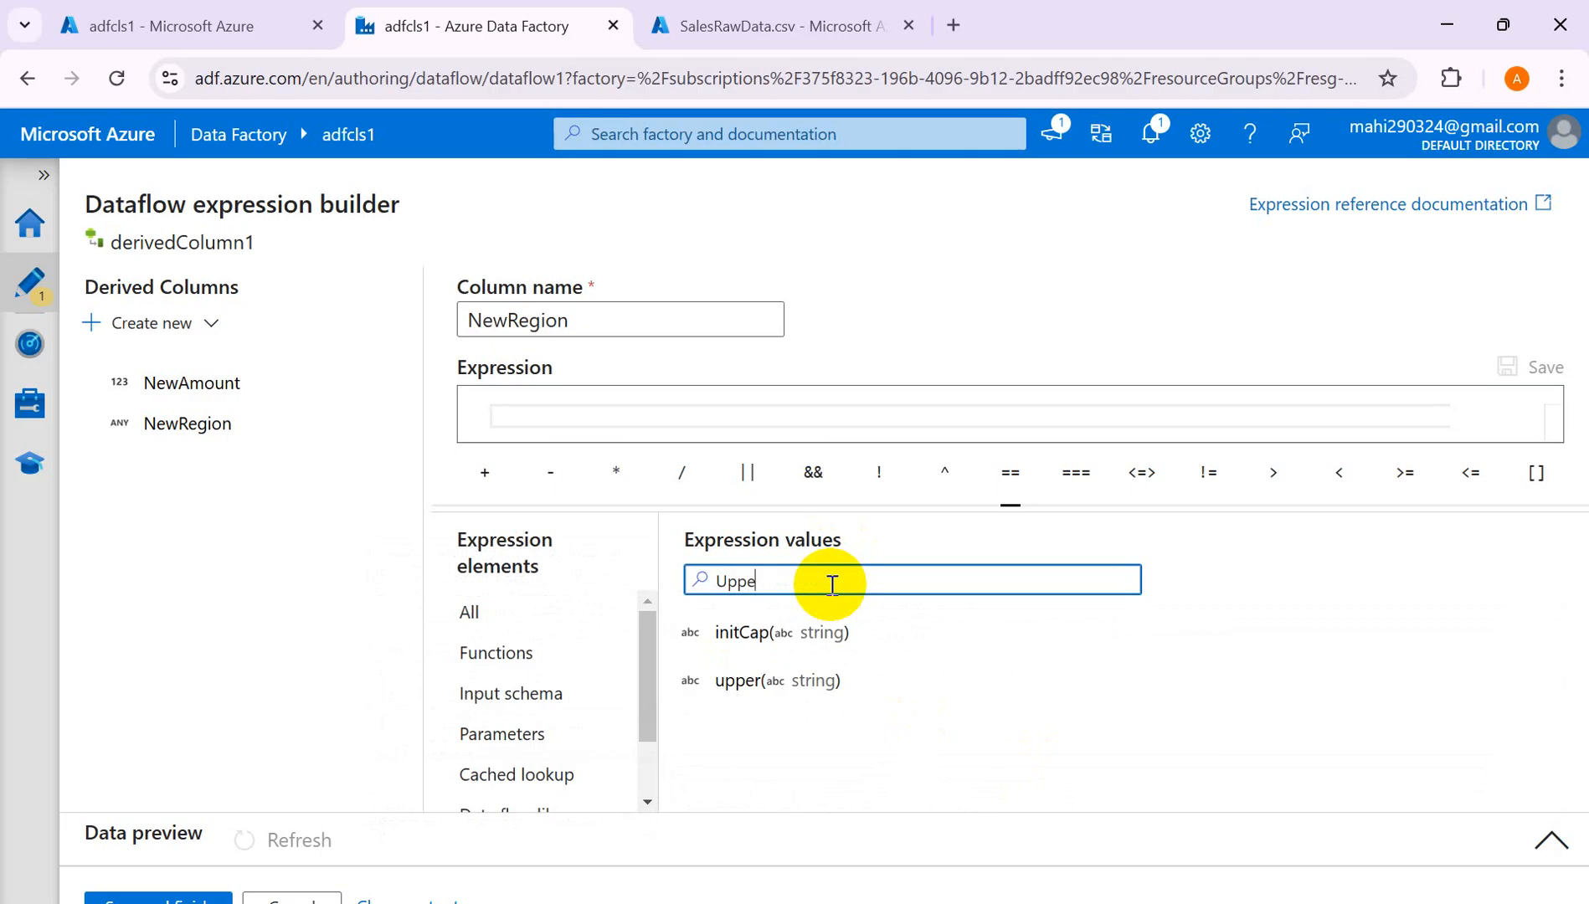
pyautogui.click(738, 681)
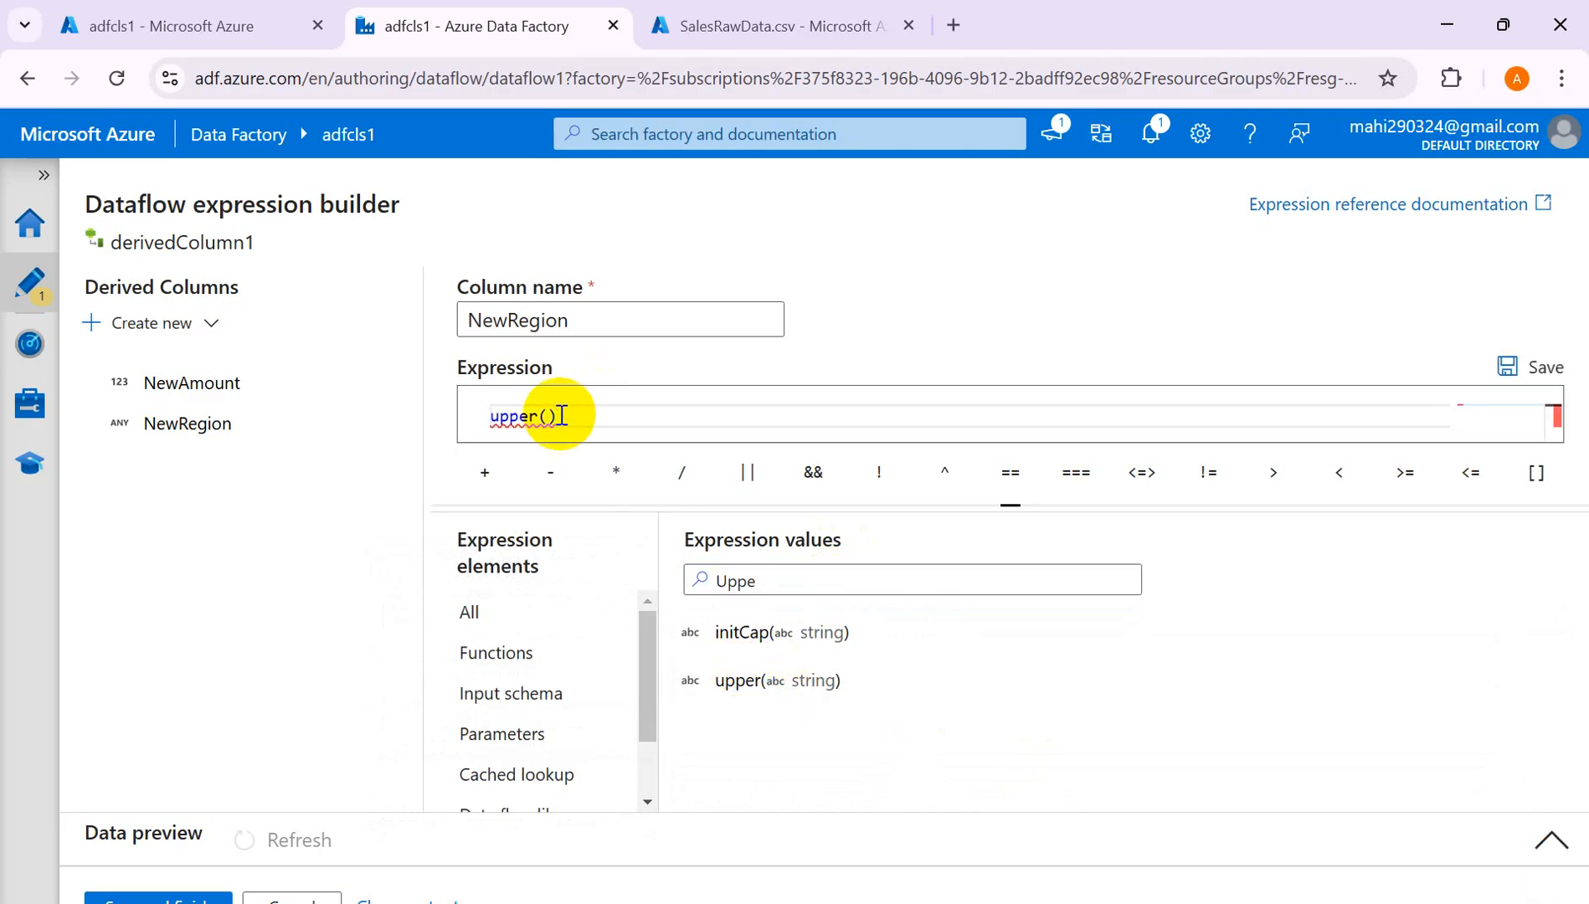
# Insert the Region column as the argument of upper() and save the expression as upper(Region).
pyautogui.doubleClick(775, 582)
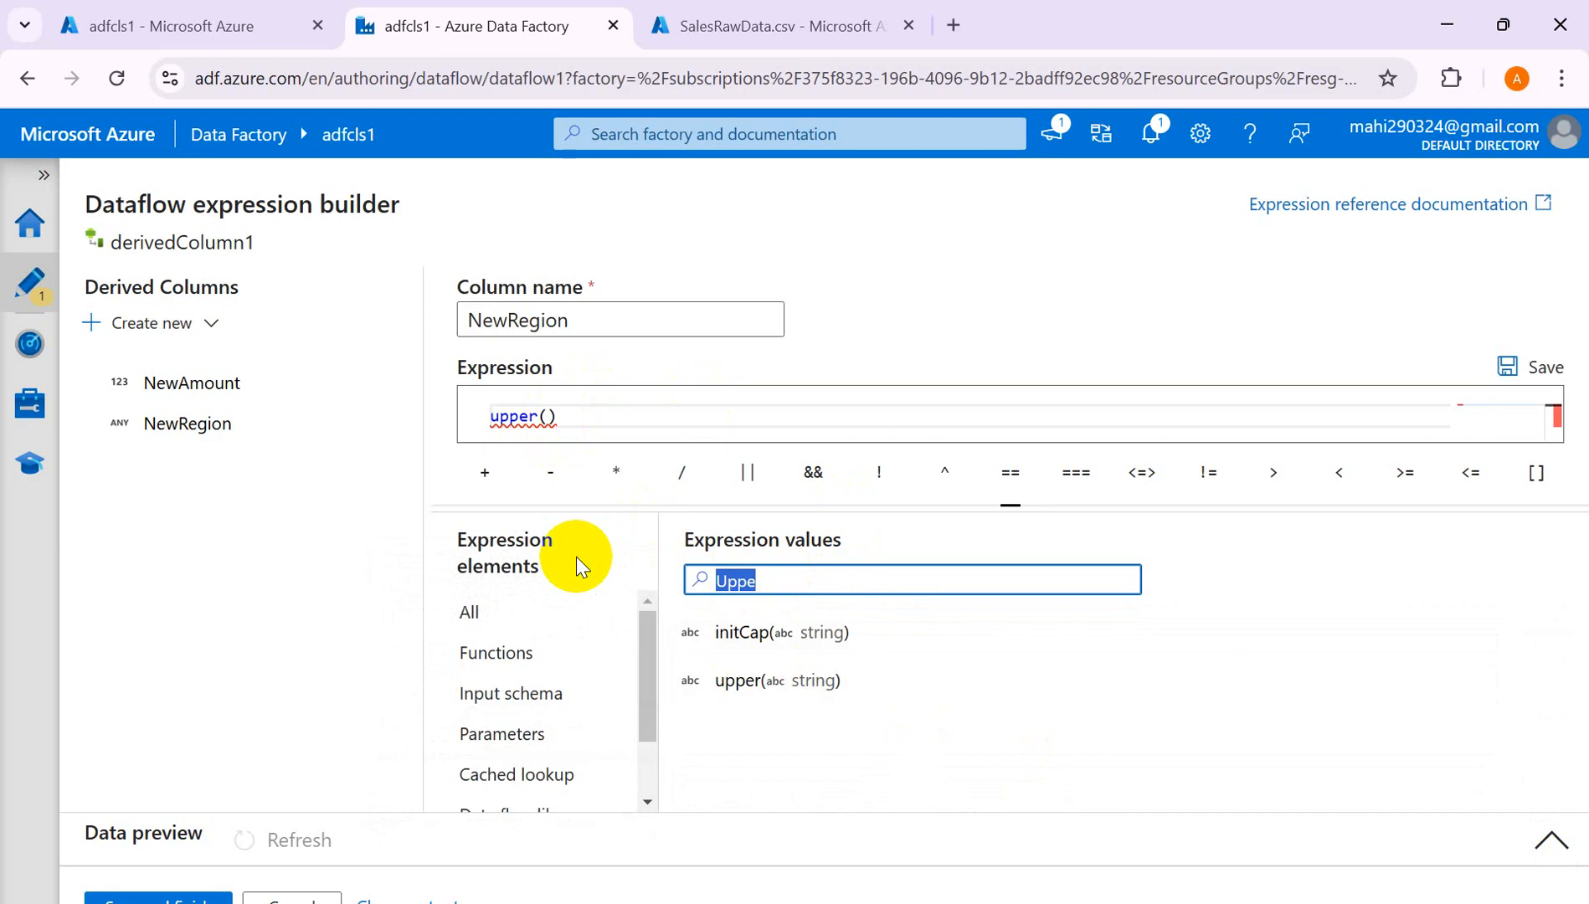
pyautogui.press('BackSpace')
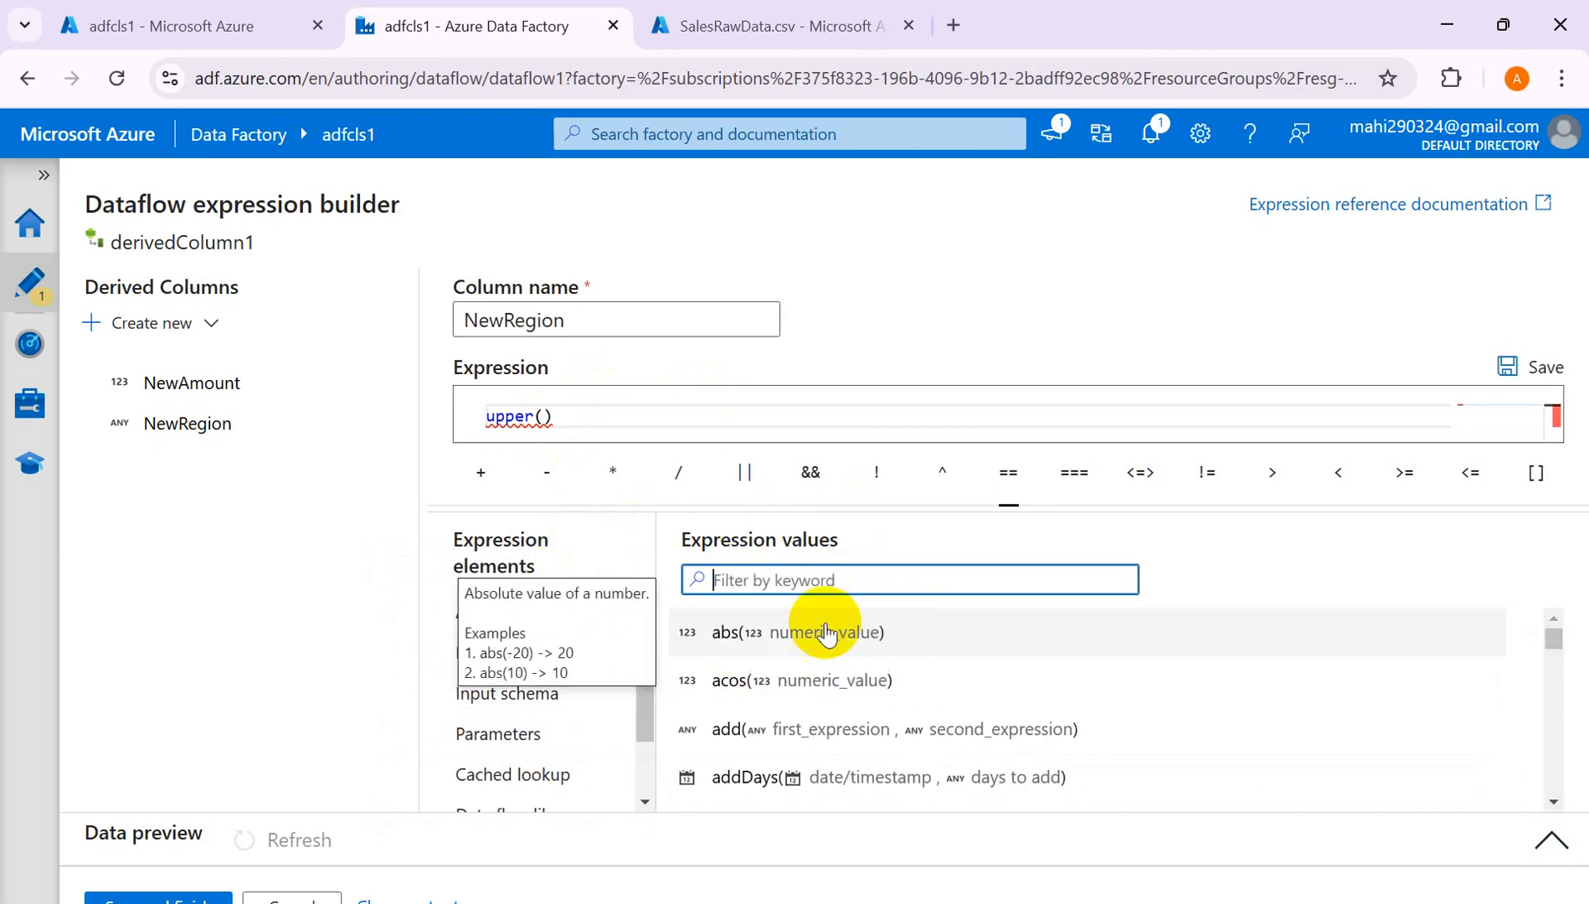
pyautogui.click(490, 612)
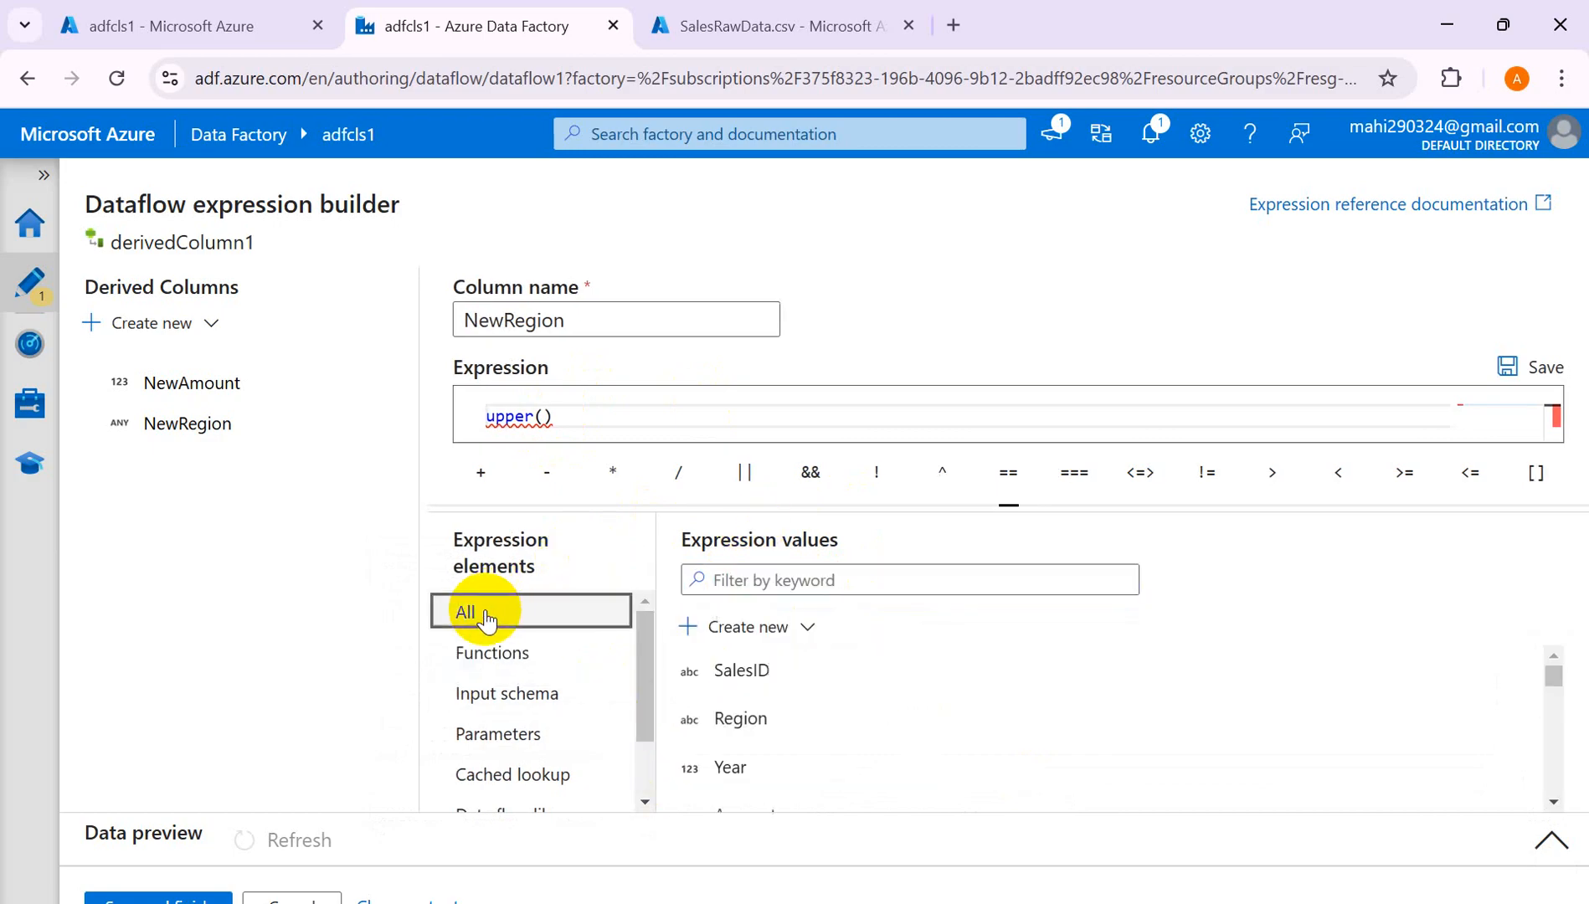
pyautogui.click(781, 734)
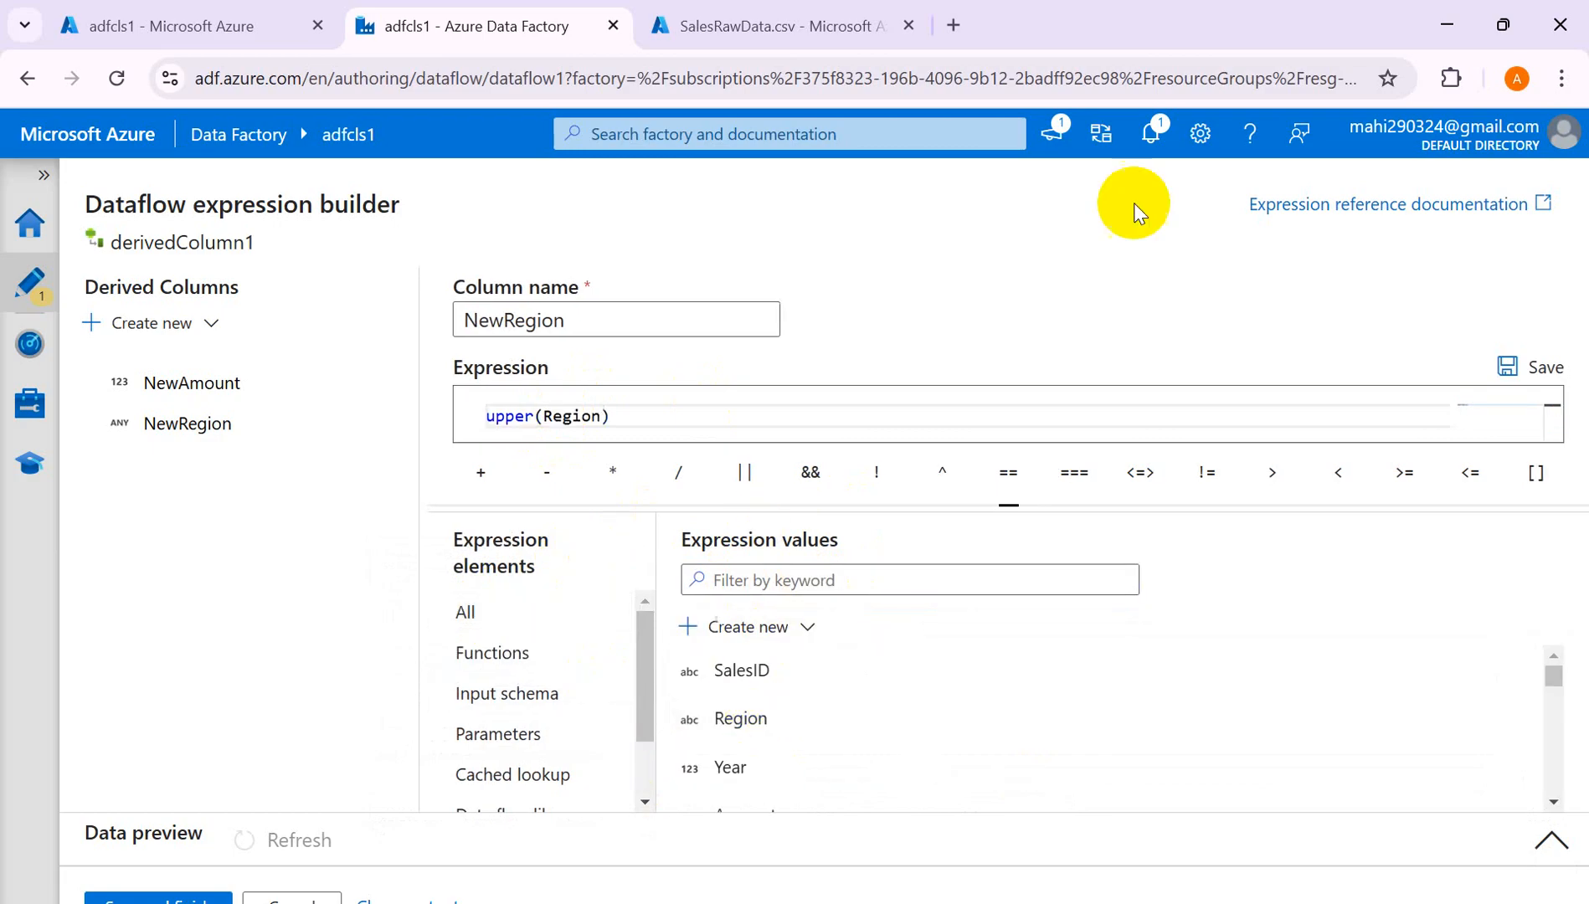
pyautogui.click(1514, 372)
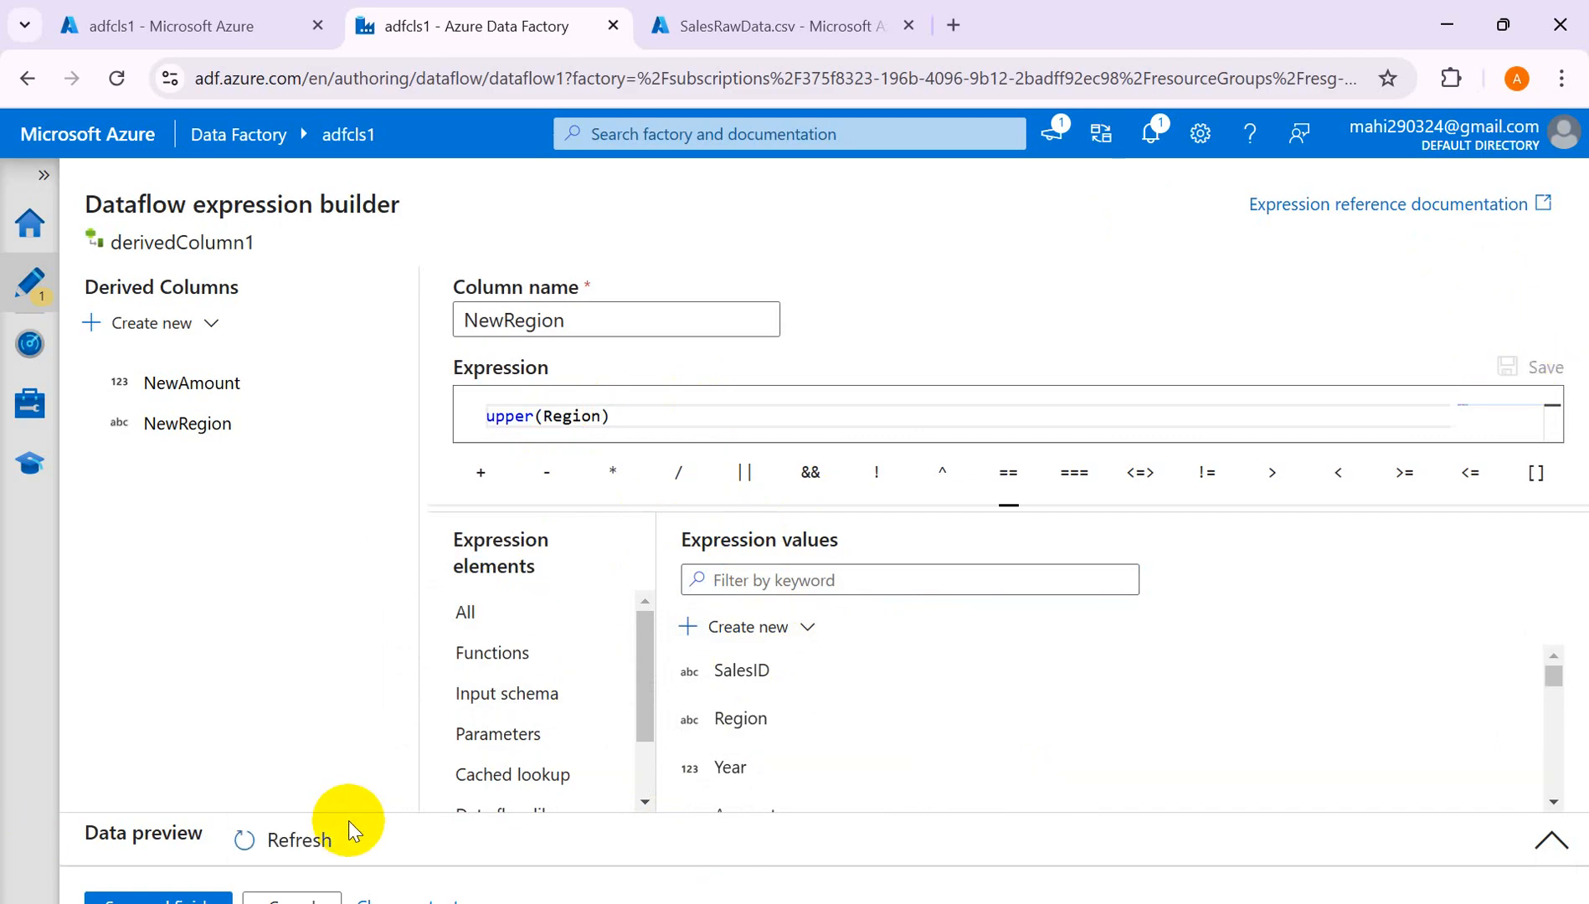
# Refresh the data preview of the NewRegion expression, then save and finish in the expression builder.
pyautogui.click(285, 840)
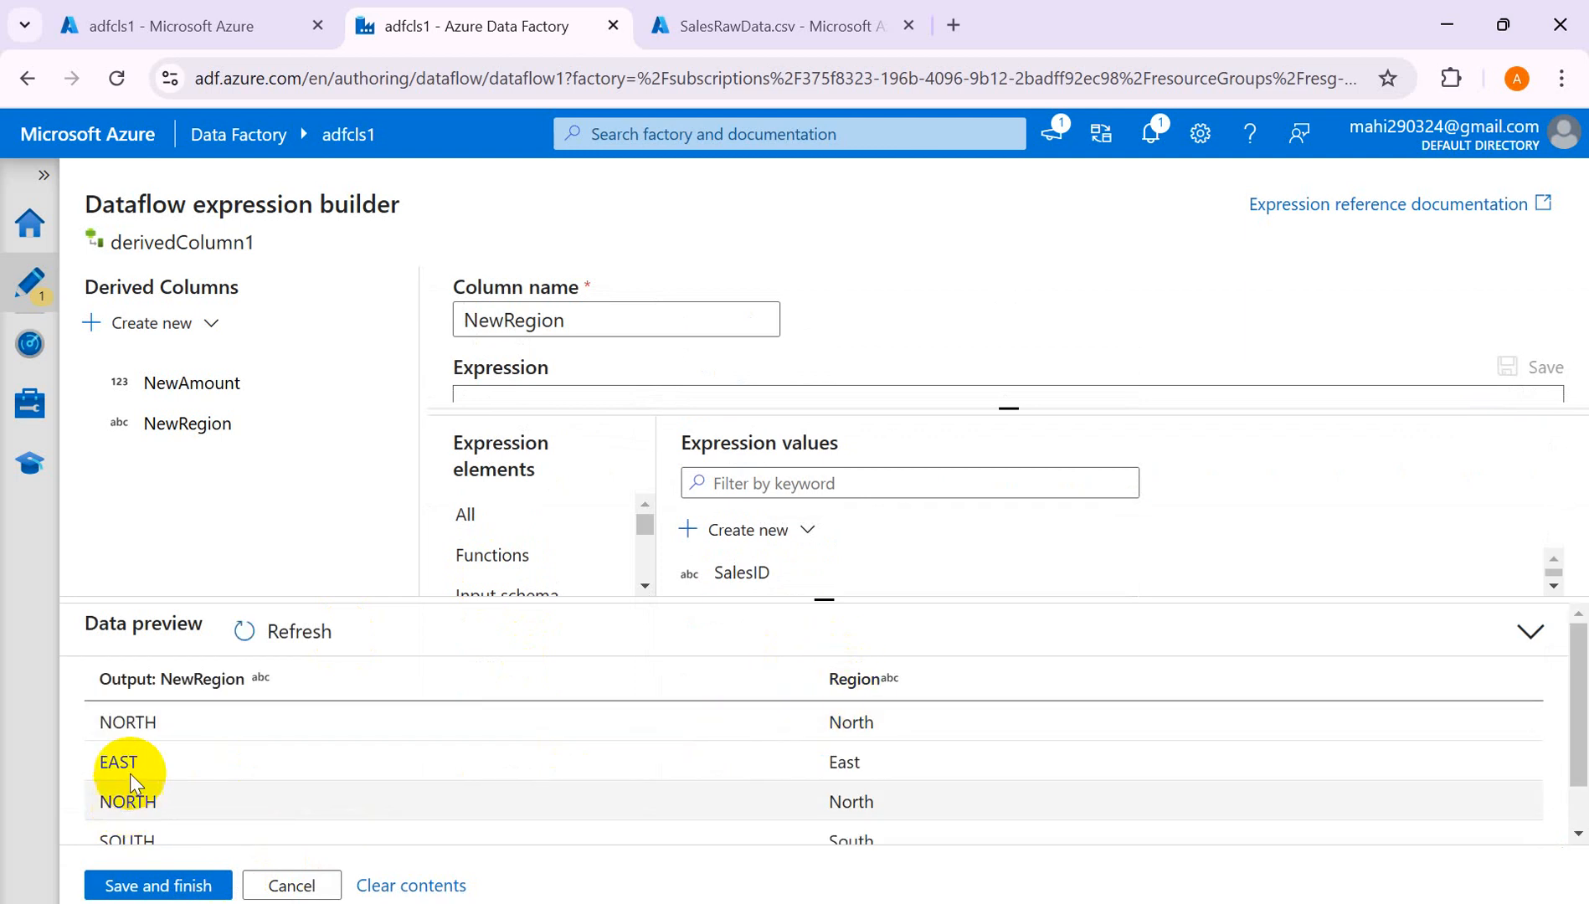
pyautogui.click(144, 885)
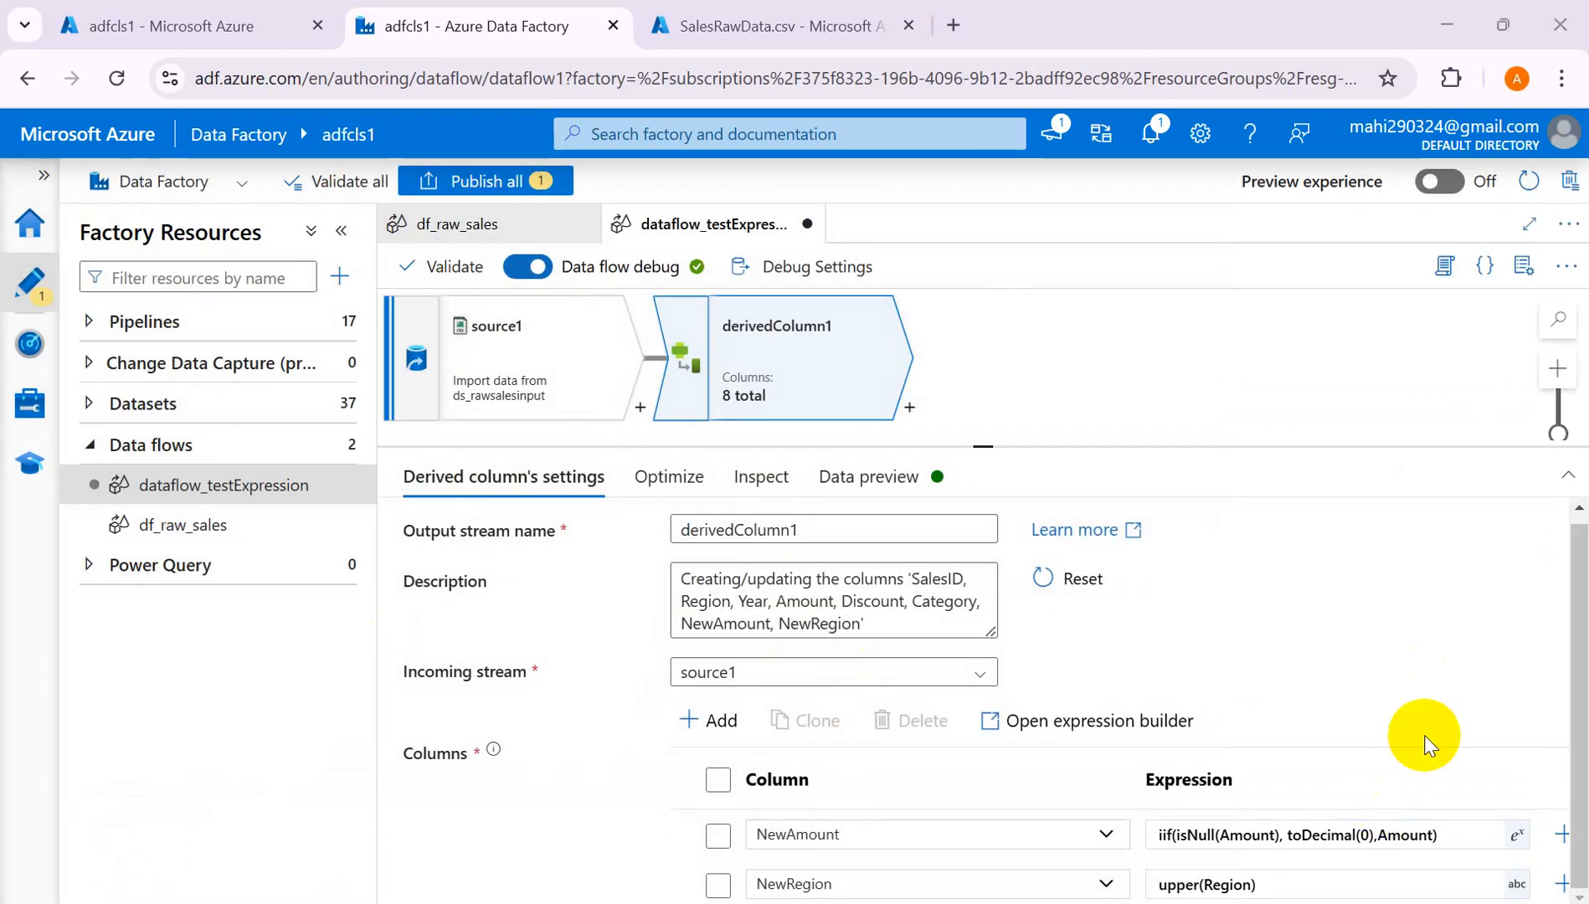
# Switch to the Word expressions document and highlight the toLower(column) entry under String Functions.
pyautogui.hotkey('alt', 'Tab')
pyautogui.hotkey('alt', 'Tab')
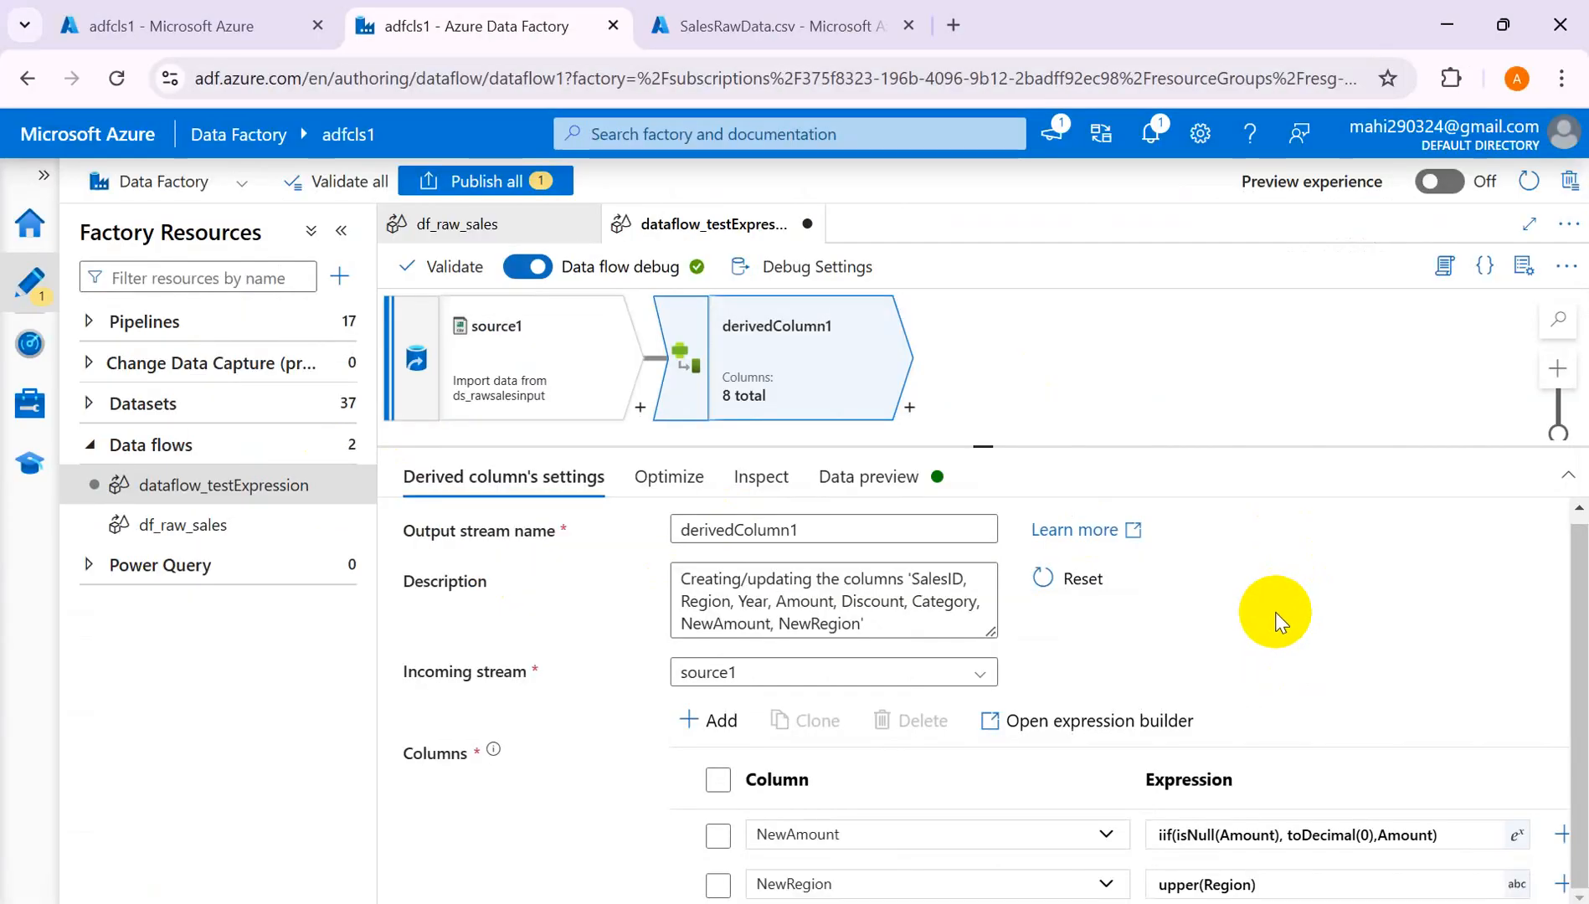
pyautogui.hotkey('alt', 'Tab')
pyautogui.press('Tab')
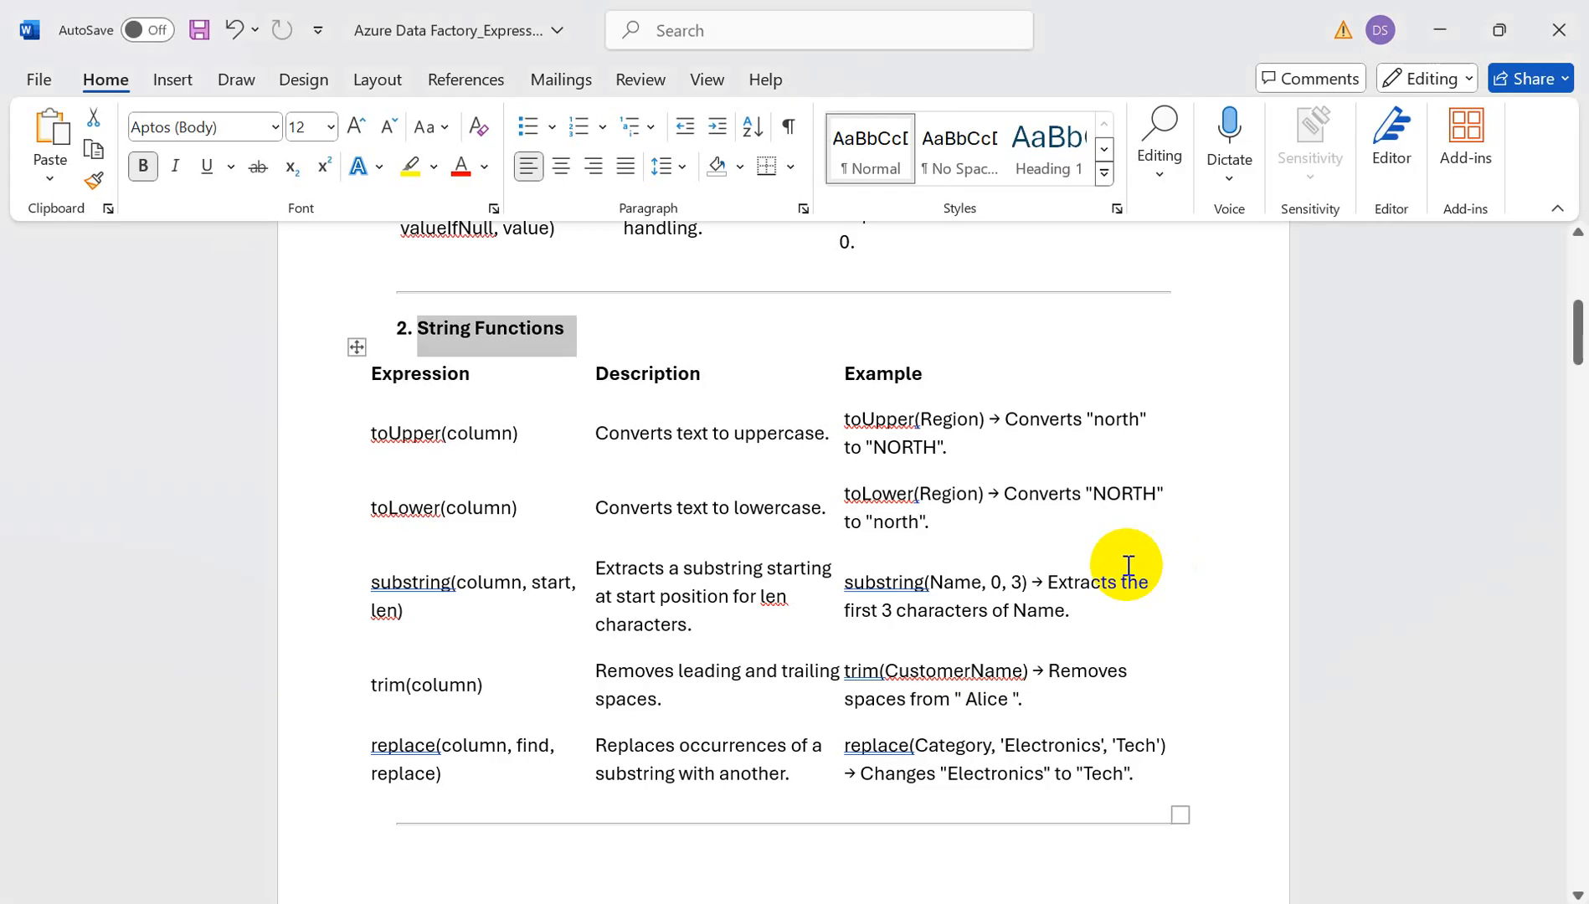
pyautogui.click(510, 508)
pyautogui.moveTo(509, 508); pyautogui.dragTo(374, 508)
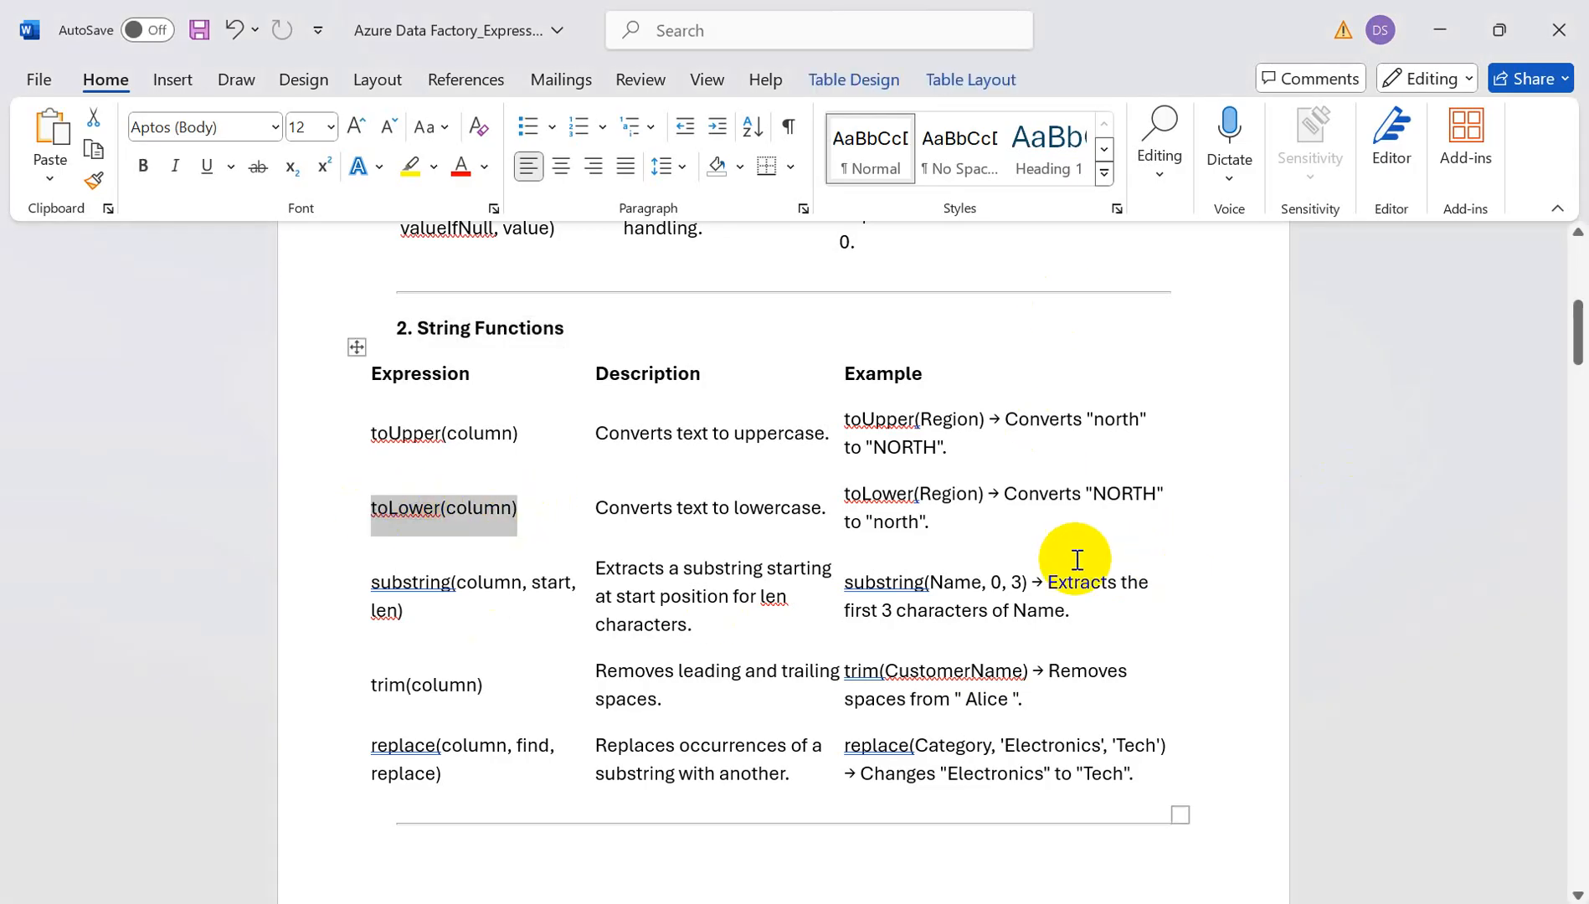
# Switch back to Azure Data Factory and rename the NewRegion derived column to Region(UpperCase).
pyautogui.hotkey('alt', 'Tab')
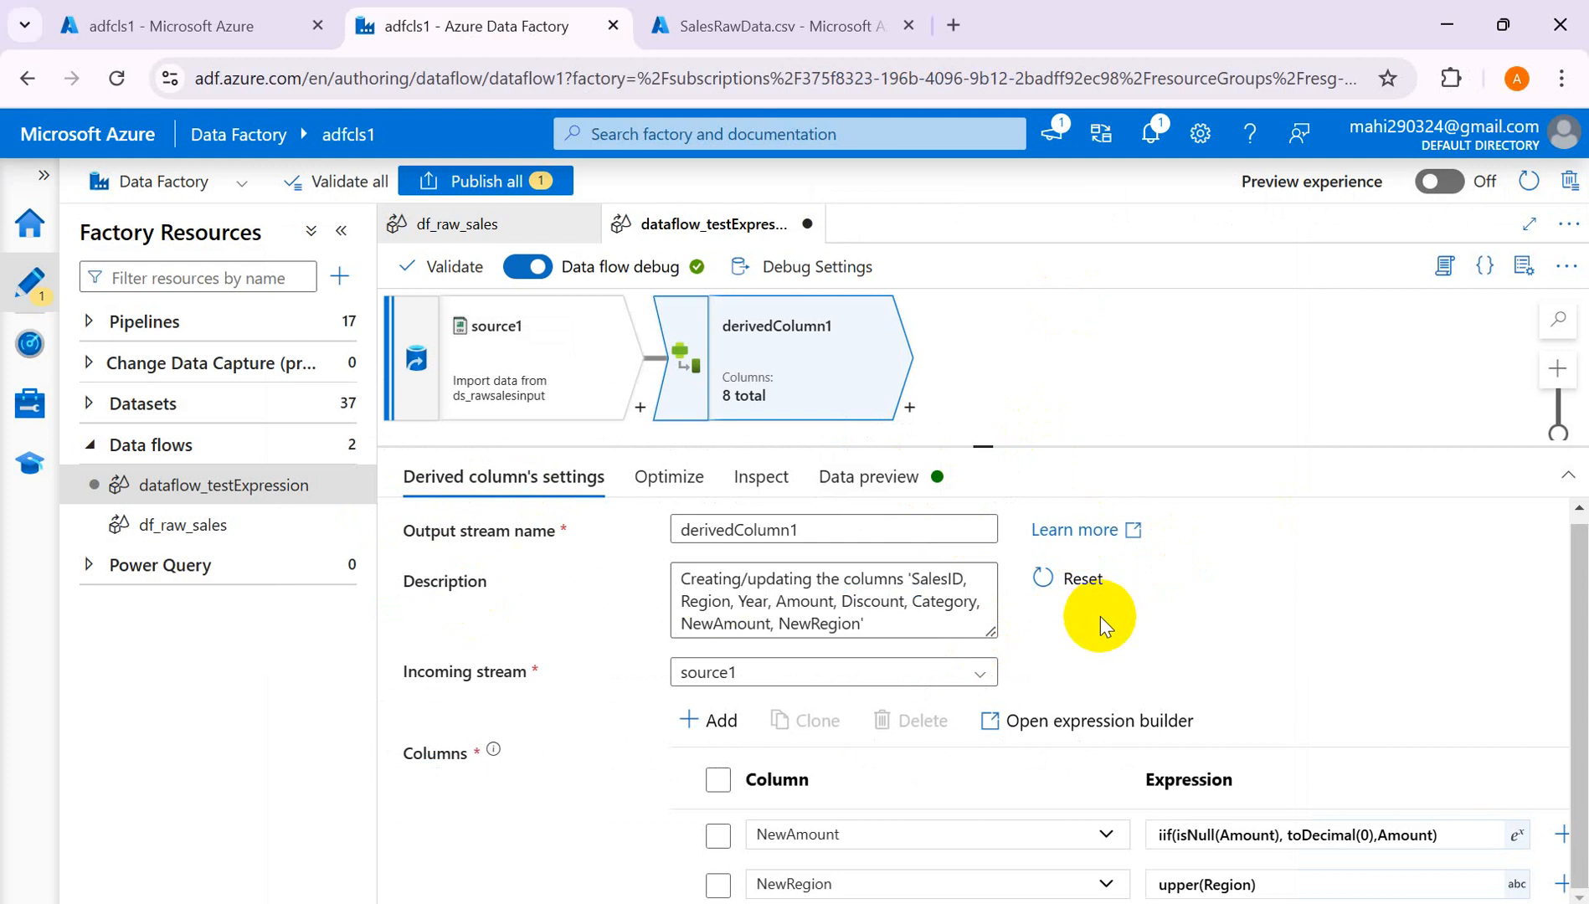
pyautogui.click(783, 884)
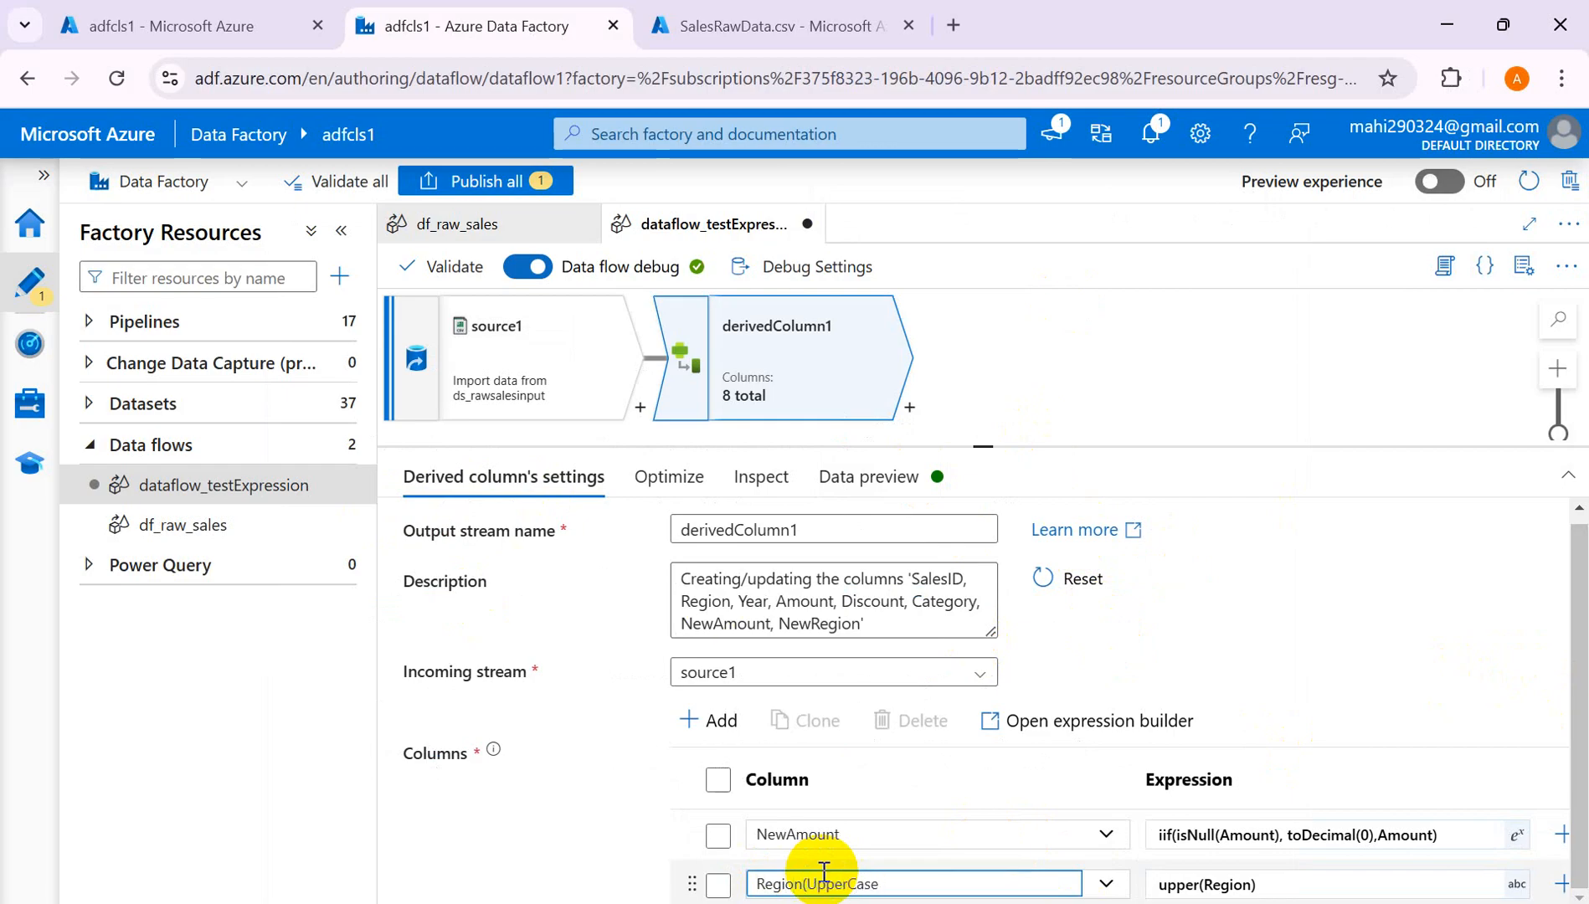
# Add another derived column named Category(LowerCase).
pyautogui.click(710, 721)
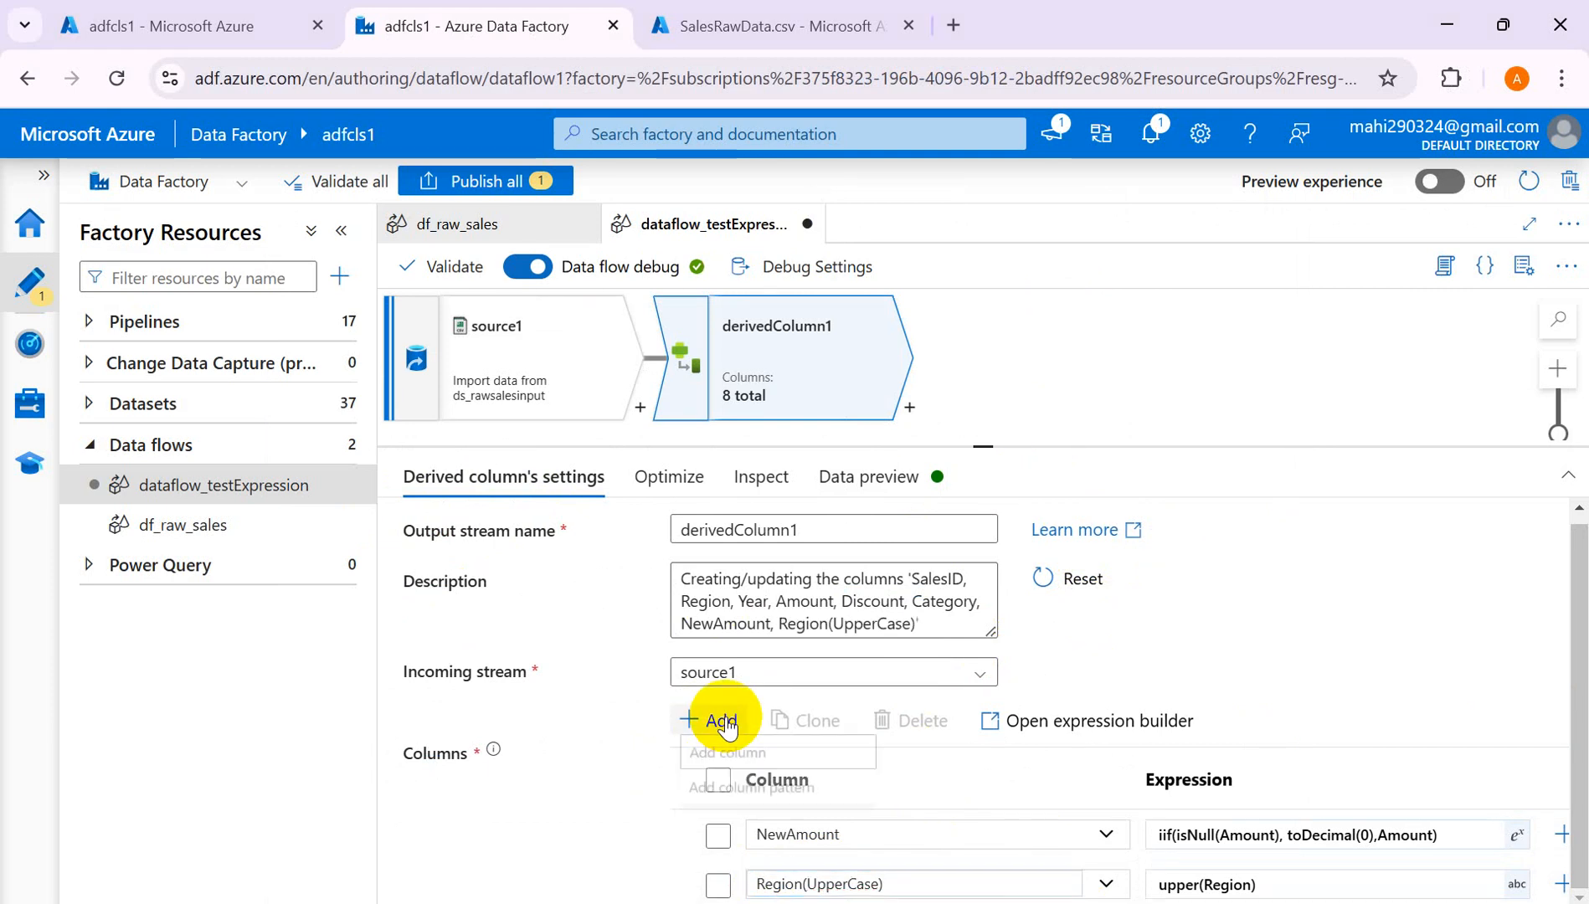
pyautogui.click(724, 757)
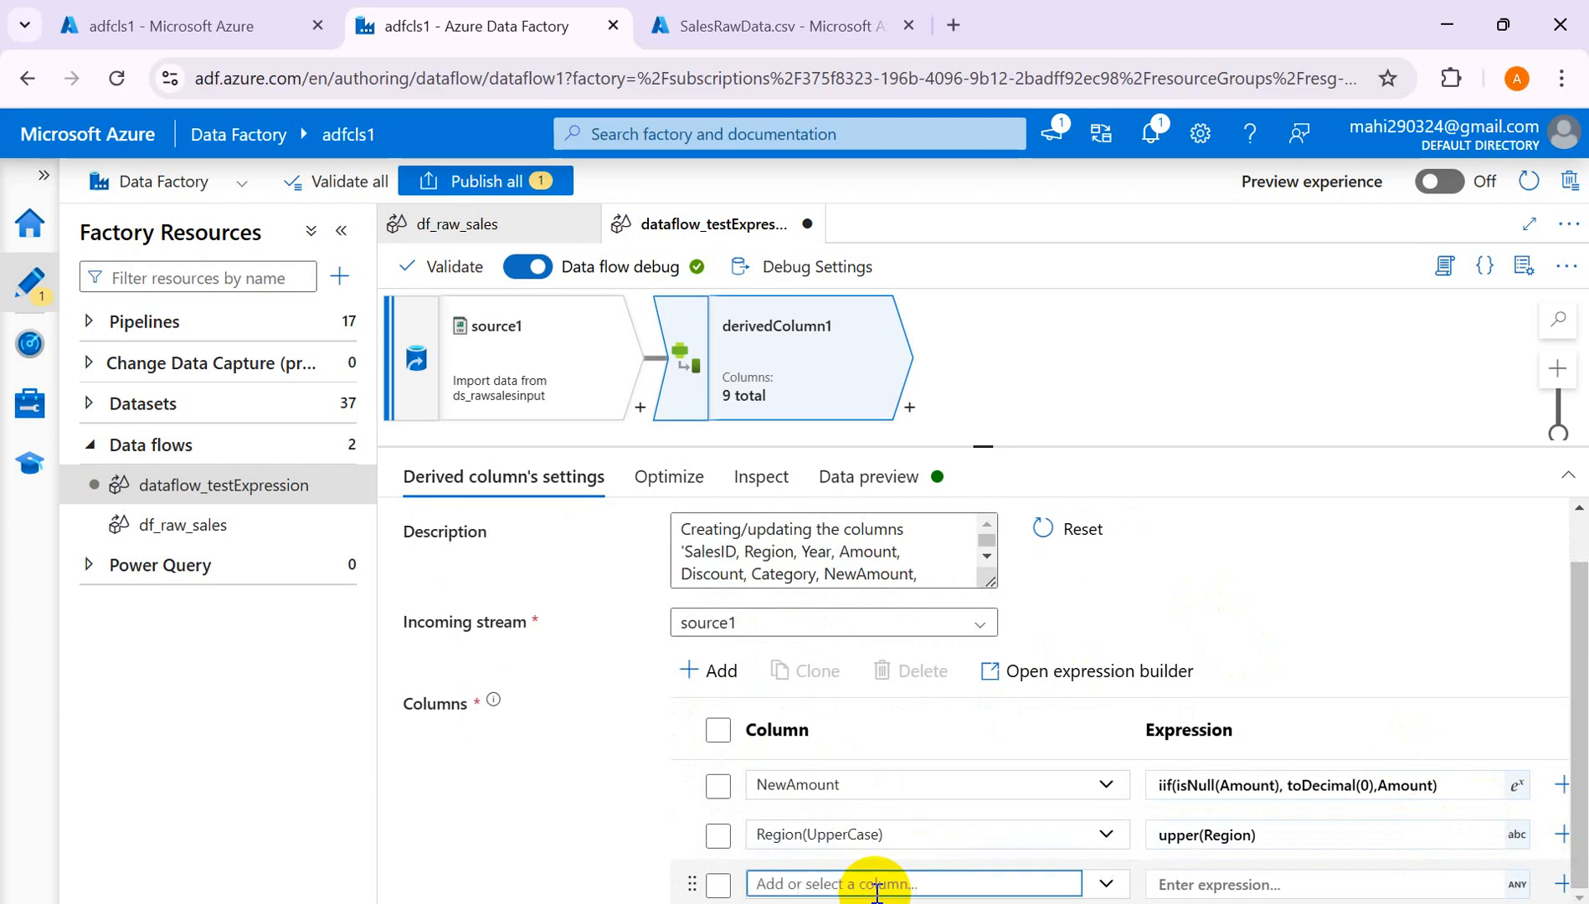
pyautogui.click(876, 884)
pyautogui.write('Category(LowerCase')
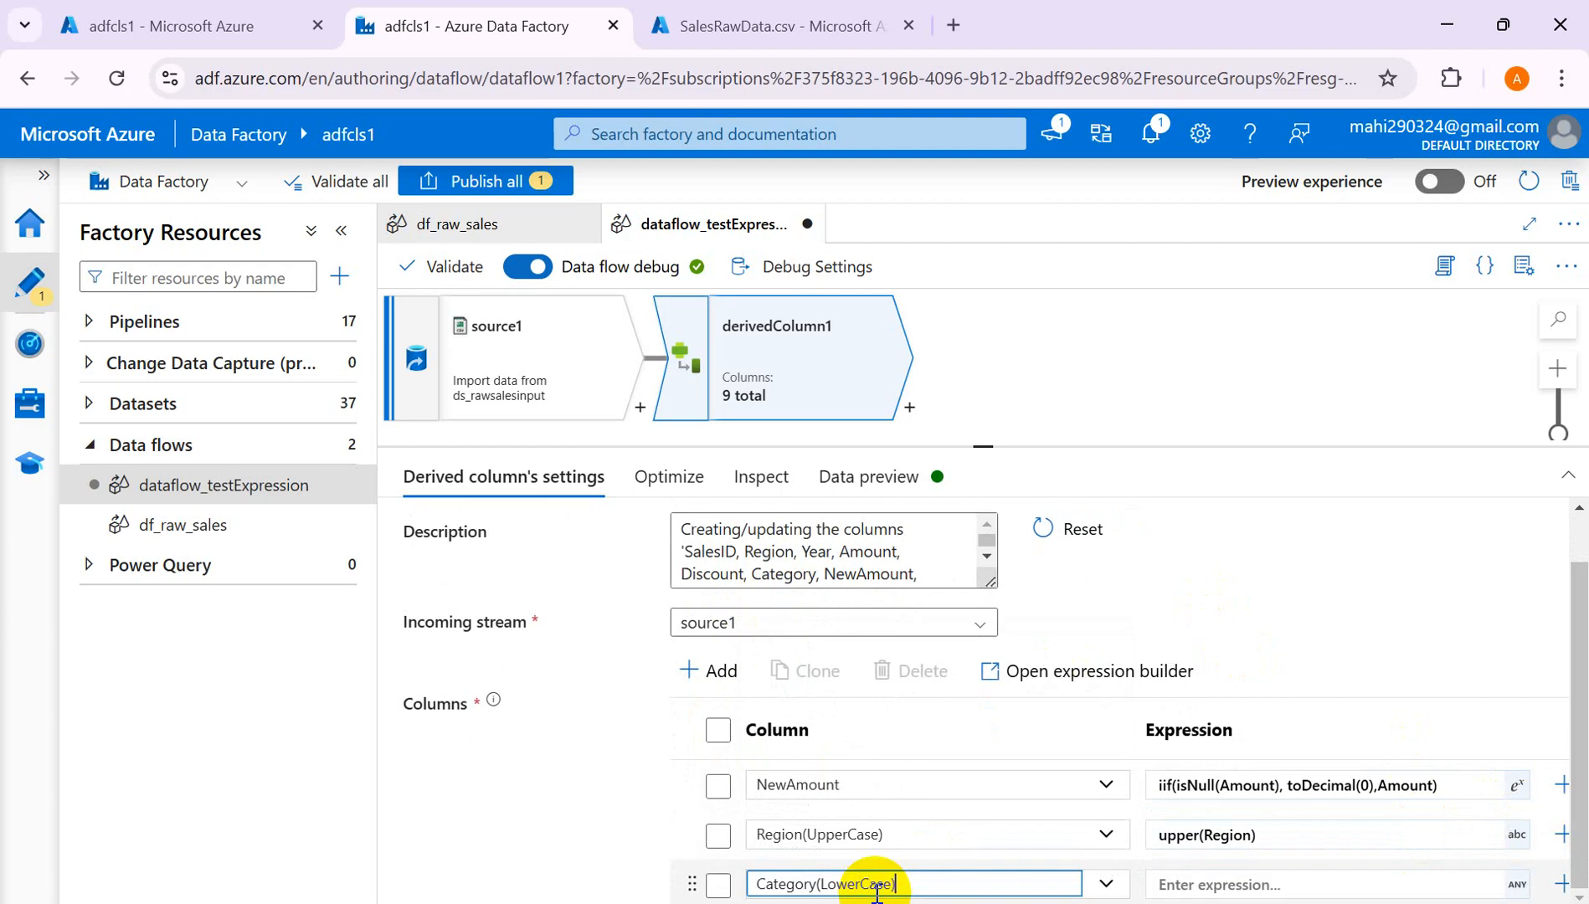
# Open the expression builder for the Category(LowerCase) column.
pyautogui.click(1187, 886)
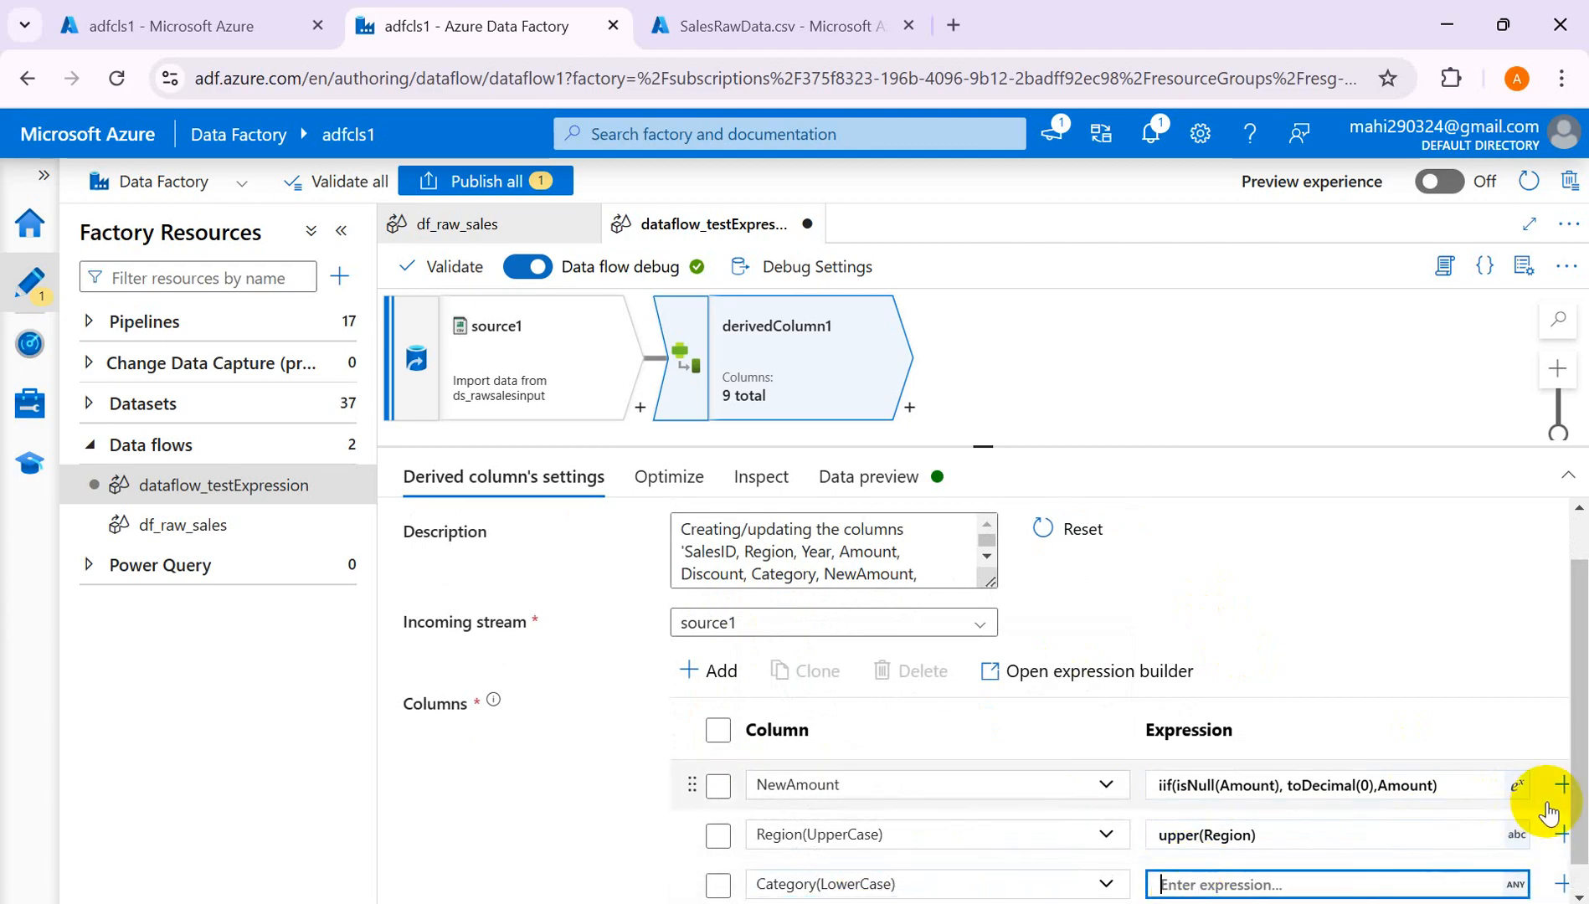
pyautogui.moveTo(1586, 810); pyautogui.dragTo(1583, 846)
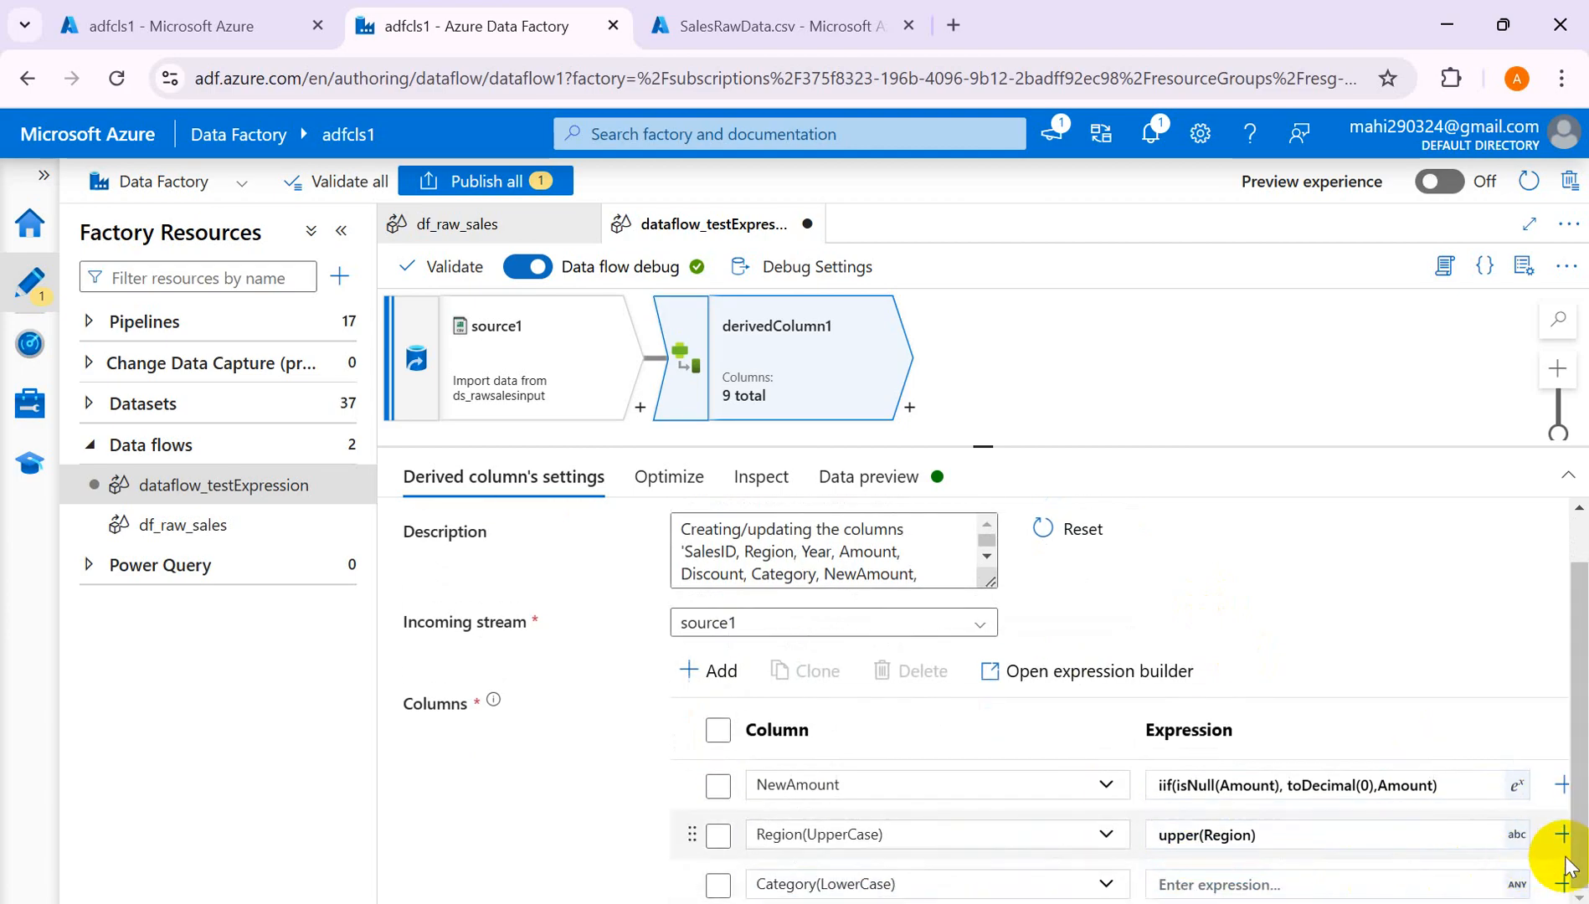
pyautogui.click(1325, 886)
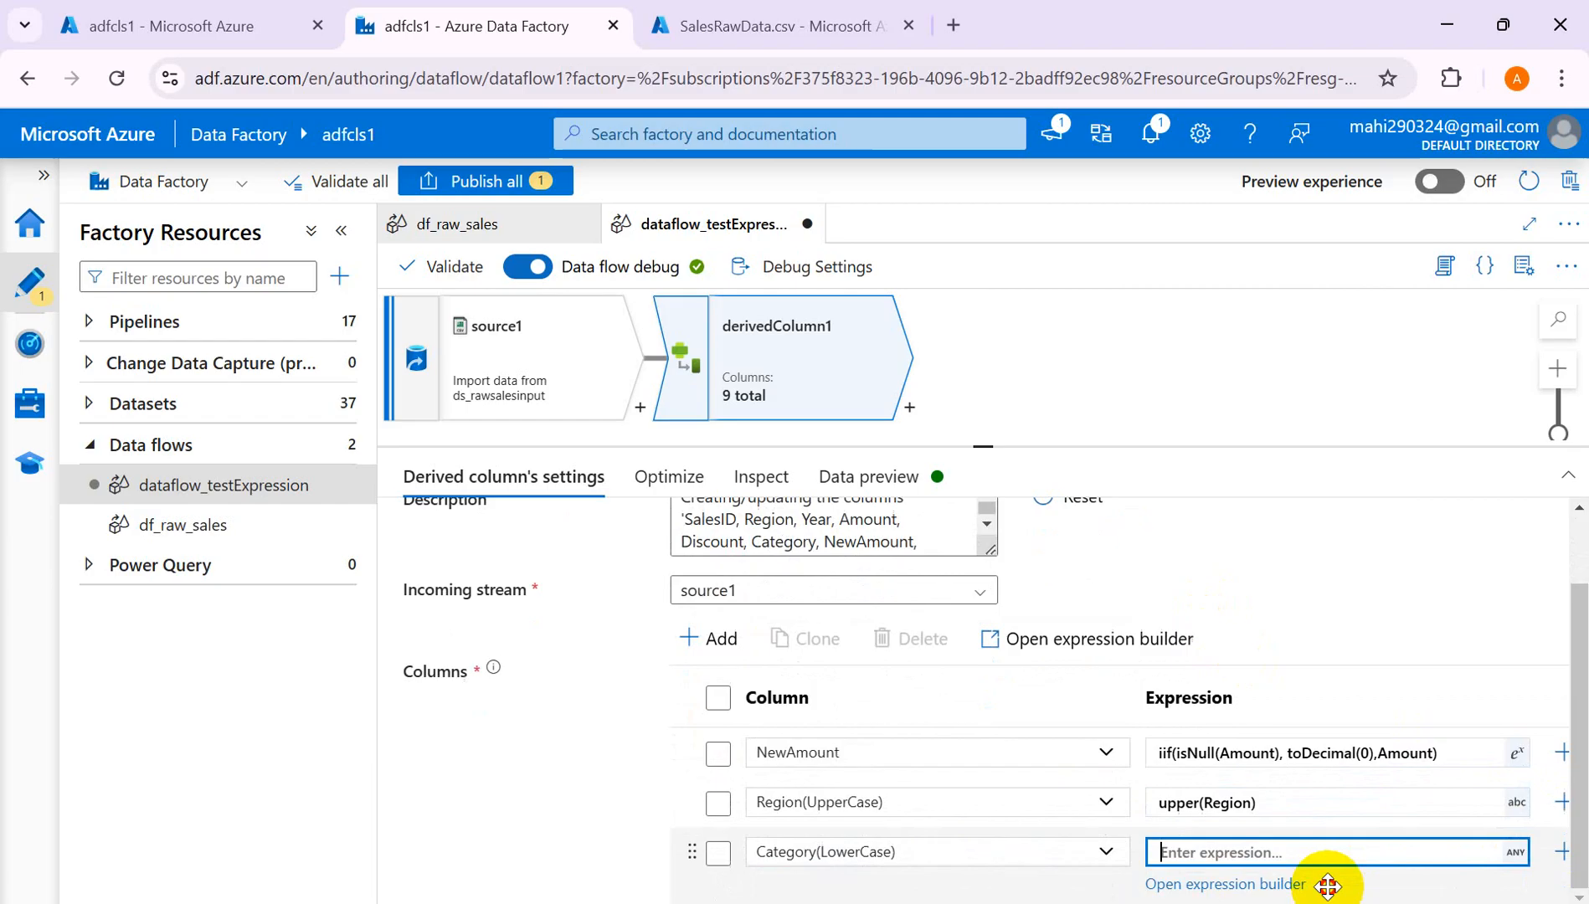
pyautogui.click(1253, 886)
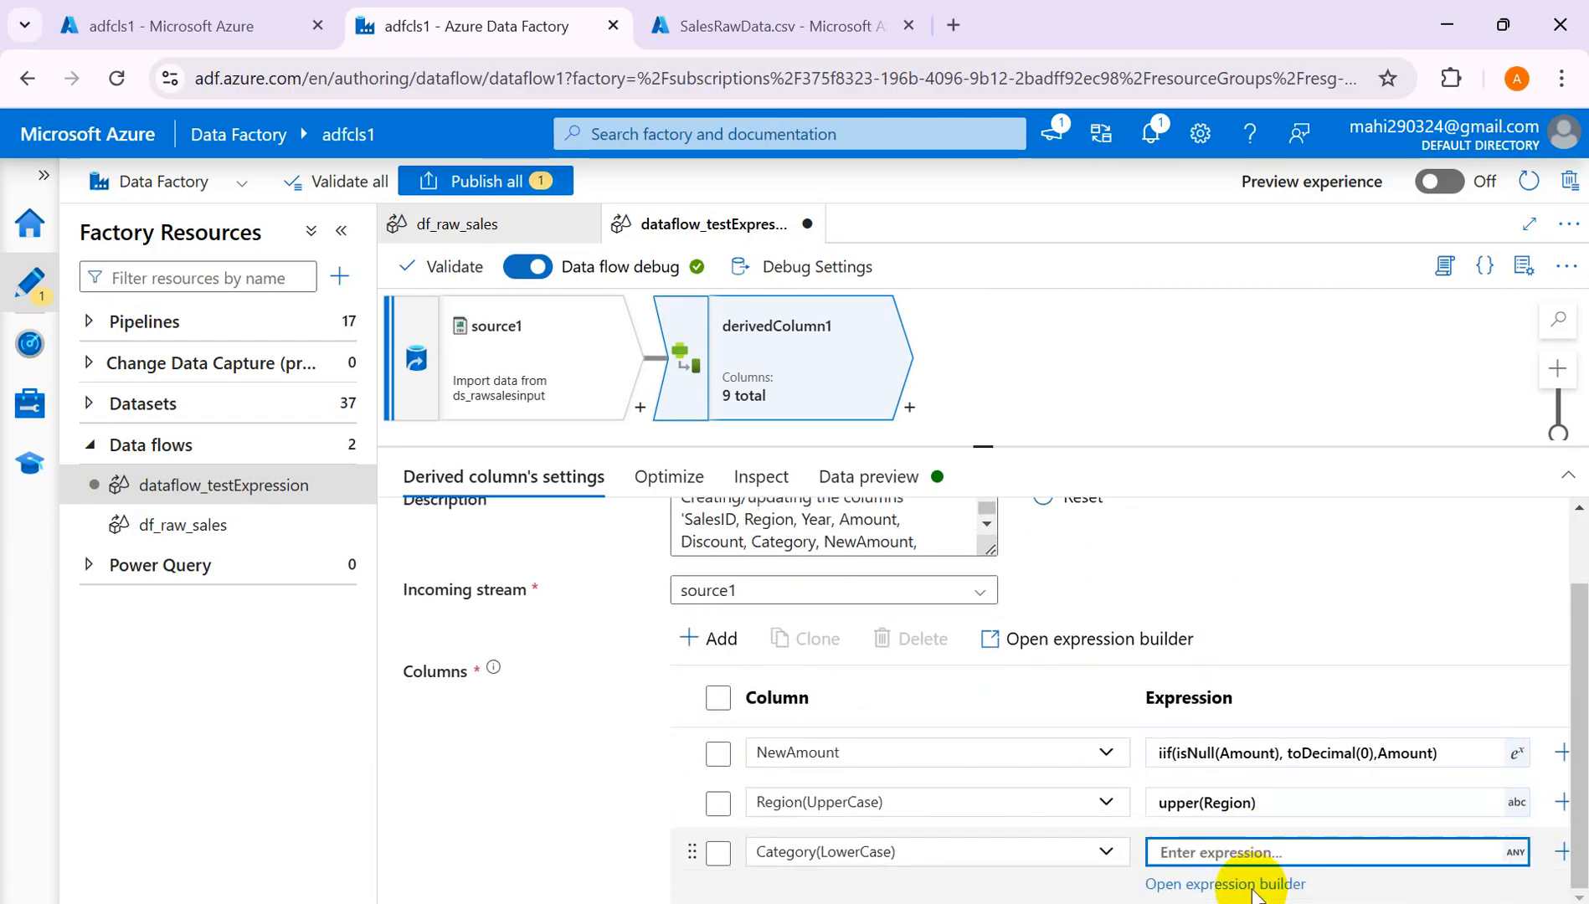
pyautogui.click(1253, 886)
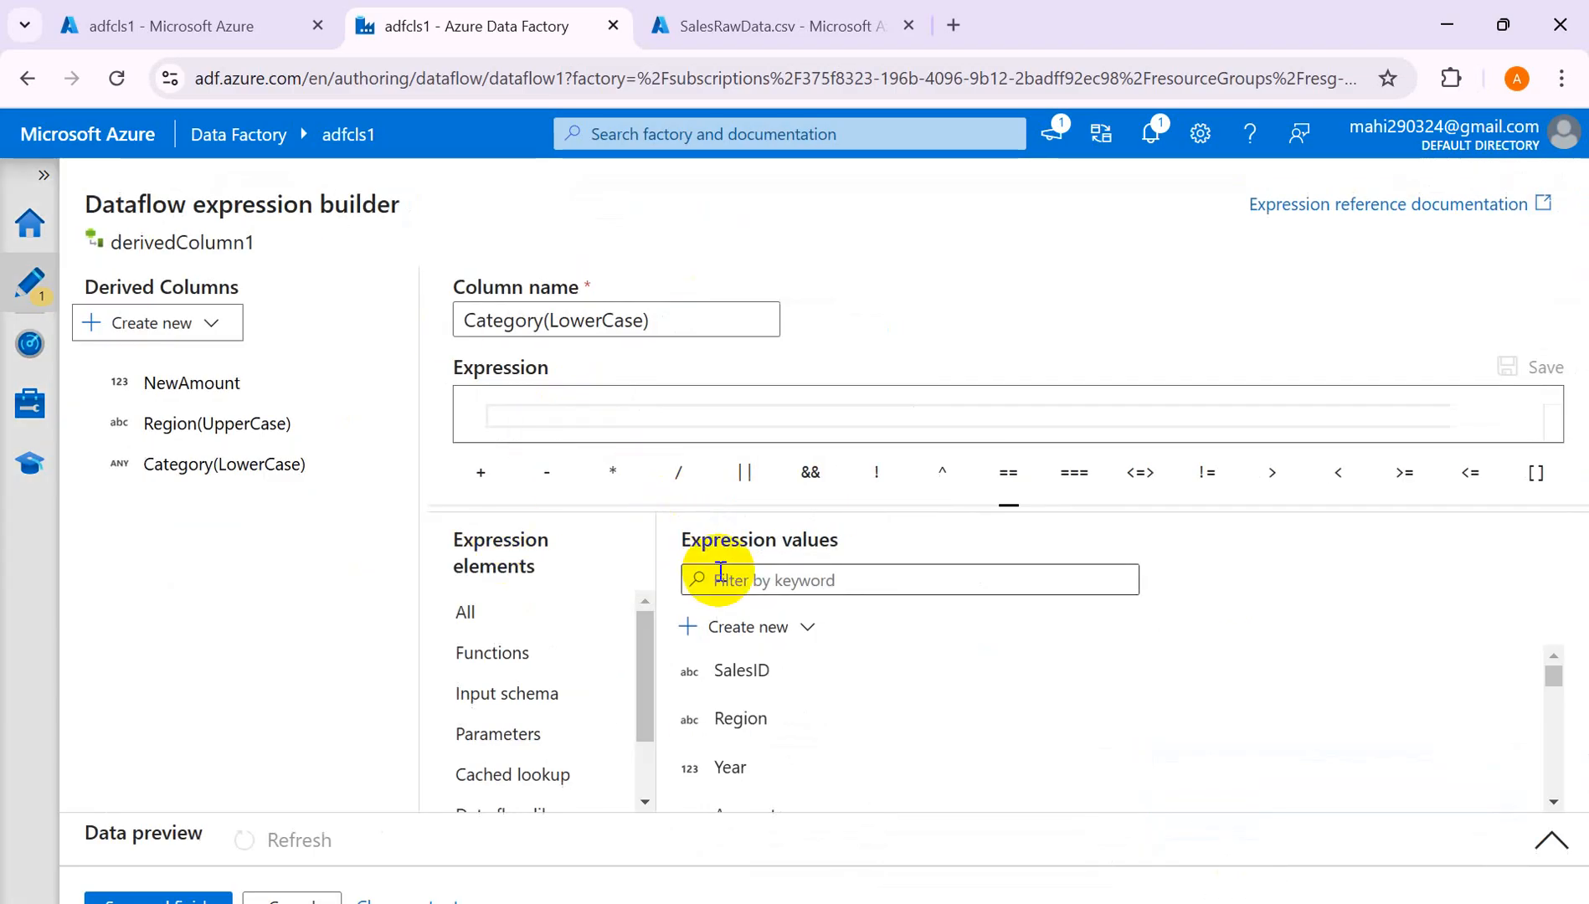
# Filter the functions by lowe and insert the lower() function into the Category(LowerCase) expression.
pyautogui.click(482, 660)
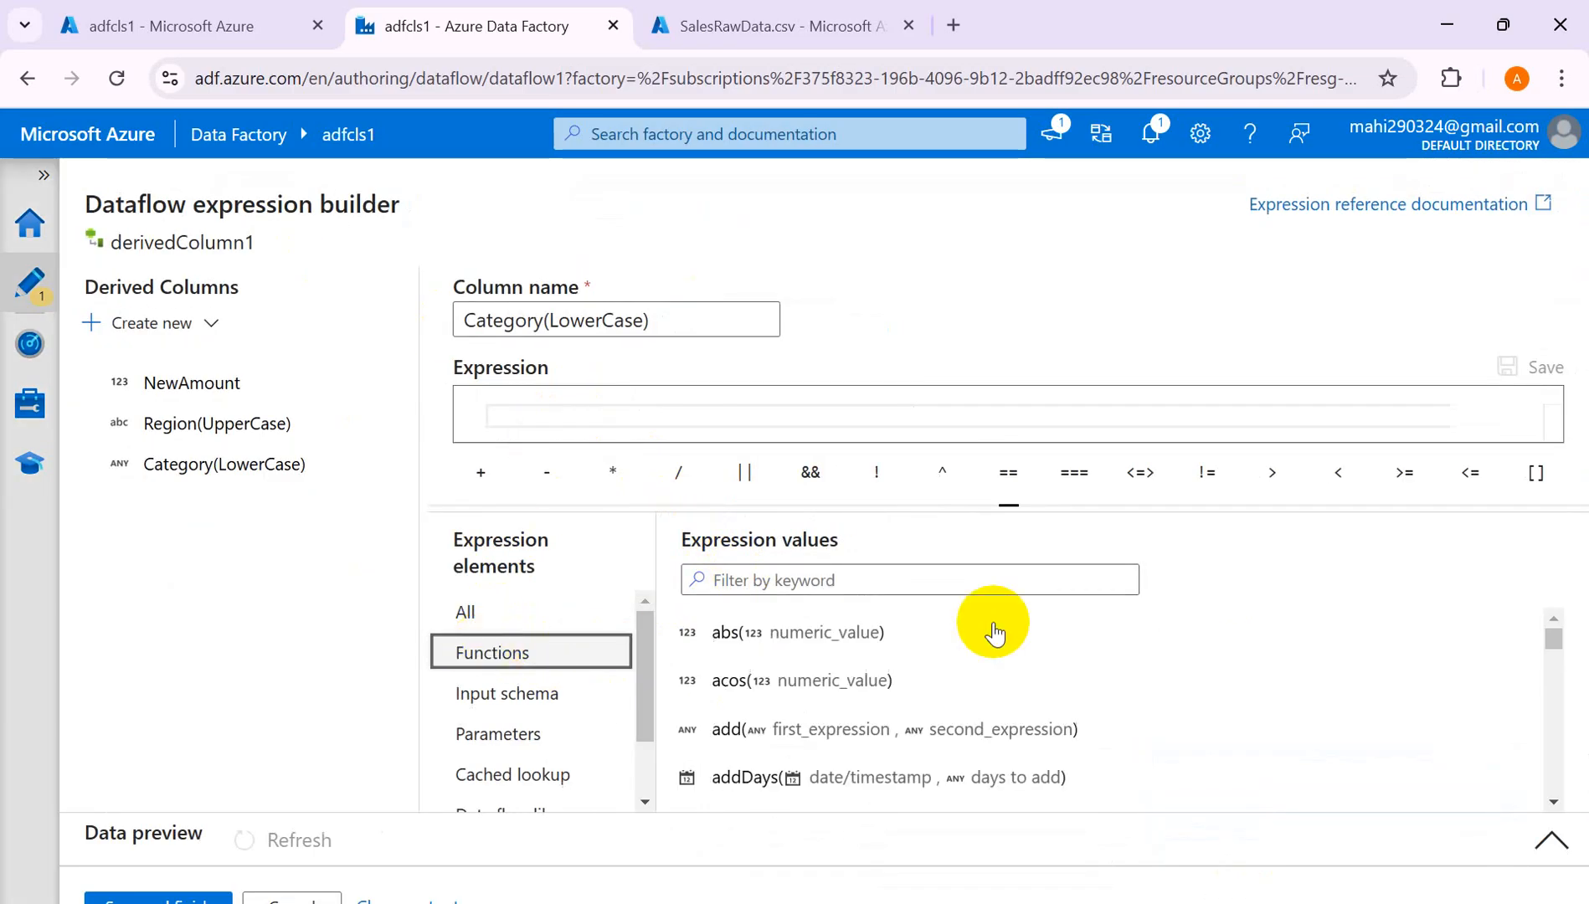
pyautogui.click(823, 584)
pyautogui.write('lowe')
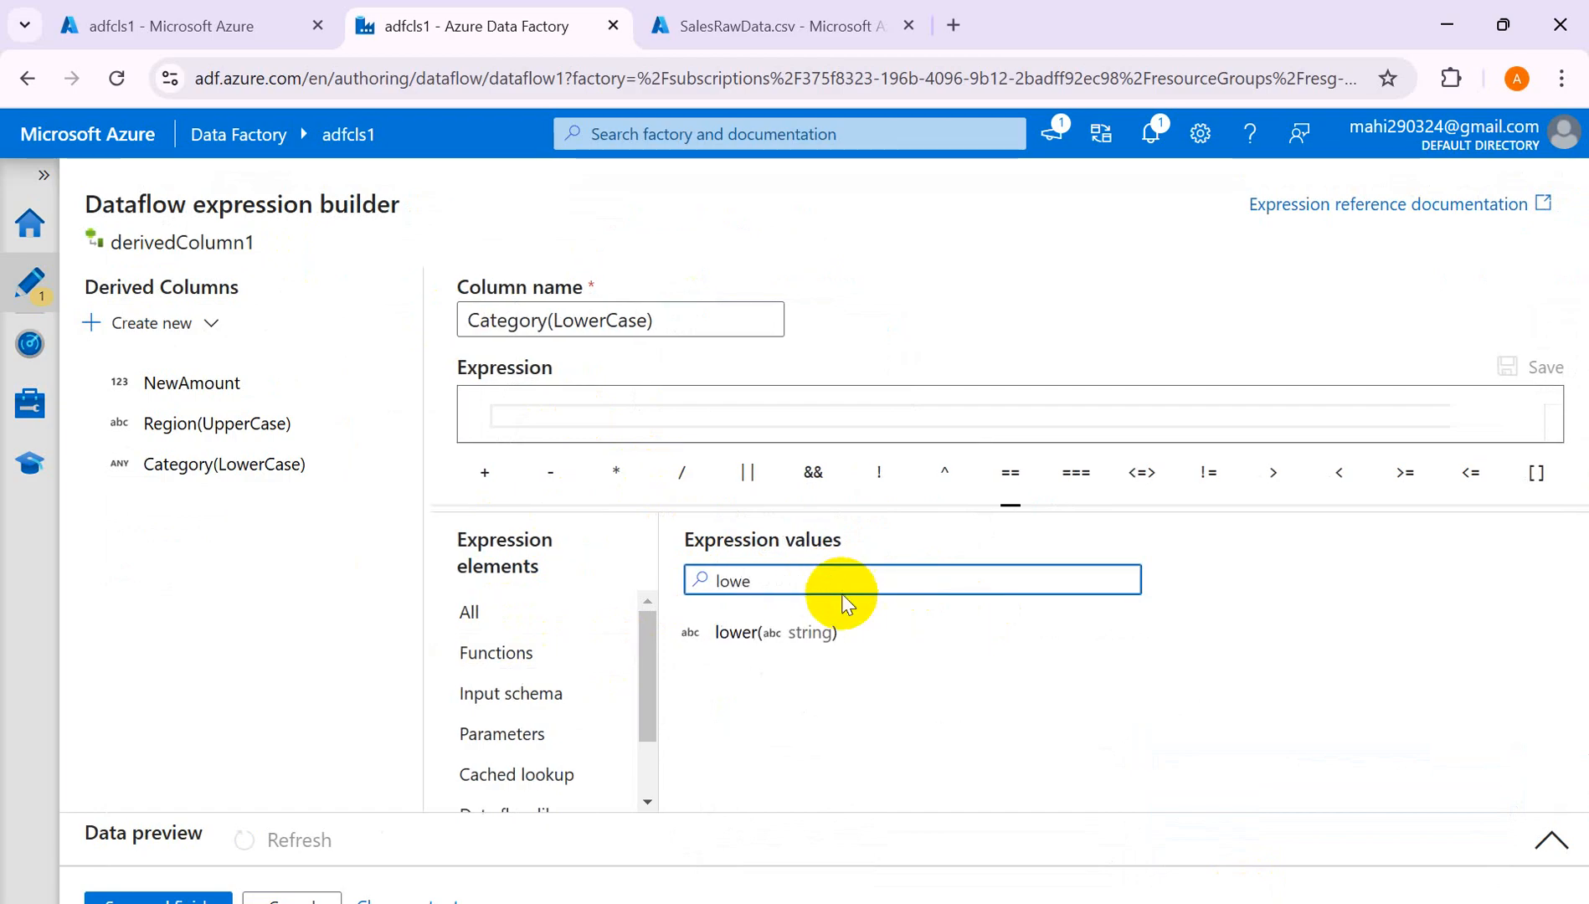
pyautogui.click(746, 634)
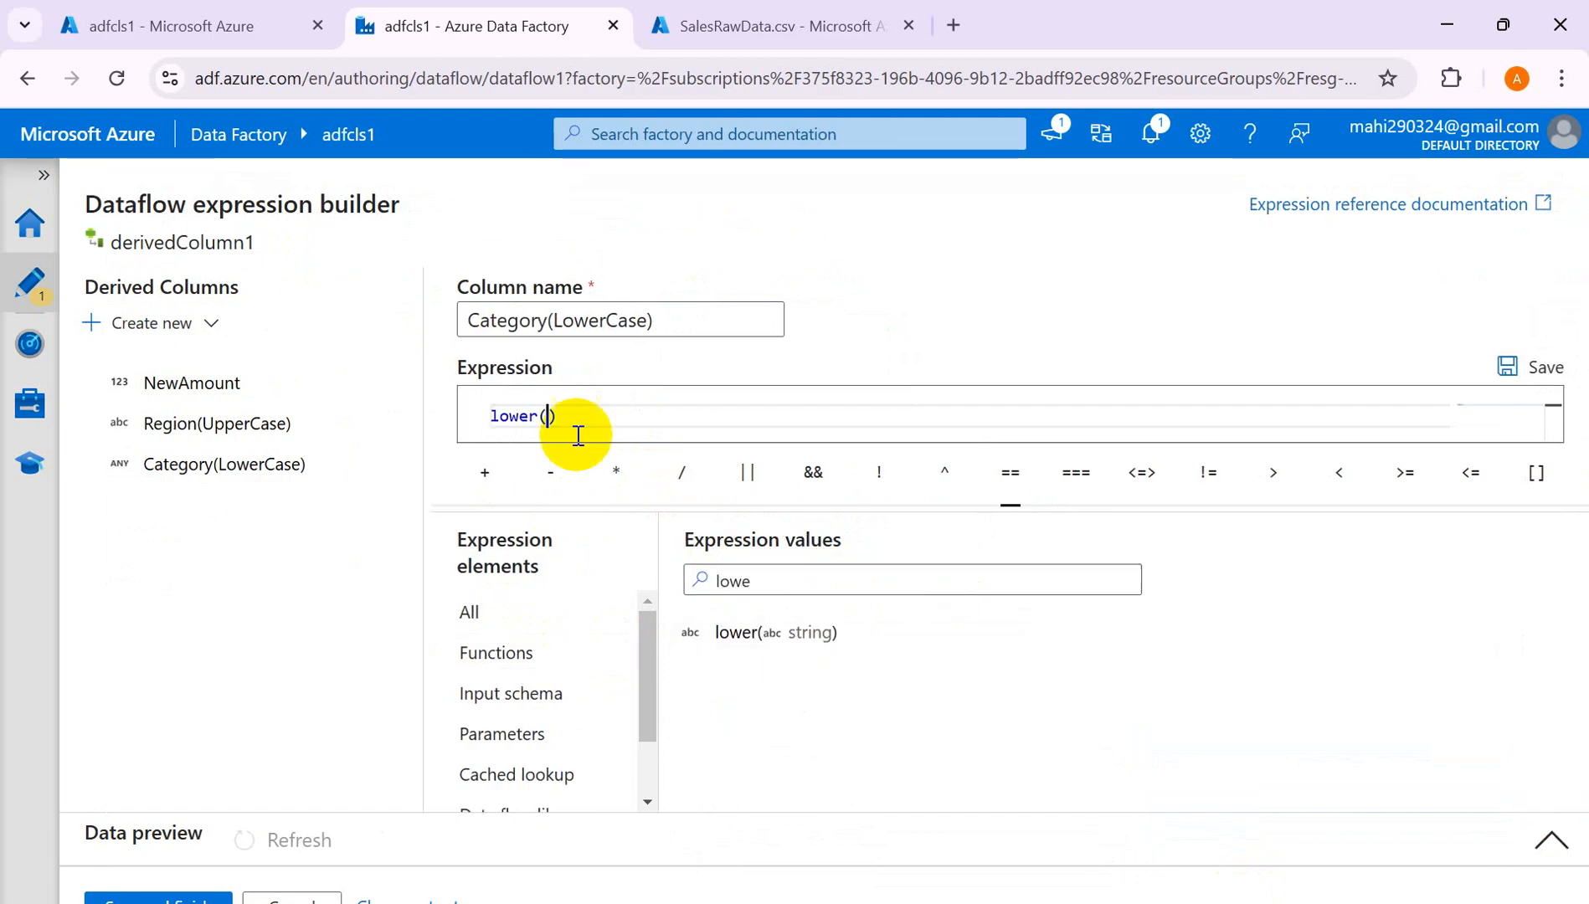
# Clear the keyword filter and insert the Category column as the argument, giving lower(Category).
pyautogui.click(427, 613)
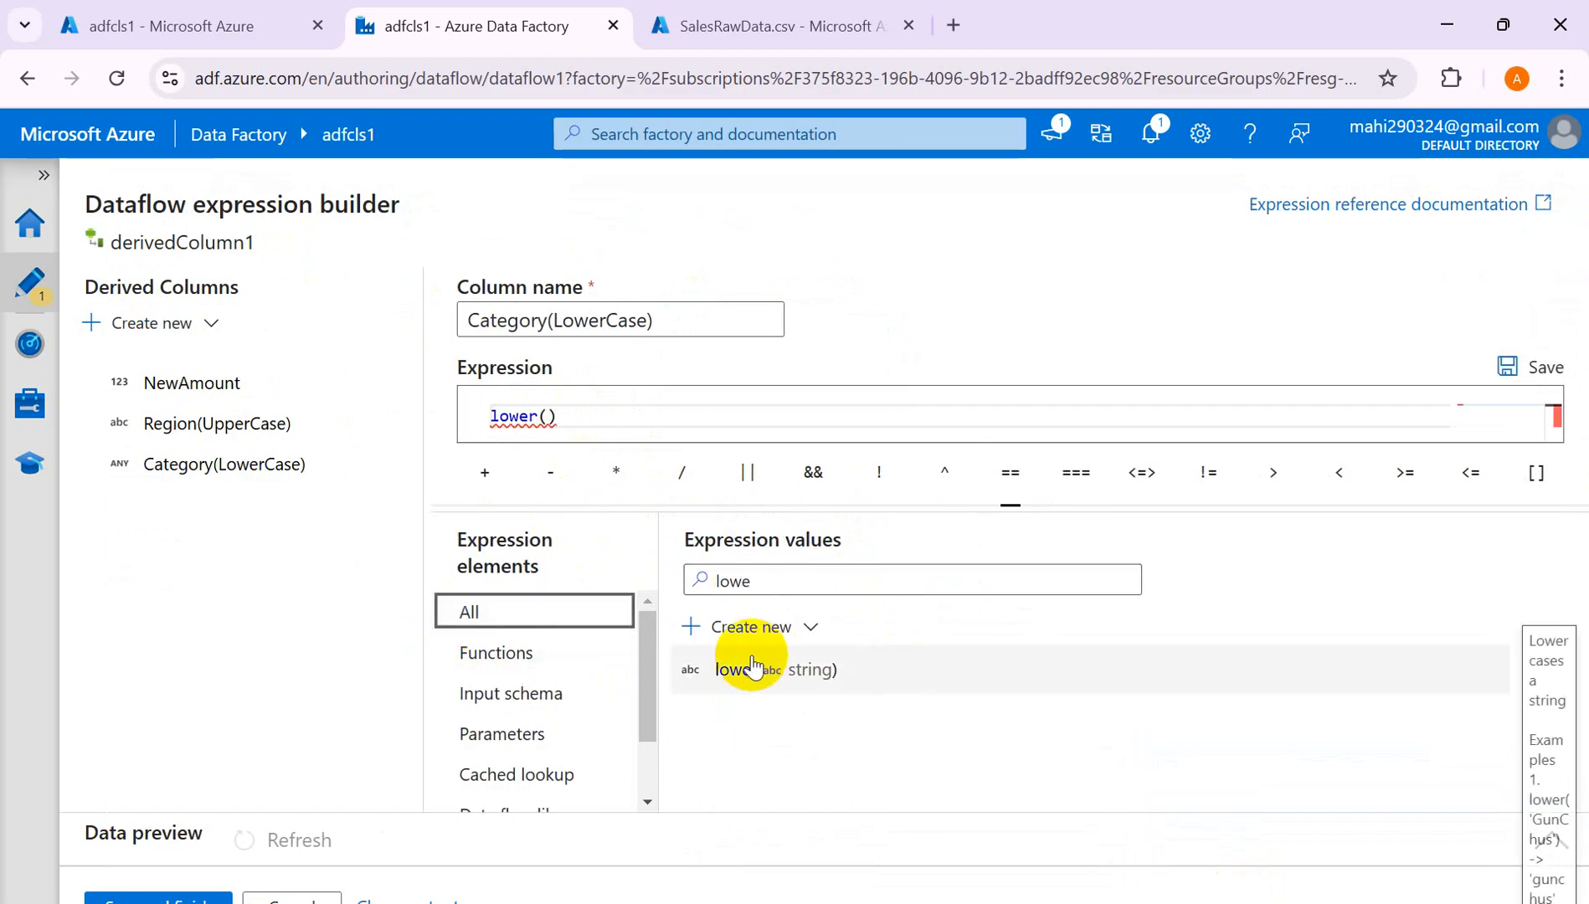
pyautogui.moveTo(754, 578); pyautogui.dragTo(588, 595)
pyautogui.press('BackSpace')
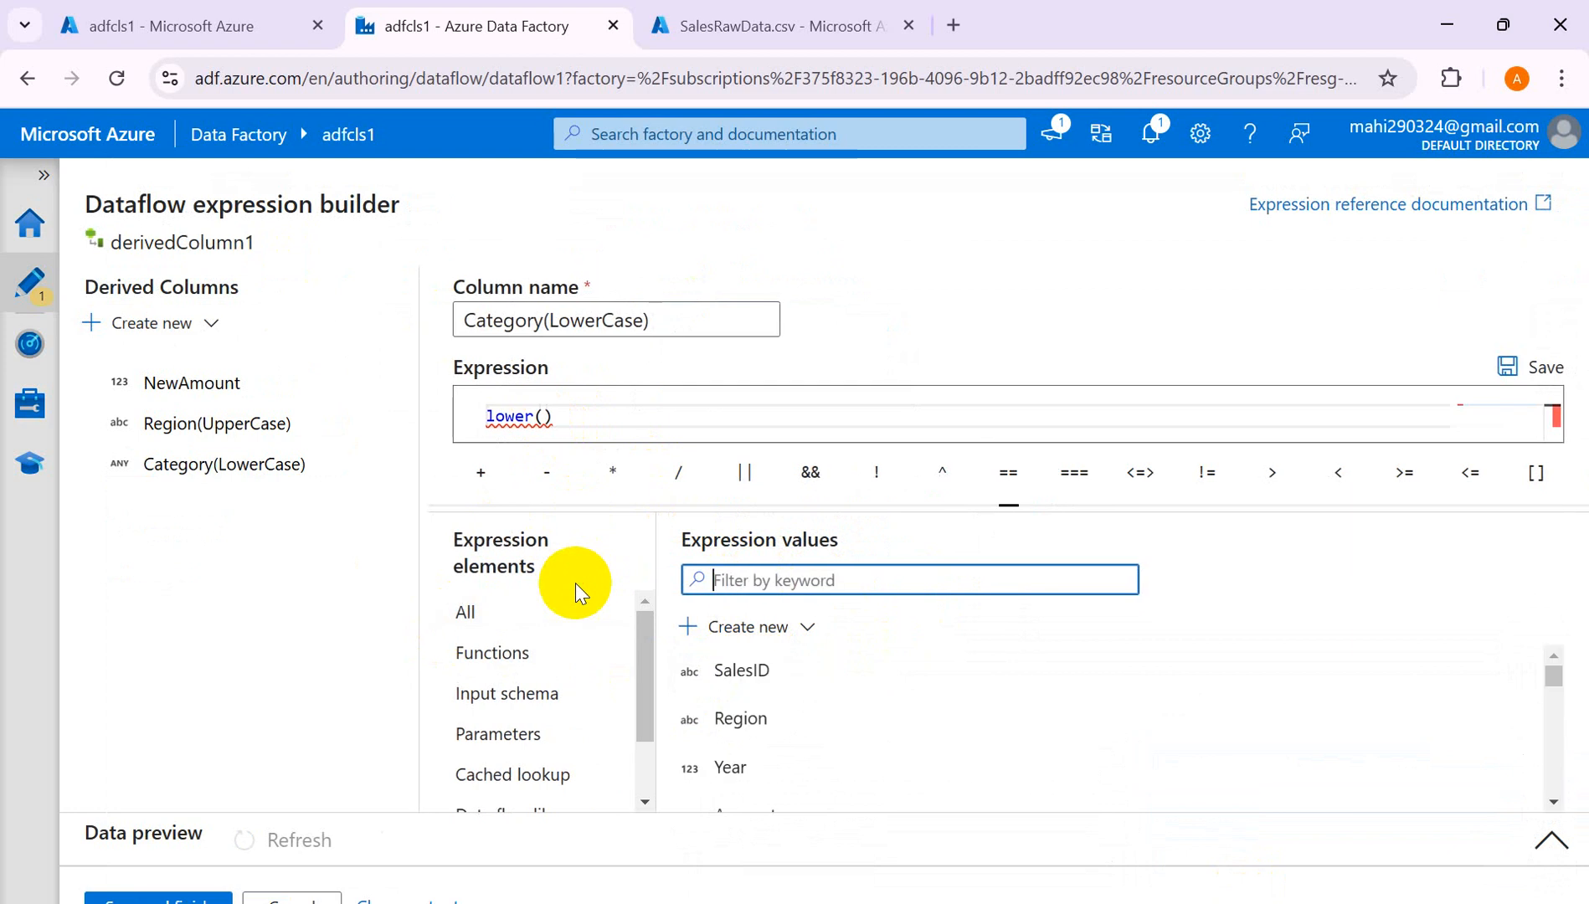
pyautogui.scroll(-2, 774, 766)
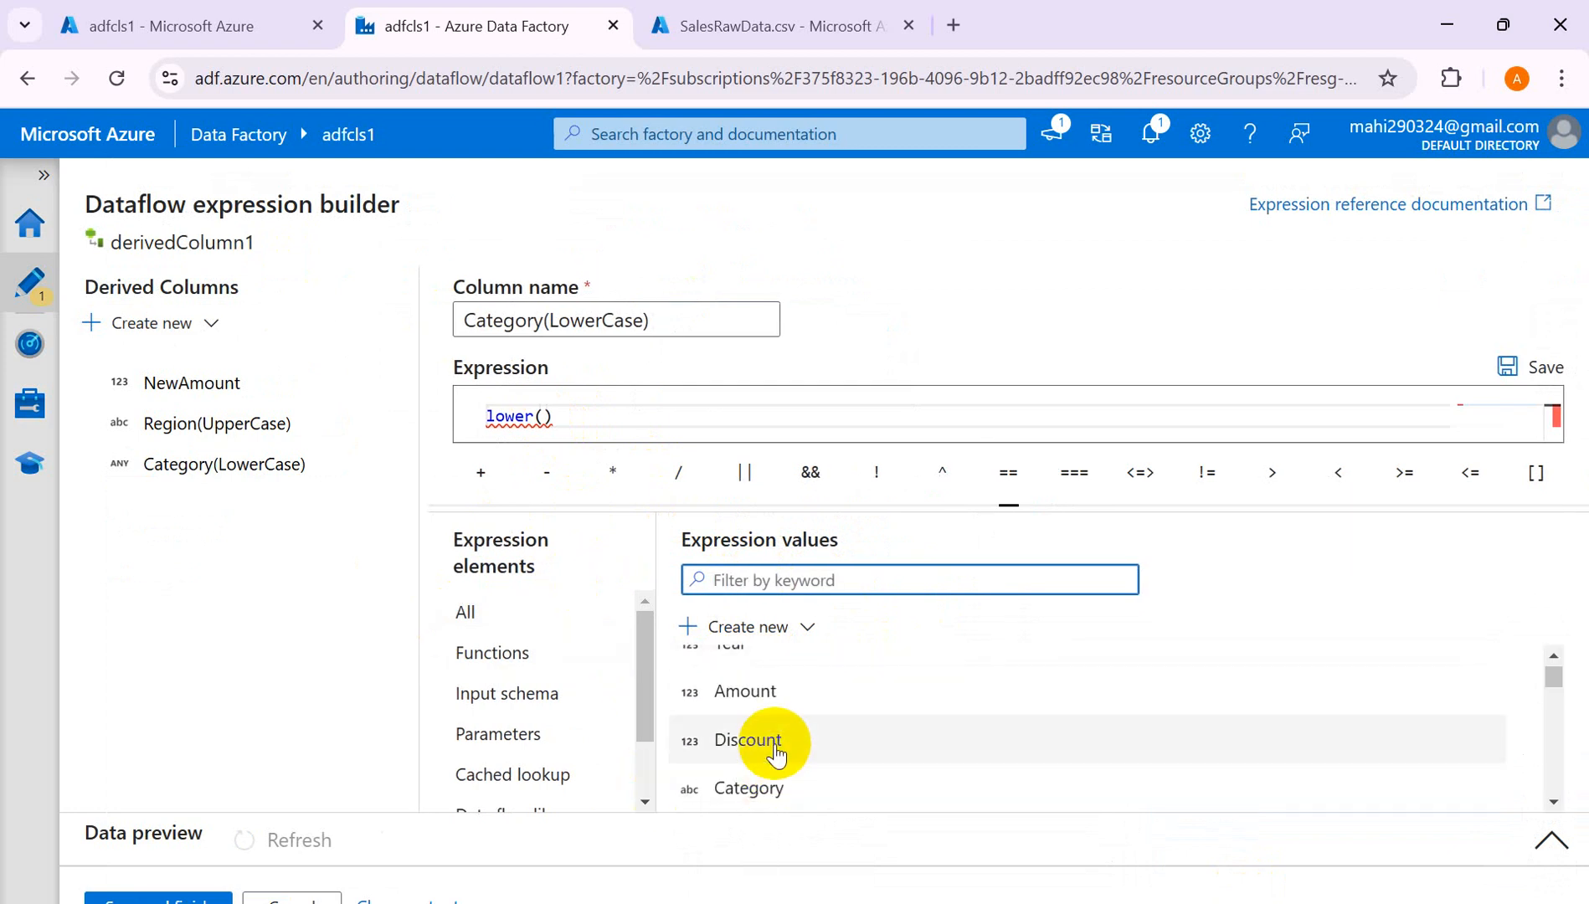
pyautogui.click(754, 789)
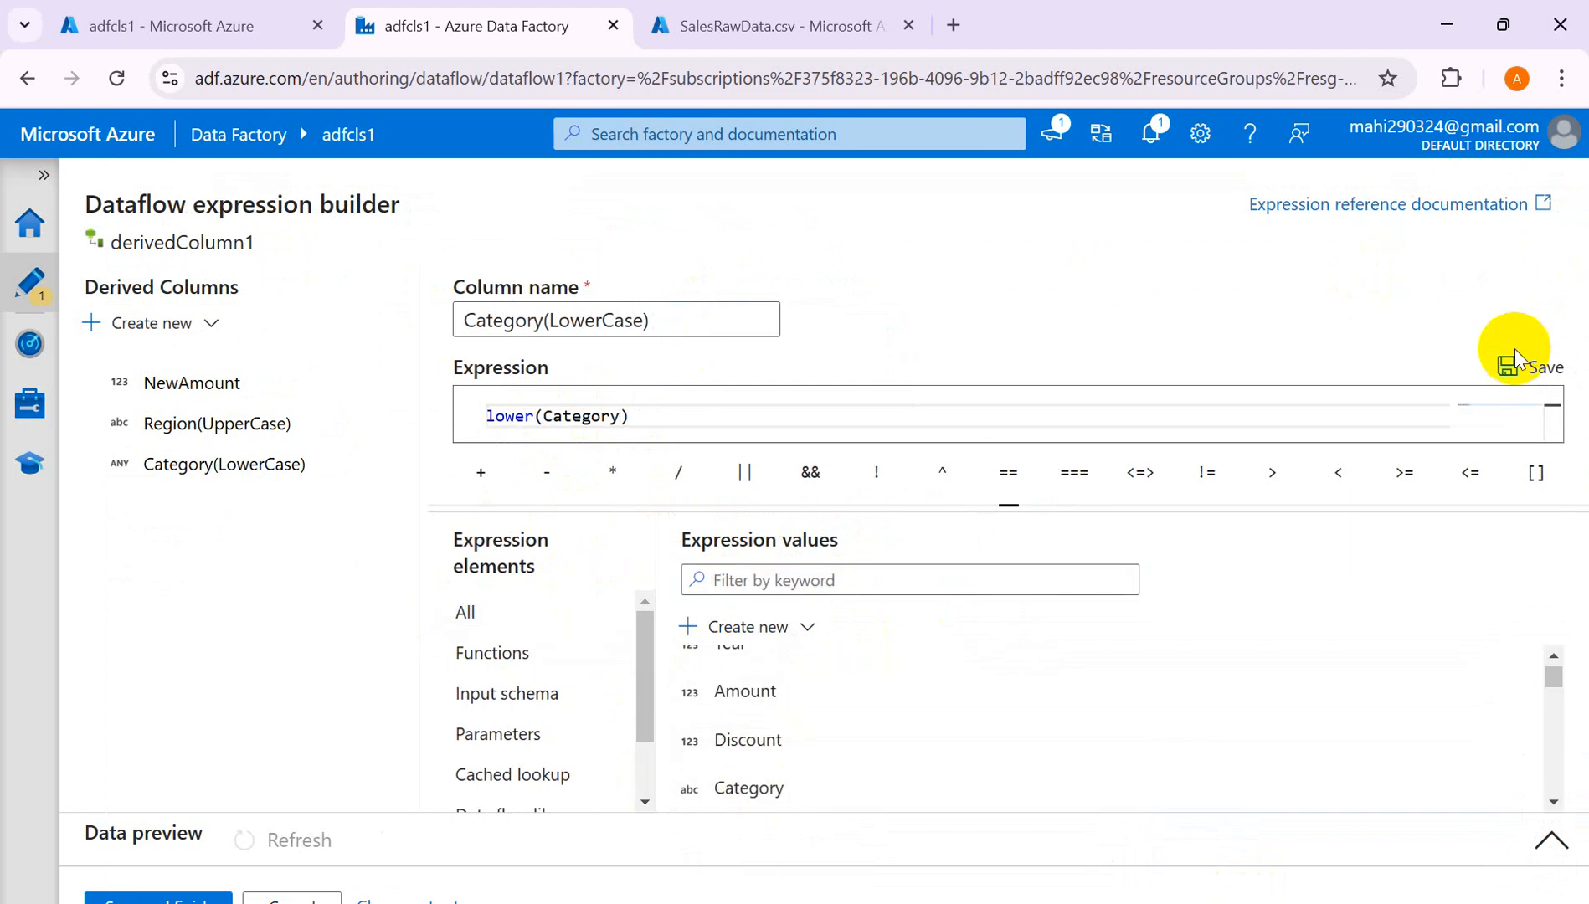
# Refresh the data preview of the lower(Category) expression, then save and finish in the expression builder.
pyautogui.click(297, 839)
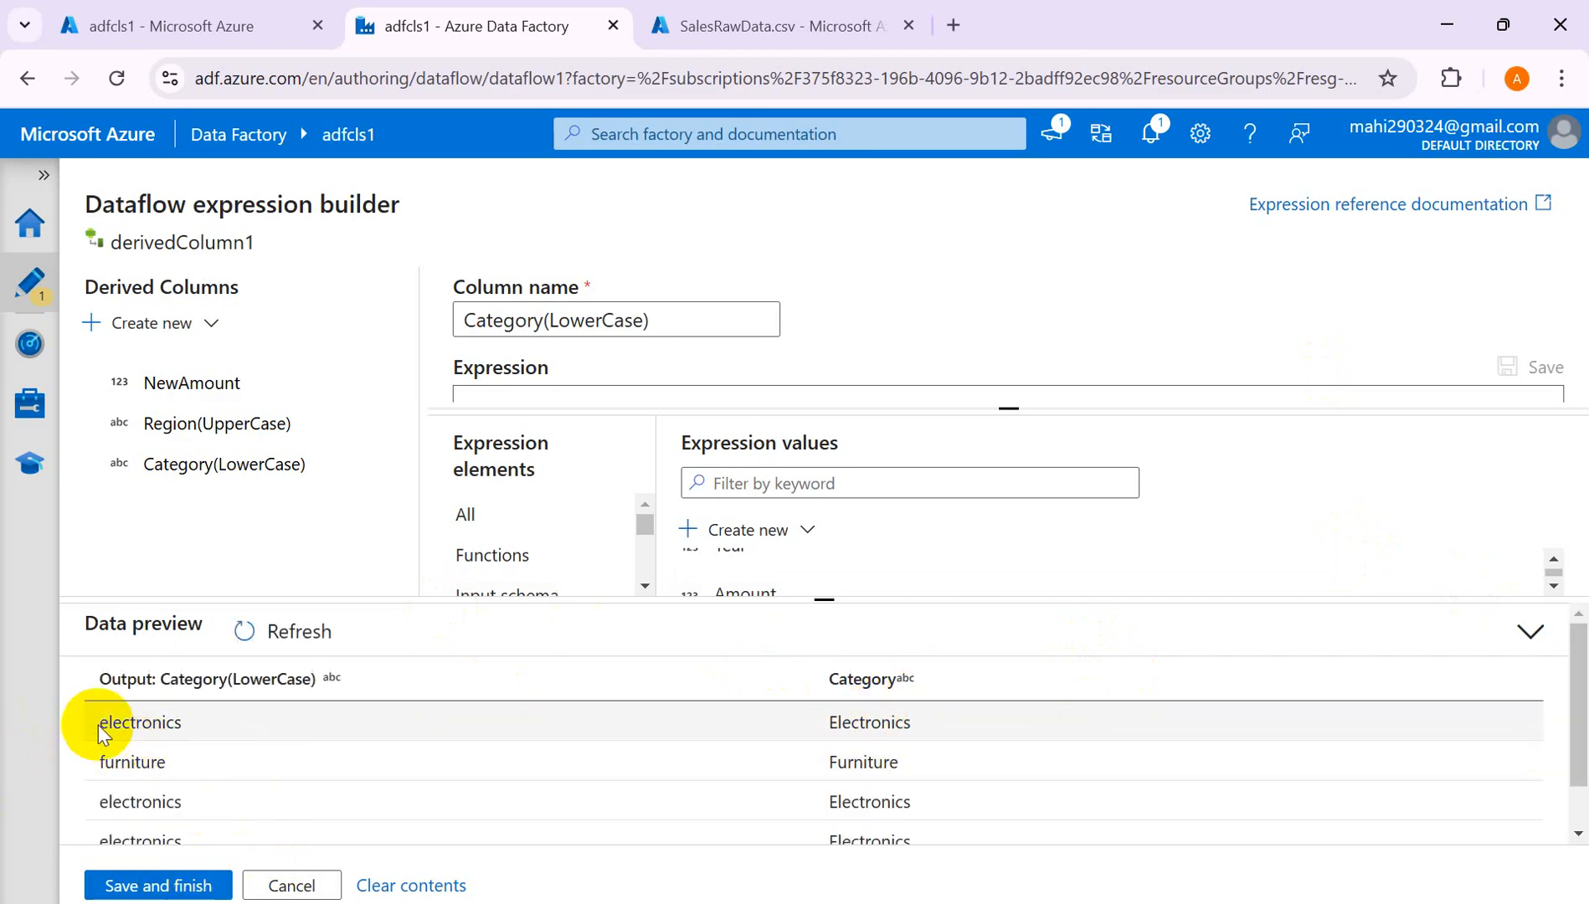
pyautogui.click(178, 886)
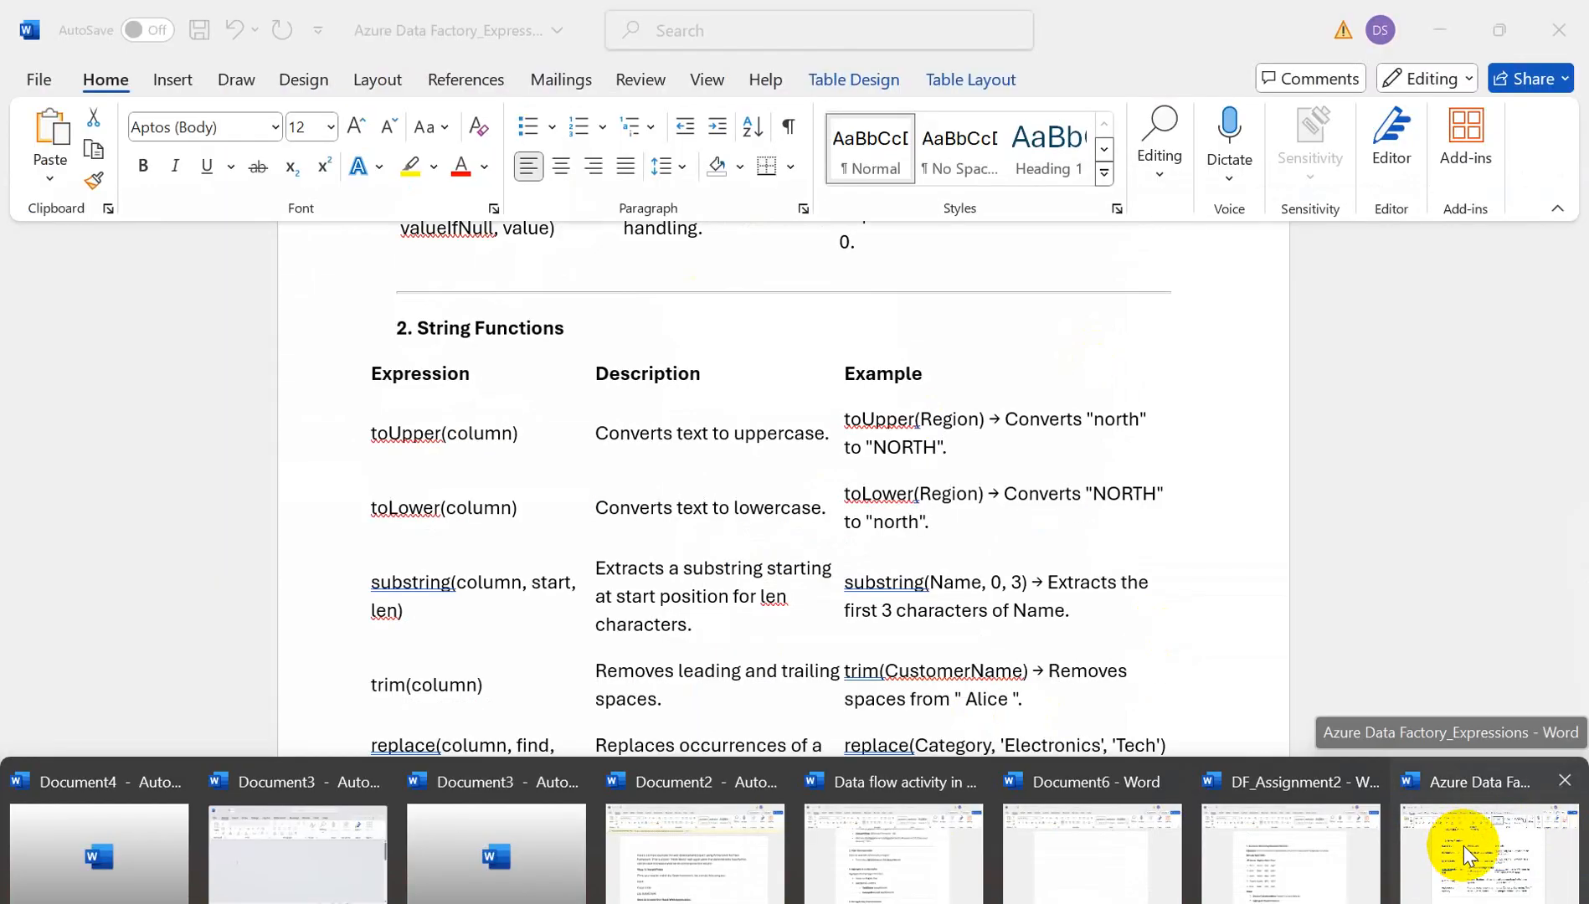
# Switch to the Word expressions document and highlight the substring(column, start, len) entry under String Functions.
pyautogui.click(1466, 850)
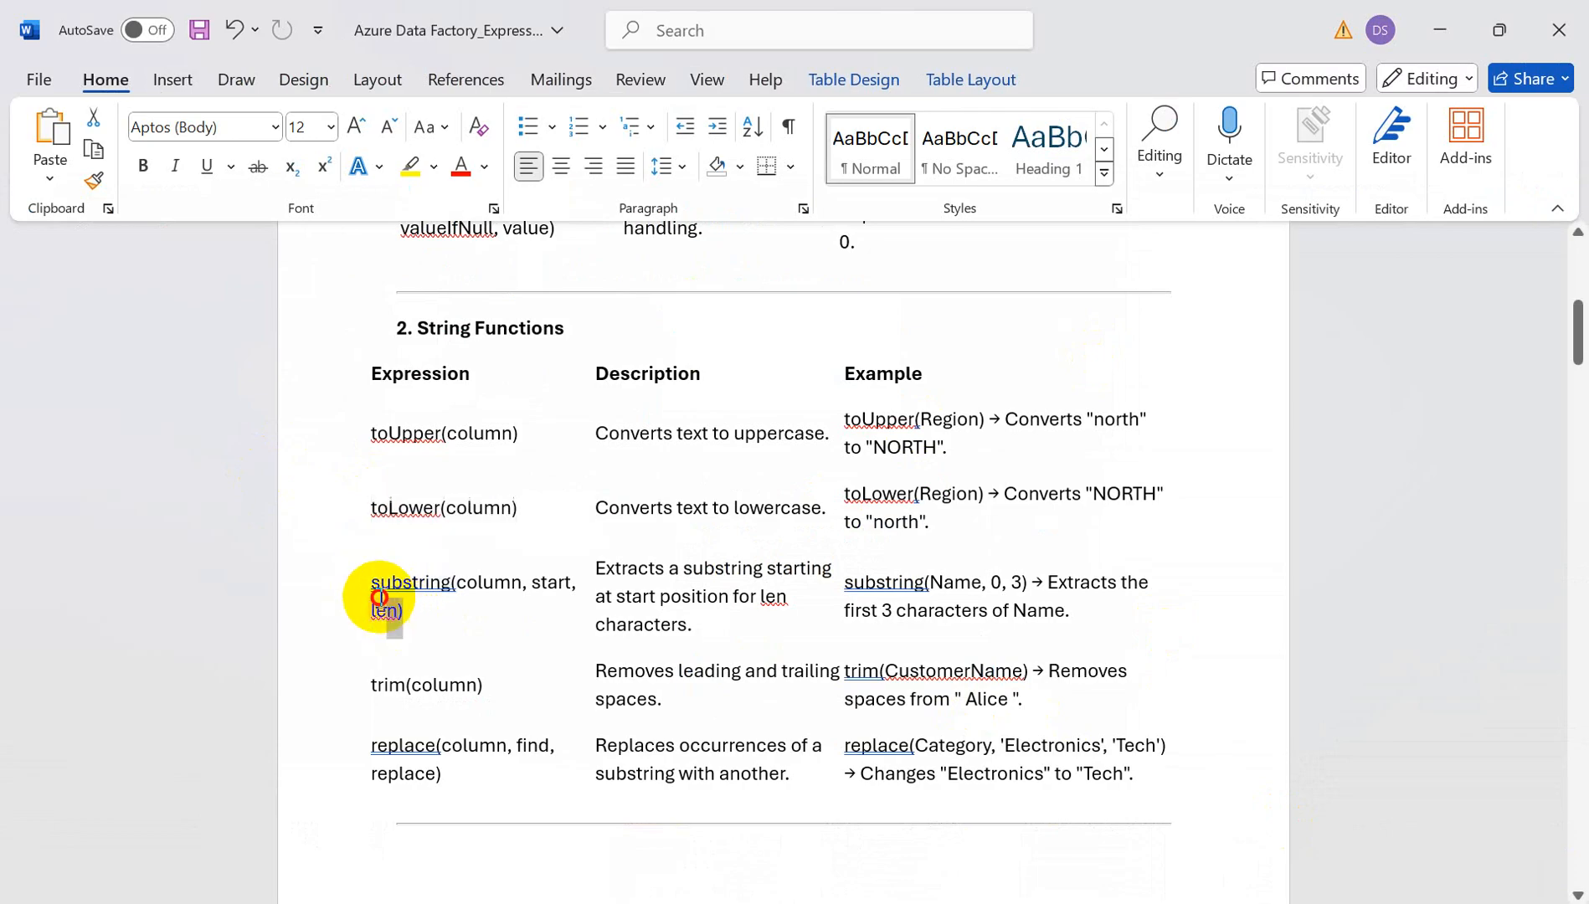
pyautogui.tripleClick(373, 593)
pyautogui.click(467, 624)
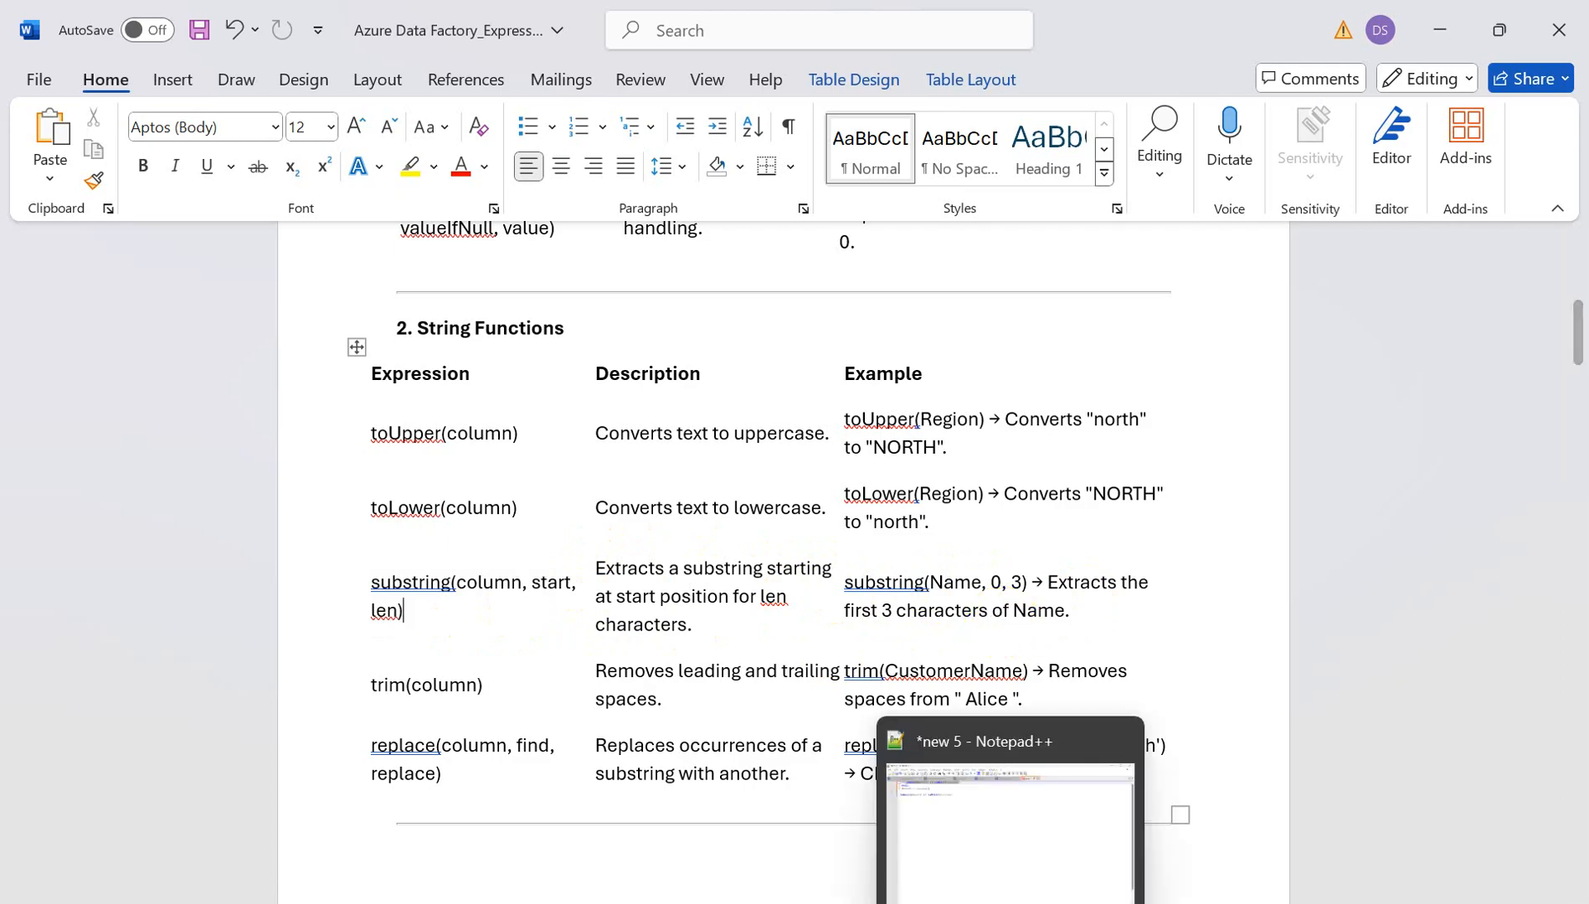
# Switch to the Book3 workbook in Excel and enter the date pattern YYYYMMDD in cell C3.
pyautogui.moveTo(956, 903)
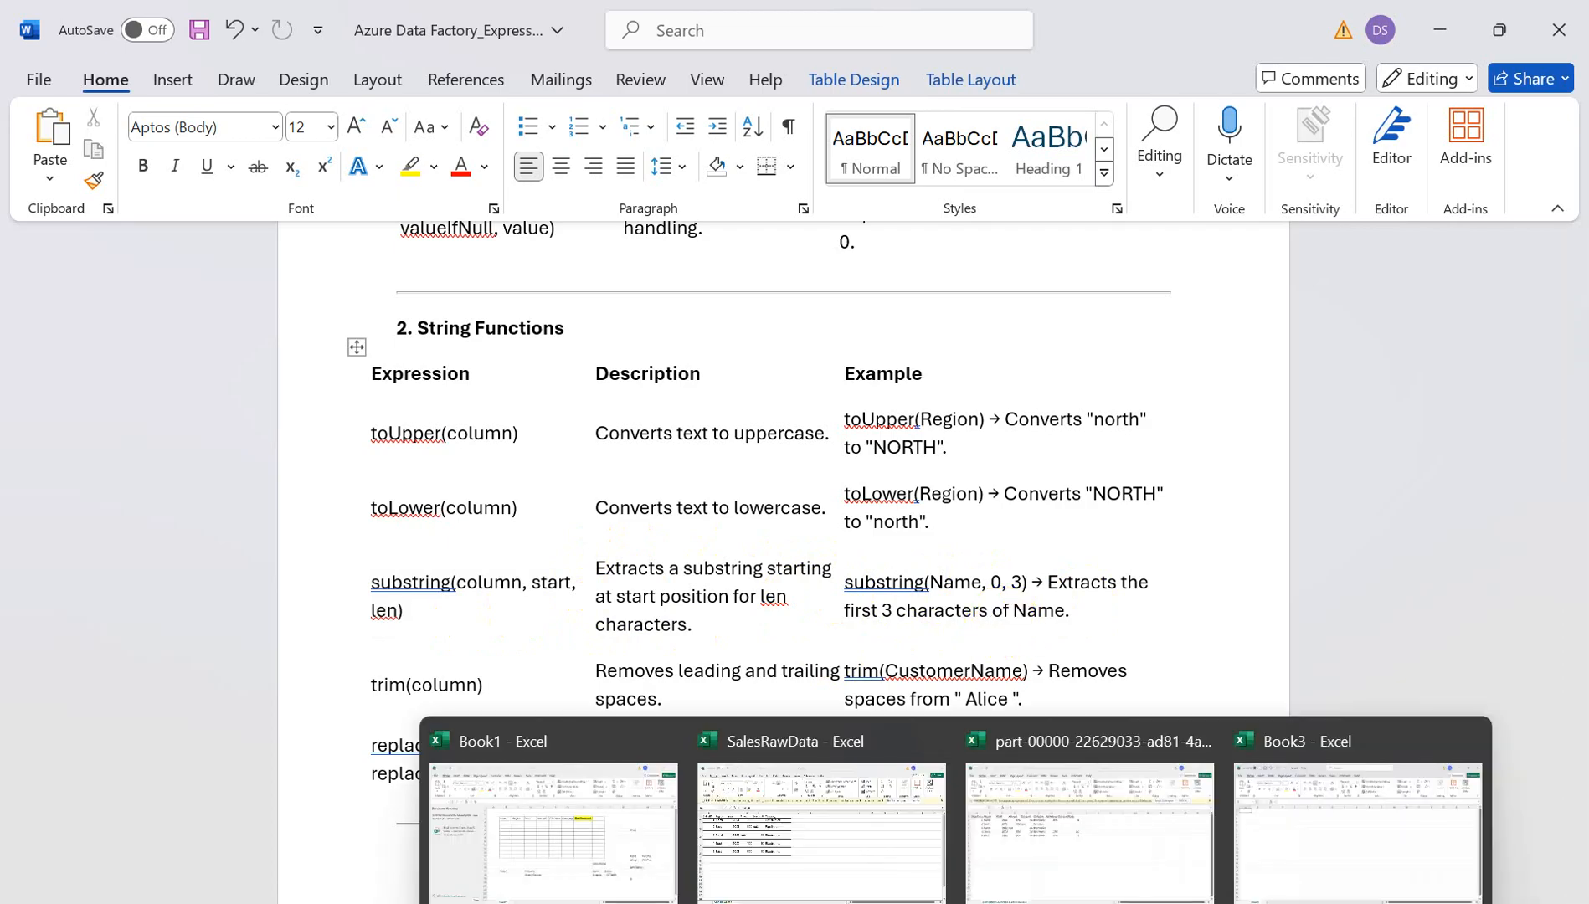
pyautogui.click(1278, 839)
pyautogui.click(261, 349)
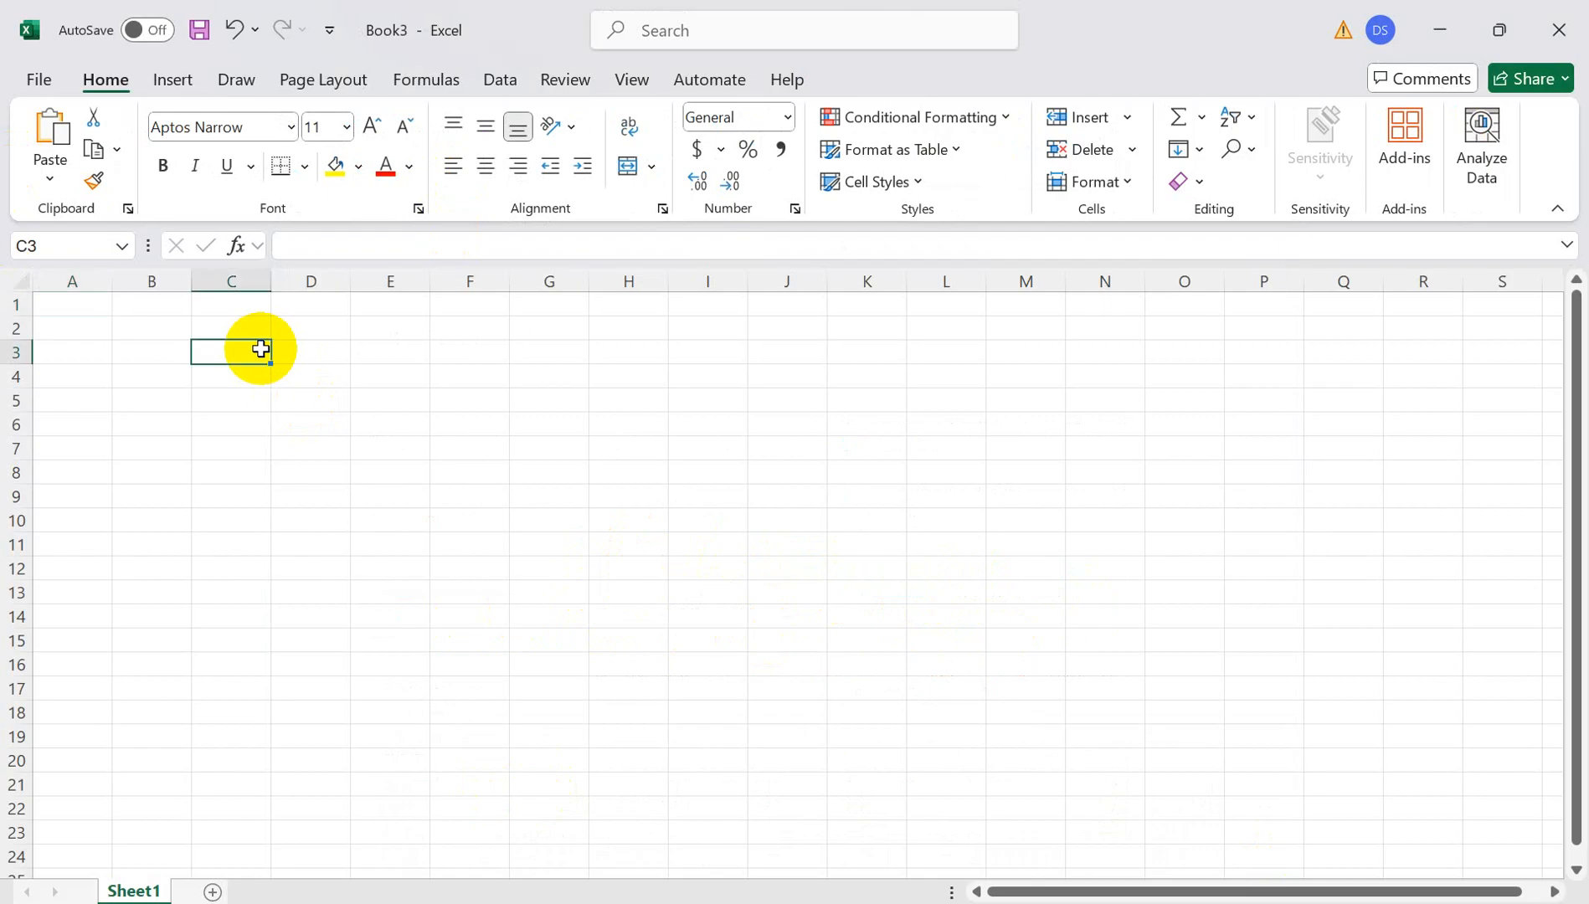
pyautogui.write('YYYYMMDD')
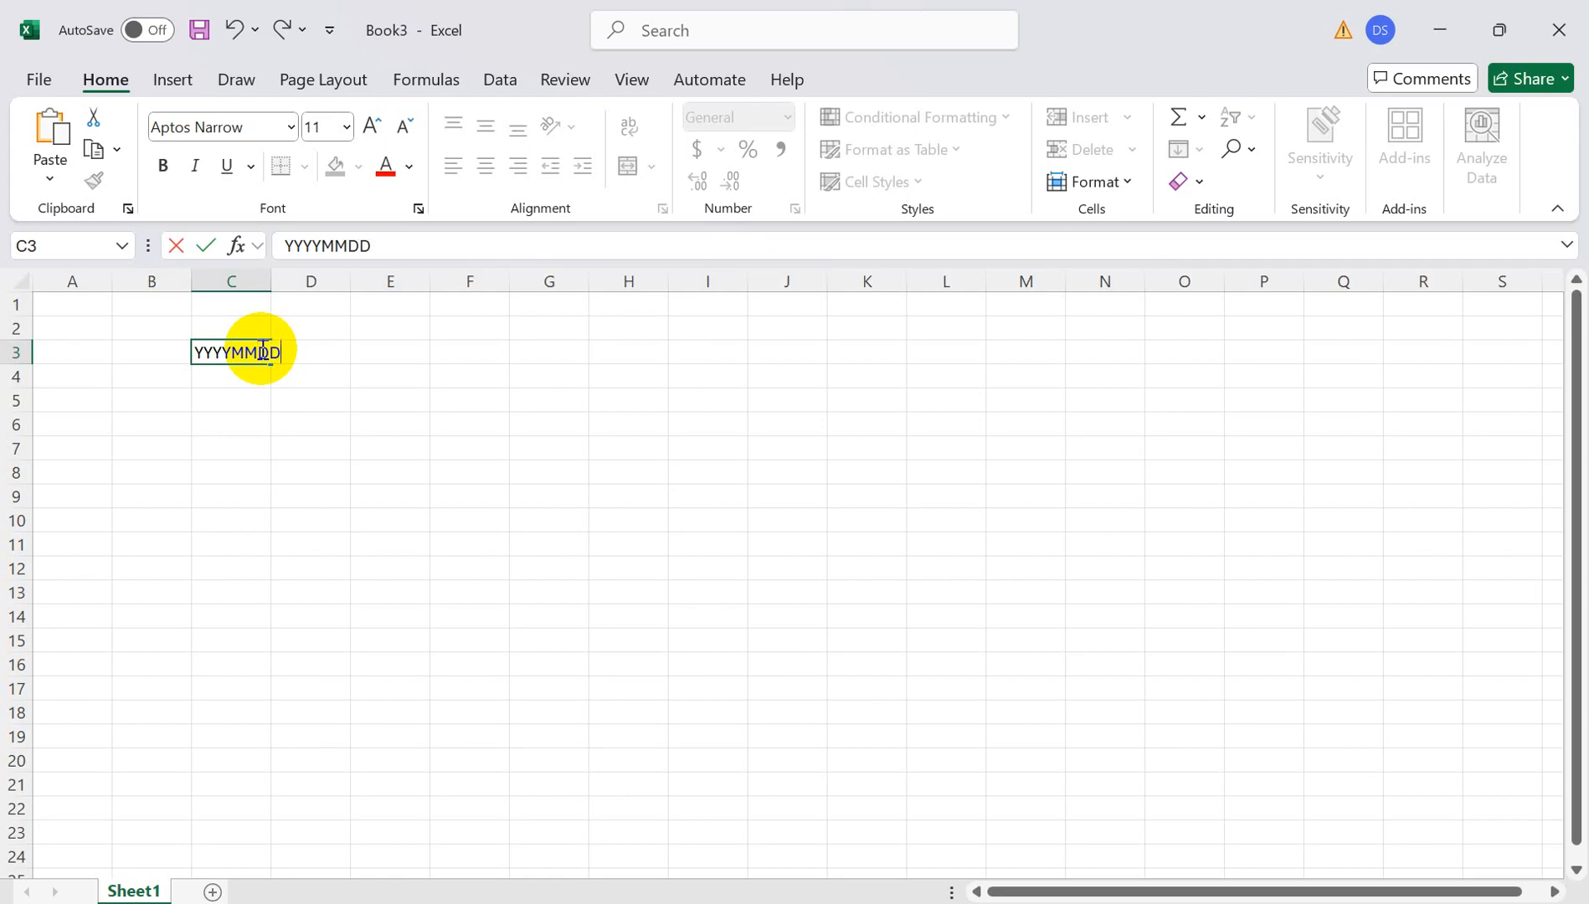
# Enter the sample date value 20241231 in cell C7.
pyautogui.click(239, 444)
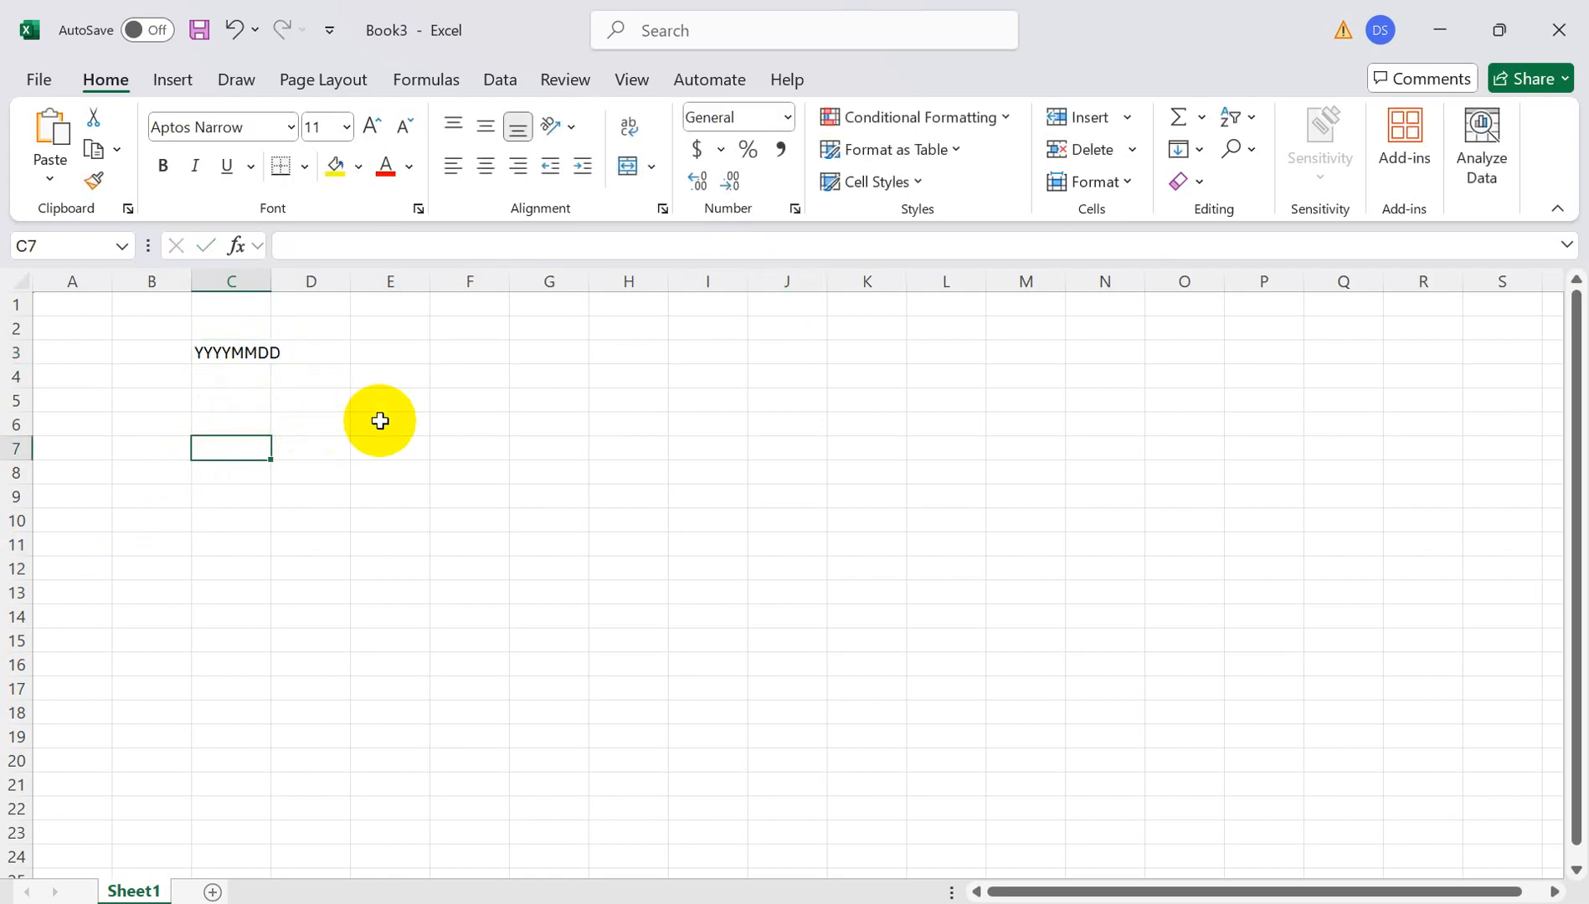
pyautogui.write('20241231')
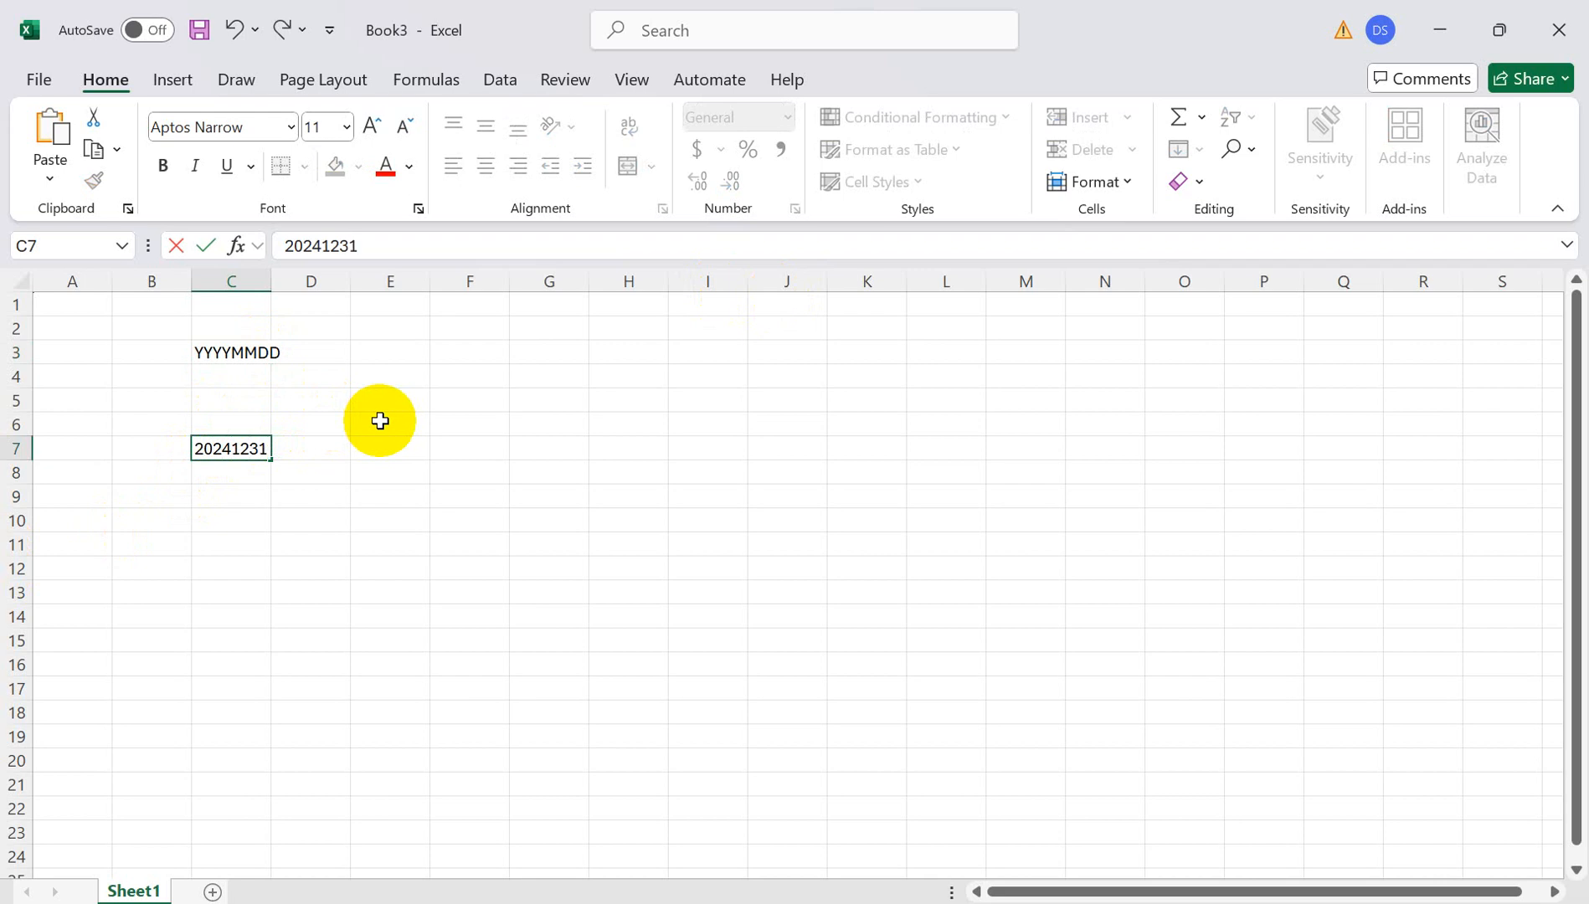
pyautogui.click(224, 500)
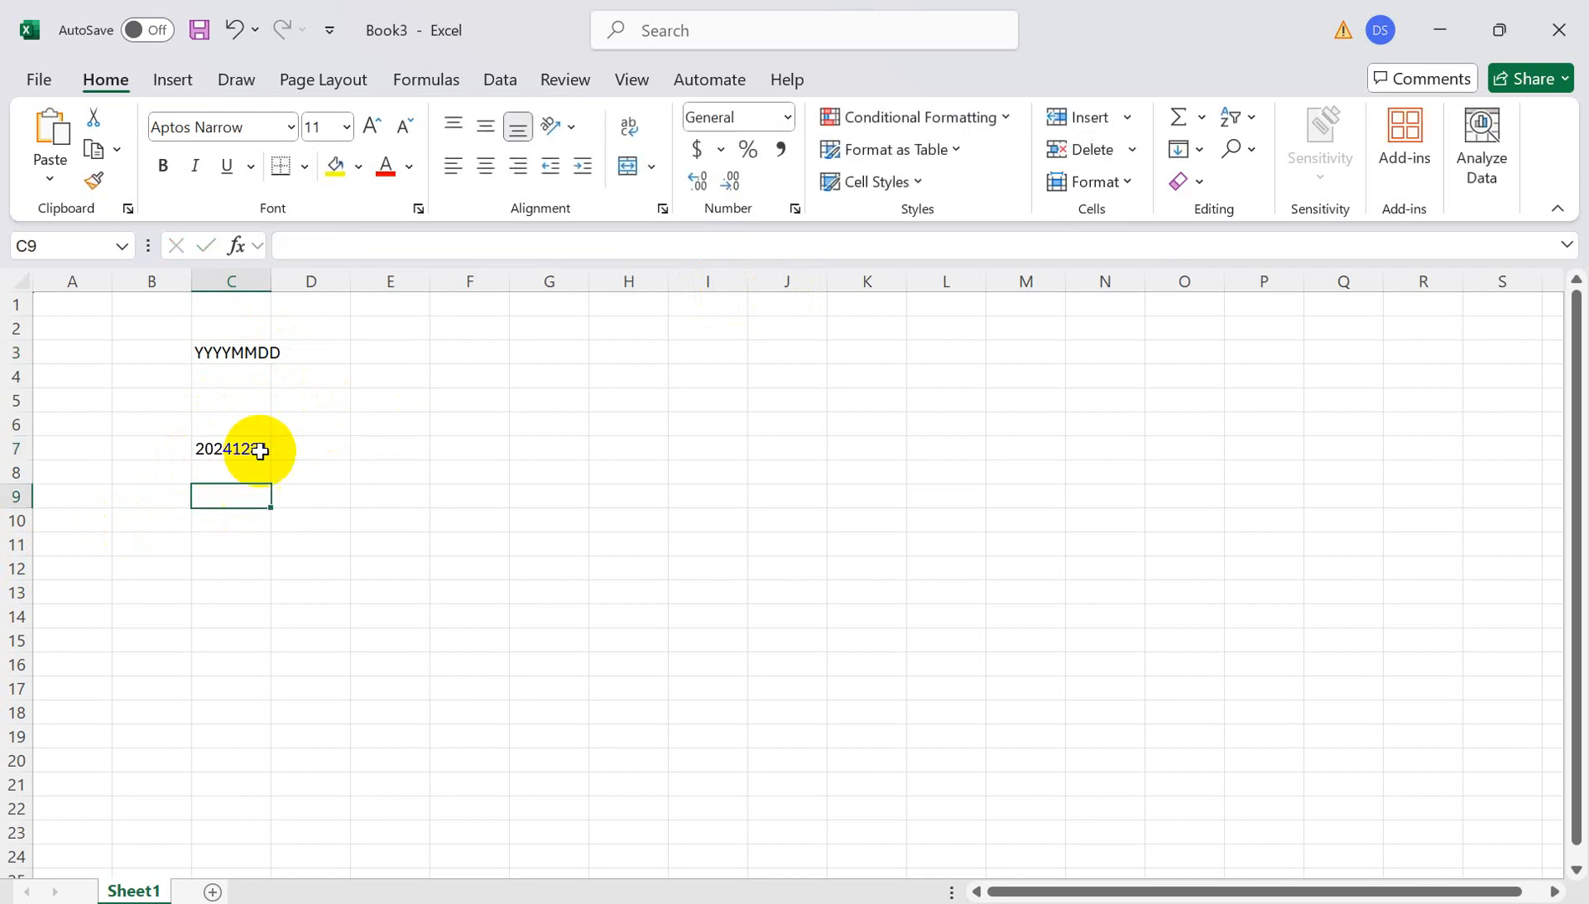
pyautogui.click(259, 448)
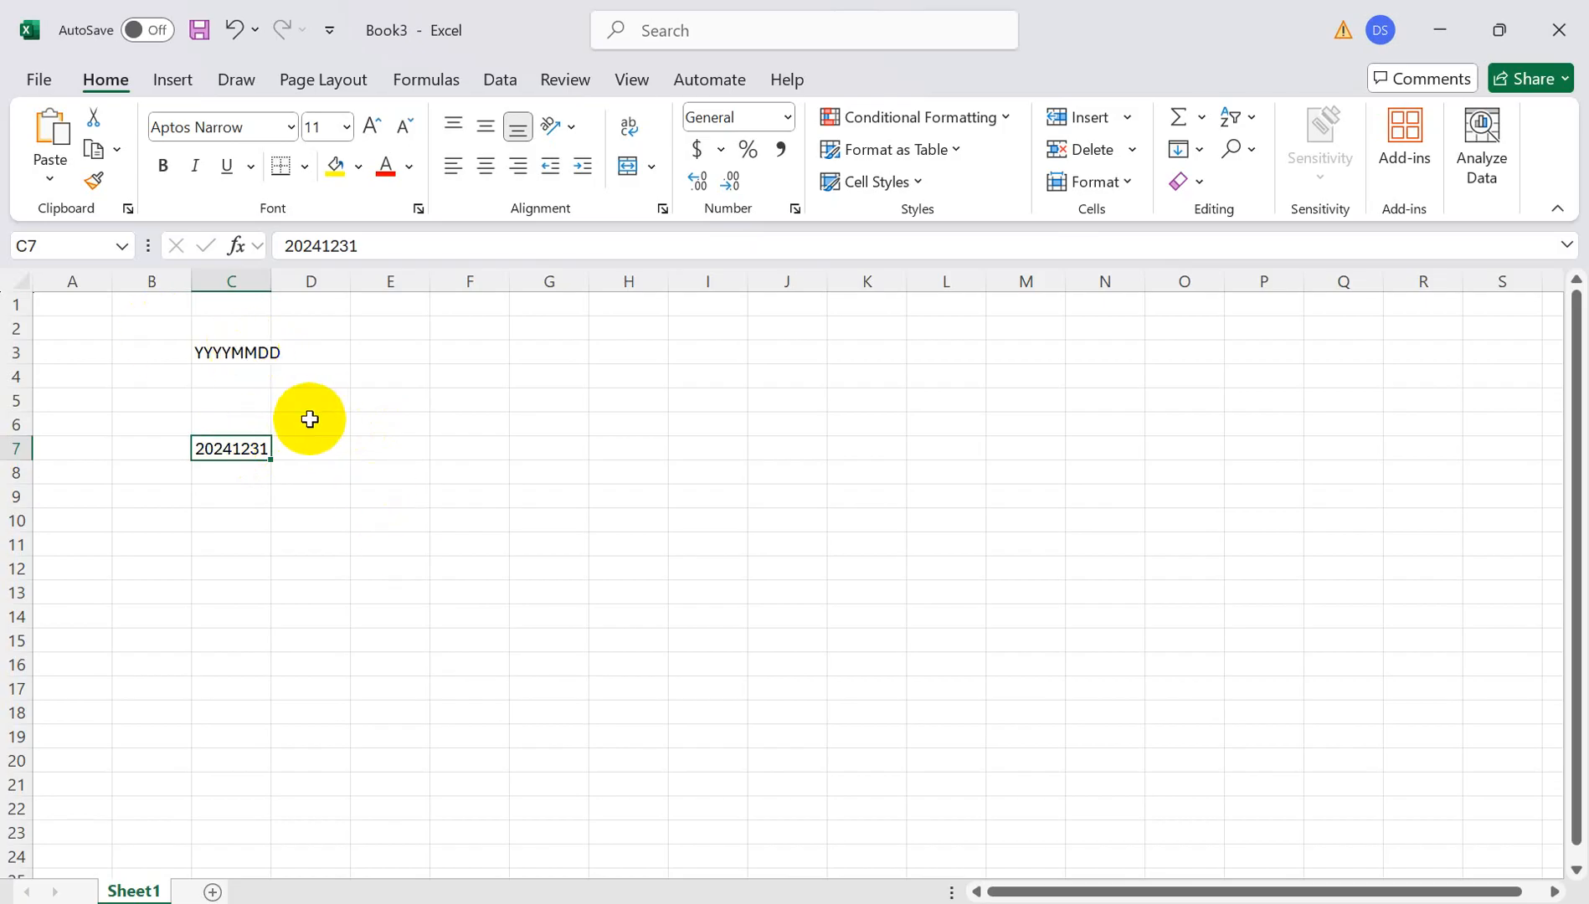
# Enter the heading Month of Year in cell D6 and autofit column D to its text.
pyautogui.click(310, 422)
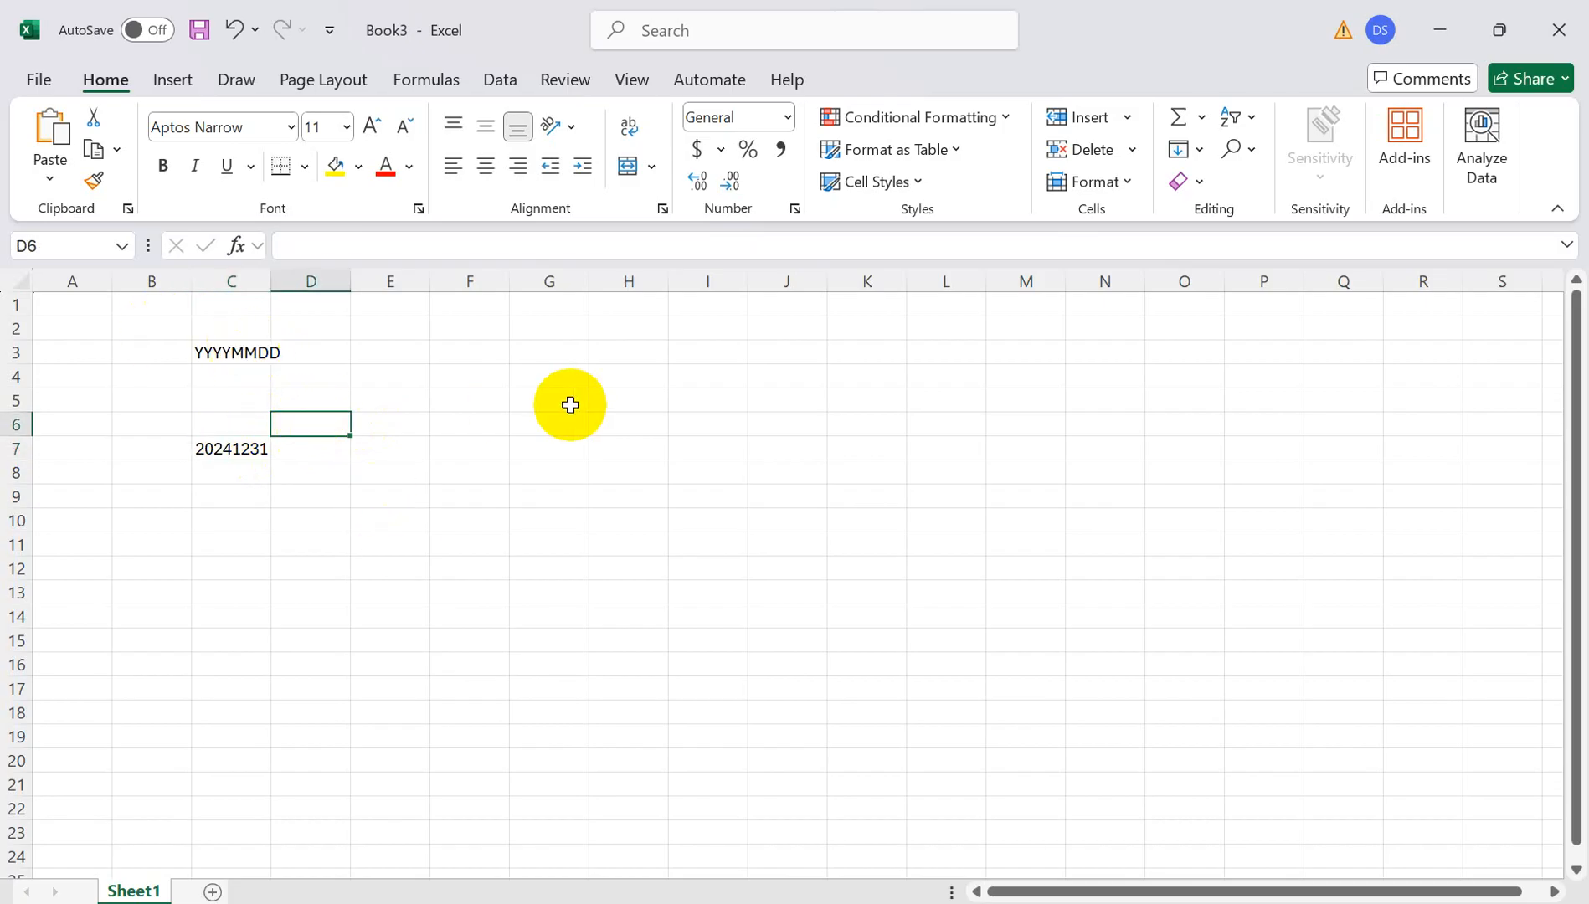
pyautogui.write('Month')
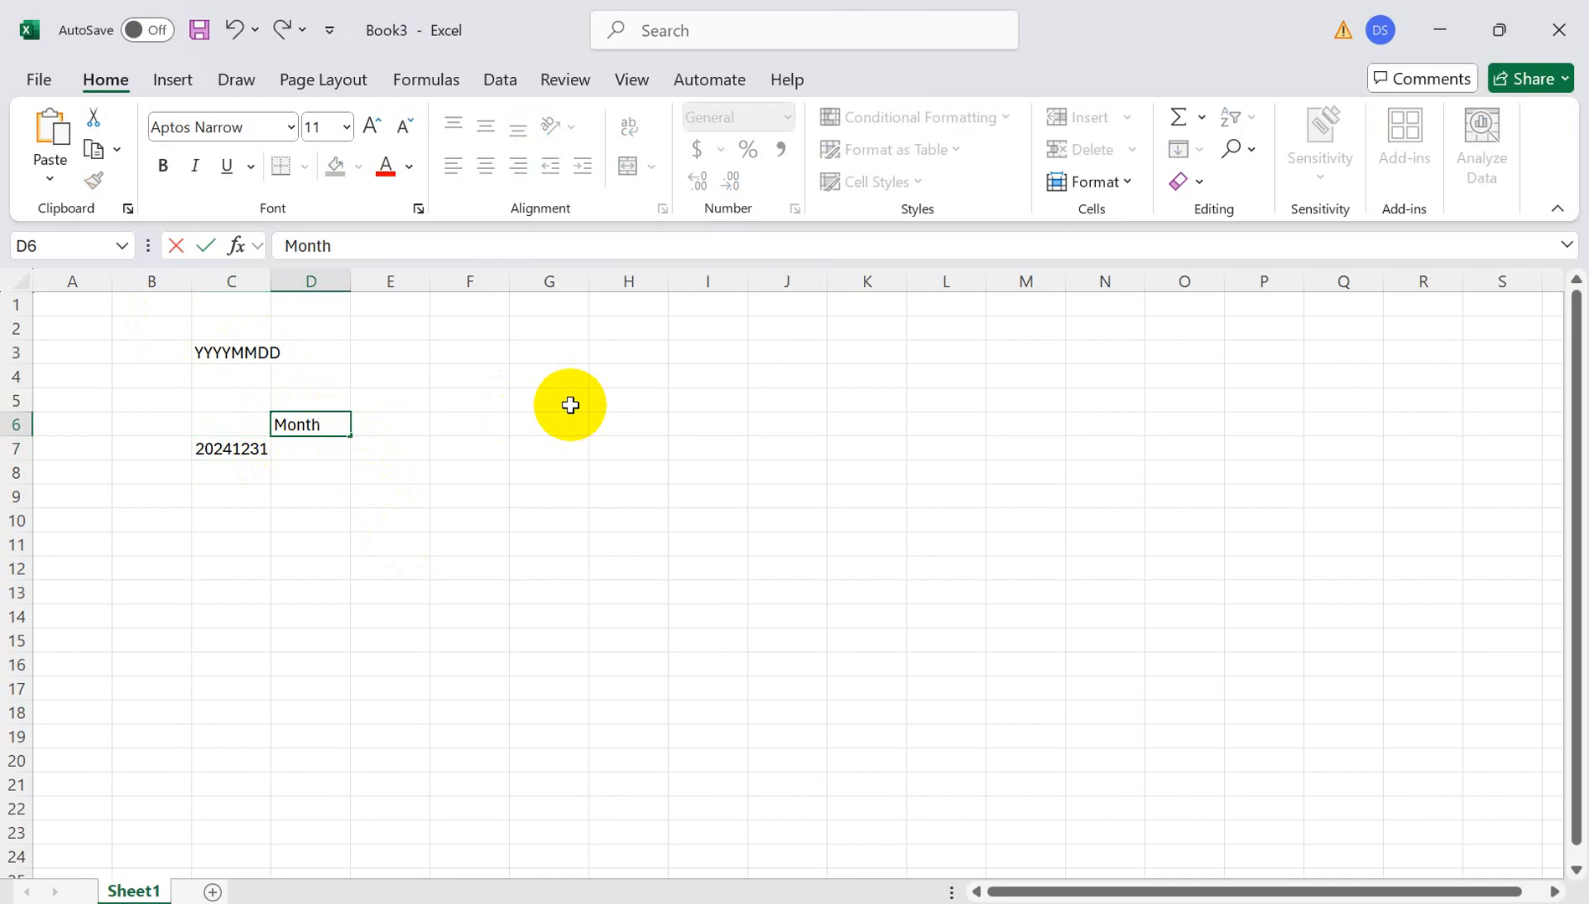
pyautogui.write(' of Year')
pyautogui.click(357, 284)
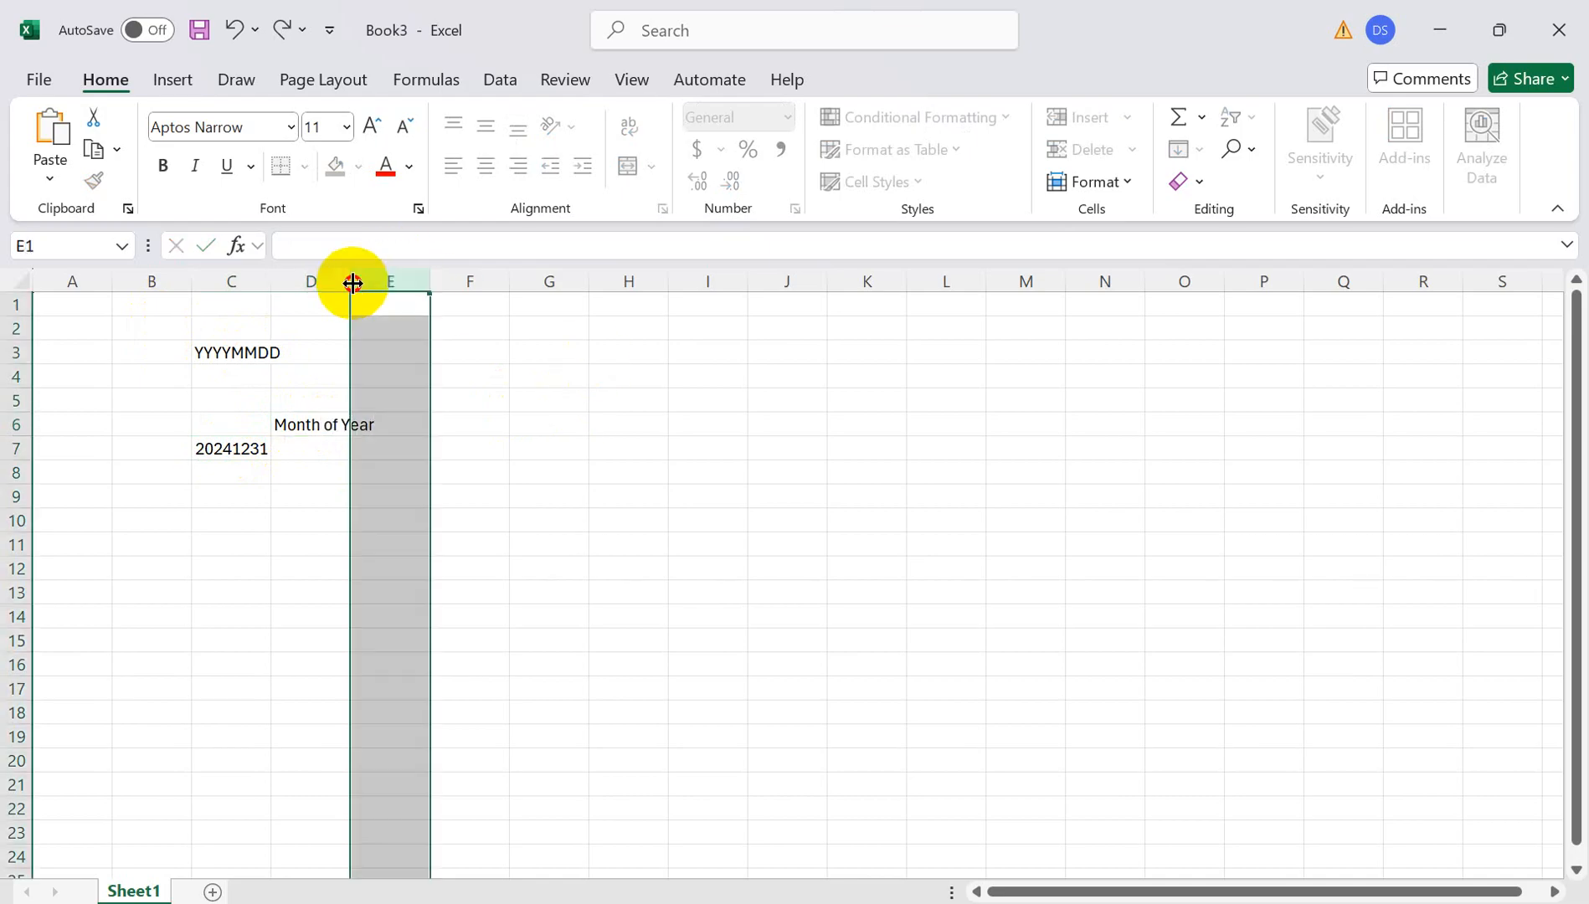
pyautogui.doubleClick(351, 285)
# Add the headings Year in cell E6 and Date in cell F6.
pyautogui.click(410, 427)
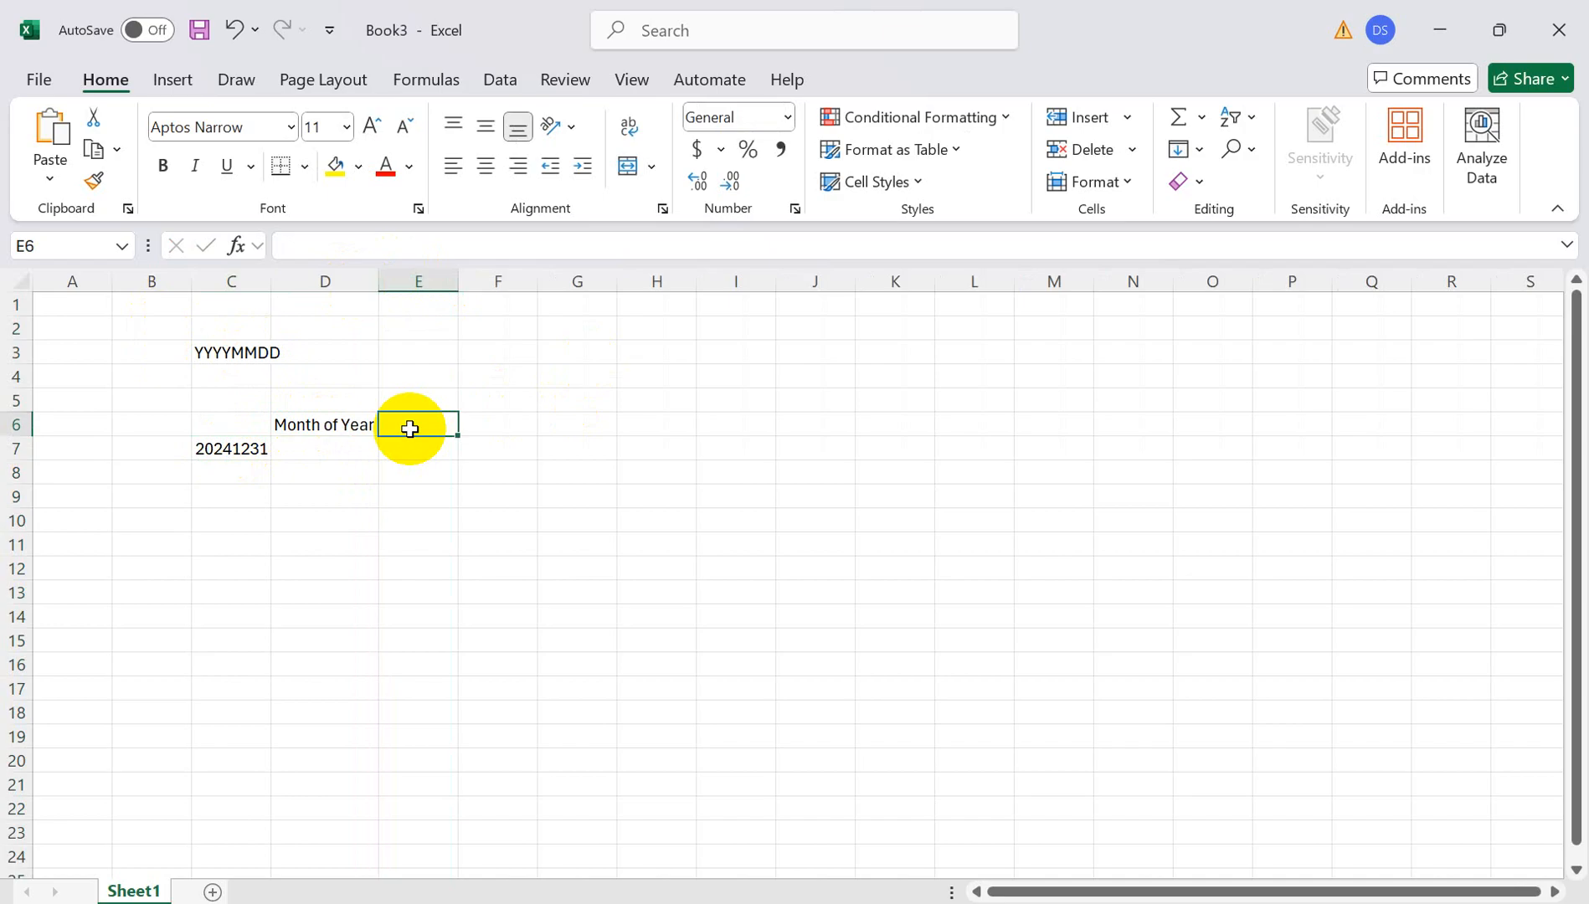
pyautogui.write('Year')
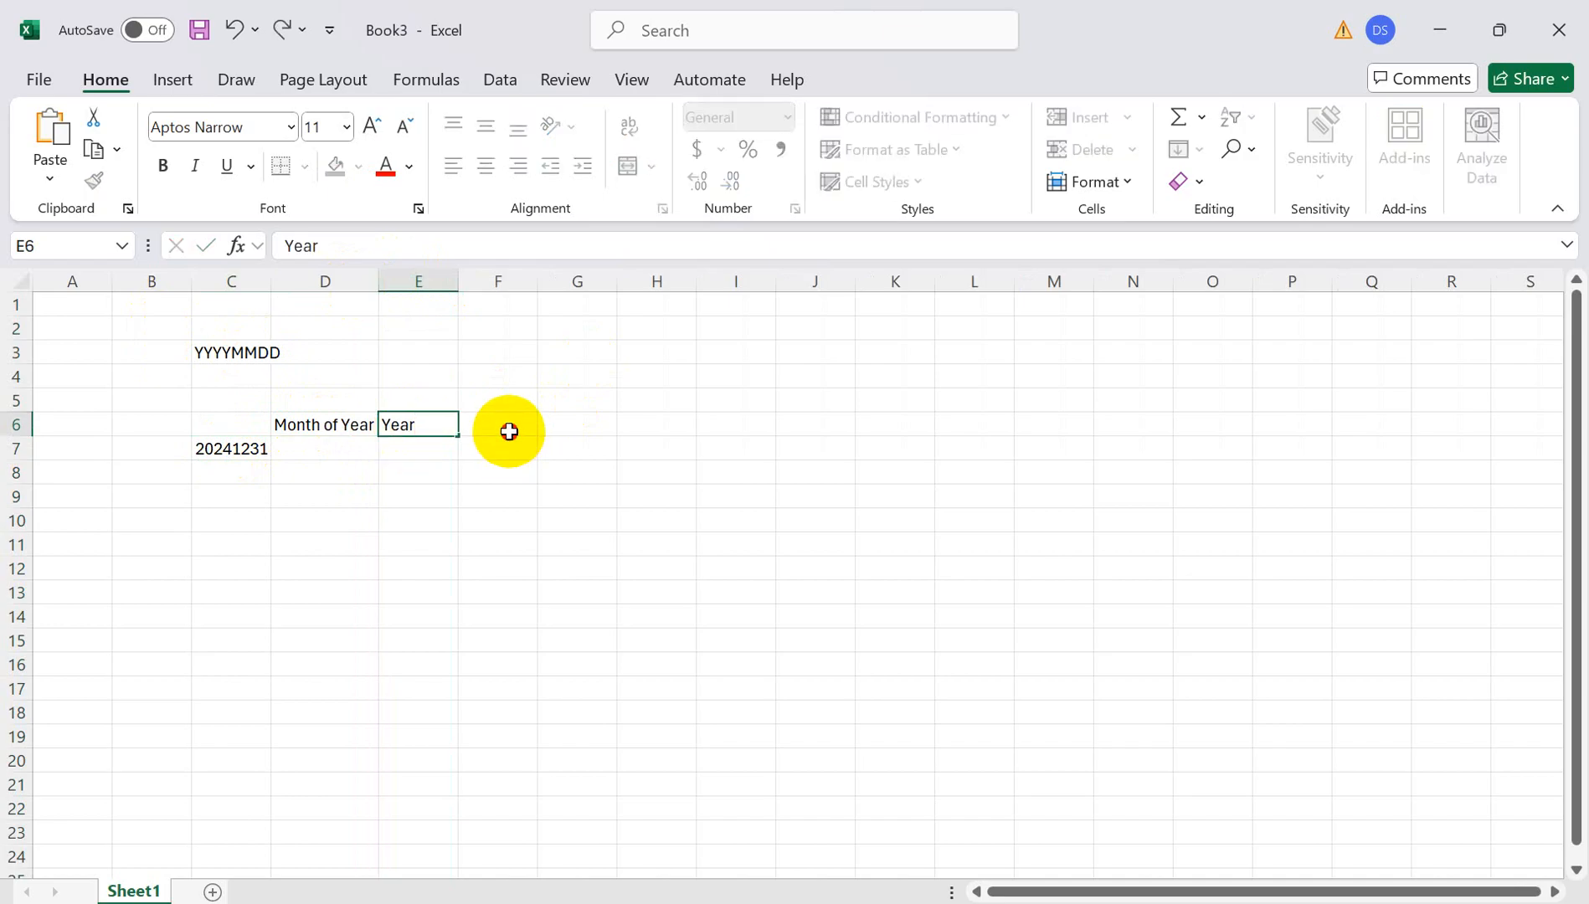
pyautogui.click(509, 432)
pyautogui.write('Date')
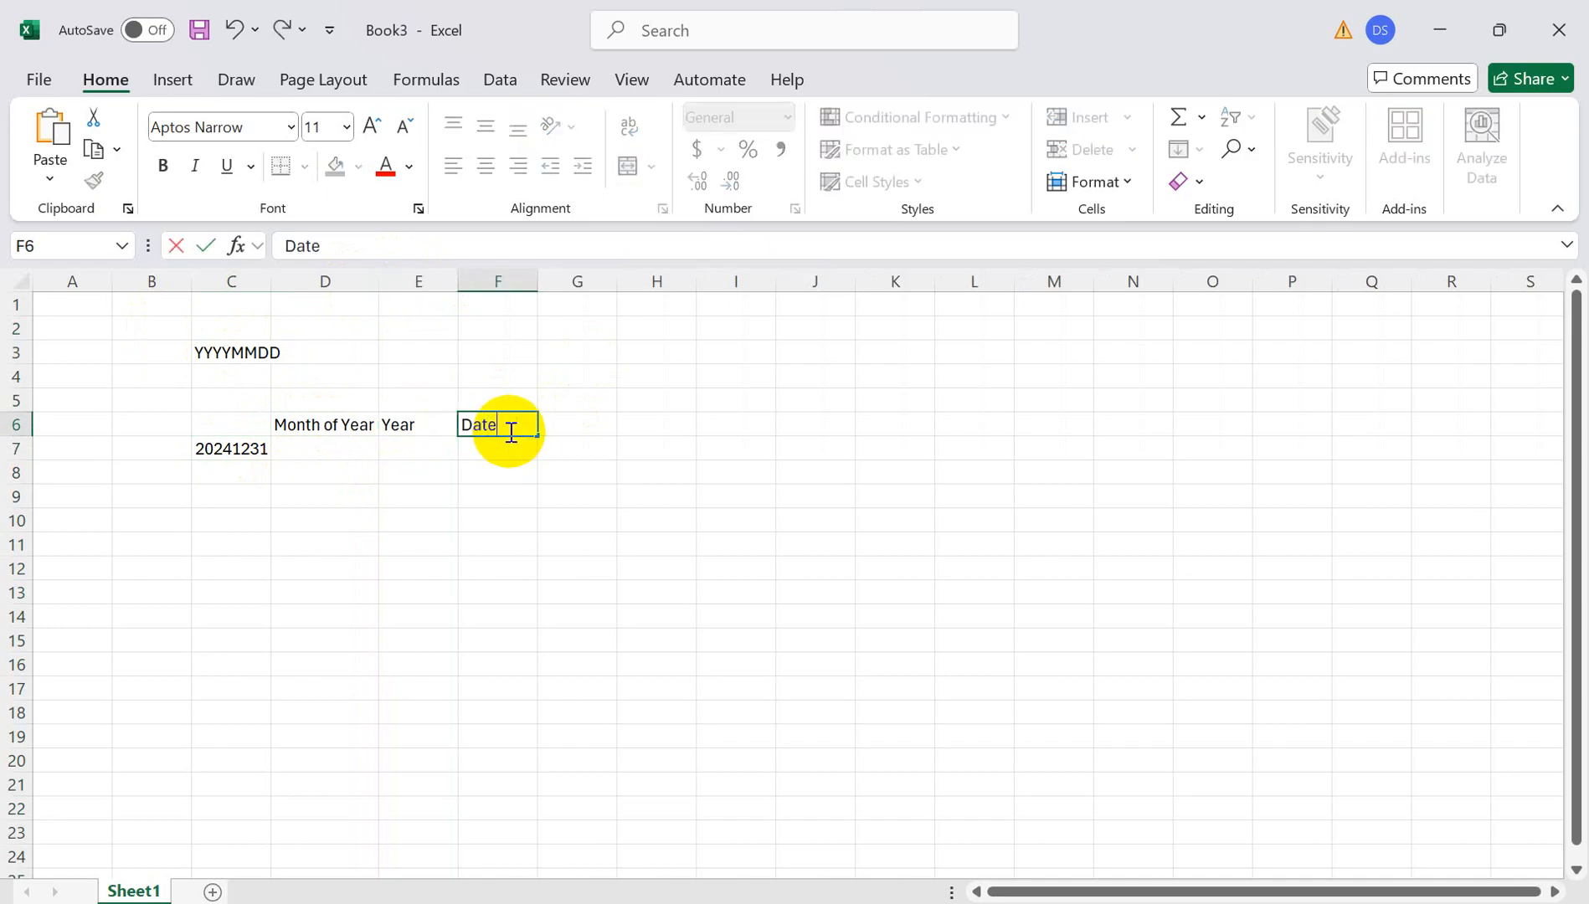
pyautogui.click(355, 451)
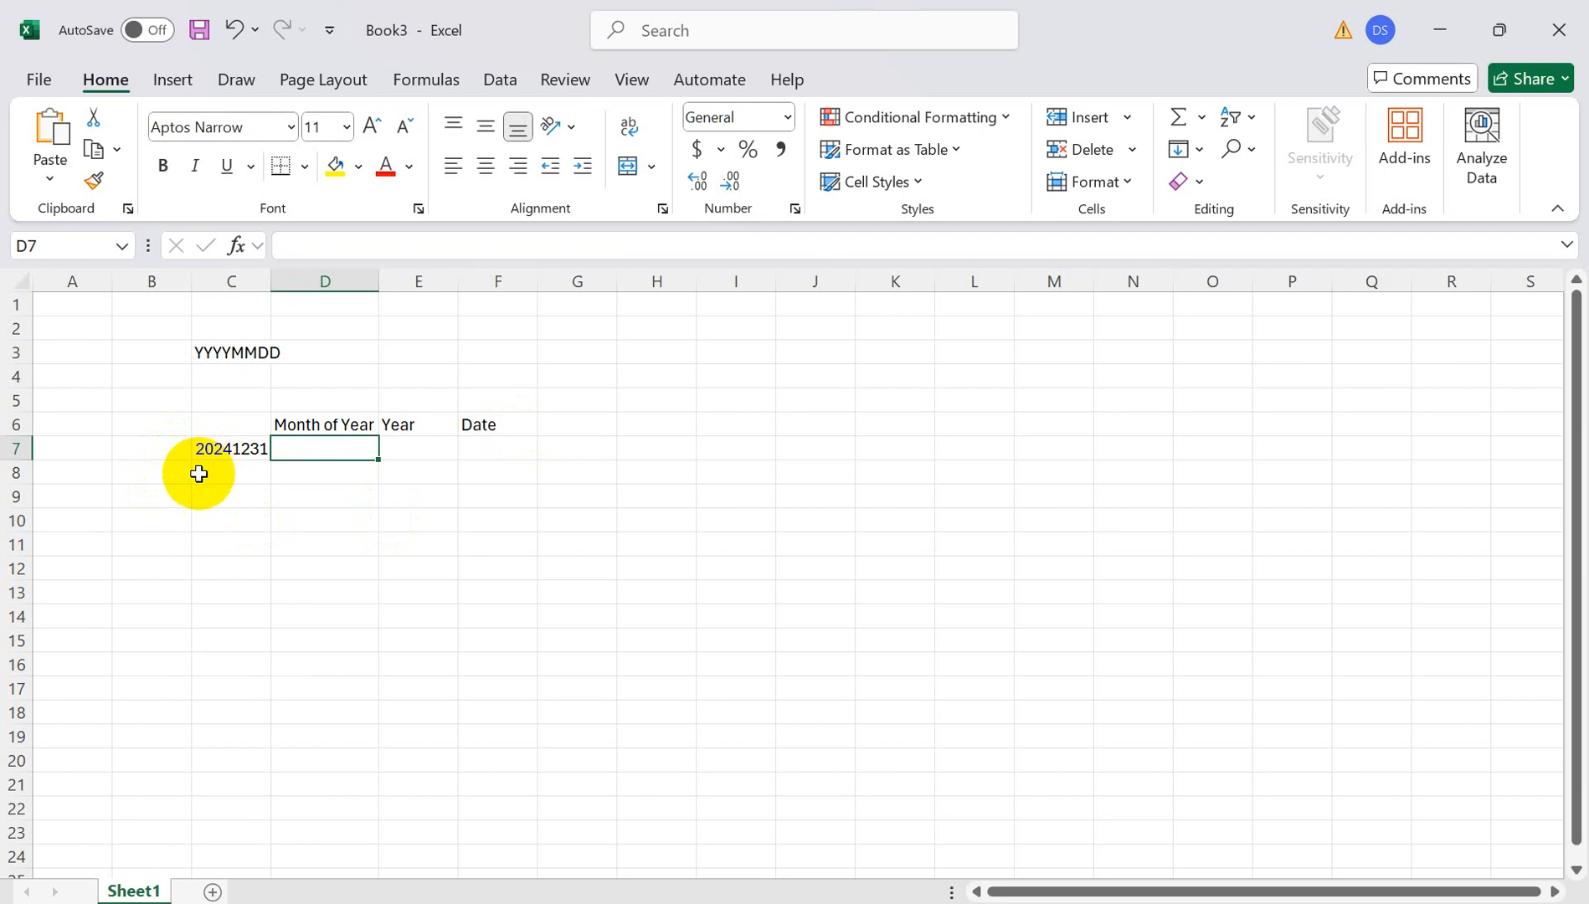
# Enter the label Position in cell C9, below the sample date.
pyautogui.click(208, 501)
pyautogui.write('Position')
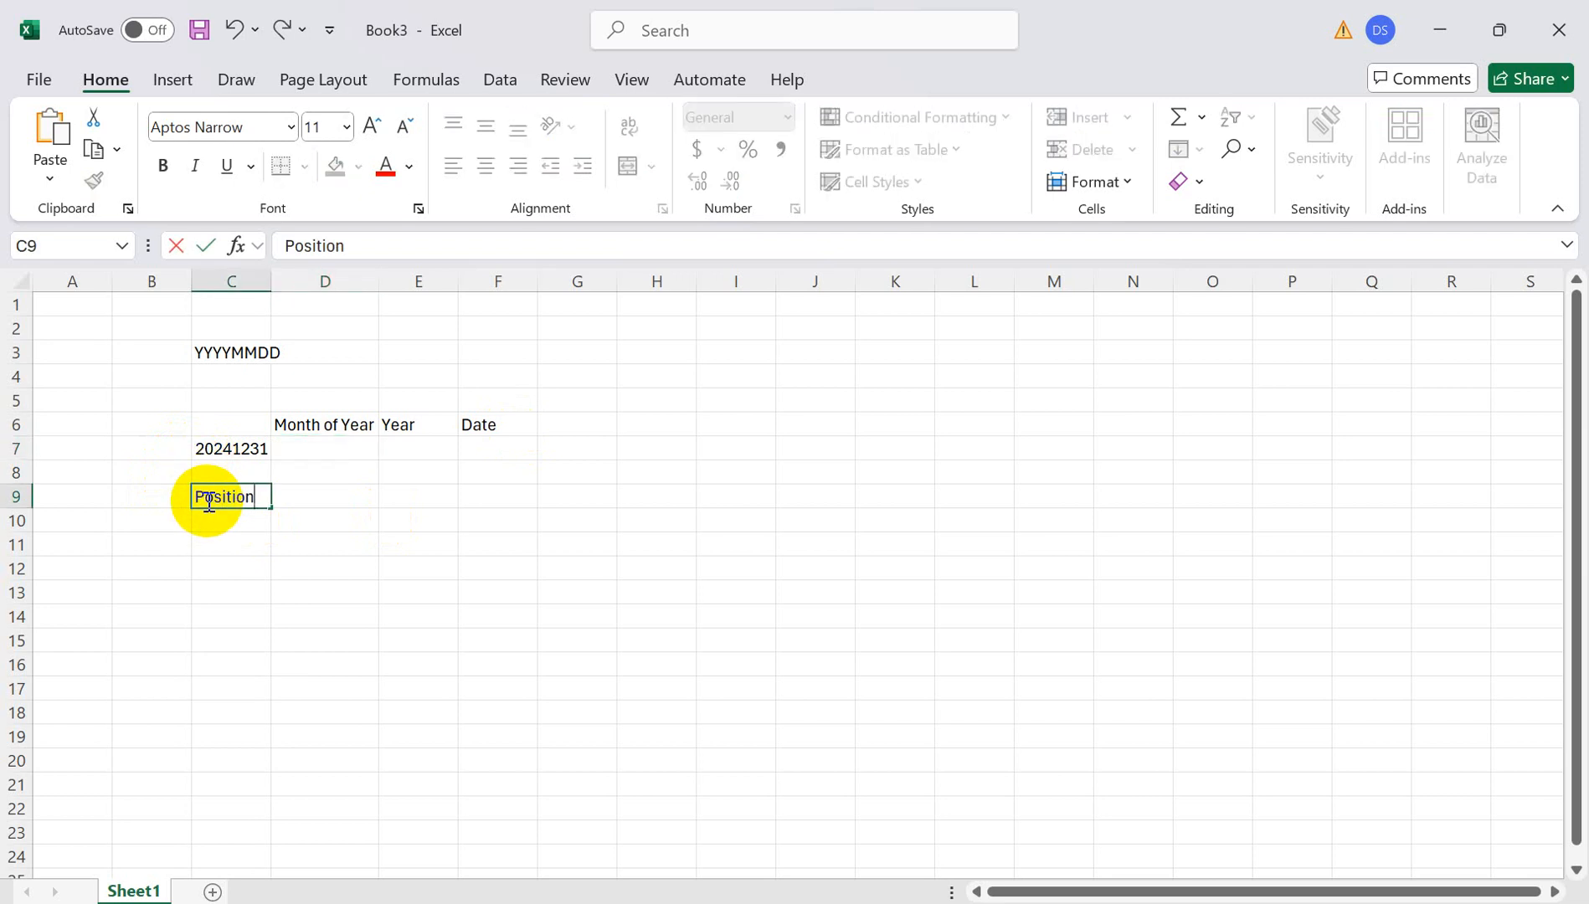
# Enter the example expression substring(0,4) in cell E9, in the Position row.
pyautogui.click(420, 425)
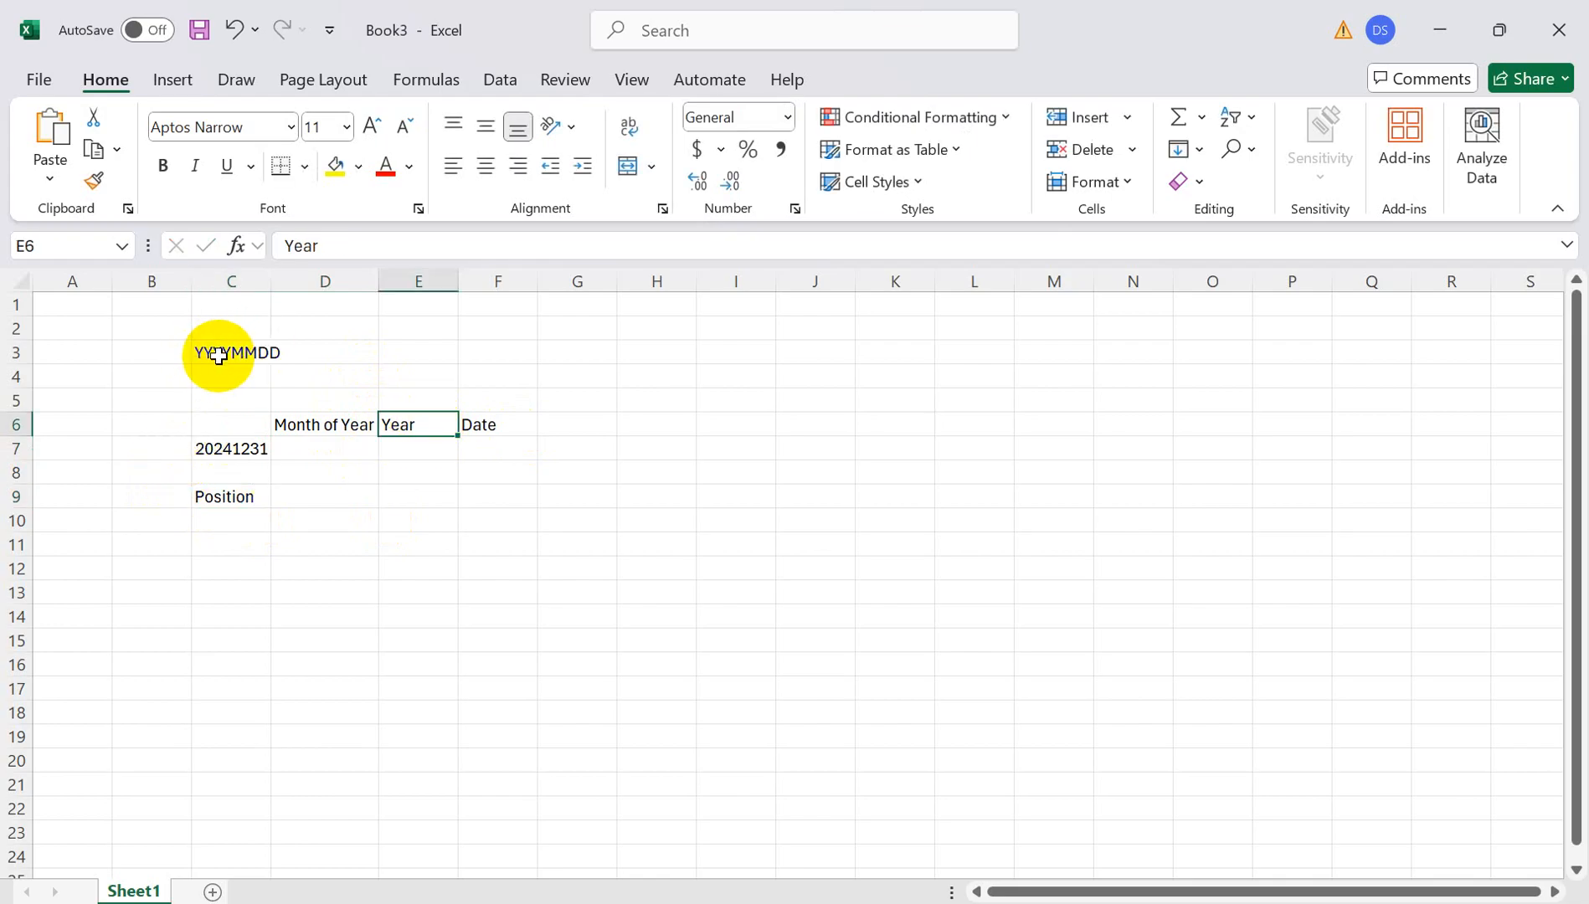
pyautogui.doubleClick(415, 494)
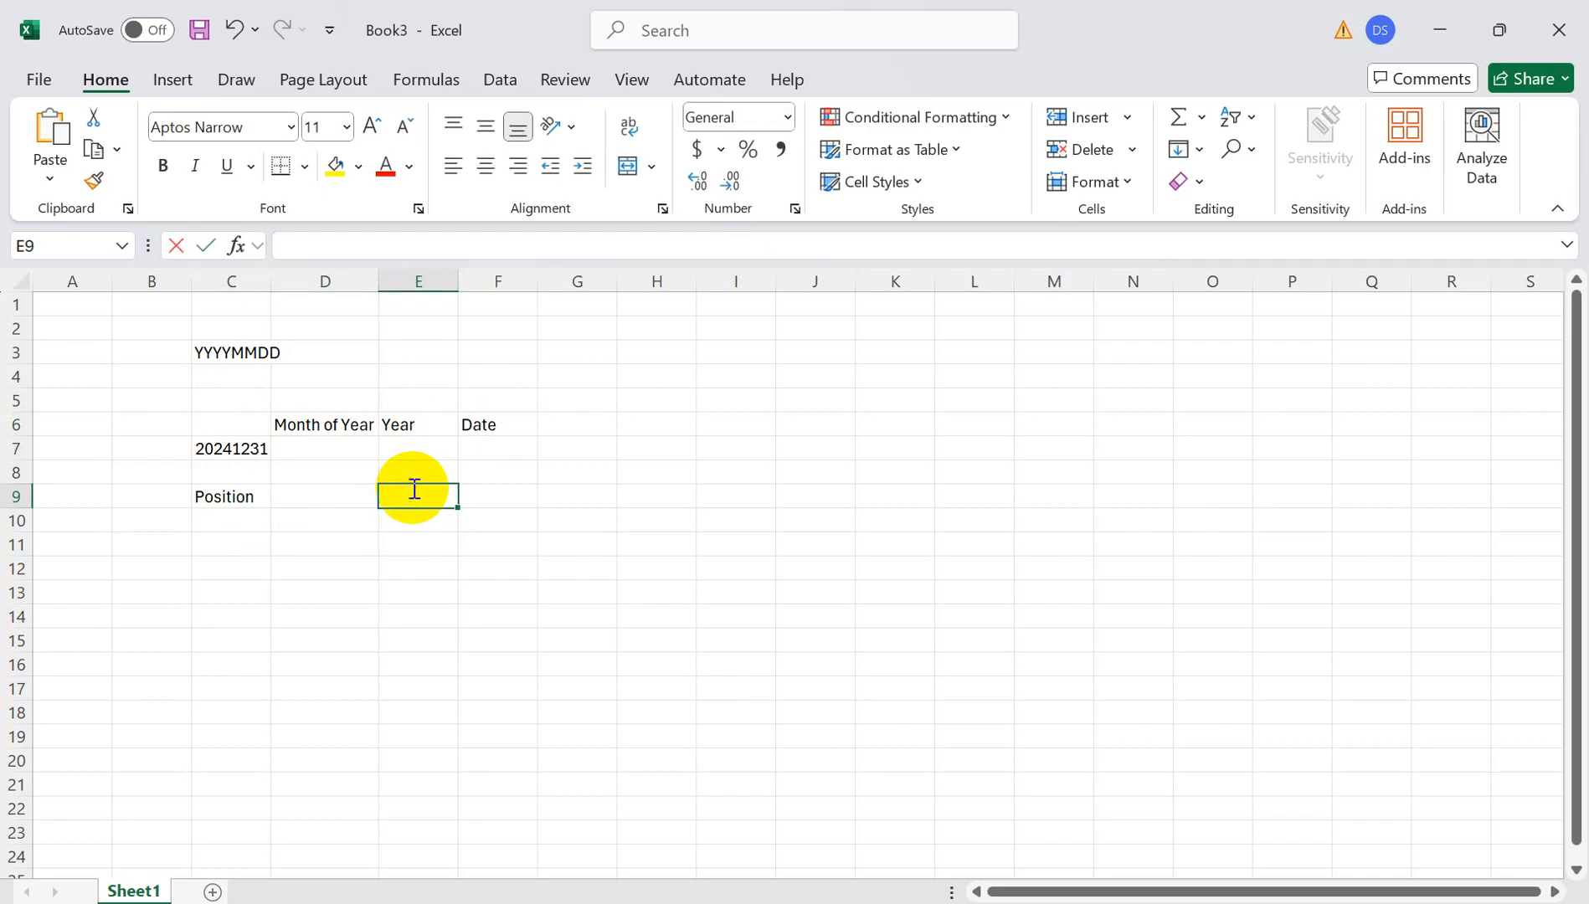
pyautogui.write('substring(0,4')
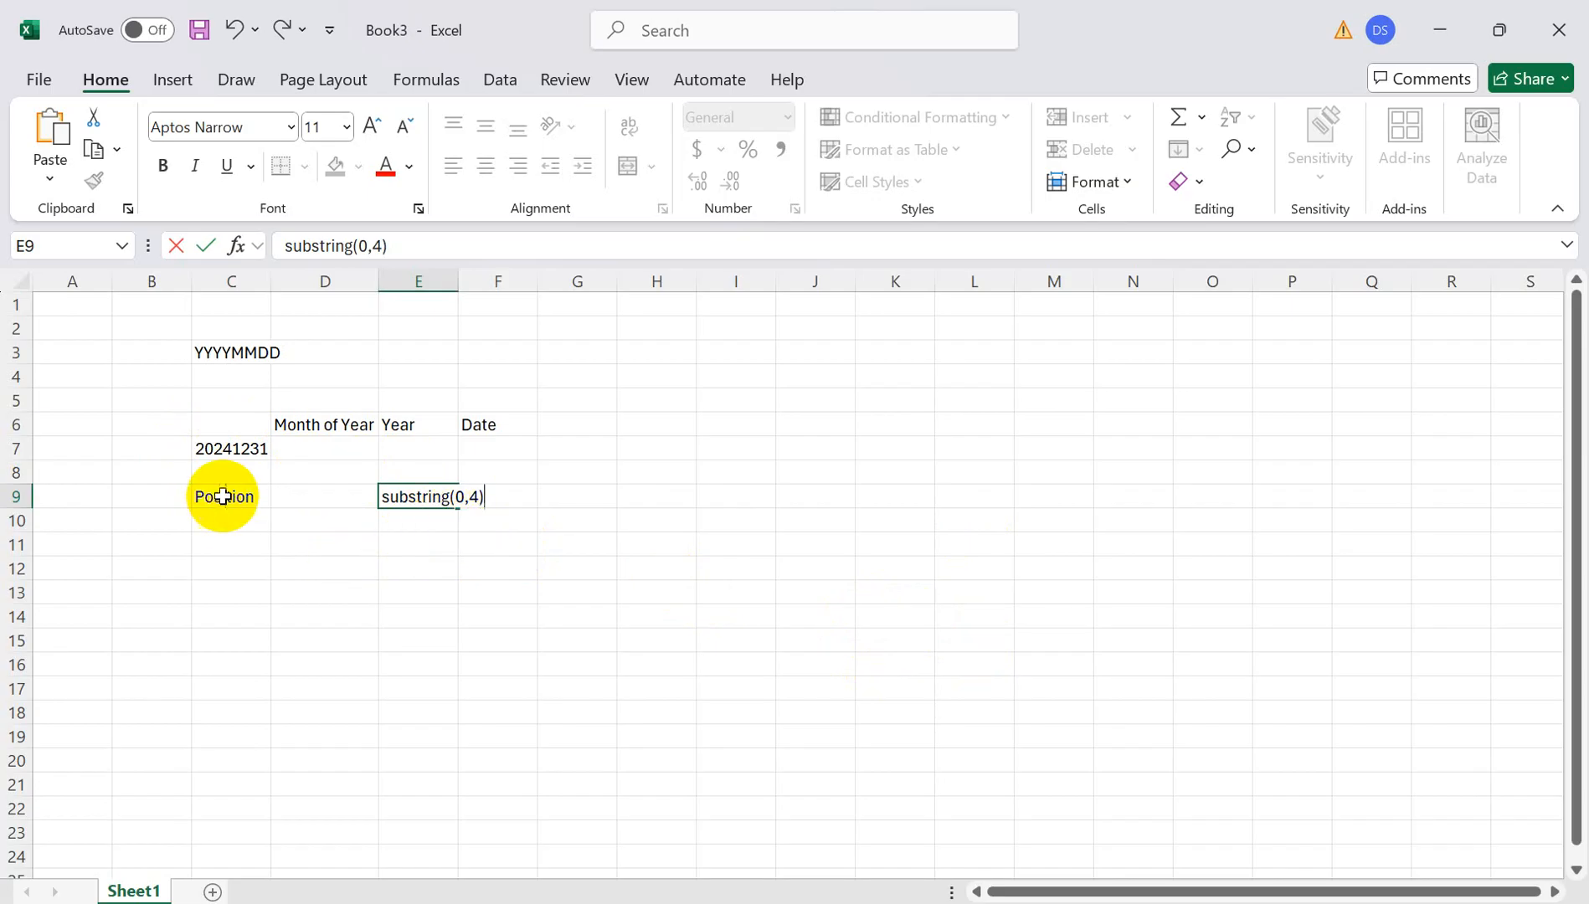
pyautogui.click(314, 425)
# Enter the example expression substring(4,2) in cell E11, correcting the spelling of the function name.
pyautogui.click(434, 547)
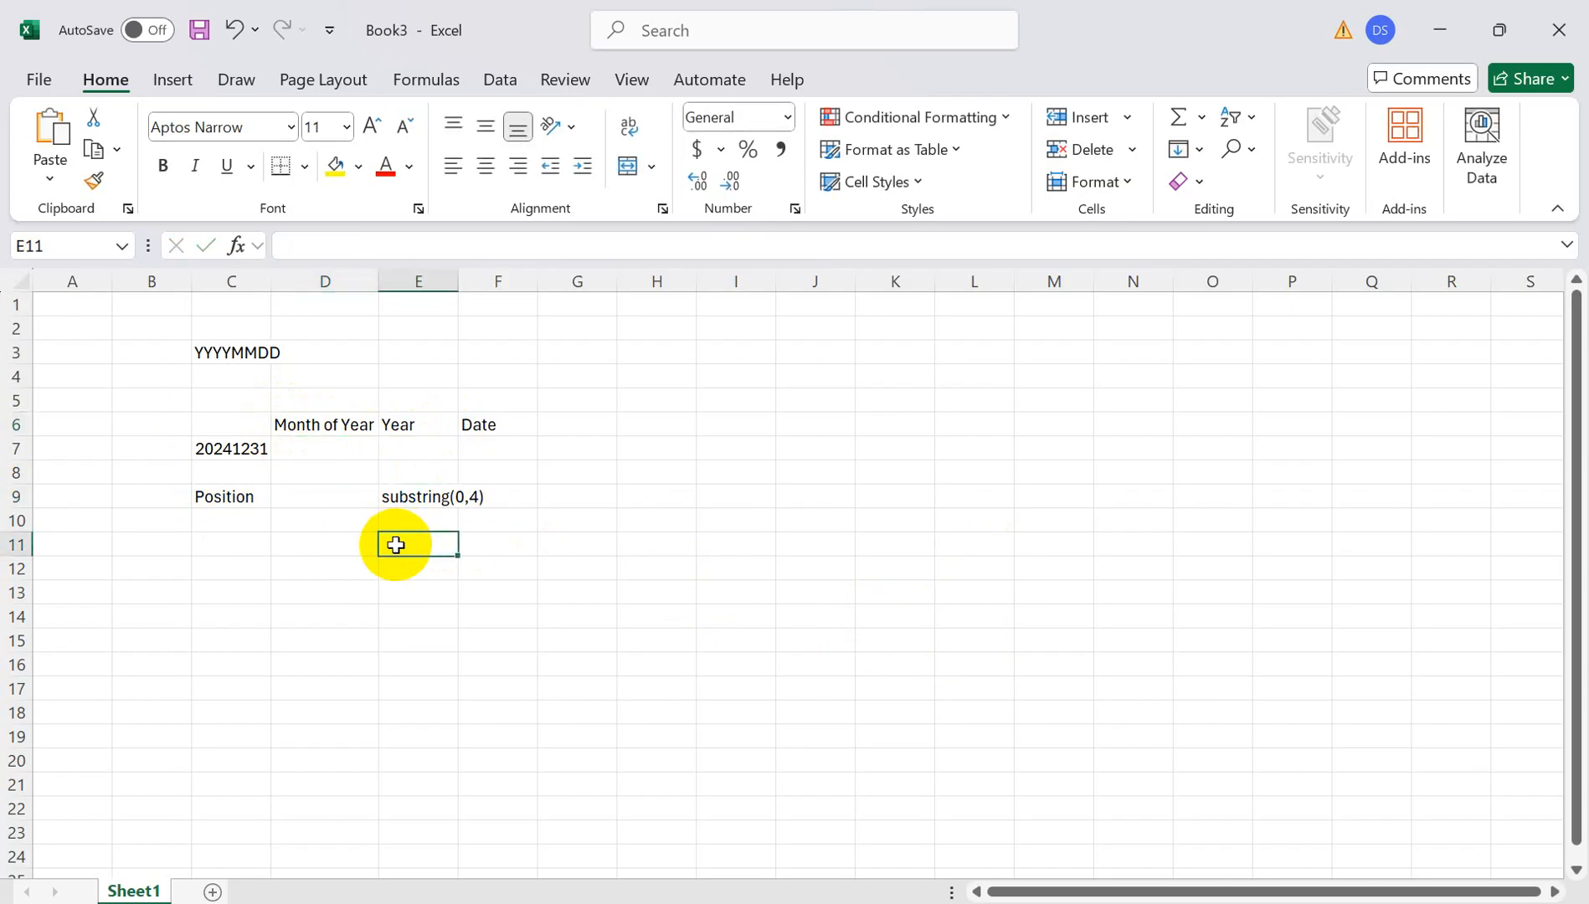
pyautogui.write('subsctring(4,2')
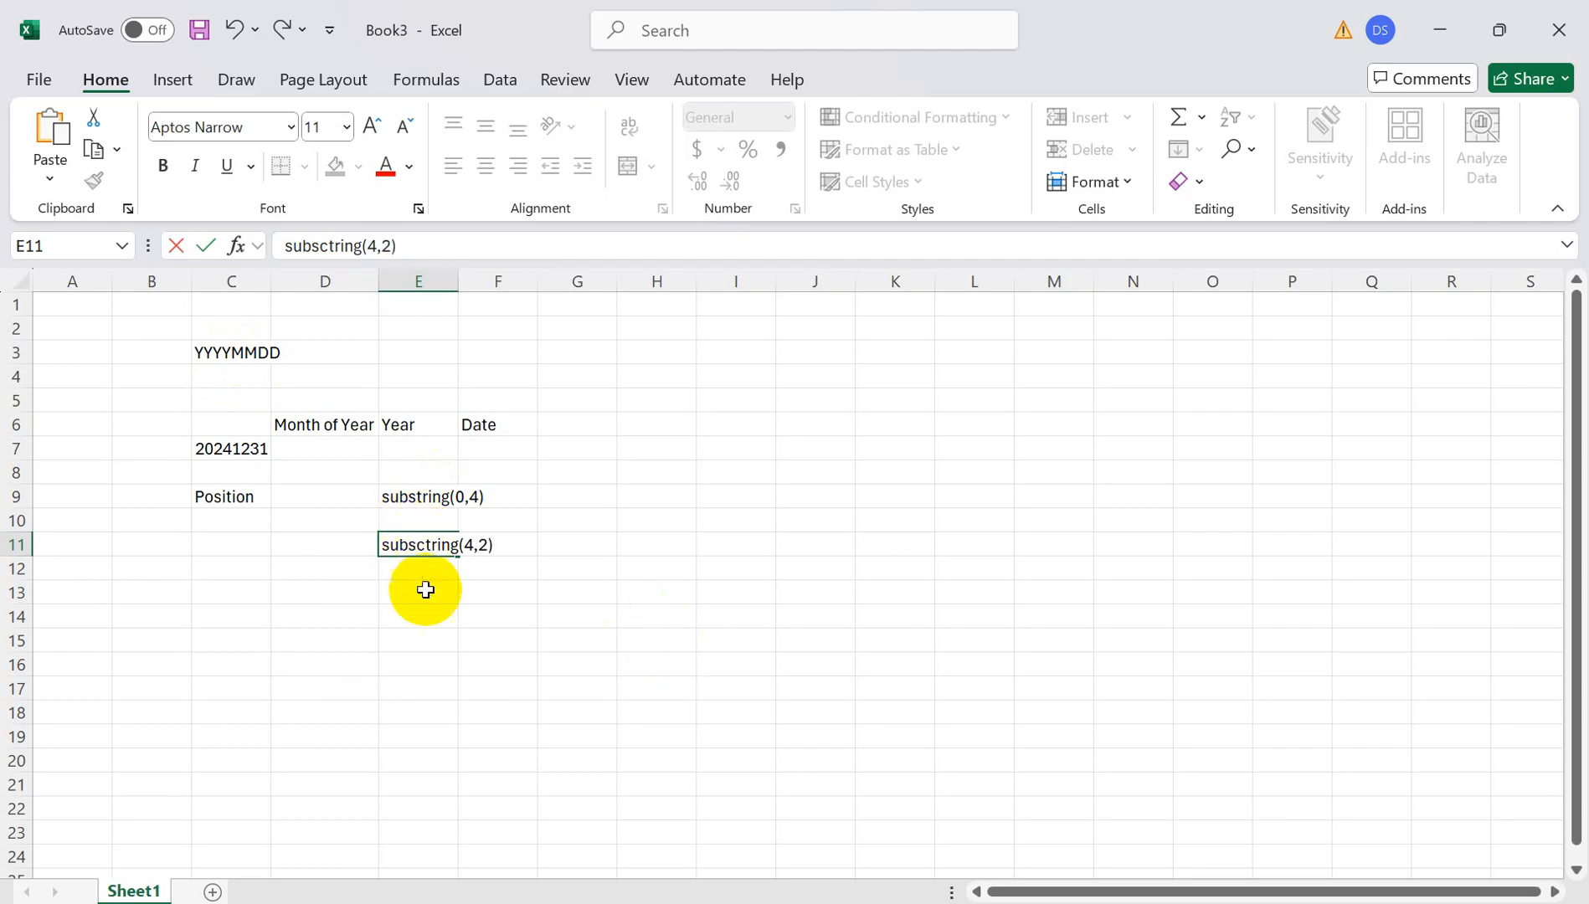
pyautogui.click(392, 593)
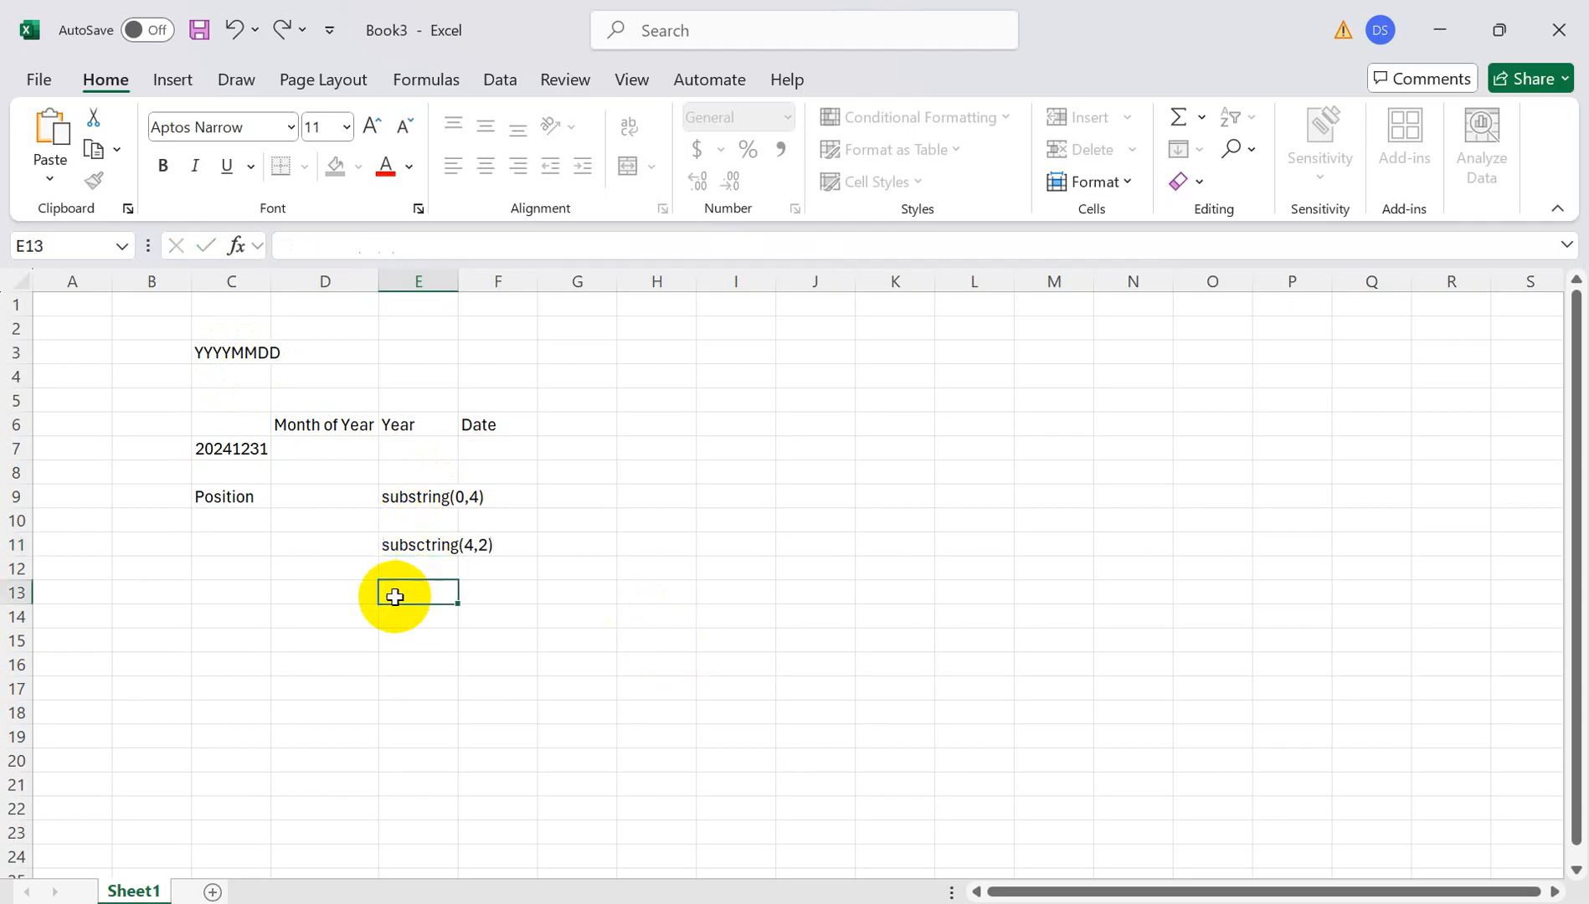
pyautogui.doubleClick(426, 545)
pyautogui.press('BackSpace')
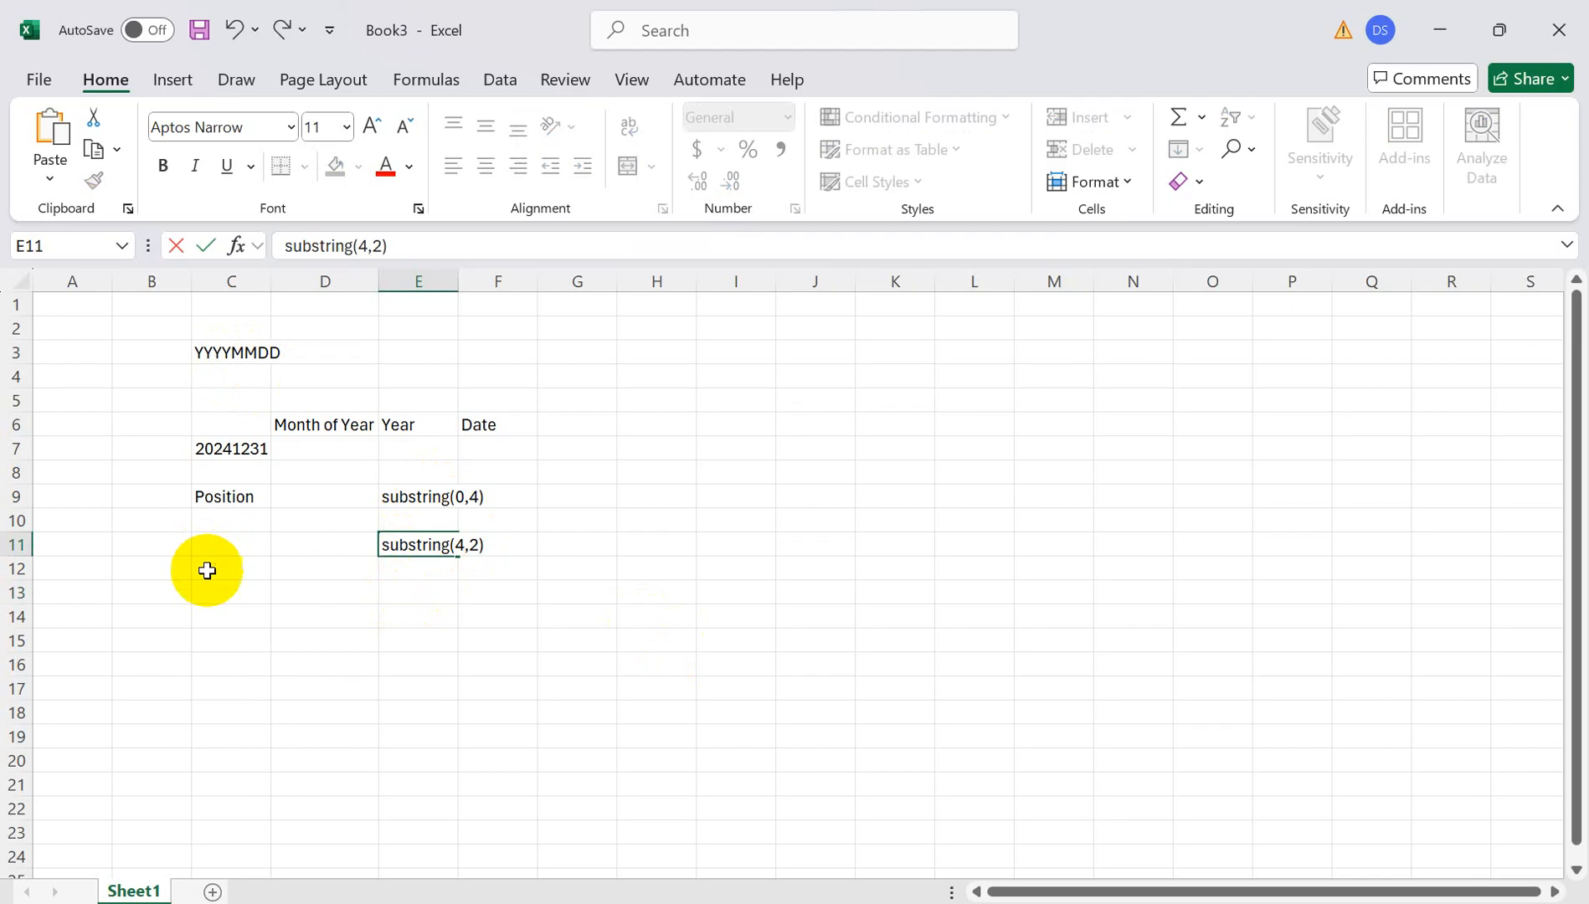
# Enter the example expression substring(6,2) in cell E13.
pyautogui.click(394, 584)
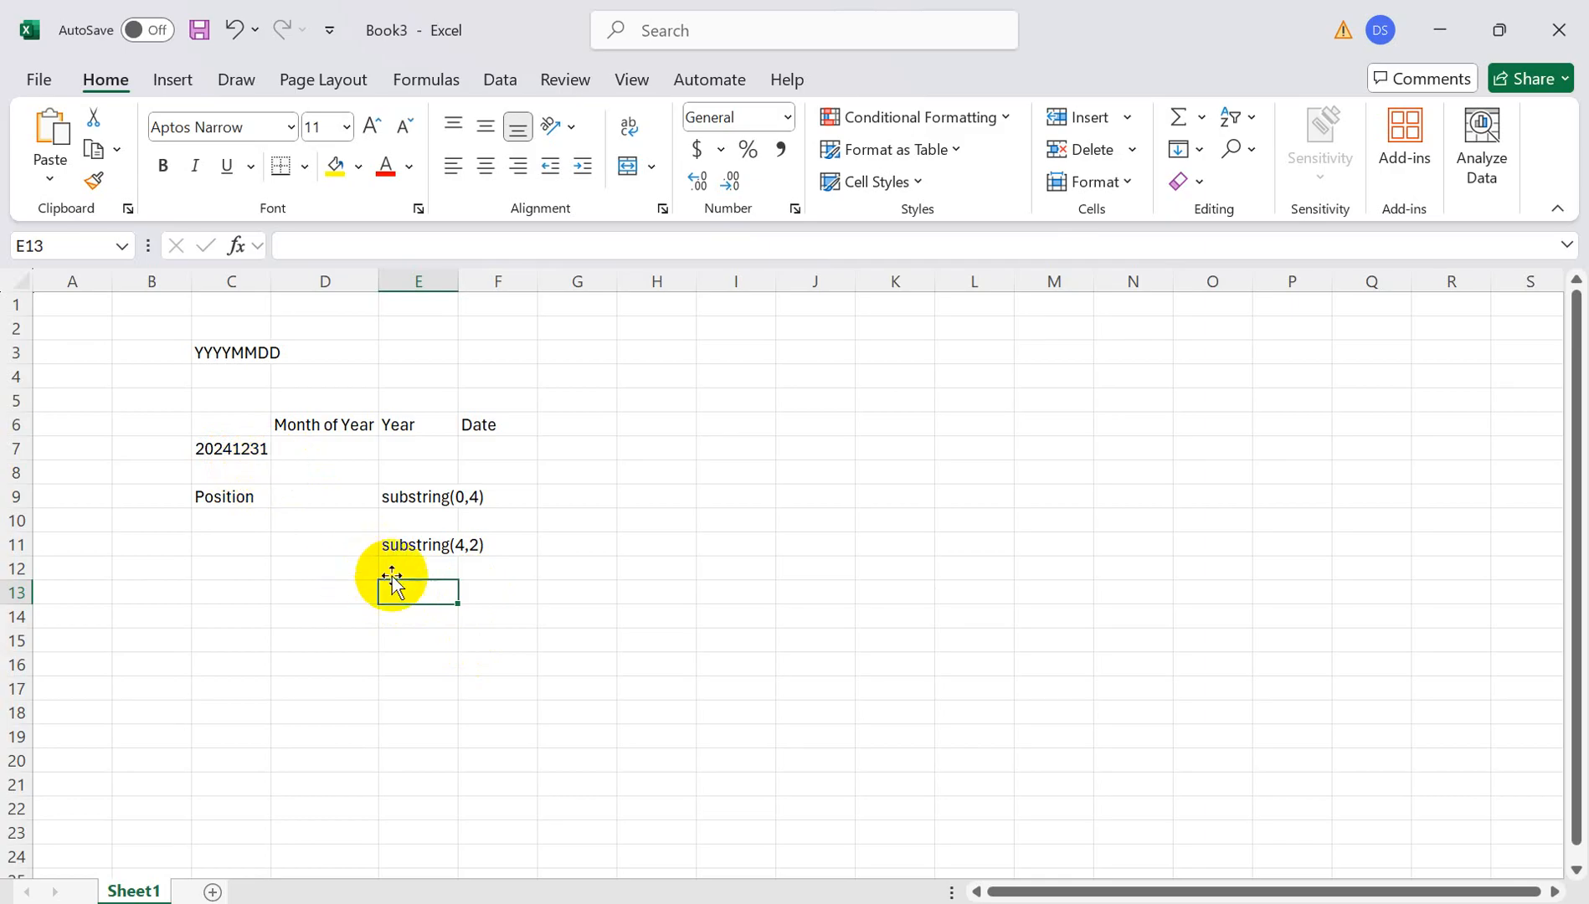
pyautogui.write('substring(6')
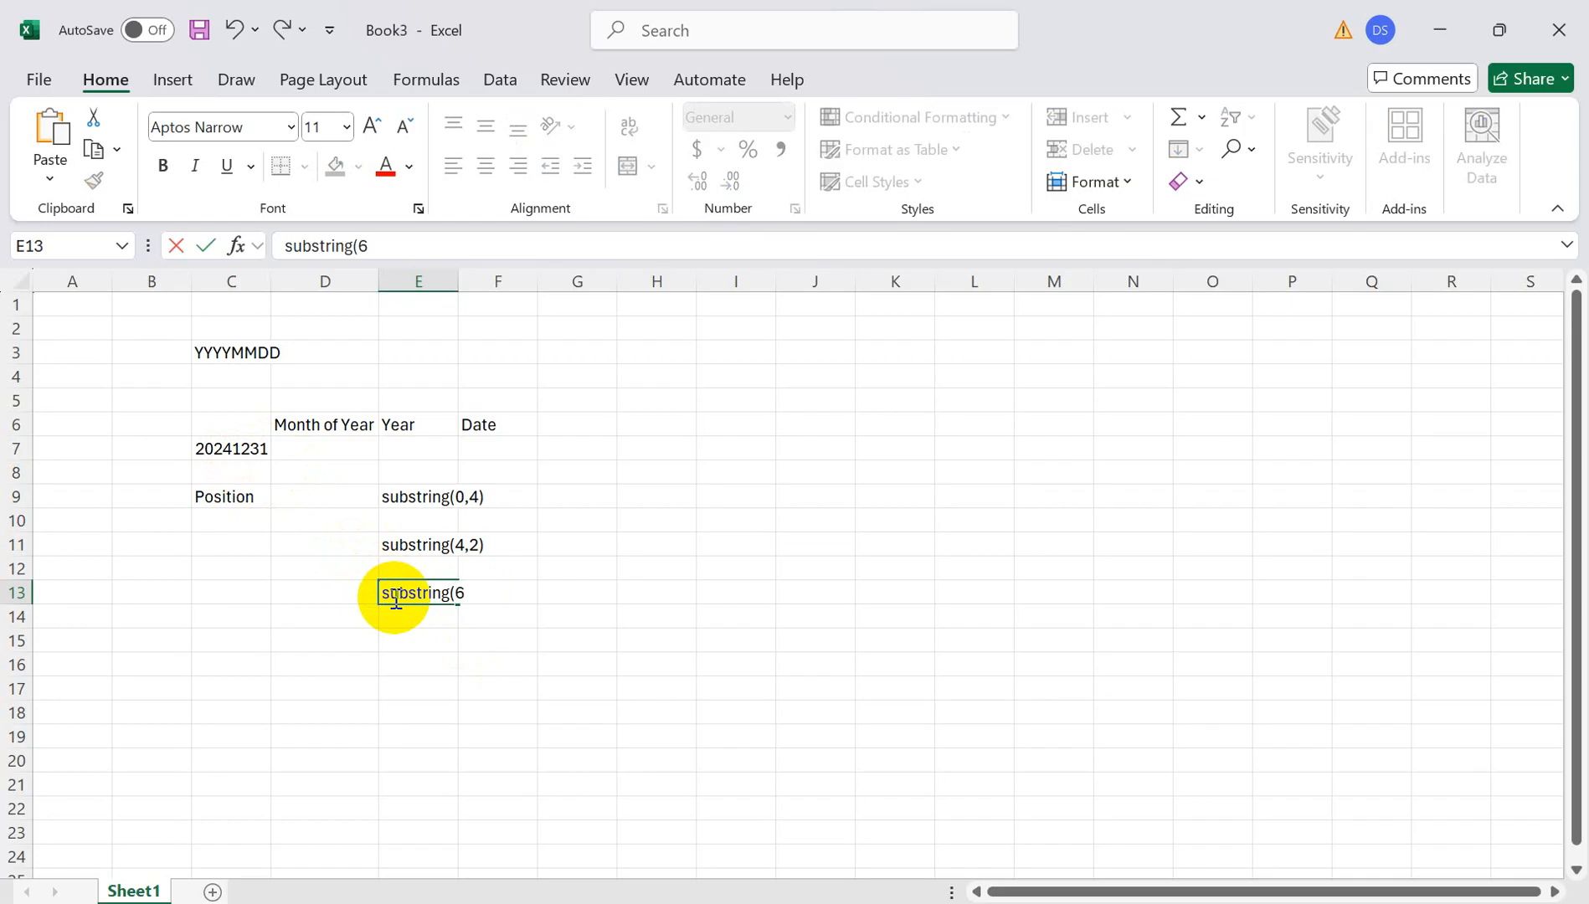
pyautogui.write(',2)')
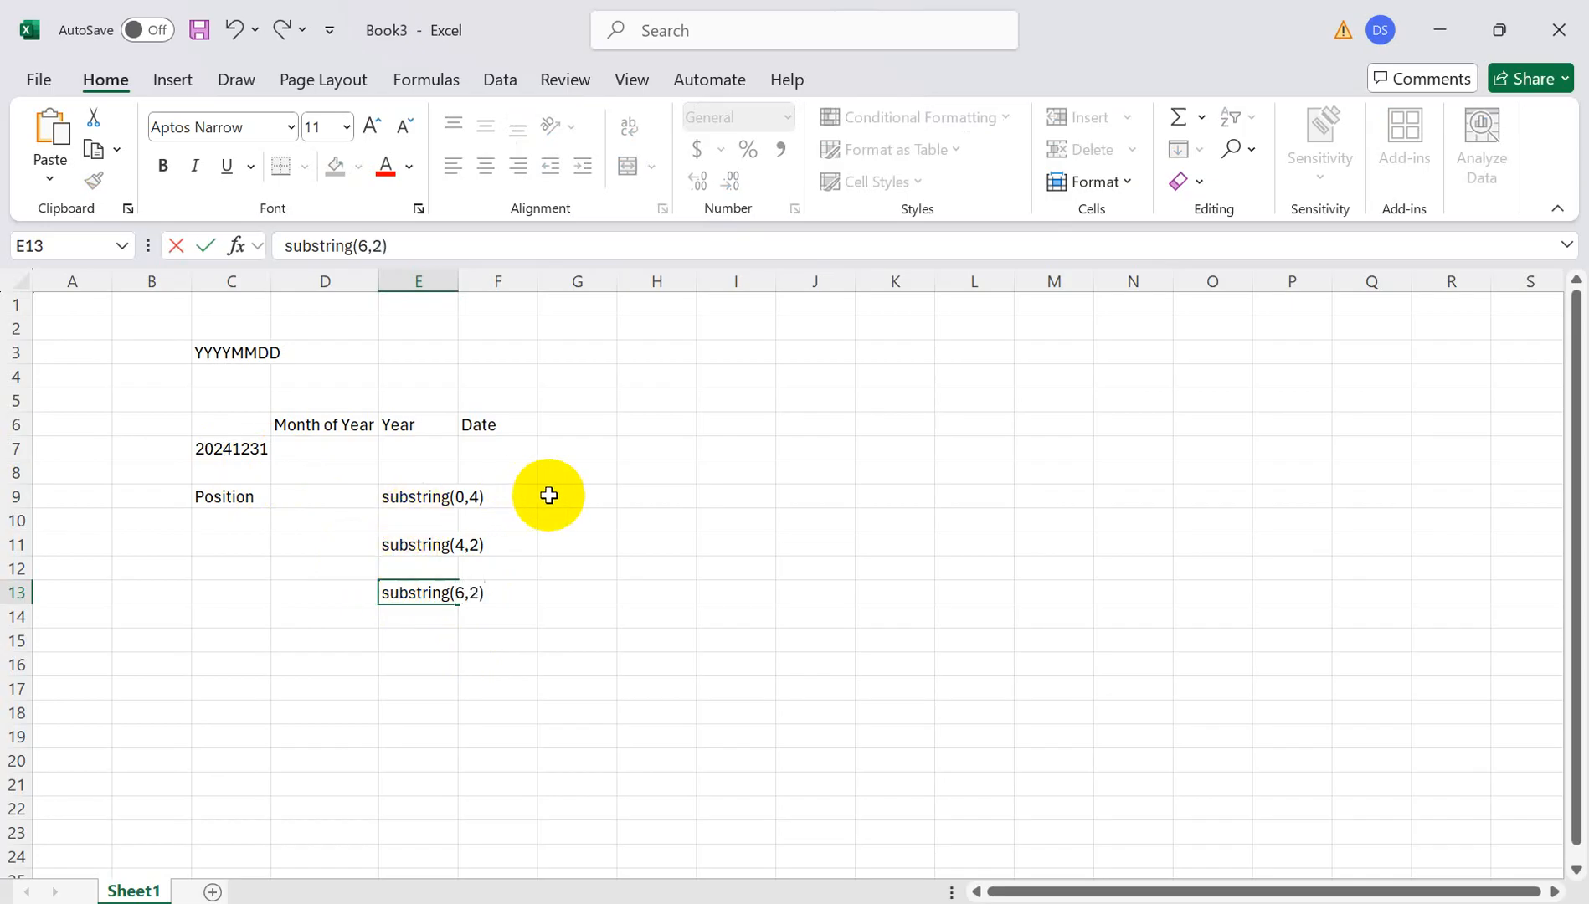
# Label the three substring expressions Year, Month and Date in cells G9, G11 and G13.
pyautogui.click(610, 496)
pyautogui.write('Year')
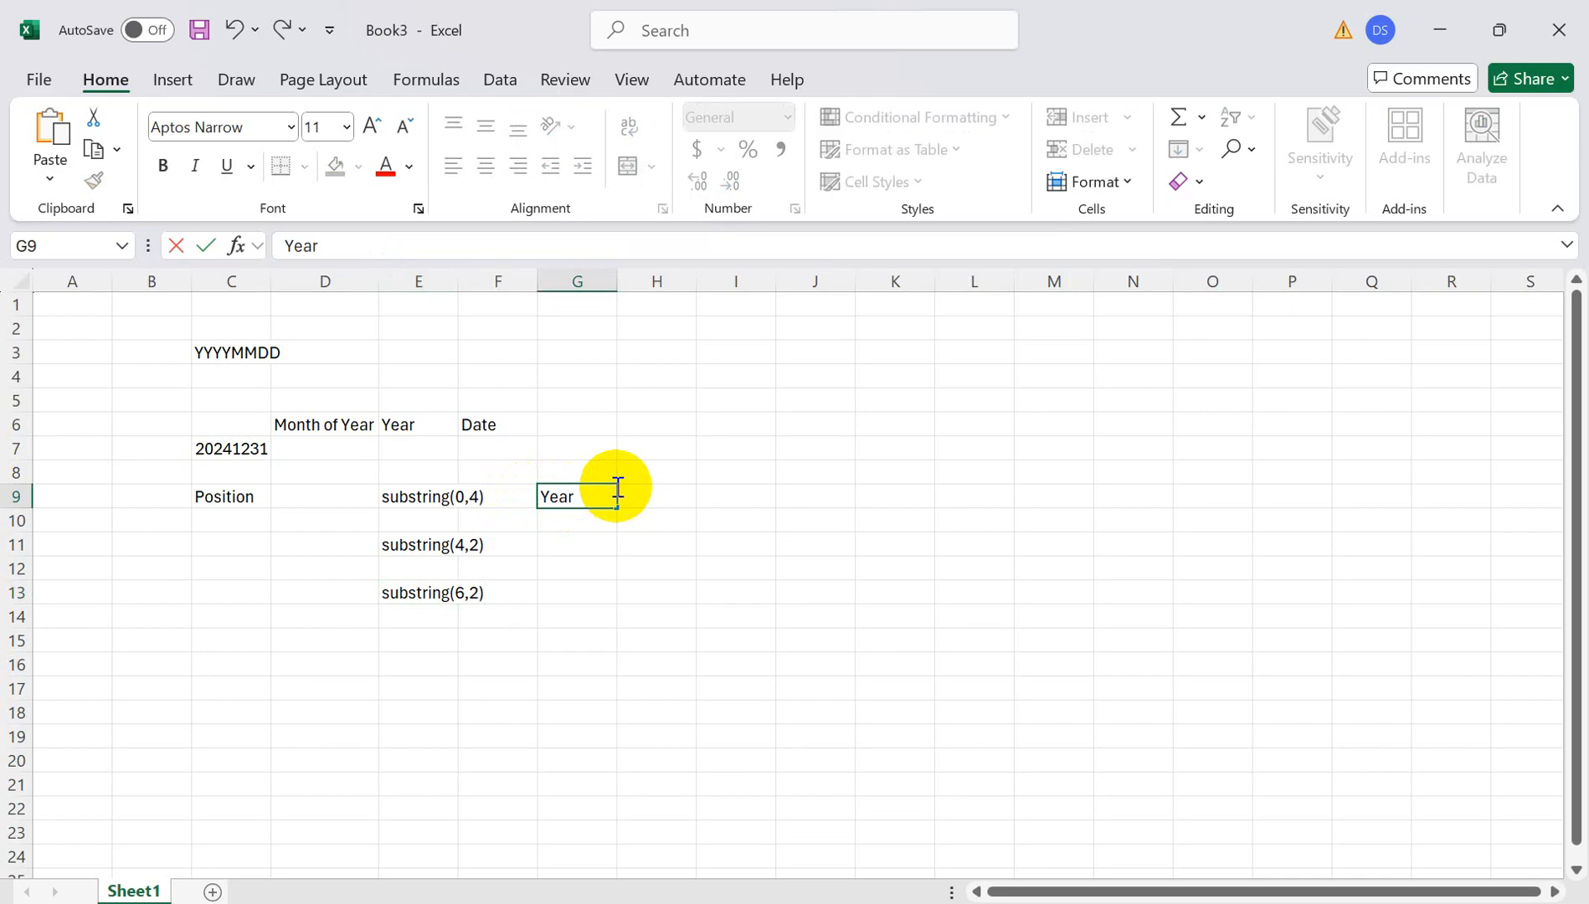
pyautogui.click(583, 548)
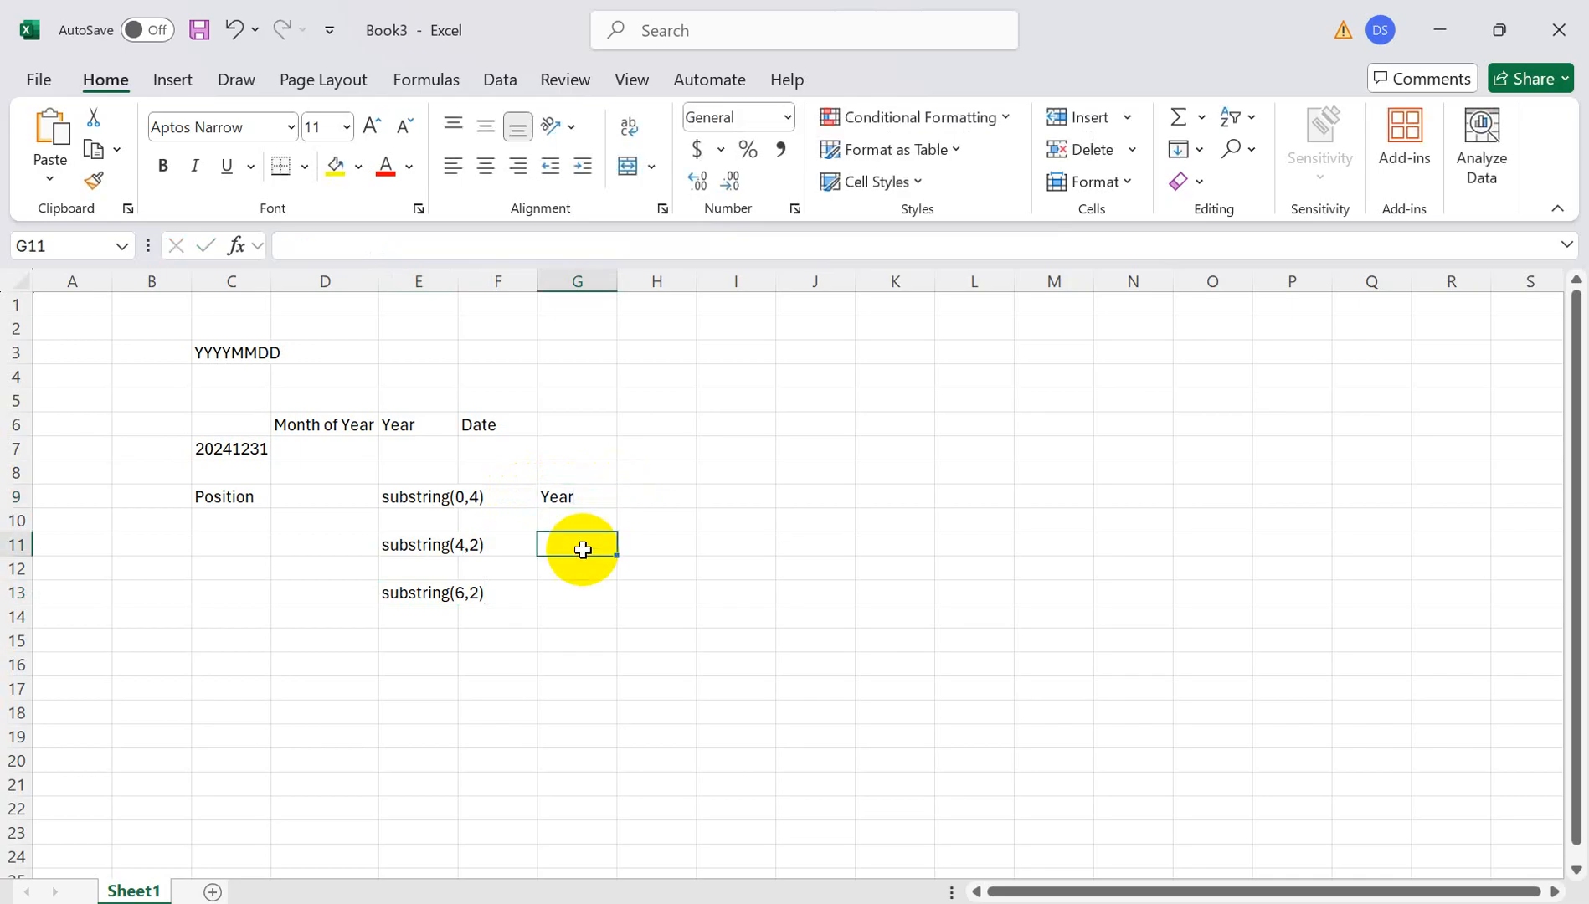
pyautogui.write('Month')
pyautogui.click(581, 591)
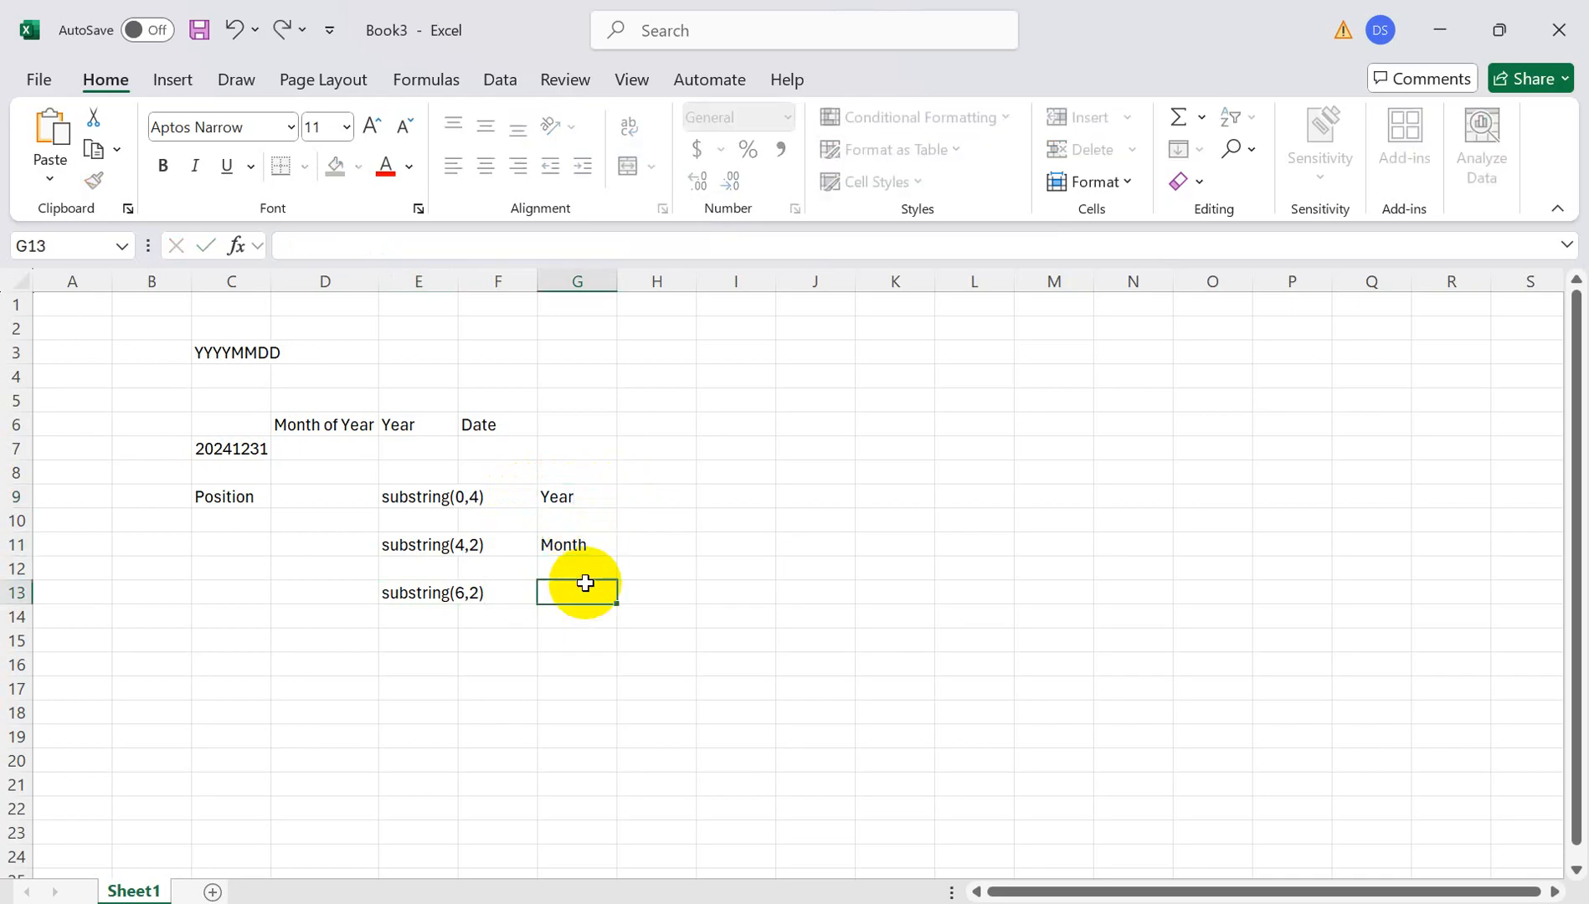
pyautogui.write('Date')
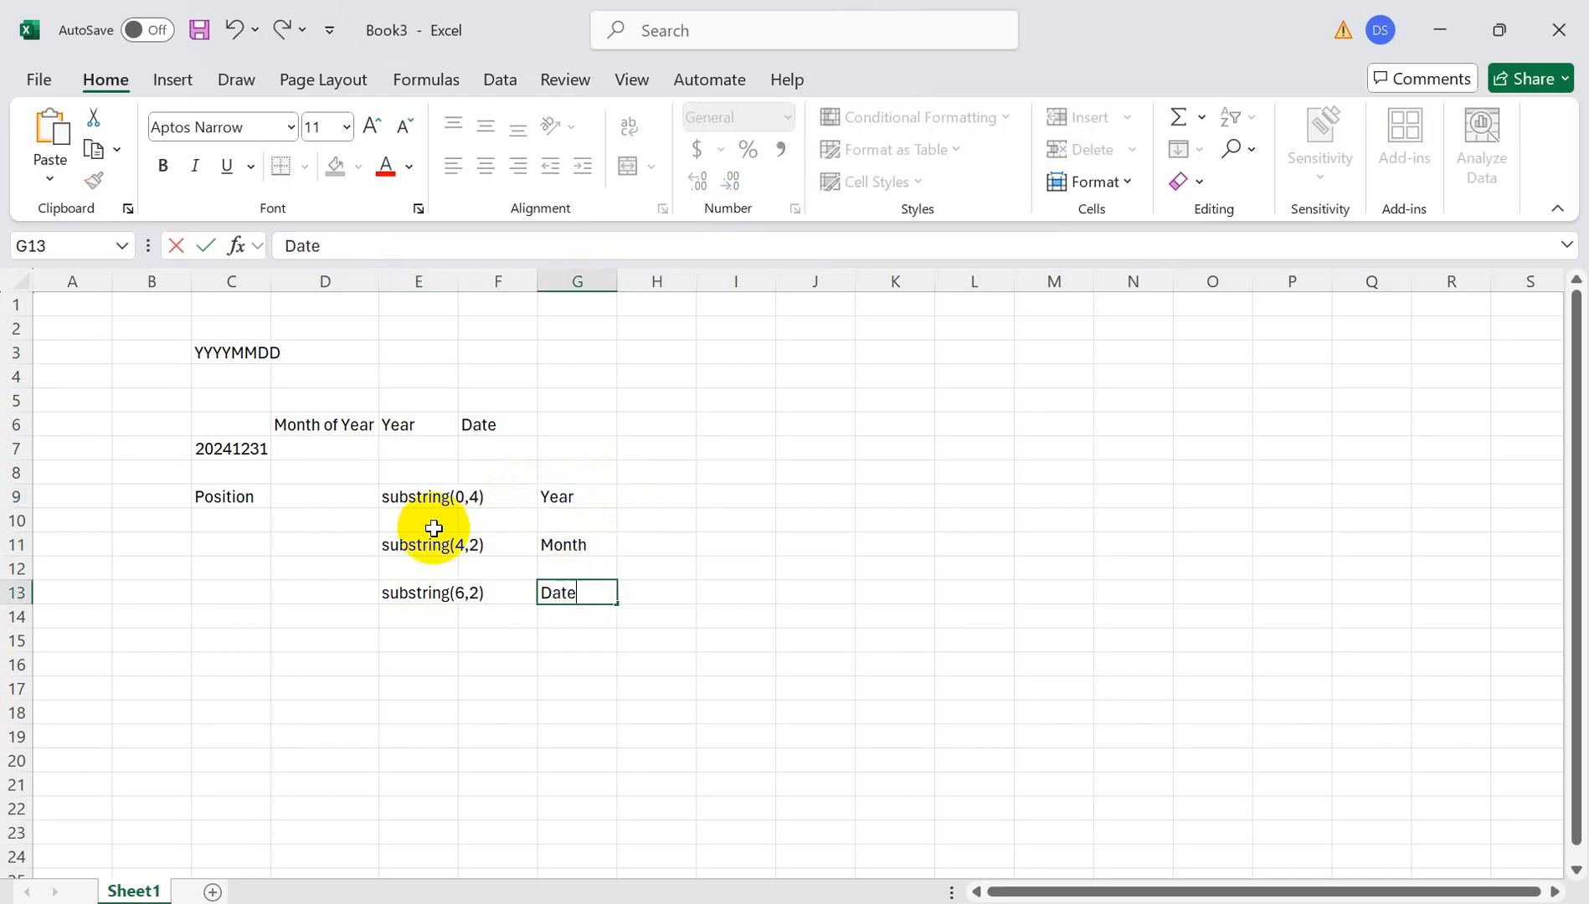
pyautogui.moveTo(335, 474); pyautogui.dragTo(702, 645)
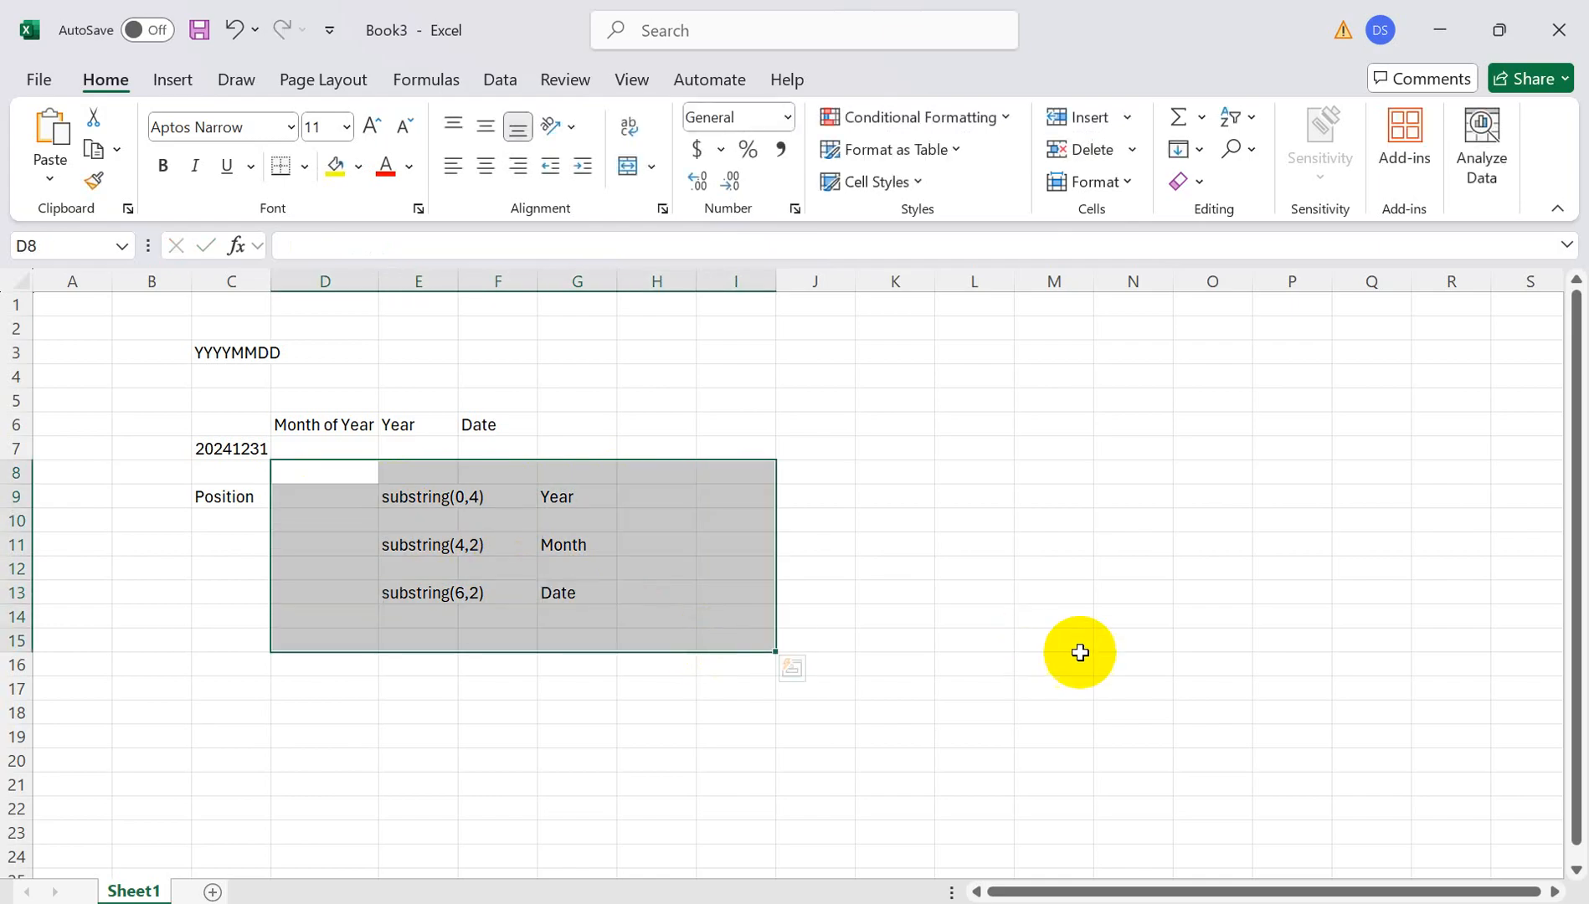
# Switch to Azure Data Factory in the browser to view the derived column settings of dataflow_testExpression.
pyautogui.hotkey('alt', 'Tab')
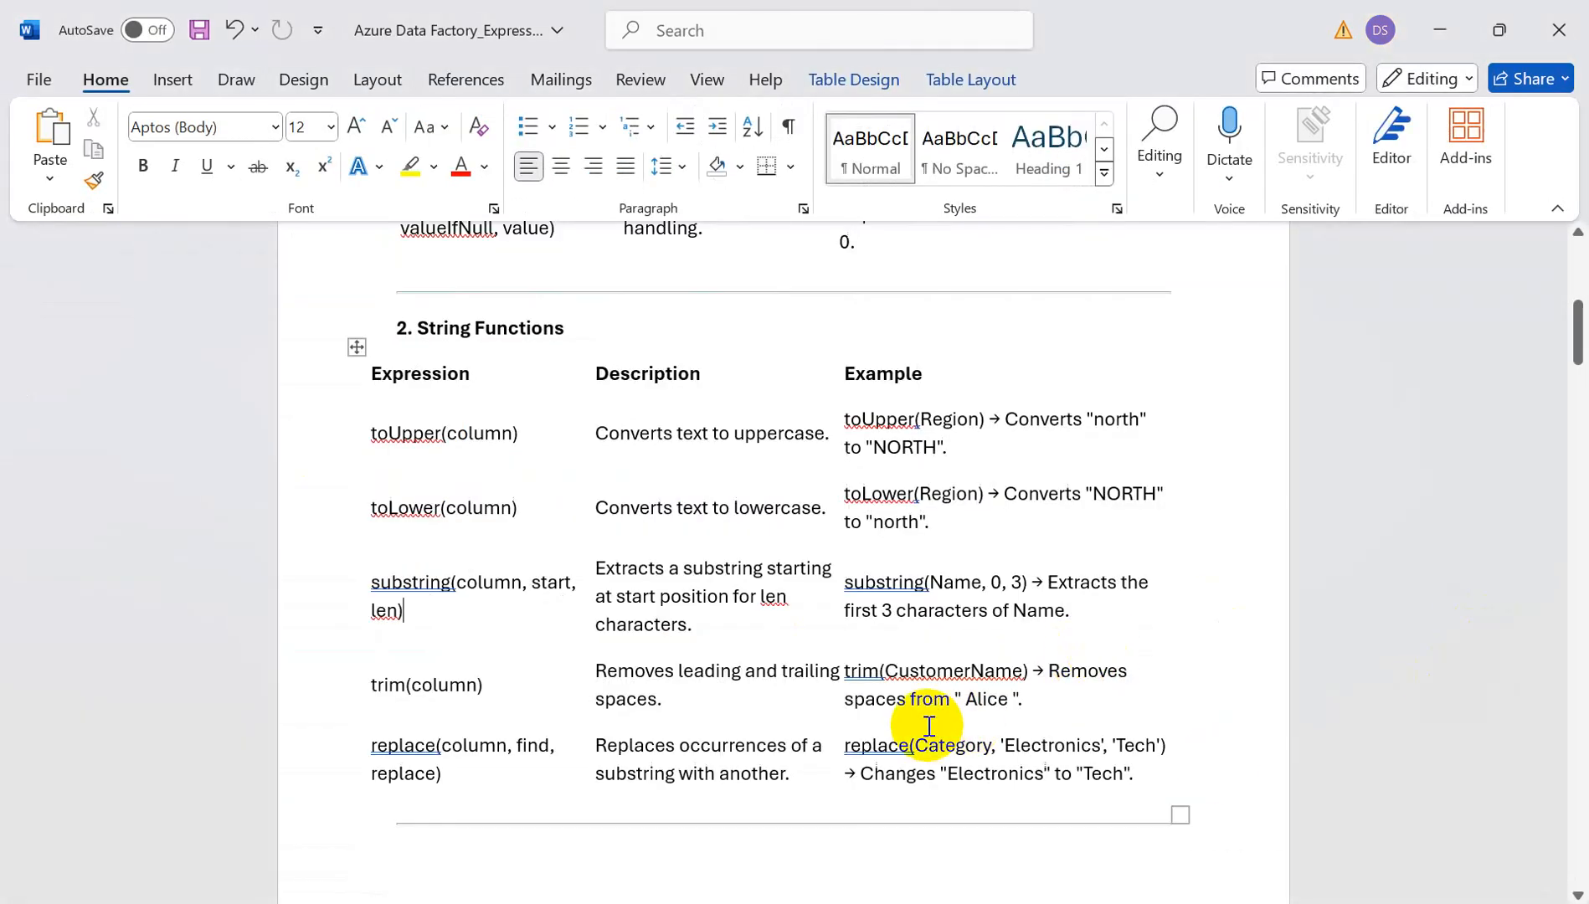
pyautogui.hotkey('alt', 'Tab')
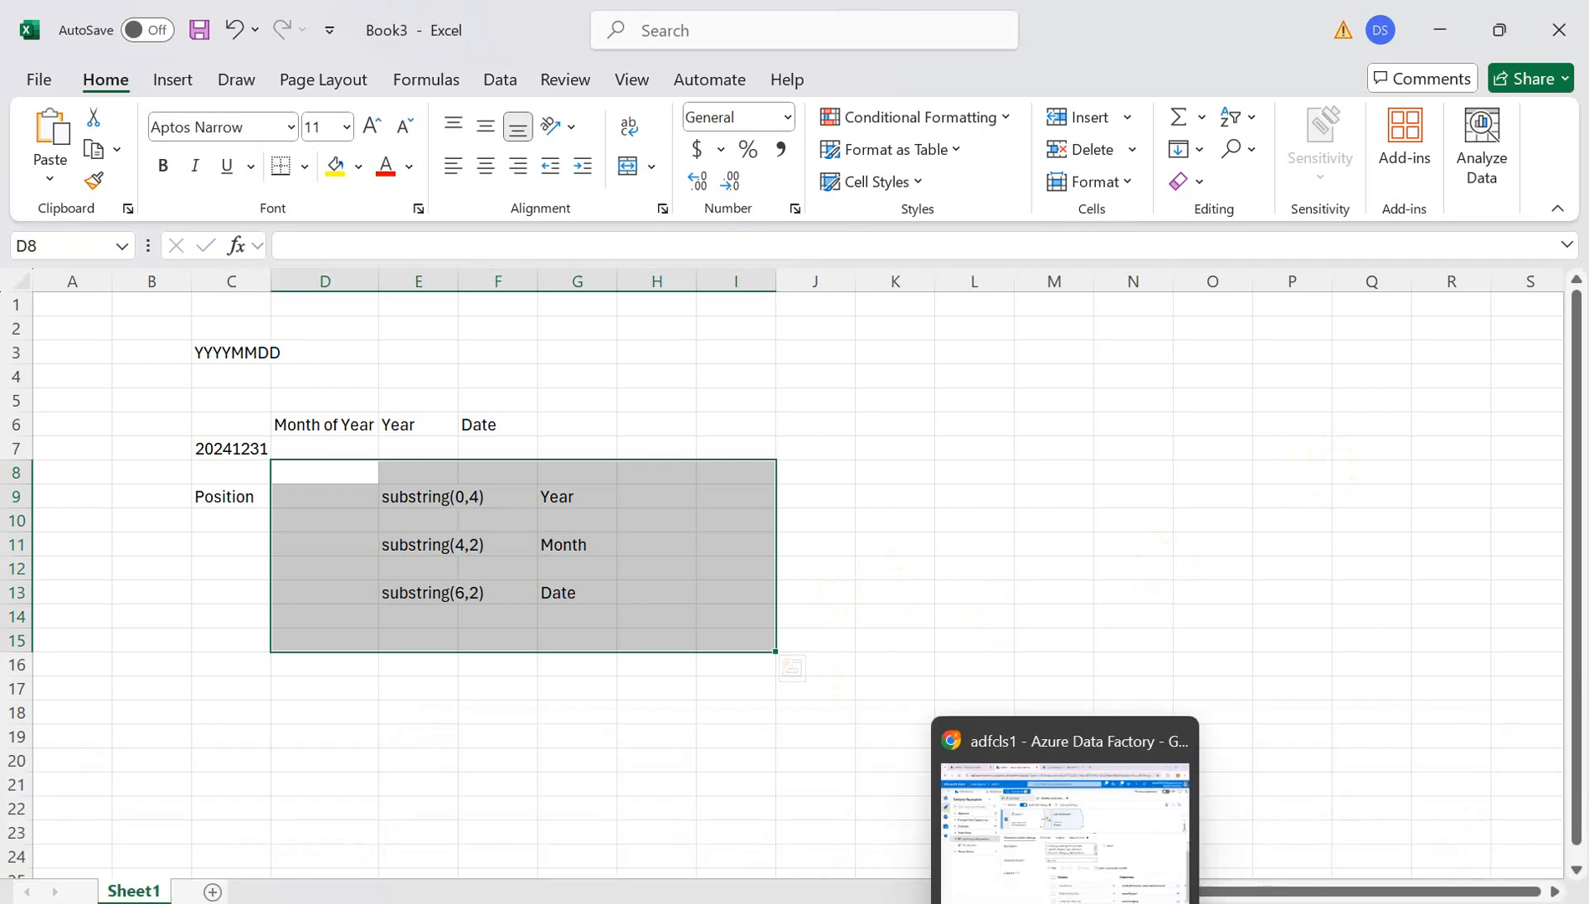
pyautogui.click(1092, 866)
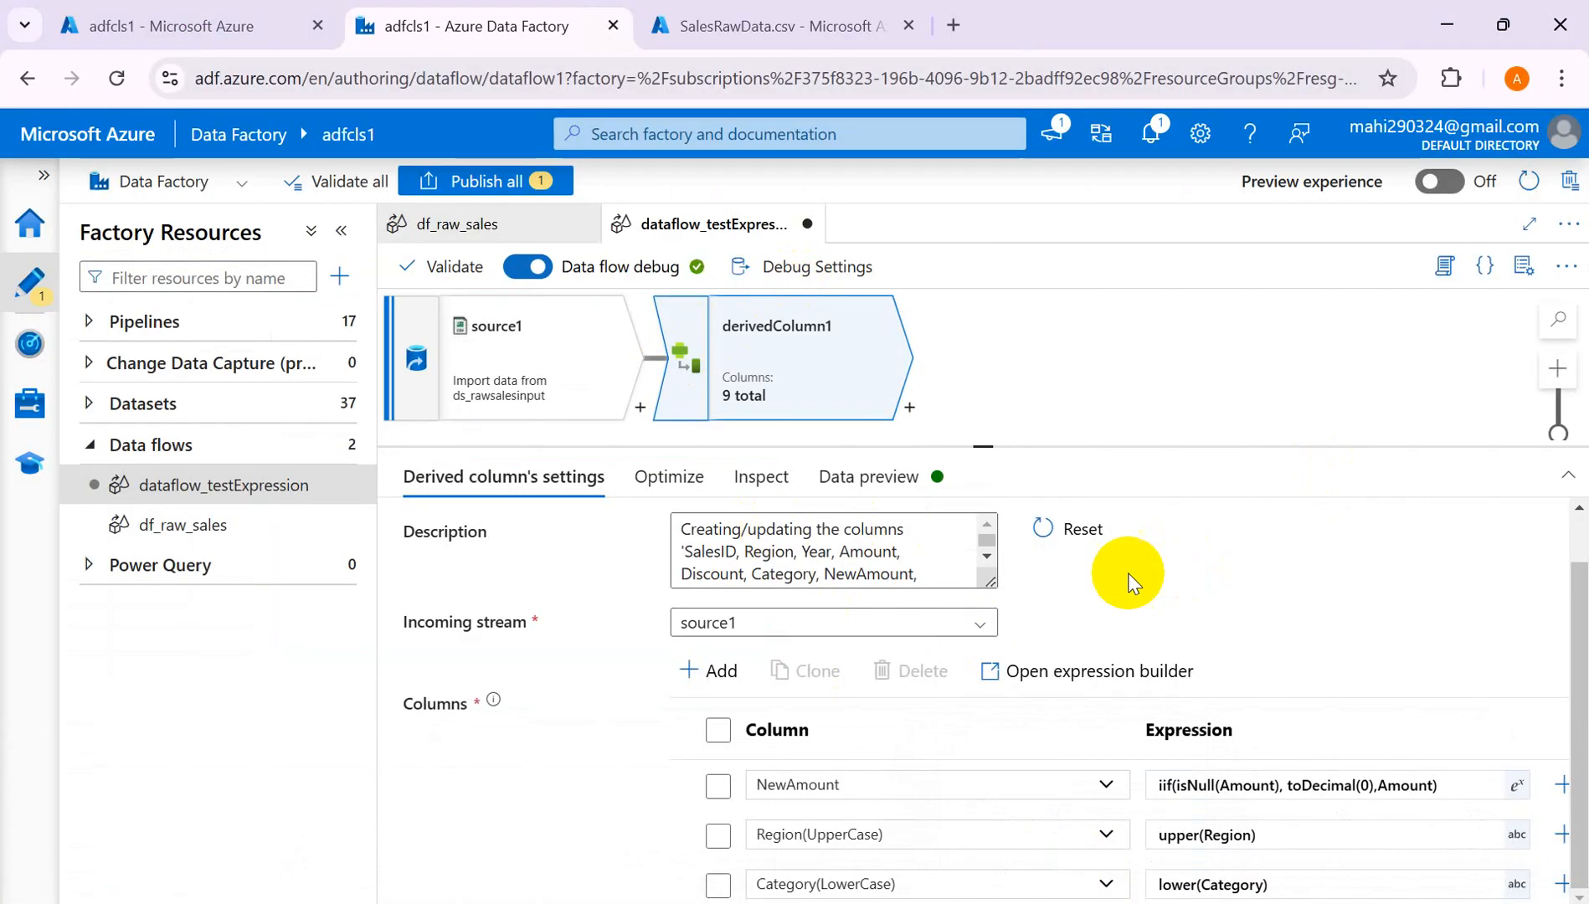
# Switch to the SalesRawData workbook and examine the Year and Category columns as candidates for a substring example.
pyautogui.moveTo(955, 902)
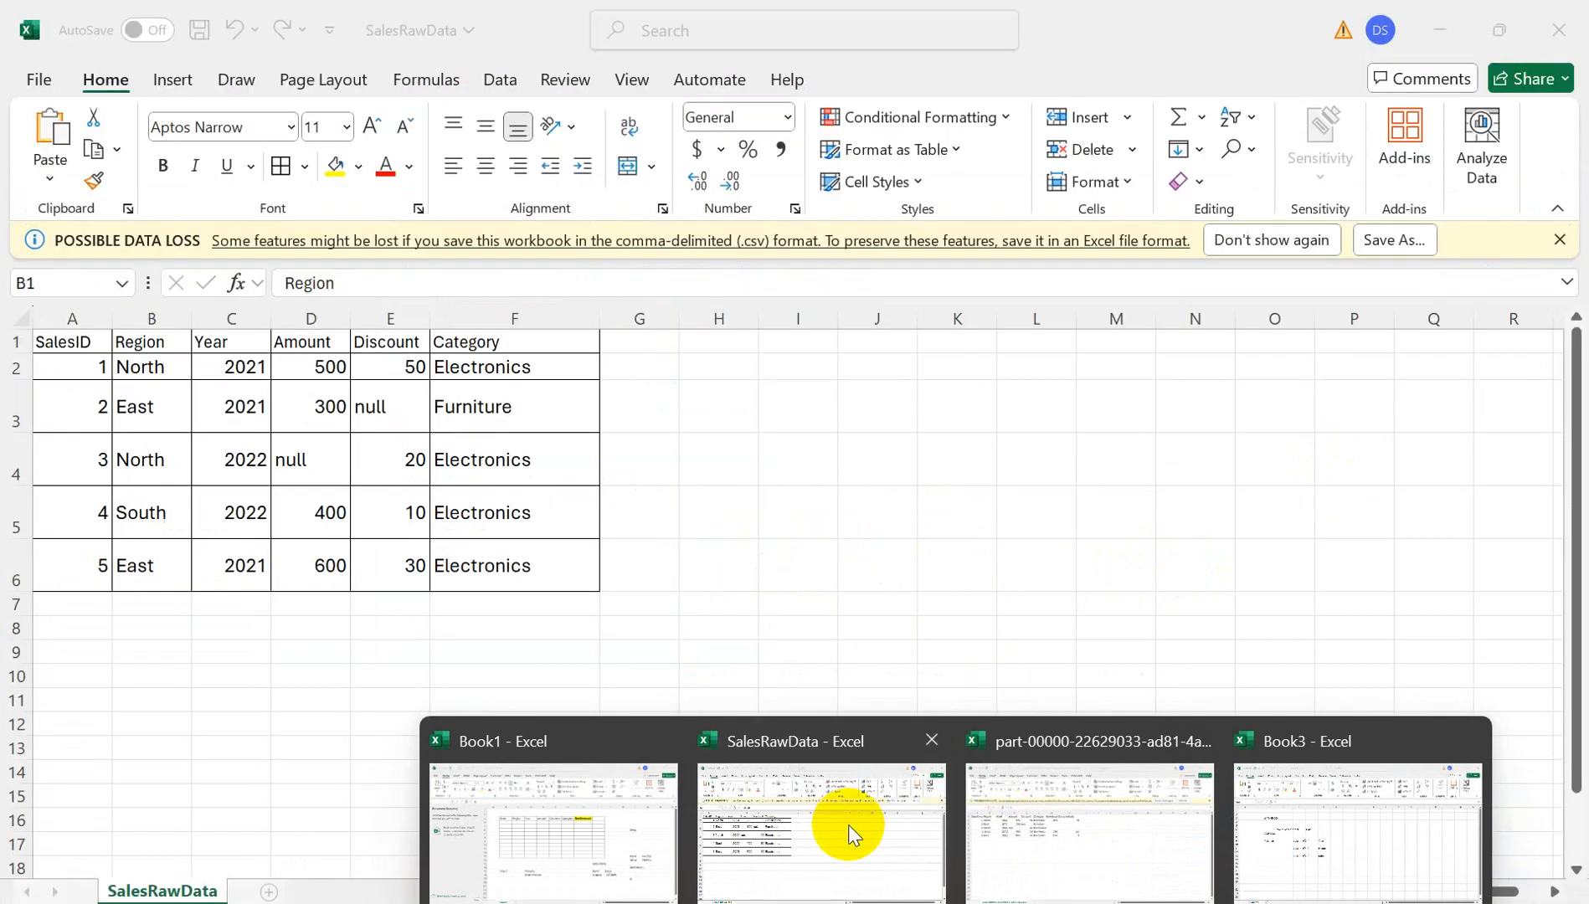
pyautogui.click(844, 825)
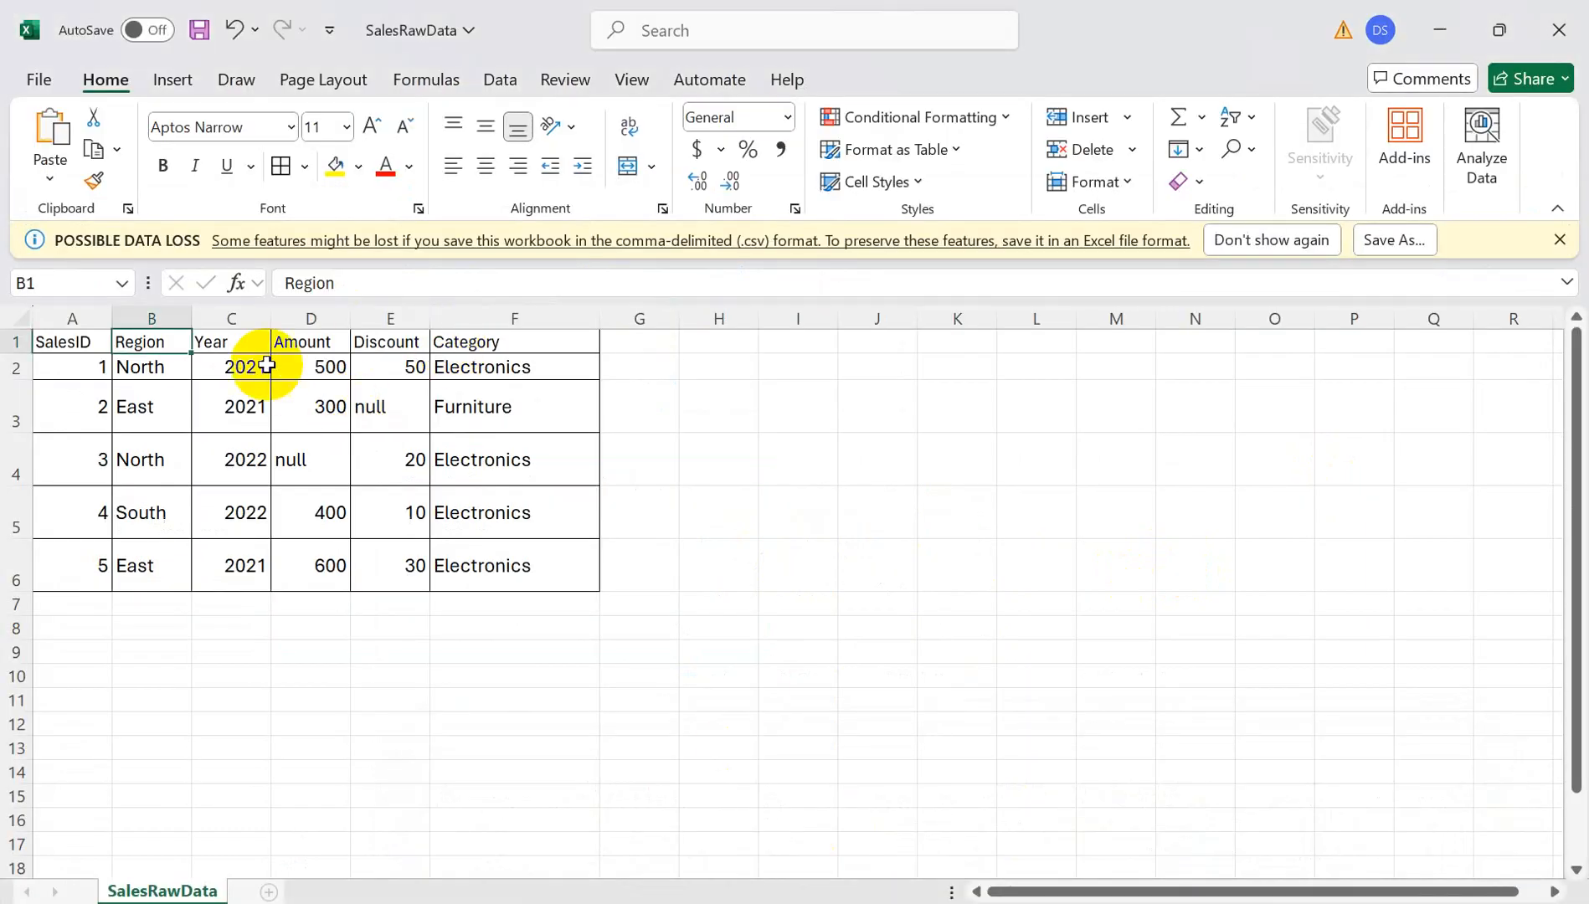
pyautogui.click(235, 365)
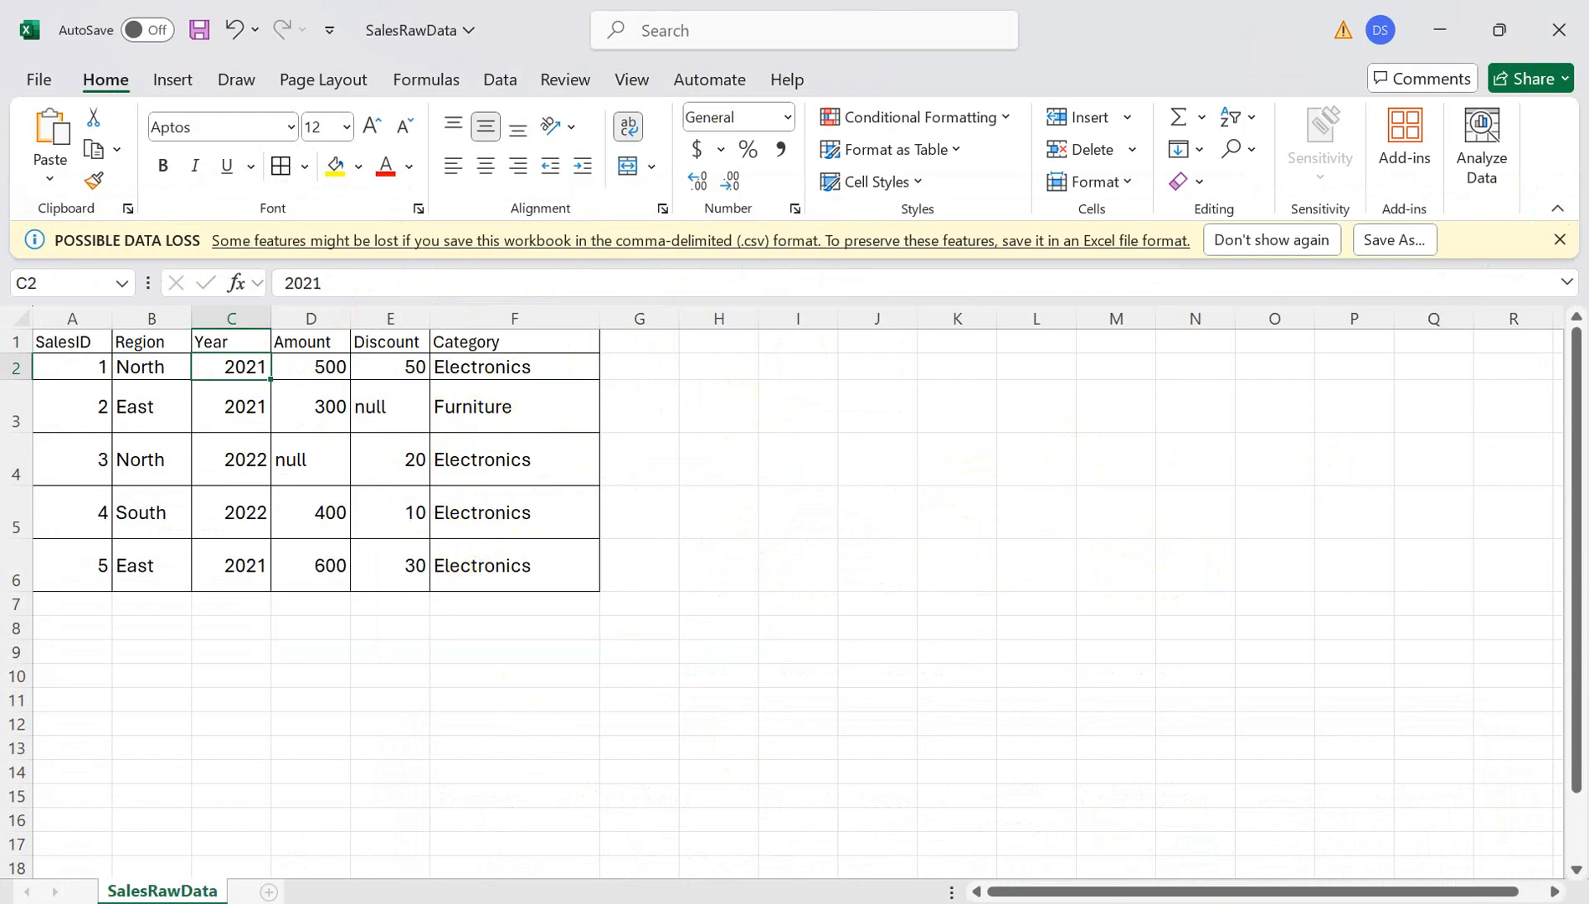
pyautogui.moveTo(1011, 903)
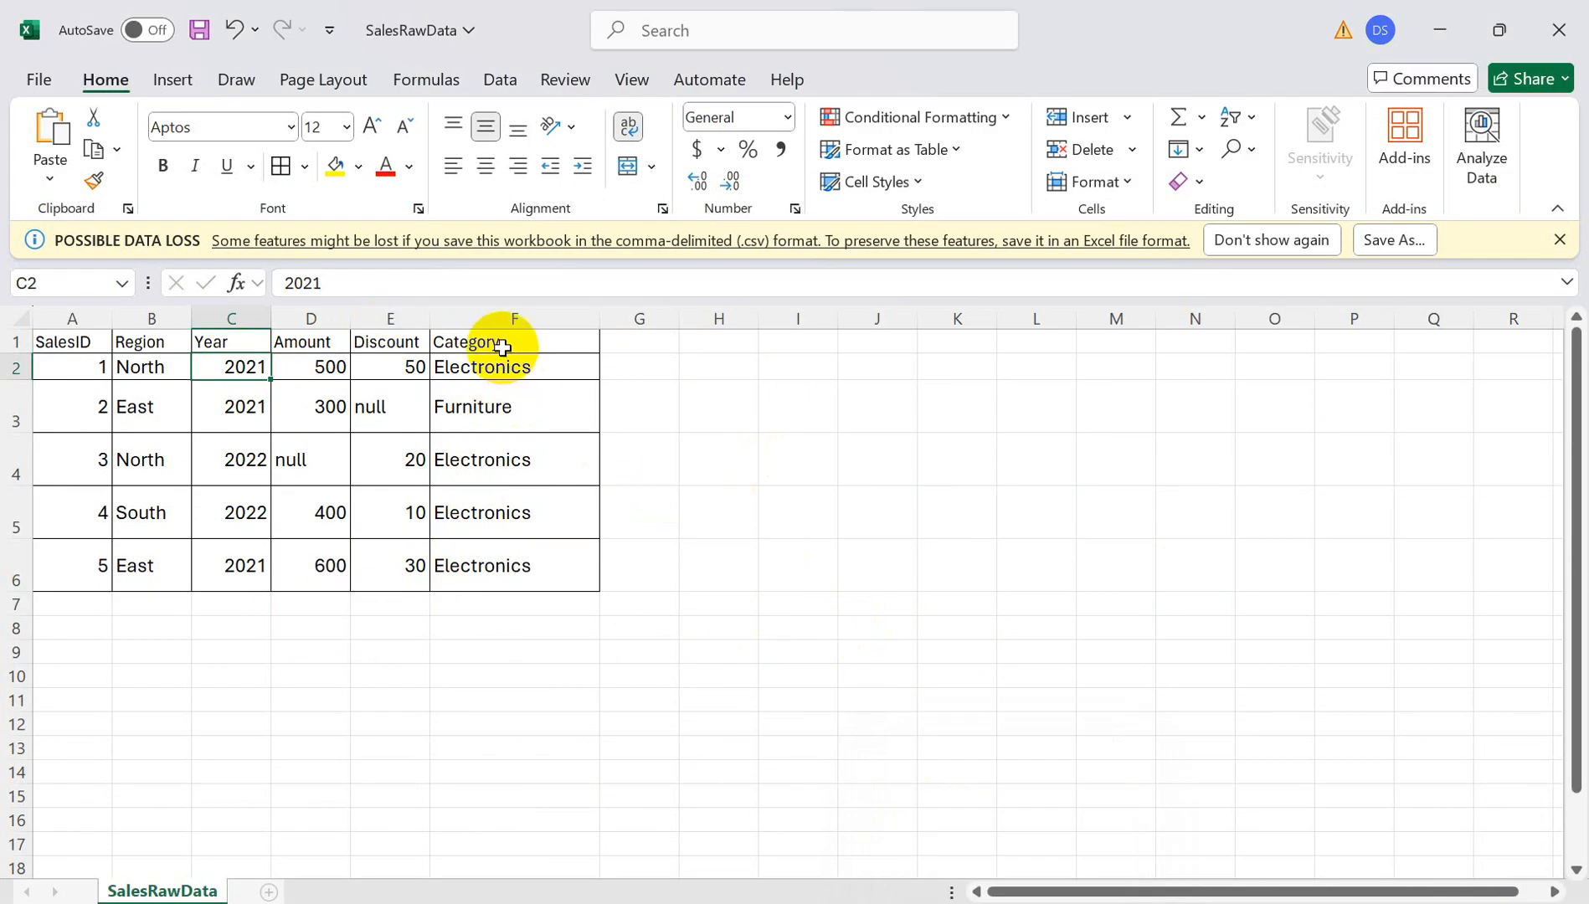
pyautogui.moveTo(496, 344); pyautogui.dragTo(525, 588)
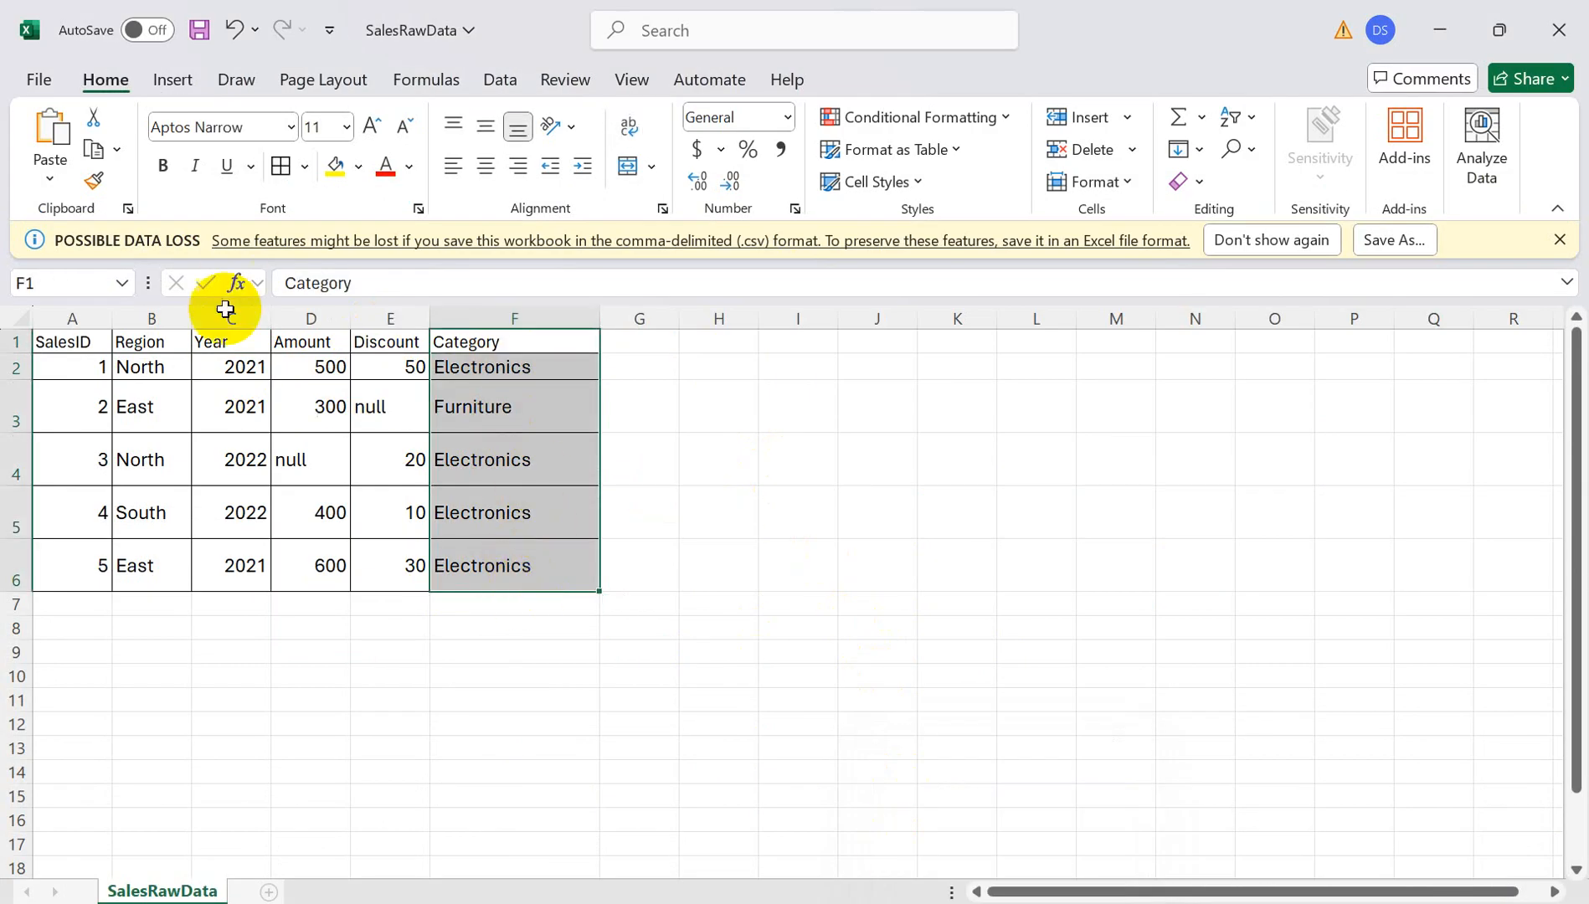
pyautogui.moveTo(230, 340); pyautogui.dragTo(223, 569)
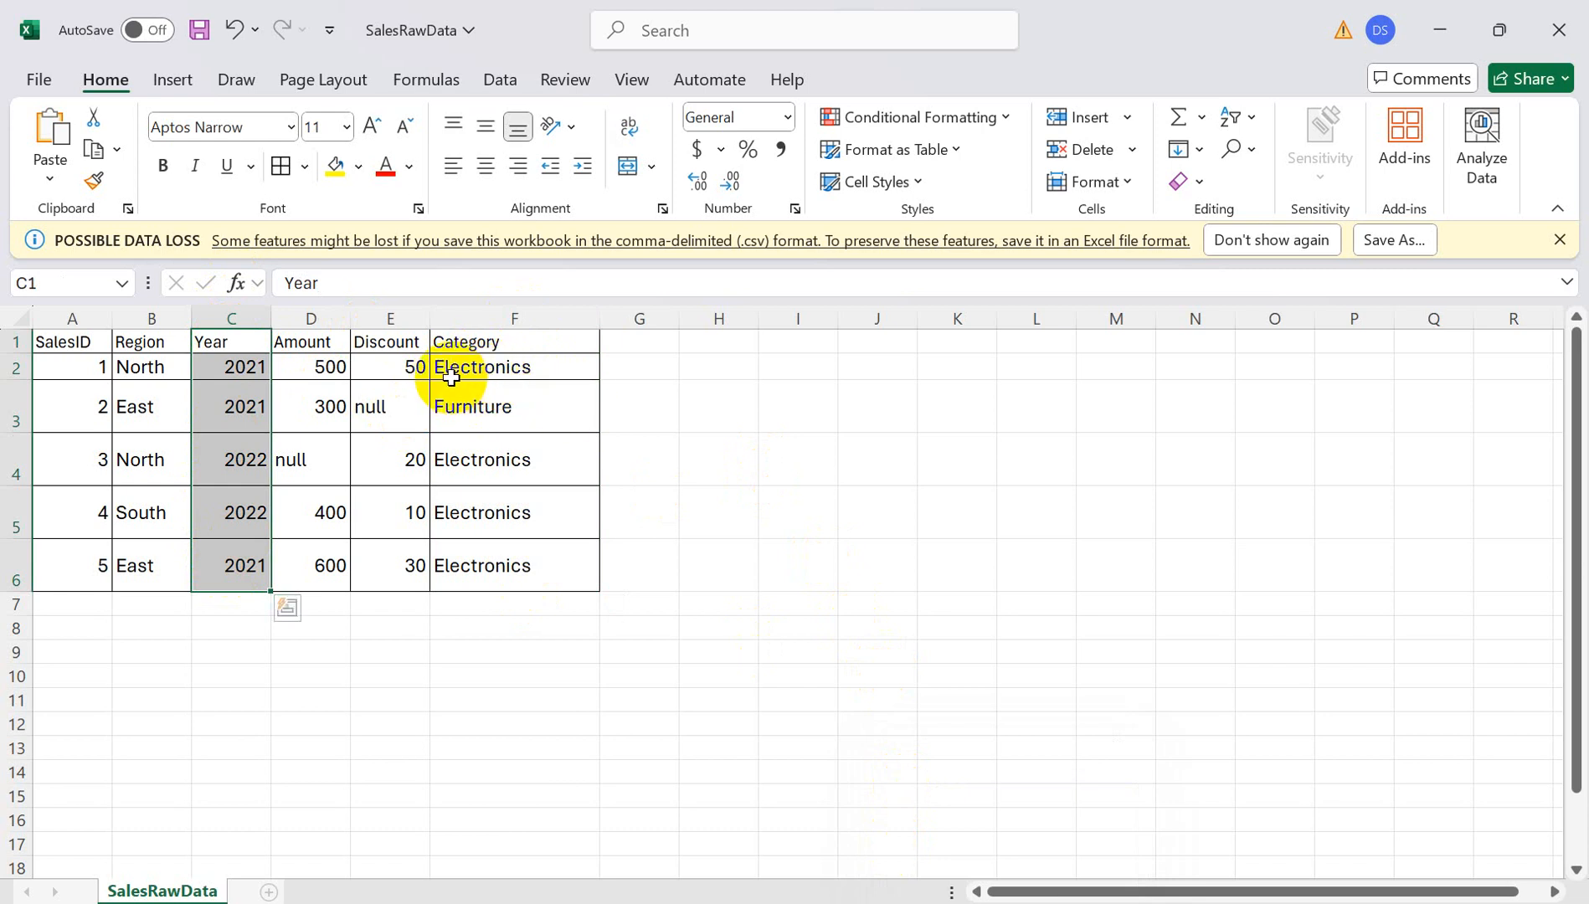
pyautogui.click(617, 370)
pyautogui.click(500, 367)
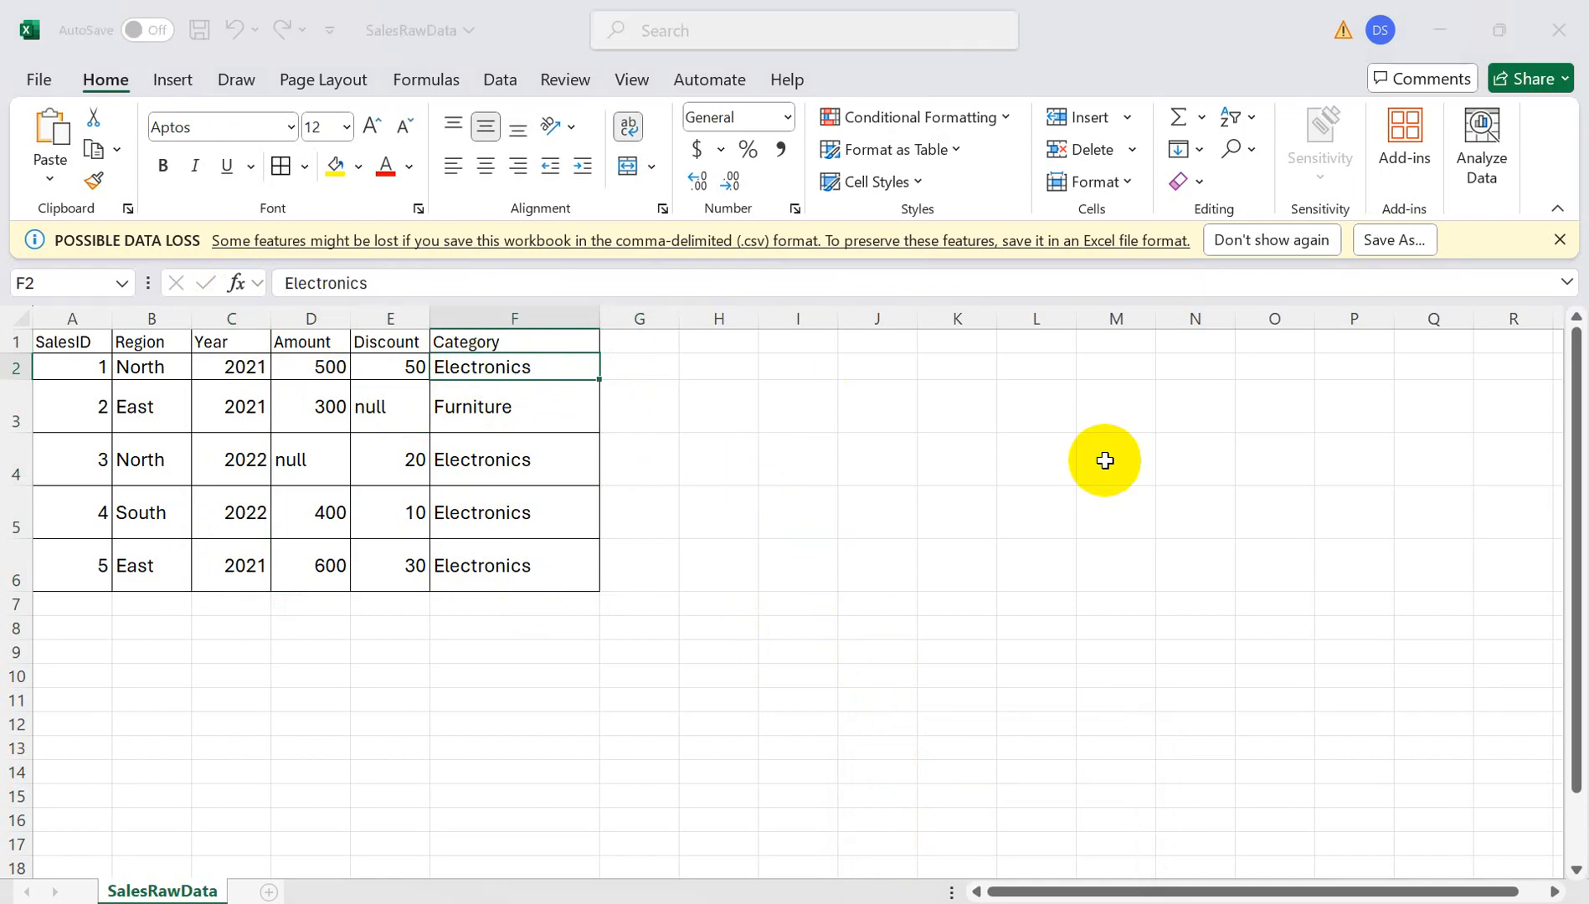
# Switch back to Azure Data Factory and add a column named Category(FirstFoutChar) to derivedColumn1.
pyautogui.hotkey('alt', 'Tab')
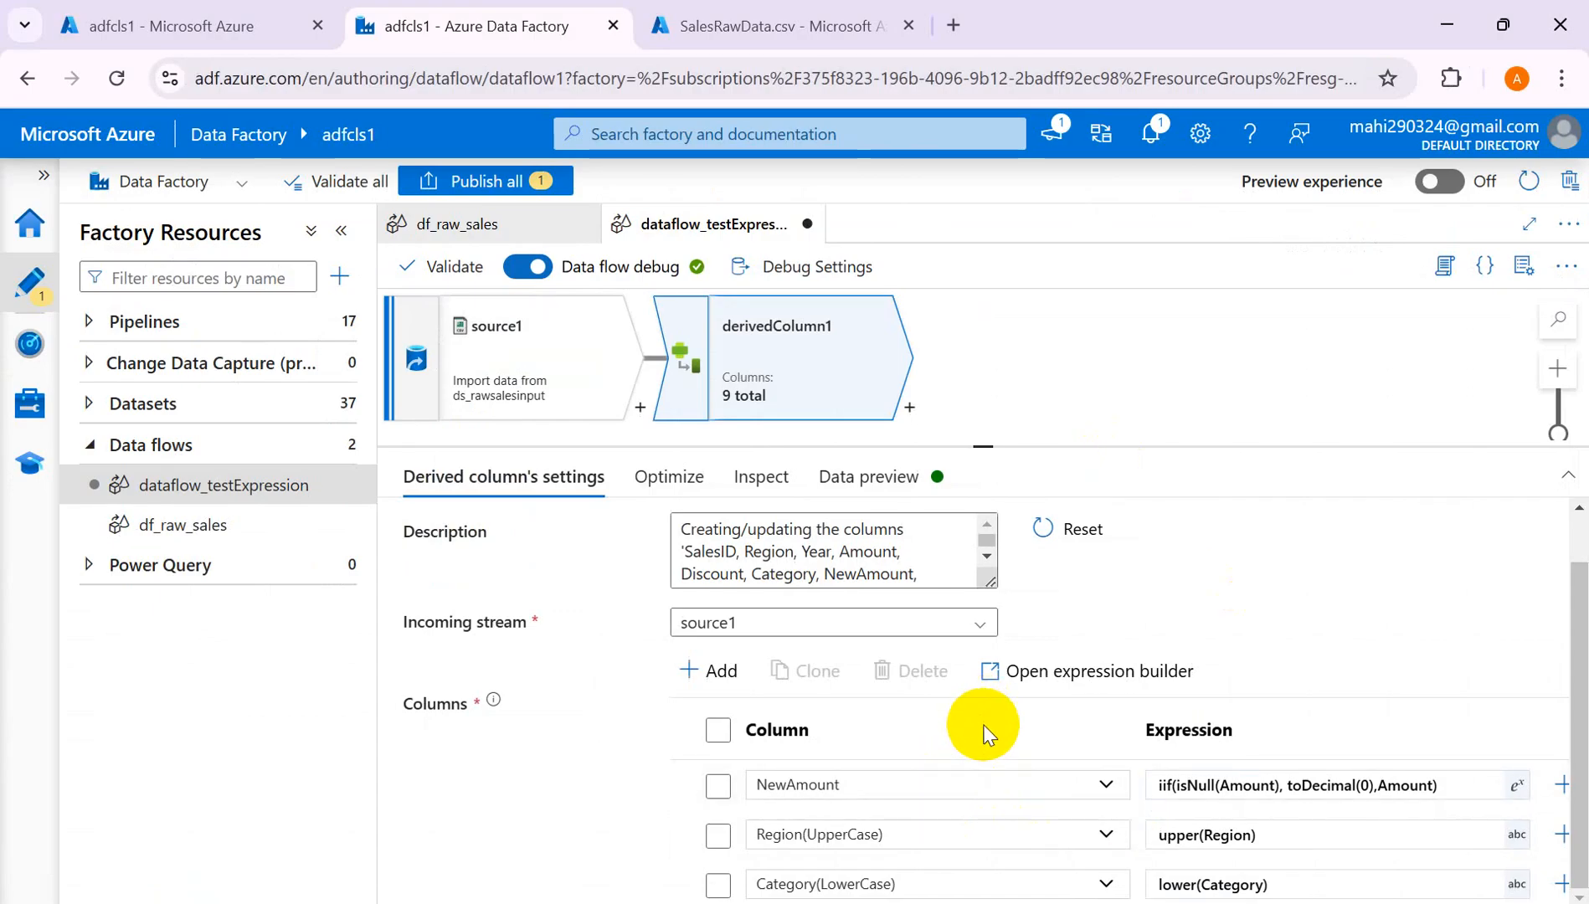
pyautogui.click(684, 670)
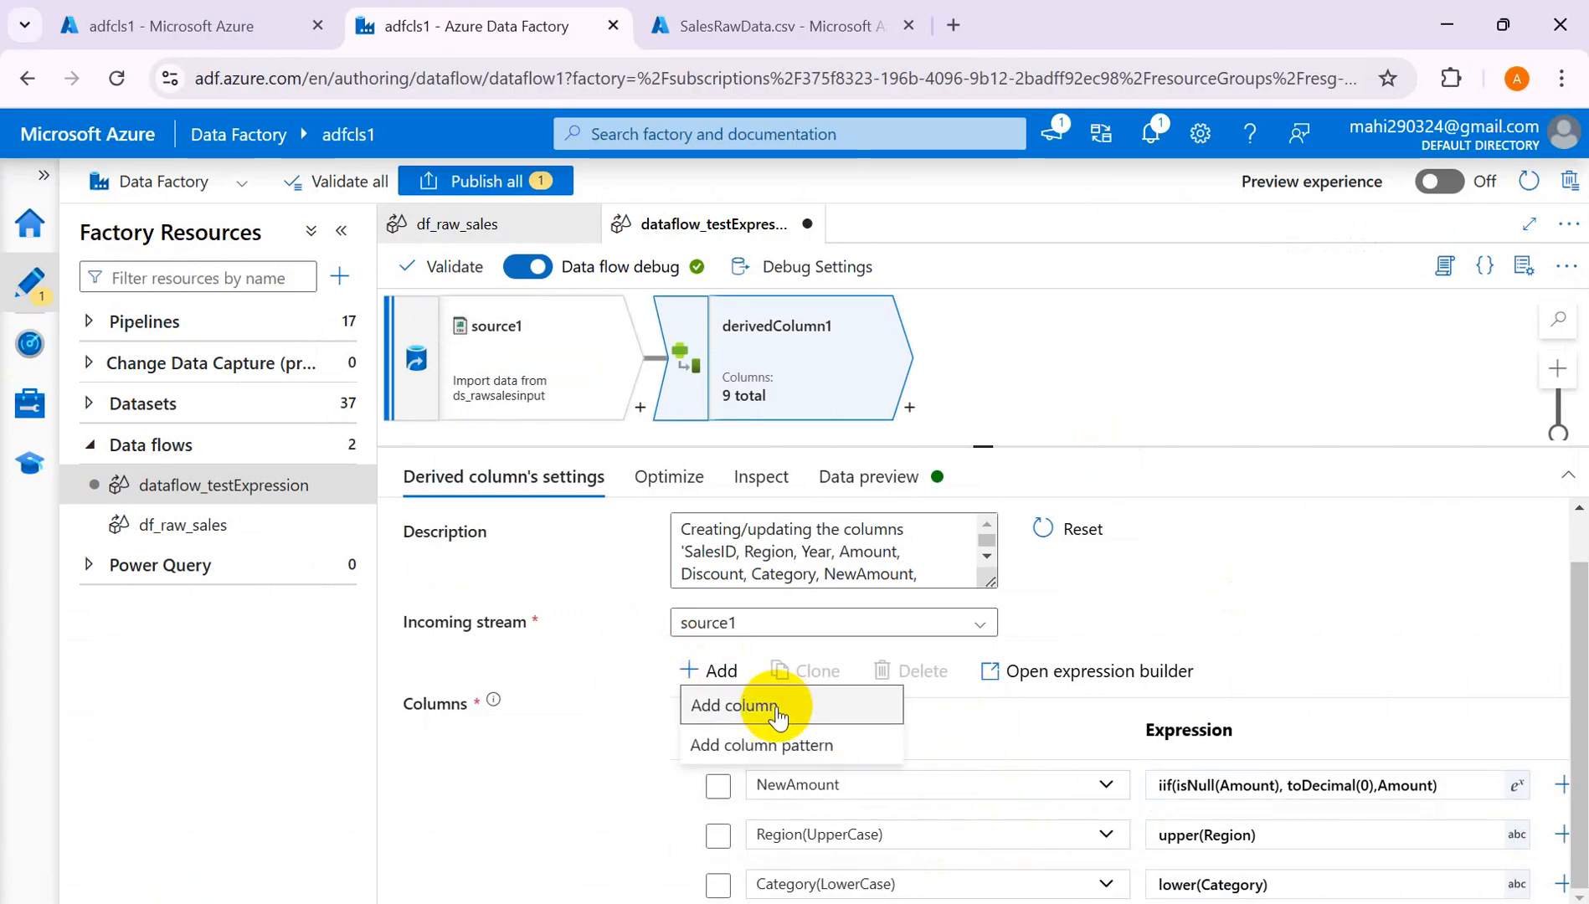
pyautogui.click(718, 708)
pyautogui.scroll(-1, 1274, 716)
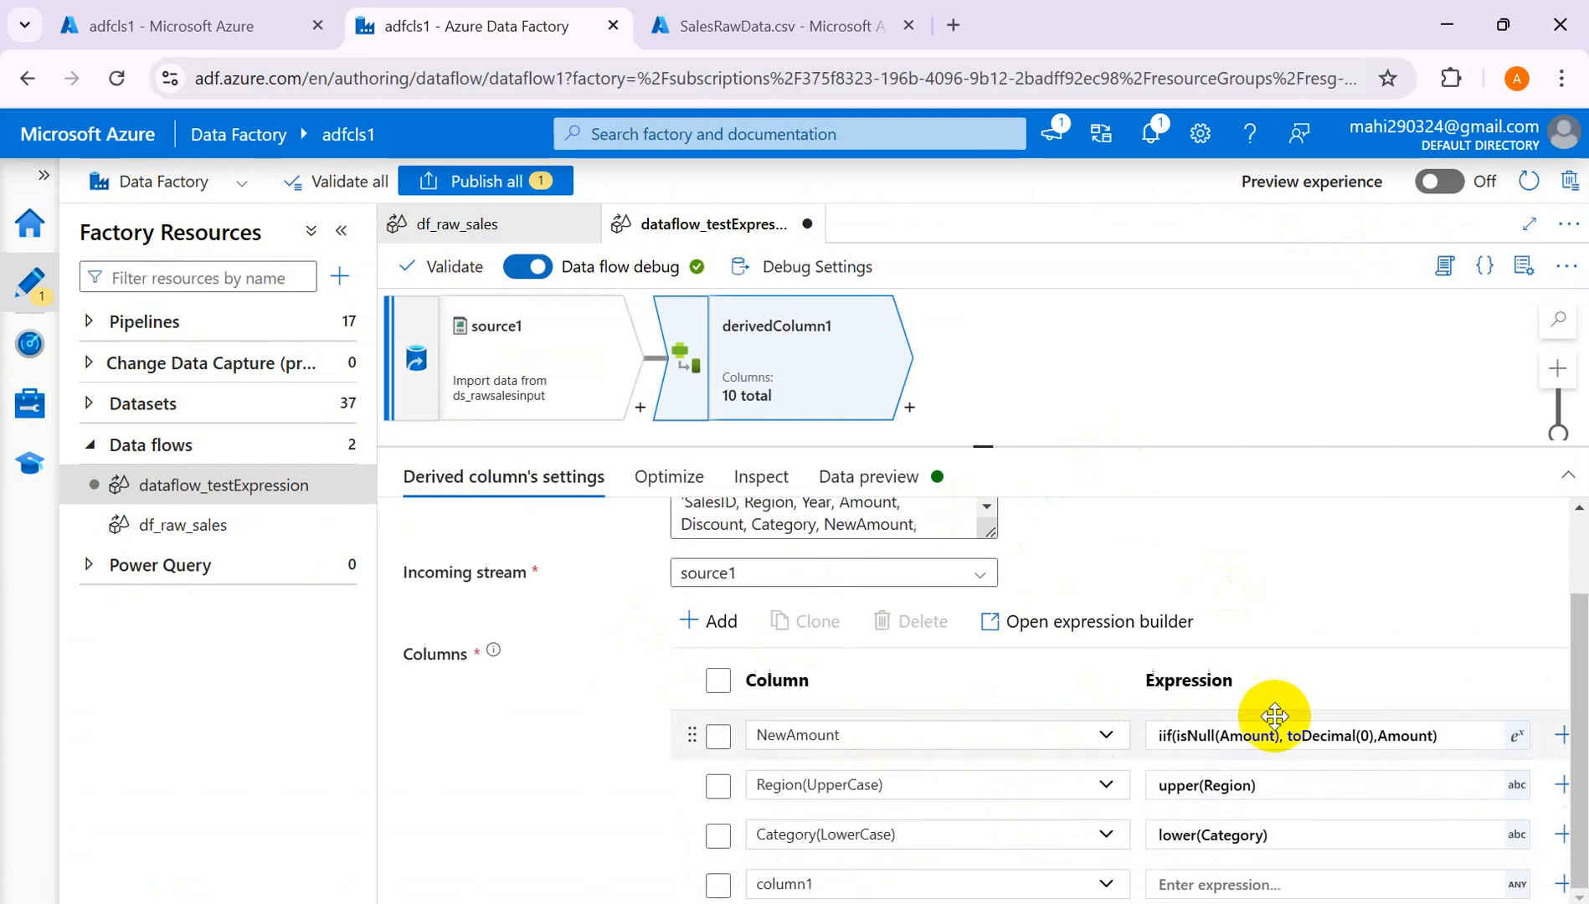
pyautogui.click(871, 882)
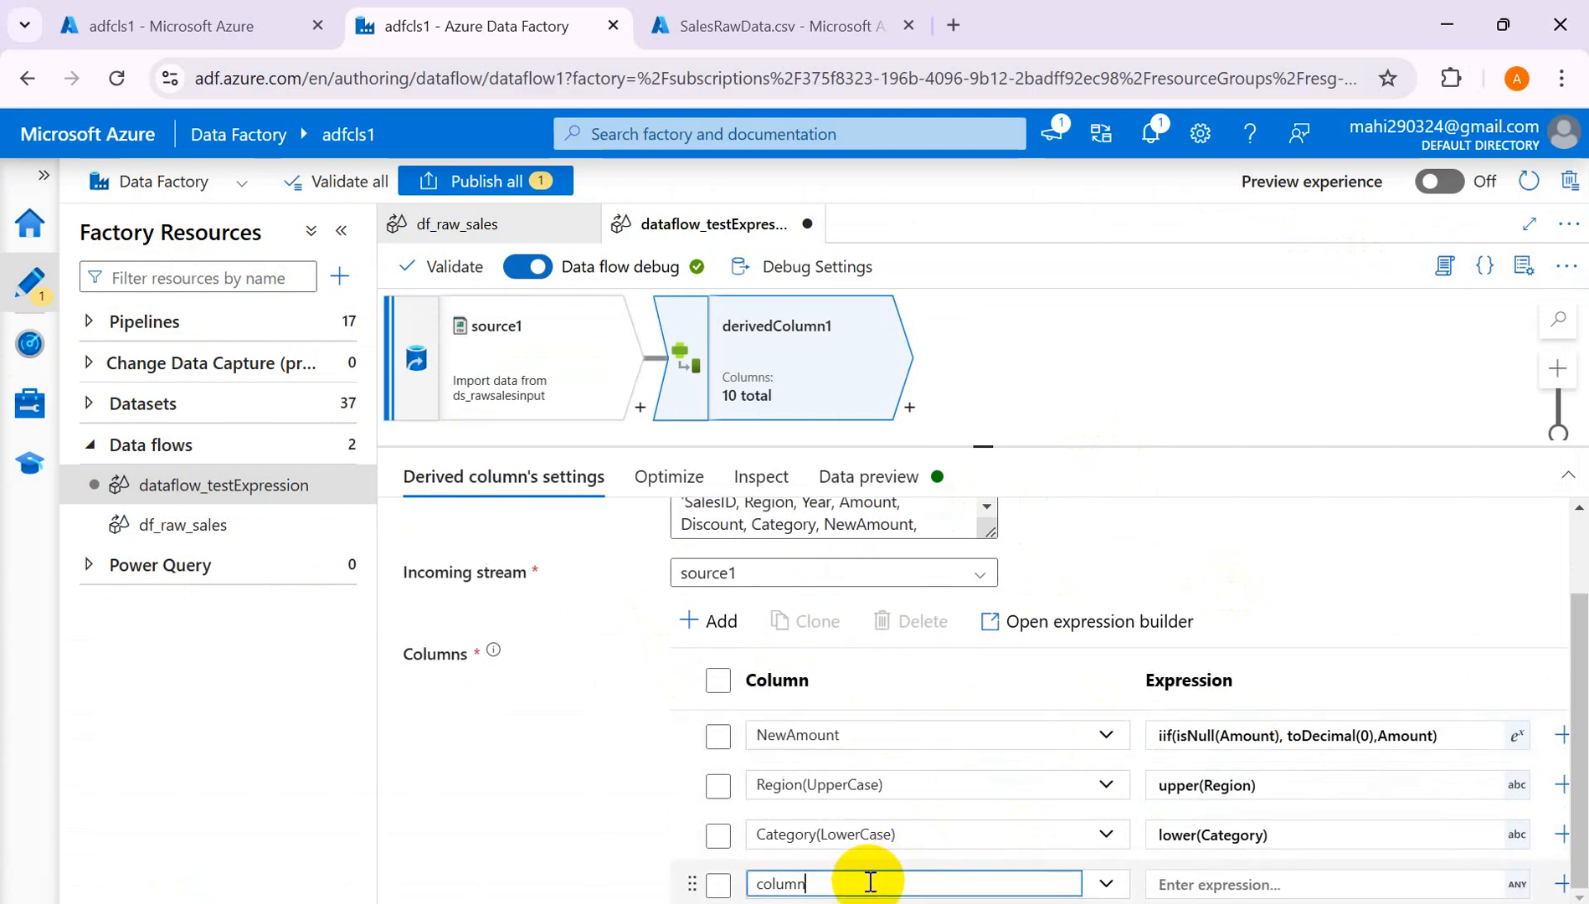
pyautogui.click(871, 884)
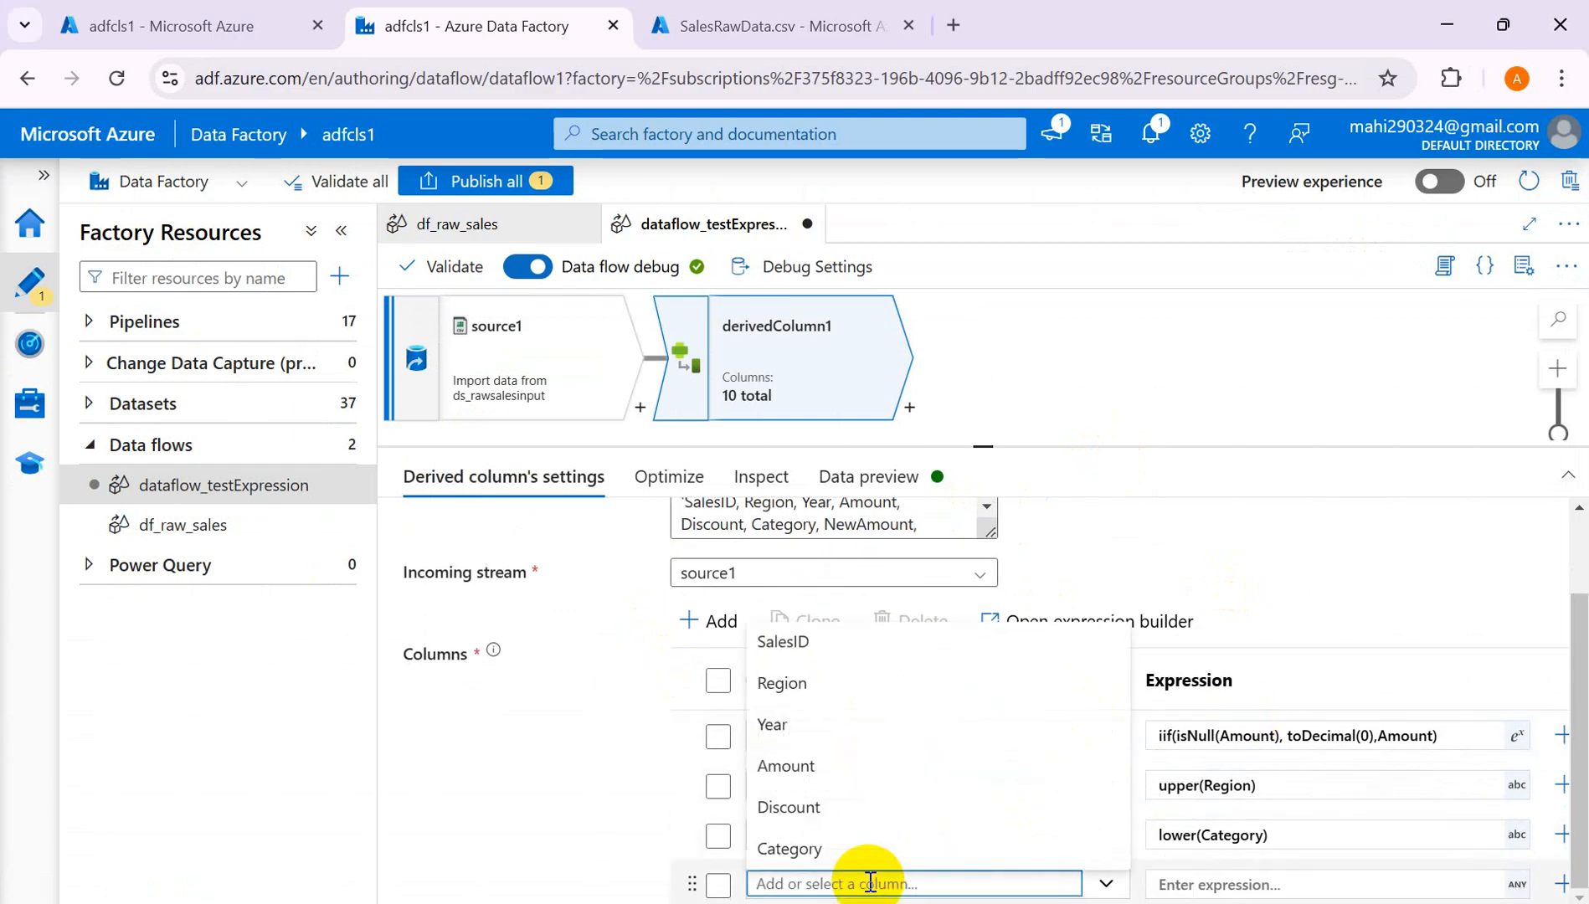
pyautogui.write('F')
pyautogui.press('BackSpace')
pyautogui.write('Category(FirstFoutChar')
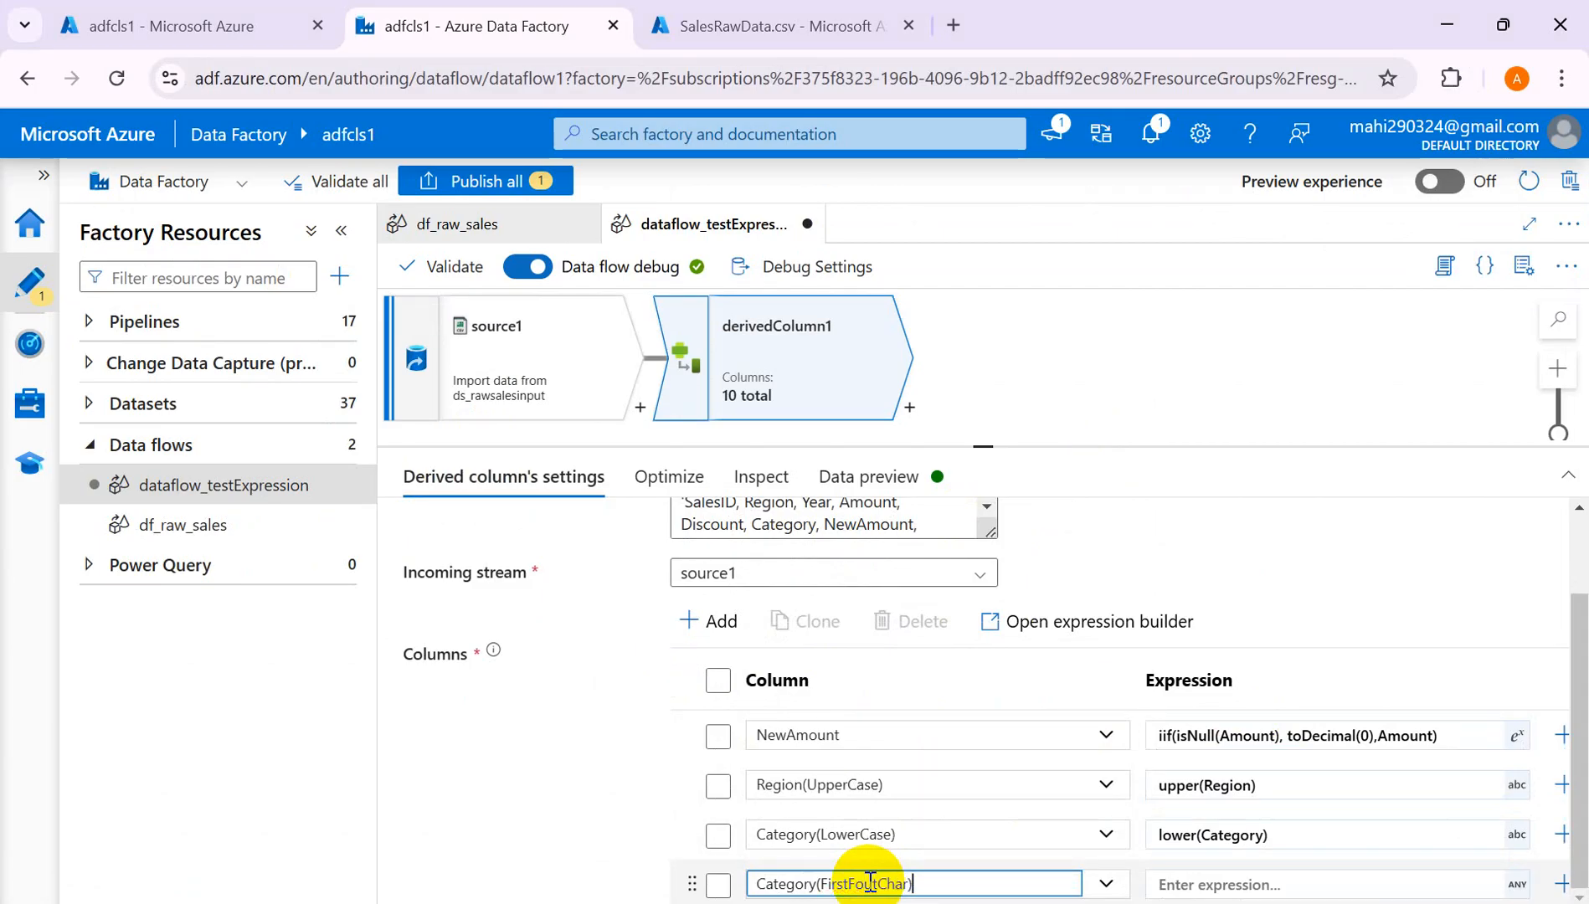
# Open the expression builder for the Category(FirstFoutChar) column, filter the functions by substr and insert the substring function.
pyautogui.click(1252, 884)
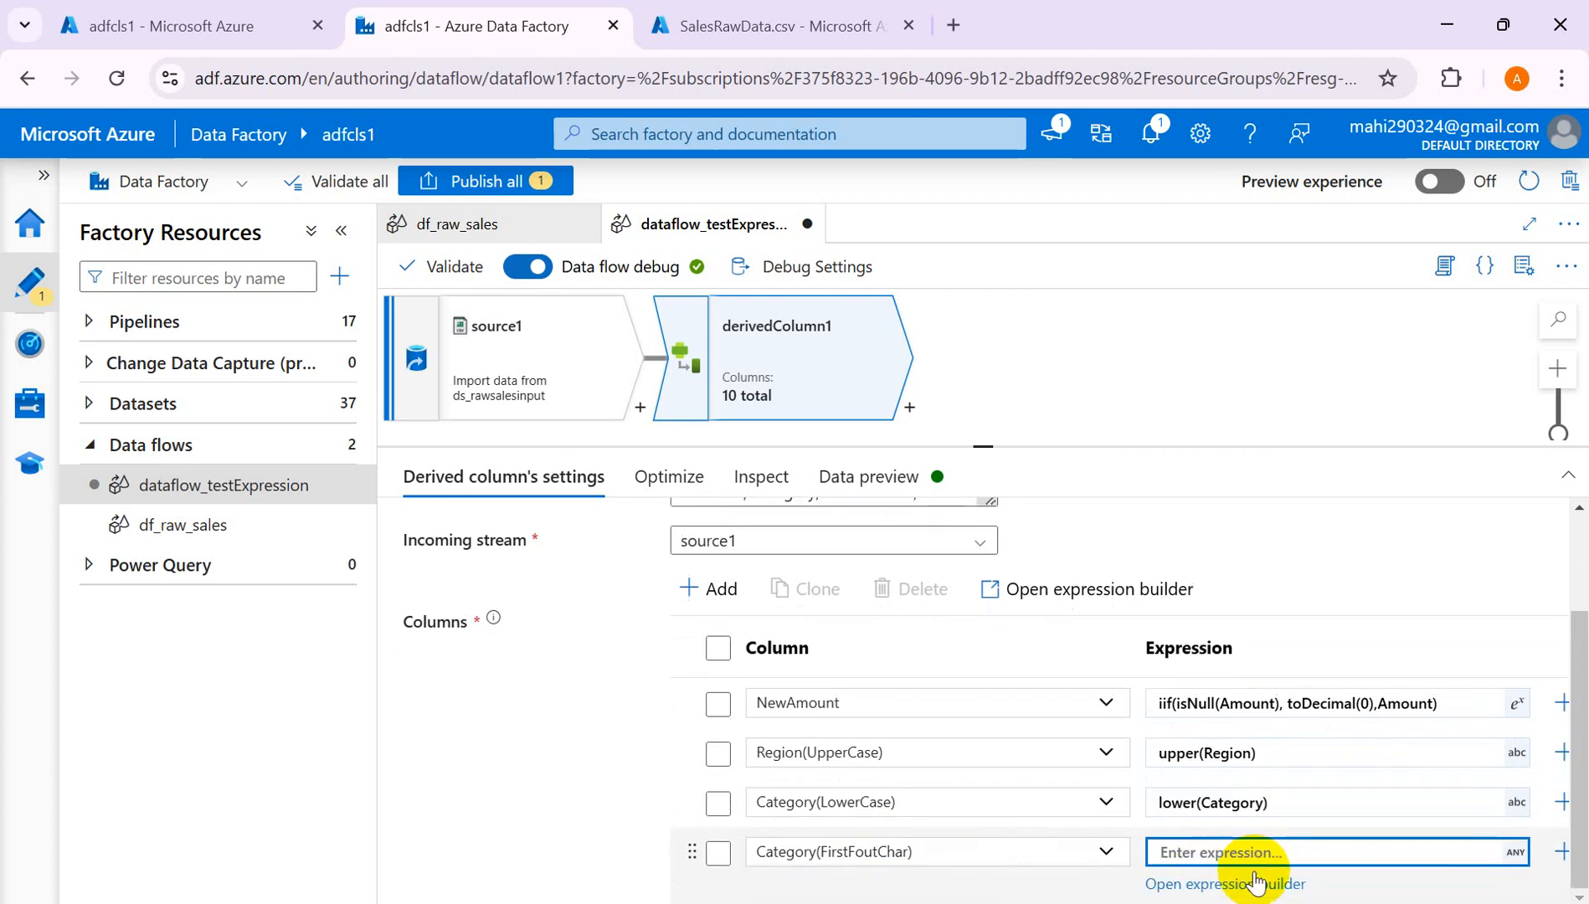
pyautogui.click(1231, 885)
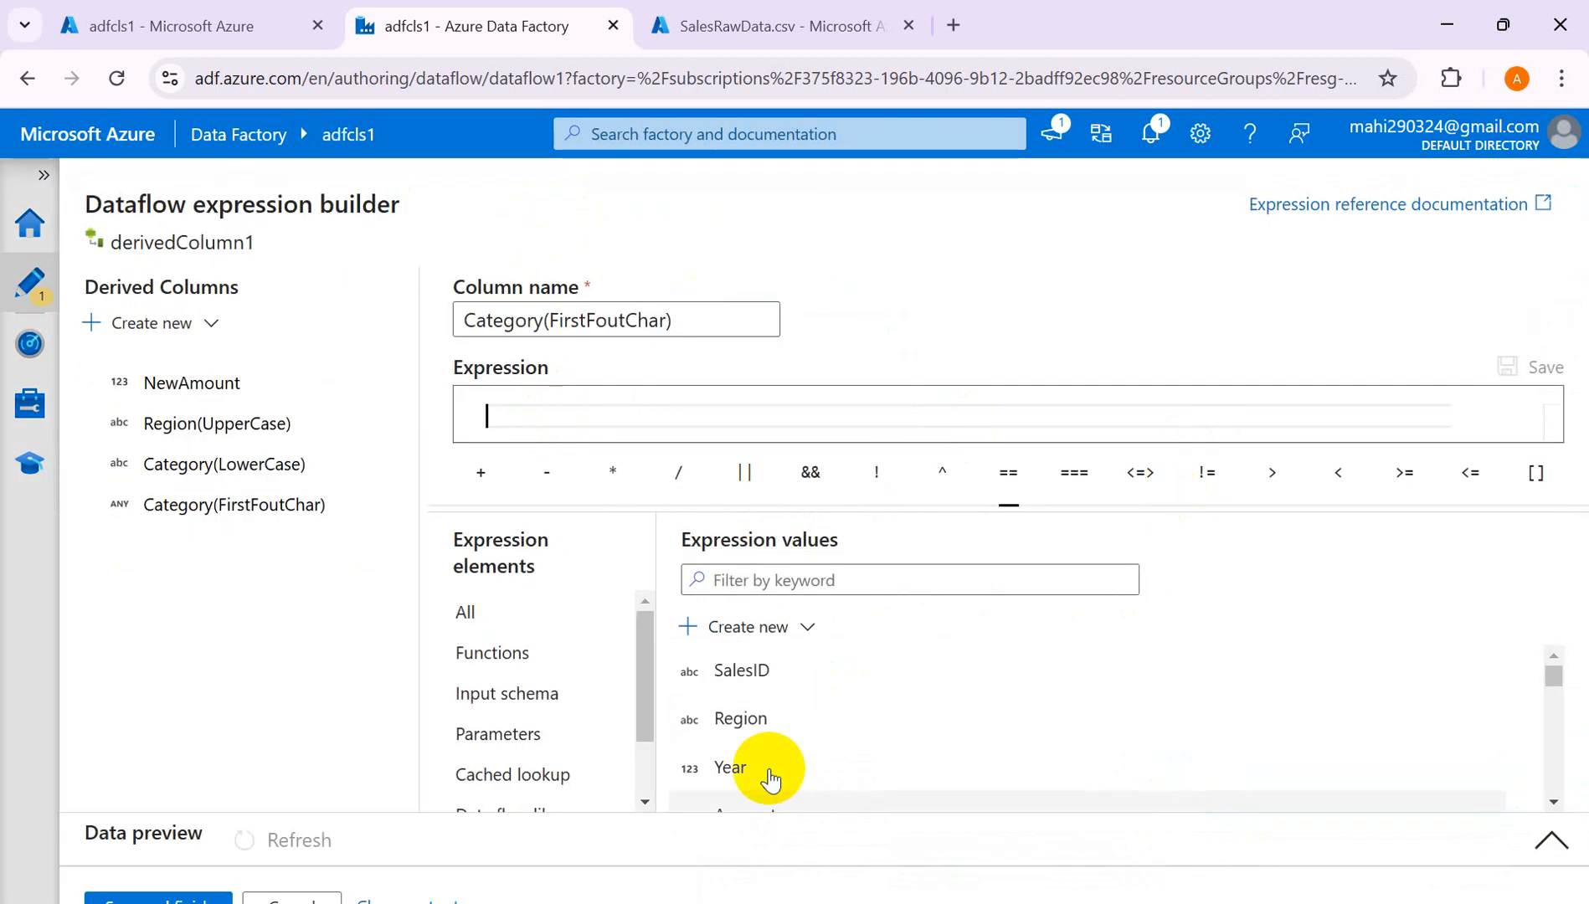
pyautogui.click(536, 654)
pyautogui.click(854, 574)
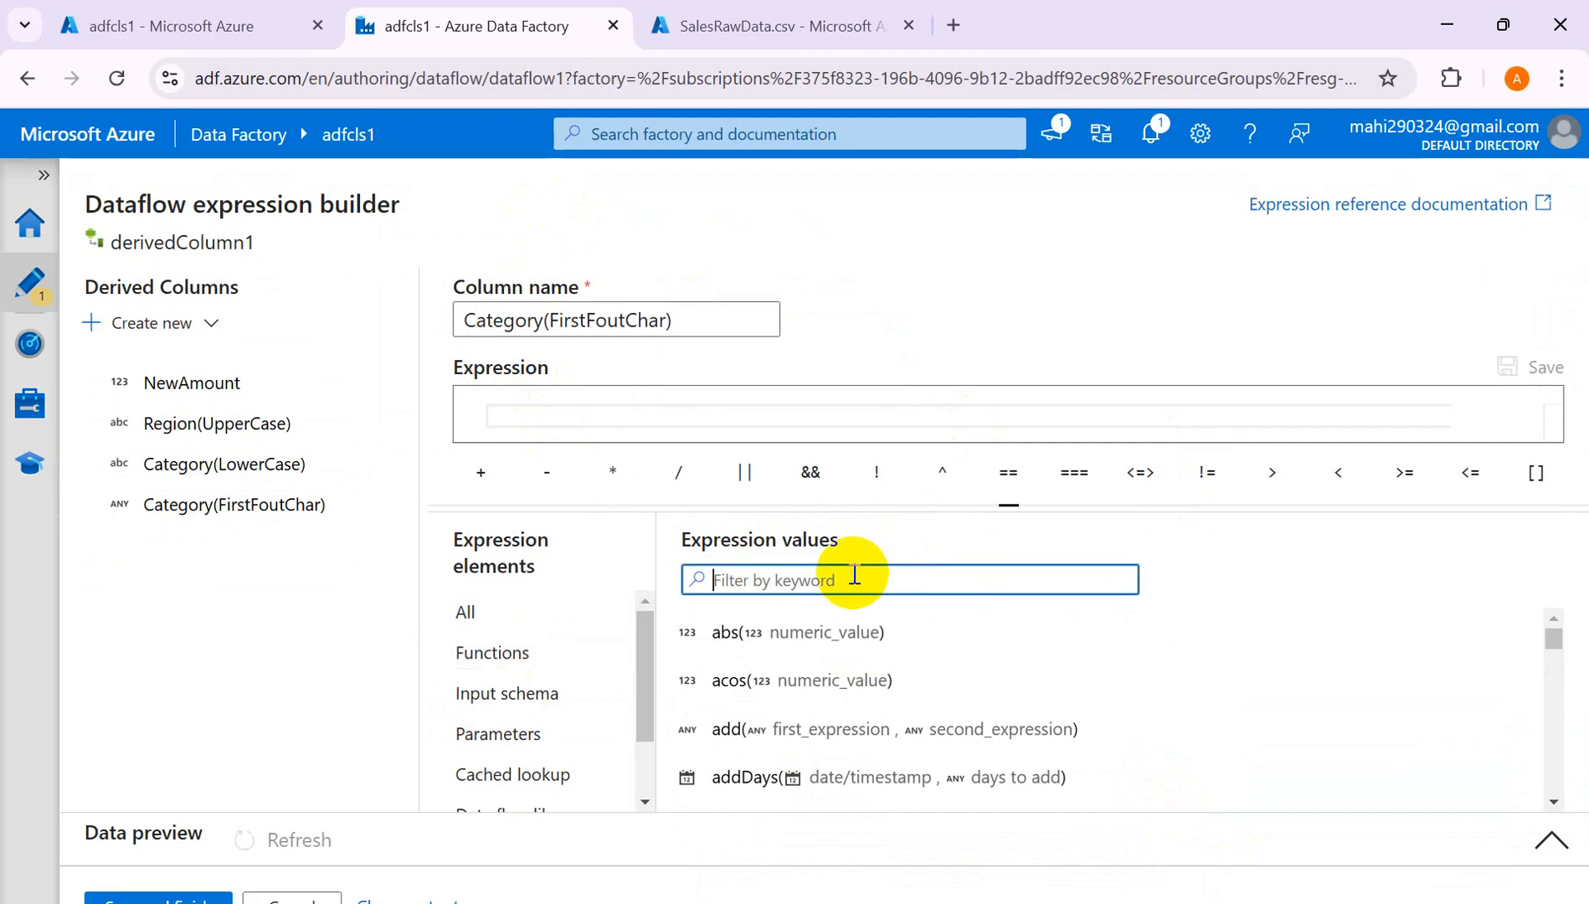
pyautogui.write('sub')
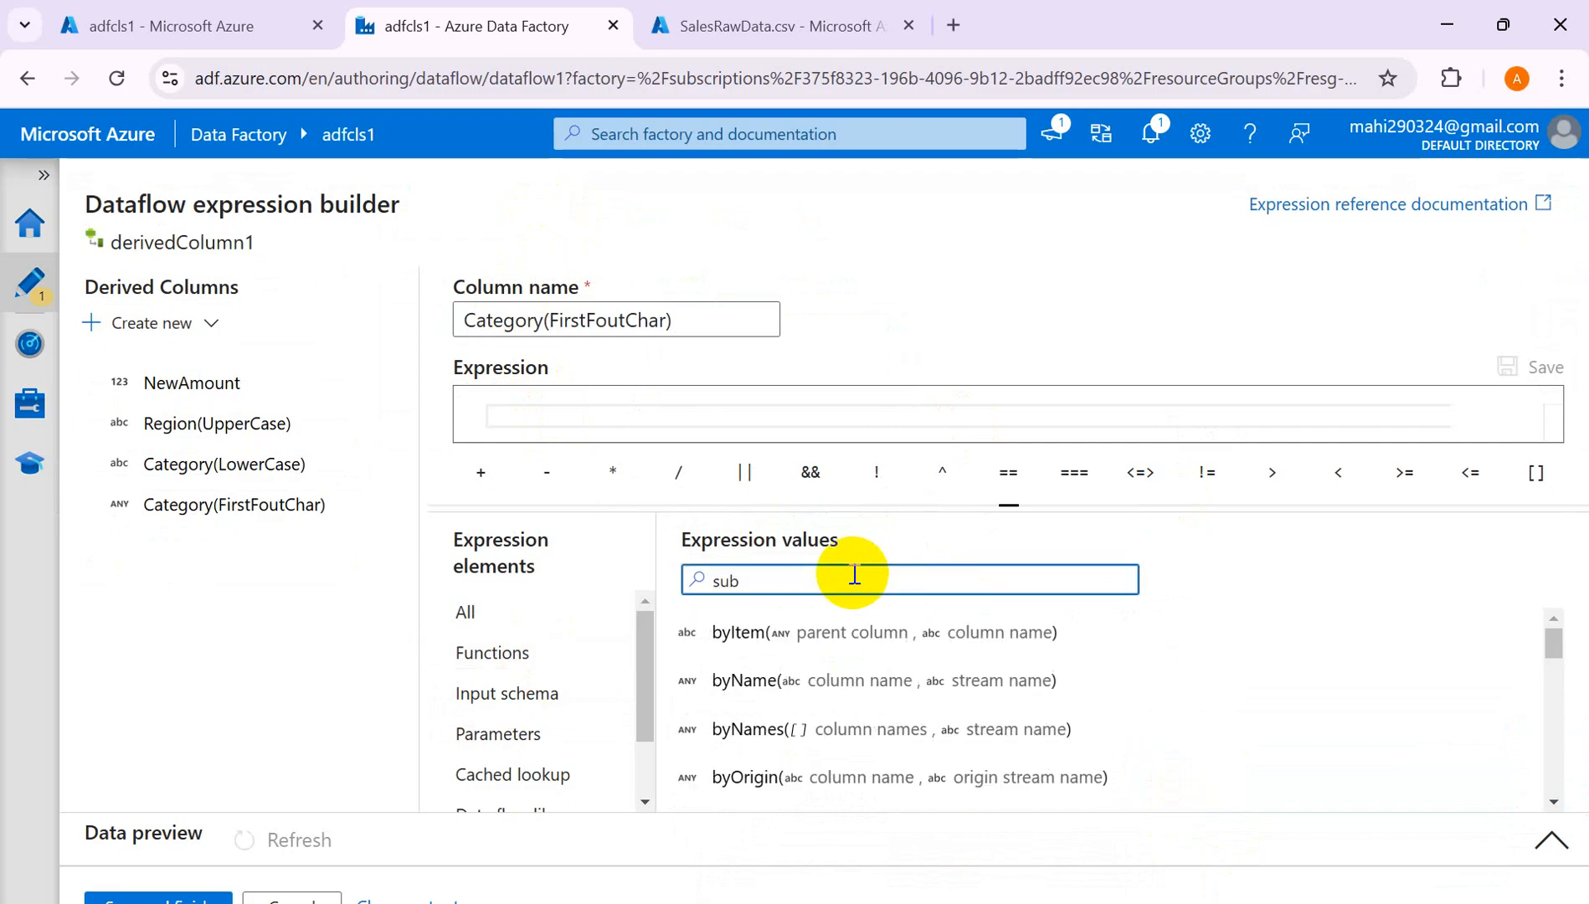
pyautogui.write('str')
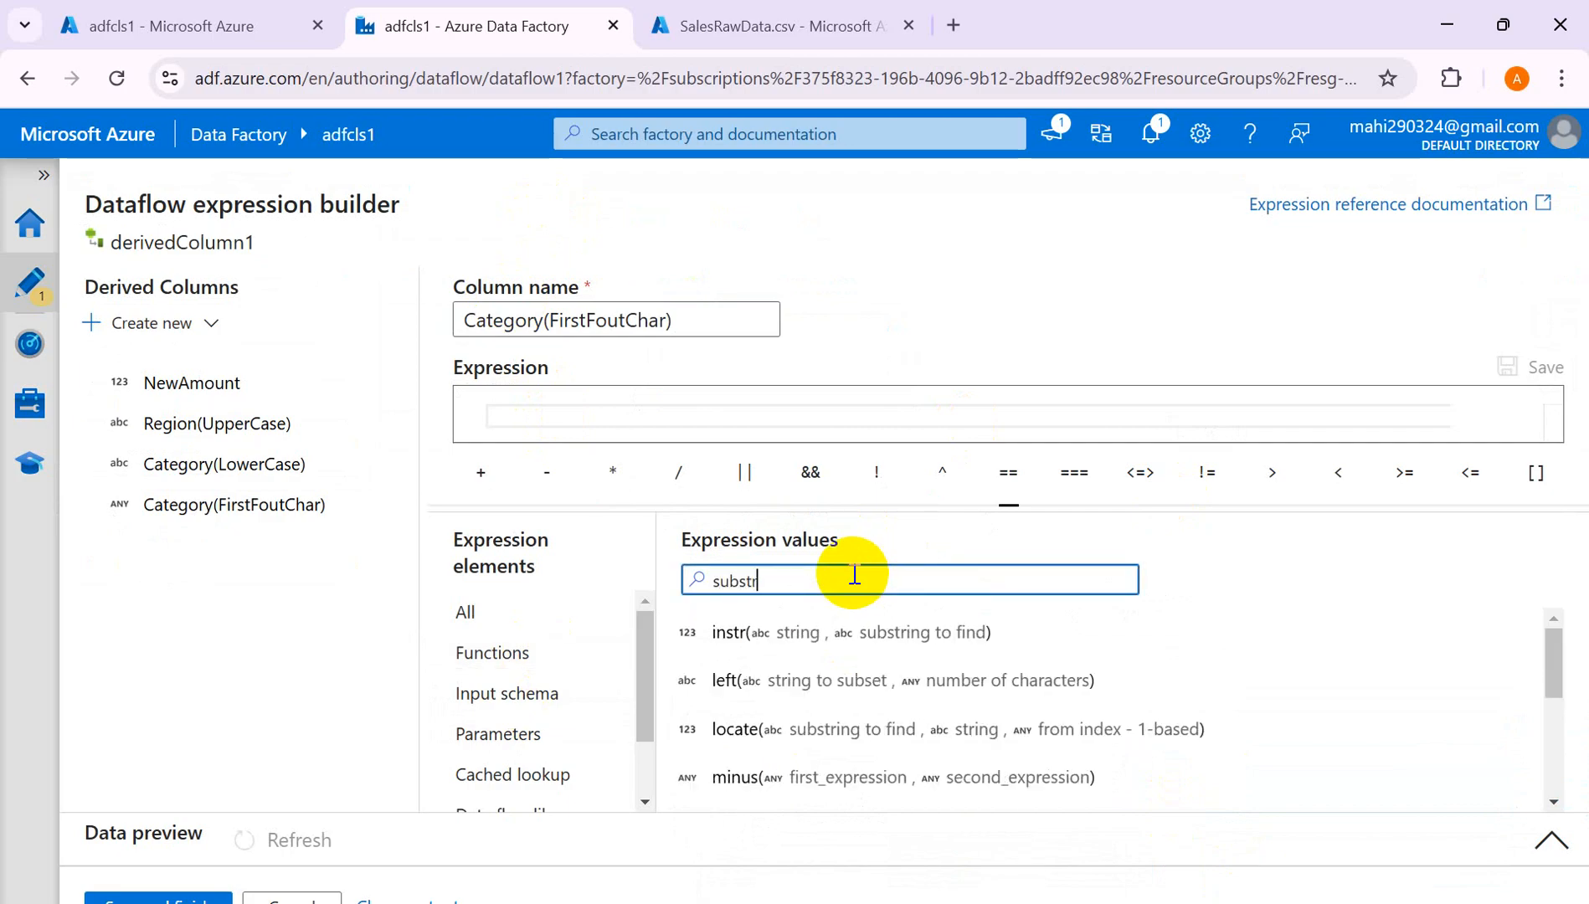
pyautogui.scroll(-5, 871, 779)
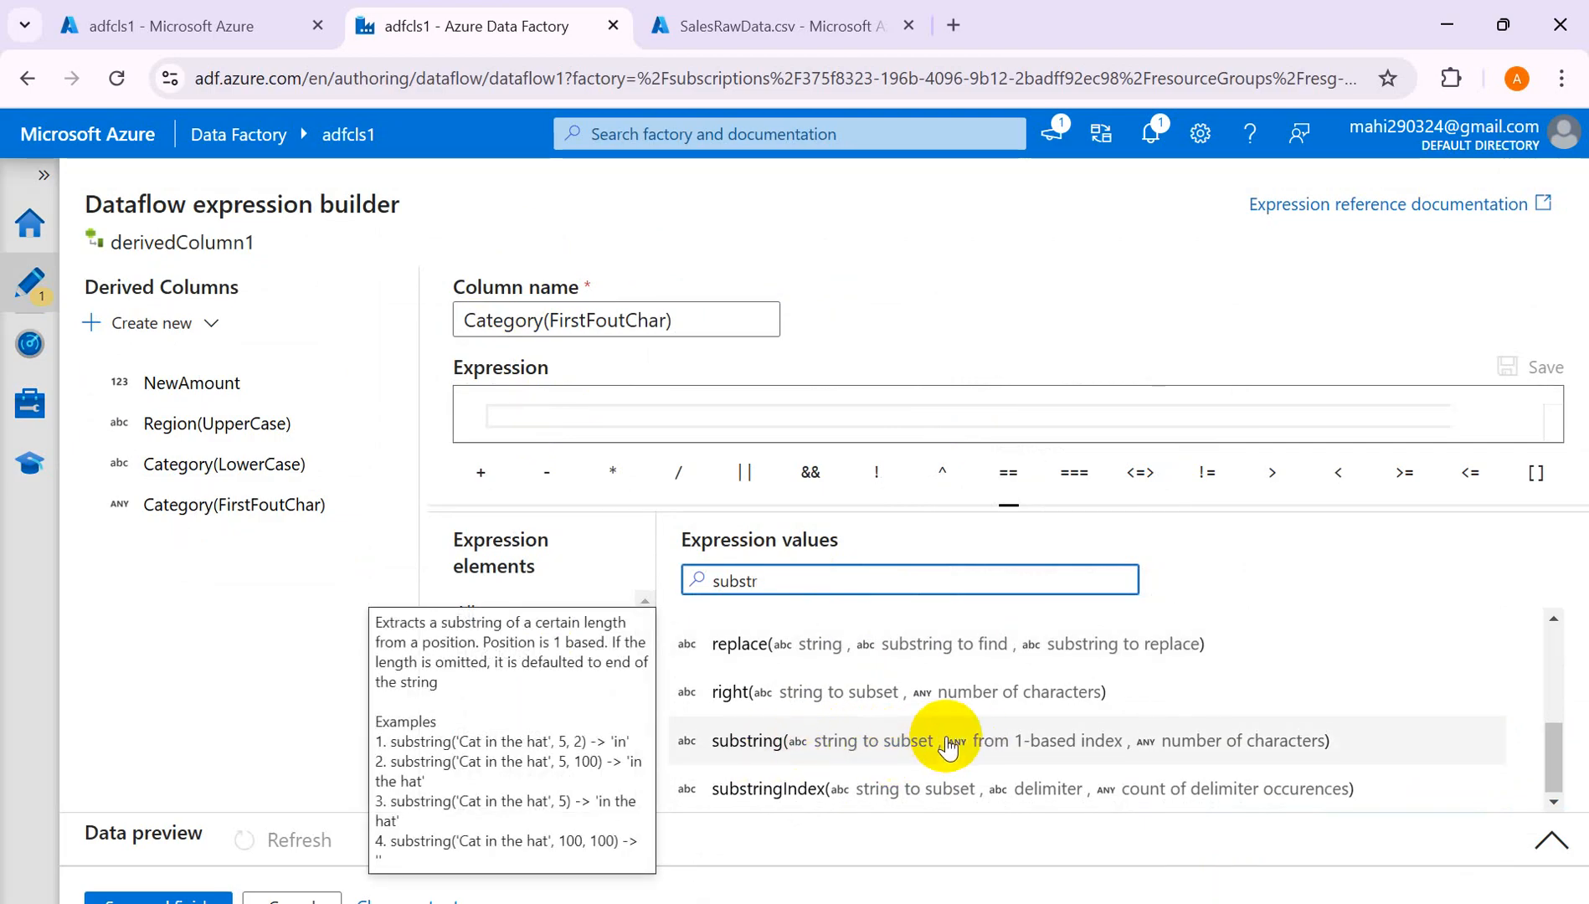
pyautogui.click(1114, 754)
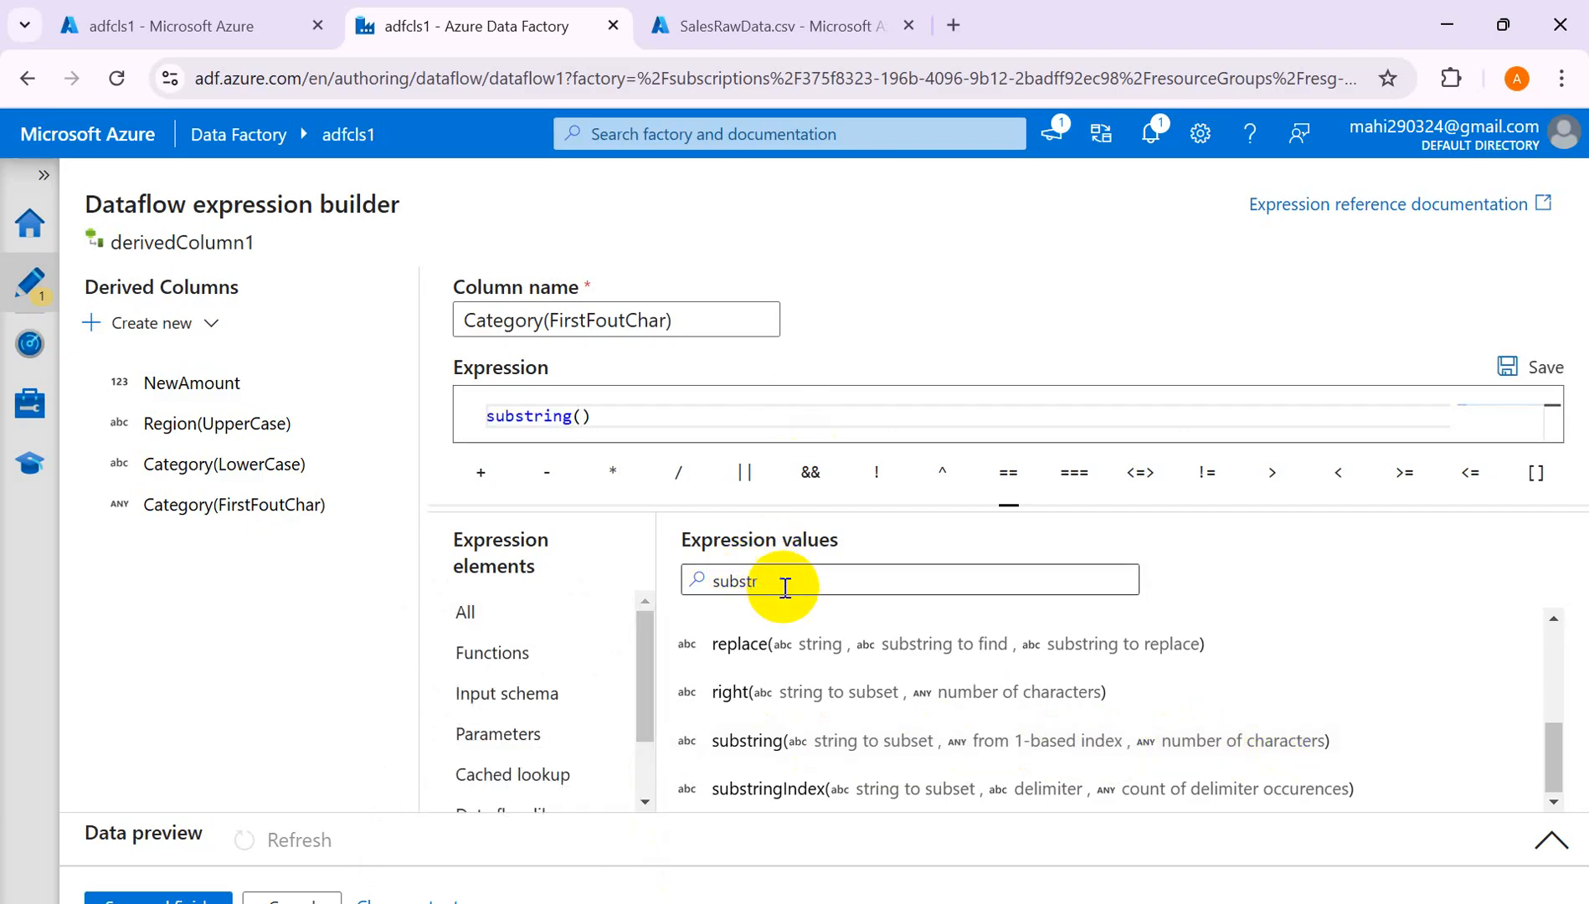
# Complete the expression as substring(Category,0,4) using the Category input column, and save it.
pyautogui.moveTo(785, 586); pyautogui.dragTo(647, 611)
pyautogui.press('BackSpace')
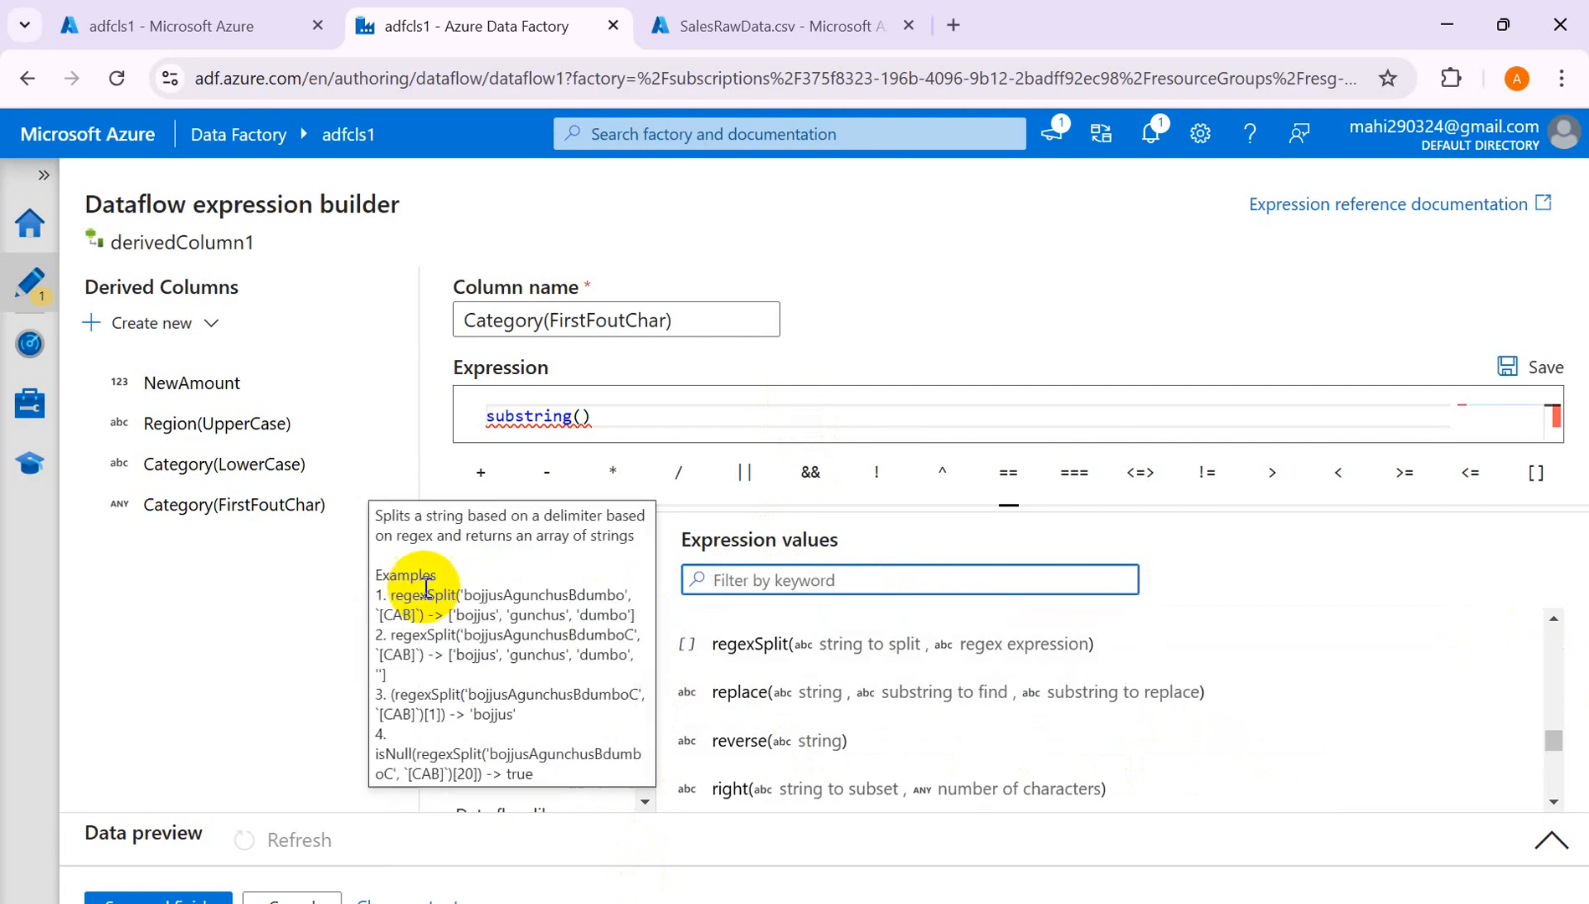
pyautogui.click(521, 624)
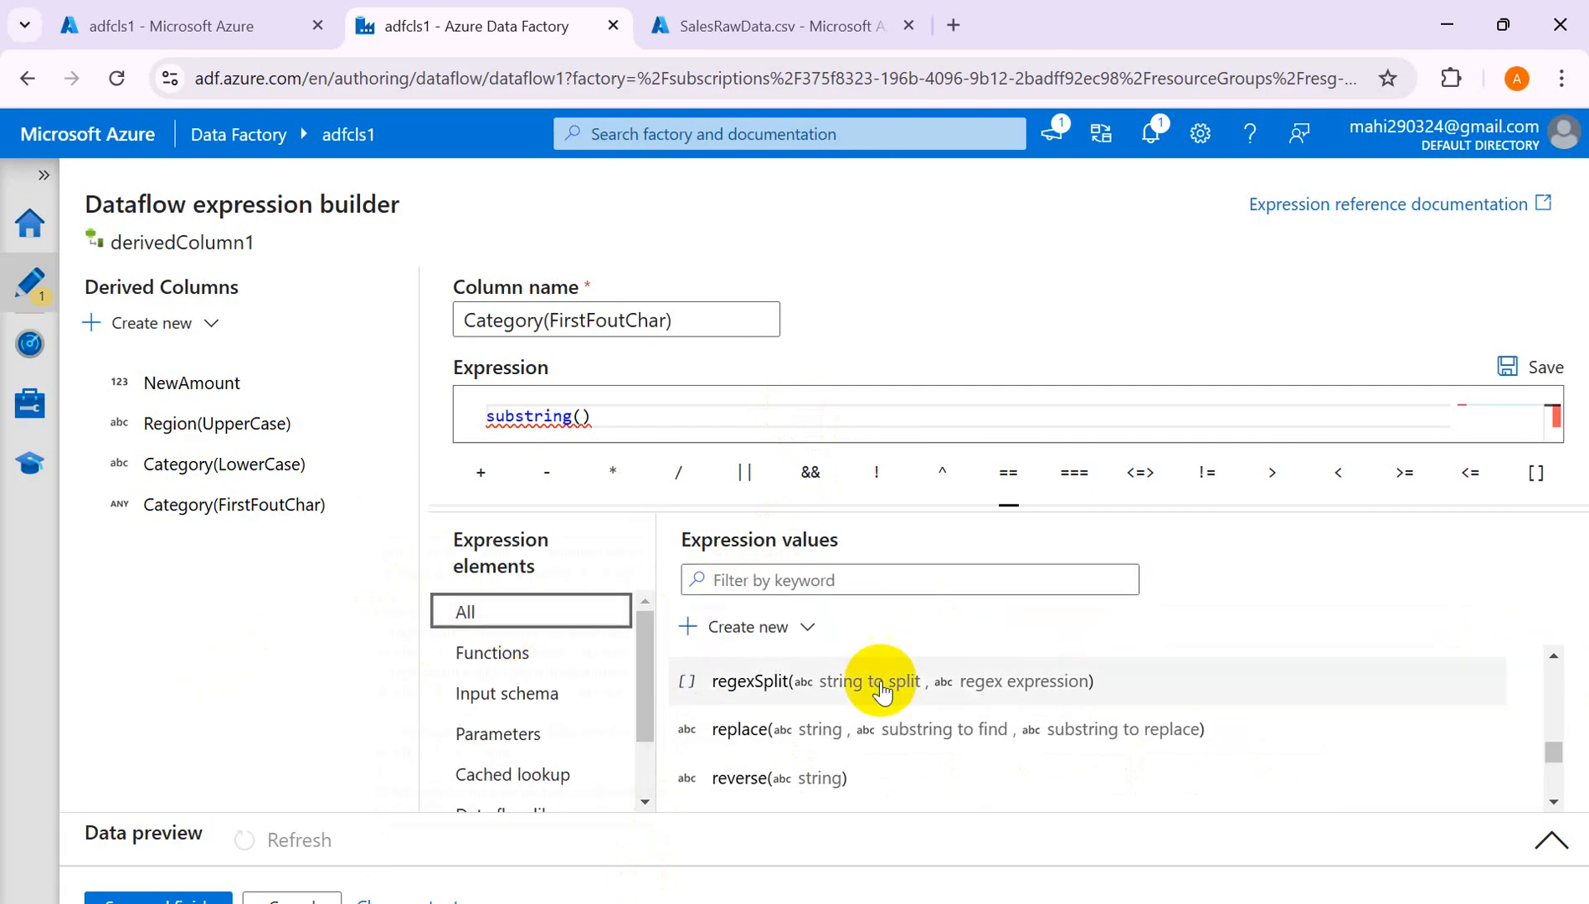
pyautogui.moveTo(1553, 749); pyautogui.dragTo(1549, 670)
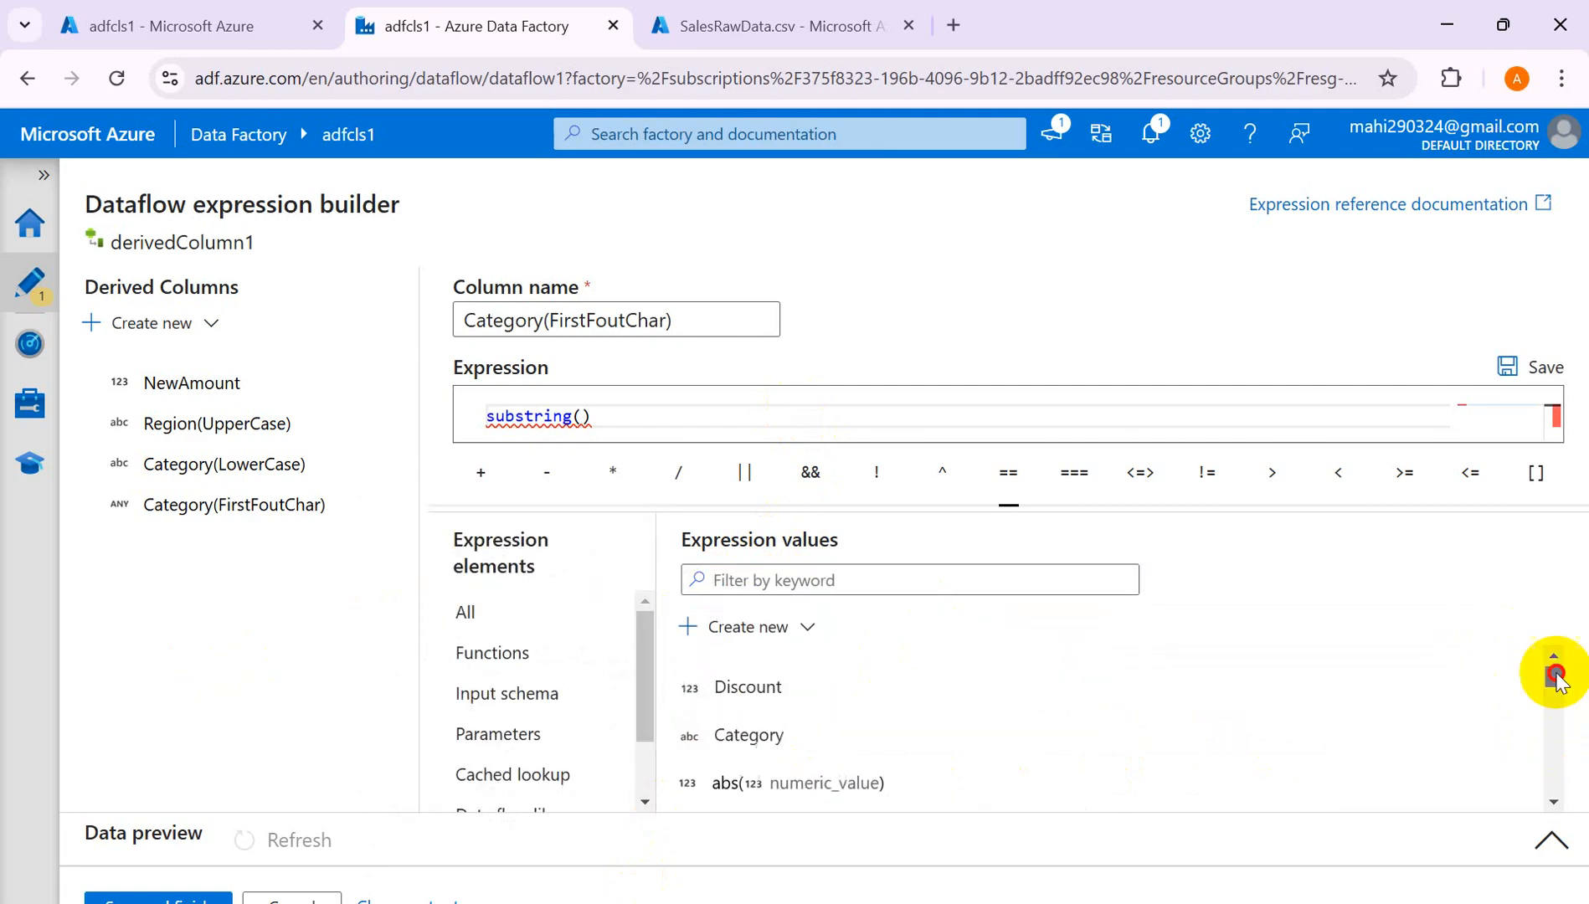
pyautogui.scroll(-3, 738, 710)
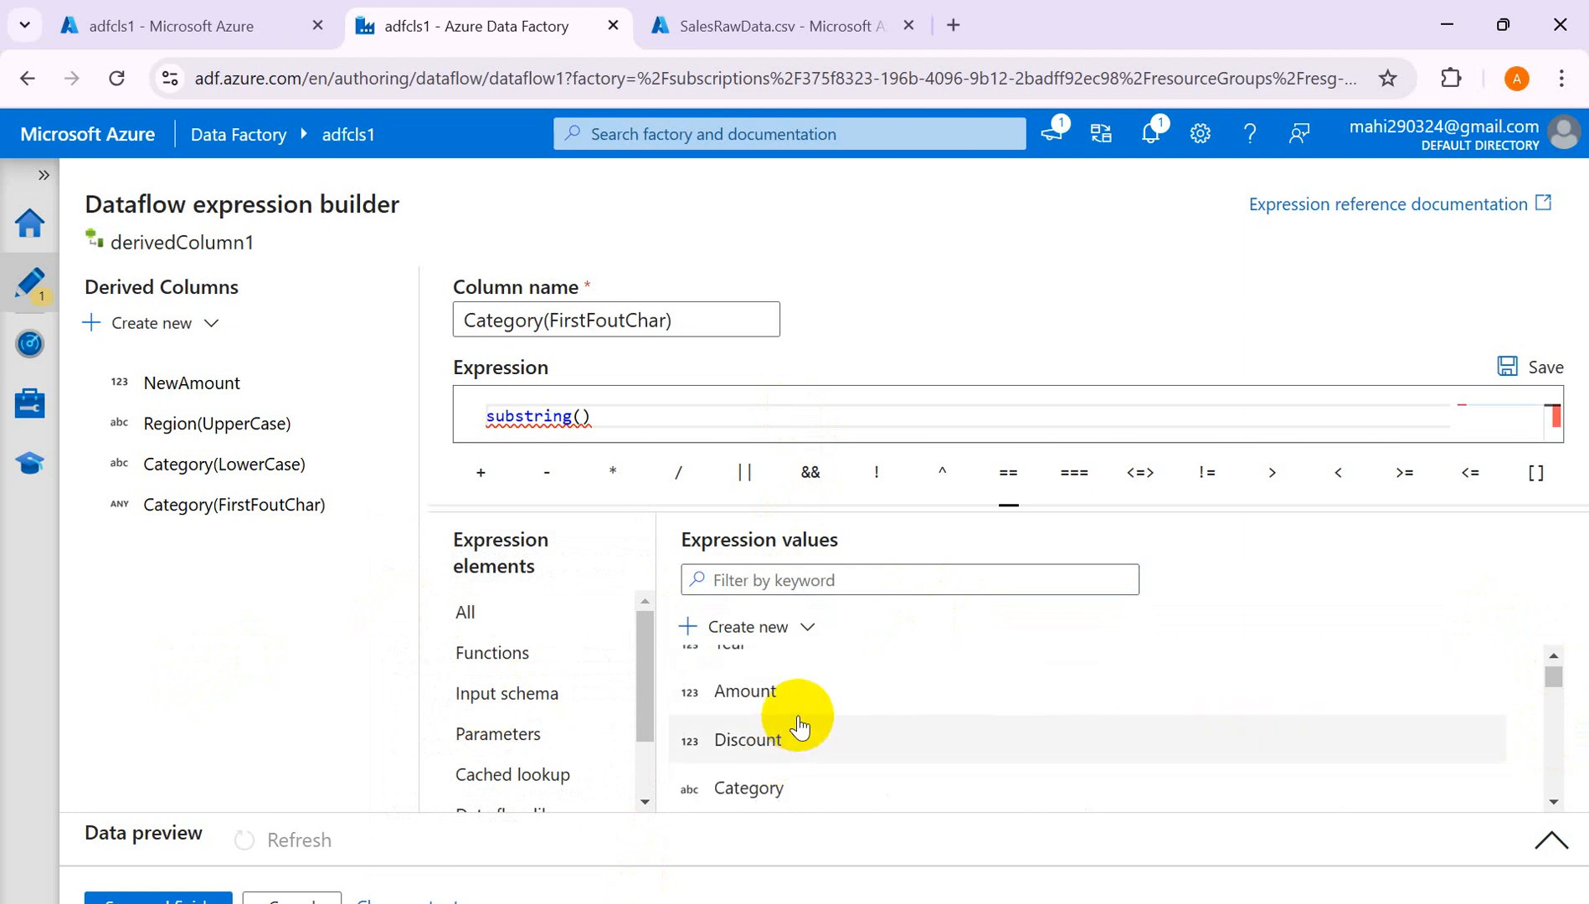
pyautogui.click(757, 793)
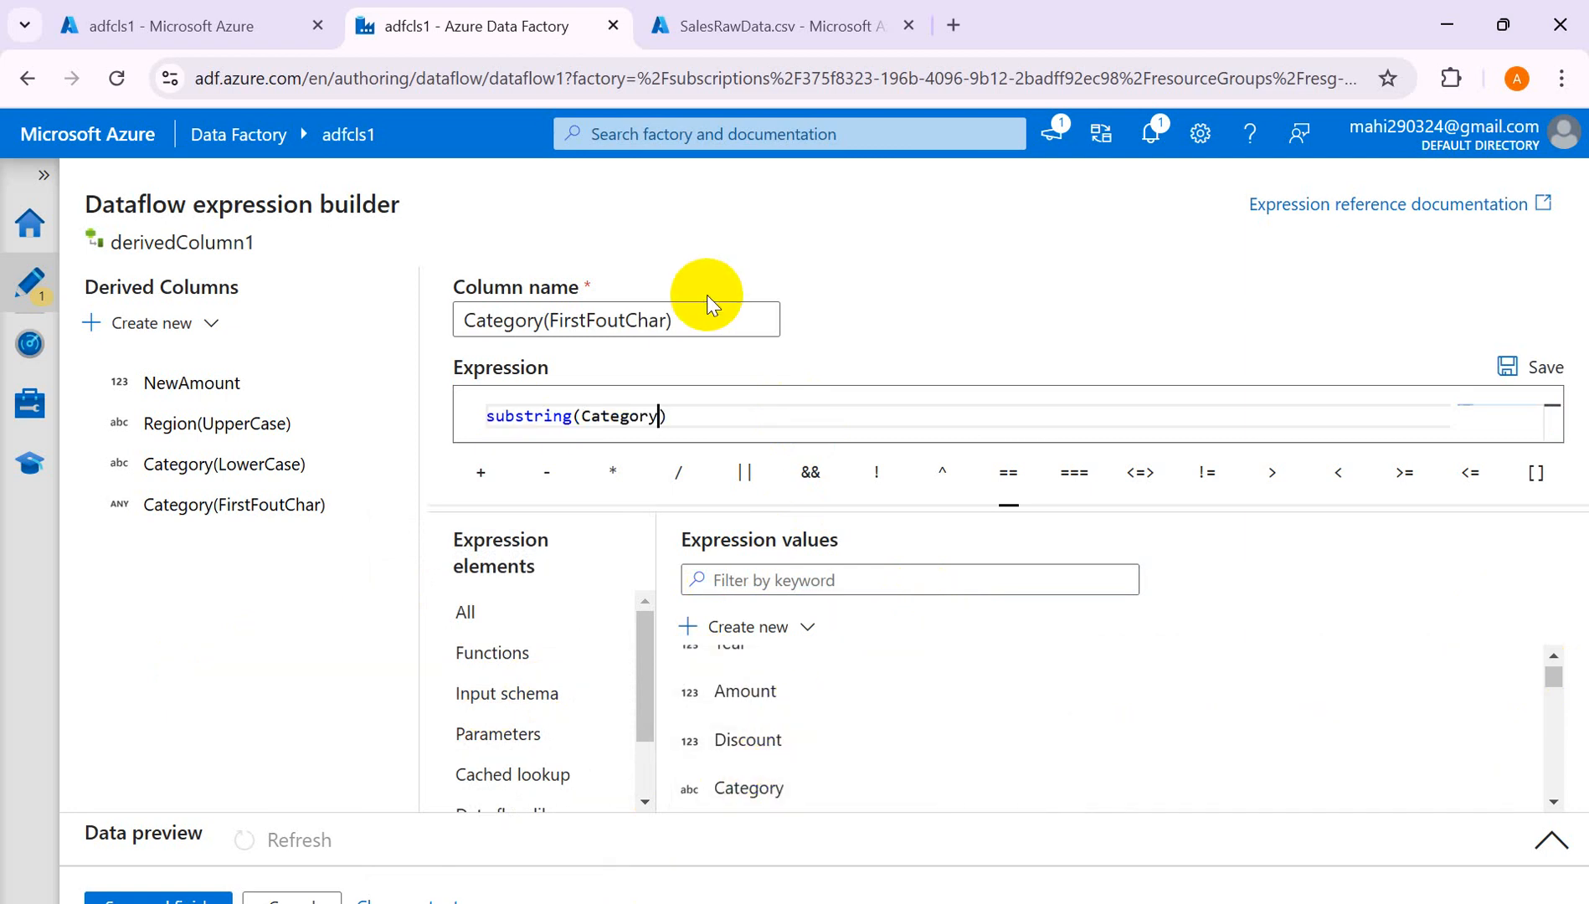
pyautogui.write(',')
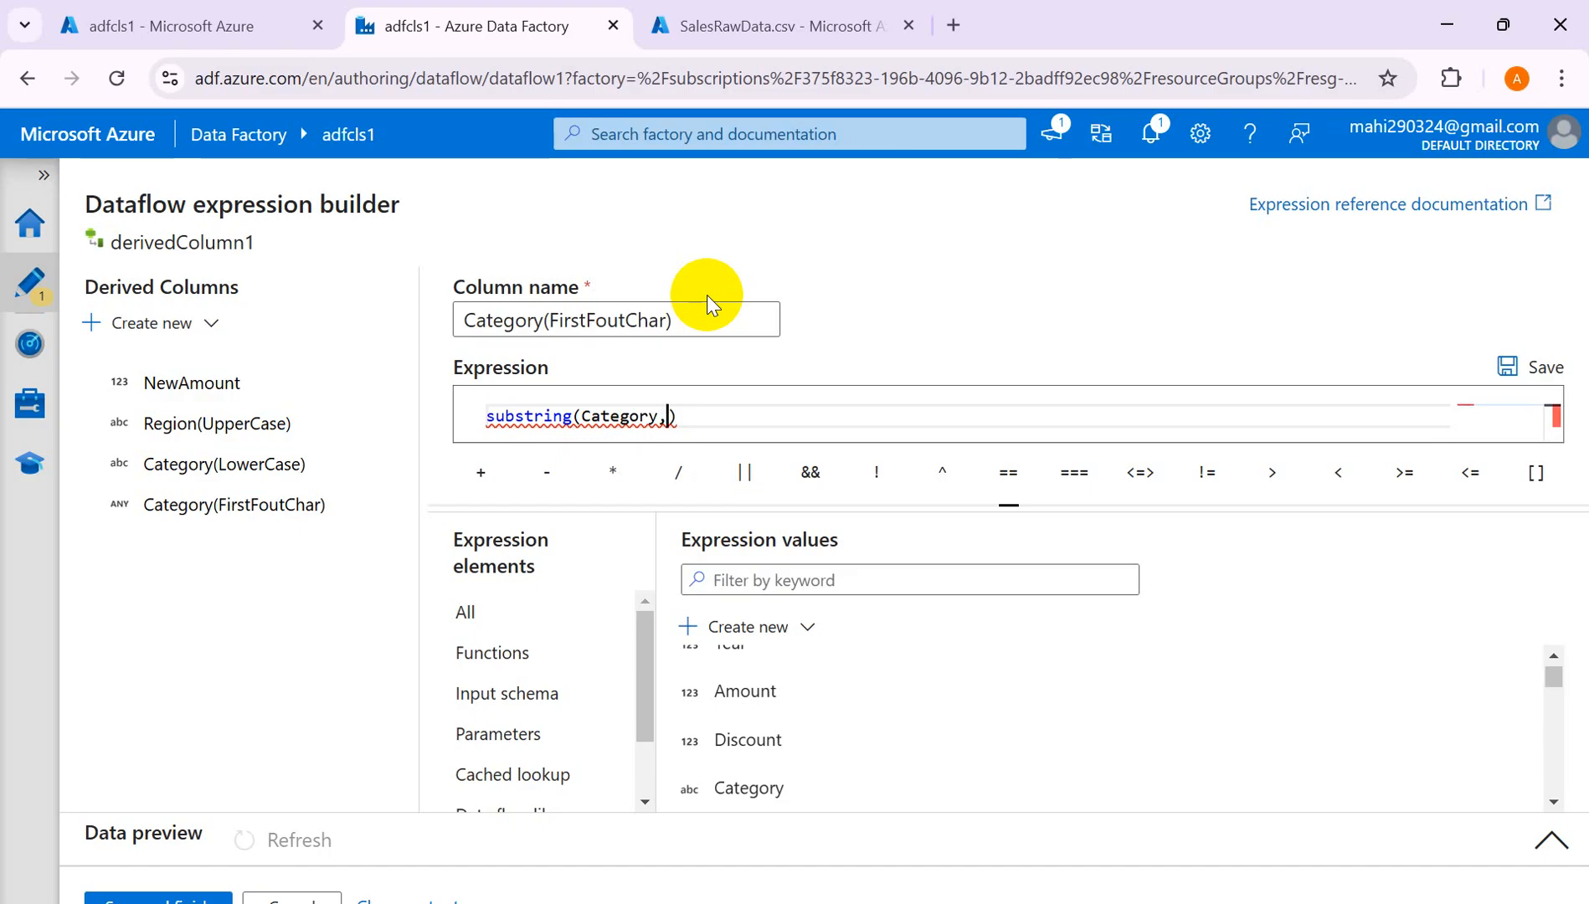
pyautogui.write('0,4')
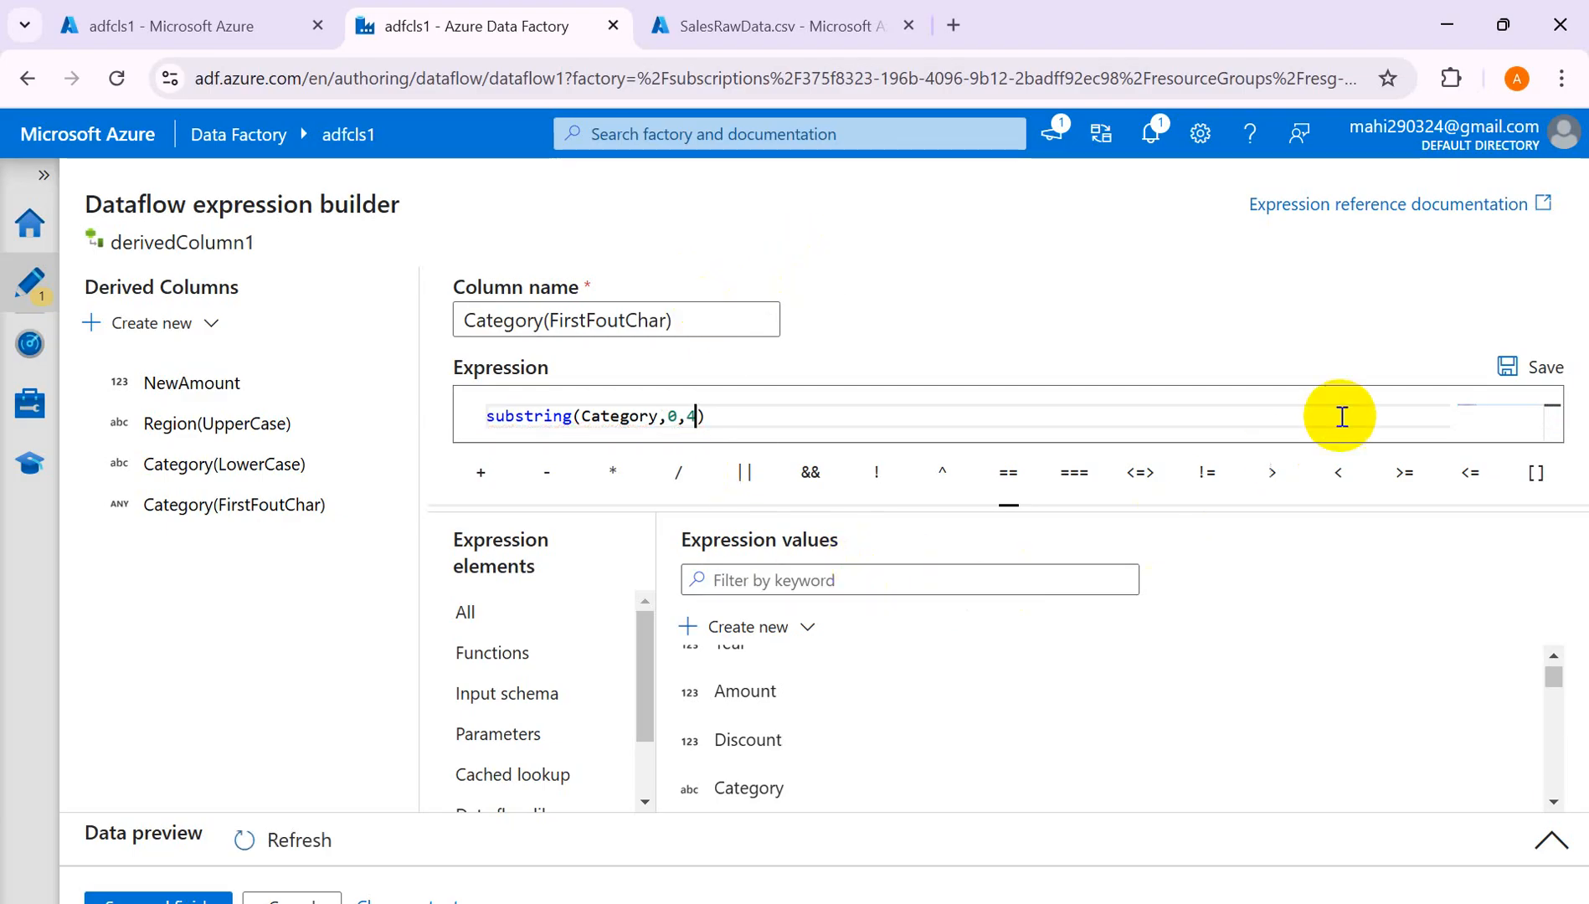
pyautogui.click(1526, 373)
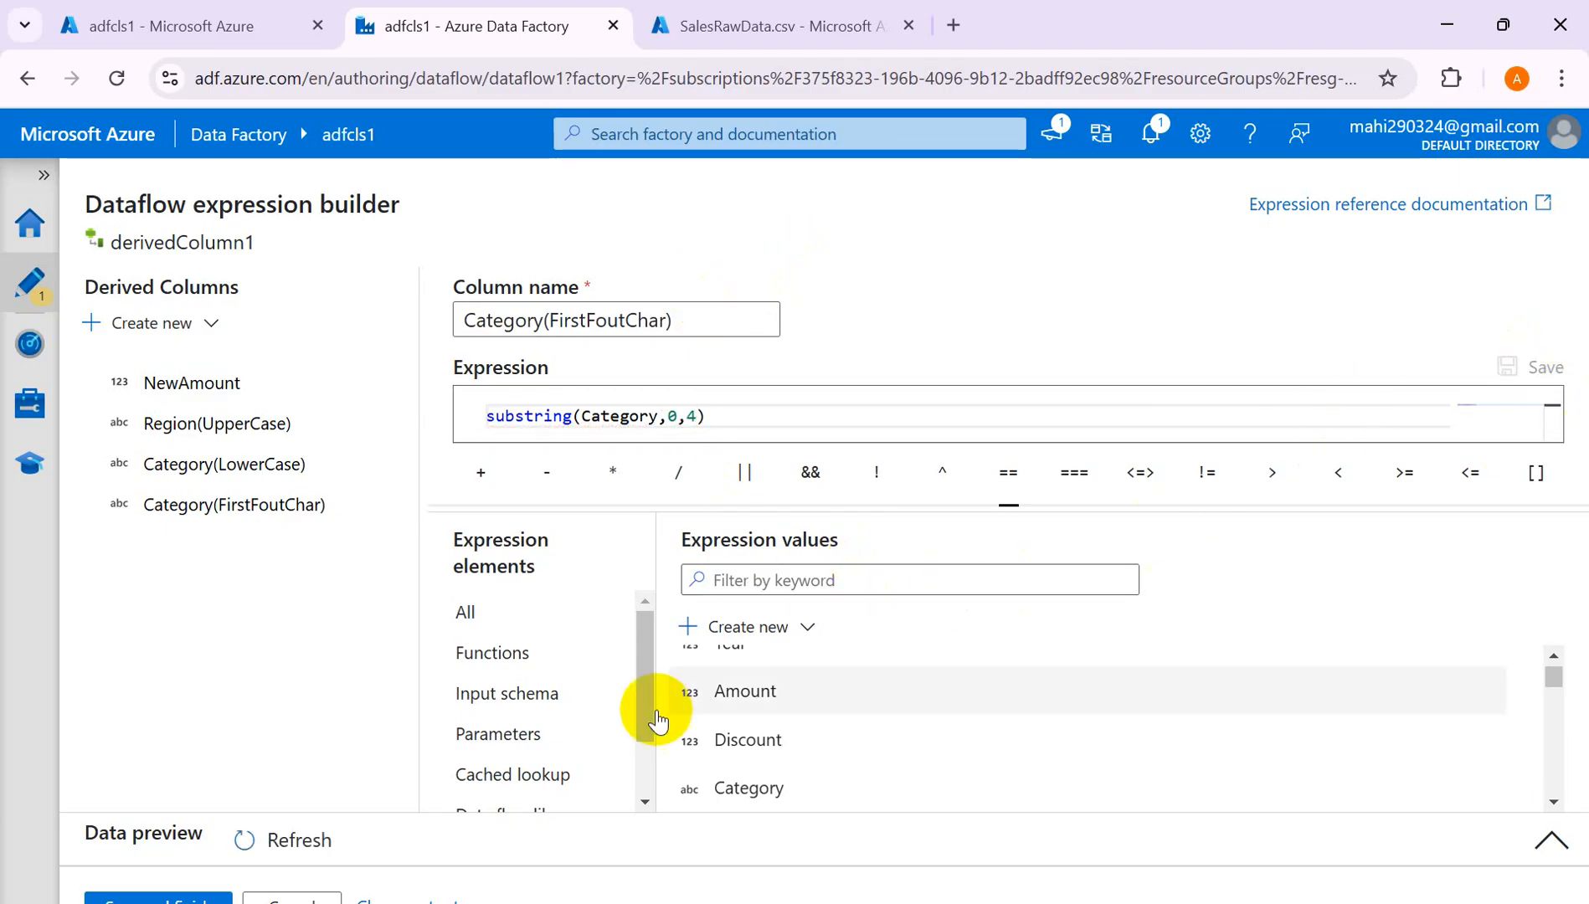
# Refresh the data preview and correct the column name to Category(FirstFourChar).
pyautogui.click(284, 840)
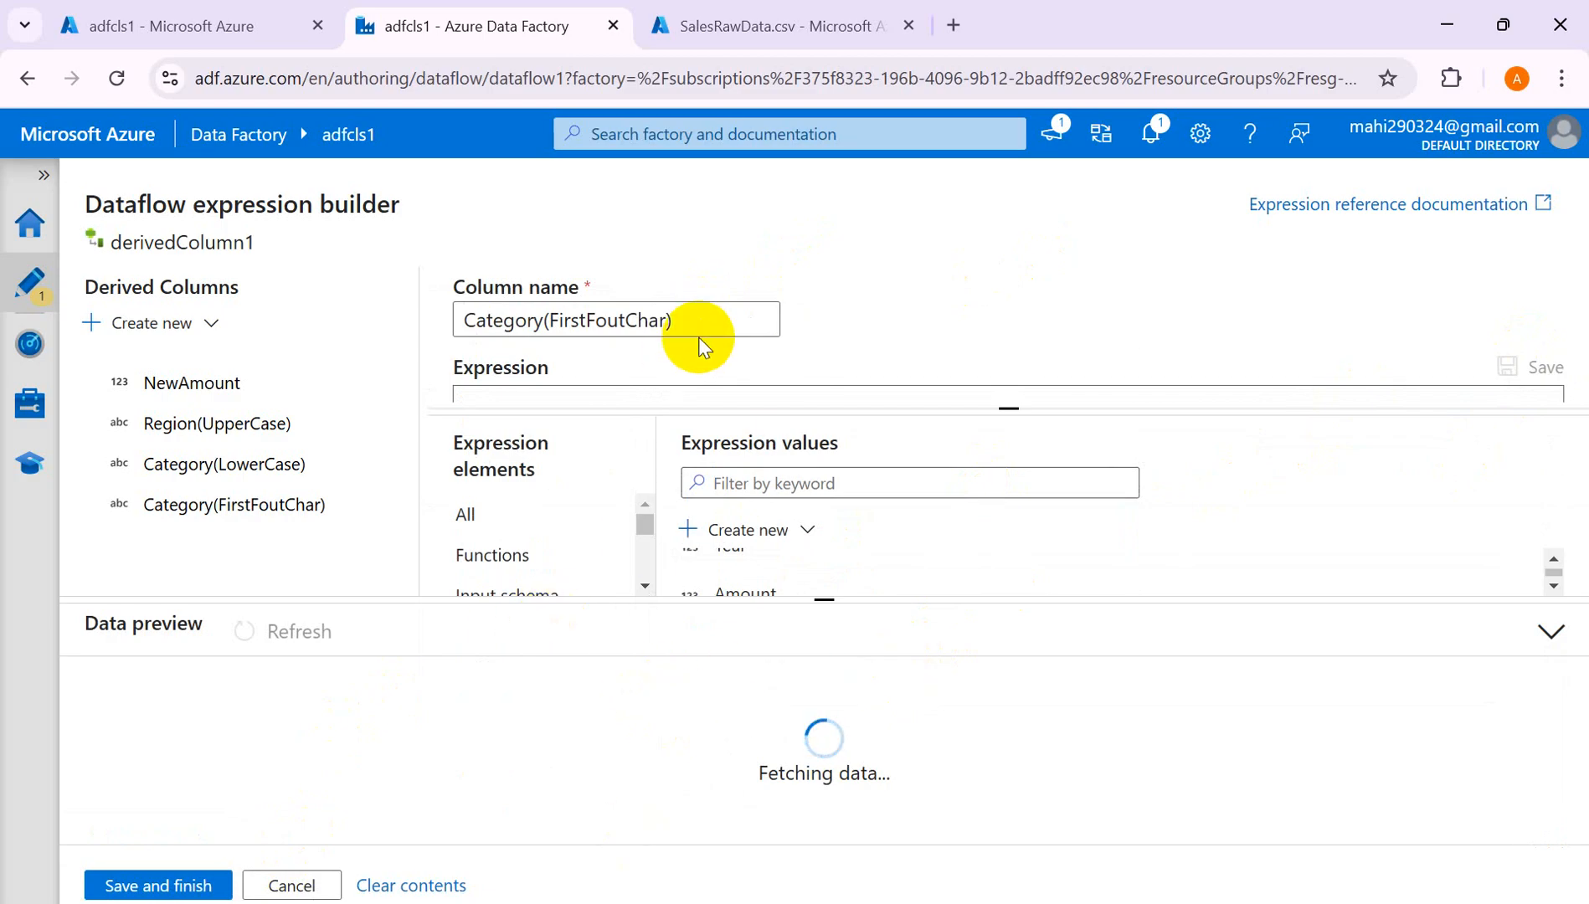
pyautogui.click(620, 323)
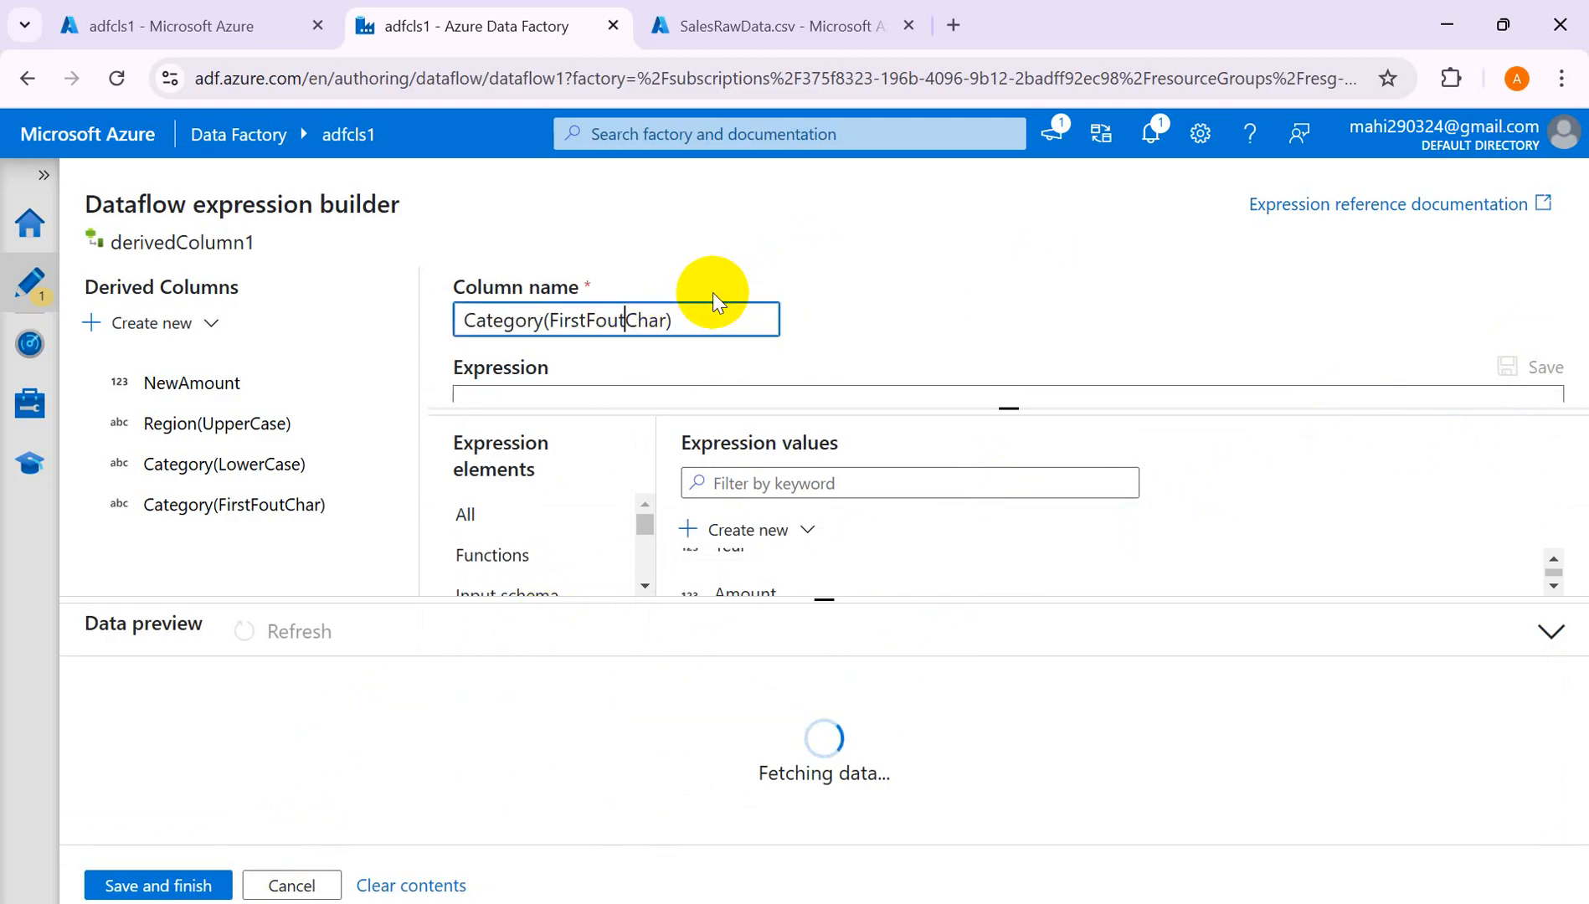
pyautogui.write('r')
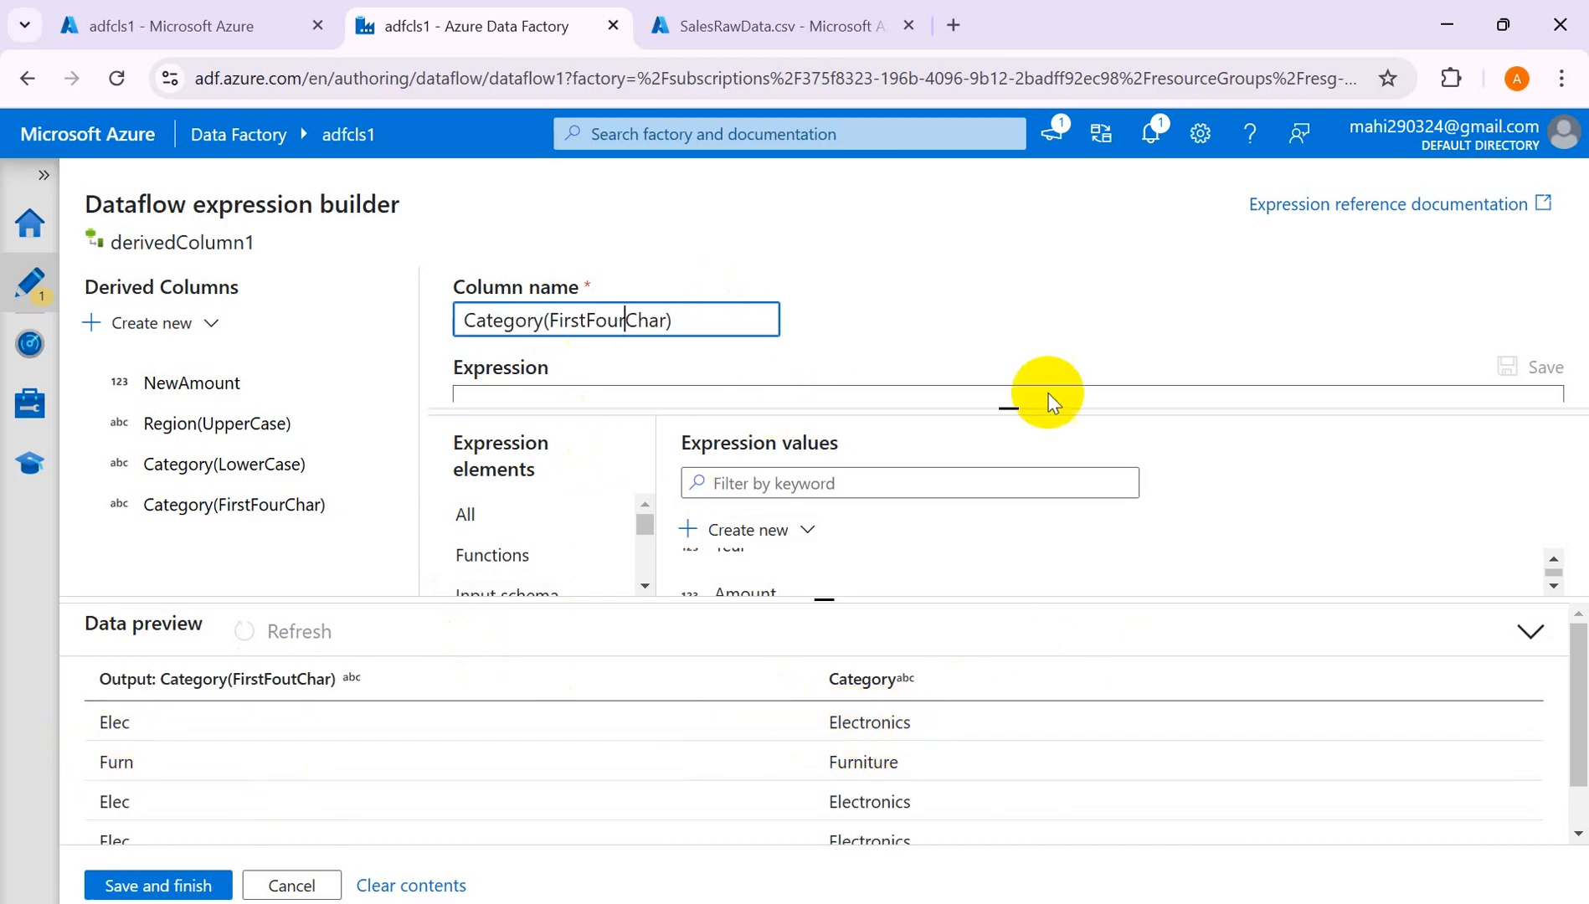
pyautogui.moveTo(1009, 408); pyautogui.dragTo(975, 514)
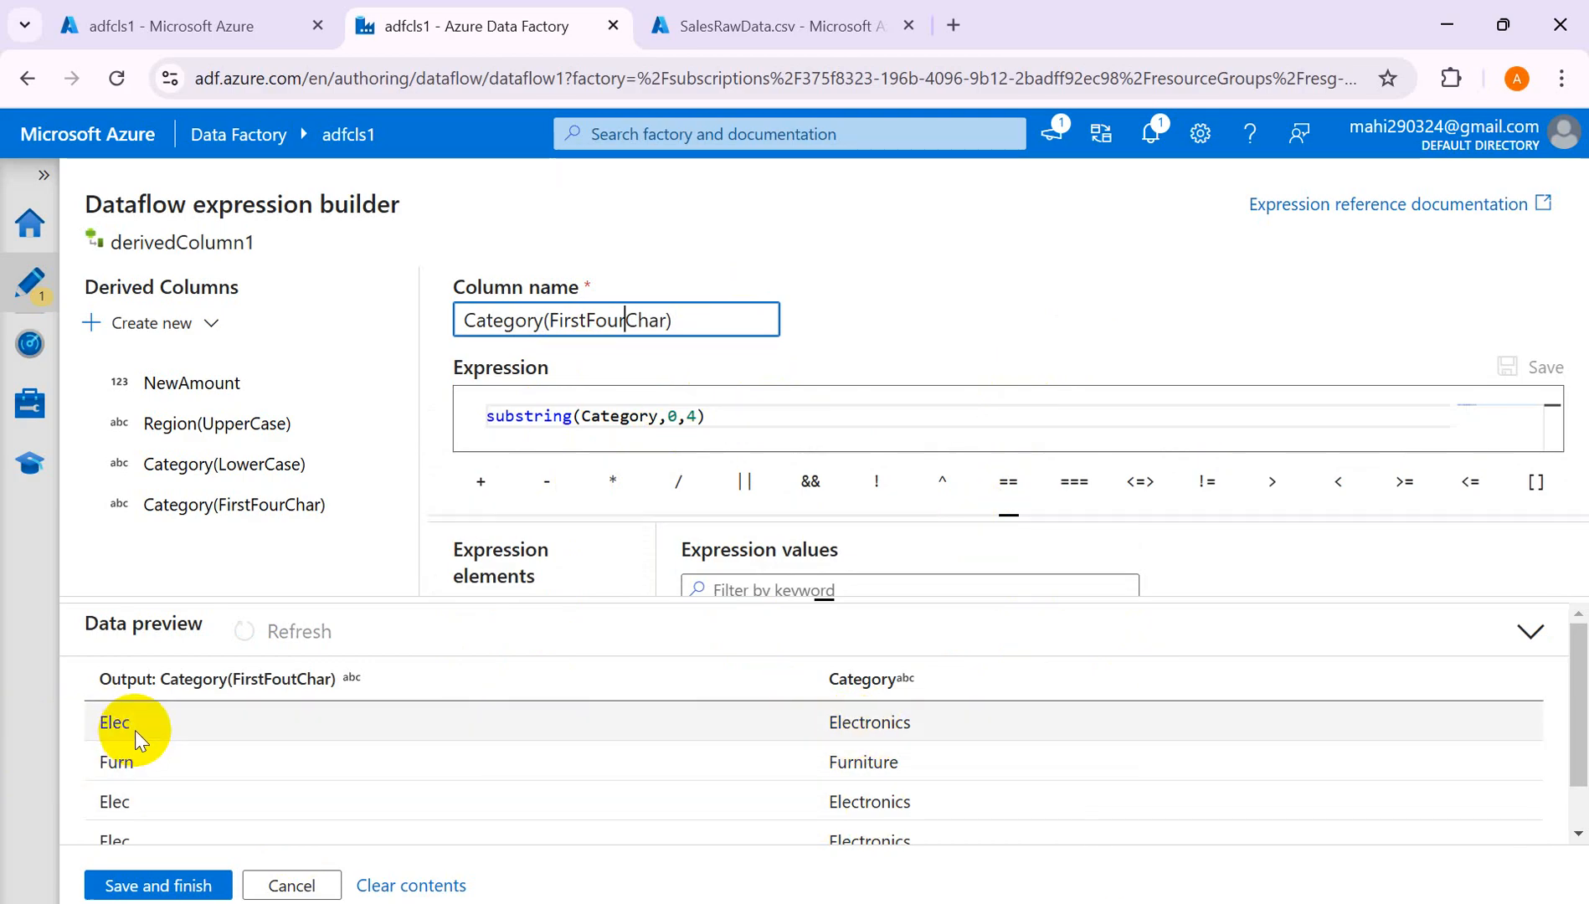
pyautogui.scroll(-1, 149, 754)
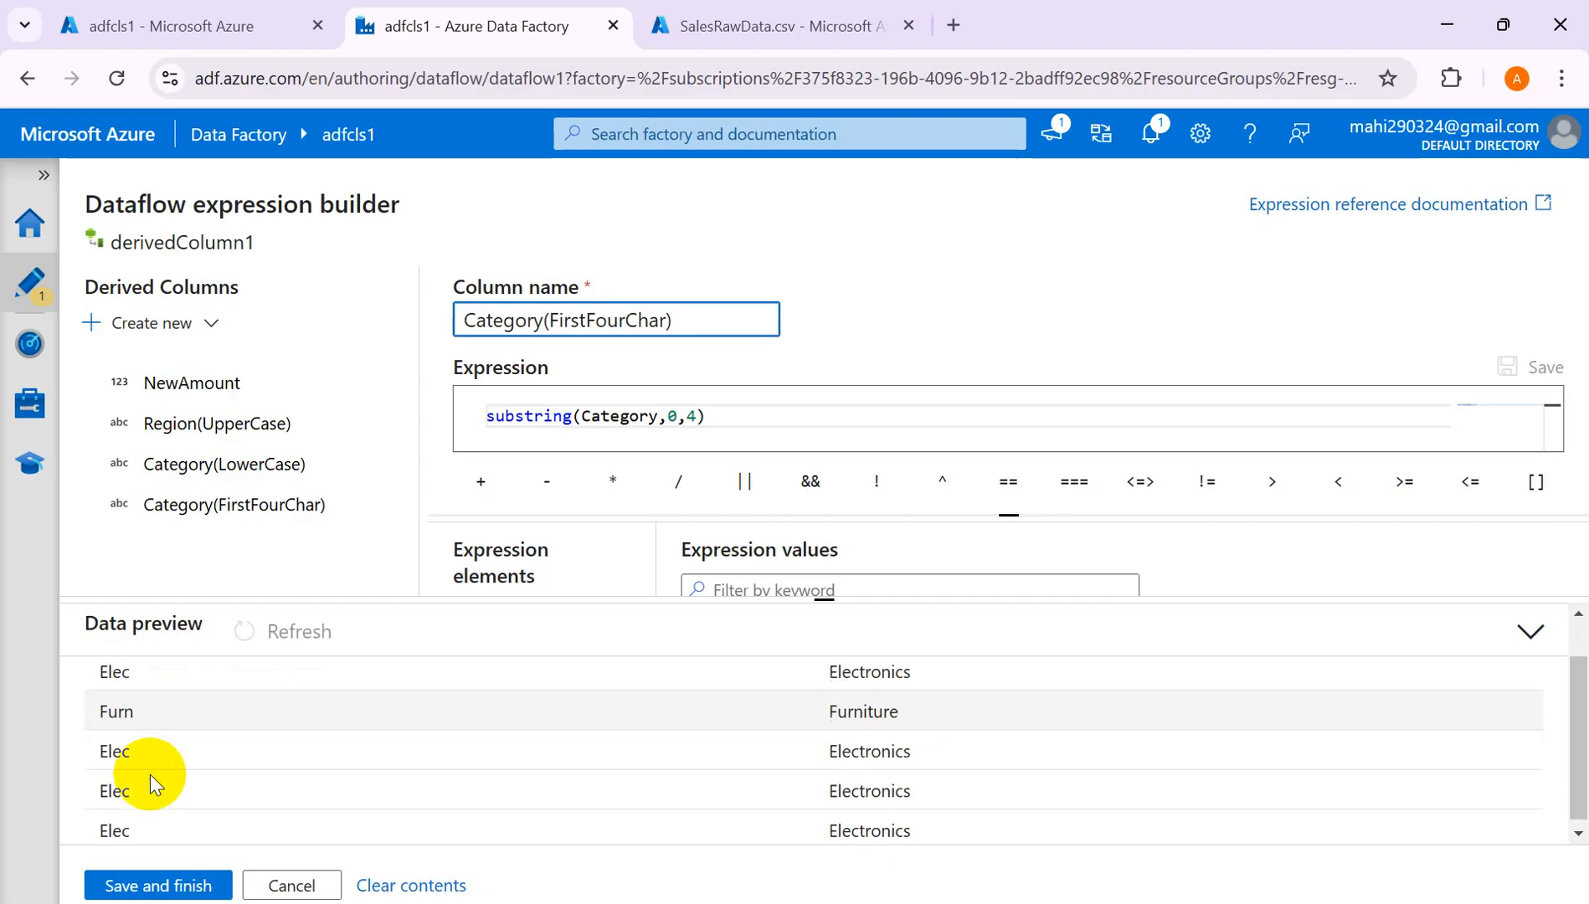
pyautogui.scroll(1, 155, 774)
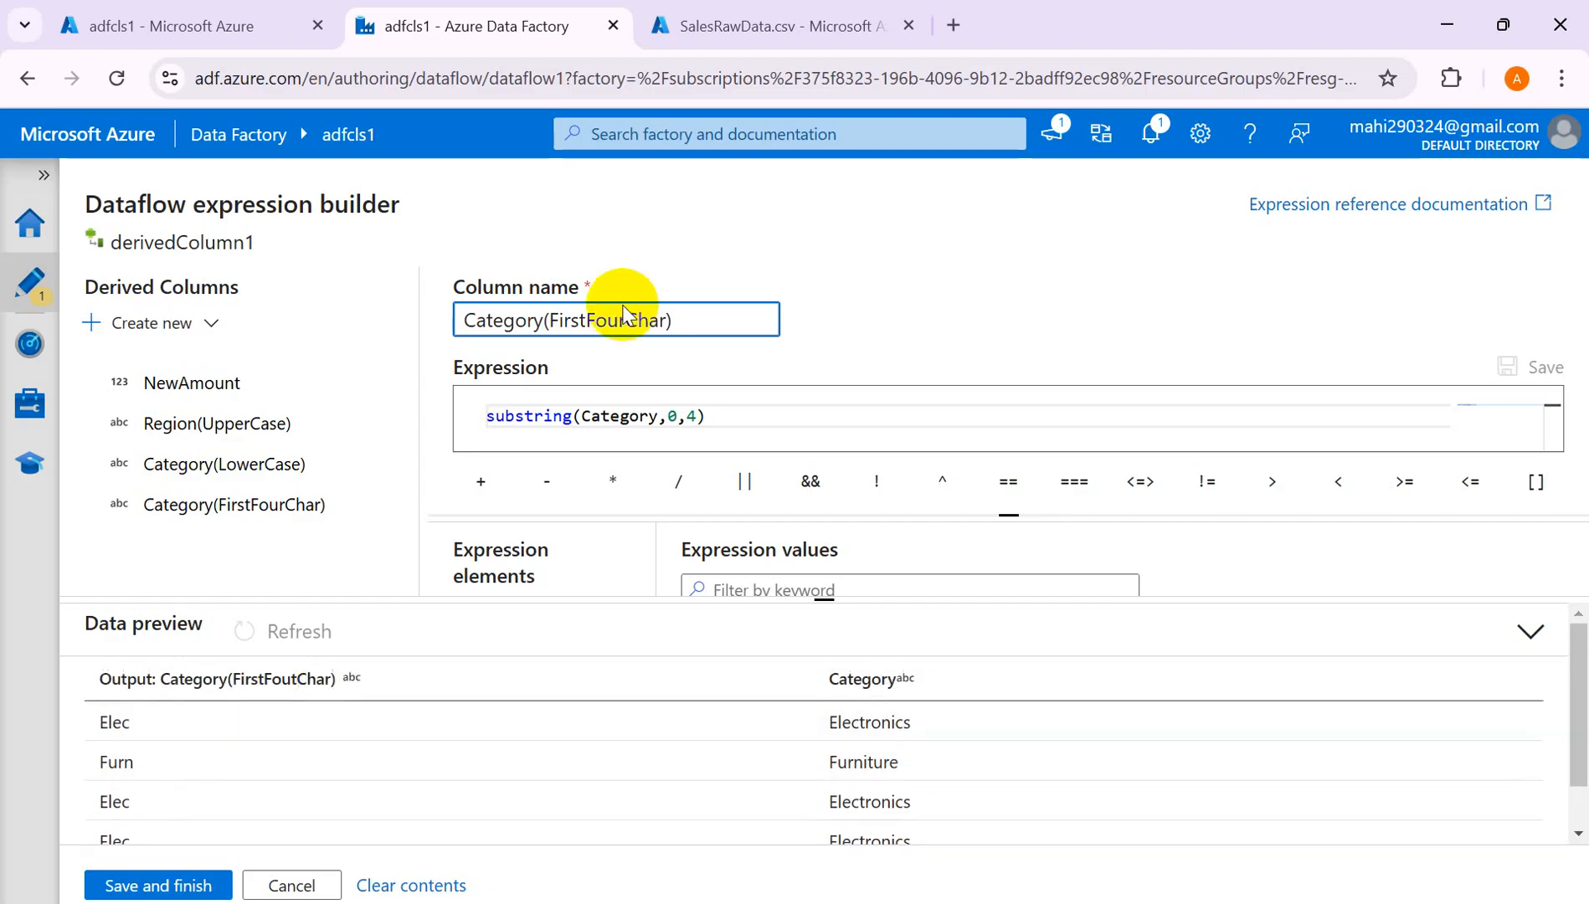
# Try a start position of 4 in the substring expression and compare the refreshed preview output with the Category values.
pyautogui.click(676, 419)
pyautogui.press('BackSpace')
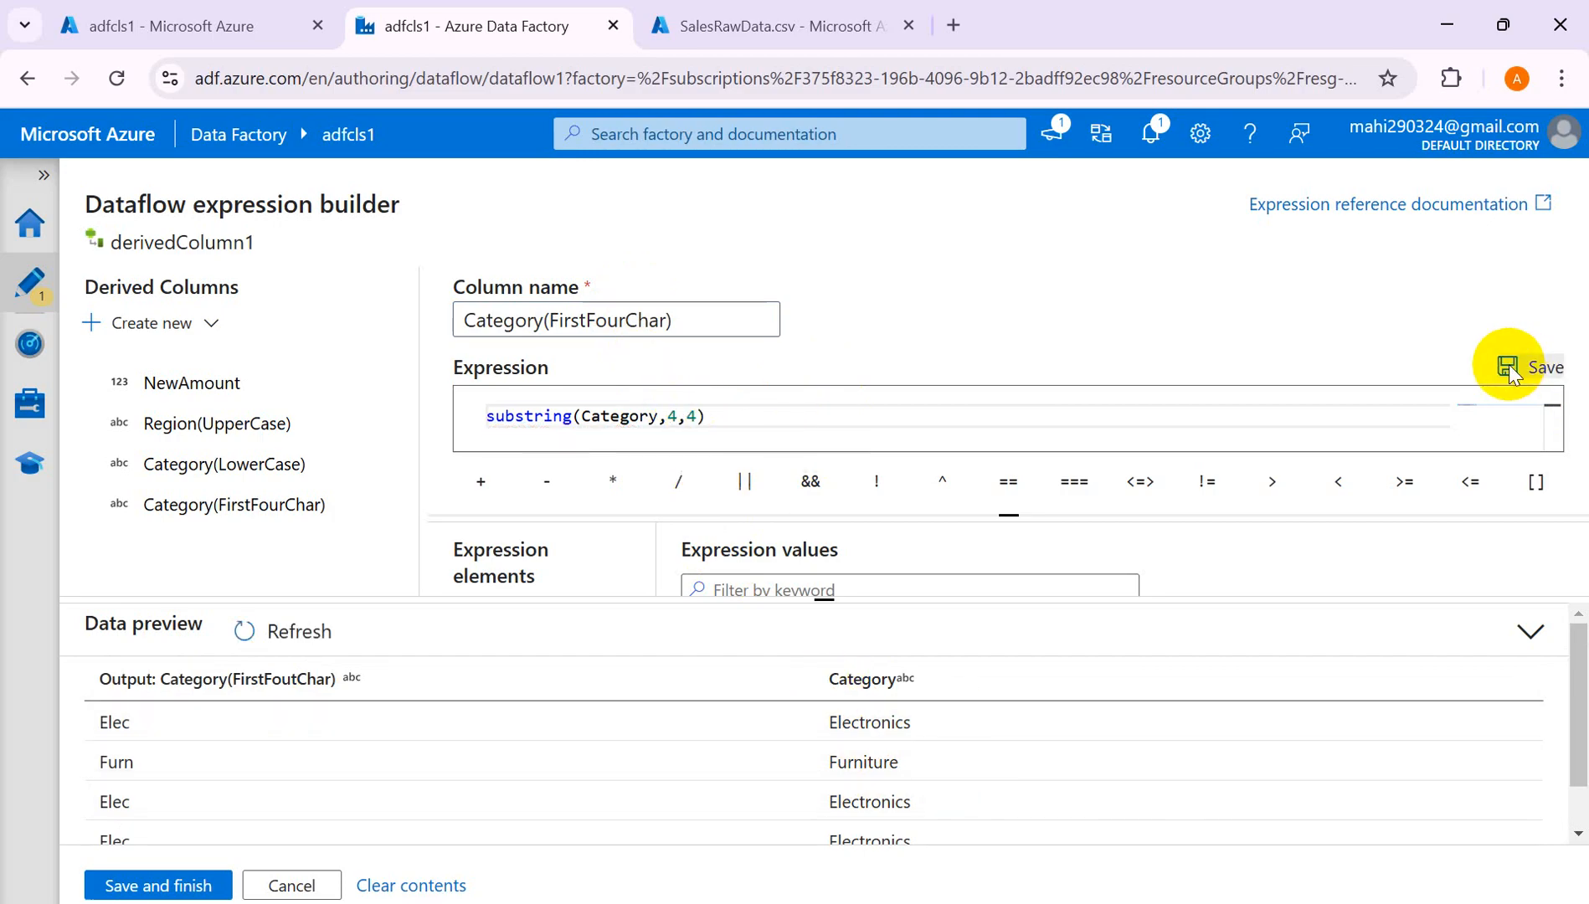
pyautogui.click(289, 633)
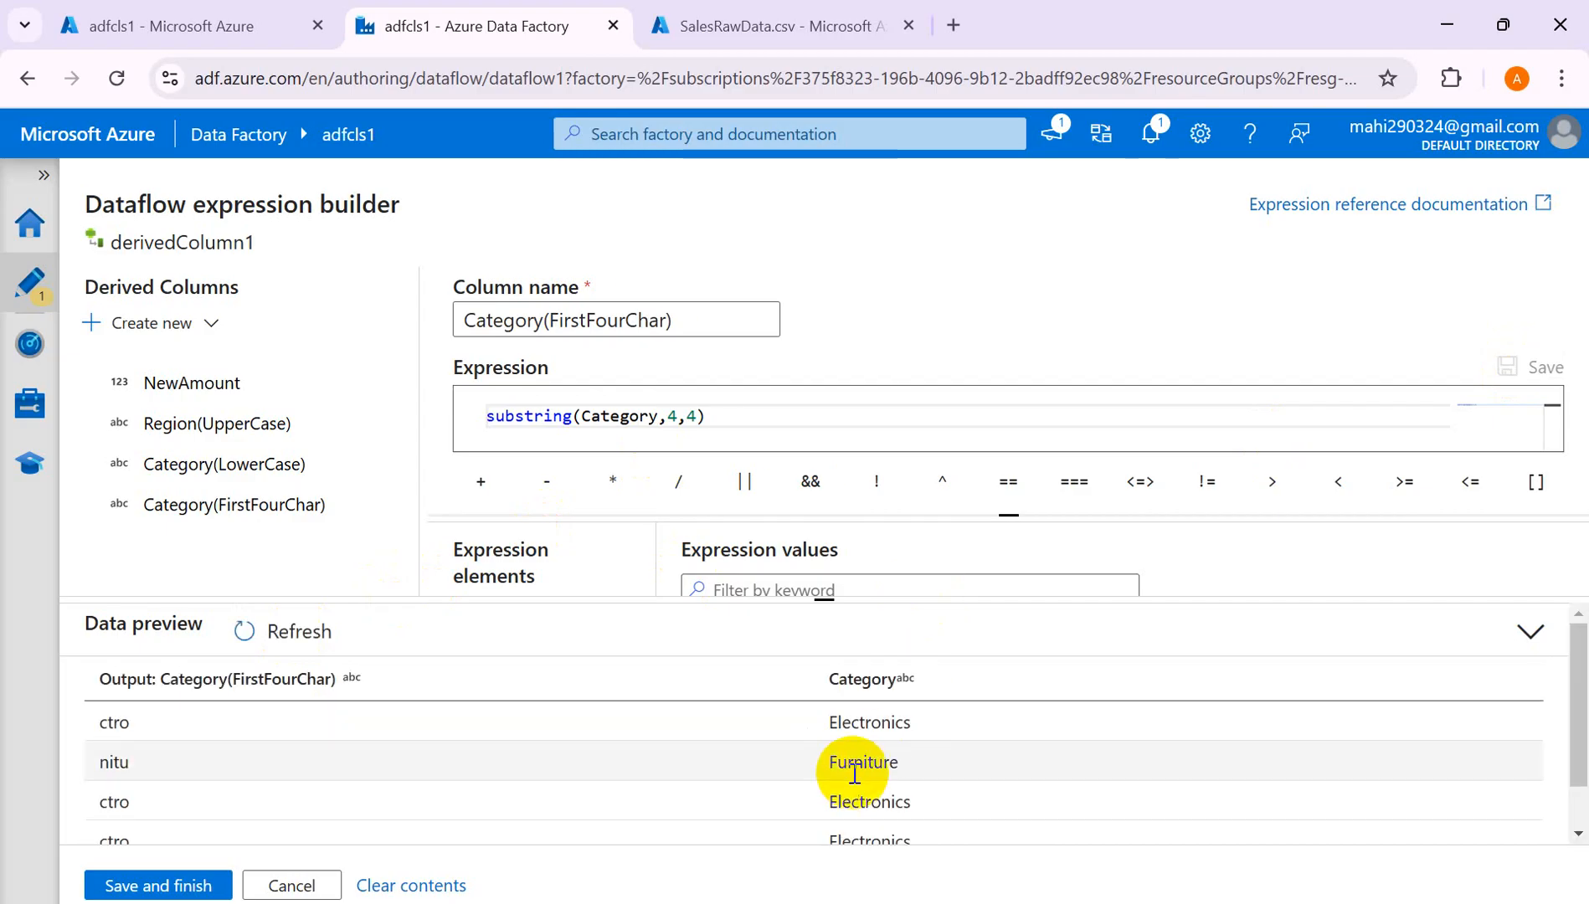
pyautogui.doubleClick(675, 416)
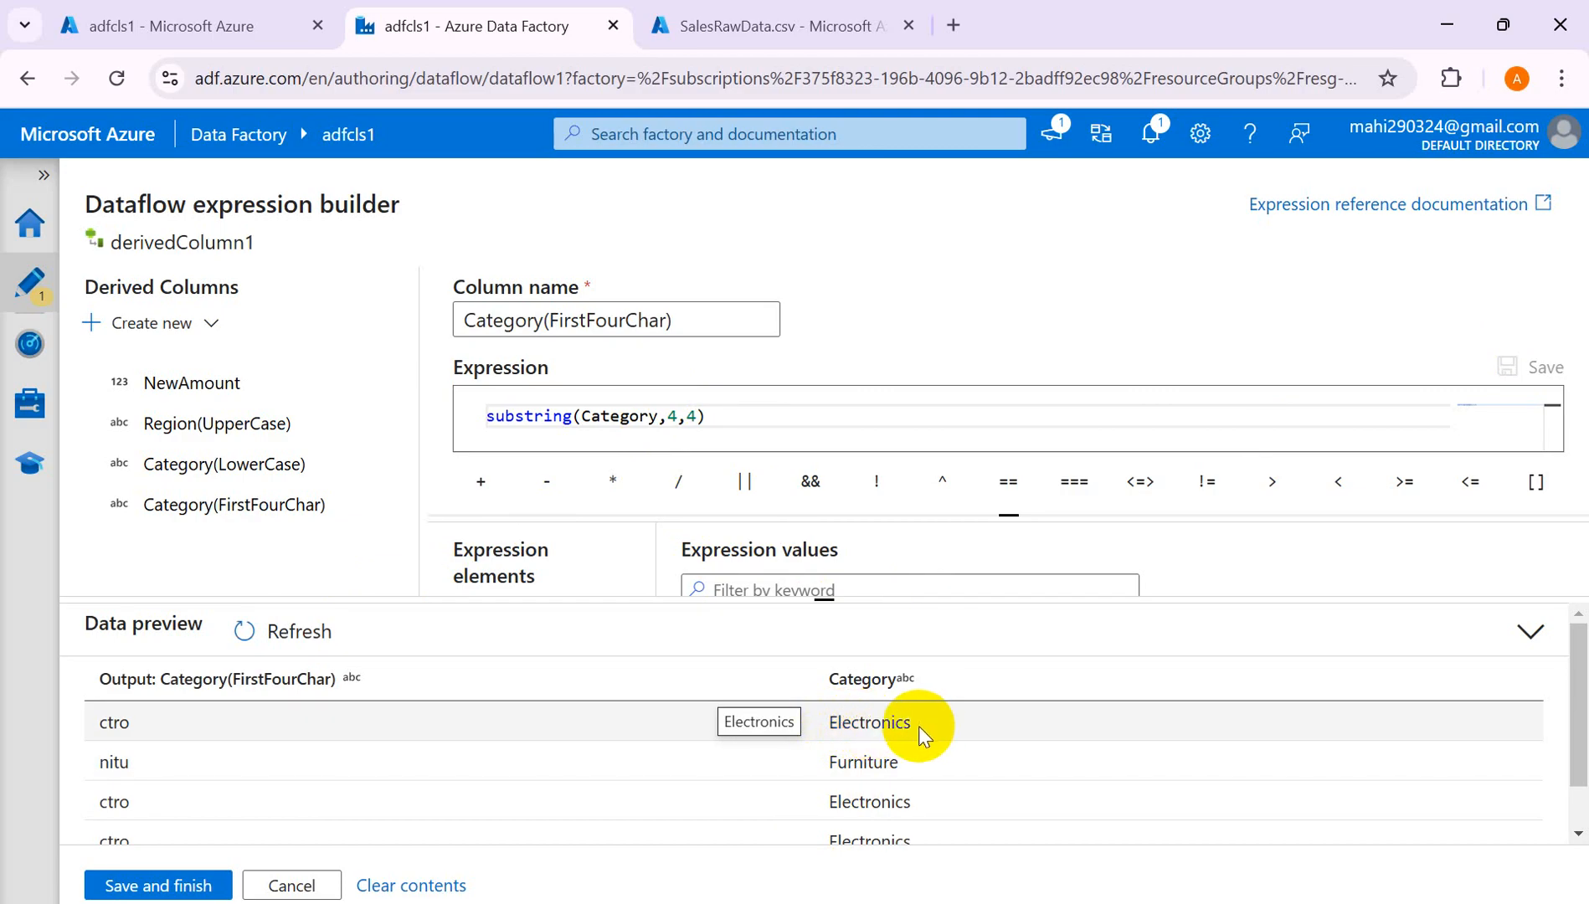
pyautogui.write('4')
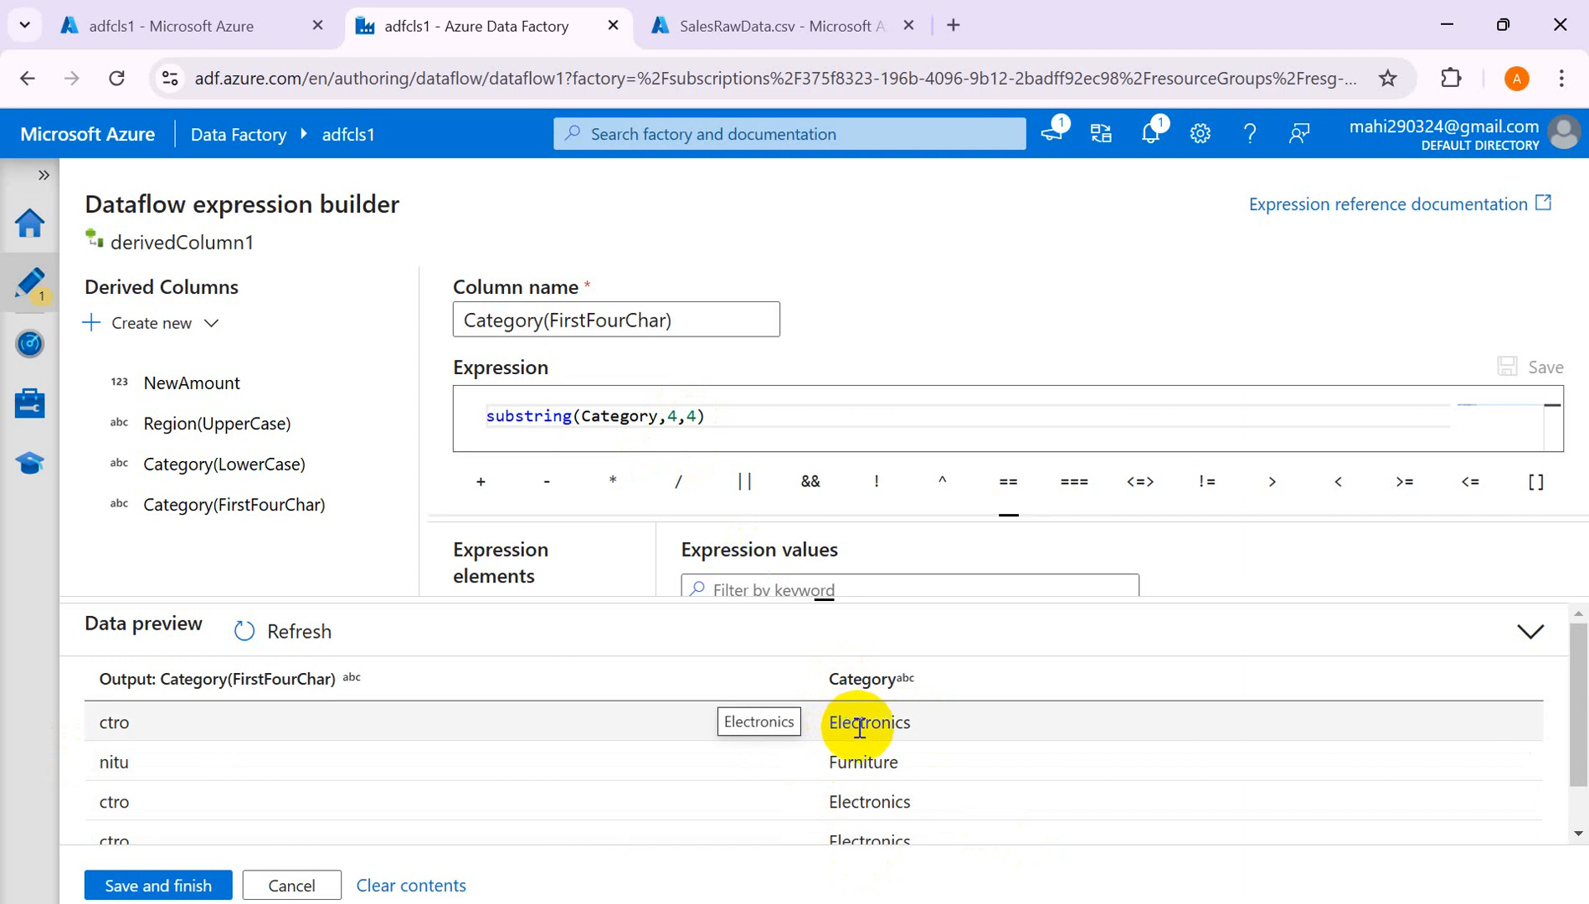
pyautogui.doubleClick(111, 725)
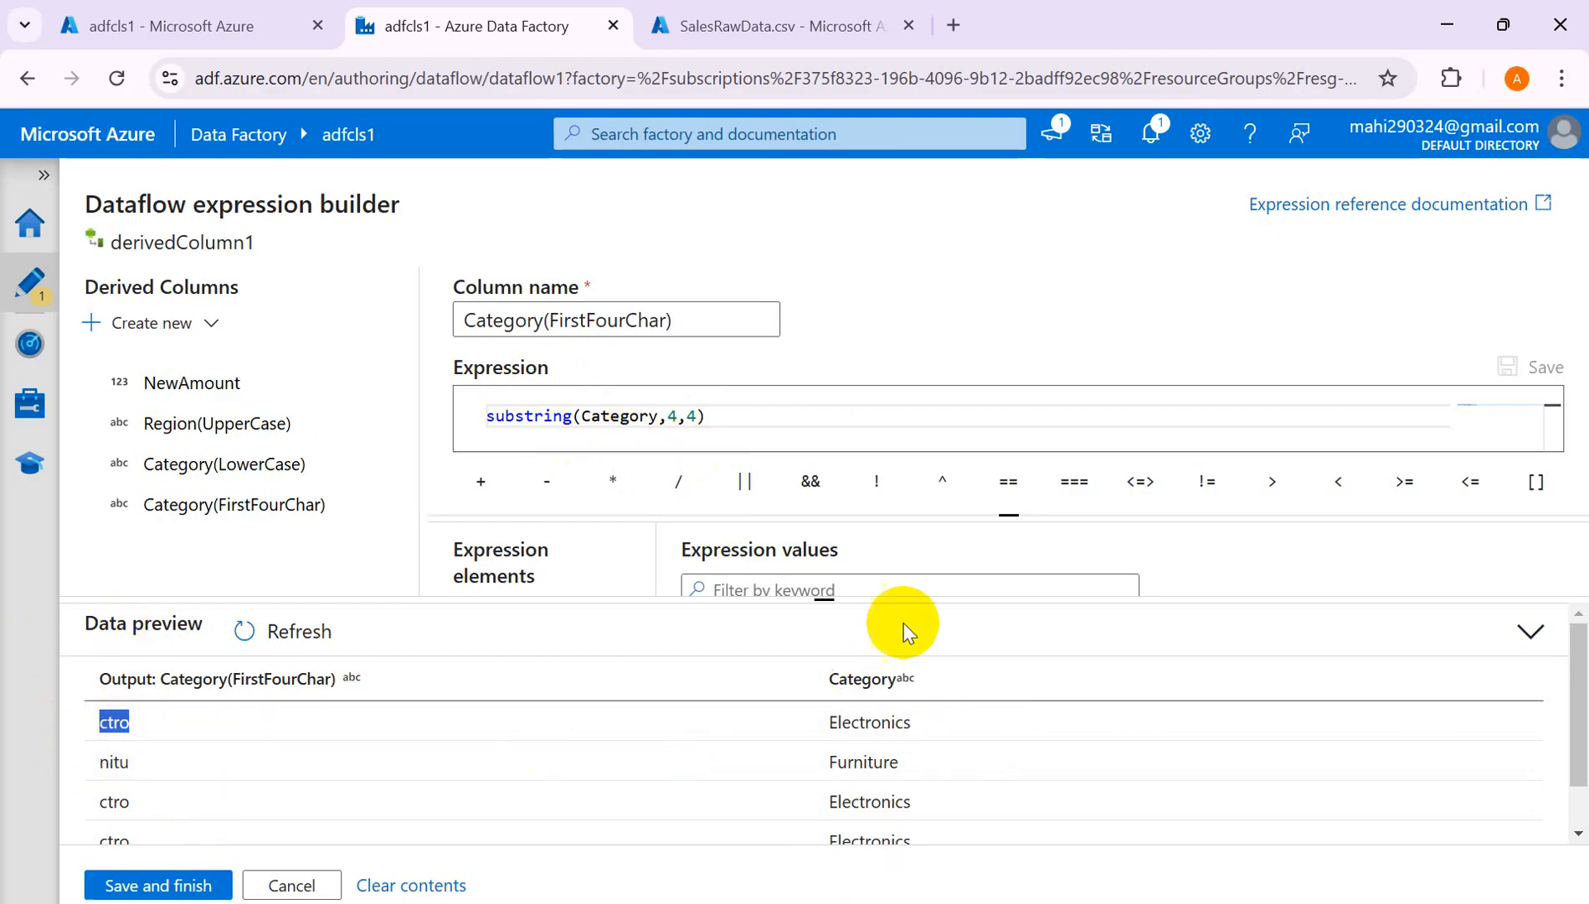
pyautogui.click(678, 422)
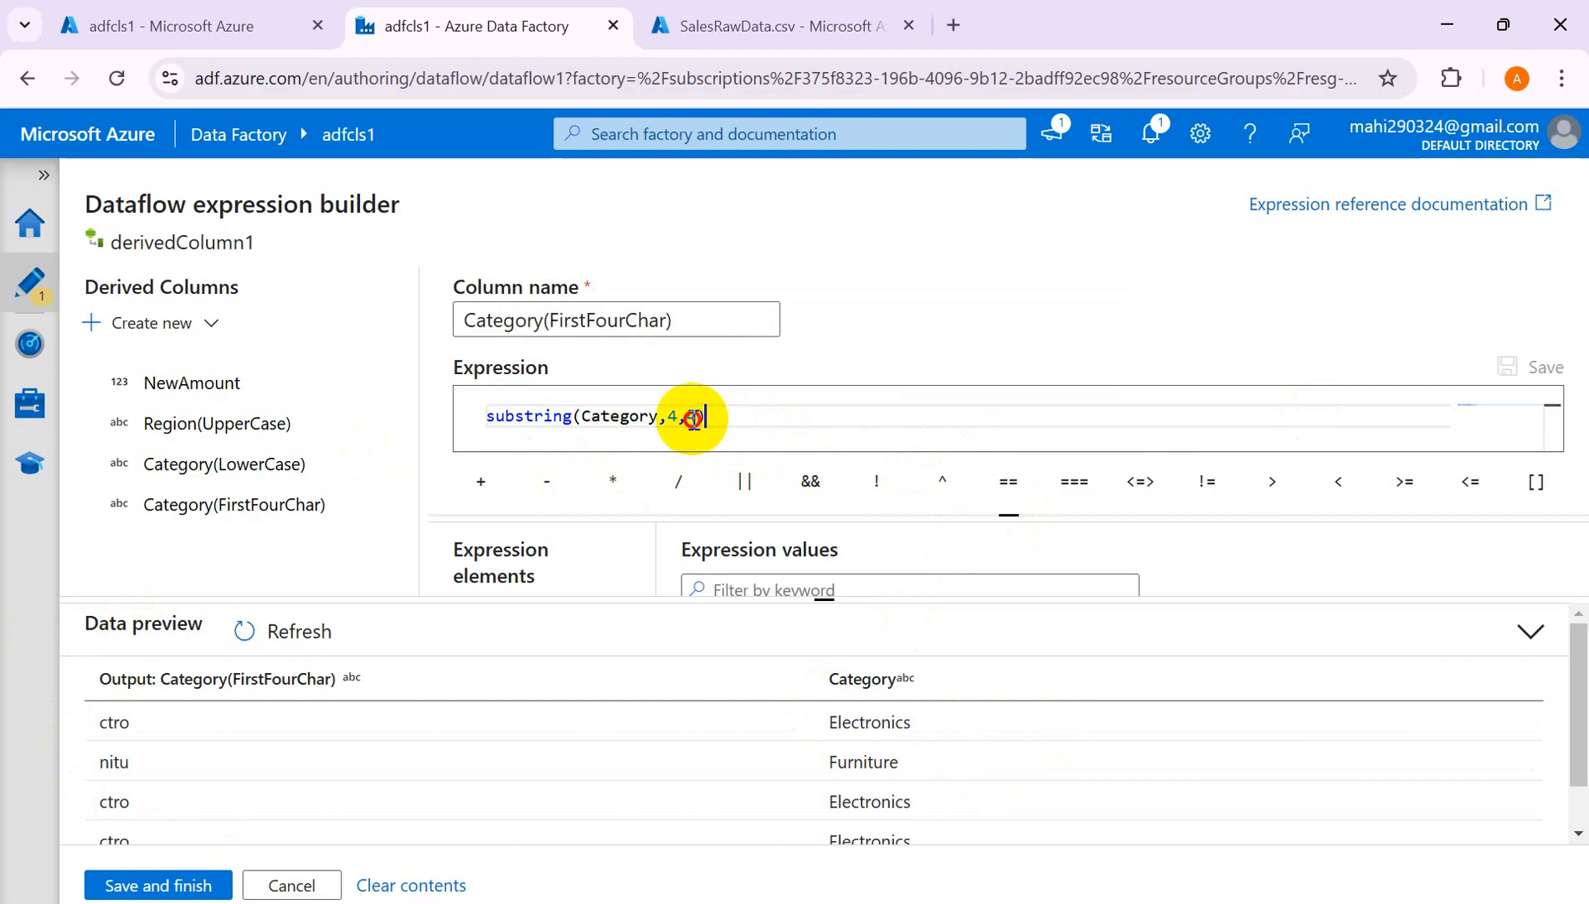
pyautogui.moveTo(695, 416); pyautogui.dragTo(461, 416)
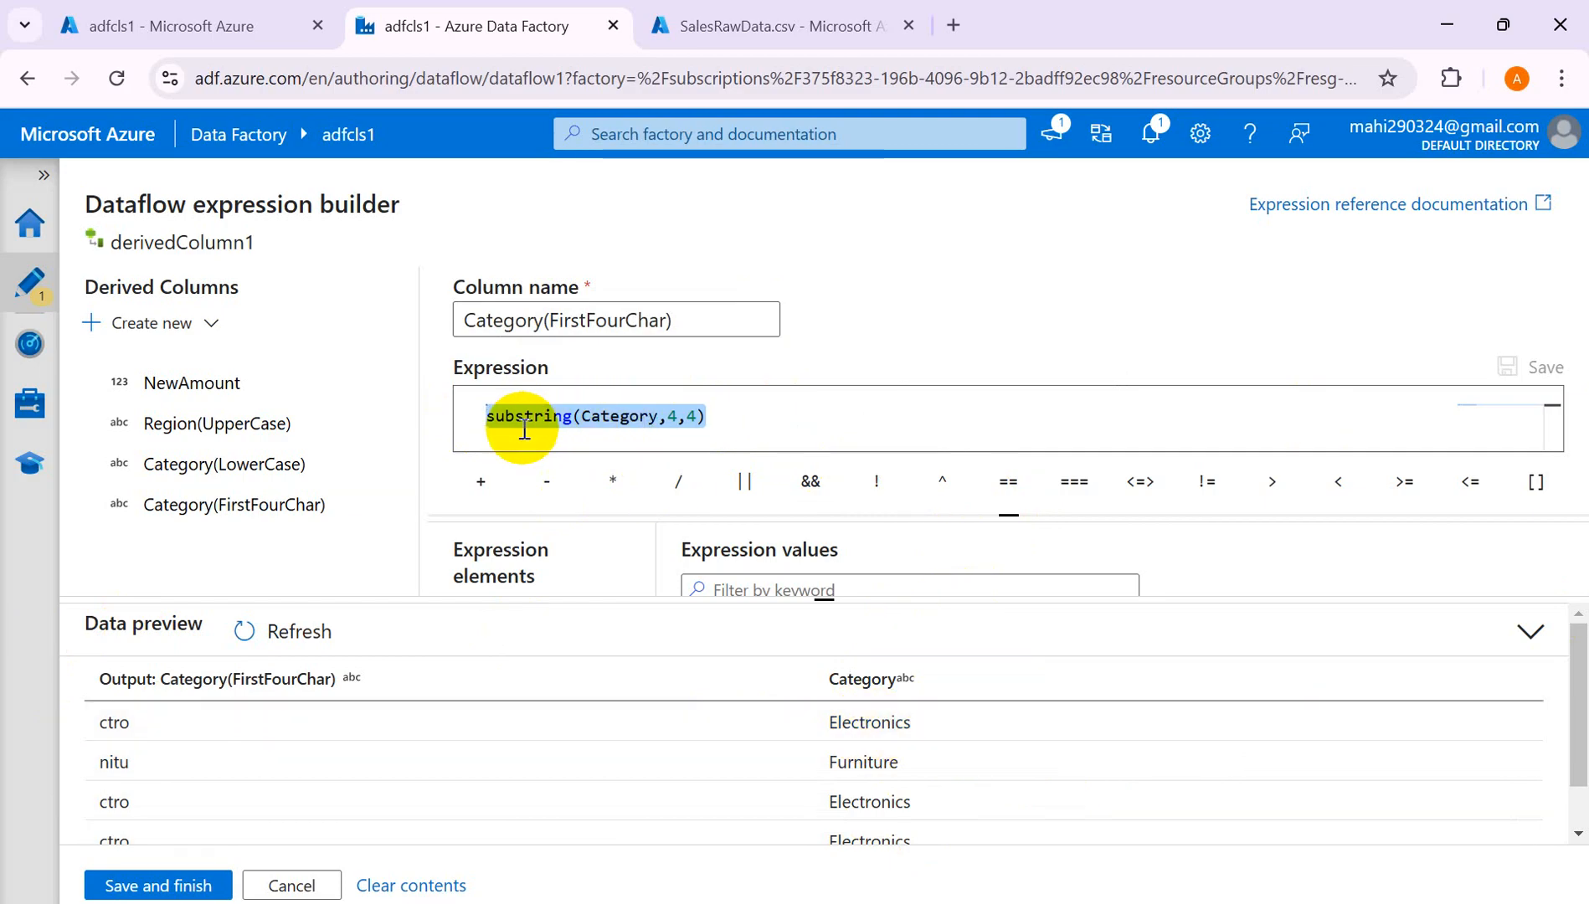
pyautogui.click(747, 416)
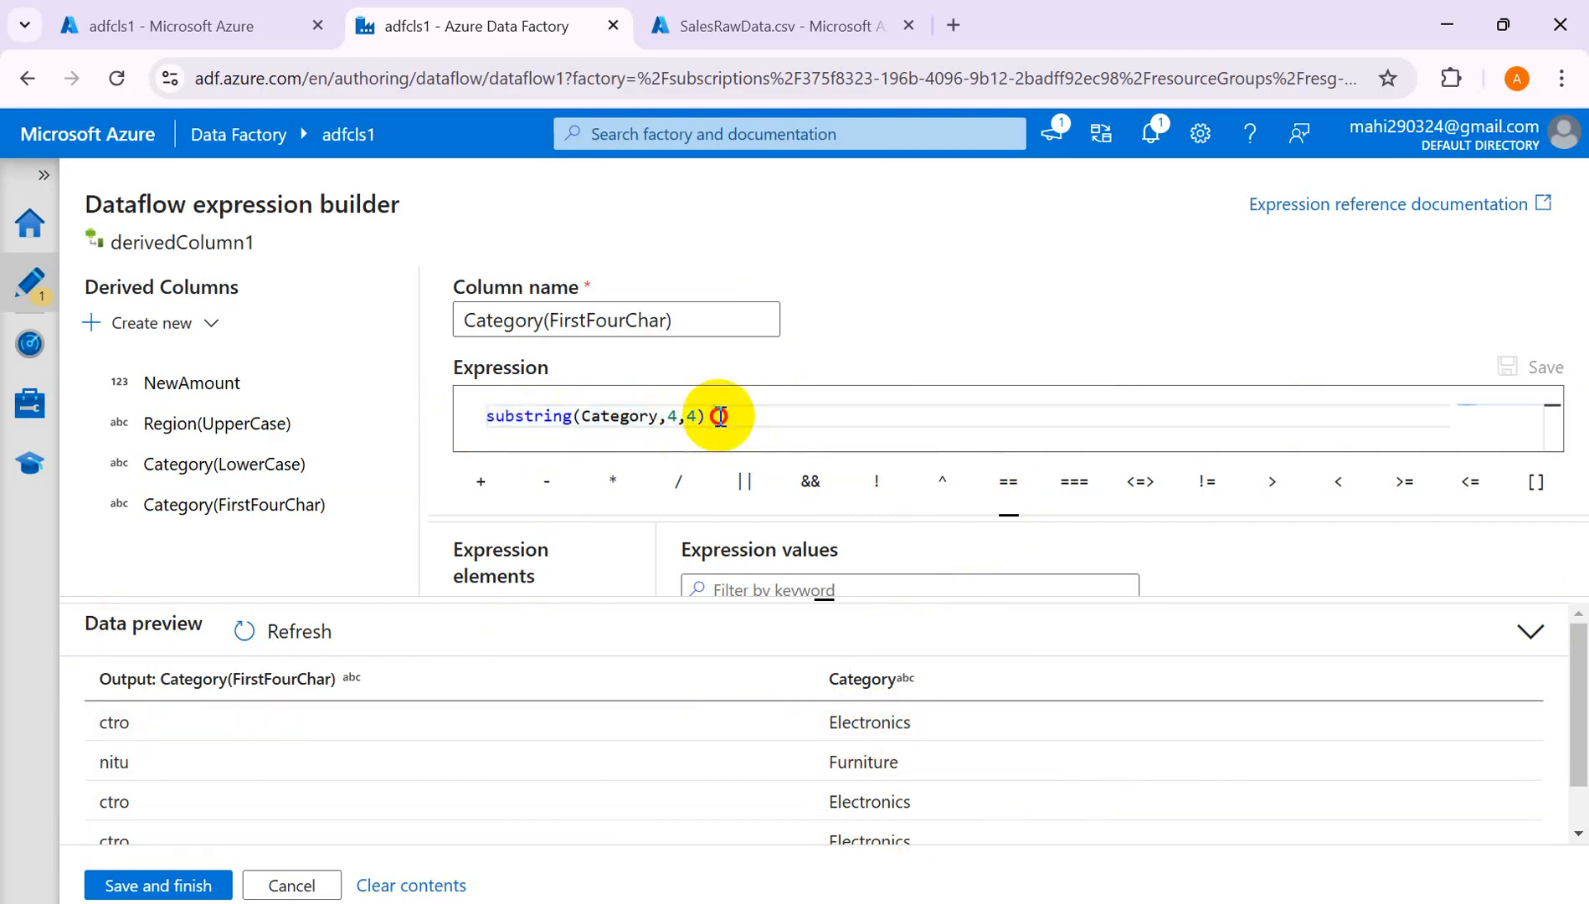
pyautogui.moveTo(720, 415); pyautogui.dragTo(458, 412)
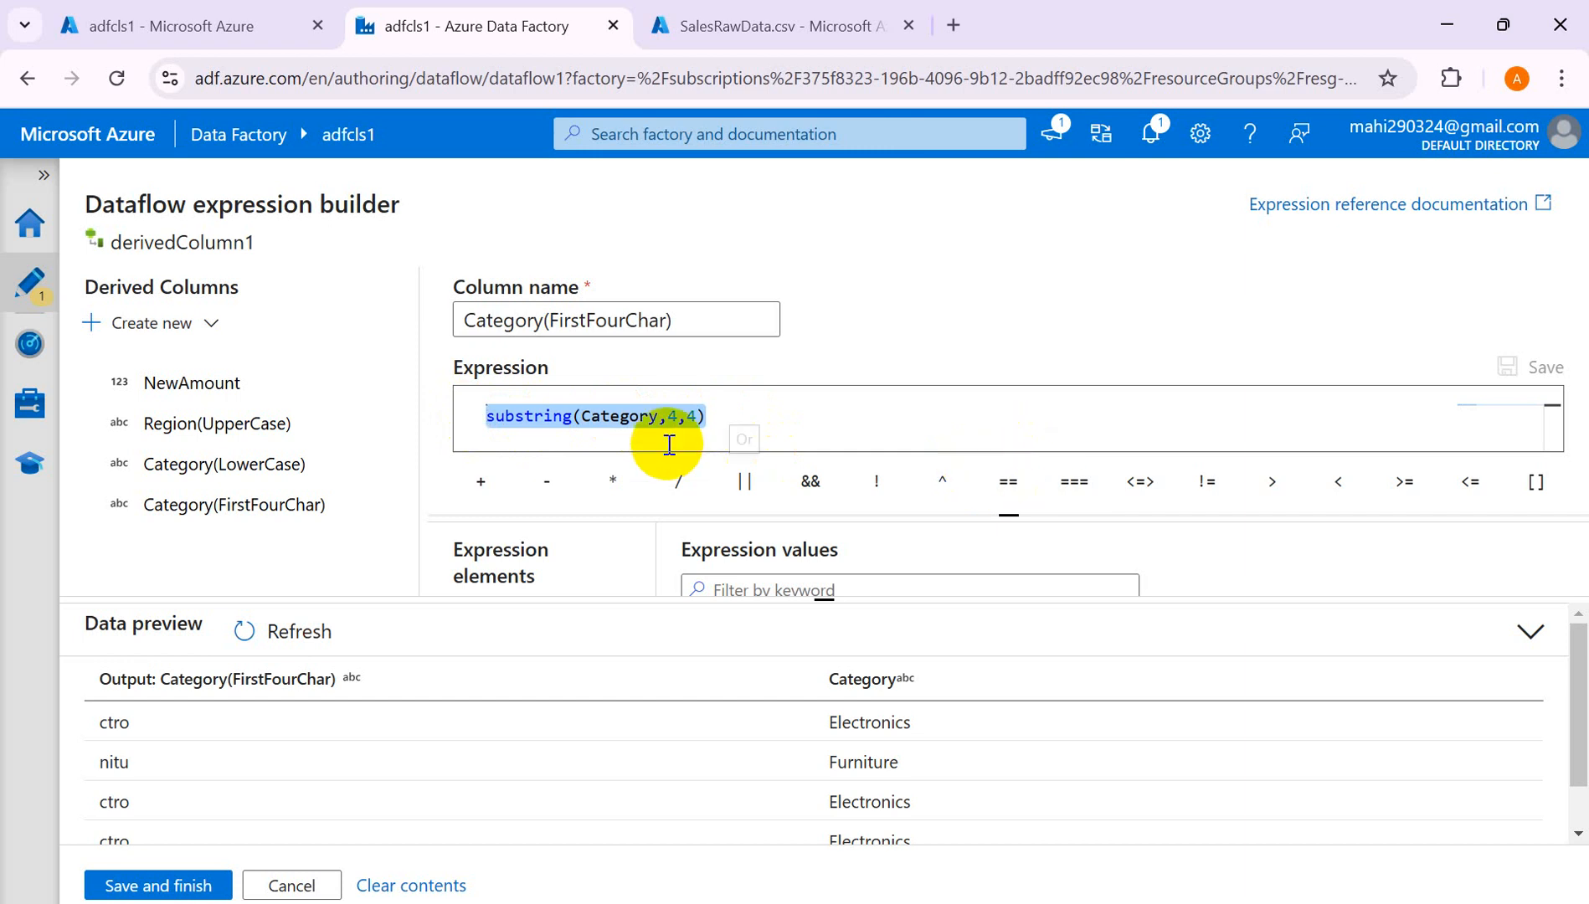
# Set the substring start position back to 0, save the expression and refresh the data preview.
pyautogui.click(679, 416)
pyautogui.press('BackSpace')
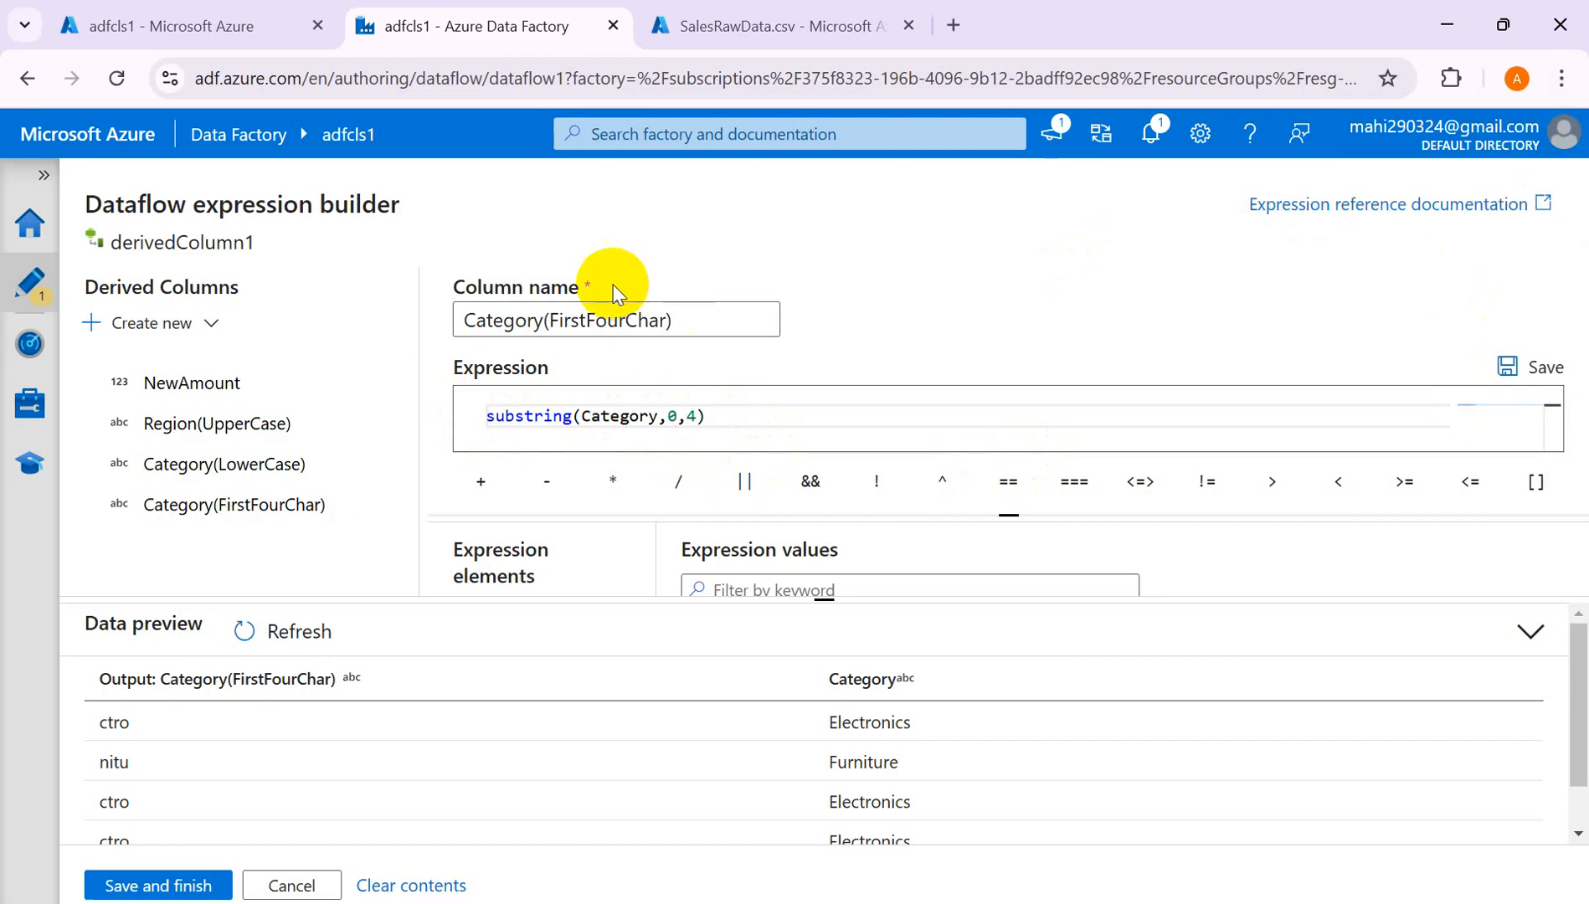
pyautogui.click(1520, 371)
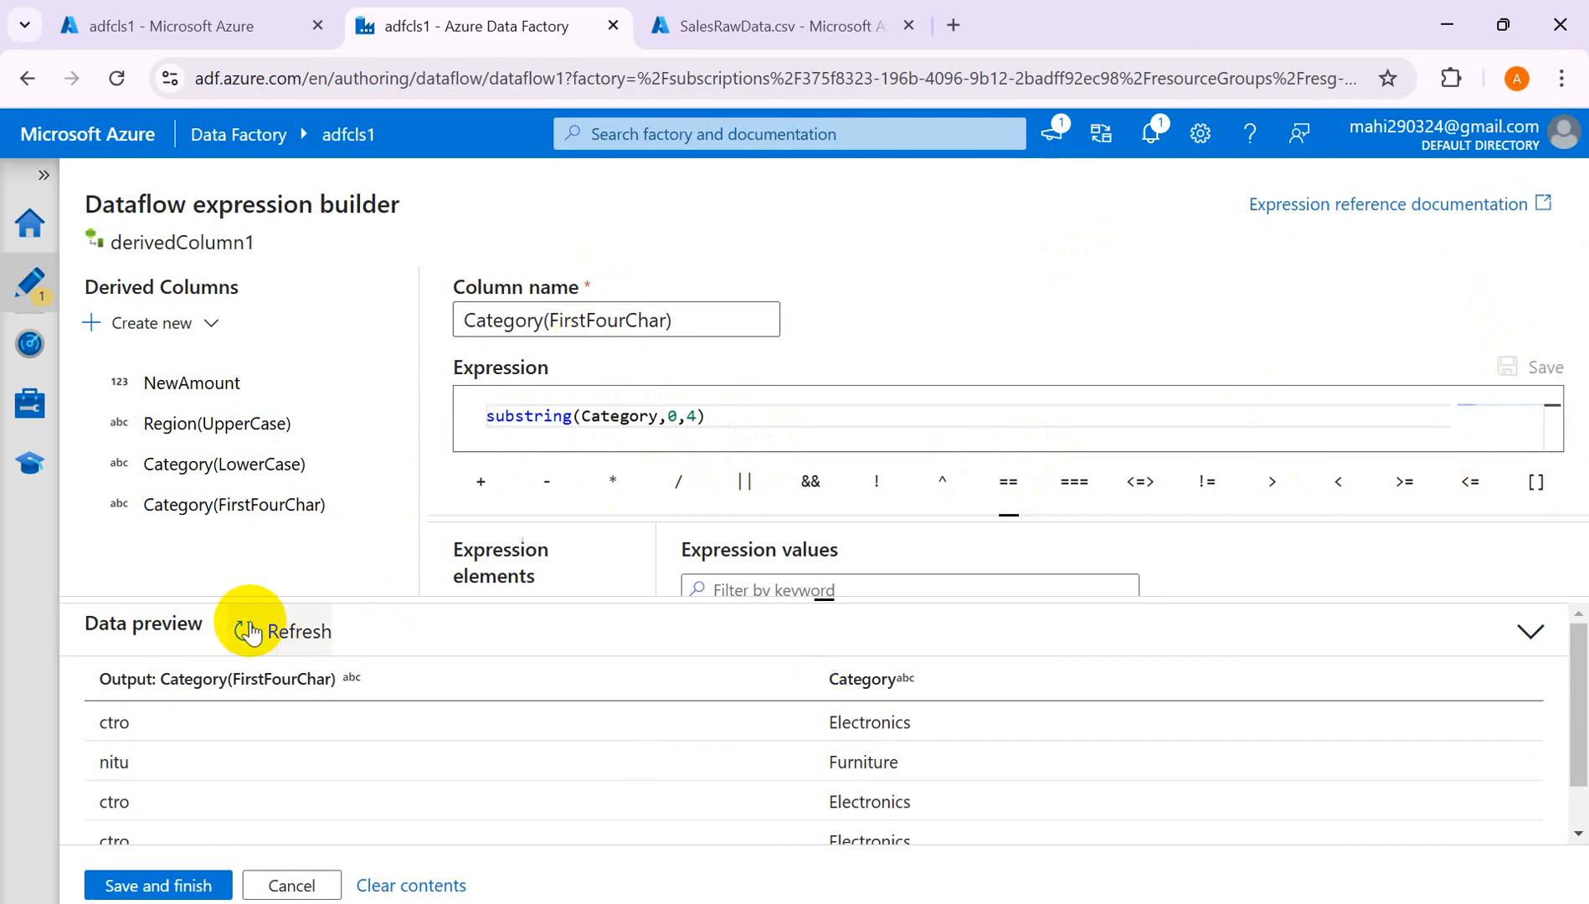
pyautogui.click(254, 630)
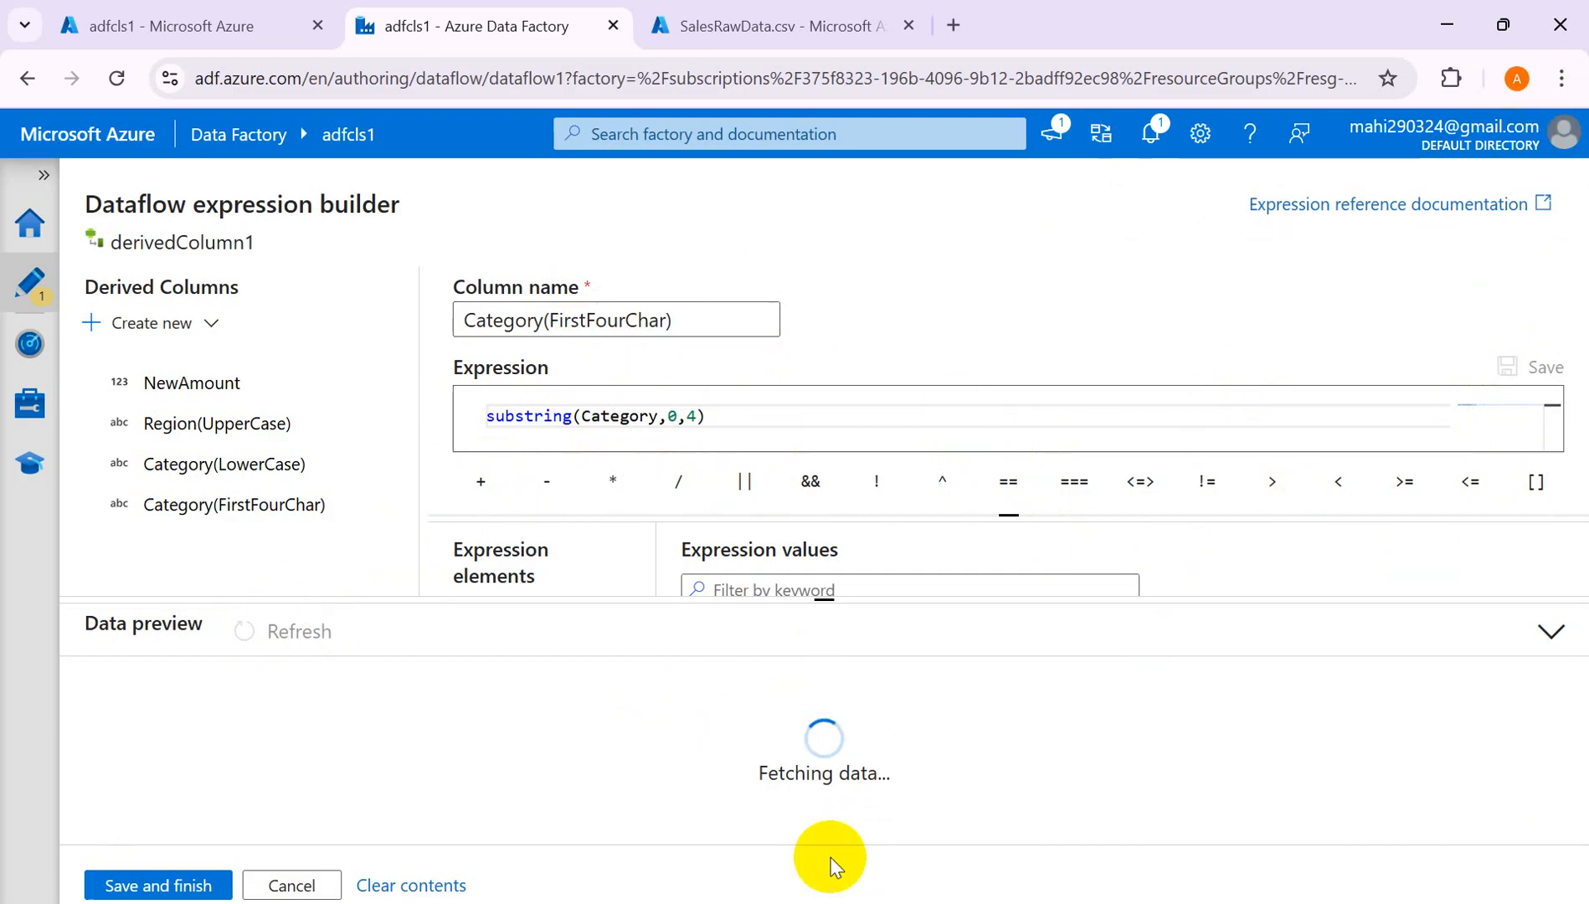
# Switch to the Azure Data Factory expressions document in Word to view its String Functions table.
pyautogui.click(287, 886)
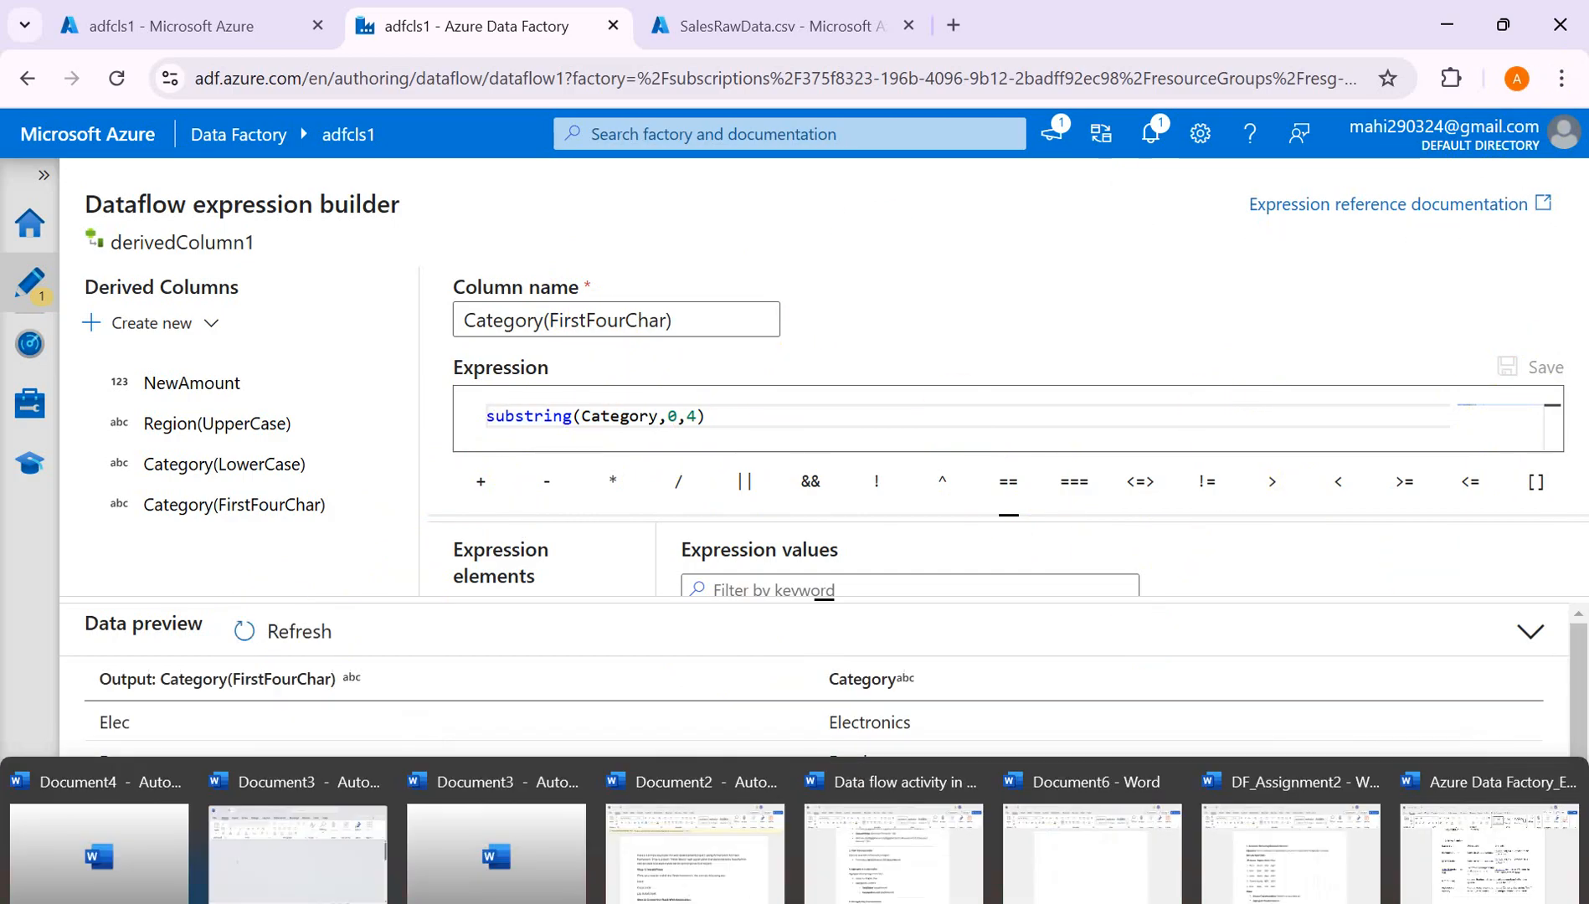
pyautogui.click(1508, 854)
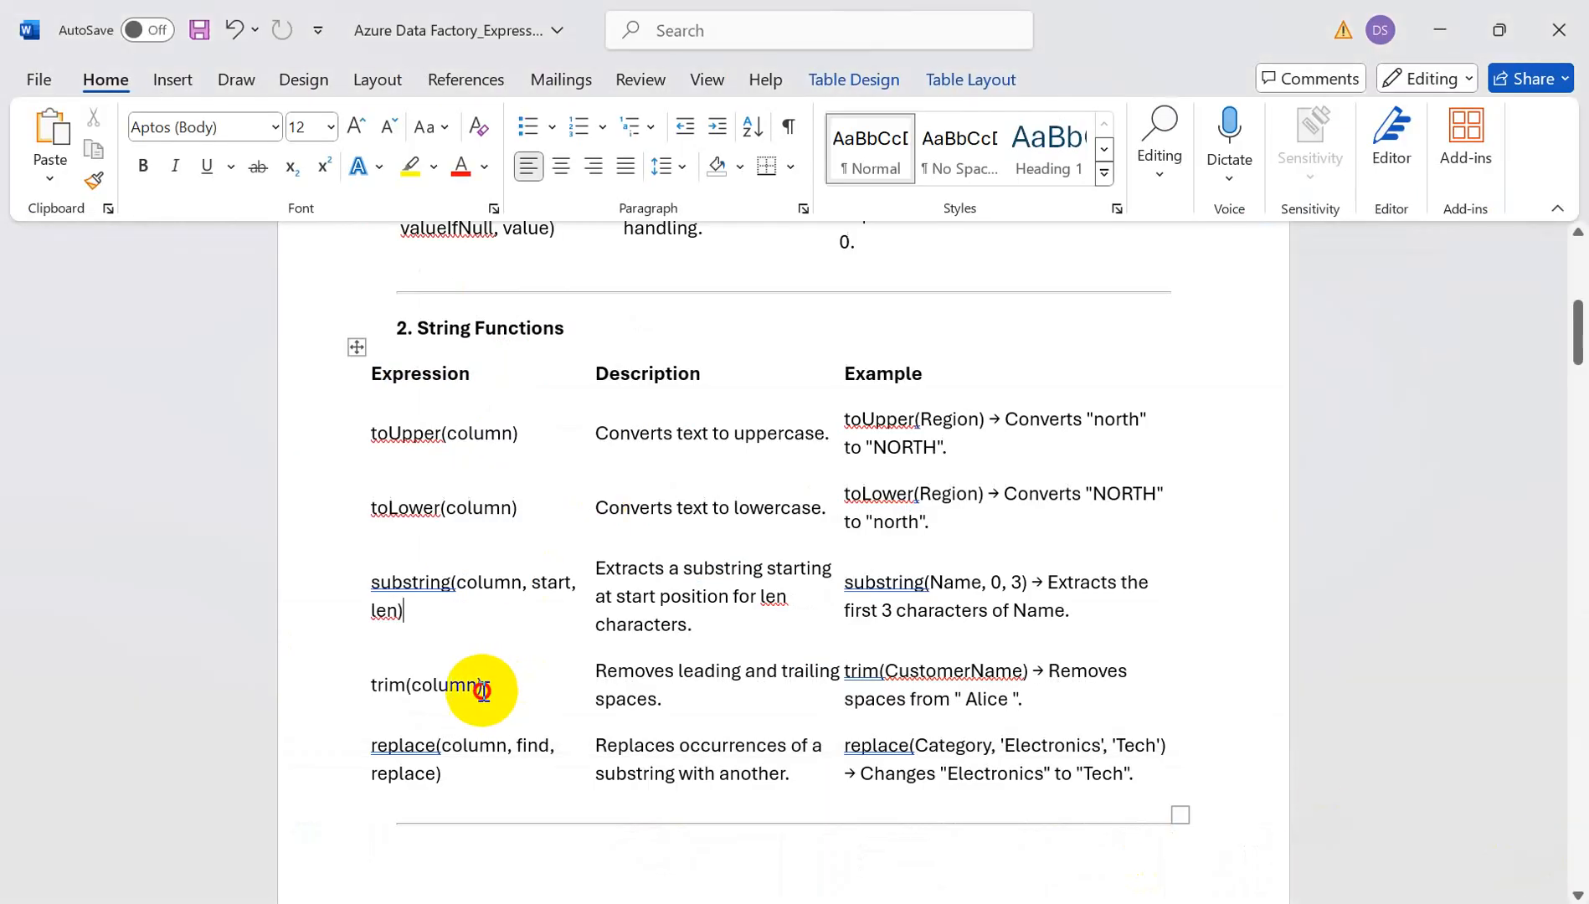
# Highlight the trim(column) expression and its description in the String Functions table.
pyautogui.moveTo(472, 685); pyautogui.dragTo(379, 688)
pyautogui.moveTo(678, 709); pyautogui.dragTo(596, 667)
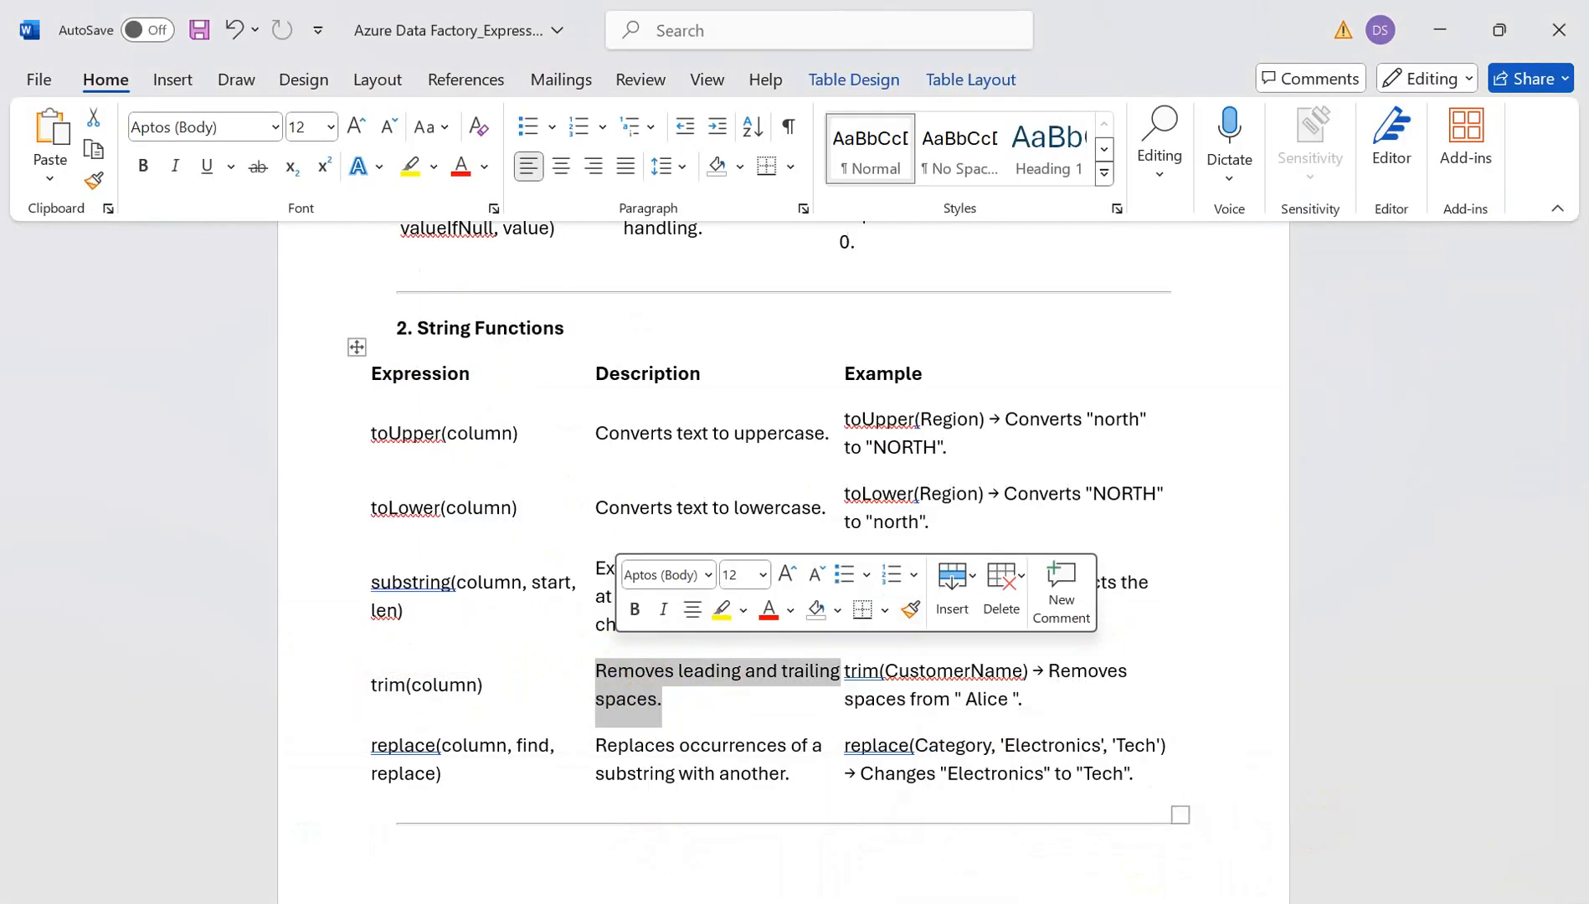
# Switch to the Book3 workbook in Excel and enter "Leading Space" in cell D19.
pyautogui.click(956, 903)
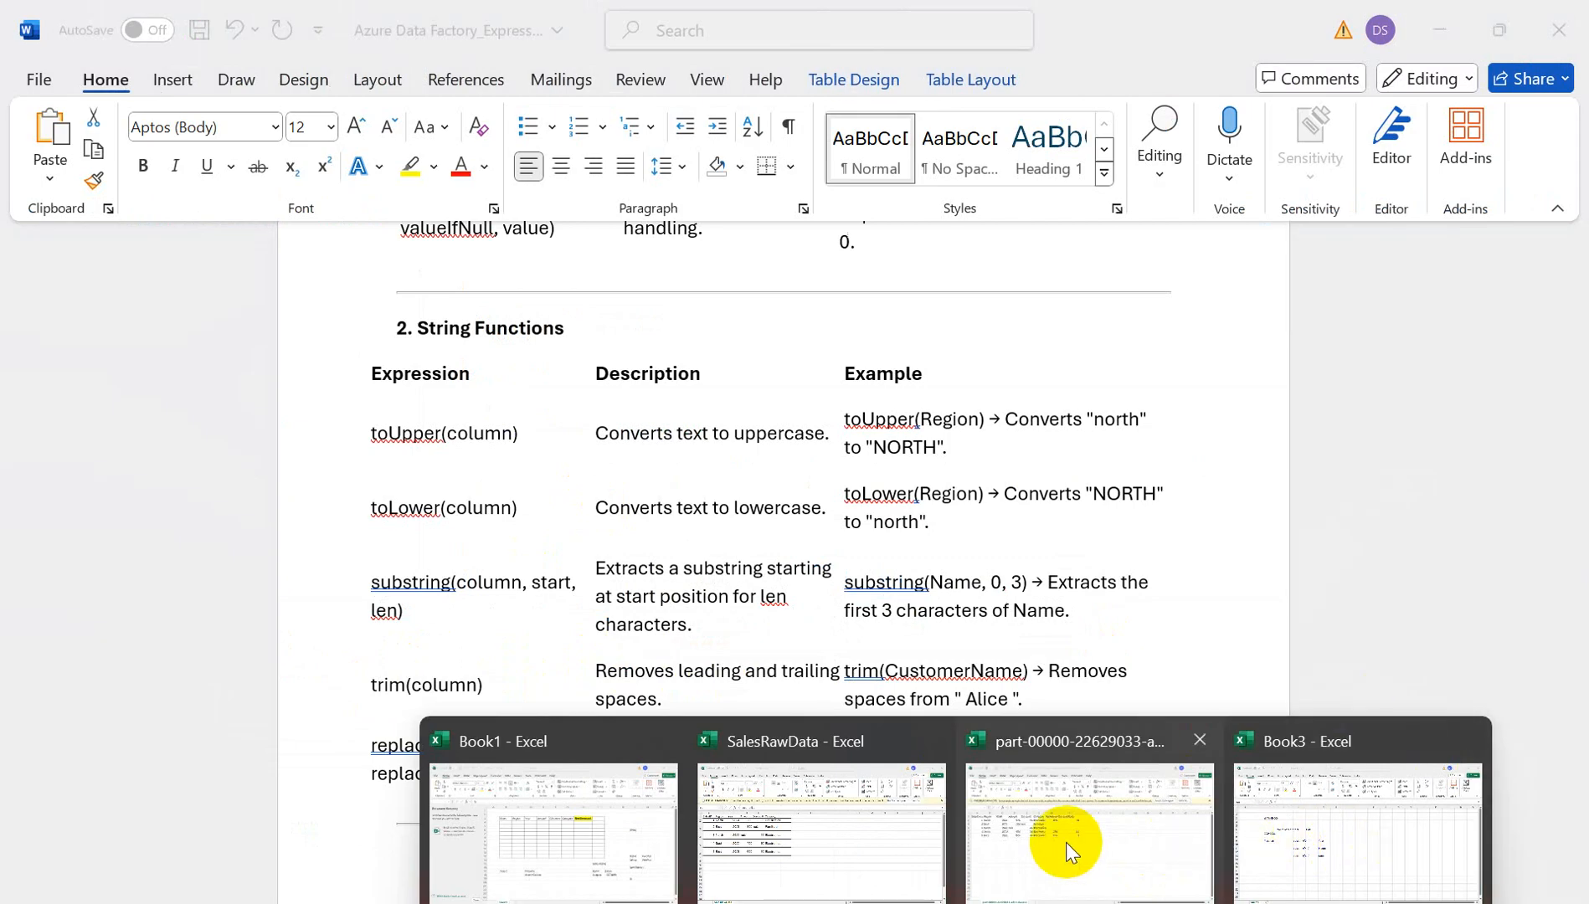
pyautogui.moveTo(1067, 844)
pyautogui.click(1348, 855)
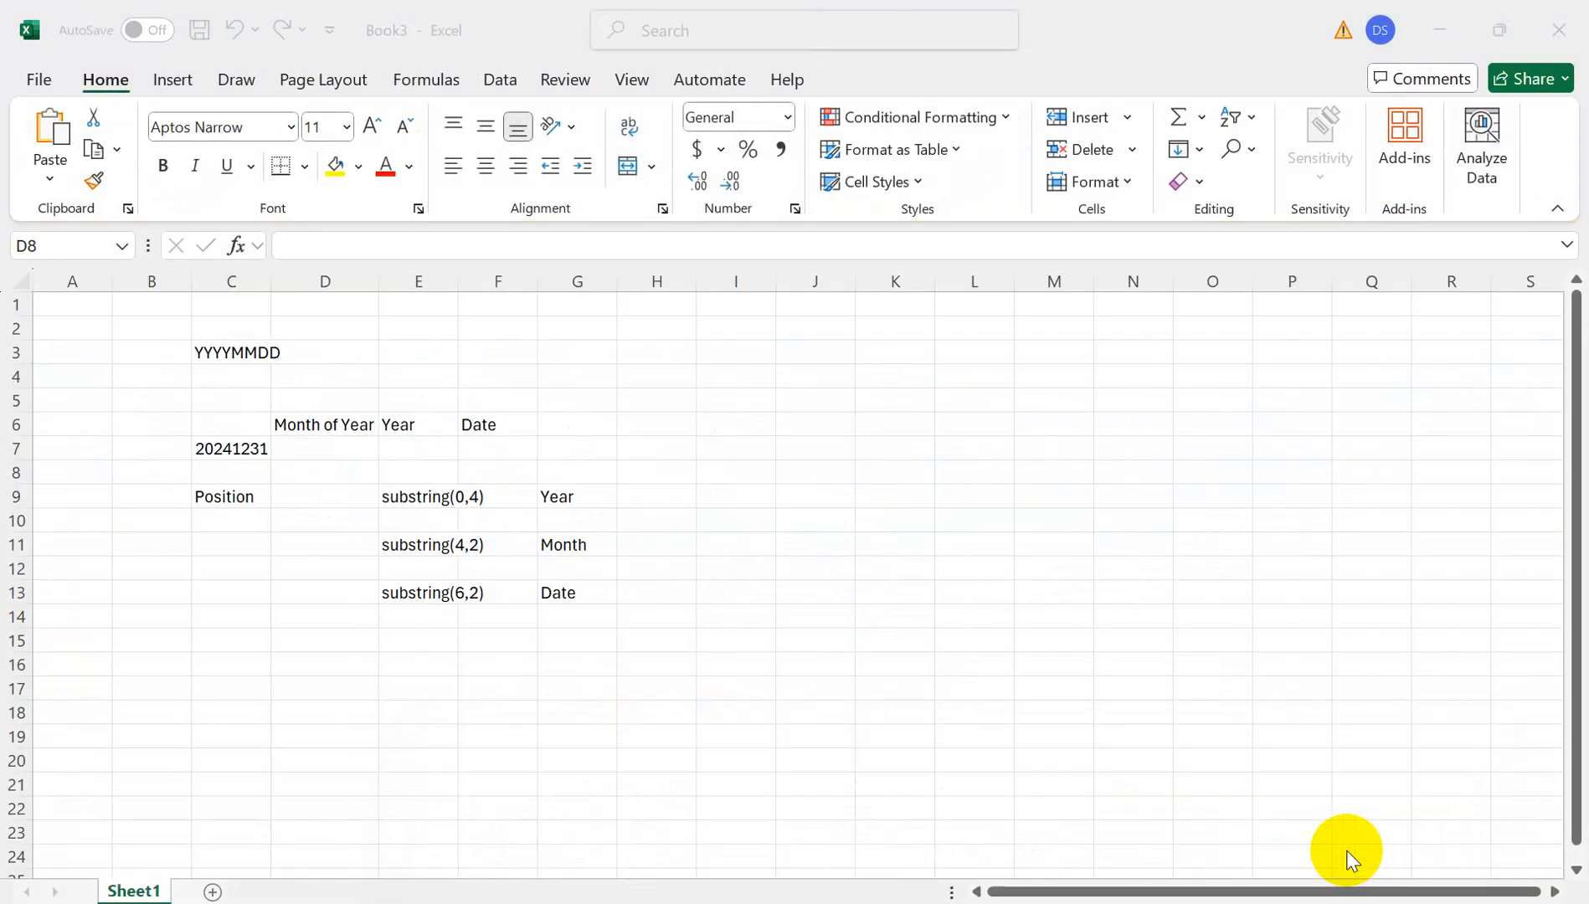
pyautogui.click(288, 728)
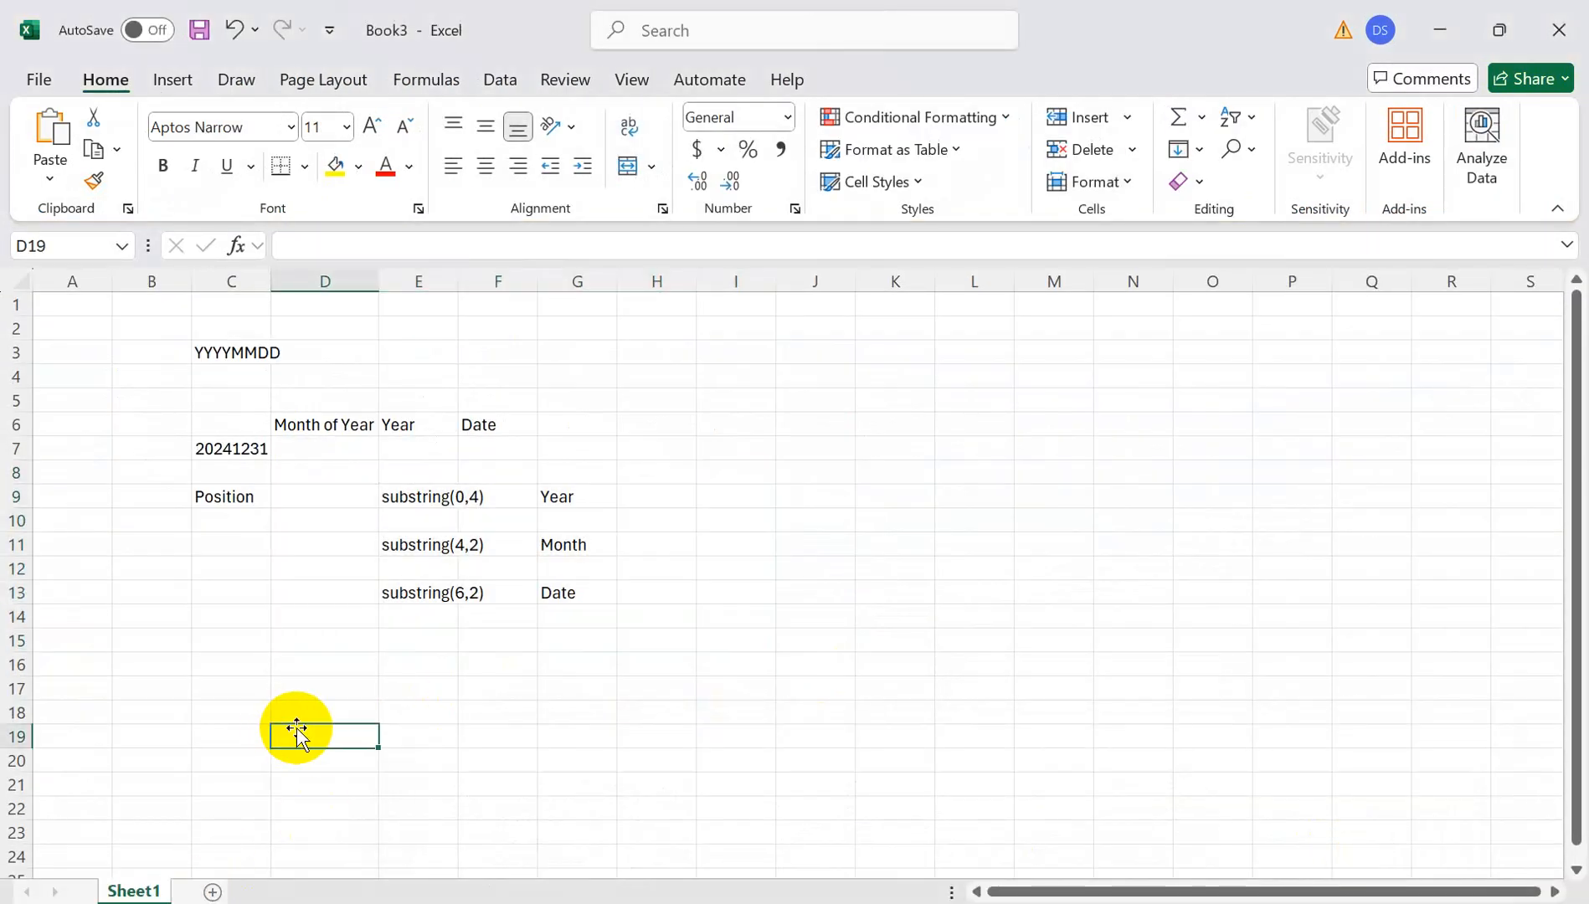
pyautogui.write('Leading Space')
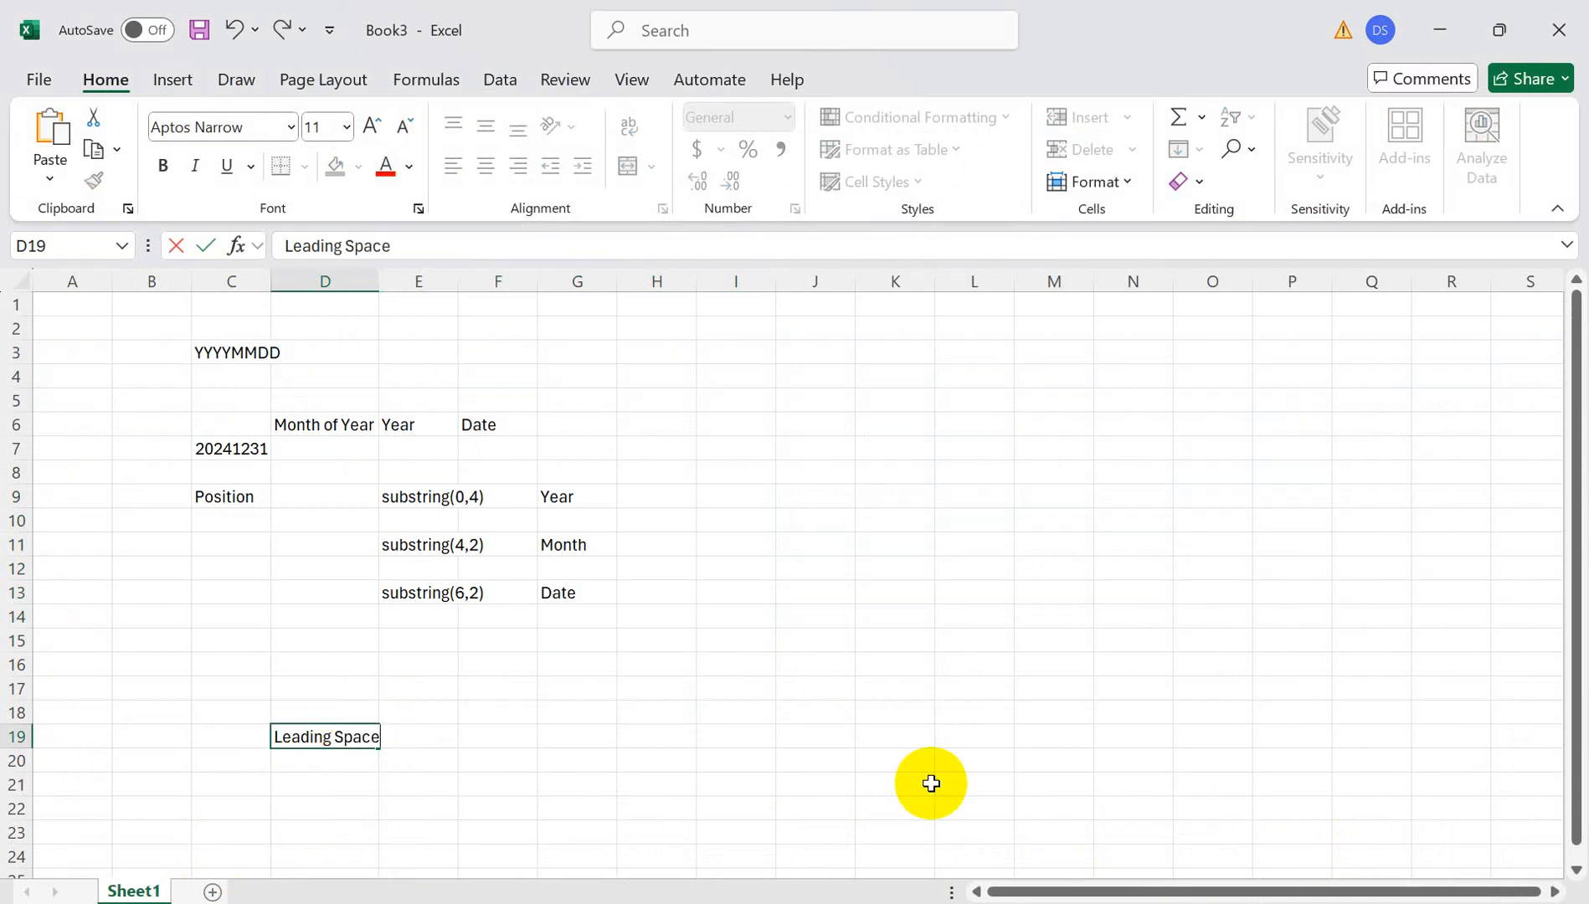
# Enter "Material No," in cell I19 and the sample value 1234 in cell K19.
pyautogui.click(722, 737)
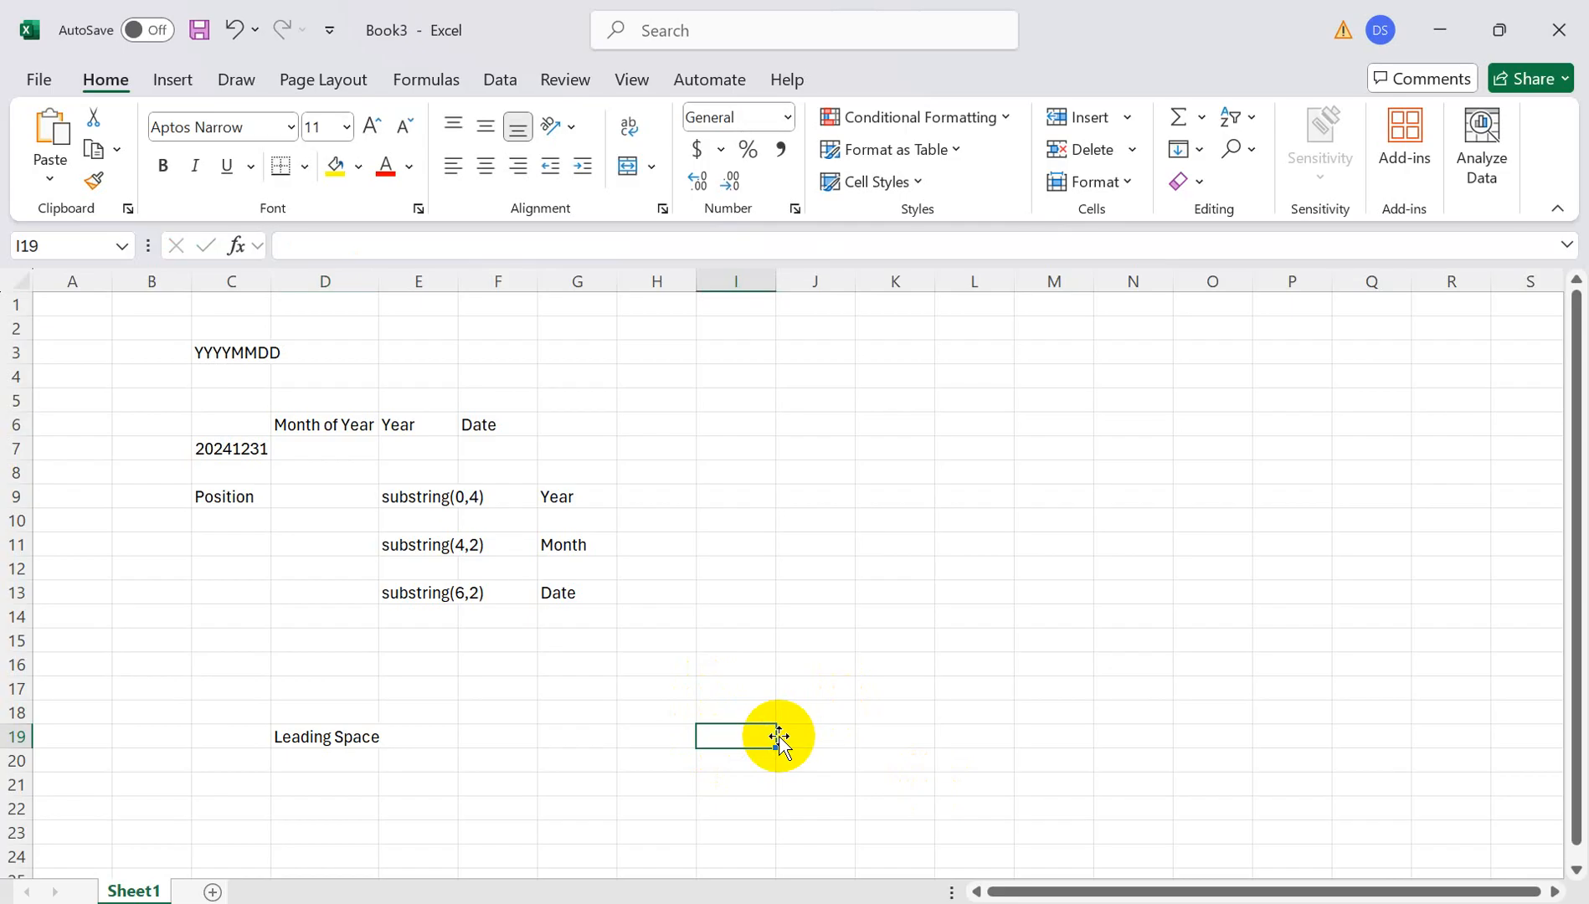
pyautogui.write('Material No,')
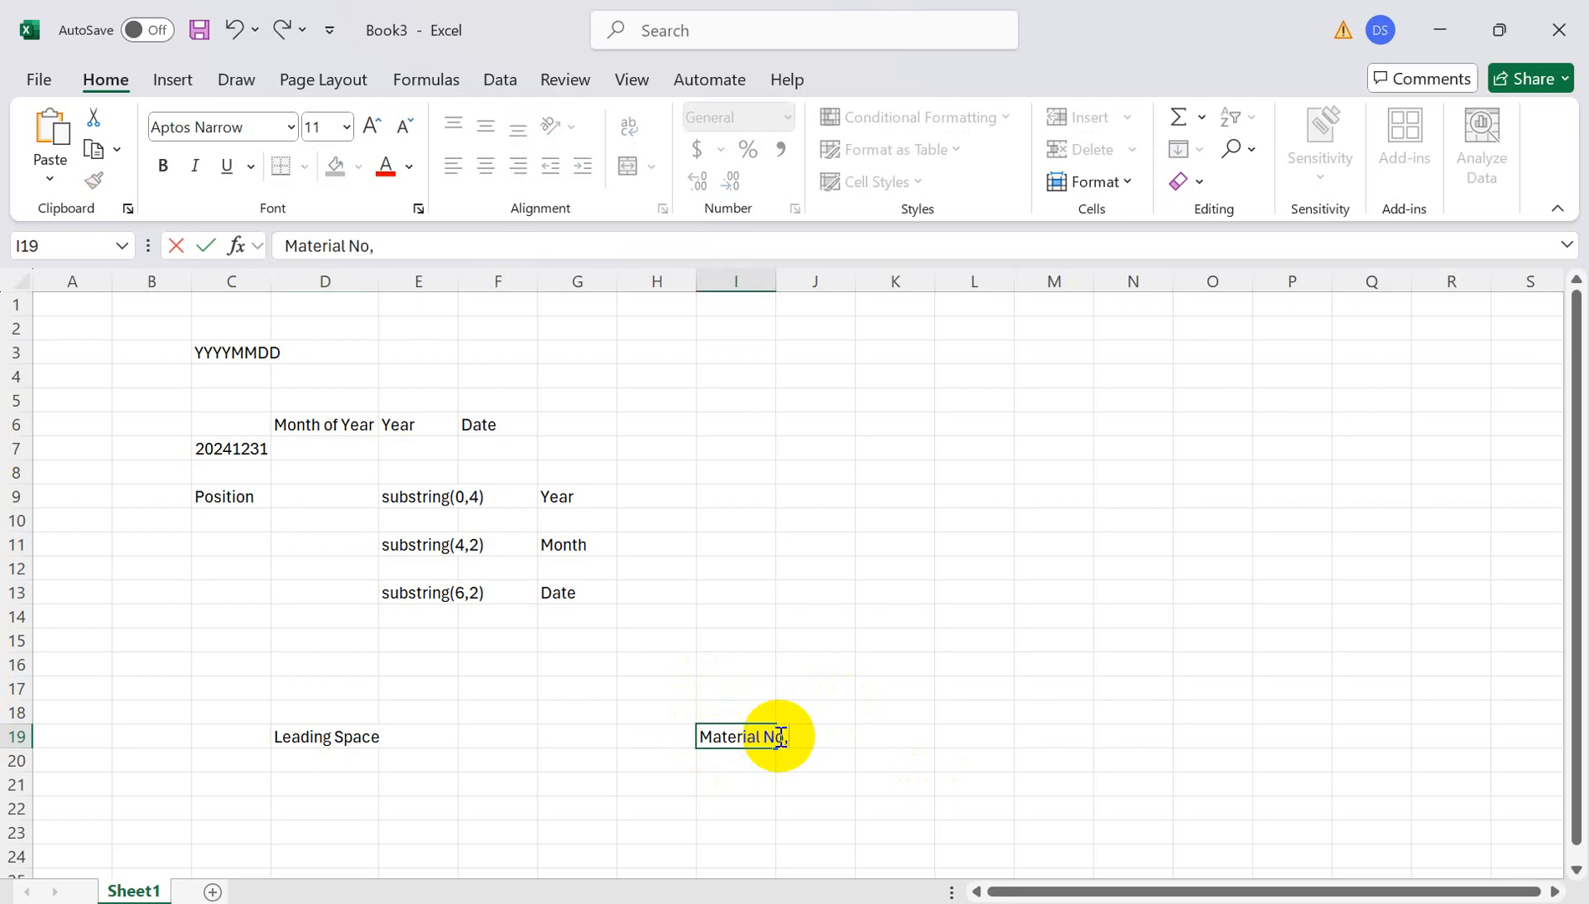
pyautogui.press('Return')
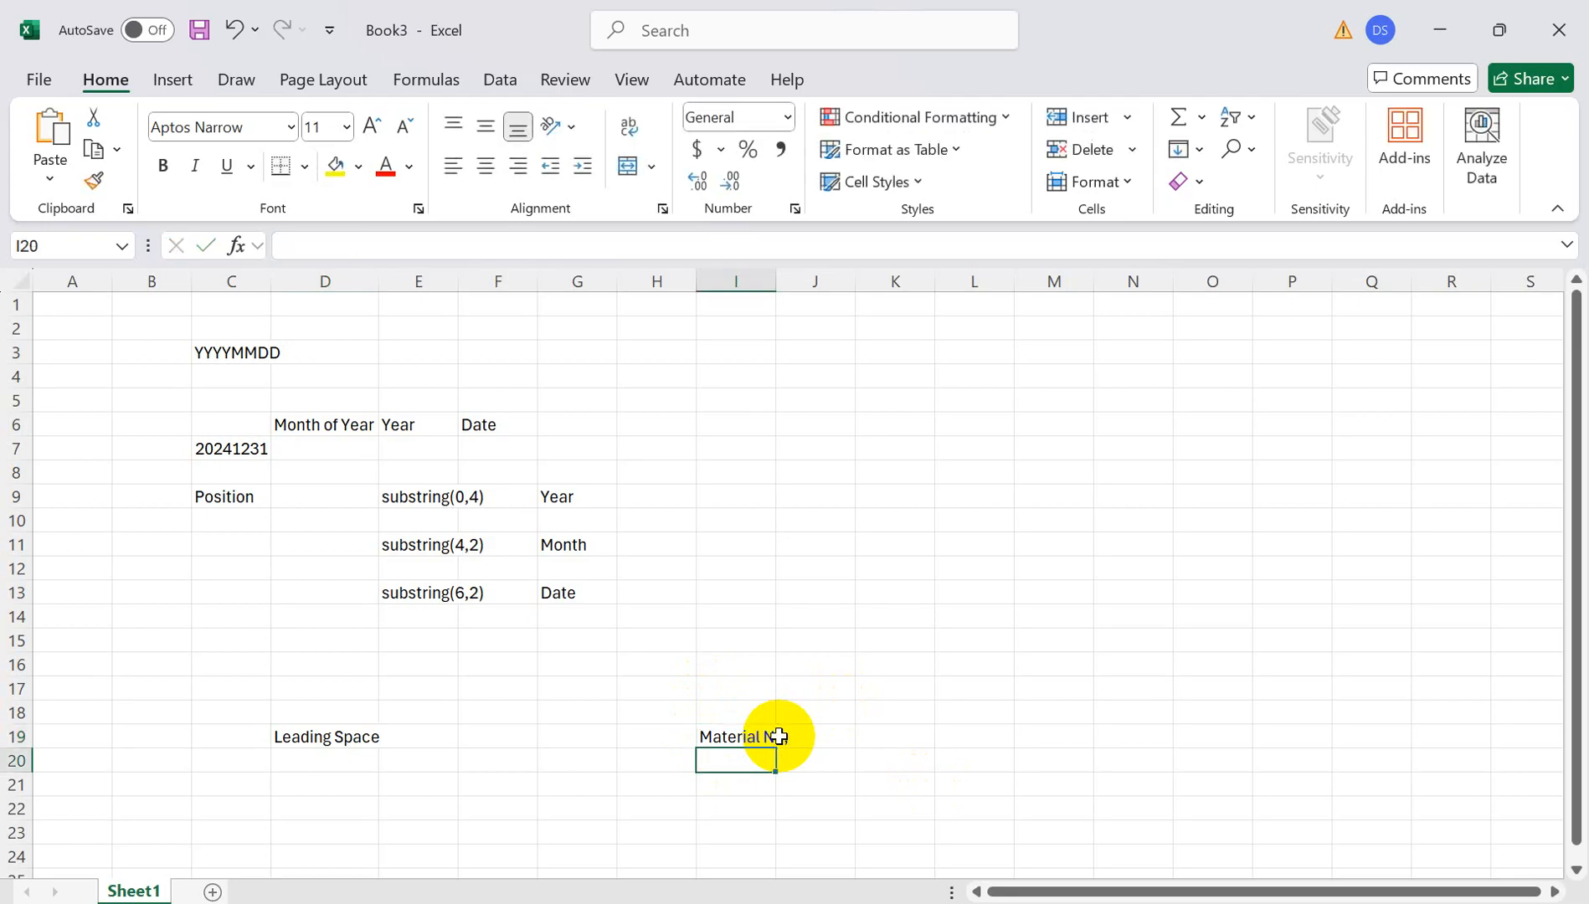
pyautogui.press('Right')
pyautogui.press('Up')
pyautogui.press('Right')
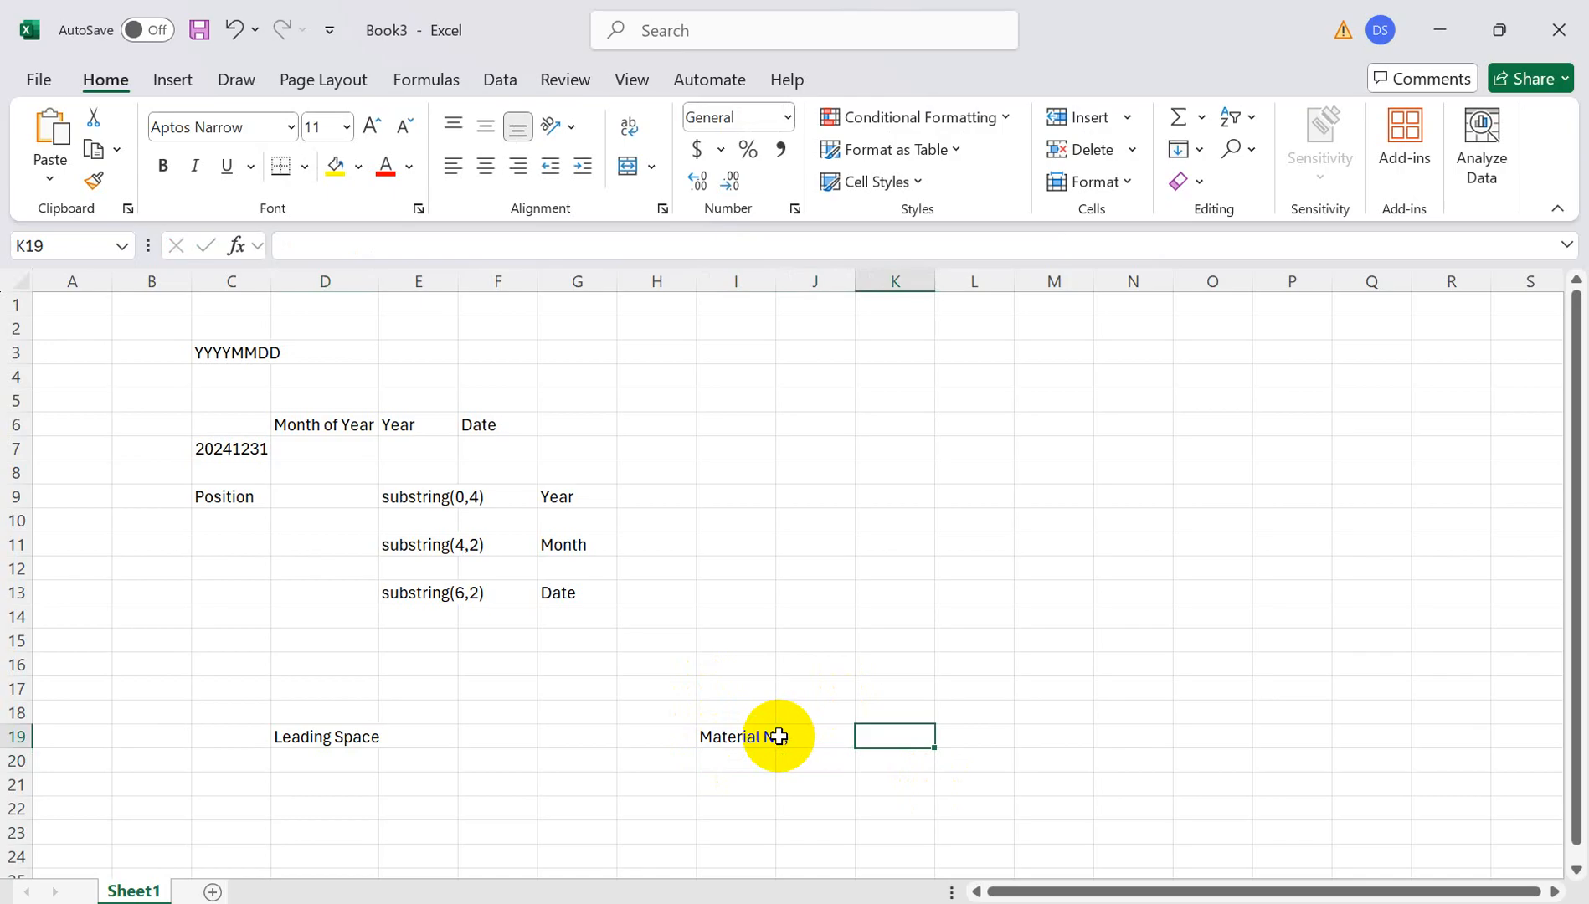
pyautogui.write('1234')
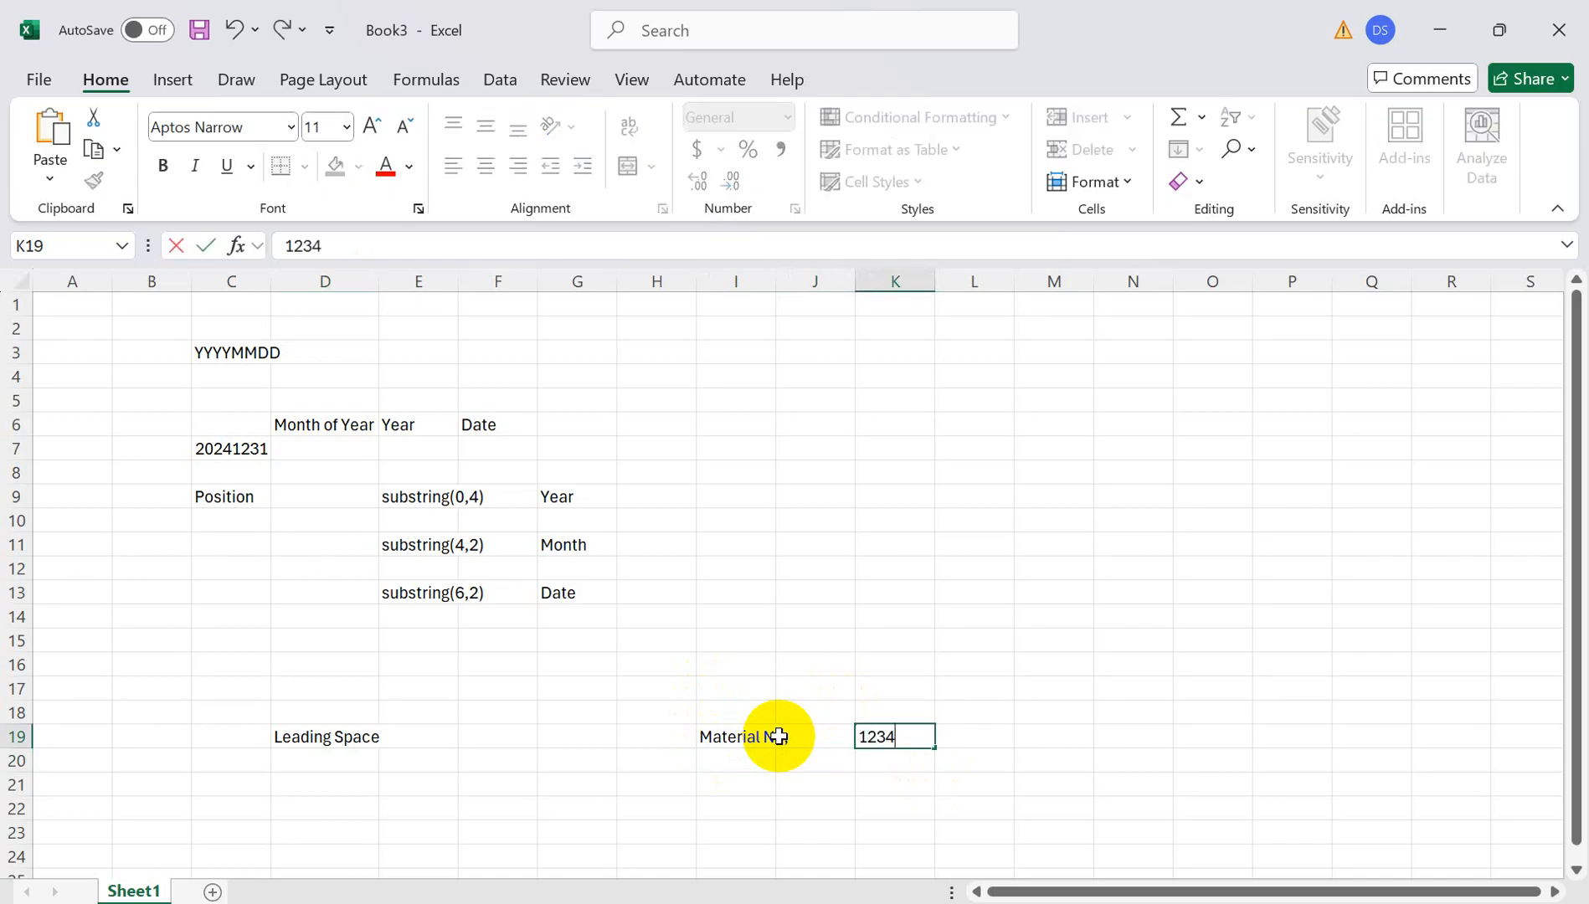
pyautogui.click(778, 737)
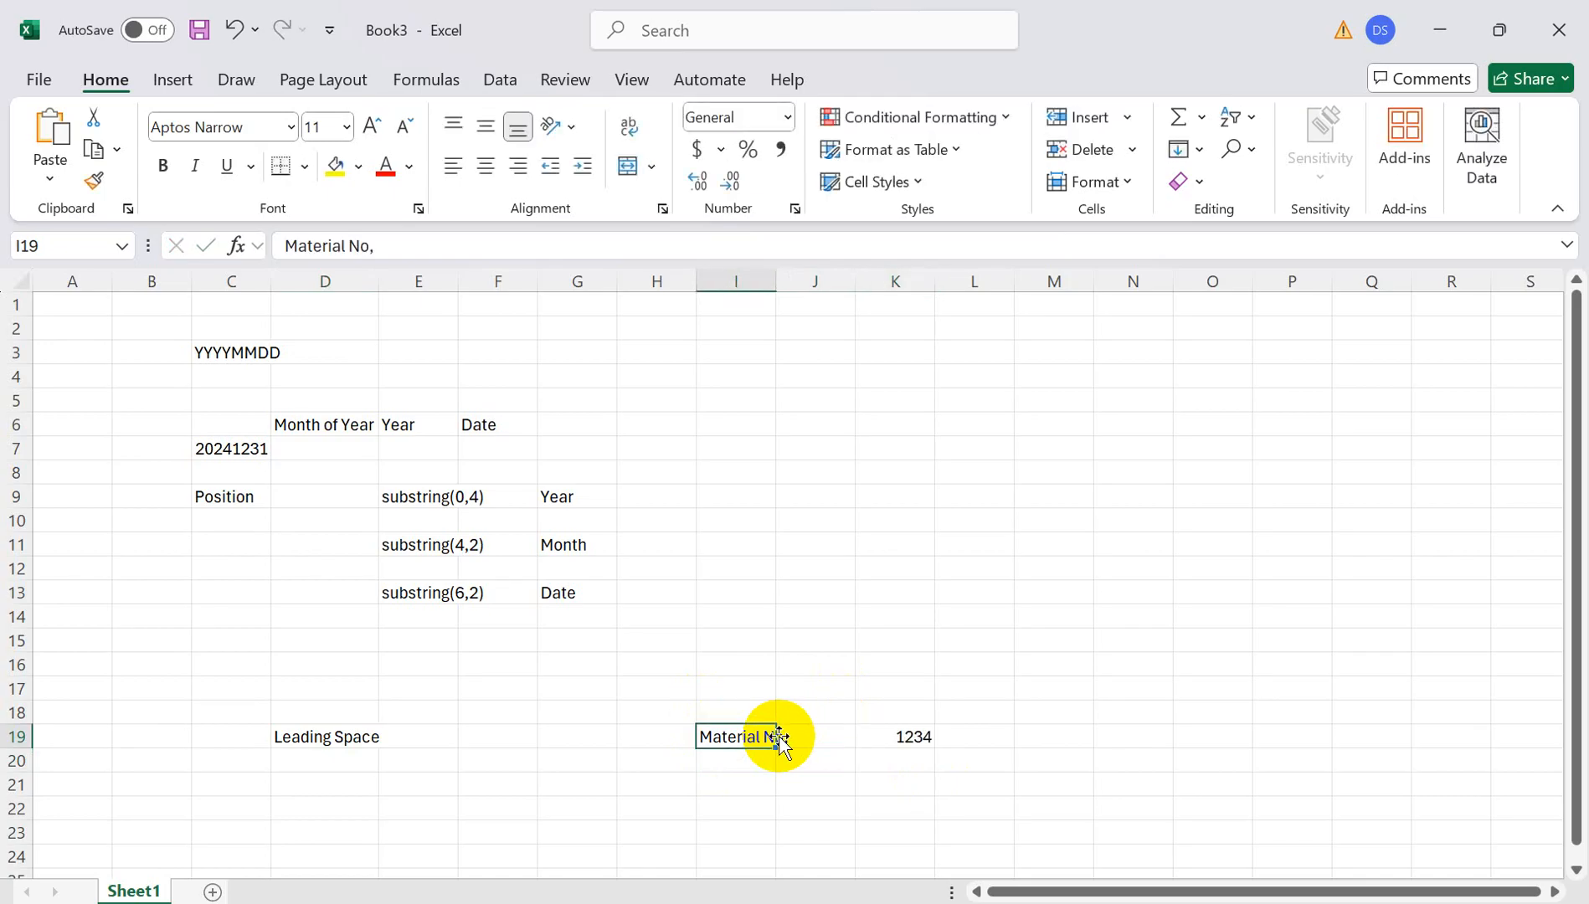
# Try adding leading and trailing spaces around the value 1234 in cell K19.
pyautogui.press('Right')
pyautogui.press('Right')
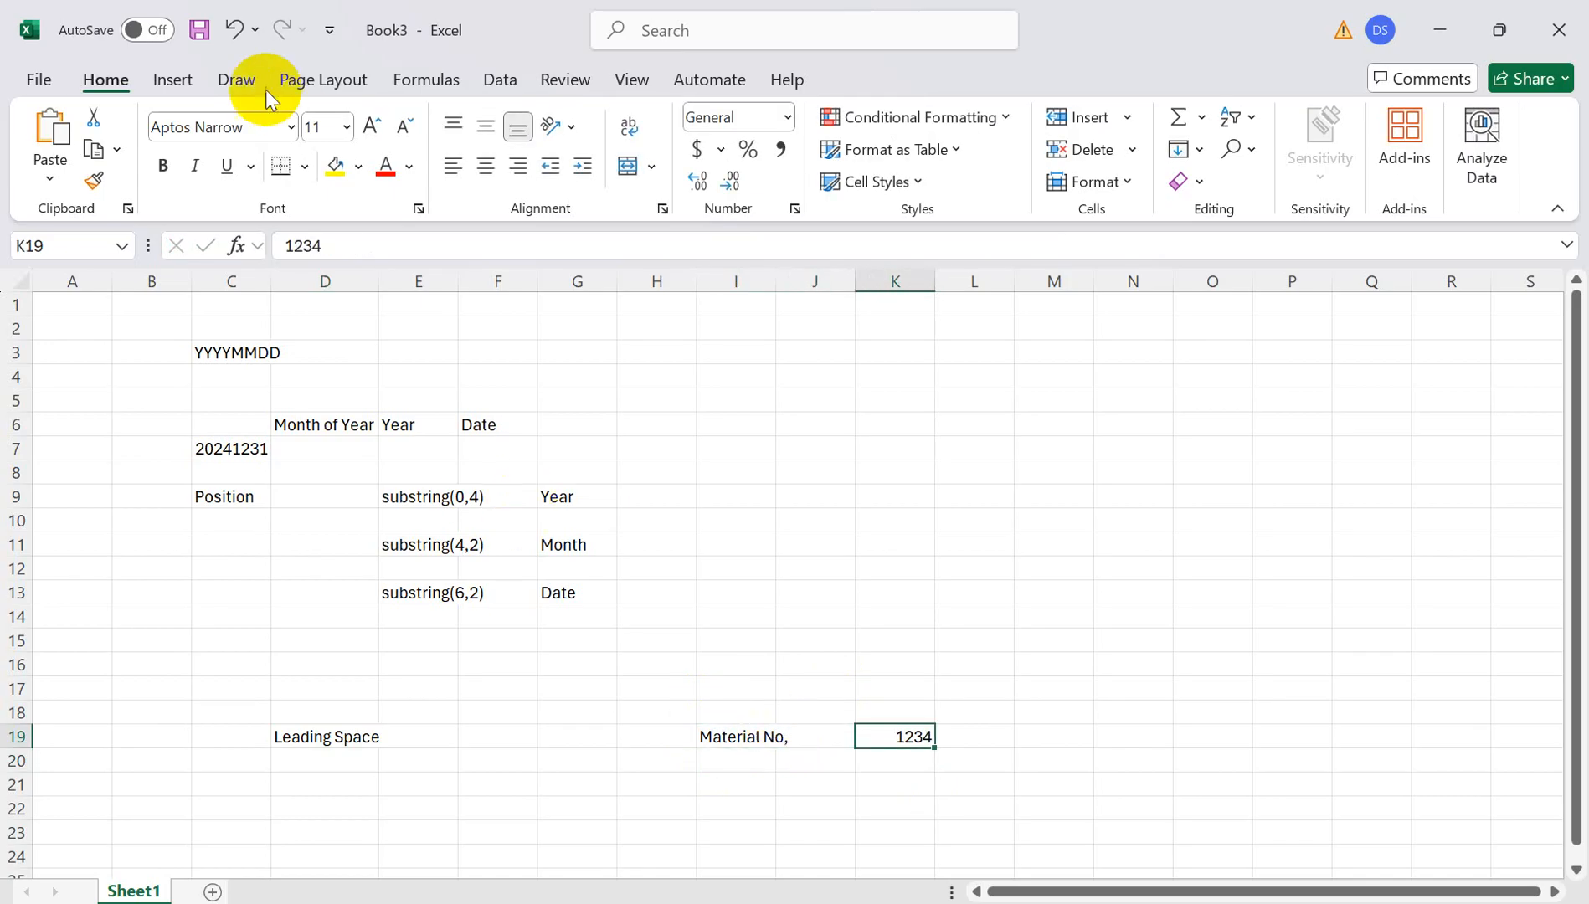
pyautogui.click(287, 245)
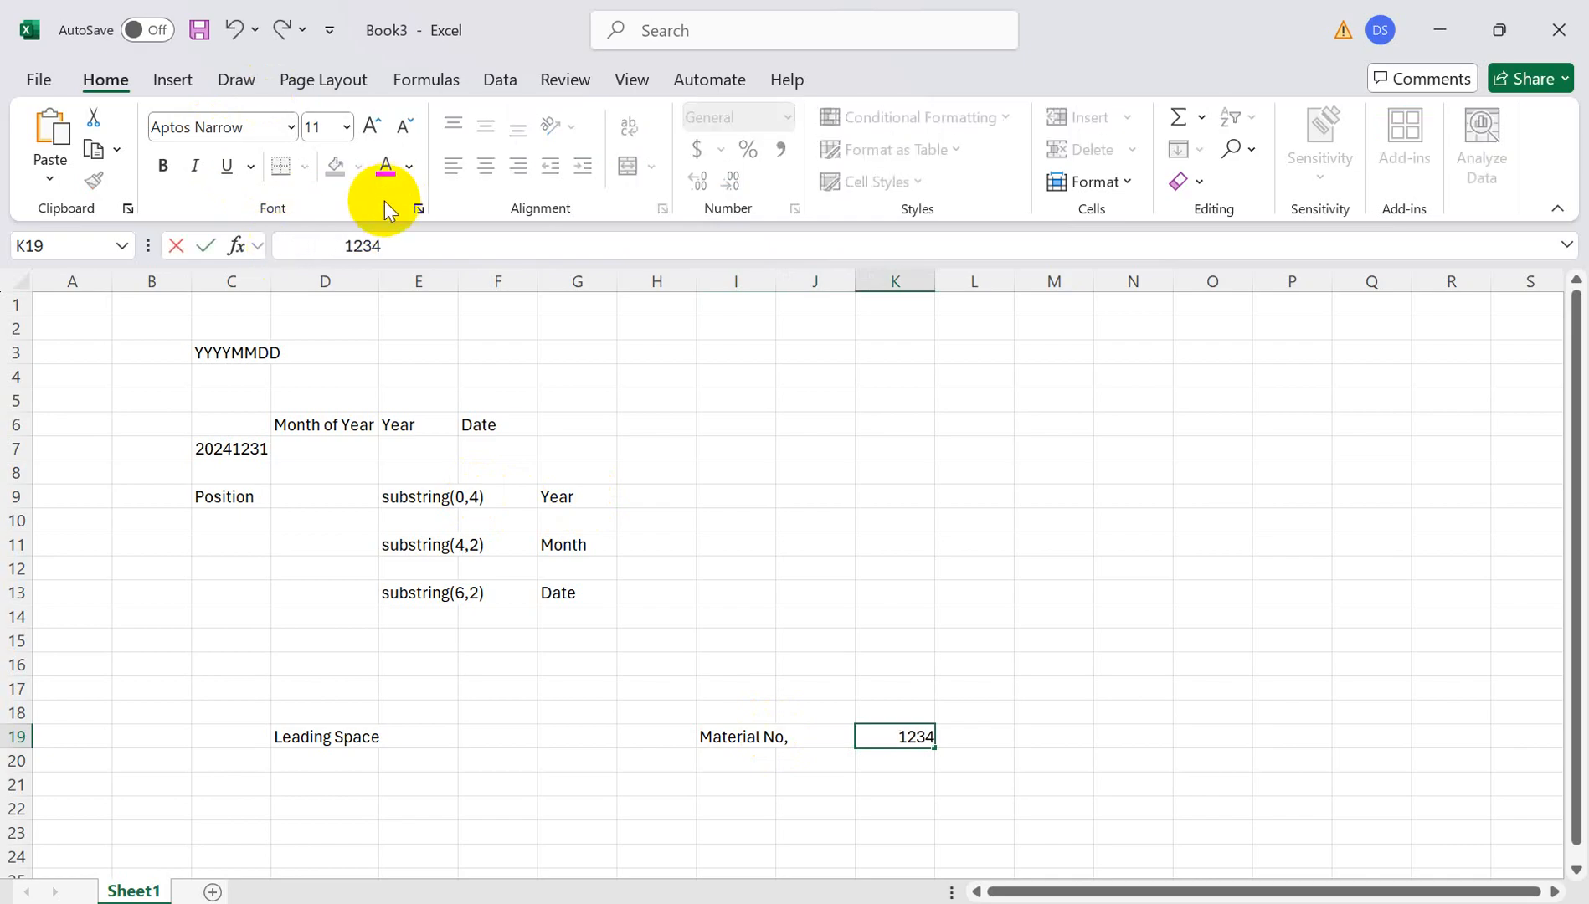
pyautogui.moveTo(1065, 903)
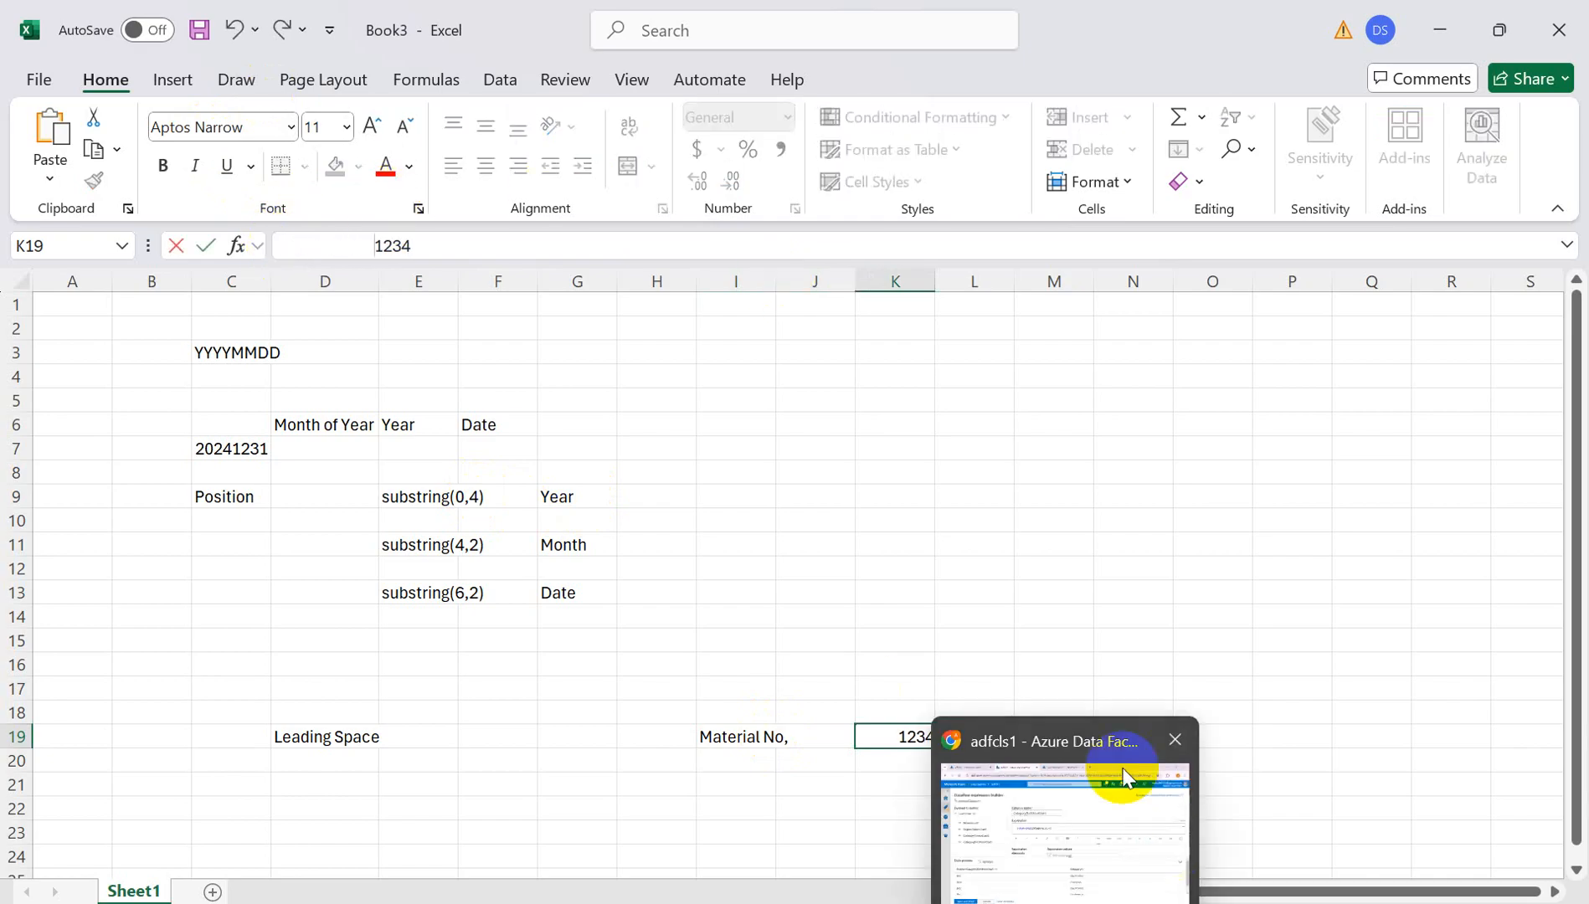
pyautogui.click(1025, 617)
pyautogui.click(908, 737)
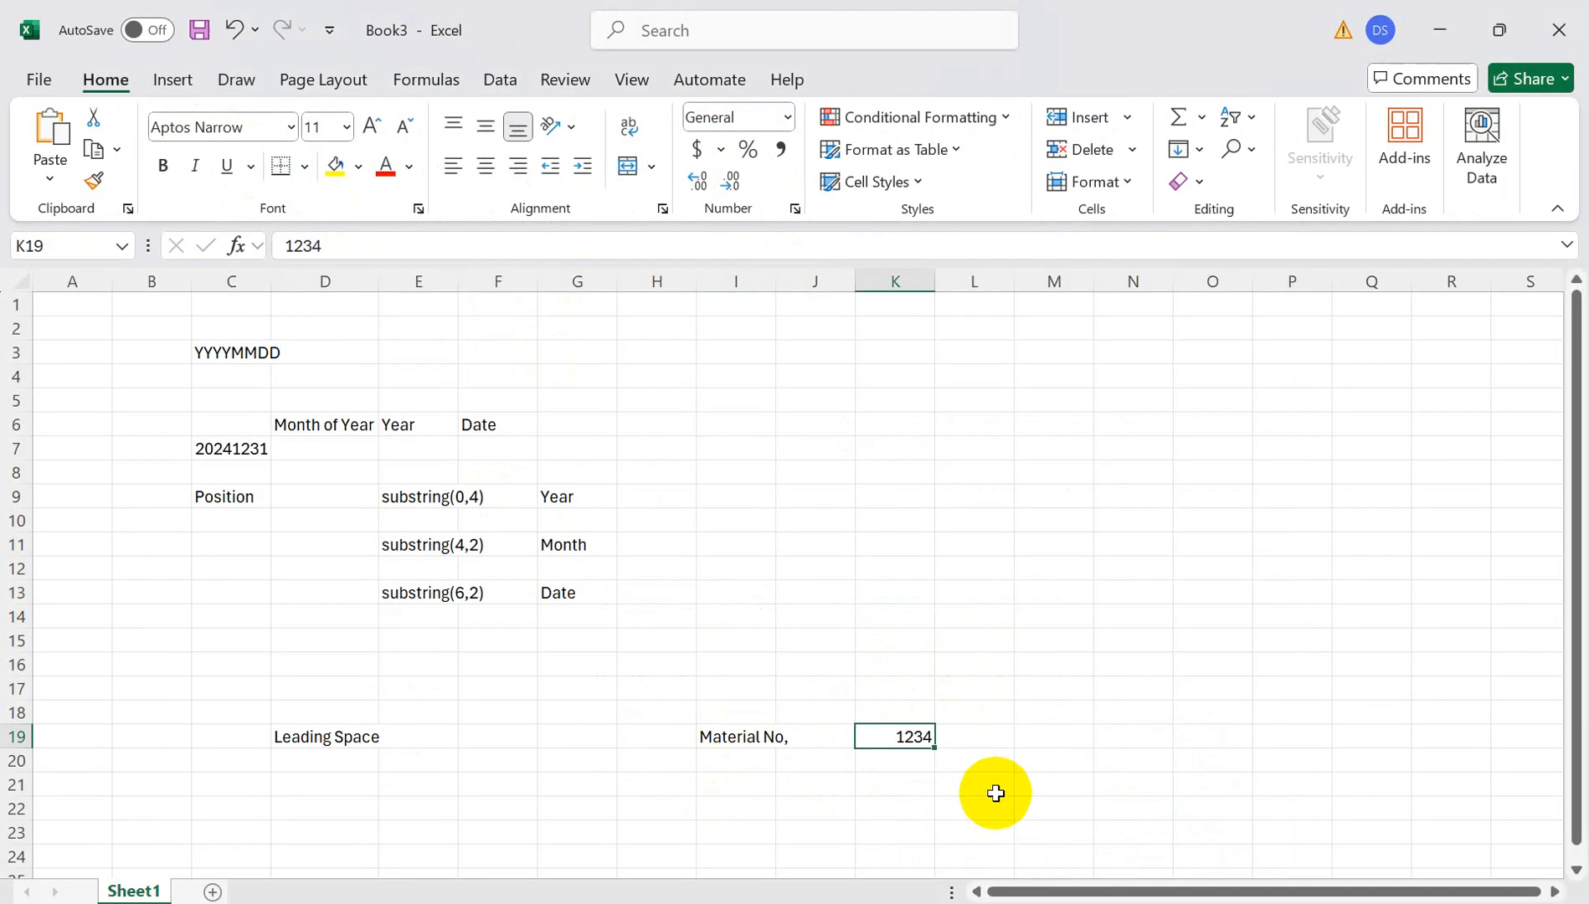
pyautogui.click(332, 245)
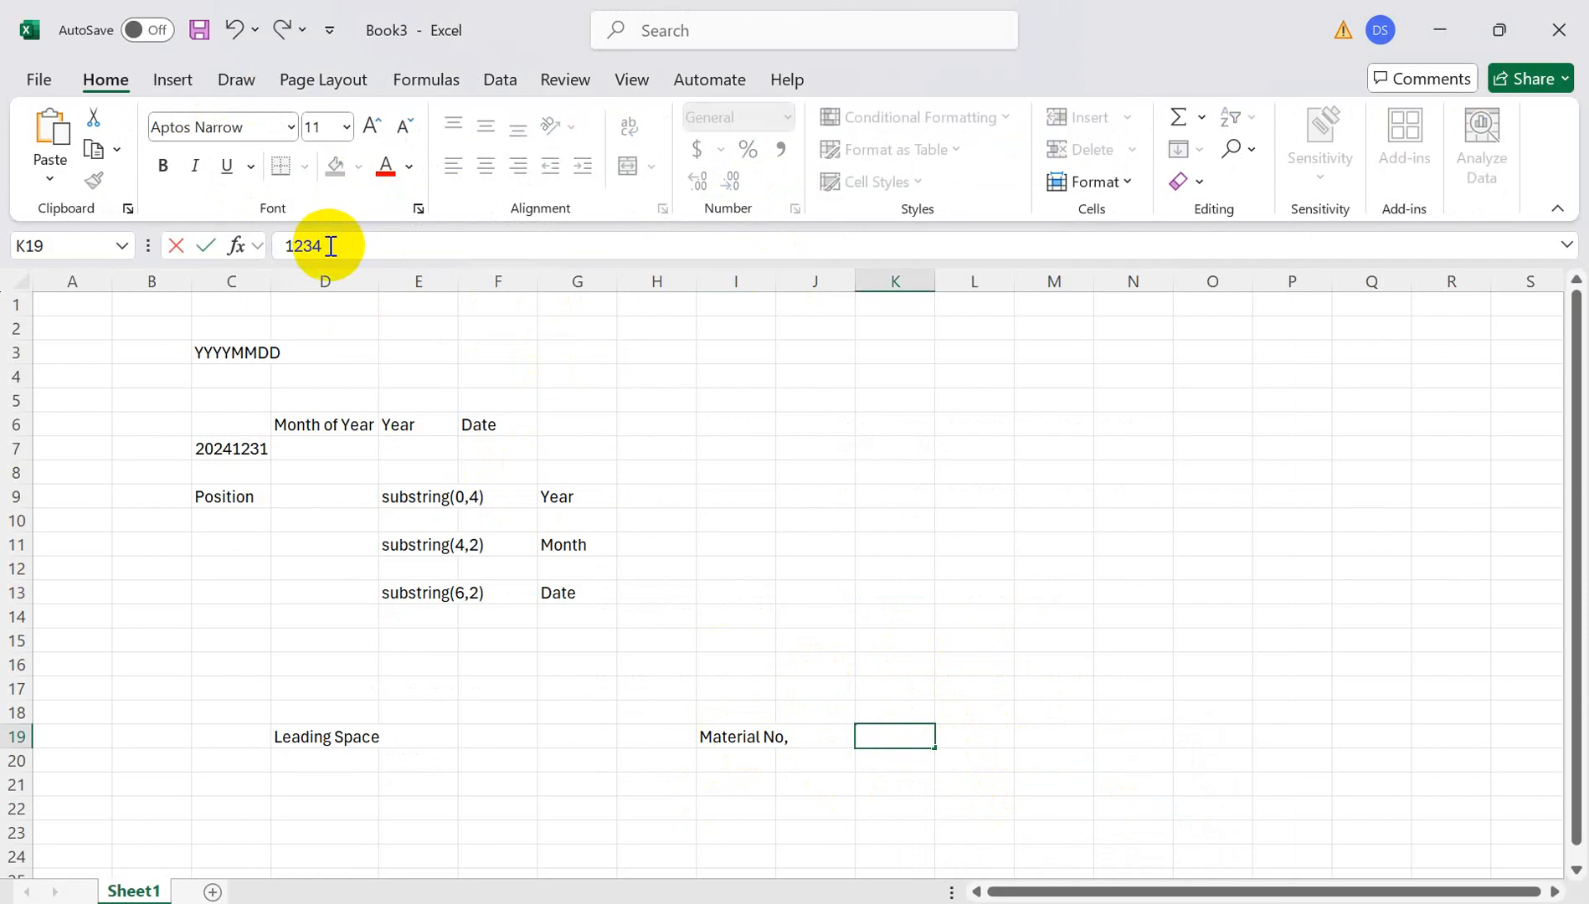
pyautogui.press('Return')
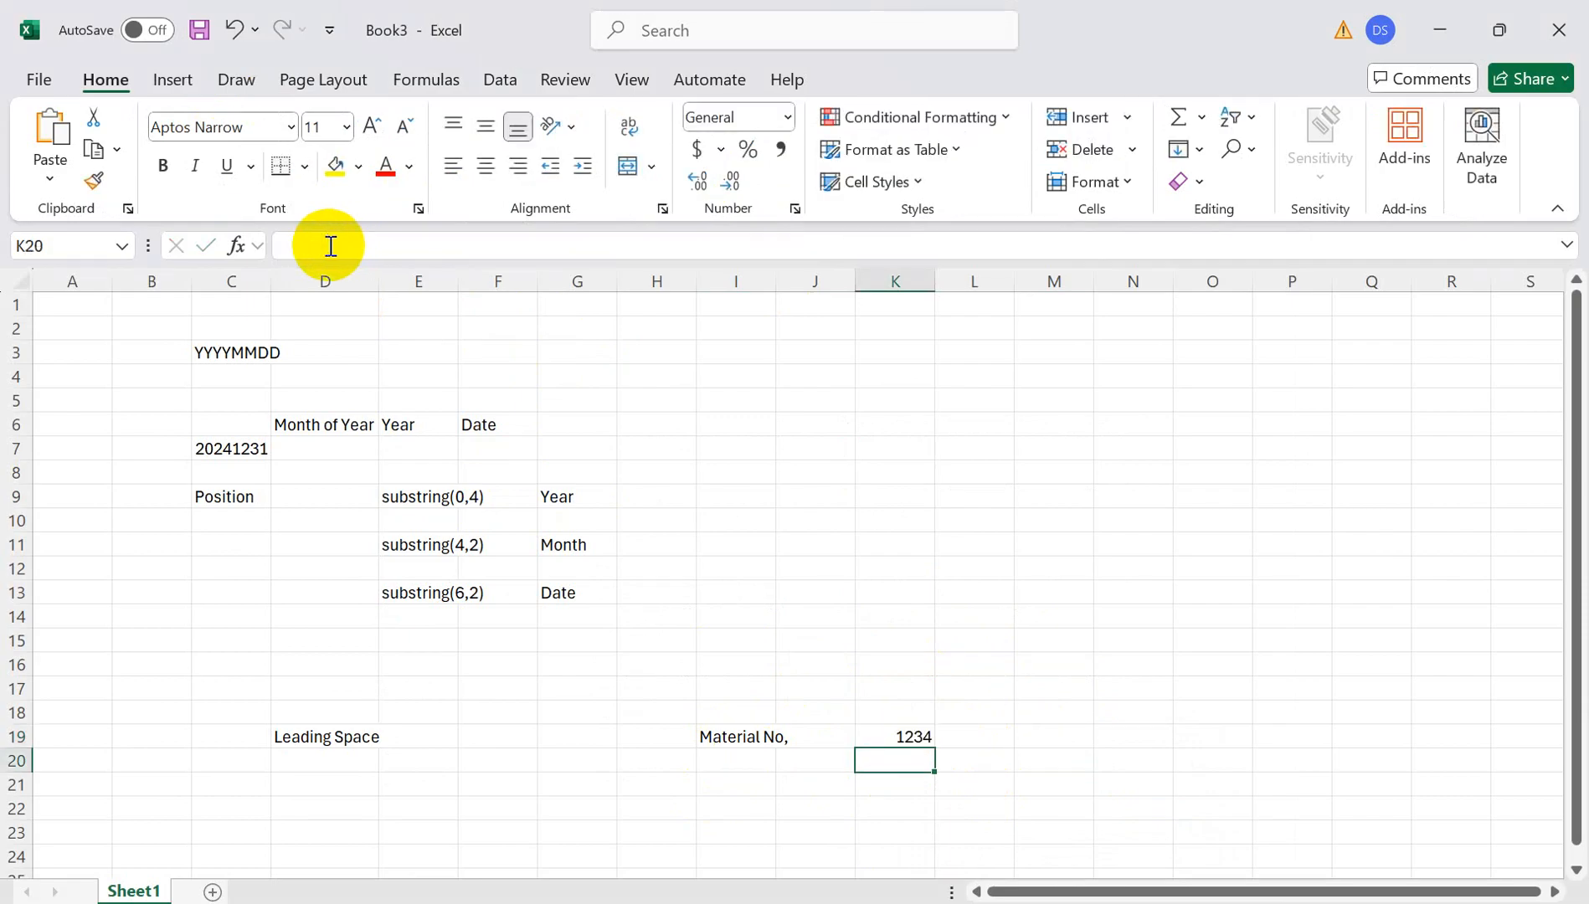
pyautogui.click(871, 736)
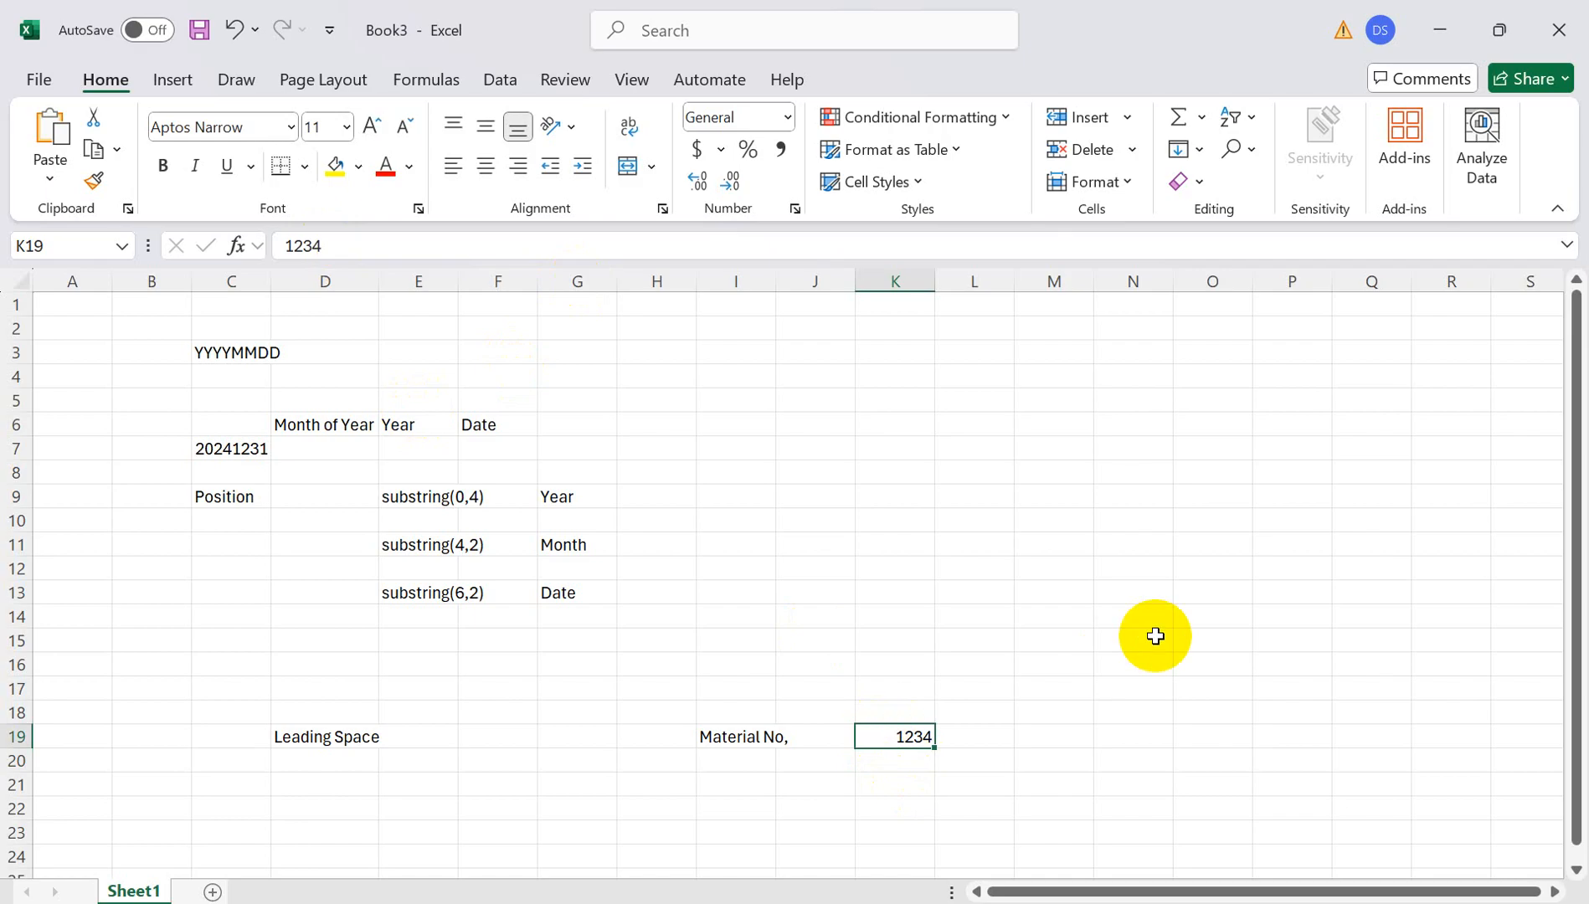
# Switch to the expressions document in Word and highlight the replace(column, find, replace) expression to examine its description and example.
pyautogui.hotkey('alt', 'Tab')
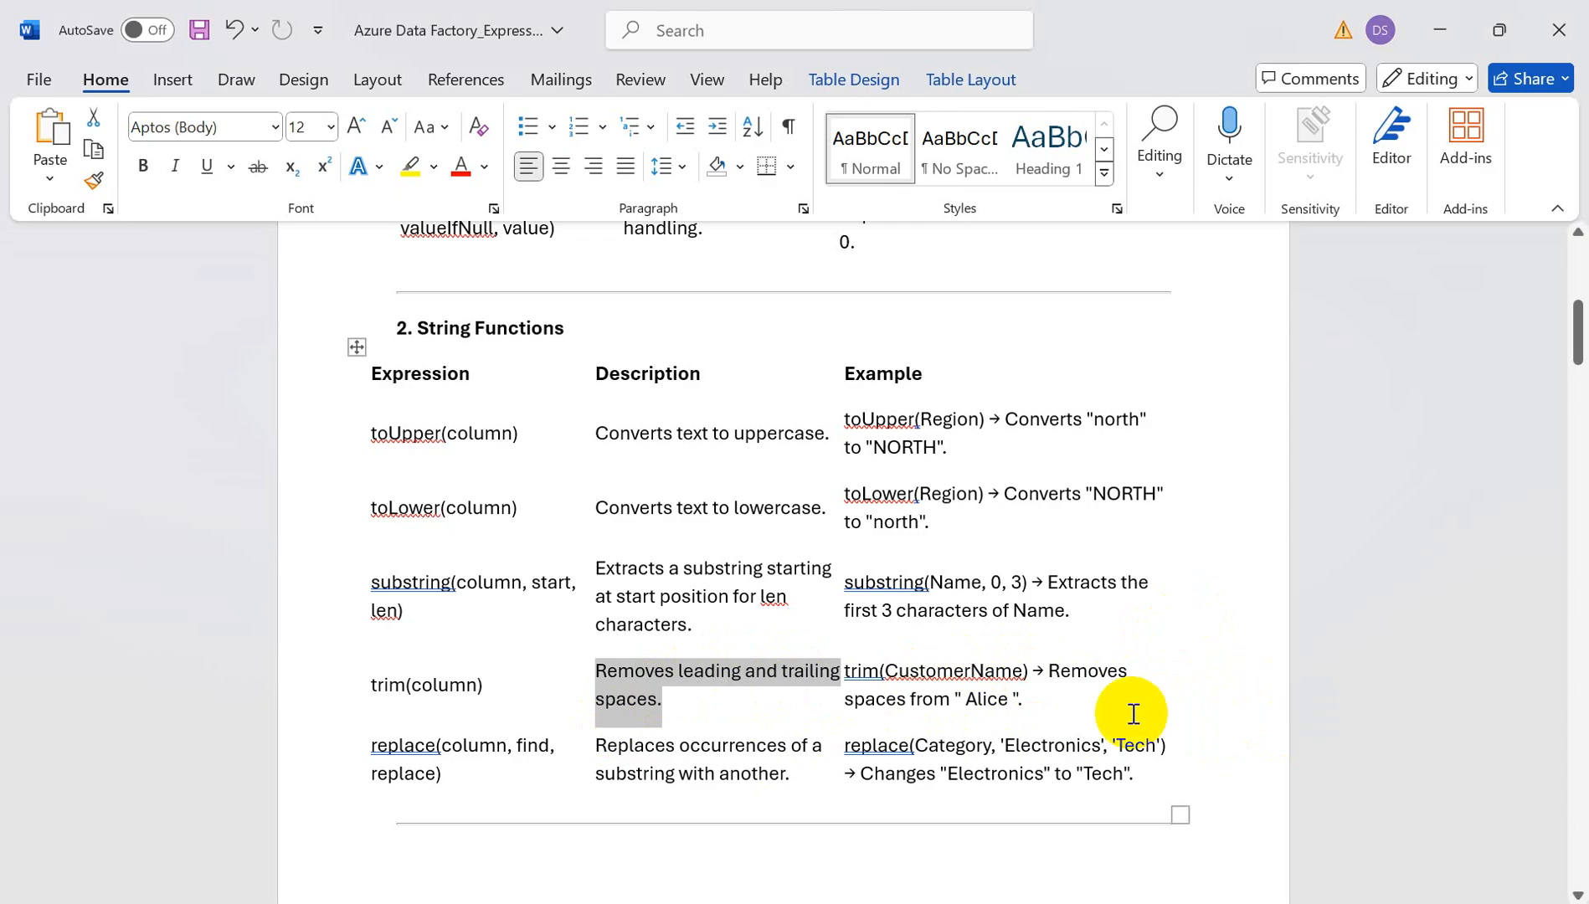
pyautogui.hotkey('alt', 'Tab')
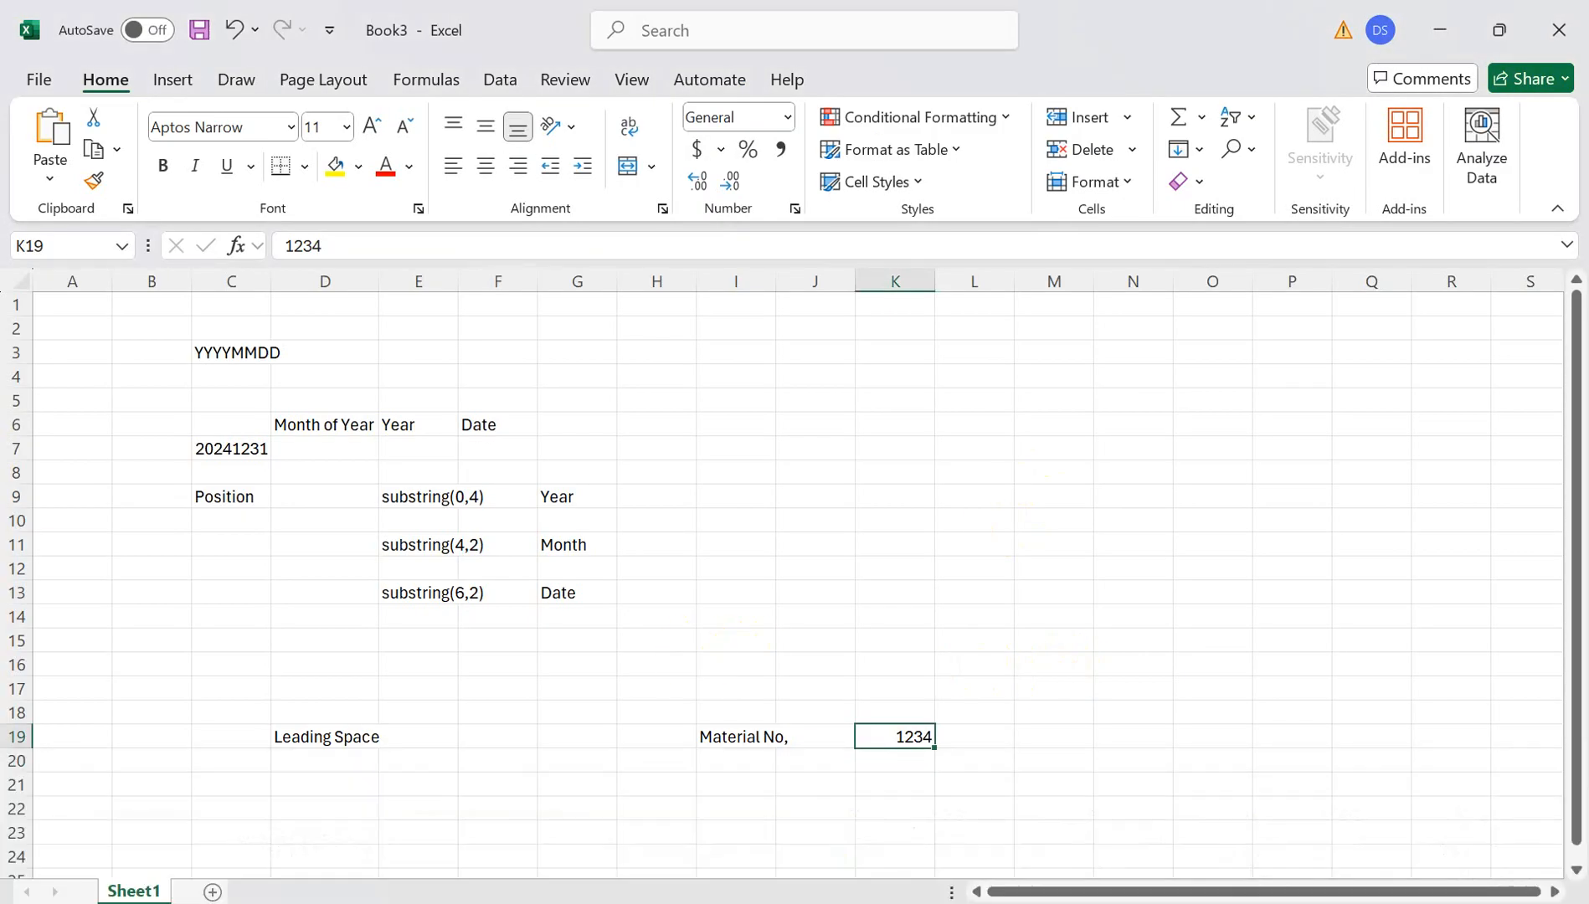
pyautogui.scroll(-2, 887, 553)
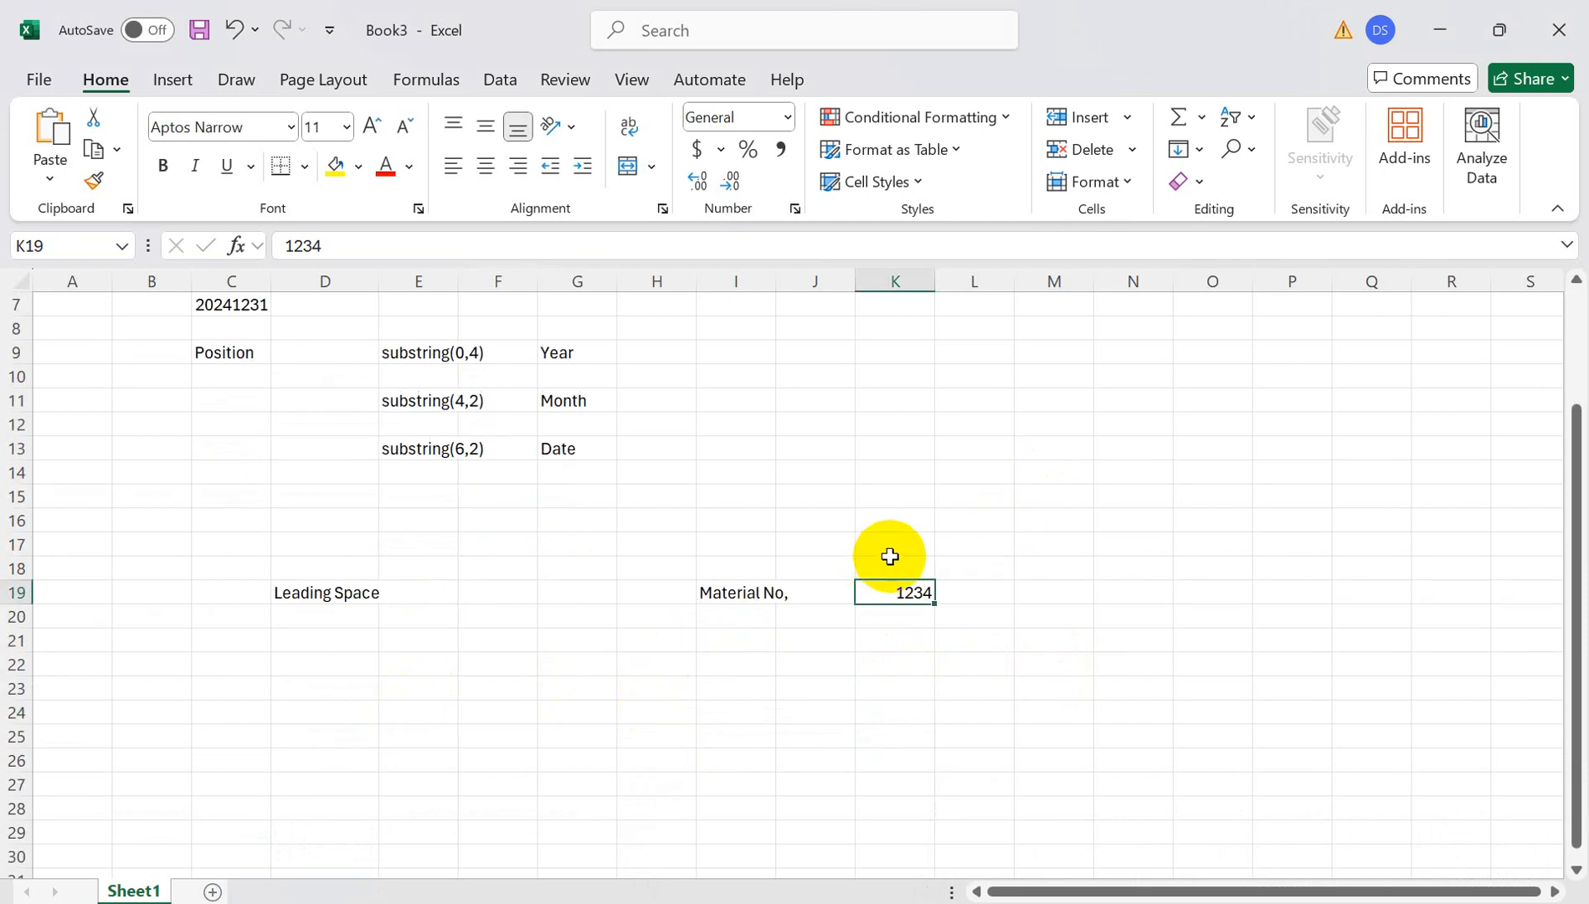
pyautogui.hotkey('alt', 'Tab')
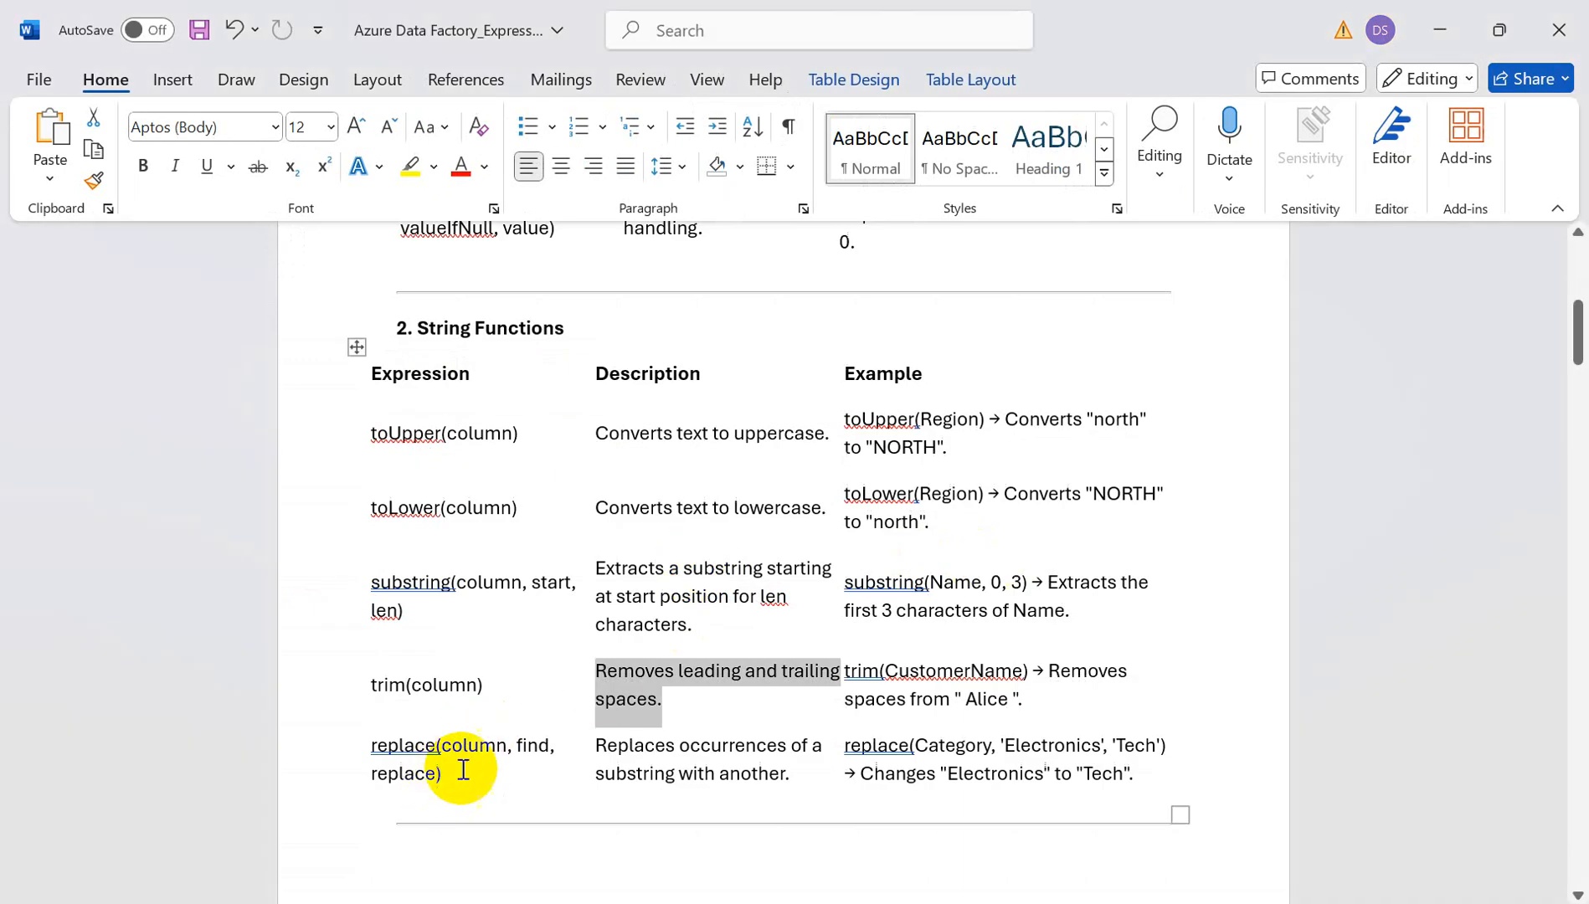
pyautogui.moveTo(419, 769); pyautogui.dragTo(368, 748)
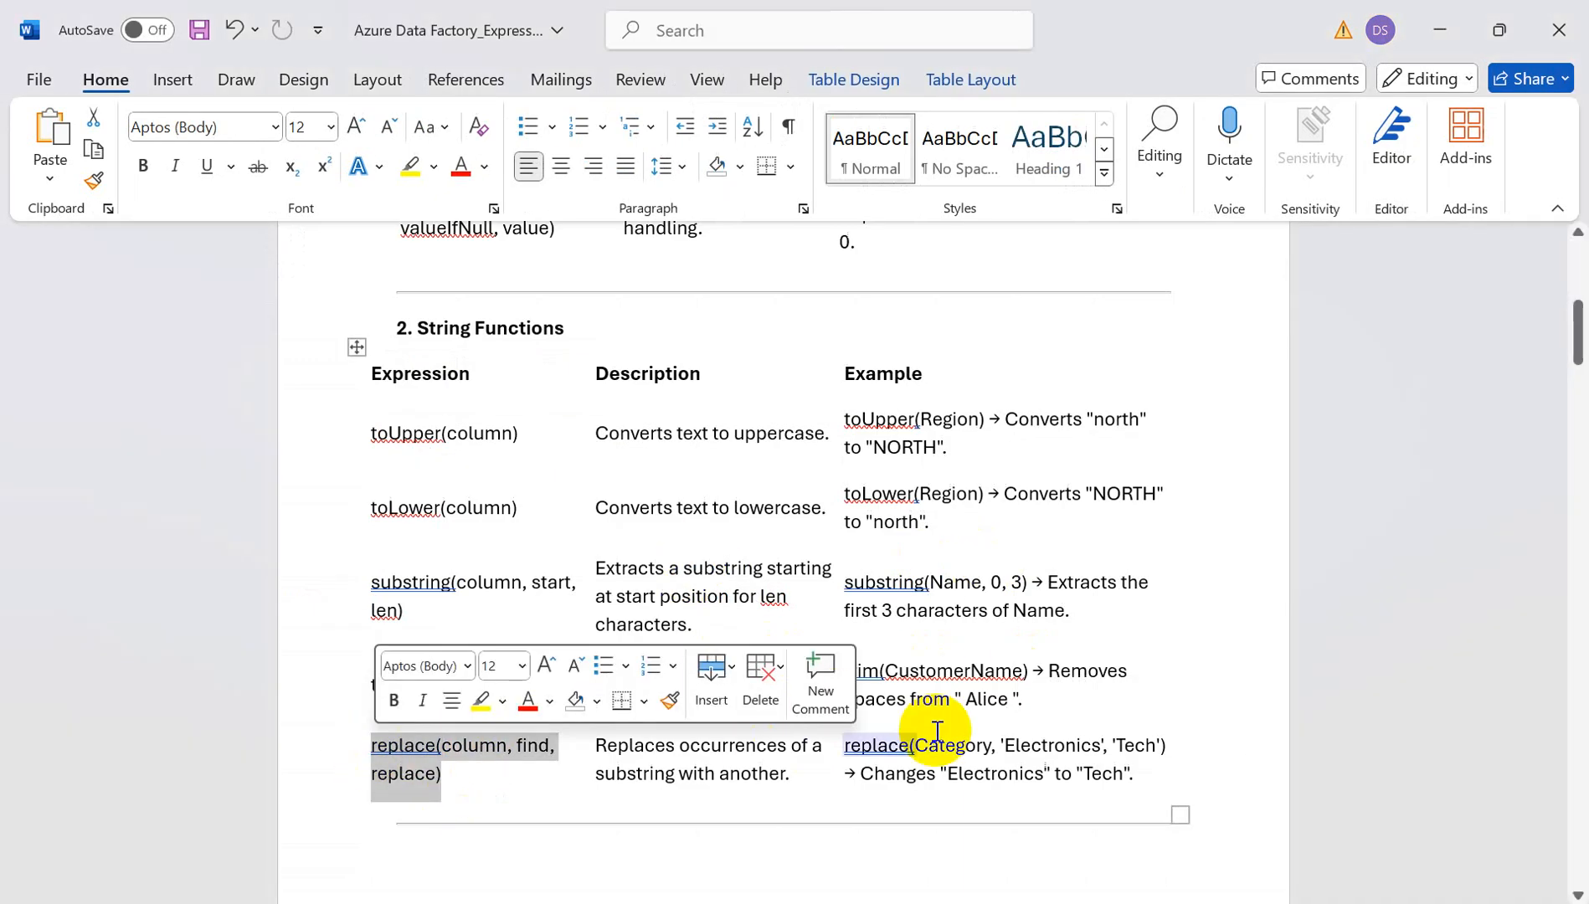
pyautogui.click(458, 782)
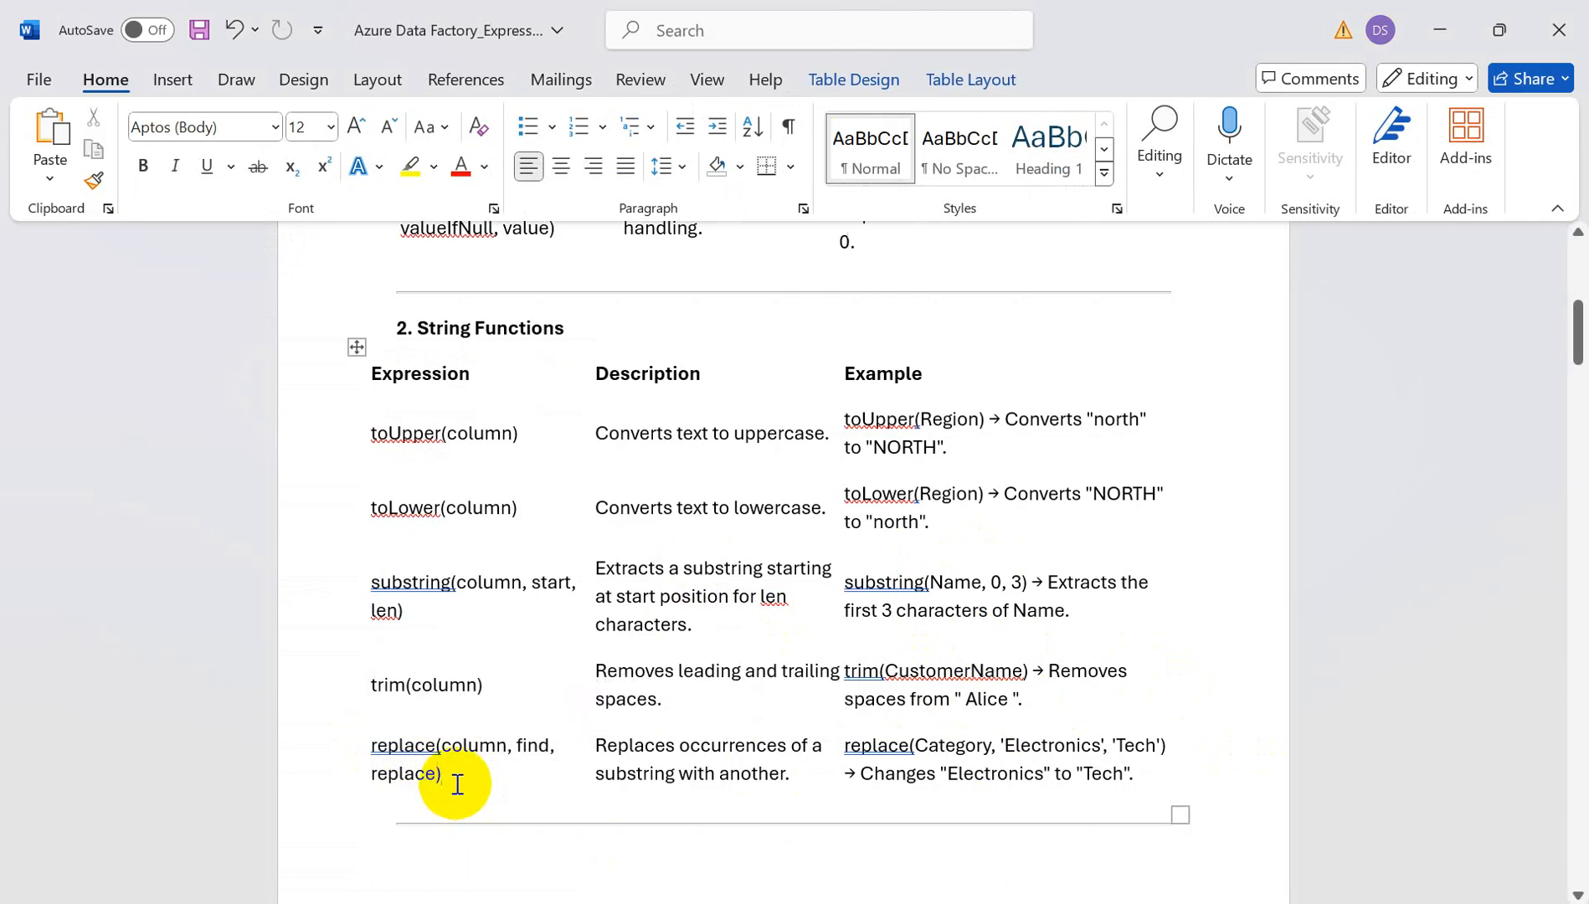
pyautogui.click(359, 754)
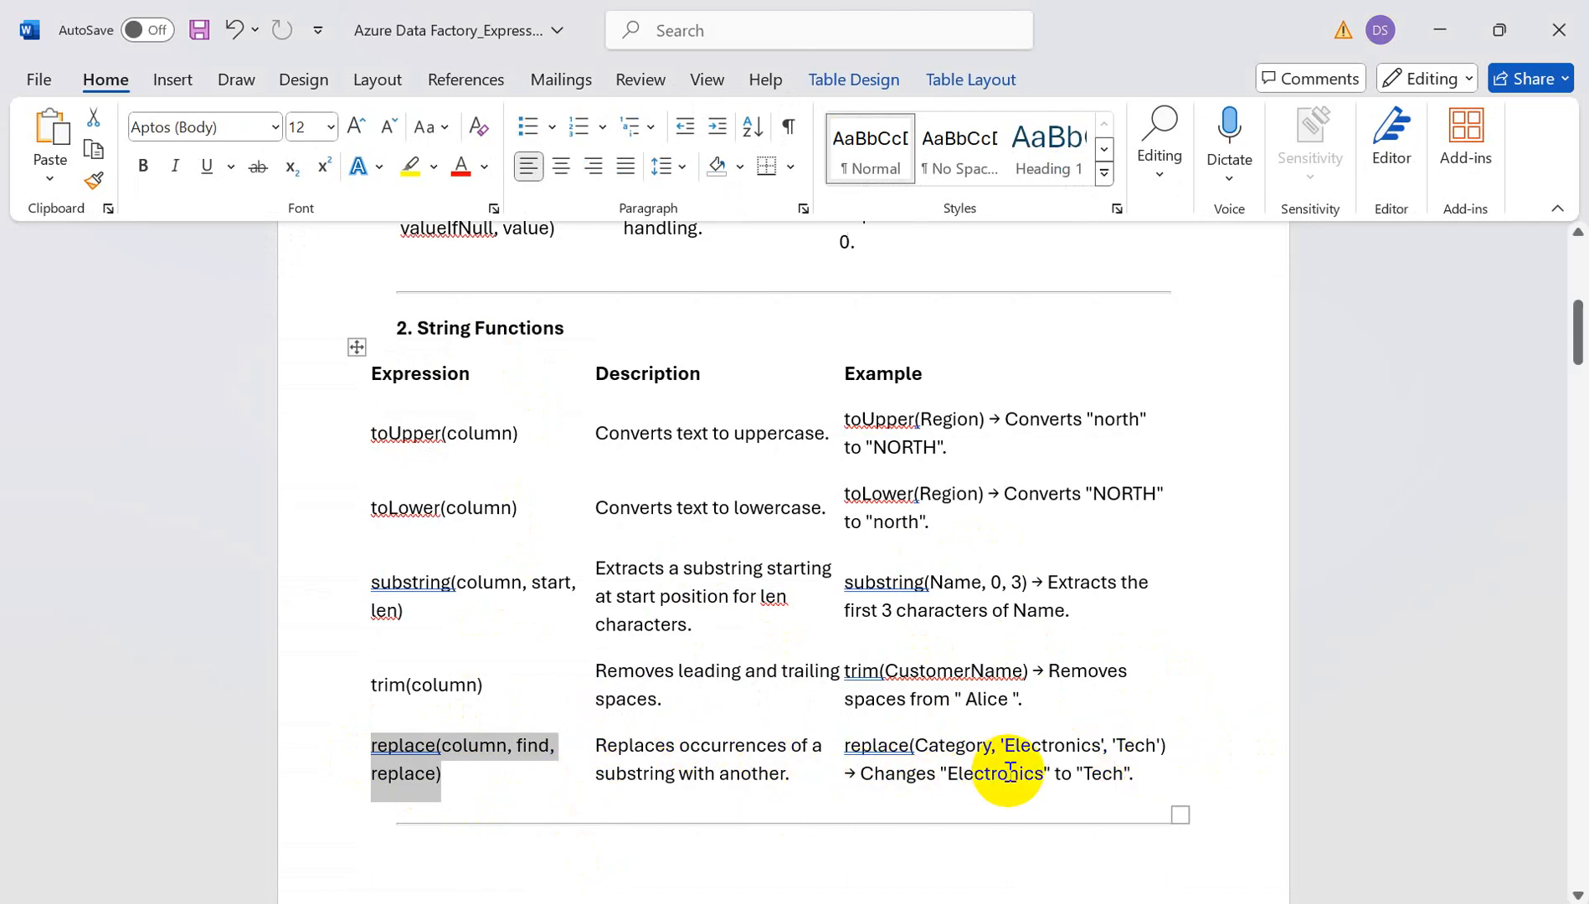
# Switch back to Book3 in Excel and enter sales.csv in cell I23 and sales in cell M23.
pyautogui.hotkey('alt', 'Tab')
pyautogui.click(729, 685)
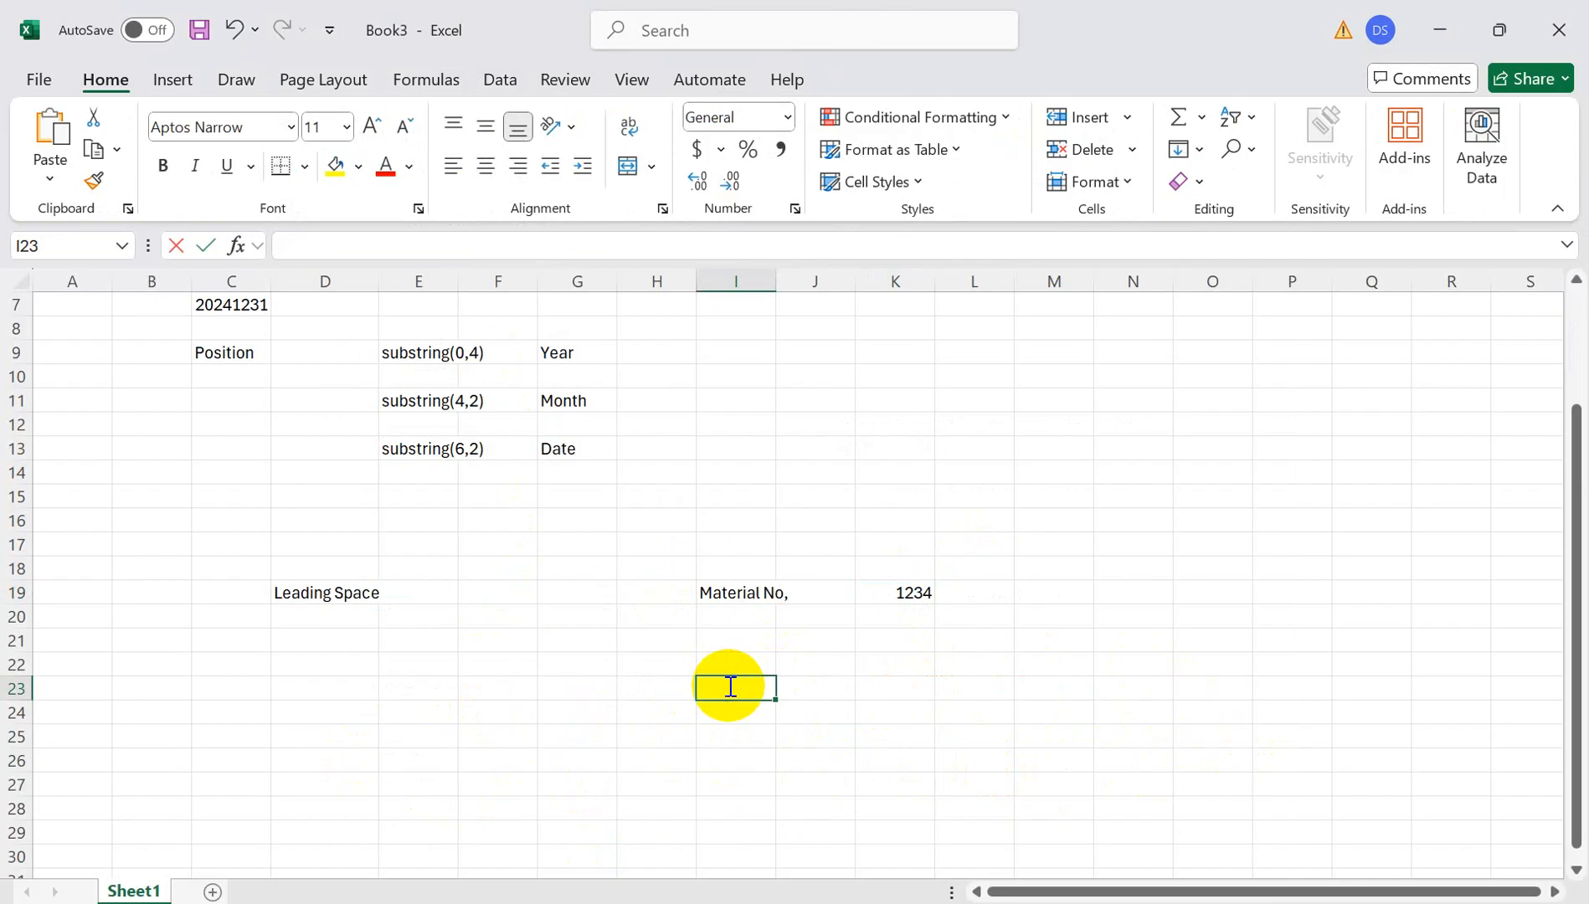
pyautogui.write('sales.csv')
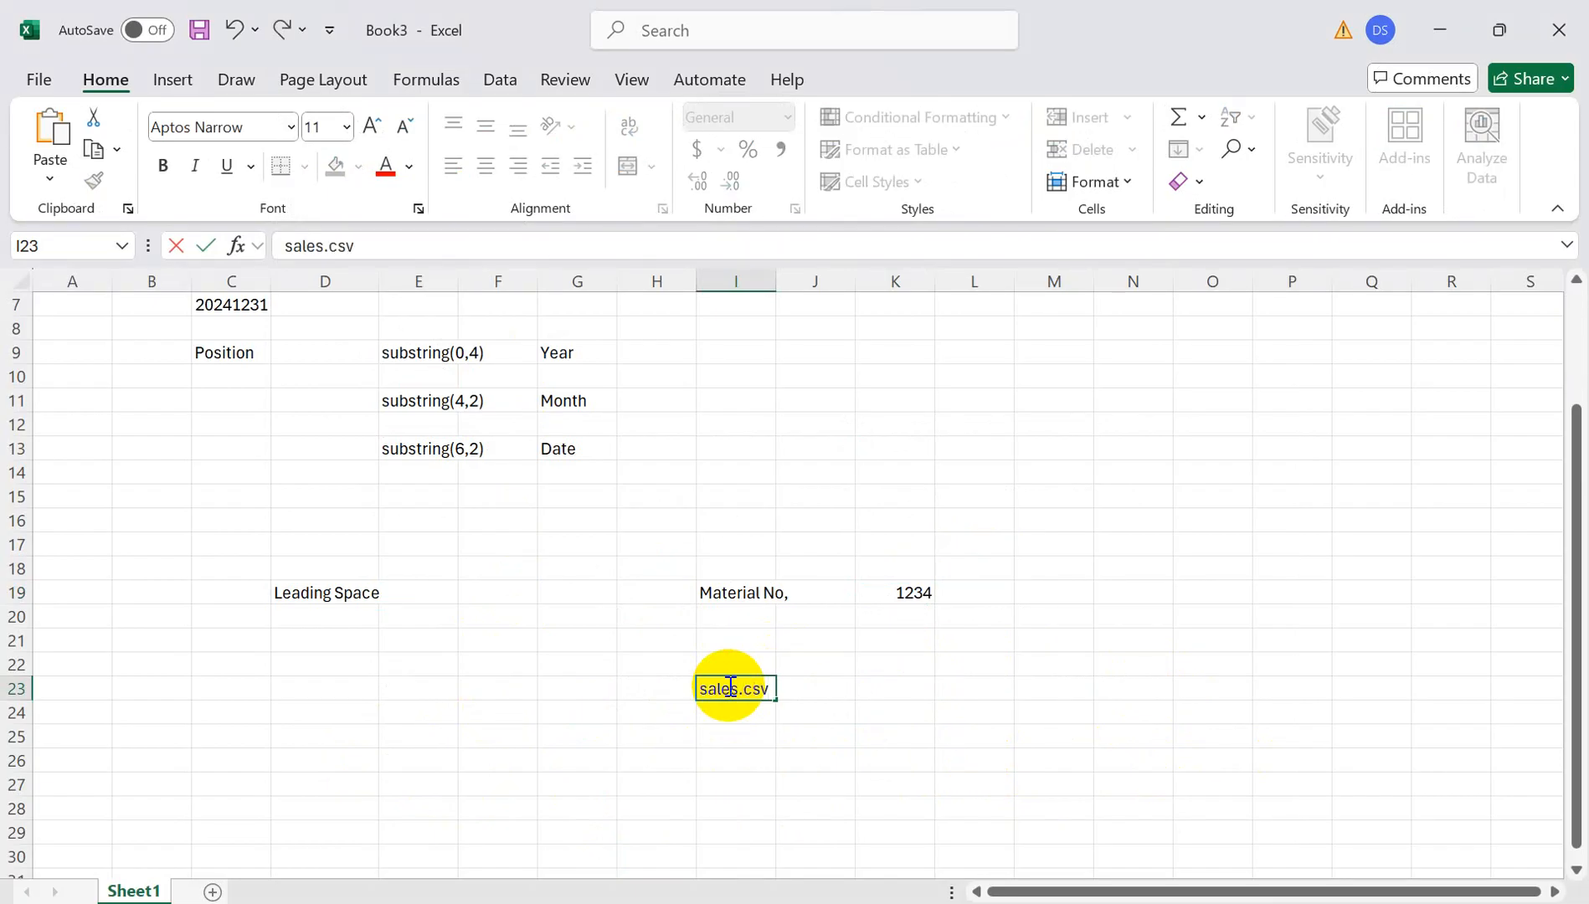
pyautogui.click(882, 685)
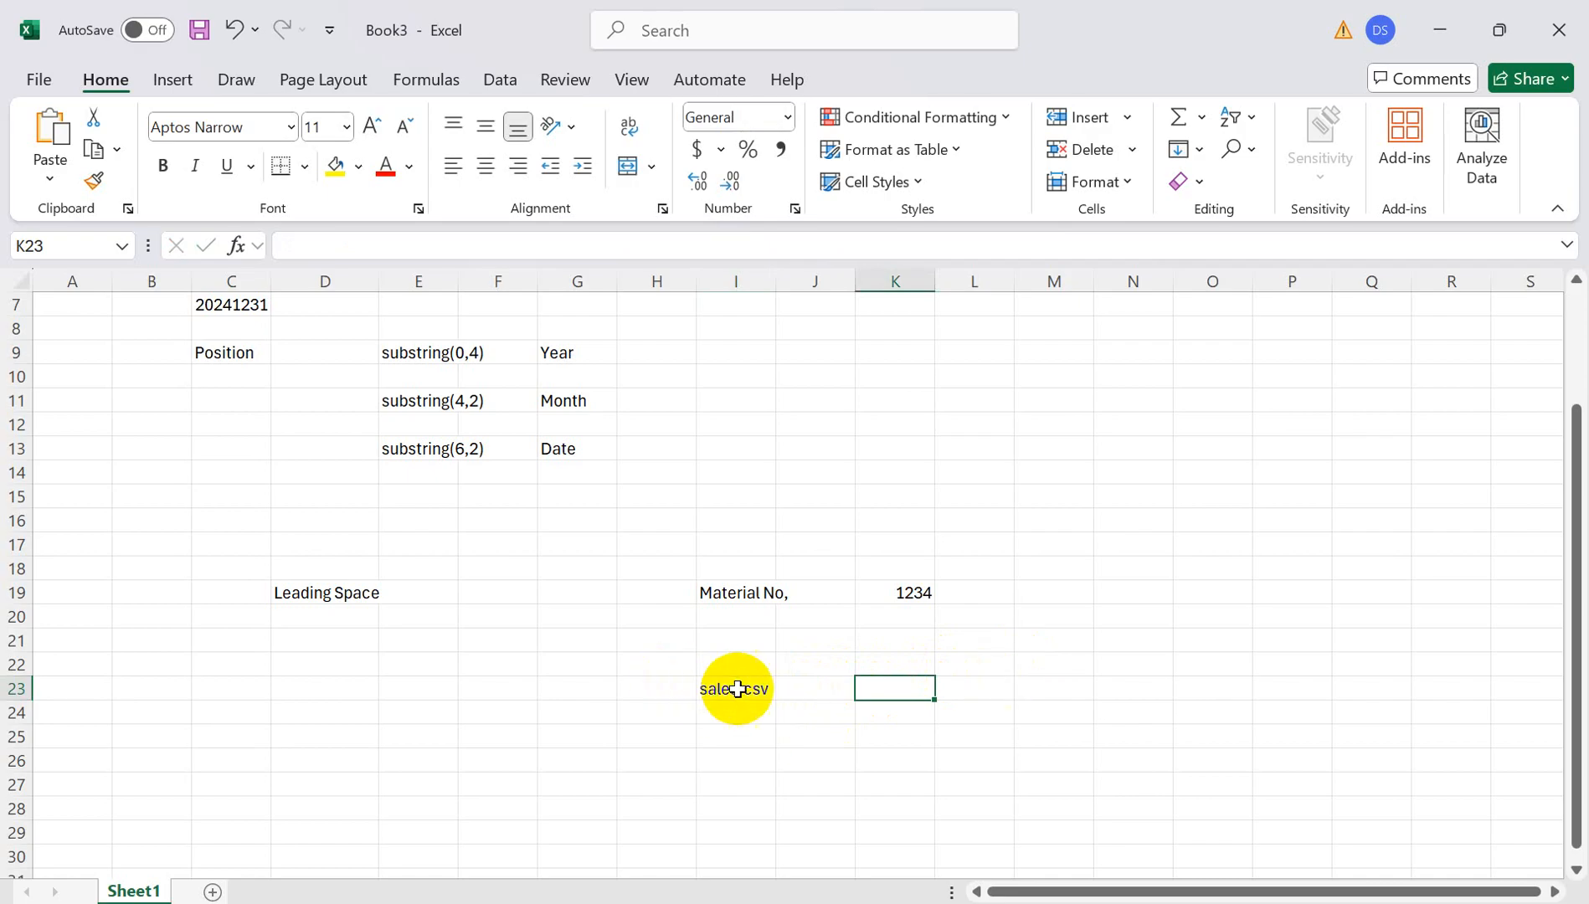
pyautogui.click(1043, 682)
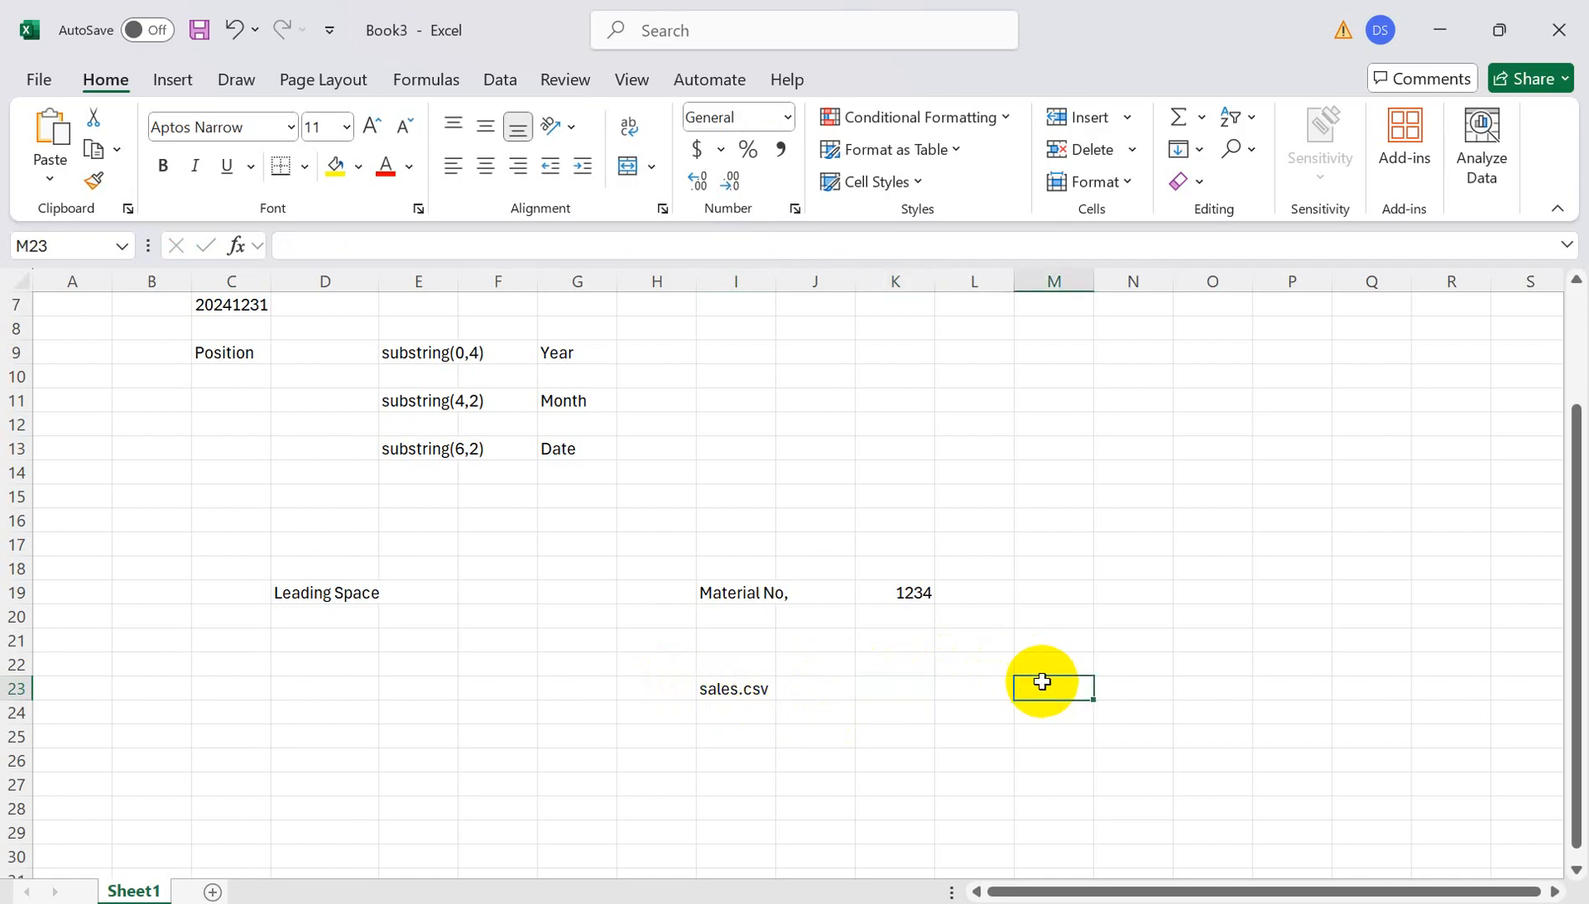
pyautogui.write('sales')
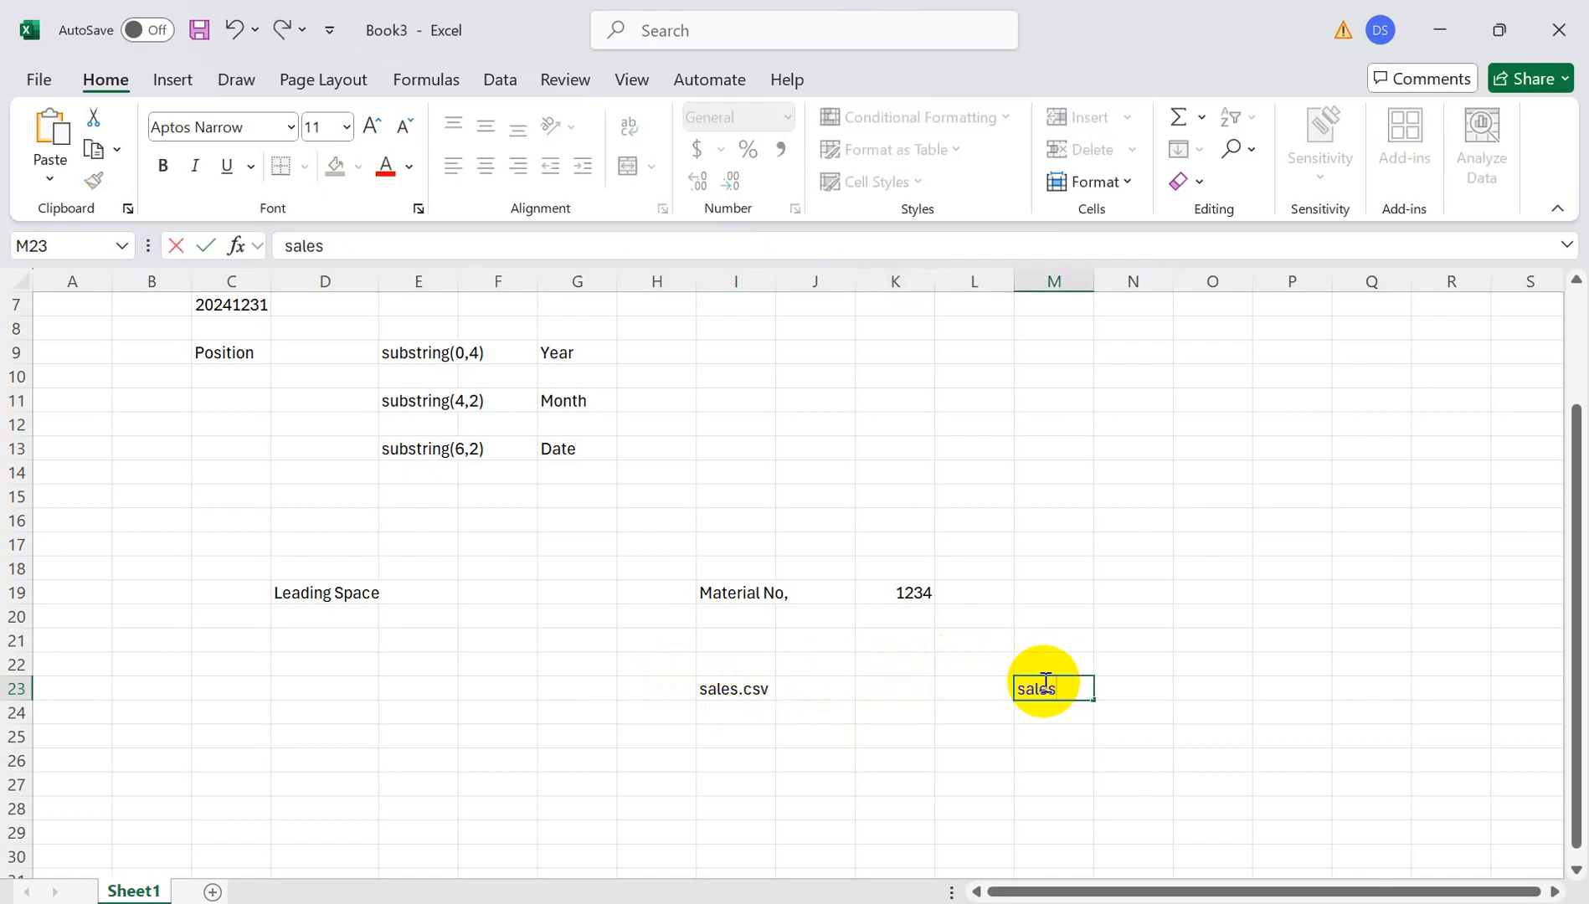
# Enter the sample replace expression re[place("sales.csv",.csv,'') as text in cell M25.
pyautogui.click(1030, 737)
pyautogui.write('re[place(')
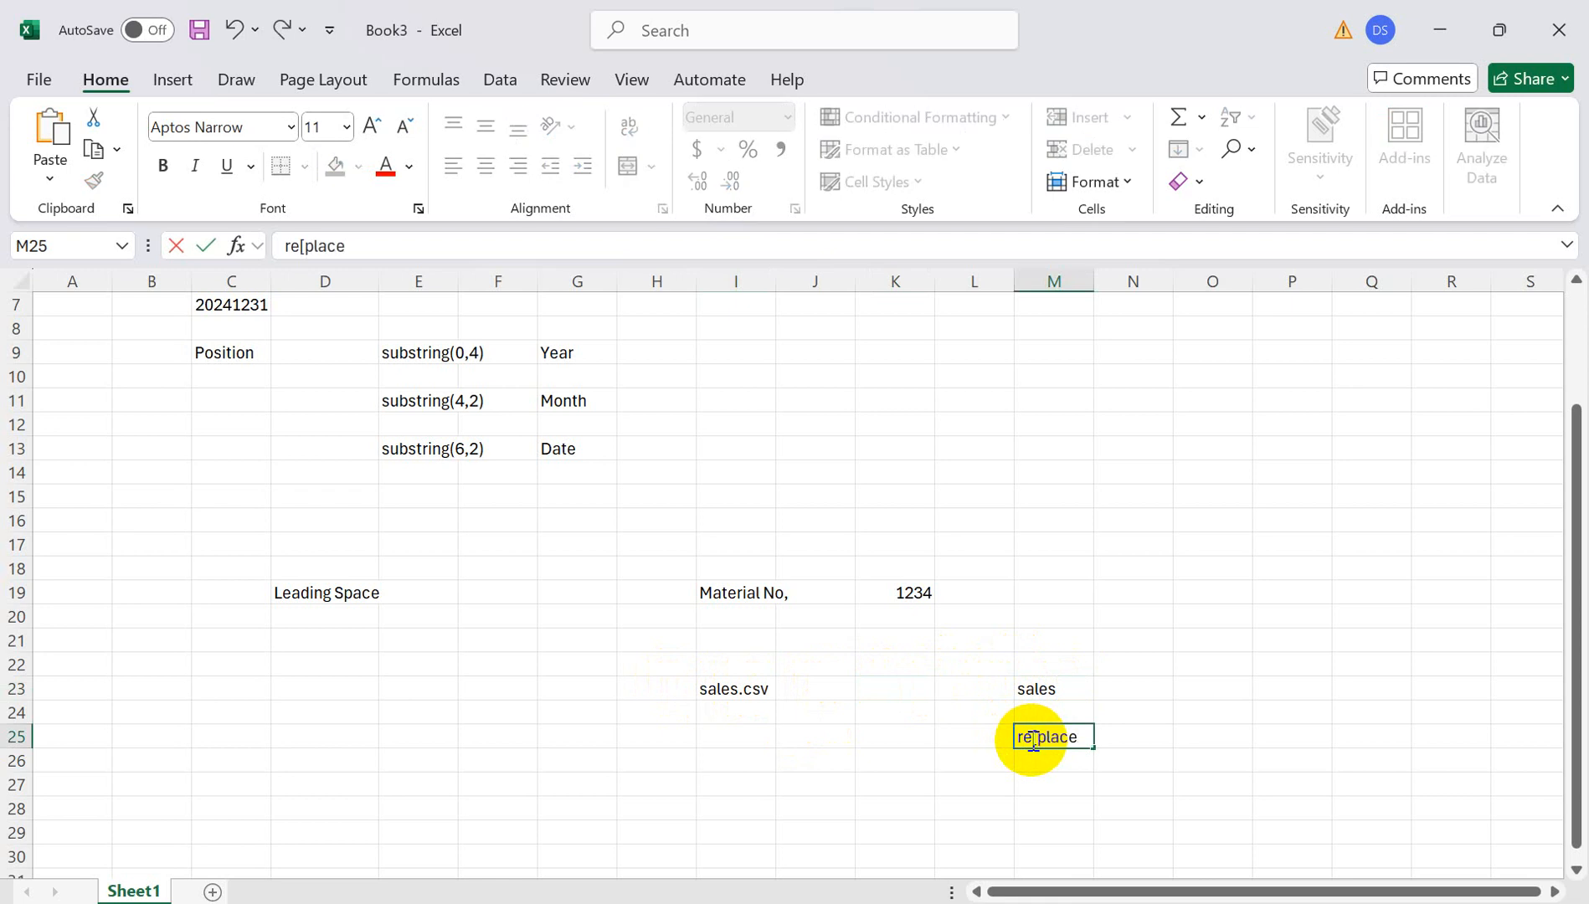
pyautogui.click(737, 689)
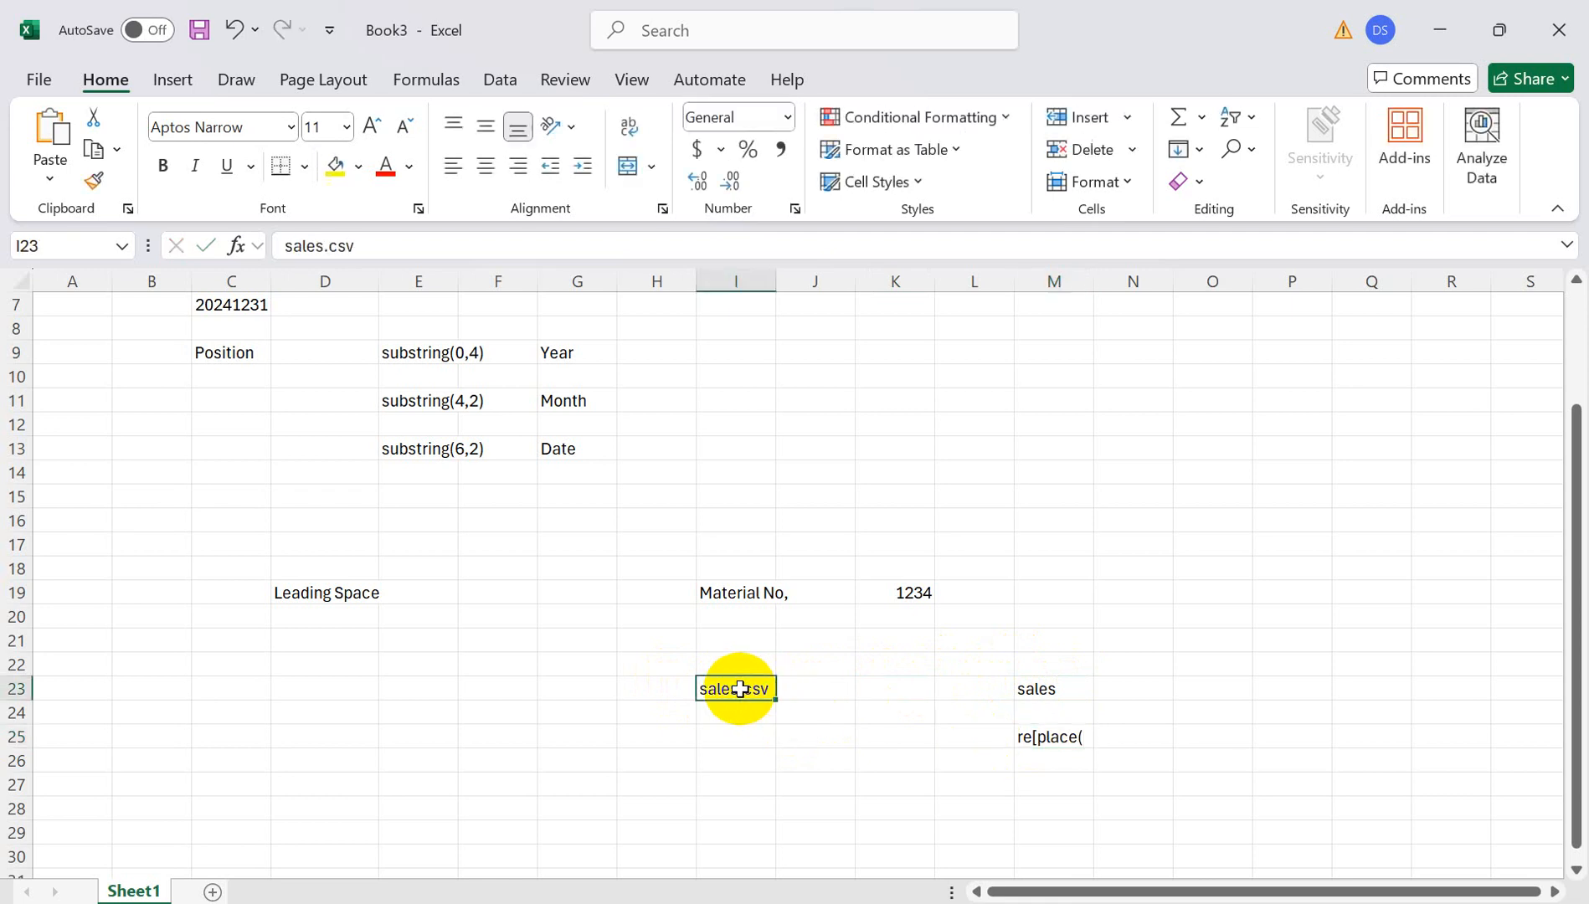
pyautogui.click(1079, 732)
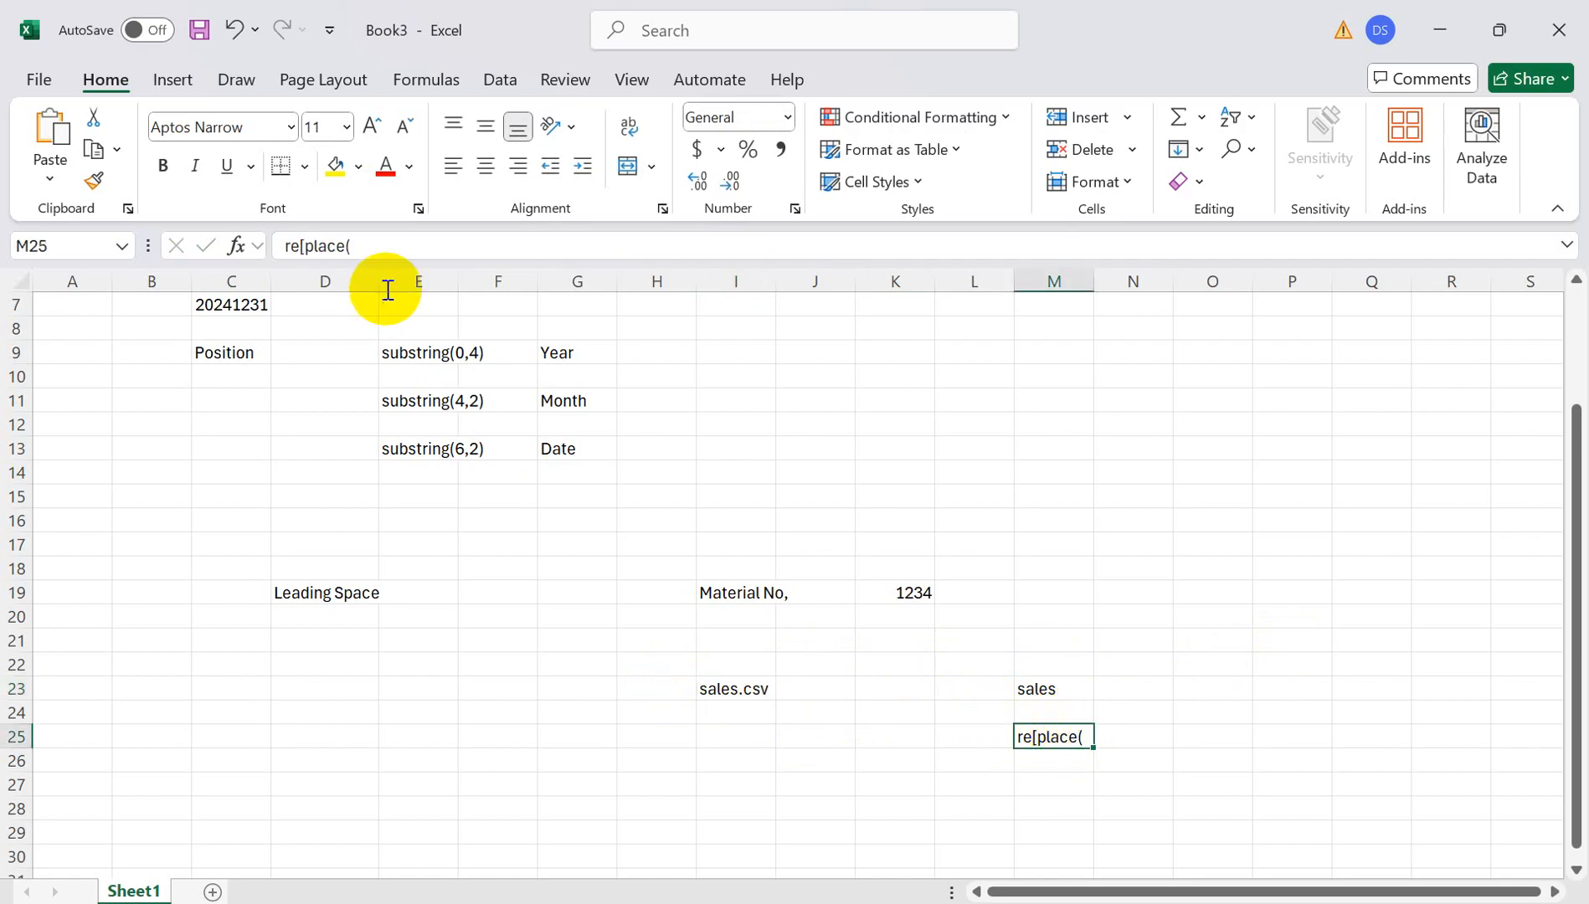
pyautogui.click(362, 246)
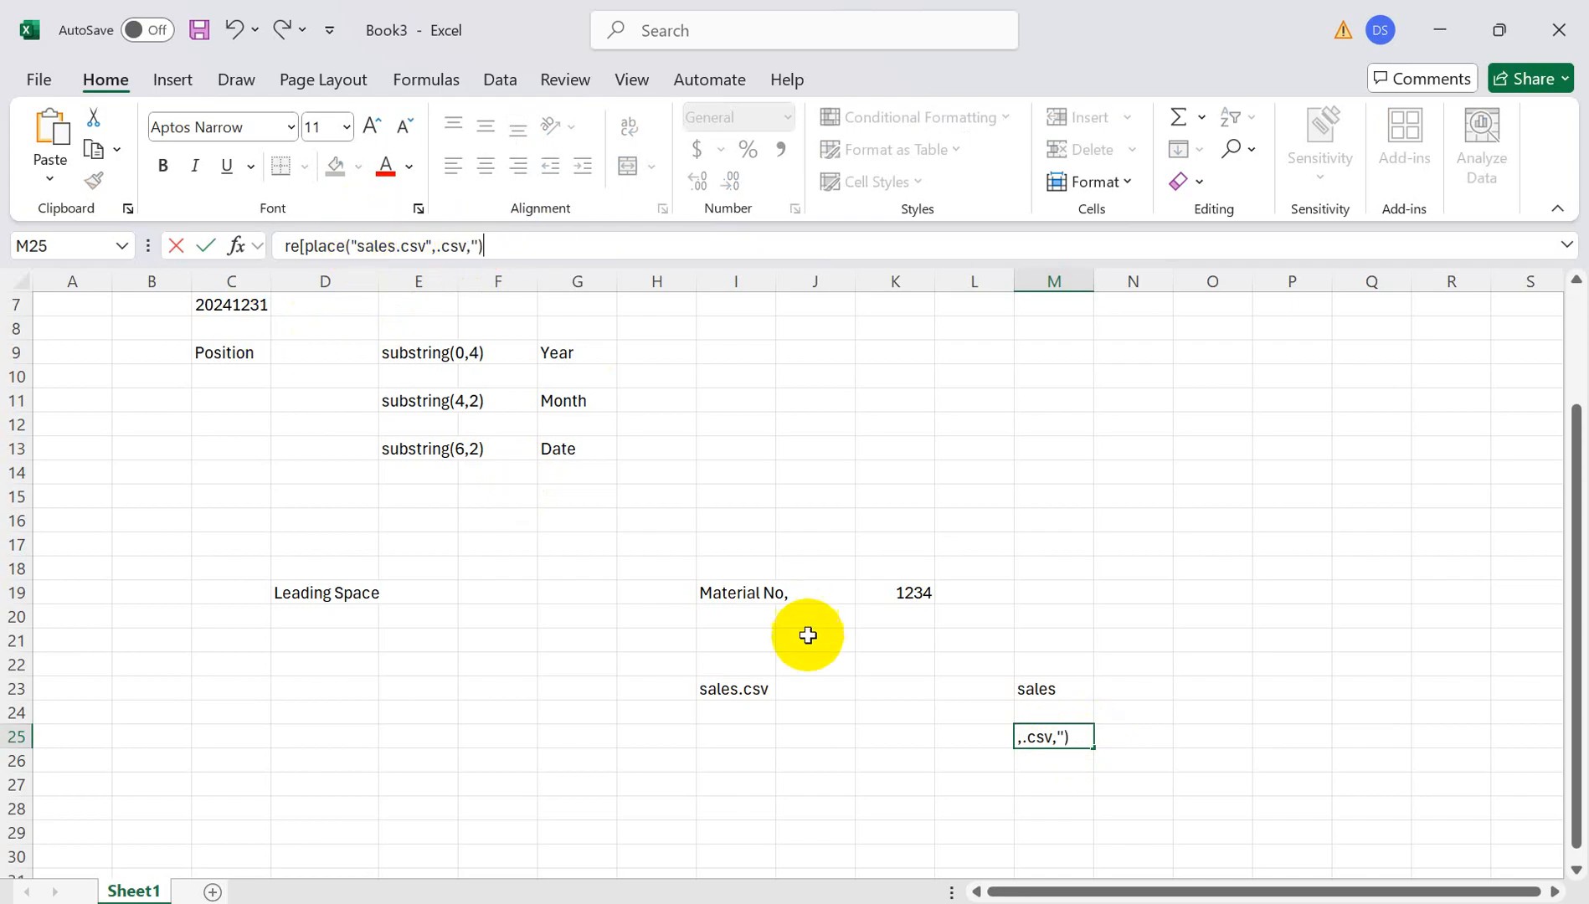
pyautogui.click(1019, 794)
pyautogui.click(1067, 735)
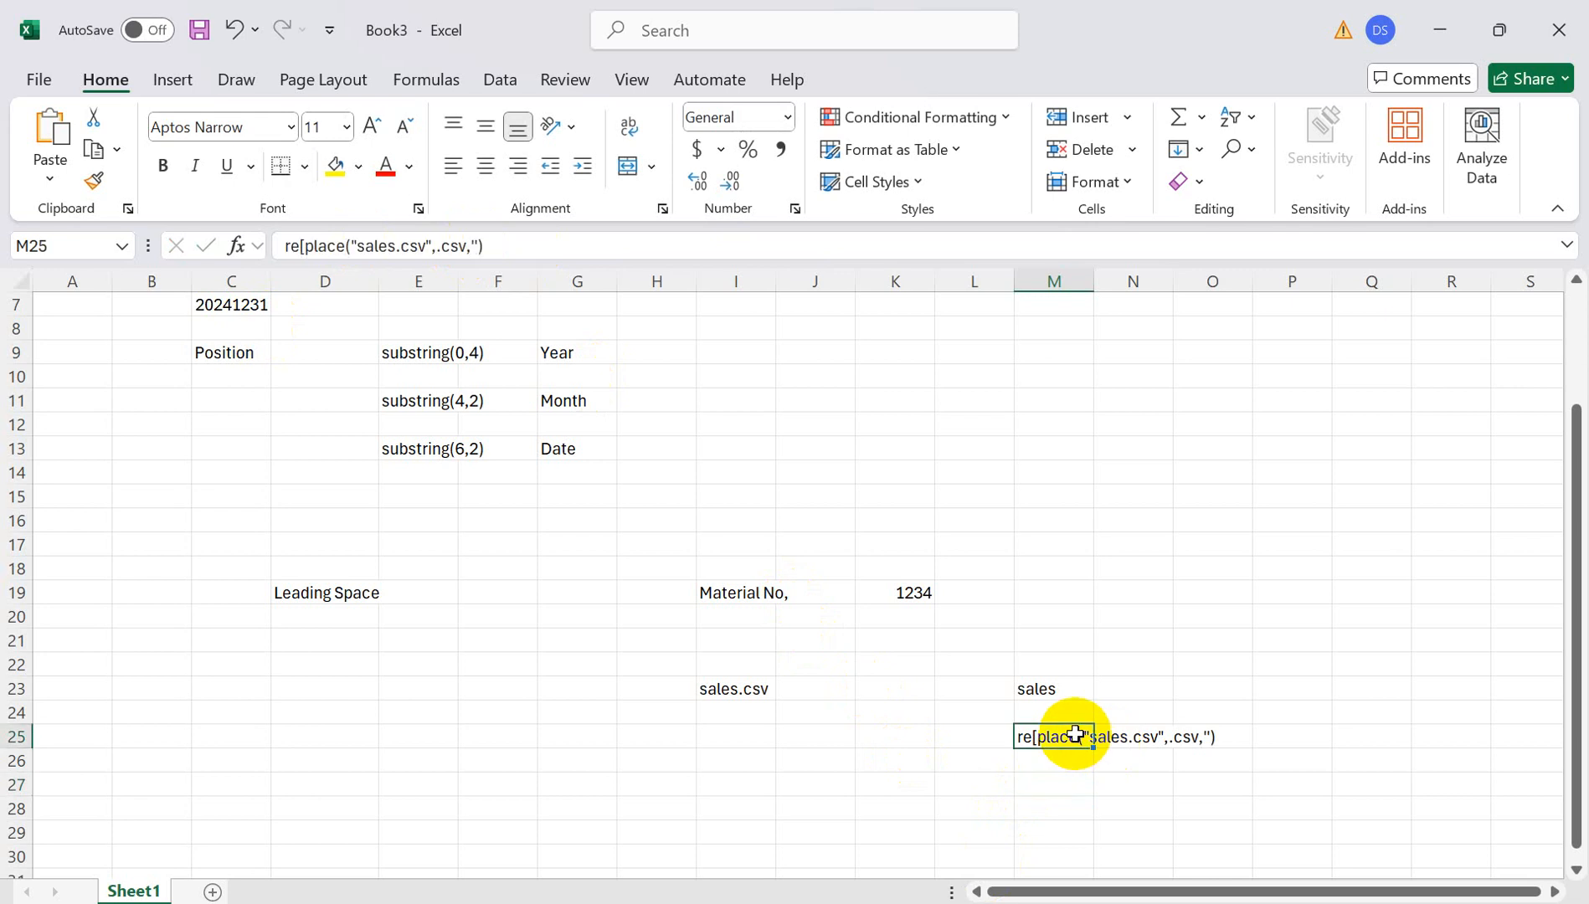
# Enter the label replace in cell G23, in the row of the sales.csv example.
pyautogui.click(1052, 692)
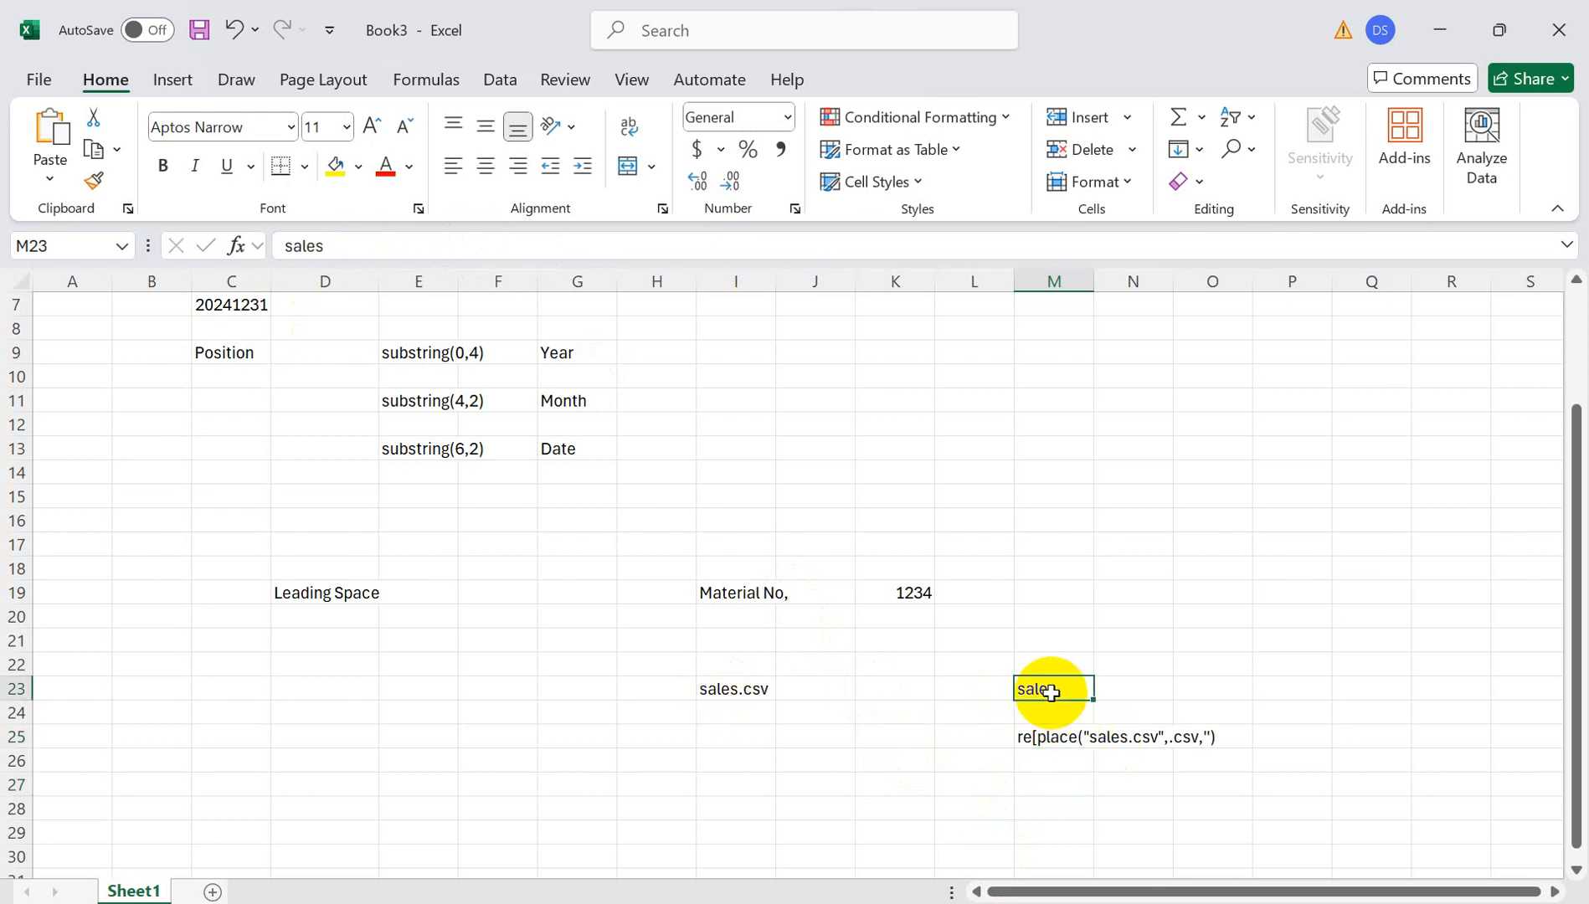
pyautogui.click(752, 690)
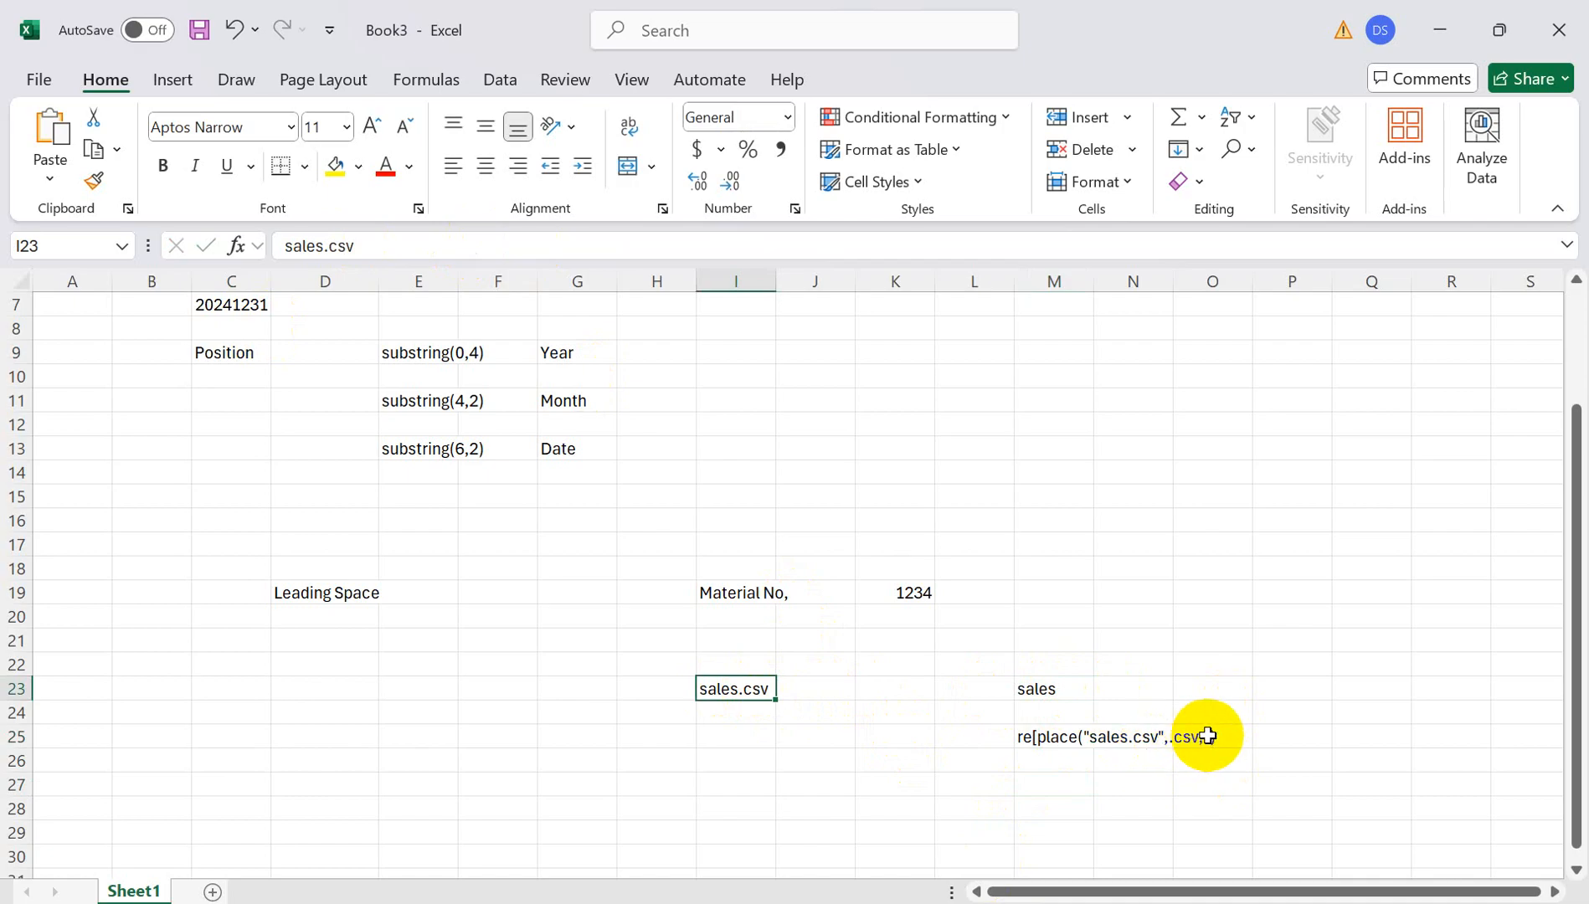
pyautogui.click(1080, 688)
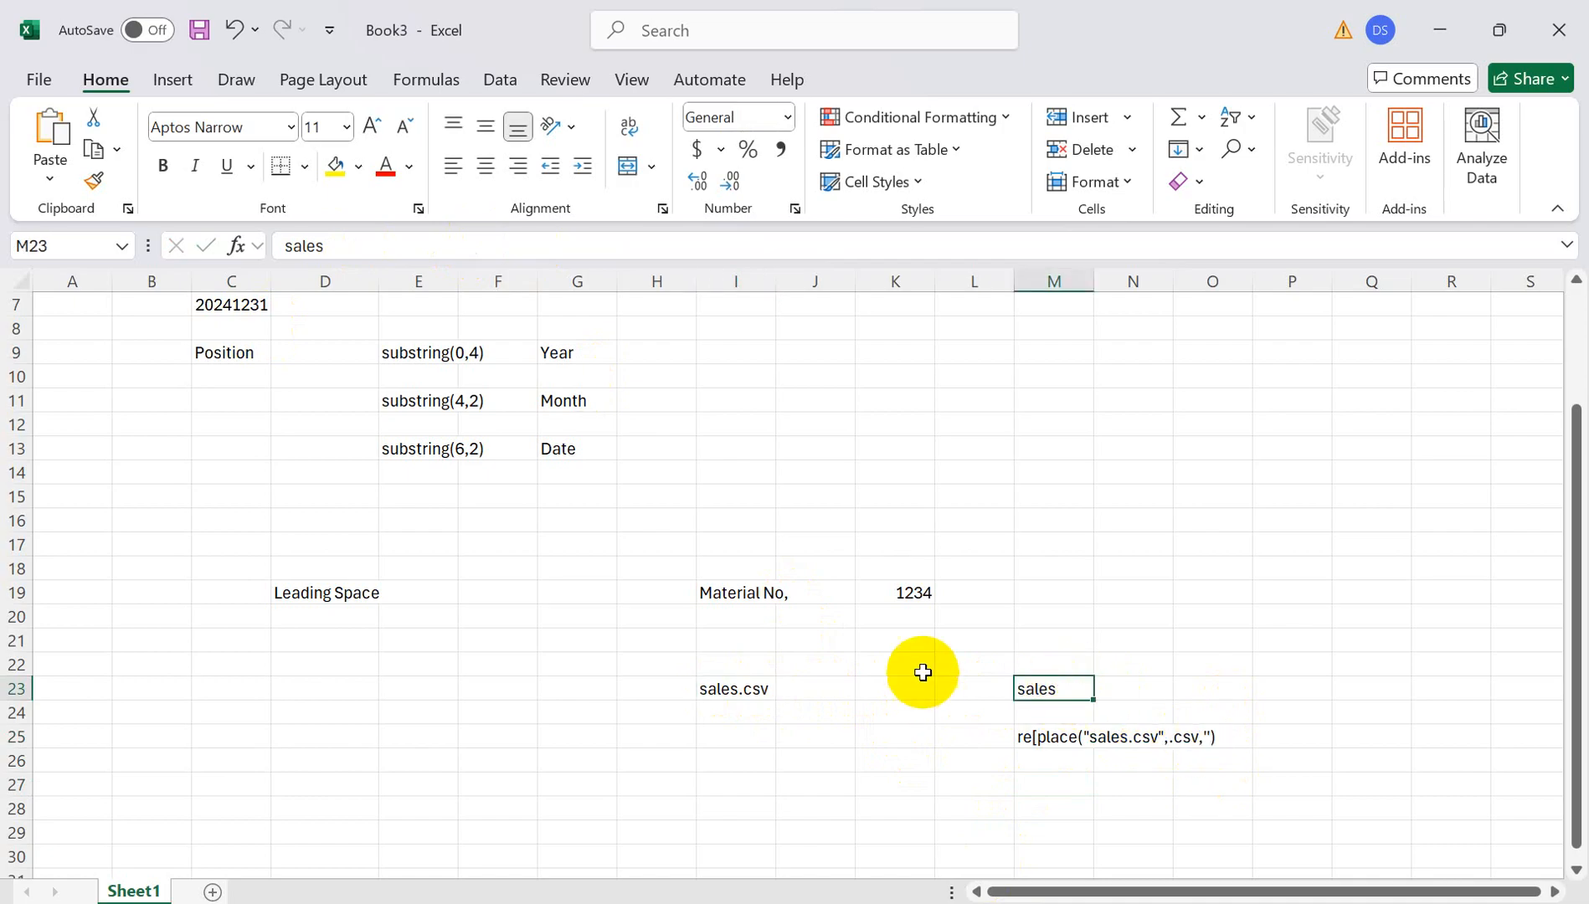
pyautogui.click(604, 694)
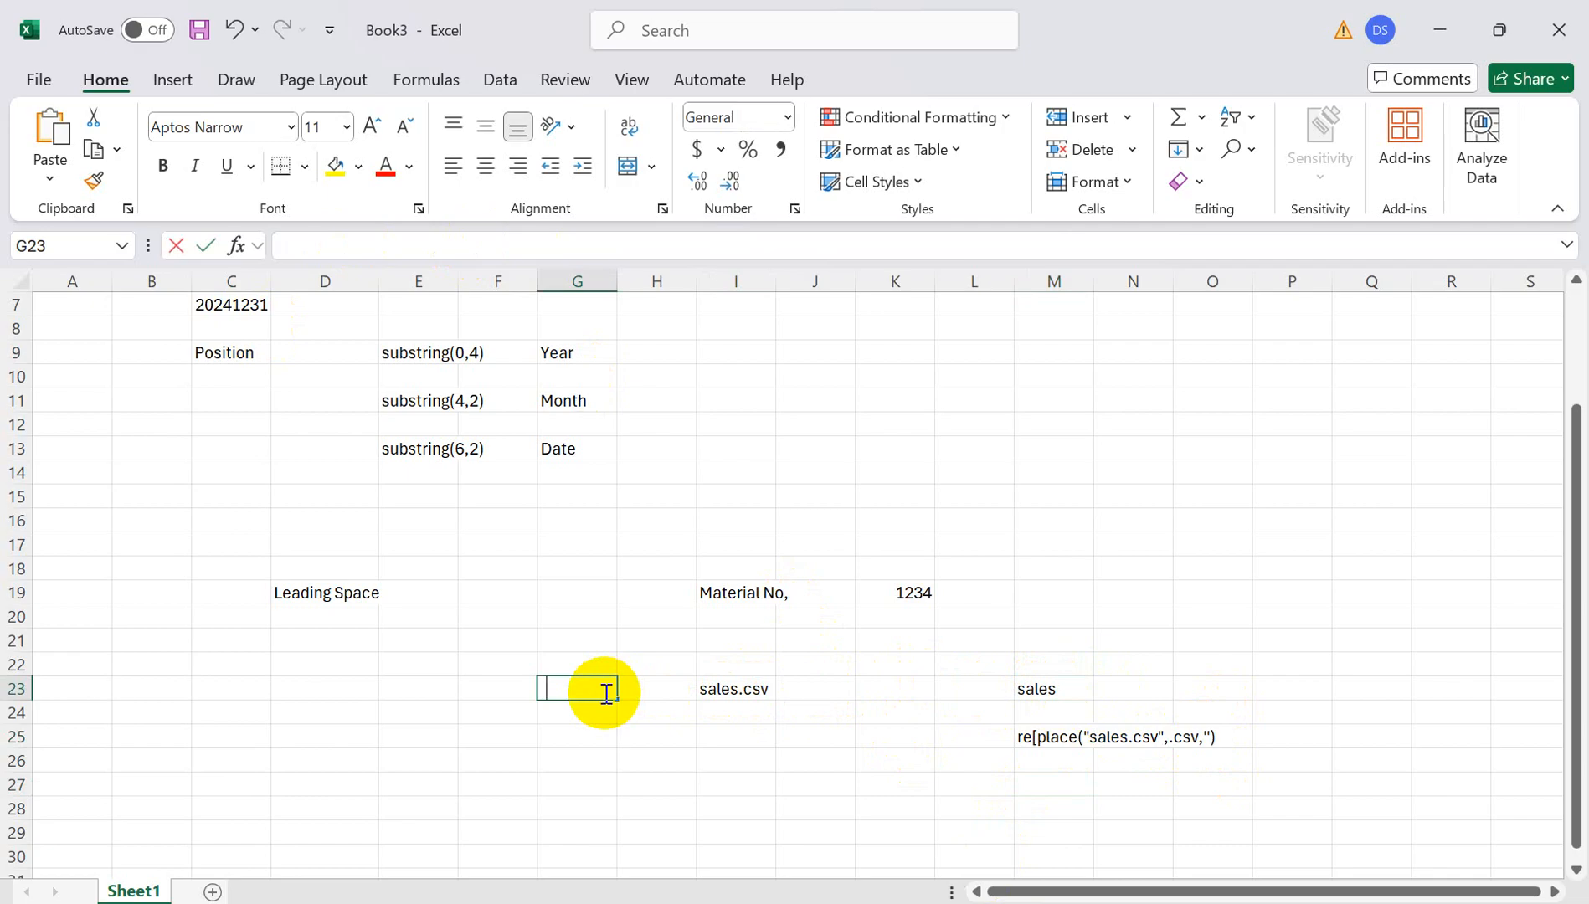
pyautogui.write('replace')
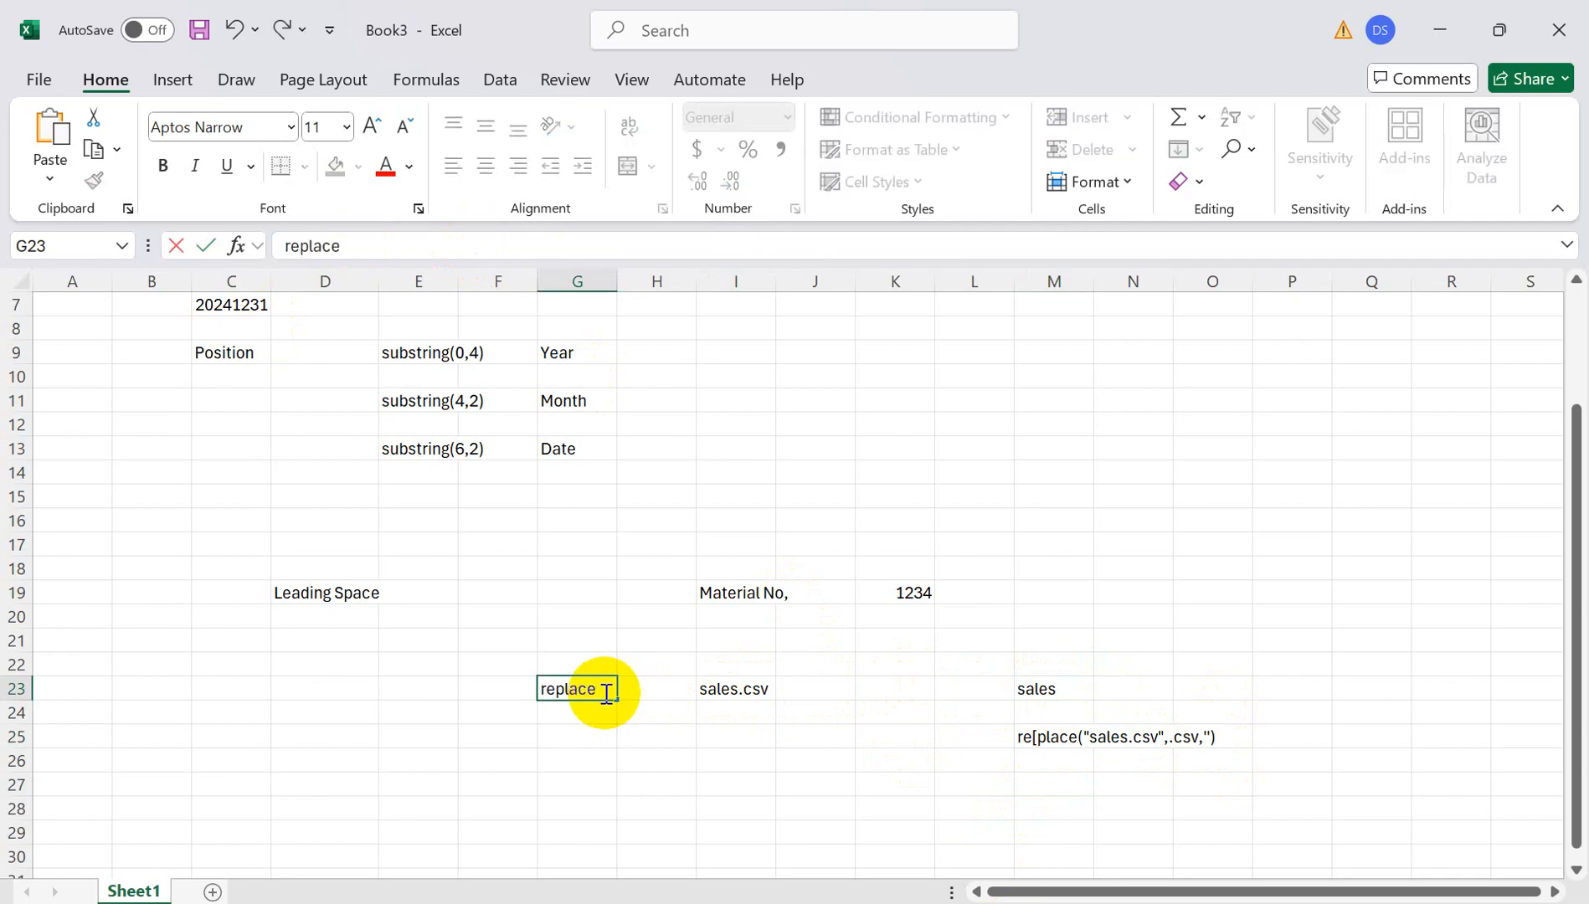
pyautogui.press('Return')
pyautogui.hotkey('alt', 'Tab')
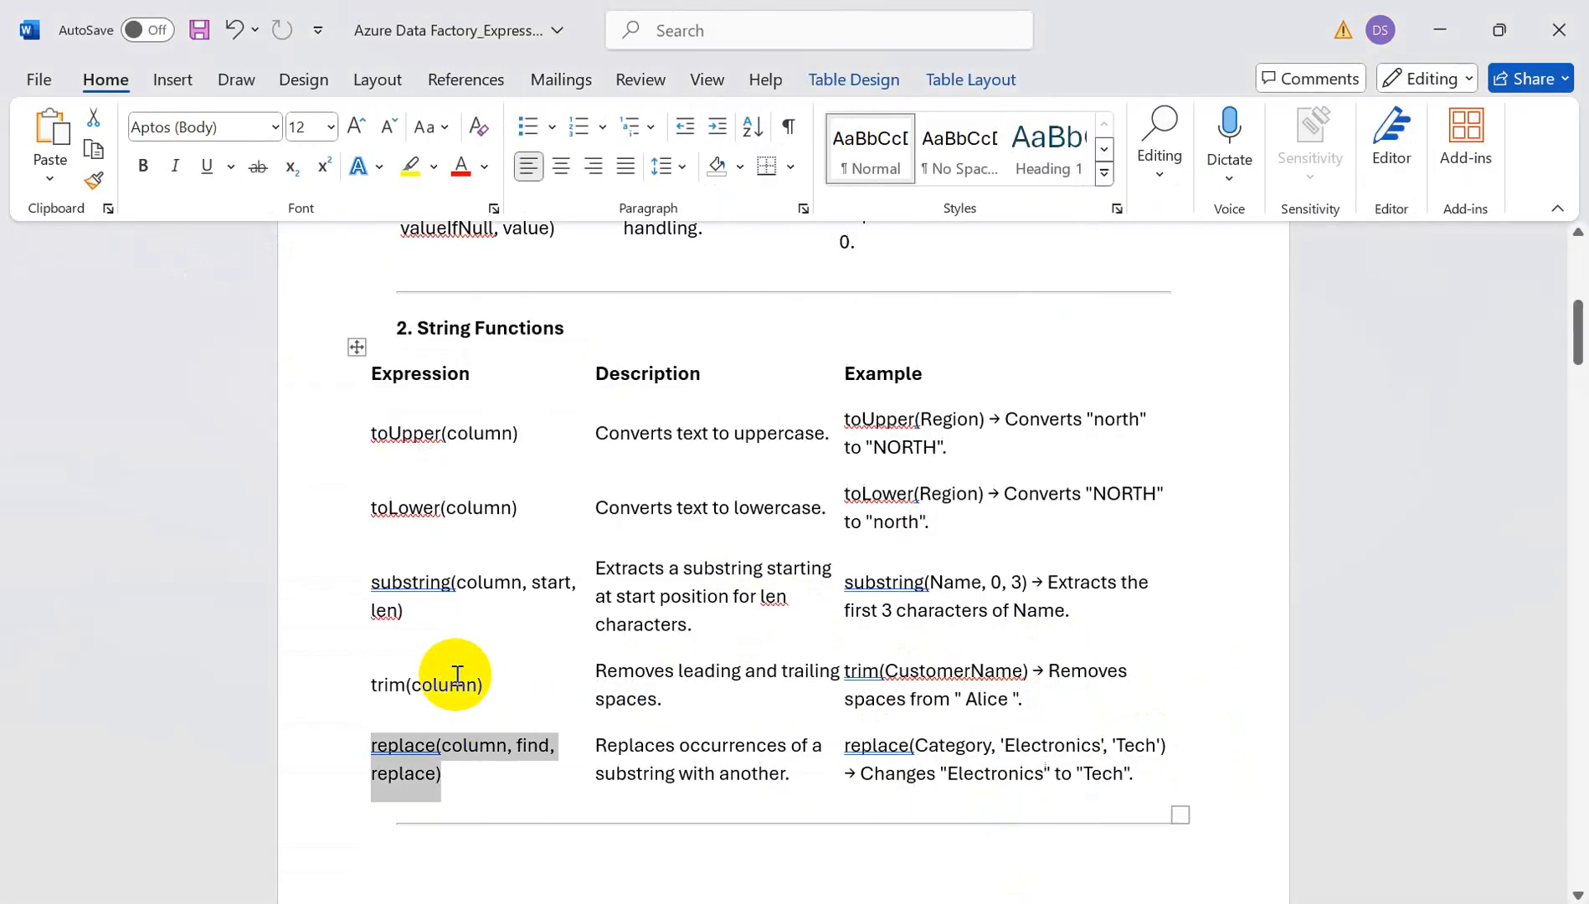
pyautogui.hotkey('alt', 'Tab')
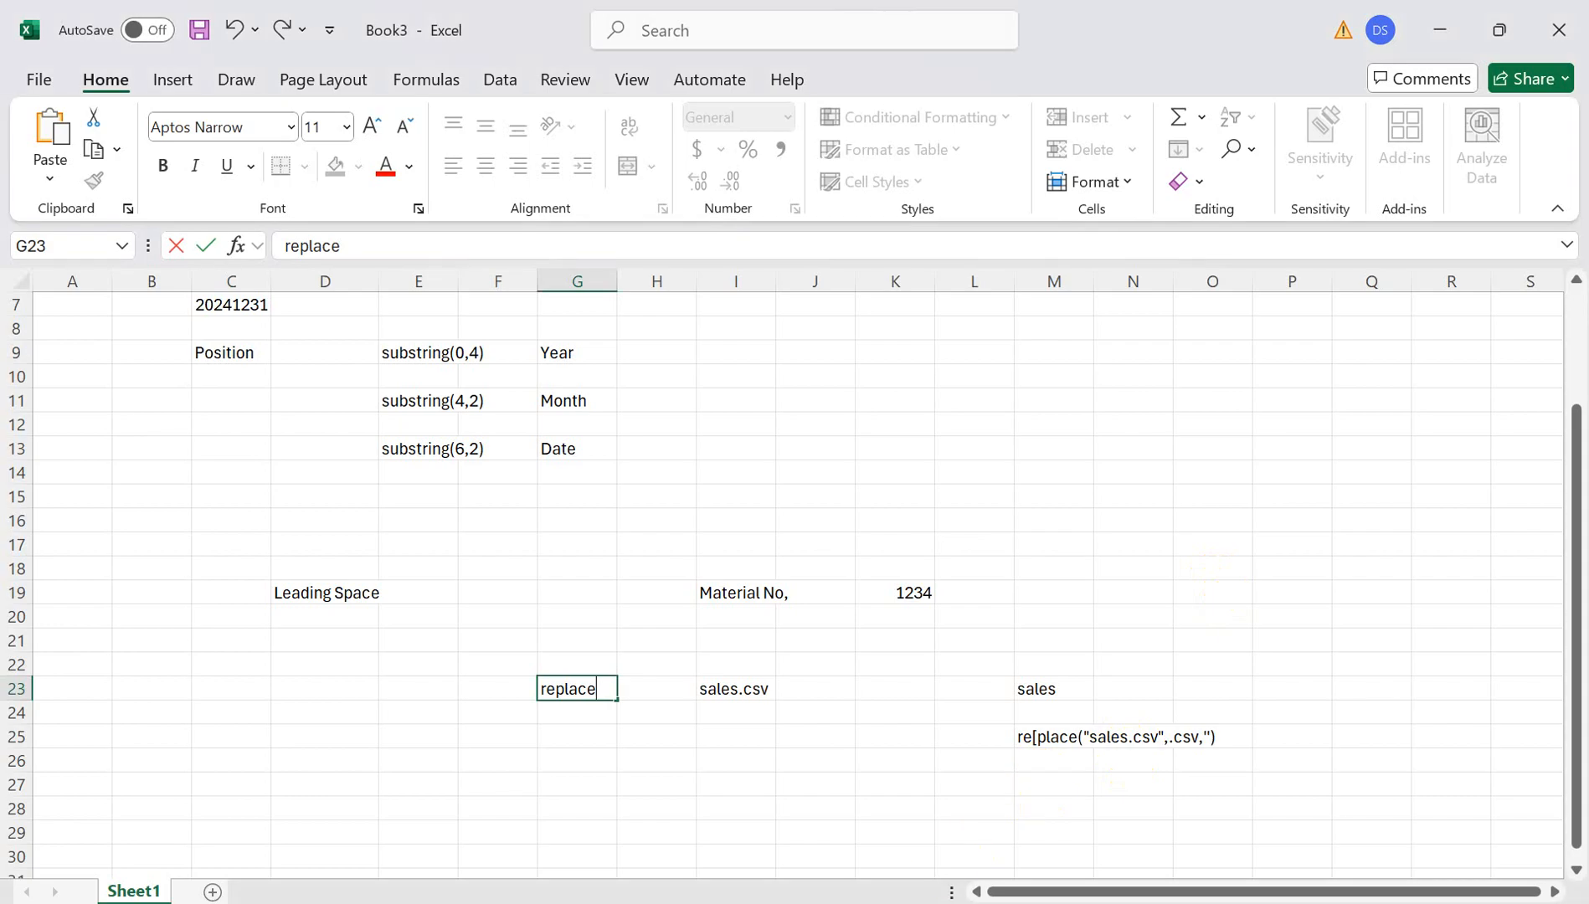
pyautogui.click(1181, 546)
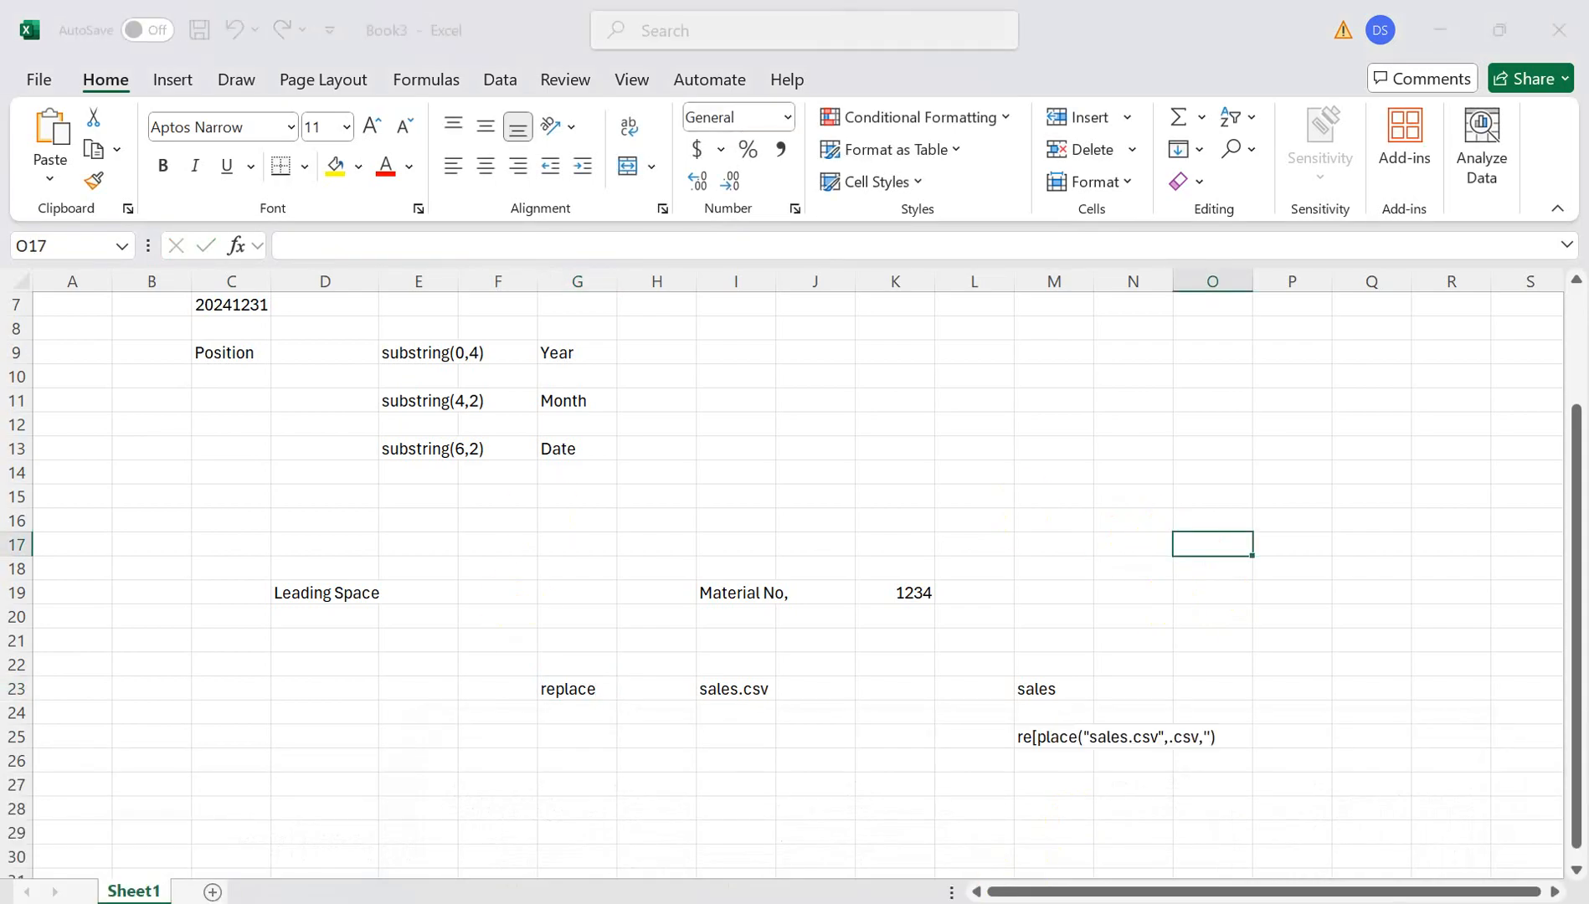
# Switch to Azure Data Factory in the browser, save and finish the Category(FirstFourChar) expression, and return to the SalesRawData.csv blob.
pyautogui.hotkey('alt', 'Tab')
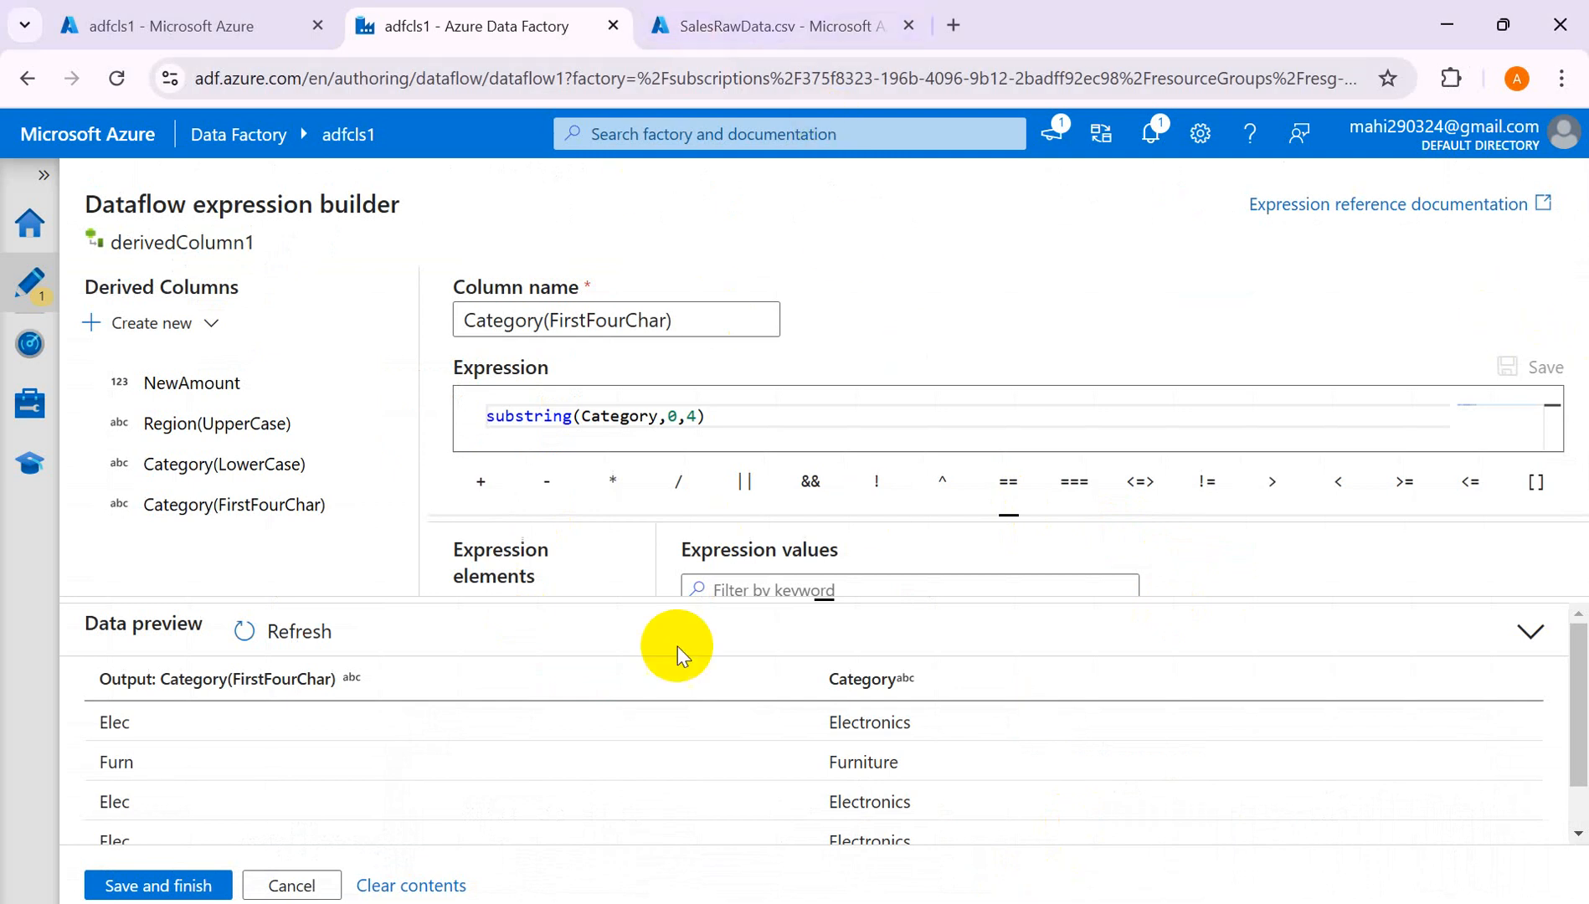
pyautogui.click(158, 886)
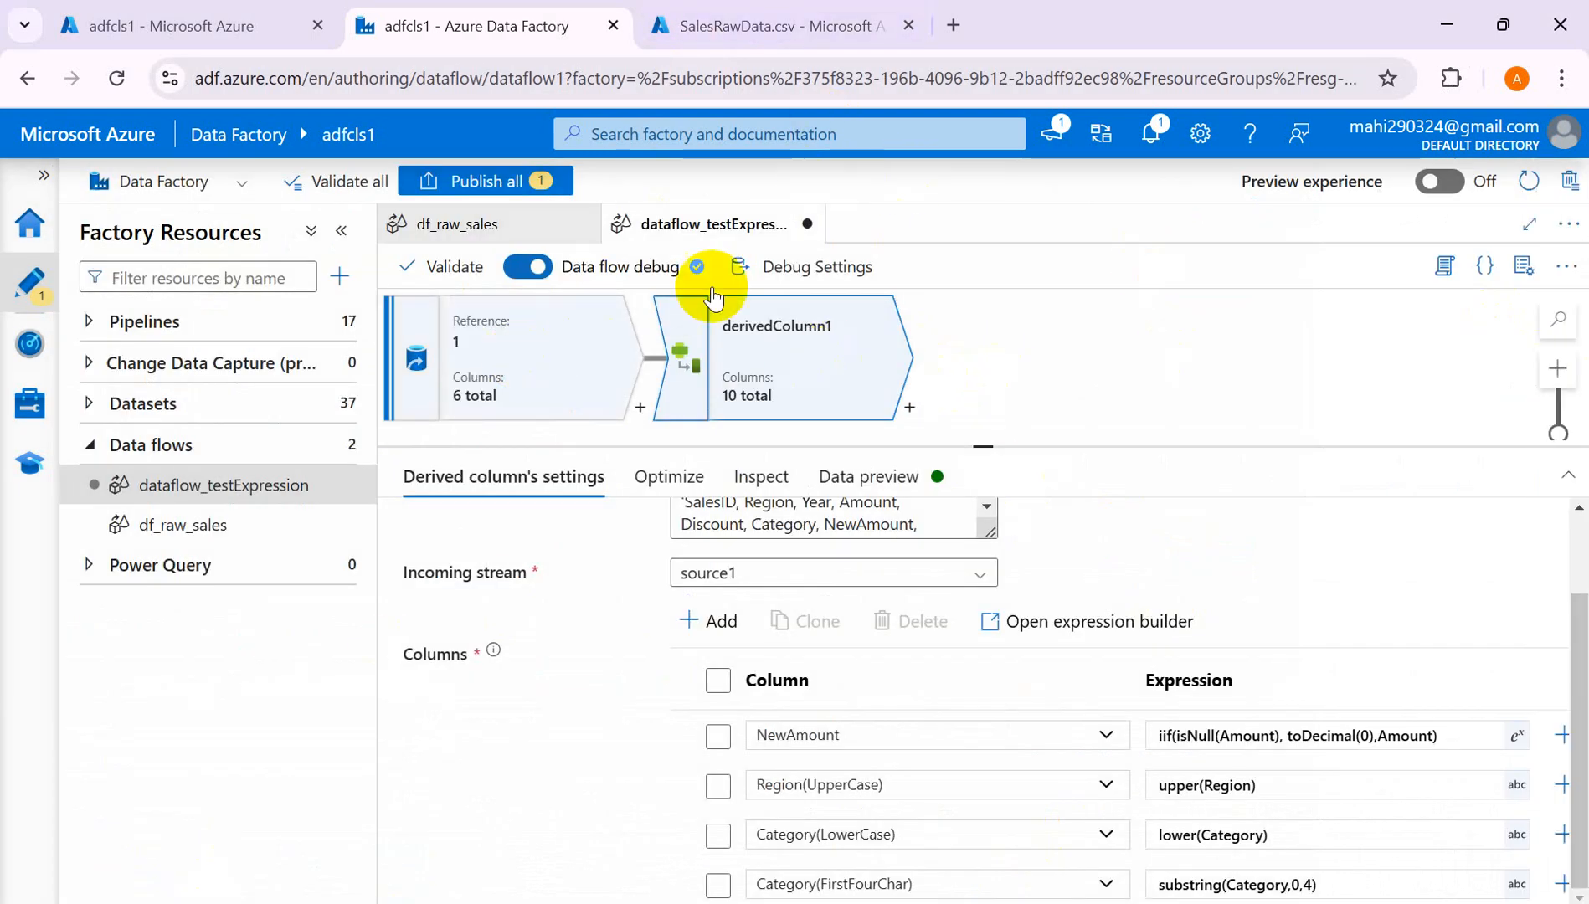
pyautogui.click(721, 25)
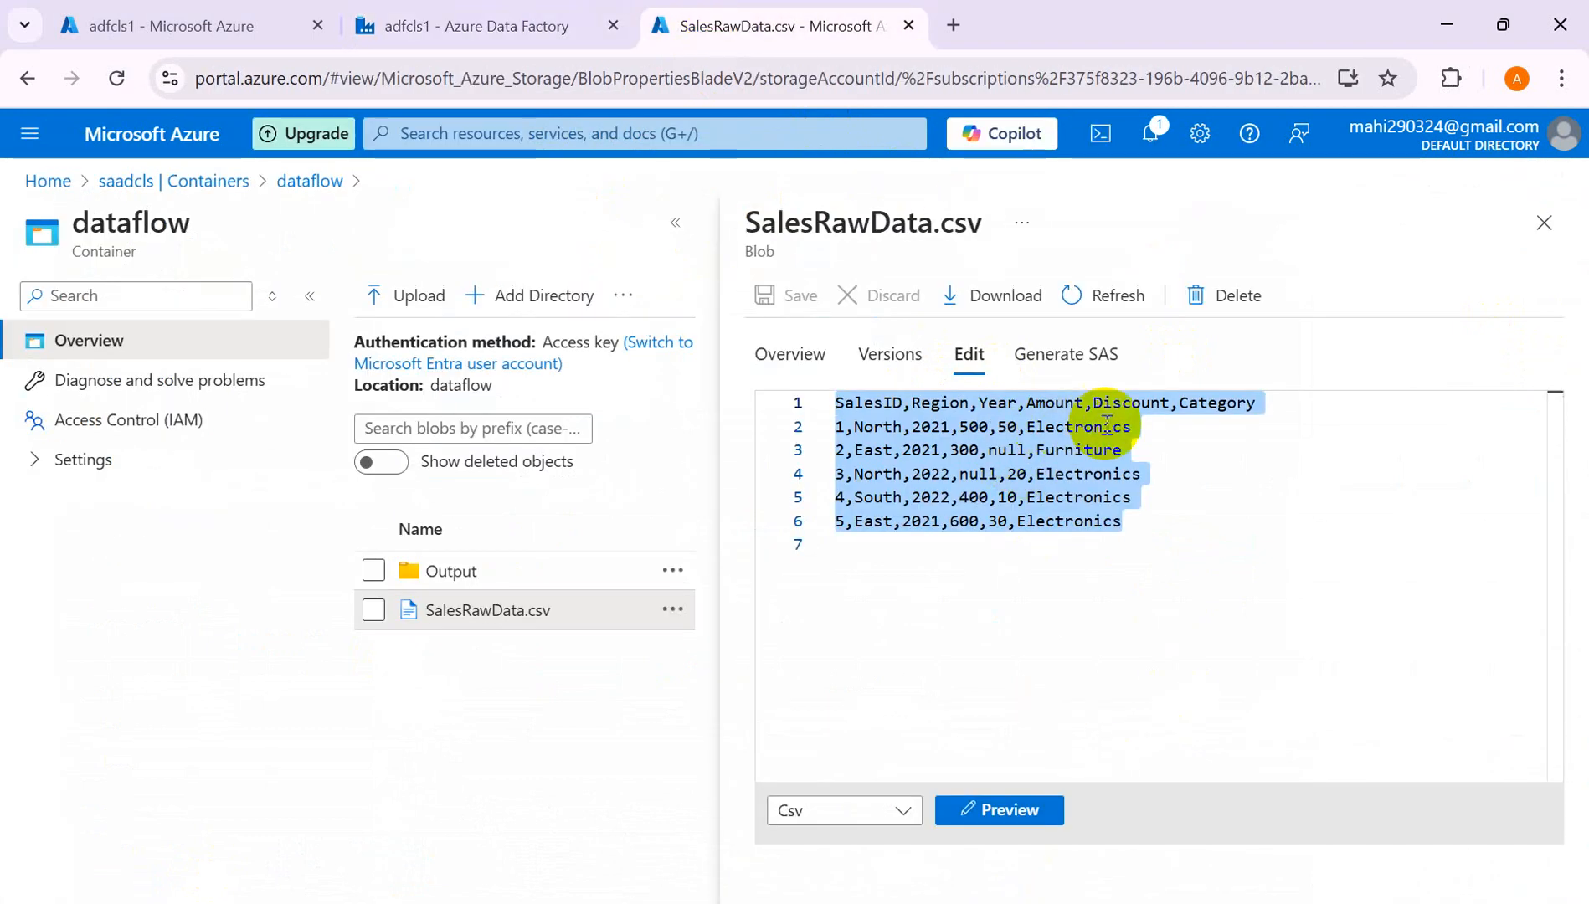
# Extend the Year values of rows 1 to 5 in SalesRawData.csv to 20210101, 20210303, 20220404, 20220505 and 20210723.
pyautogui.click(952, 429)
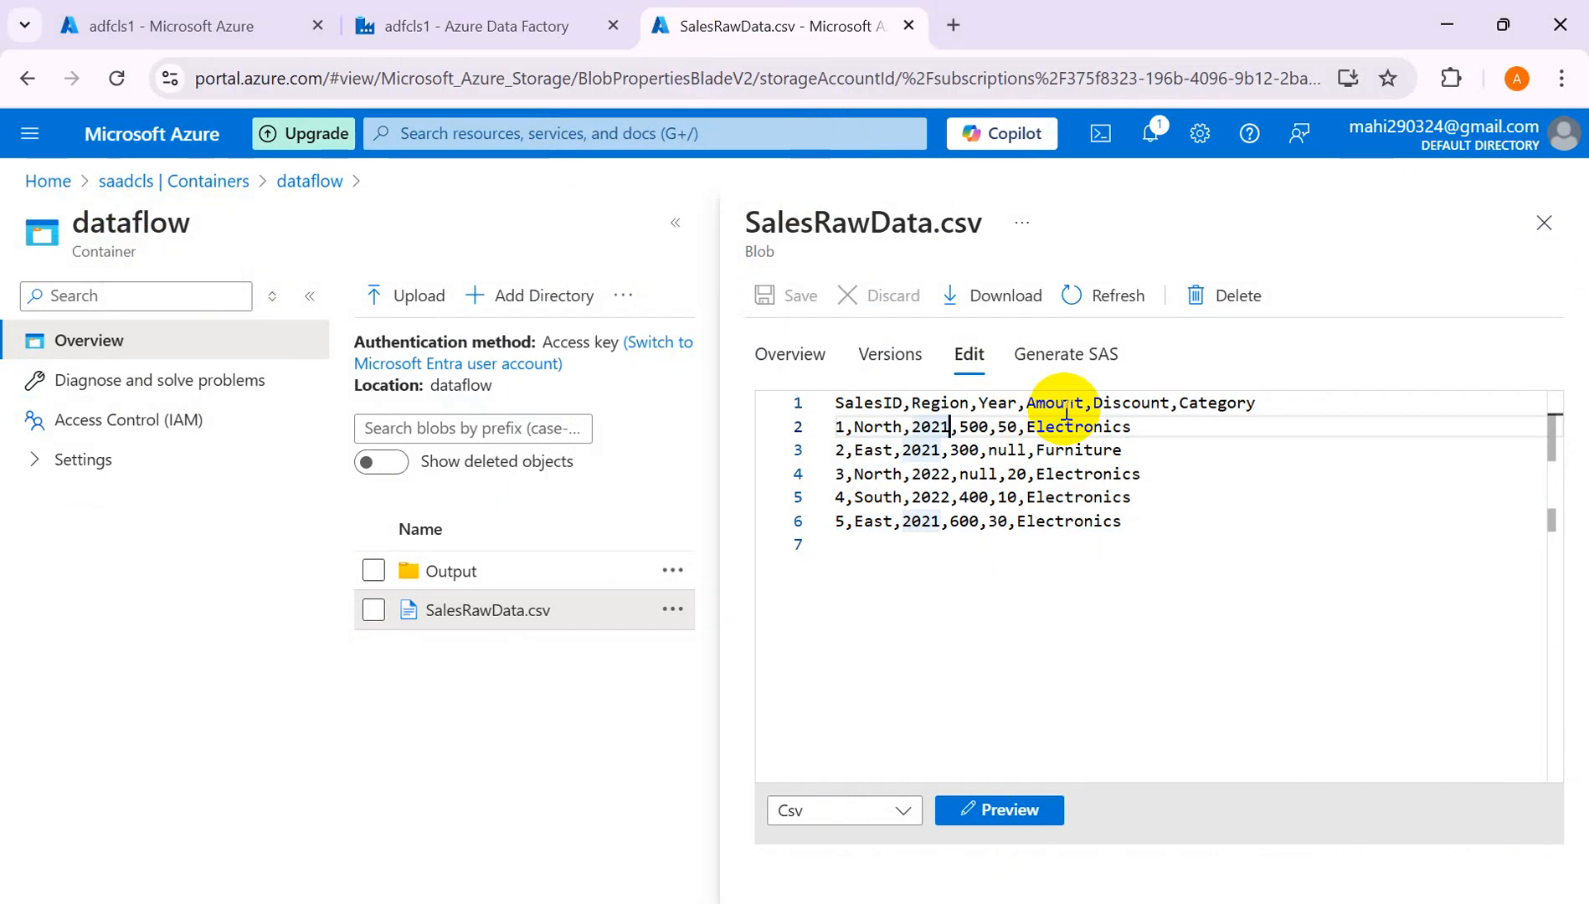
pyautogui.write('0101')
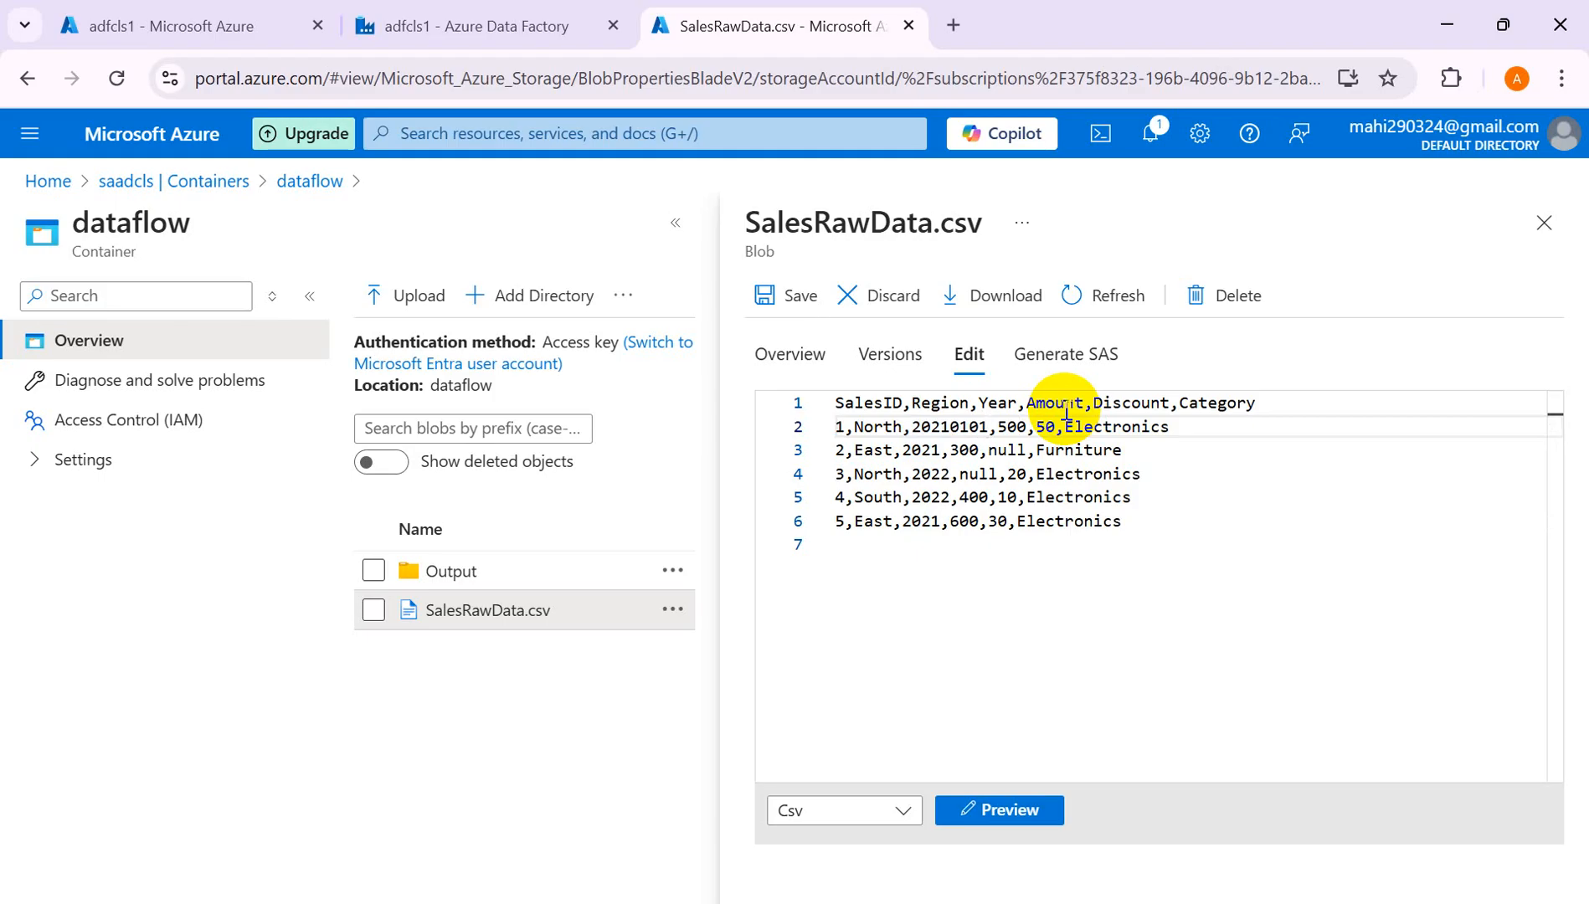
pyautogui.click(936, 451)
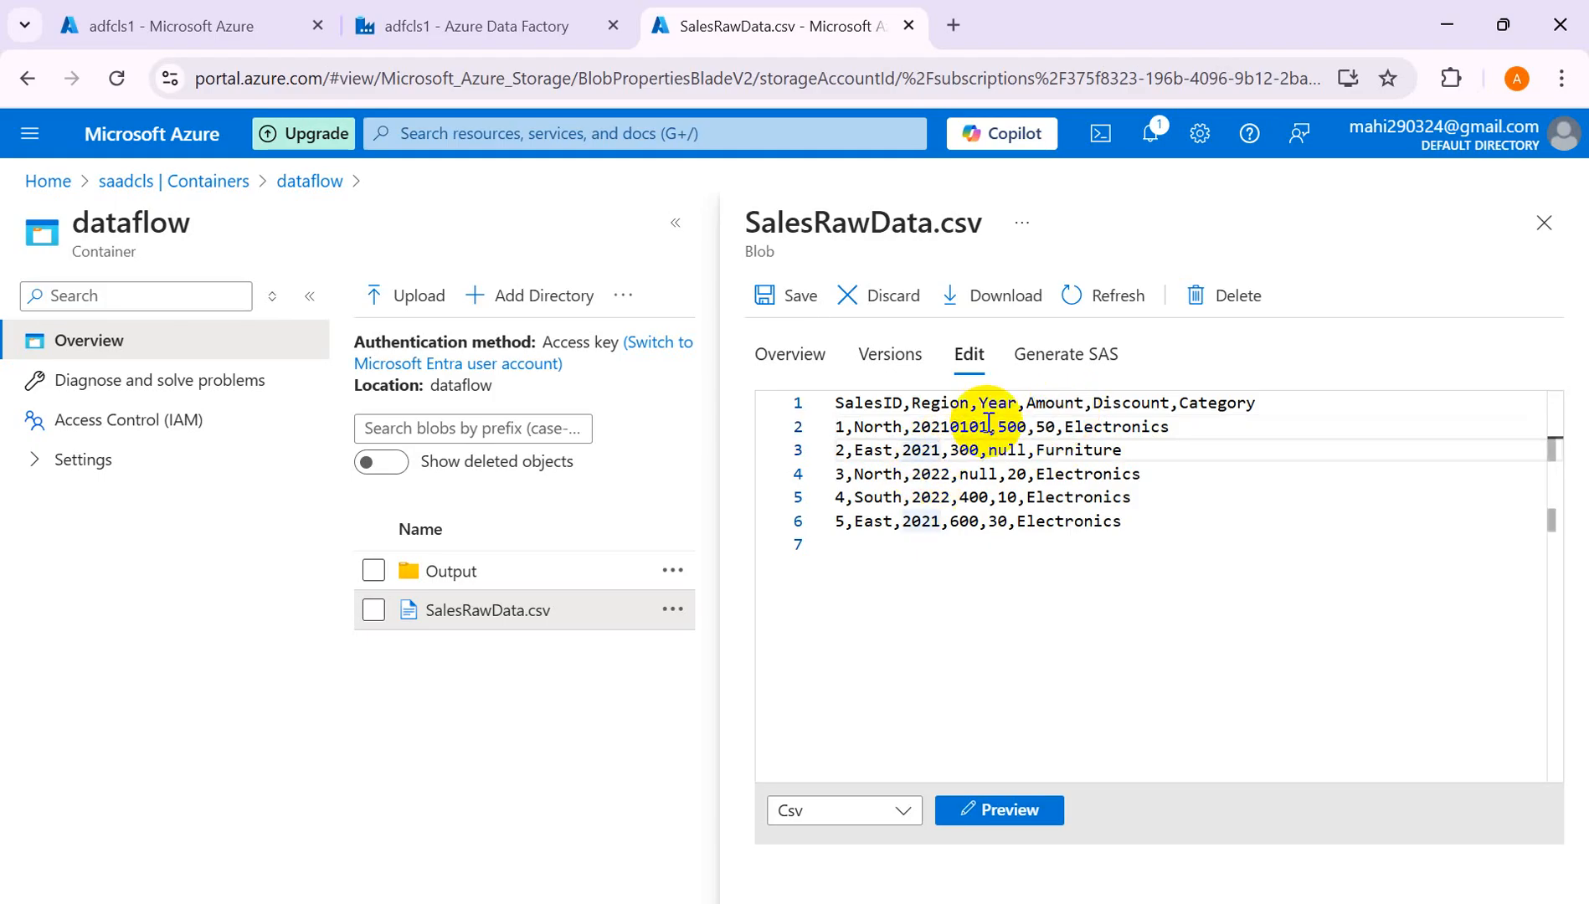
pyautogui.write('0303')
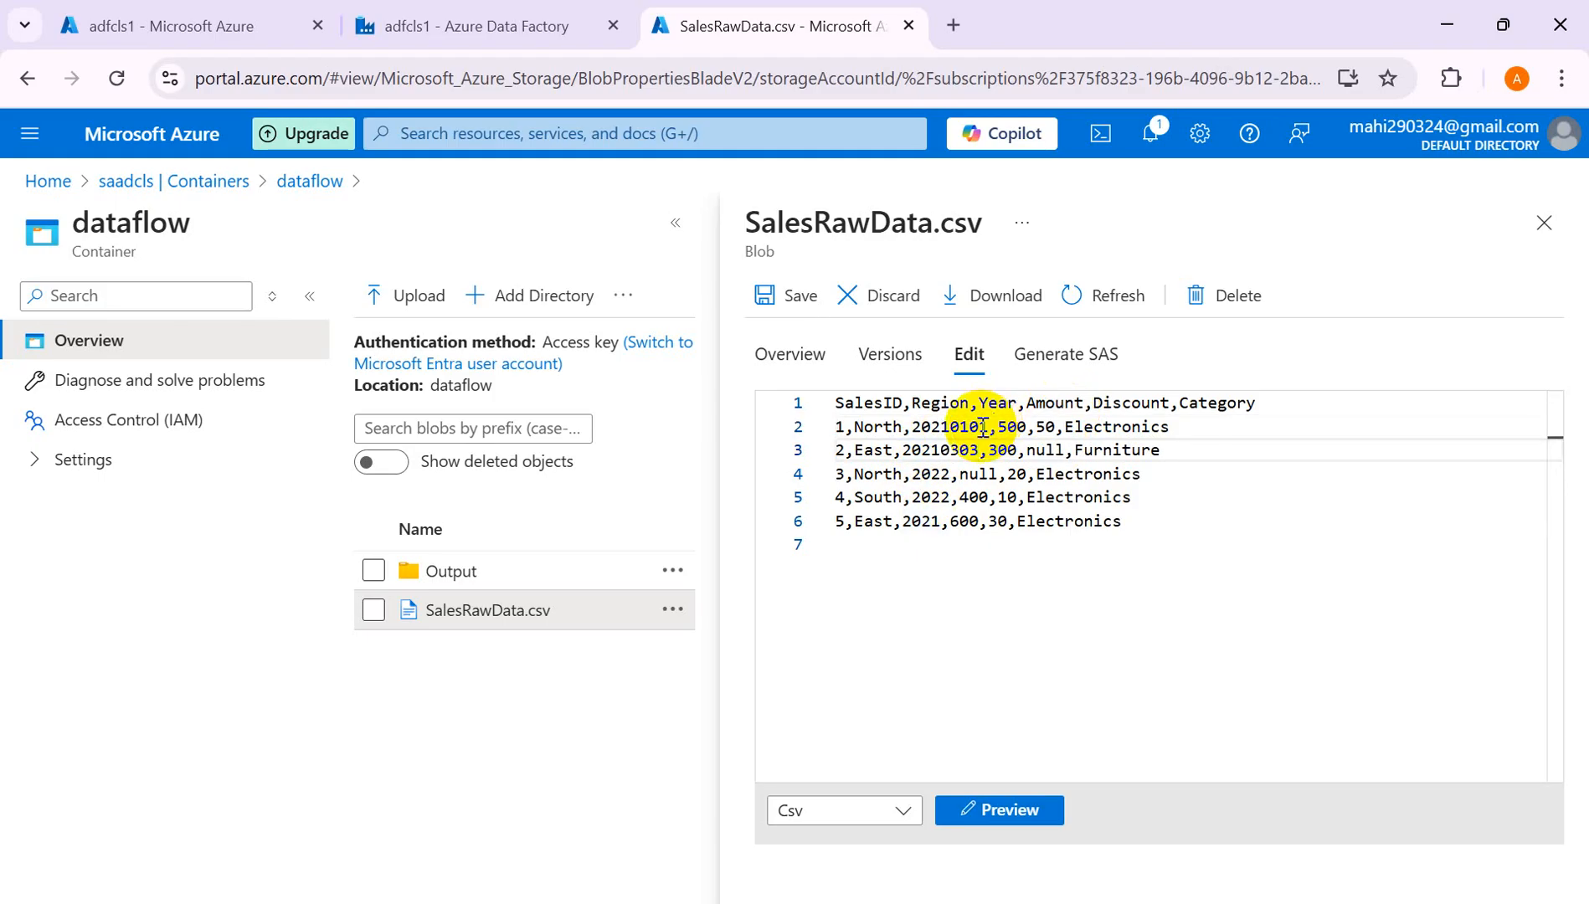
pyautogui.click(949, 474)
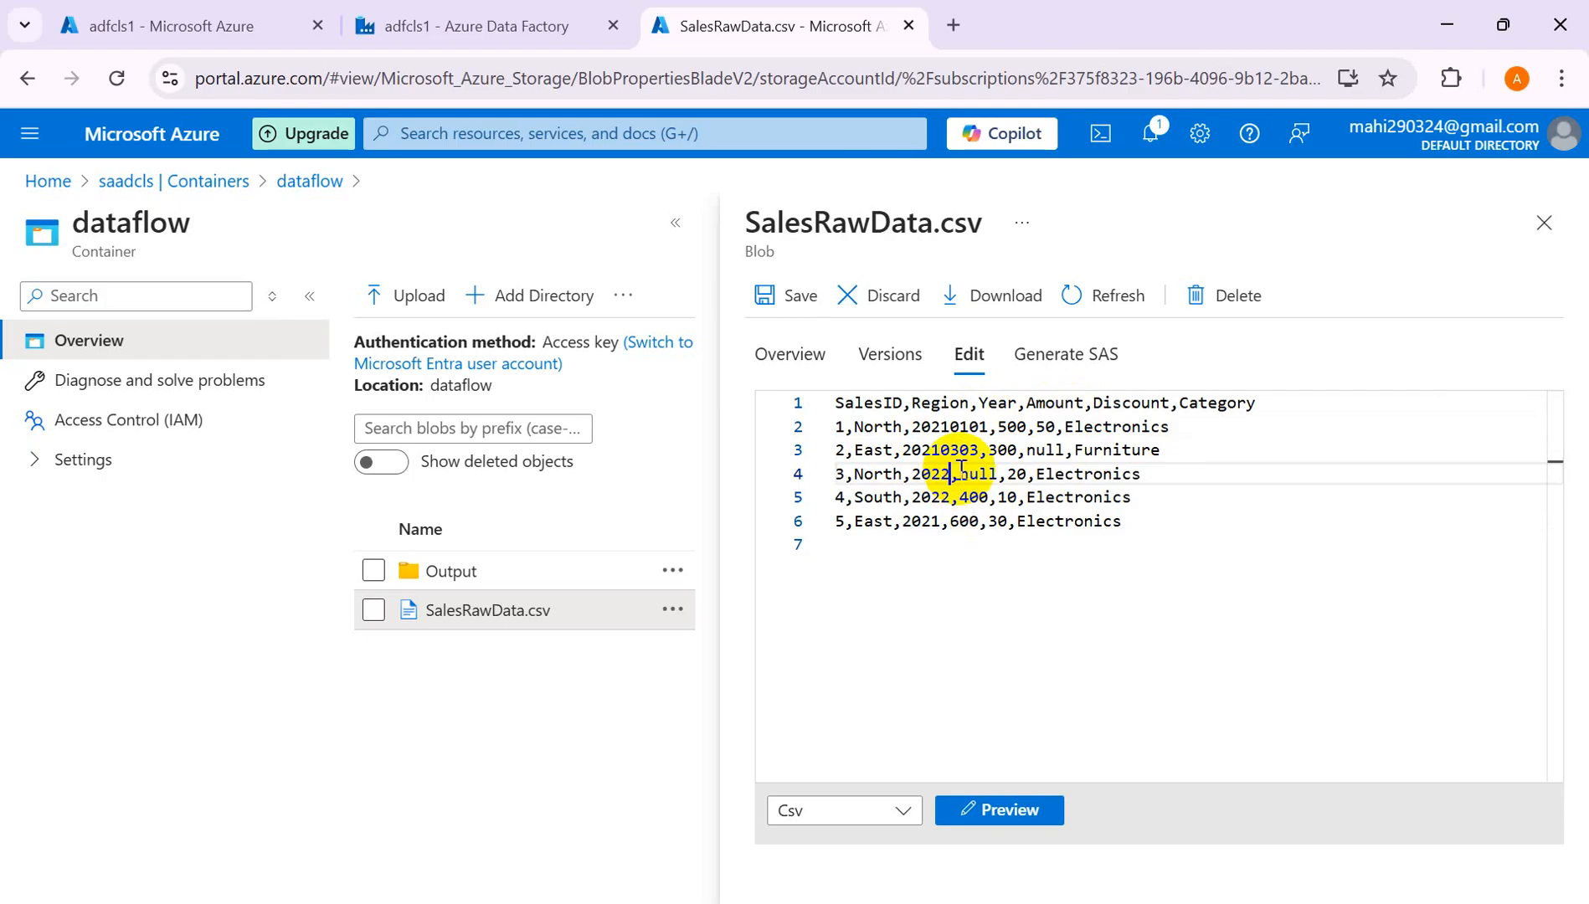
pyautogui.write('0404')
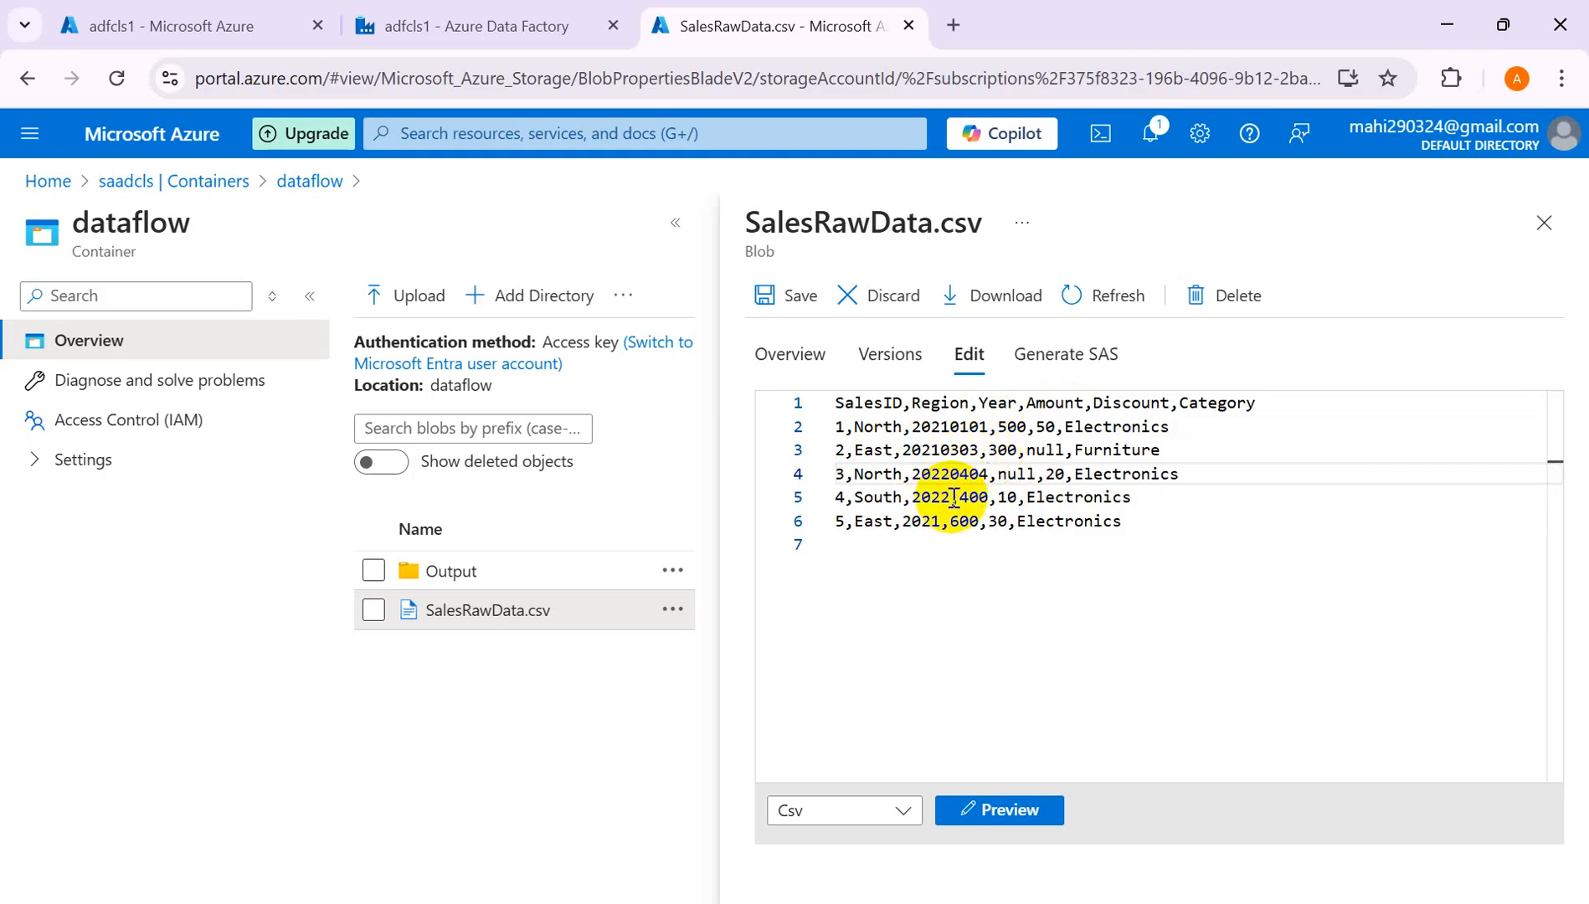
pyautogui.click(951, 499)
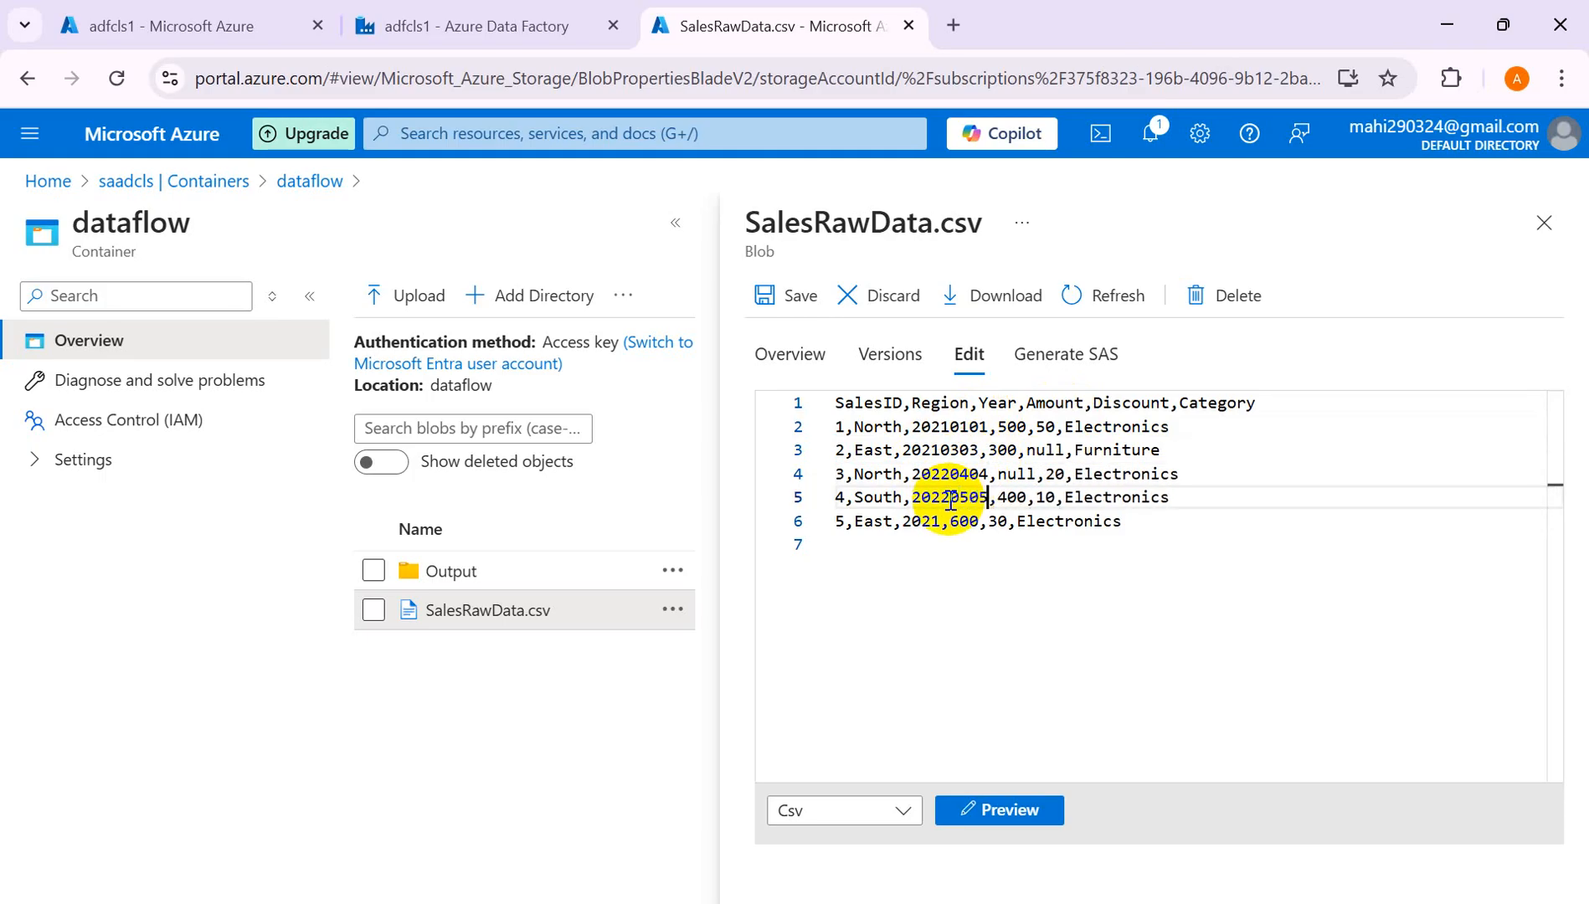
pyautogui.click(940, 523)
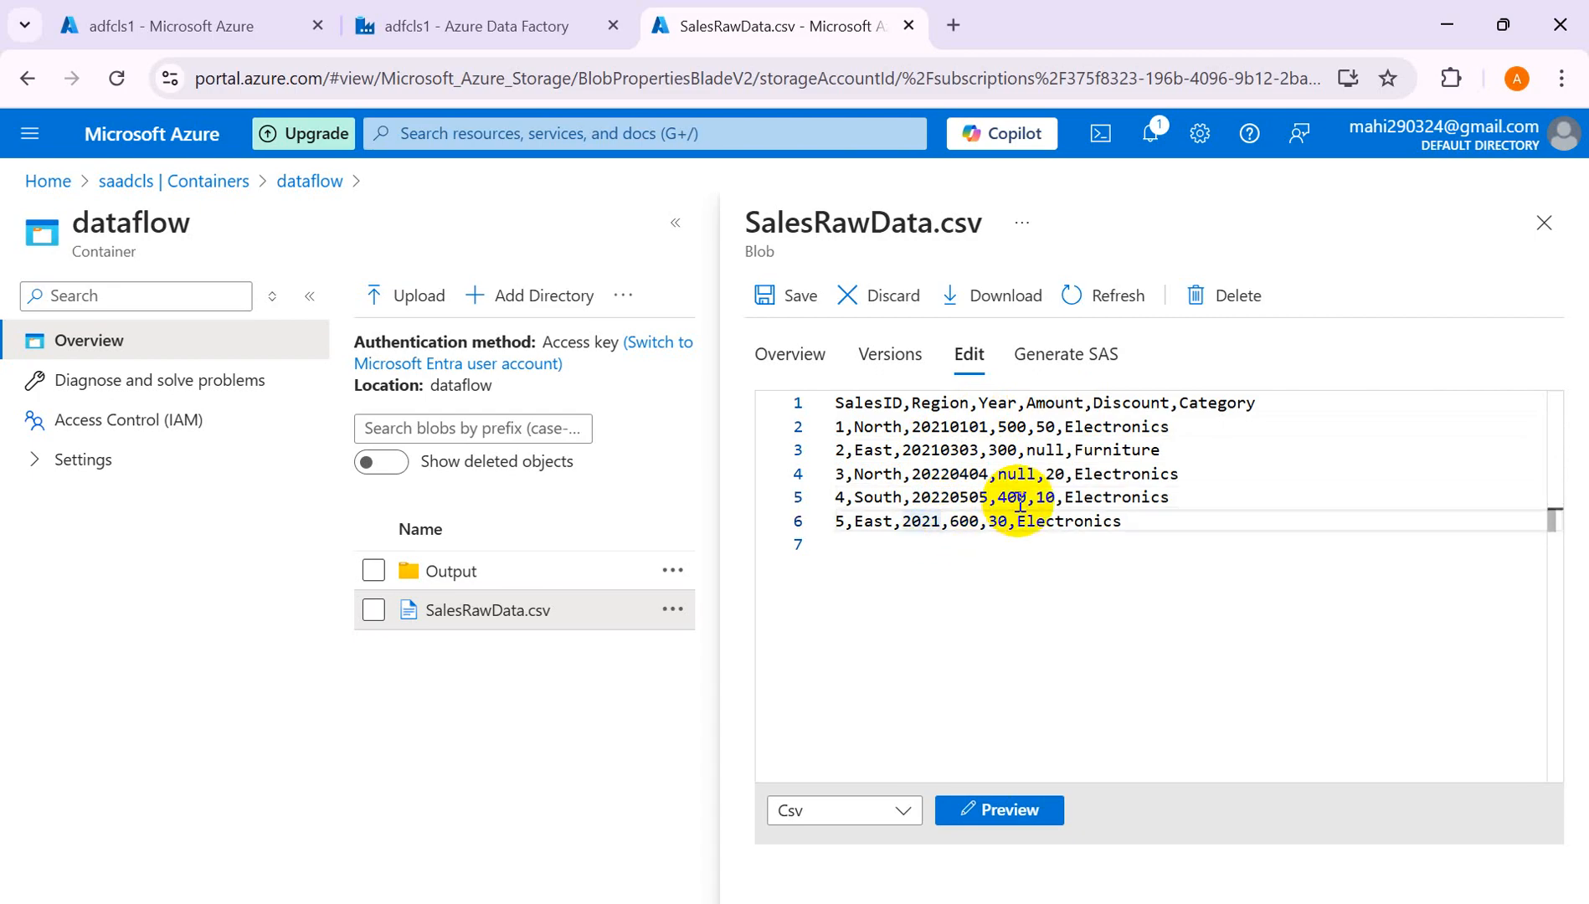
pyautogui.write('0723')
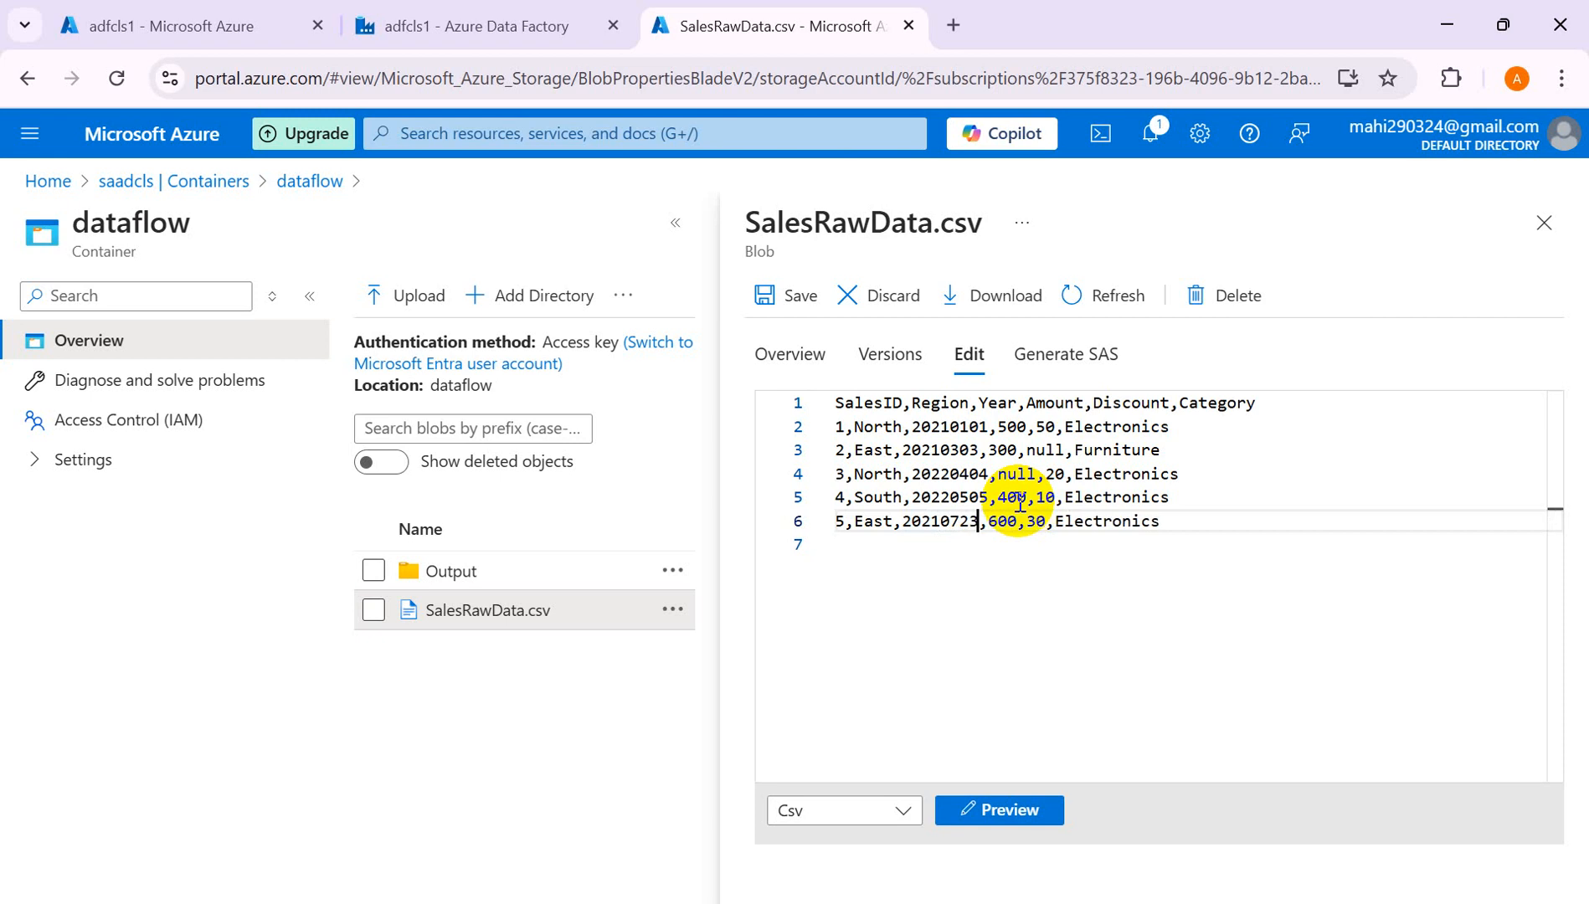
pyautogui.click(1128, 546)
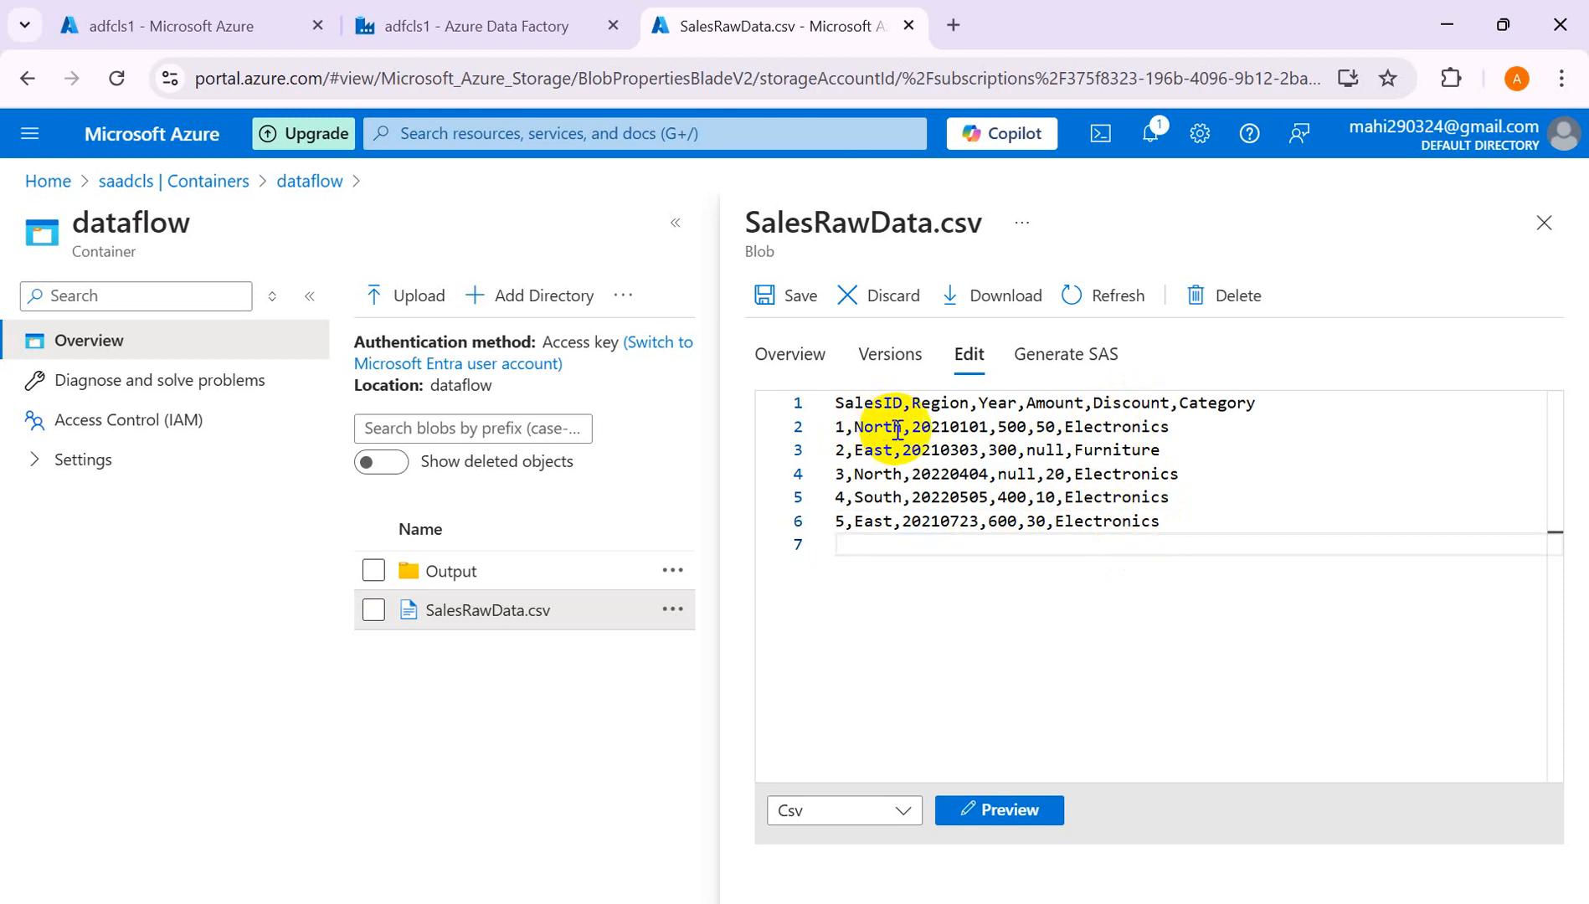
# Change the Region values of SalesID 1, 2 and 3 to North Centre, East Centre and North Centre.
pyautogui.click(925, 427)
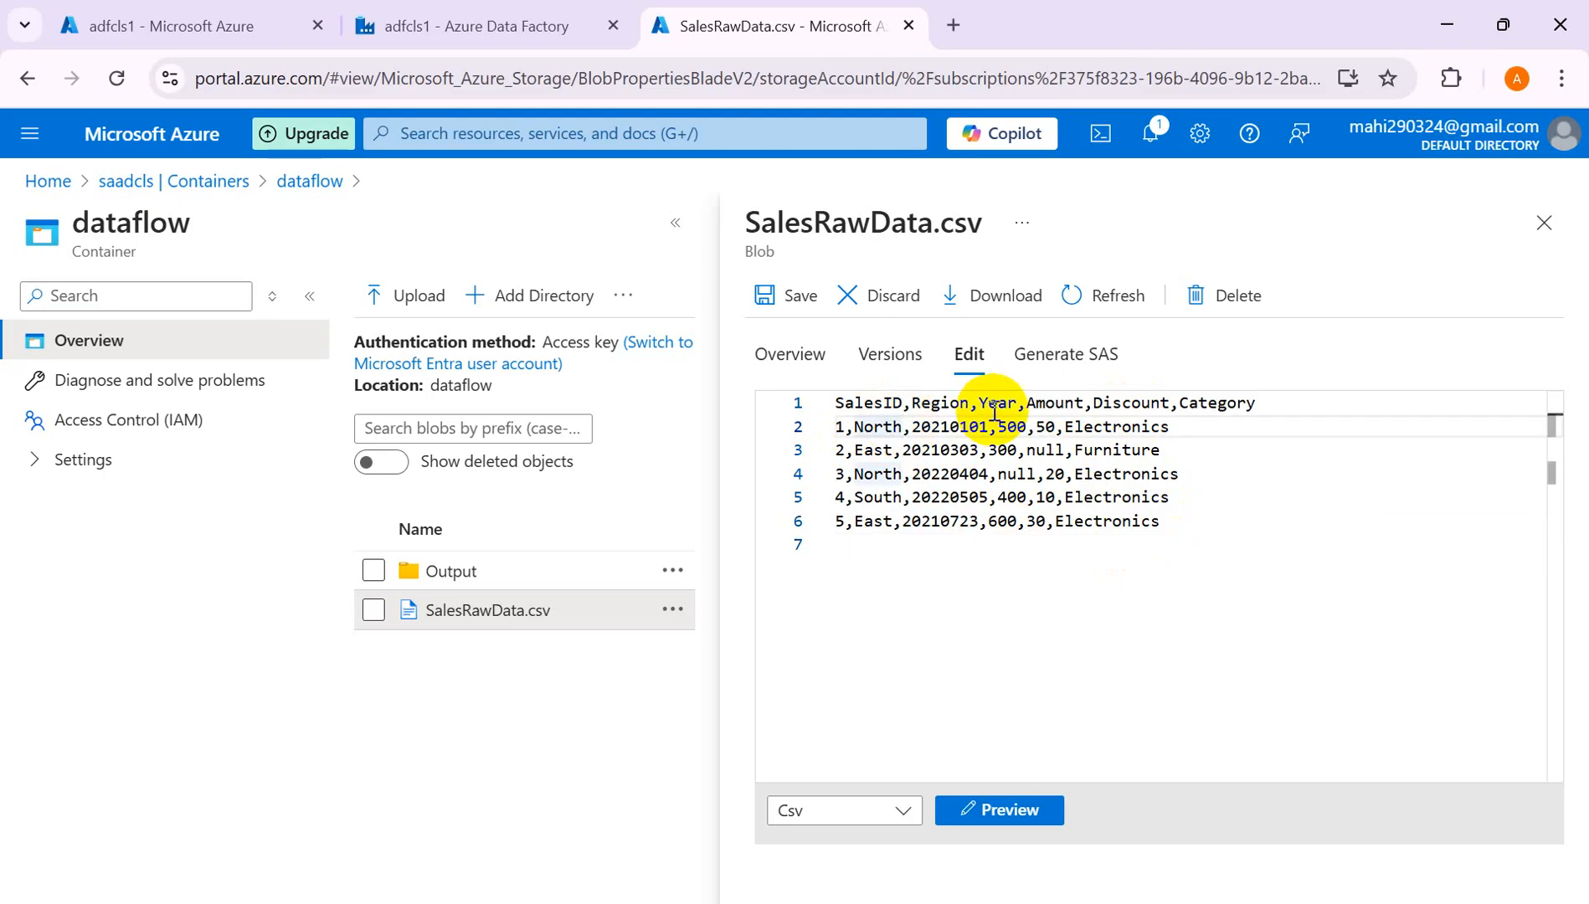
pyautogui.write('Re')
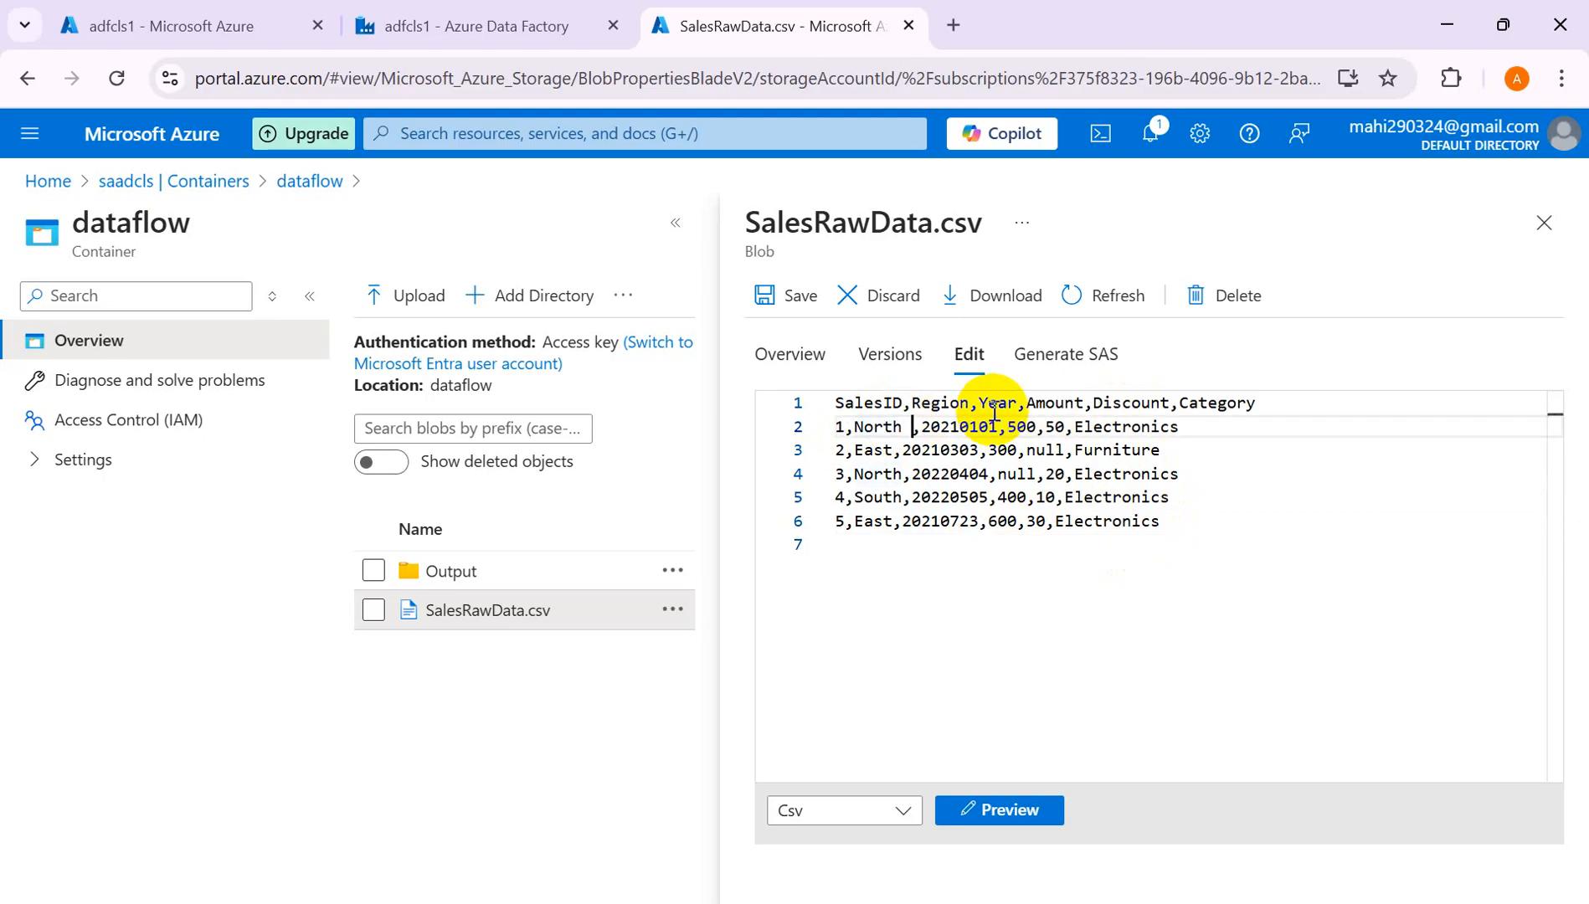
pyautogui.press('Escape')
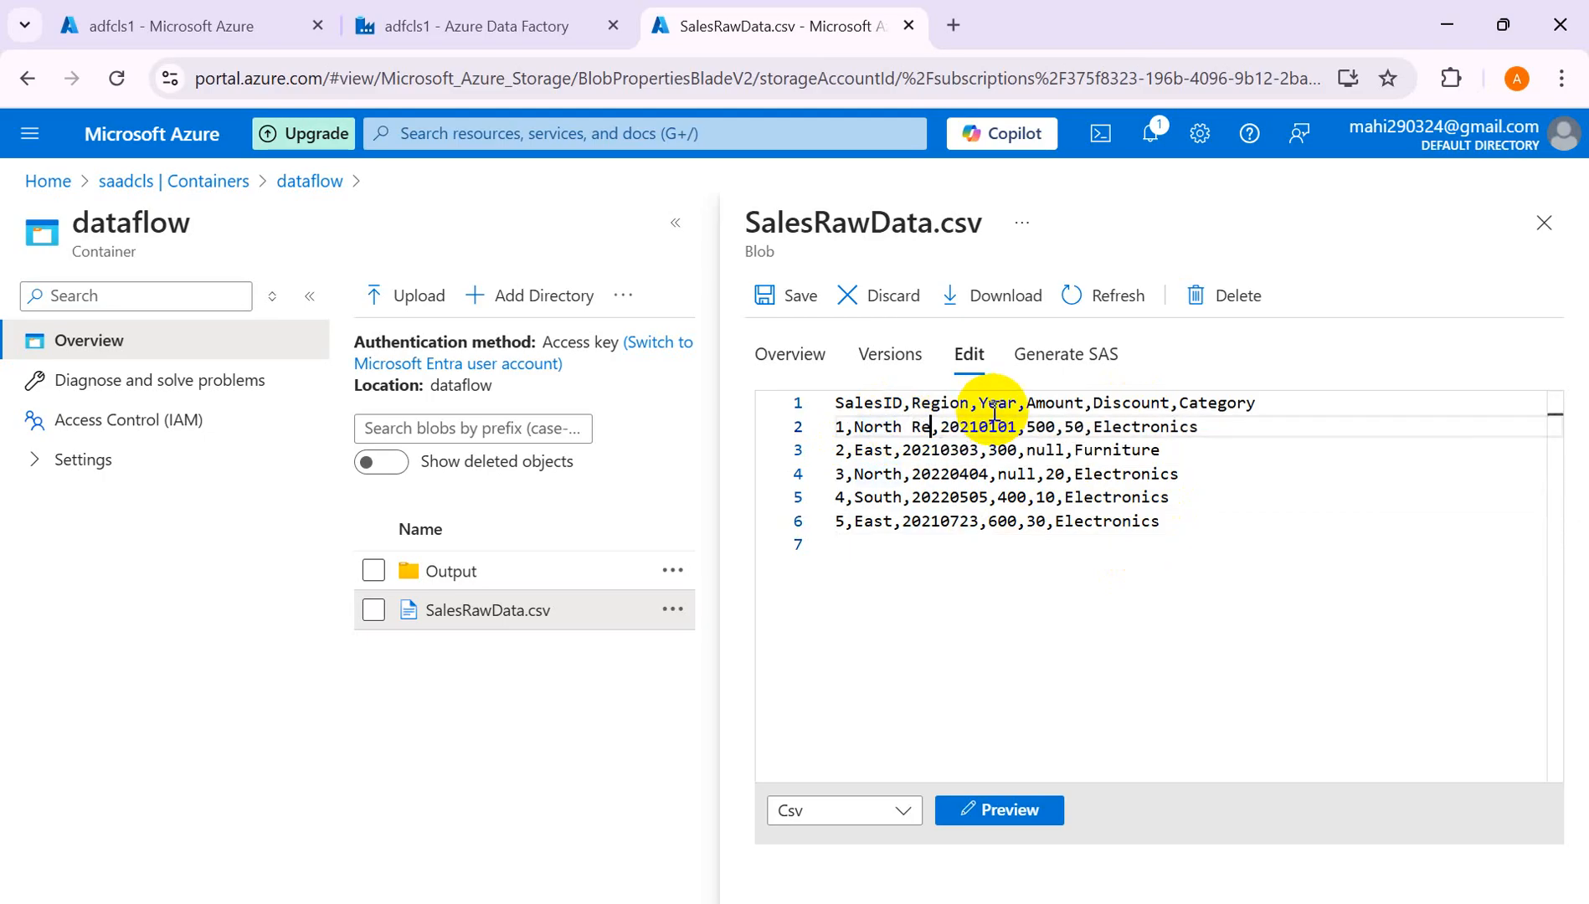
pyautogui.press('BackSpace')
pyautogui.press('BackSpace')
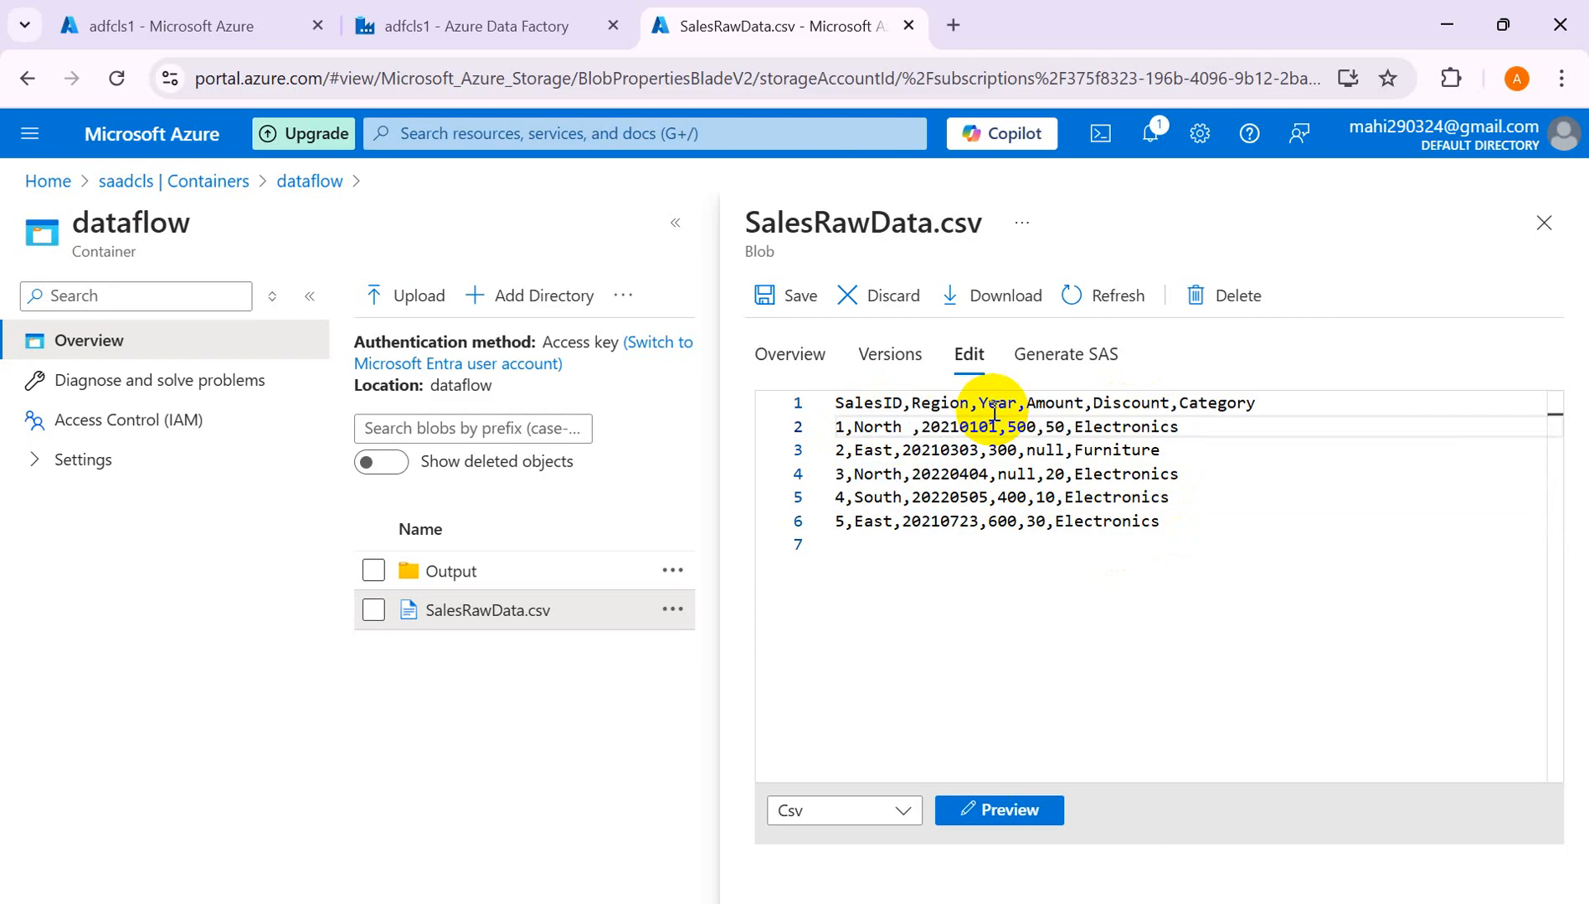
pyautogui.write('Centre')
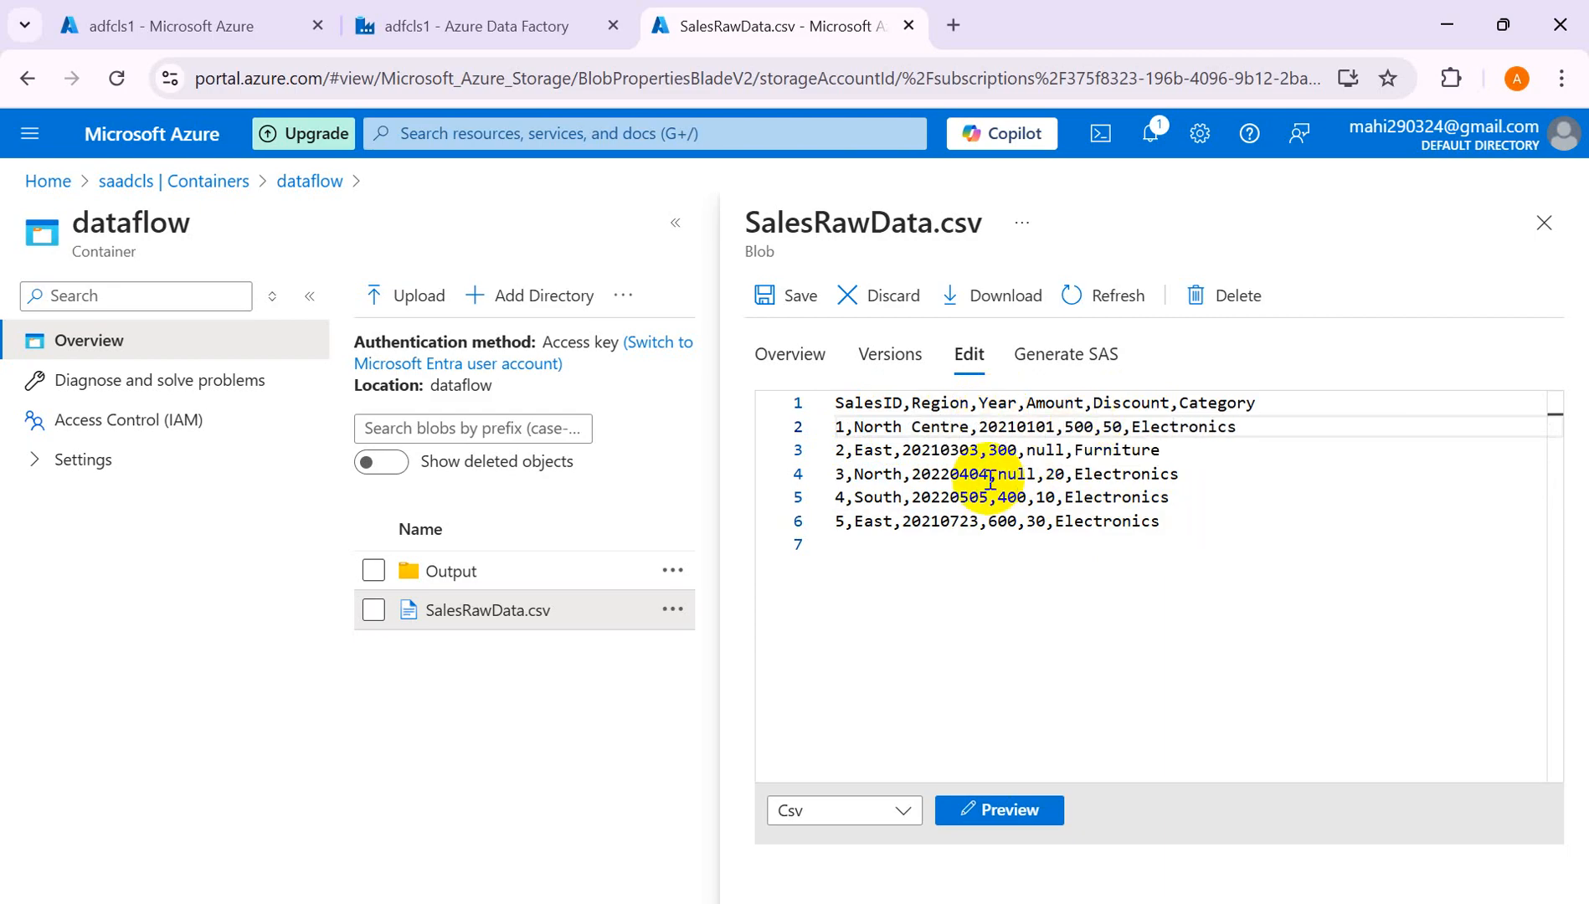
pyautogui.click(895, 450)
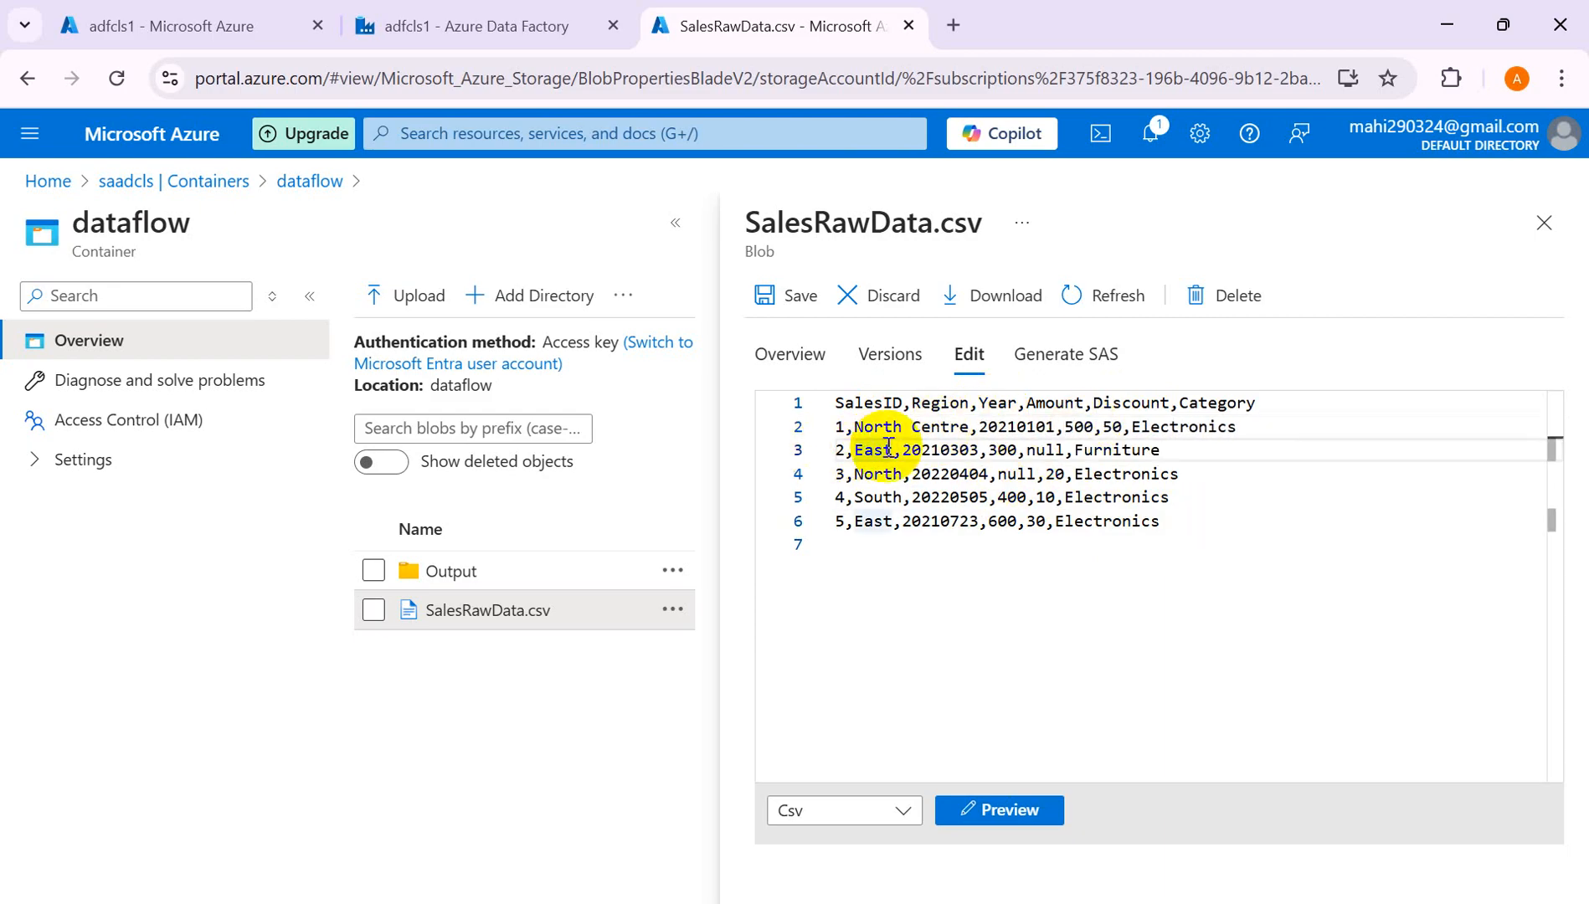
pyautogui.write('Cent')
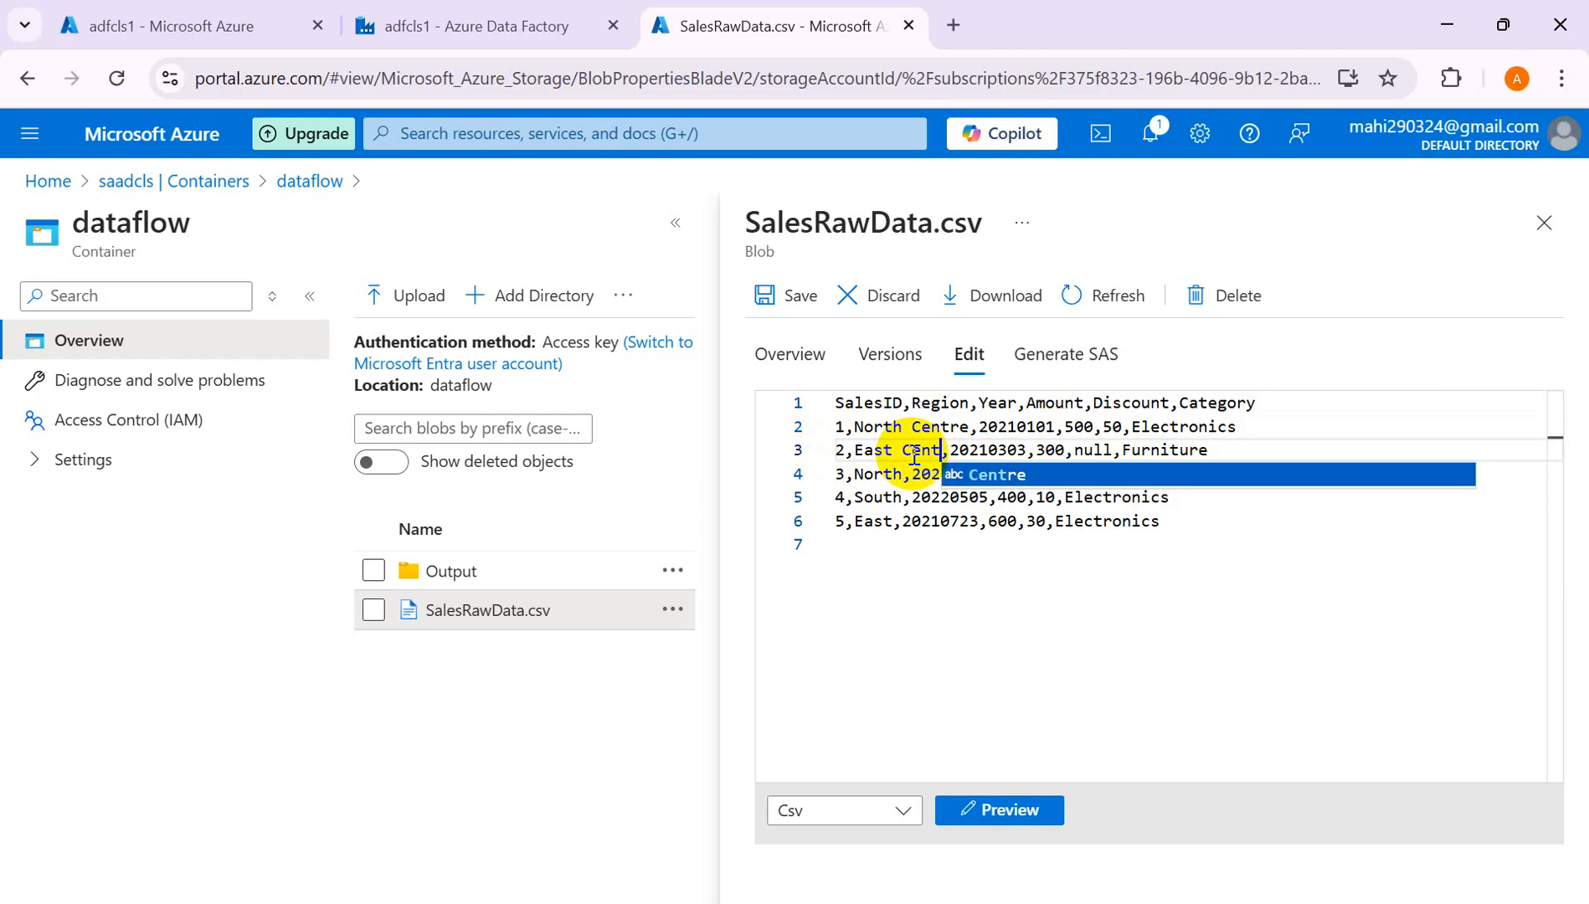
pyautogui.write('re')
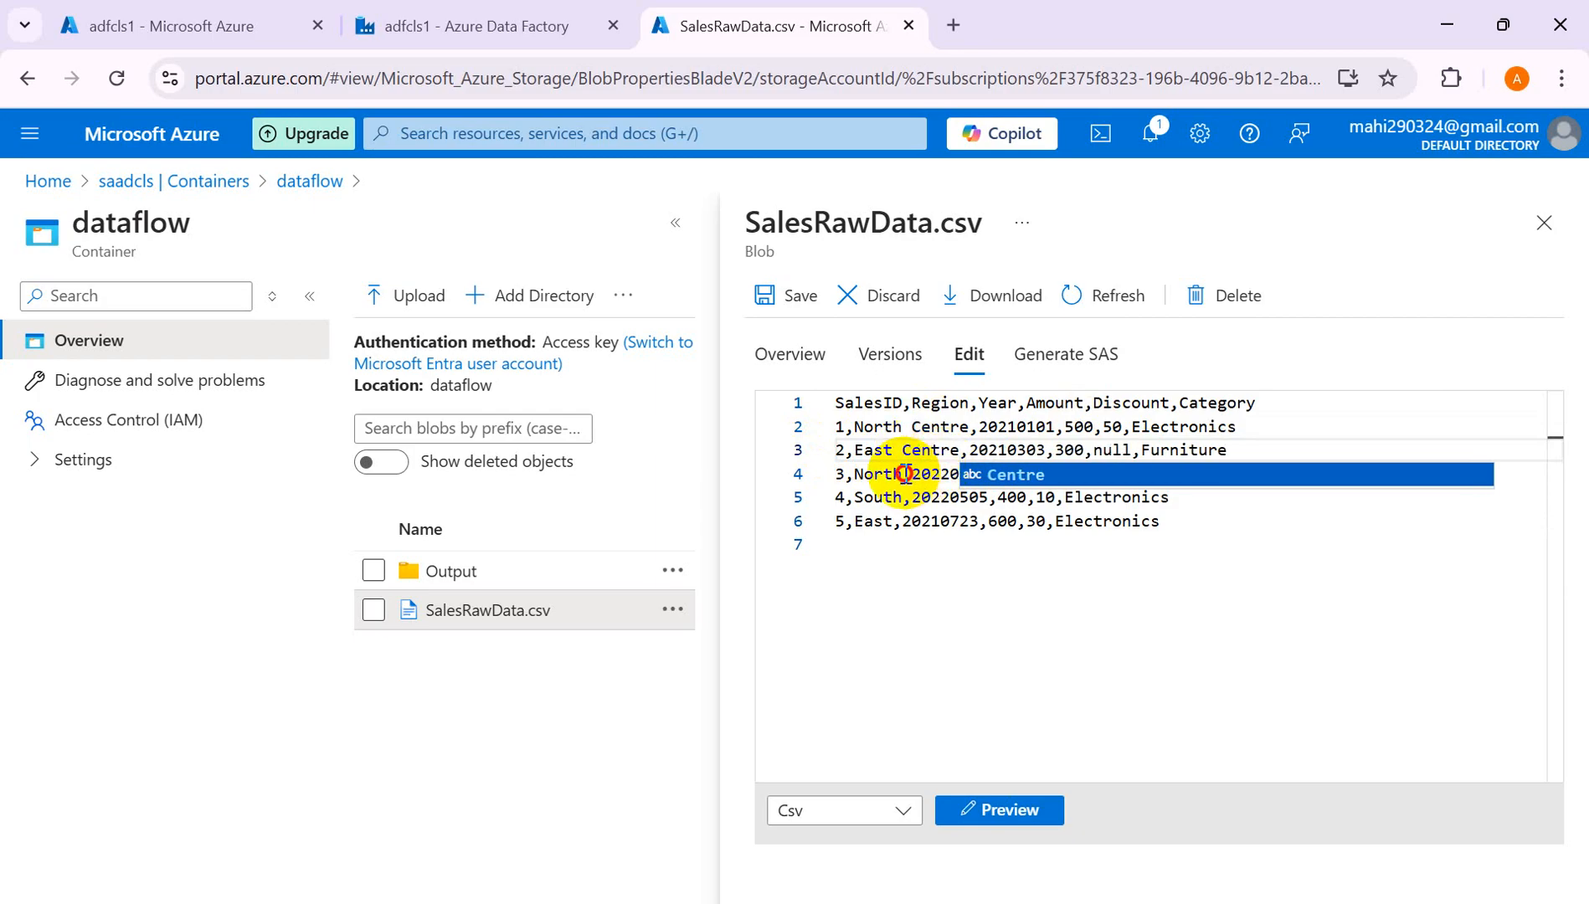
pyautogui.click(905, 474)
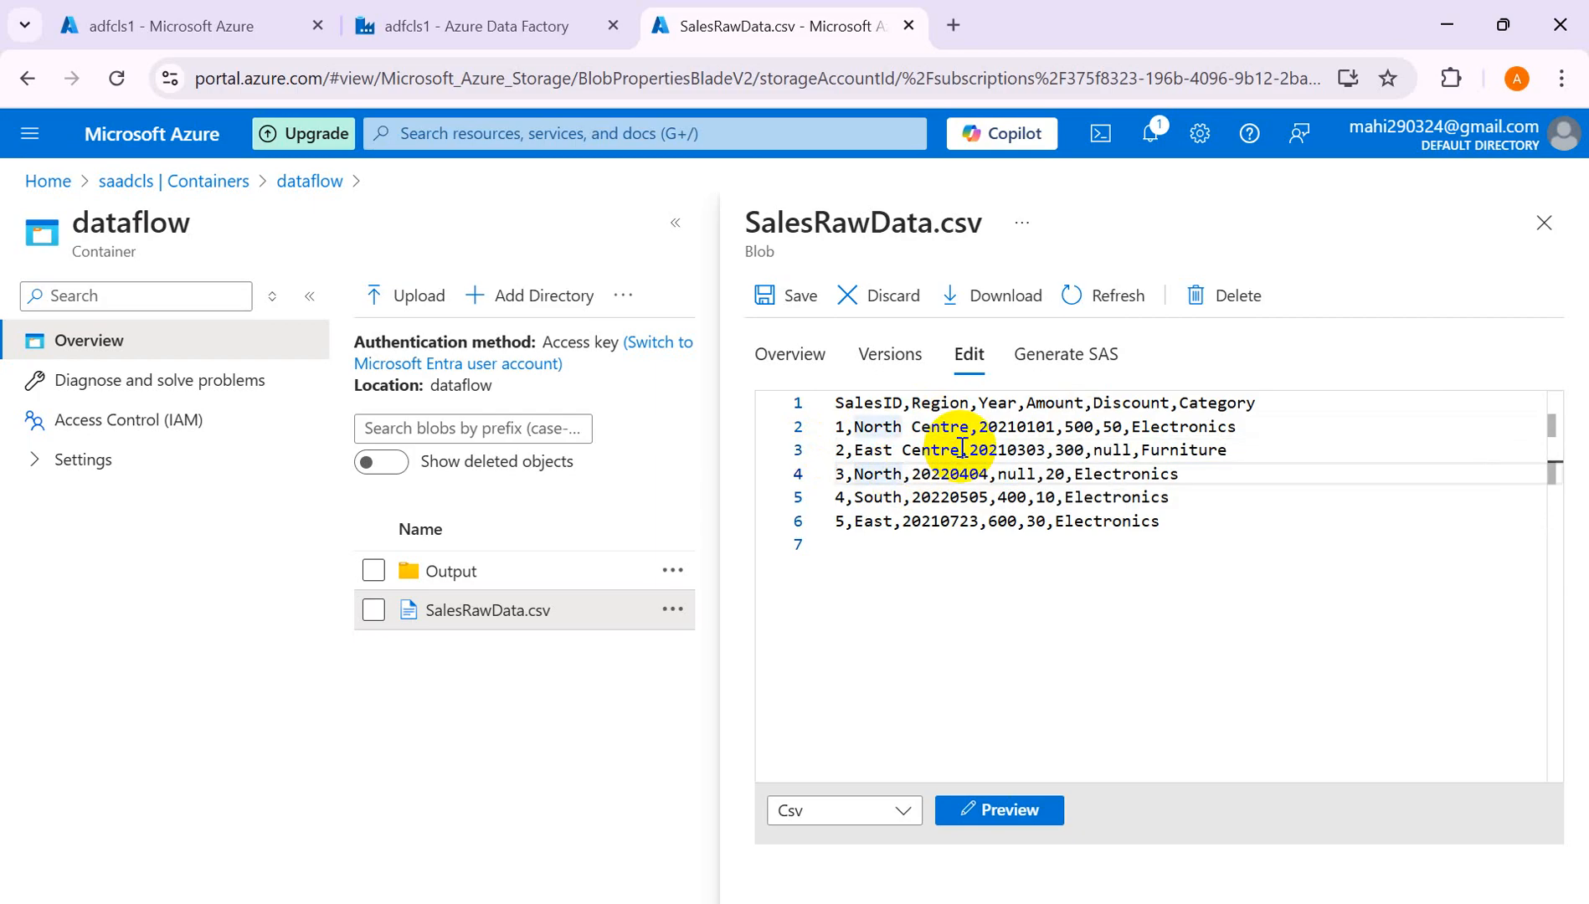
pyautogui.write('Centre')
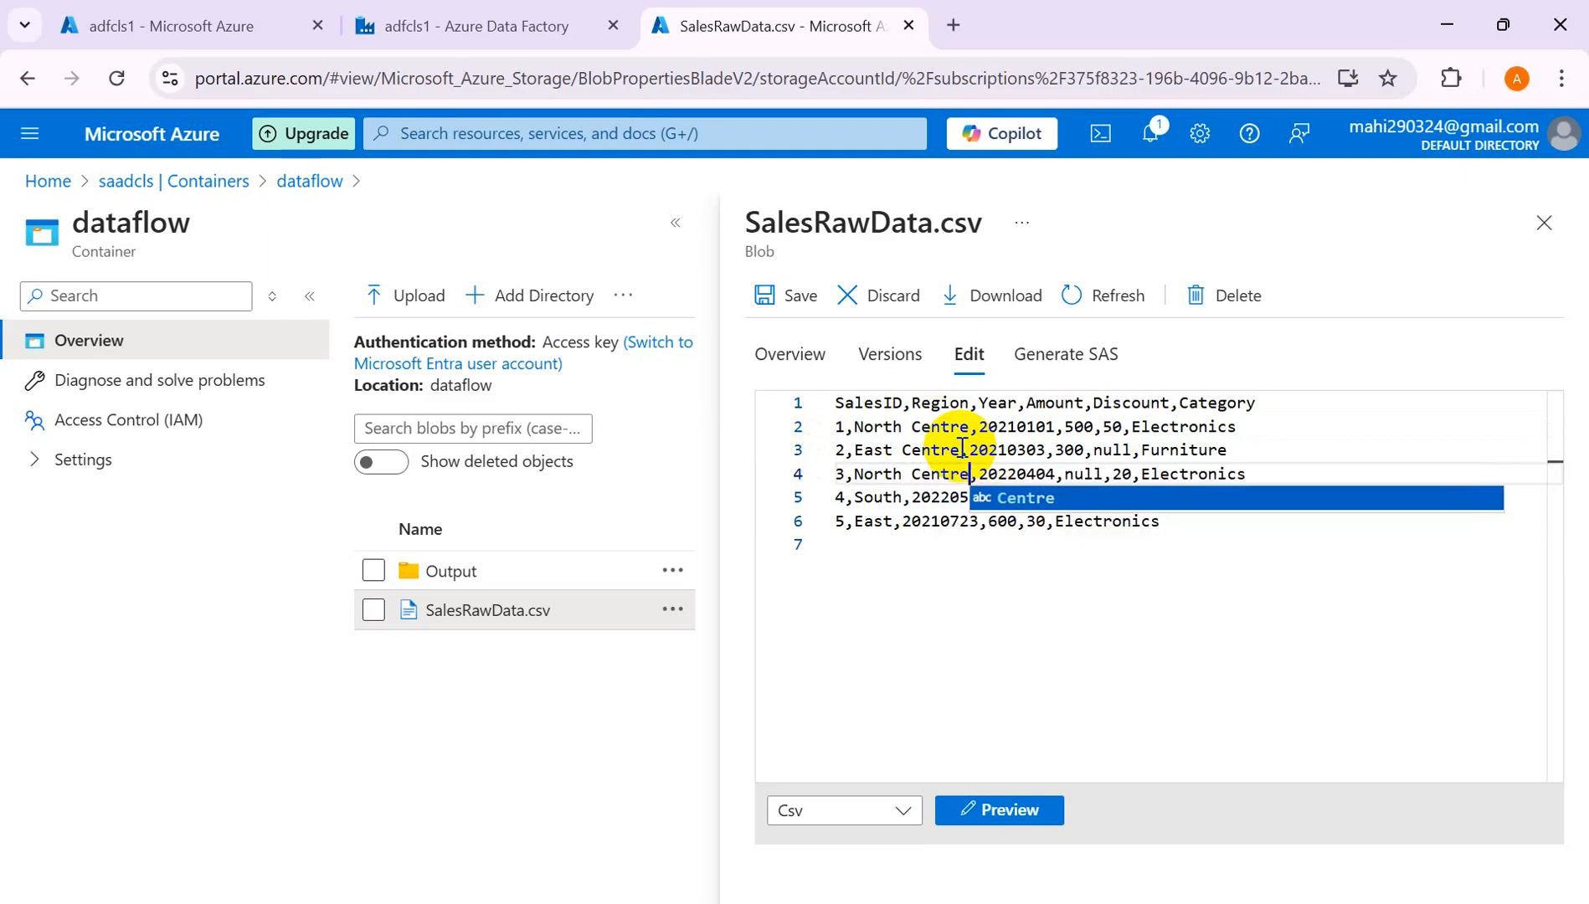
# Add one trailing space to SalesID 3's Region, four after South for SalesID 4, and four leading spaces before East for SalesID 5.
pyautogui.click(904, 498)
pyautogui.write('Centre')
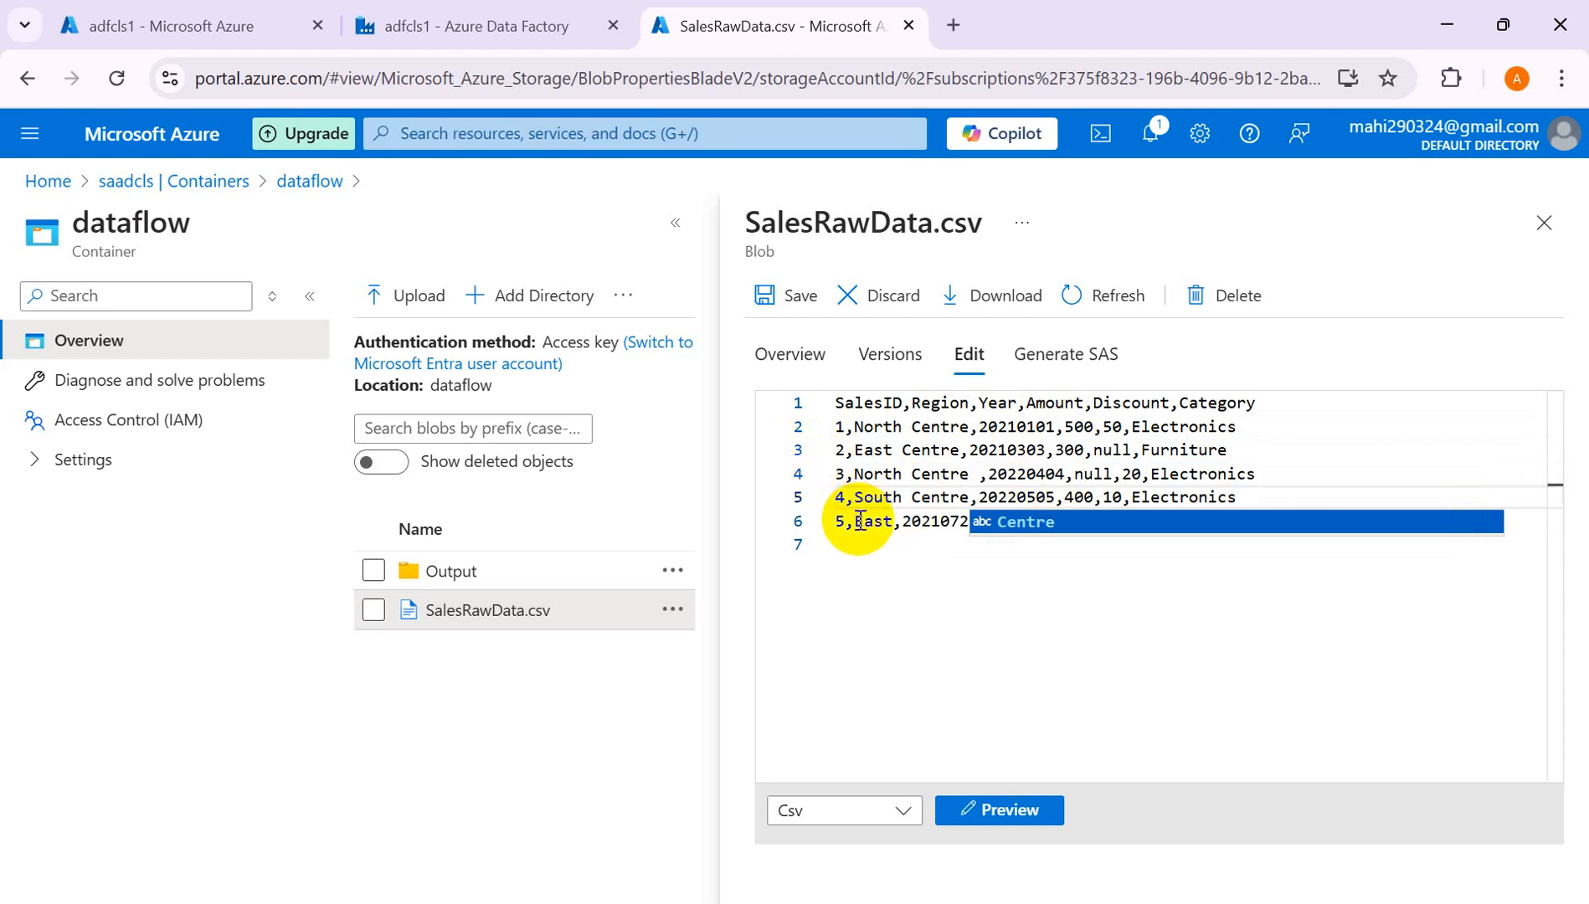
pyautogui.click(855, 523)
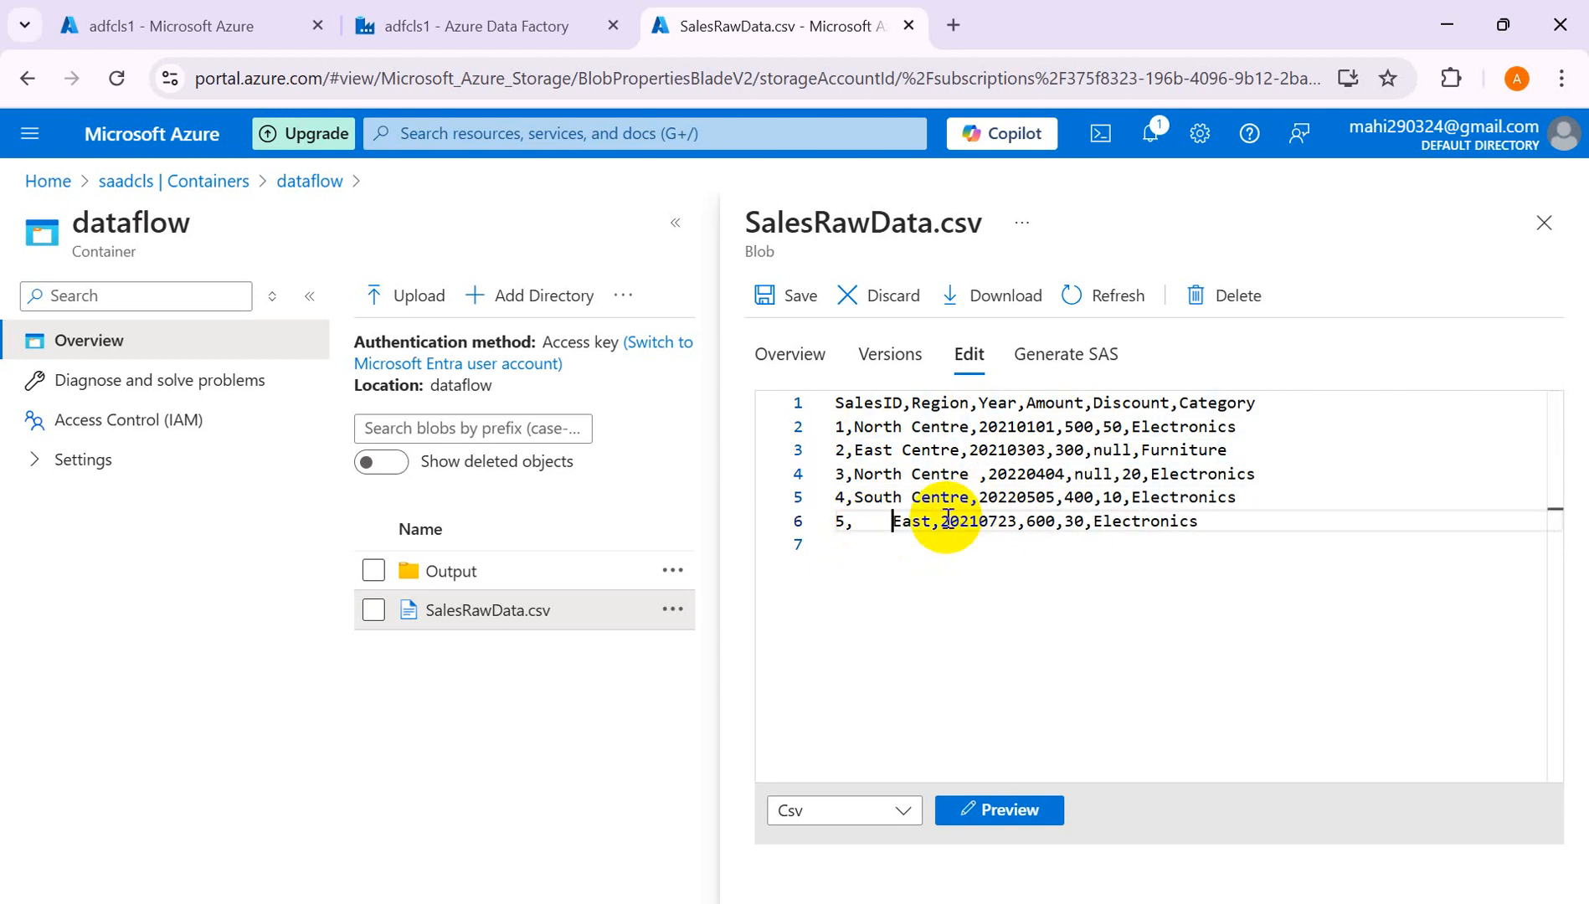
pyautogui.click(972, 496)
pyautogui.press('BackSpace')
pyautogui.press('BackSpace')
pyautogui.press('BackSpace')
pyautogui.press('BackSpace')
pyautogui.press('BackSpace')
pyautogui.press('BackSpace')
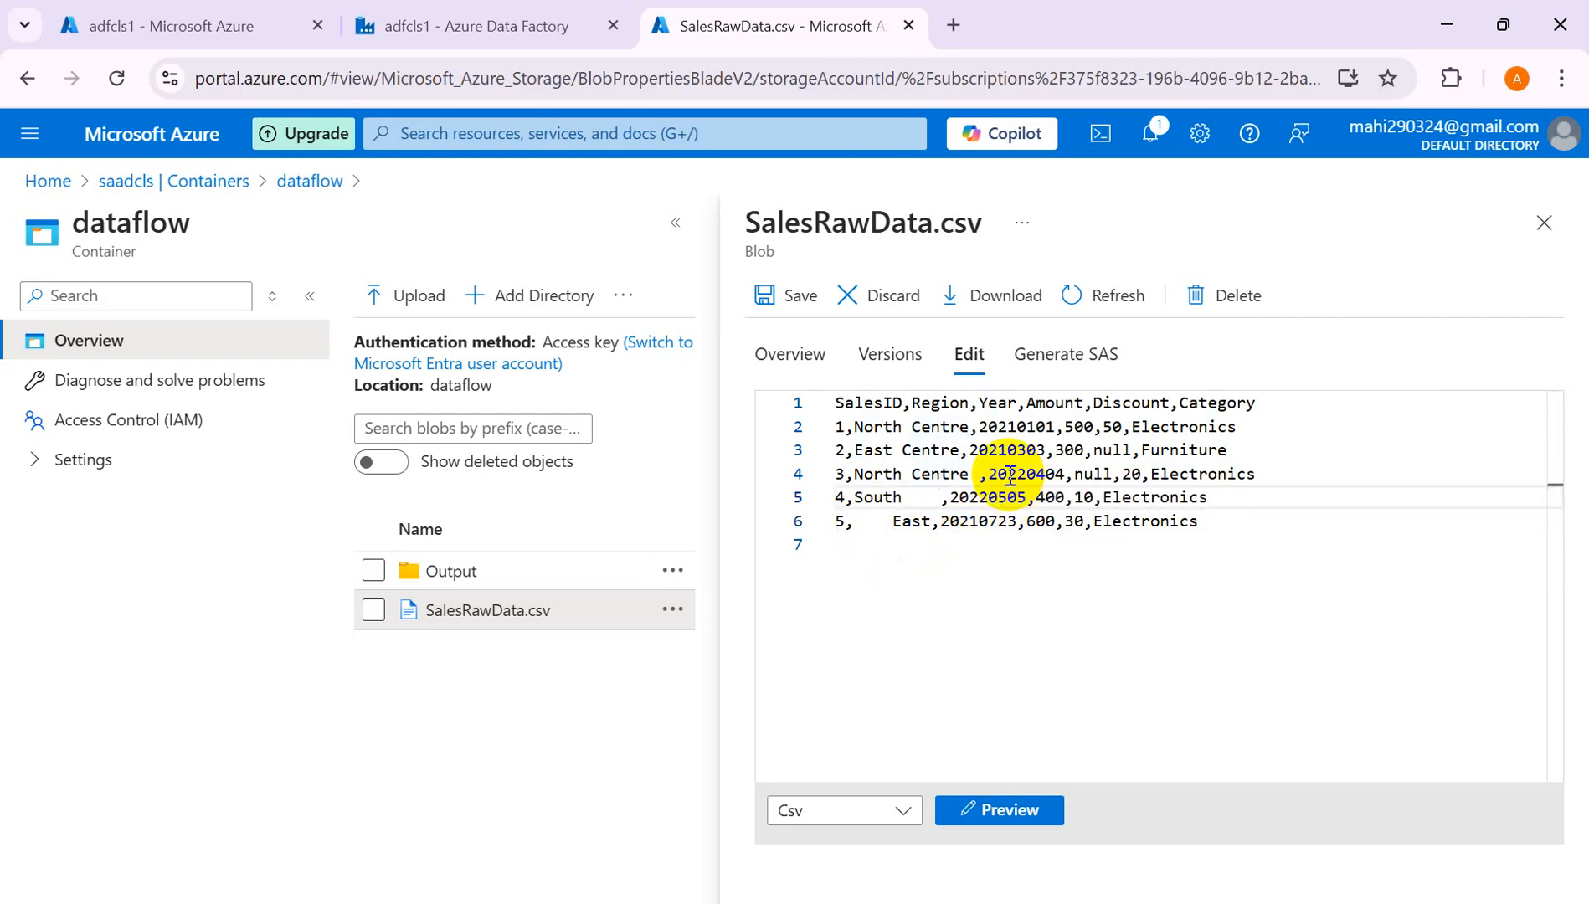
pyautogui.click(1051, 569)
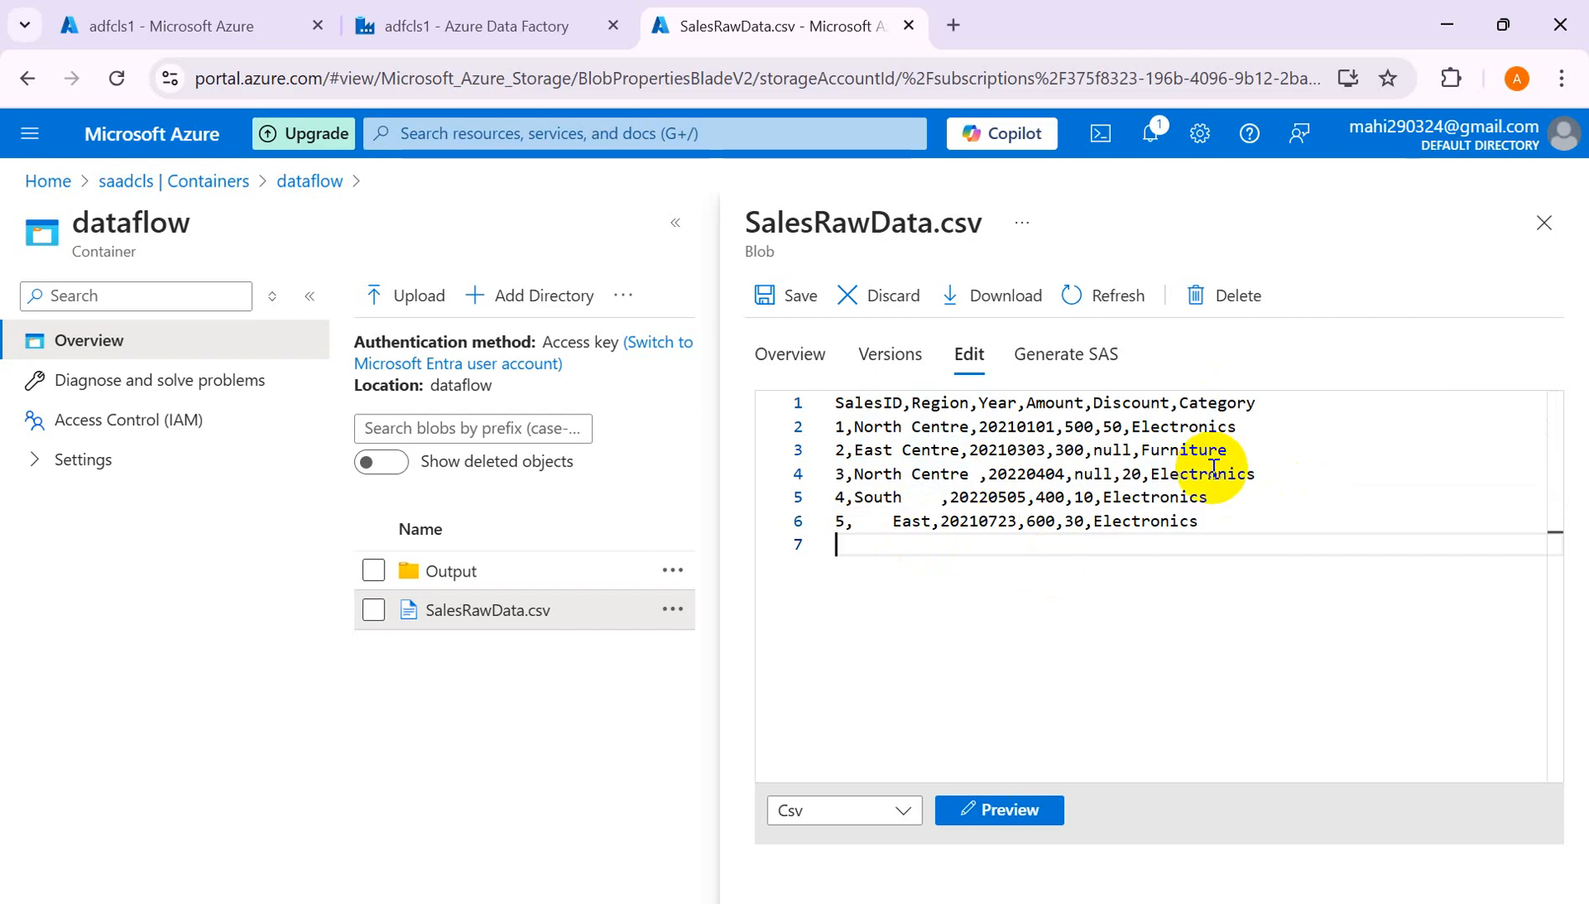
# Save the edited SalesRawData.csv blob, then switch to Azure Data Factory and discard the unsaved dataflow_testExpression data flow.
pyautogui.click(785, 296)
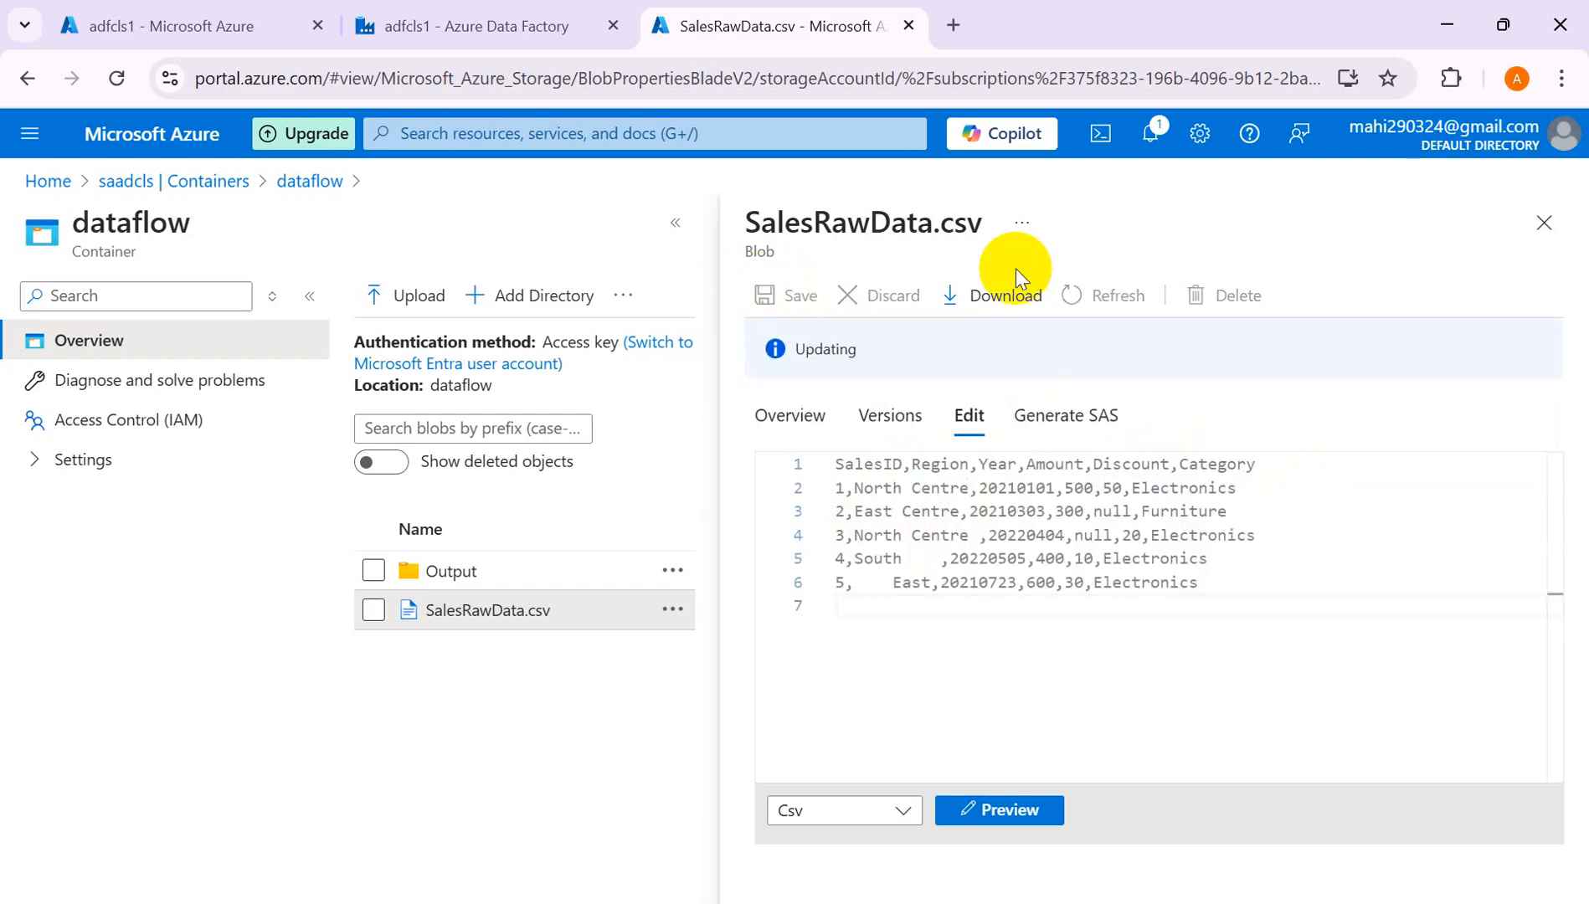
pyautogui.click(479, 28)
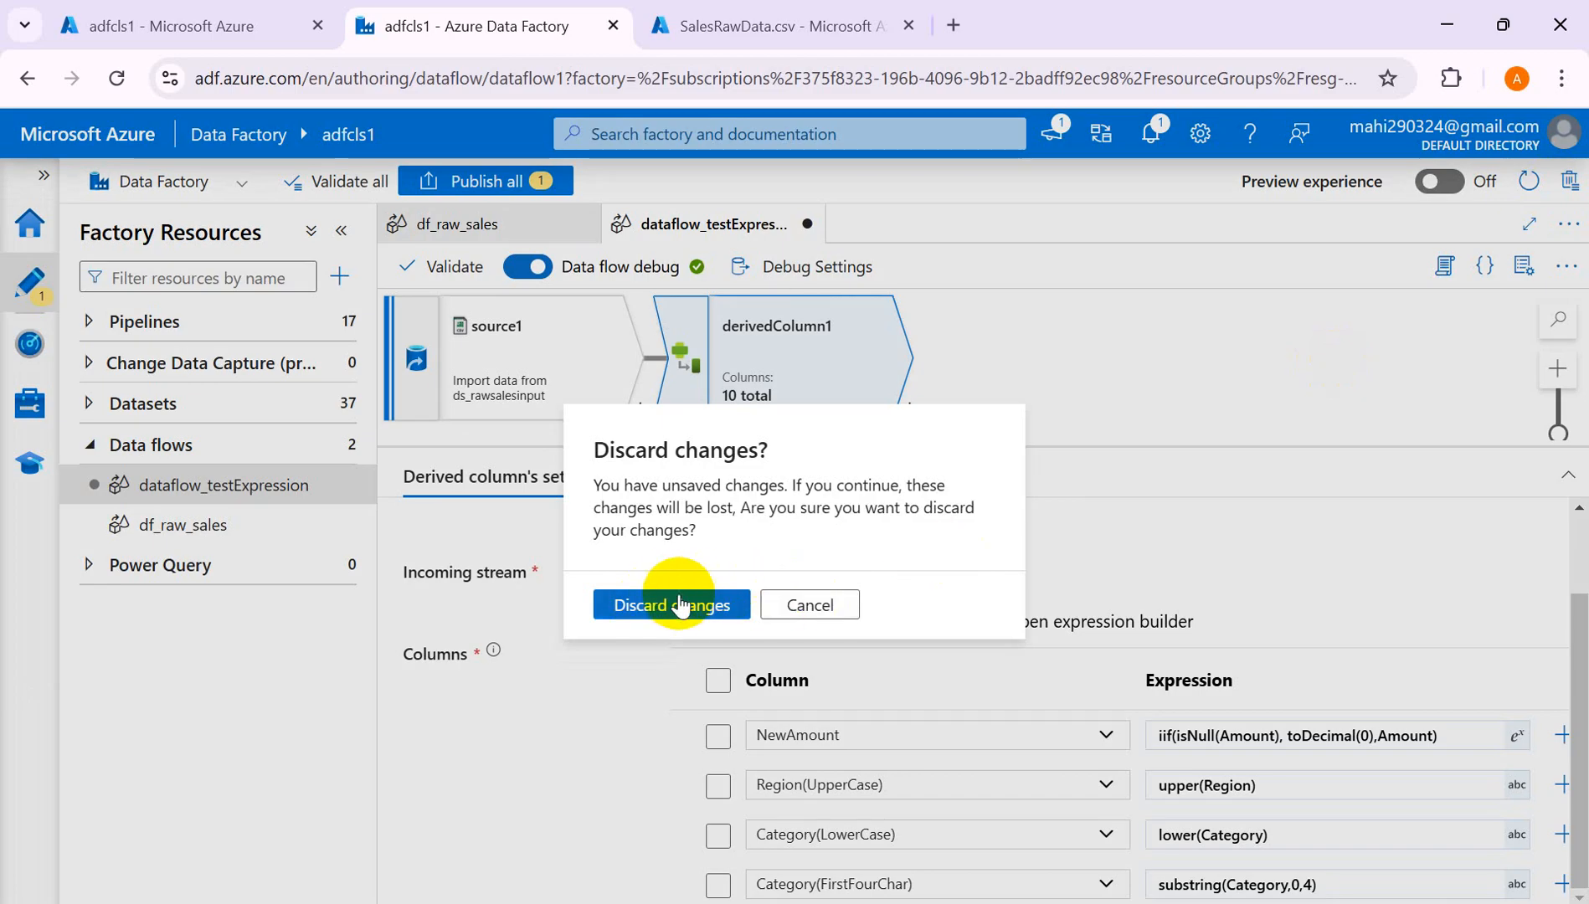
pyautogui.click(653, 605)
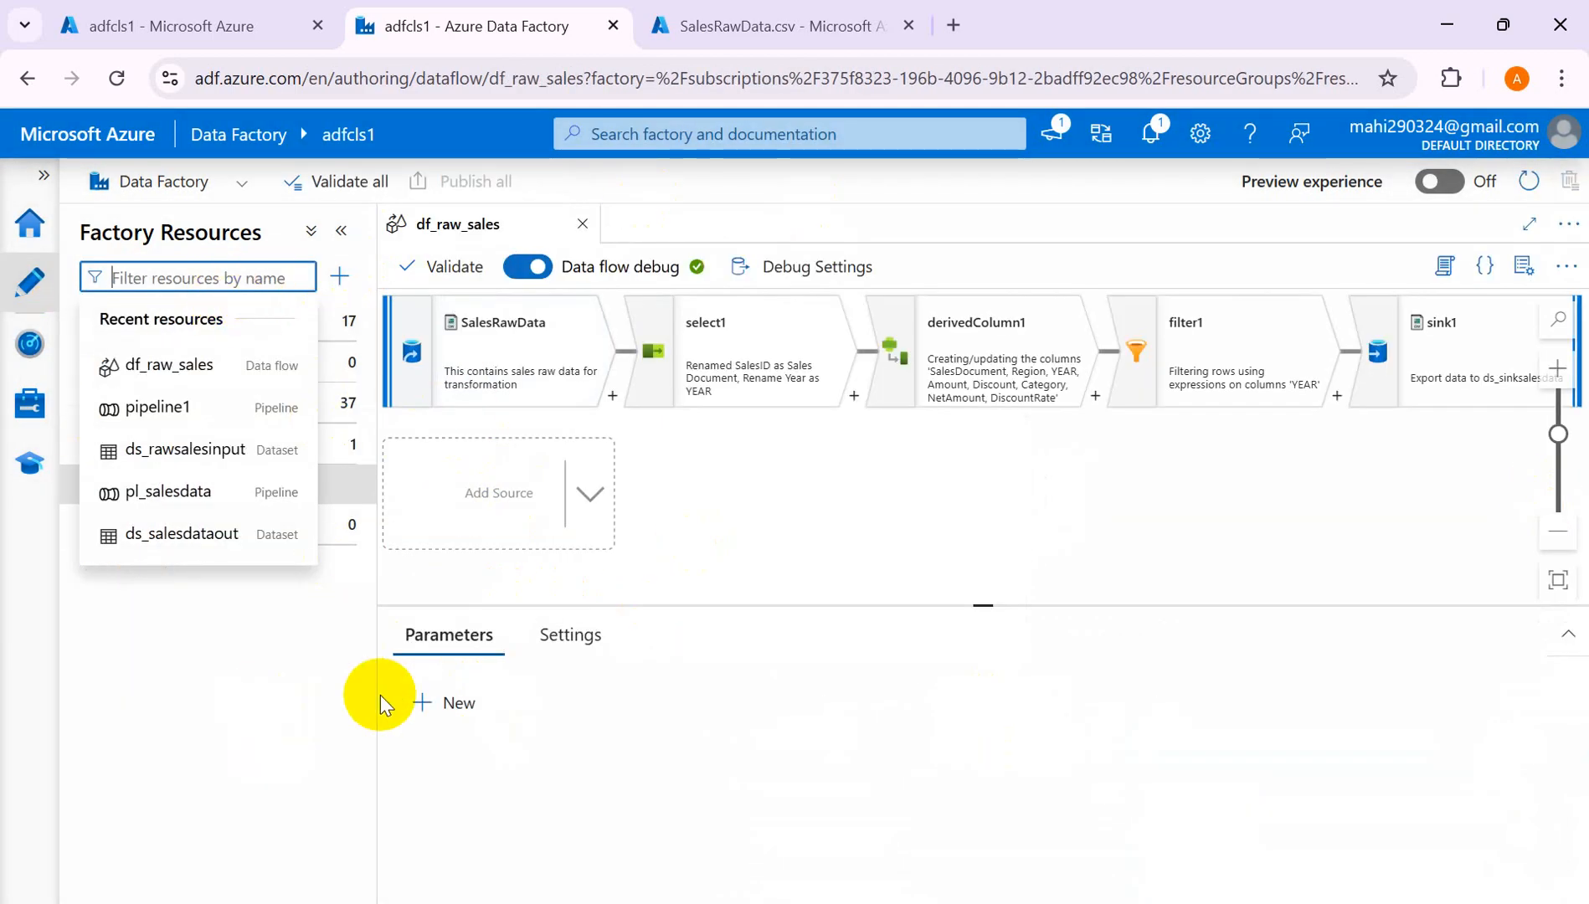
pyautogui.click(306, 685)
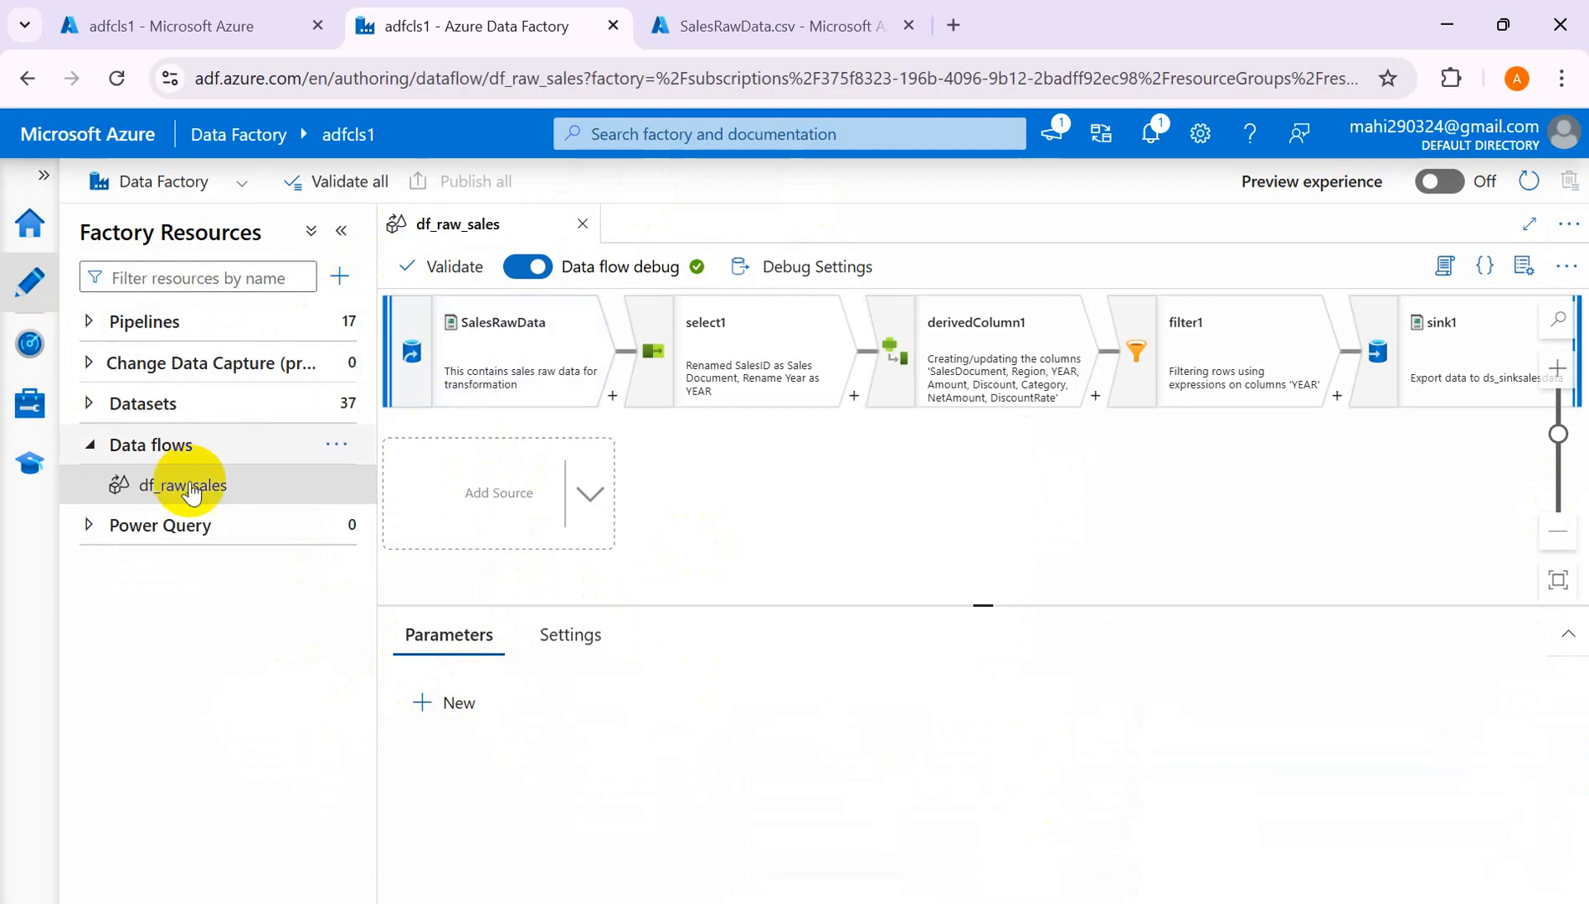
# Create a new data flow and add a source to it.
pyautogui.click(334, 445)
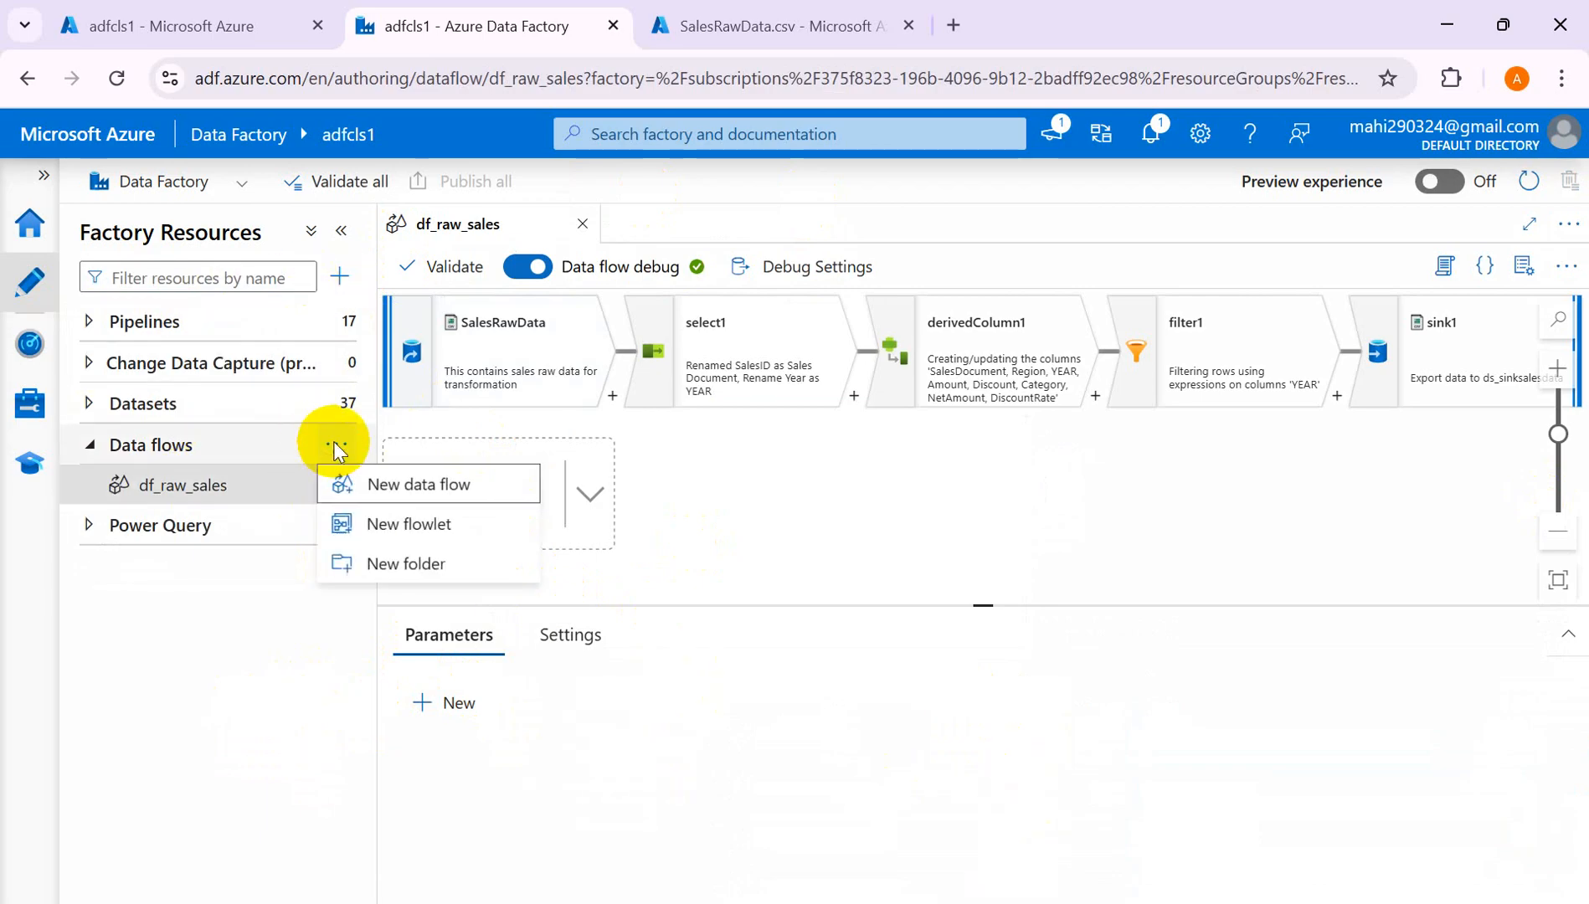
pyautogui.click(419, 487)
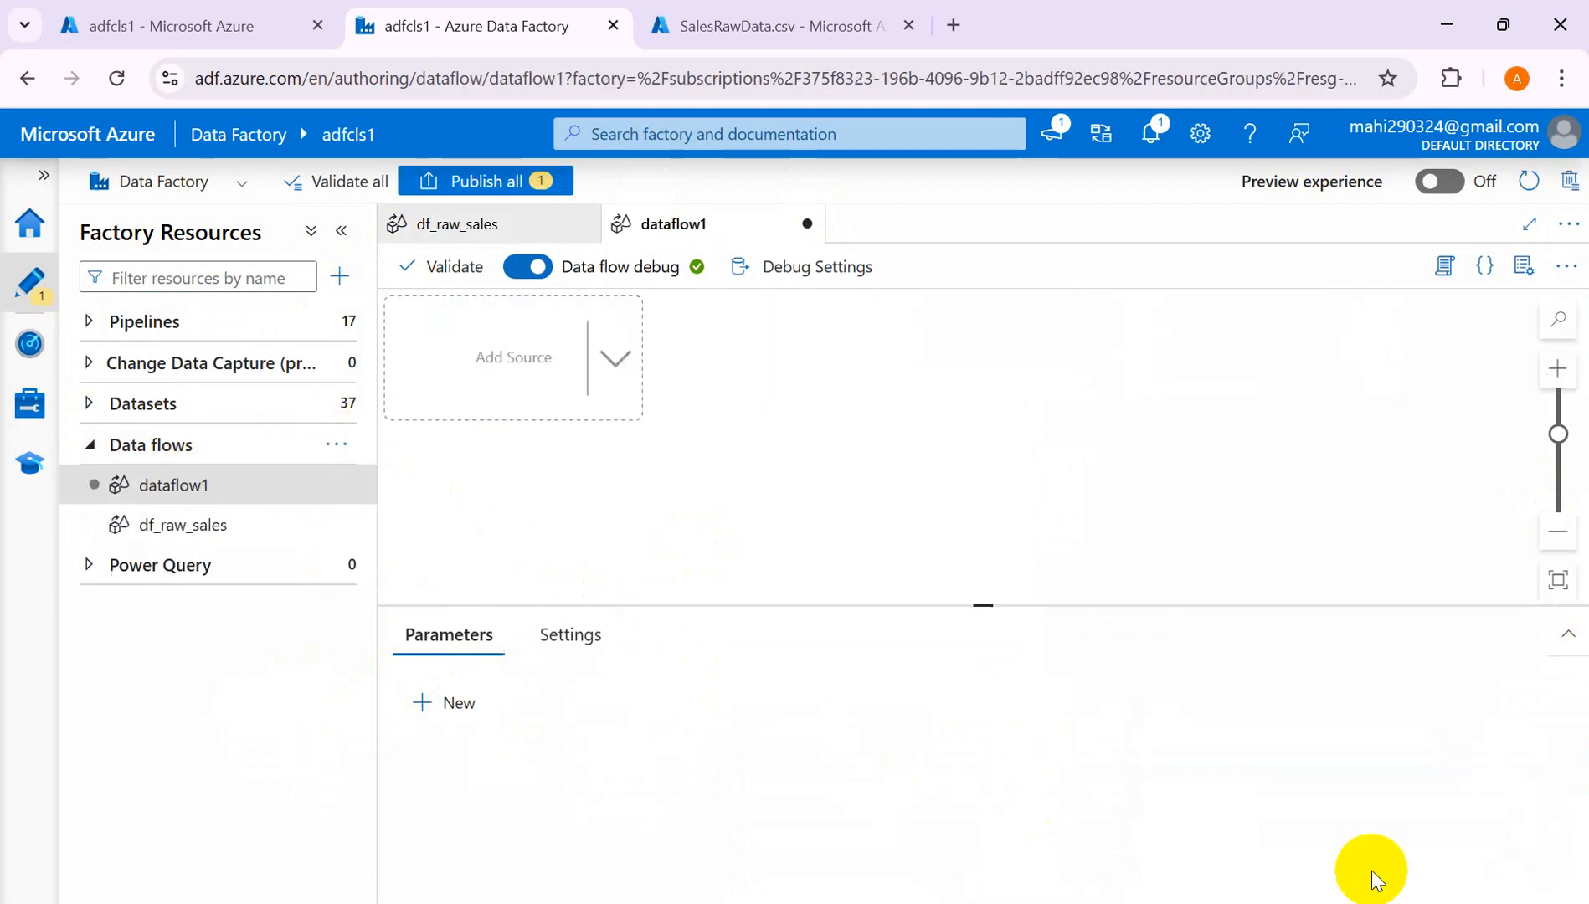
pyautogui.click(511, 356)
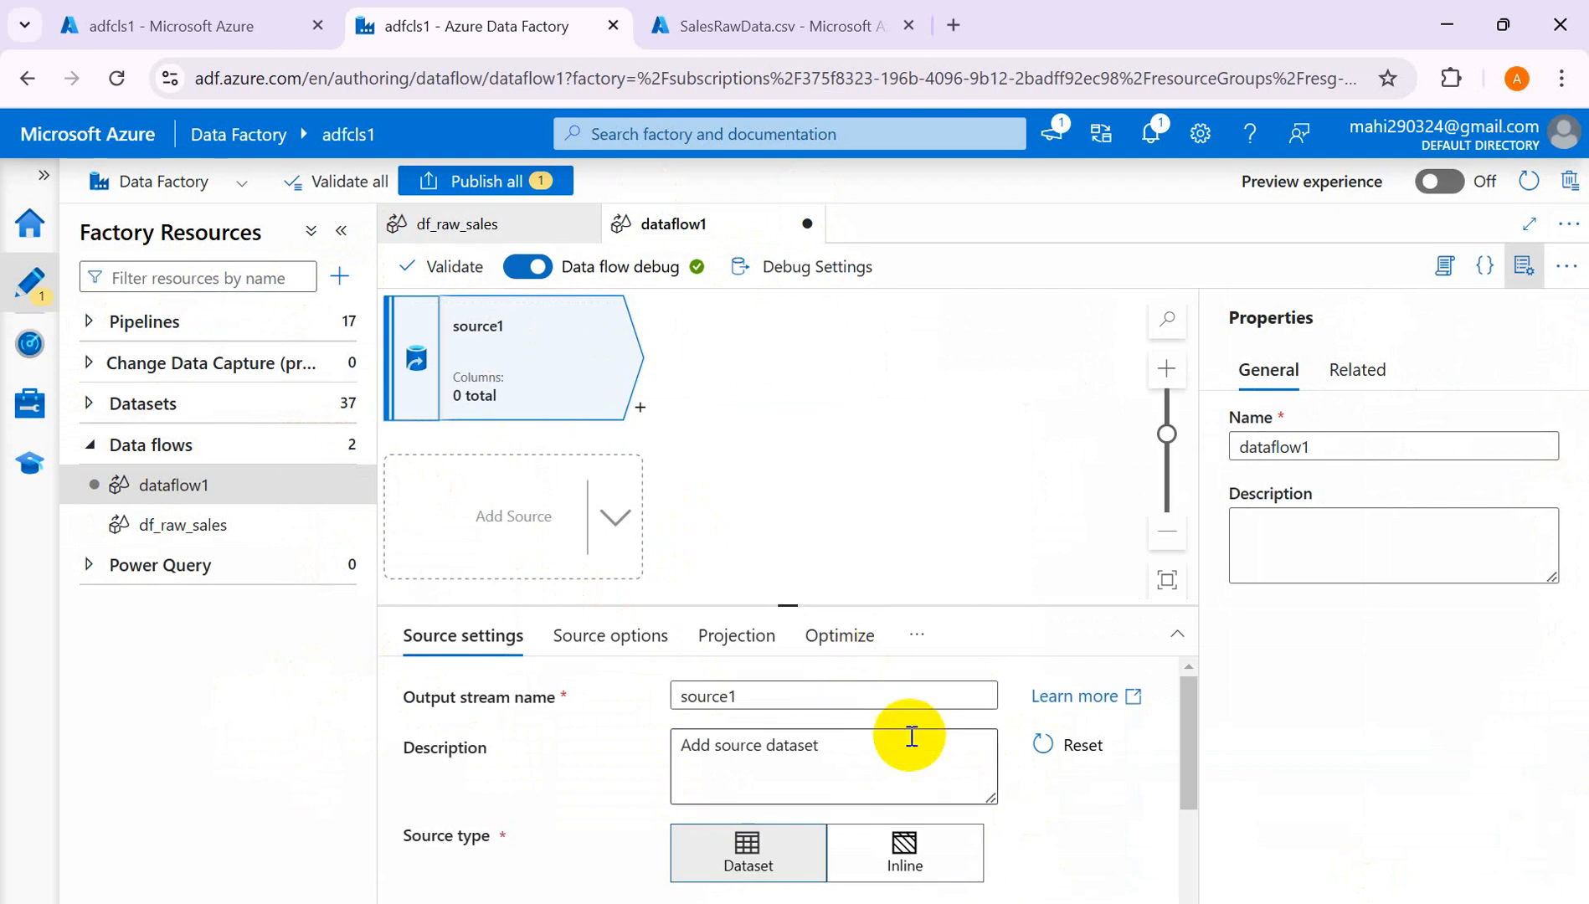
# Set the source's dataset to ds_rawsalesinput.
pyautogui.scroll(-3, 938, 753)
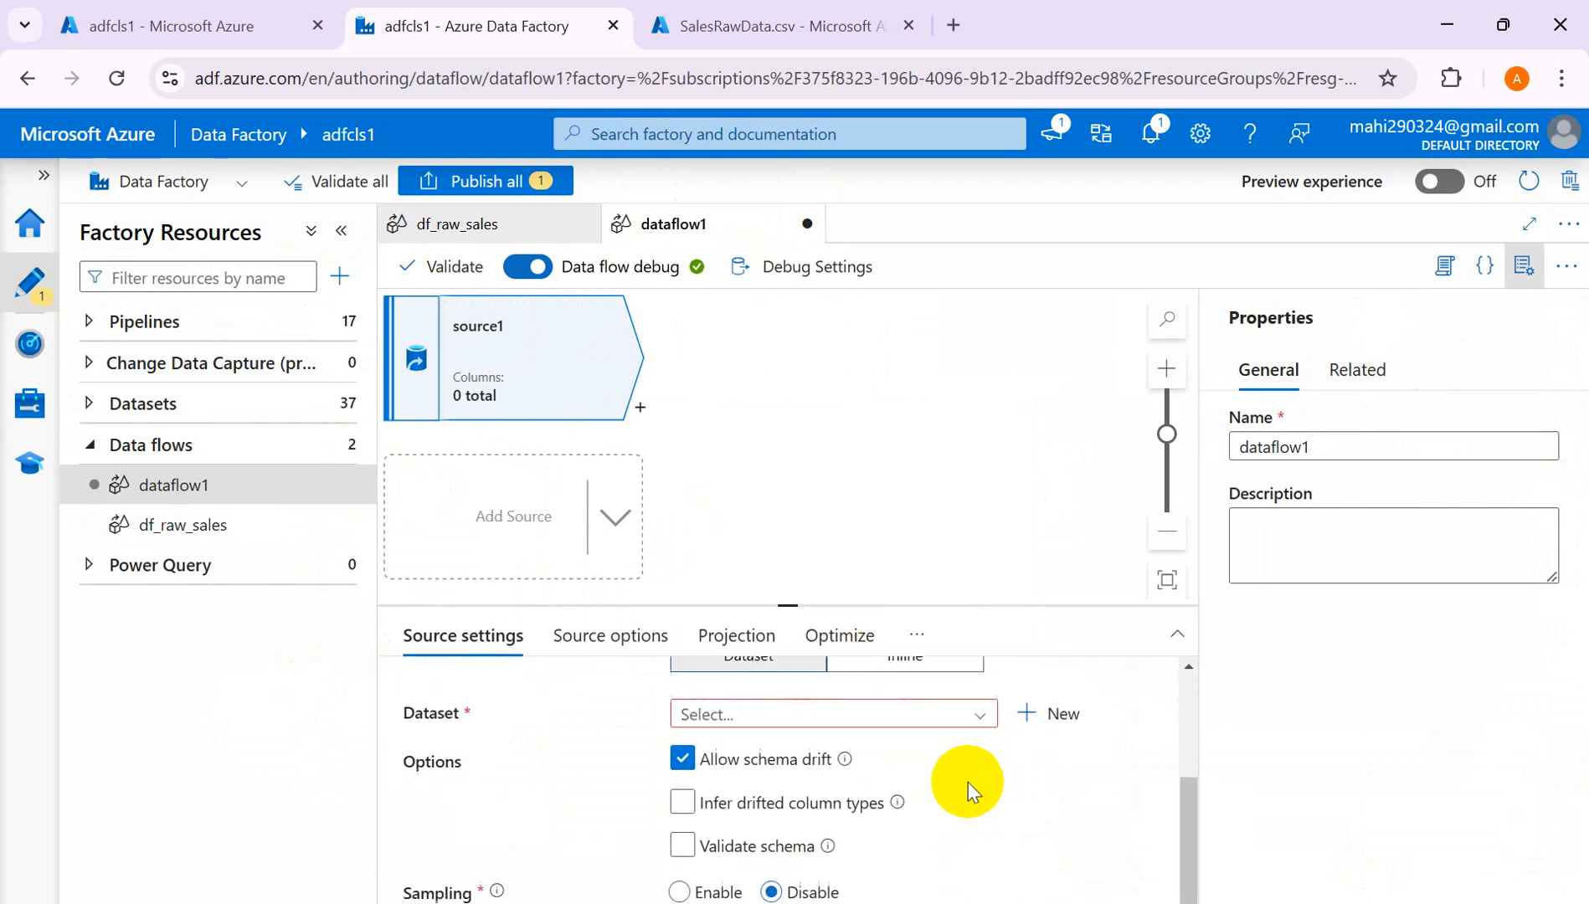
pyautogui.click(963, 721)
pyautogui.write('ds')
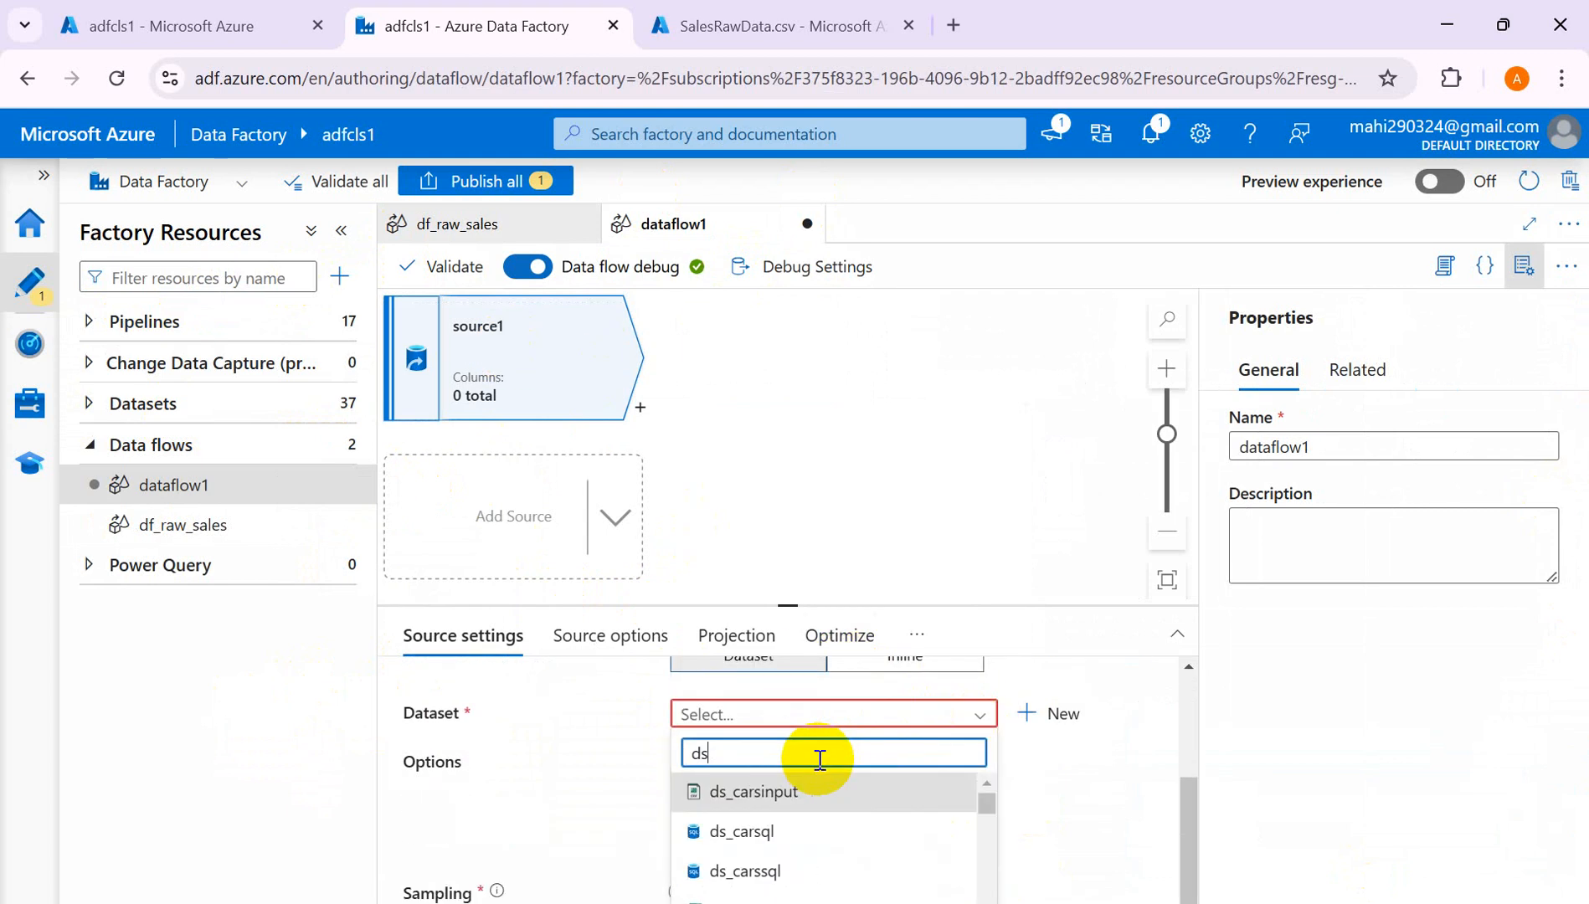
pyautogui.write('_r')
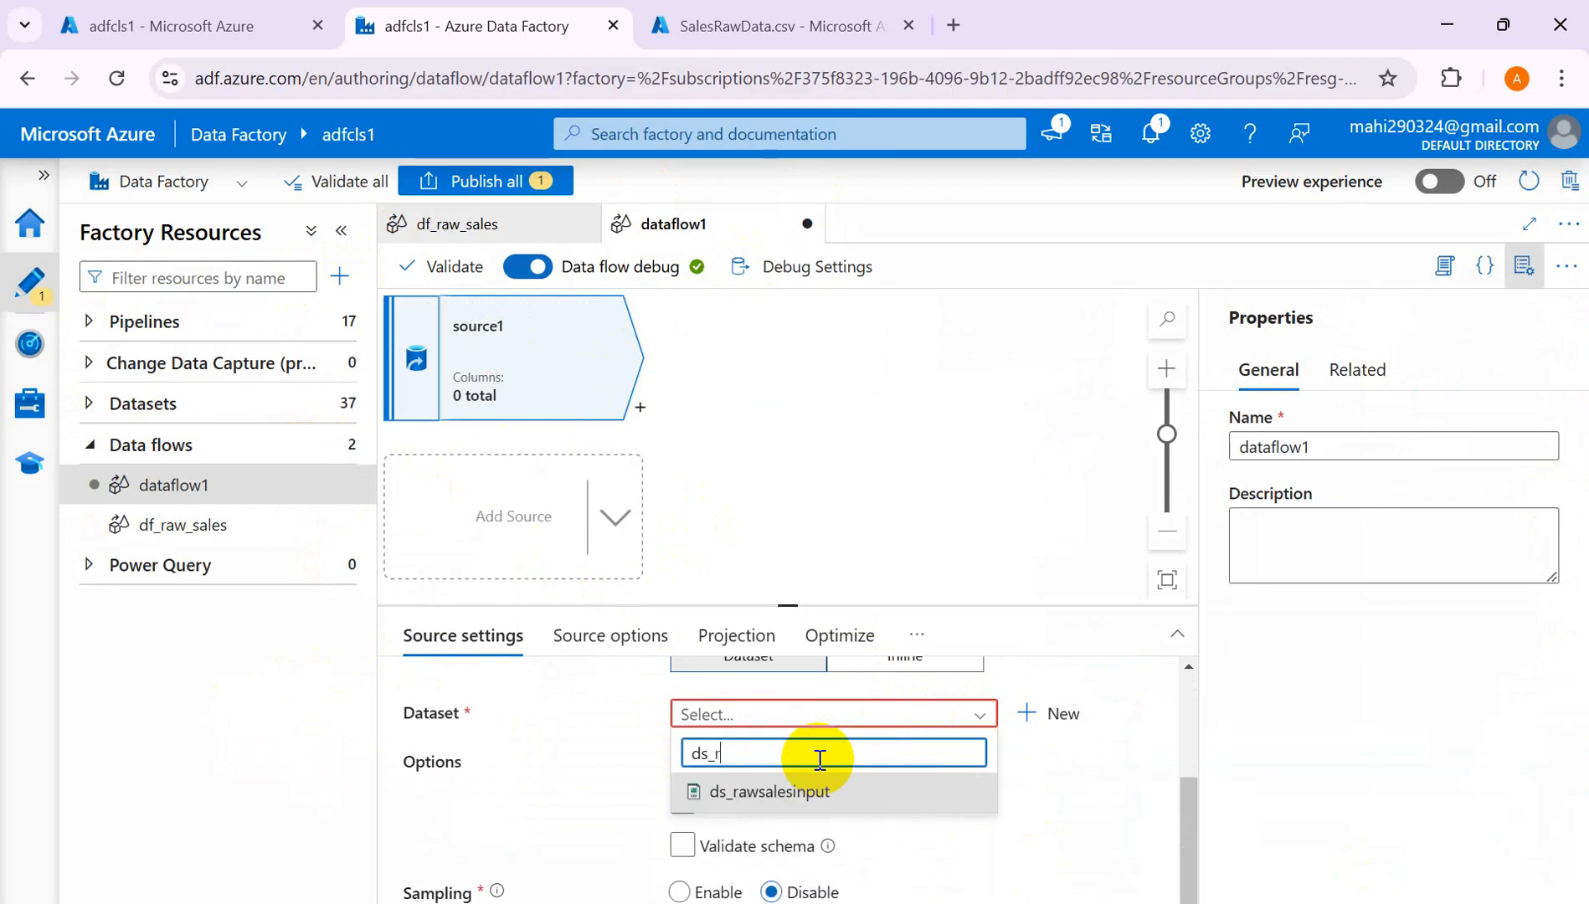
pyautogui.click(757, 793)
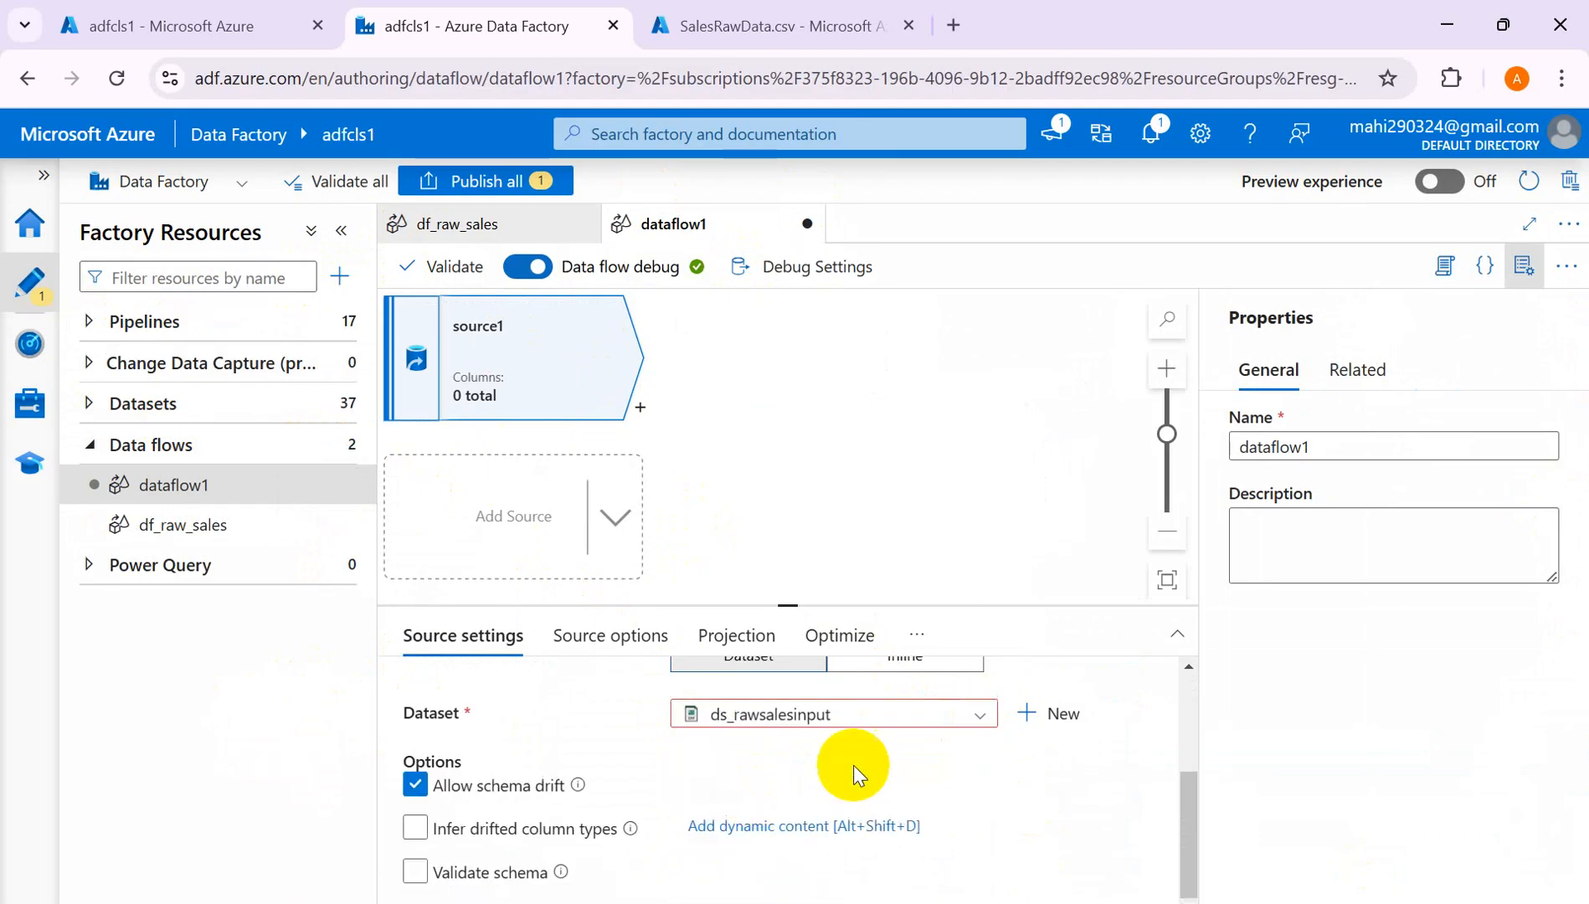
pyautogui.scroll(-1, 887, 759)
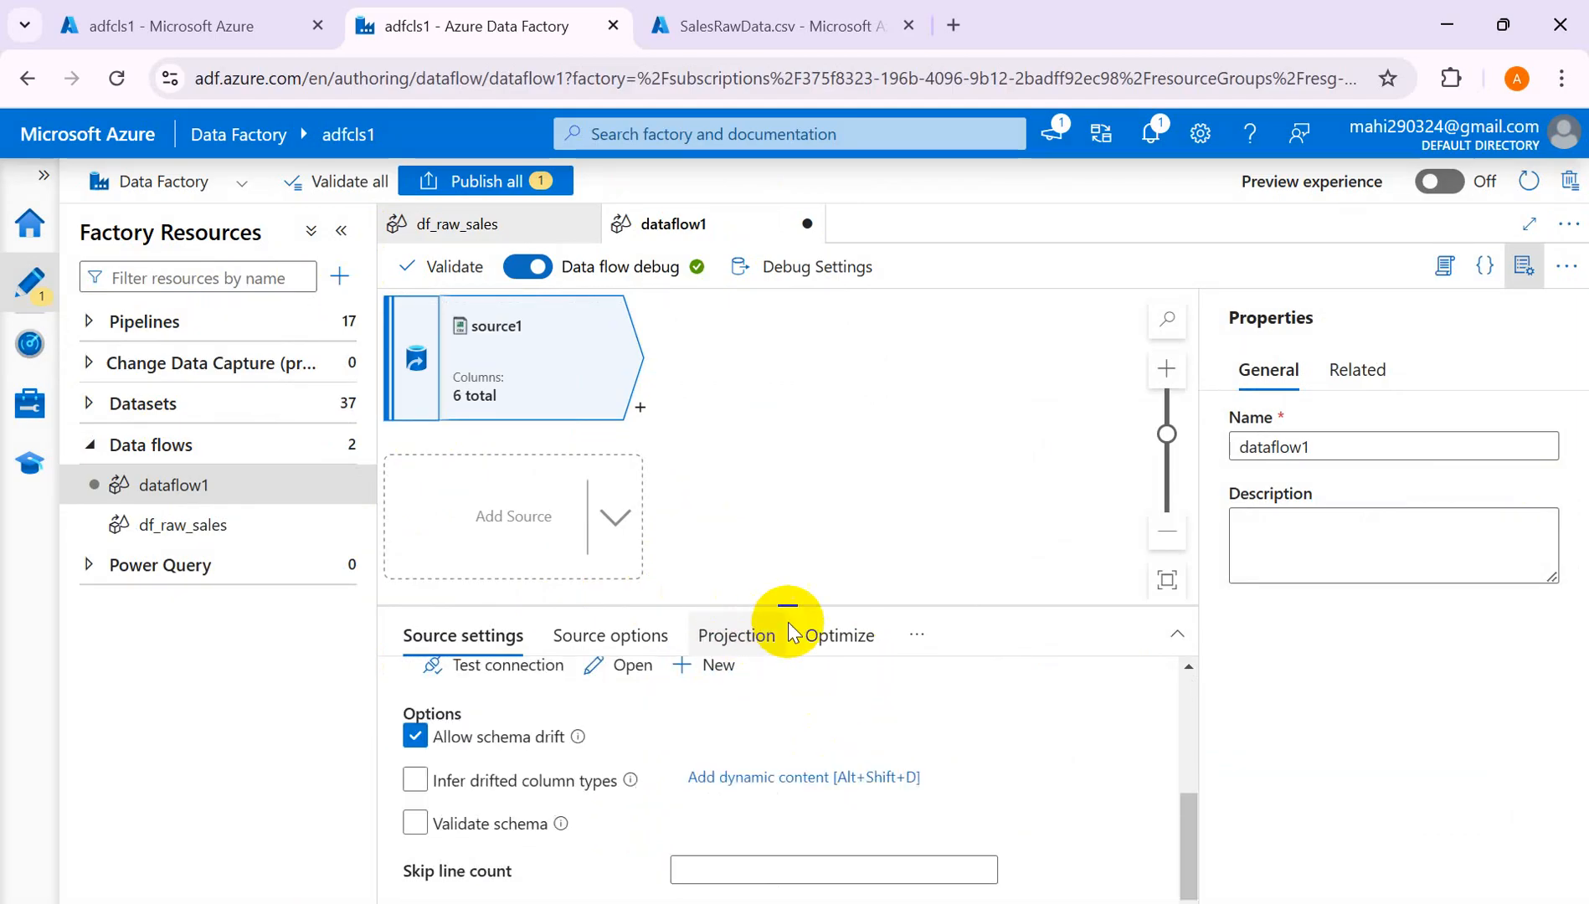
# Hide the data flow properties and load the data preview of source1.
pyautogui.click(1524, 276)
pyautogui.click(1040, 638)
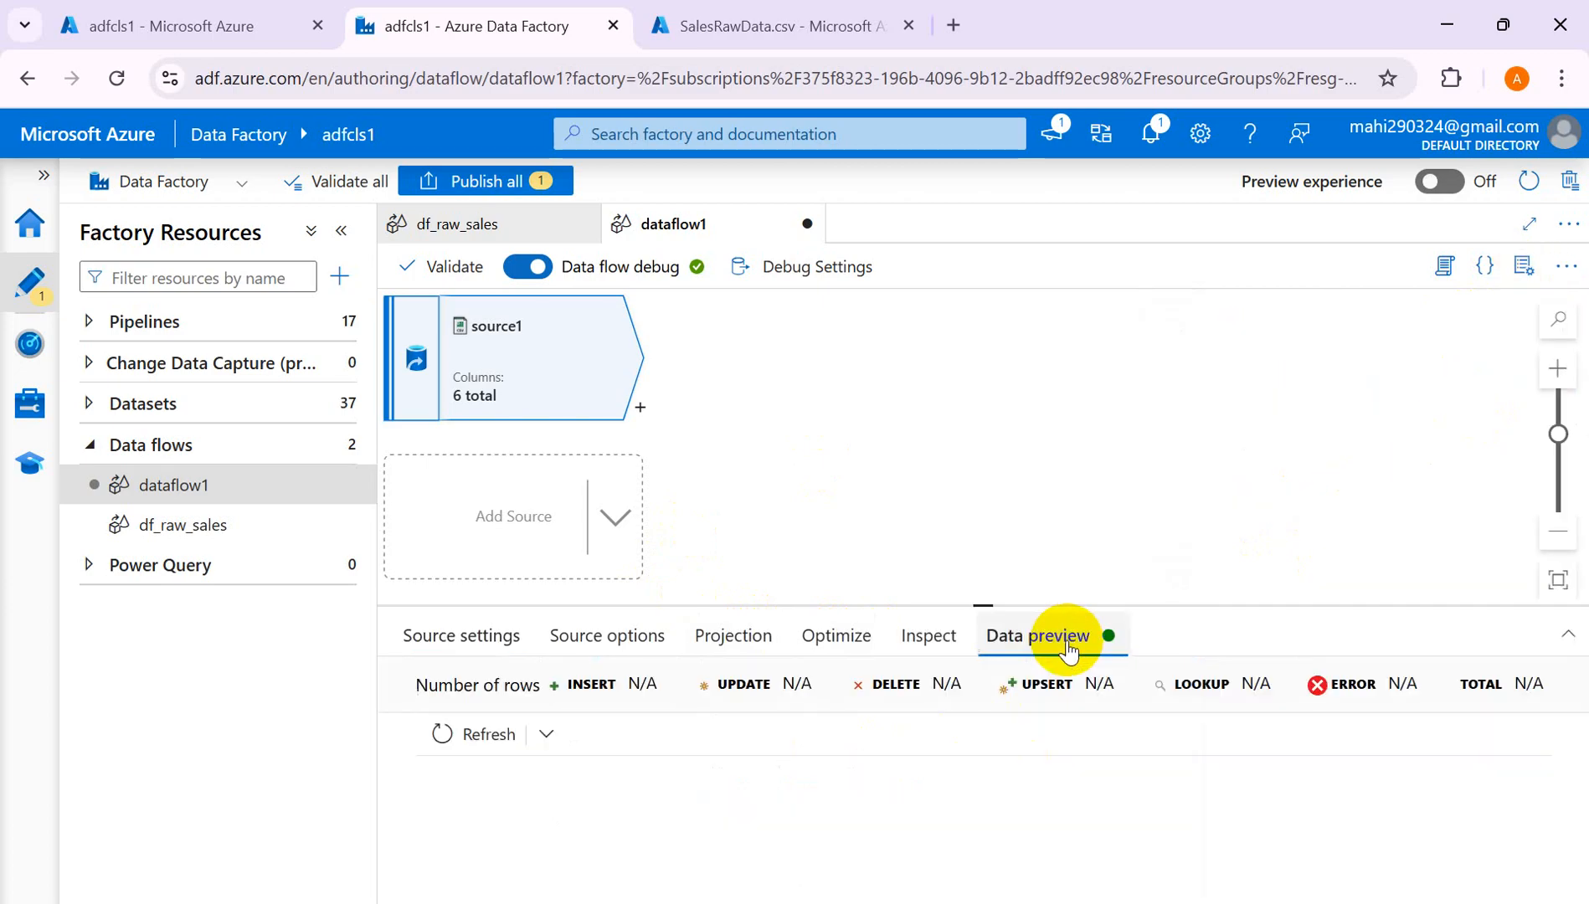
pyautogui.click(442, 733)
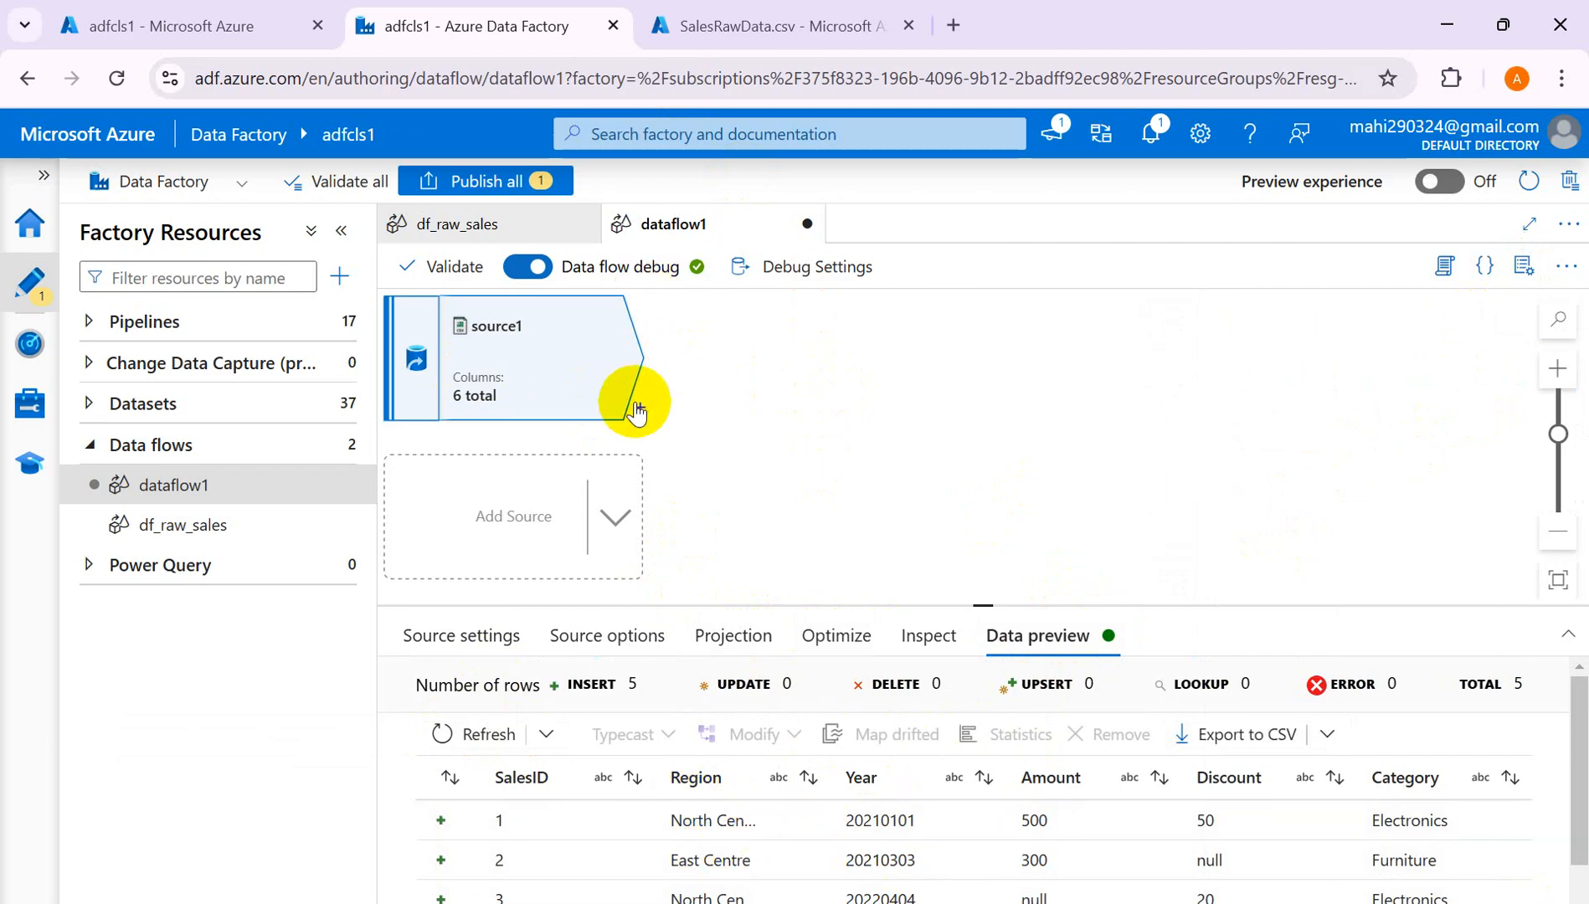
# Add a derived column transformation after source1 with two column entries and name the first one YEAR.
pyautogui.click(637, 409)
pyautogui.click(765, 718)
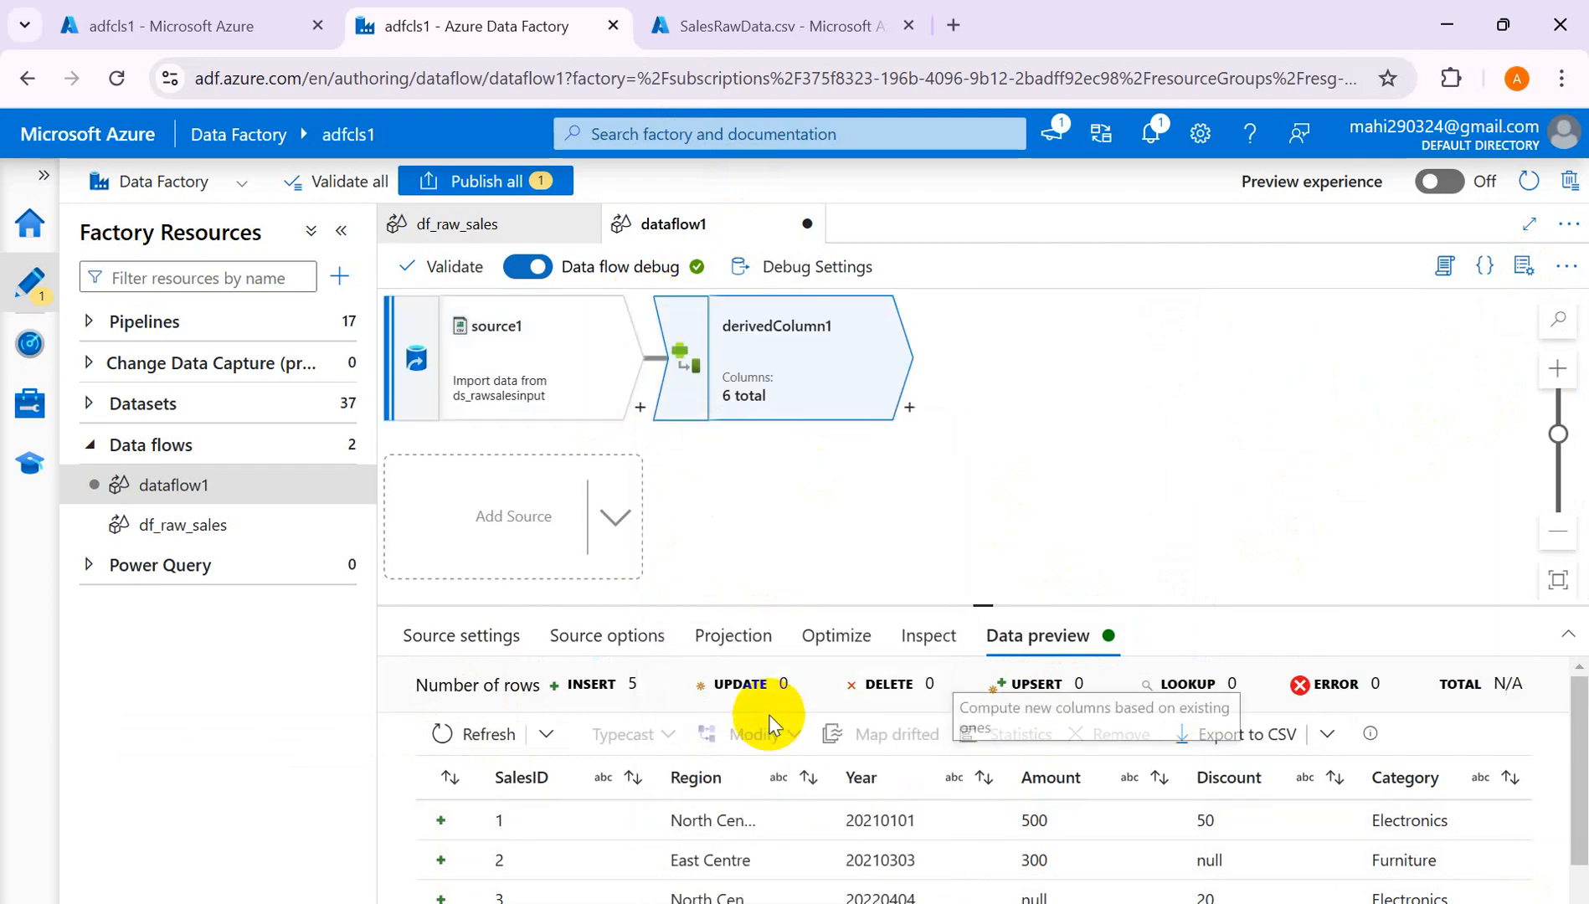
pyautogui.scroll(-2, 946, 753)
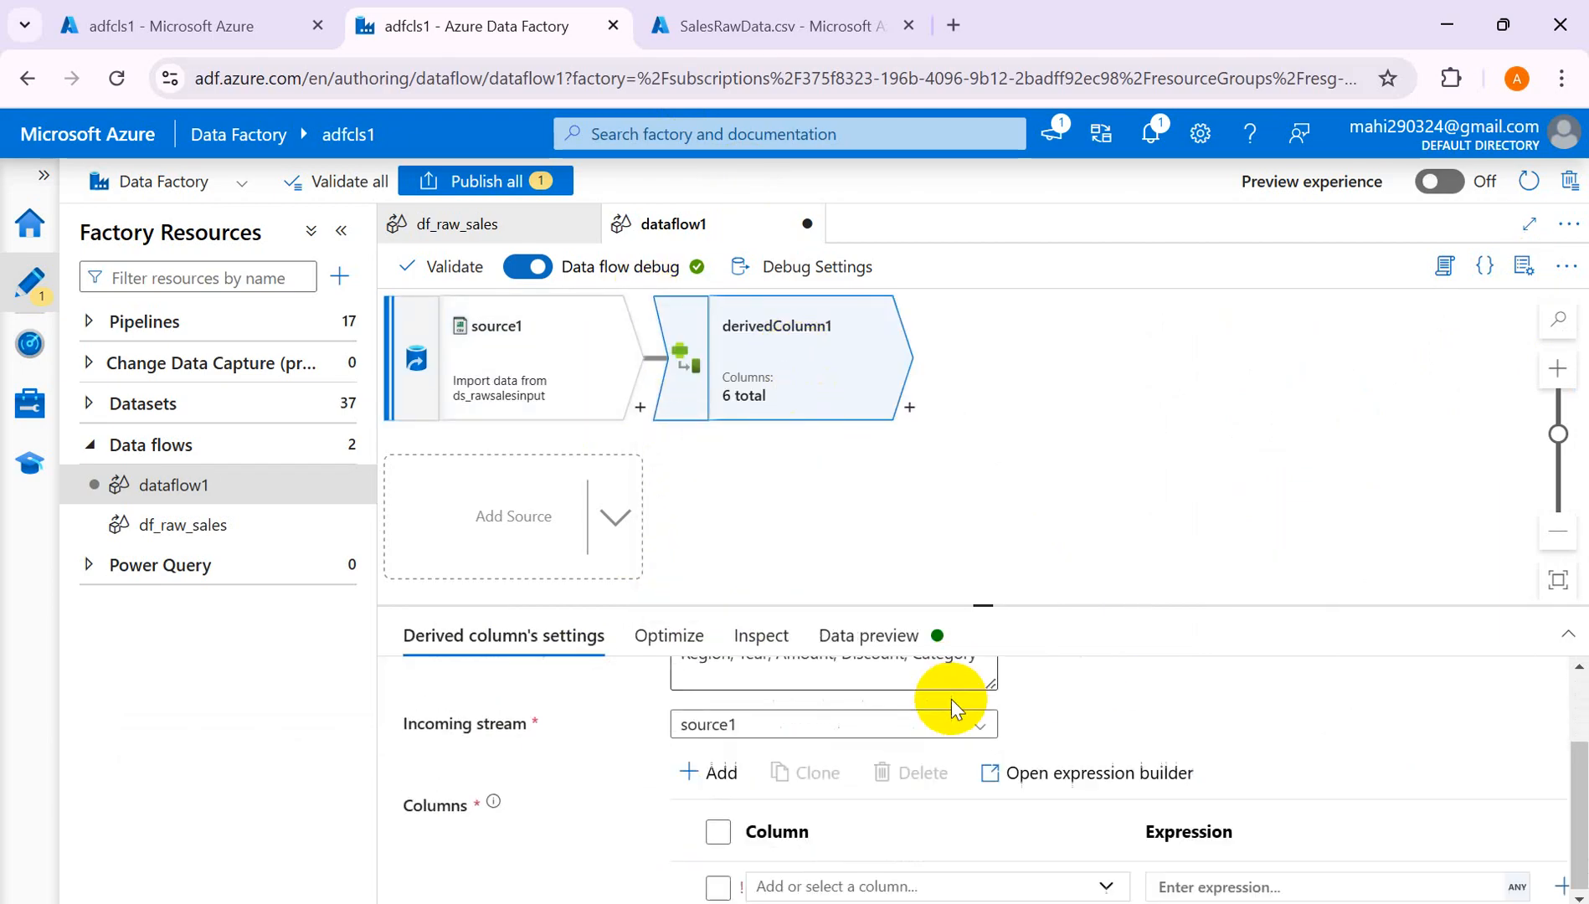
pyautogui.click(722, 773)
pyautogui.click(741, 804)
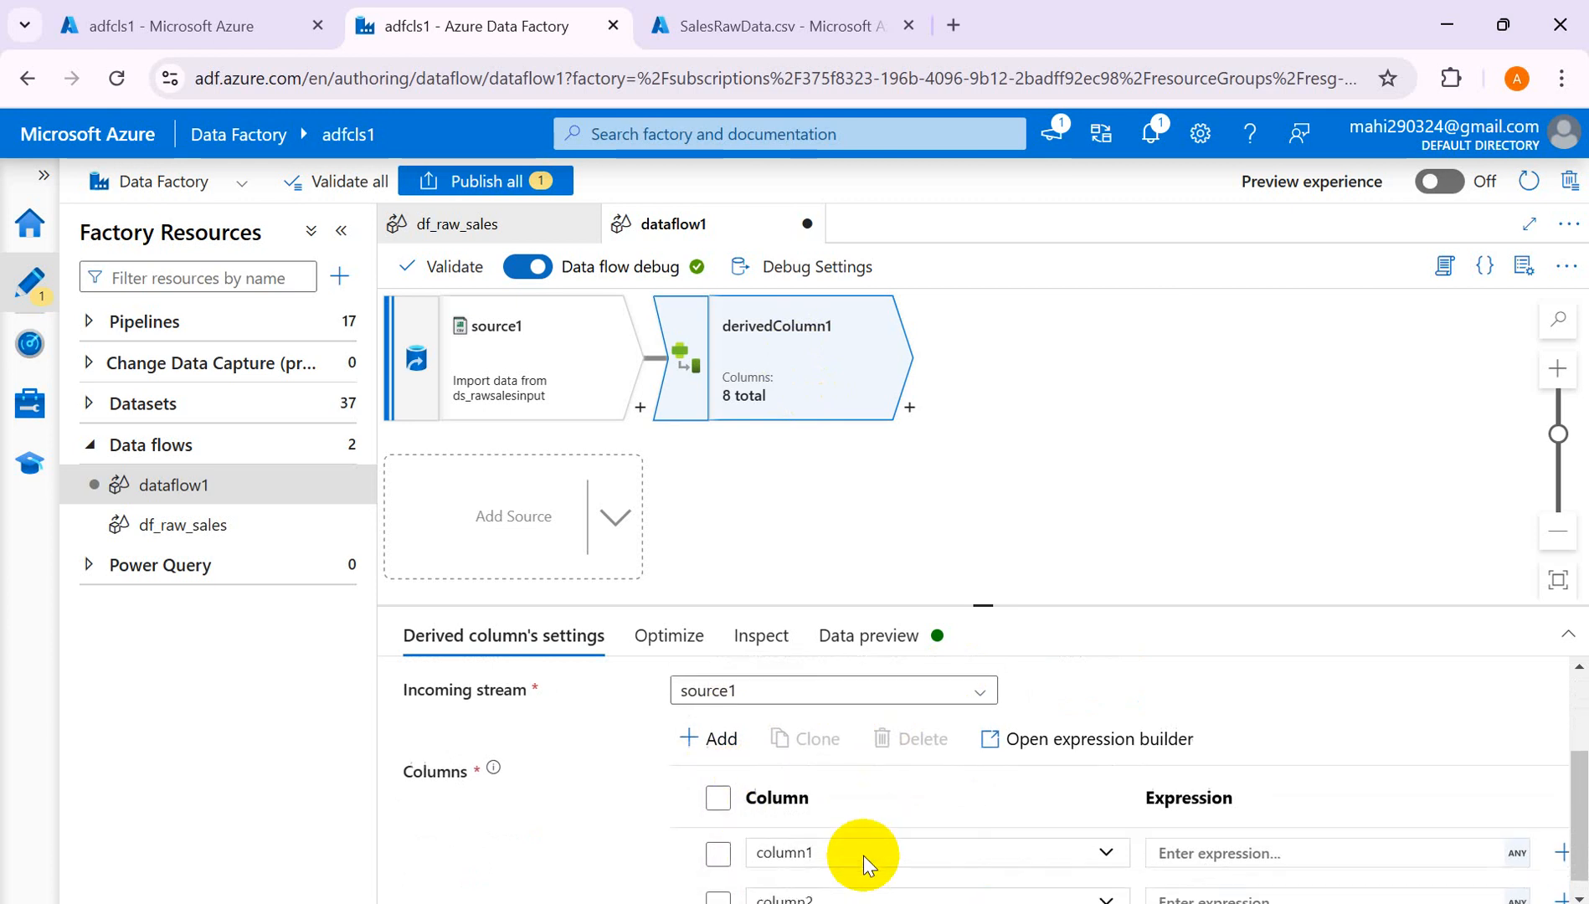
pyautogui.click(857, 836)
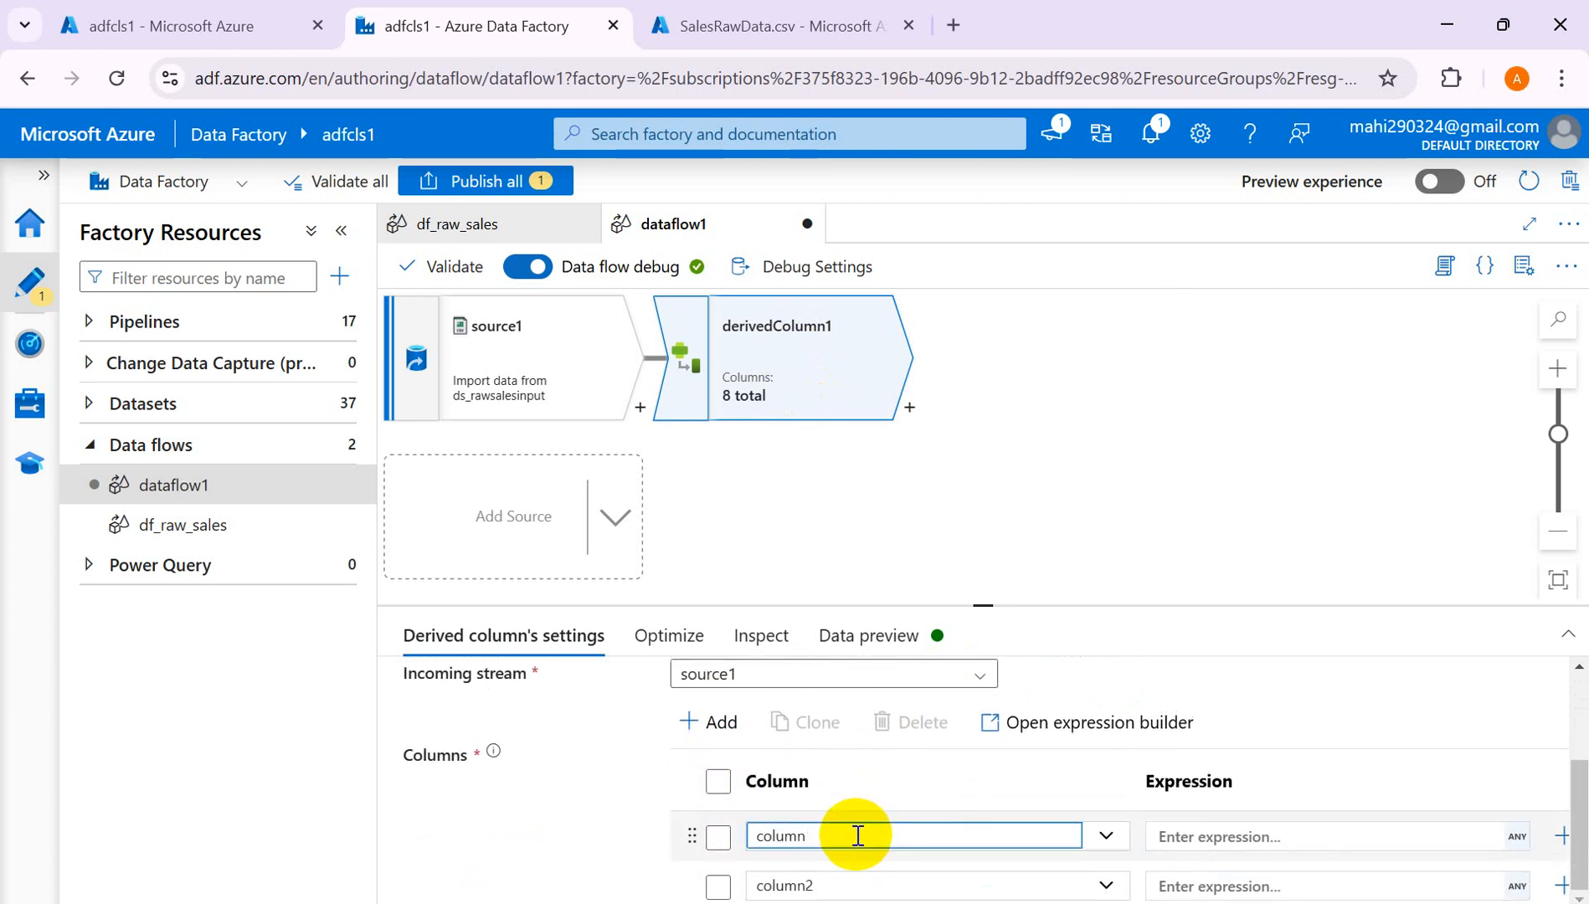
pyautogui.write('YEAR')
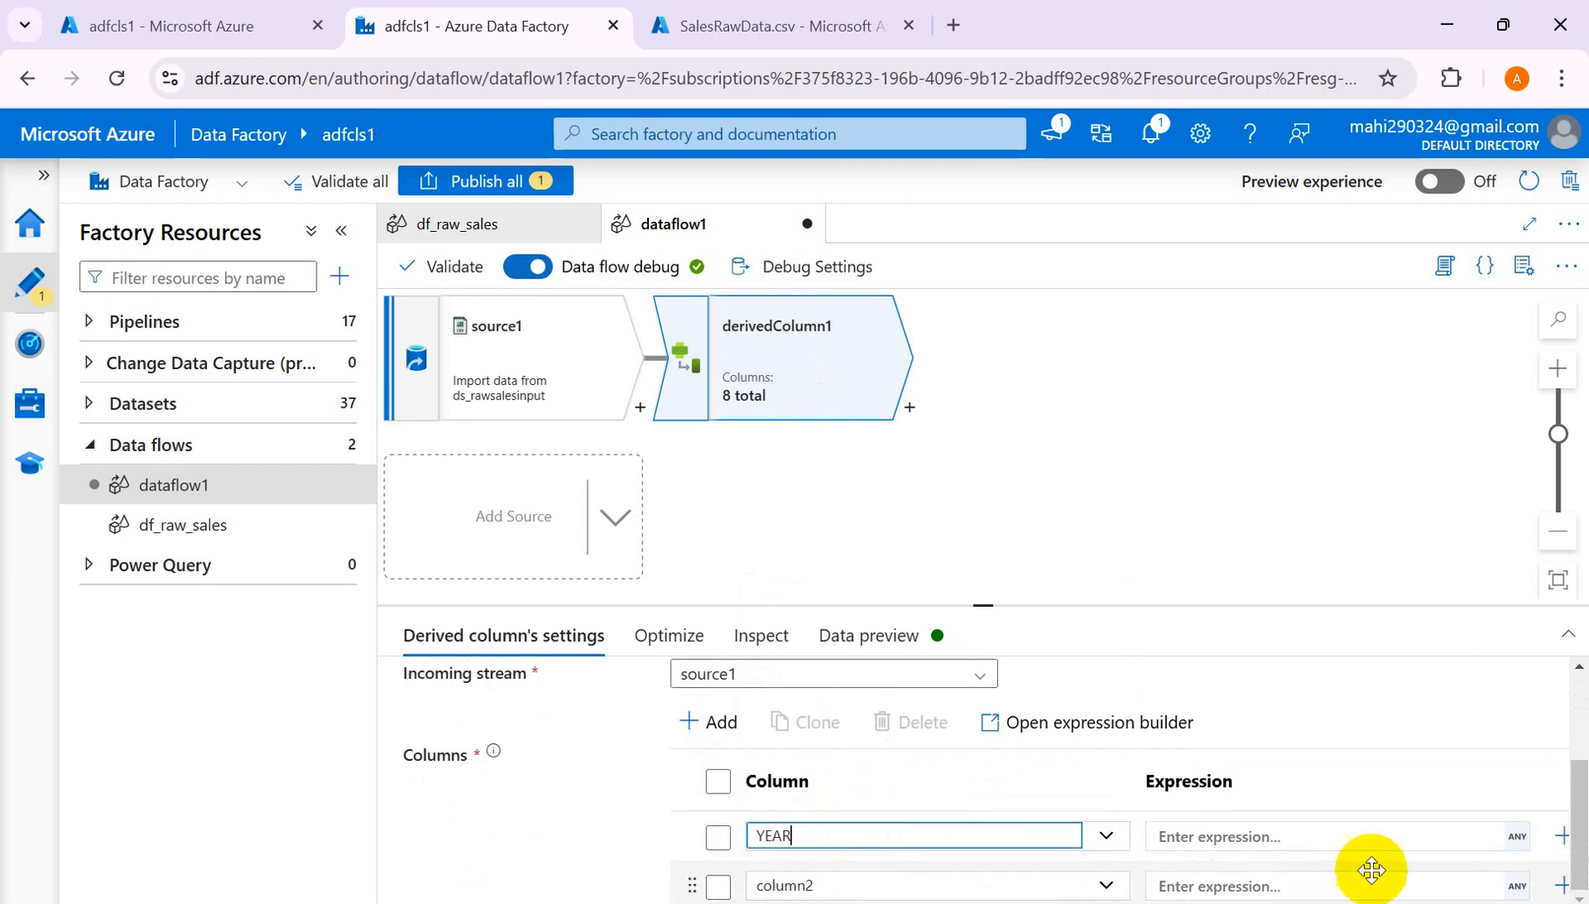
# Open the expression builder for the YEAR column and insert the substring function into its expression.
pyautogui.click(1348, 835)
pyautogui.click(1271, 871)
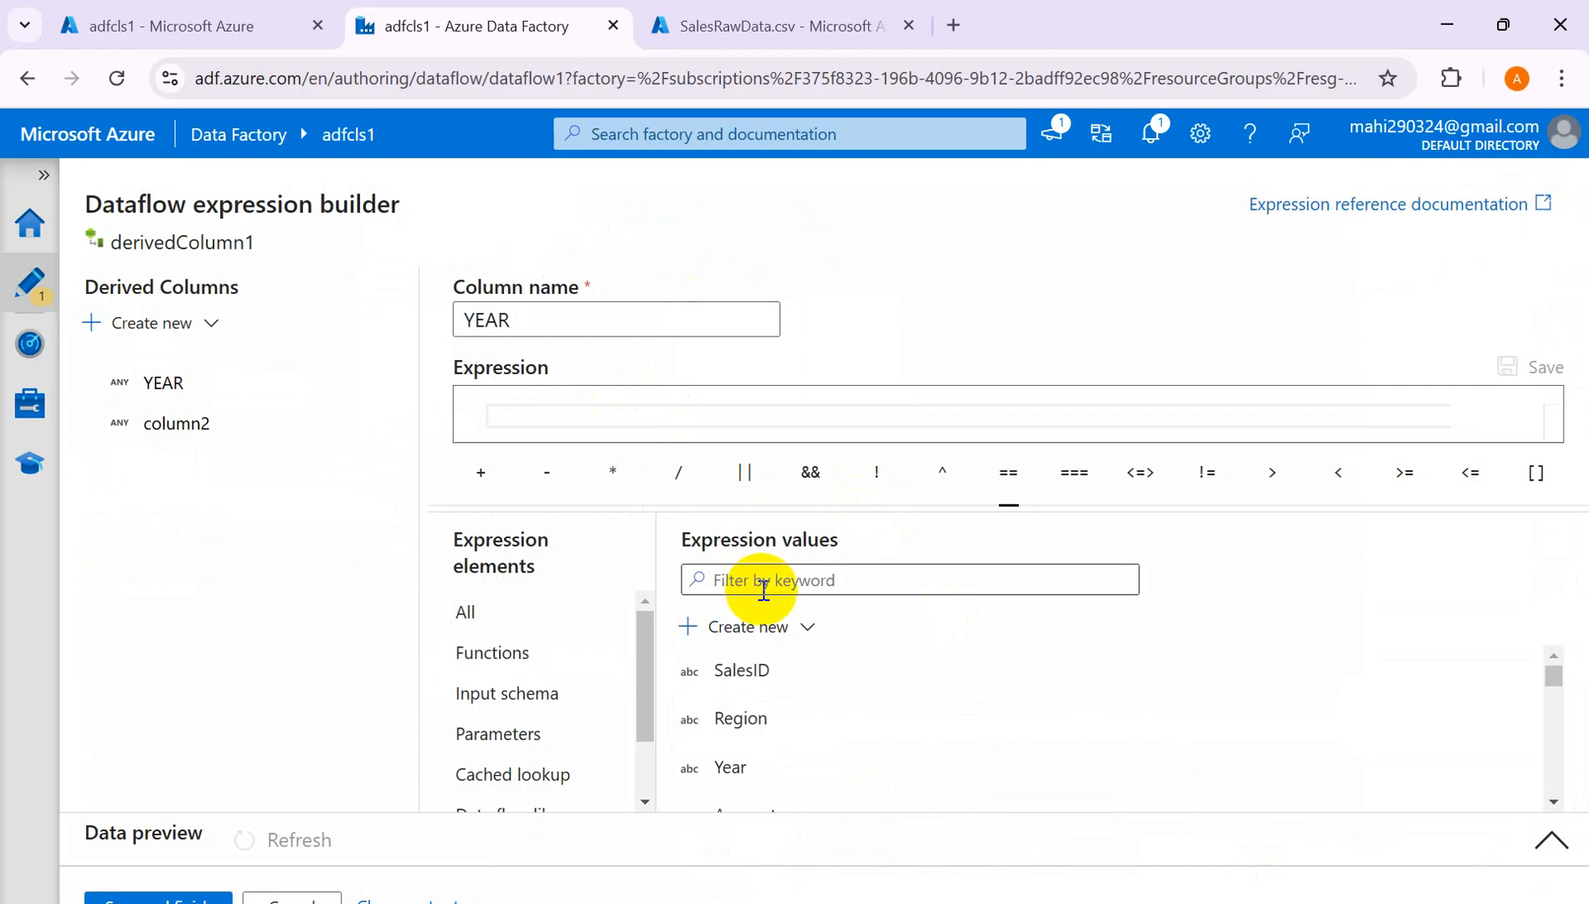
pyautogui.click(745, 580)
pyautogui.write('s')
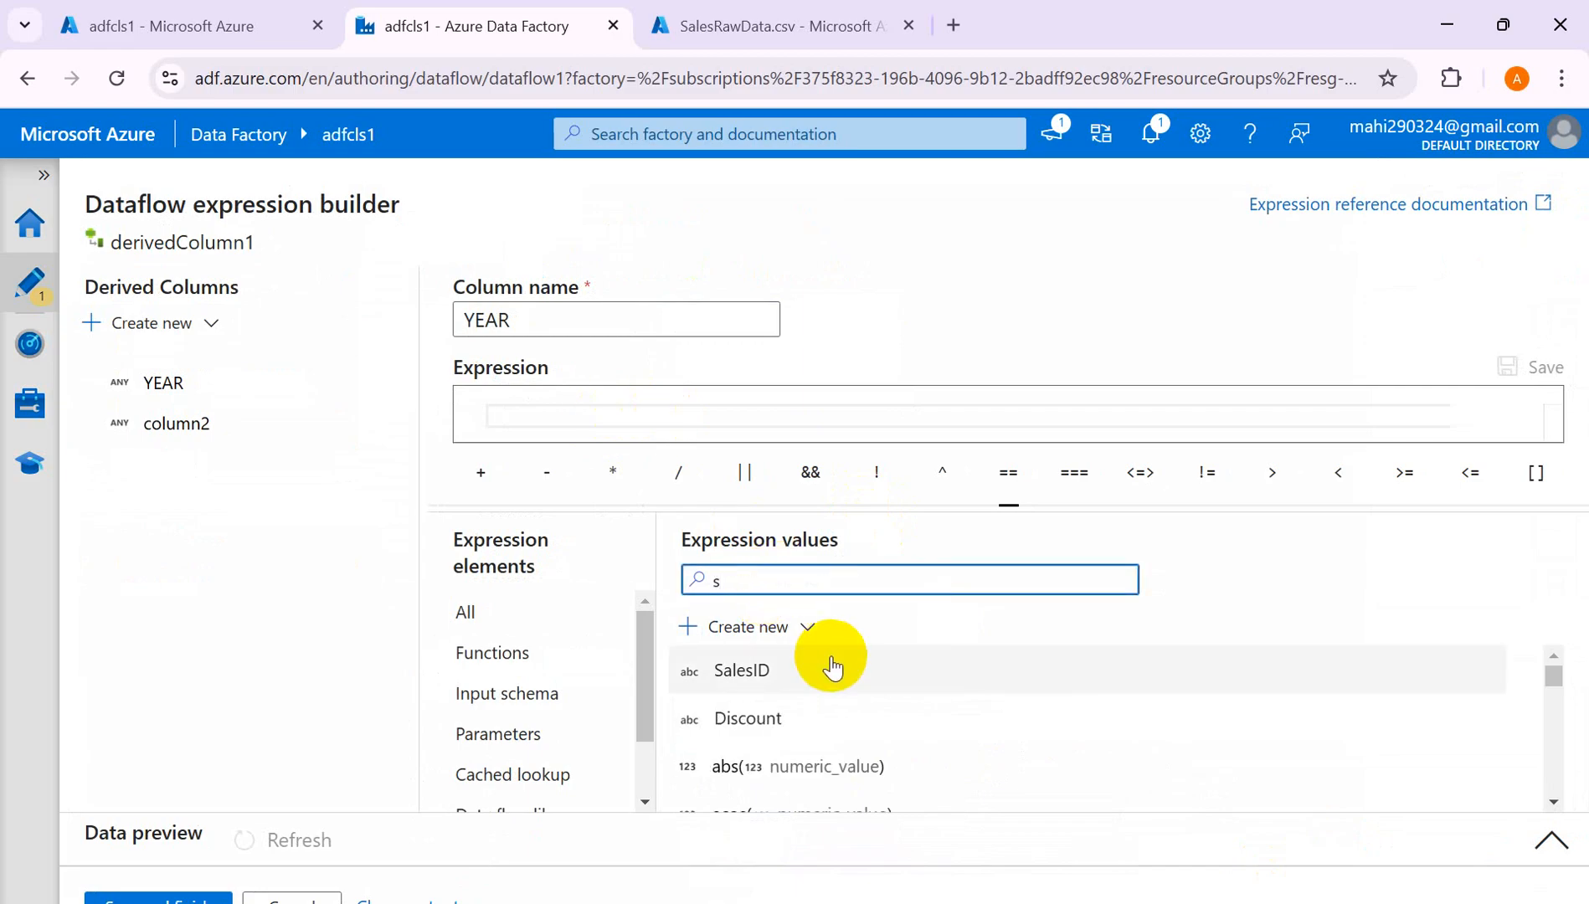
pyautogui.write('u')
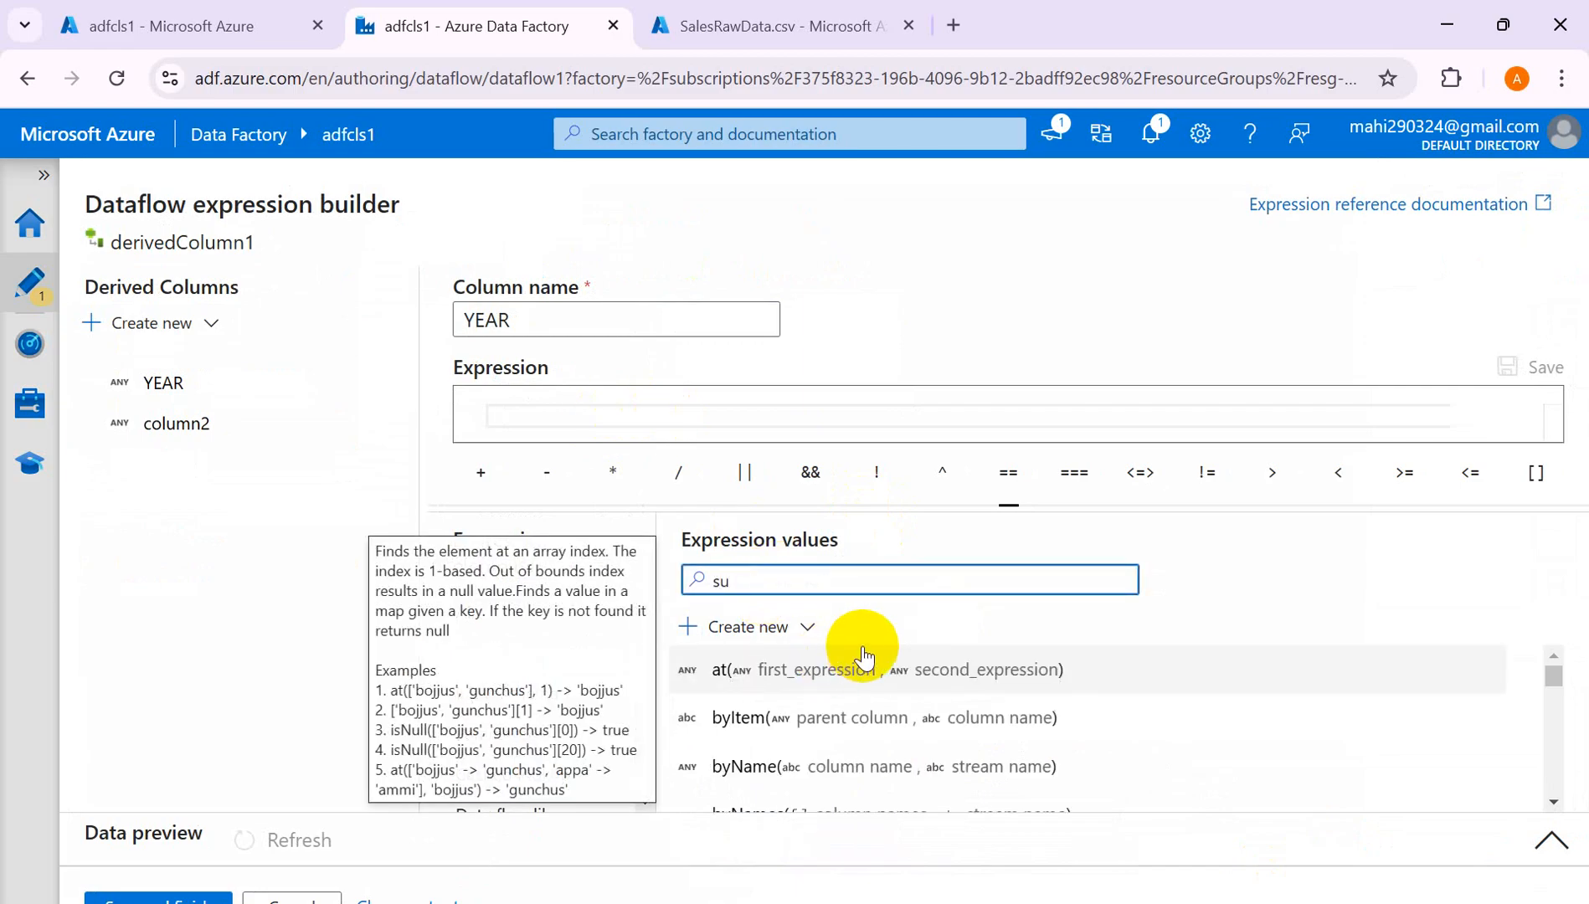
pyautogui.write('bs')
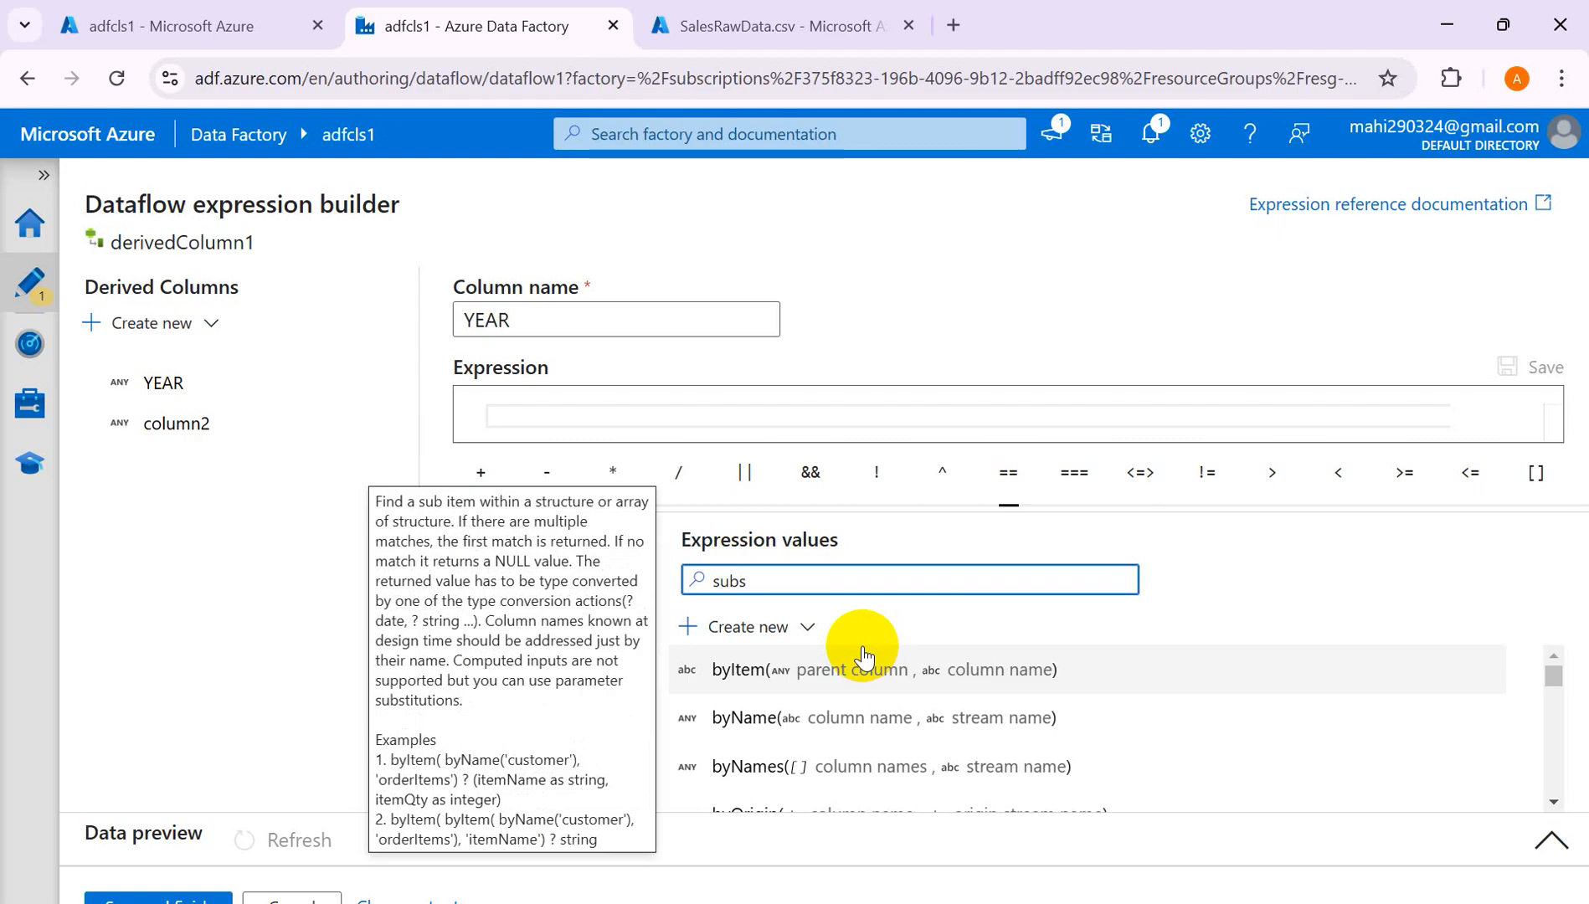
pyautogui.write('trin')
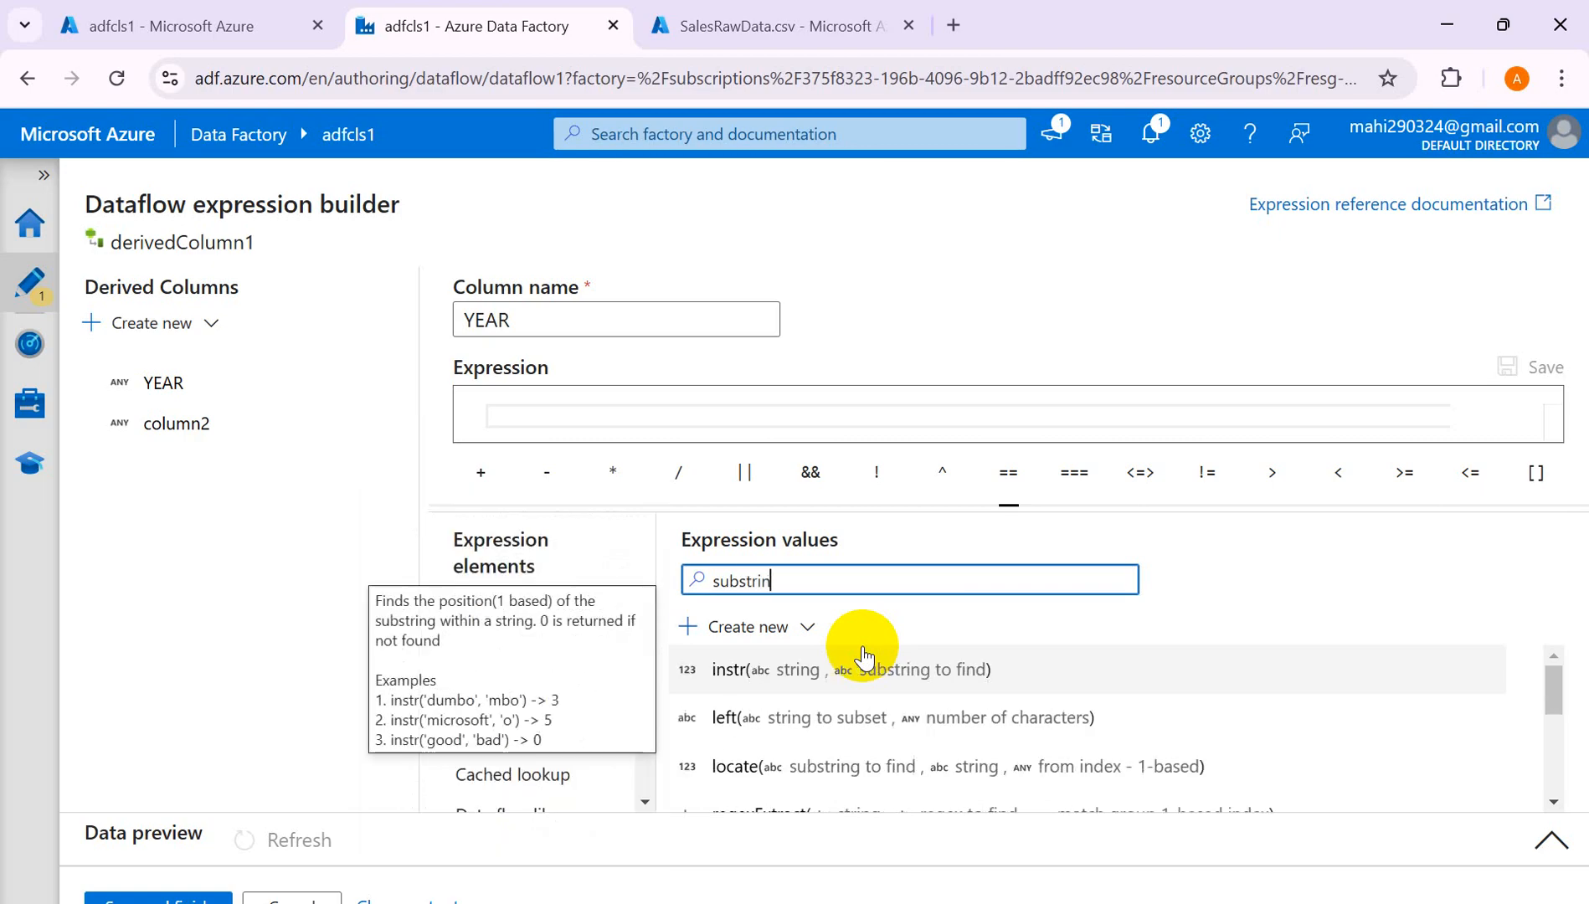
pyautogui.scroll(-3, 871, 662)
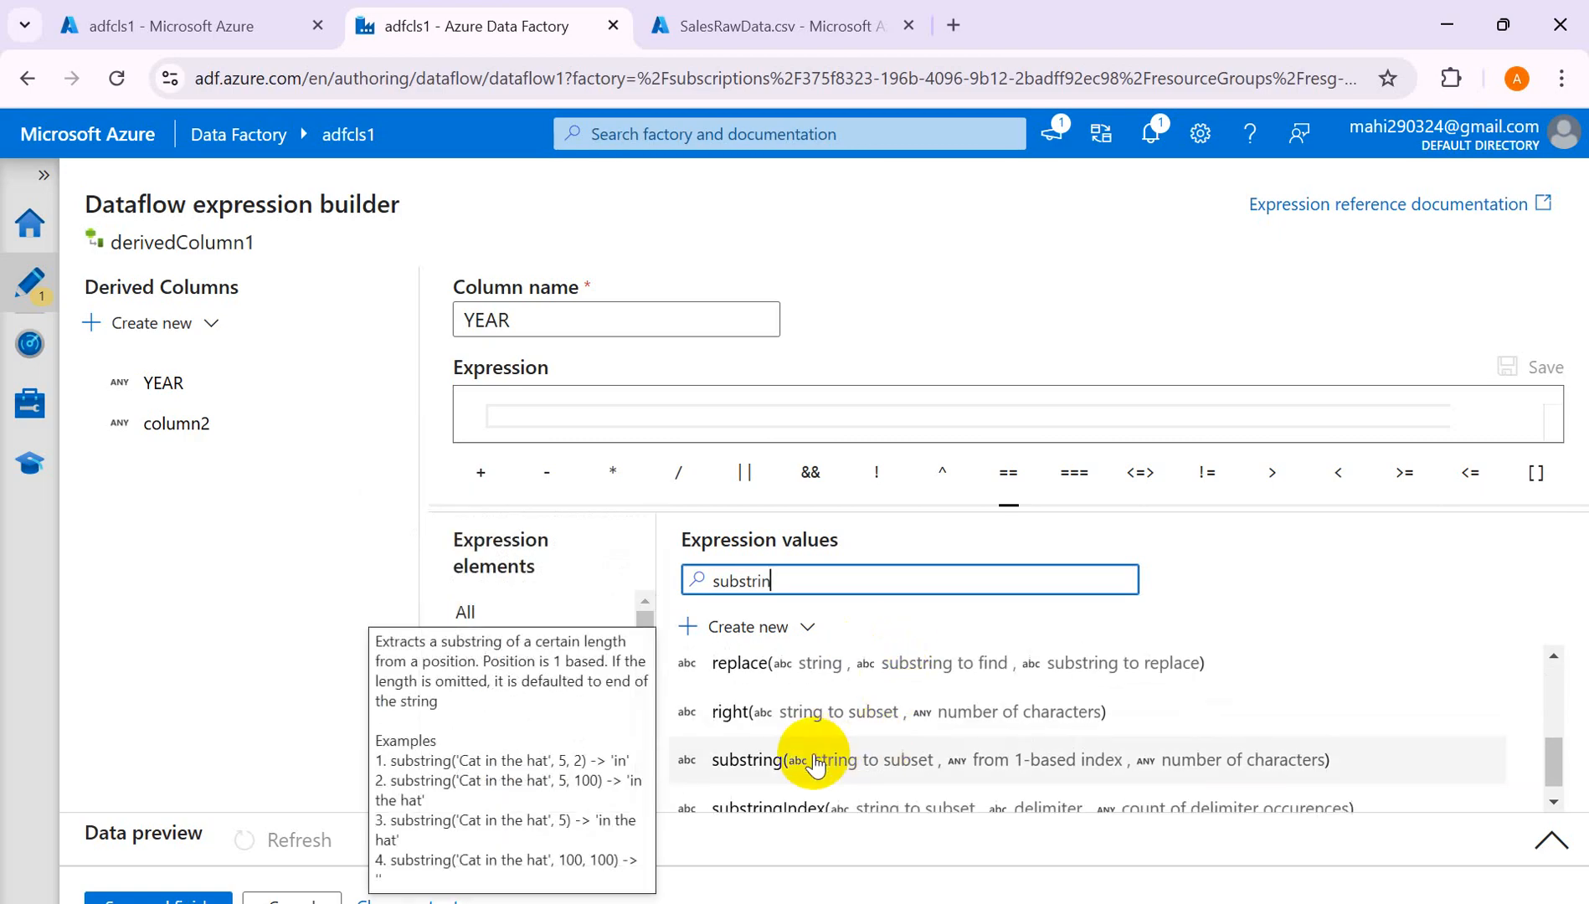
pyautogui.click(888, 760)
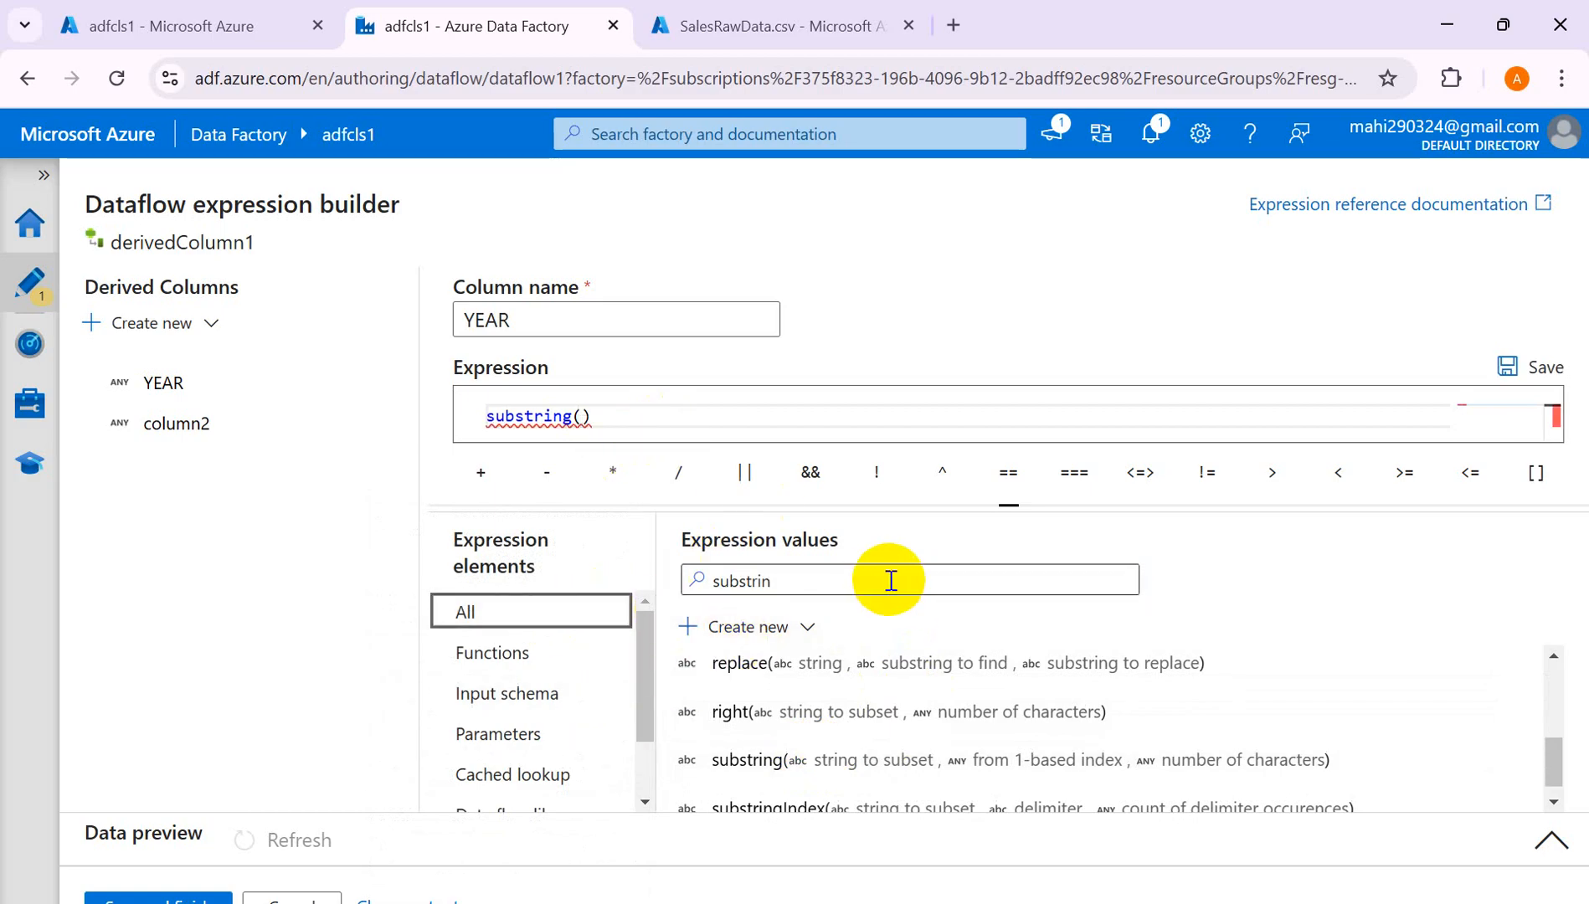
# Complete the YEAR expression as substring(Year,0,4) and save it.
pyautogui.moveTo(887, 578); pyautogui.dragTo(470, 576)
pyautogui.press('BackSpace')
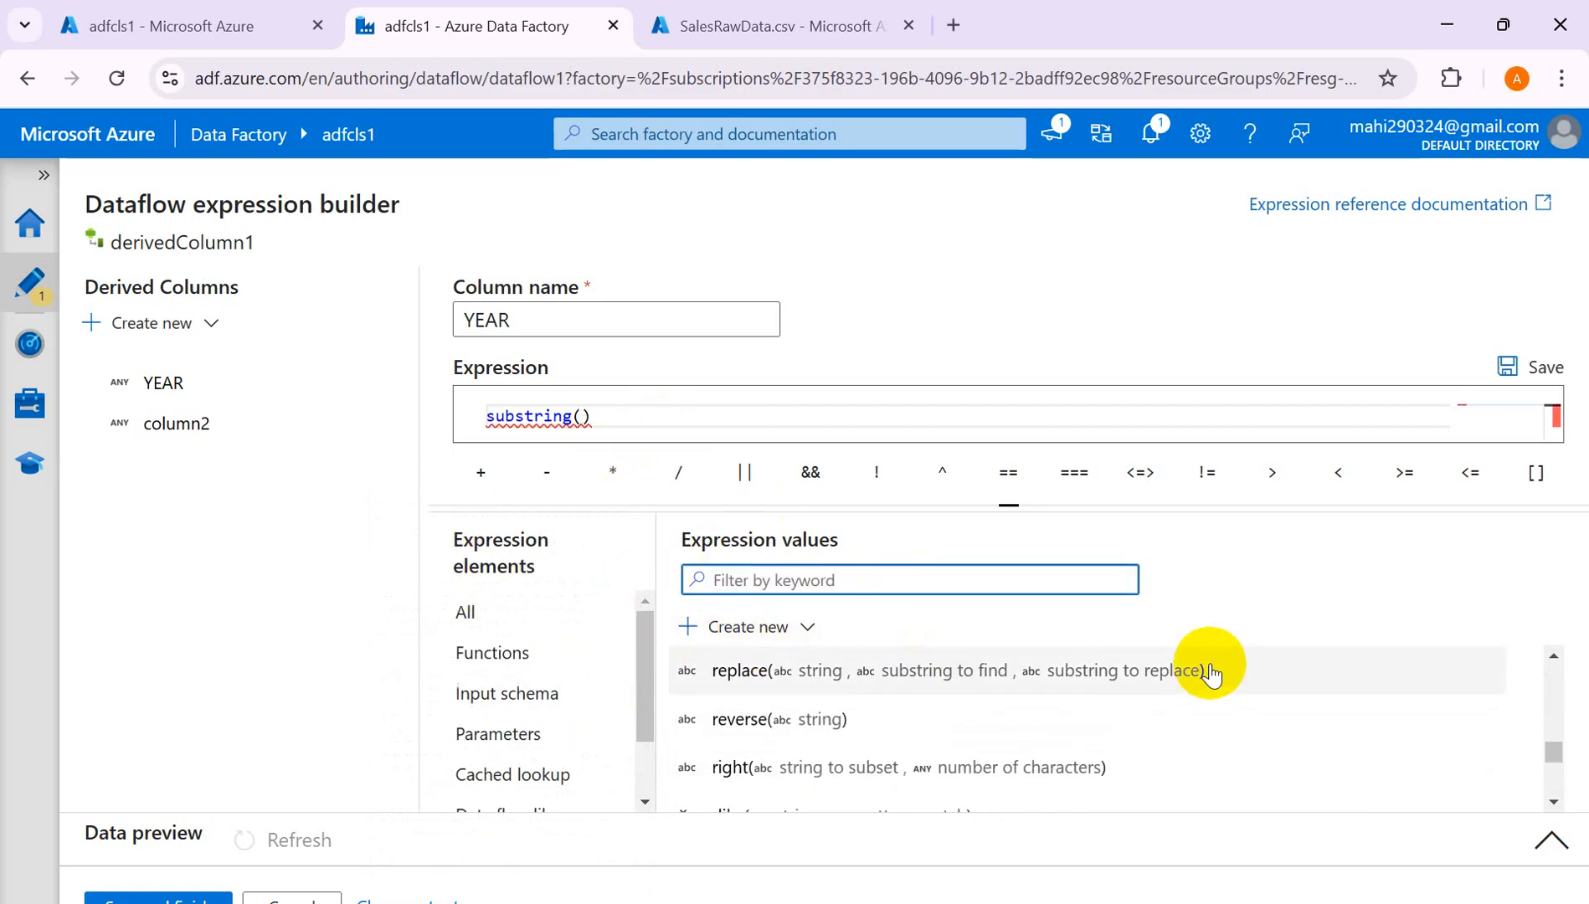
pyautogui.moveTo(1556, 747); pyautogui.dragTo(1556, 674)
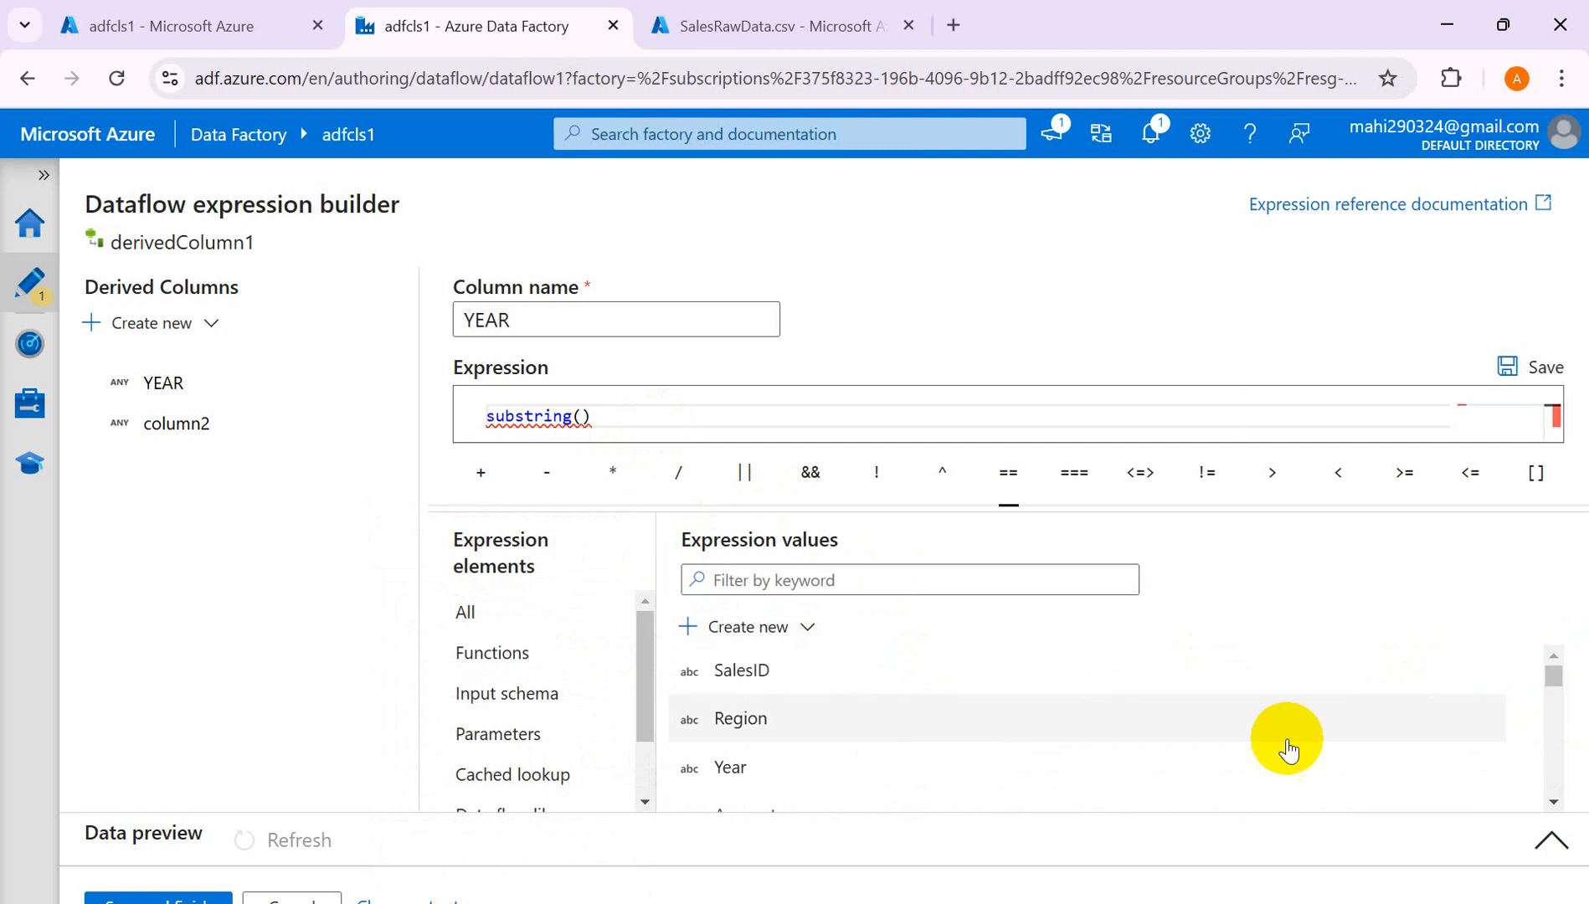
pyautogui.click(733, 767)
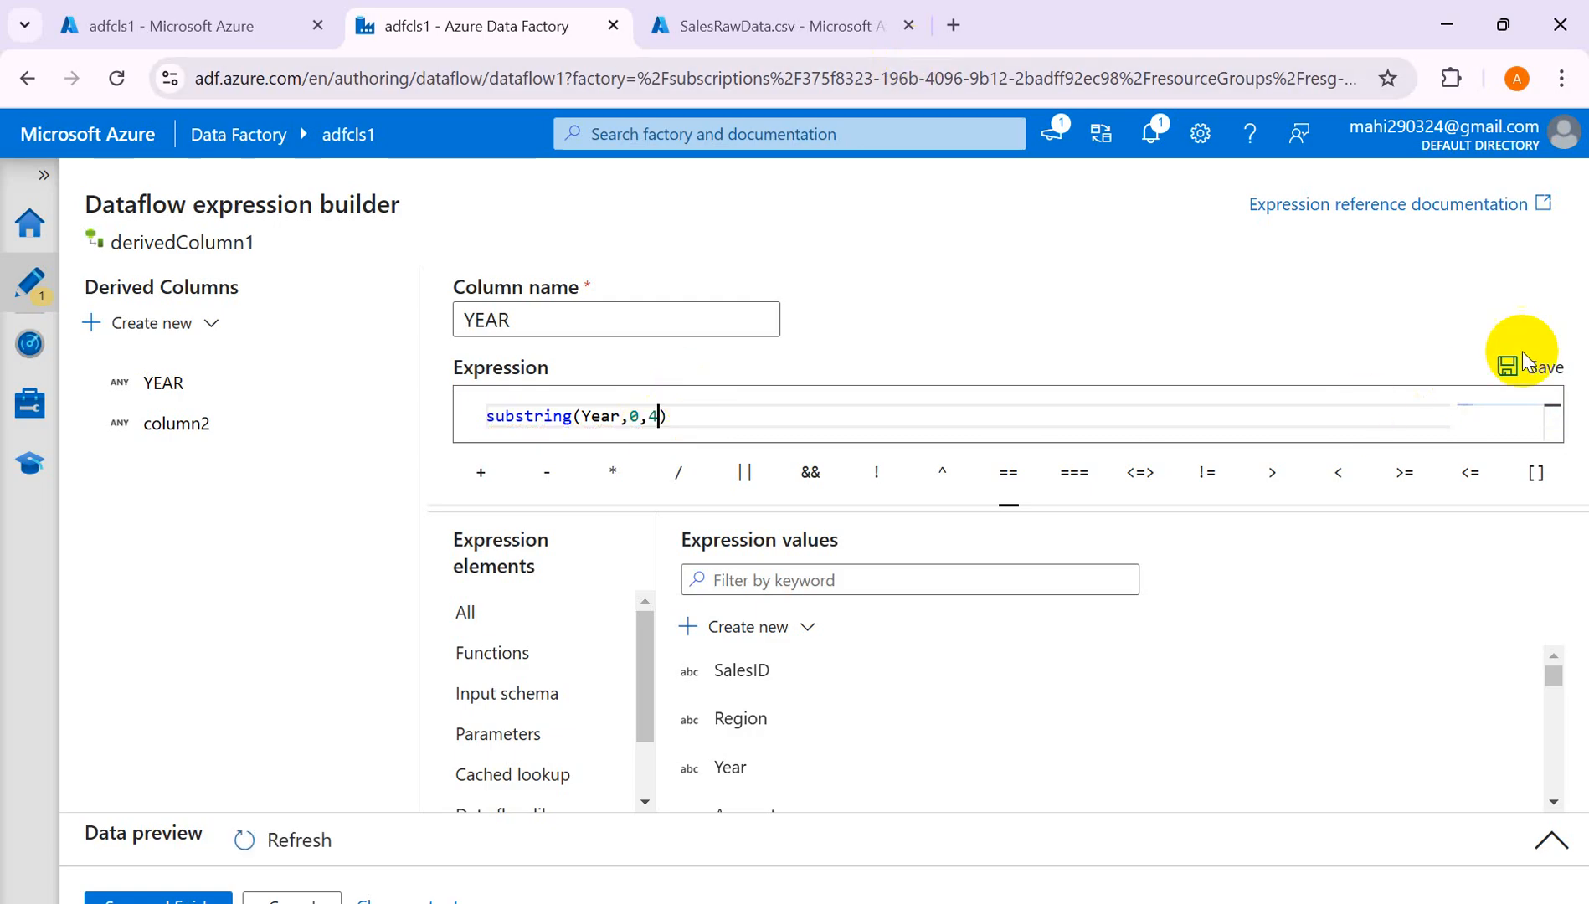
# Preview the output of the YEAR expression, enlarge the expression area to check the formula, and leave the expression builder.
pyautogui.click(245, 840)
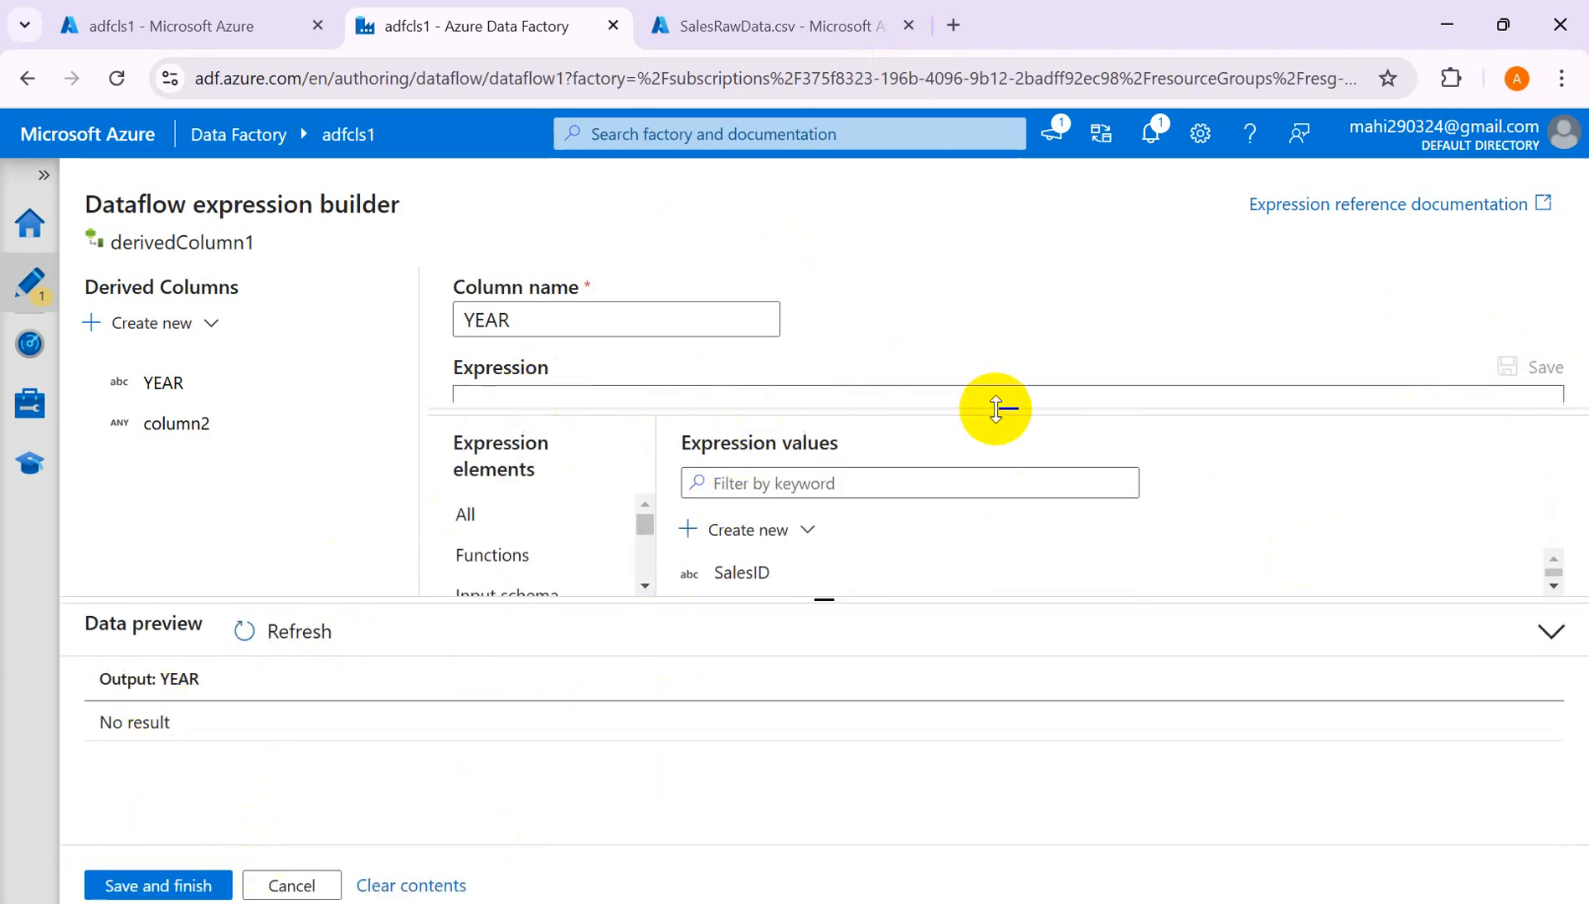
pyautogui.moveTo(1017, 410); pyautogui.dragTo(989, 522)
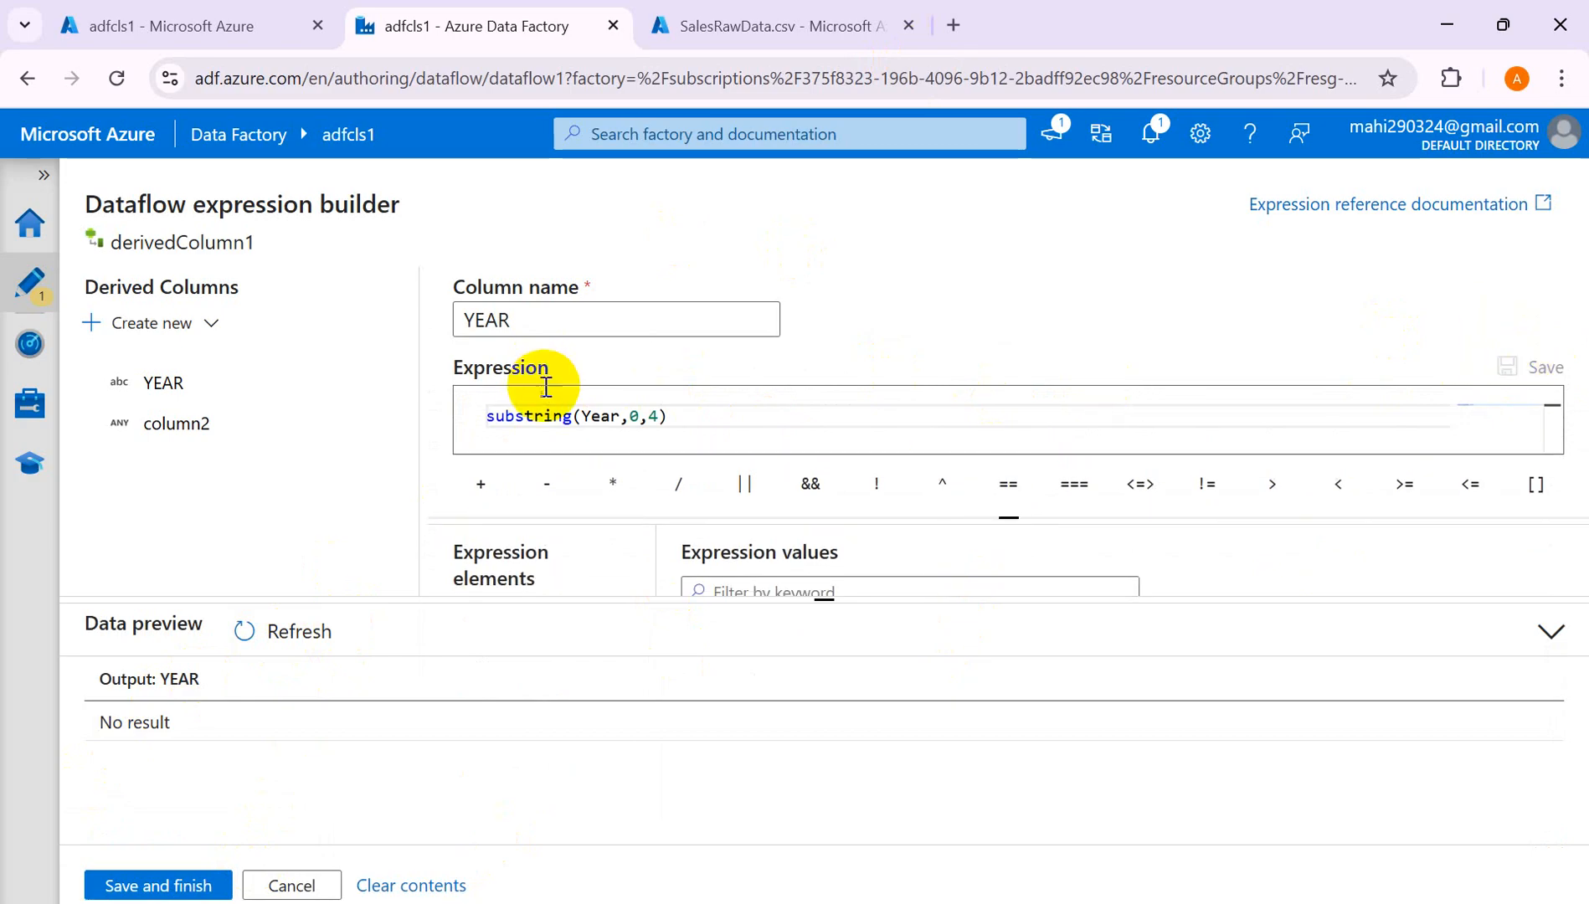
pyautogui.moveTo(577, 419)
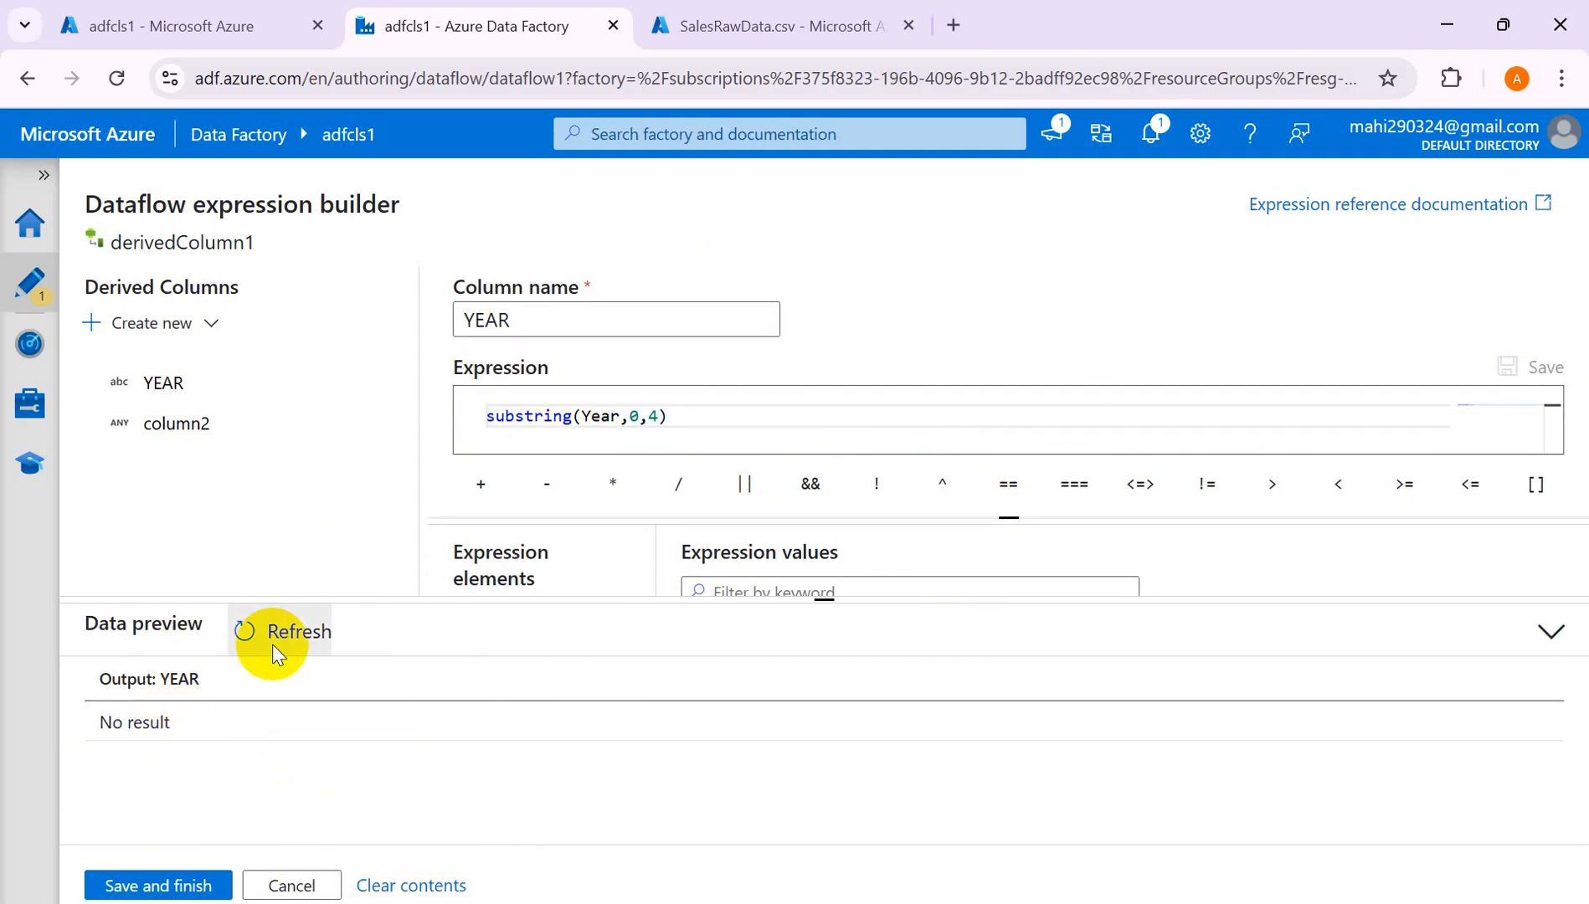
pyautogui.click(284, 886)
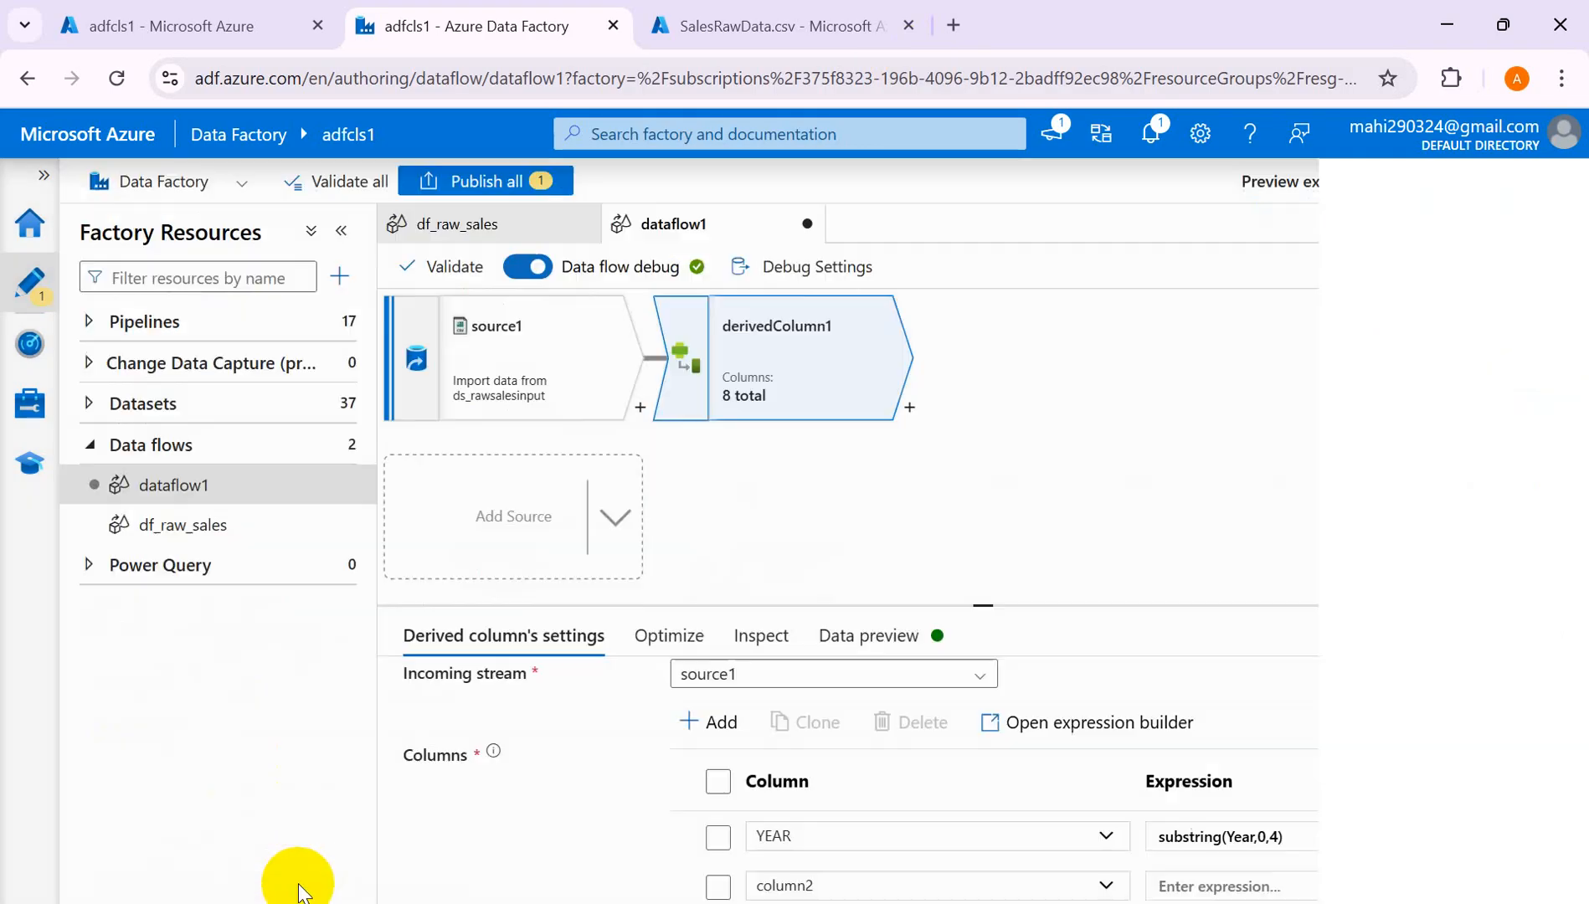
# Check the data previews of derivedColumn1 and source1.
pyautogui.click(903, 634)
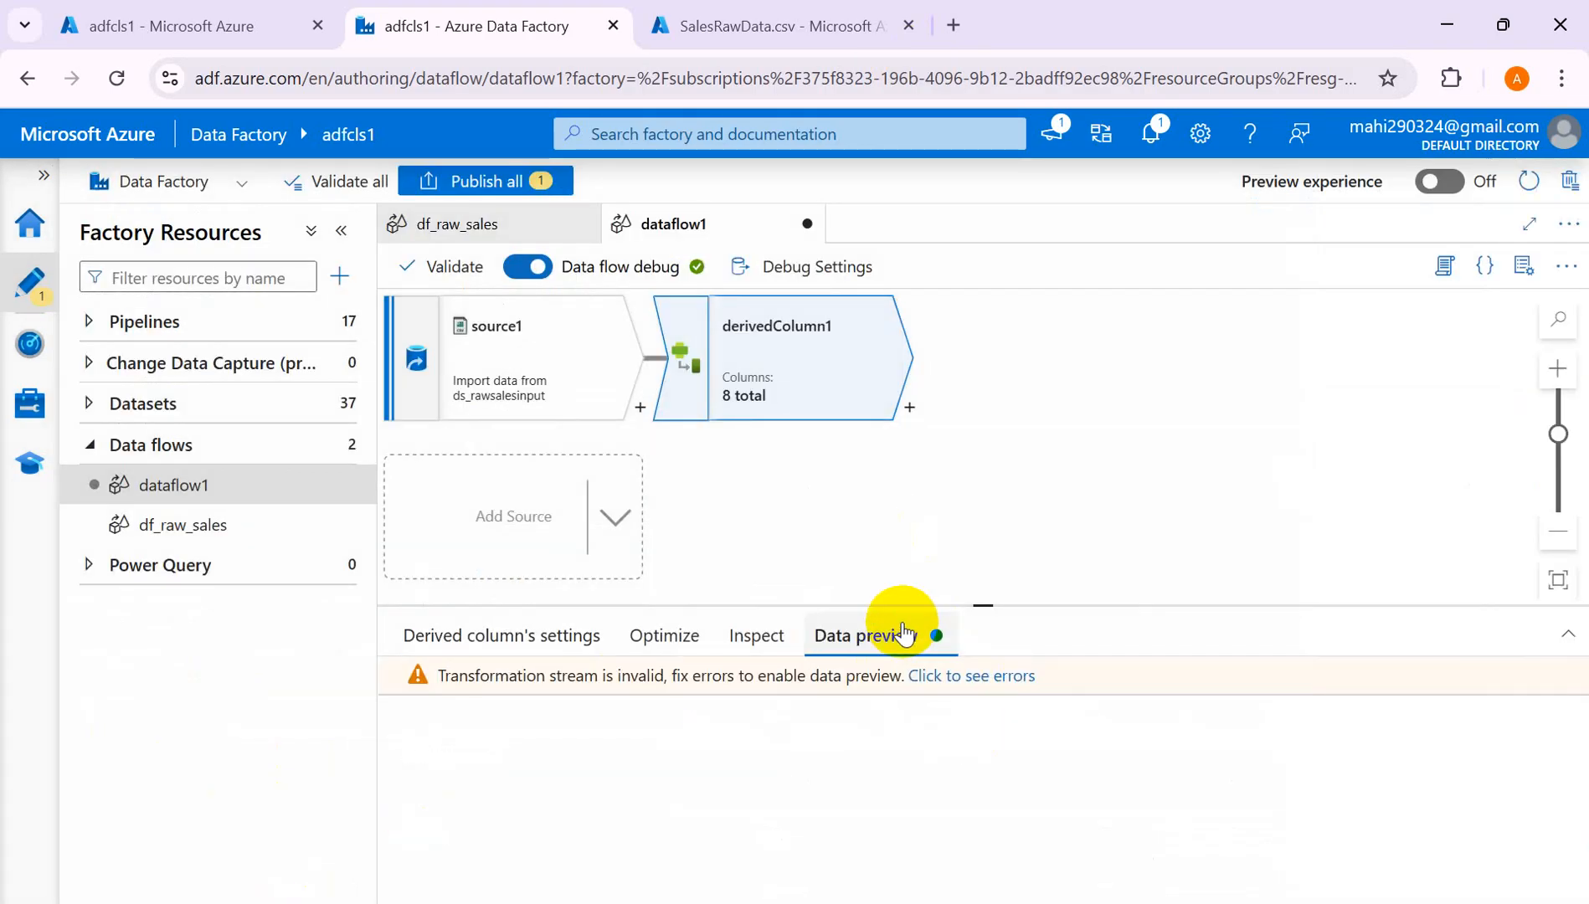
pyautogui.click(560, 322)
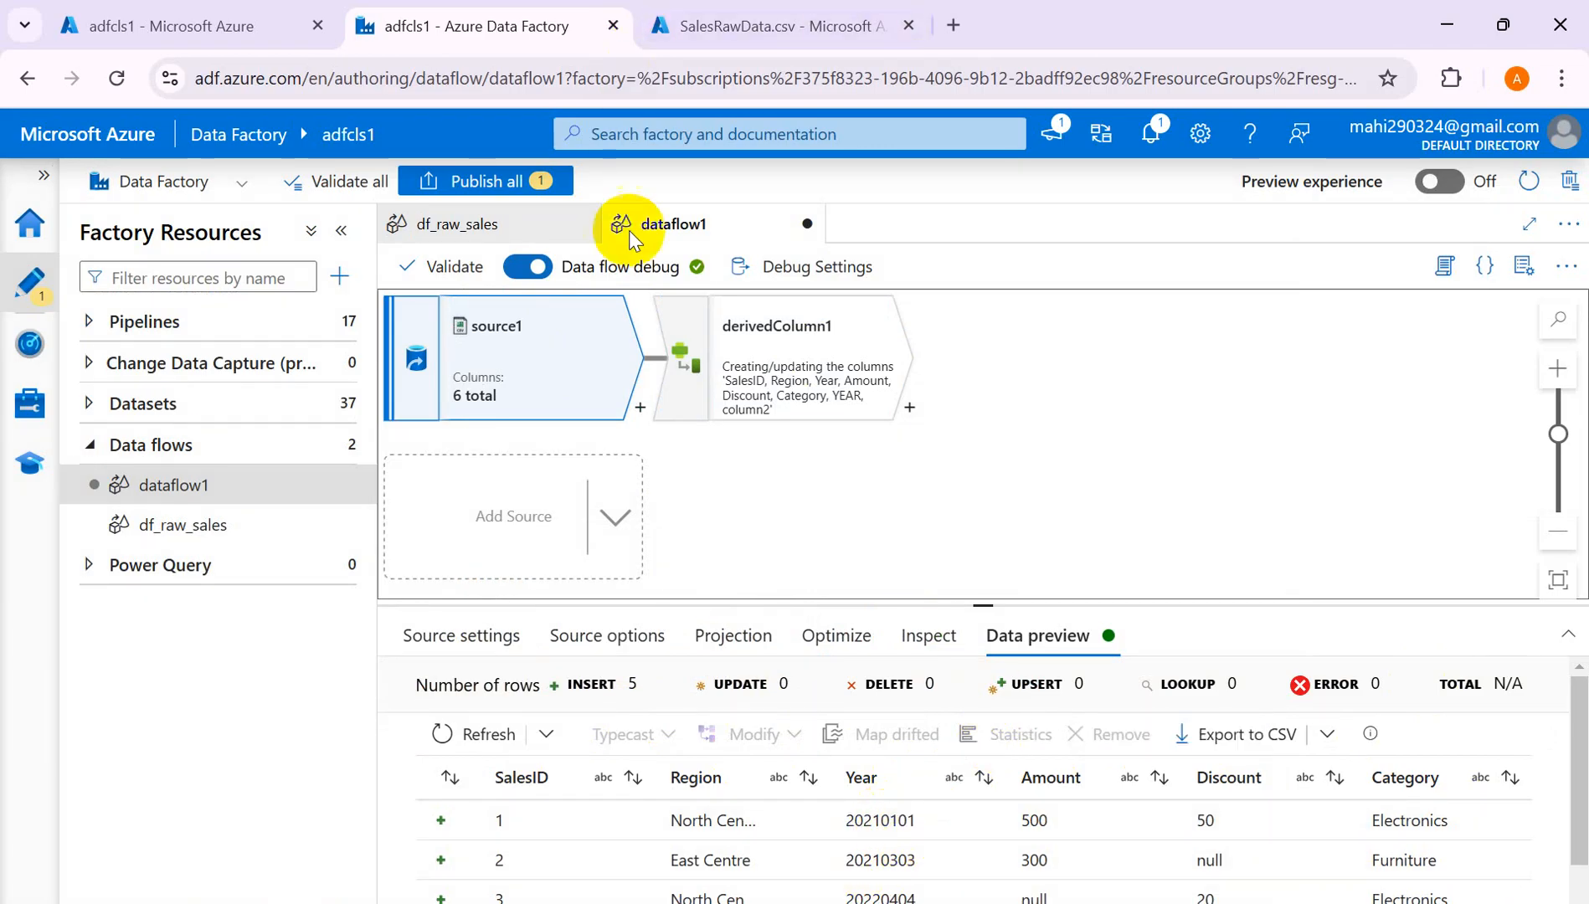
# Open the YEAR column's expression from derivedColumn1's settings, refresh its output preview, and enlarge the expression area to check the formula.
pyautogui.click(809, 347)
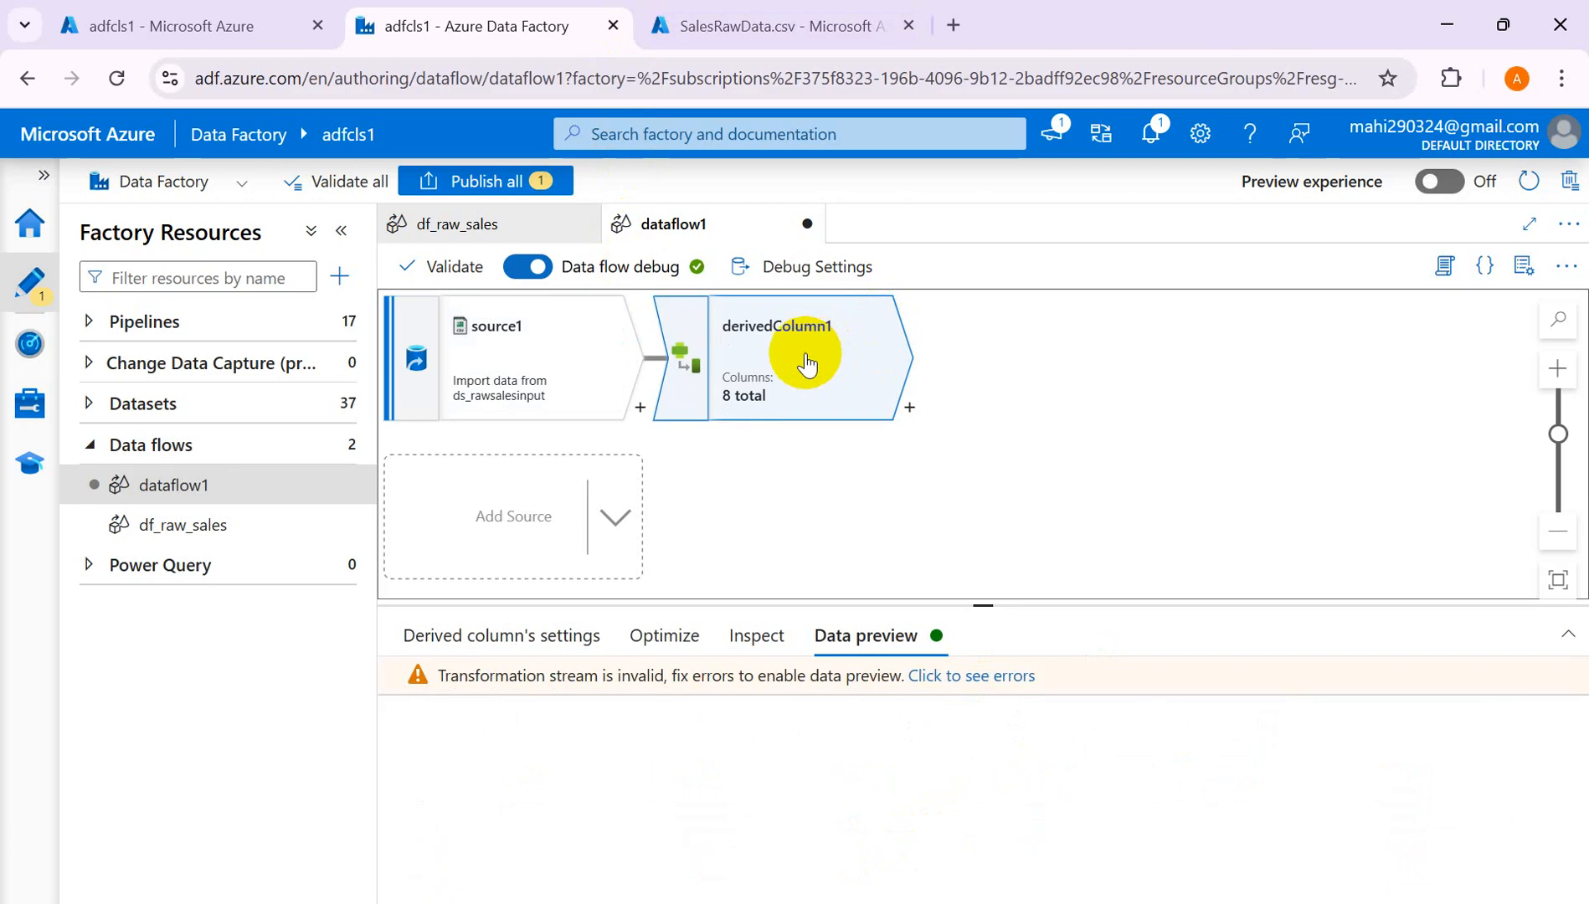
pyautogui.click(494, 638)
pyautogui.scroll(-2, 863, 712)
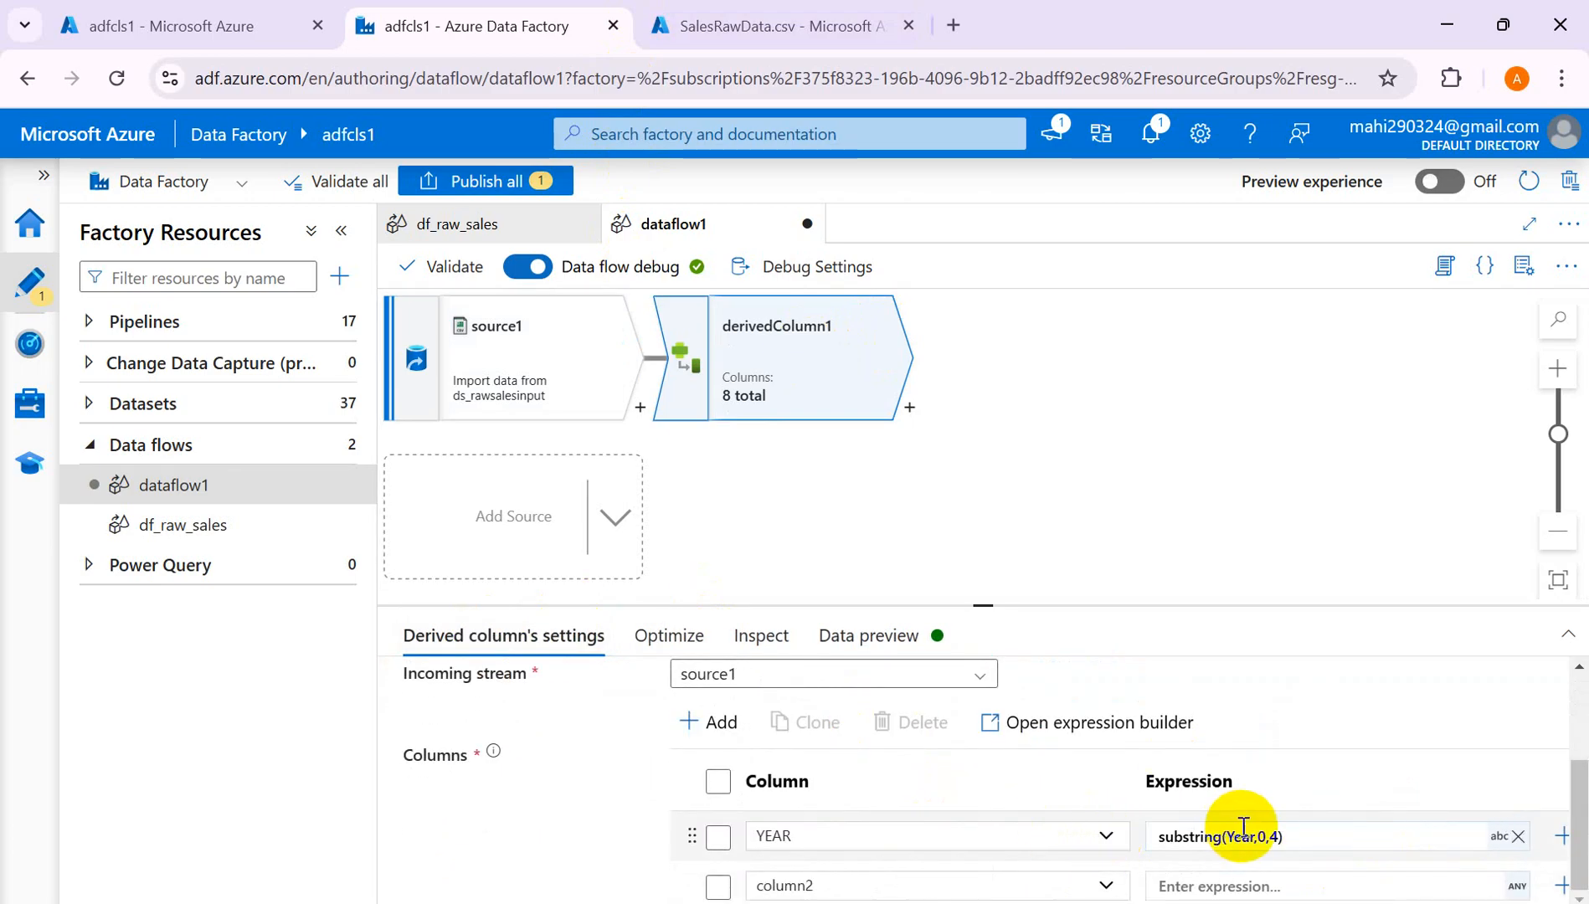
pyautogui.click(1319, 838)
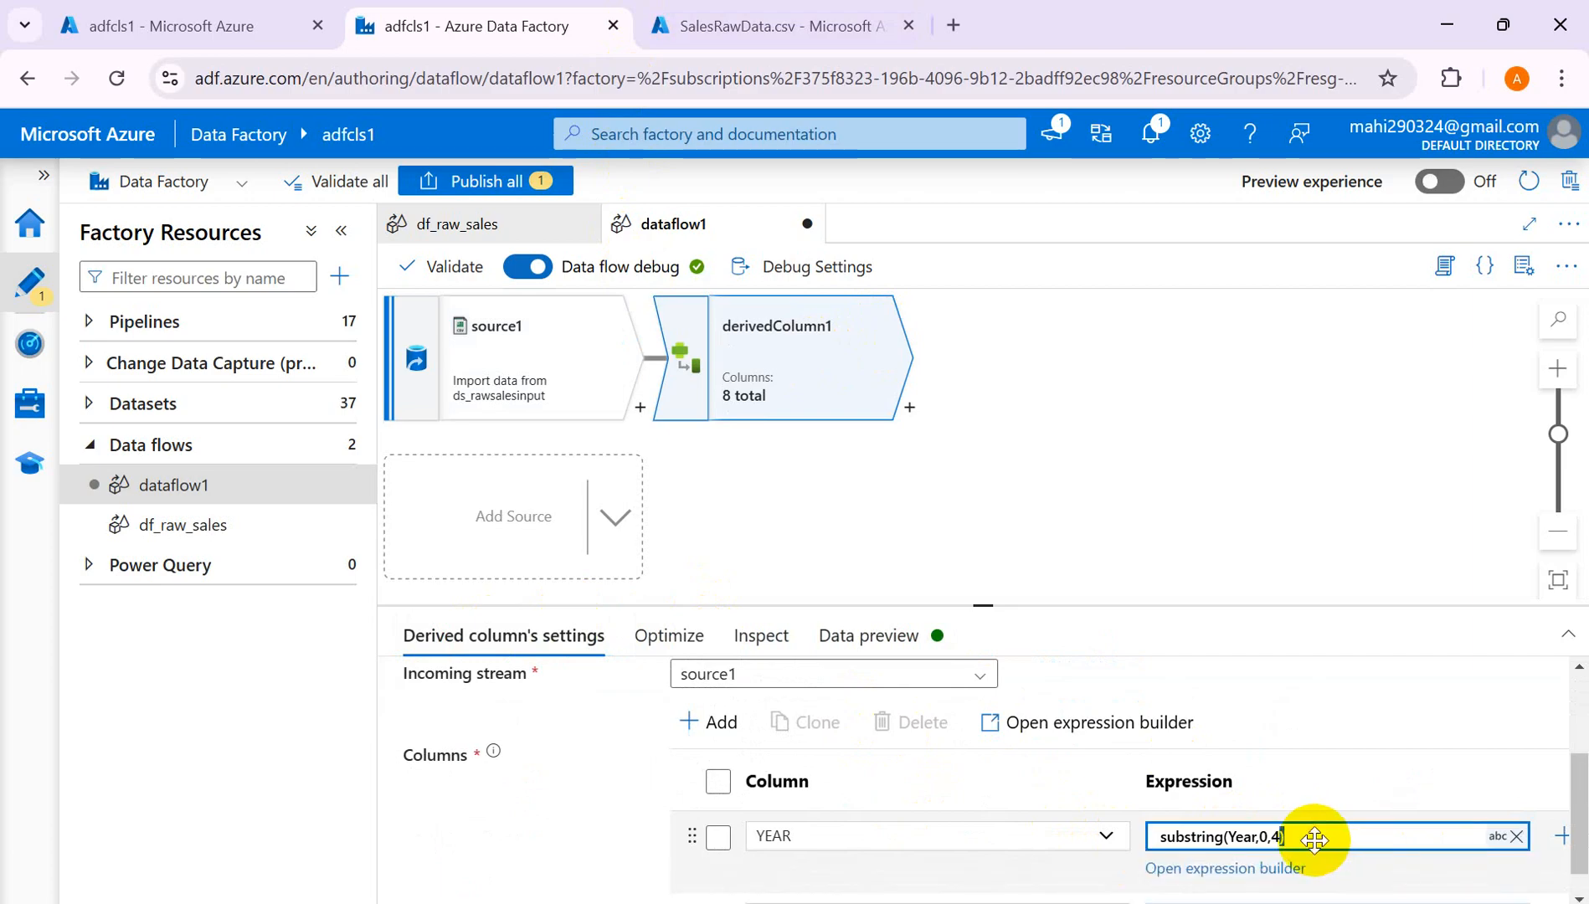
pyautogui.click(1242, 869)
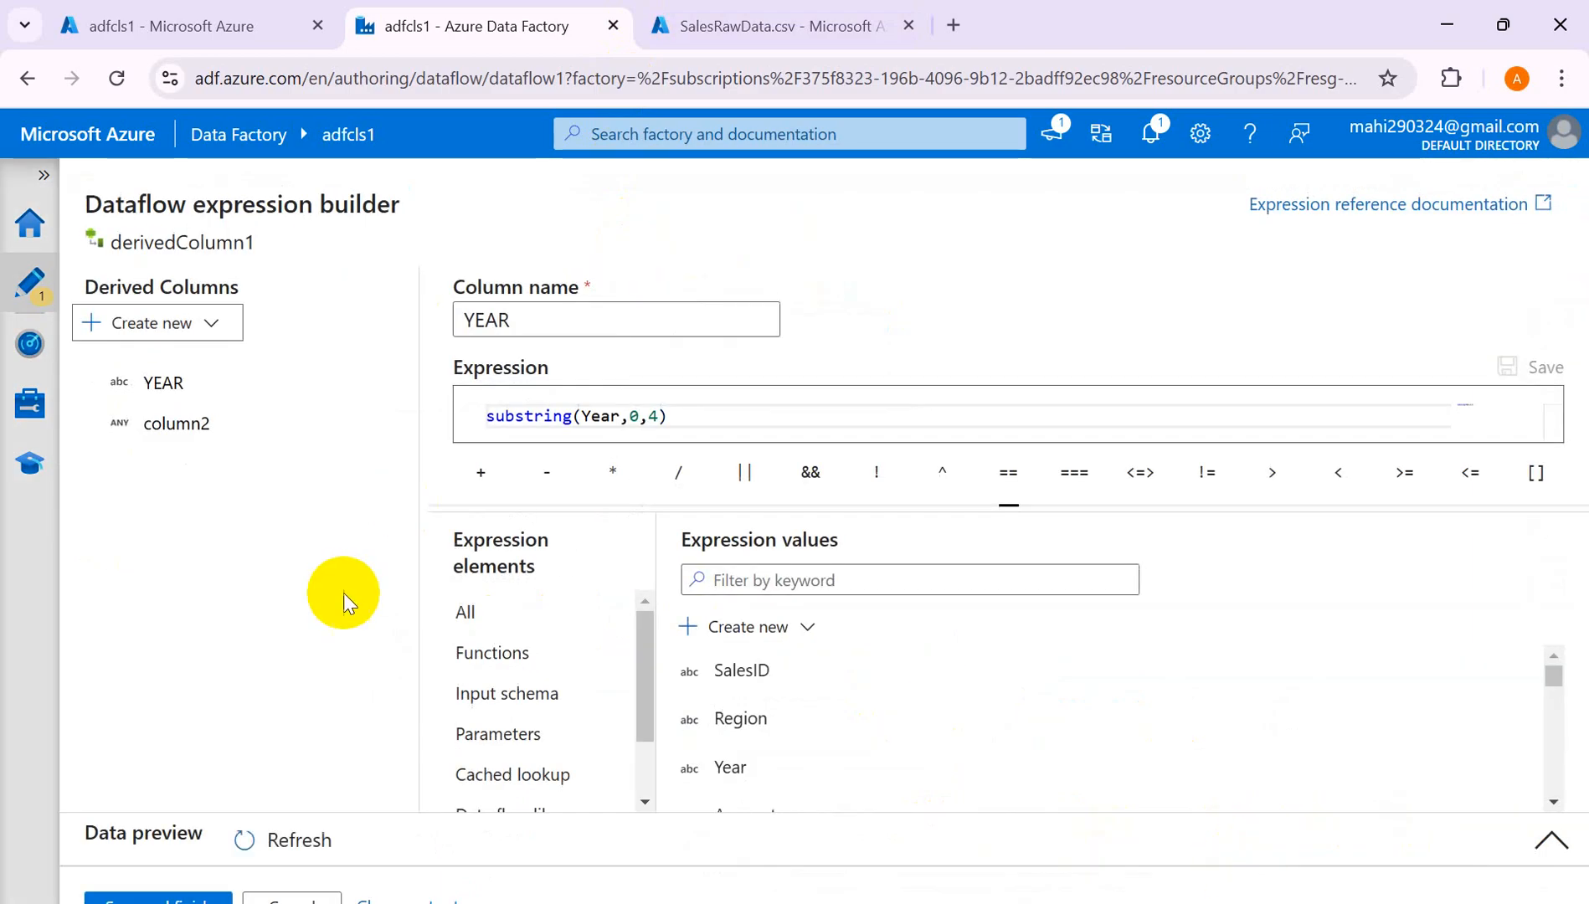
pyautogui.click(247, 842)
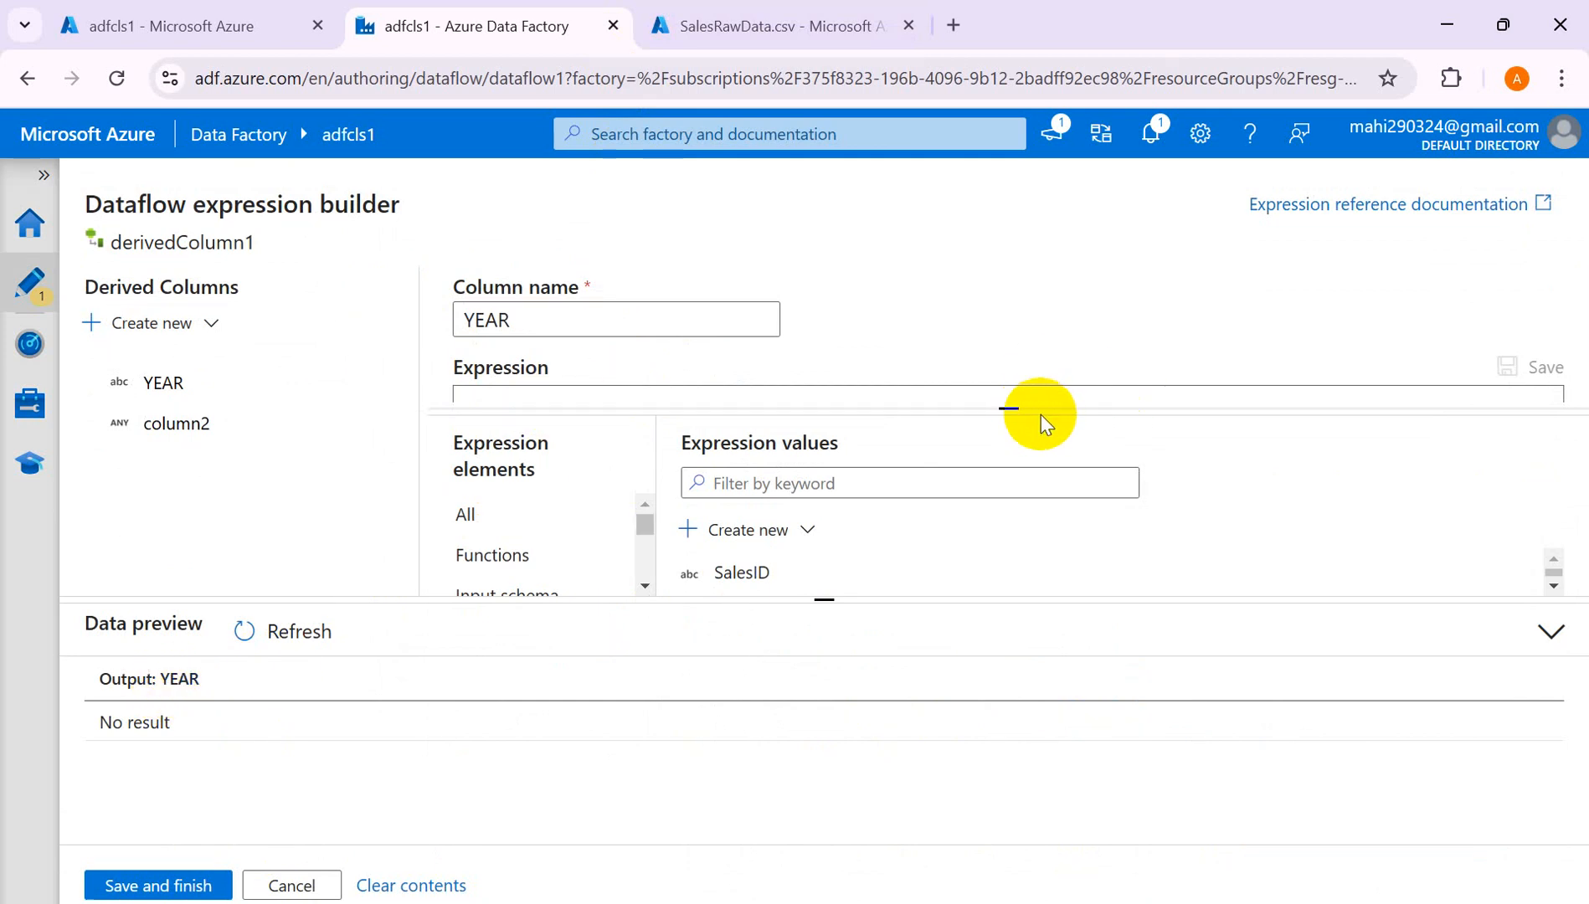
pyautogui.moveTo(1011, 405); pyautogui.dragTo(1017, 522)
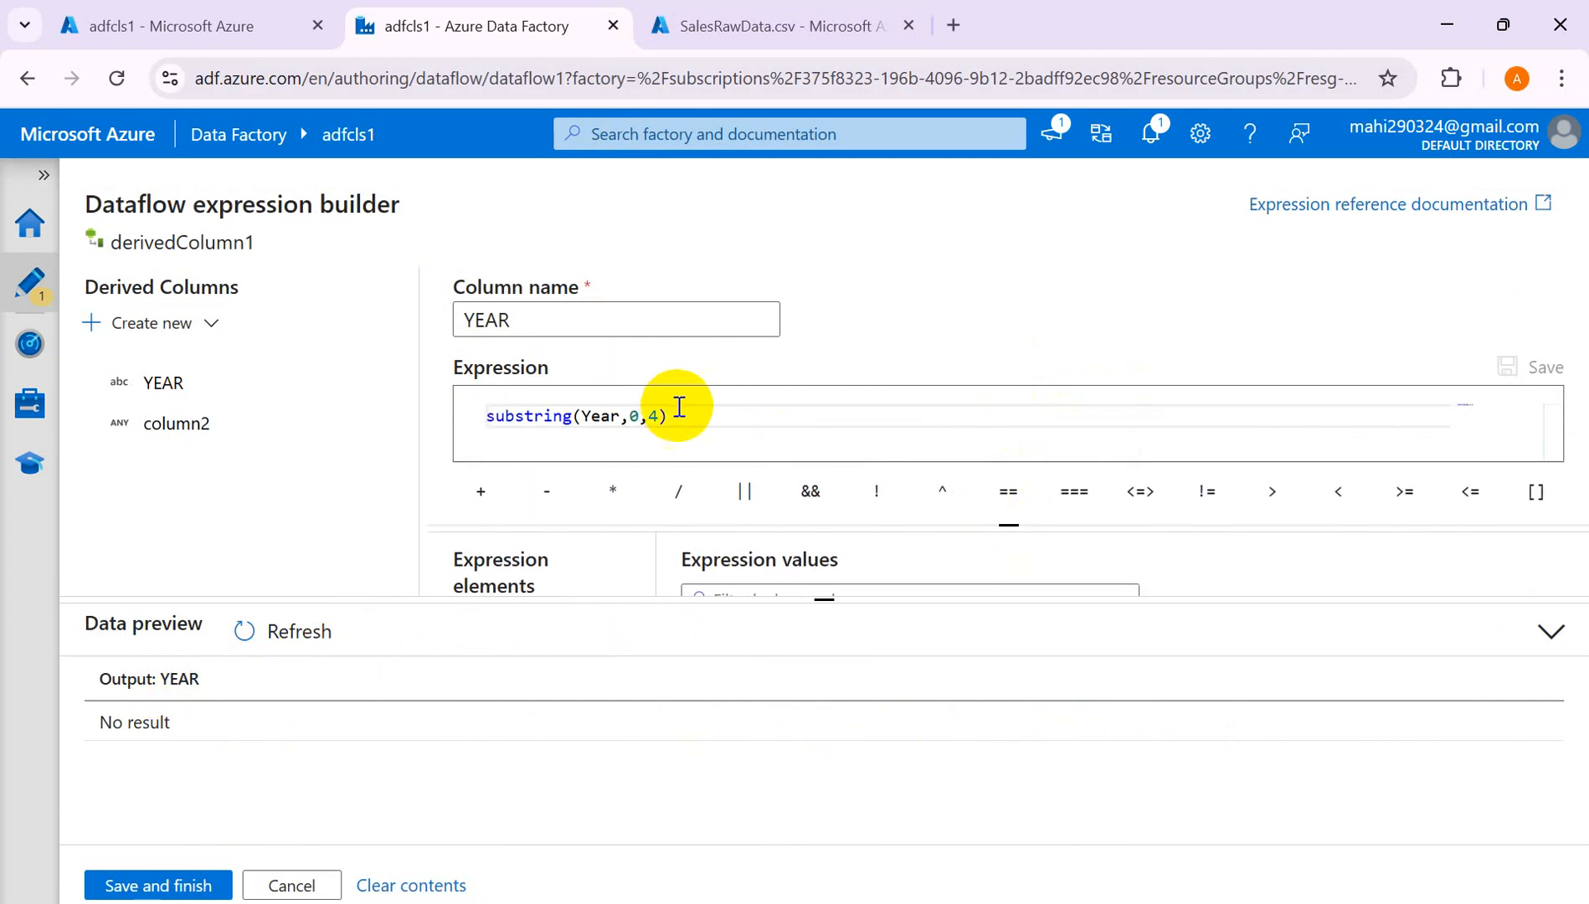
pyautogui.click(611, 415)
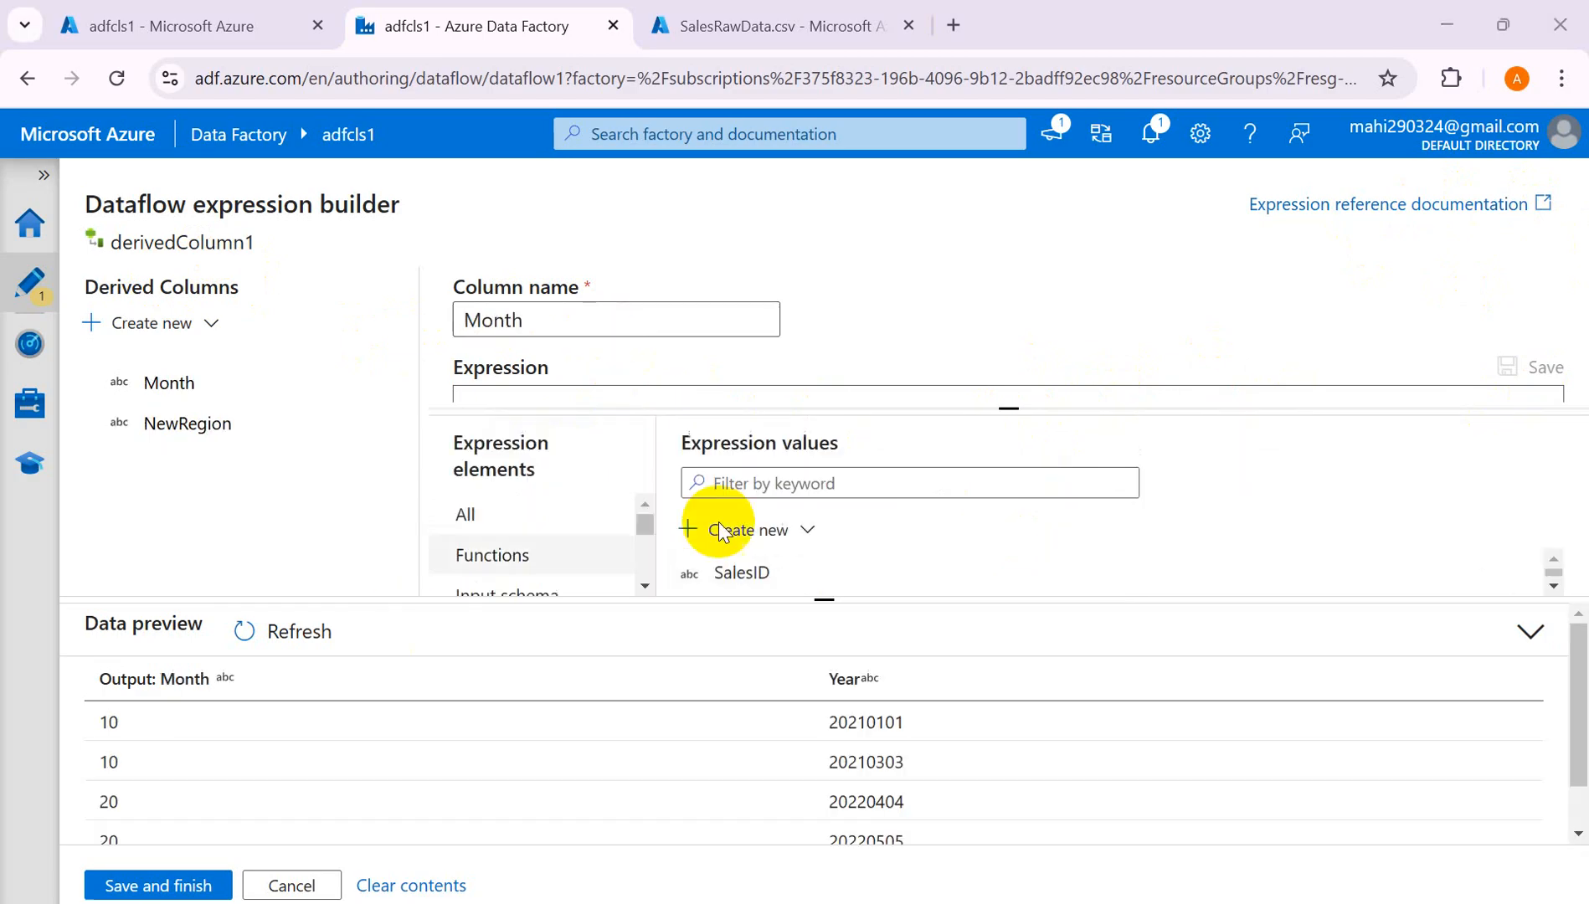
# Enlarge the expression area to check the Month column's formula, and leave the expression builder without saving.
pyautogui.moveTo(1015, 410); pyautogui.dragTo(1018, 546)
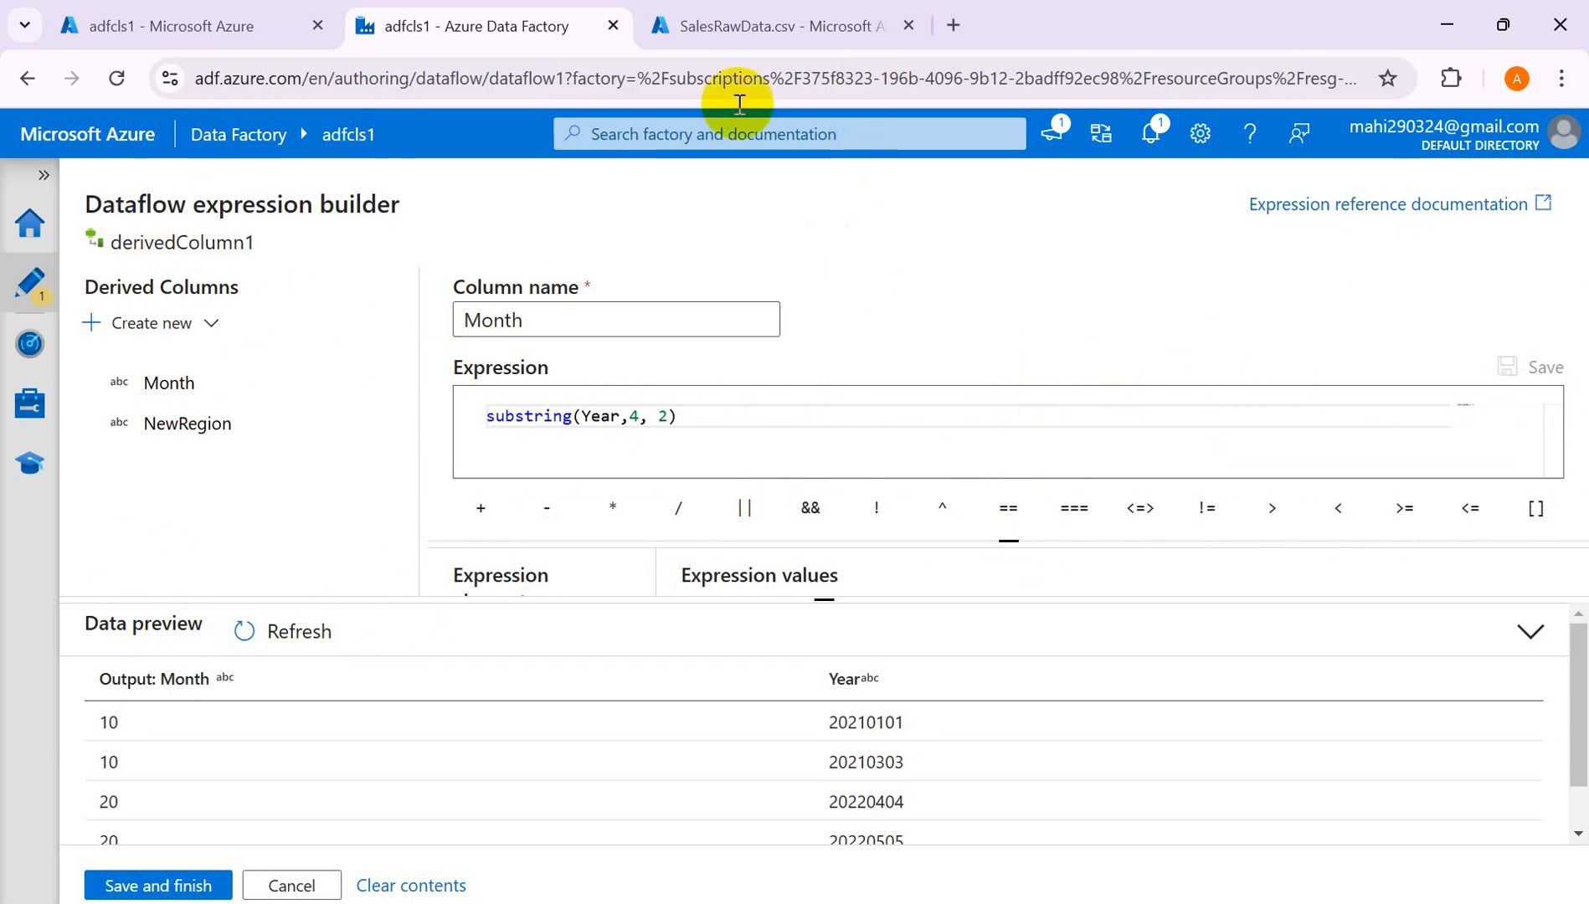
pyautogui.click(291, 881)
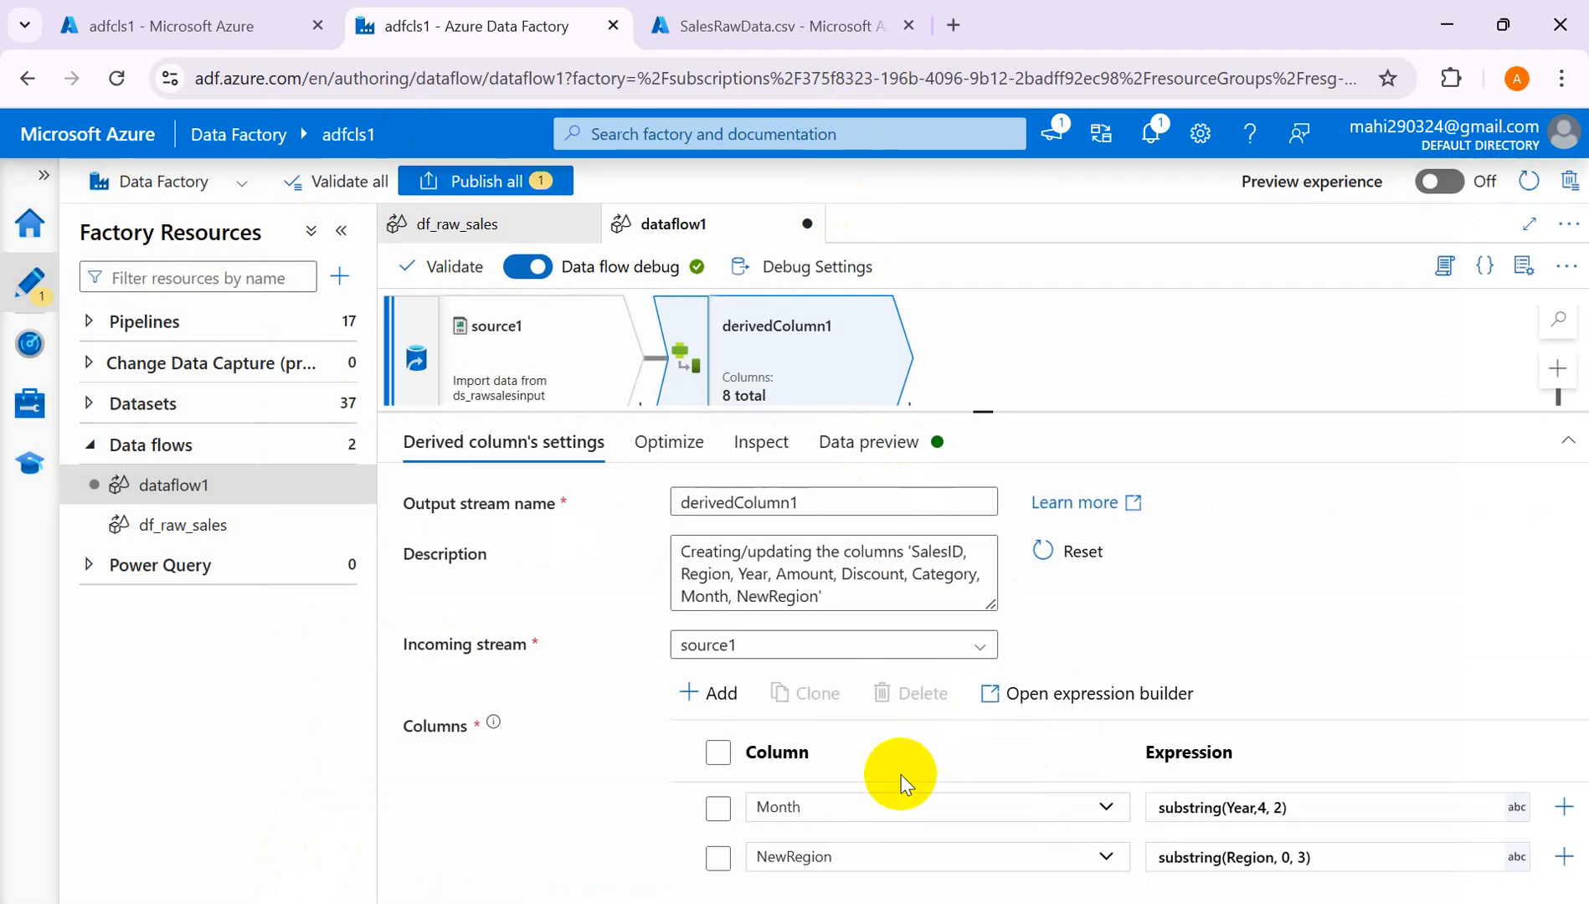
# Add a new column named Date to derivedColumn1.
pyautogui.click(679, 693)
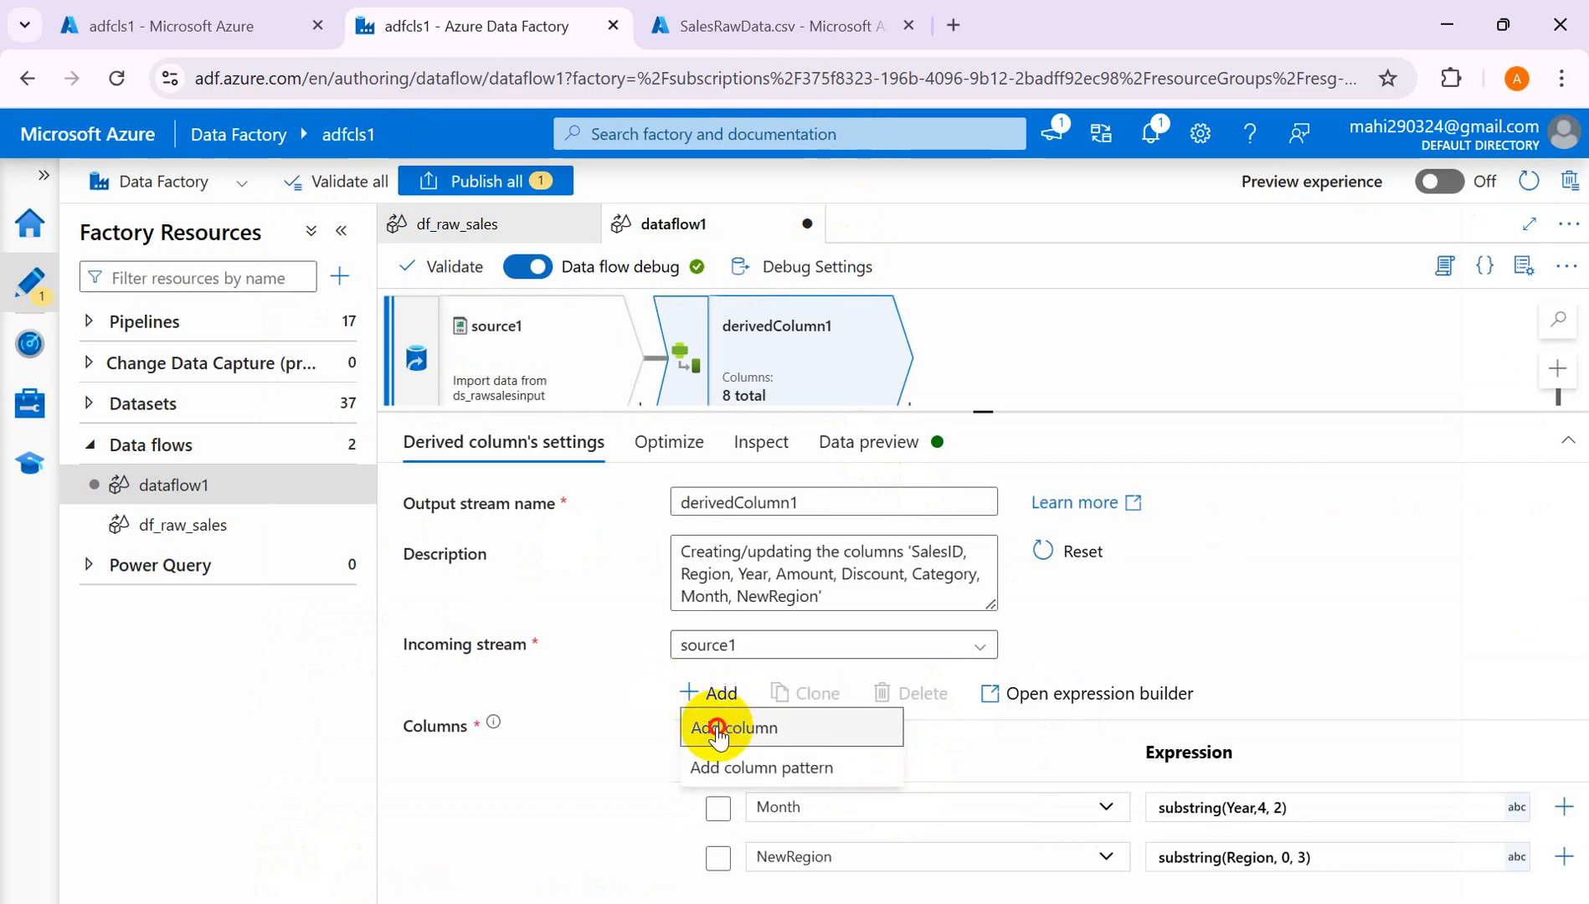
pyautogui.click(702, 725)
pyautogui.click(837, 884)
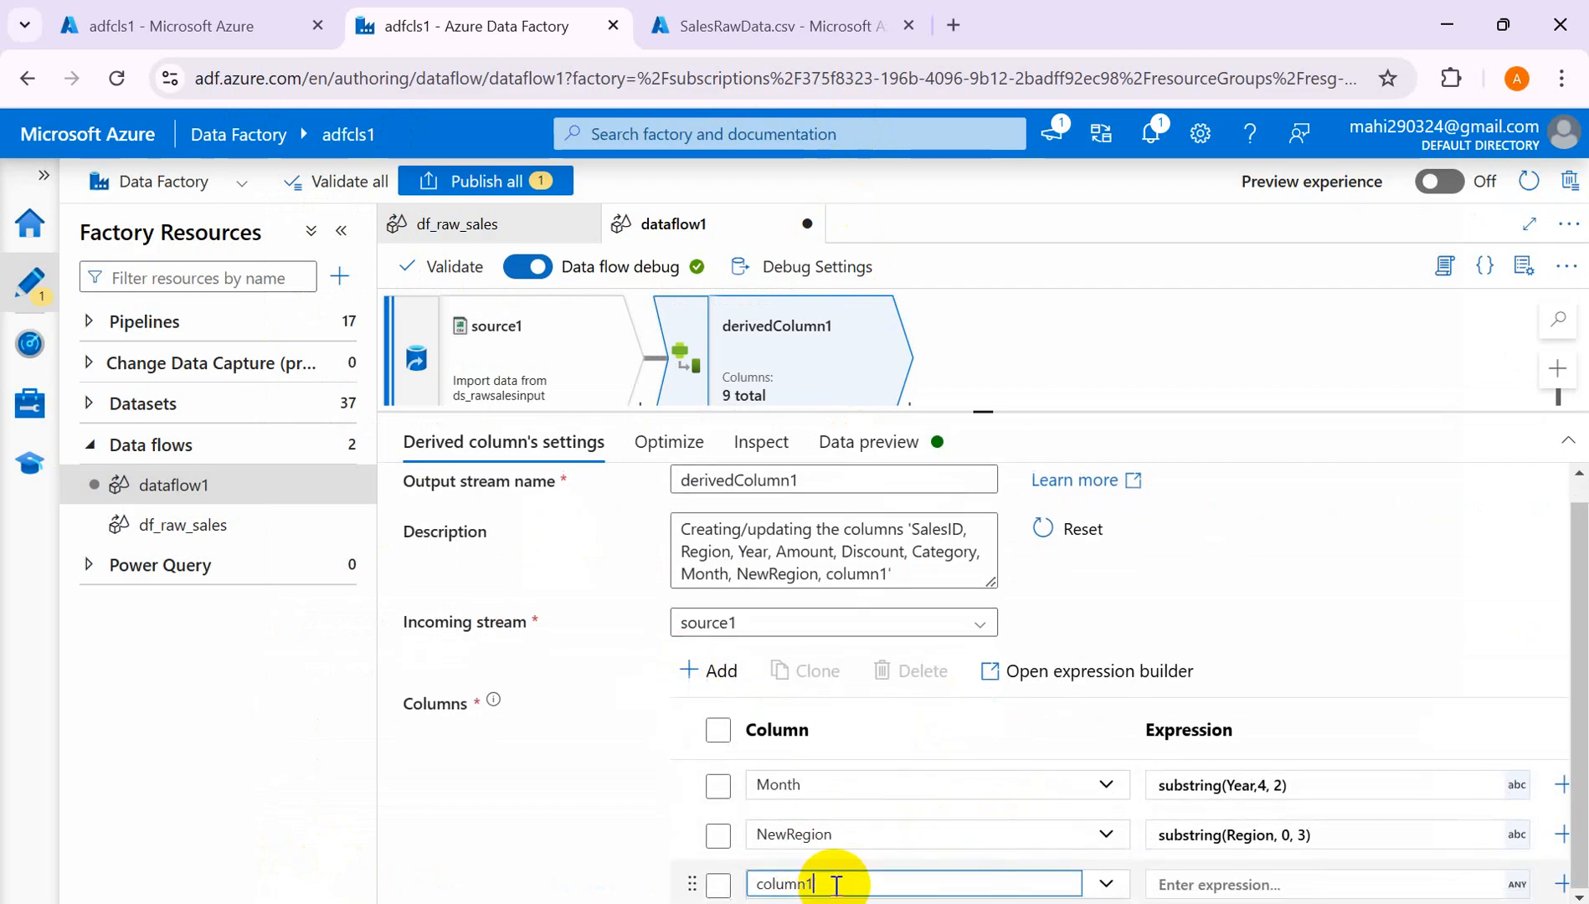
pyautogui.press('BackSpace')
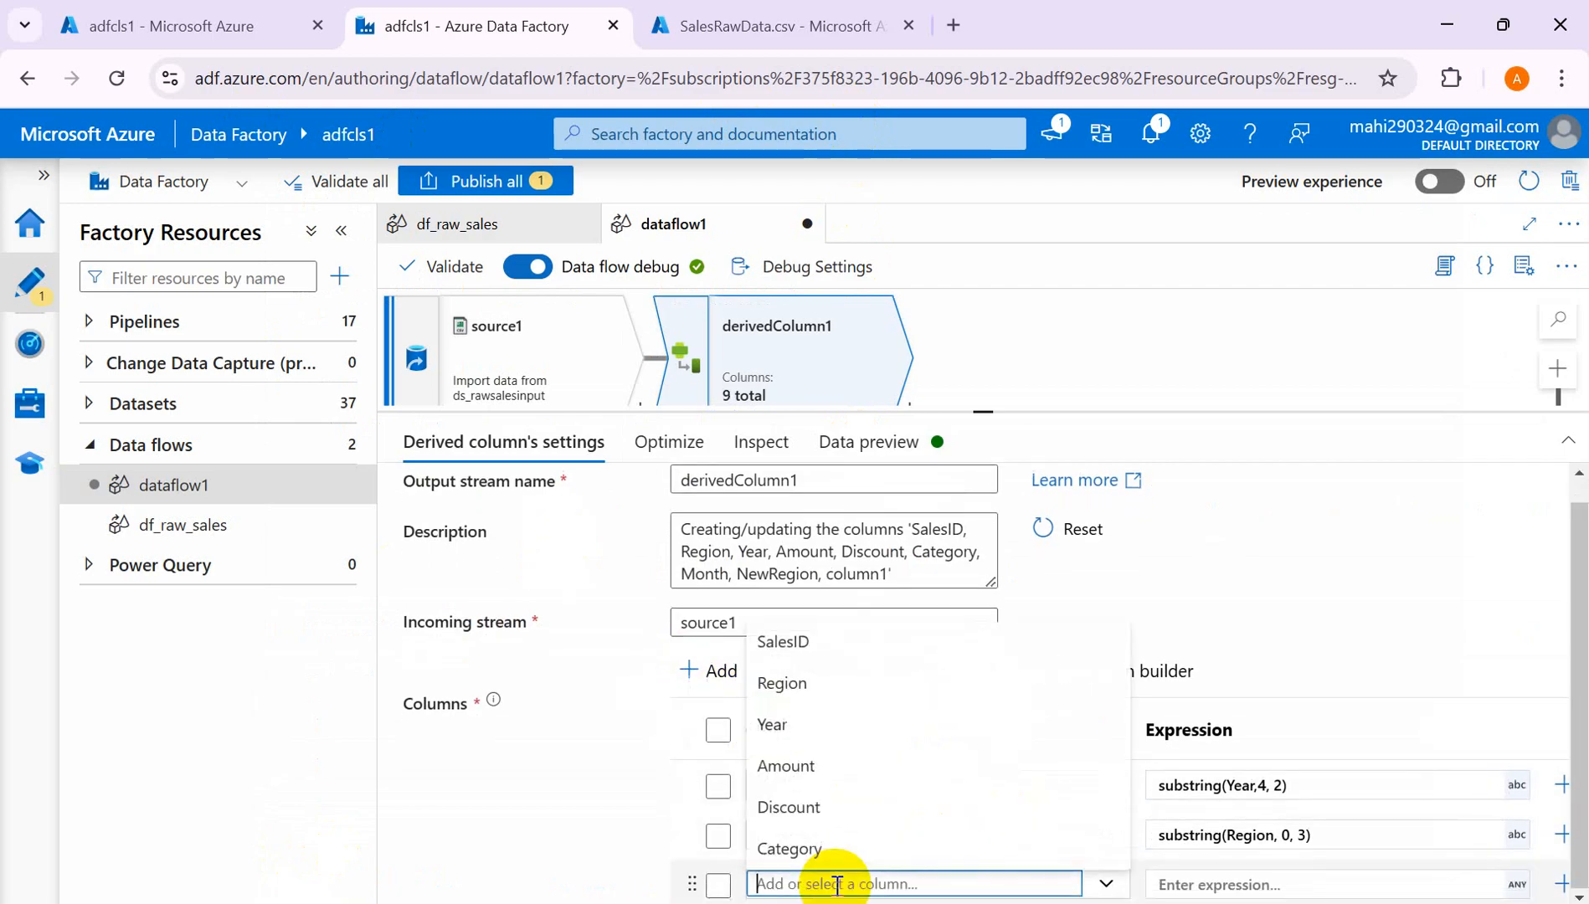
pyautogui.write('Date')
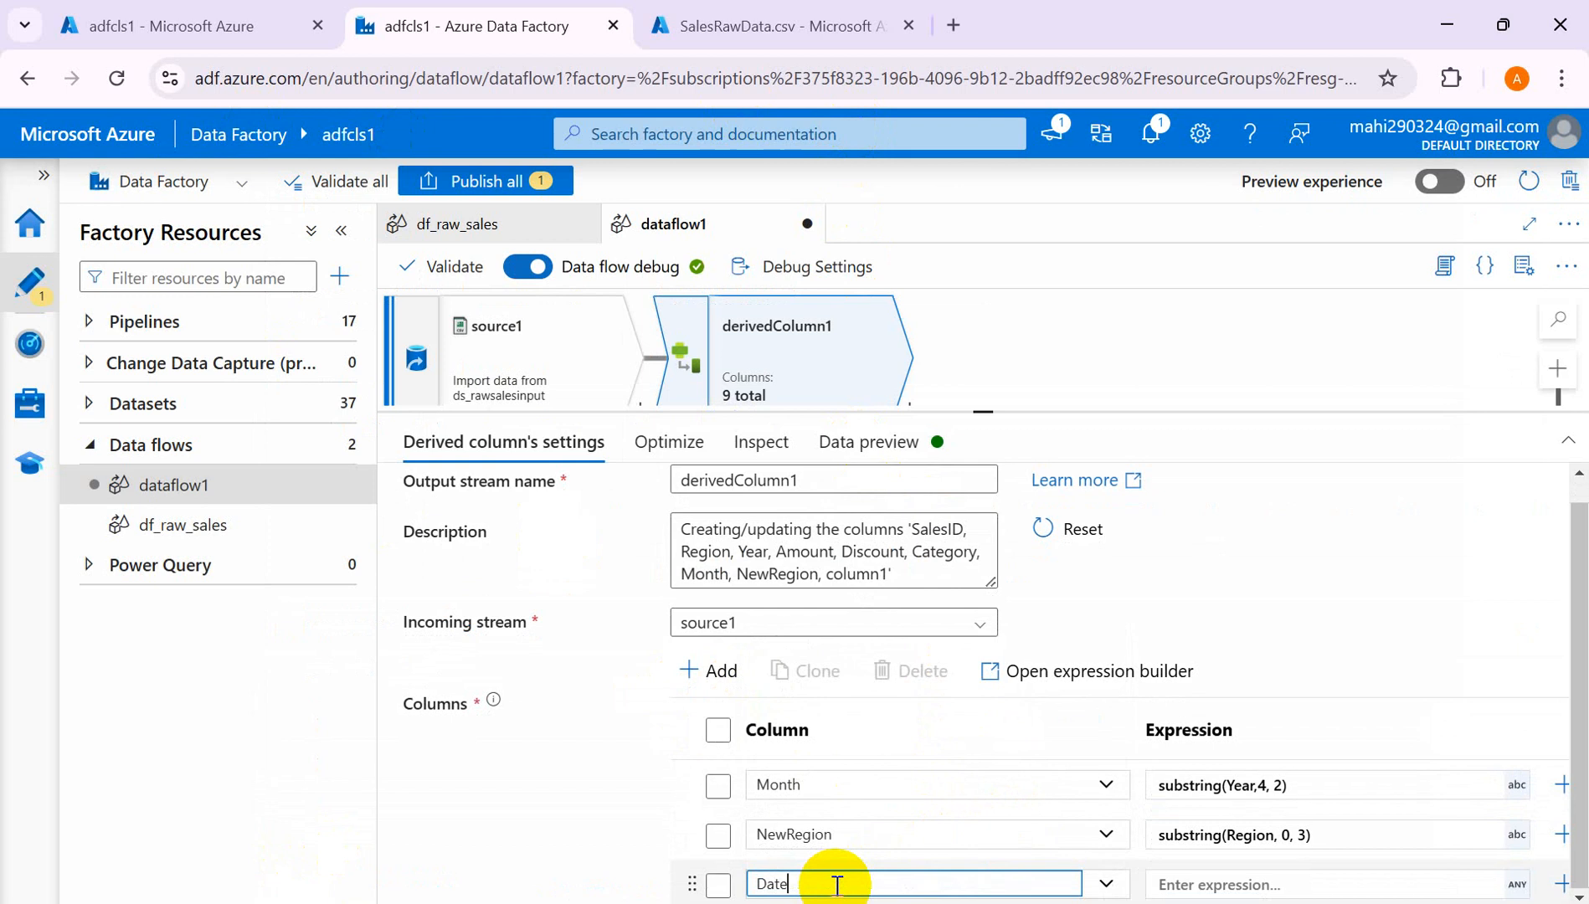
# Open the expression builder for the Date column and insert the substring function into its expression.
pyautogui.click(1256, 886)
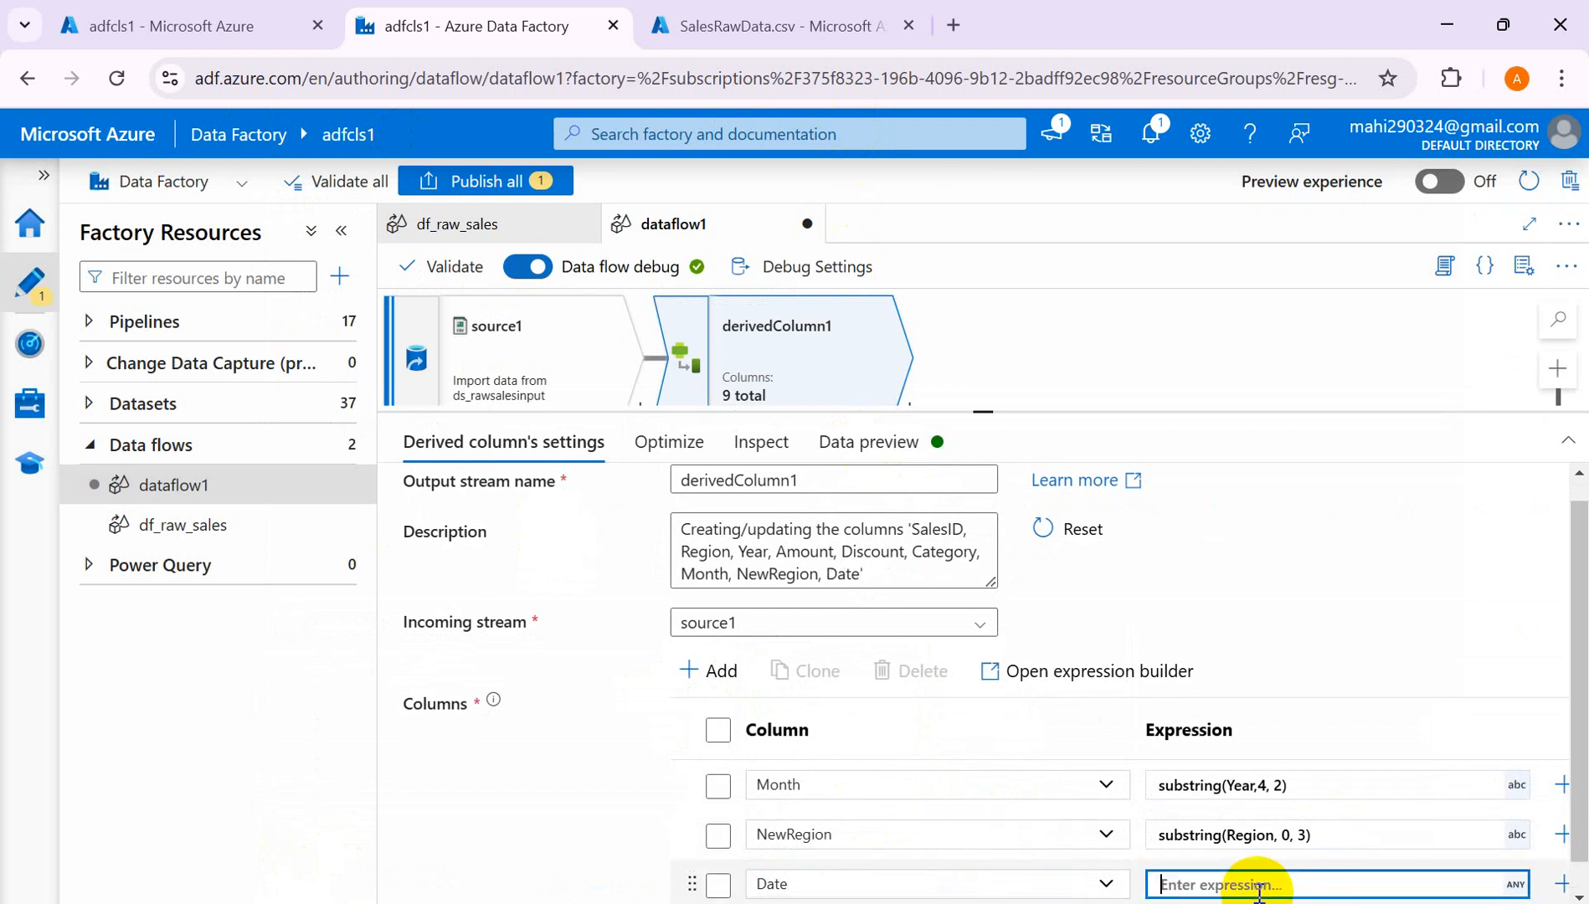
pyautogui.click(1282, 890)
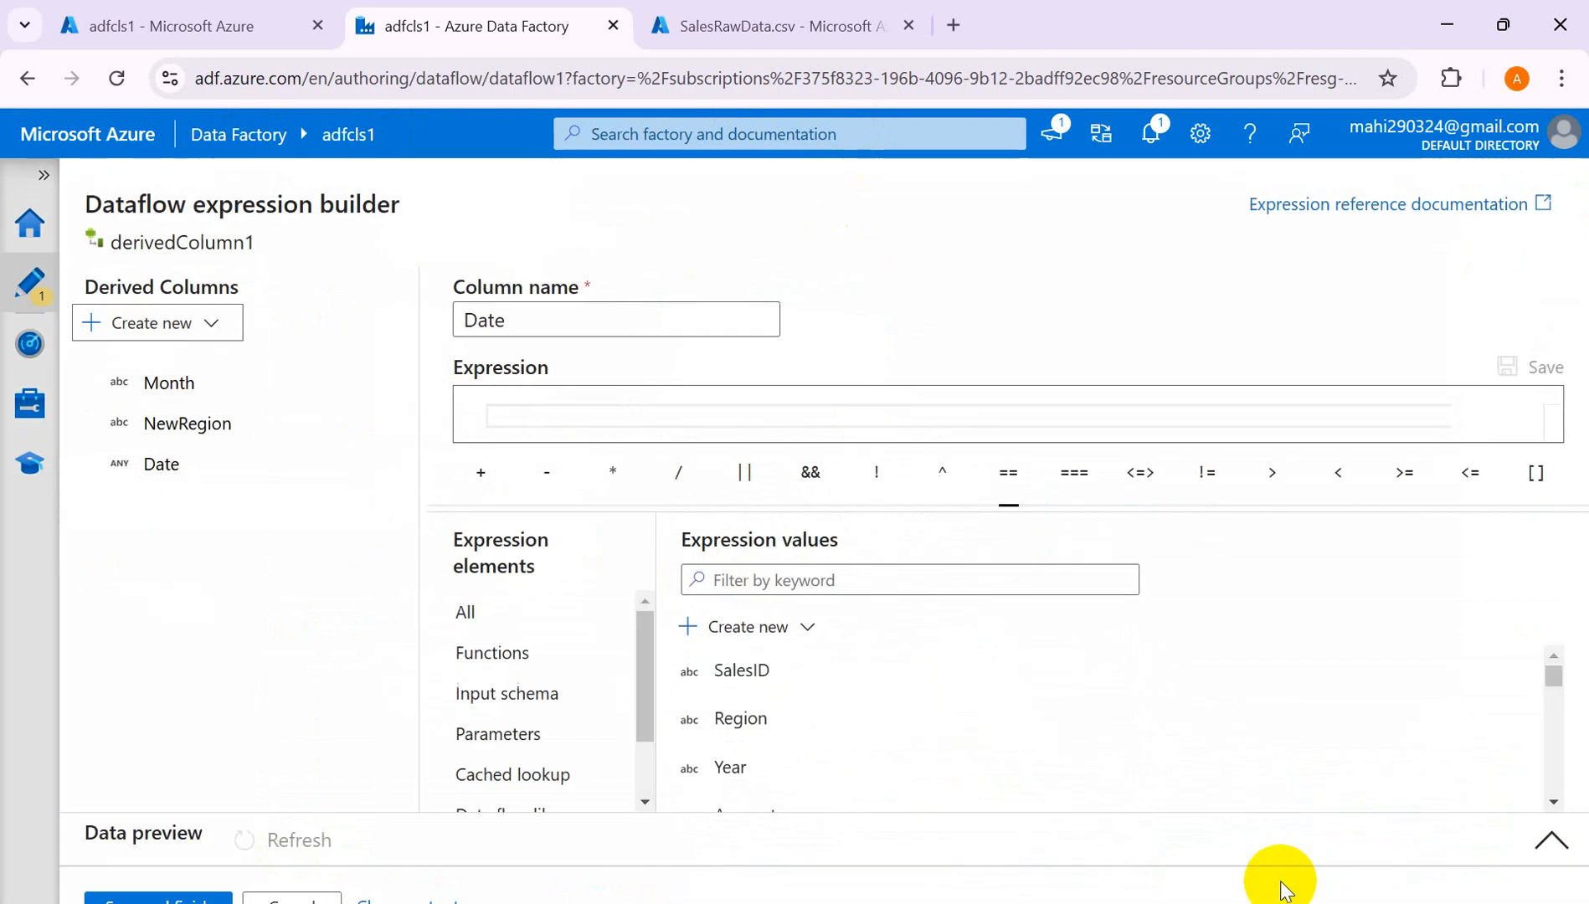
pyautogui.click(563, 415)
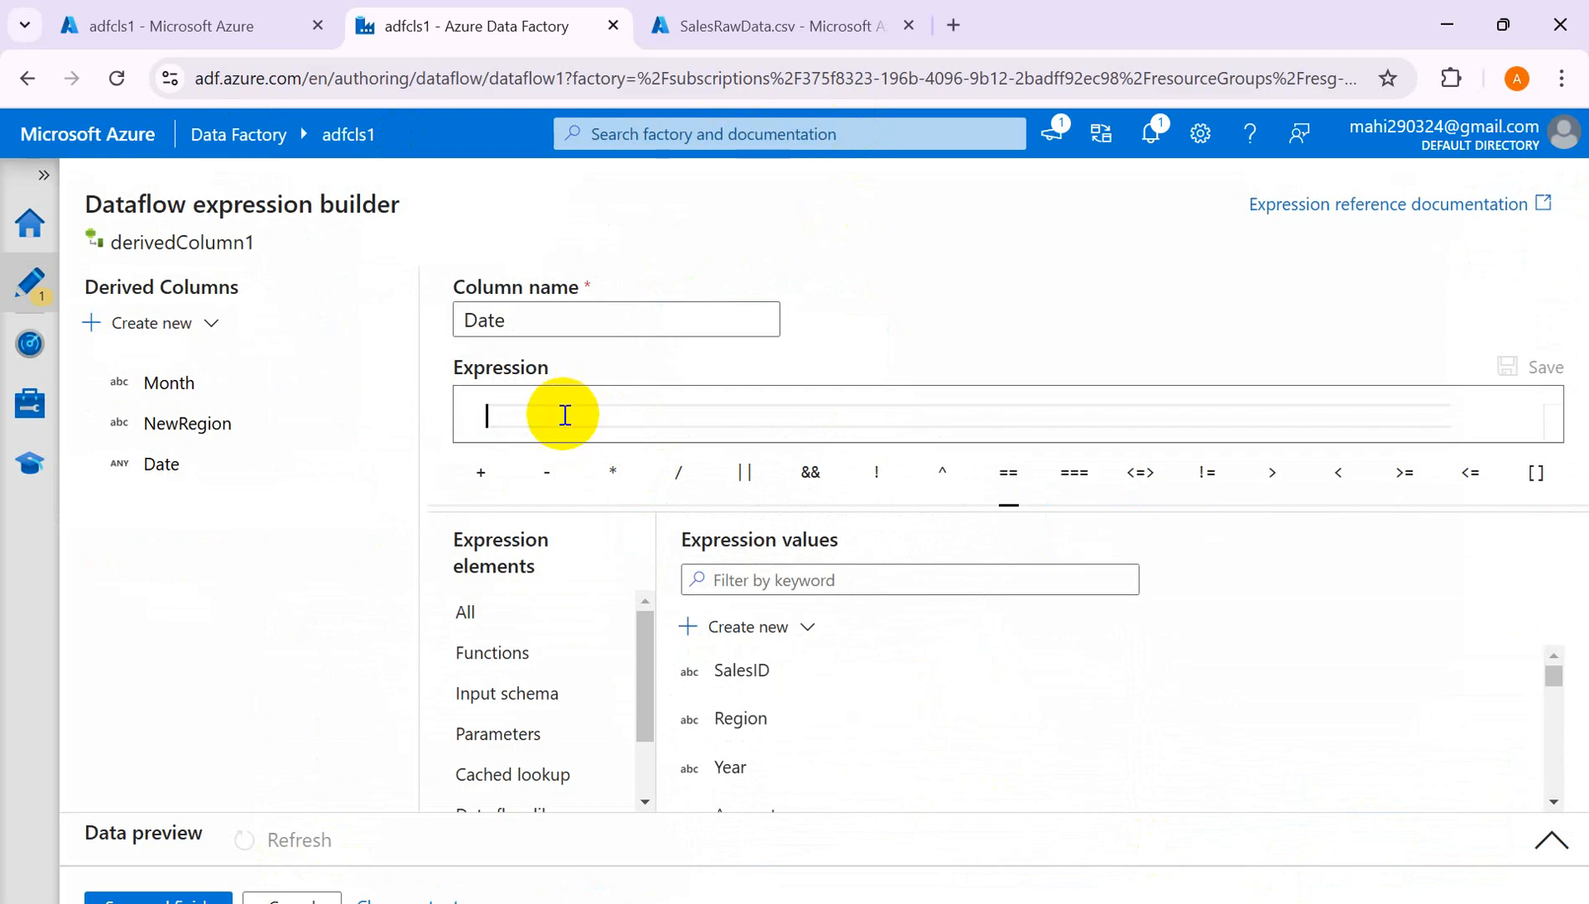
pyautogui.write('subs')
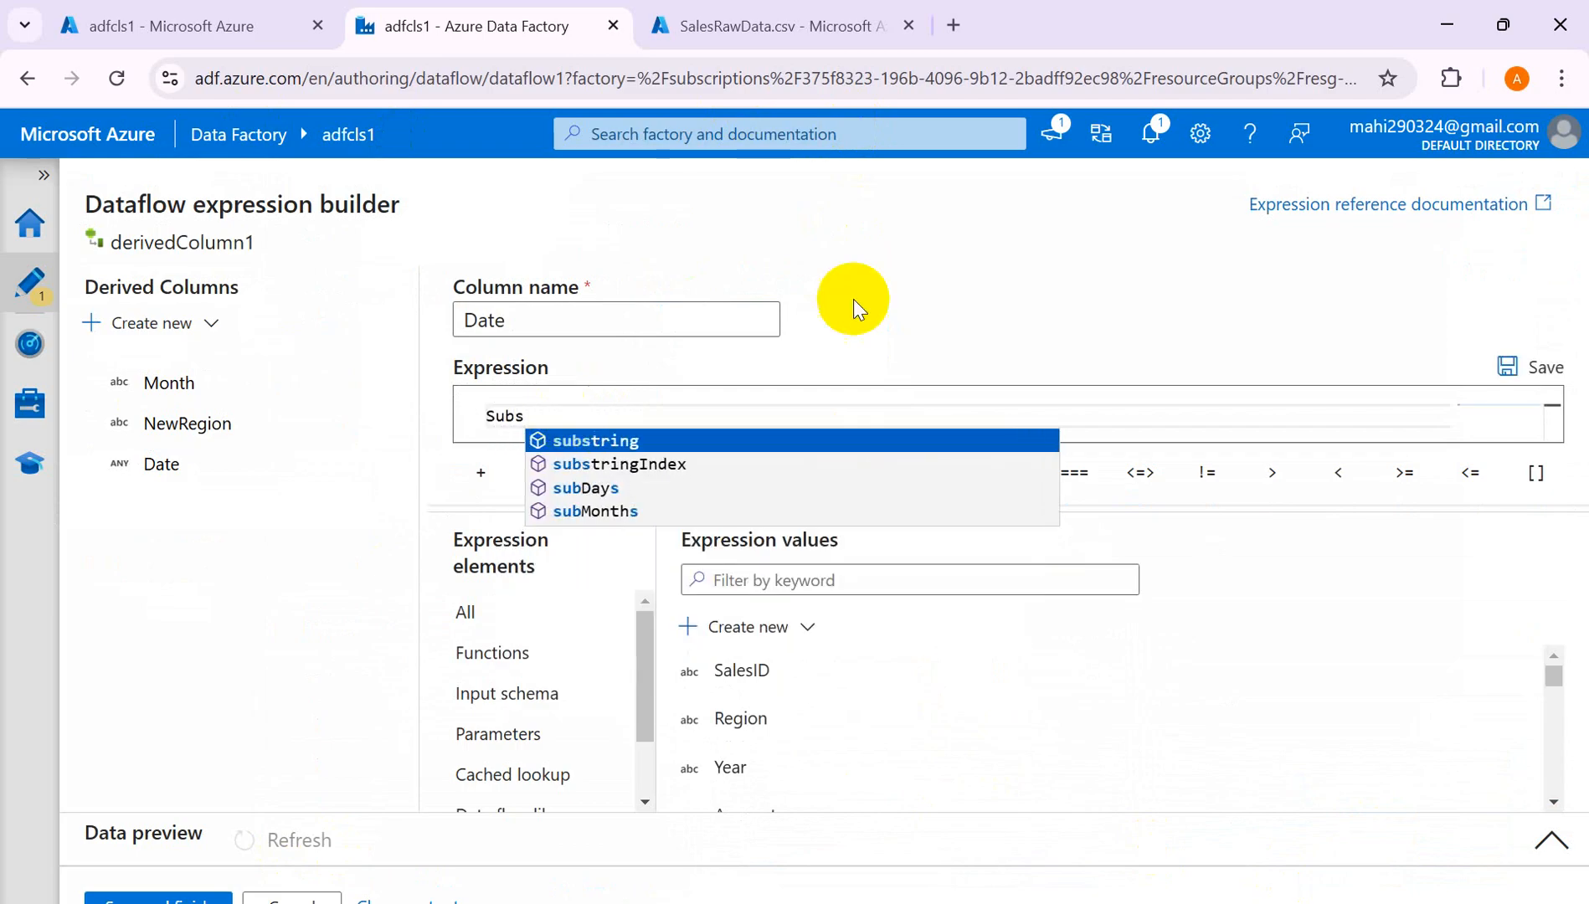
pyautogui.click(634, 441)
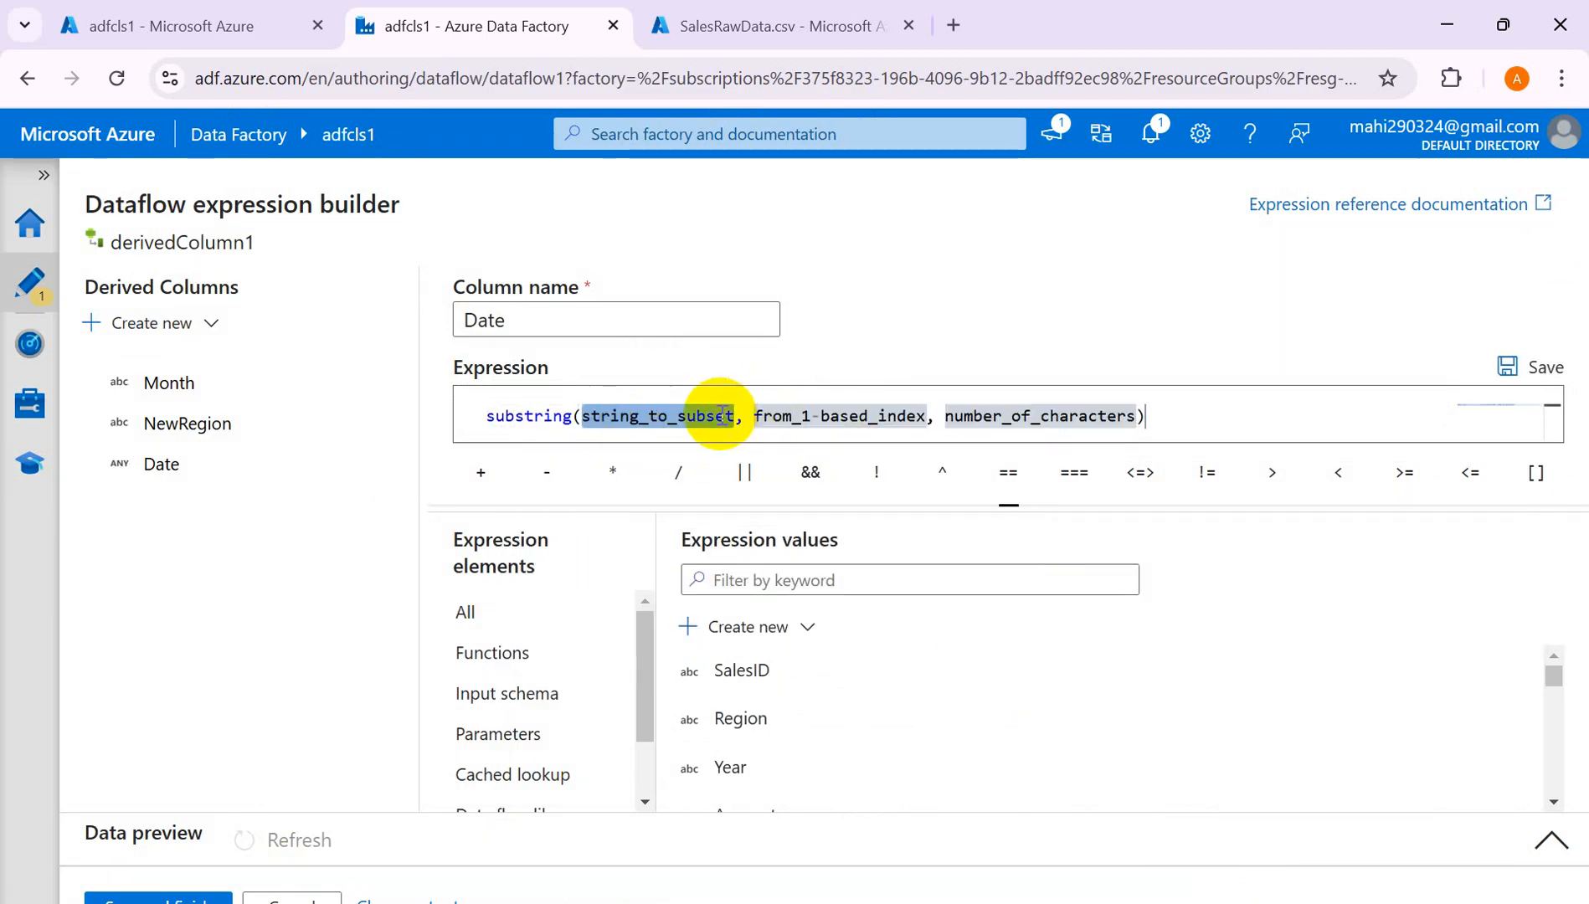
# Replace the string placeholder in the Date column's substring function with the Year input column.
pyautogui.press('BackSpace')
pyautogui.press('BackSpace')
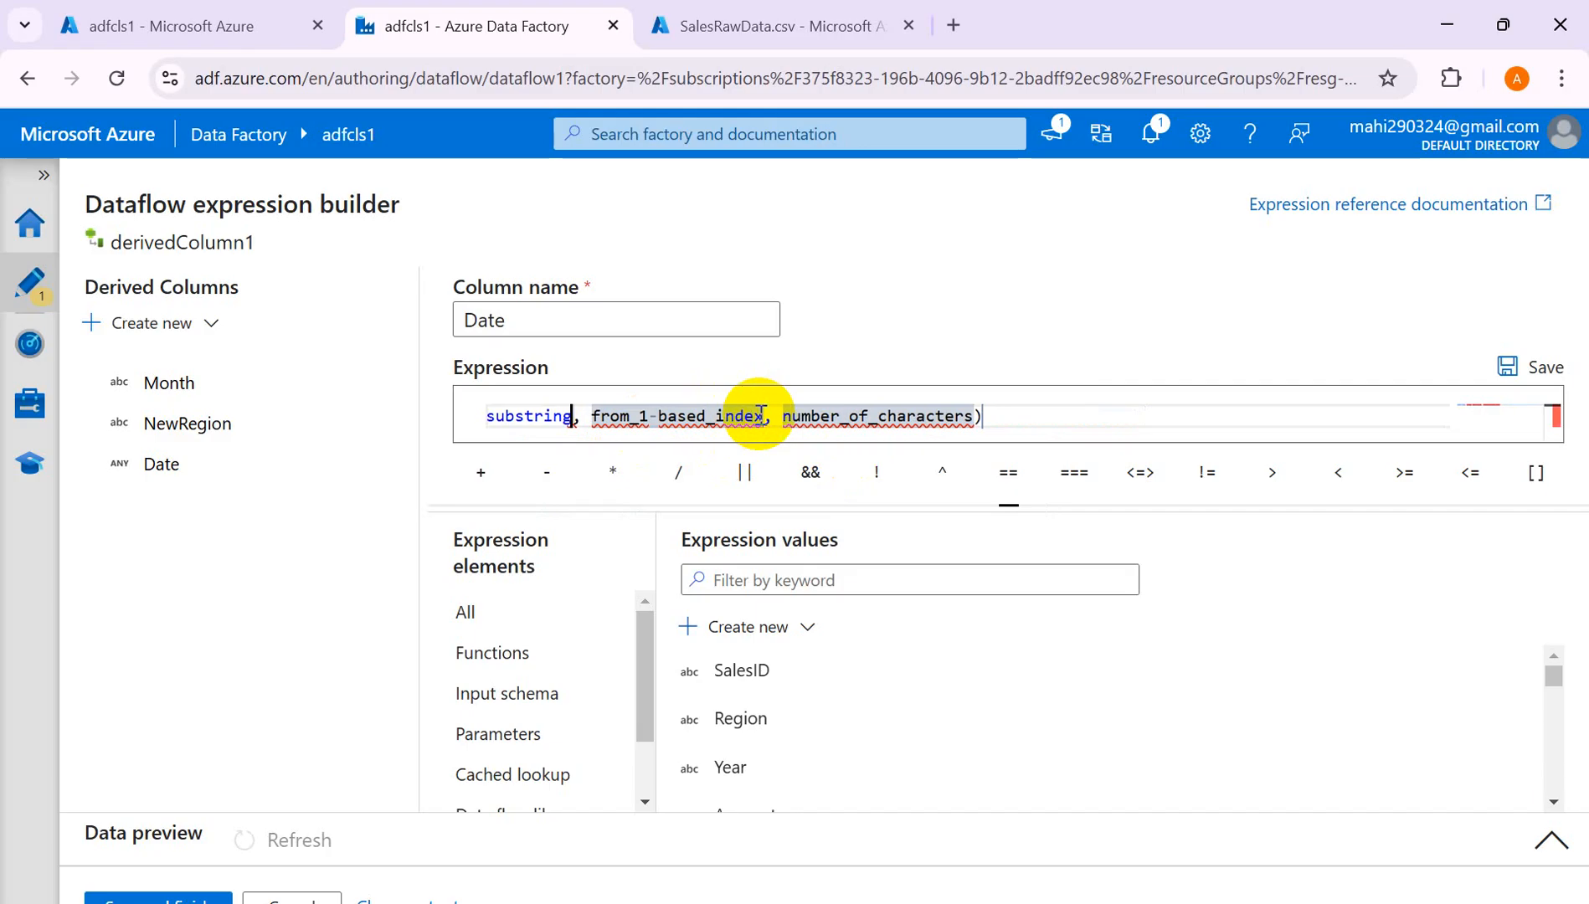
pyautogui.write('(')
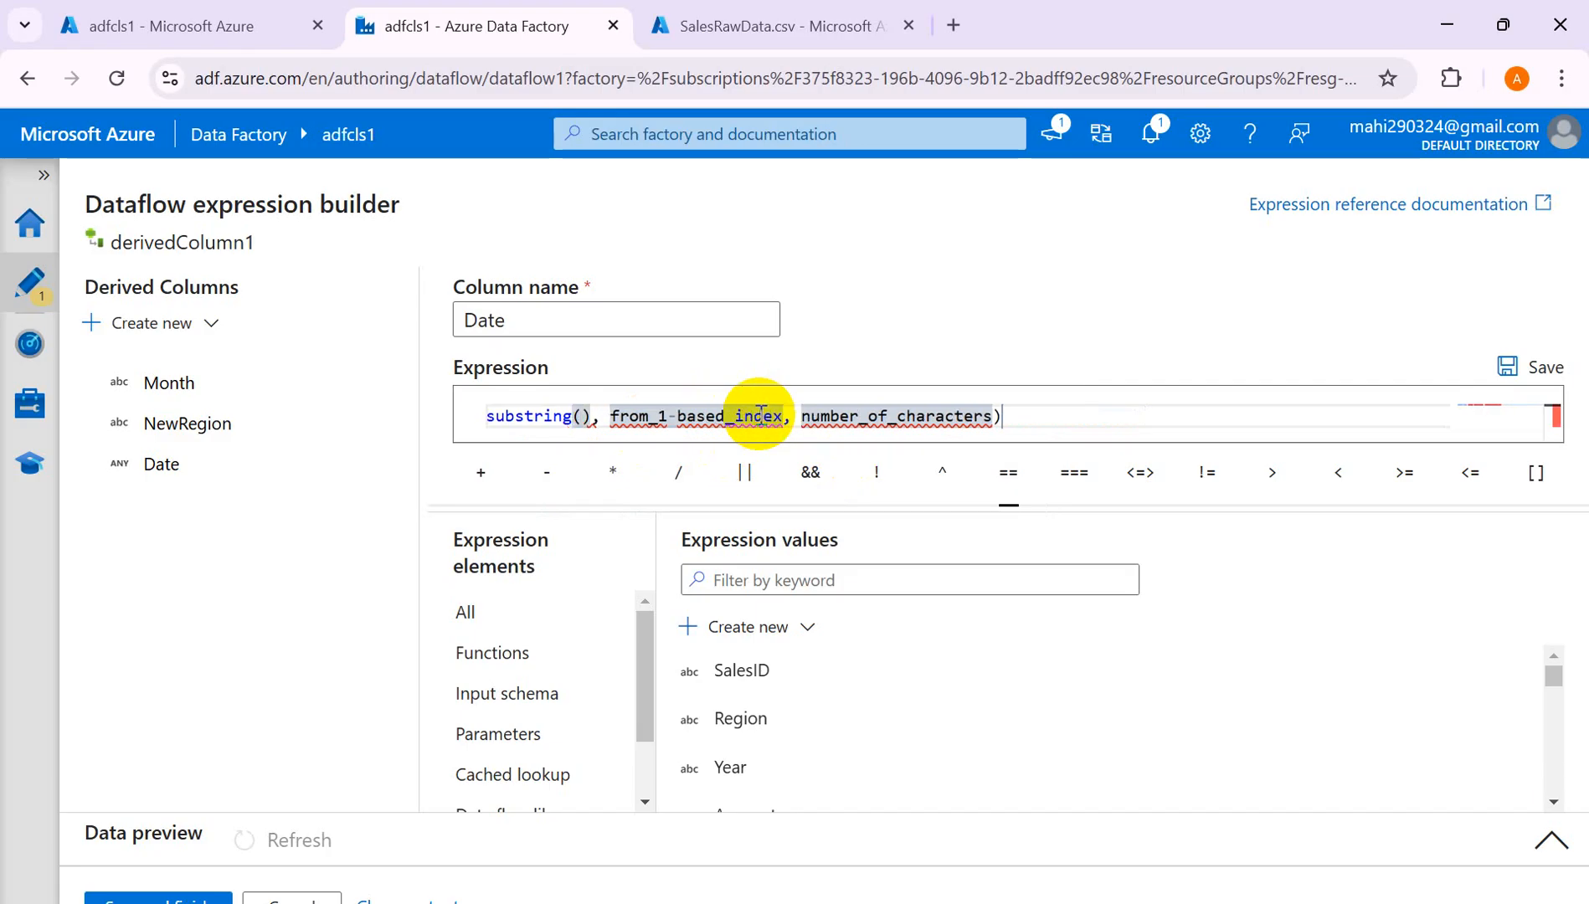
pyautogui.press('BackSpace')
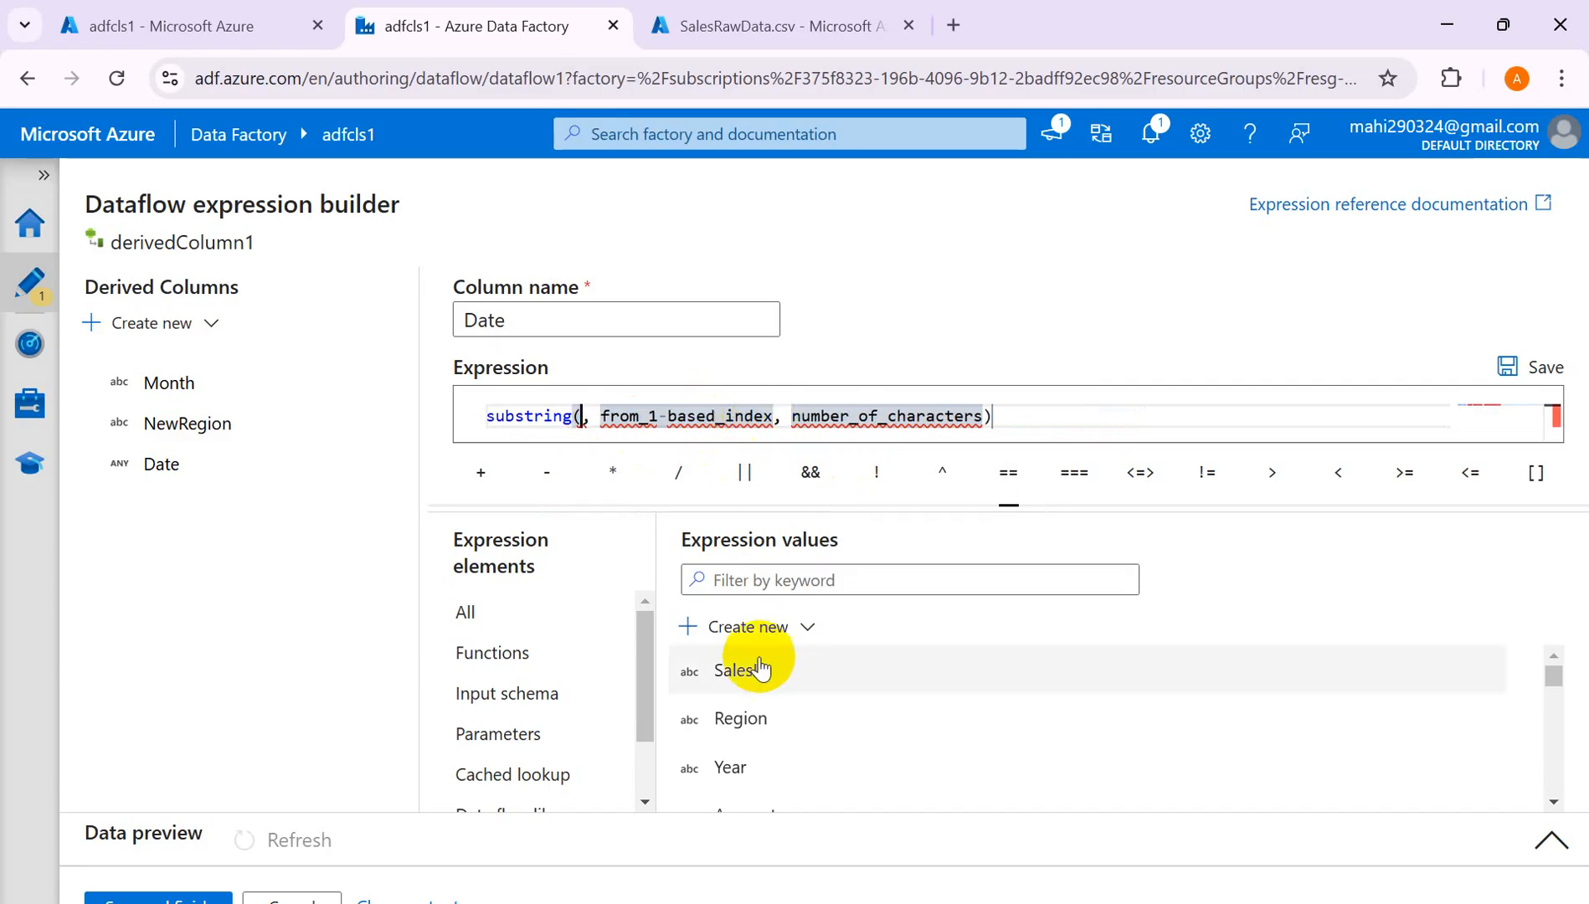
pyautogui.click(730, 767)
# Replace the start index placeholder in the Date column's substring function with 6.
pyautogui.click(816, 419)
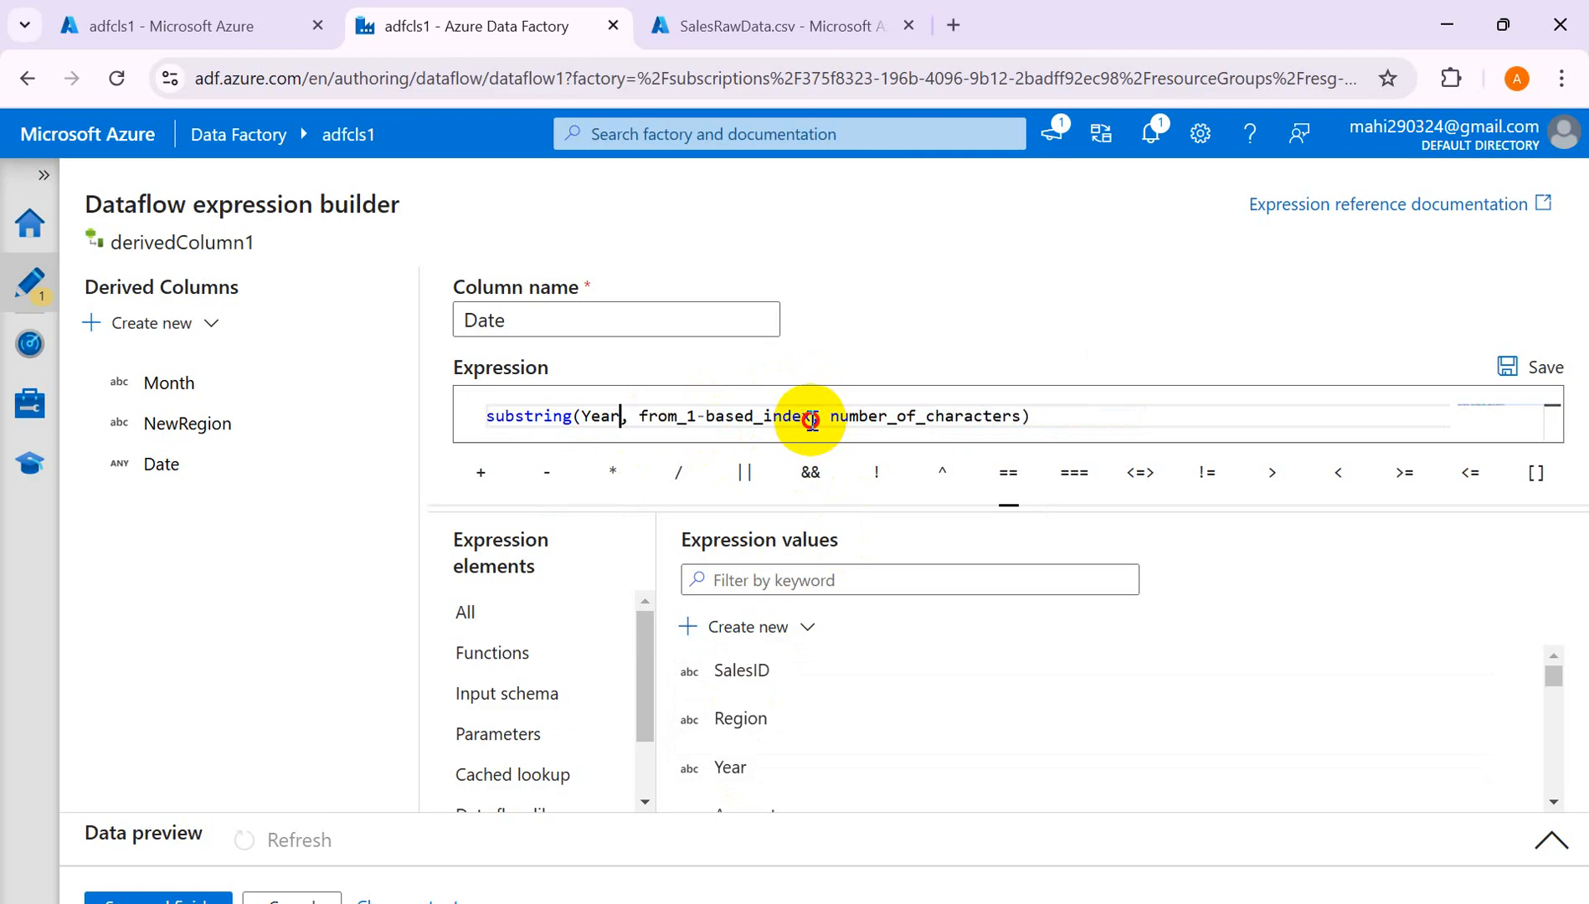
pyautogui.press('BackSpace')
pyautogui.press('BackSpace')
pyautogui.press('BackSpace')
pyautogui.press('BackSpace')
pyautogui.press('BackSpace')
pyautogui.press('BackSpace')
pyautogui.press('BackSpace')
pyautogui.press('BackSpace')
pyautogui.press('BackSpace')
pyautogui.press('BackSpace')
pyautogui.press('BackSpace')
pyautogui.press('BackSpace')
pyautogui.press('BackSpace')
pyautogui.press('BackSpace')
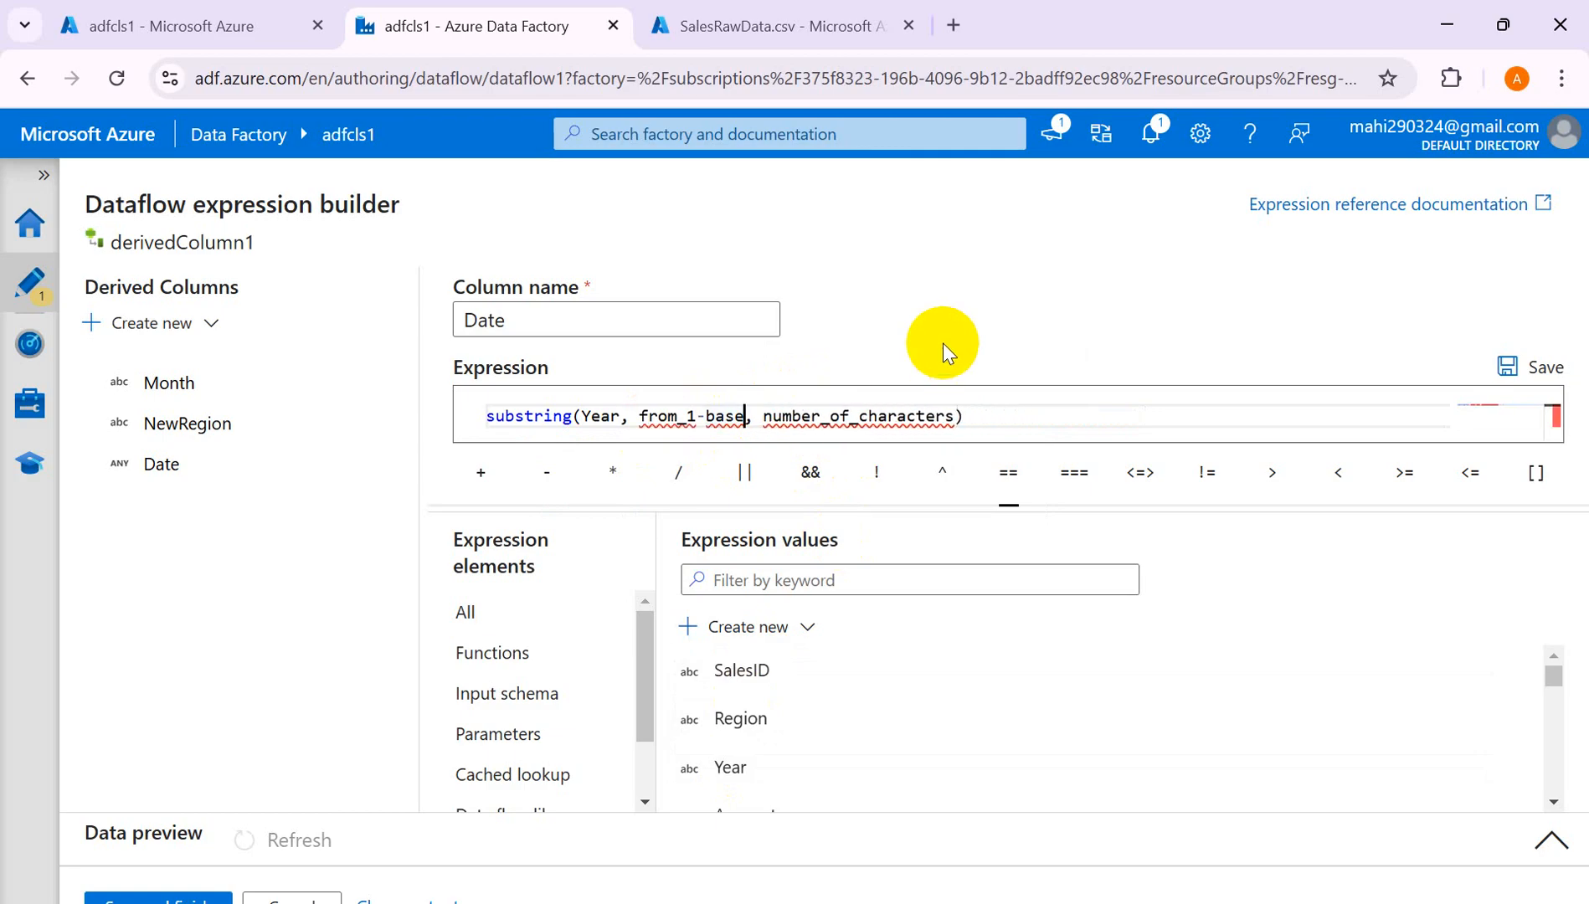
pyautogui.press('BackSpace')
pyautogui.press('BackSpace')
pyautogui.press('BackSpace')
pyautogui.press('BackSpace')
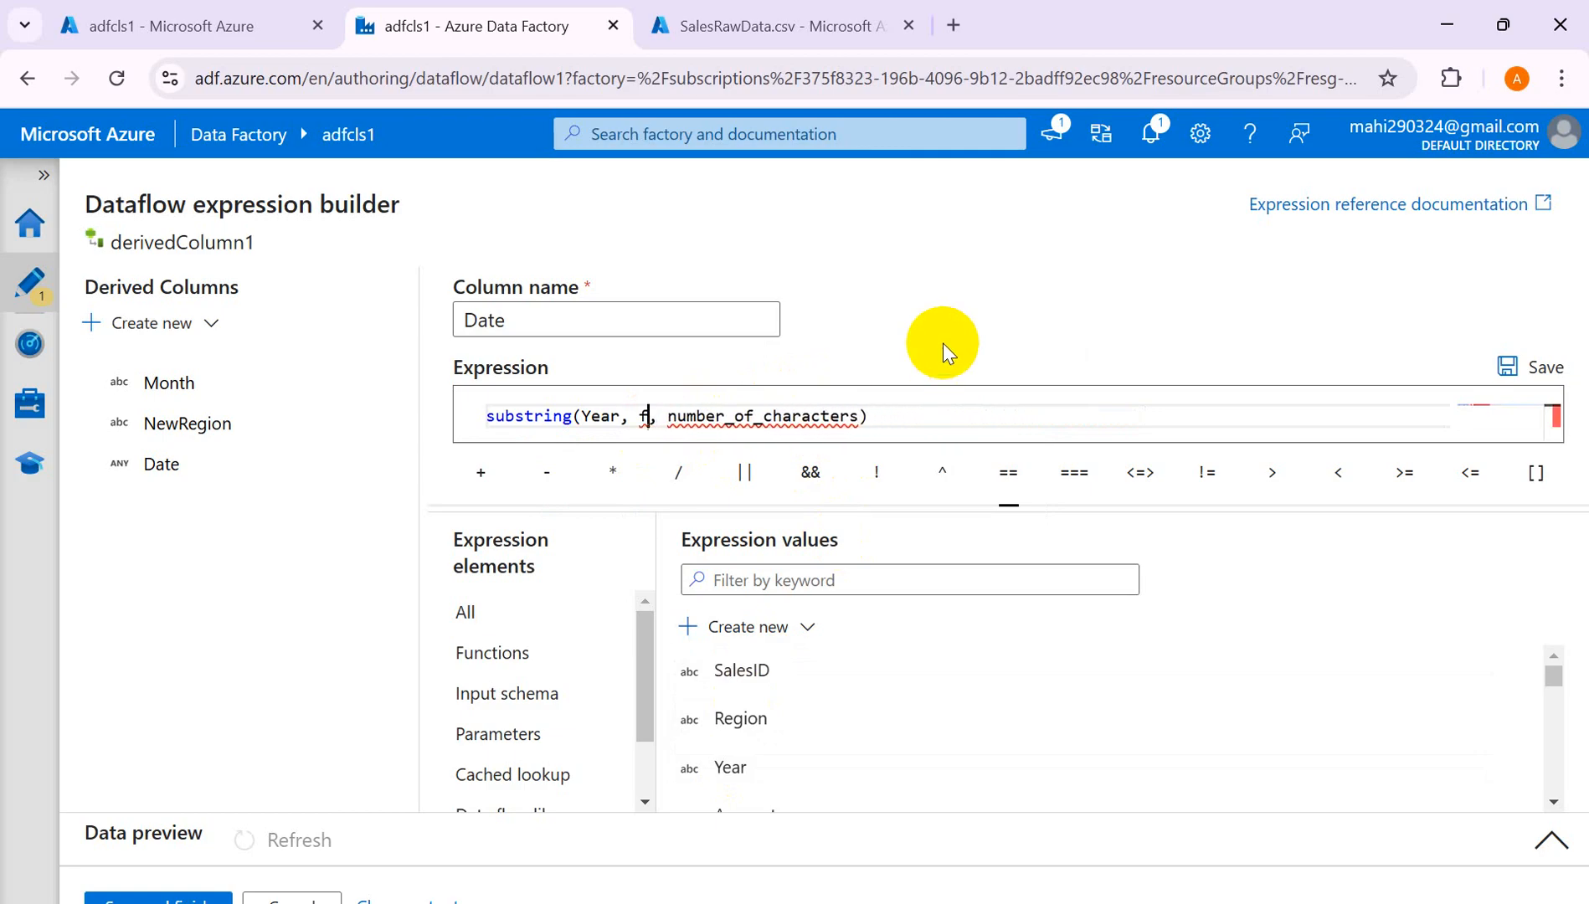
pyautogui.write('6')
# Replace the number-of-characters placeholder in the Date expression with 2 and save the expression.
pyautogui.press('Right')
pyautogui.press('Right')
pyautogui.press('Right')
pyautogui.press('Right')
pyautogui.press('Right')
pyautogui.press('Right')
pyautogui.press('Right')
pyautogui.press('Right')
pyautogui.press('Right')
pyautogui.press('Right')
pyautogui.press('Right')
pyautogui.press('Right')
pyautogui.press('Right')
pyautogui.press('Right')
pyautogui.press('Right')
pyautogui.press('Right')
pyautogui.press('Right')
pyautogui.press('Right')
pyautogui.press('Right')
pyautogui.press('Right')
pyautogui.press('Right')
pyautogui.press('Right')
pyautogui.press('BackSpace')
pyautogui.press('BackSpace')
pyautogui.press('BackSpace')
pyautogui.press('BackSpace')
pyautogui.press('BackSpace')
pyautogui.press('BackSpace')
pyautogui.press('BackSpace')
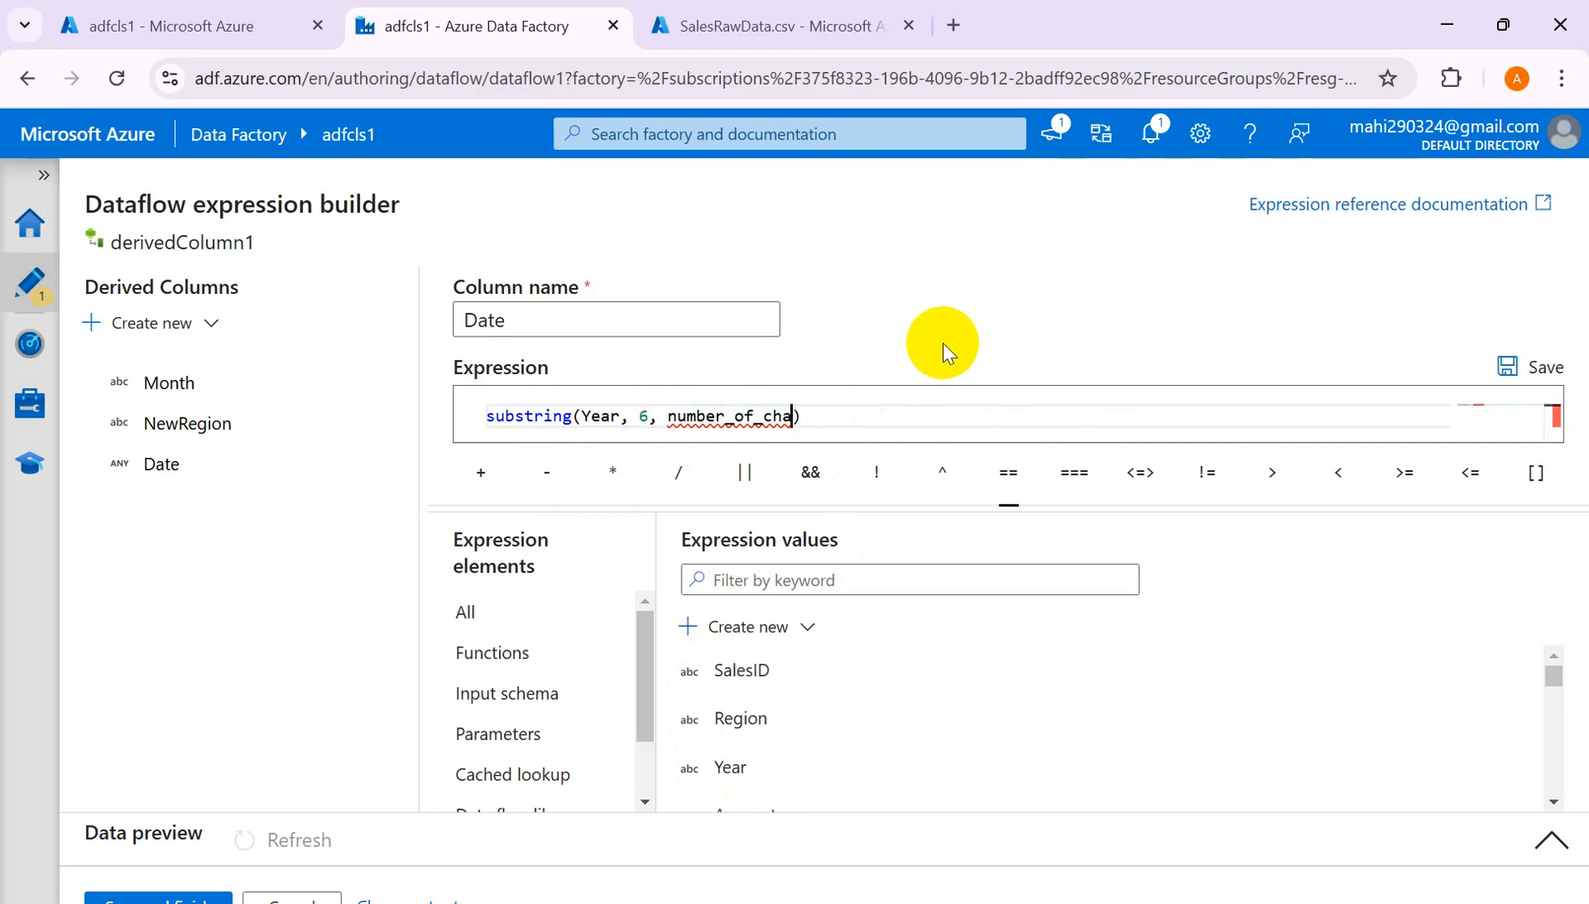
pyautogui.press('BackSpace')
pyautogui.press('BackSpace')
pyautogui.press('BackSpace')
pyautogui.press('BackSpace')
pyautogui.press('BackSpace')
pyautogui.press('BackSpace')
pyautogui.press('BackSpace')
pyautogui.press('BackSpace')
pyautogui.press('BackSpace')
pyautogui.press('BackSpace')
pyautogui.press('BackSpace')
pyautogui.press('BackSpace')
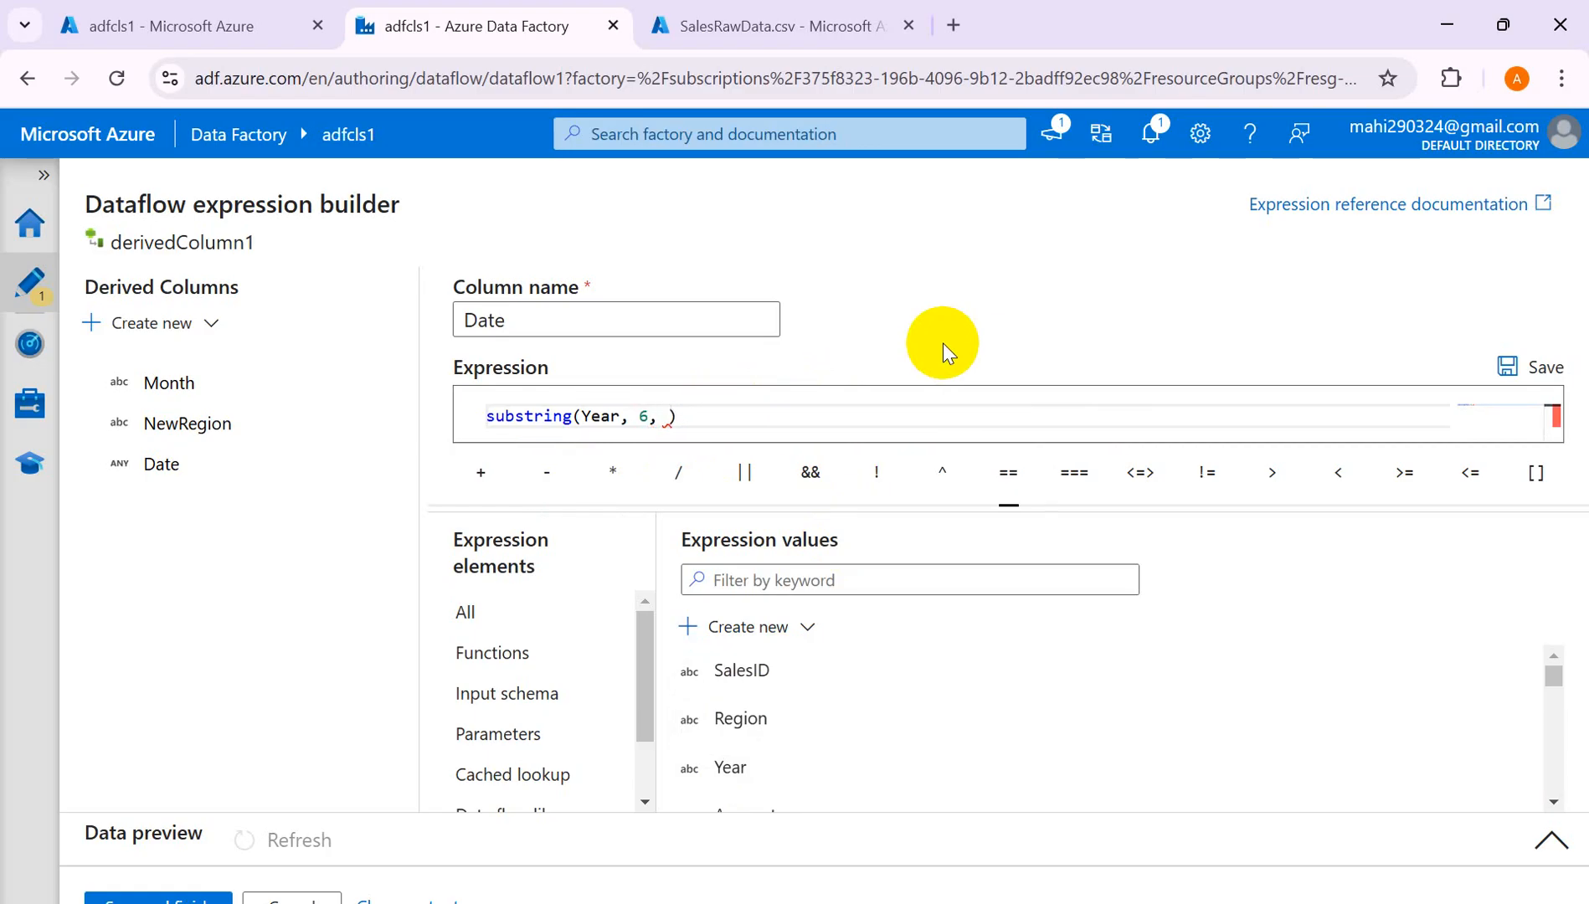
pyautogui.write('2')
pyautogui.click(1525, 371)
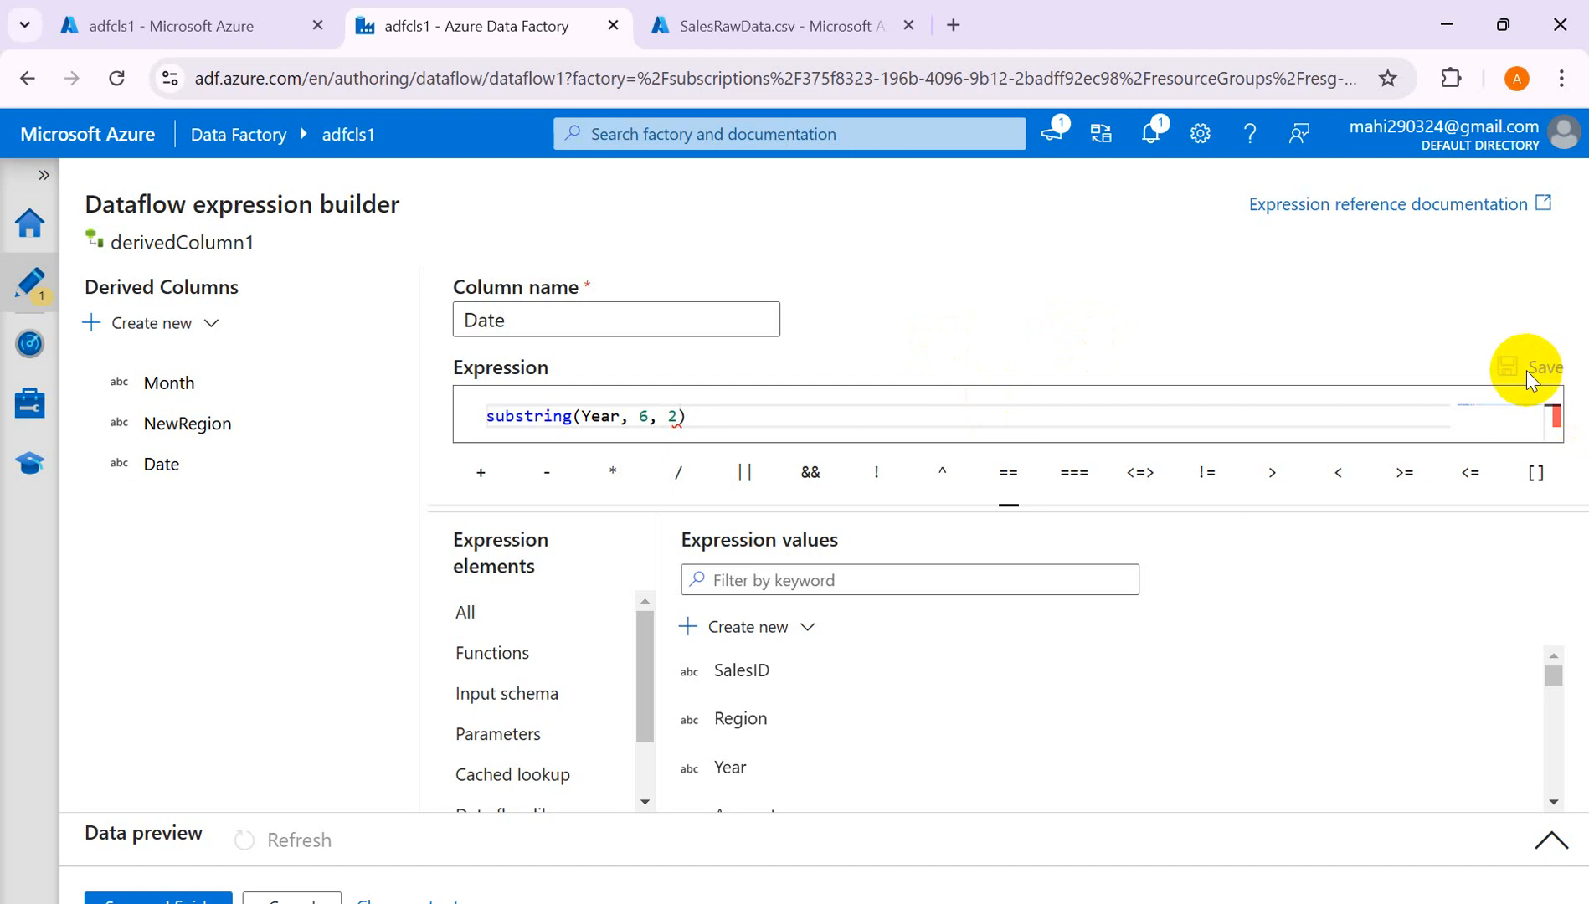
# Refresh the data preview of the Date column and compare its output with the Year values.
pyautogui.click(280, 840)
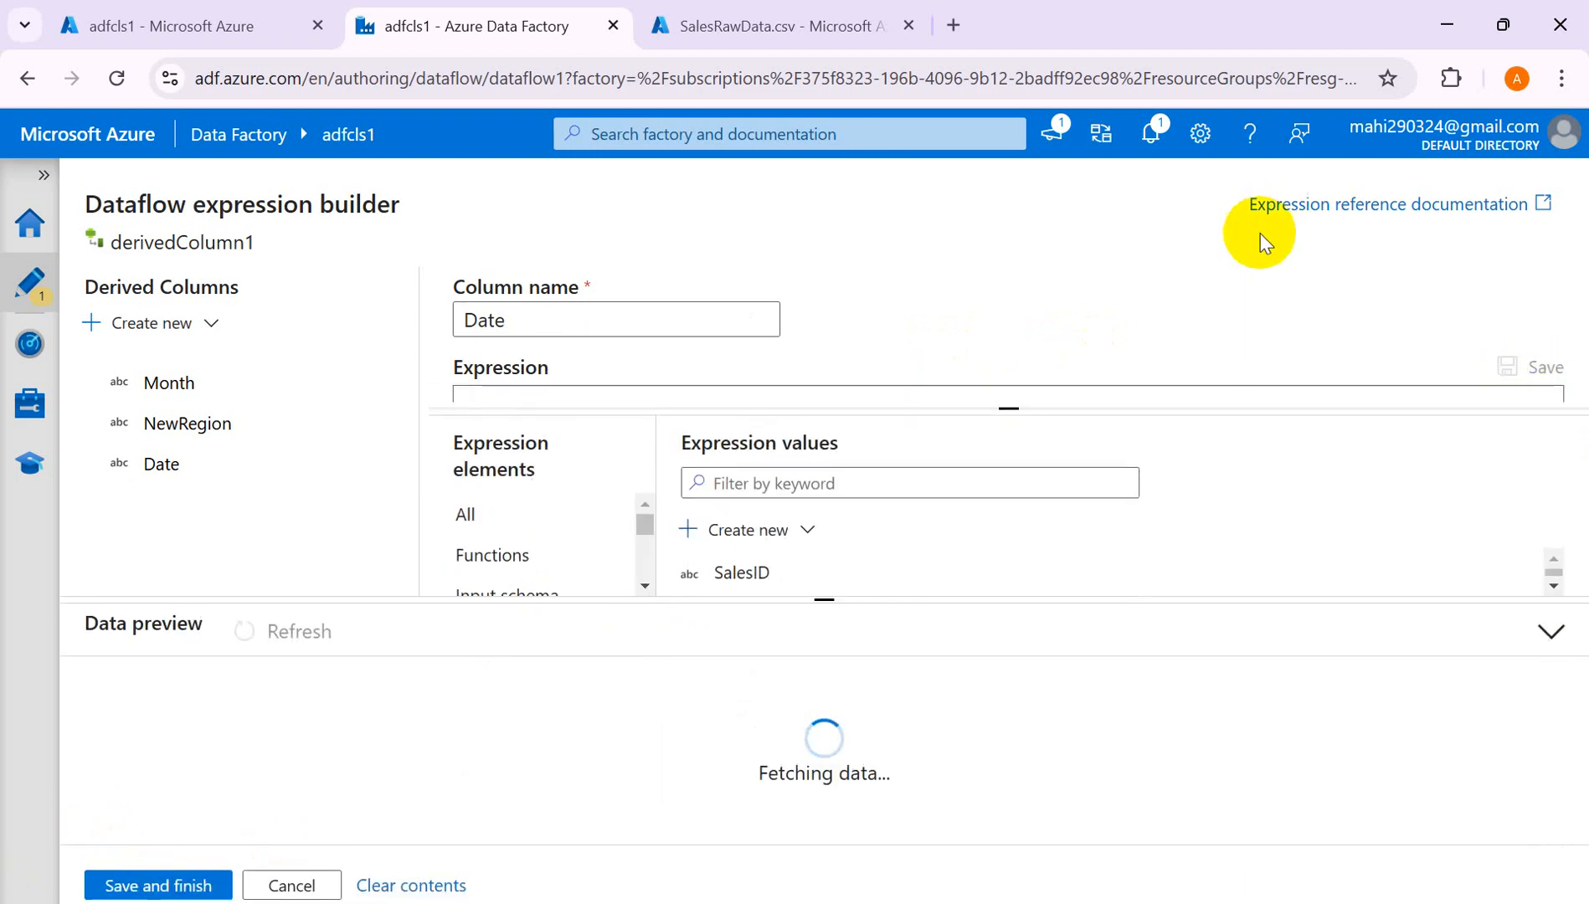
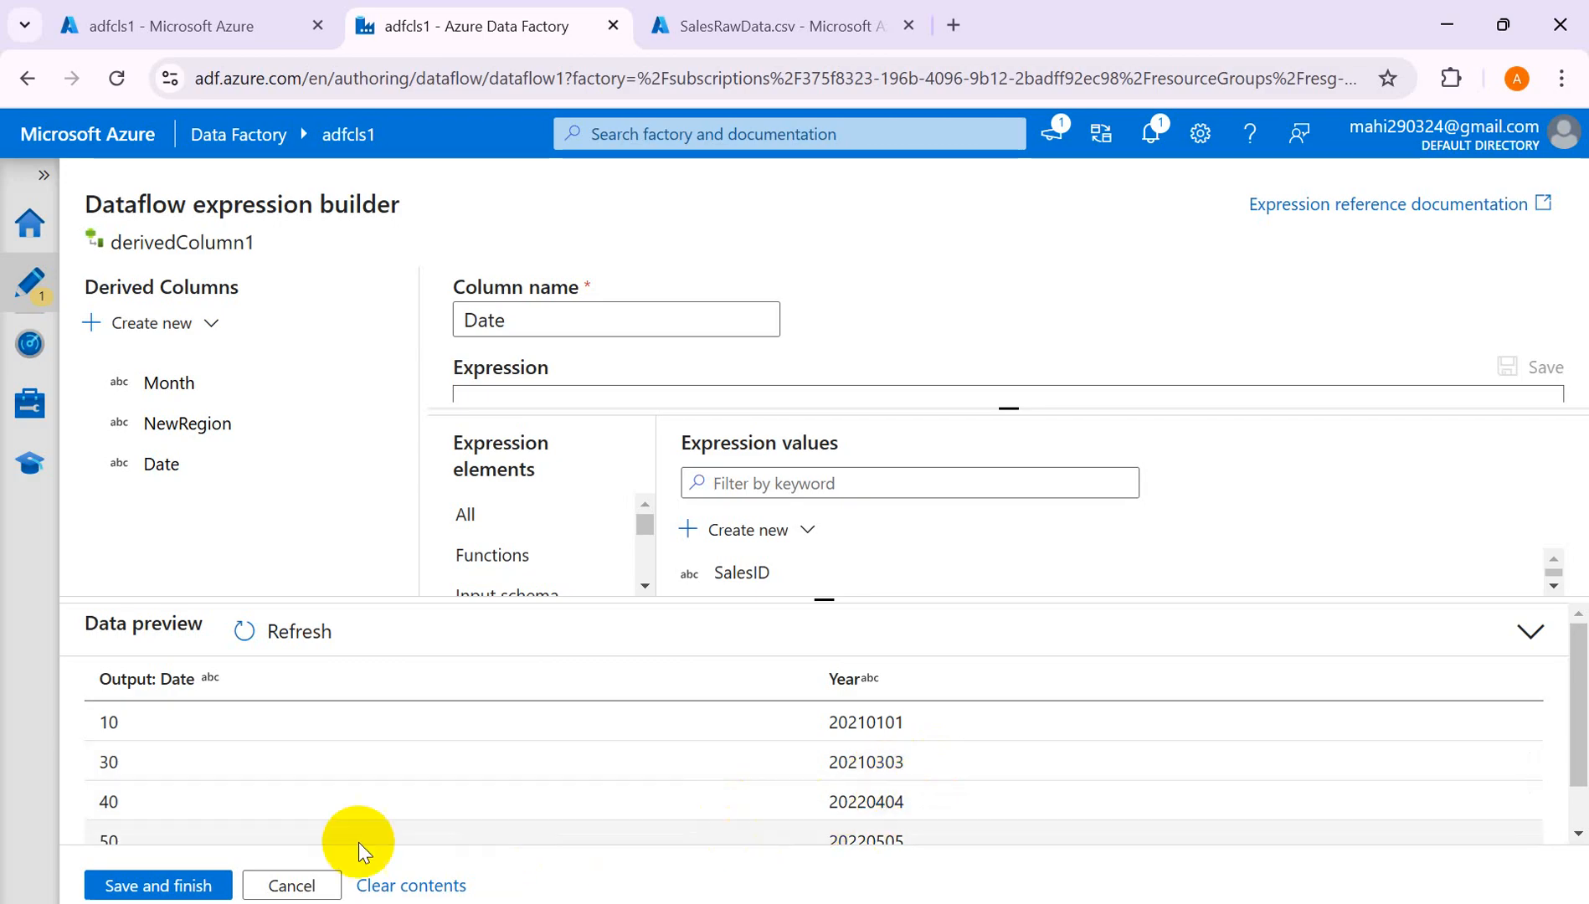
pyautogui.scroll(-1, 285, 766)
pyautogui.scroll(1, 360, 750)
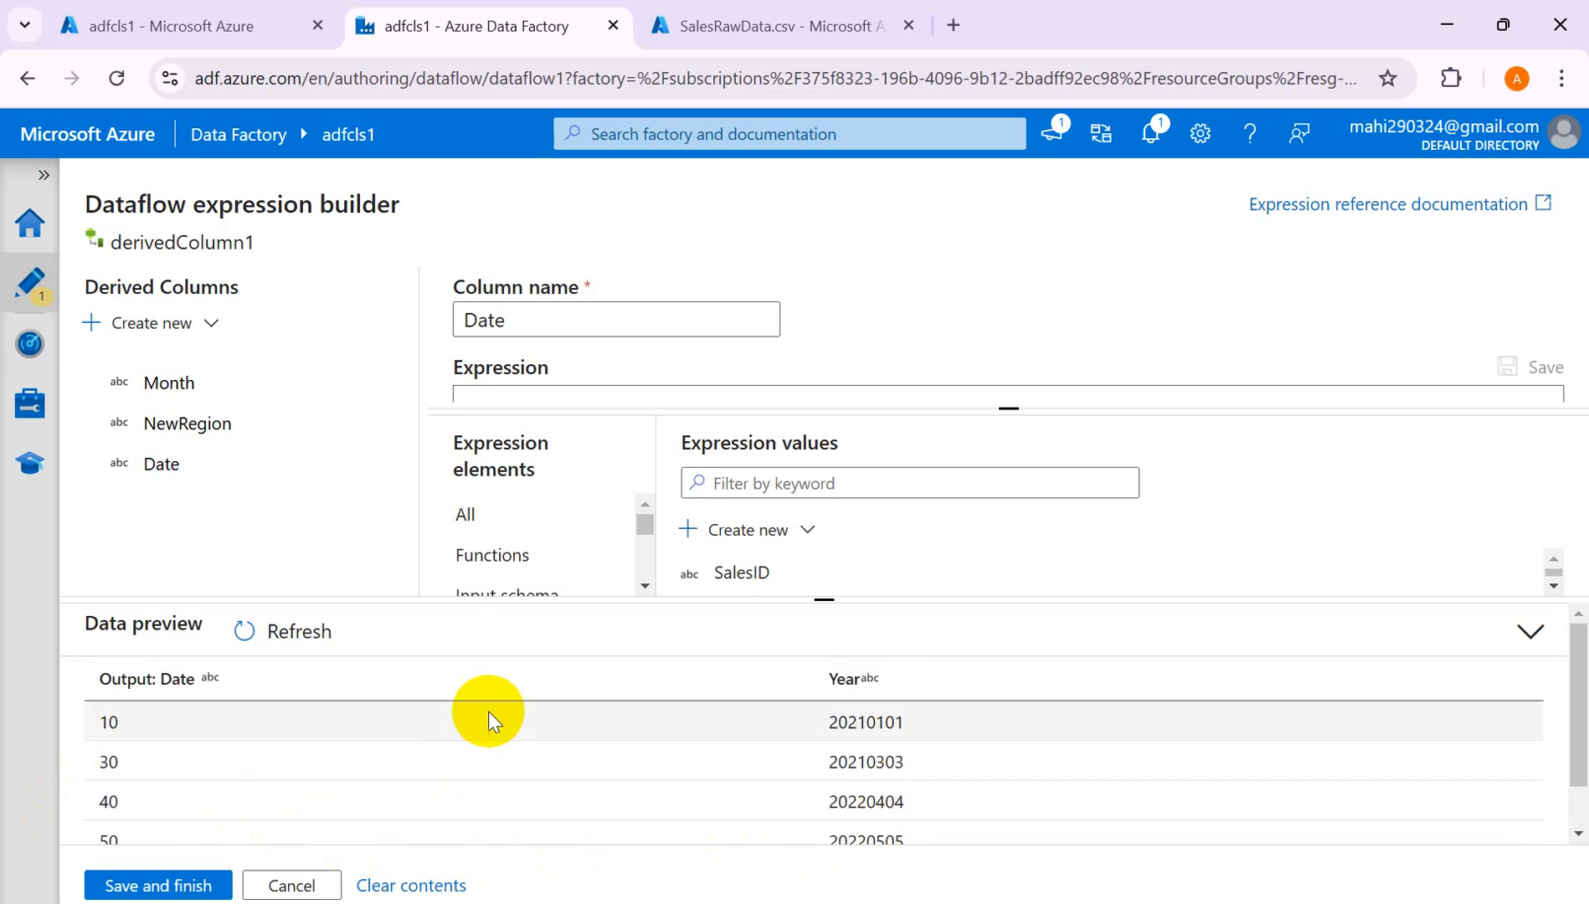
# Change the start index in the Date expression to 5, save it, and refresh the data preview.
pyautogui.moveTo(821, 599); pyautogui.dragTo(826, 784)
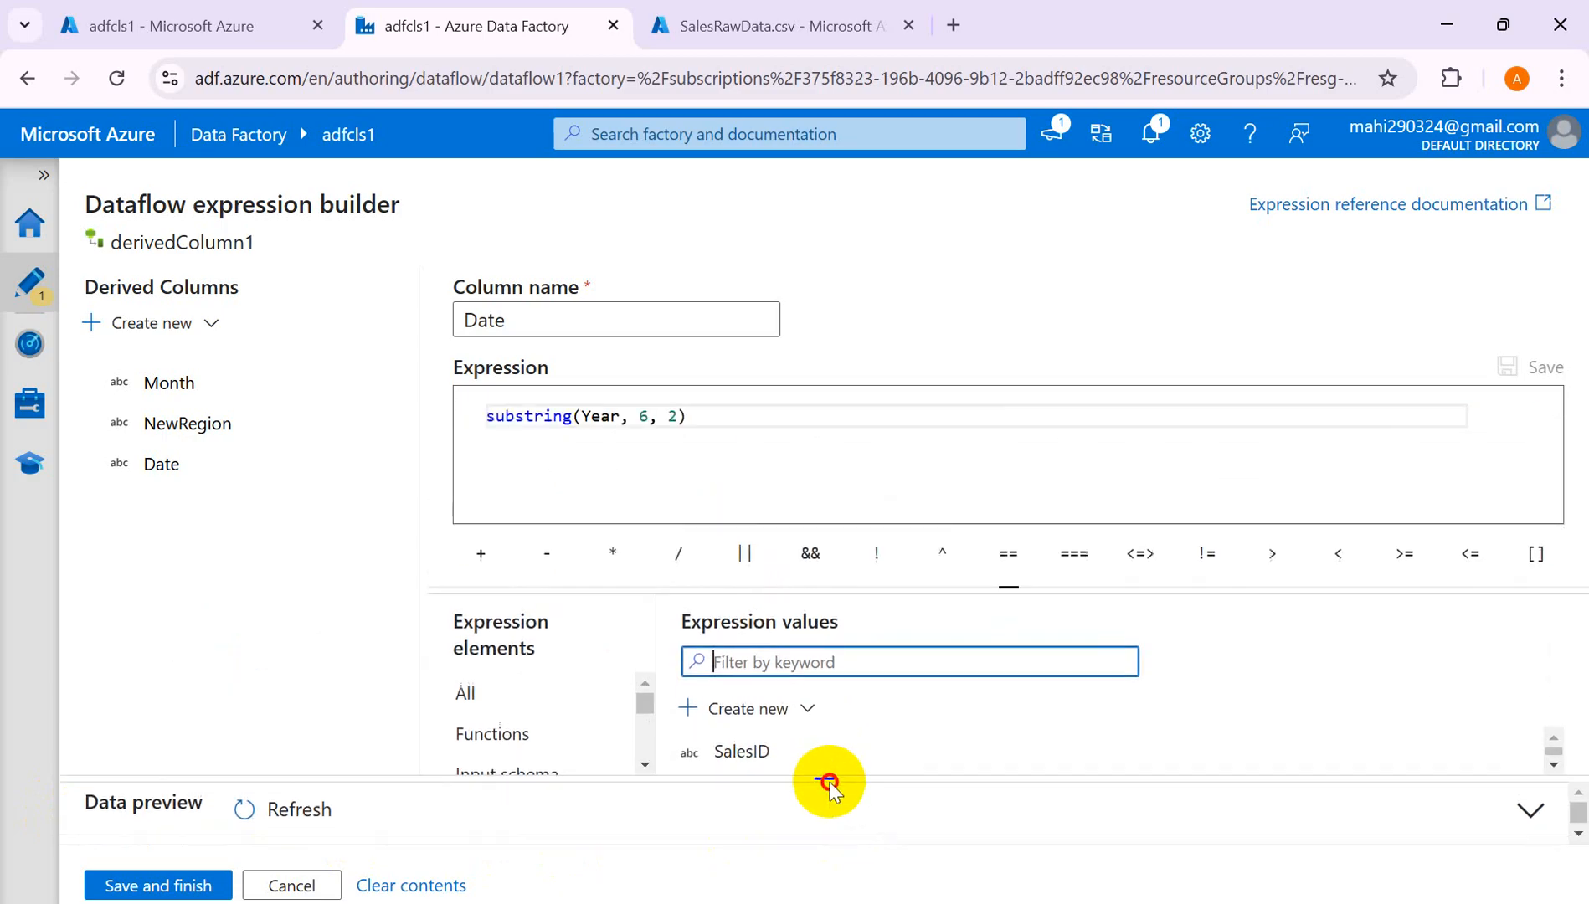
pyautogui.click(649, 416)
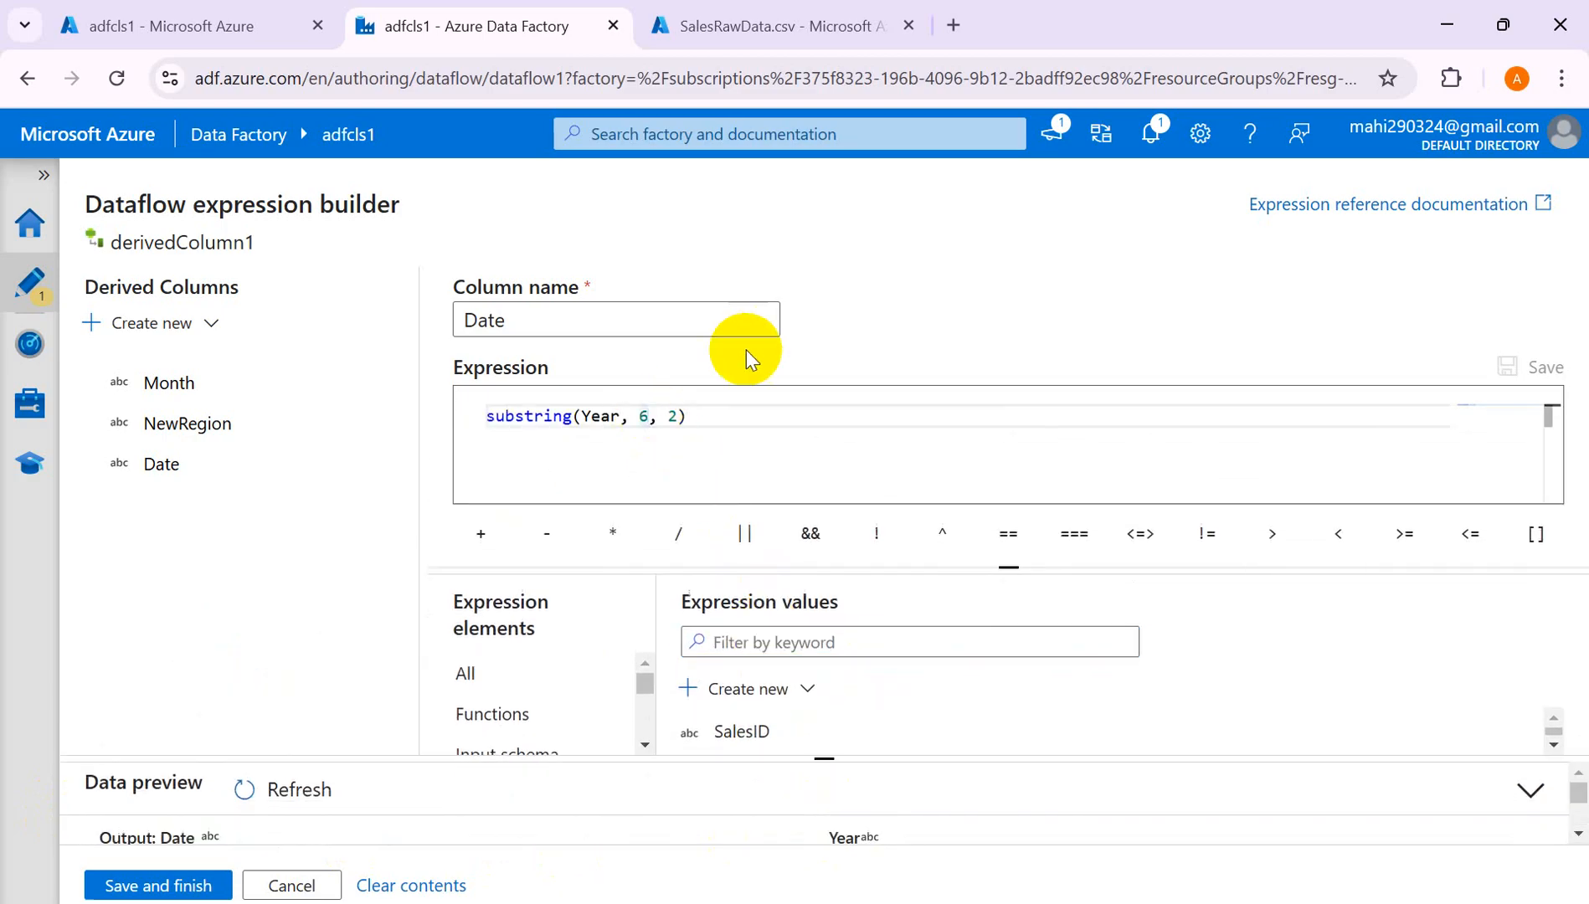
pyautogui.press('BackSpace')
pyautogui.write('5')
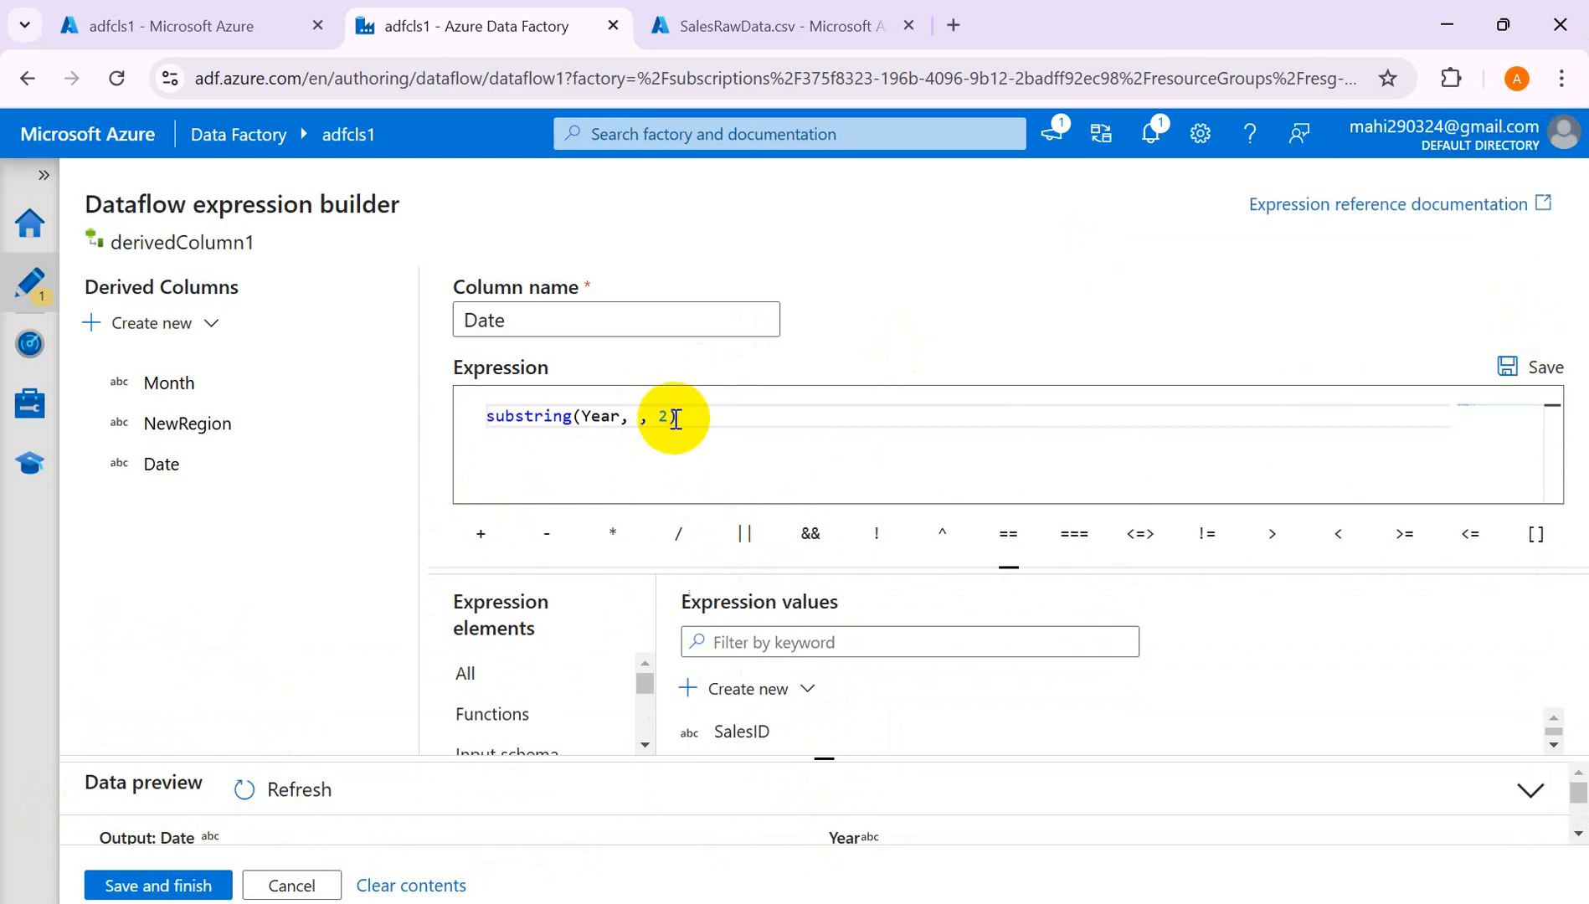
pyautogui.click(1543, 377)
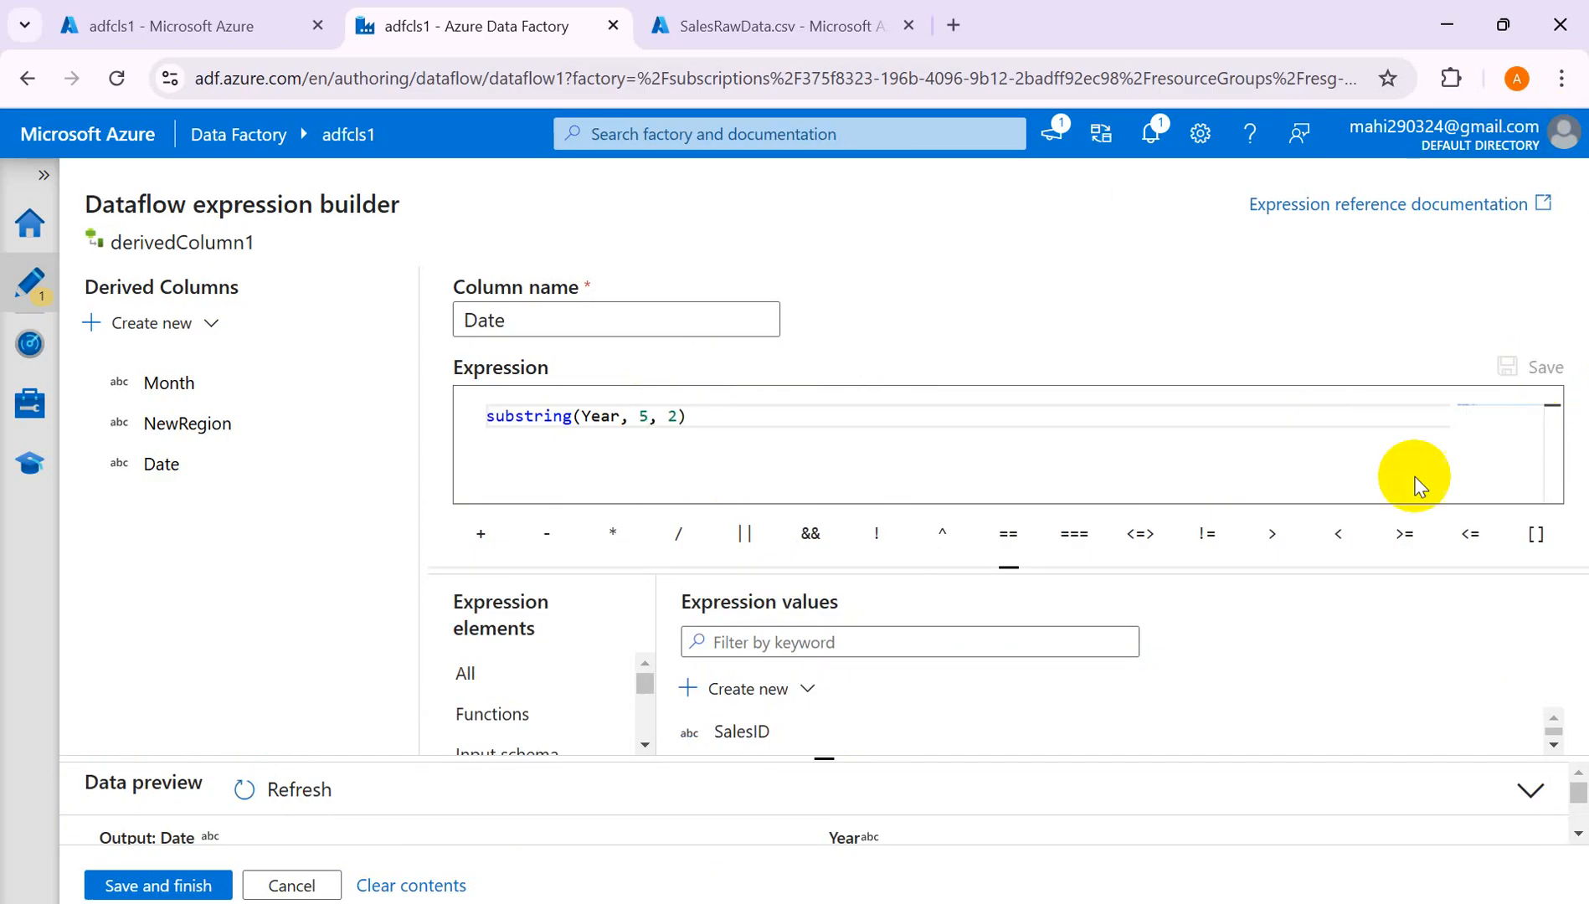
pyautogui.click(266, 792)
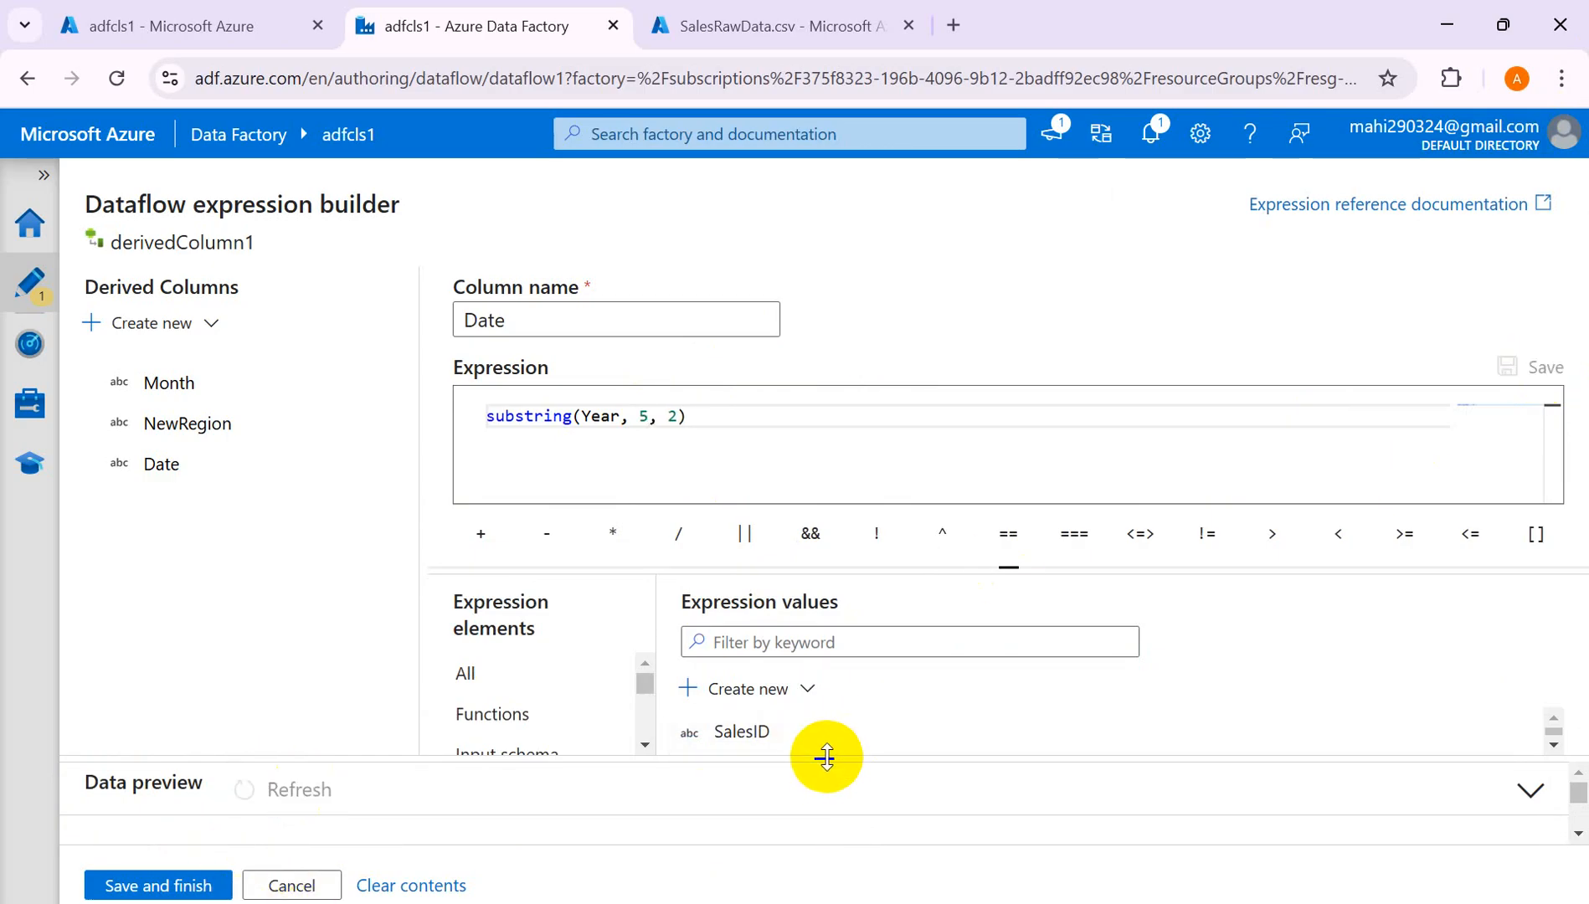
# Compare the Date column's preview output with the Year values down to the last row.
pyautogui.moveTo(827, 758); pyautogui.dragTo(828, 557)
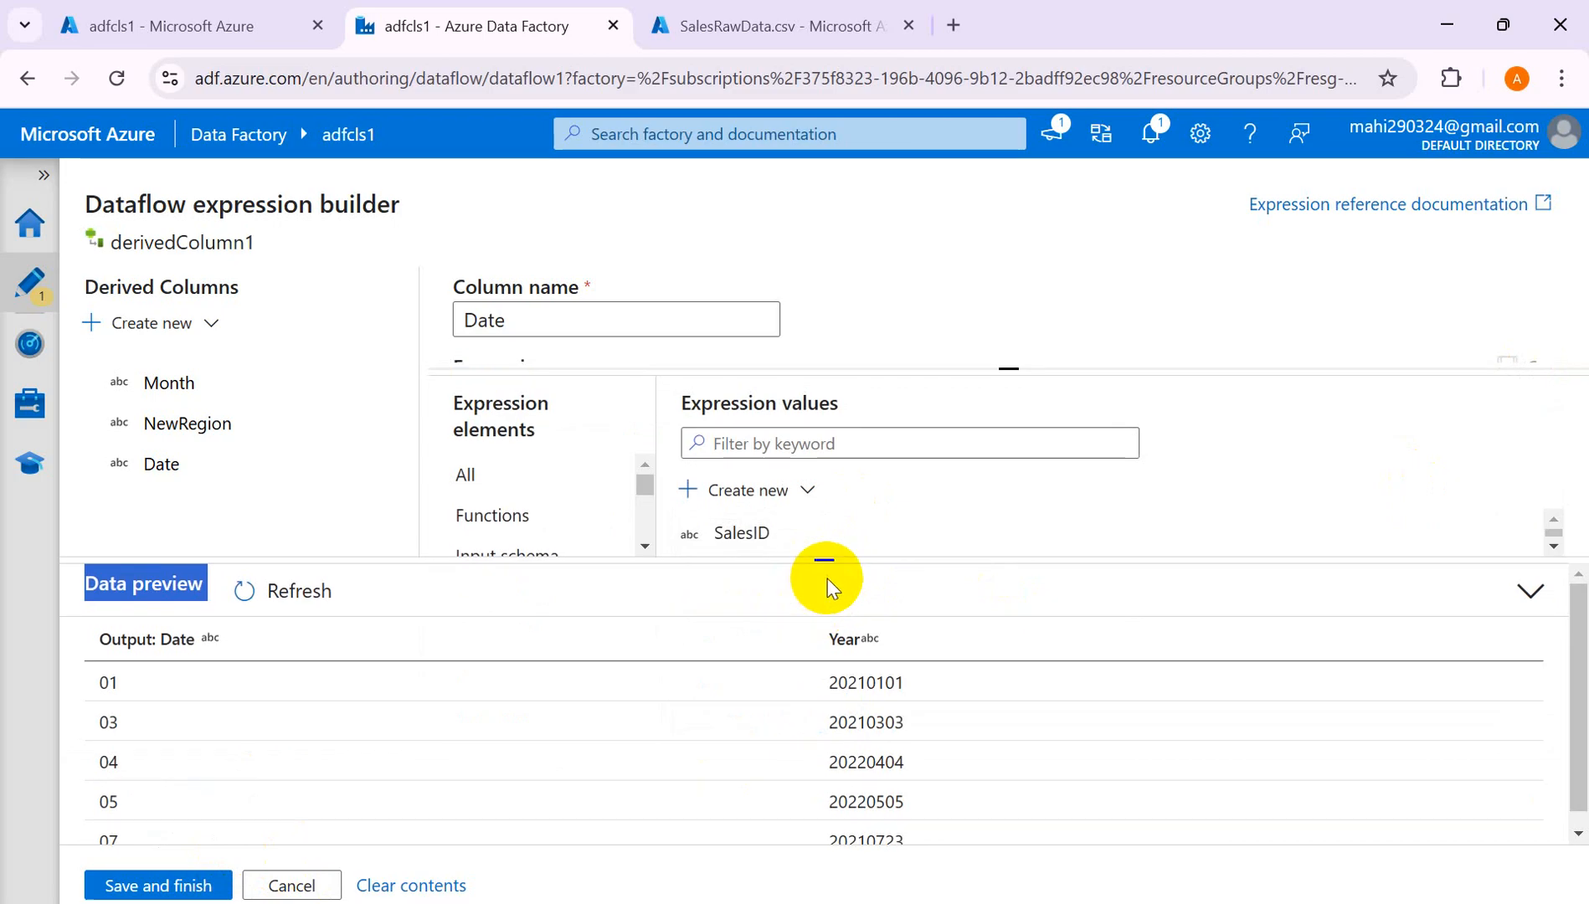
pyautogui.moveTo(827, 557); pyautogui.dragTo(838, 686)
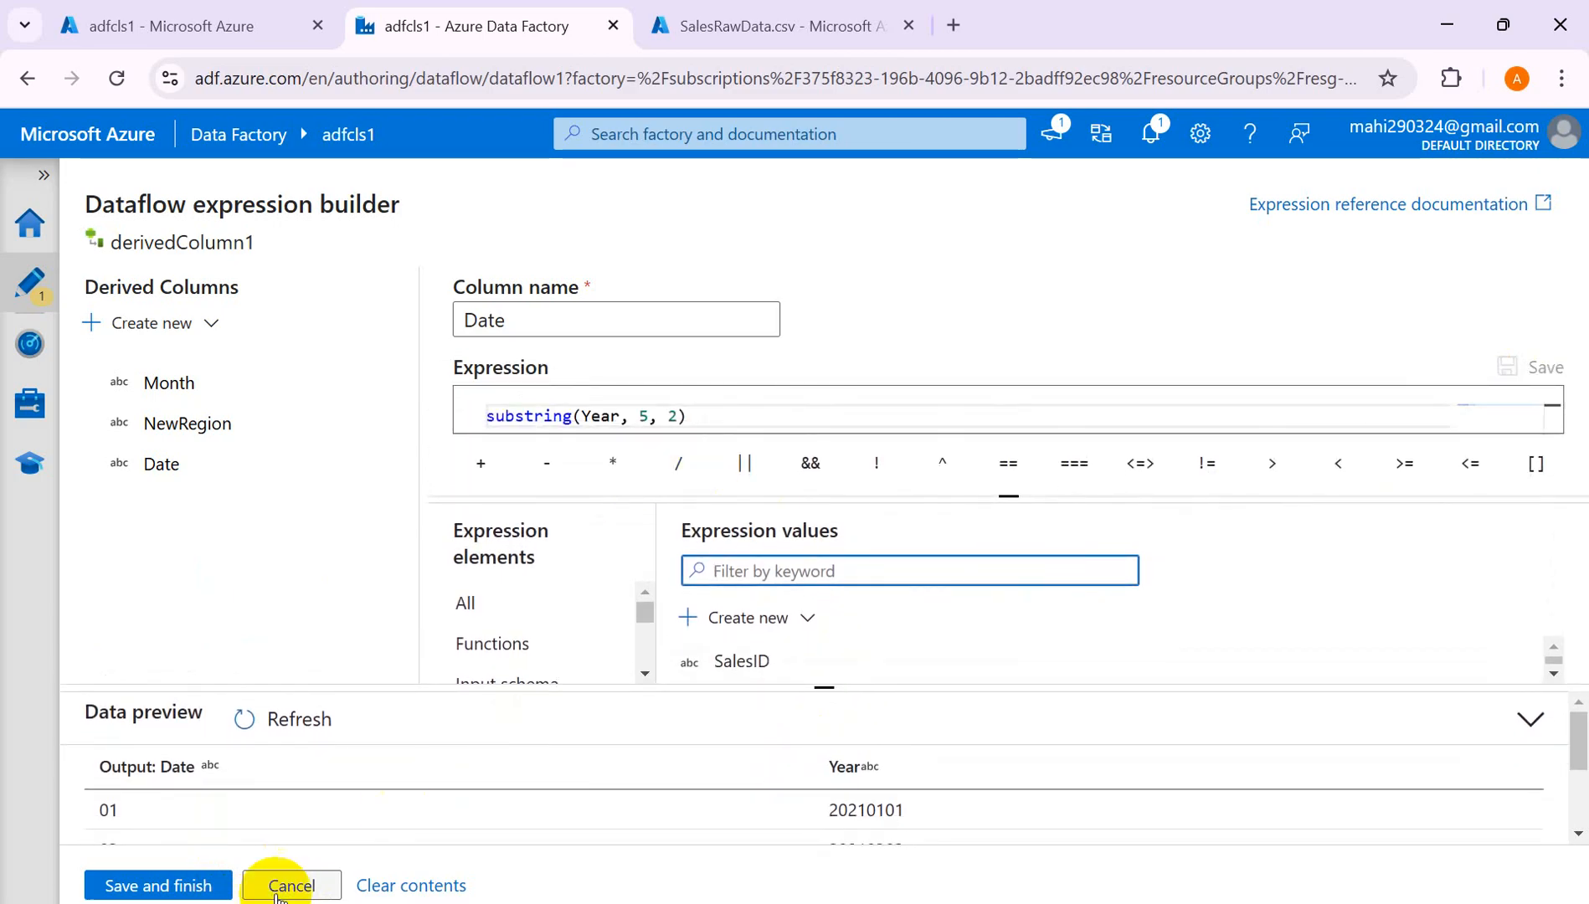
pyautogui.scroll(-2, 673, 783)
pyautogui.scroll(-1, 1000, 804)
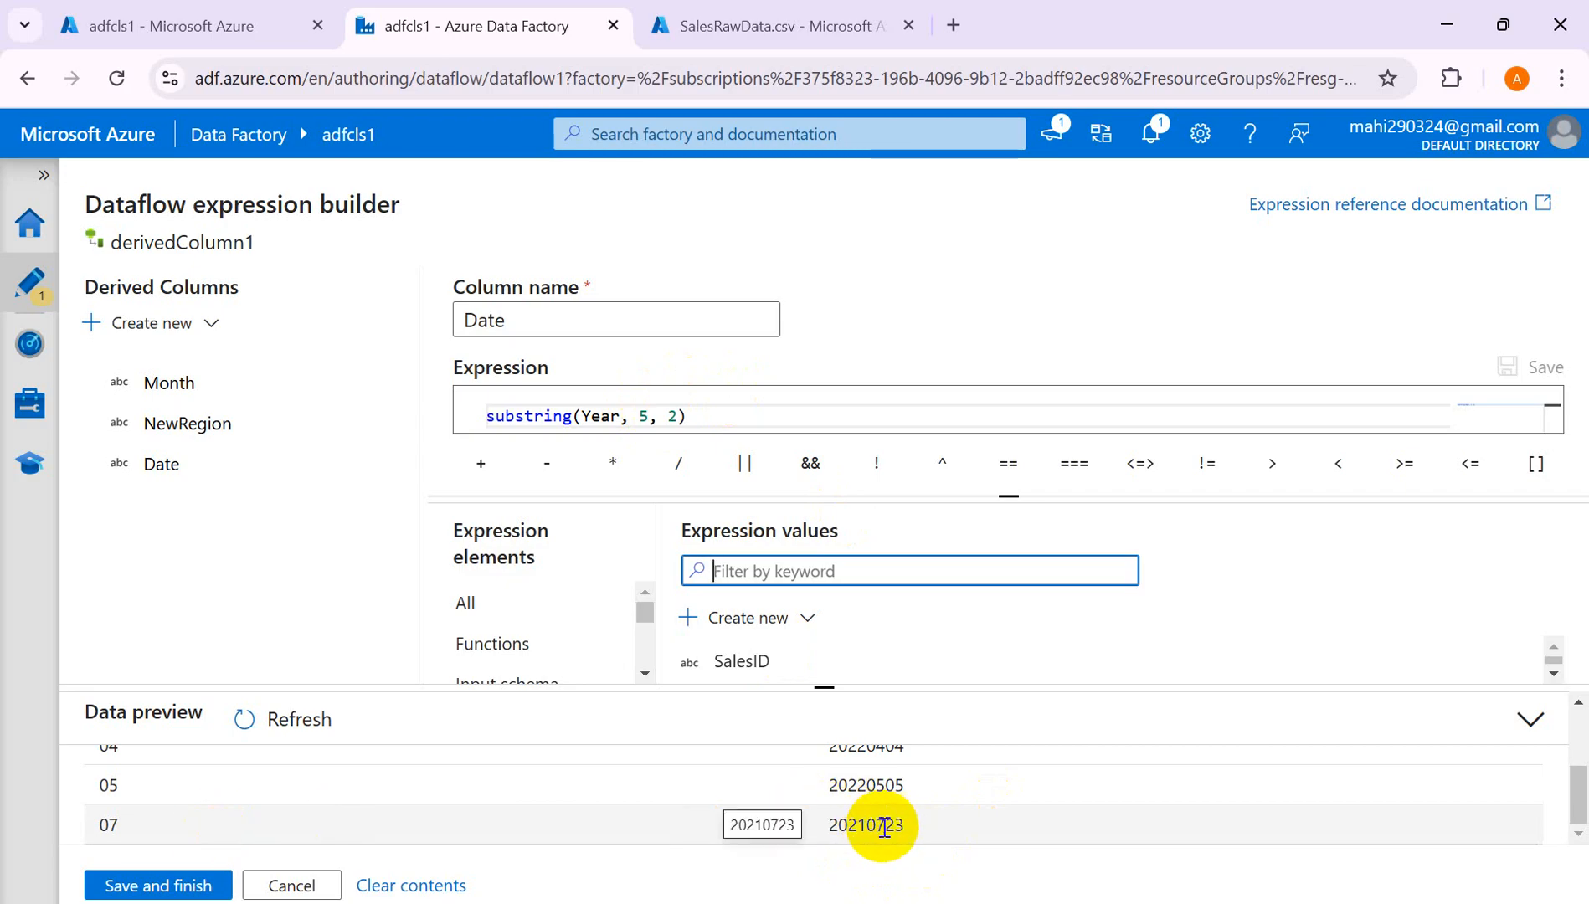
# Change the start index in the Date expression to 7, save it, refresh the preview, and finish editing the expression.
pyautogui.click(644, 414)
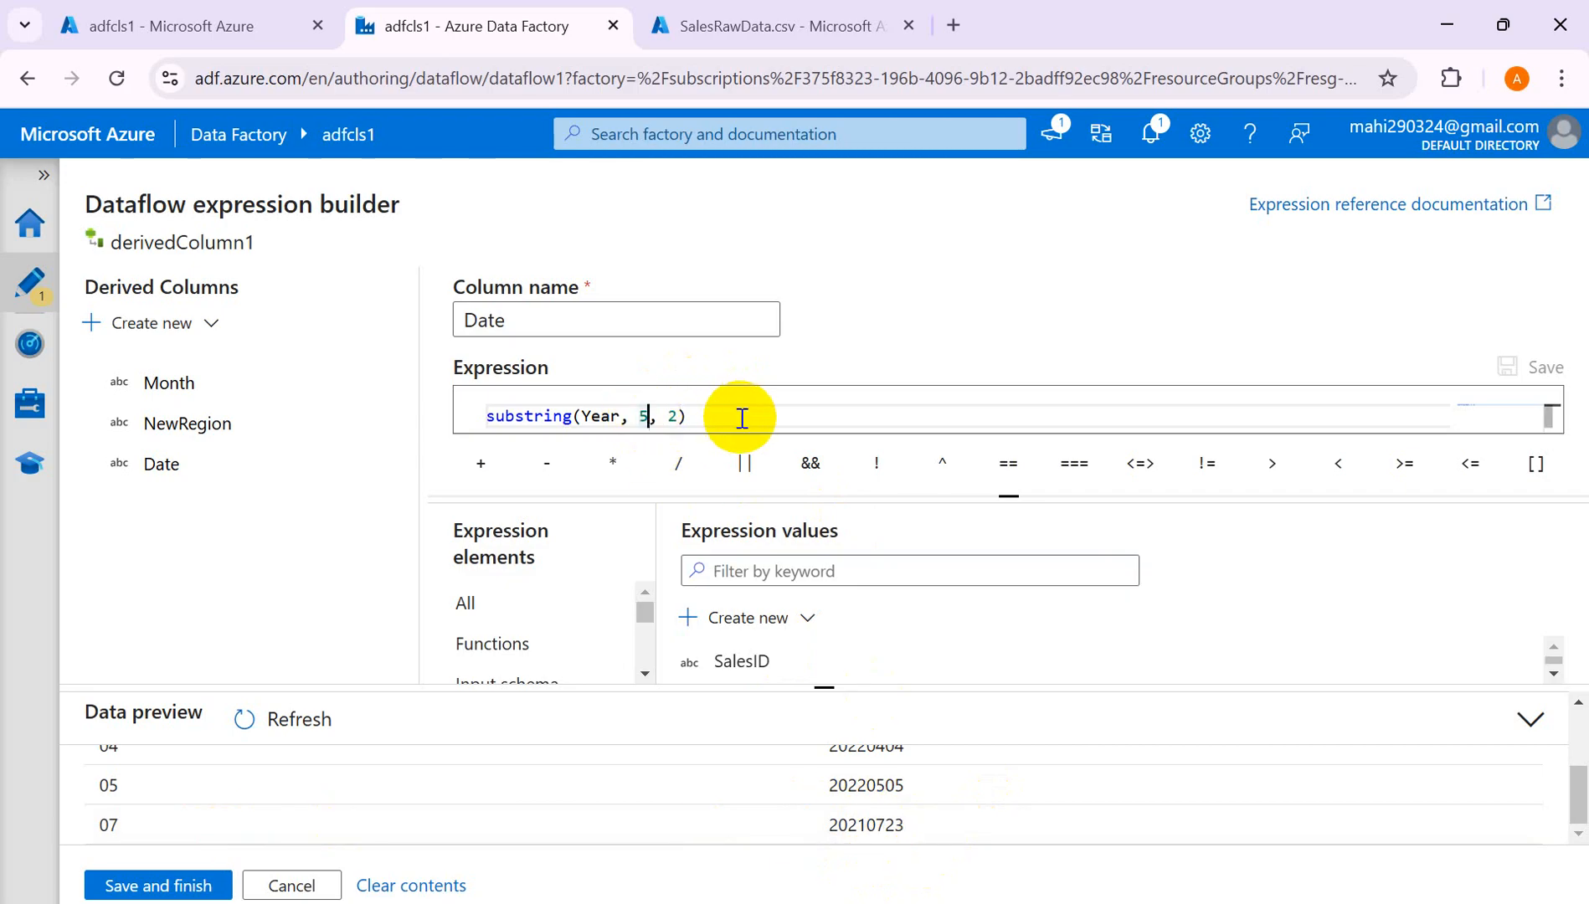
pyautogui.press('BackSpace')
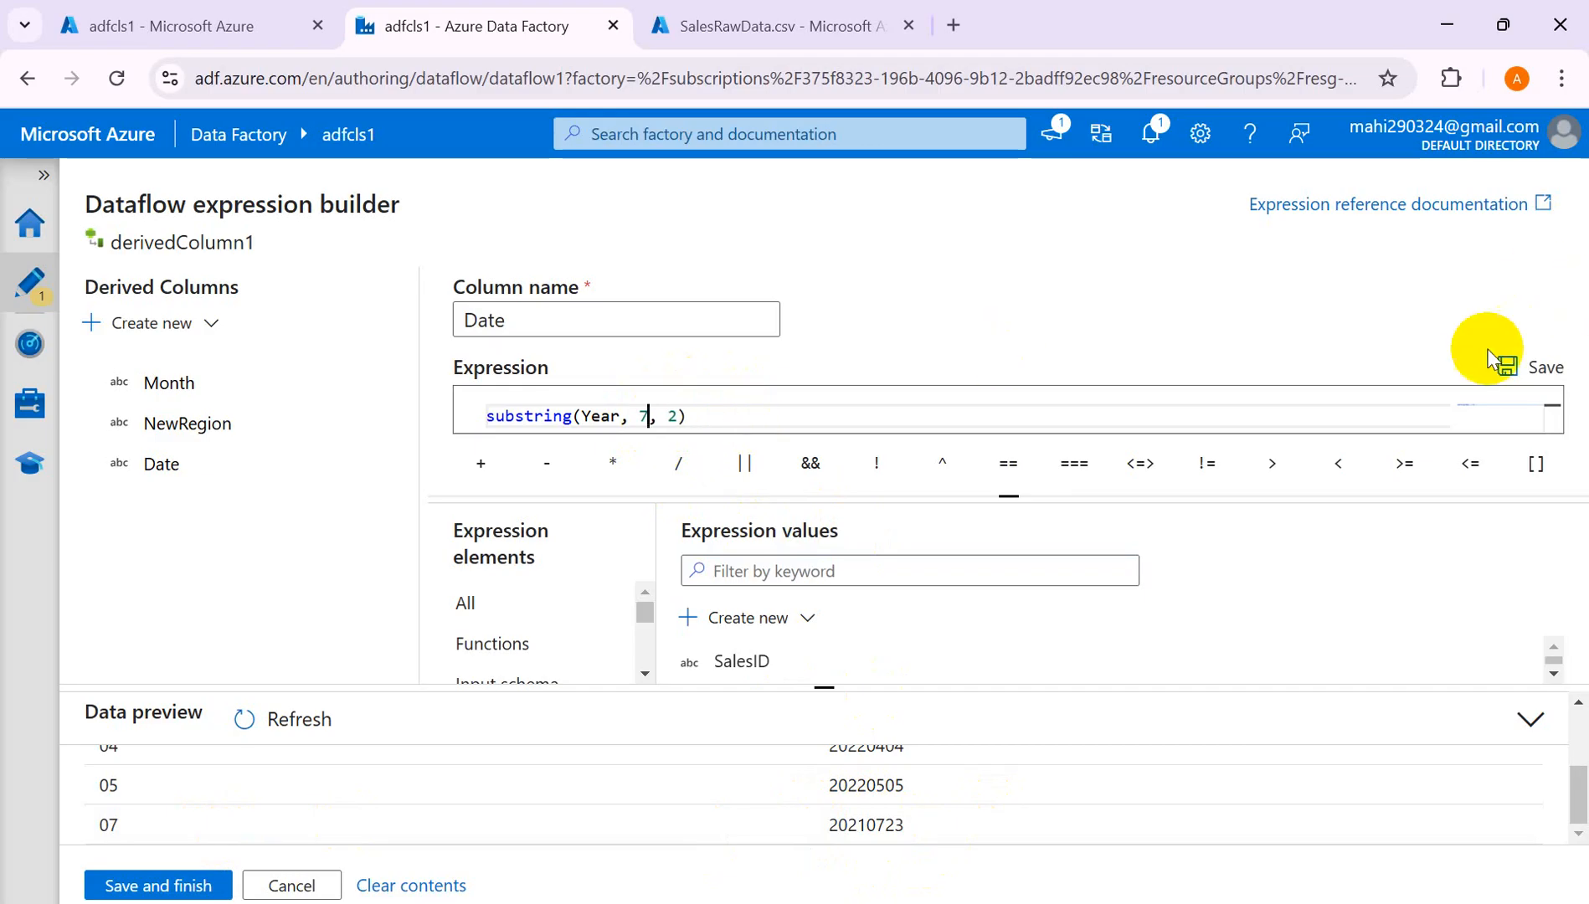
pyautogui.click(1541, 368)
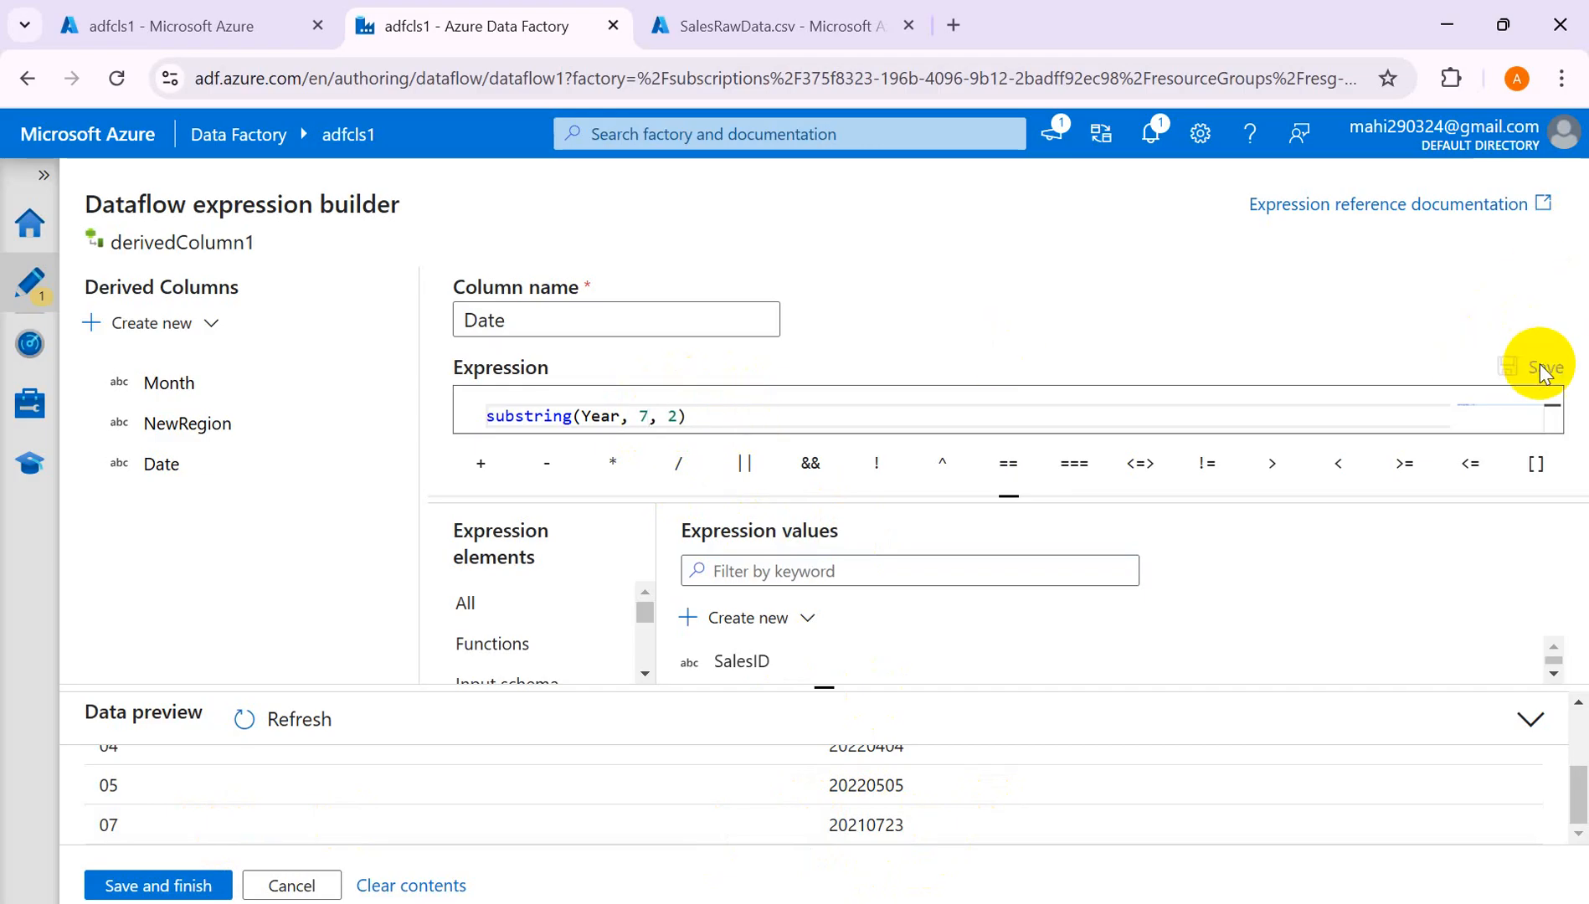
pyautogui.click(289, 721)
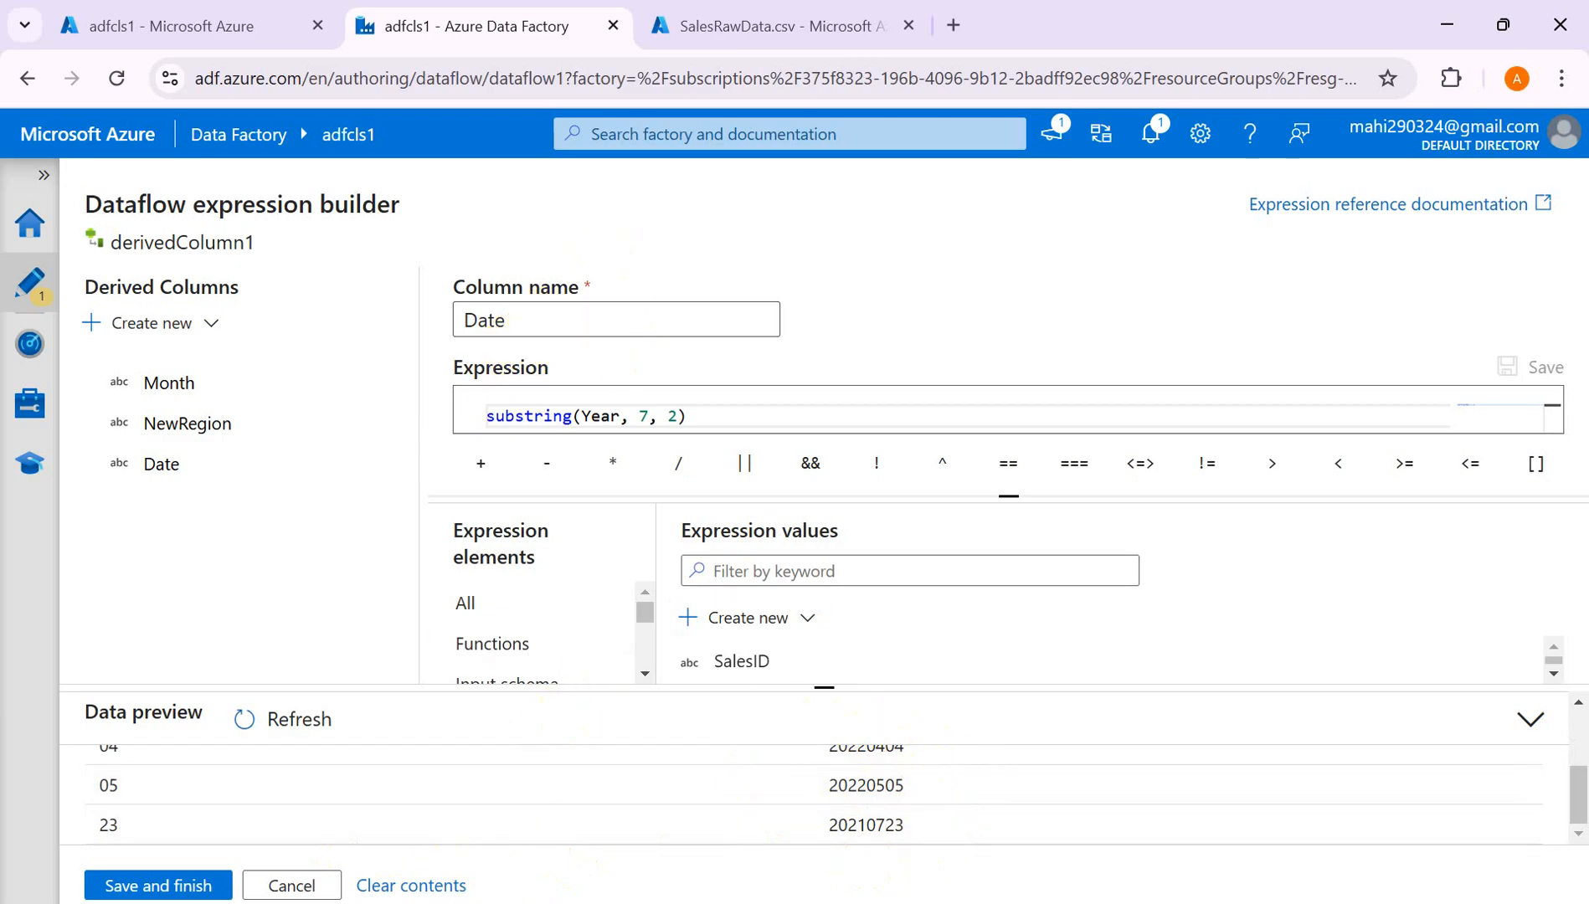
pyautogui.click(159, 886)
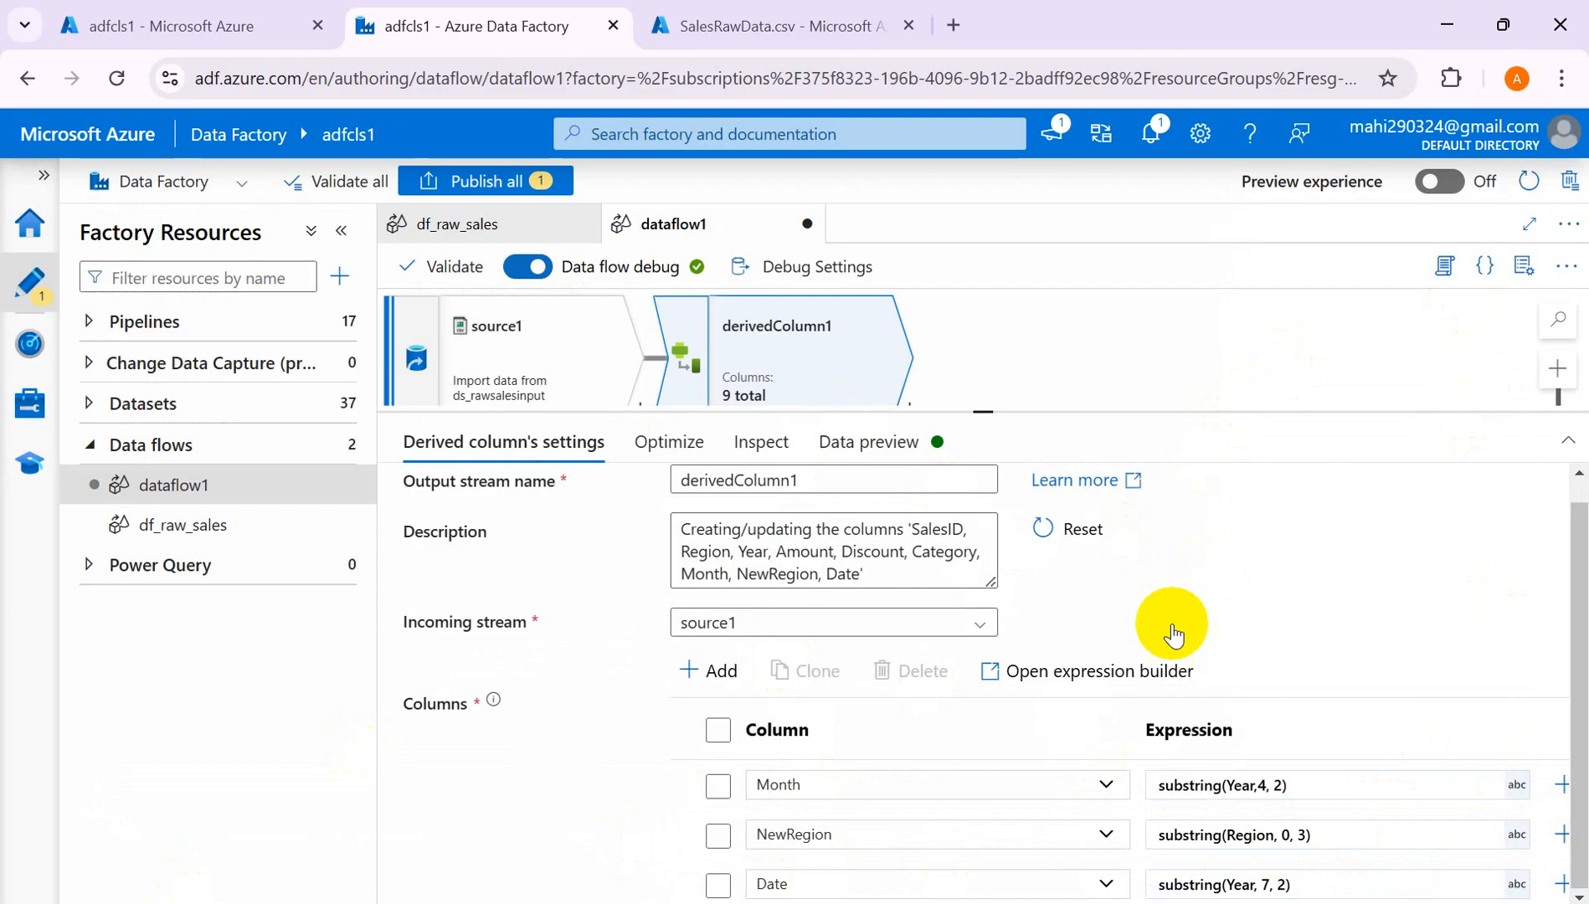
# Add another column to derivedColumn1 and name it Year.
pyautogui.click(719, 666)
pyautogui.click(760, 708)
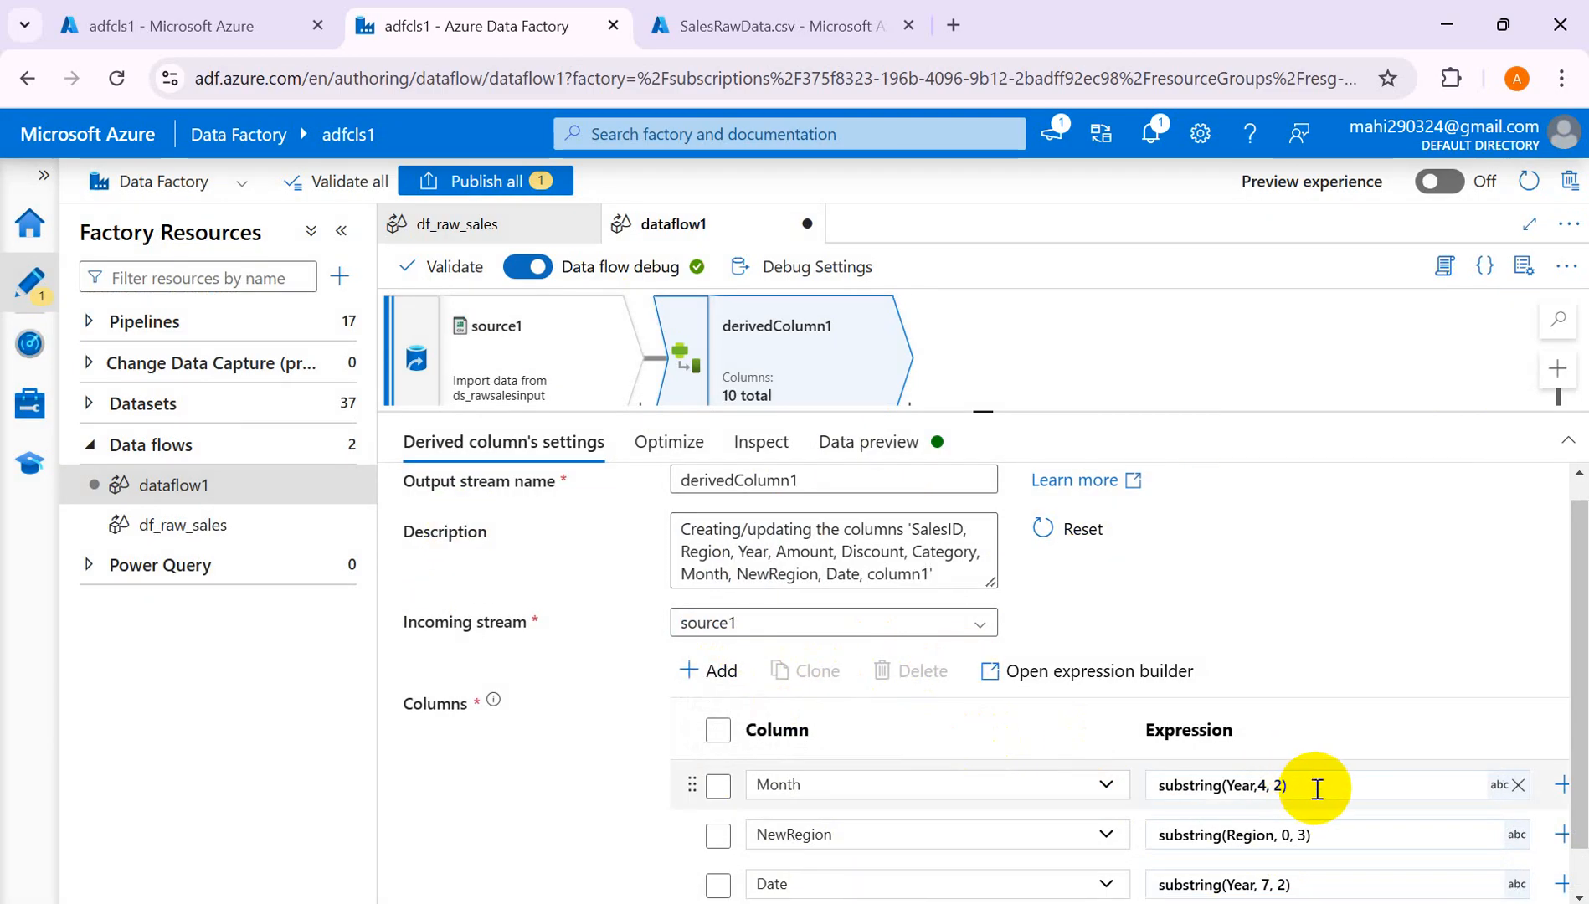
pyautogui.scroll(-1, 1022, 769)
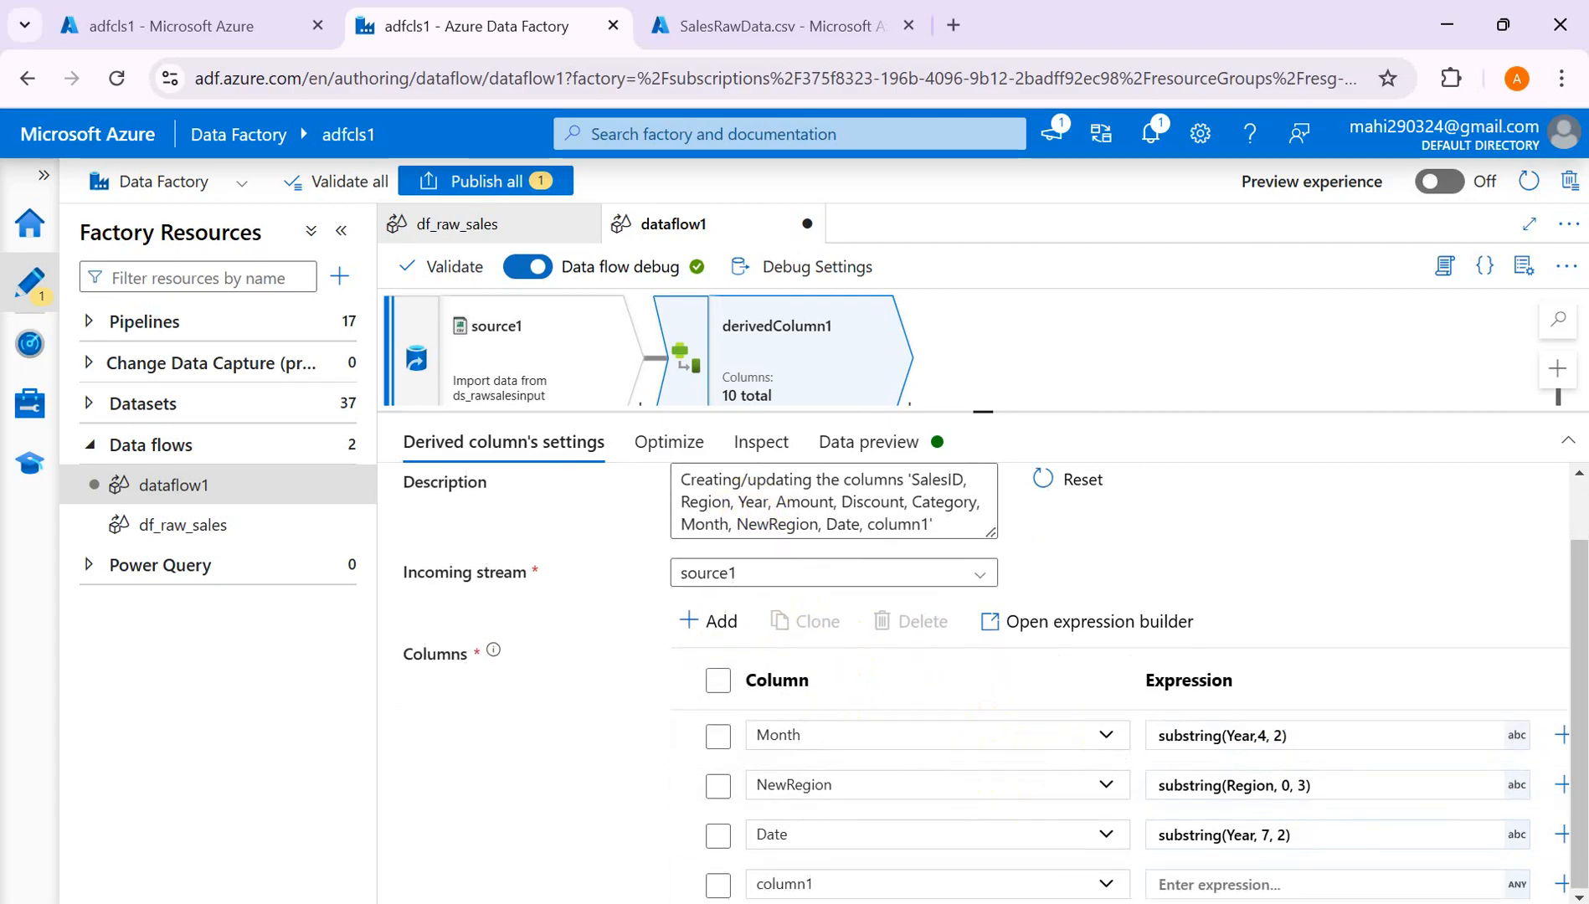
pyautogui.click(840, 881)
pyautogui.press('BackSpace')
pyautogui.press('BackSpace')
pyautogui.press('BackSpace')
pyautogui.press('BackSpace')
pyautogui.press('BackSpace')
pyautogui.press('BackSpace')
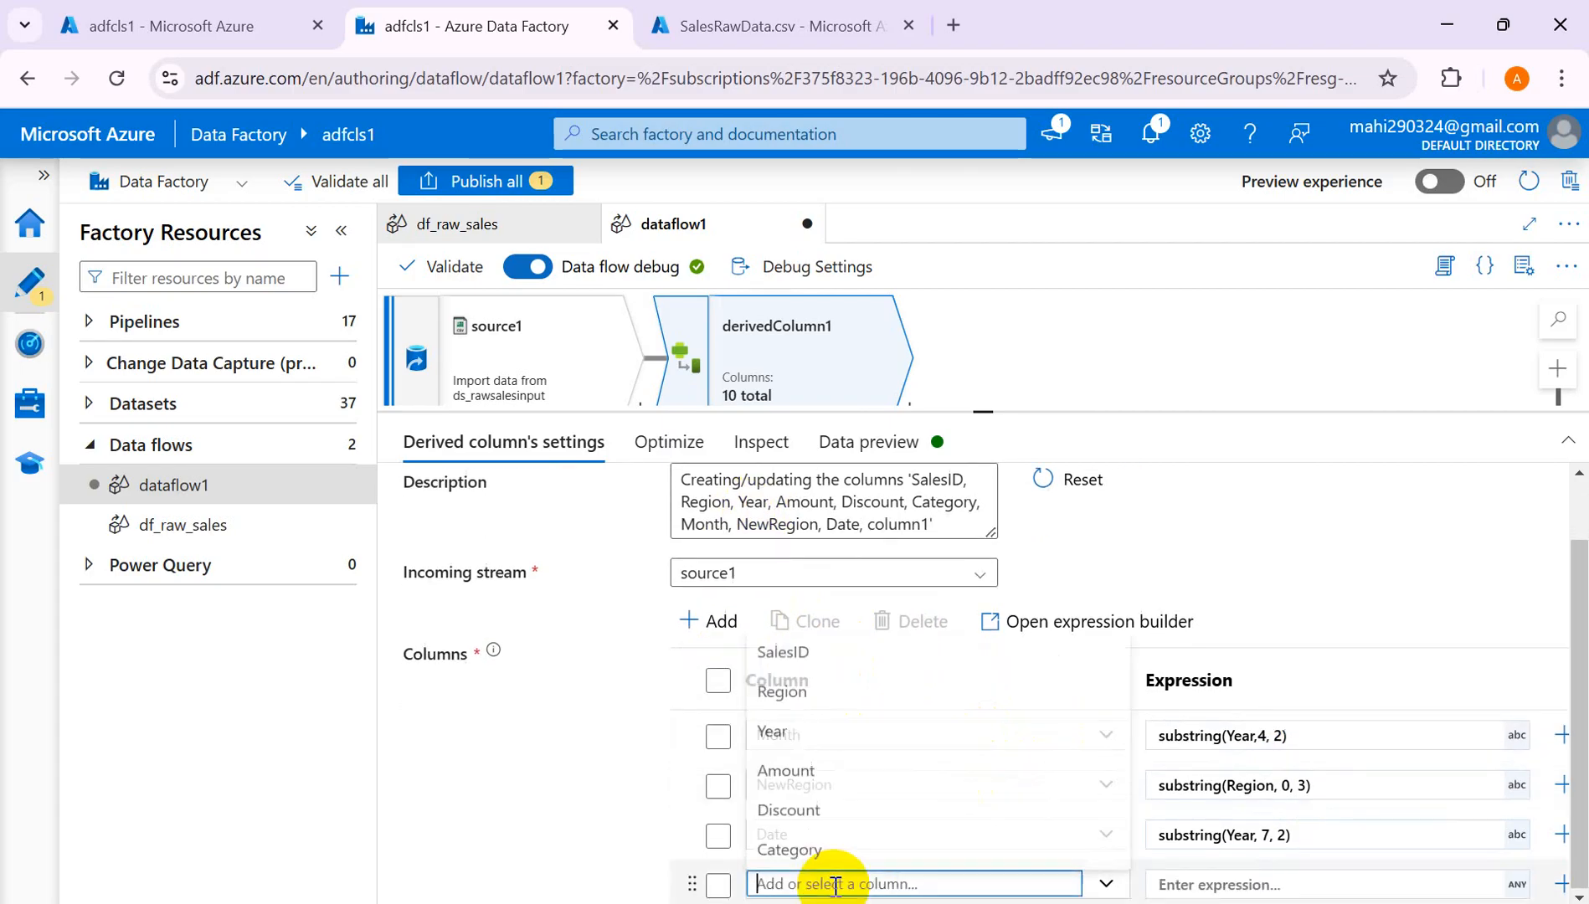
pyautogui.write('Year')
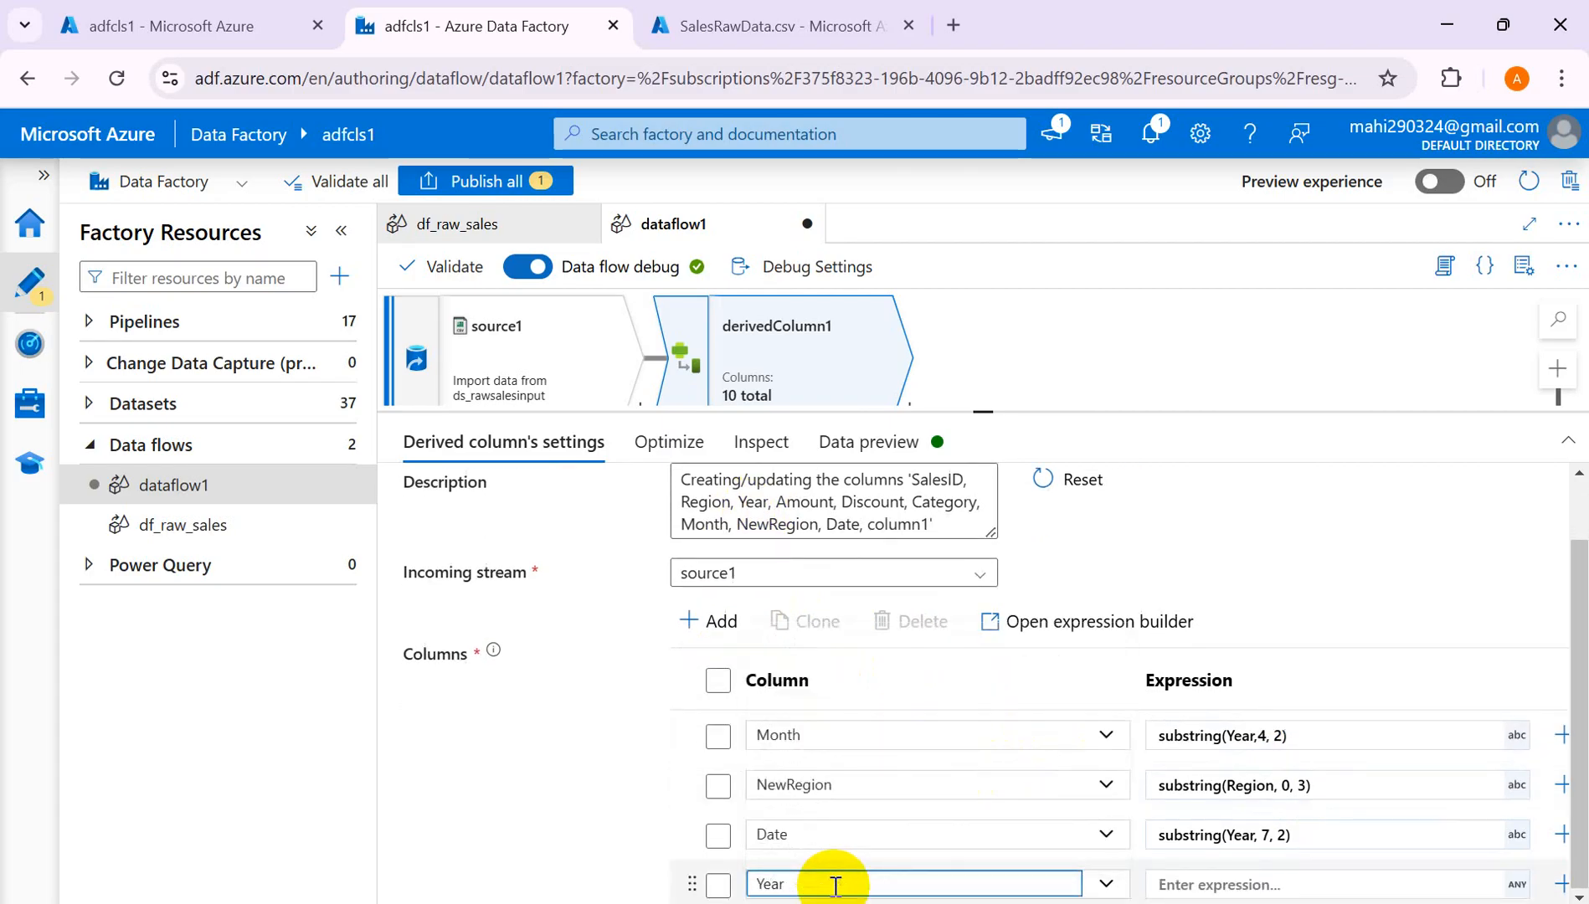
# Open the expression builder for the new Year column and insert the substring function.
pyautogui.click(1182, 884)
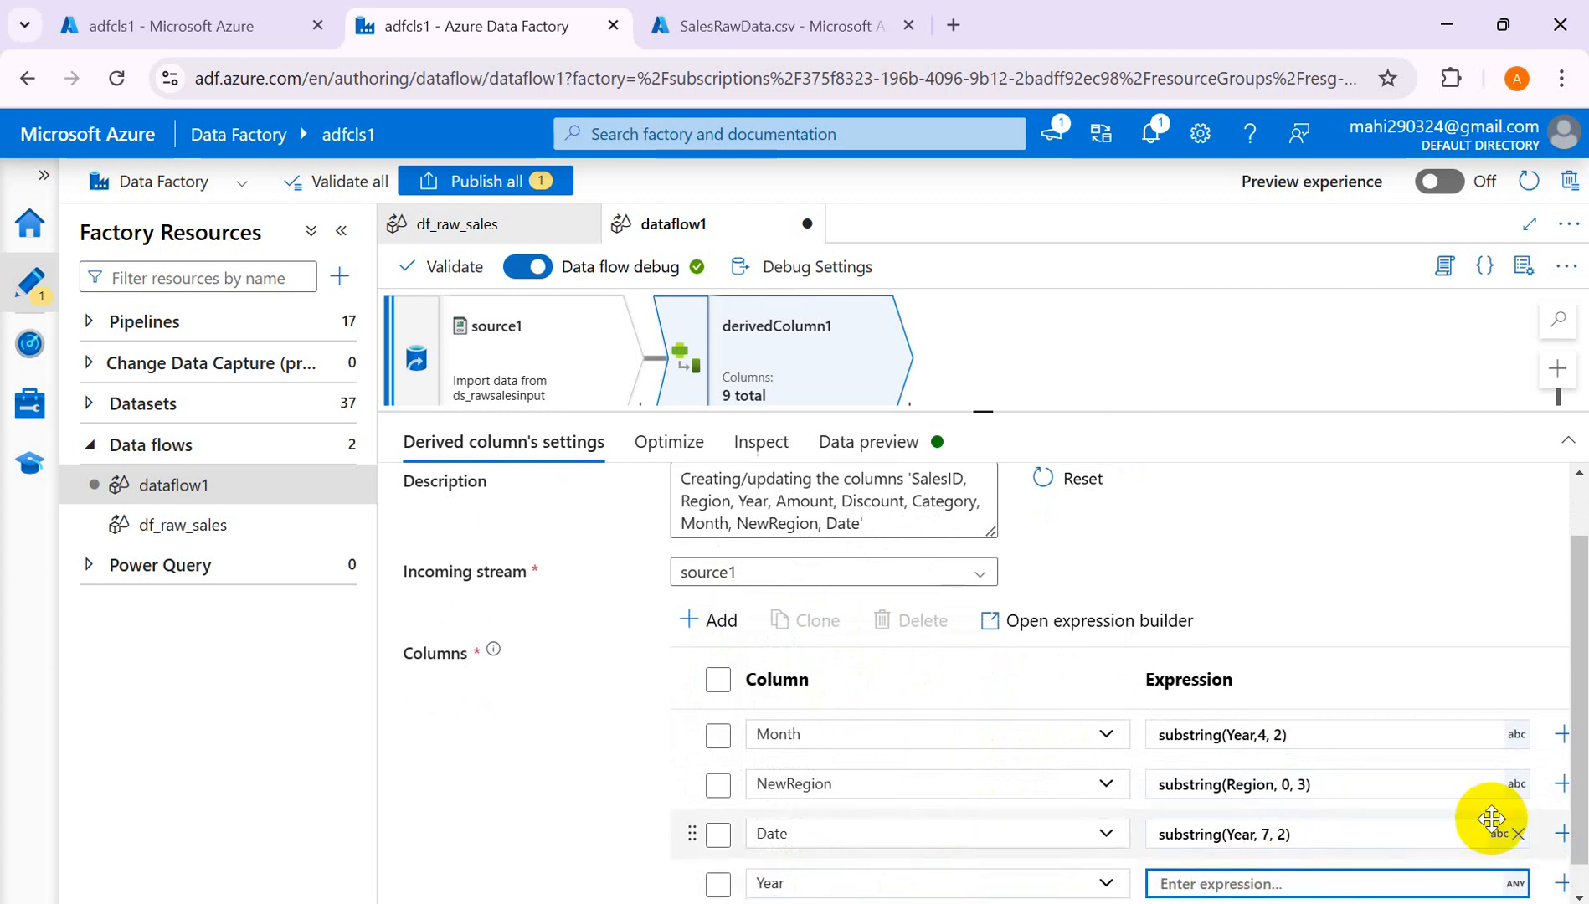
pyautogui.click(1246, 886)
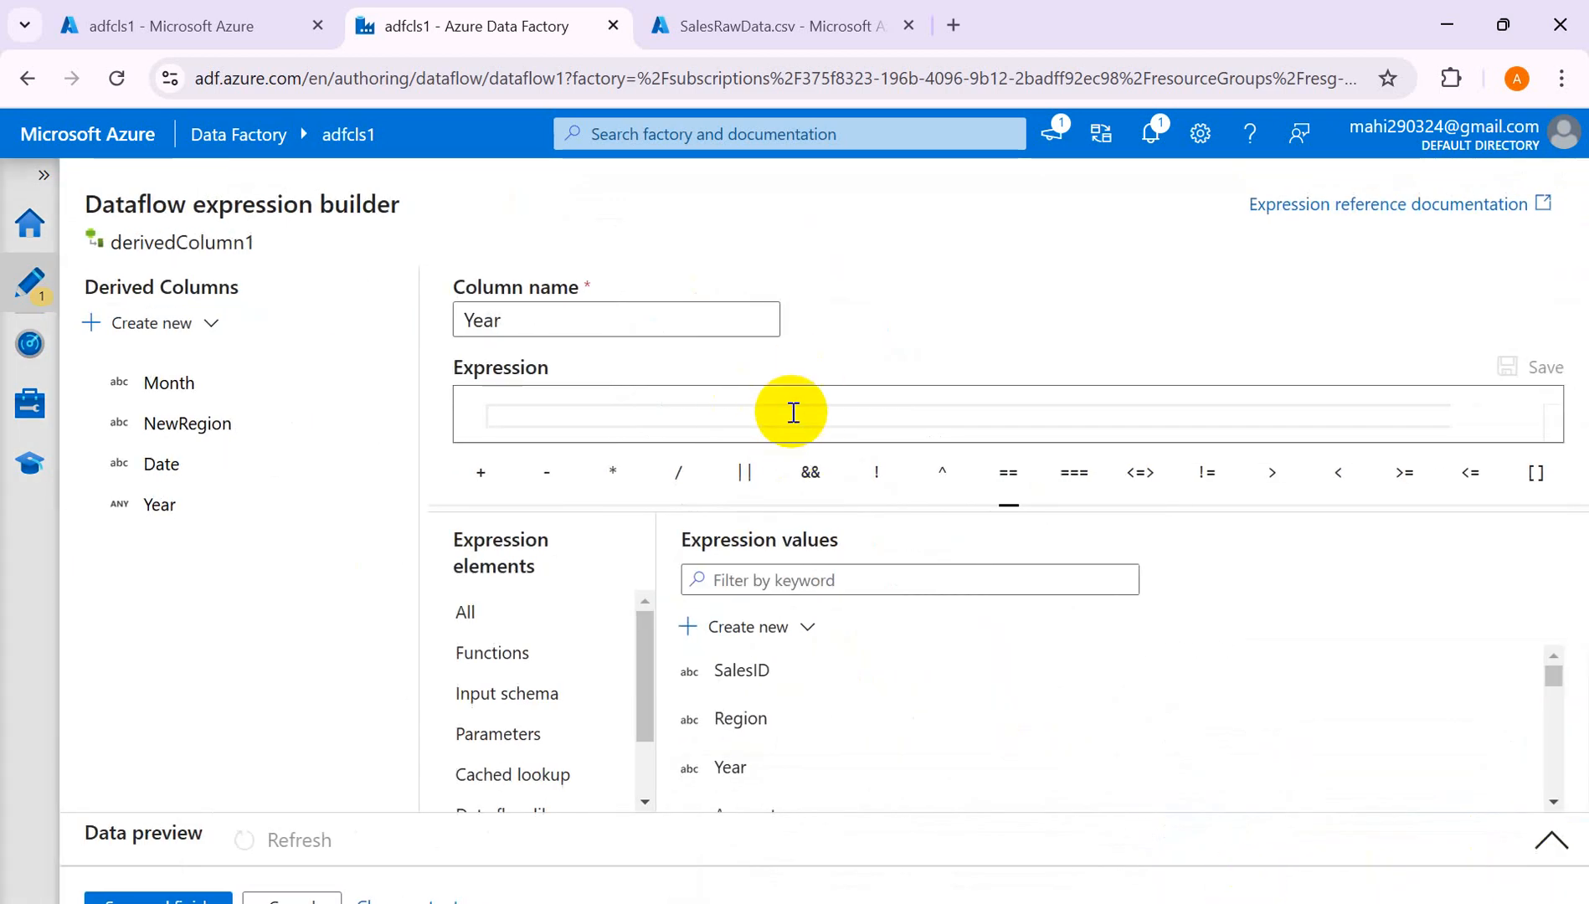
pyautogui.write('sub')
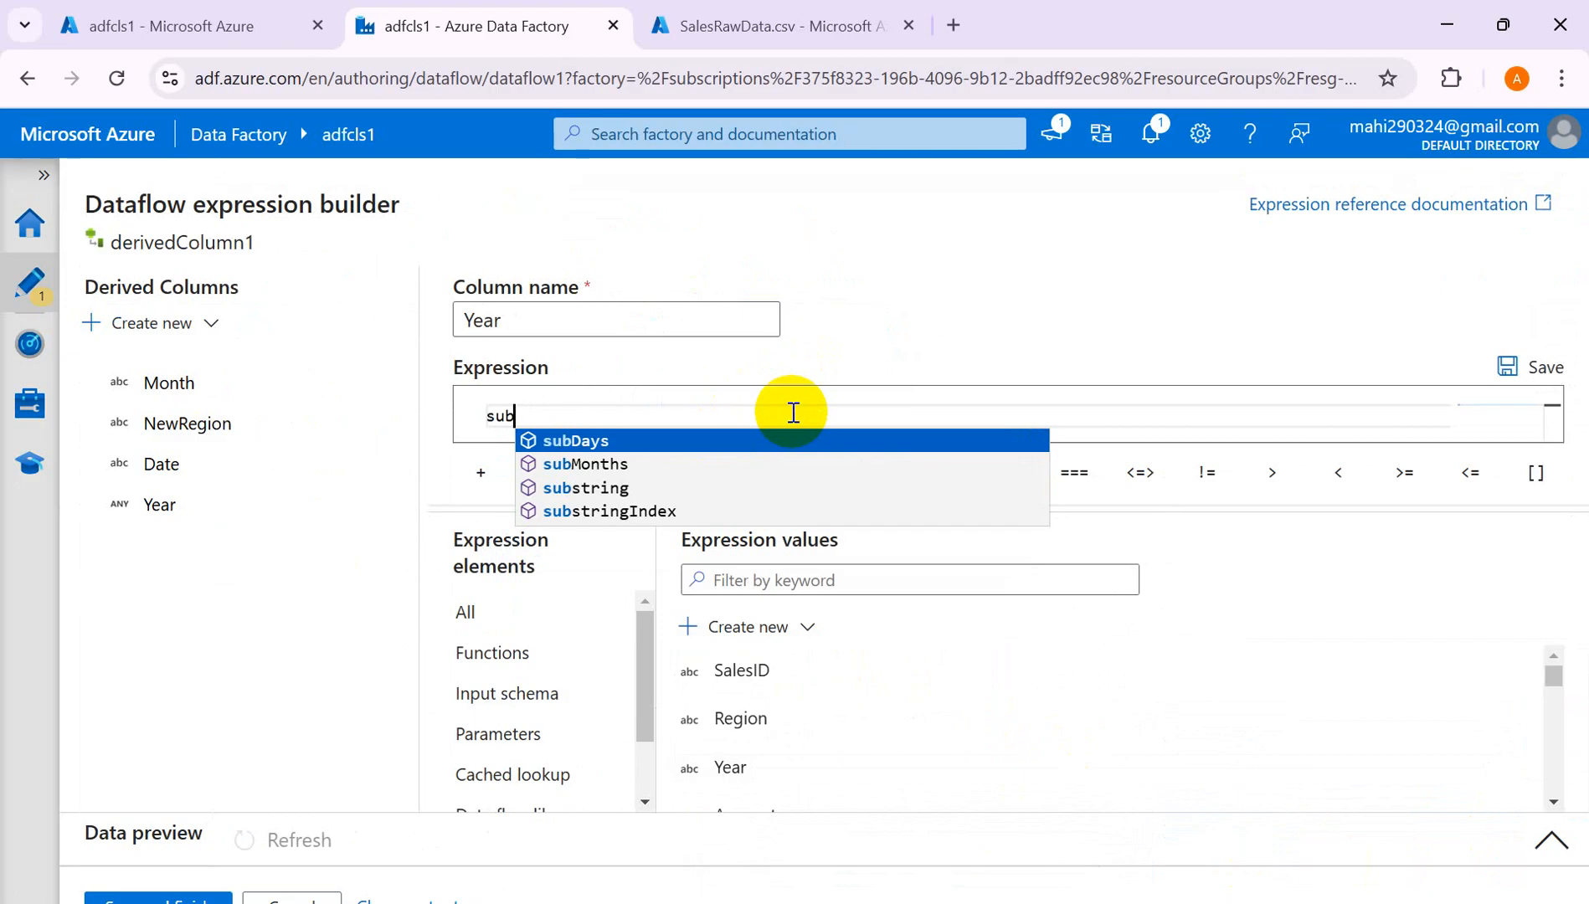
pyautogui.press('Down')
pyautogui.press('Down')
pyautogui.press('Return')
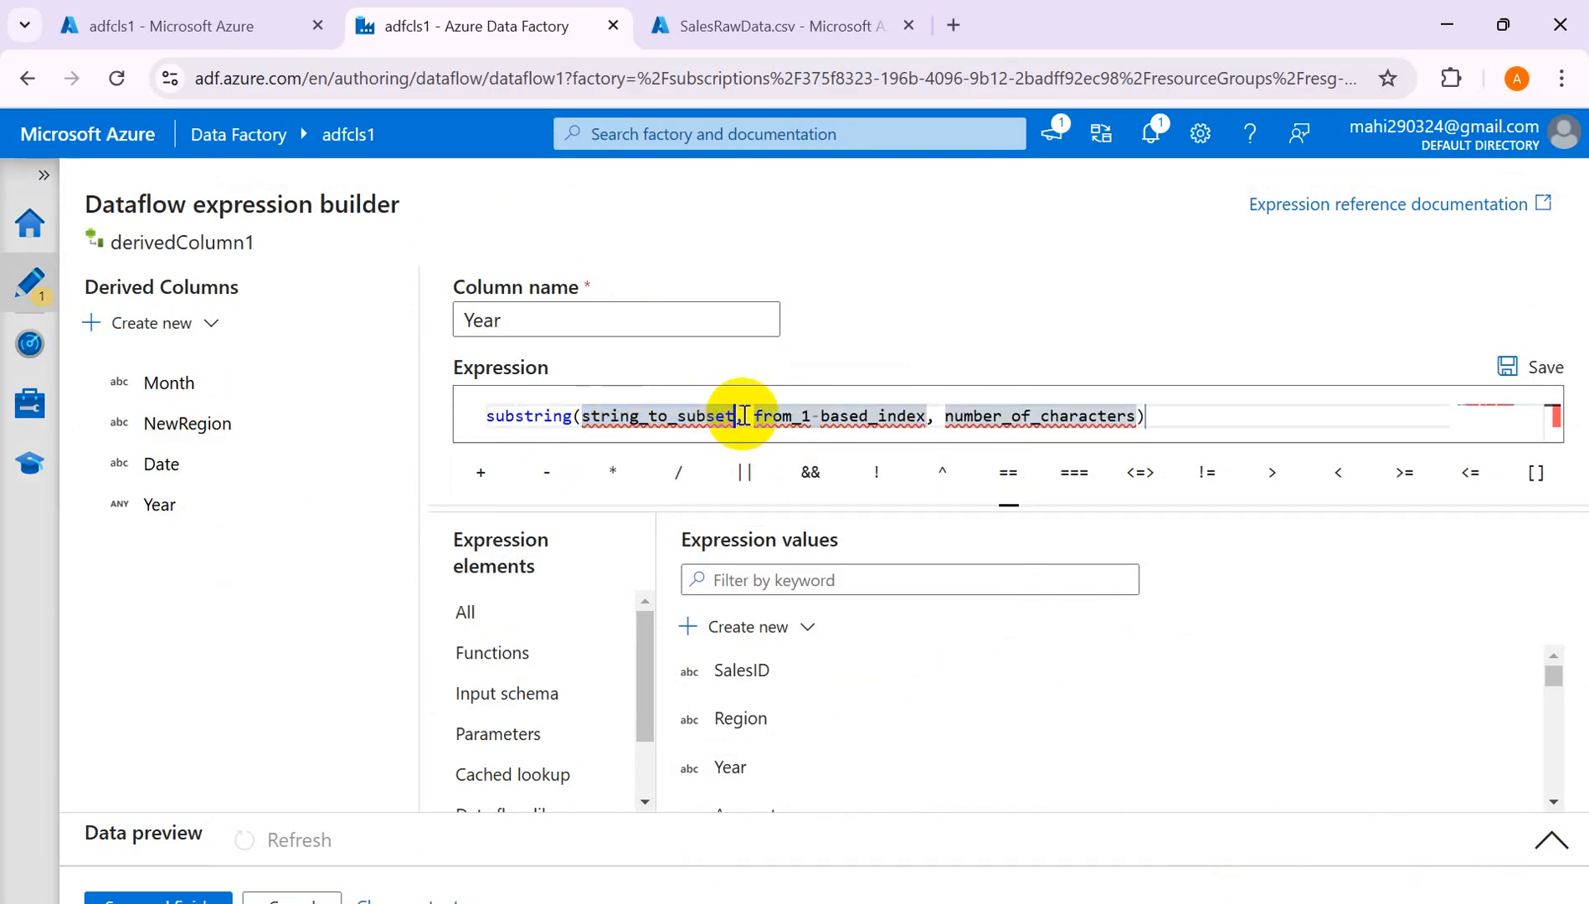
# Replace the string placeholder in the Year column's substring function with the Year input column.
pyautogui.click(734, 416)
pyautogui.press('BackSpace')
pyautogui.press('BackSpace')
pyautogui.press('BackSpace')
pyautogui.press('BackSpace')
pyautogui.press('BackSpace')
pyautogui.press('BackSpace')
pyautogui.press('BackSpace')
pyautogui.press('BackSpace')
pyautogui.press('BackSpace')
pyautogui.press('BackSpace')
pyautogui.press('BackSpace')
pyautogui.press('BackSpace')
pyautogui.press('BackSpace')
pyautogui.press('BackSpace')
pyautogui.press('BackSpace')
pyautogui.press('BackSpace')
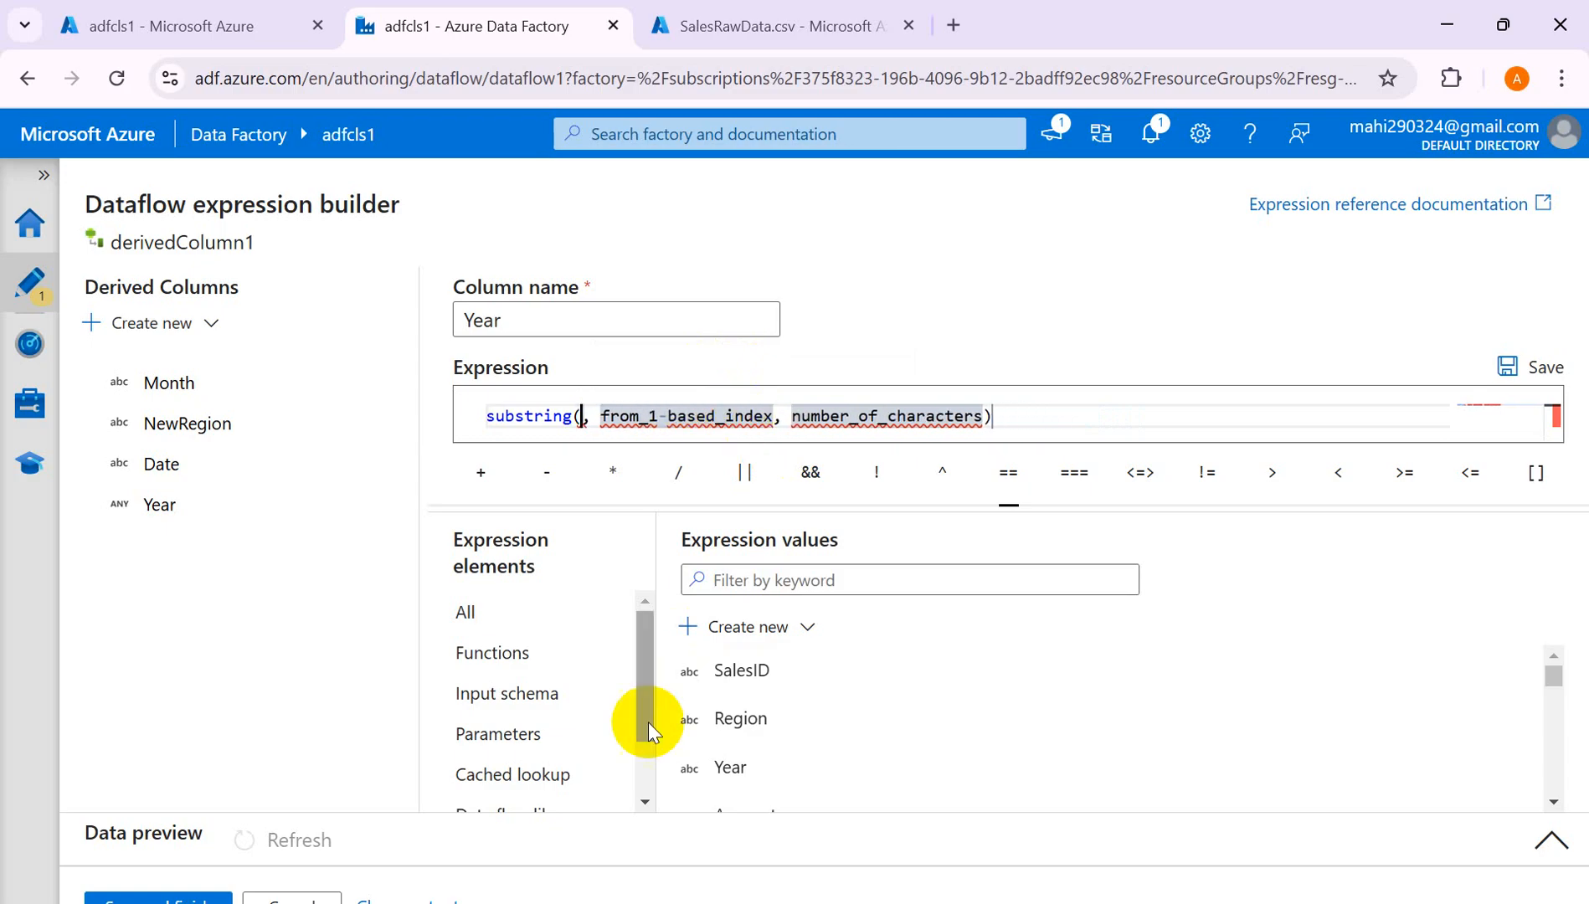
pyautogui.click(728, 765)
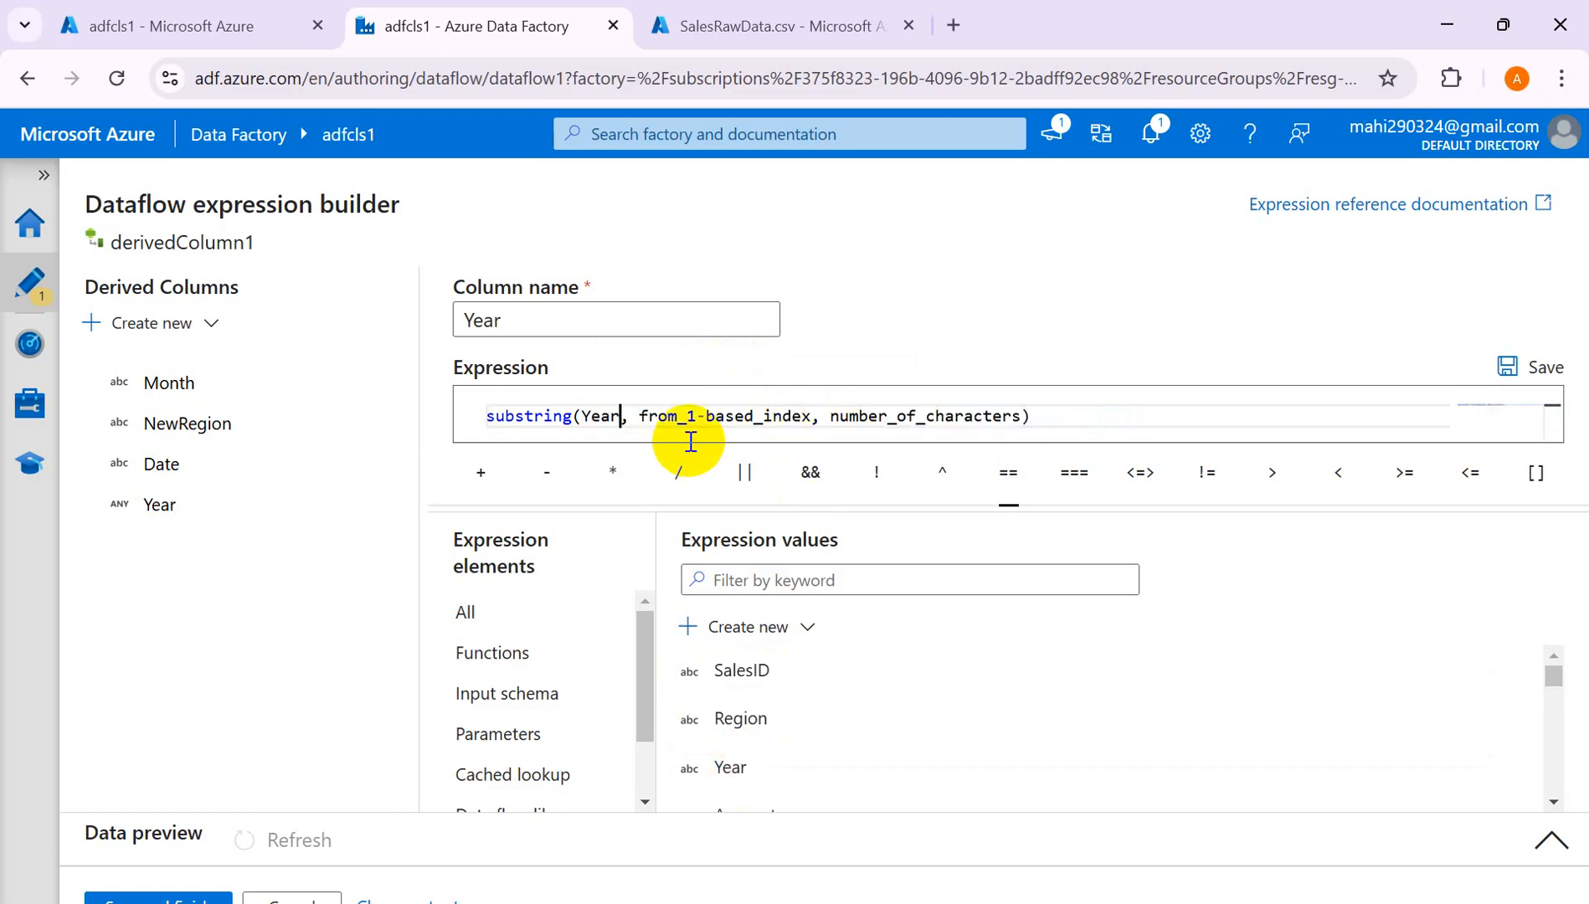
# Replace the start index placeholder with 1 and the number-of-characters placeholder with 4, and save the Year expression.
pyautogui.click(812, 418)
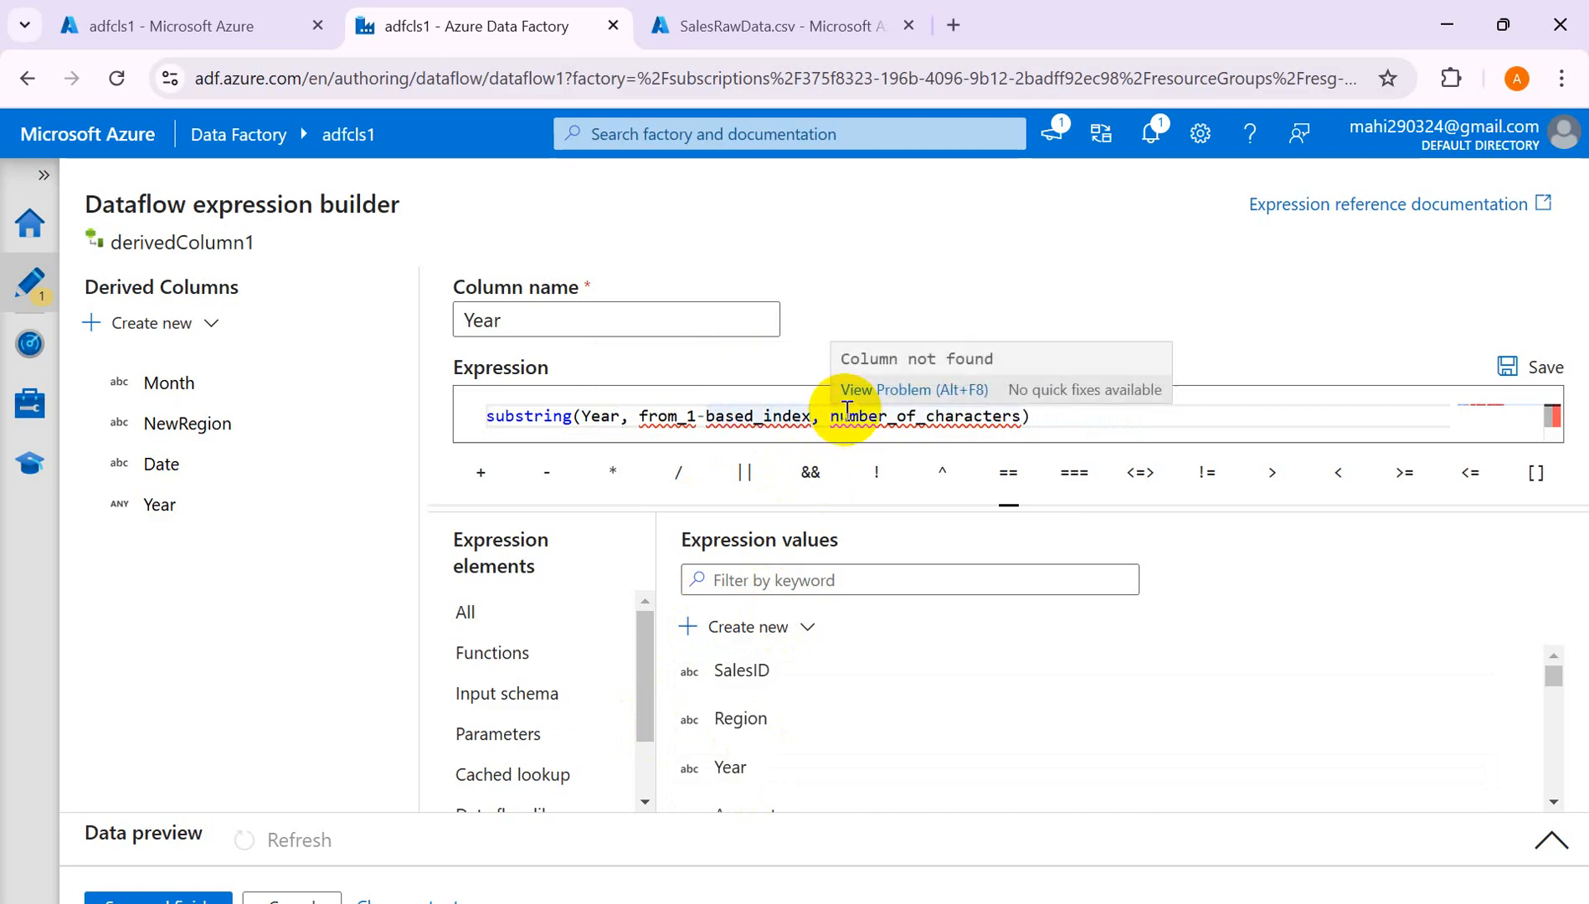
pyautogui.press('BackSpace')
pyautogui.press('BackSpace')
pyautogui.press('BackSpace')
pyautogui.press('BackSpace')
pyautogui.press('BackSpace')
pyautogui.press('BackSpace')
pyautogui.press('BackSpace')
pyautogui.press('BackSpace')
pyautogui.press('BackSpace')
pyautogui.press('BackSpace')
pyautogui.press('BackSpace')
pyautogui.press('BackSpace')
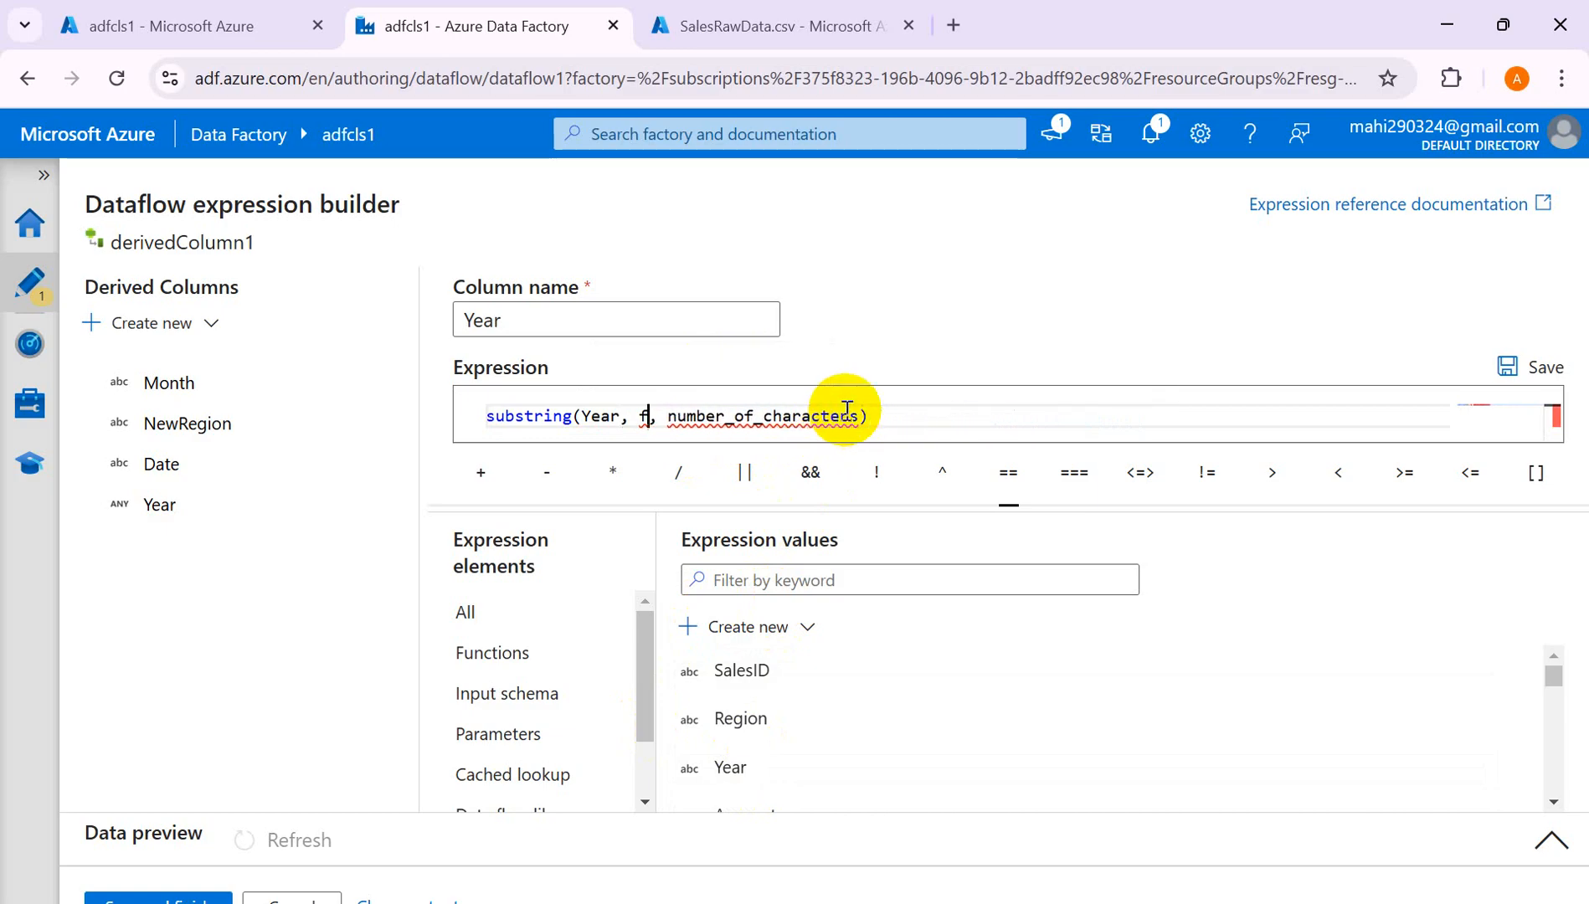
pyautogui.write('1')
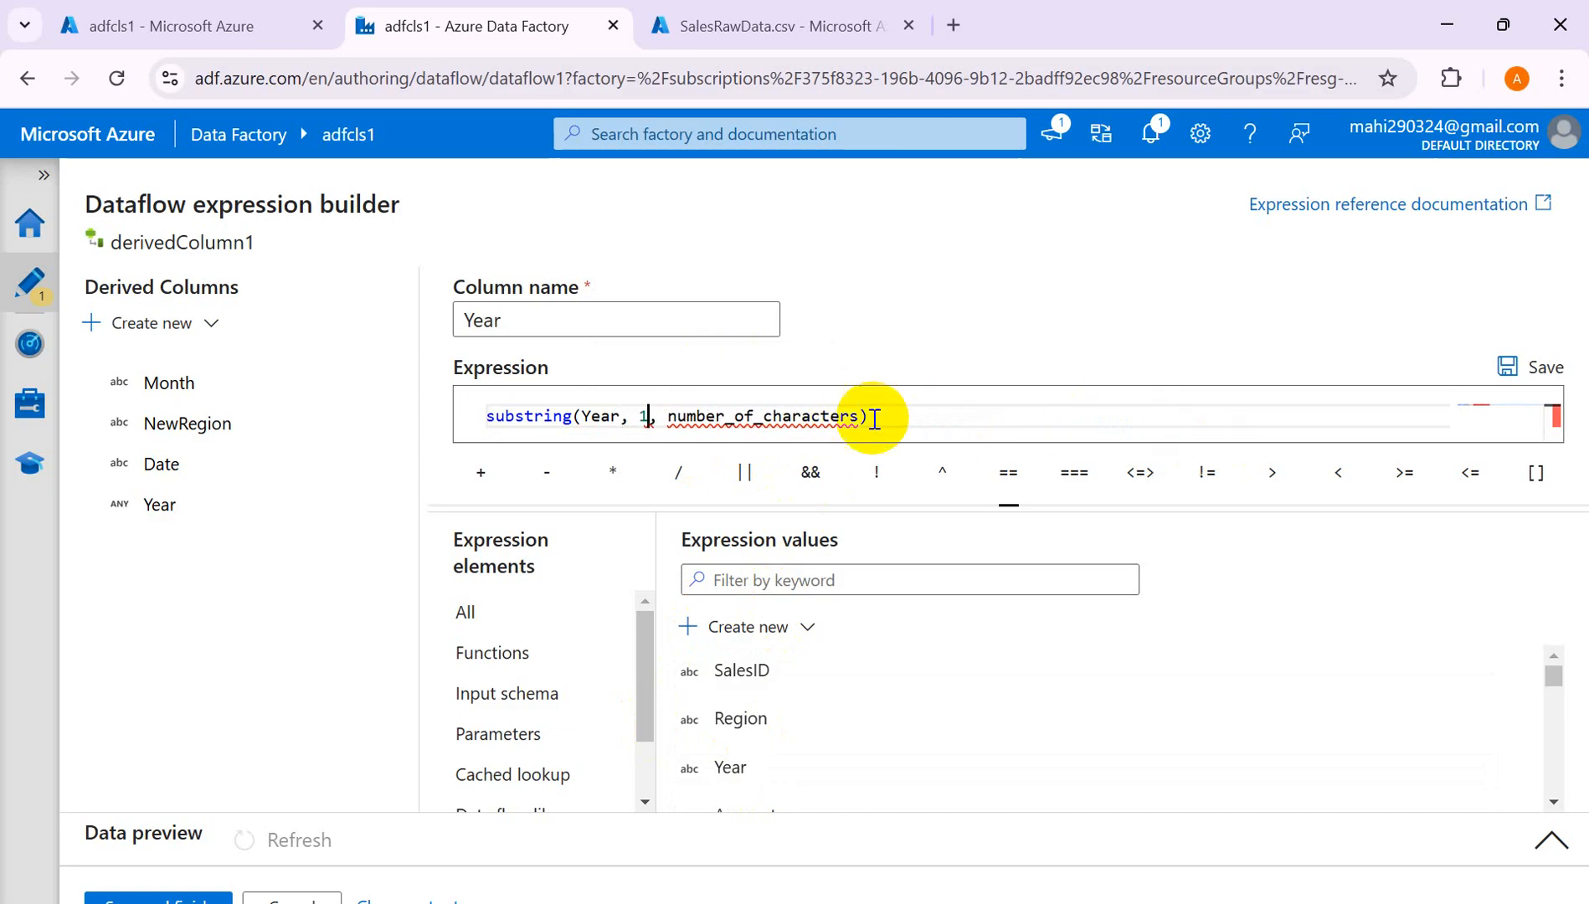
pyautogui.press('BackSpace')
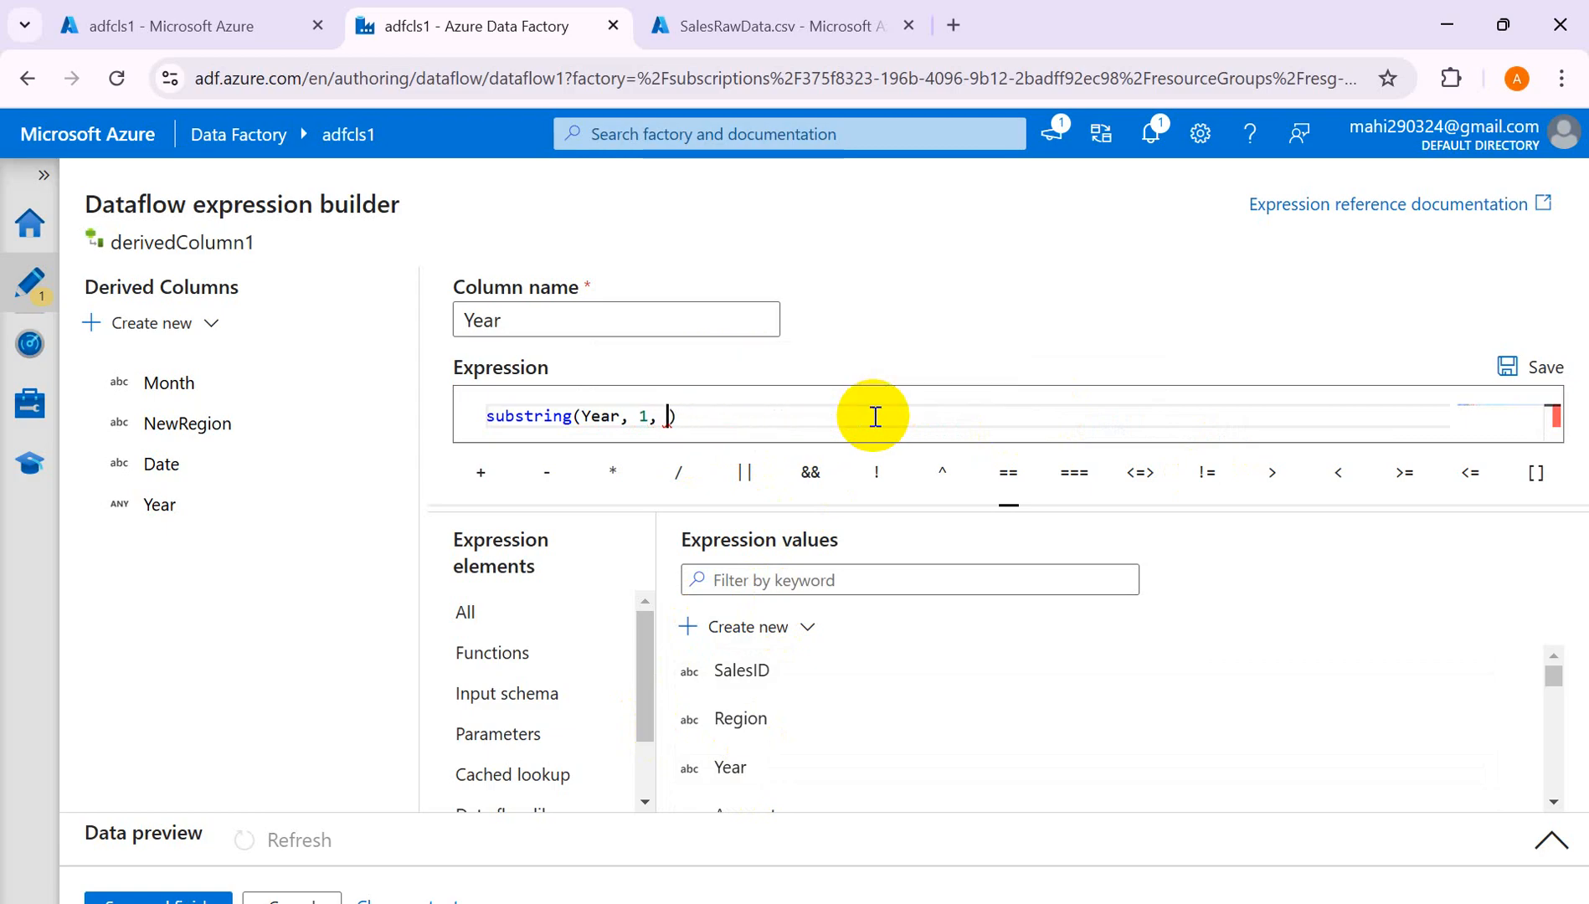
pyautogui.click(1525, 366)
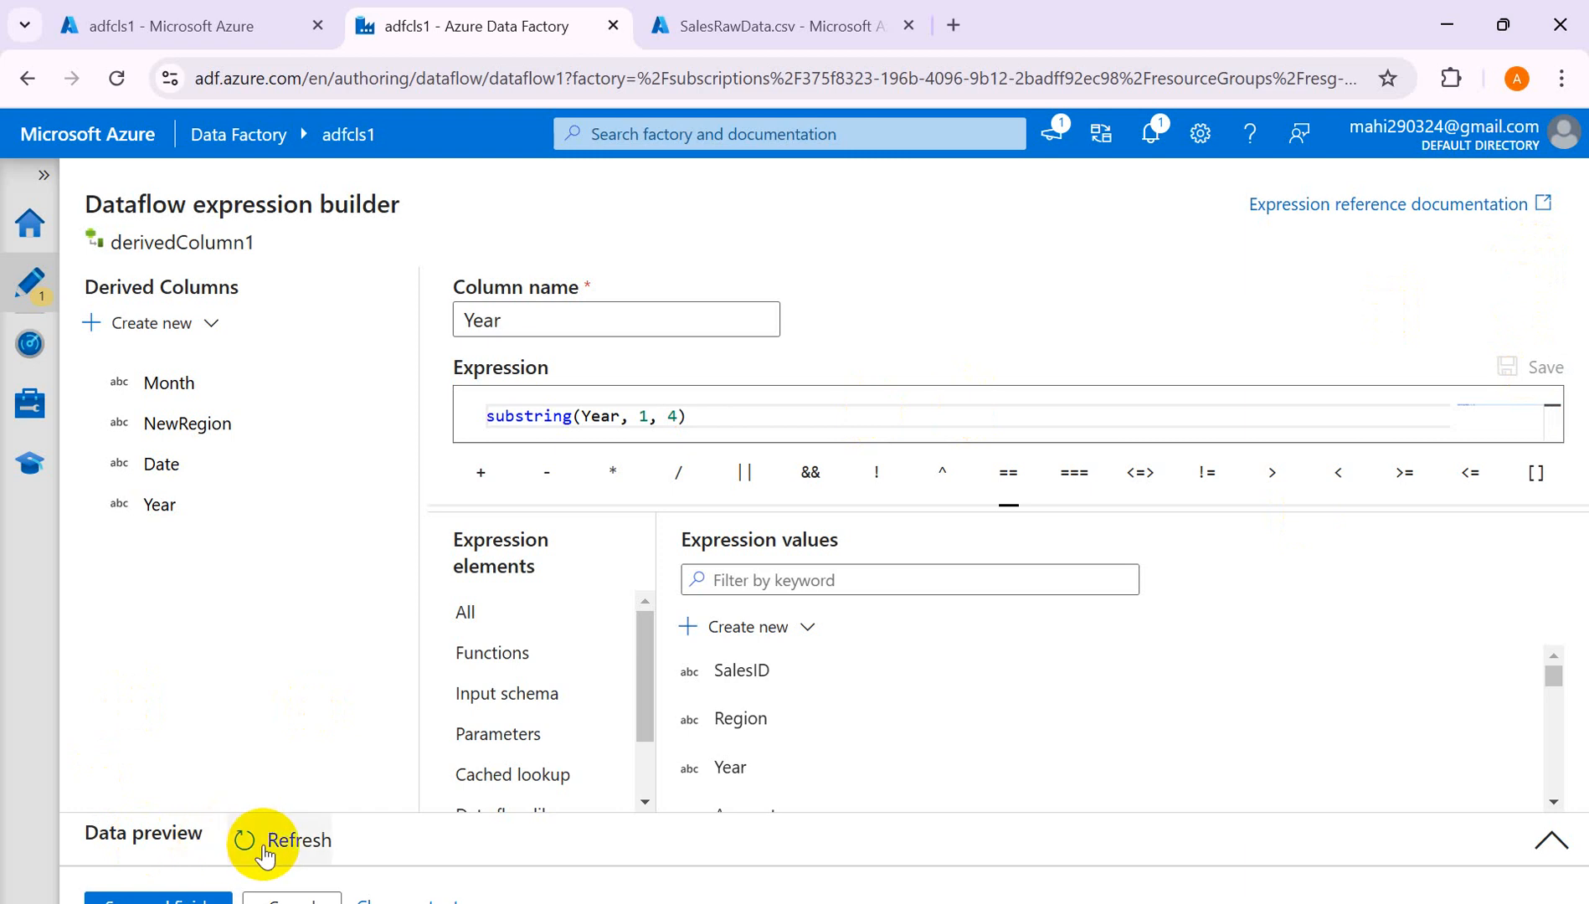
# Refresh the data preview of the Year column, compare it with the source values, and save and finish the expression.
pyautogui.click(264, 855)
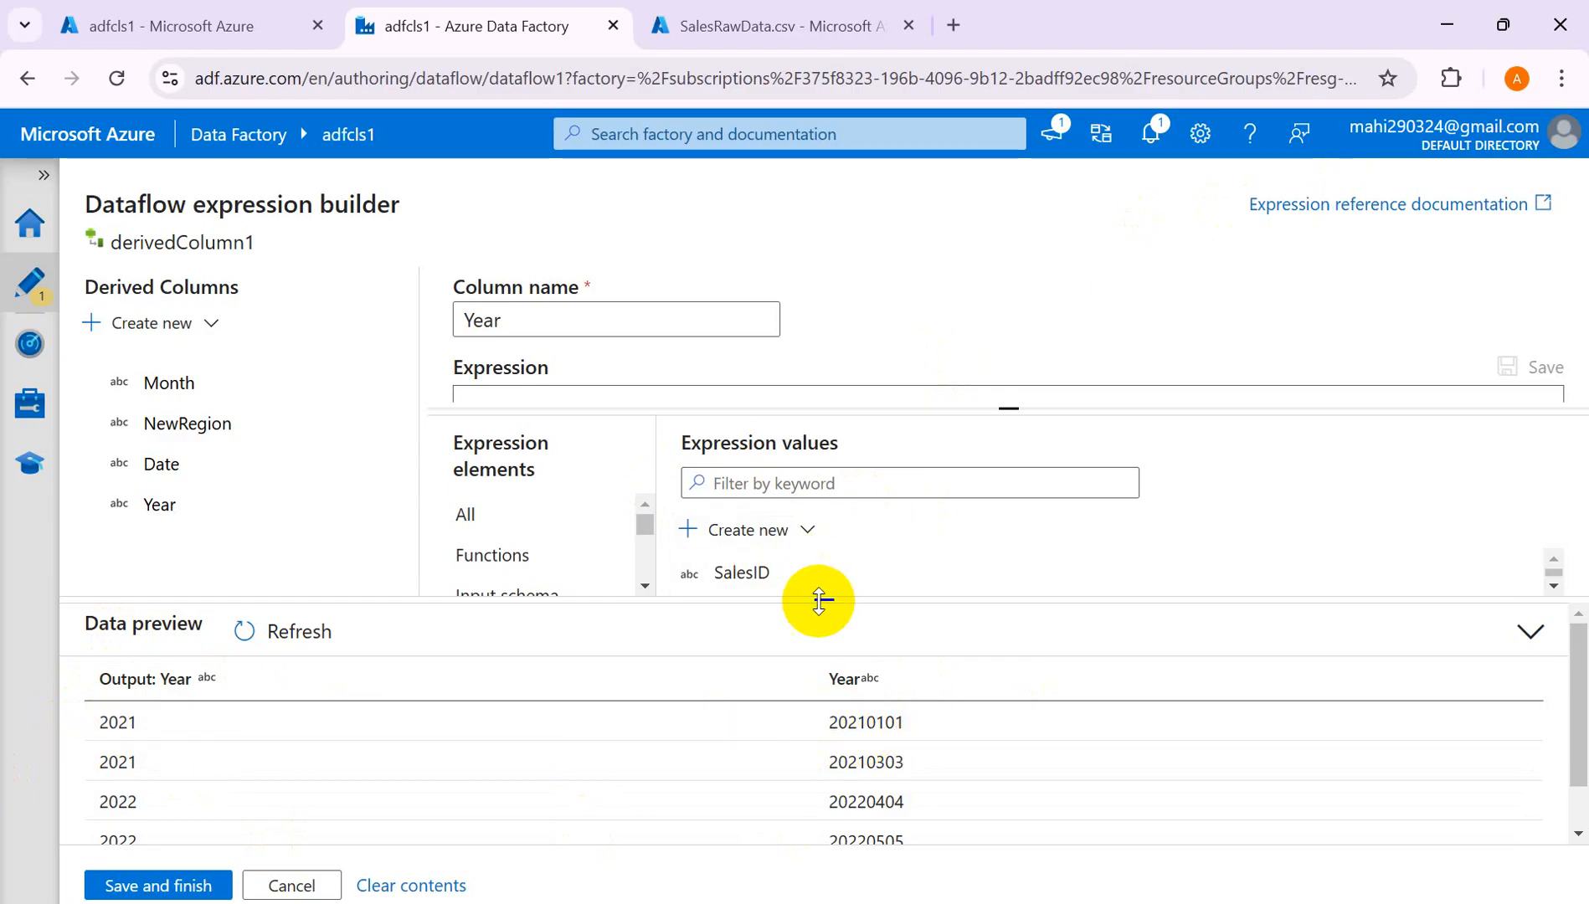
pyautogui.moveTo(823, 600); pyautogui.dragTo(820, 733)
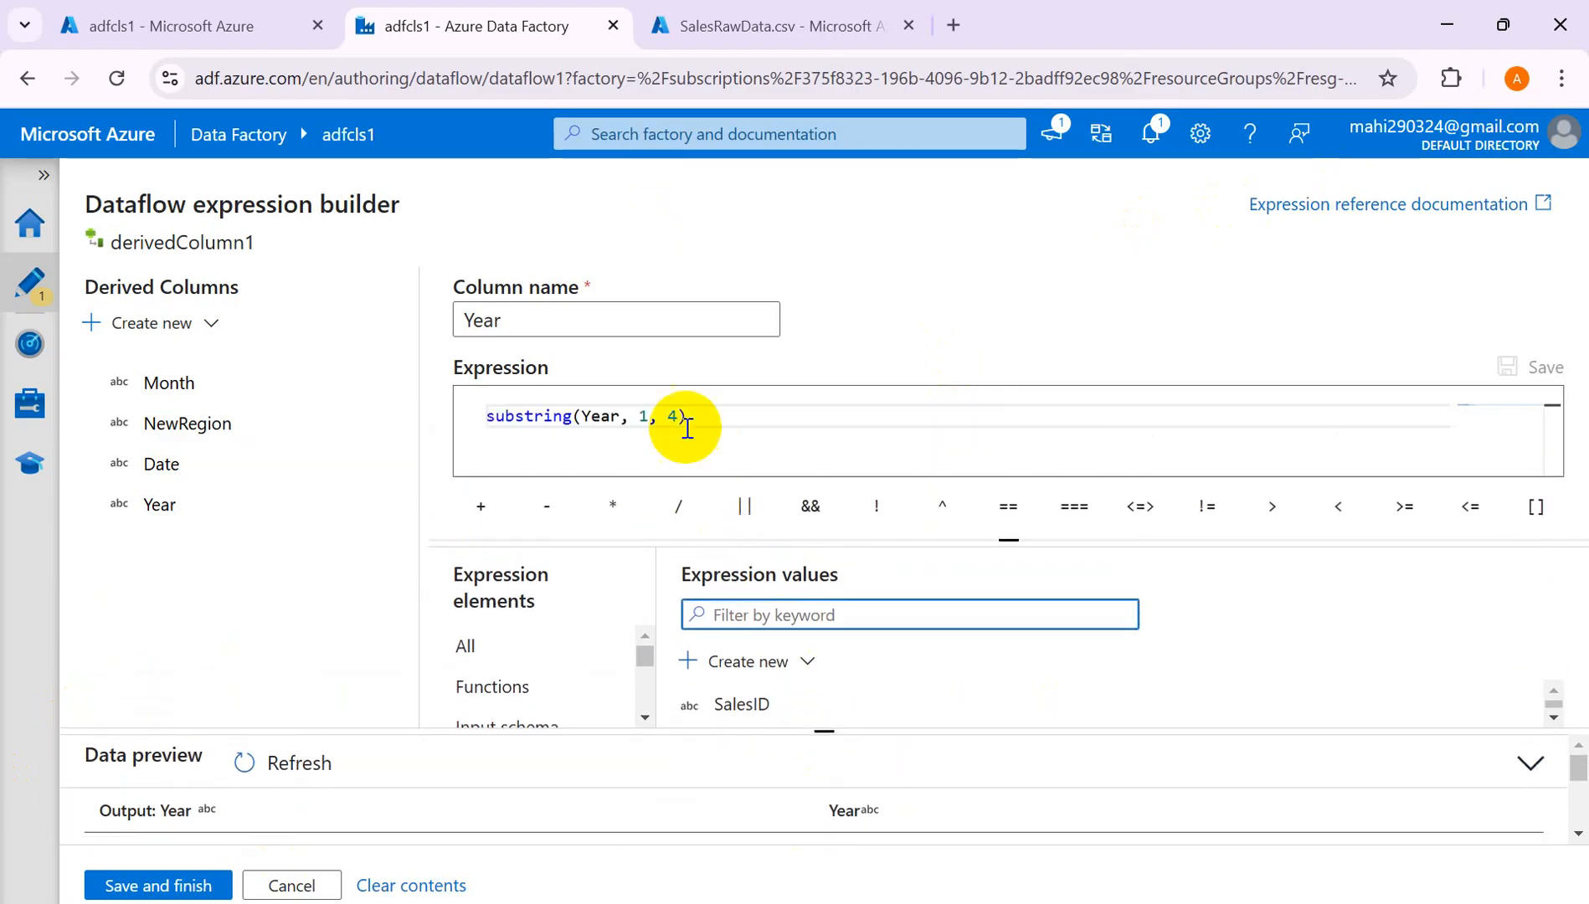
pyautogui.moveTo(827, 732)
pyautogui.mouseDown()
pyautogui.moveTo(844, 592)
pyautogui.moveTo(826, 705)
pyautogui.mouseUp()
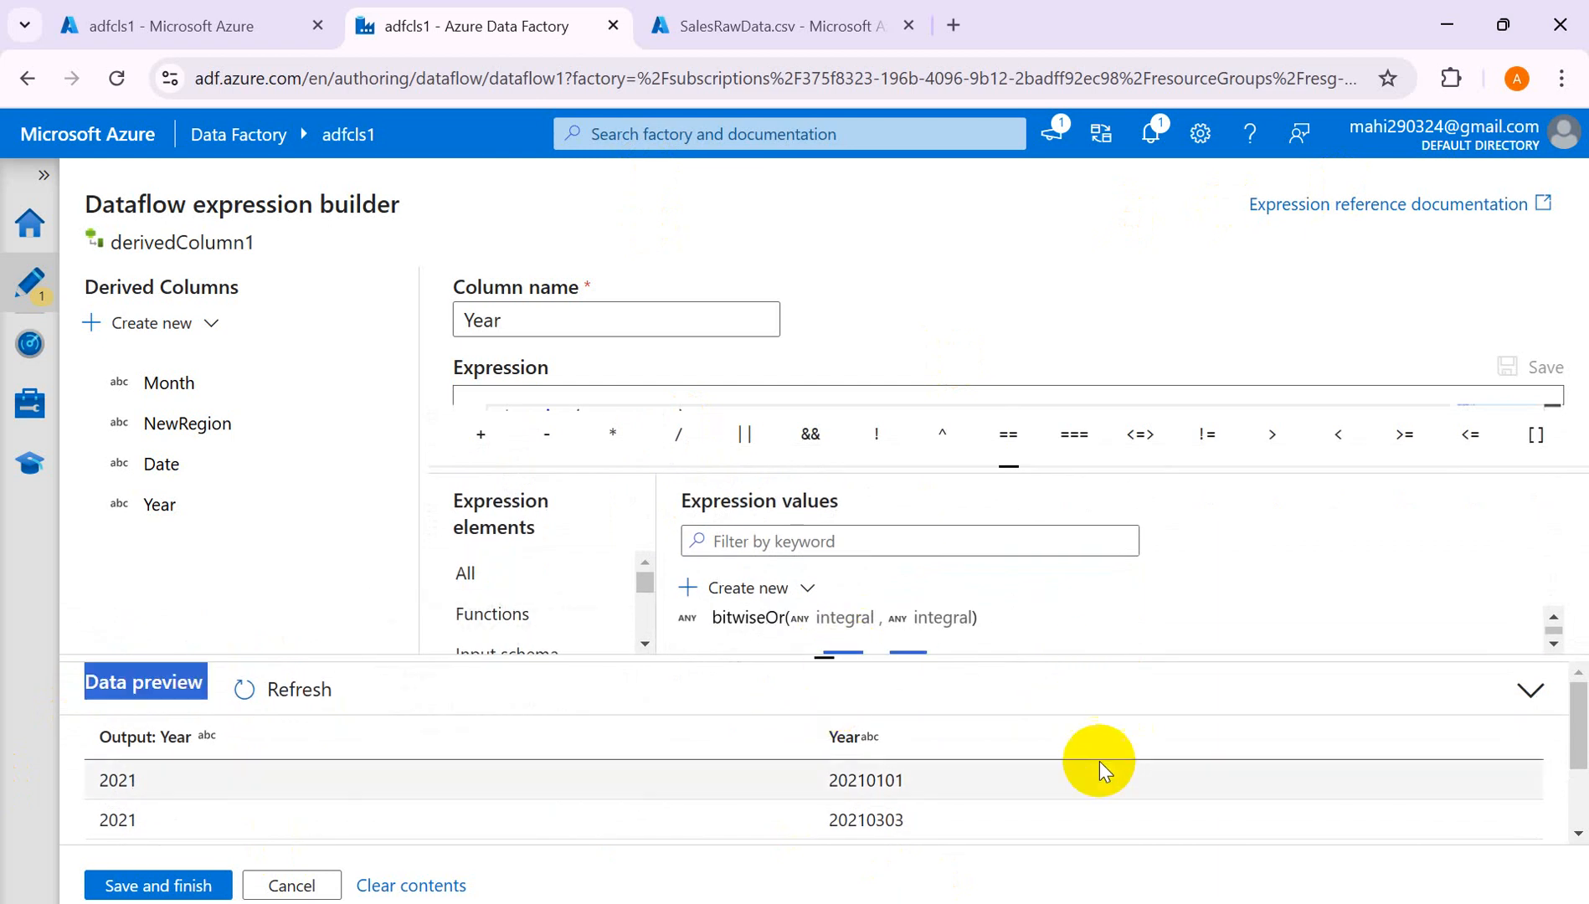
pyautogui.click(159, 885)
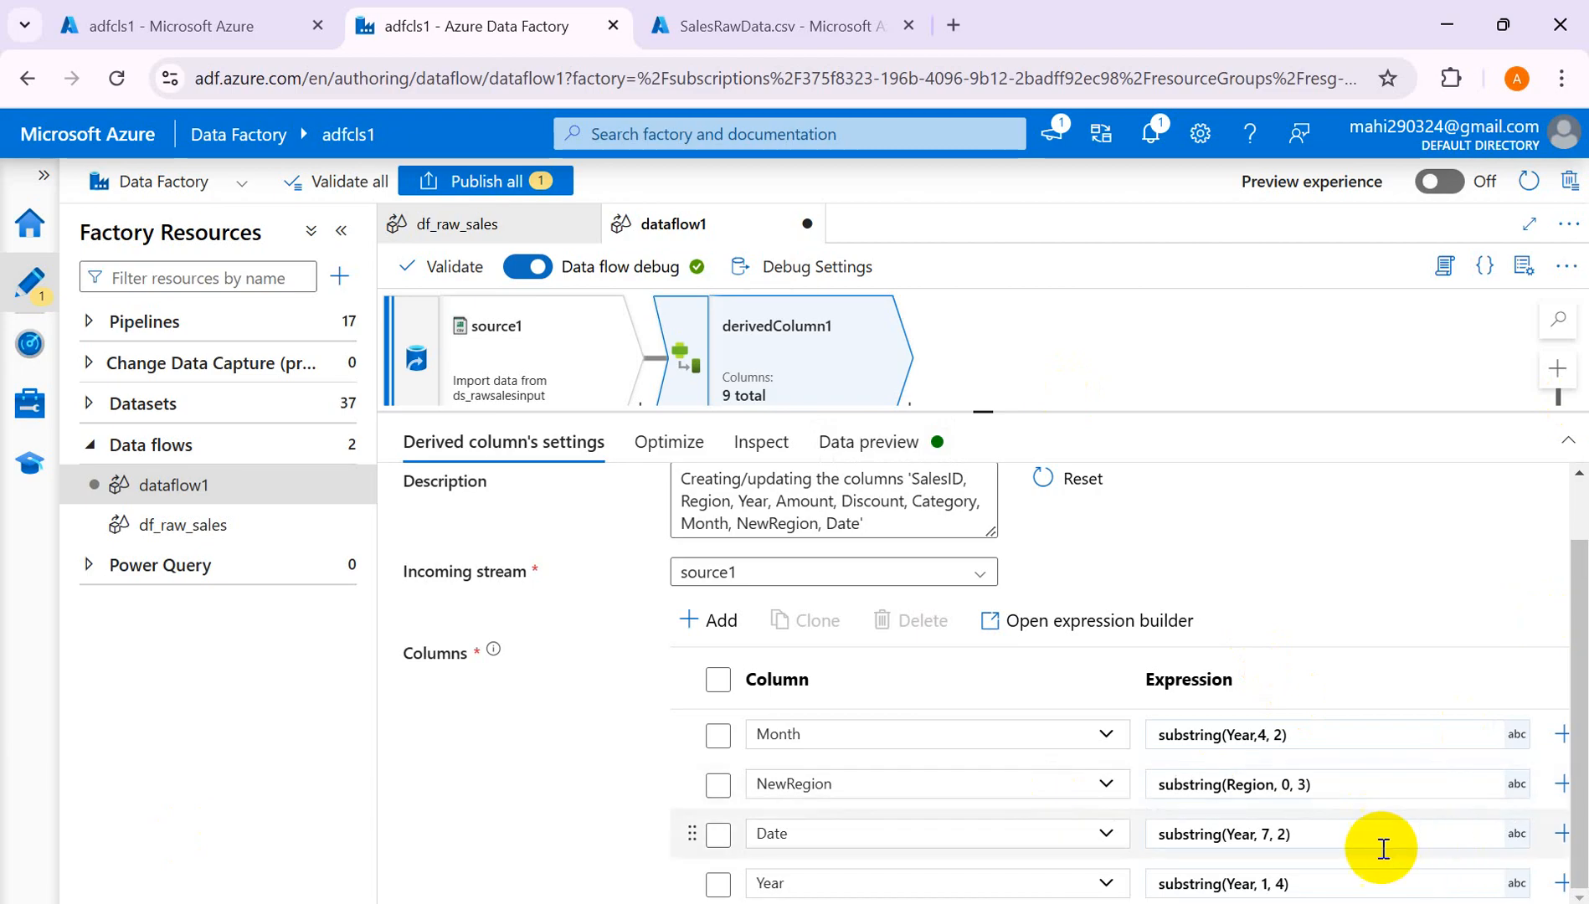
# Reopen the Date column's expression, refresh its data preview to check the output, and leave without changes.
pyautogui.click(1329, 829)
pyautogui.click(1329, 829)
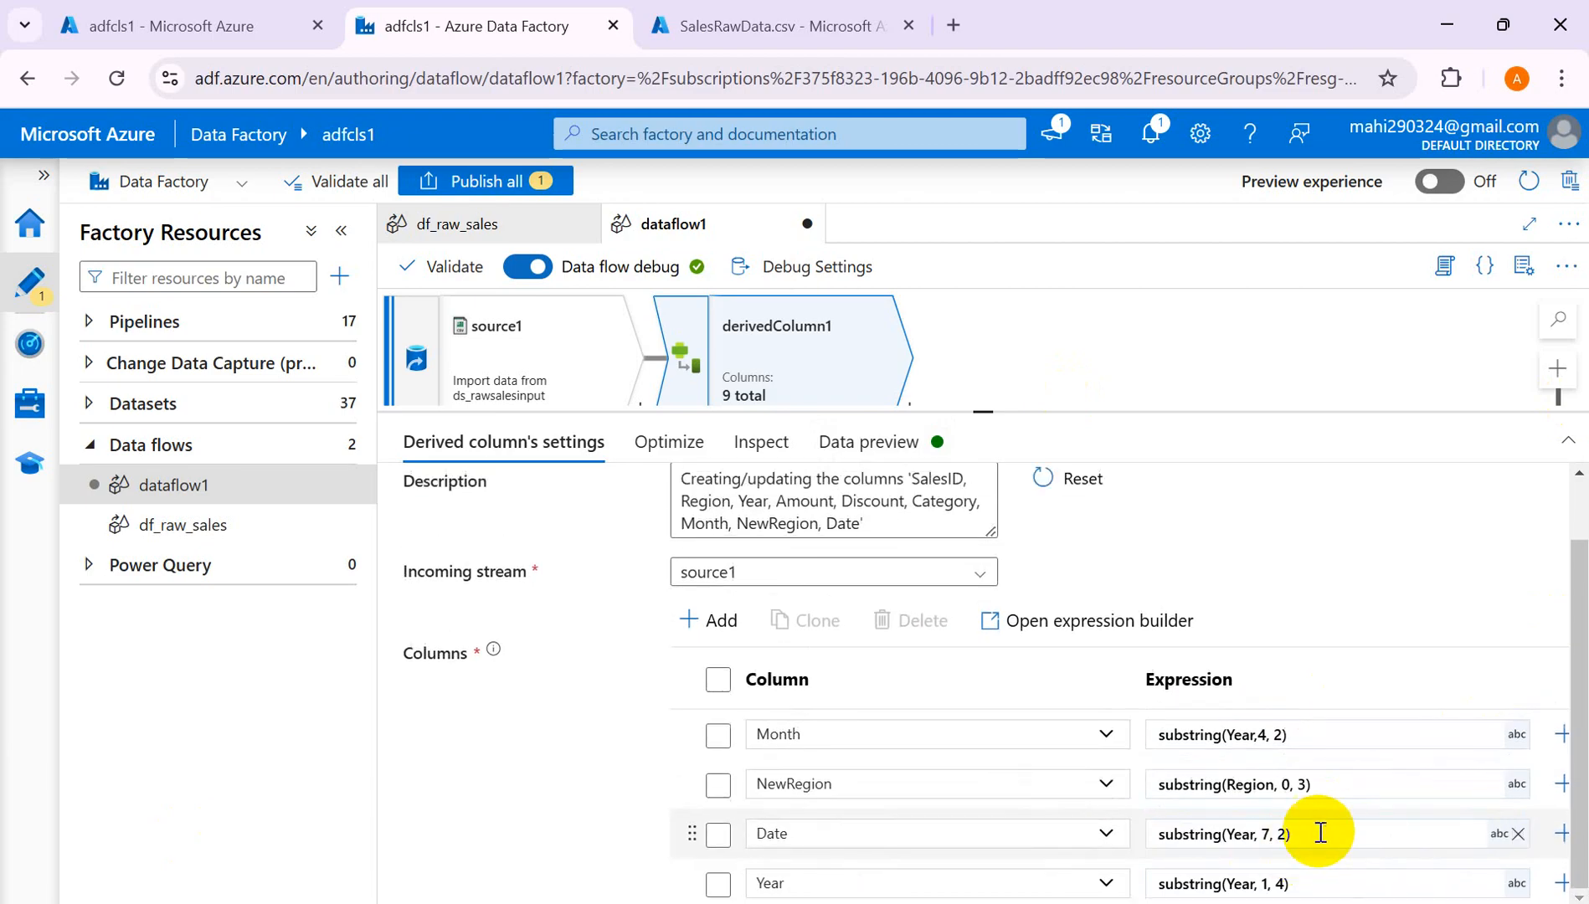
pyautogui.click(1320, 833)
pyautogui.click(1279, 834)
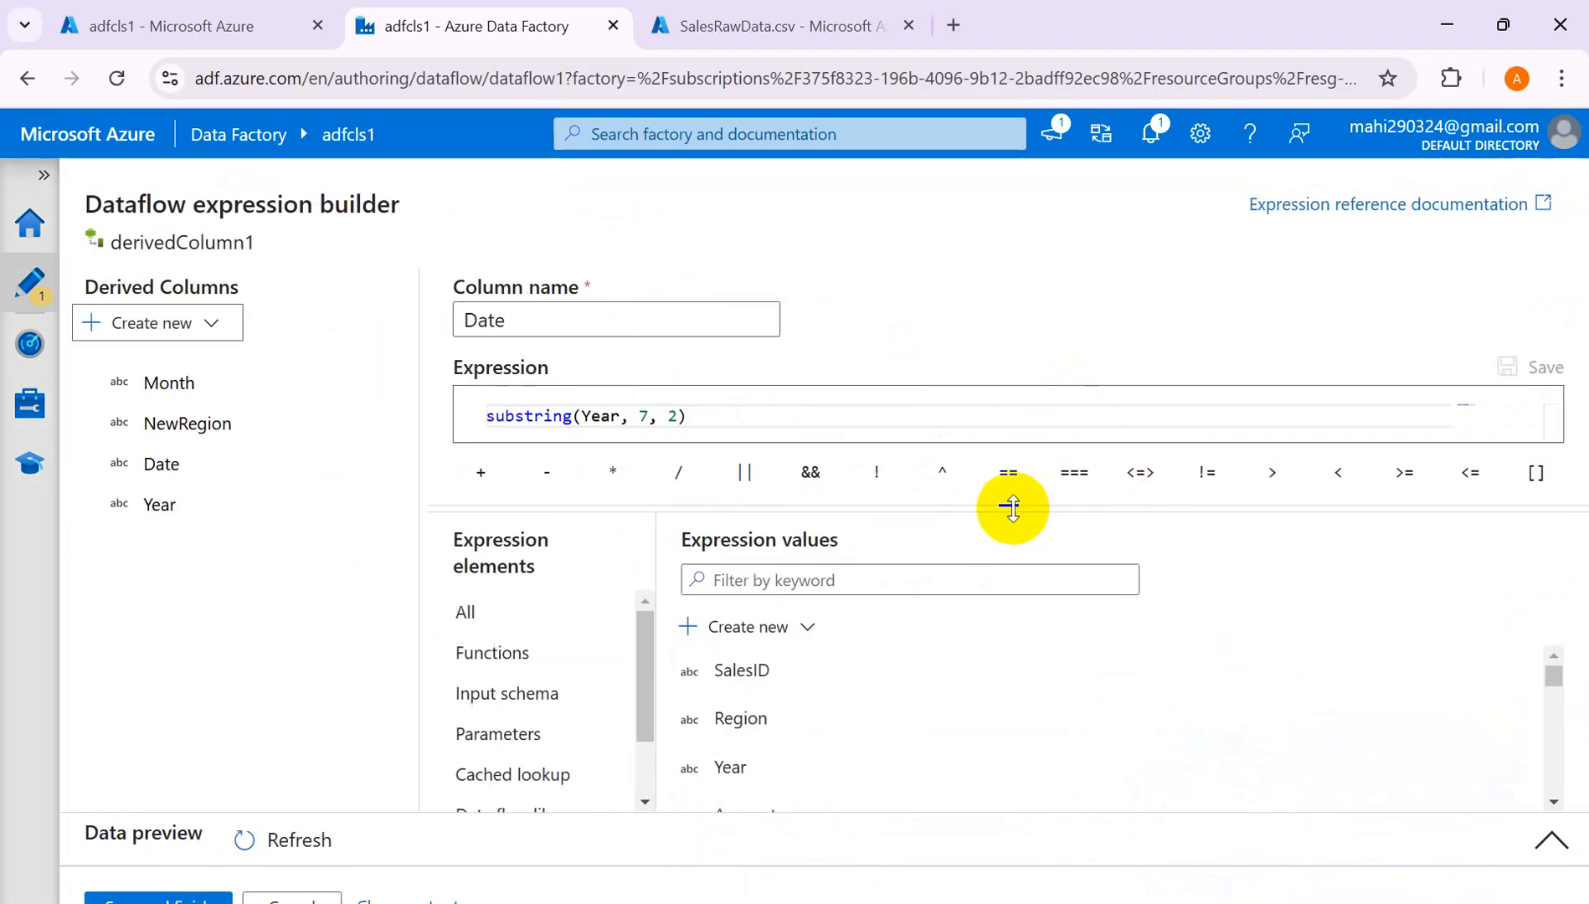
pyautogui.moveTo(1013, 513); pyautogui.dragTo(1044, 520)
pyautogui.click(289, 840)
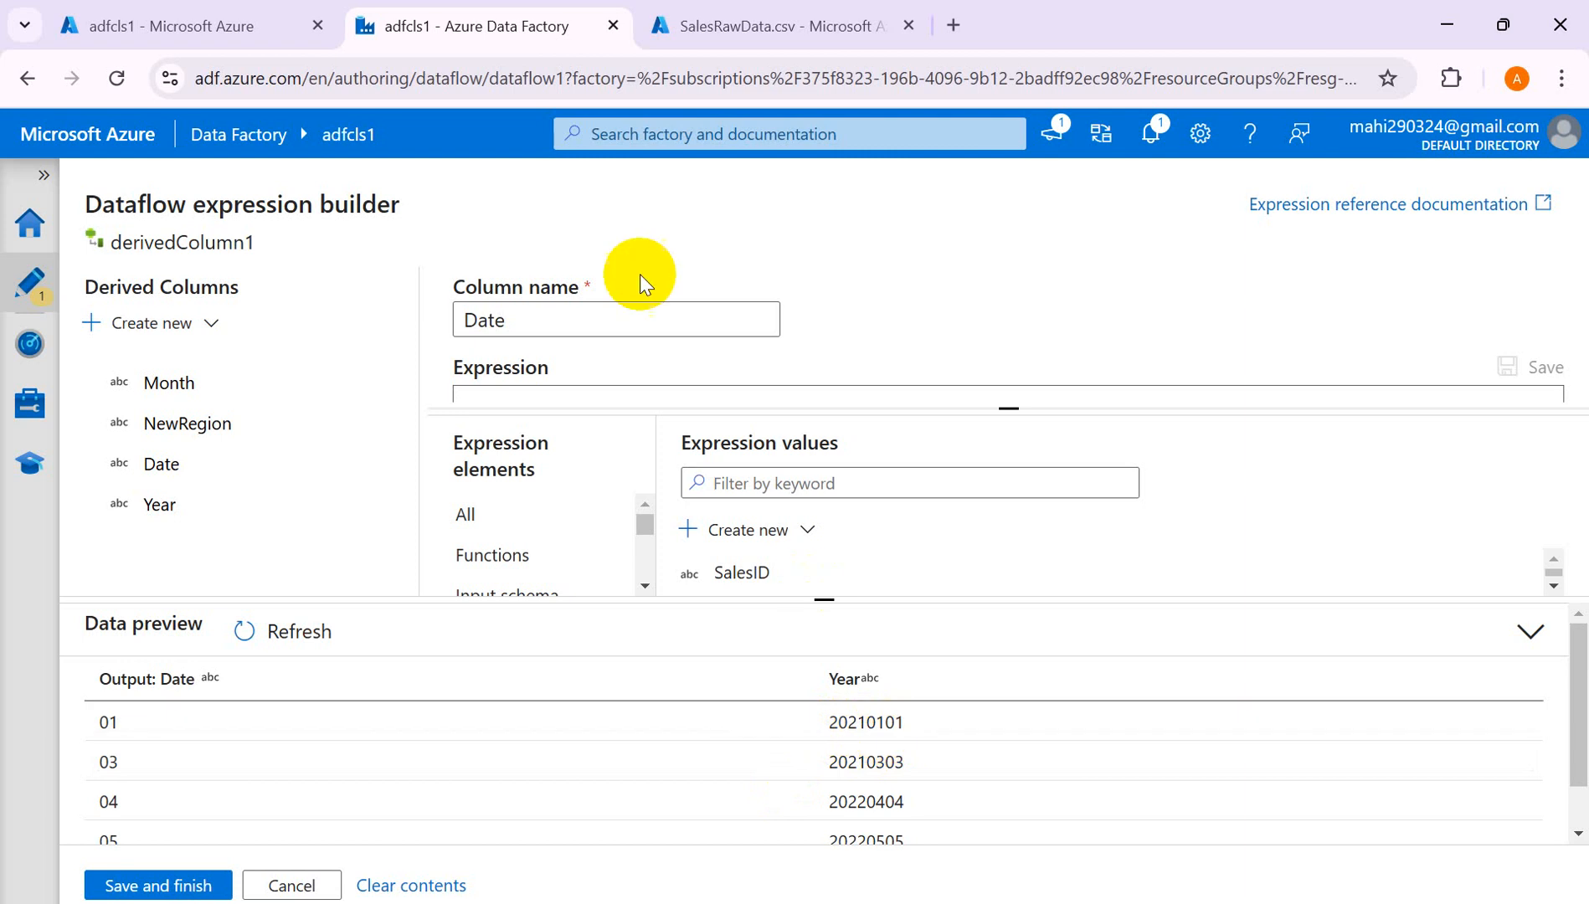
pyautogui.moveTo(826, 599); pyautogui.dragTo(823, 699)
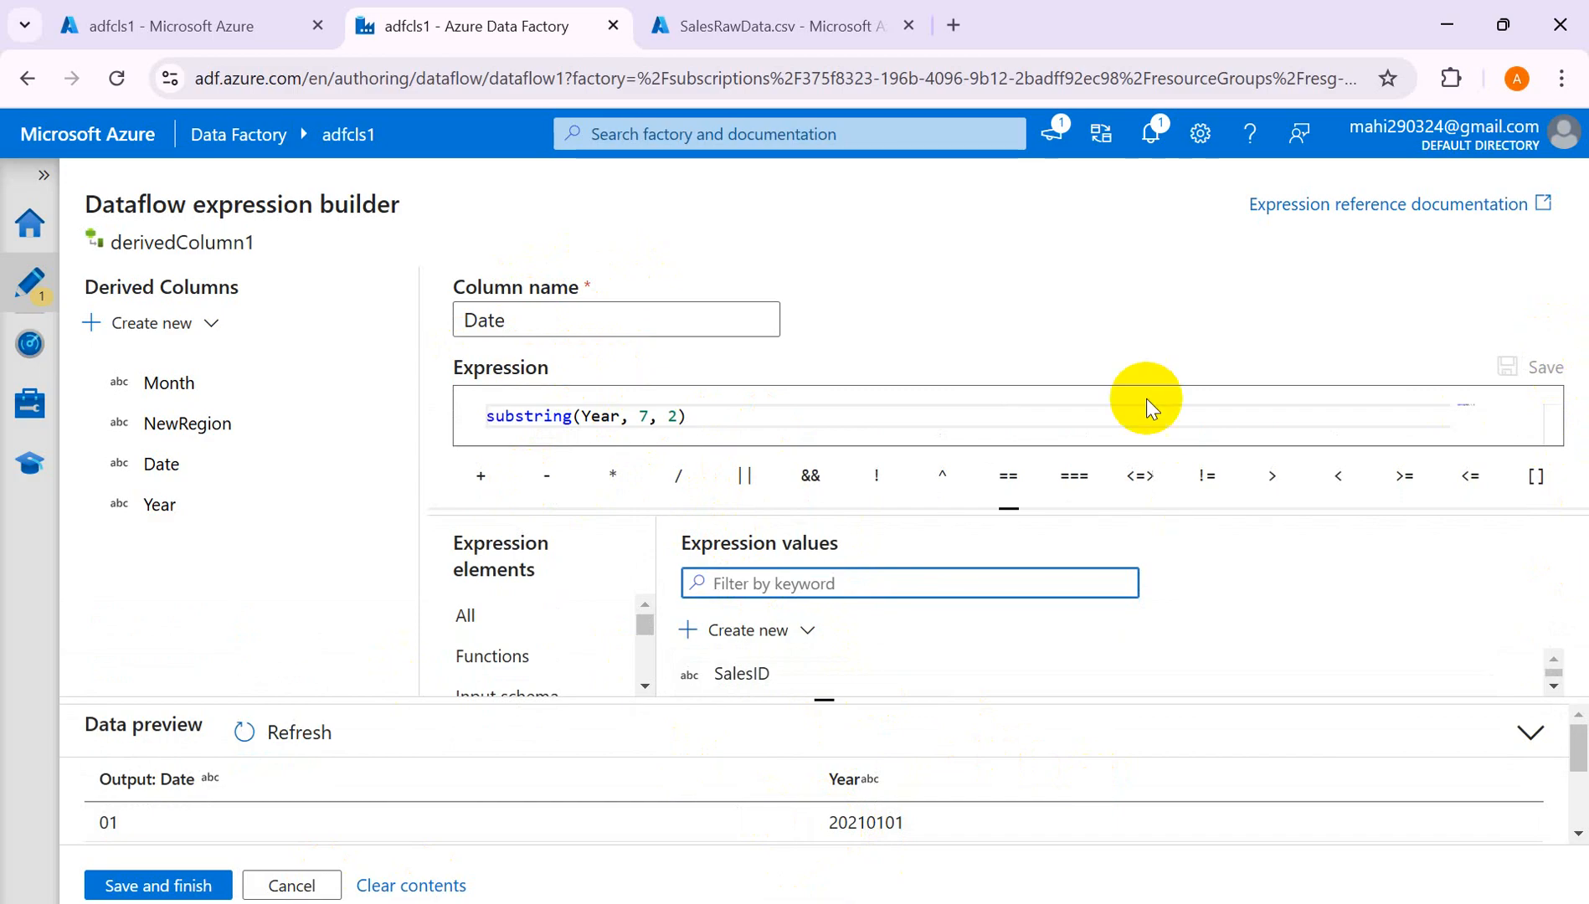
pyautogui.click(286, 886)
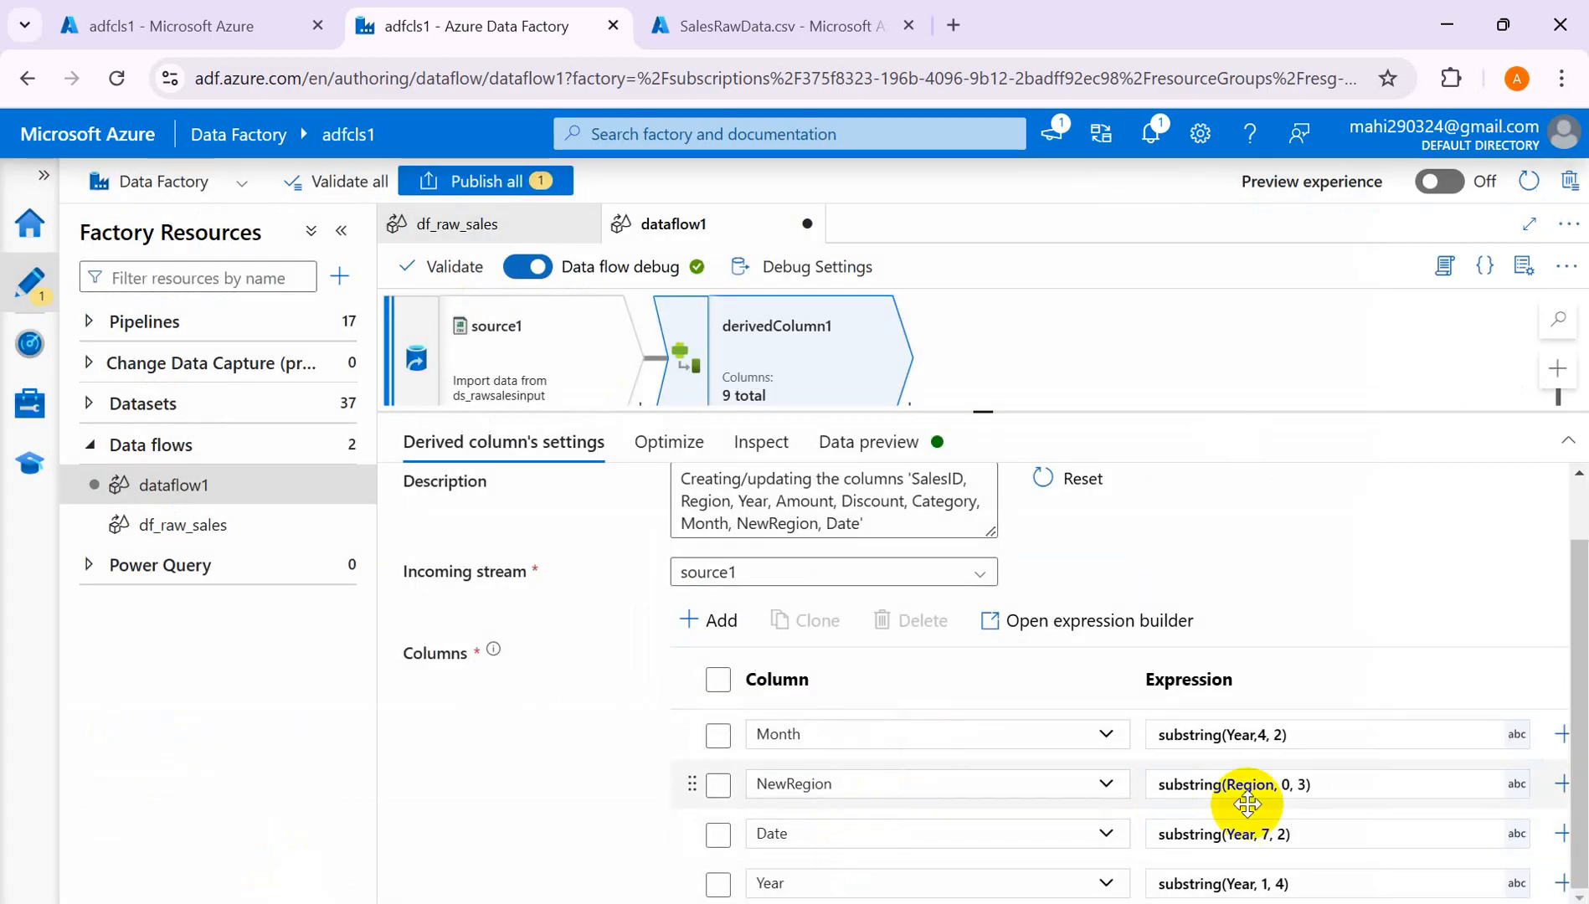
# Open the Month column's expression in the expression builder and refresh its data preview.
pyautogui.click(823, 731)
pyautogui.click(1300, 735)
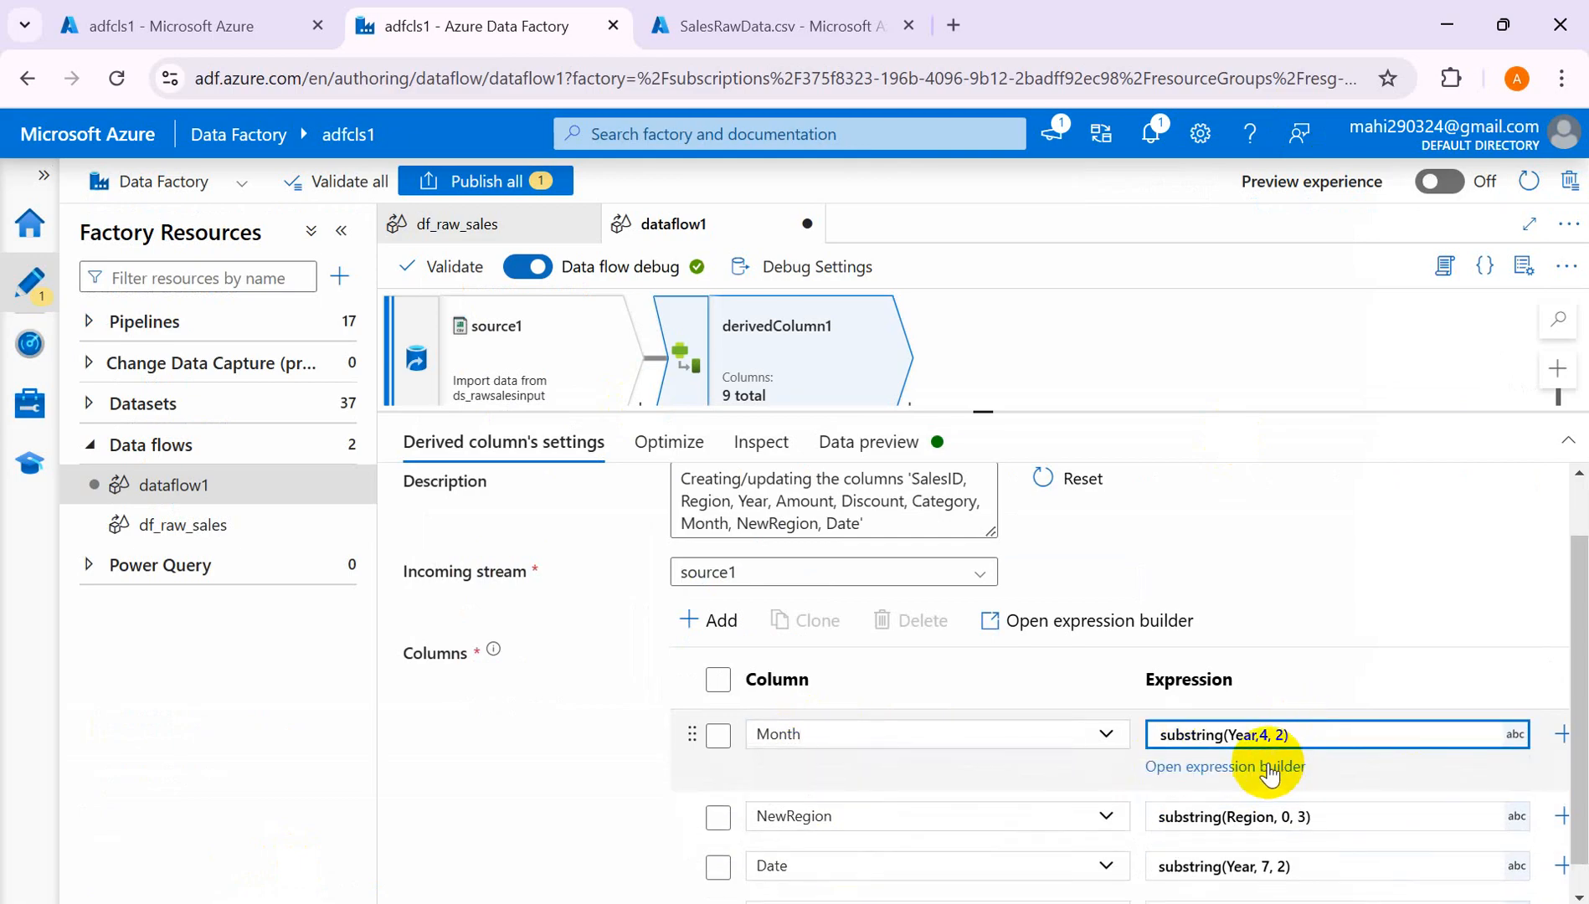
pyautogui.click(1269, 769)
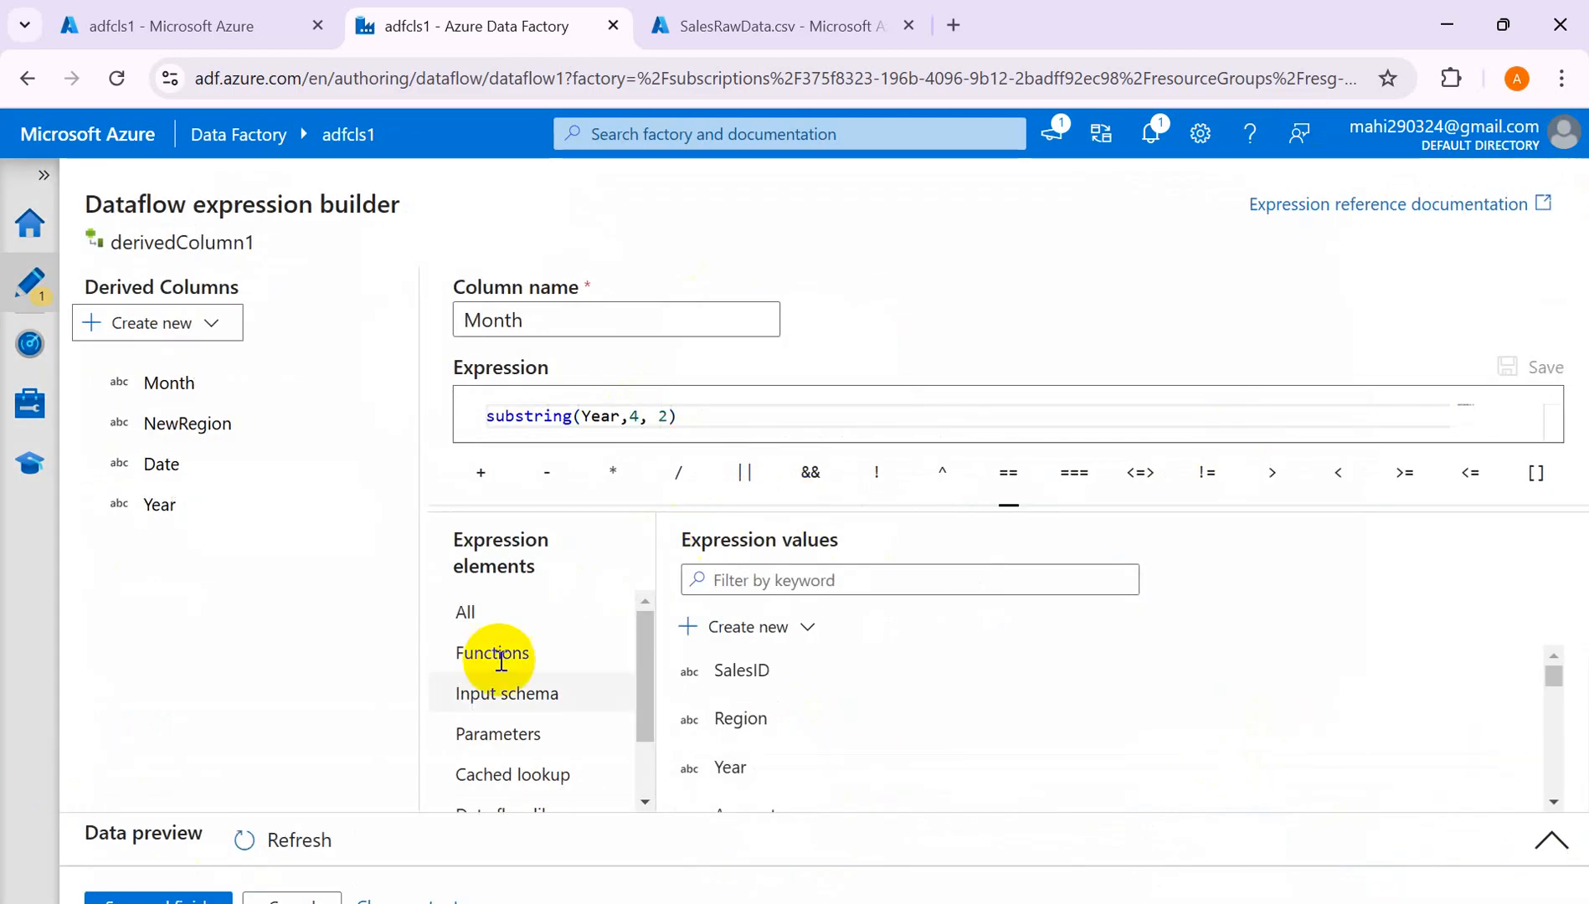
pyautogui.click(299, 841)
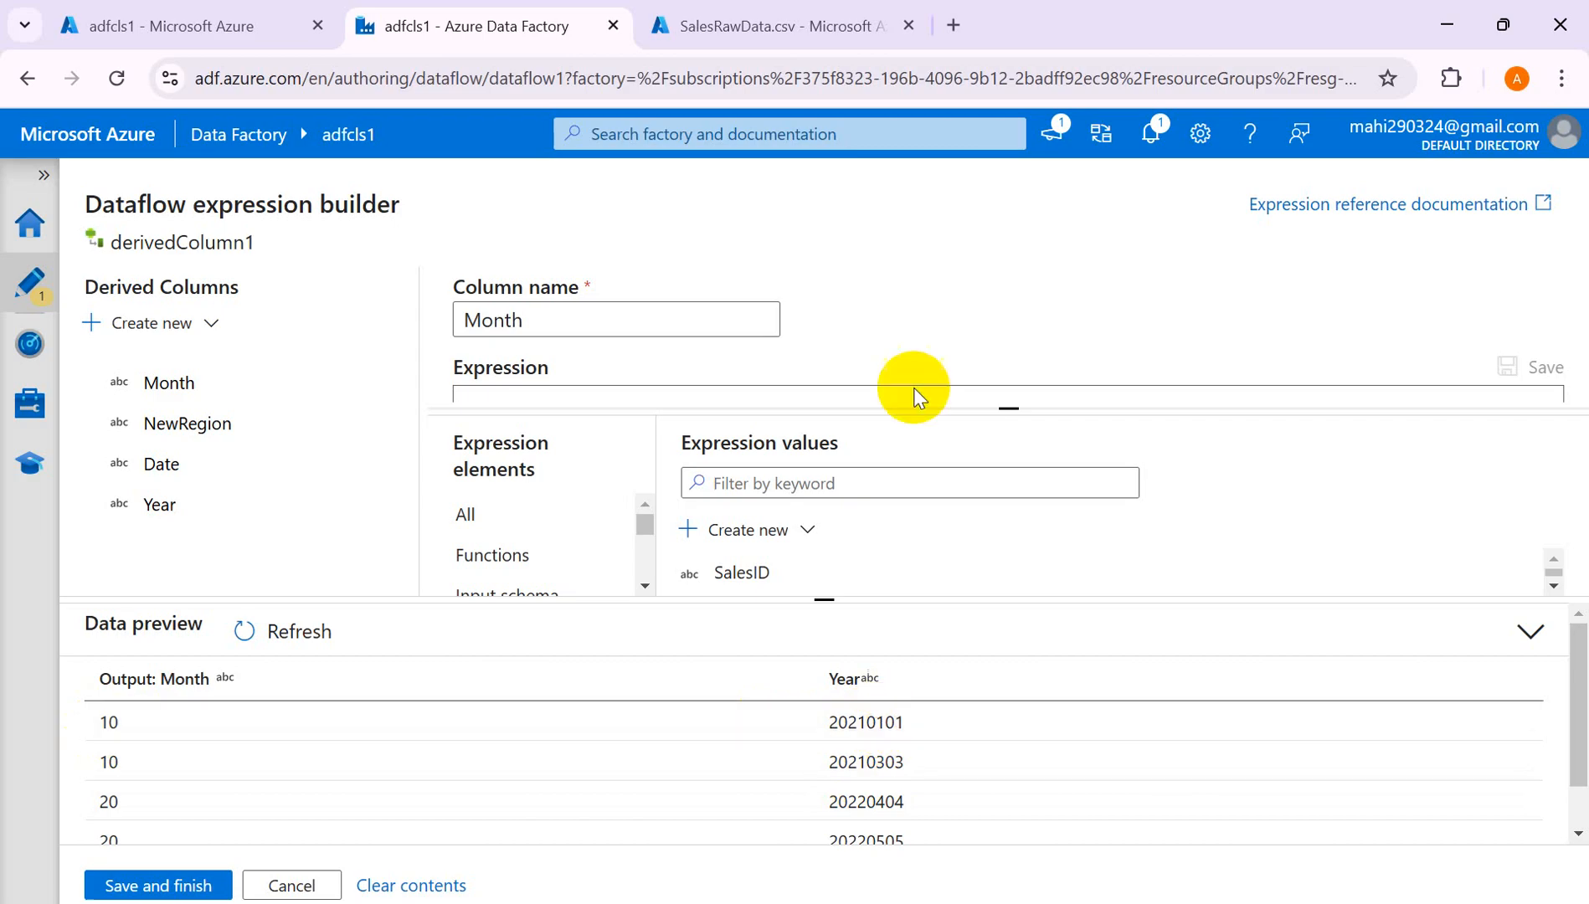
# Compare the Month expression with its previewed output, and save and finish it.
pyautogui.moveTo(1006, 407); pyautogui.dragTo(1004, 490)
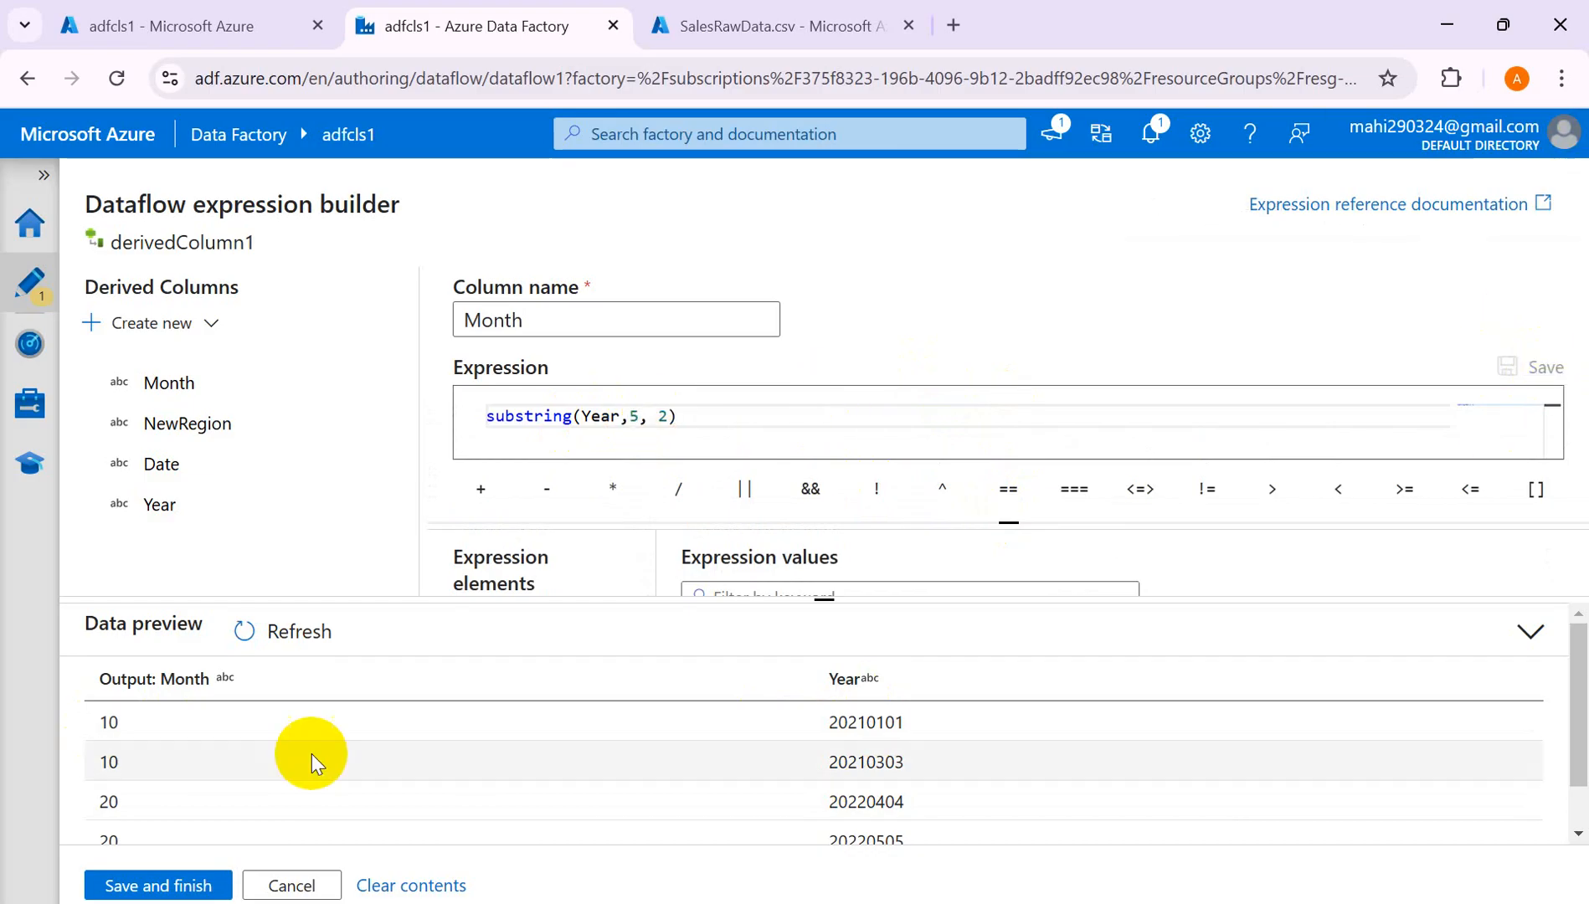
pyautogui.click(136, 885)
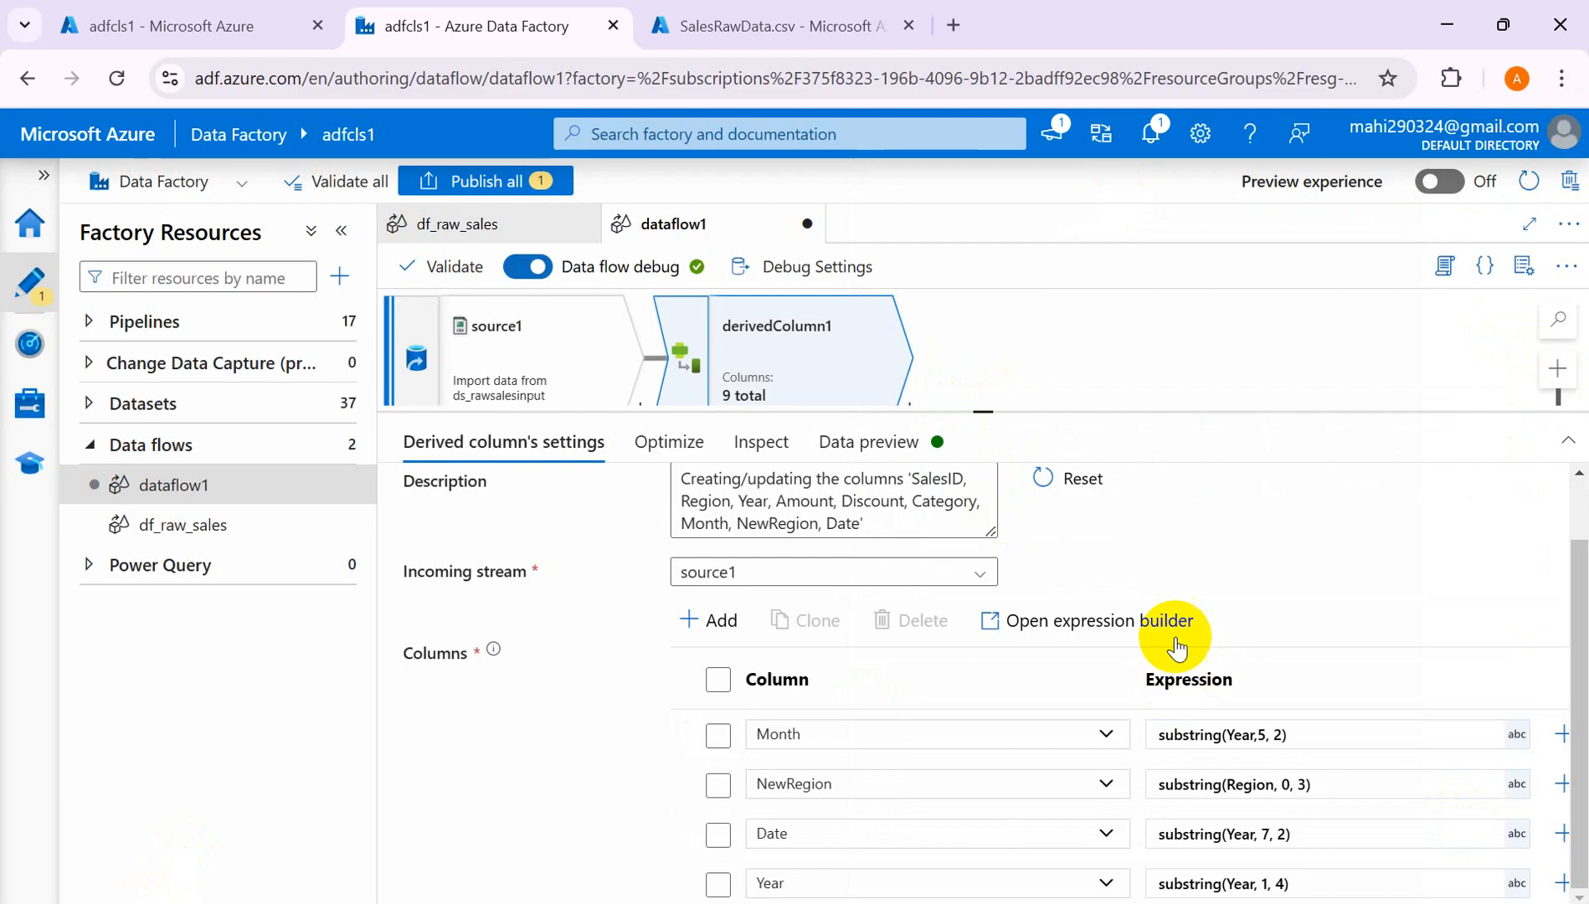
# Open the NewRegion column's expression in the expression builder and refresh its data preview to compare the output with Region.
pyautogui.click(872, 781)
pyautogui.click(1344, 784)
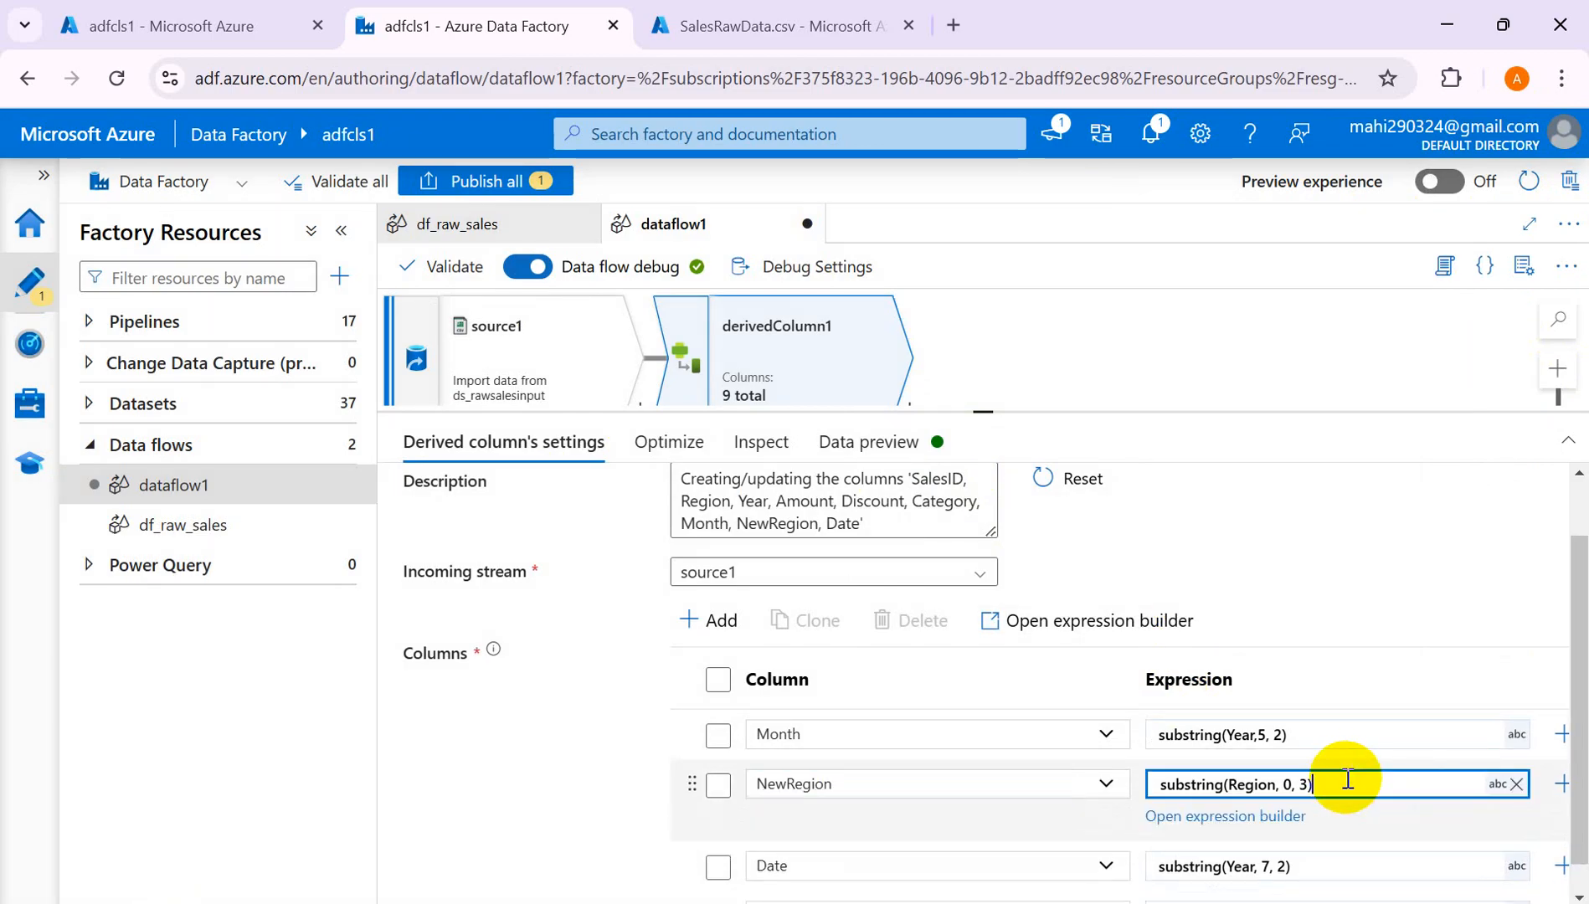
pyautogui.click(1285, 825)
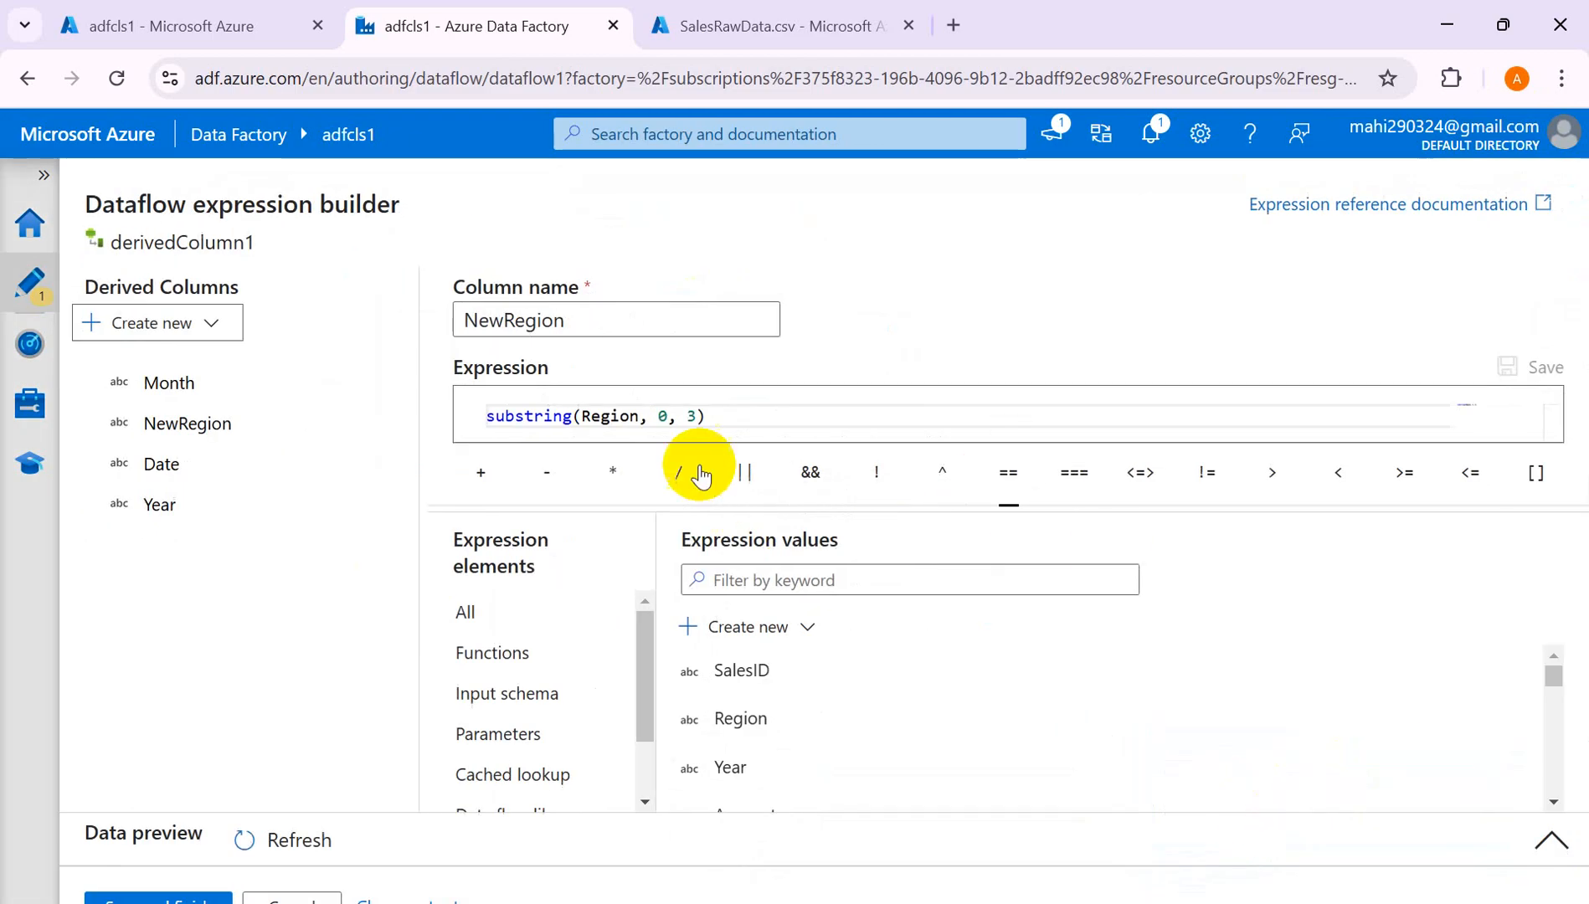
pyautogui.moveTo(1009, 505)
pyautogui.mouseDown()
pyautogui.moveTo(1018, 603)
pyautogui.moveTo(1038, 498)
pyautogui.mouseUp()
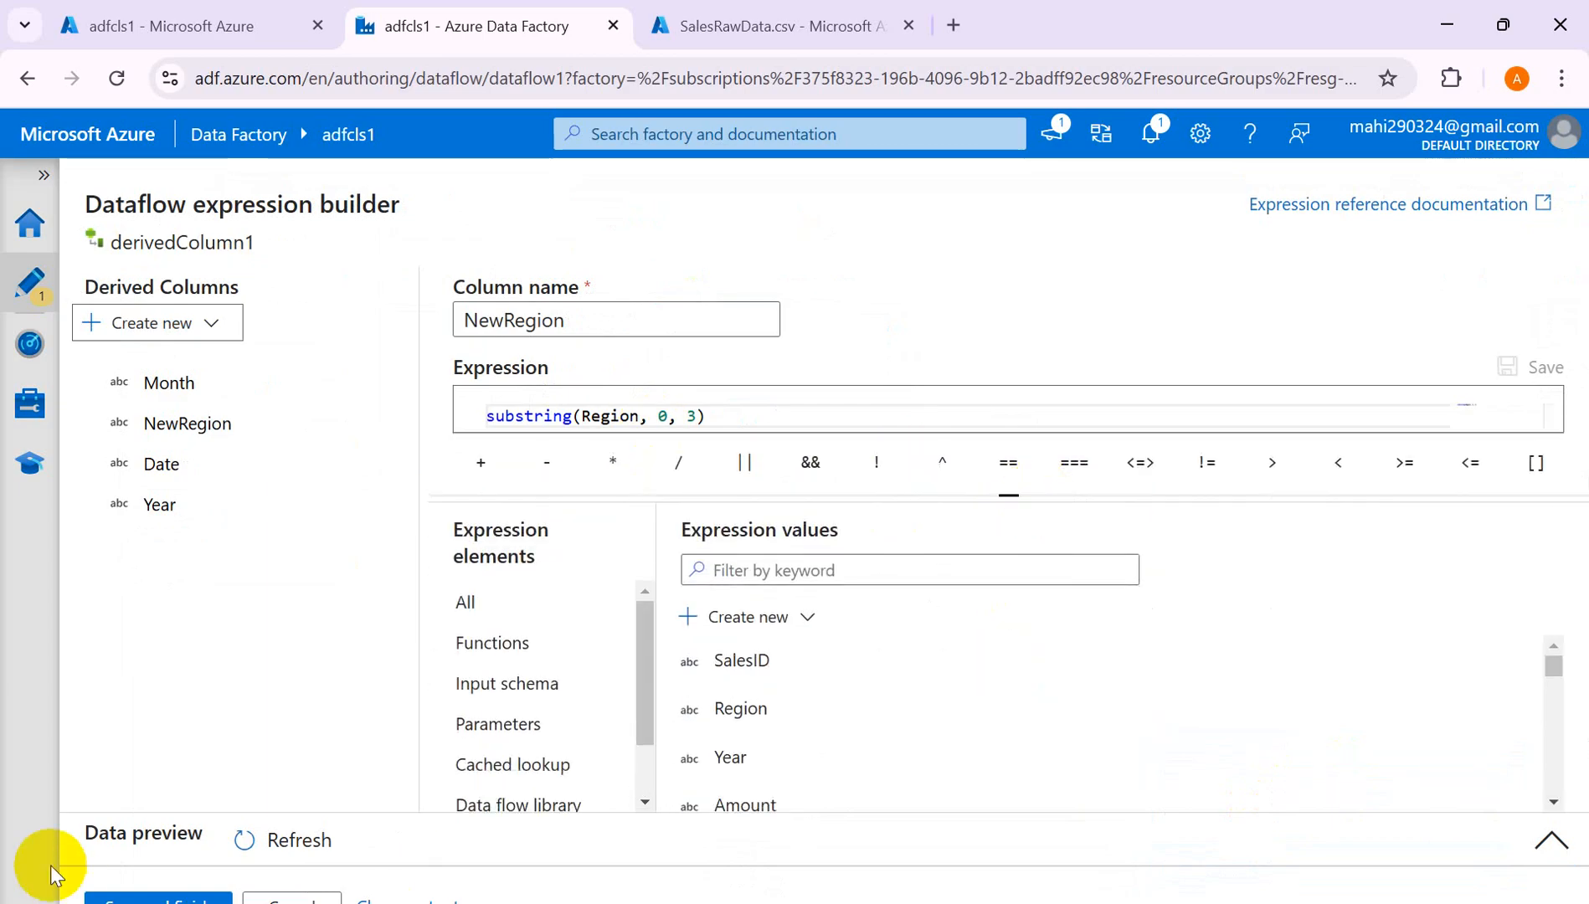
pyautogui.click(276, 841)
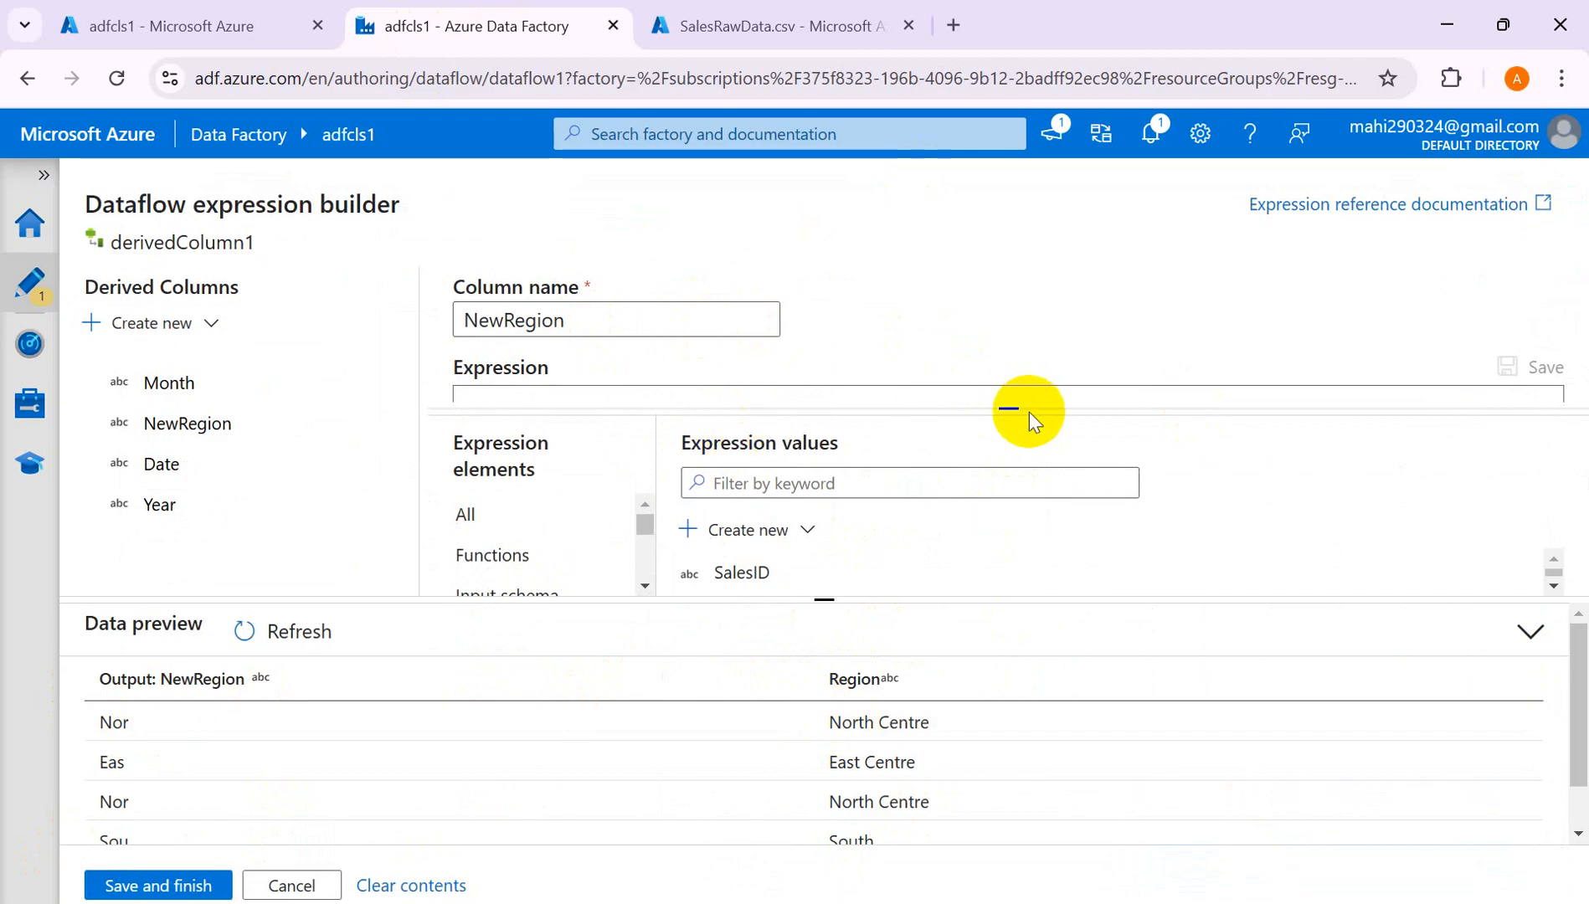
pyautogui.moveTo(1009, 408); pyautogui.dragTo(1004, 499)
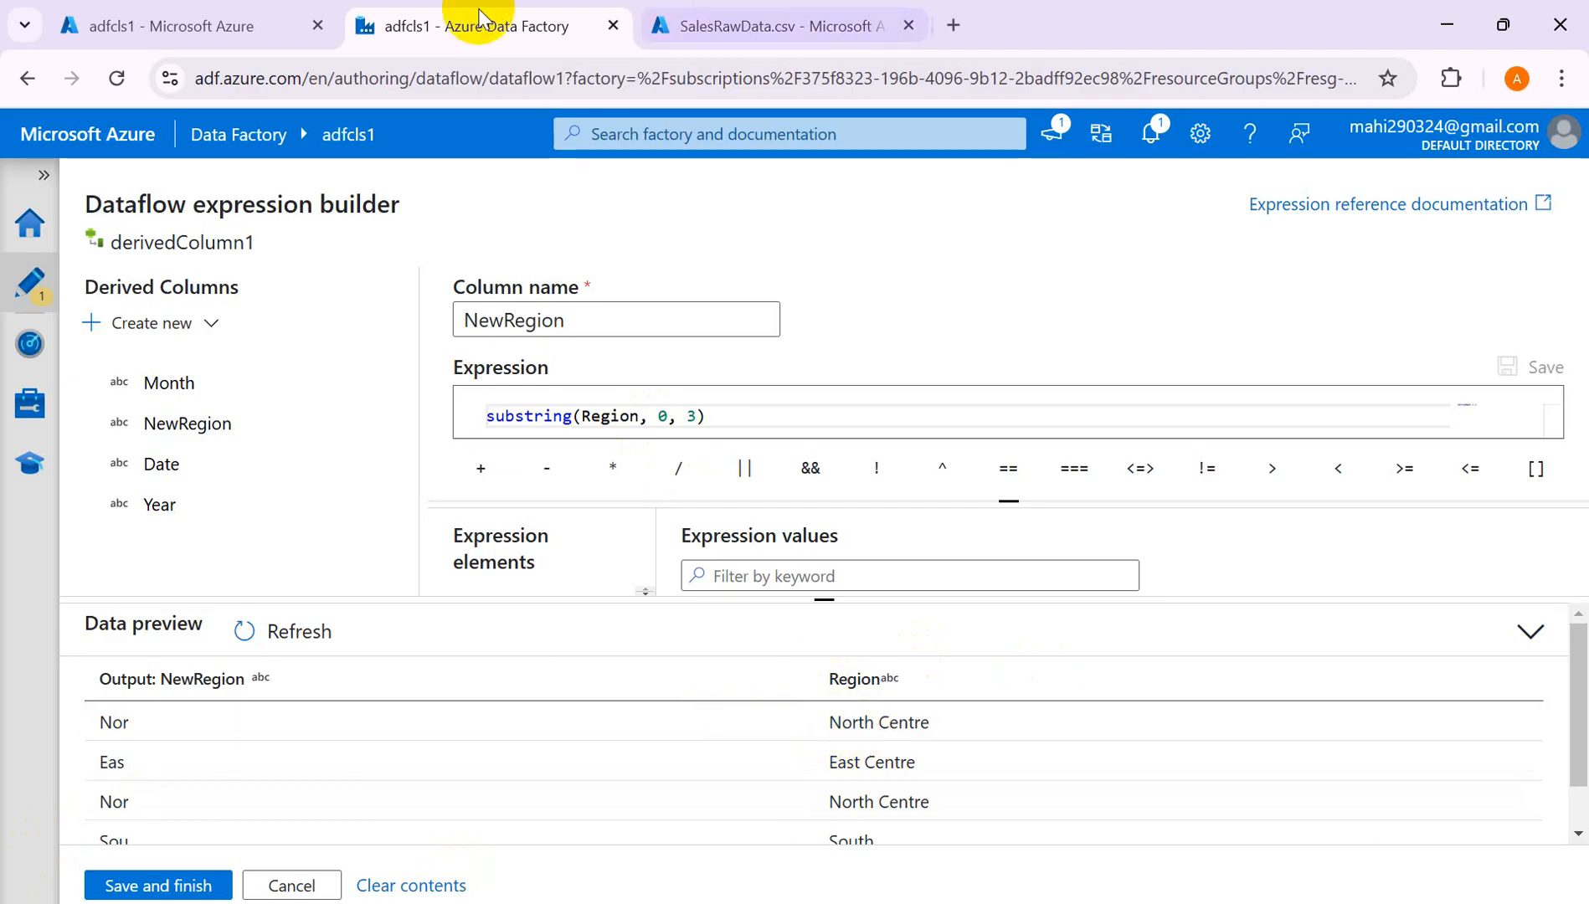
# Examine the Year values in the SalesRawData.csv source rows, return to the NewRegion expression, and save and finish it.
pyautogui.click(203, 27)
pyautogui.click(762, 29)
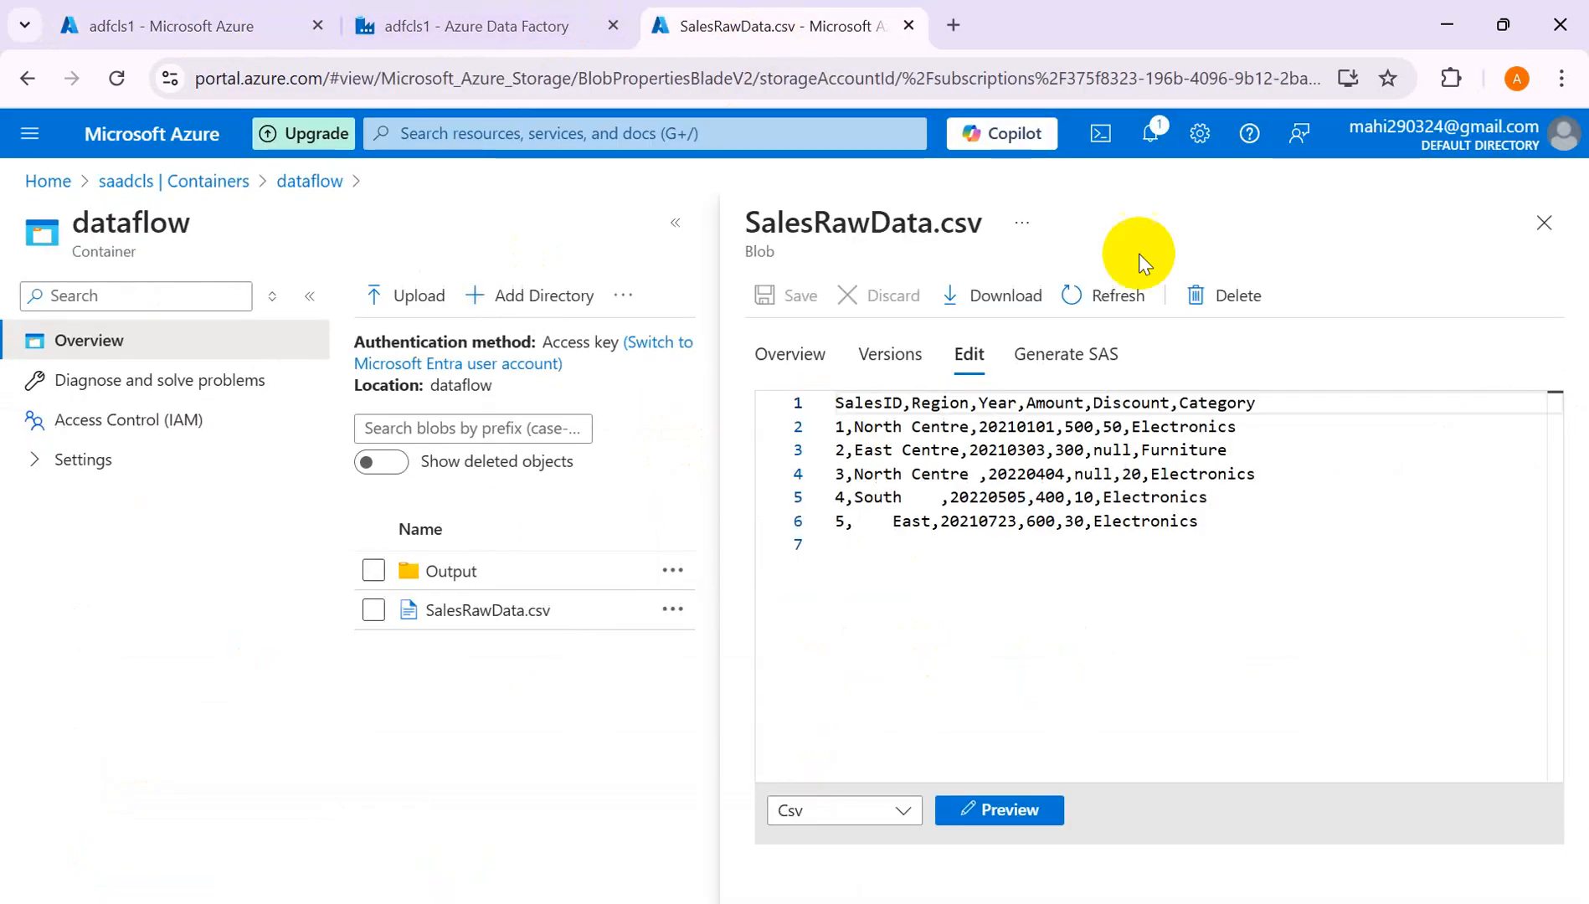
pyautogui.click(982, 429)
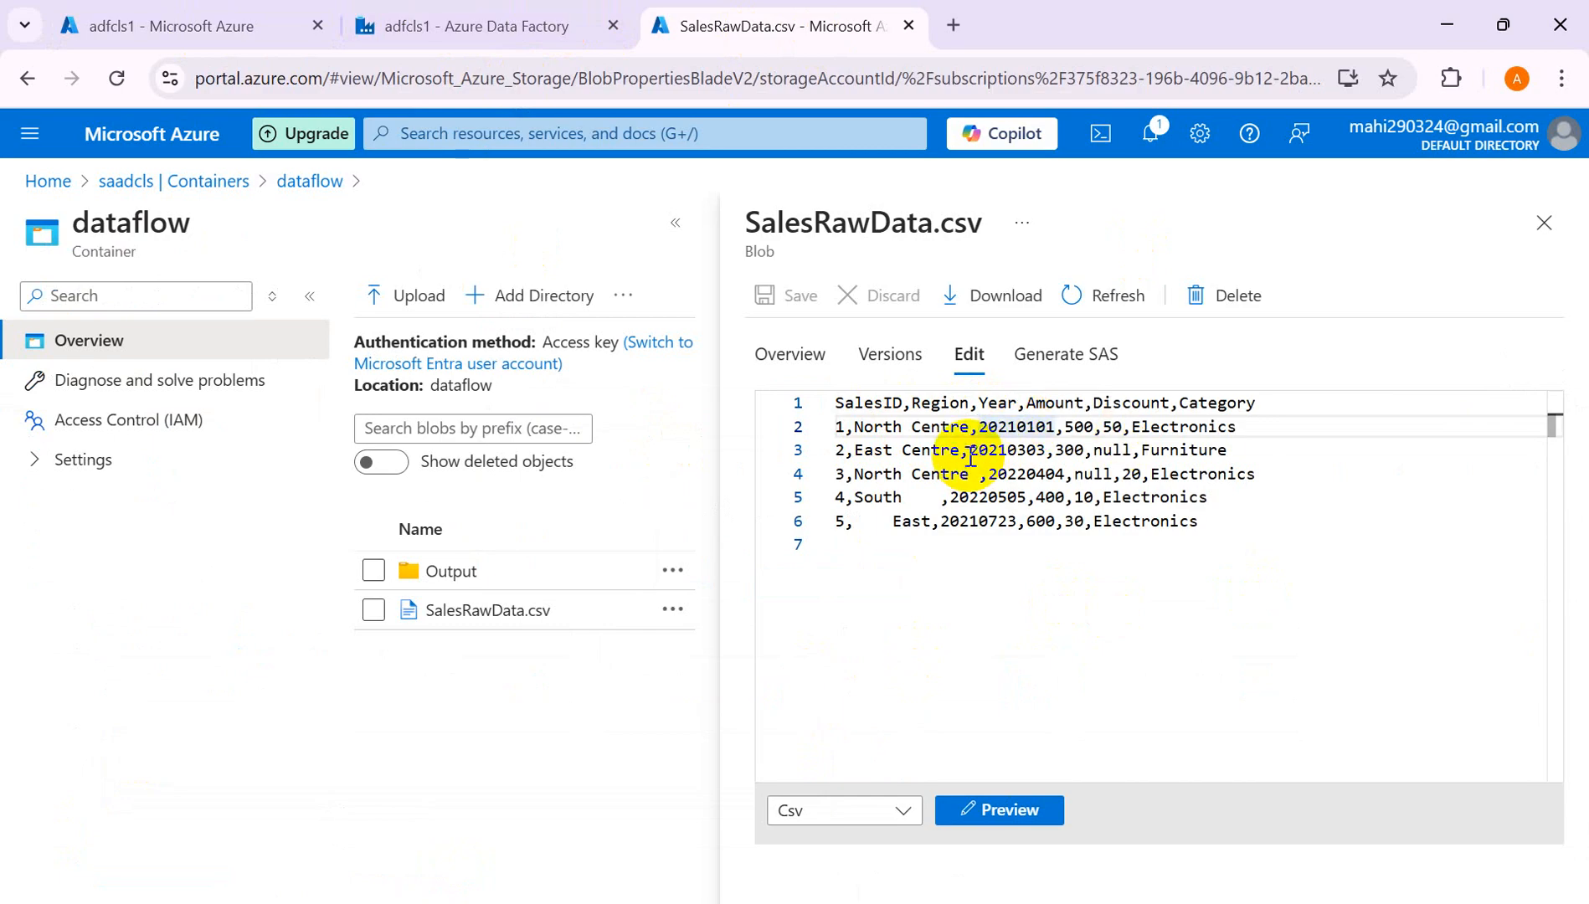
pyautogui.click(993, 475)
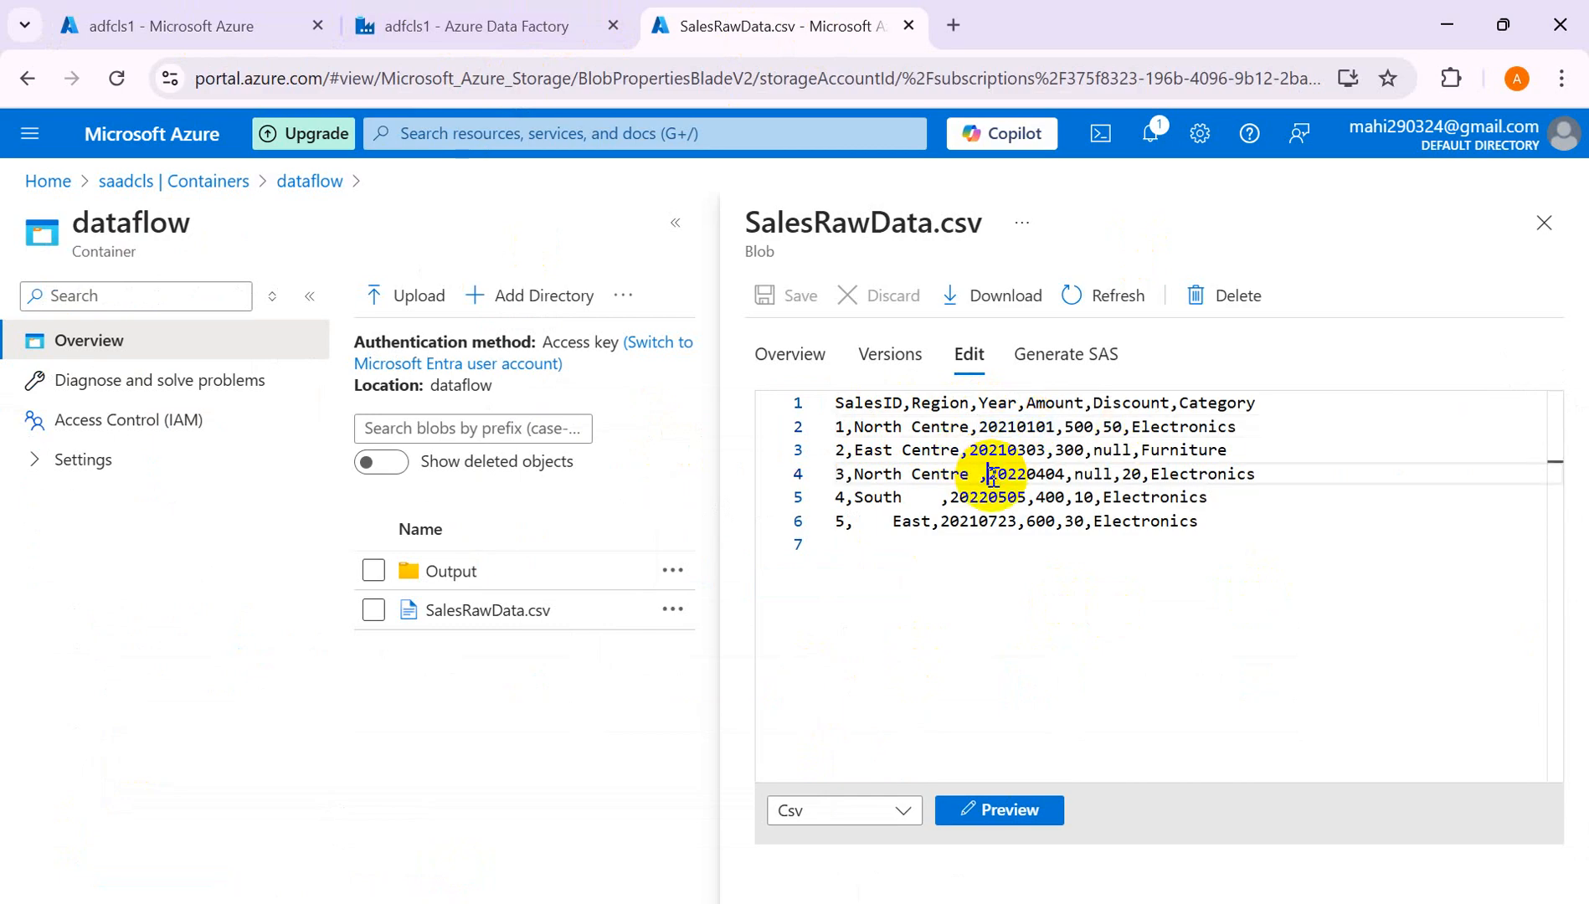
pyautogui.click(942, 523)
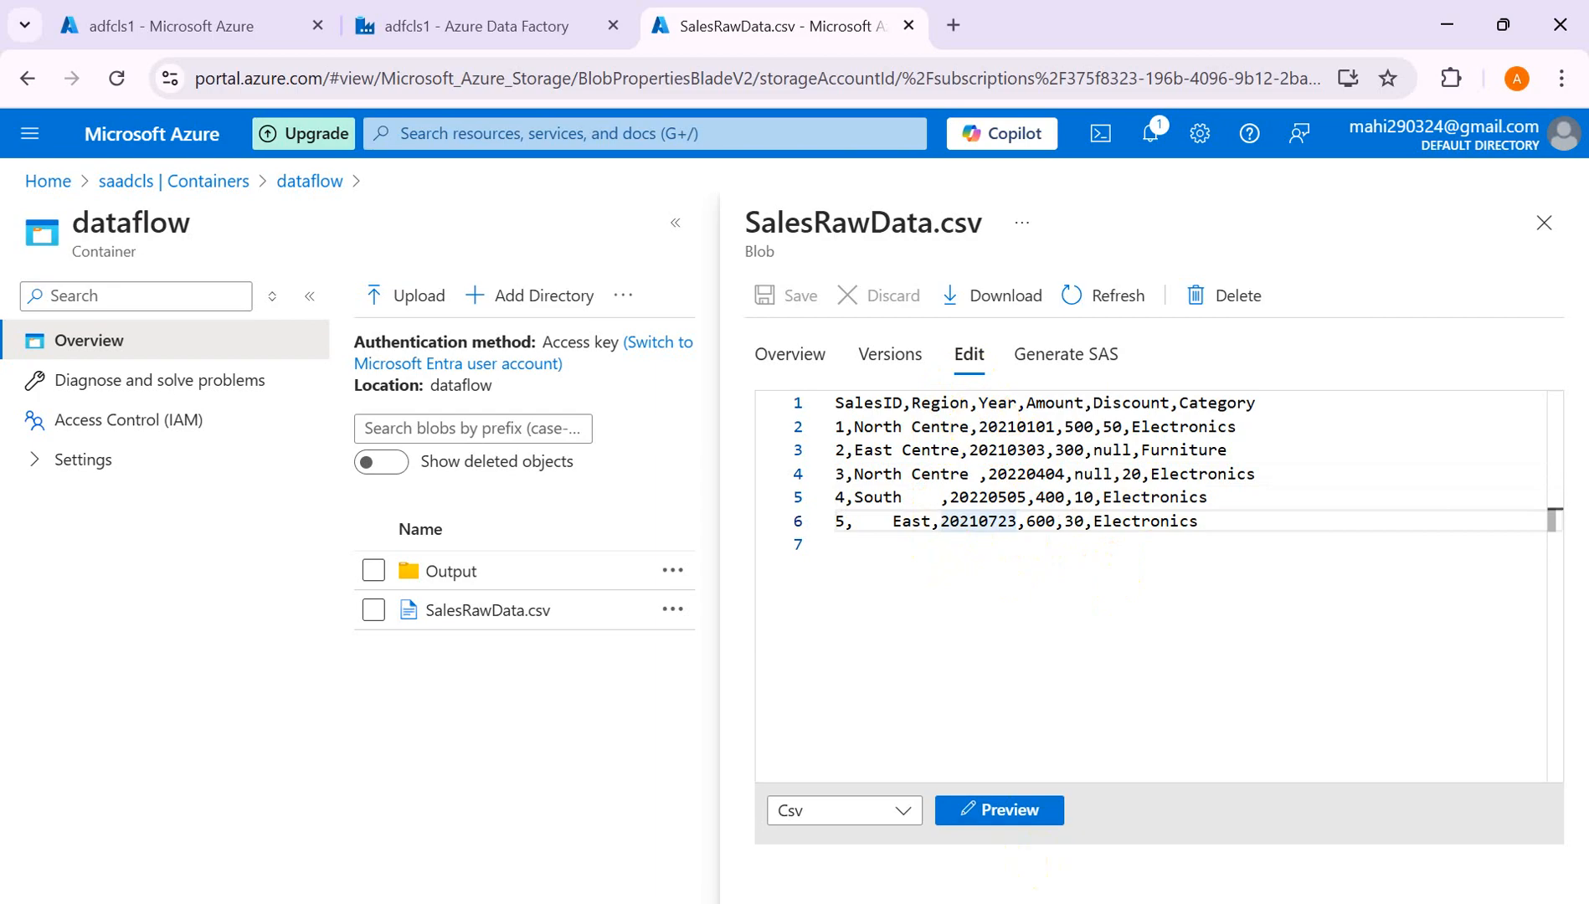
pyautogui.moveTo(955, 903)
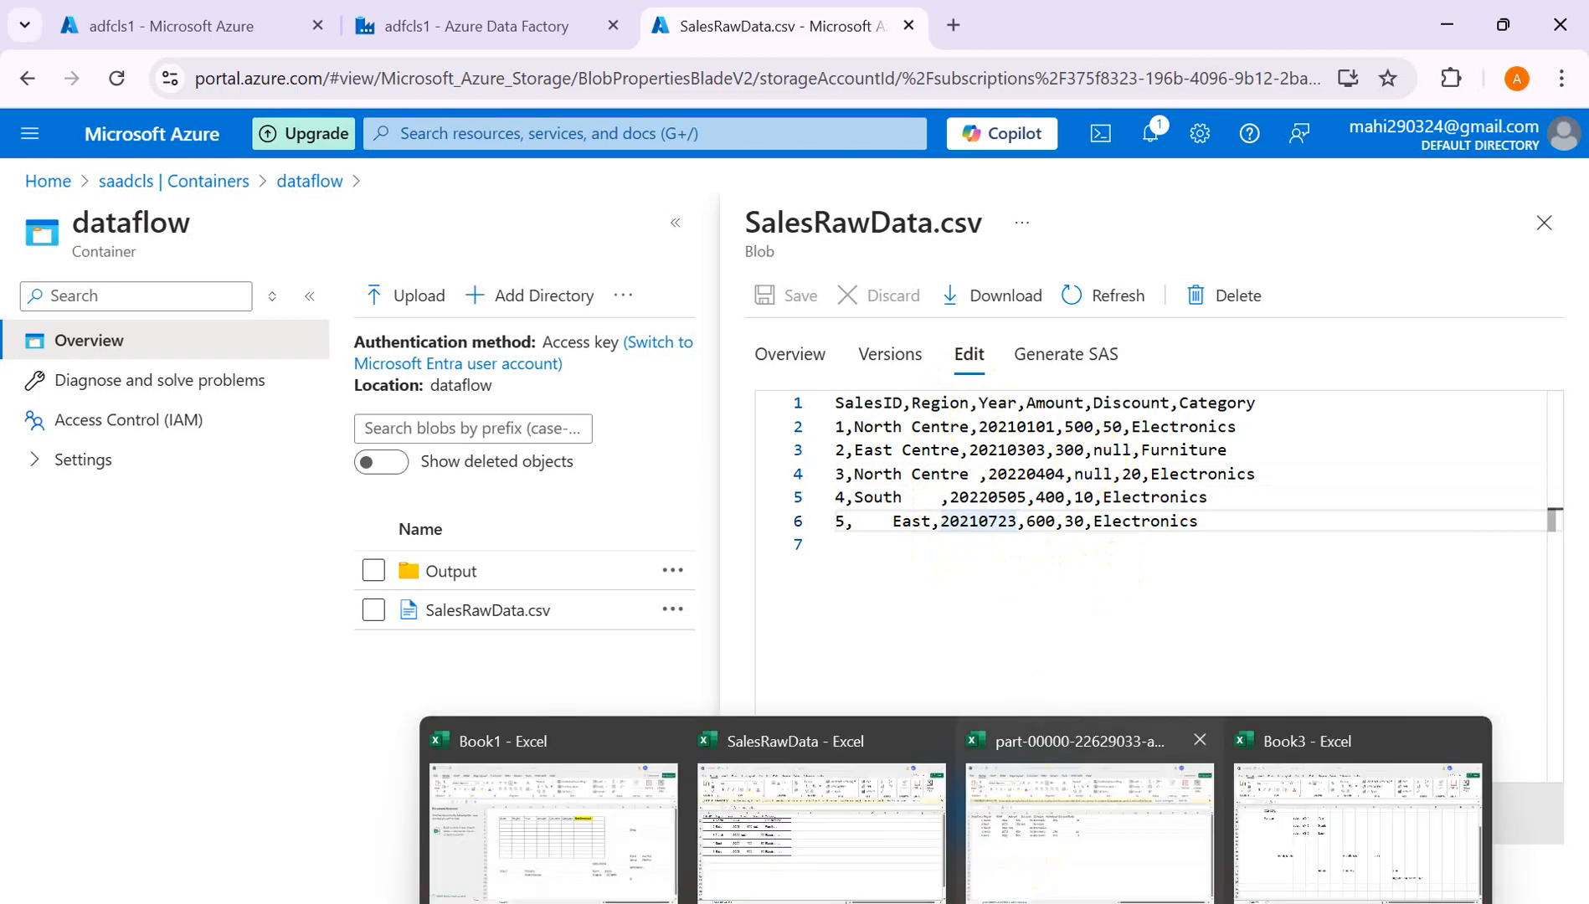
pyautogui.click(430, 24)
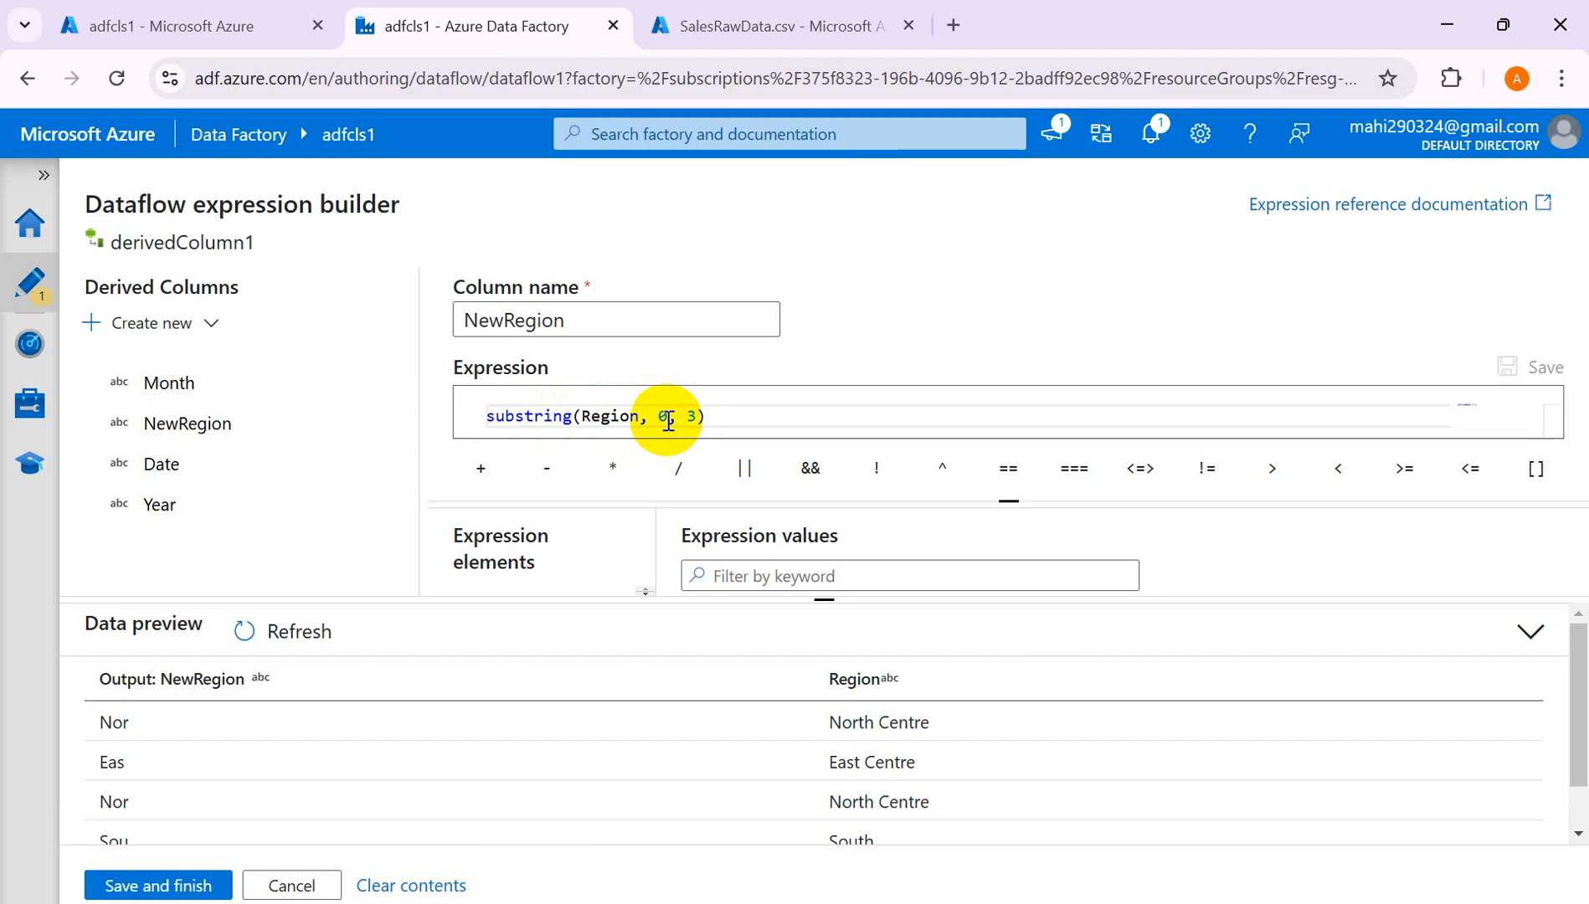
pyautogui.click(158, 886)
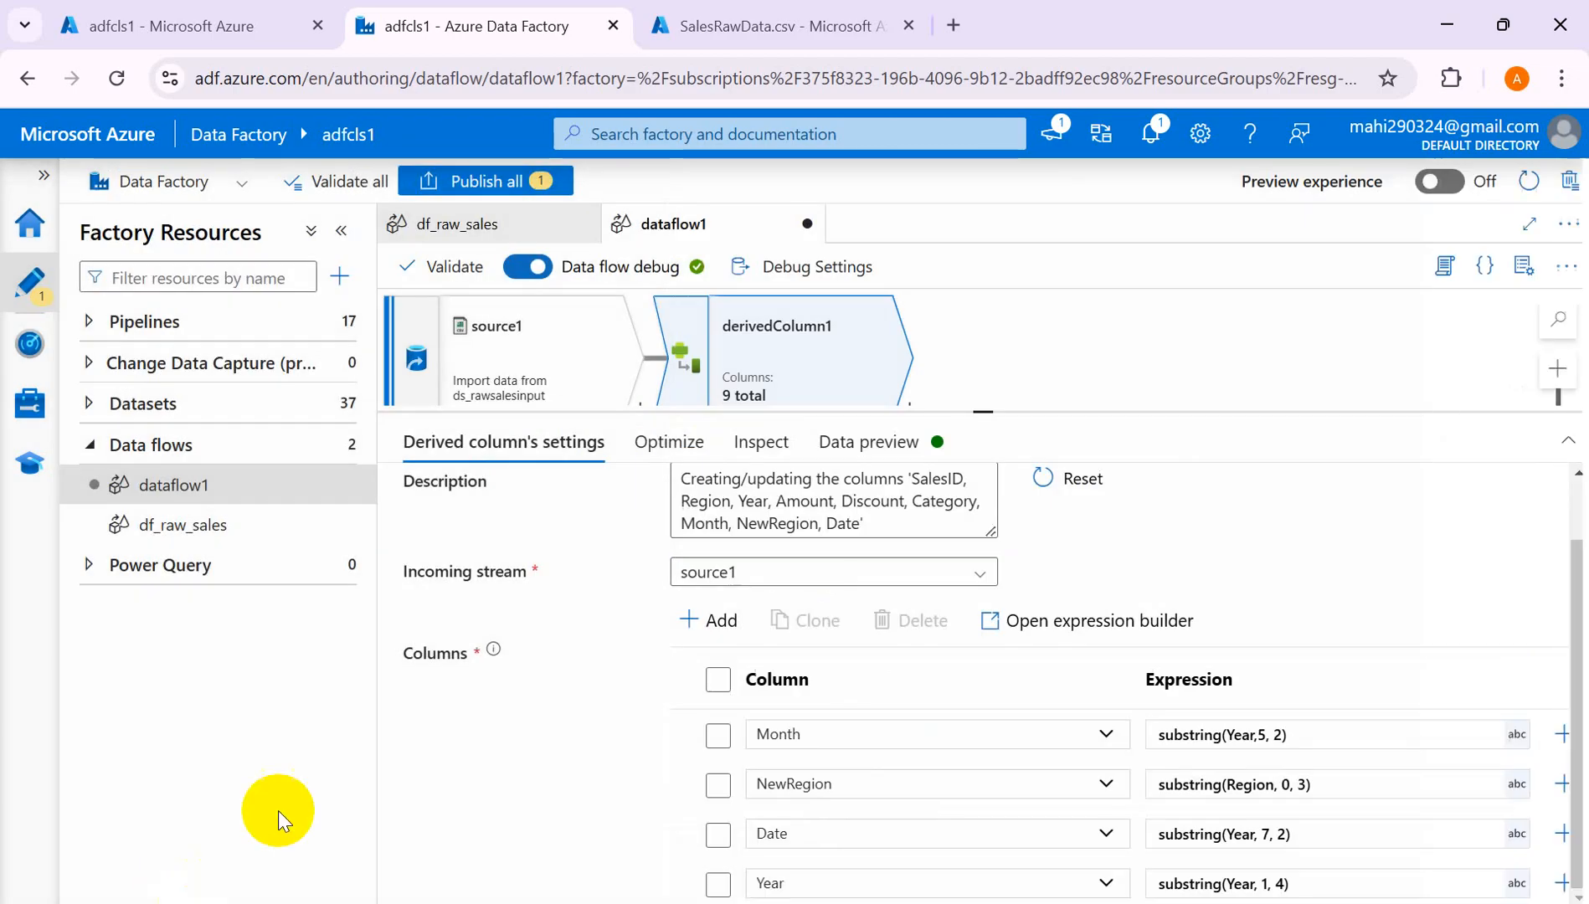
# Add another column to derivedColumn1 and display the available names for it.
pyautogui.click(721, 628)
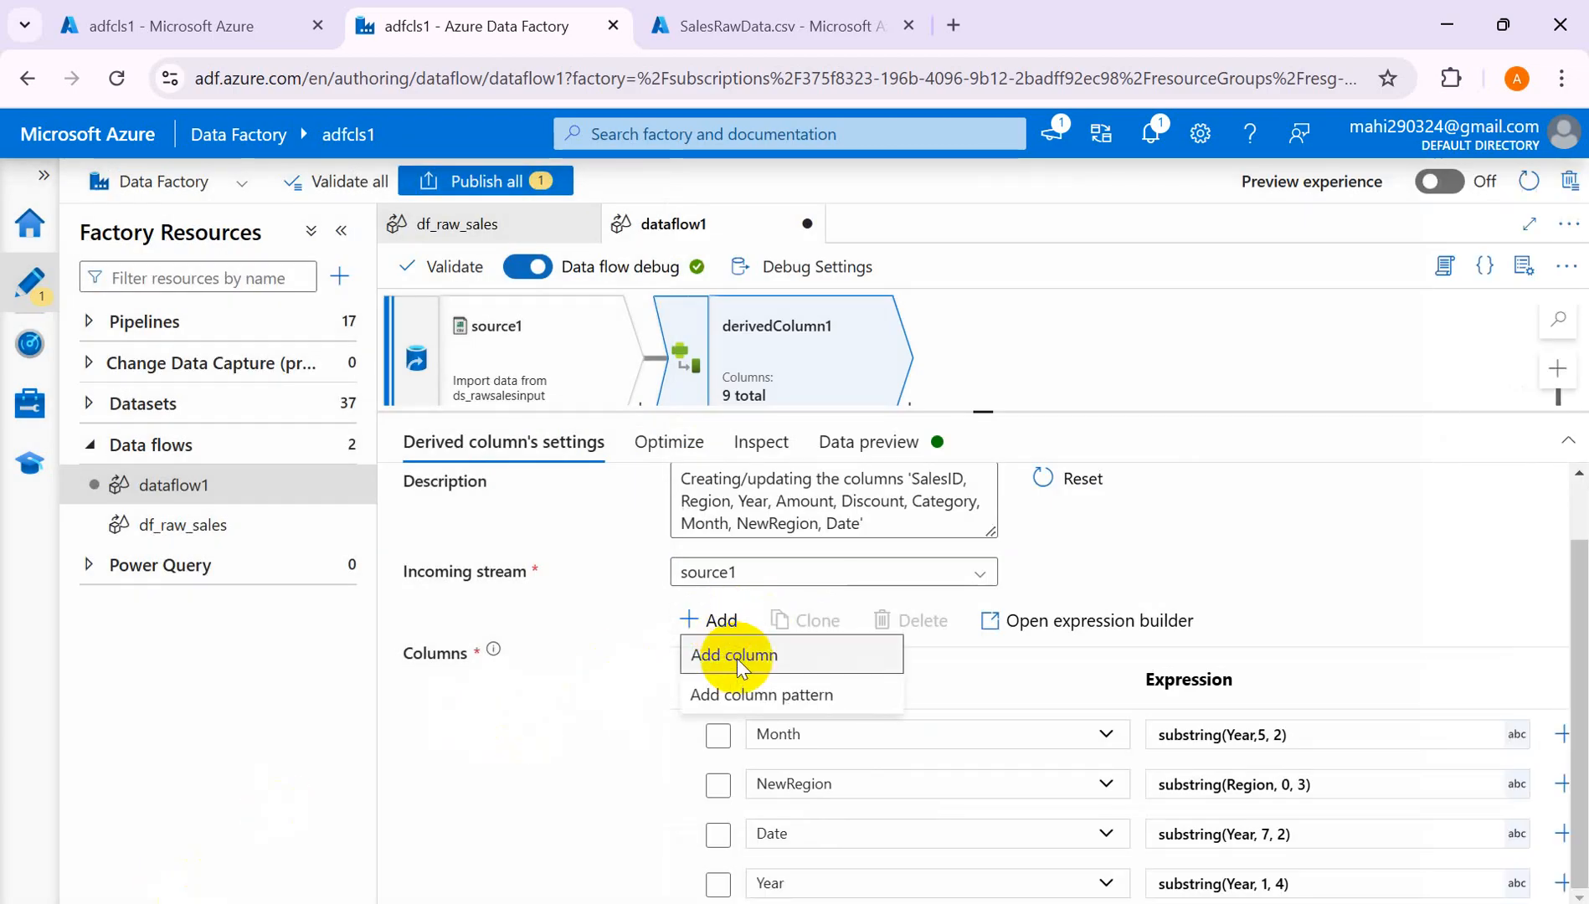
pyautogui.click(736, 656)
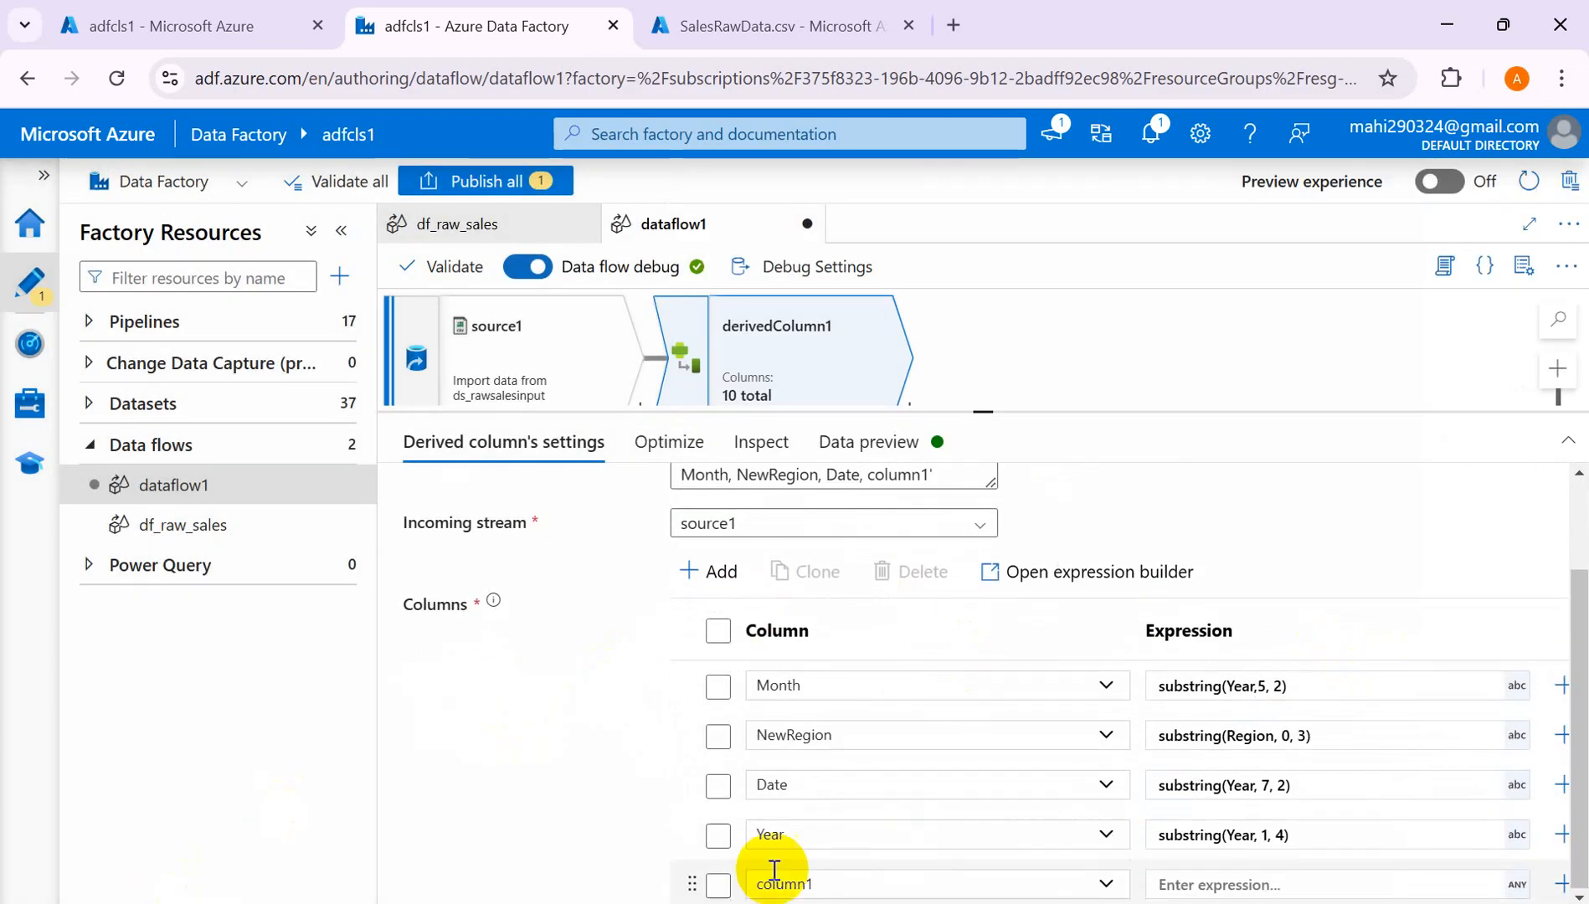
pyautogui.click(913, 885)
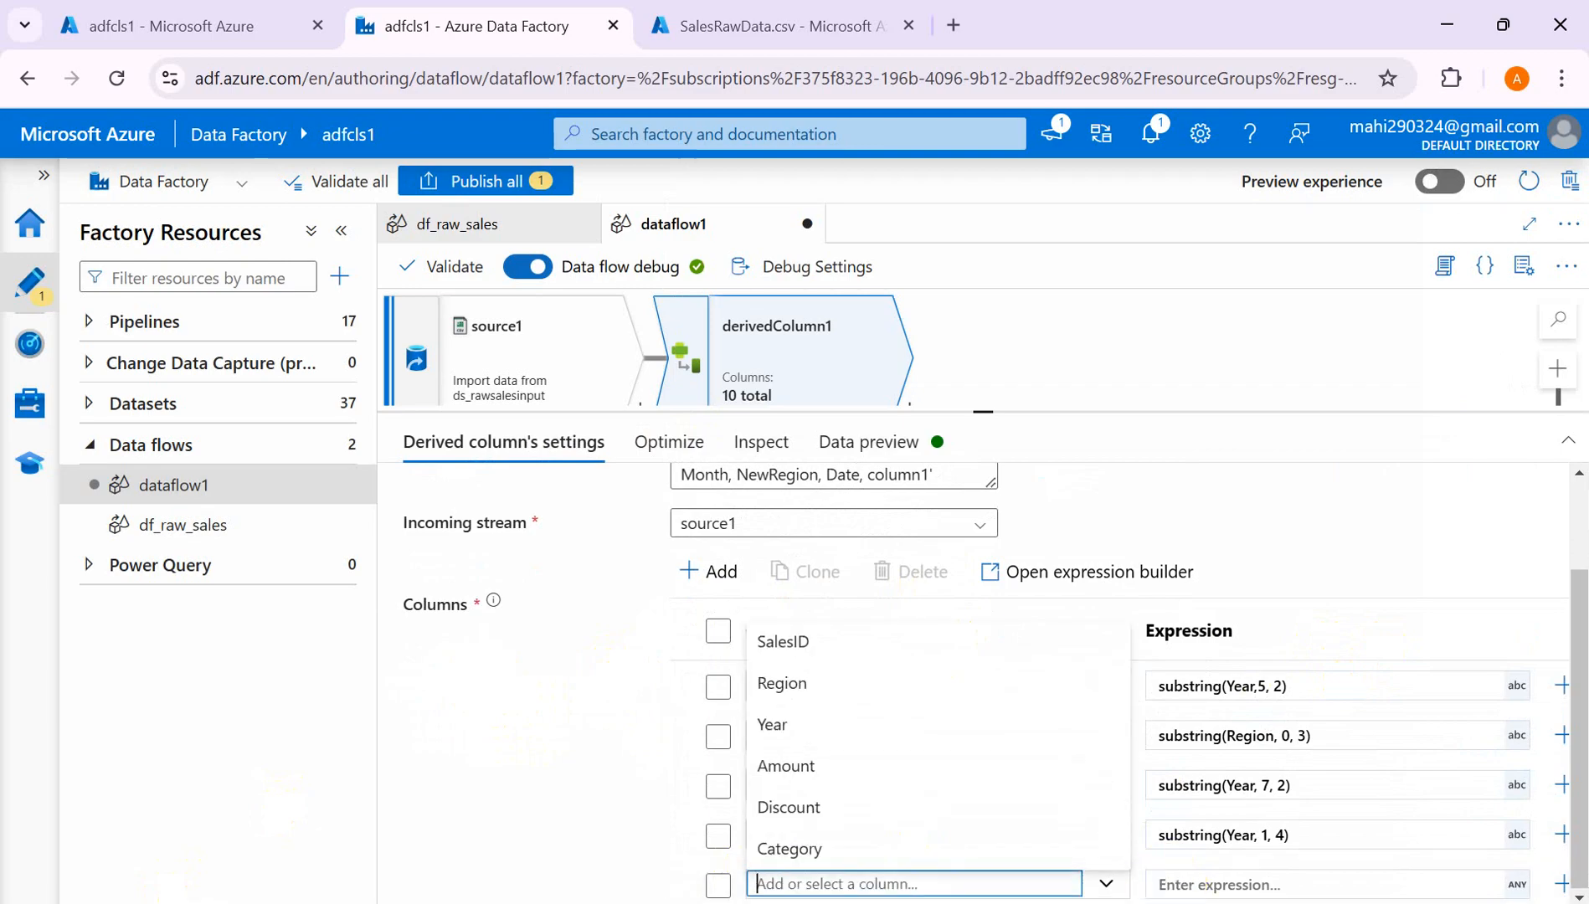
# Switch to the SalesRawData workbook in Excel, review its Category column, and return to the data flow in Azure Data Factory.
pyautogui.moveTo(568, 827)
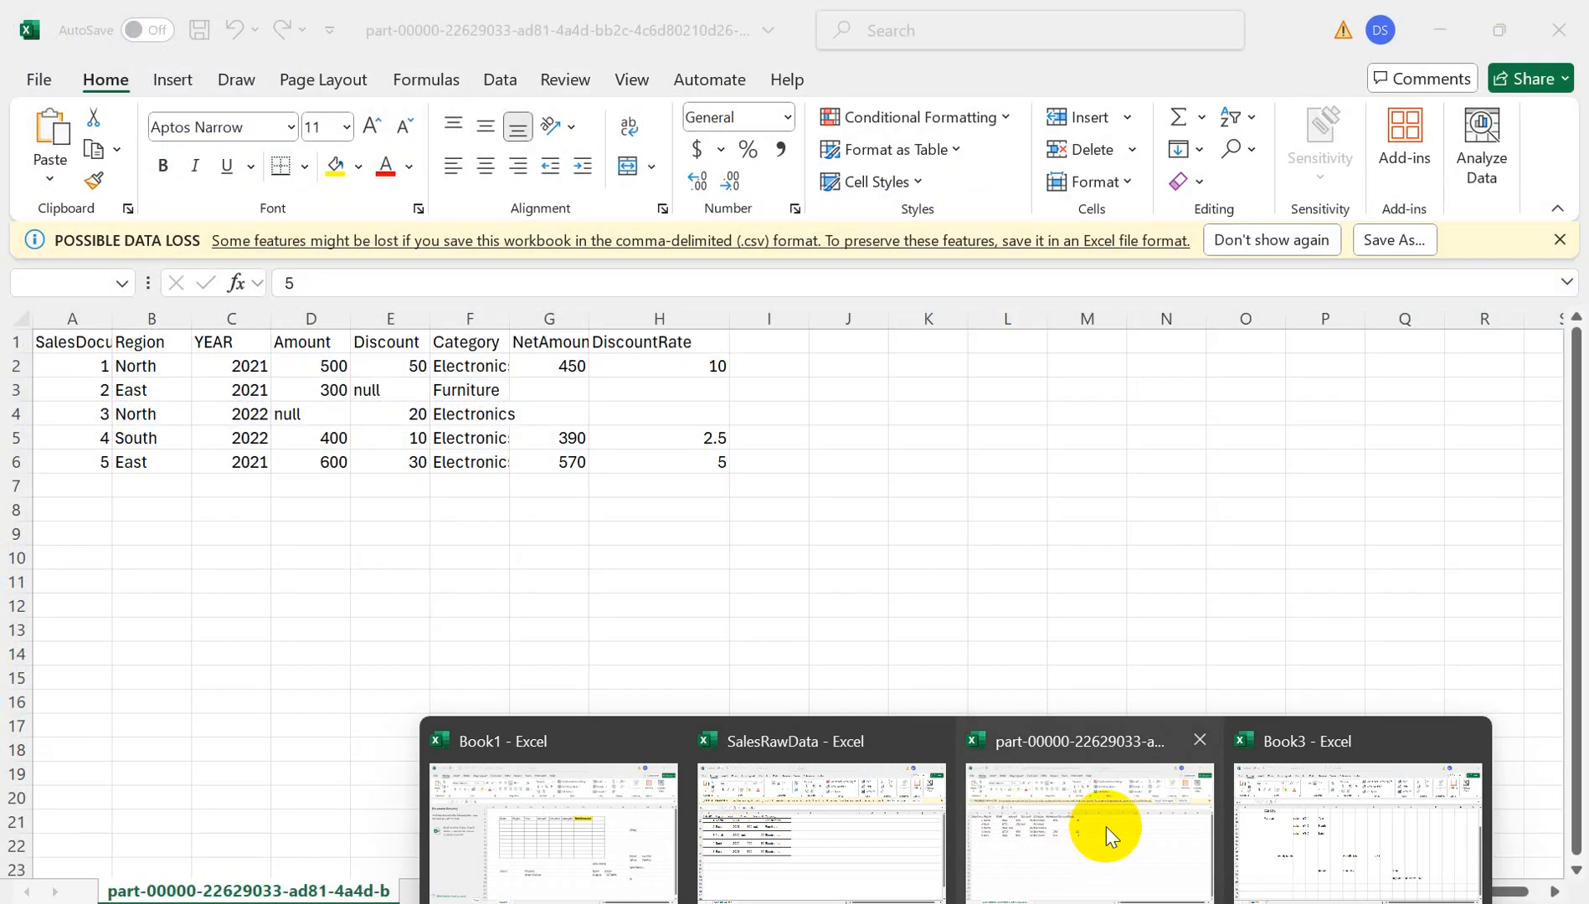
pyautogui.click(769, 837)
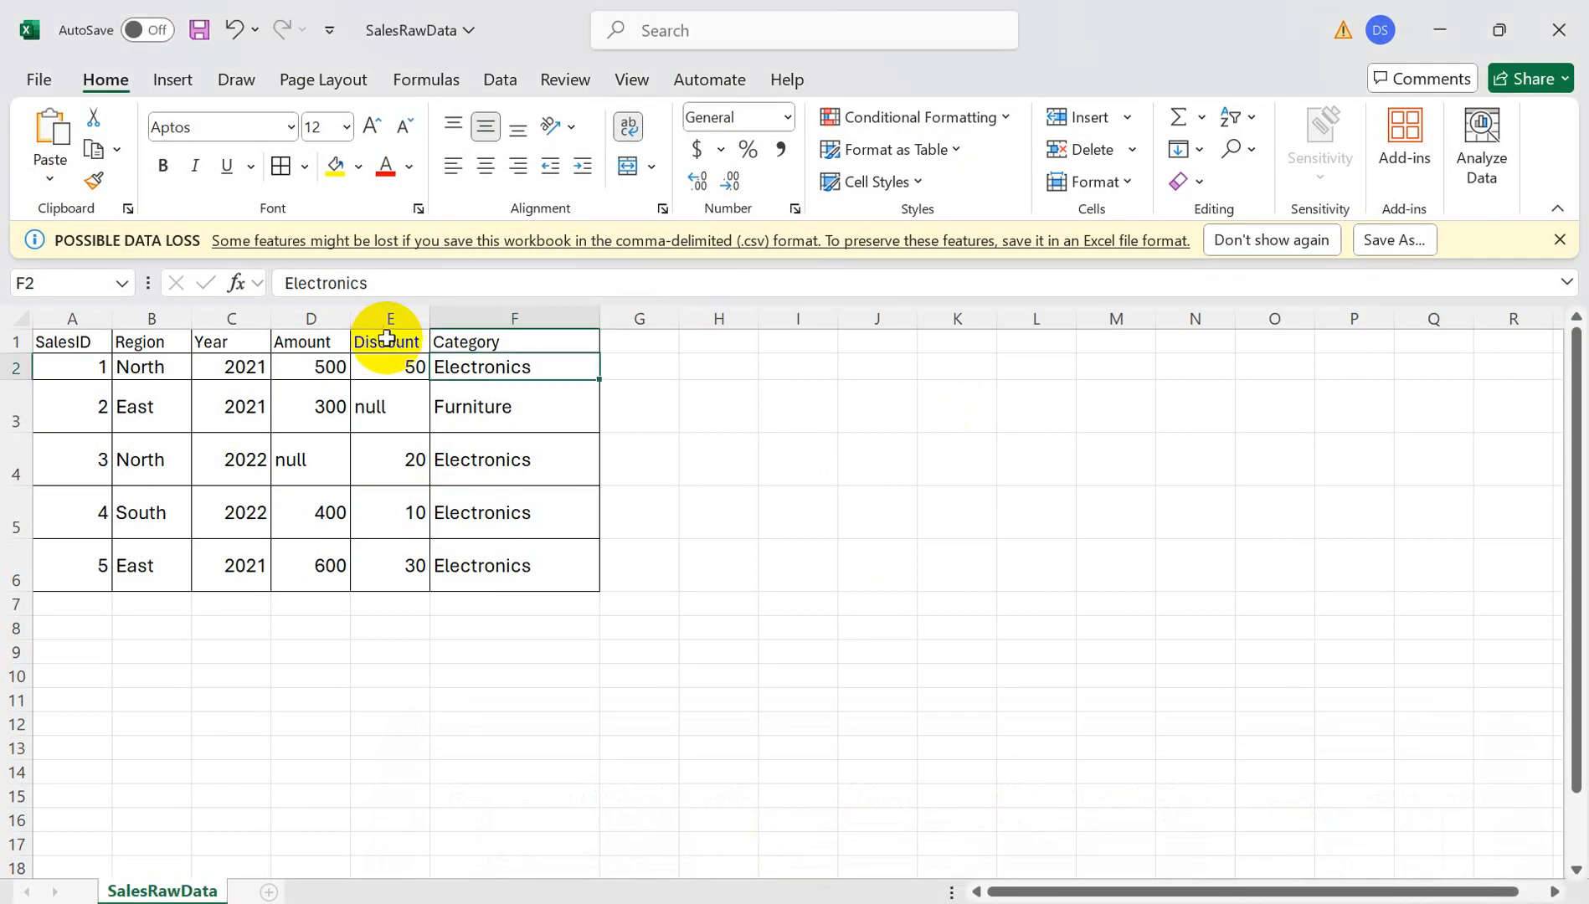
pyautogui.click(470, 302)
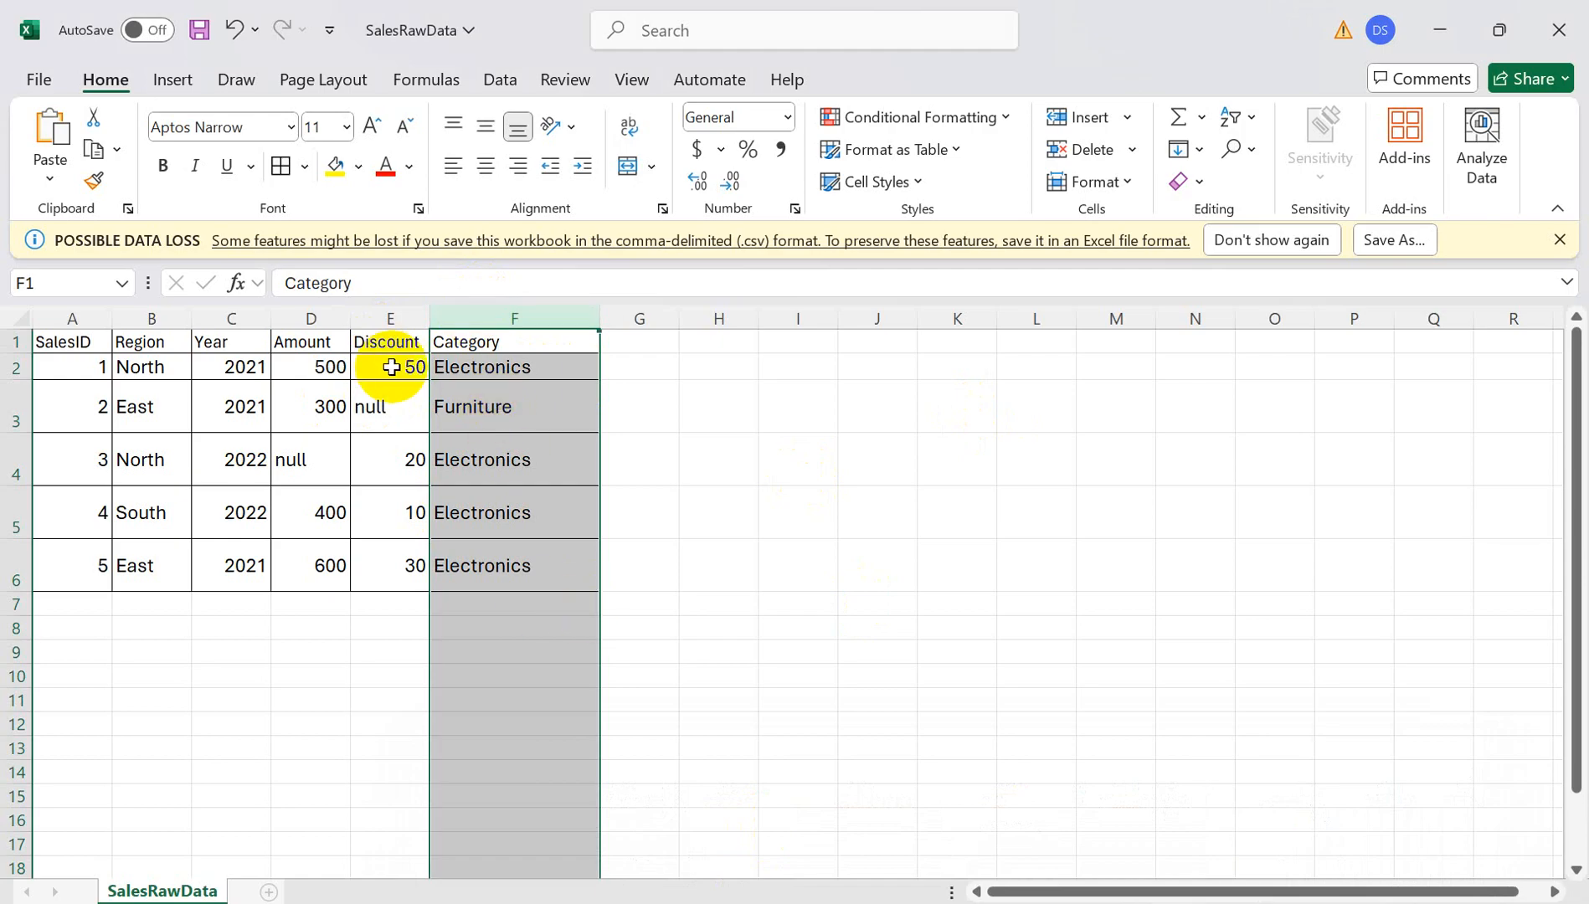
pyautogui.click(1014, 411)
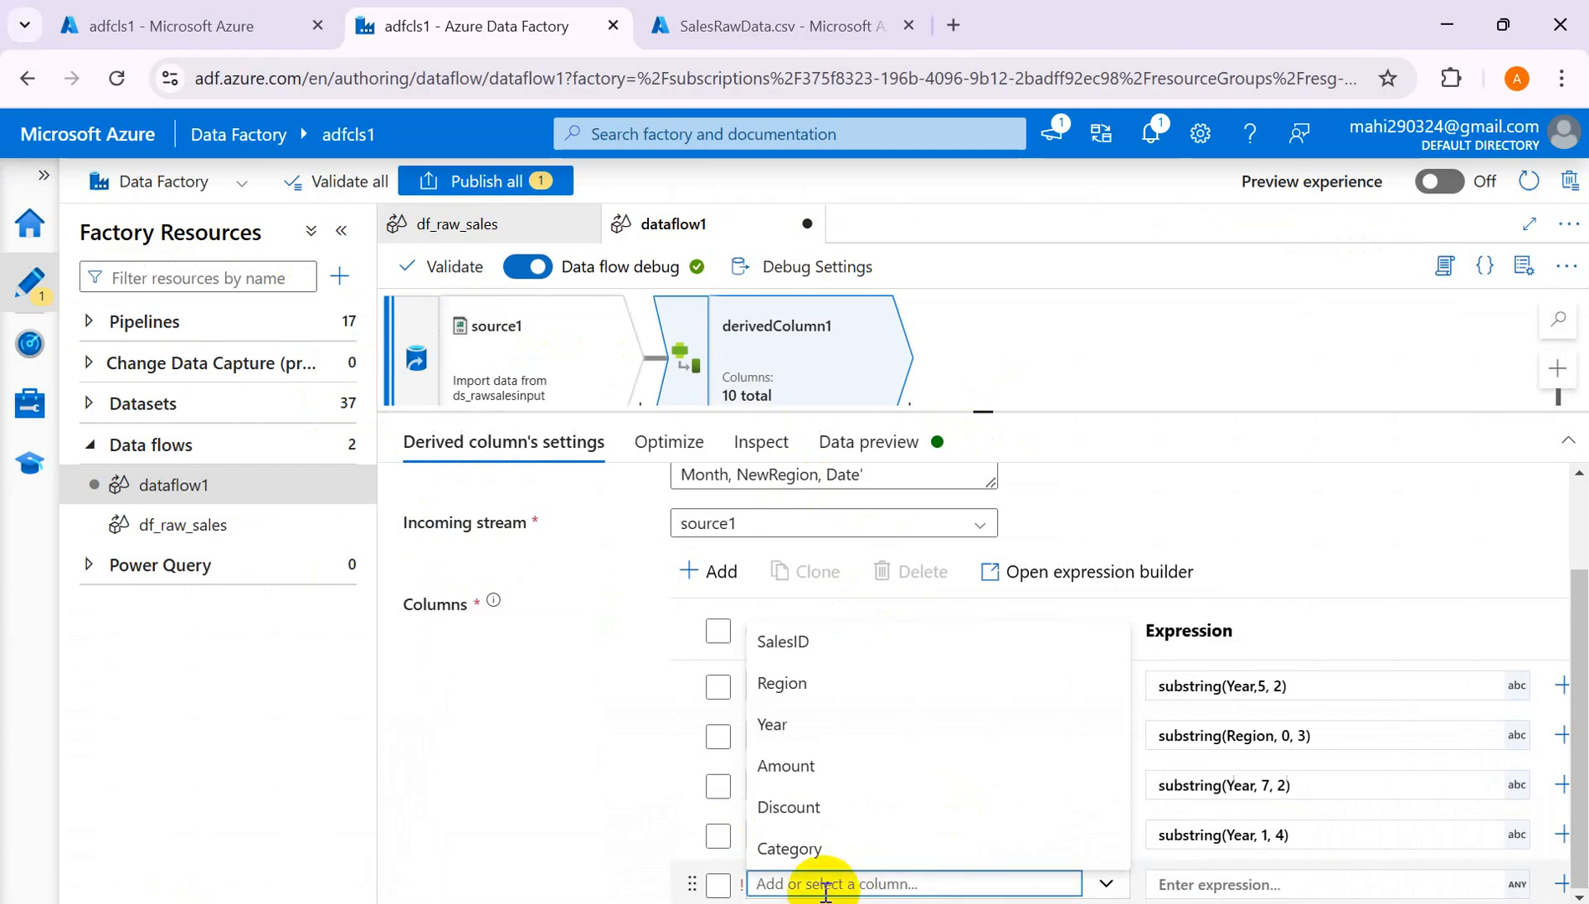
# Assign Category as the added derived column and open its empty expression in the expression builder.
pyautogui.click(817, 850)
pyautogui.click(1309, 880)
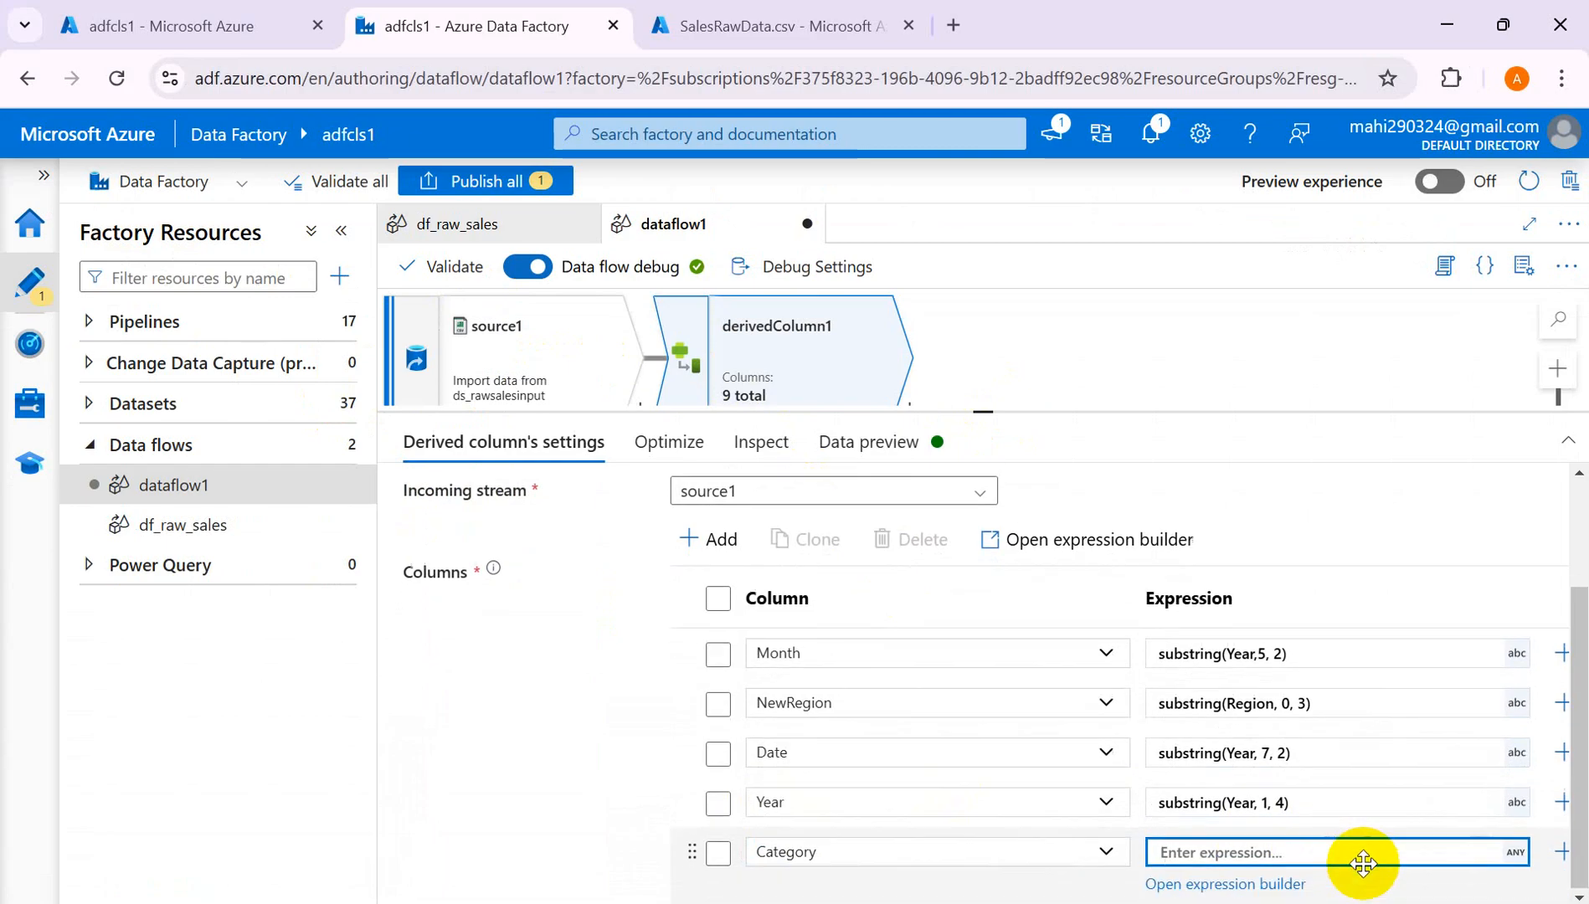
pyautogui.click(1173, 887)
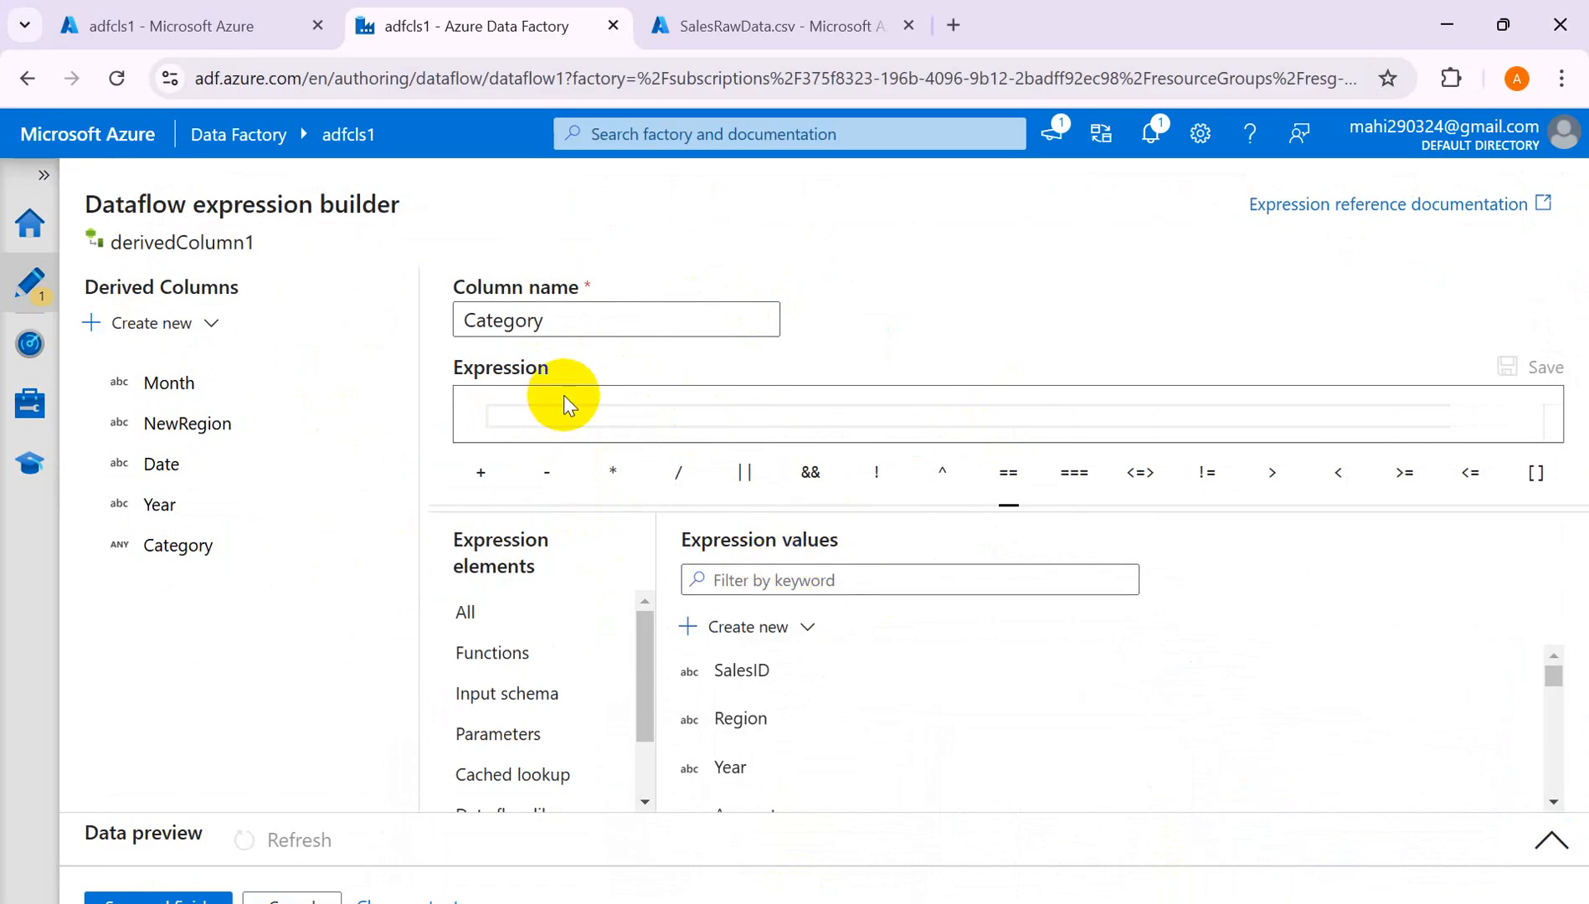
# Insert the substring function in the Category expression and replace its string placeholder with the Category column.
pyautogui.write('sub')
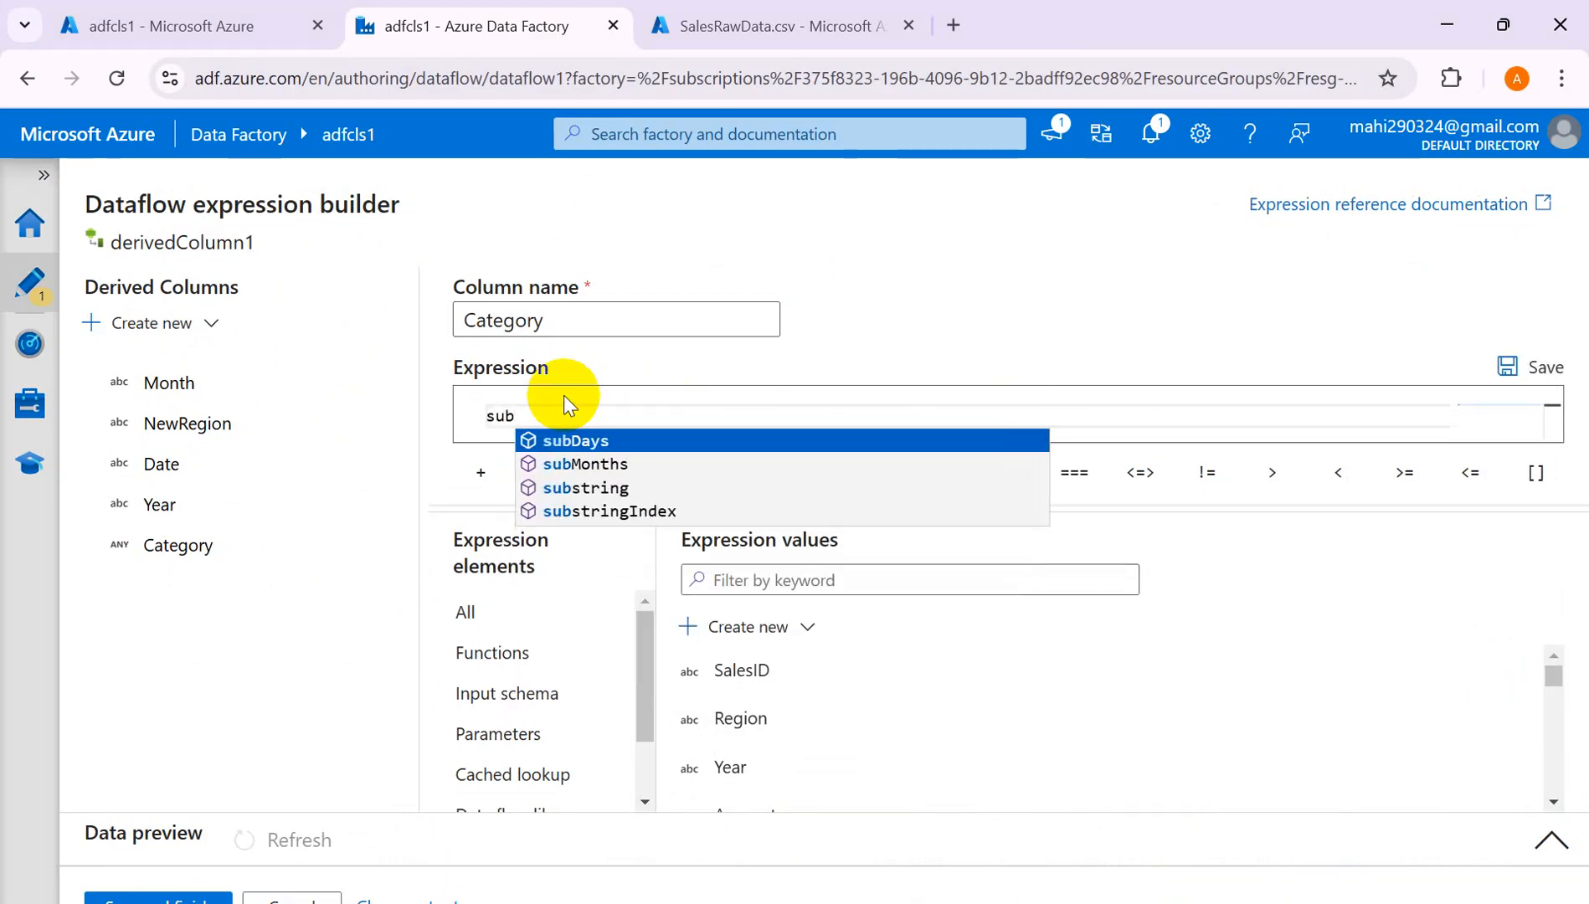
pyautogui.press('Down')
pyautogui.press('Down')
pyautogui.press('Return')
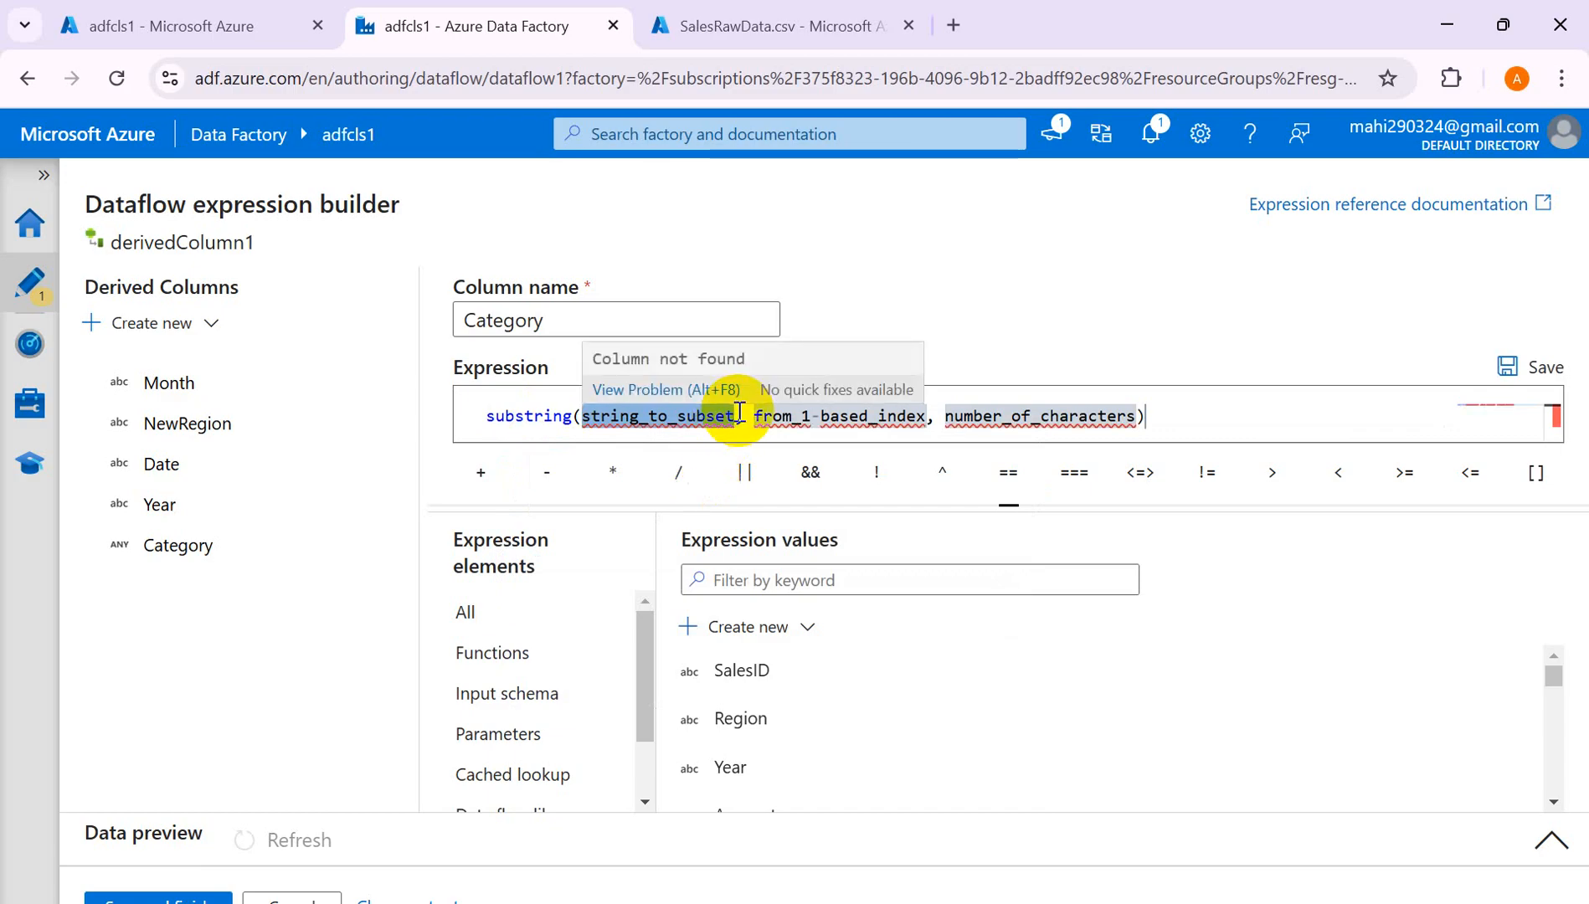
pyautogui.press('BackSpace')
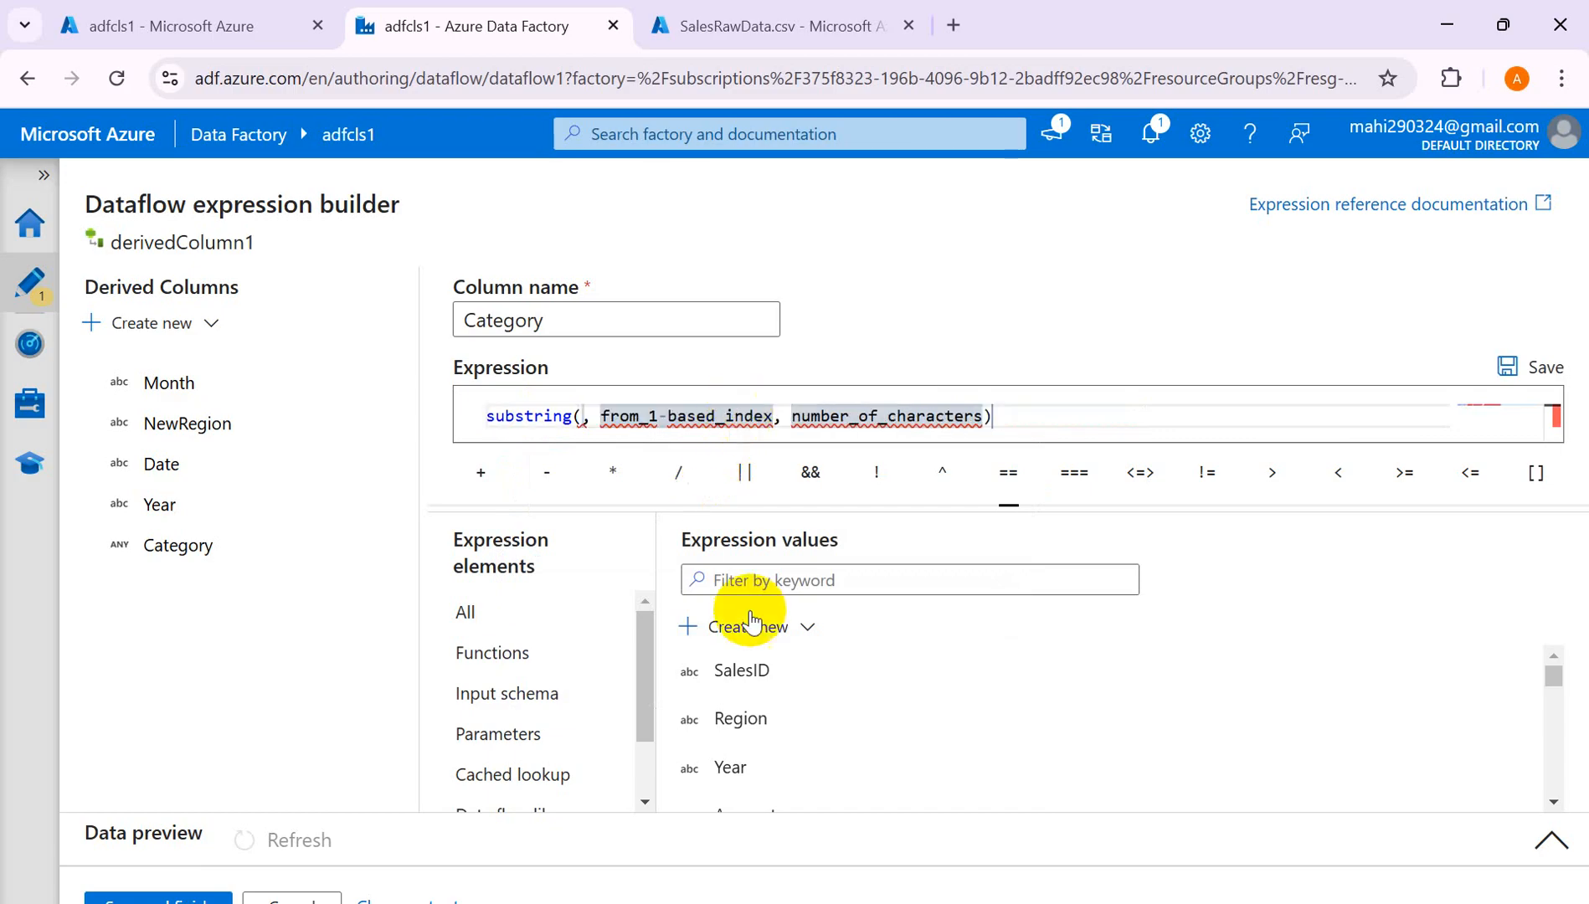
pyautogui.scroll(-3, 733, 720)
pyautogui.click(748, 666)
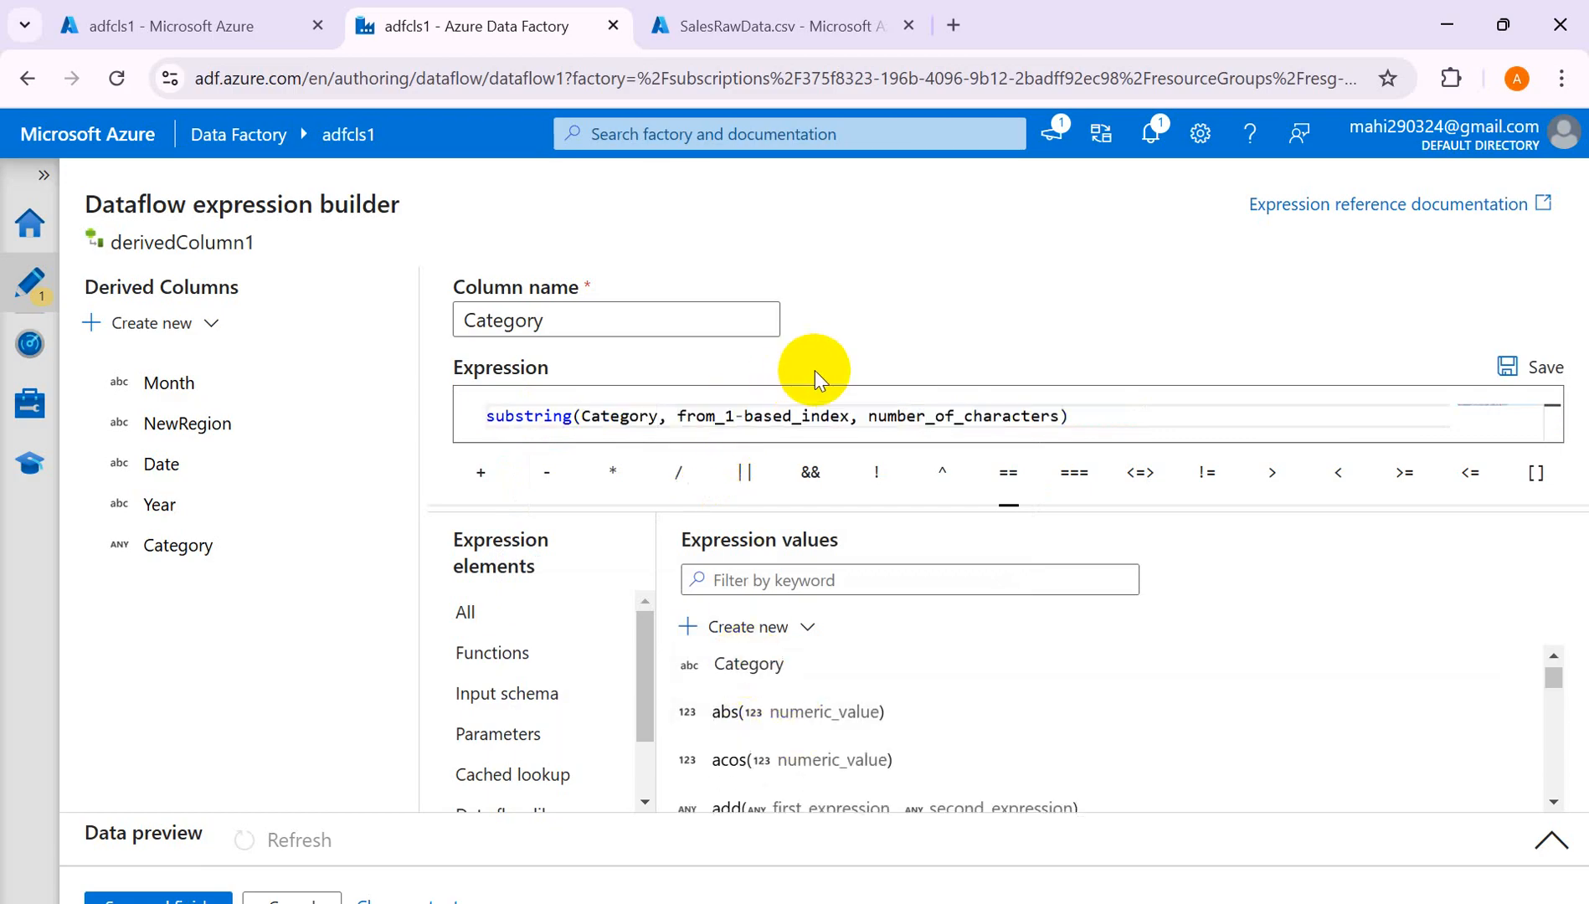
# Replace the start index placeholder with 0 and the number-of-characters placeholder with 4, and save the Category expression.
pyautogui.click(850, 417)
pyautogui.press('BackSpace')
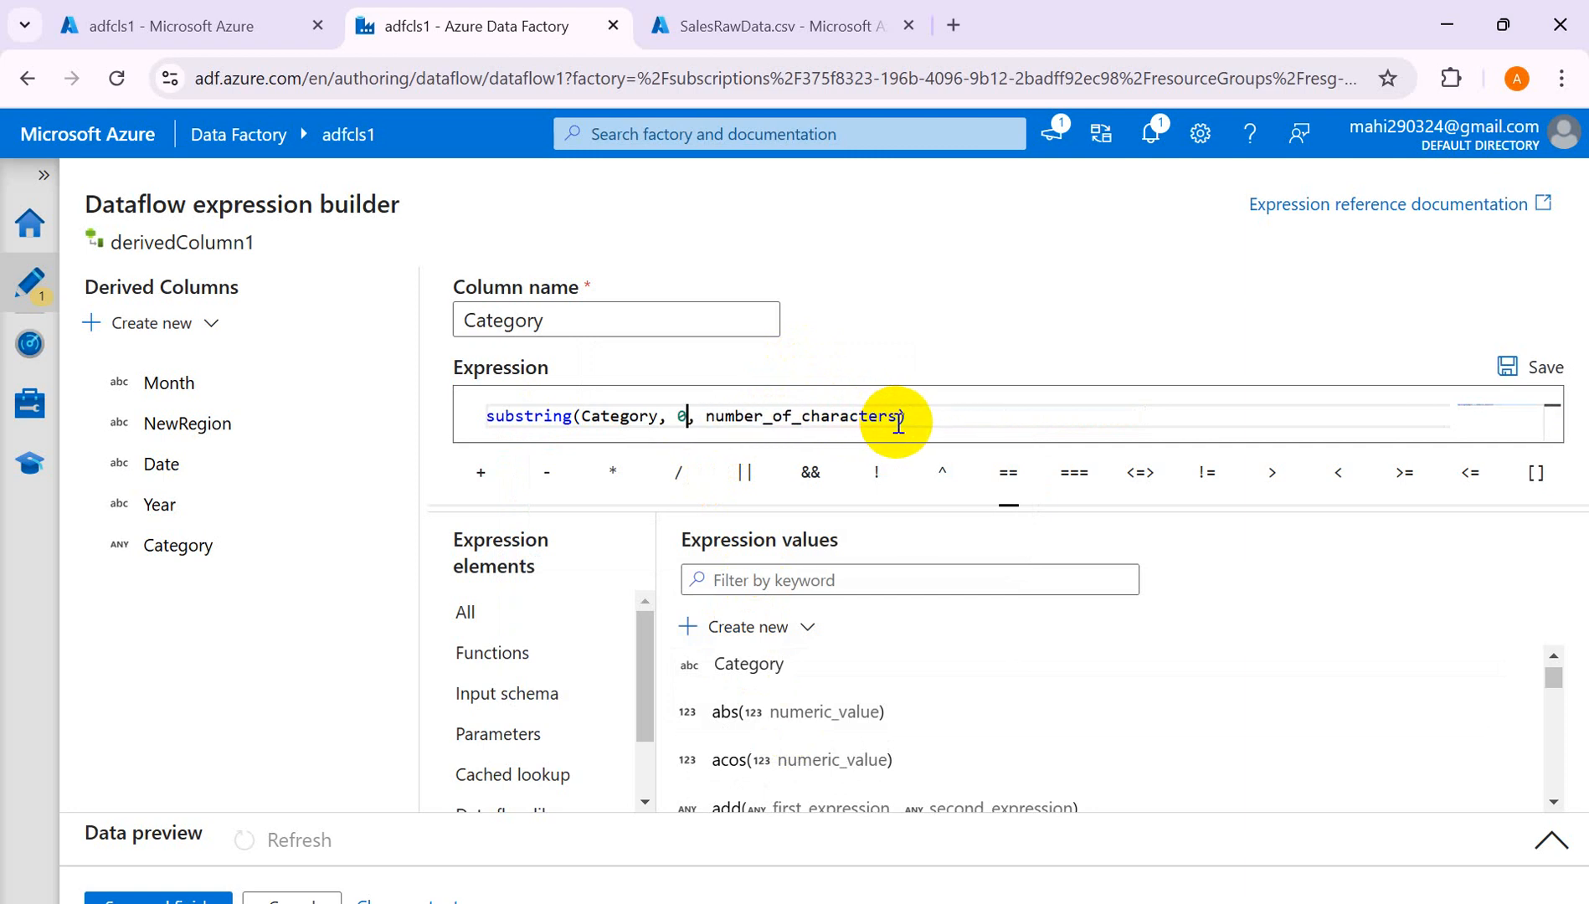
pyautogui.press('BackSpace')
pyautogui.press('BackSpace')
pyautogui.press('BackSpace')
pyautogui.press('BackSpace')
pyautogui.press('BackSpace')
pyautogui.press('BackSpace')
pyautogui.press('BackSpace')
pyautogui.press('BackSpace')
pyautogui.press('BackSpace')
pyautogui.press('BackSpace')
pyautogui.press('BackSpace')
pyautogui.press('BackSpace')
pyautogui.press('BackSpace')
pyautogui.press('BackSpace')
pyautogui.press('BackSpace')
pyautogui.press('BackSpace')
pyautogui.press('BackSpace')
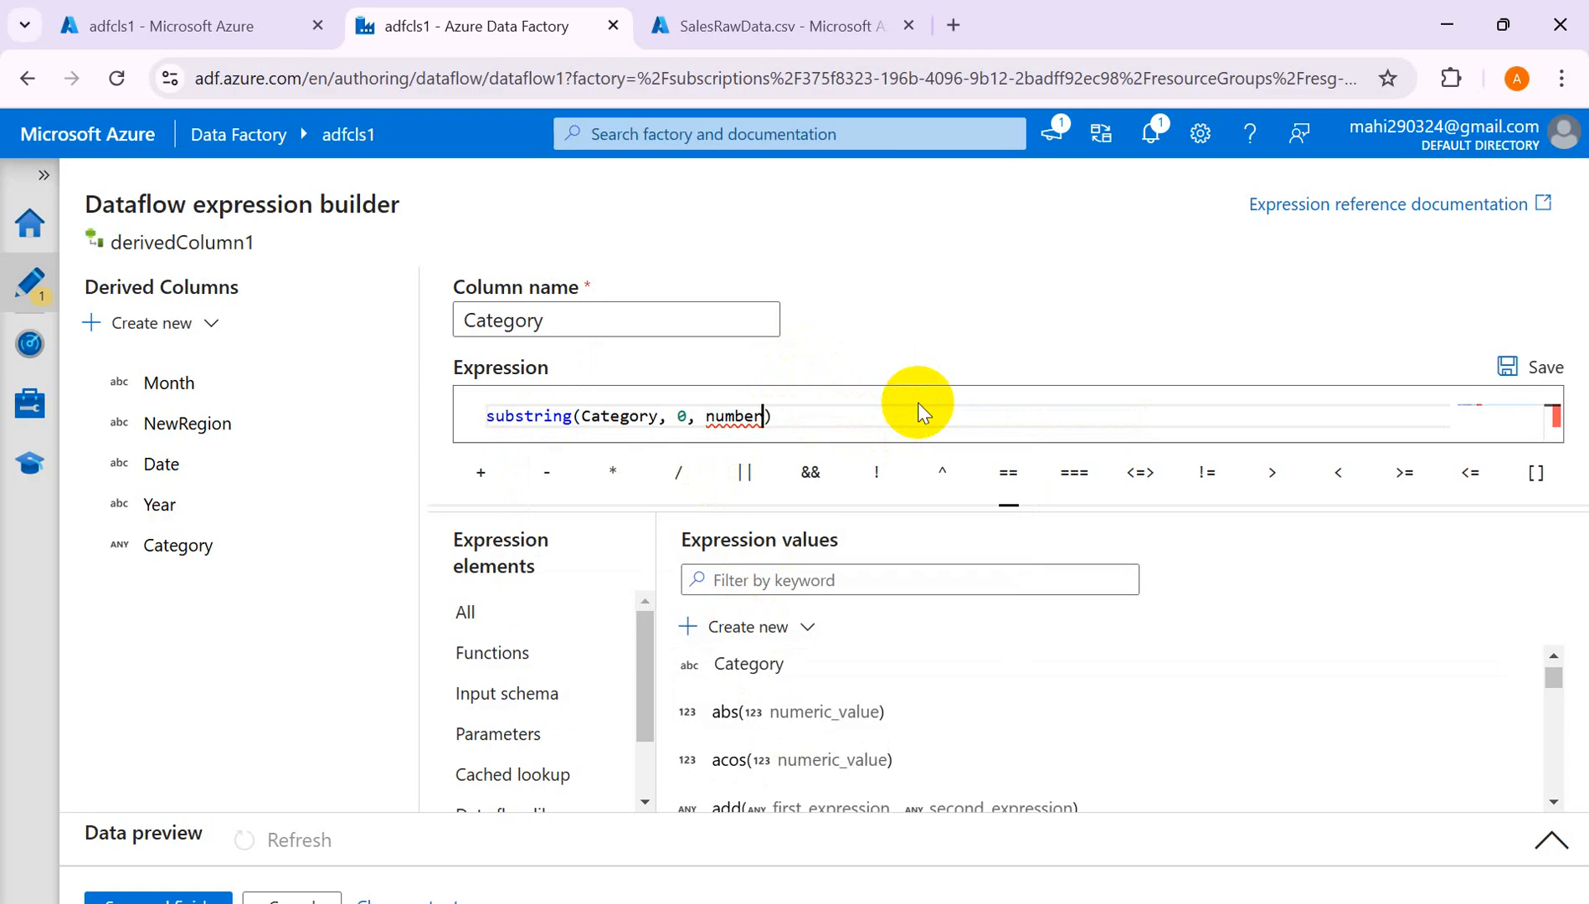
pyautogui.press('BackSpace')
pyautogui.press('BackSpace')
pyautogui.press('BackSpace')
pyautogui.write('4')
pyautogui.click(1508, 365)
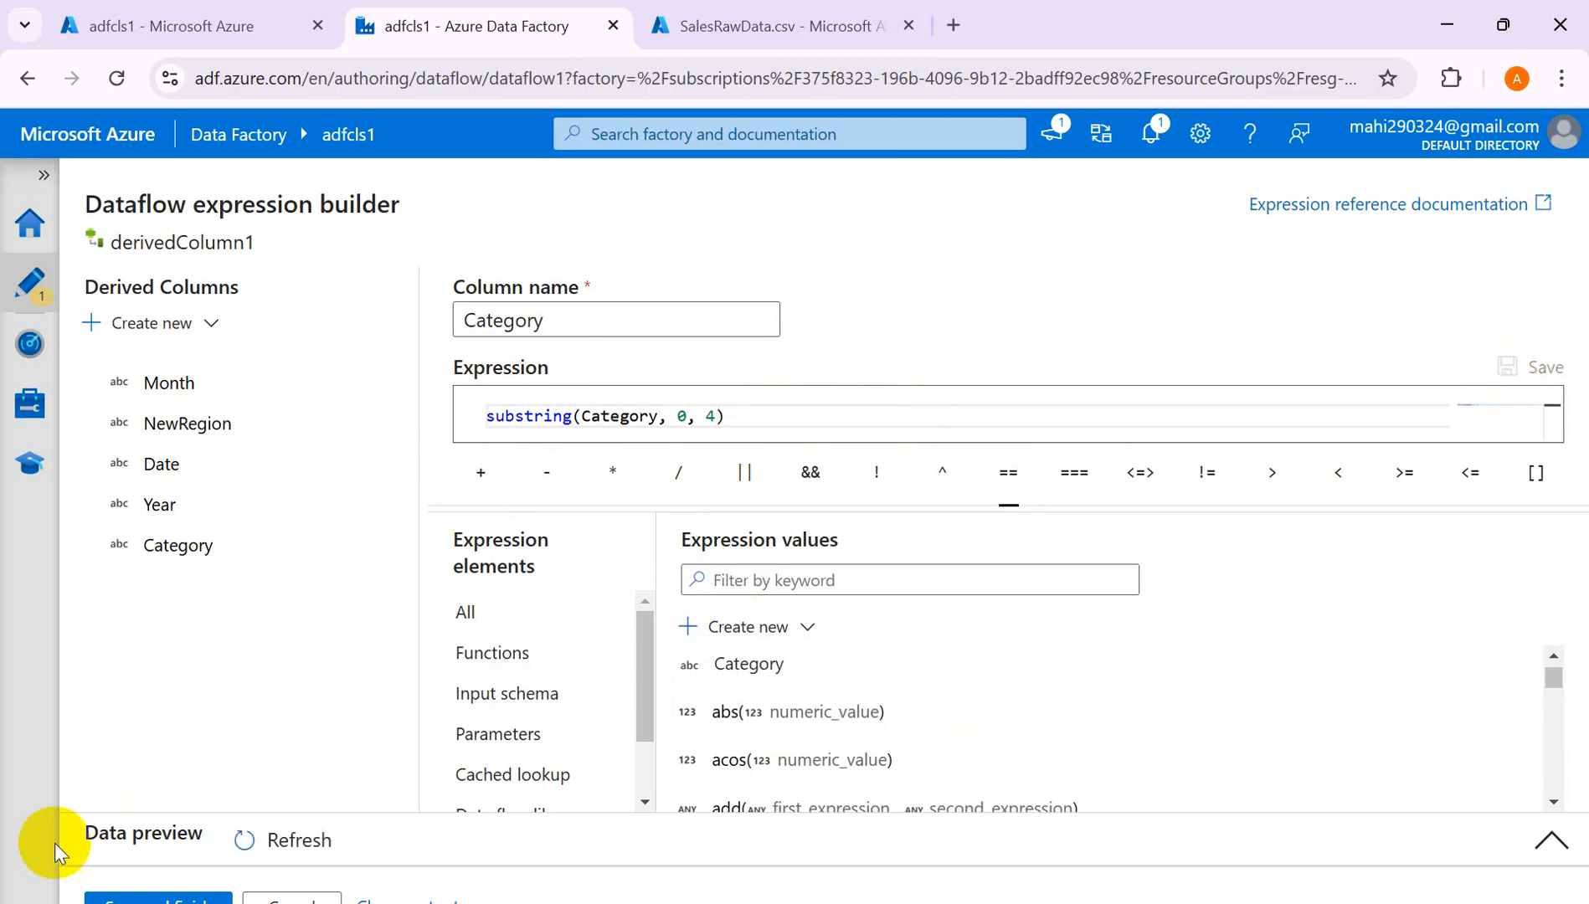
# Refresh the data preview of the Category column and enlarge the preview area to check the output.
pyautogui.click(255, 838)
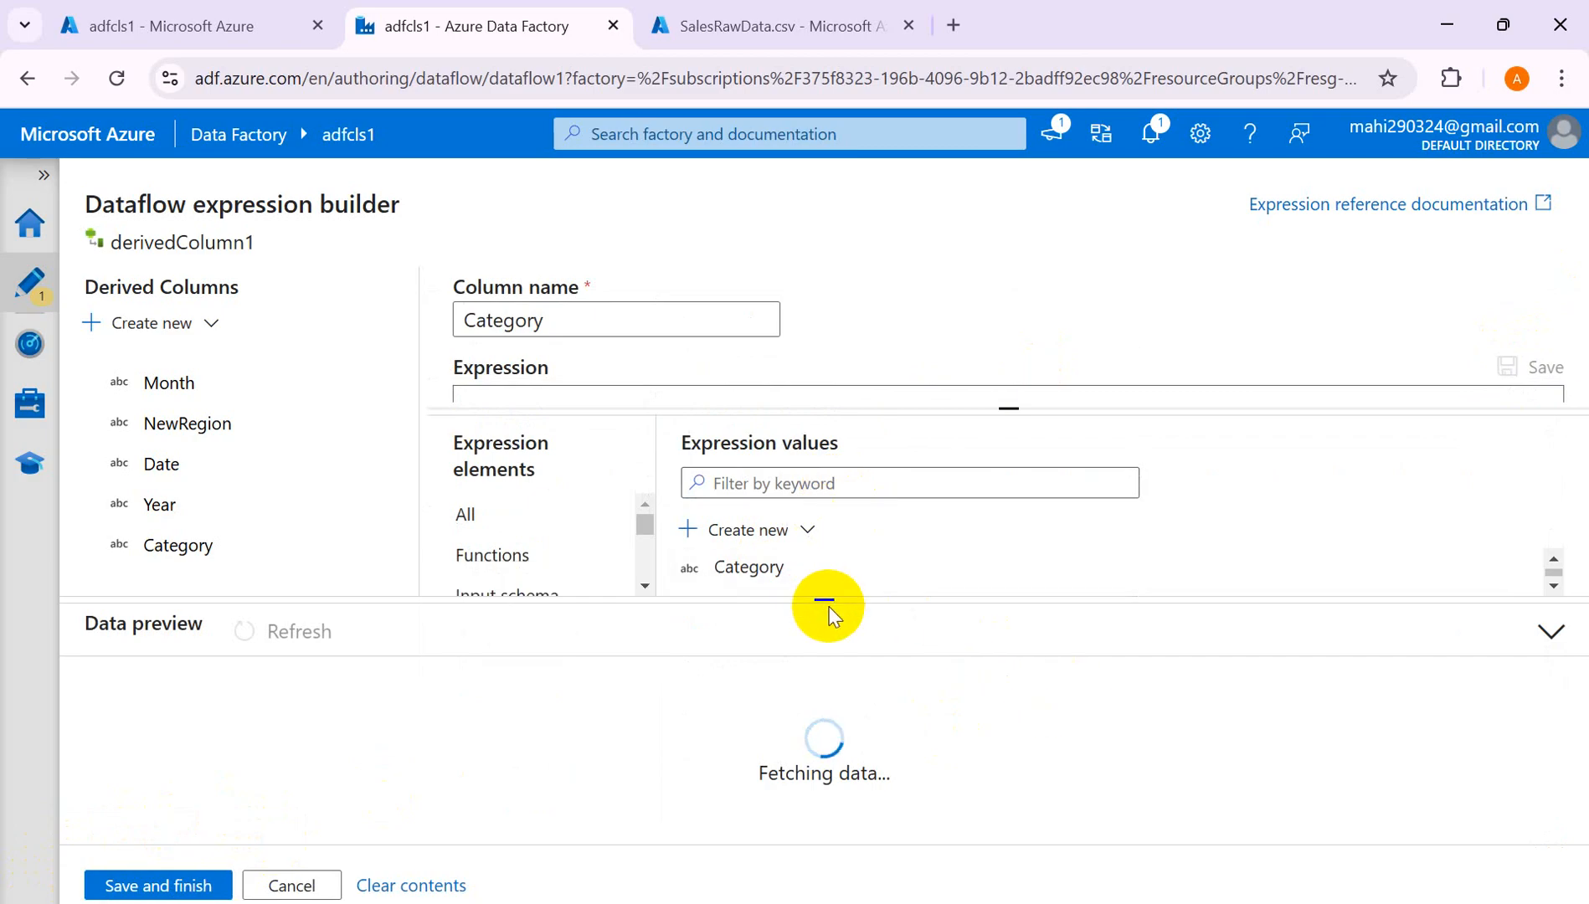
pyautogui.moveTo(828, 600)
pyautogui.mouseDown()
pyautogui.moveTo(842, 550)
pyautogui.moveTo(831, 582)
pyautogui.mouseUp()
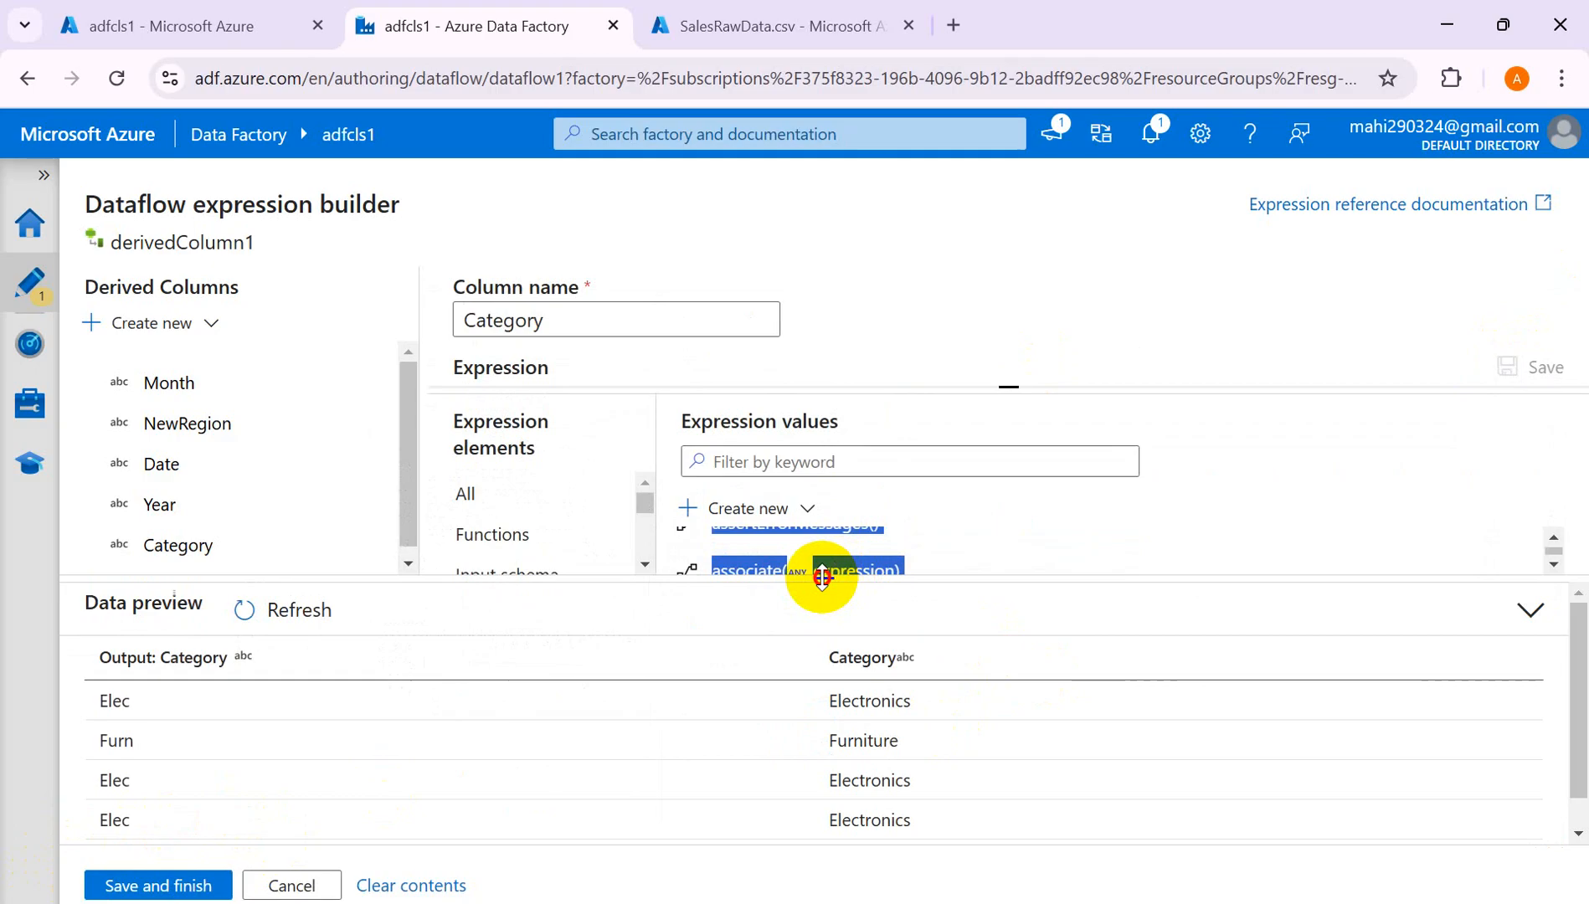
pyautogui.click(812, 664)
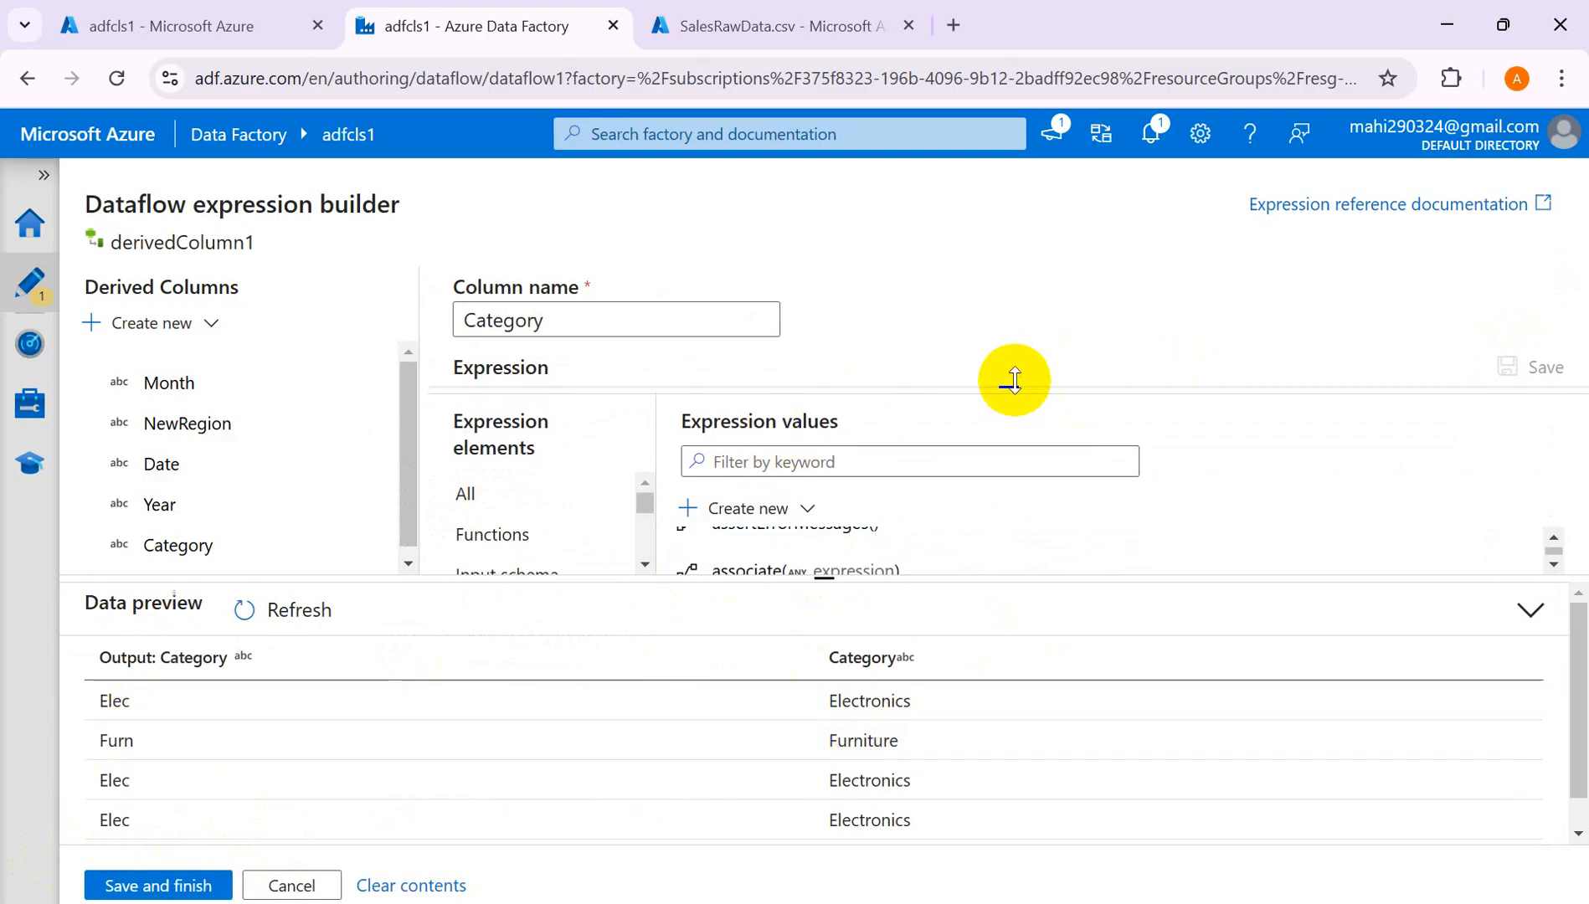
# Change the start index in the Category substring expression to 1 and save it.
pyautogui.moveTo(1006, 383); pyautogui.dragTo(1019, 514)
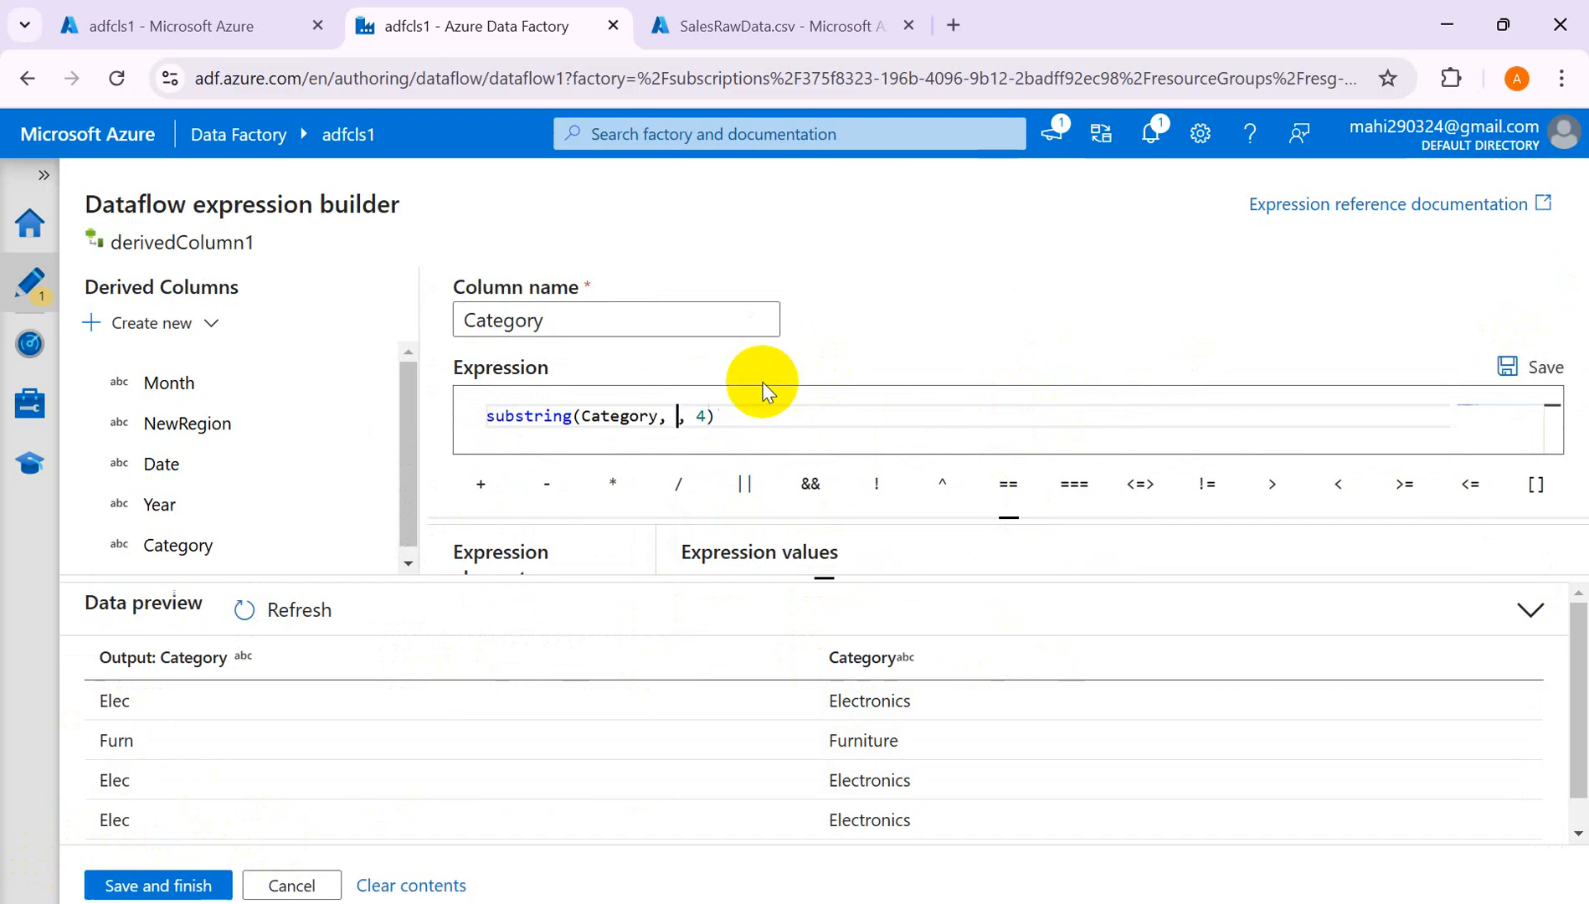
pyautogui.click(1538, 368)
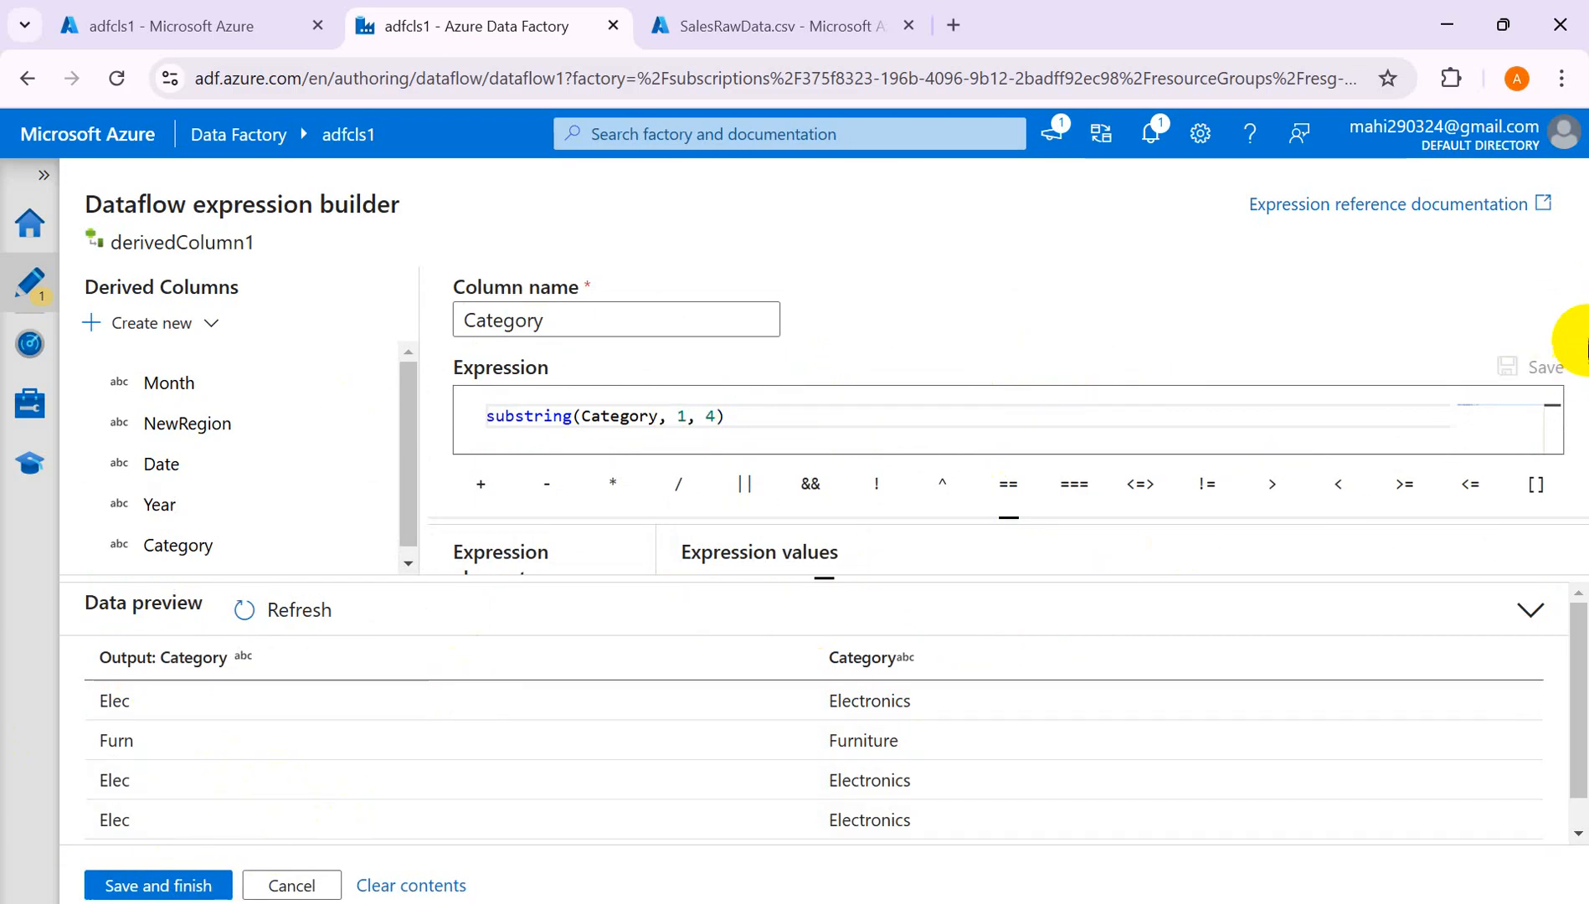
# Refresh the data preview of the Category column to check its output, and save and finish the expression.
pyautogui.click(320, 612)
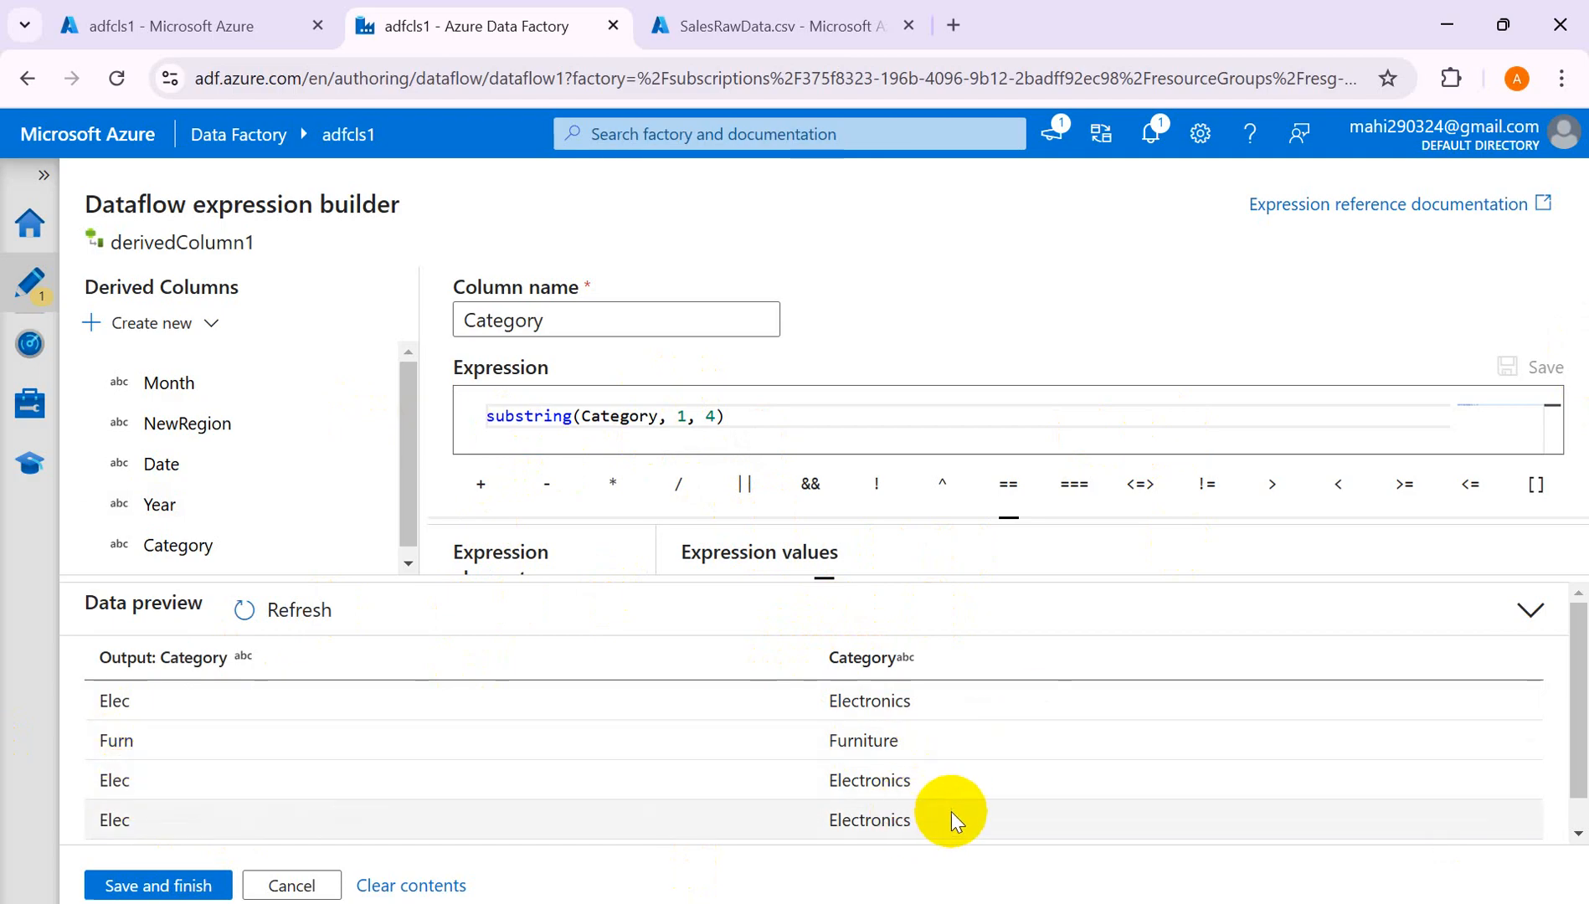
pyautogui.scroll(-1, 951, 819)
pyautogui.scroll(1, 944, 805)
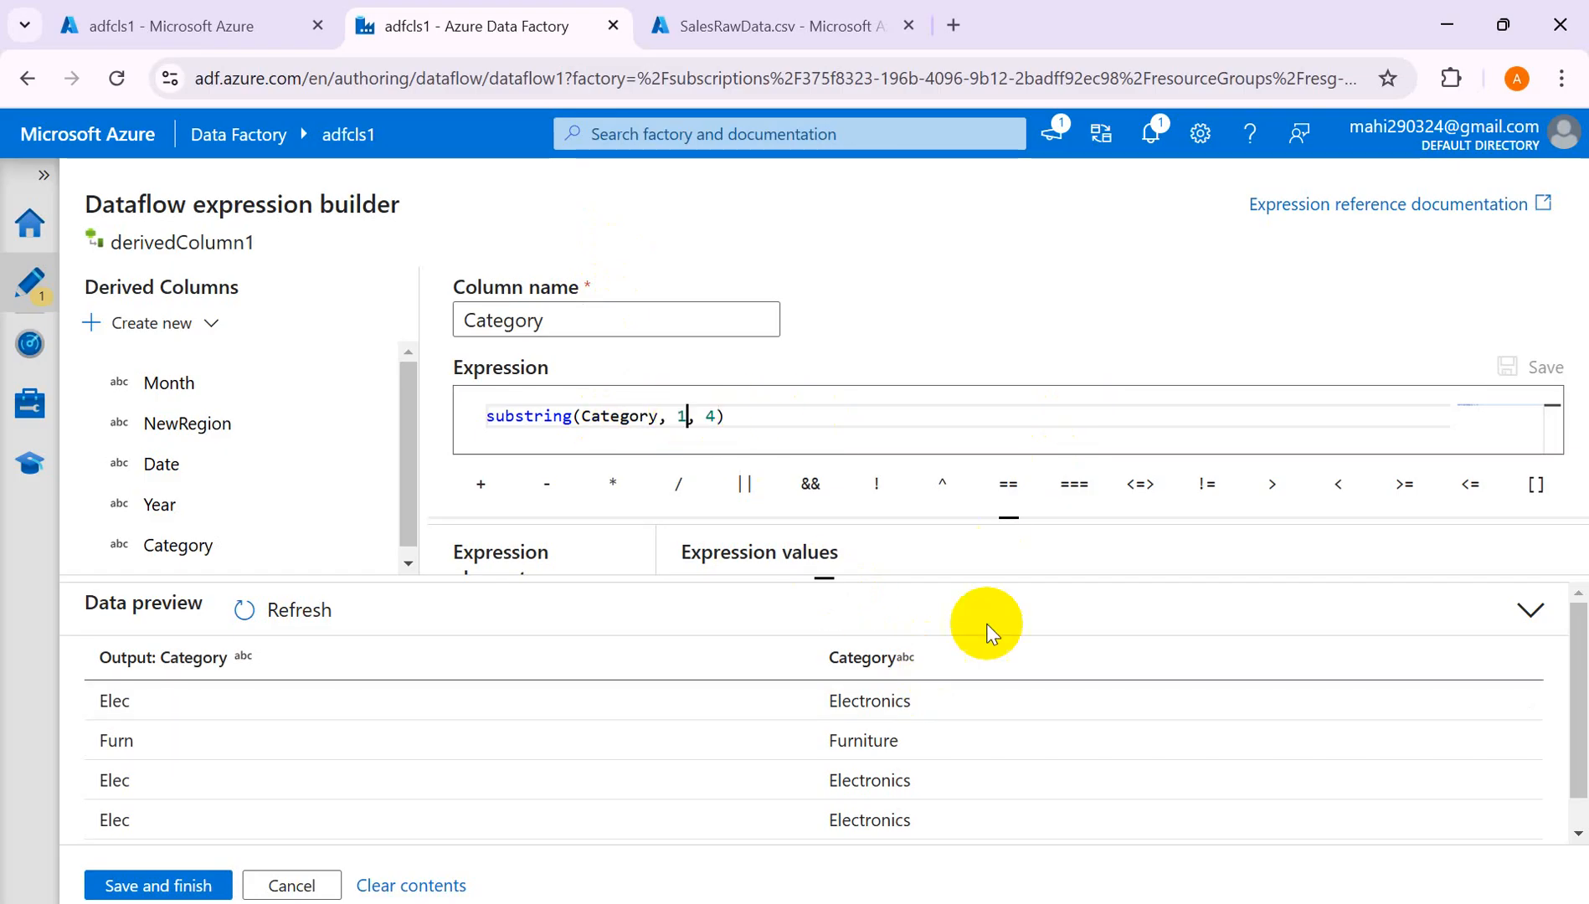
pyautogui.click(206, 886)
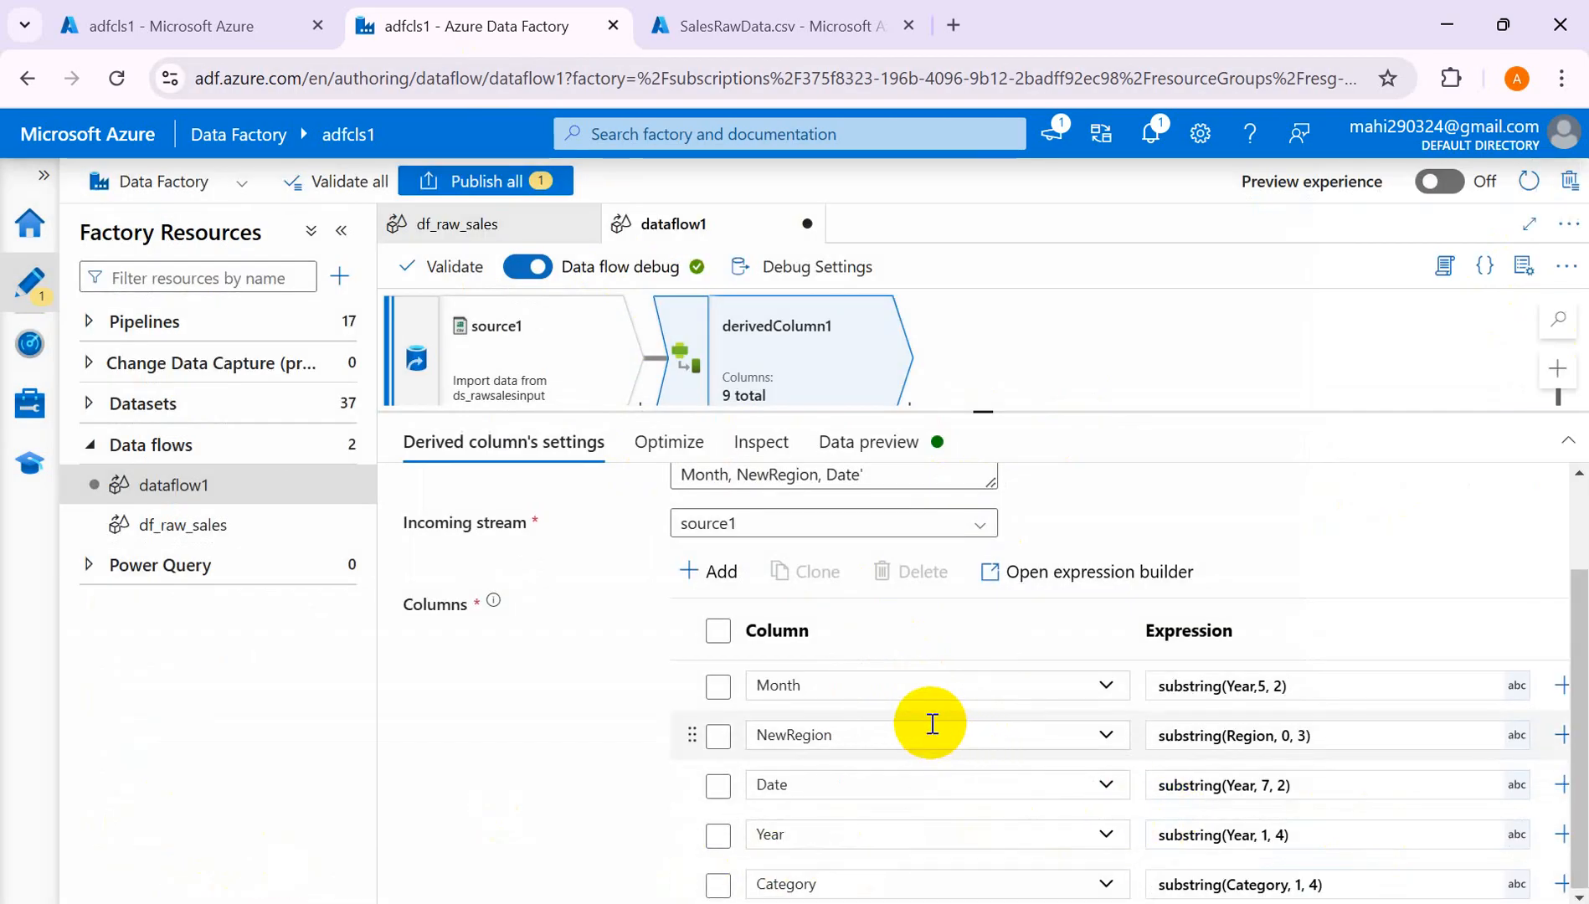
# Change the start index in the NewRegion substring expression to 1 and save it.
pyautogui.click(1331, 735)
pyautogui.click(1294, 766)
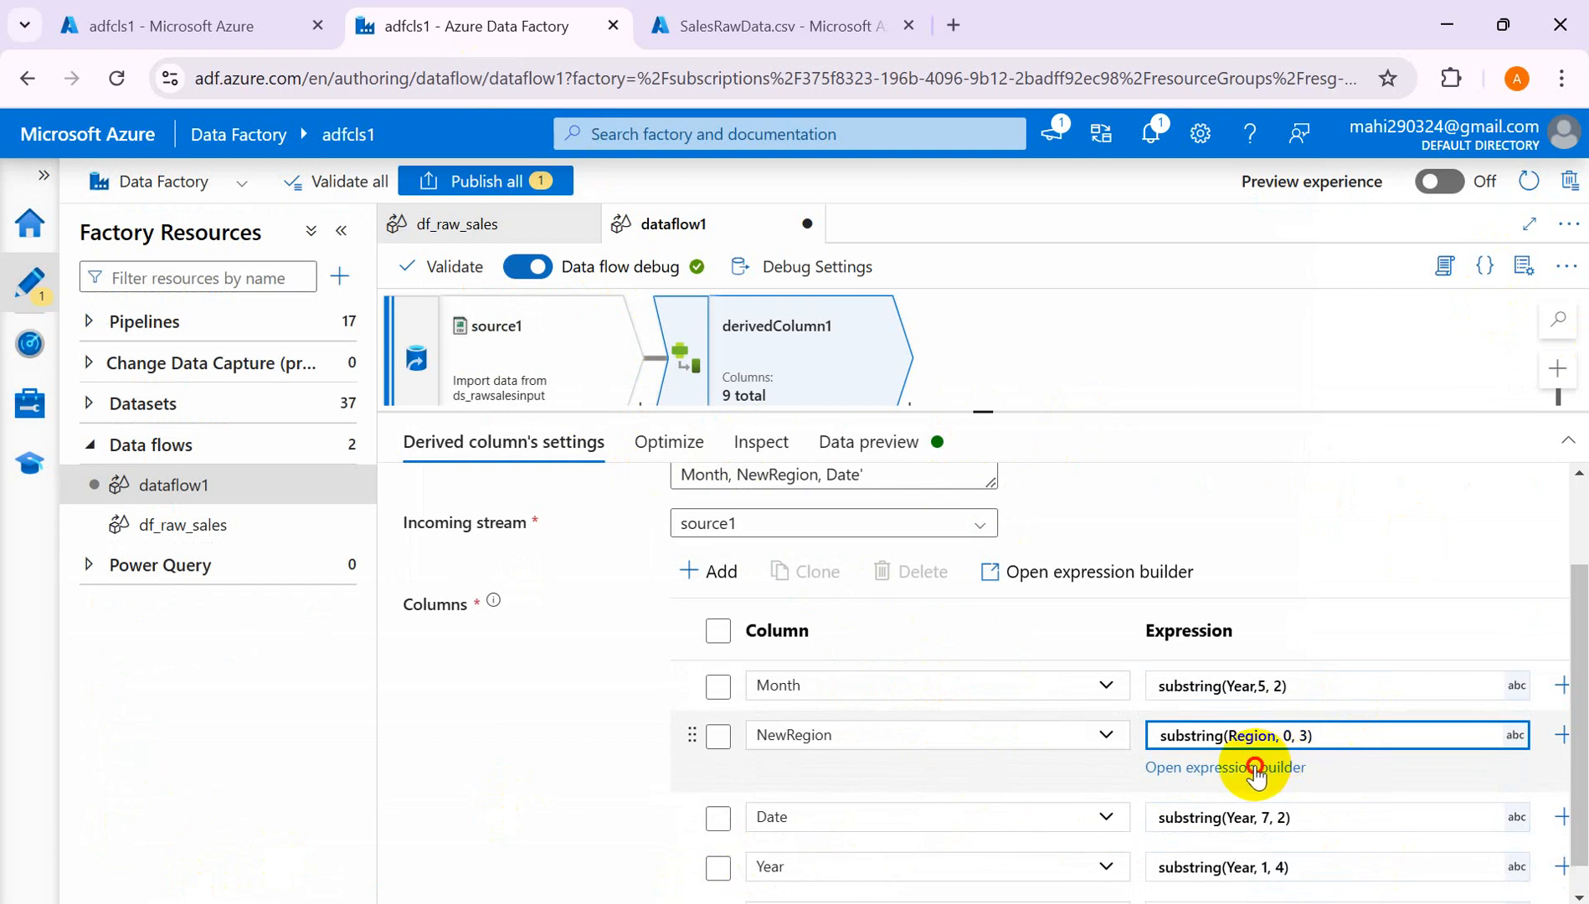
pyautogui.click(666, 416)
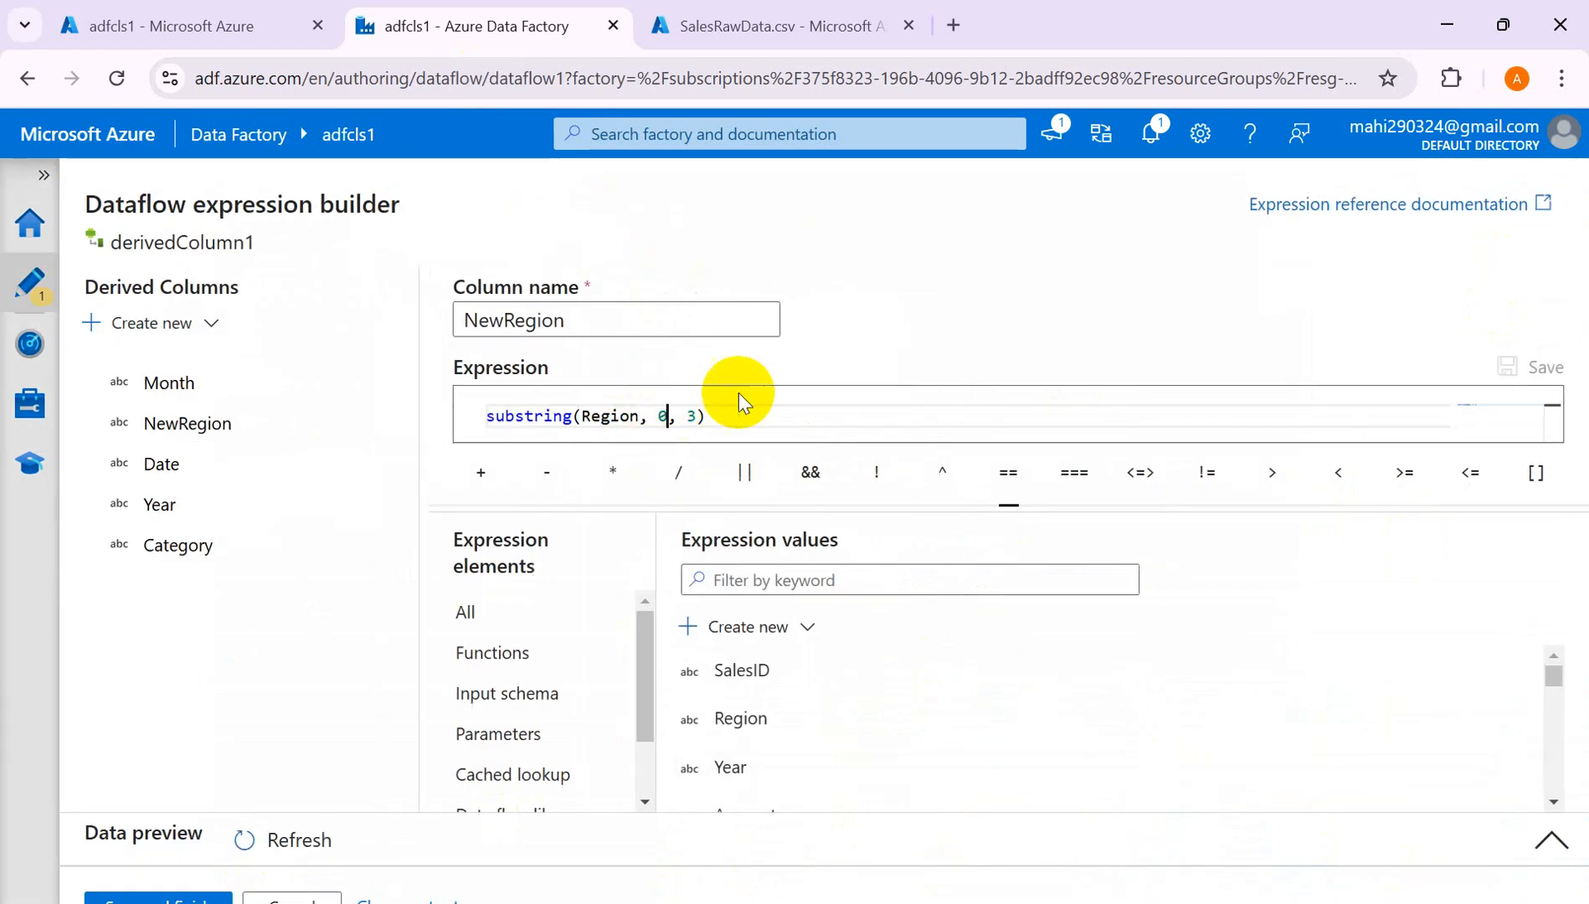
pyautogui.press('BackSpace')
pyautogui.write('1')
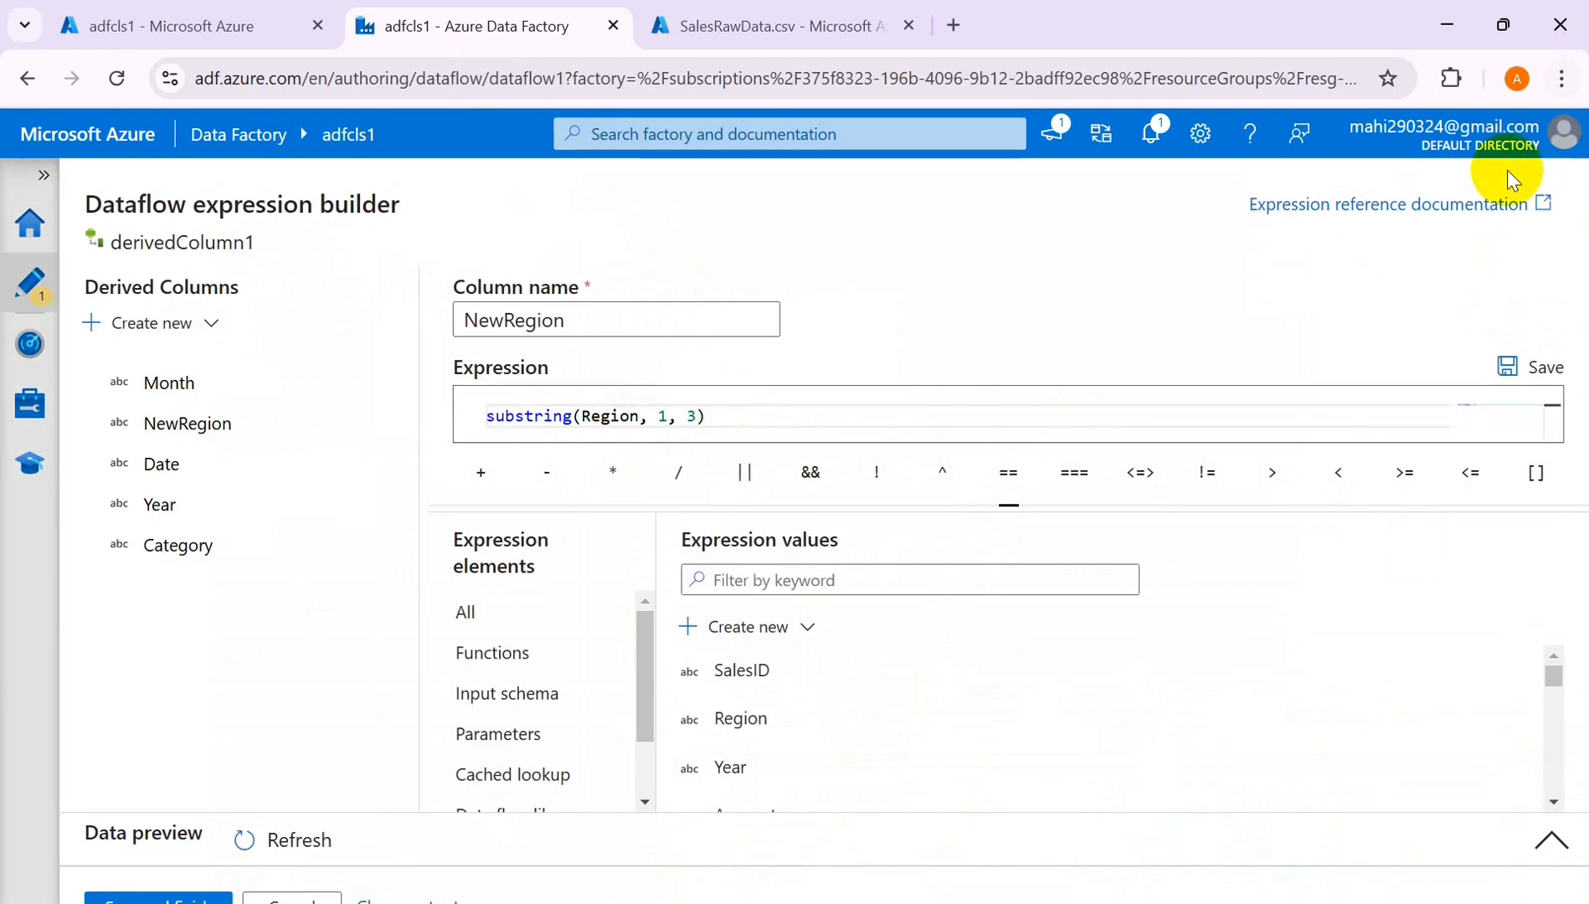
pyautogui.click(1512, 366)
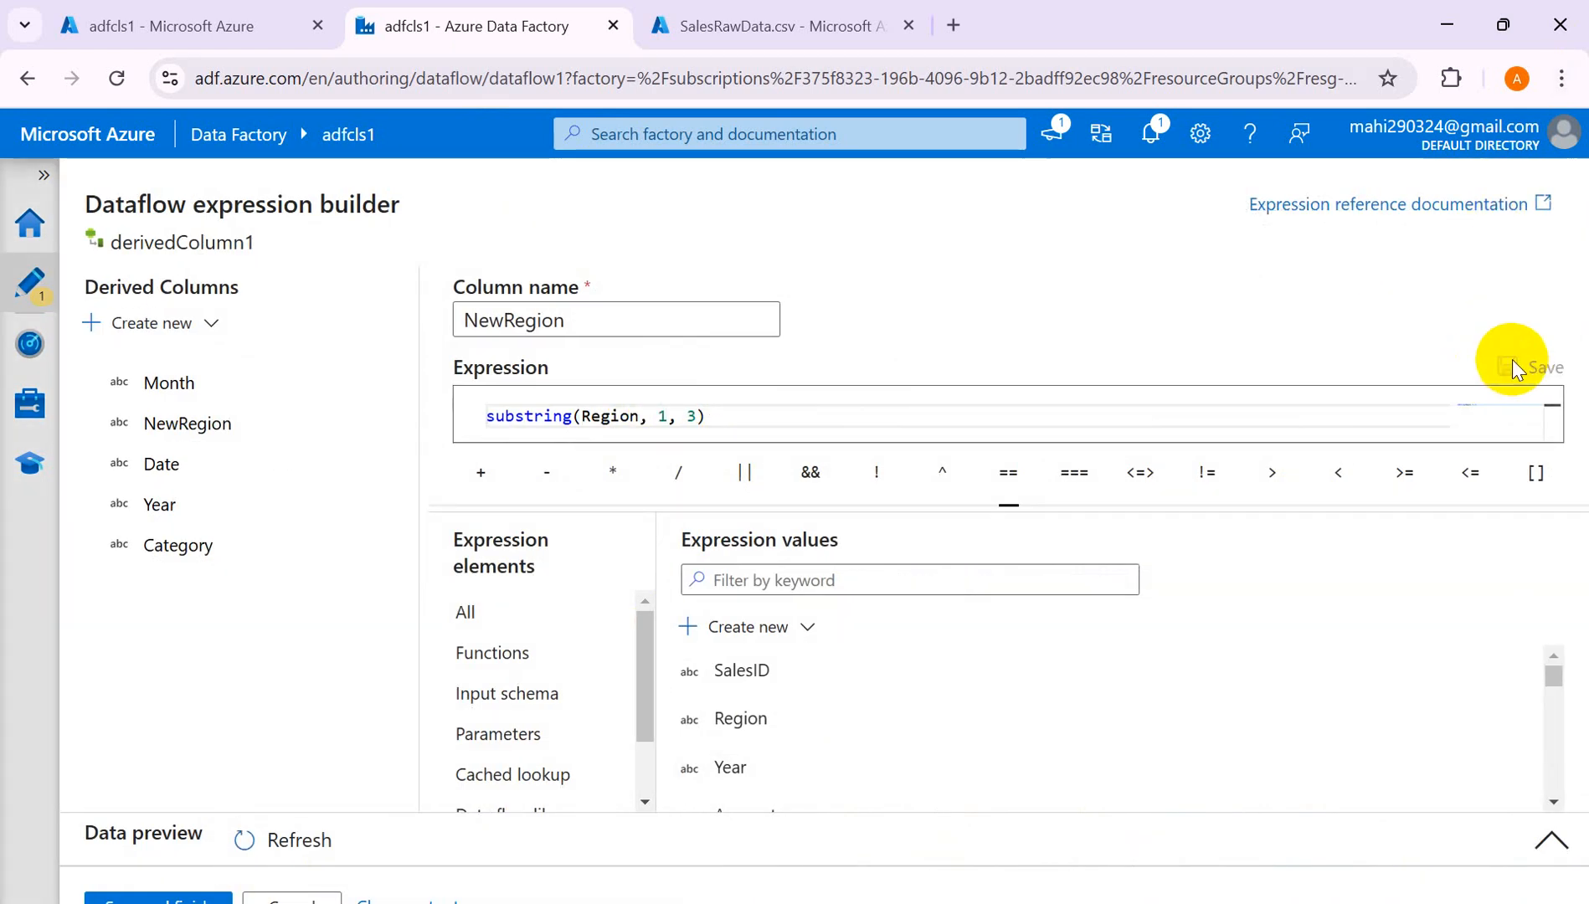
# Refresh and enlarge the data preview of the NewRegion column to check its output, and close the expression builder.
pyautogui.click(276, 837)
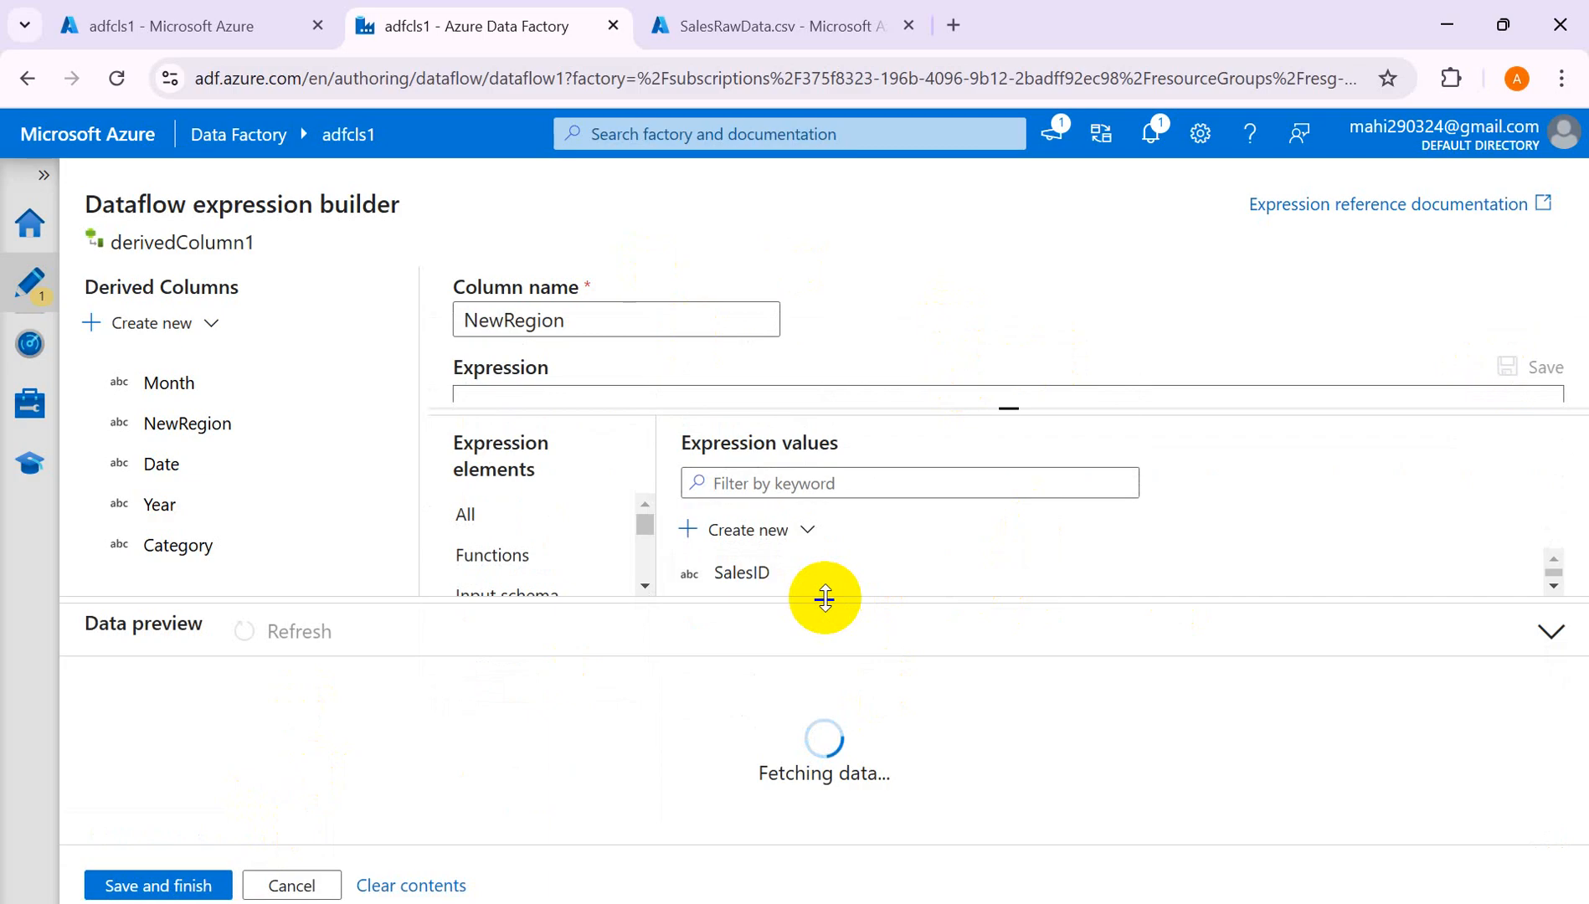
pyautogui.moveTo(824, 598); pyautogui.dragTo(857, 616)
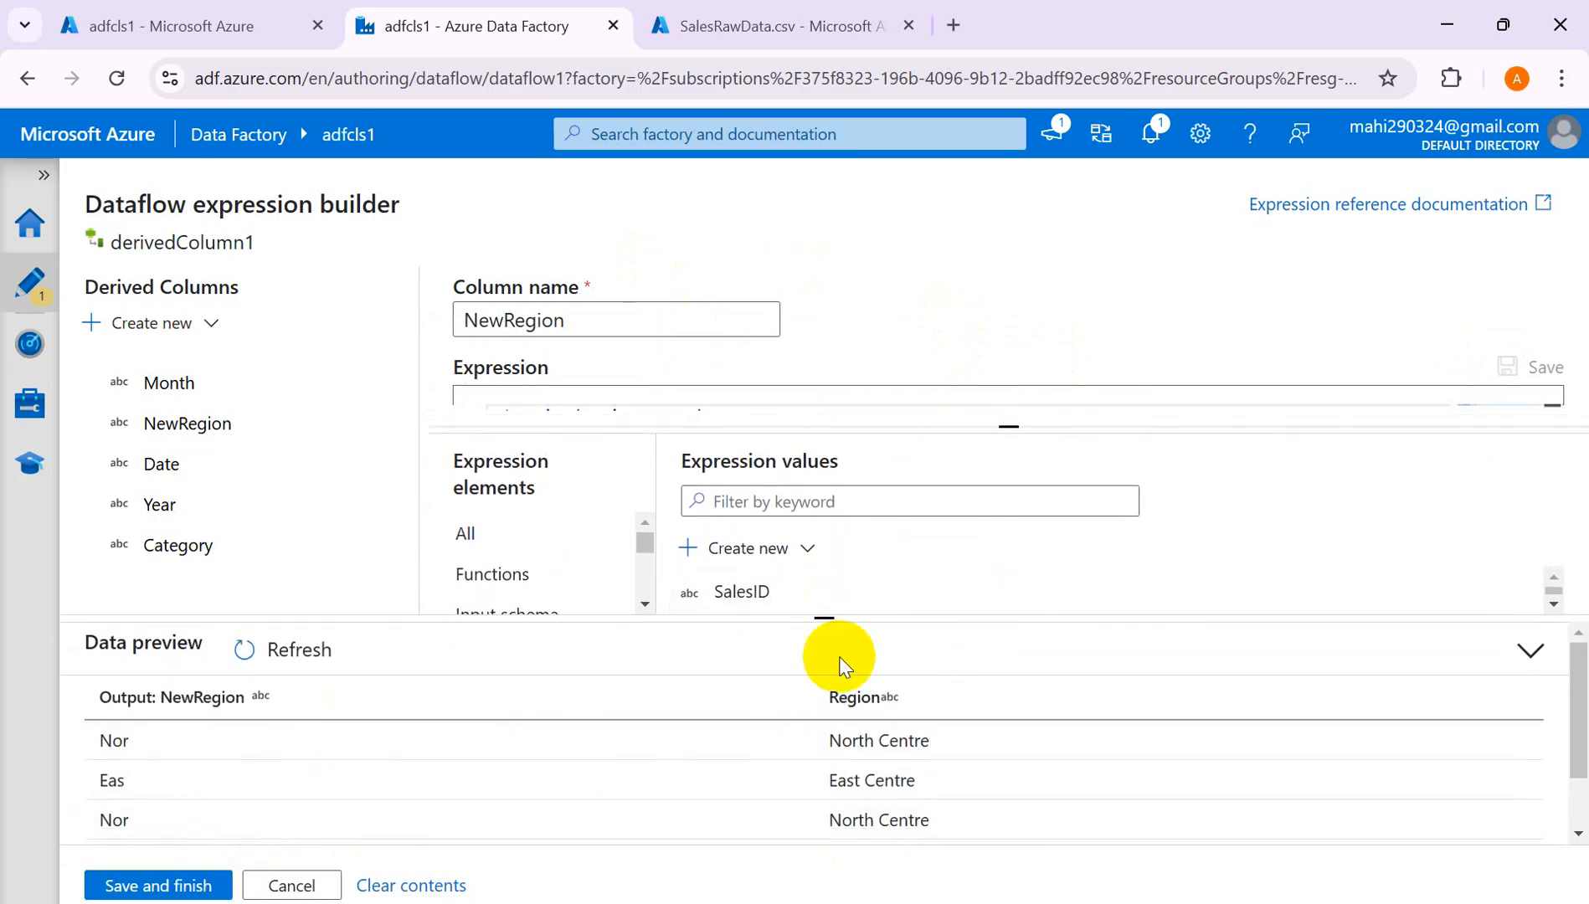
pyautogui.moveTo(826, 619); pyautogui.dragTo(866, 570)
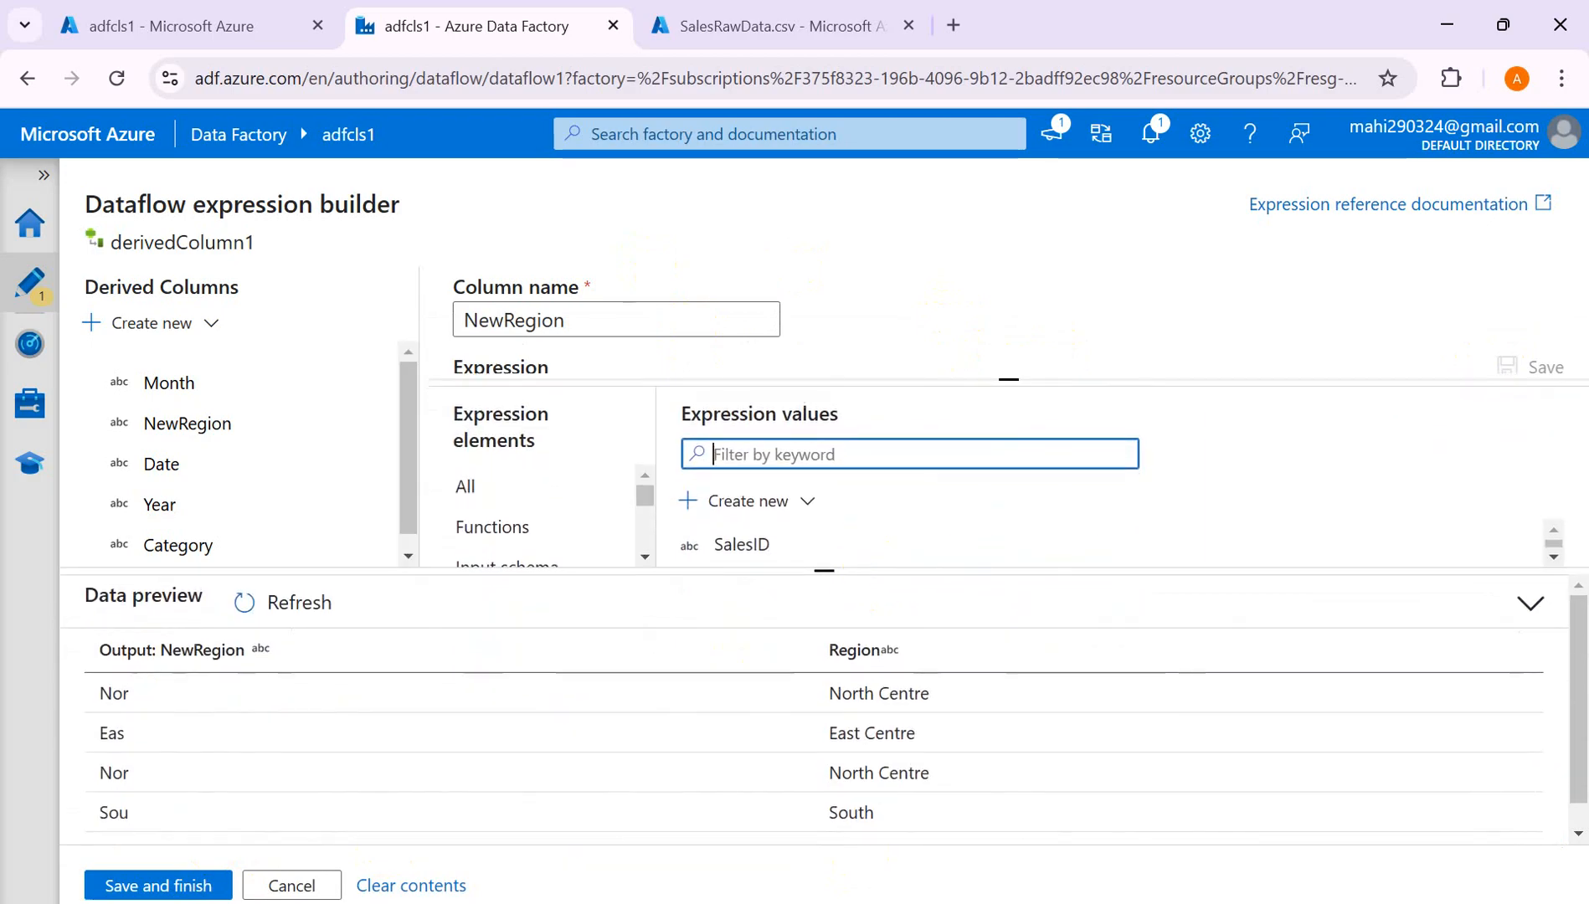
pyautogui.click(289, 886)
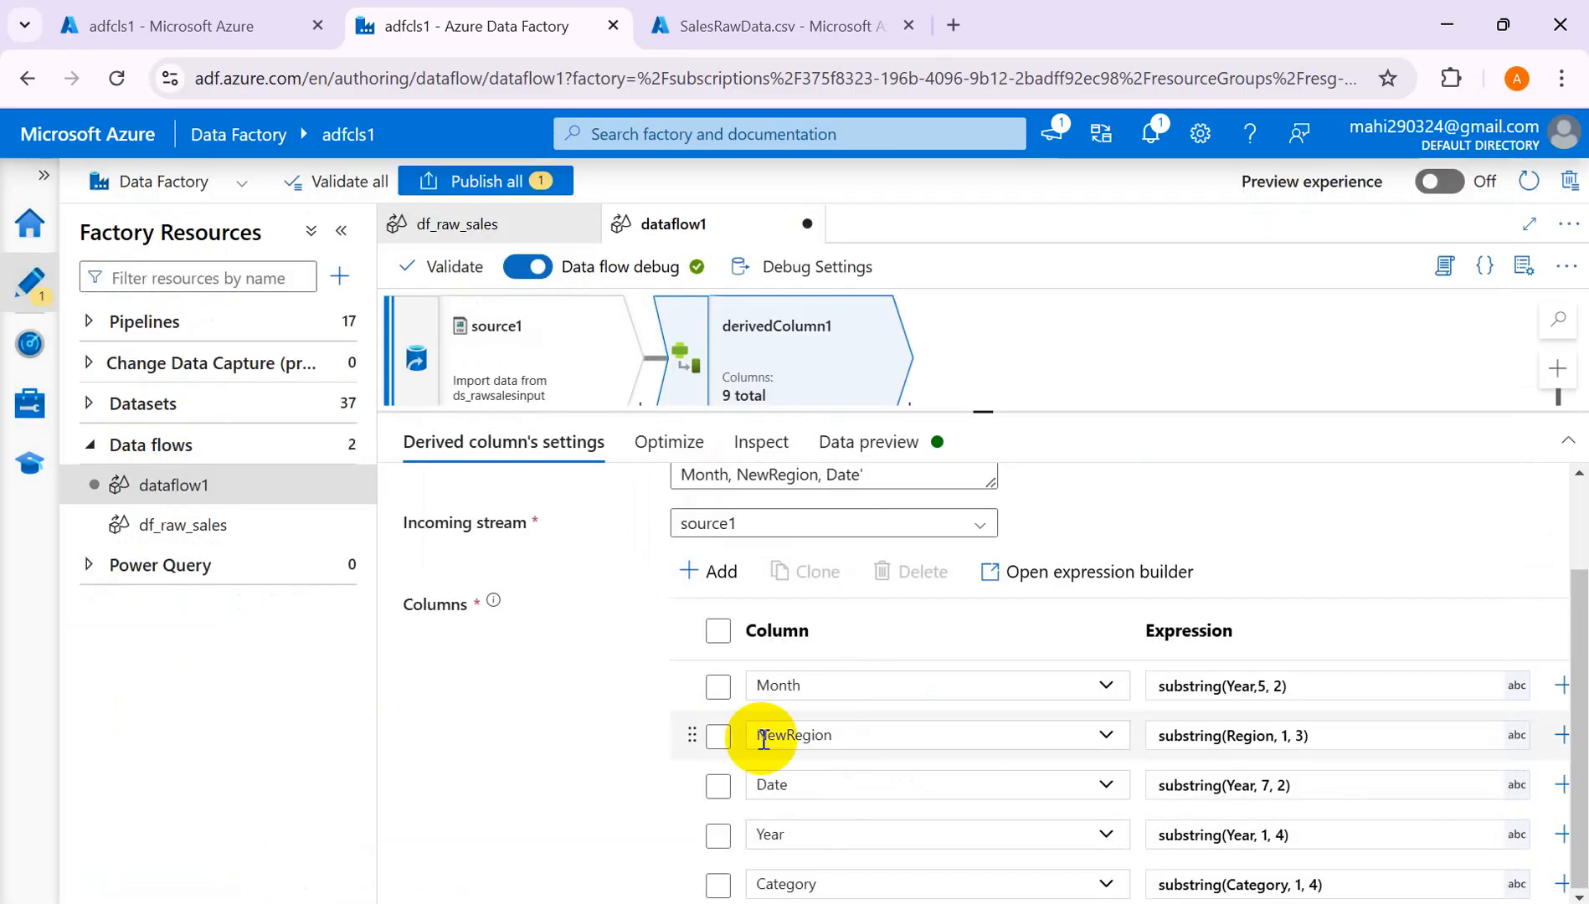
# Change the start index in the Year substring expression to 0 and save it.
pyautogui.click(862, 836)
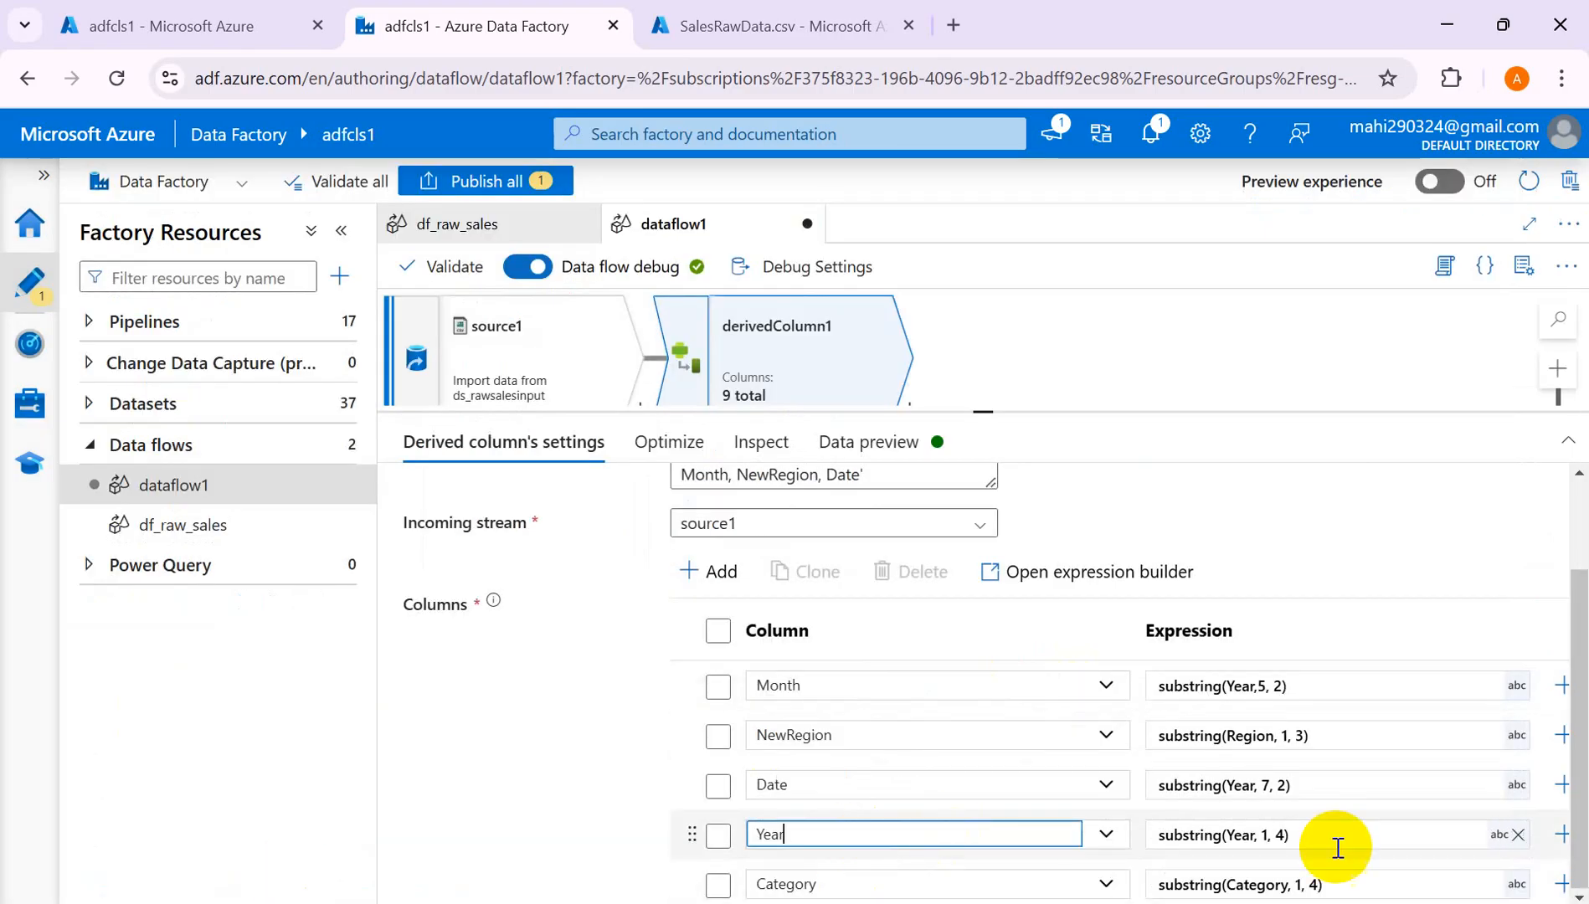
pyautogui.click(1395, 834)
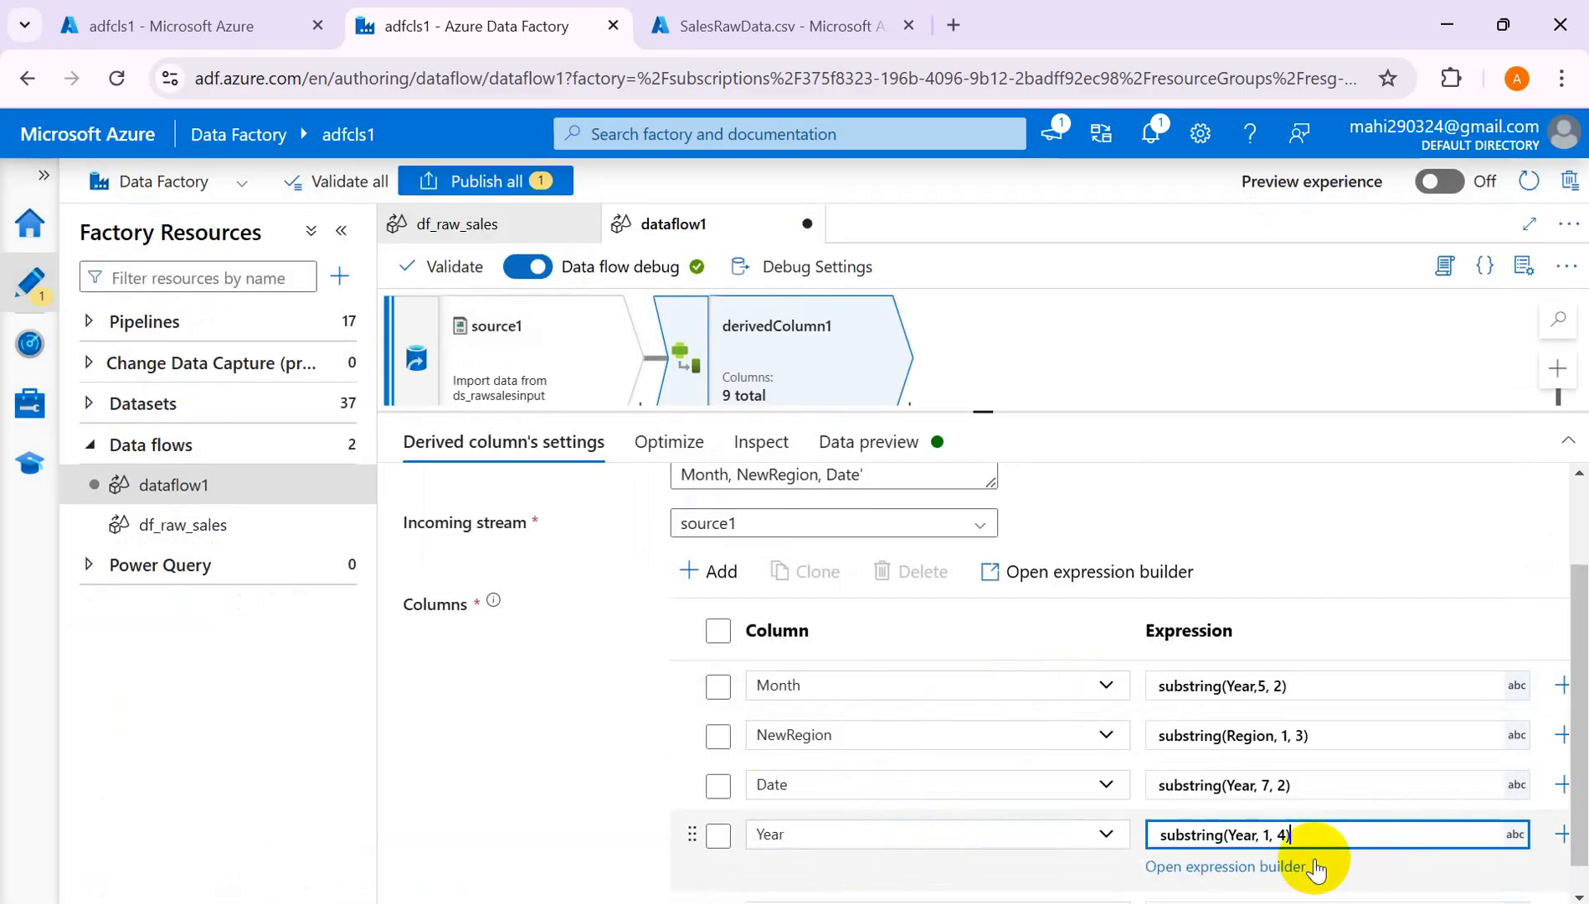
pyautogui.click(1248, 870)
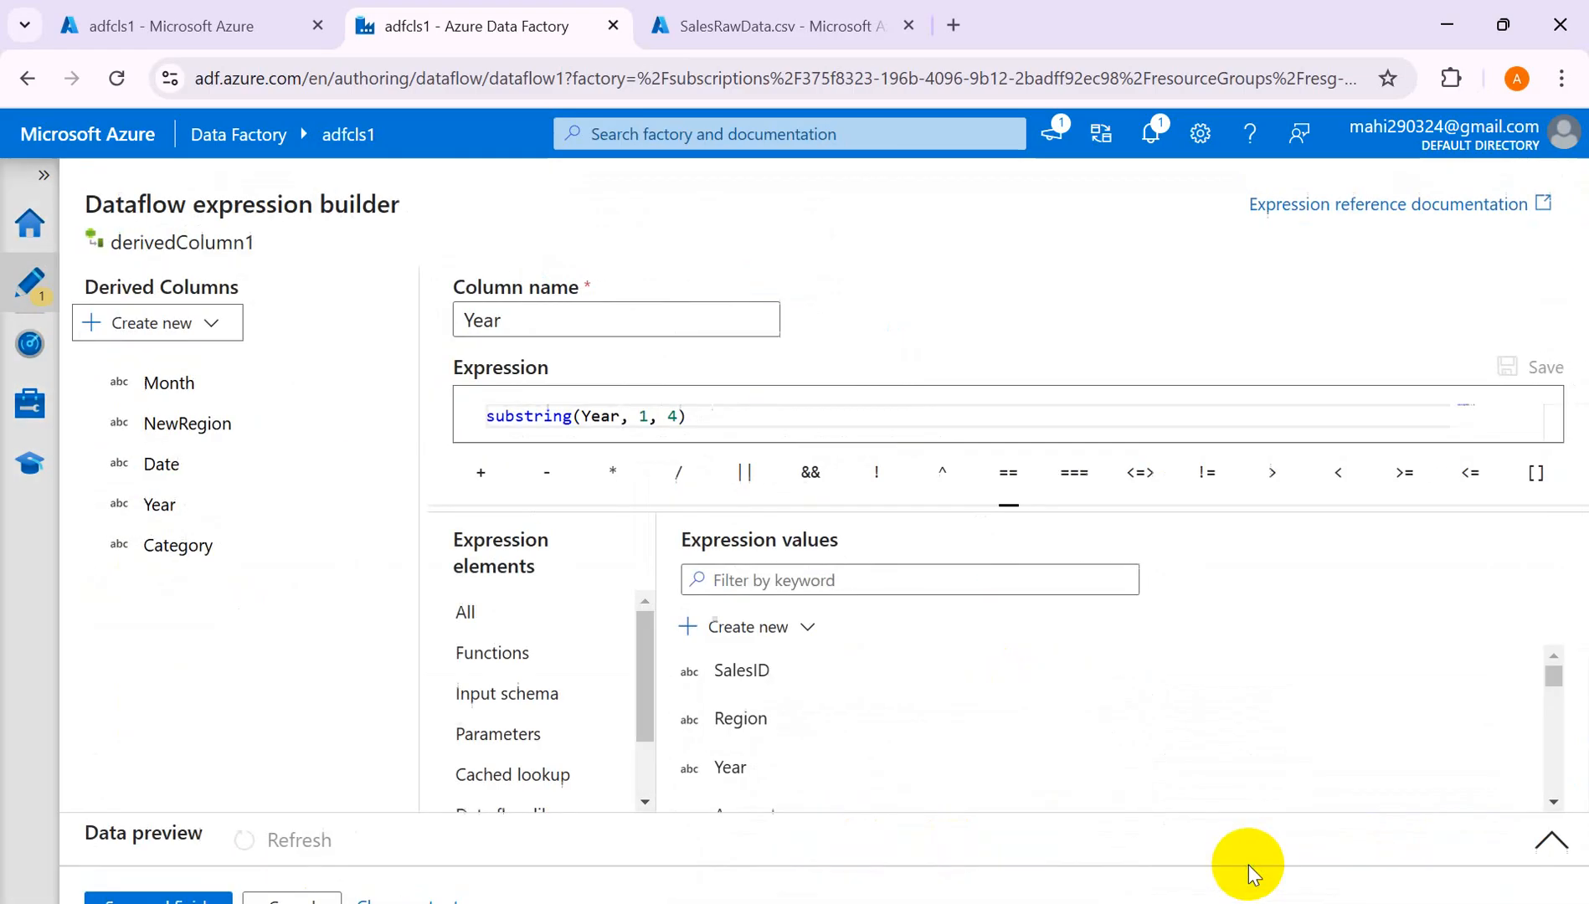
pyautogui.doubleClick(645, 416)
pyautogui.write('0')
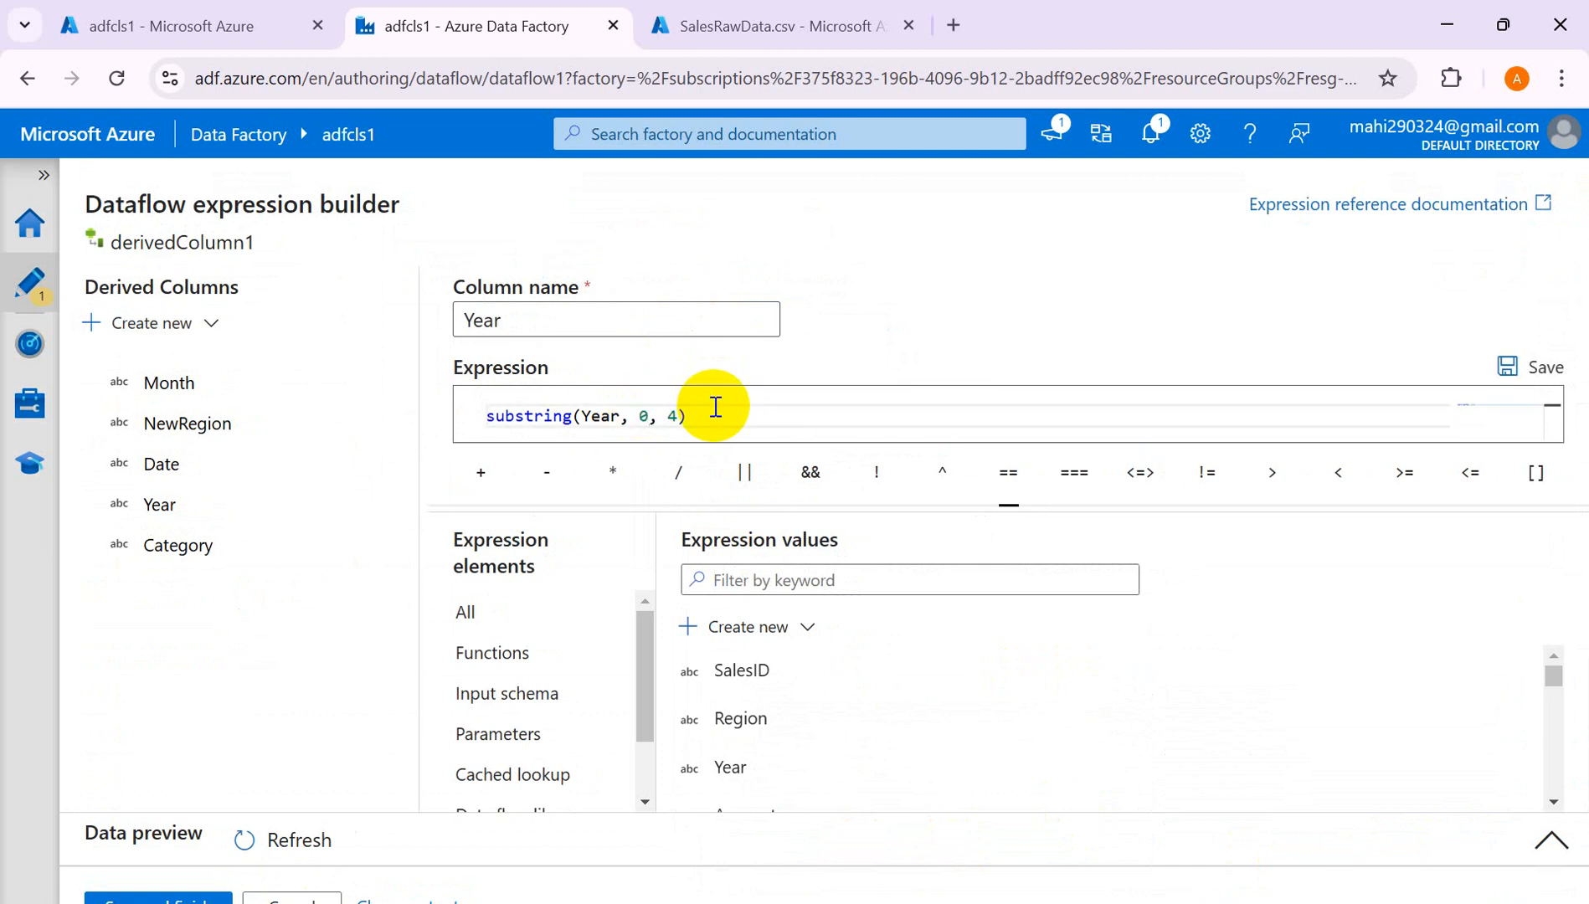
pyautogui.click(1507, 366)
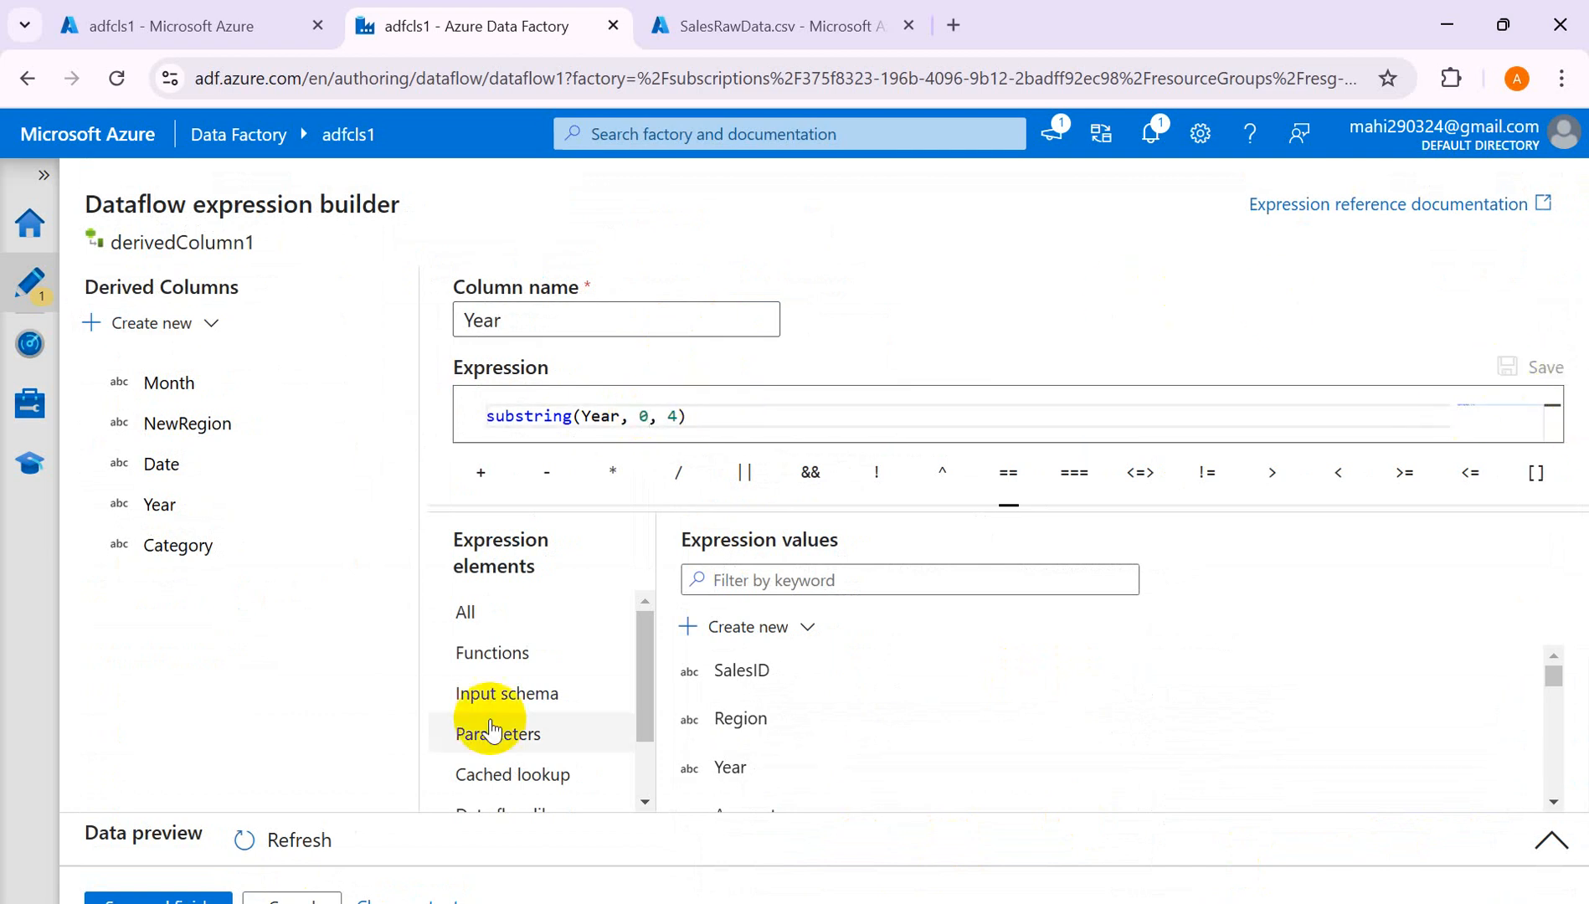
# Refresh the data preview of the Year column beside its expression, and save and finish the expression.
pyautogui.click(222, 848)
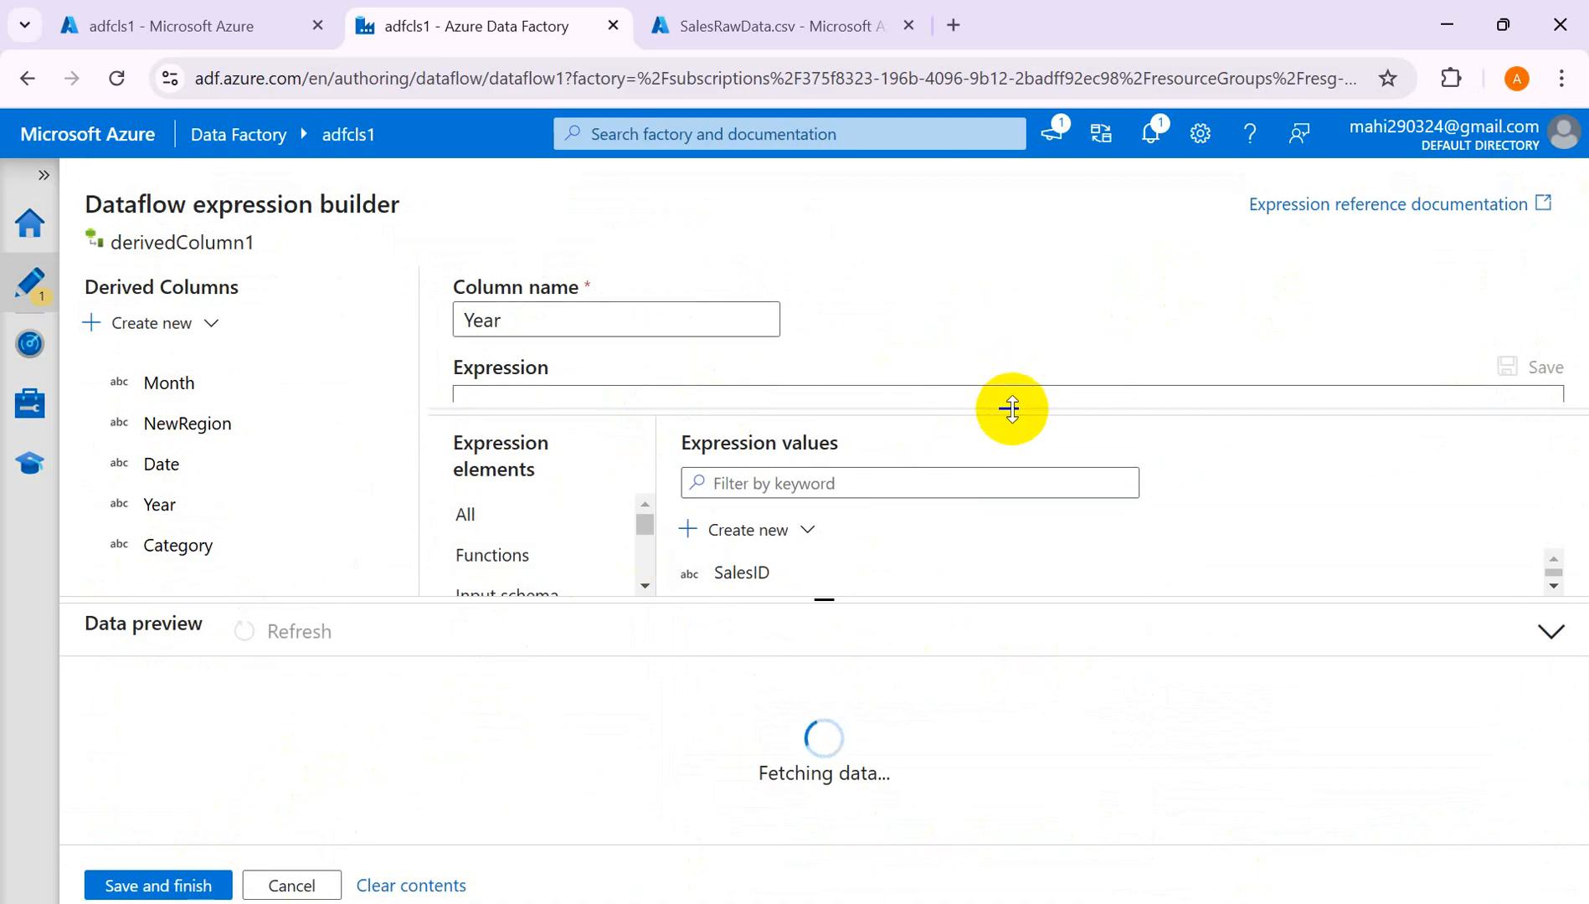
pyautogui.moveTo(1011, 409); pyautogui.dragTo(991, 519)
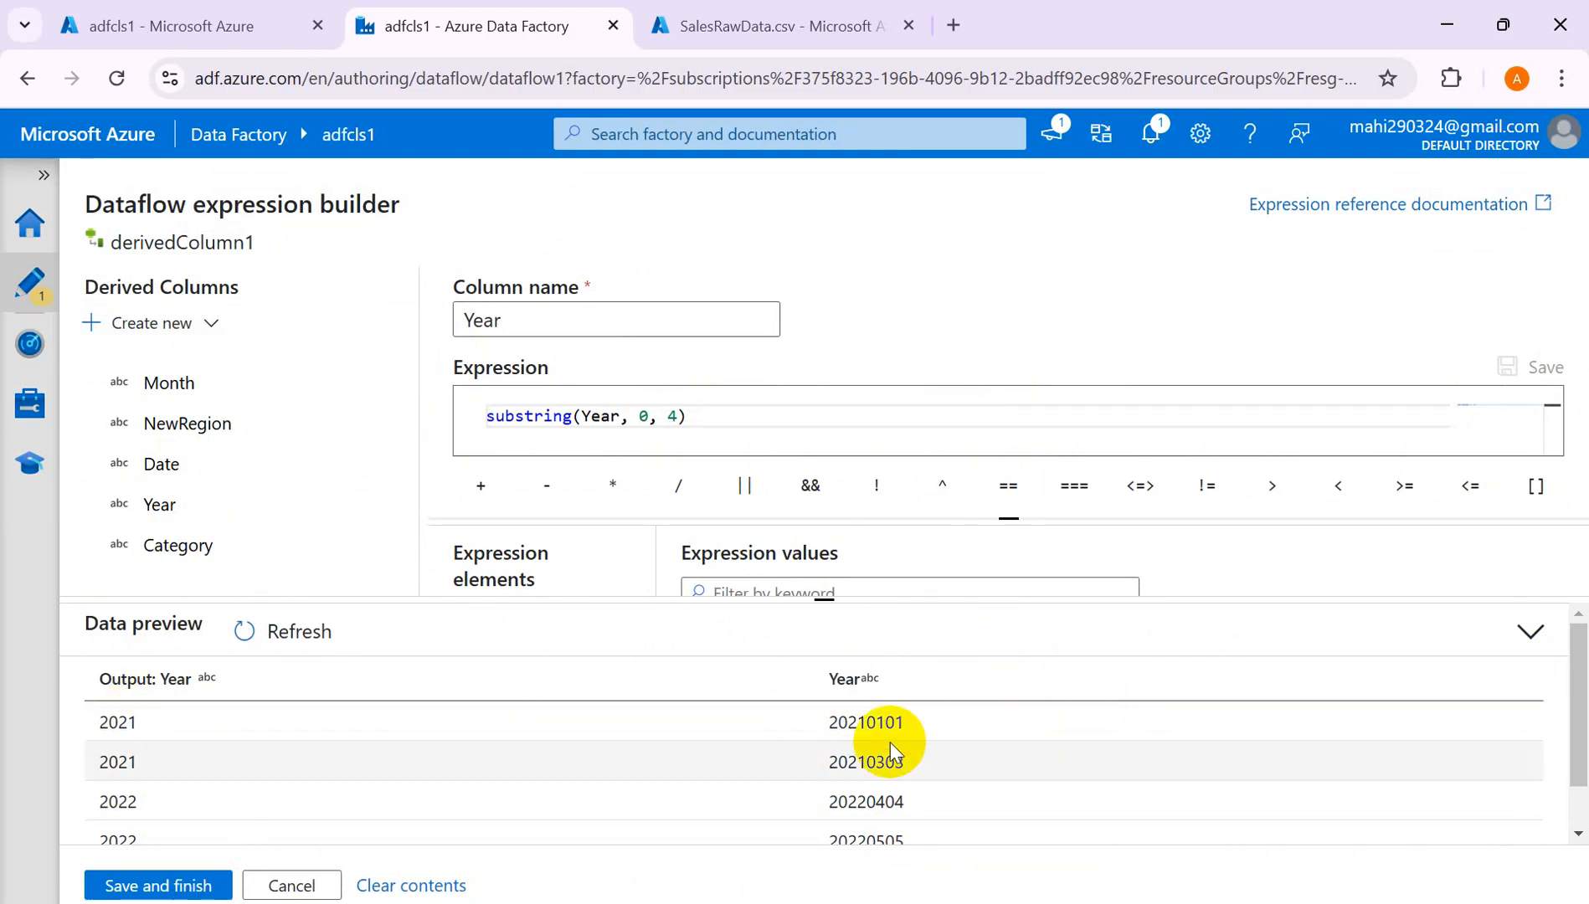
pyautogui.click(136, 886)
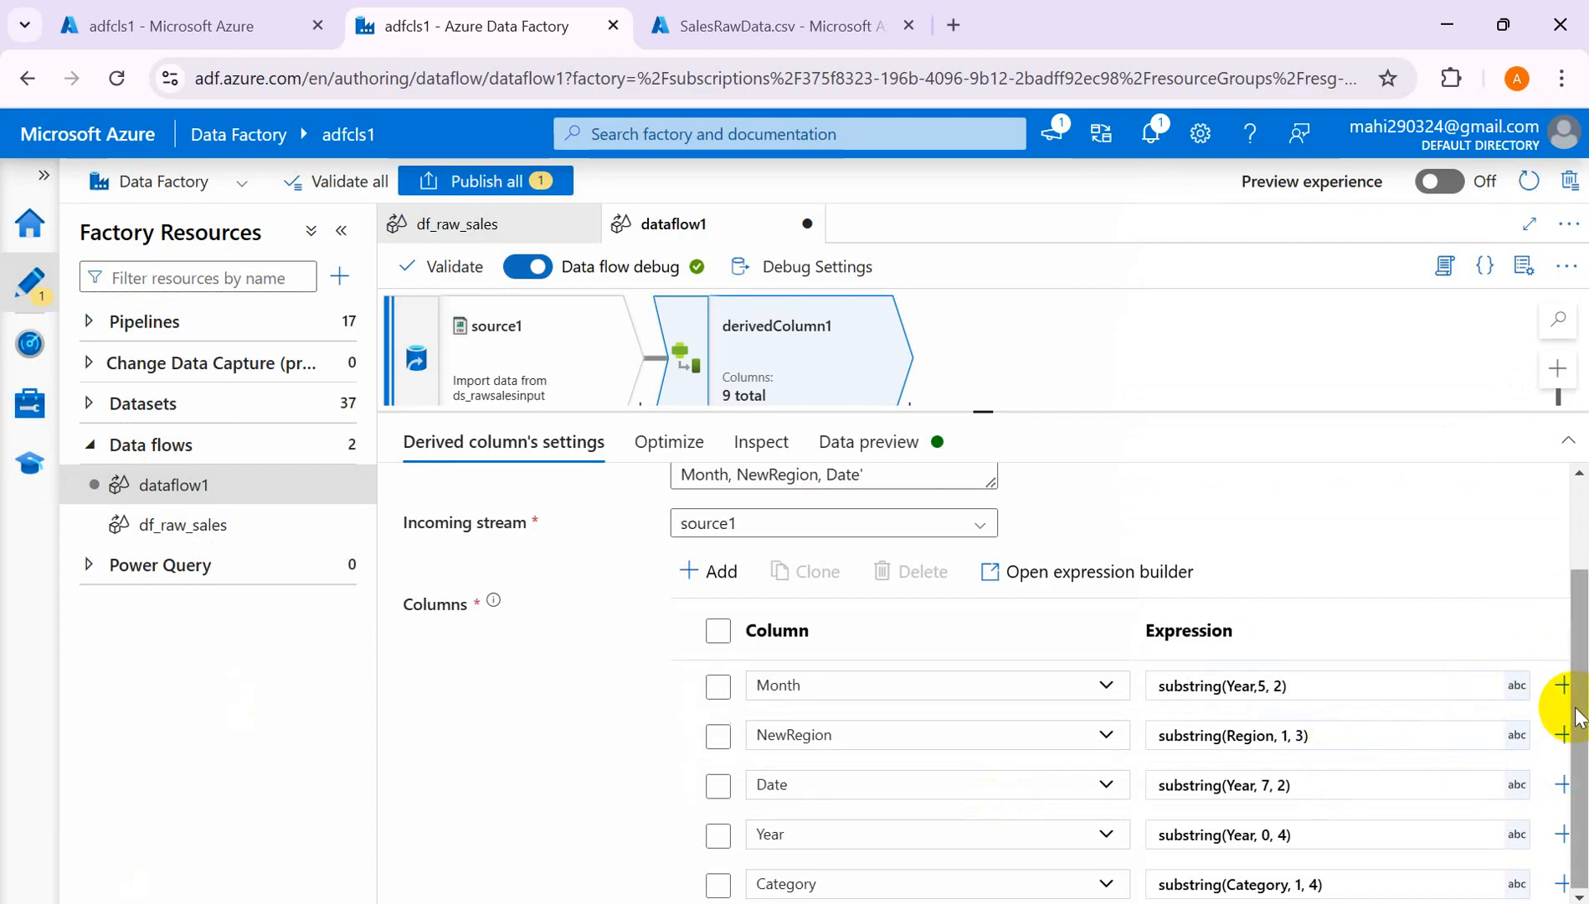
# Try 6 as the start index in the Date substring expression and save it.
pyautogui.moveTo(1579, 838)
pyautogui.mouseDown()
pyautogui.moveTo(1561, 823)
pyautogui.moveTo(1564, 656)
pyautogui.moveTo(1567, 846)
pyautogui.mouseUp()
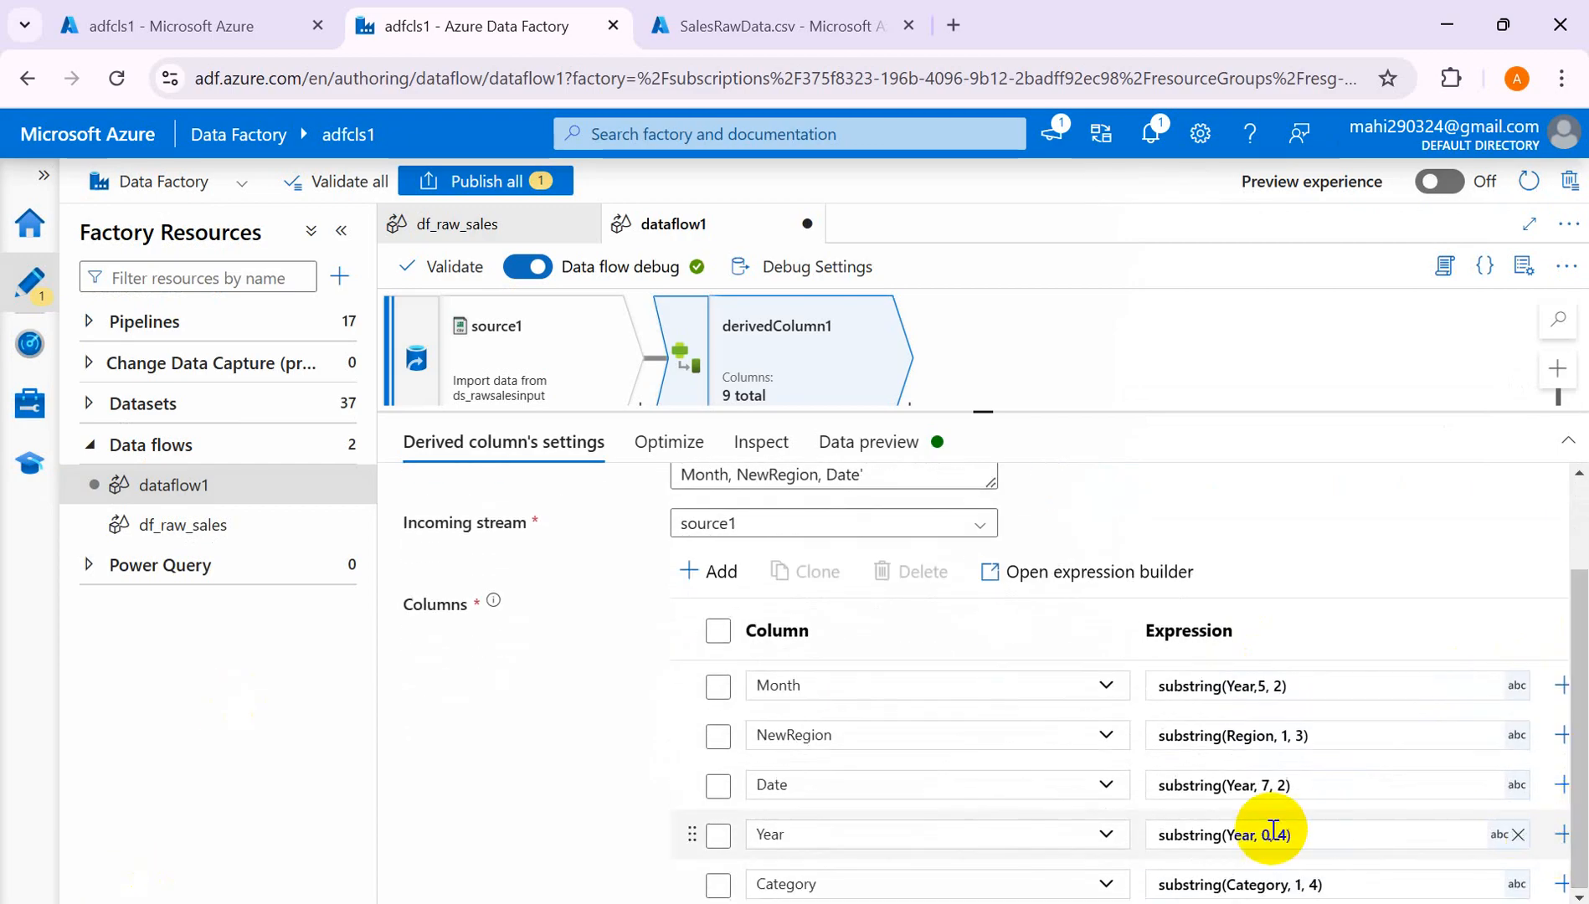
pyautogui.click(1273, 787)
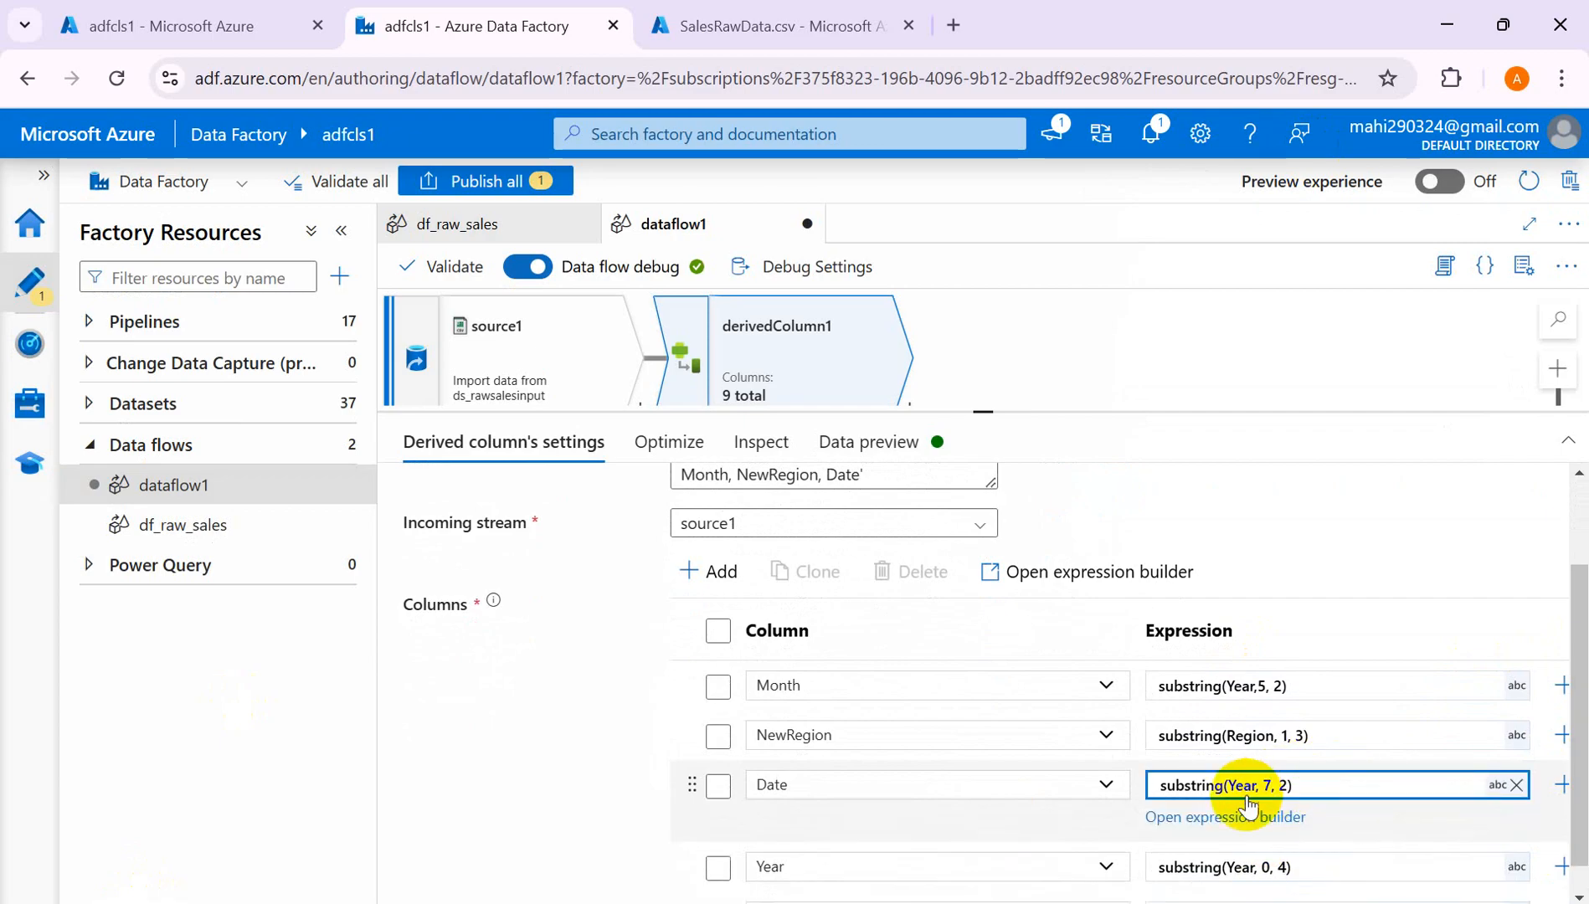
pyautogui.click(1216, 817)
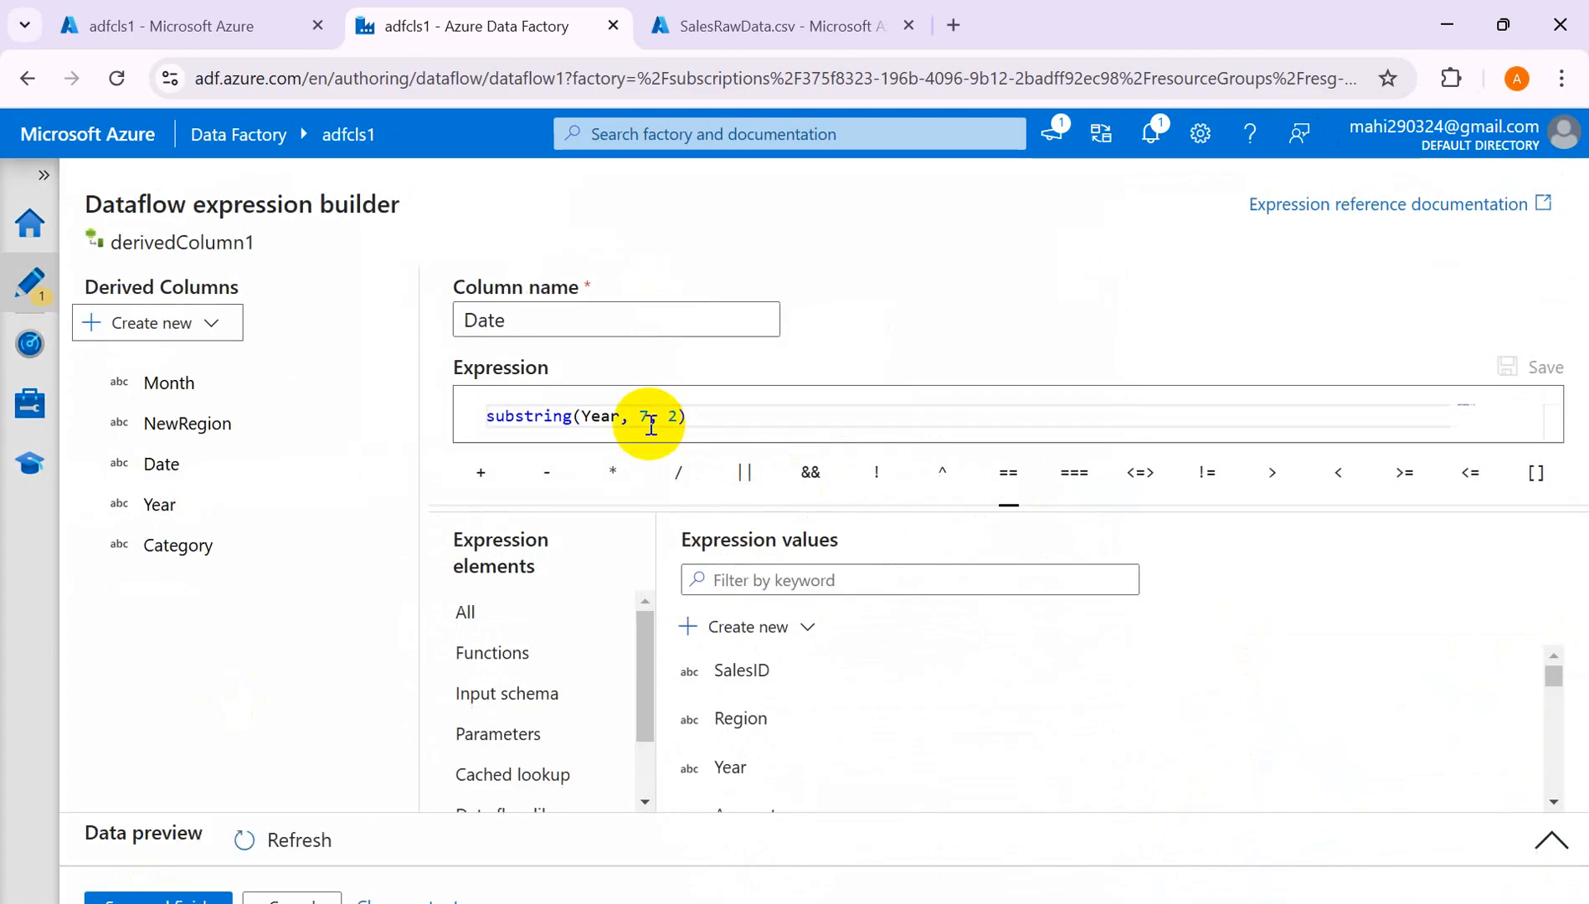
pyautogui.click(649, 415)
pyautogui.press('BackSpace')
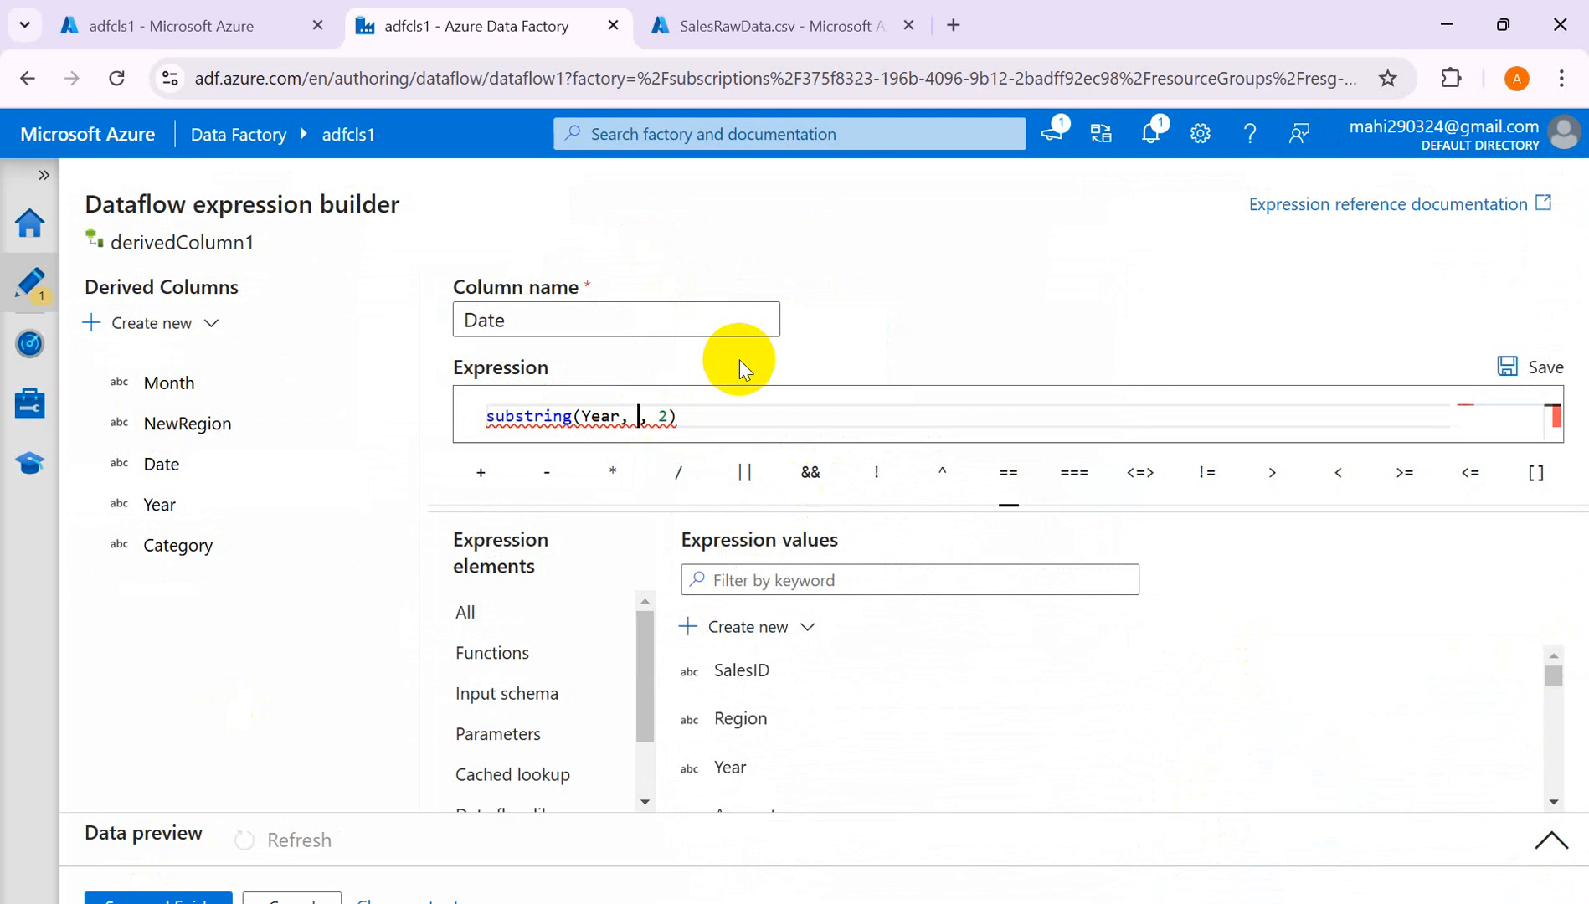
pyautogui.write('6')
pyautogui.click(1537, 365)
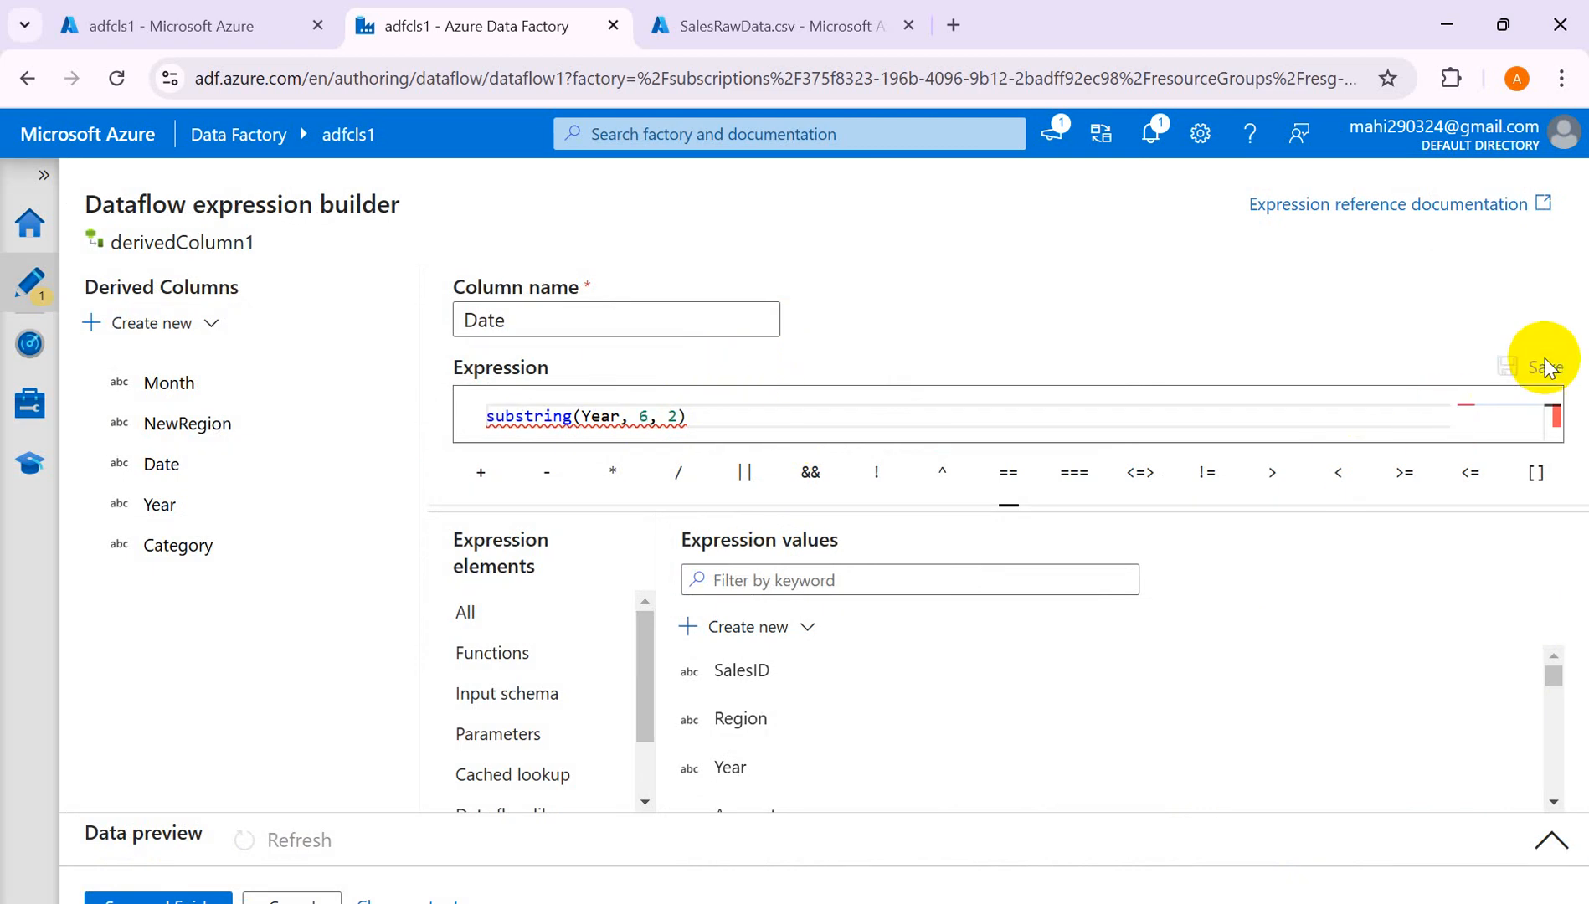
# Refresh the data preview of the Date column and compare the output rows with the source Year values.
pyautogui.click(298, 844)
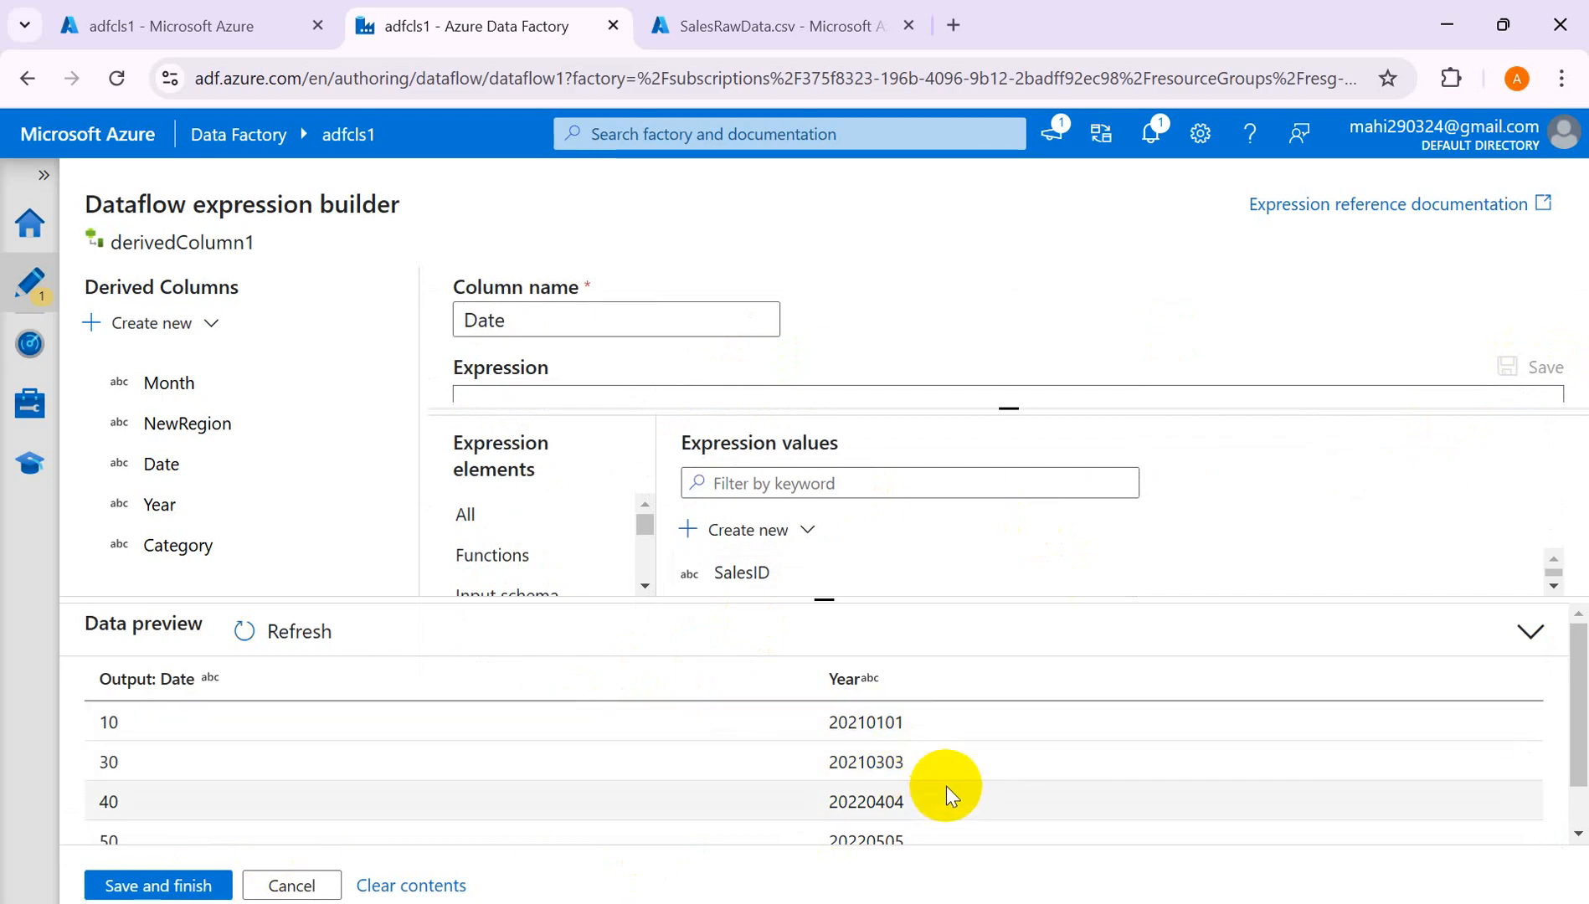
pyautogui.scroll(-2, 887, 772)
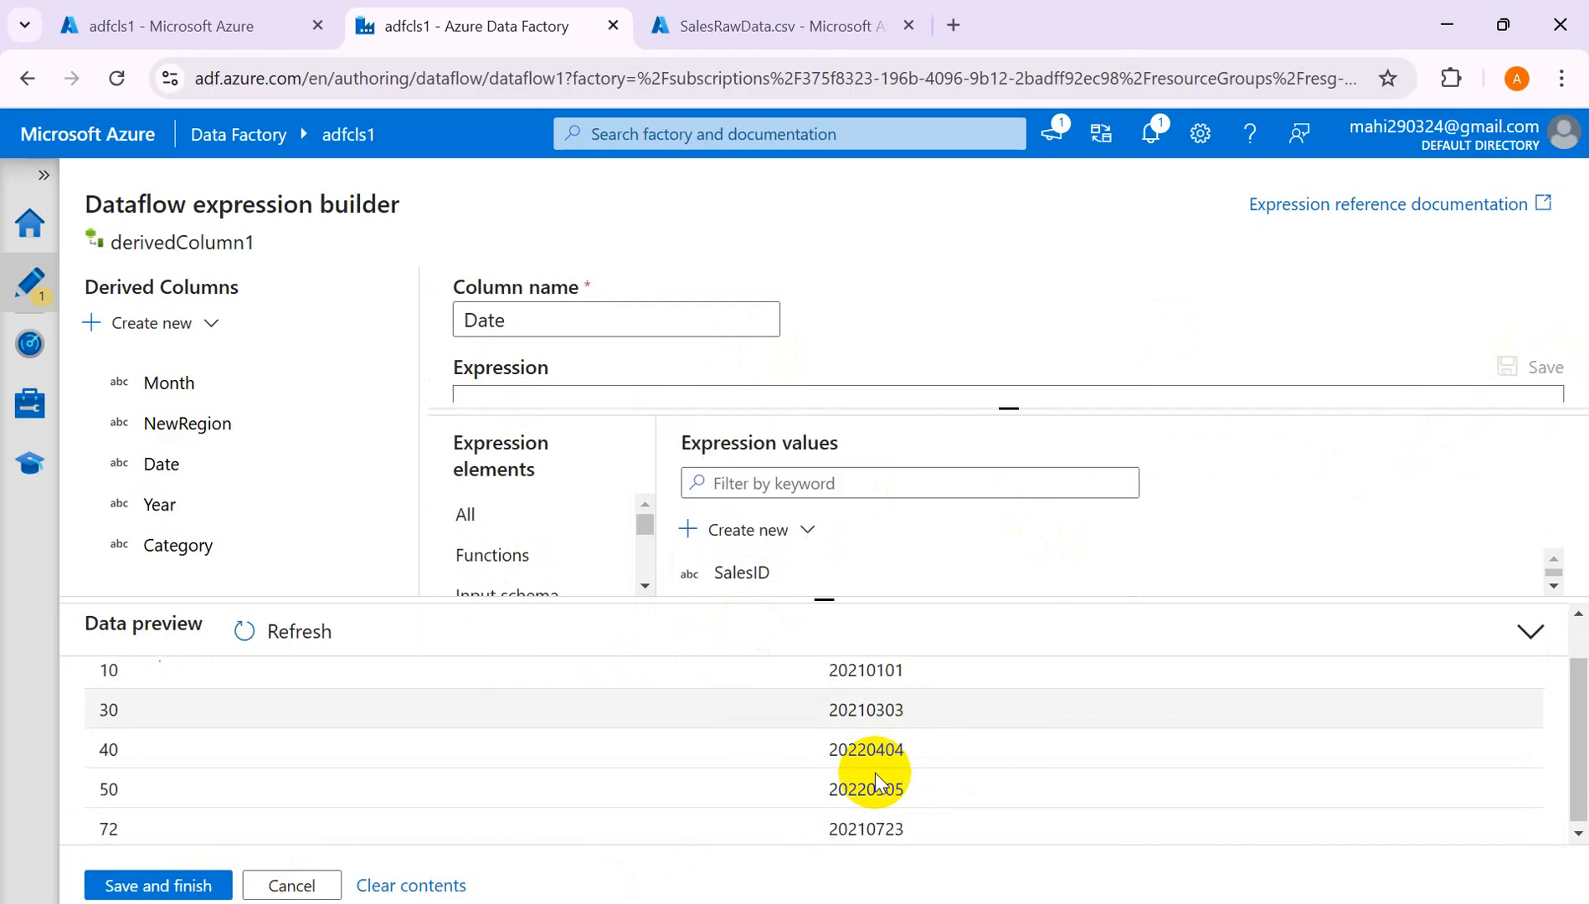
pyautogui.scroll(2, 987, 764)
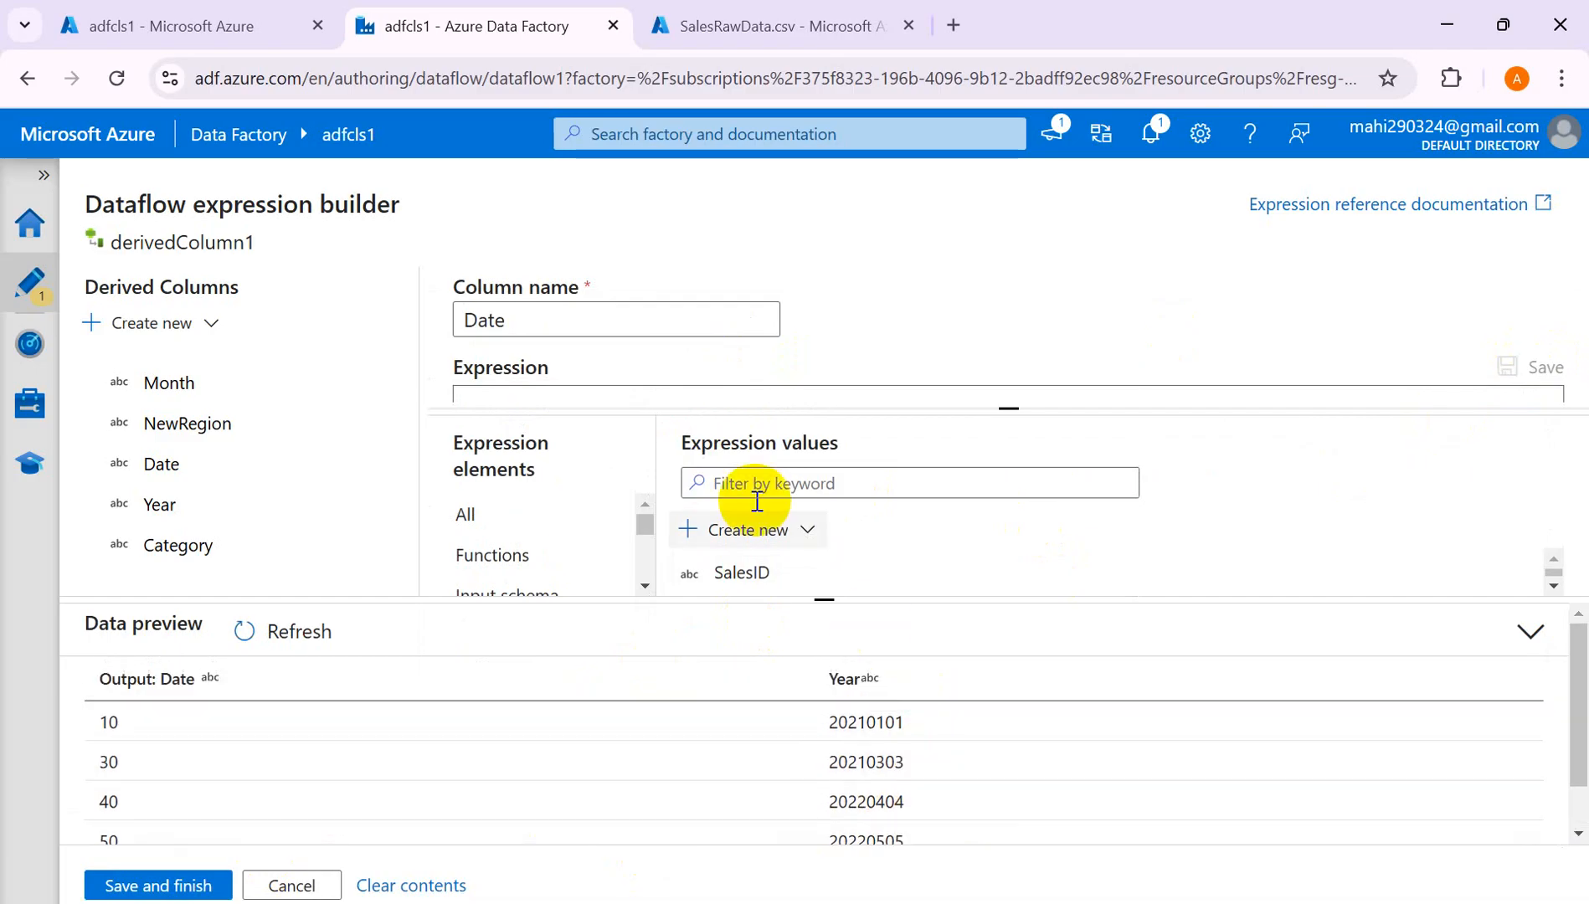
# Set the start index in the saved Date substring expression back to 7 and check the refreshed data preview.
pyautogui.moveTo(1007, 406); pyautogui.dragTo(1029, 553)
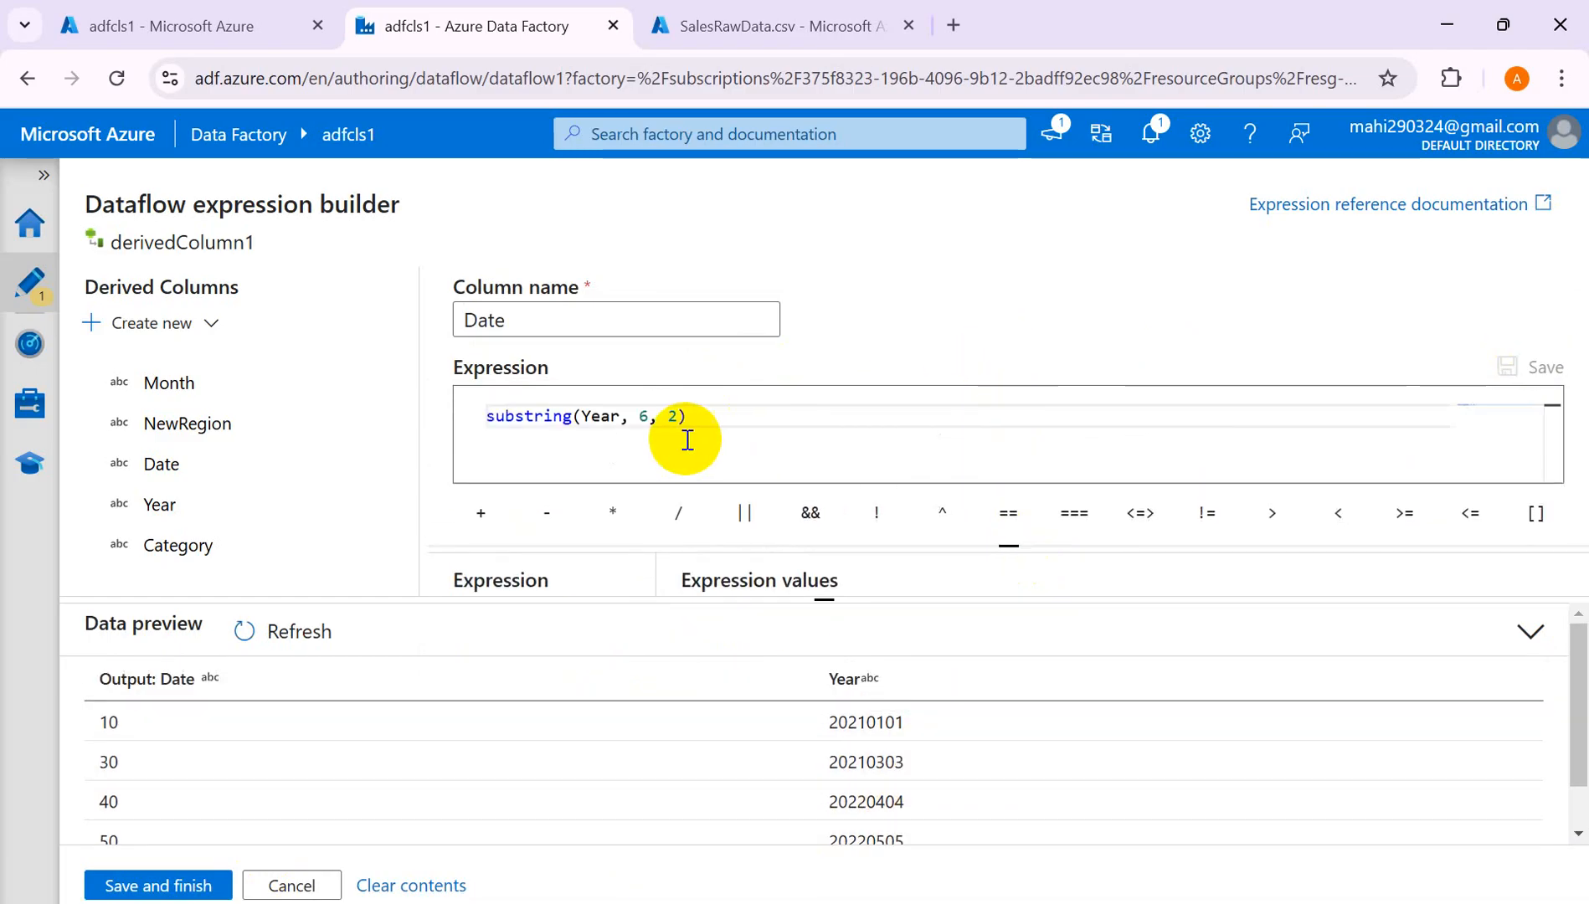
pyautogui.click(647, 416)
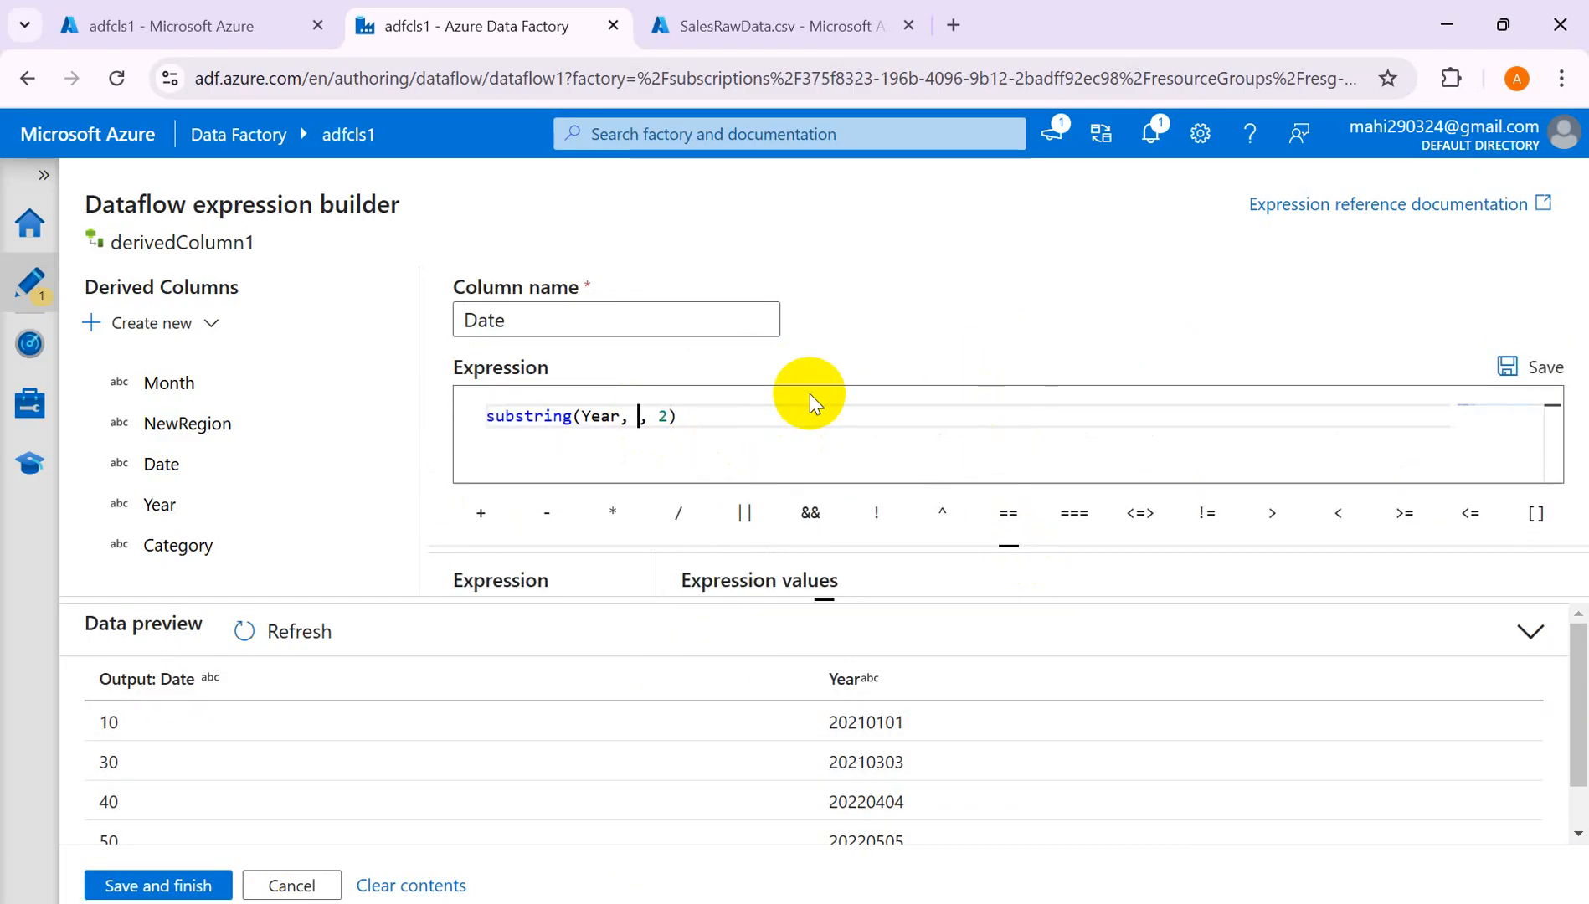
pyautogui.press('BackSpace')
pyautogui.write('7')
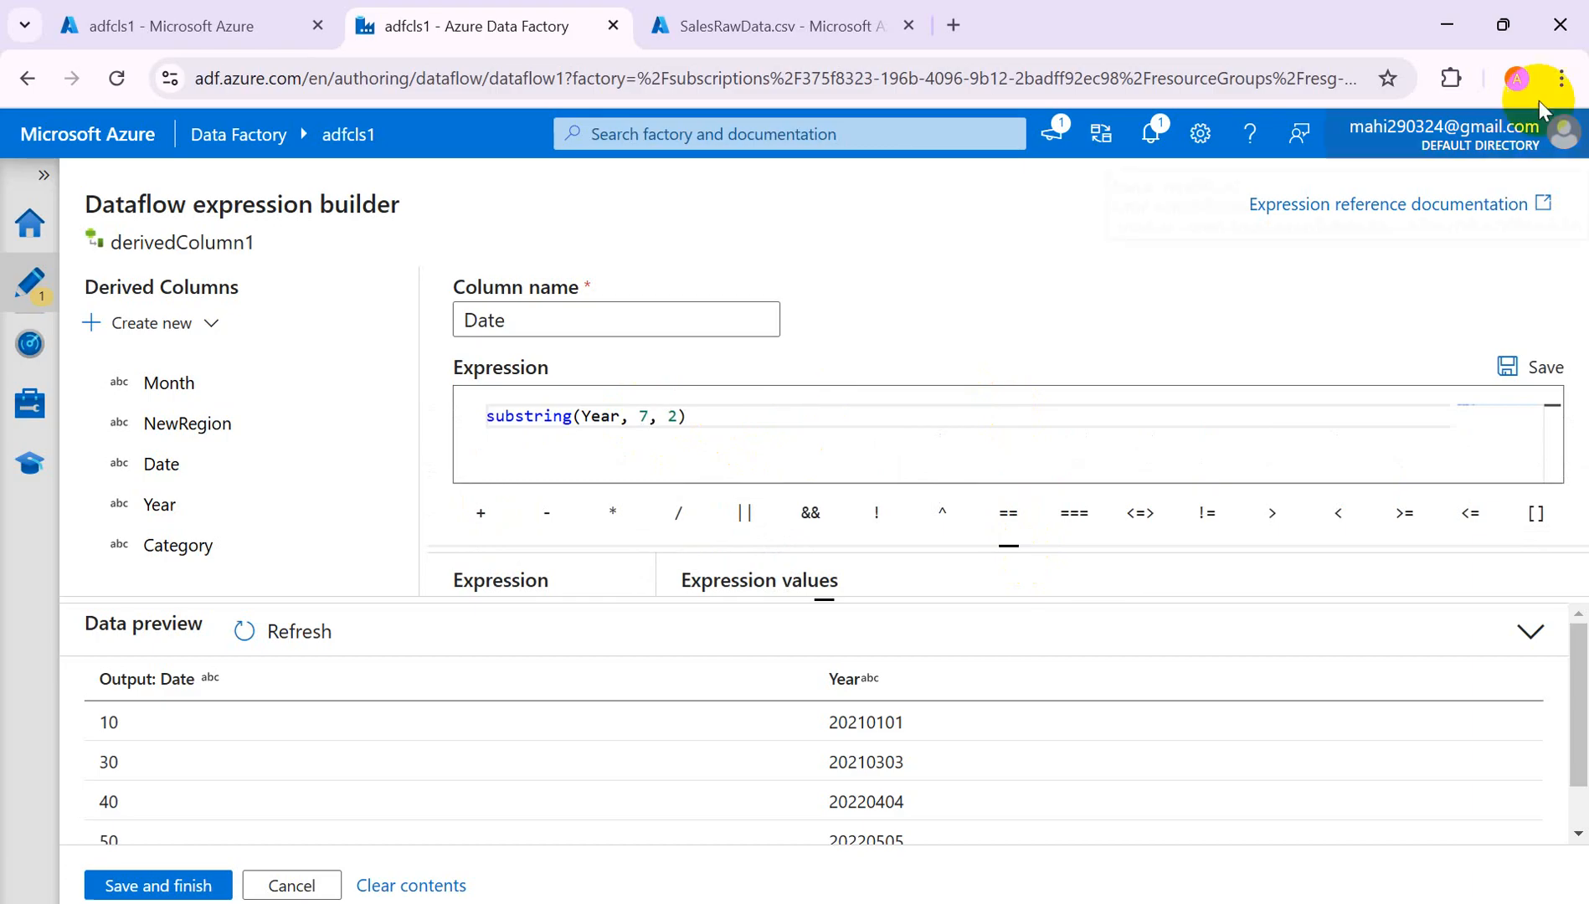
pyautogui.click(1521, 368)
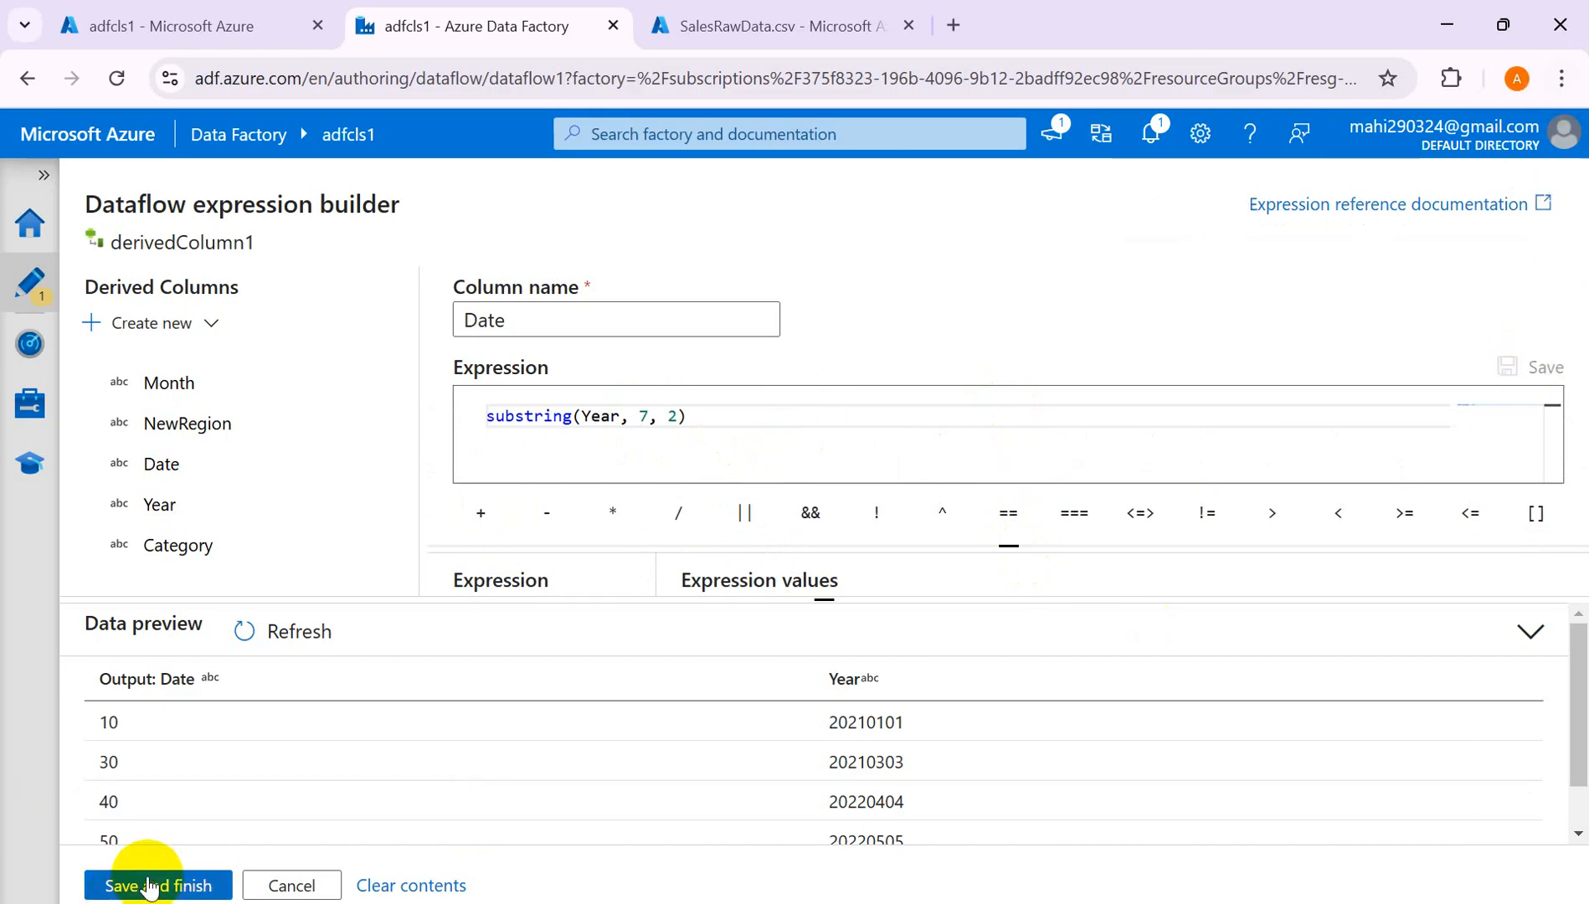
pyautogui.click(283, 634)
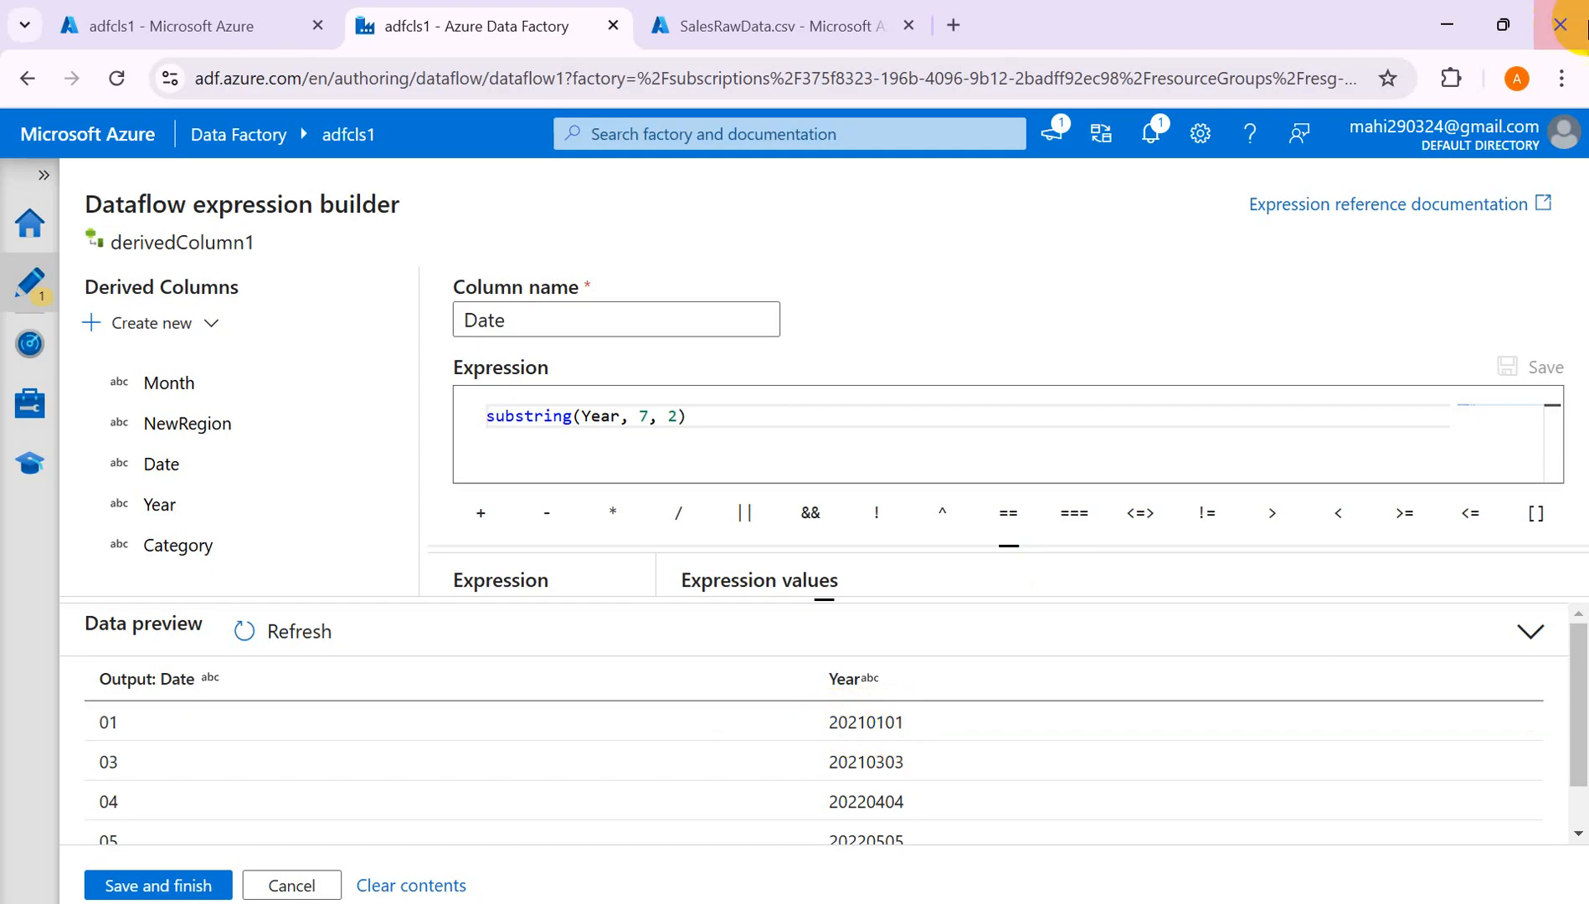
pyautogui.click(308, 884)
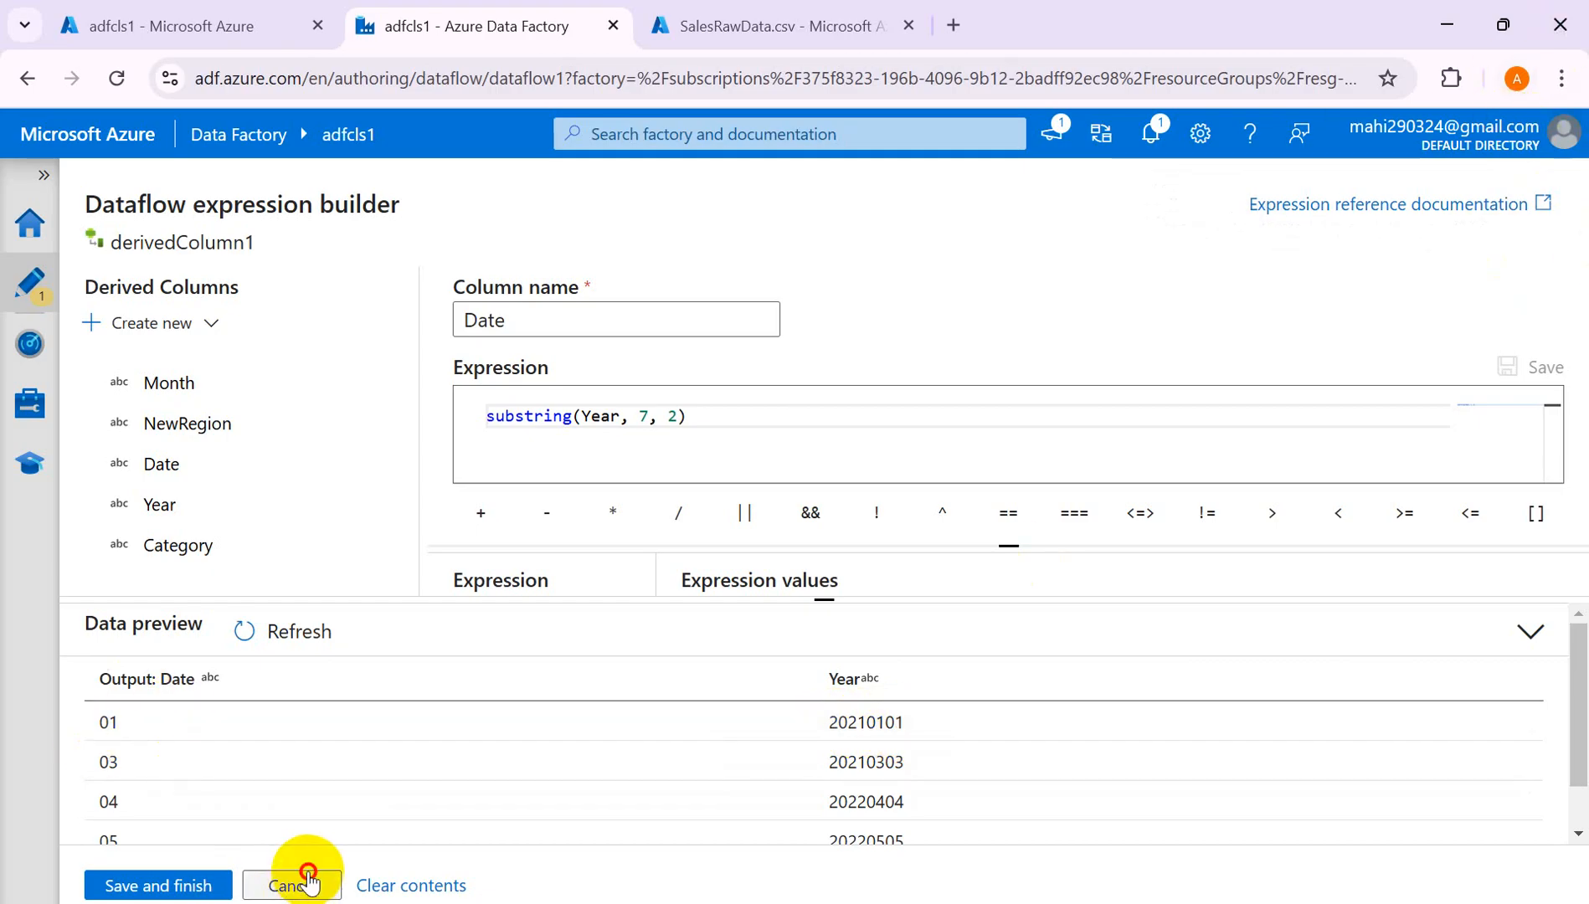